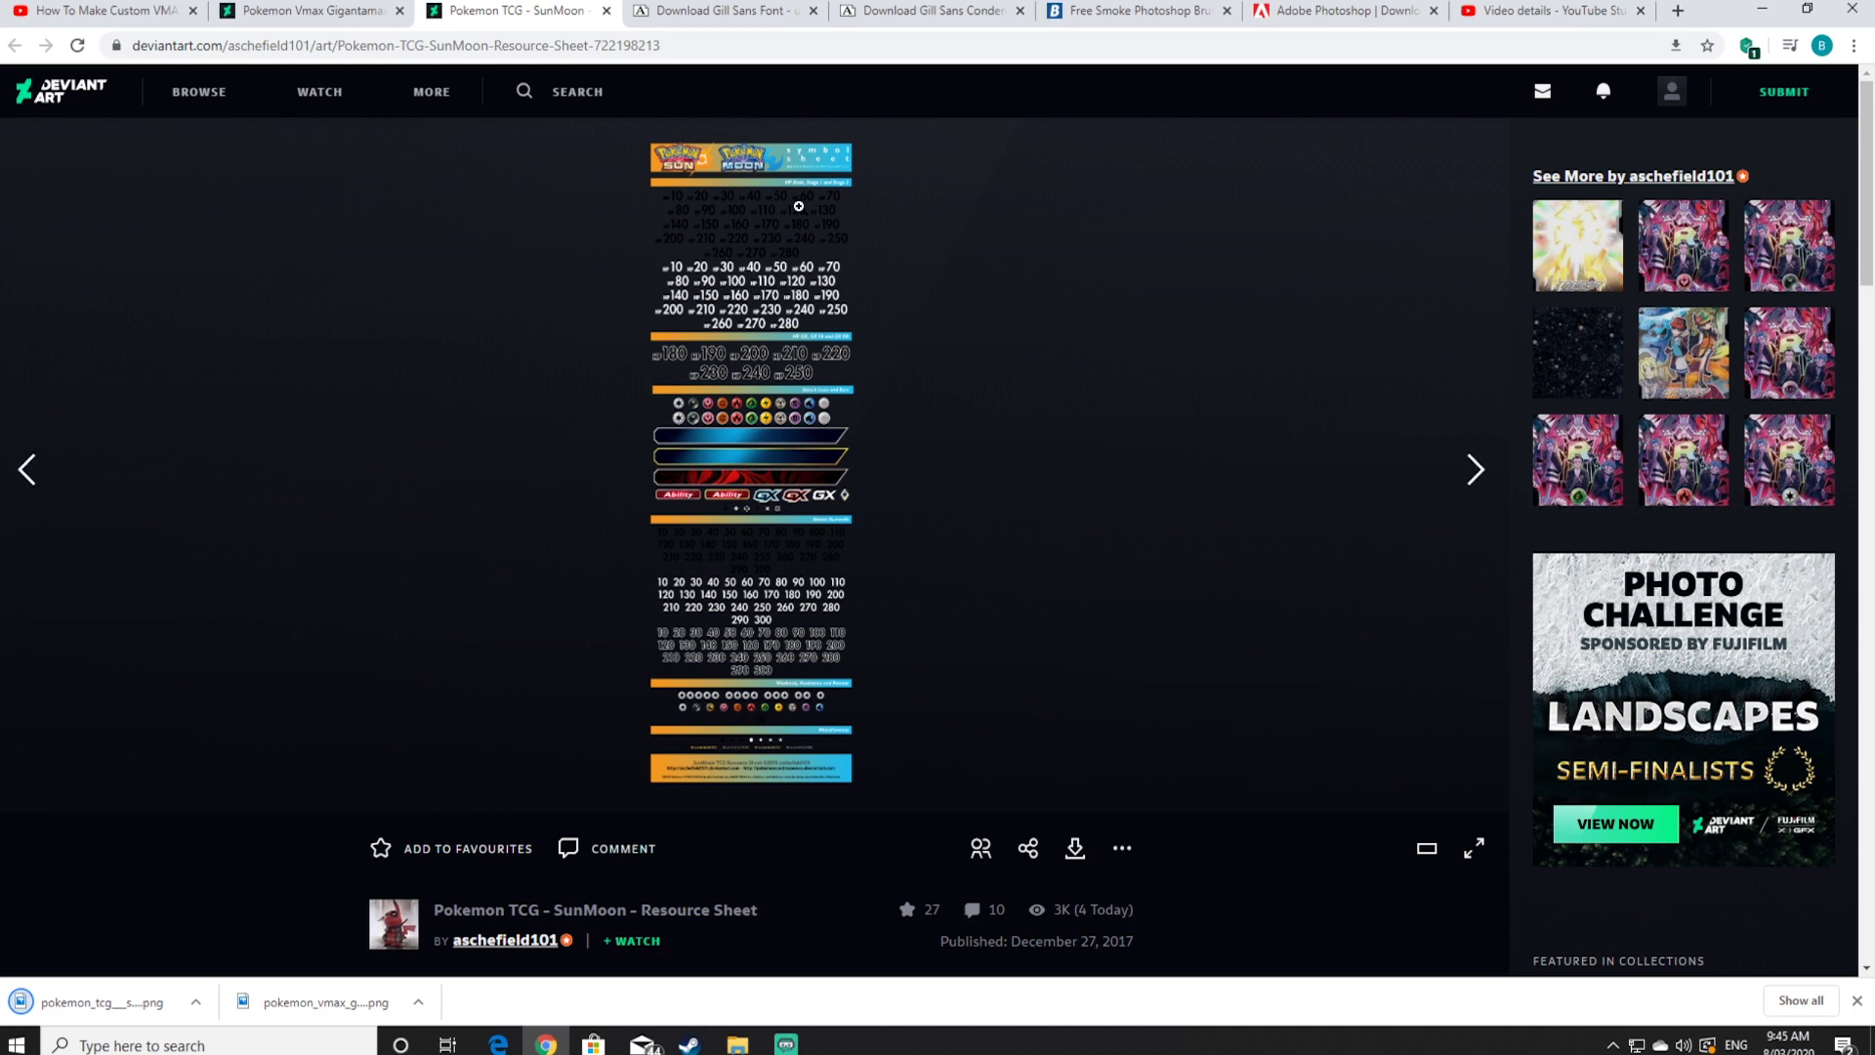
Download the Gill Sans TrueType font from its ufonts page, entering the displayed verification code
left_click(703, 10)
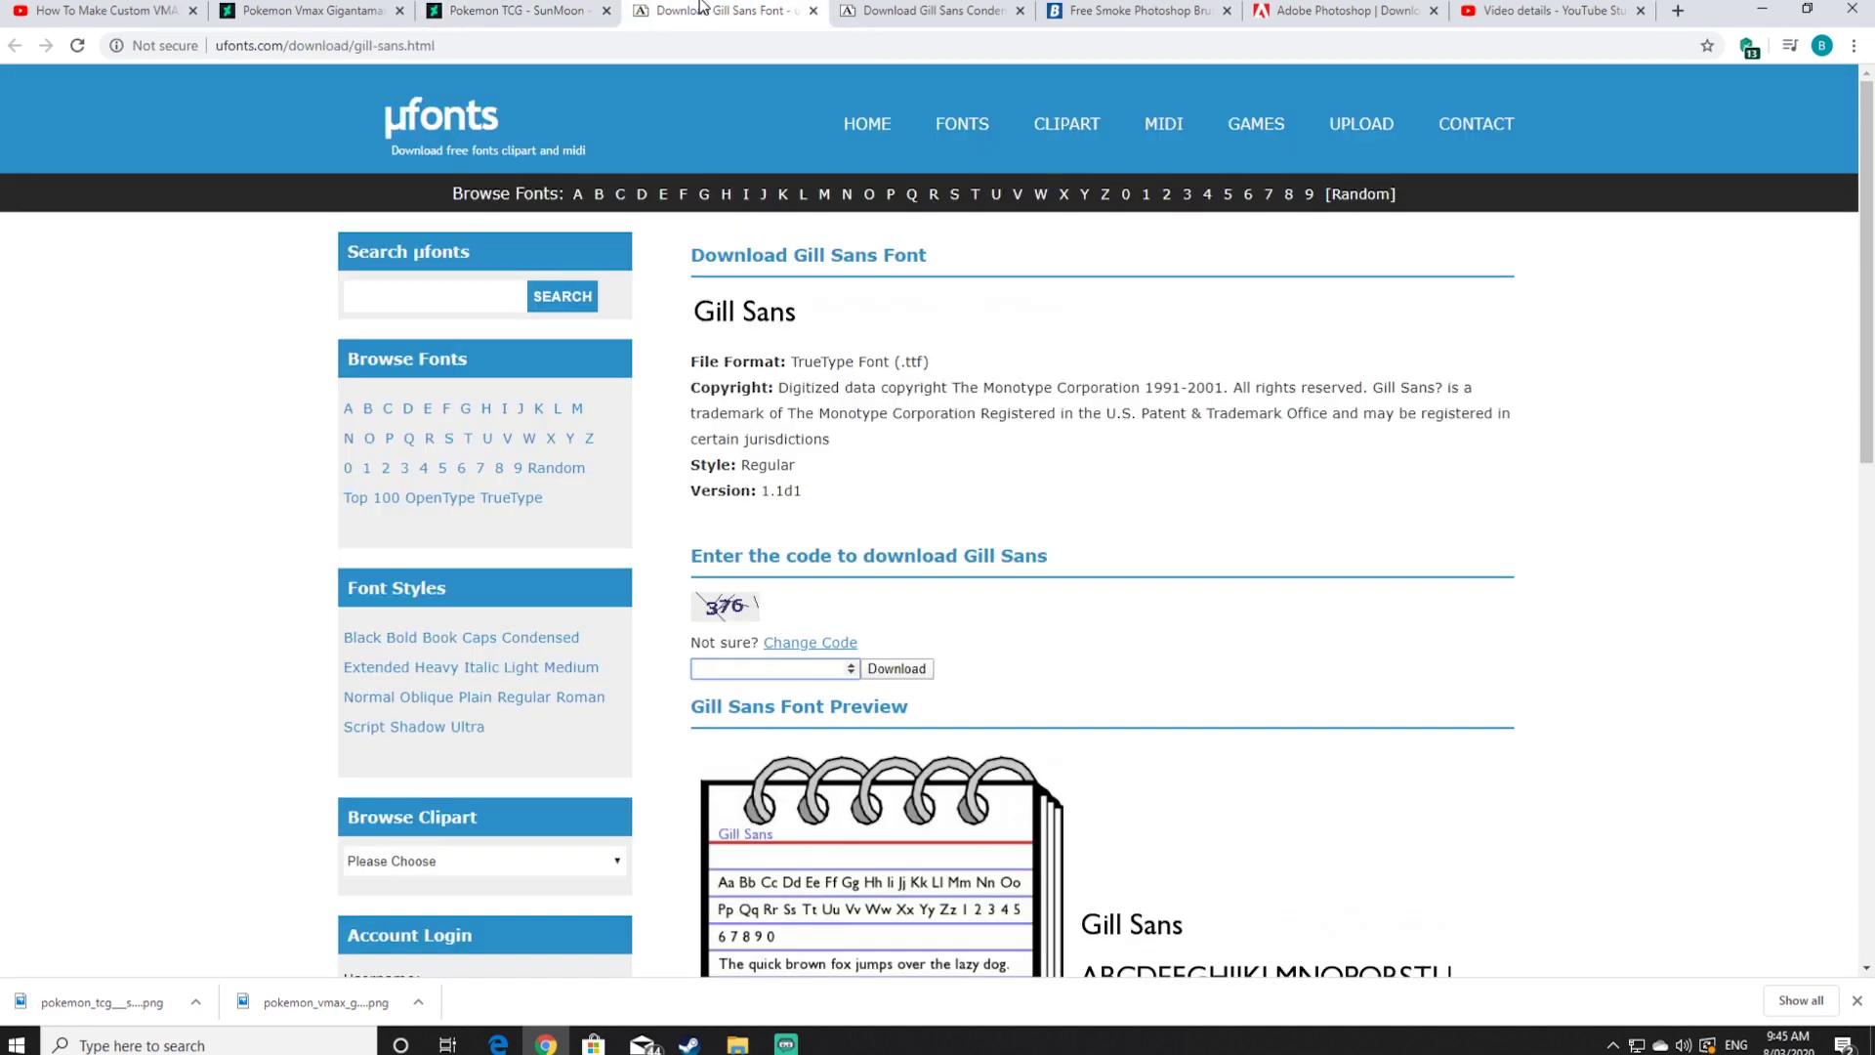
scroll(1185, 502, "down", 7)
scroll(1049, 612, "up", 7)
left_click(896, 669)
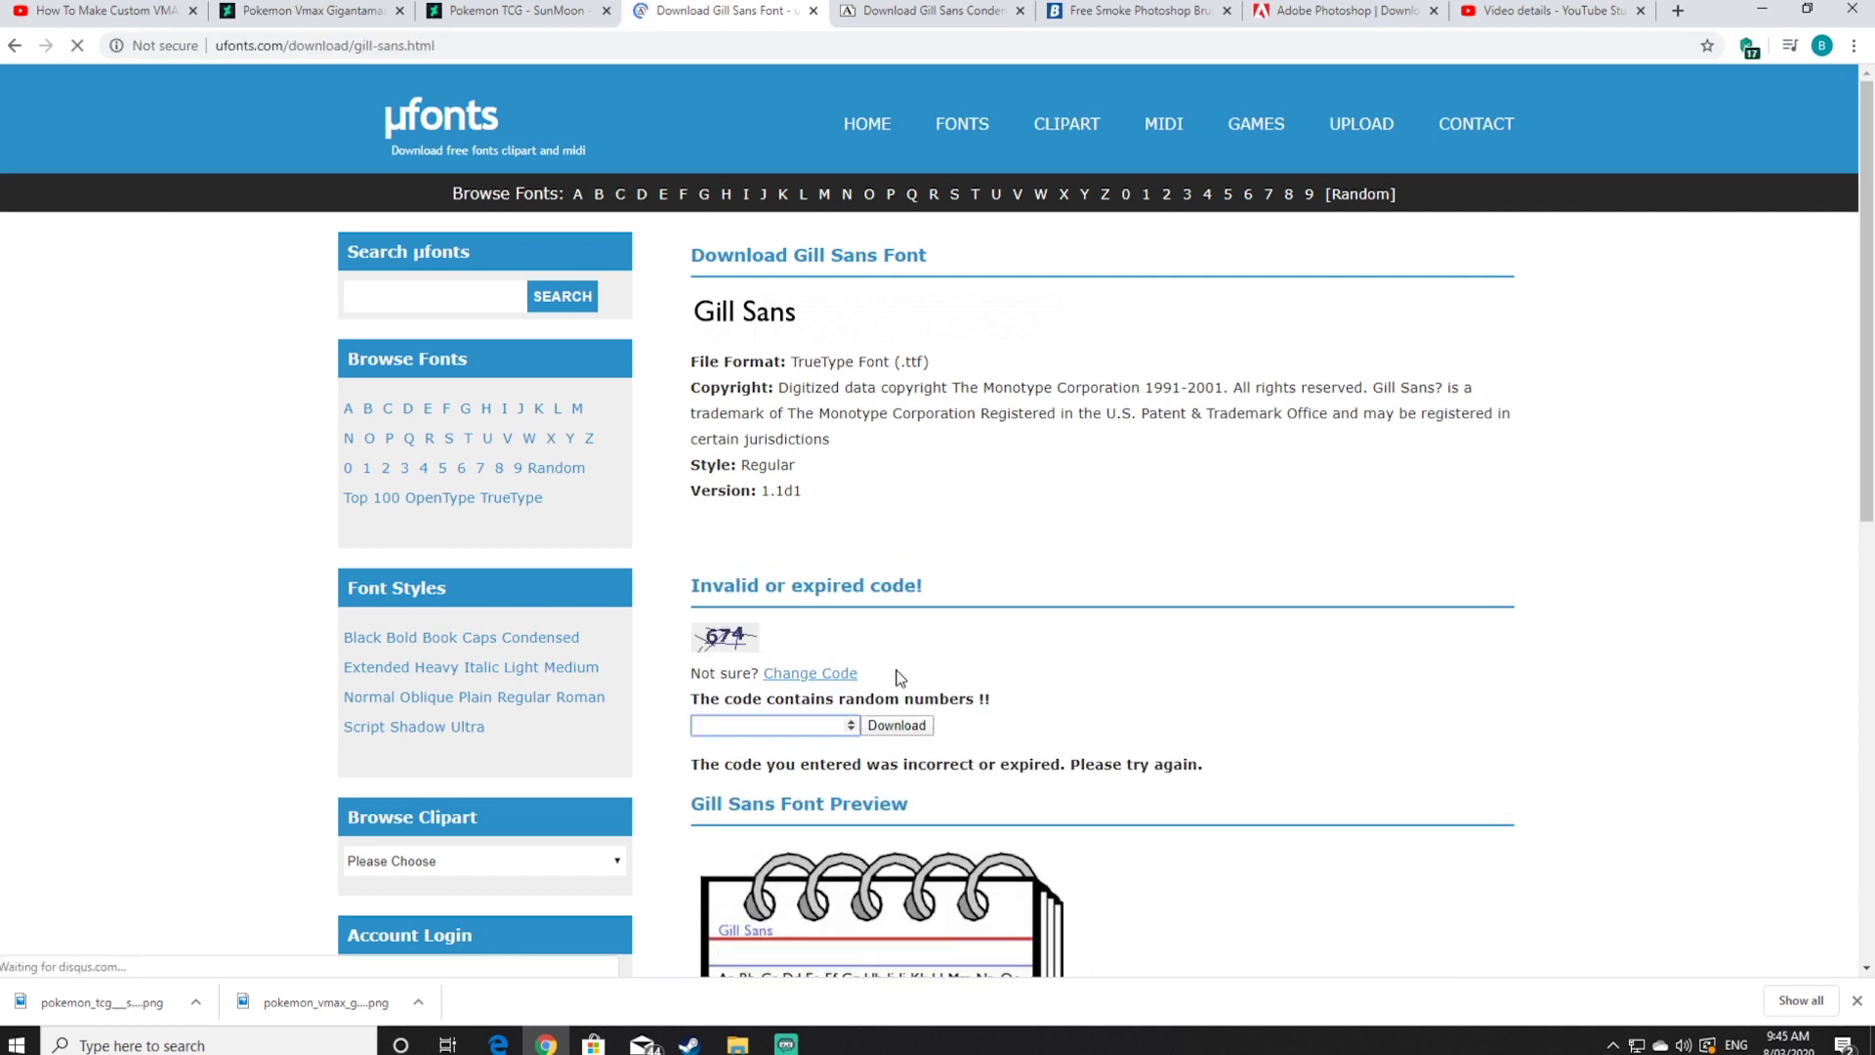
type("674")
left_click(894, 725)
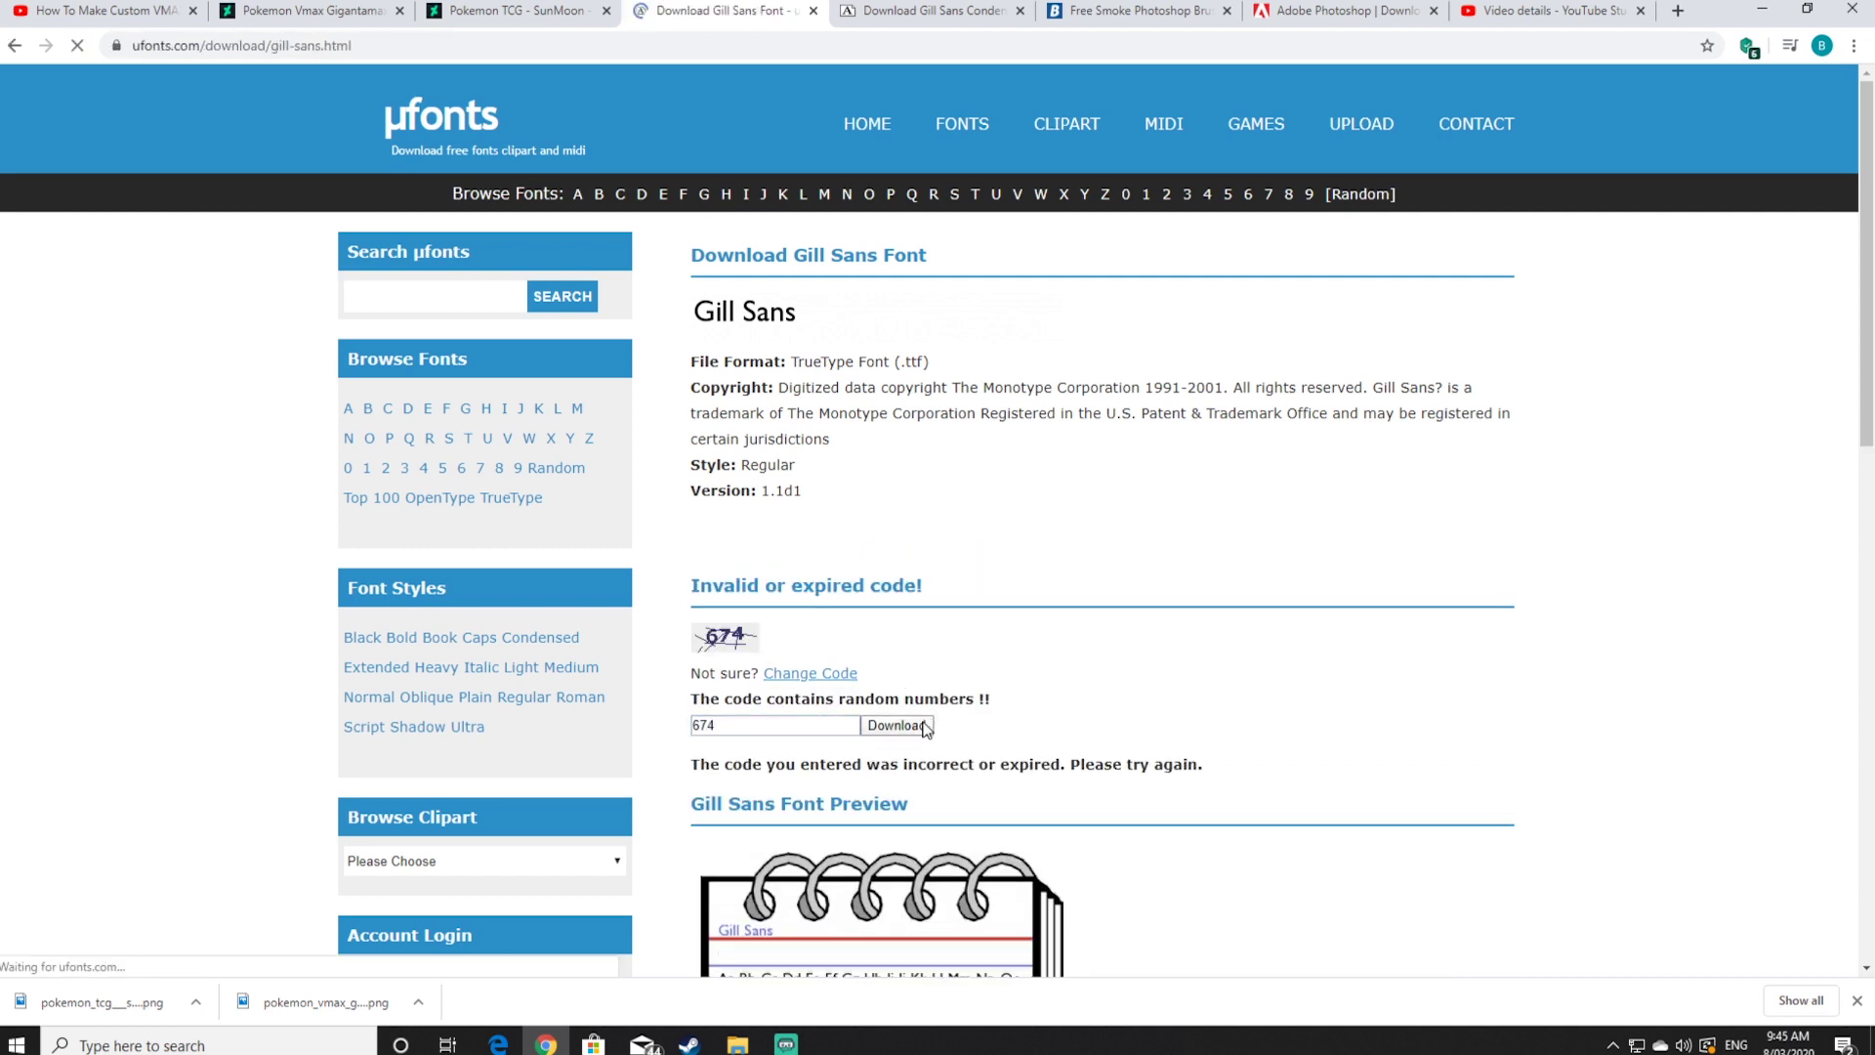
left_click(765, 636)
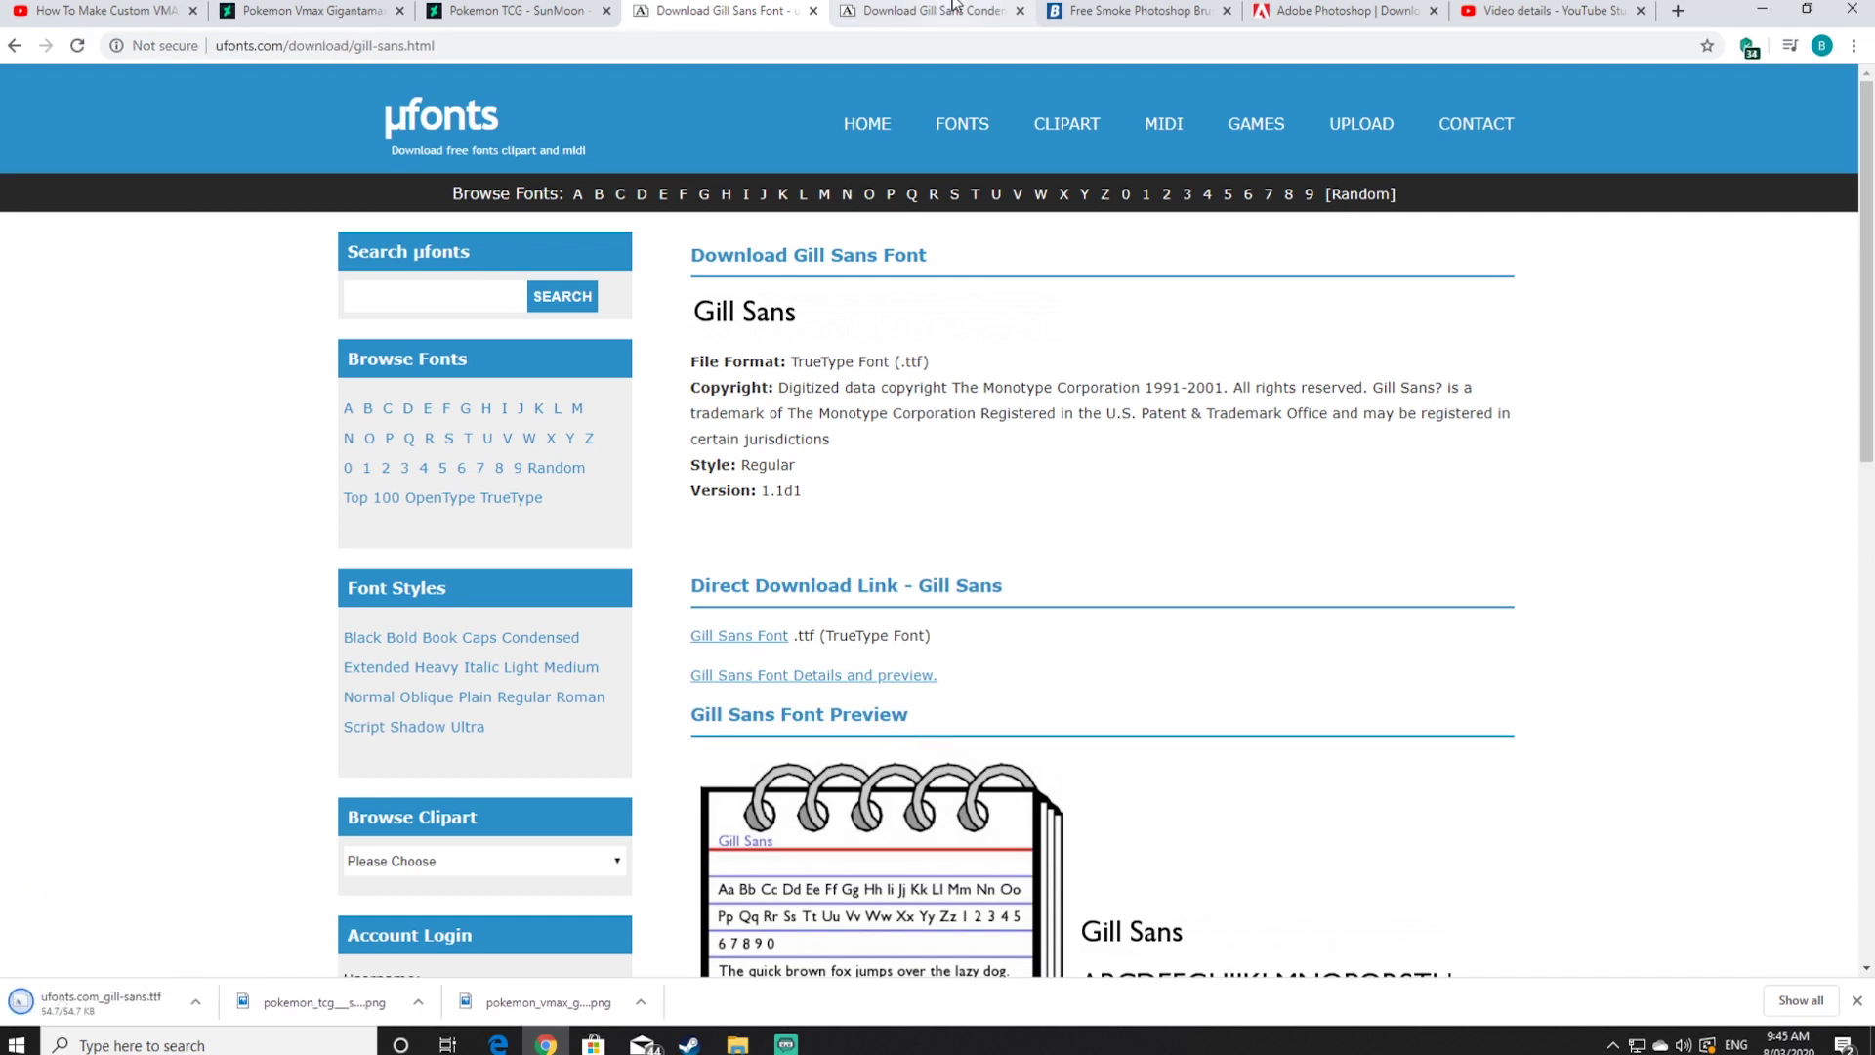
Download the Gill Sans Condensed Bold TrueType font from its ufonts page, entering the displayed verification code
key("ctrl+Tab")
type("693")
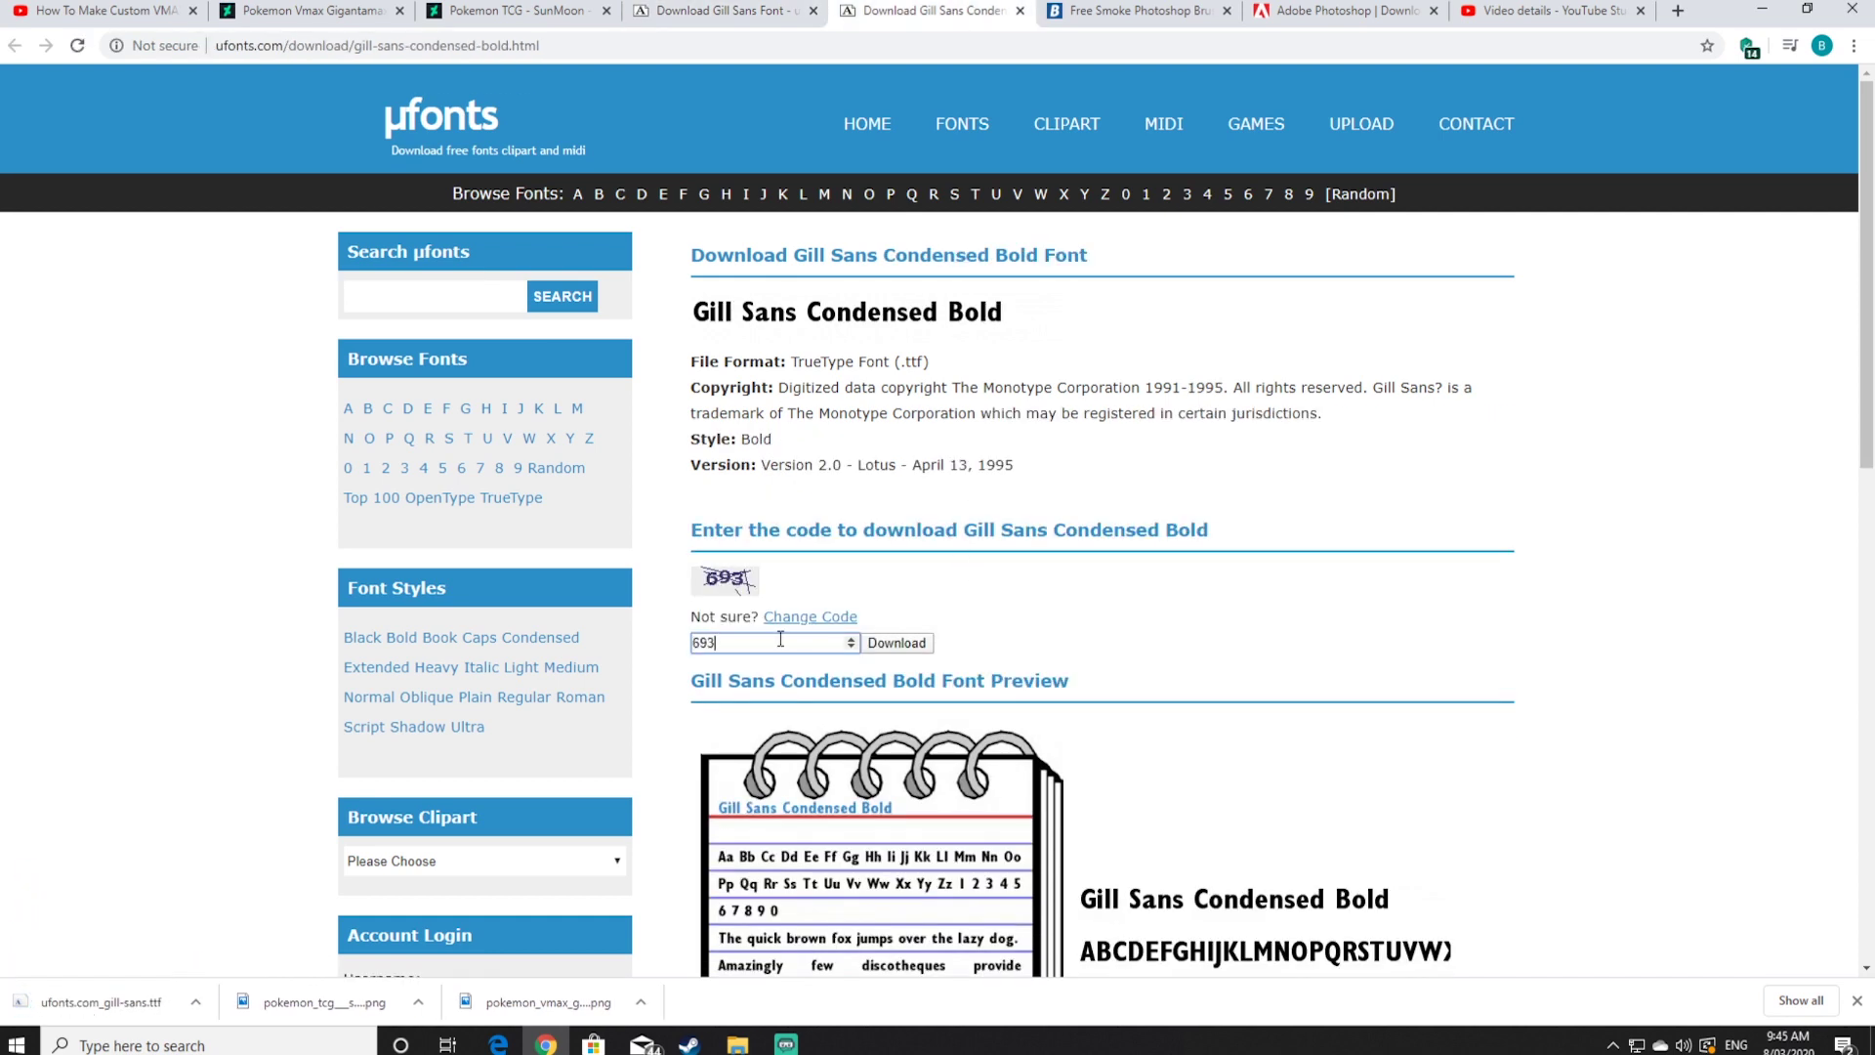
left_click(899, 649)
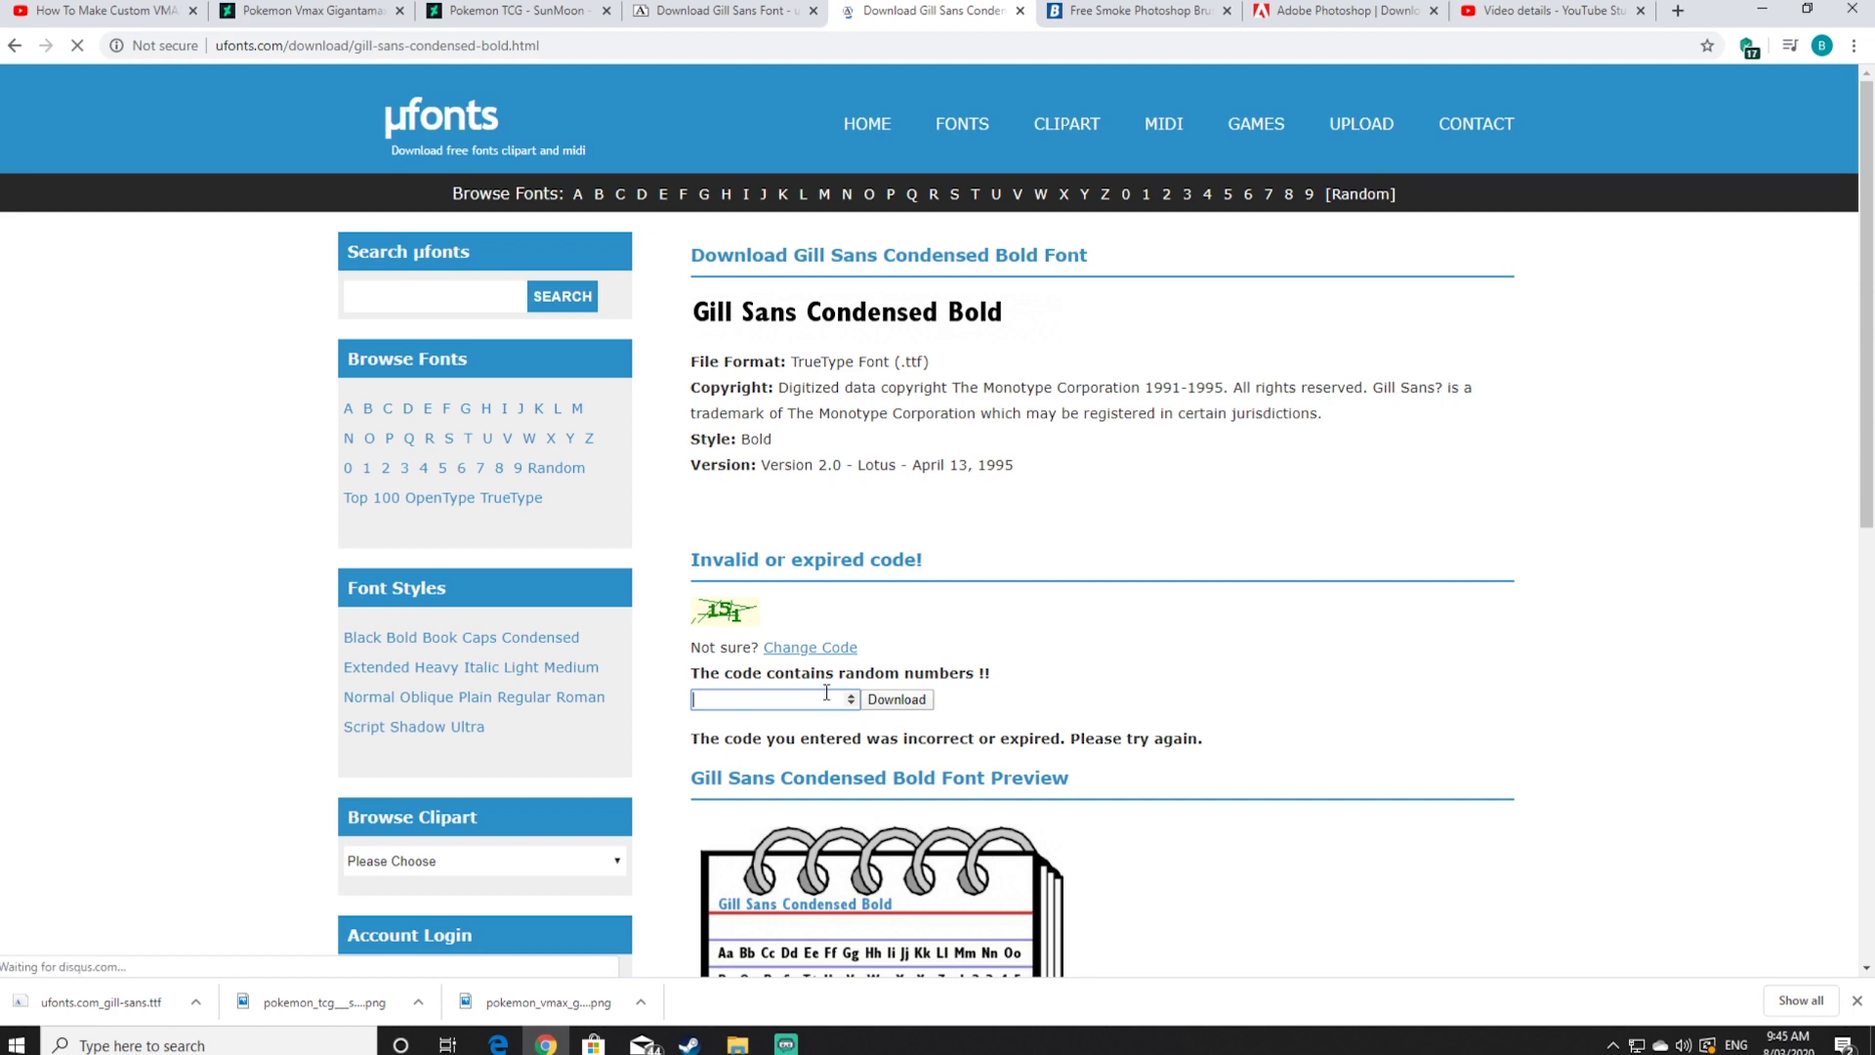
type("151")
left_click(925, 702)
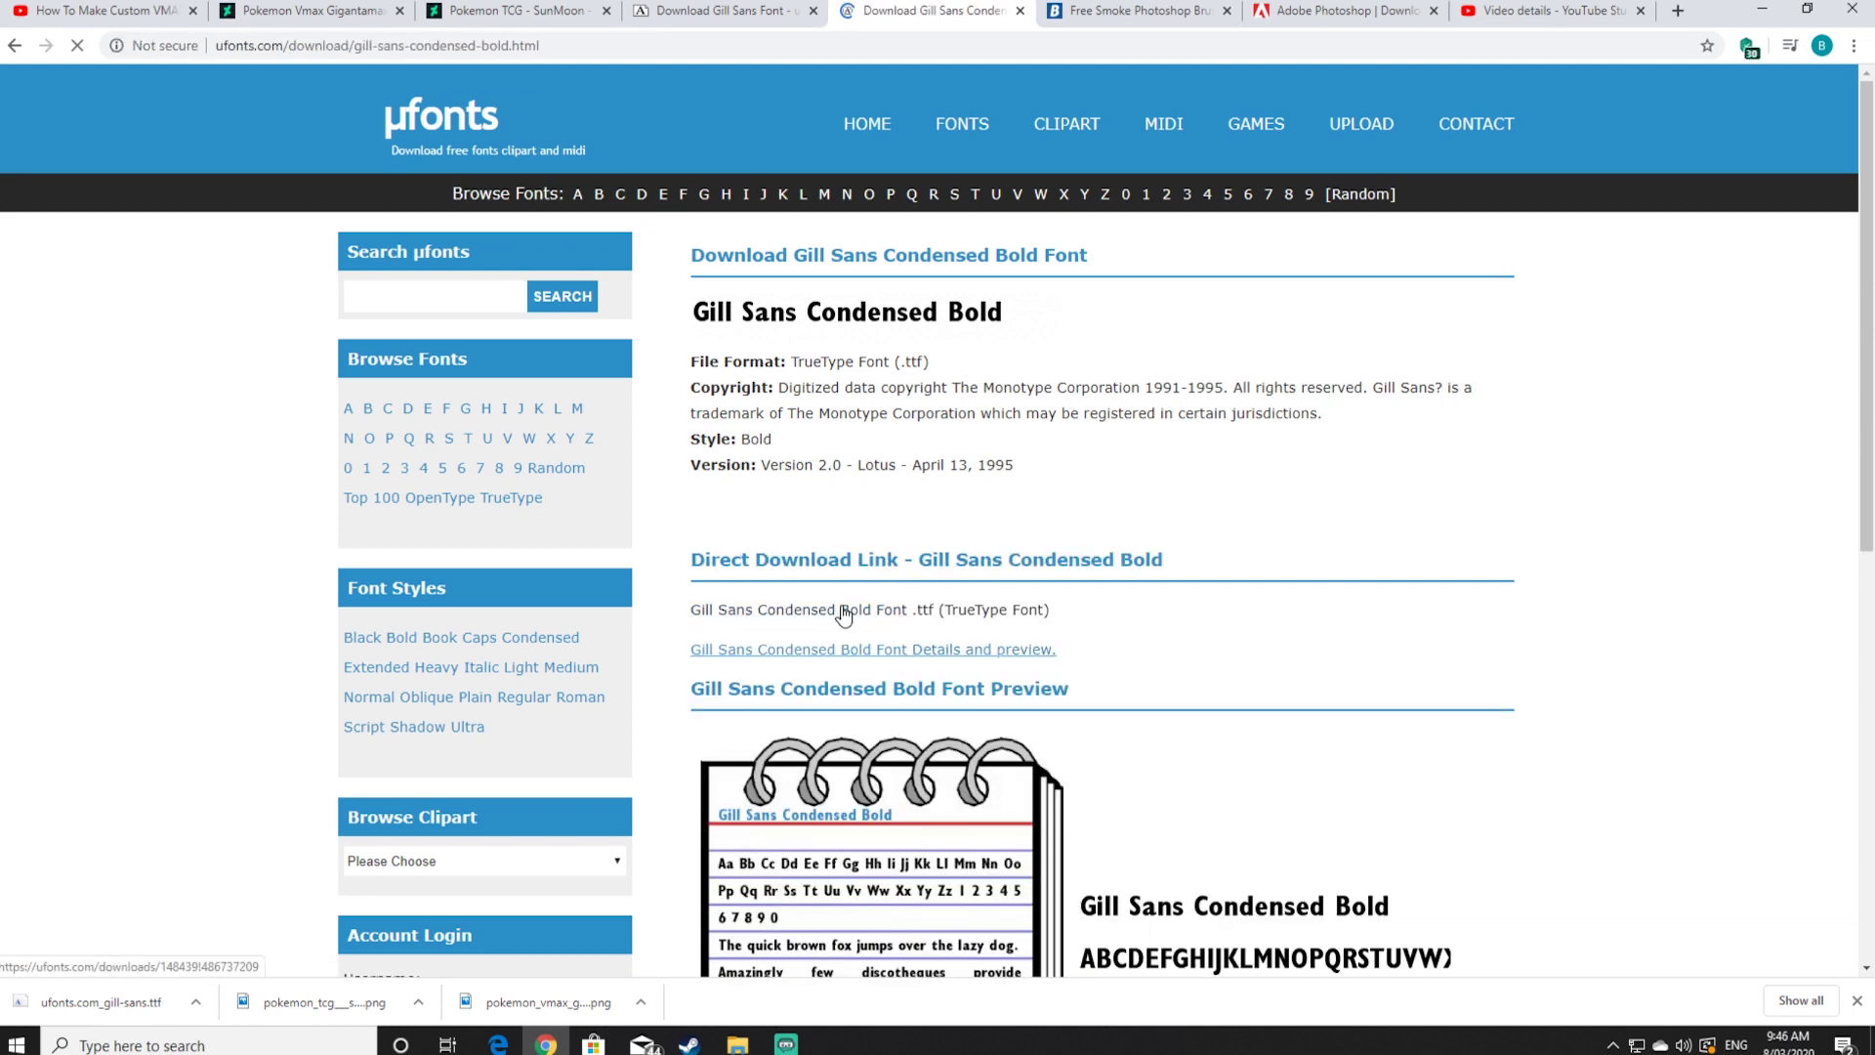
left_click(845, 612)
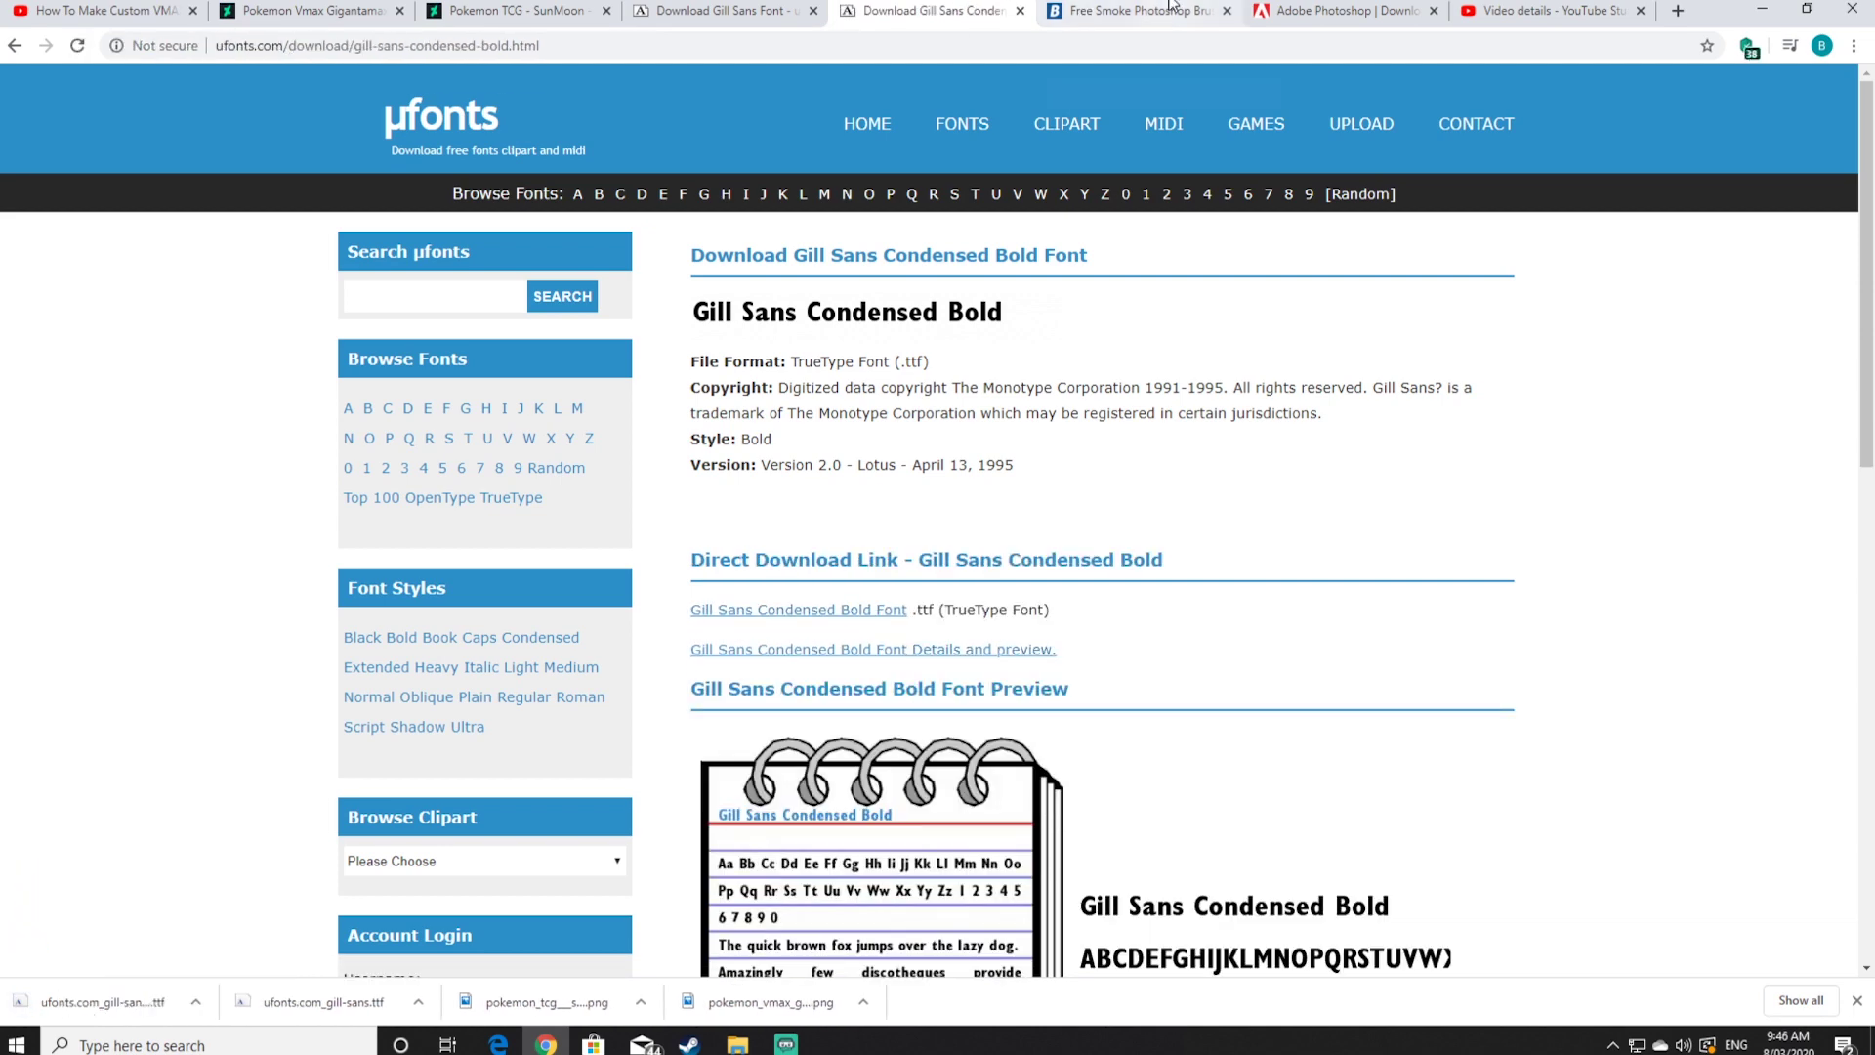
Download the Free Smoke Photoshop Brushes 14 pack from Brusheezy and the Spatter brush set from Adobe's brushes page
left_click(1145, 14)
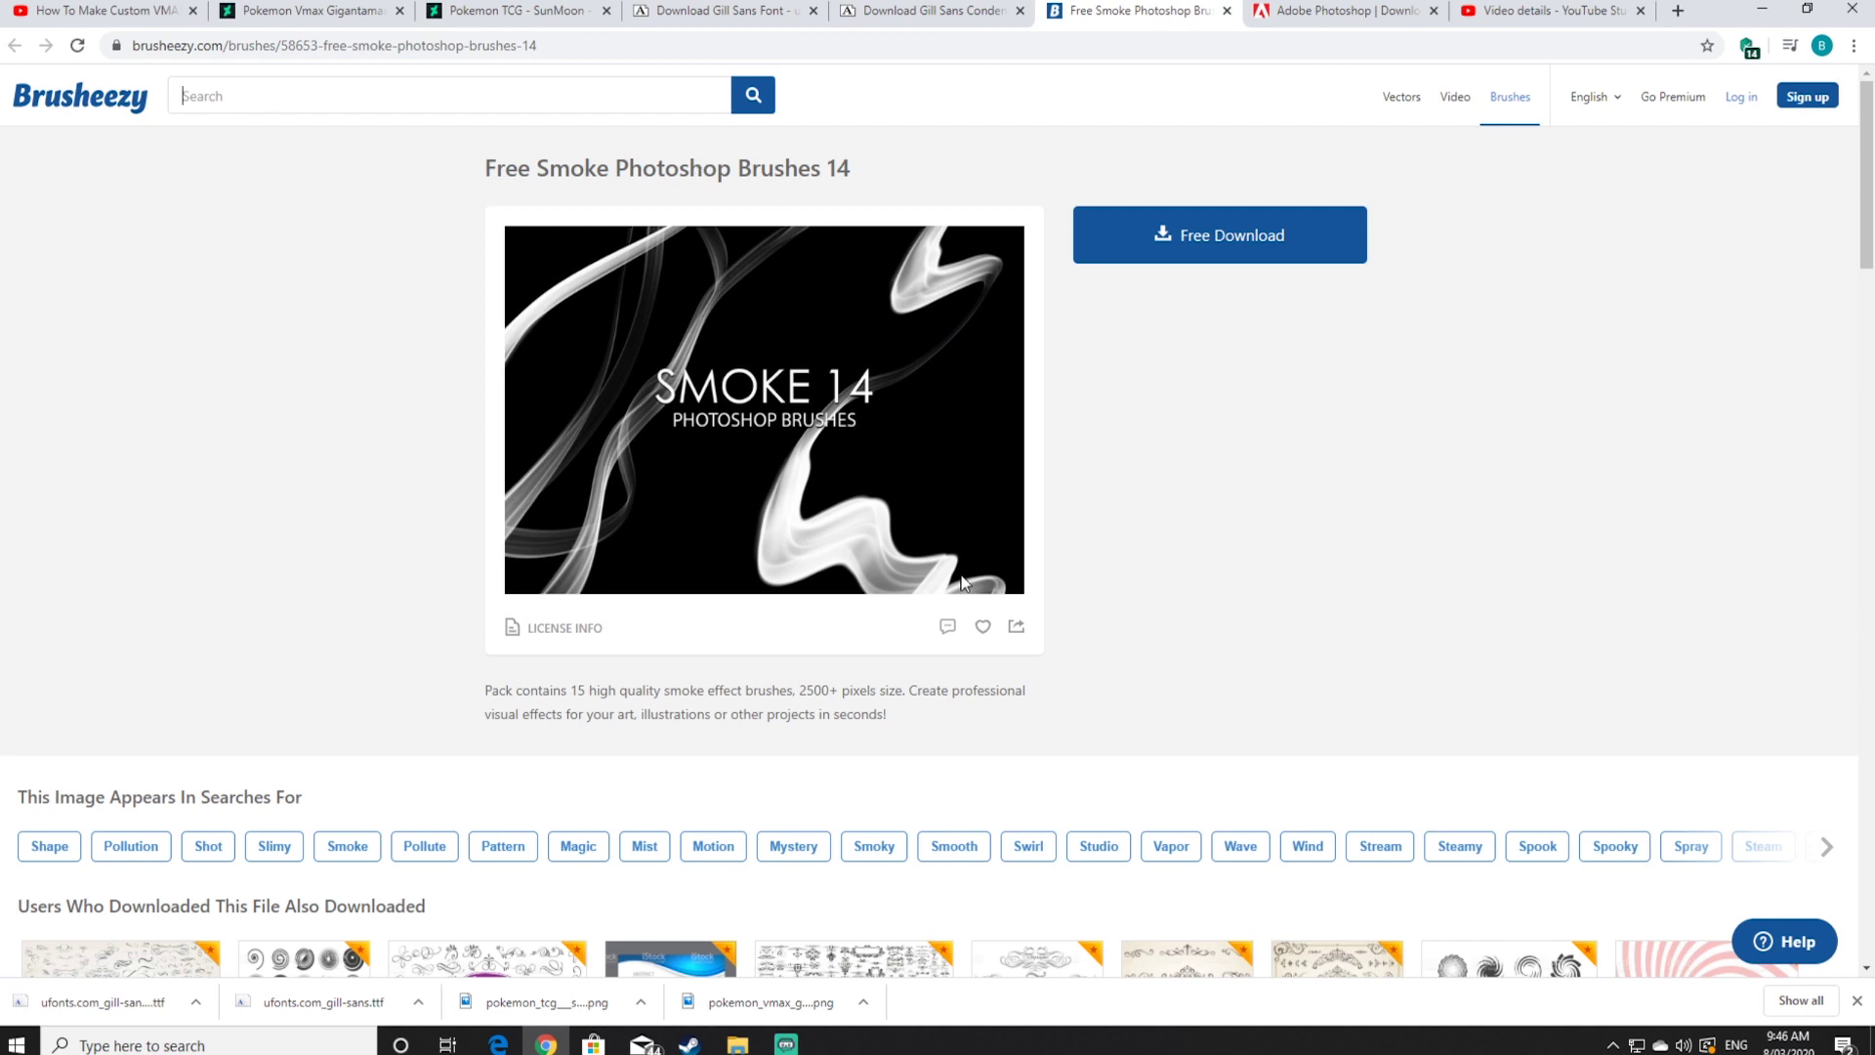
left_click(1239, 230)
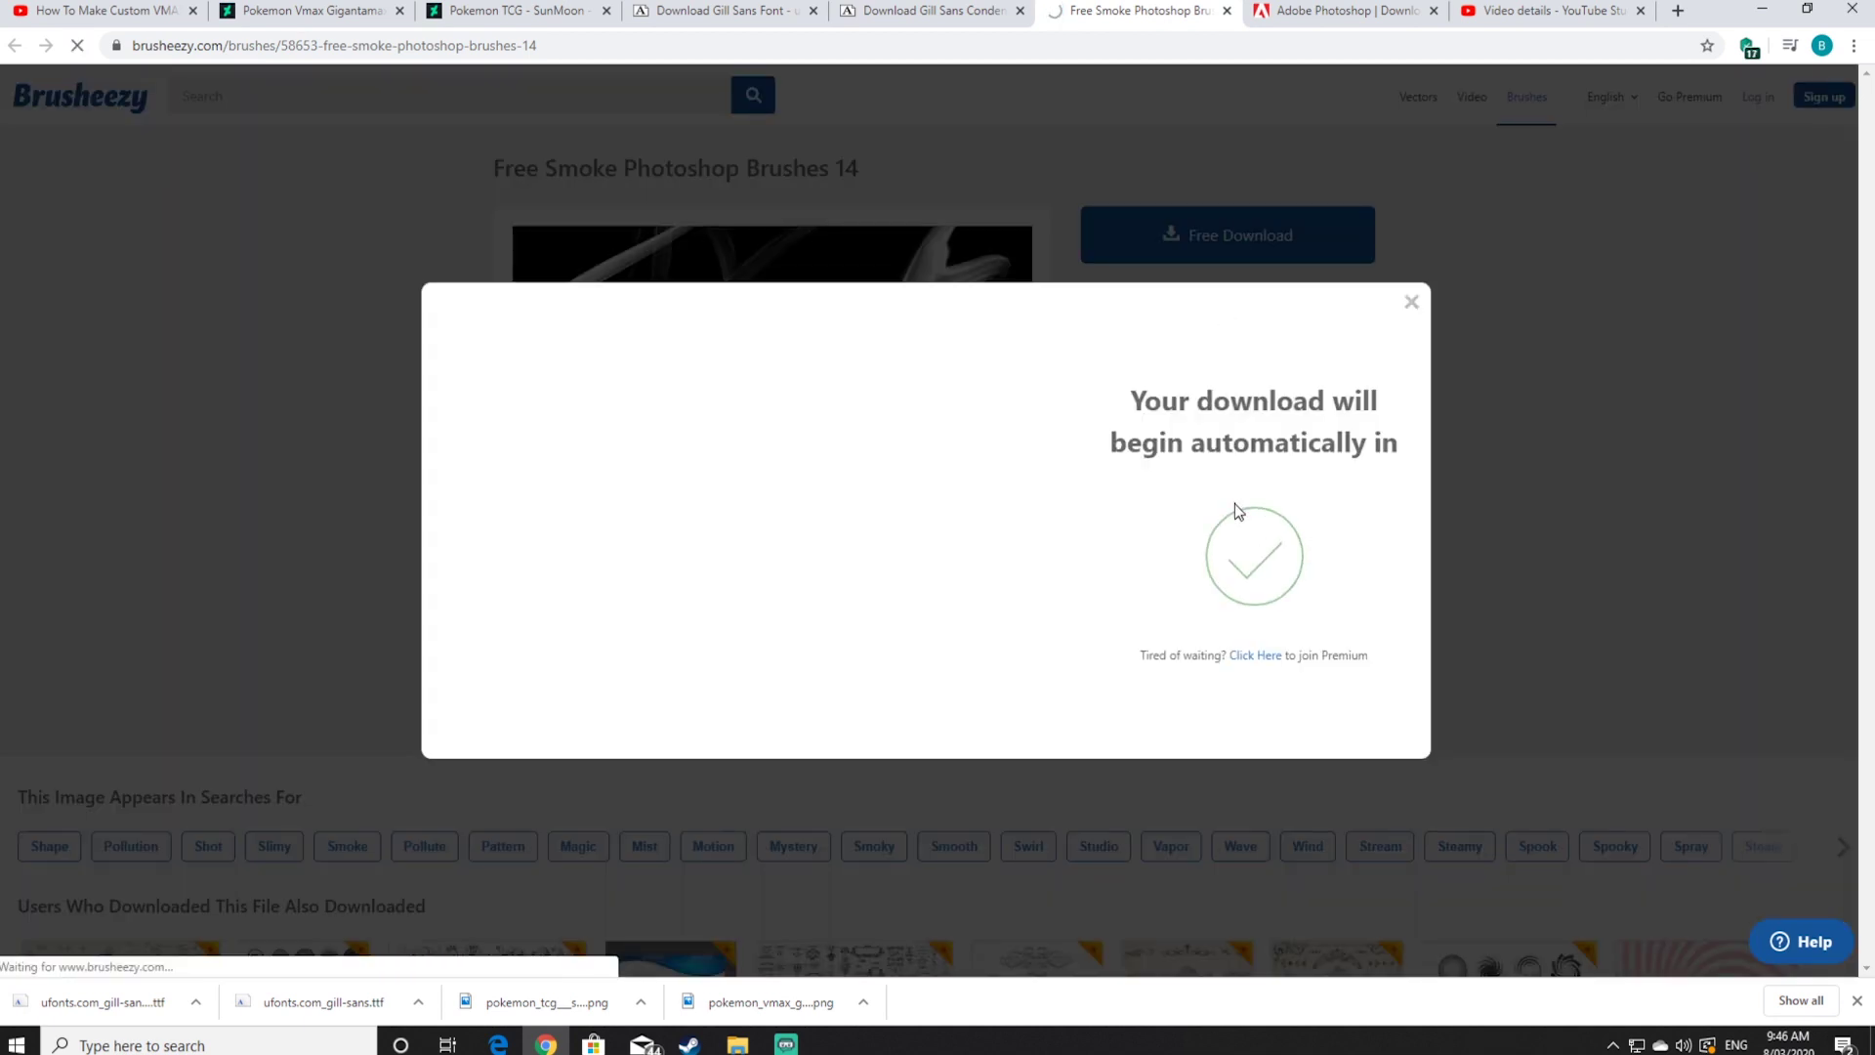
left_click(1340, 10)
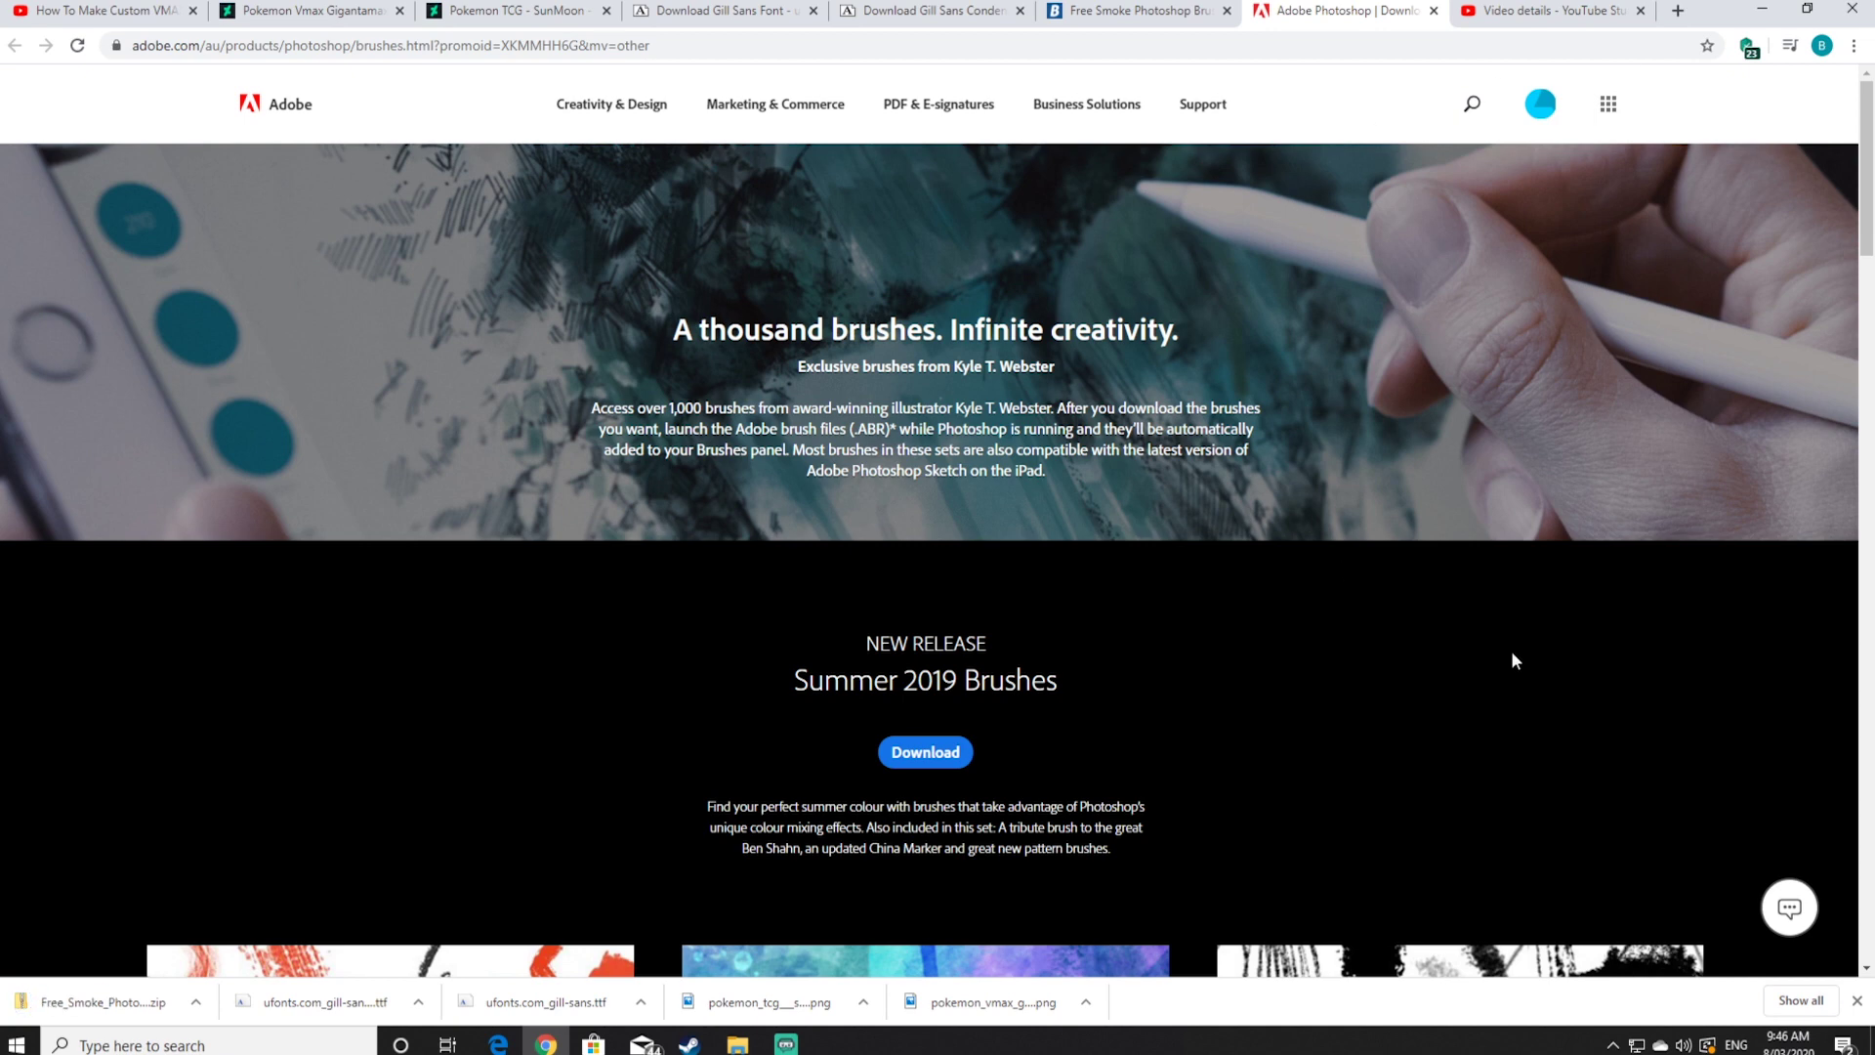
scroll(1514, 661, "down", 9)
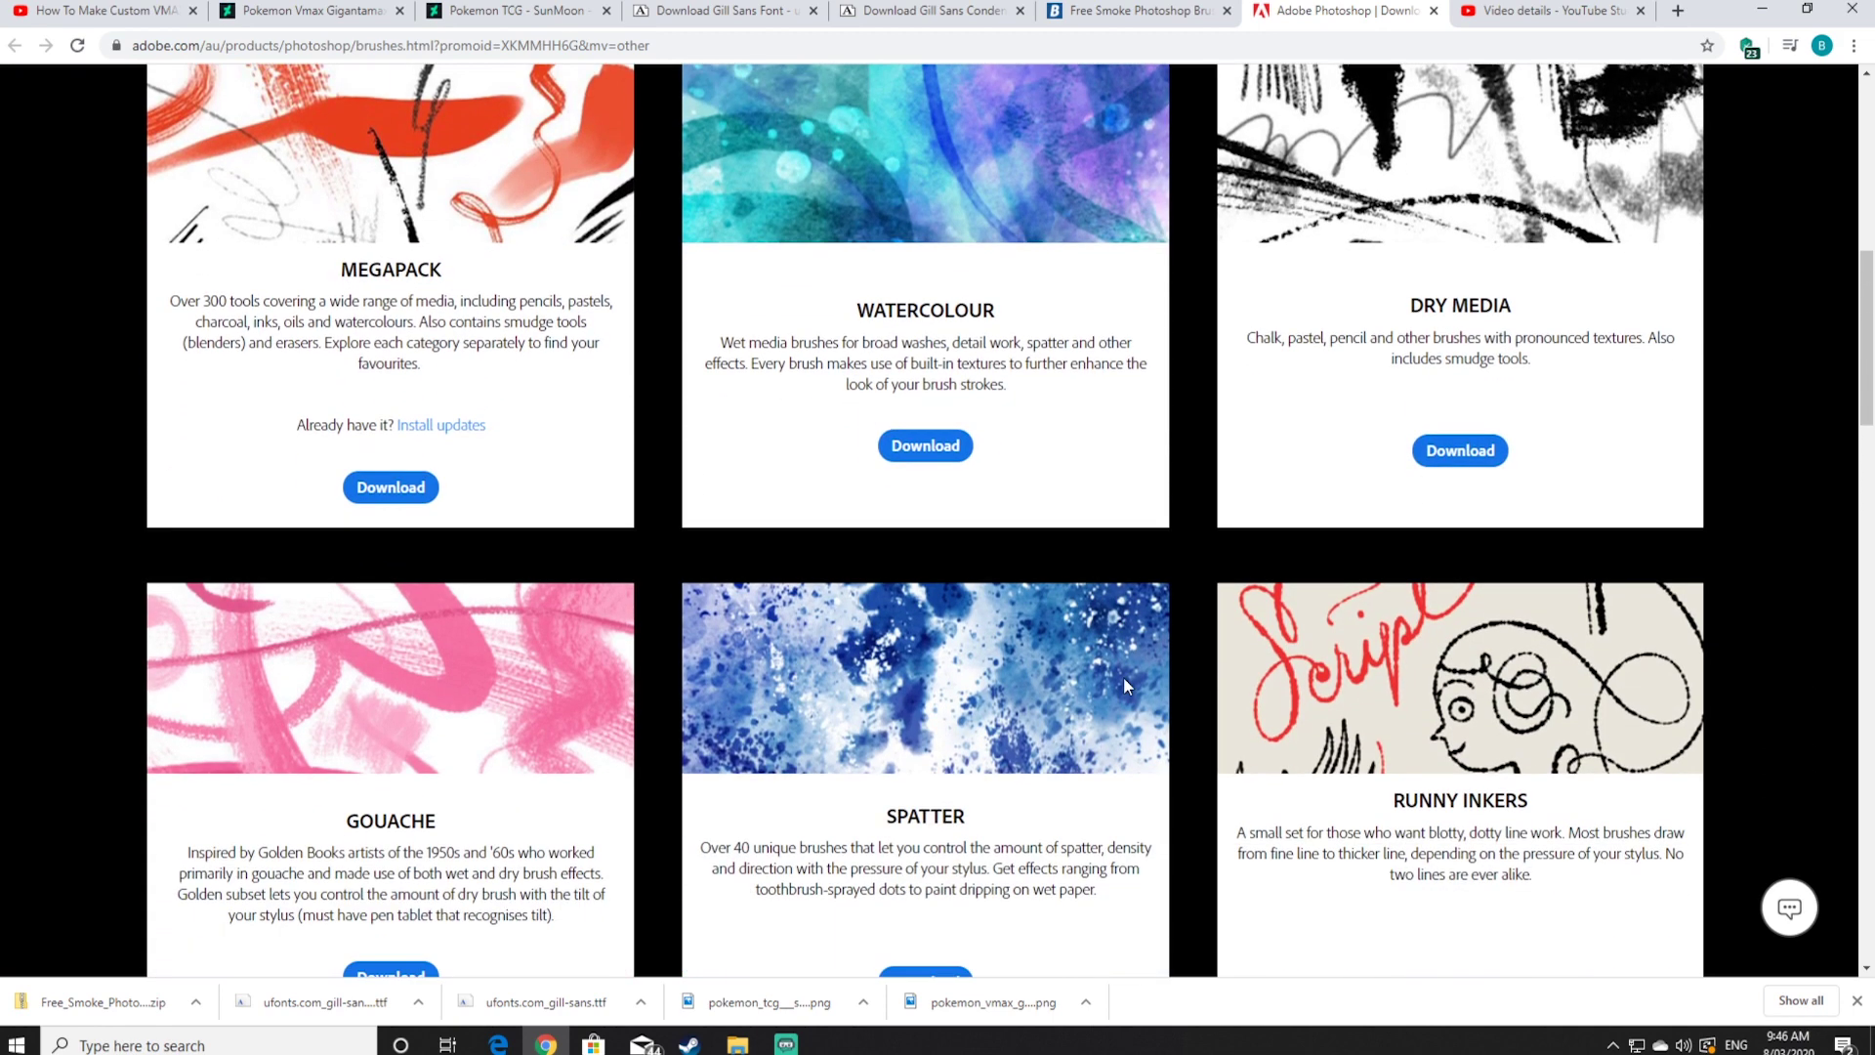
scroll(1123, 683, "down", 2)
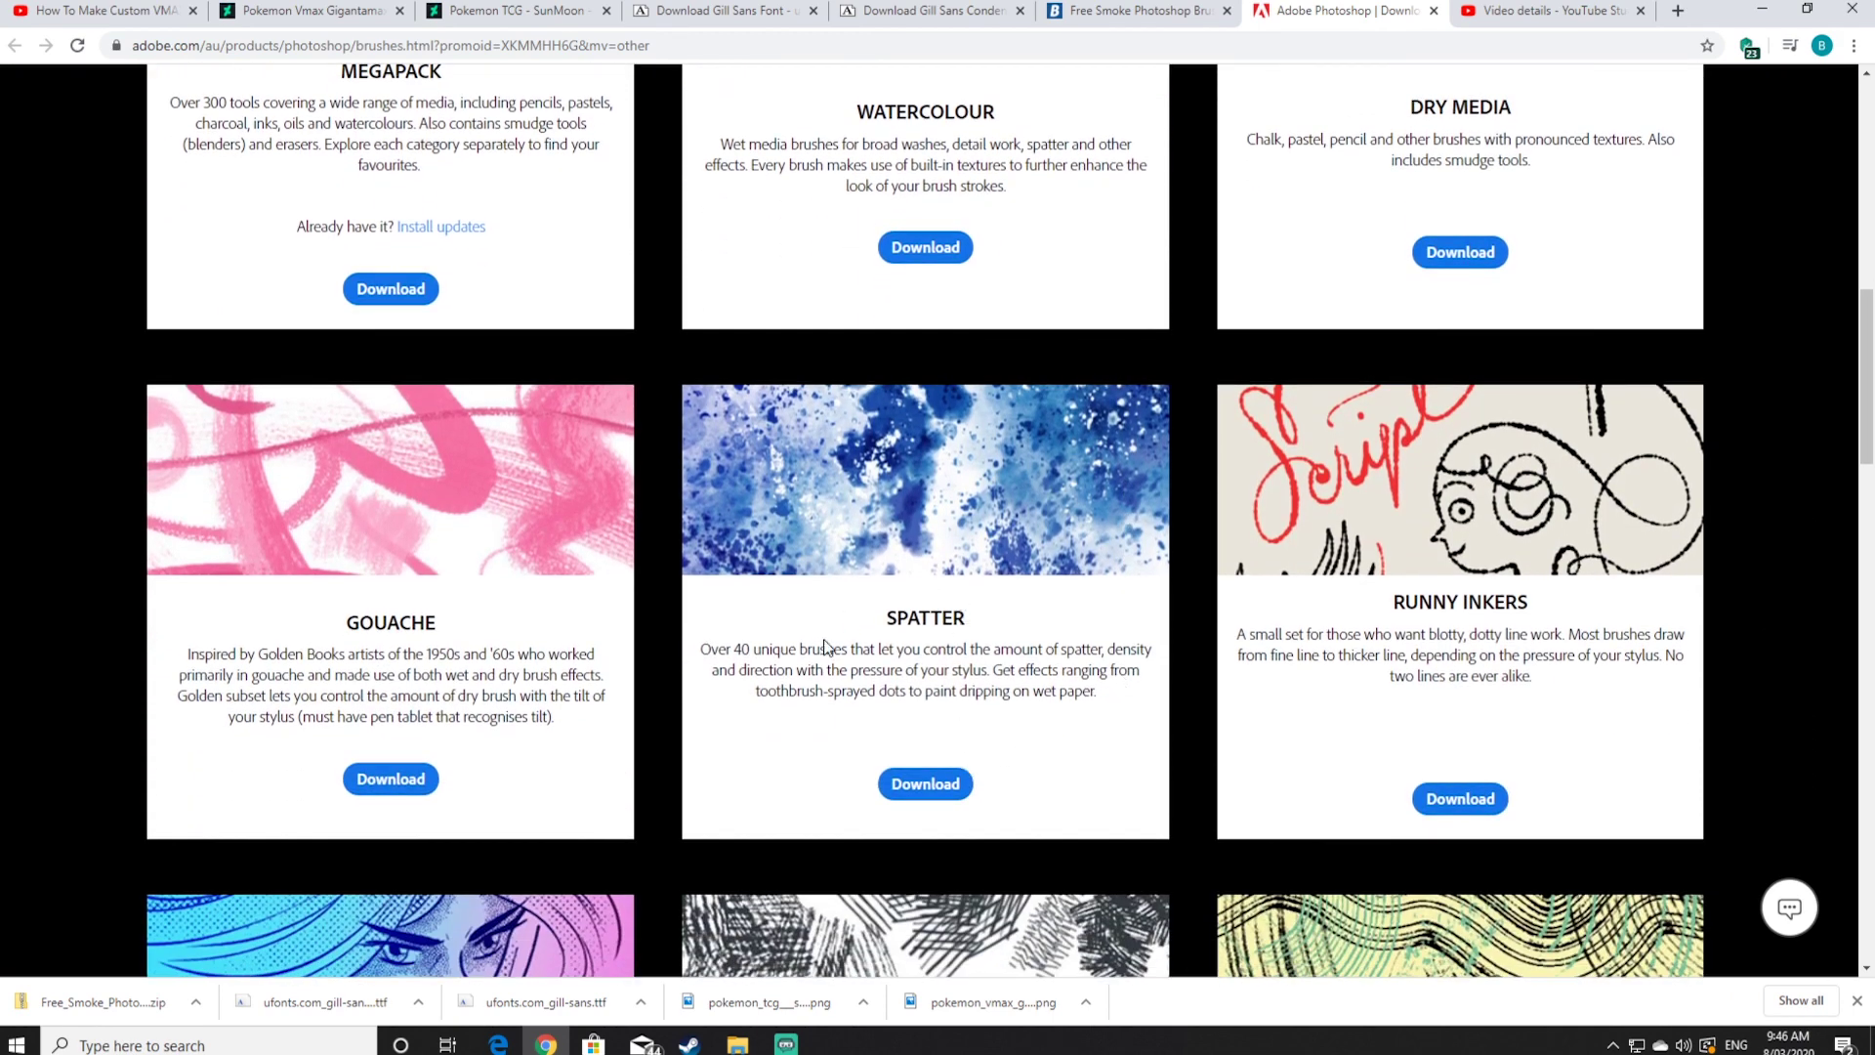
left_click(943, 787)
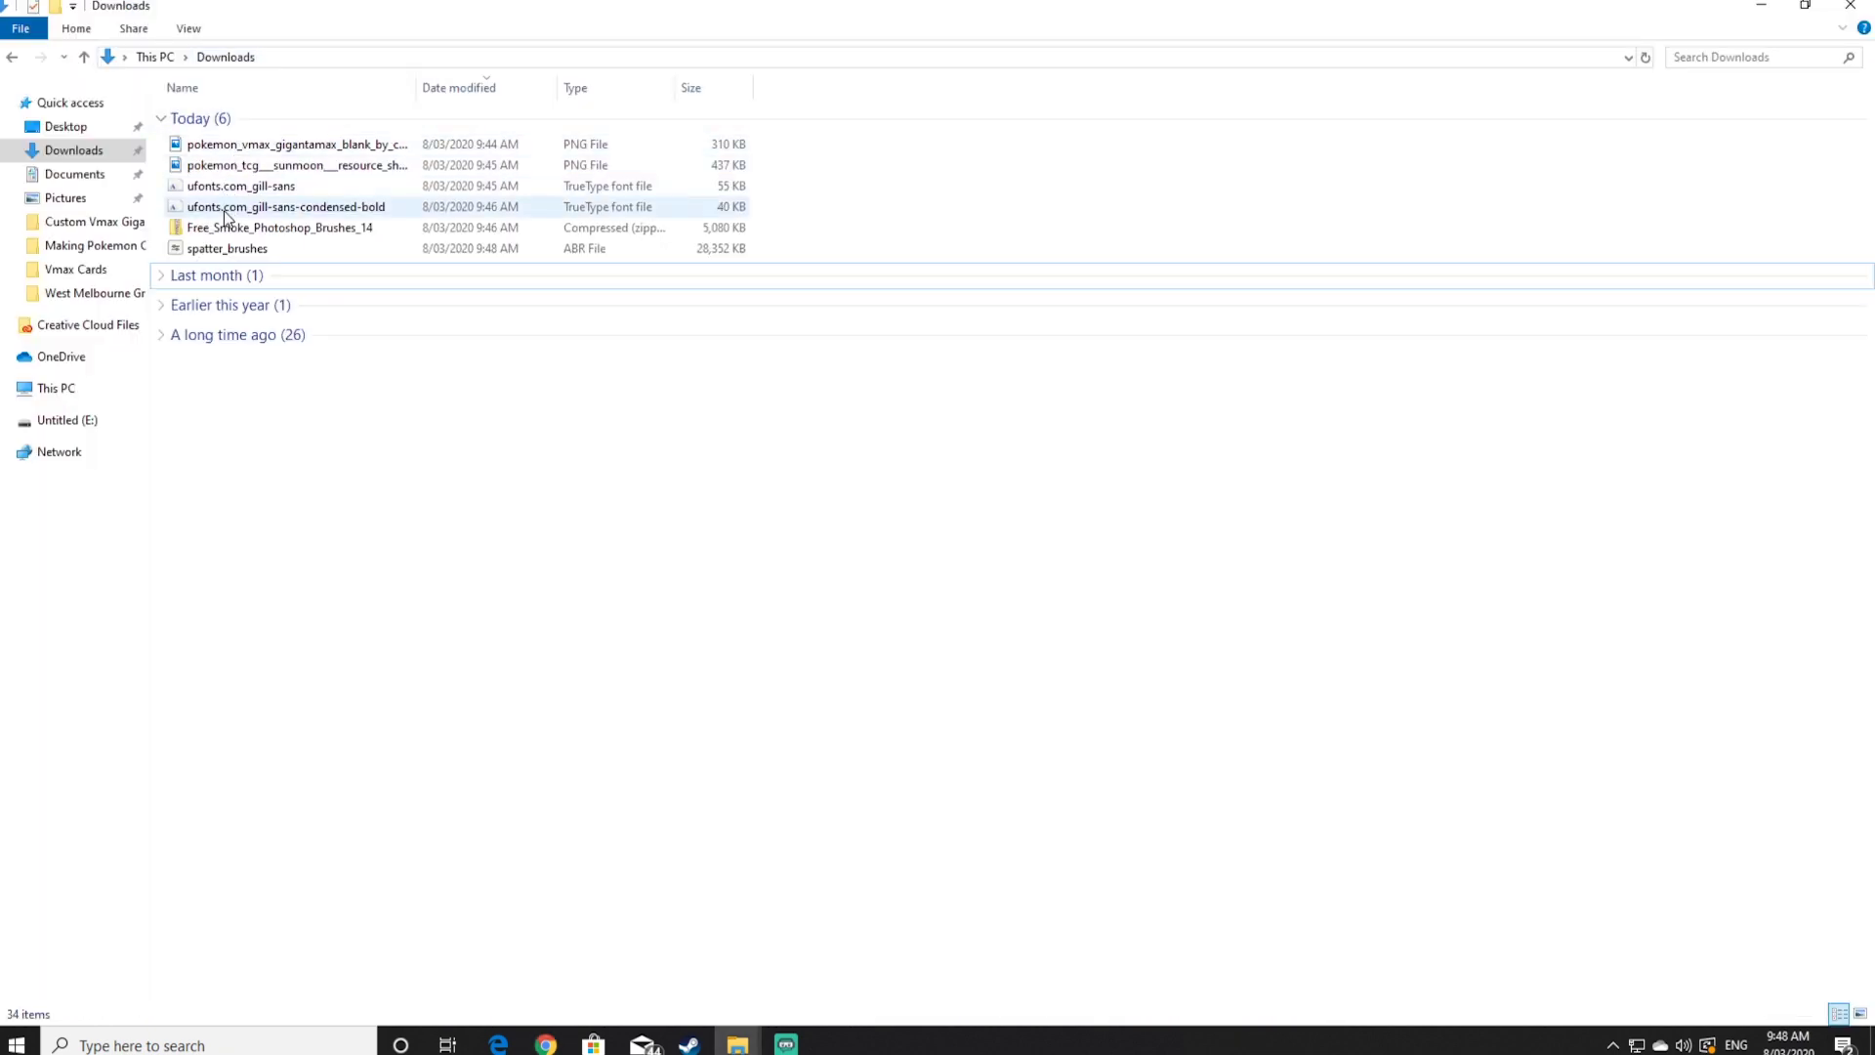
Move today's six downloaded files from Downloads into the Custom Vmax Gigantamax Cards folder and close the Downloads window
left_click(226, 248)
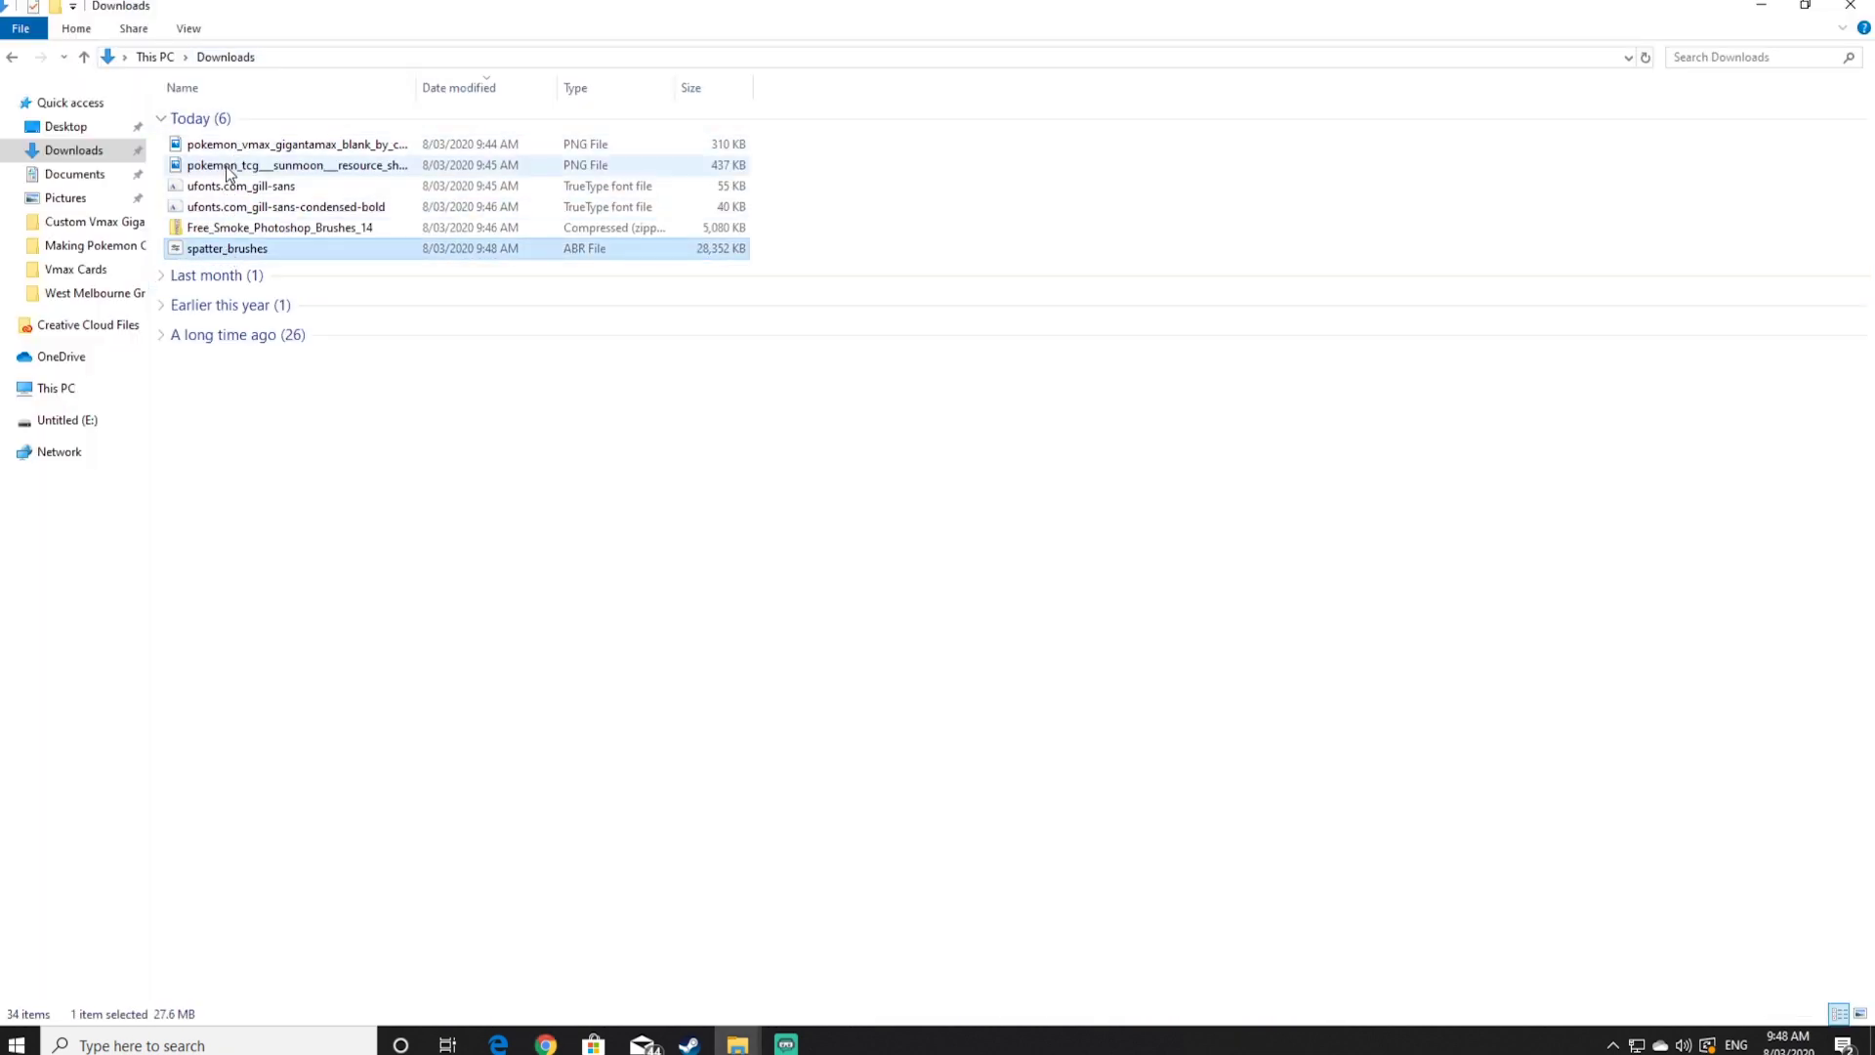
left_click(238, 146, "shift")
right_click(238, 146)
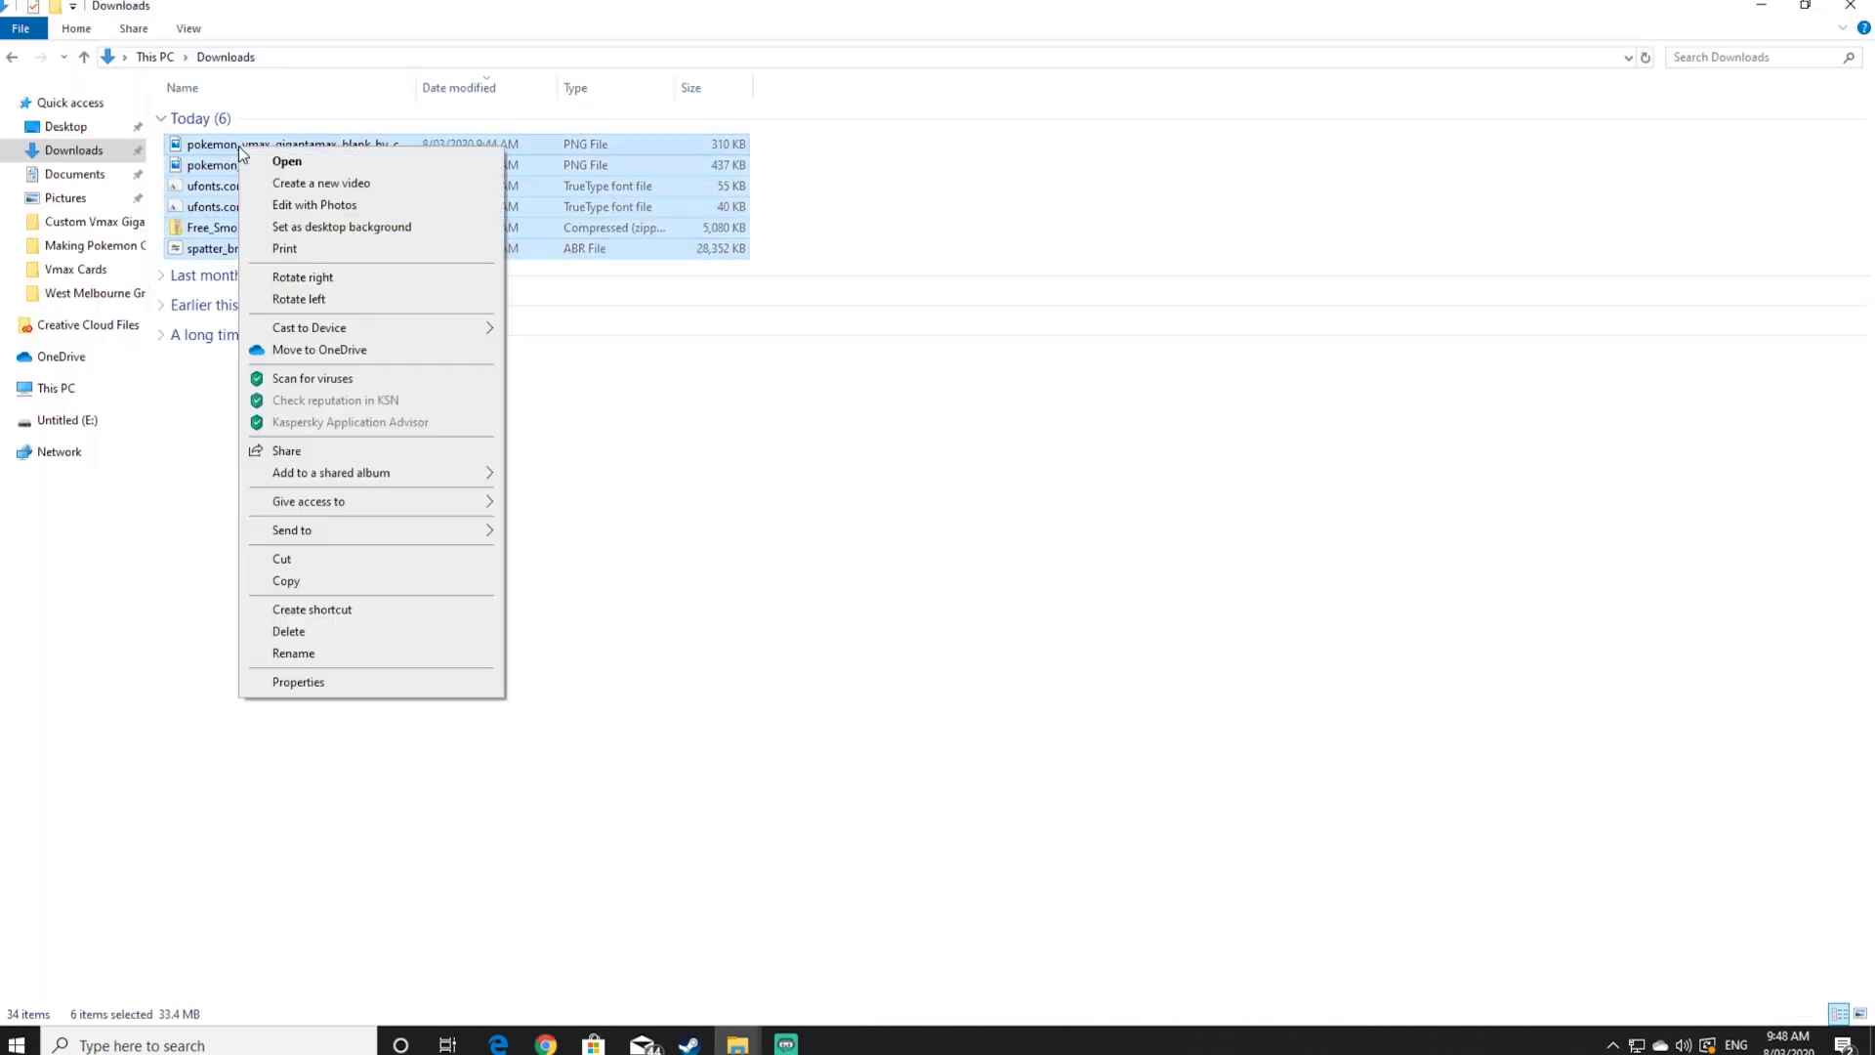
left_click(287, 559)
left_click(736, 1042)
left_click(629, 946)
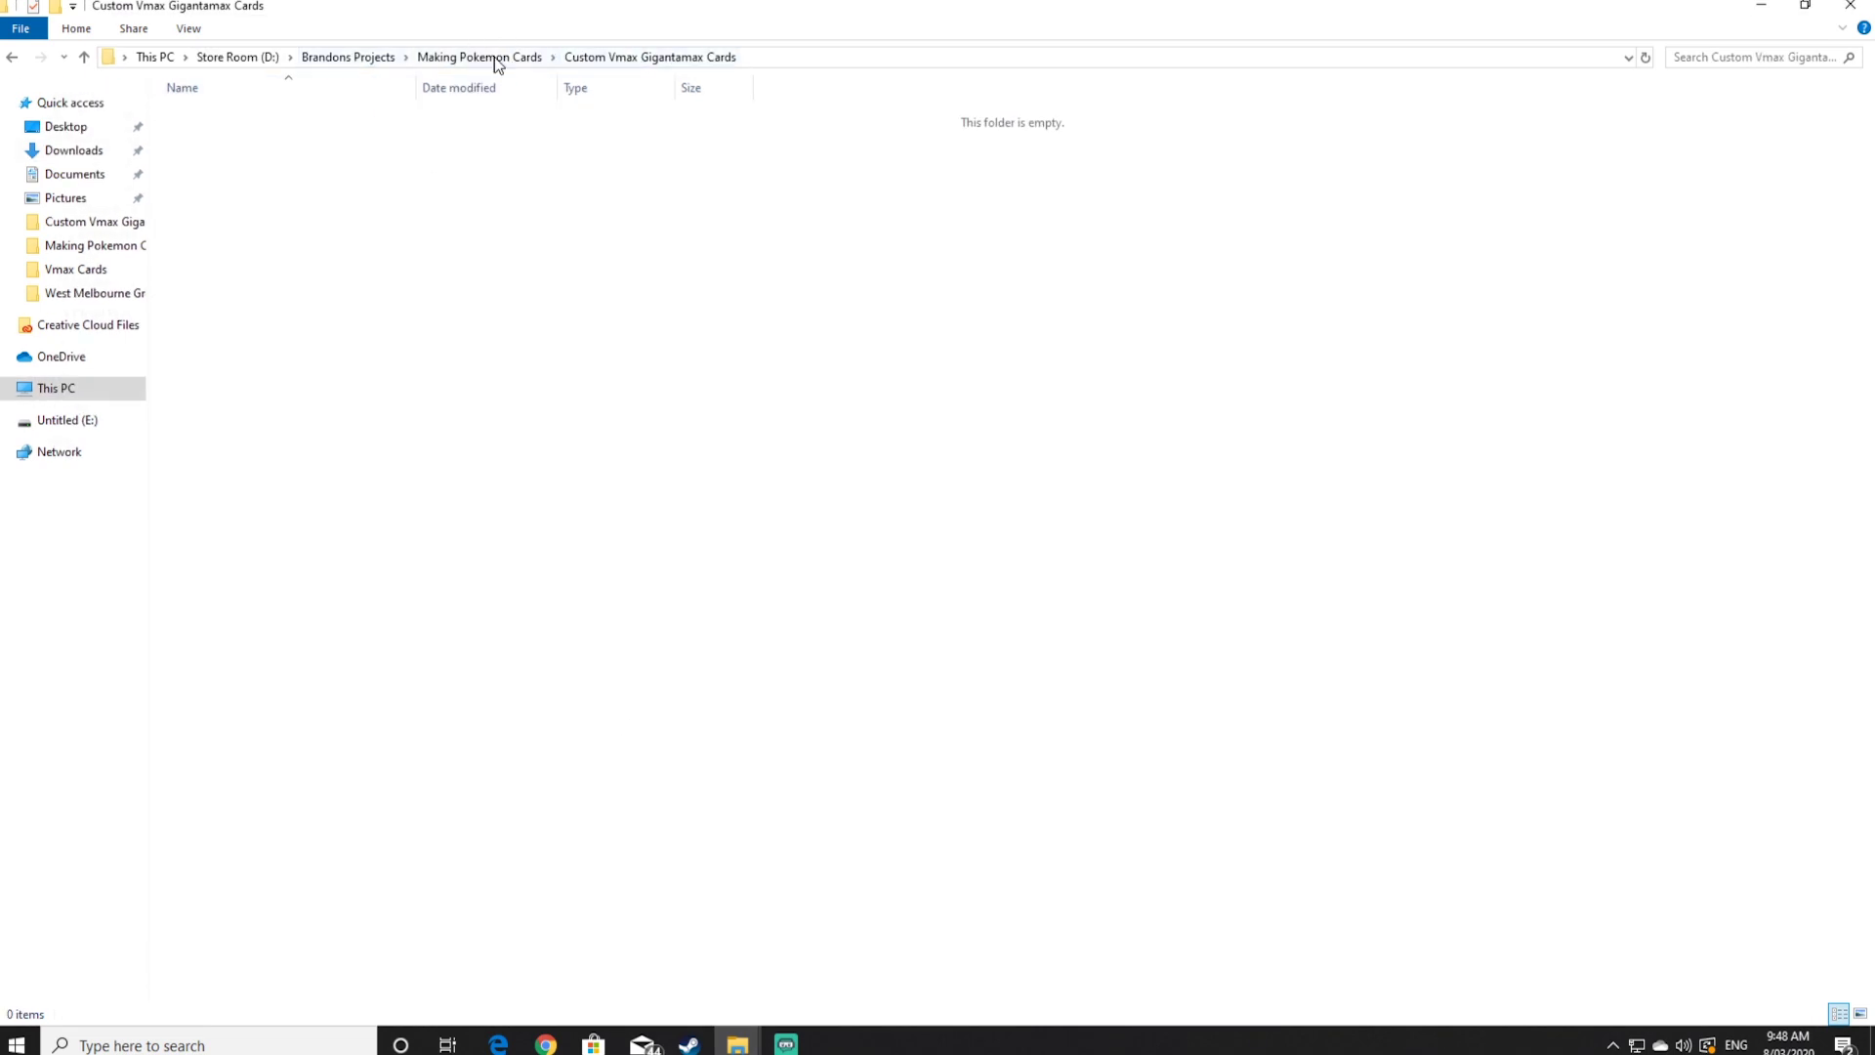
right_click(329, 191)
left_click(380, 333)
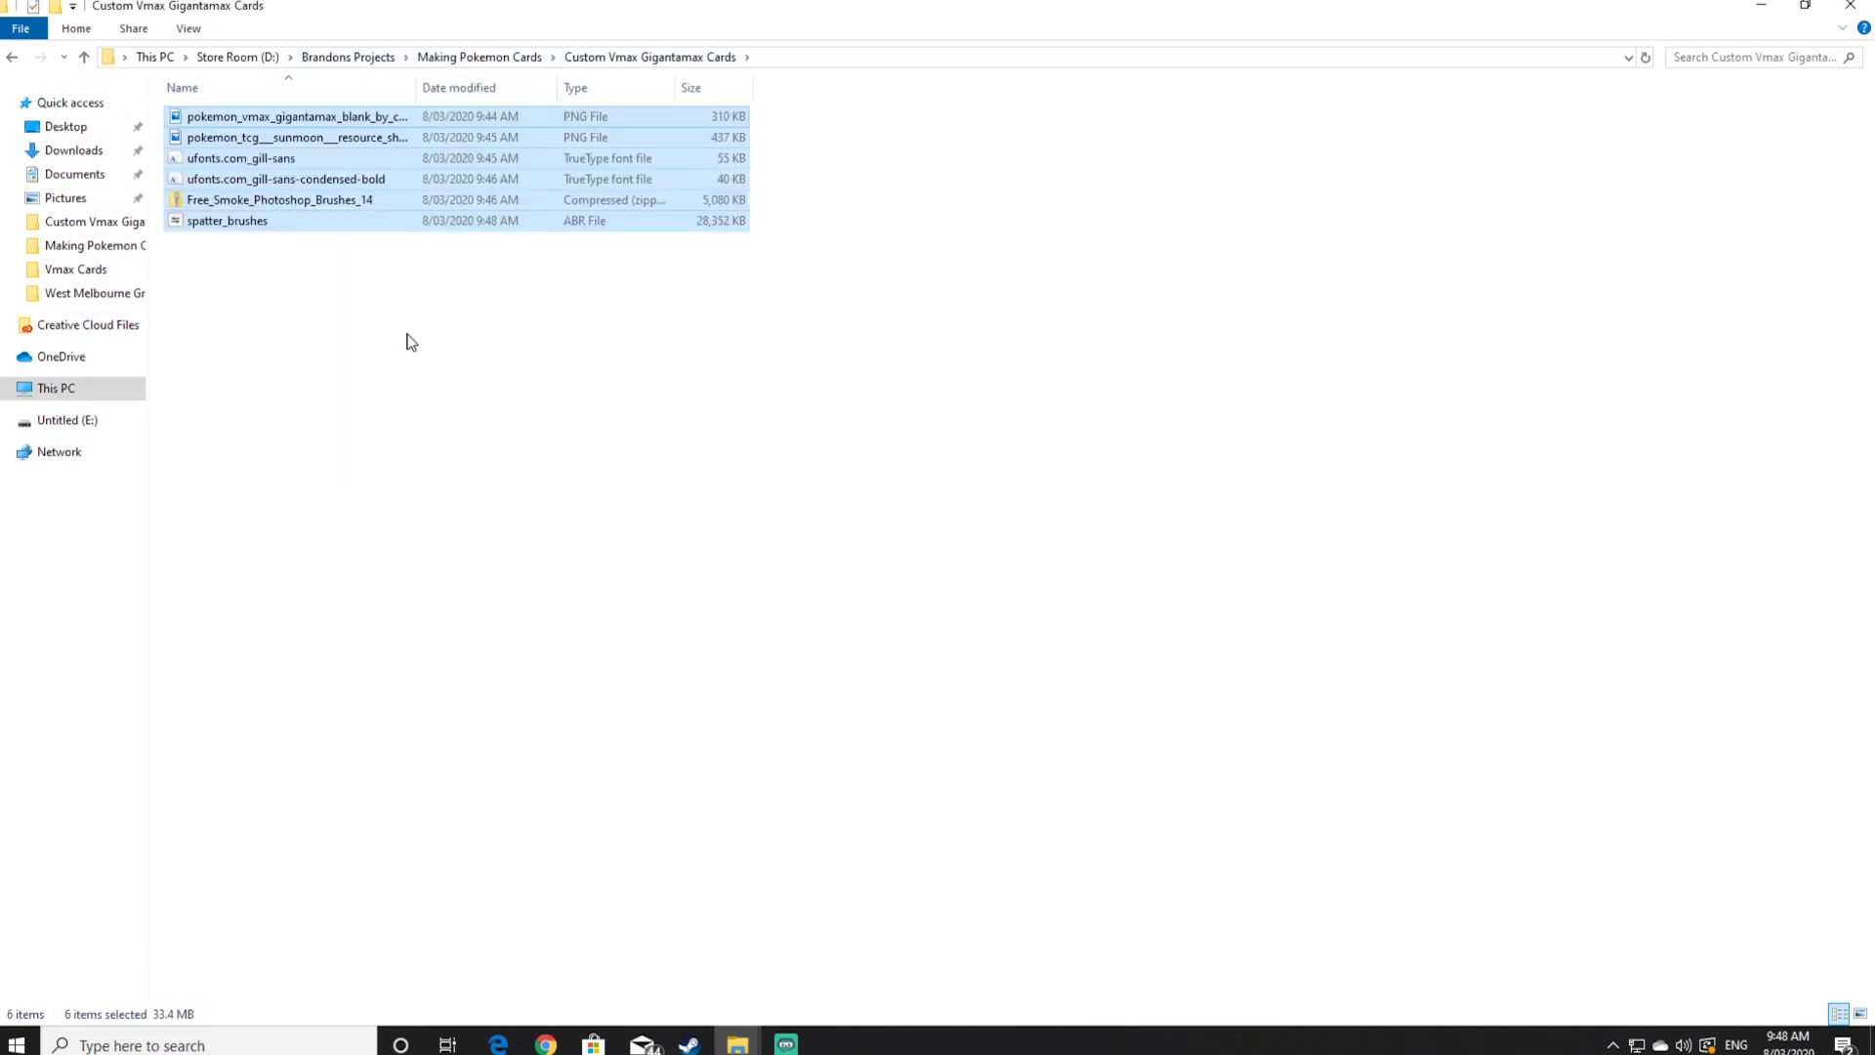
left_click(411, 343)
left_click(732, 1037)
left_click(931, 894)
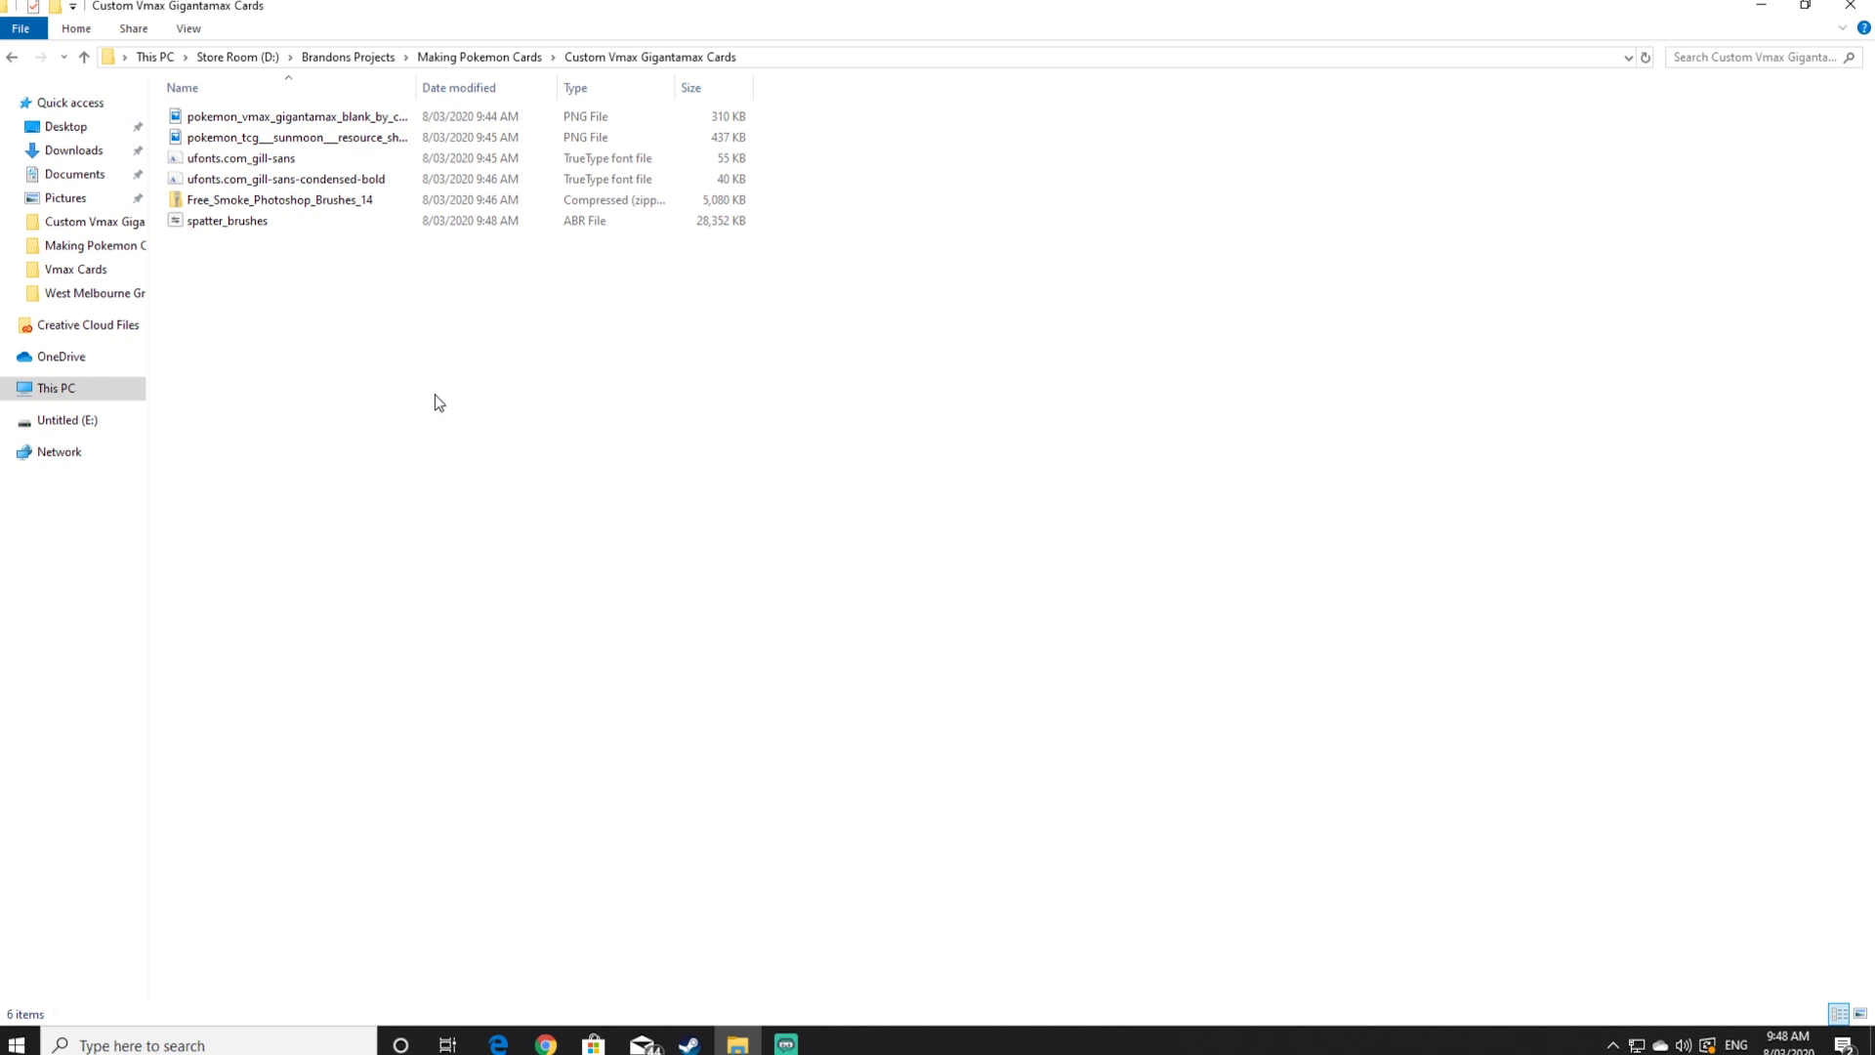
Extract the Free_Smoke_Photoshop_Brushes_14 archive into its own subfolder and return to the Custom Vmax Gigantamax Cards folder
left_click(279, 200)
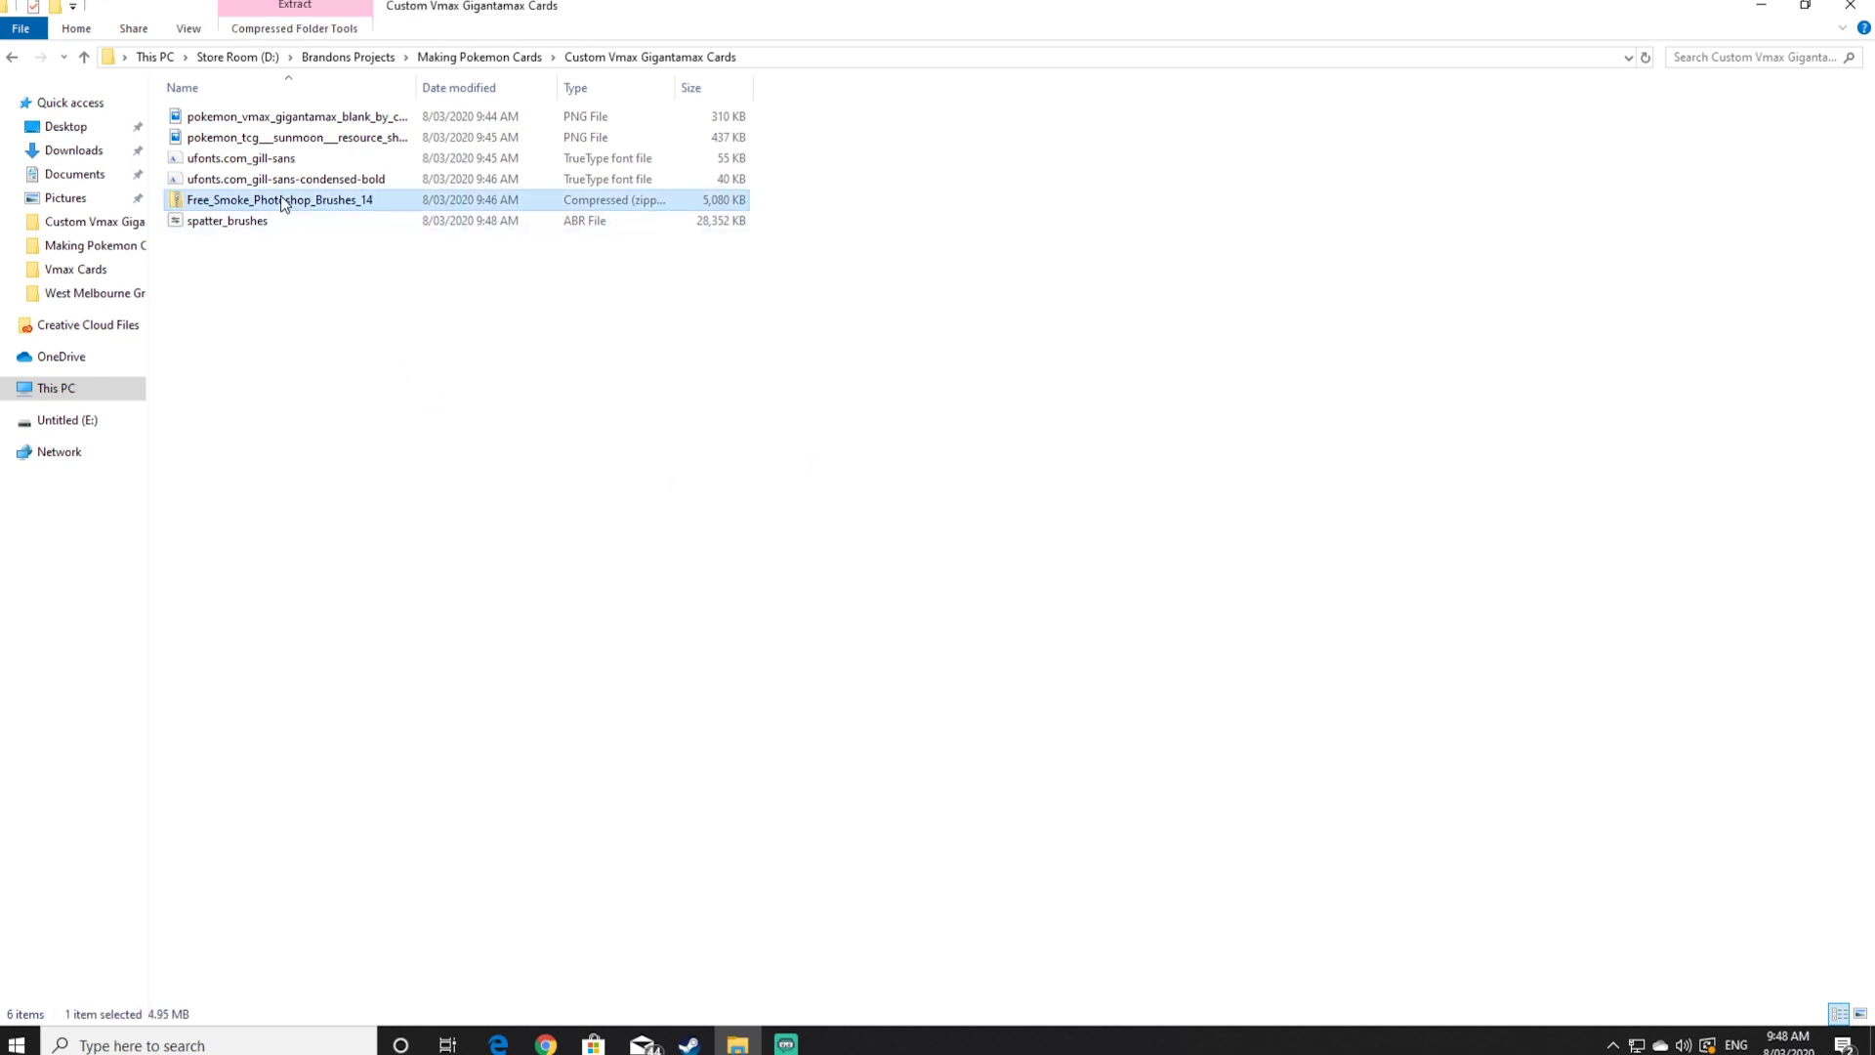
right_click(274, 210)
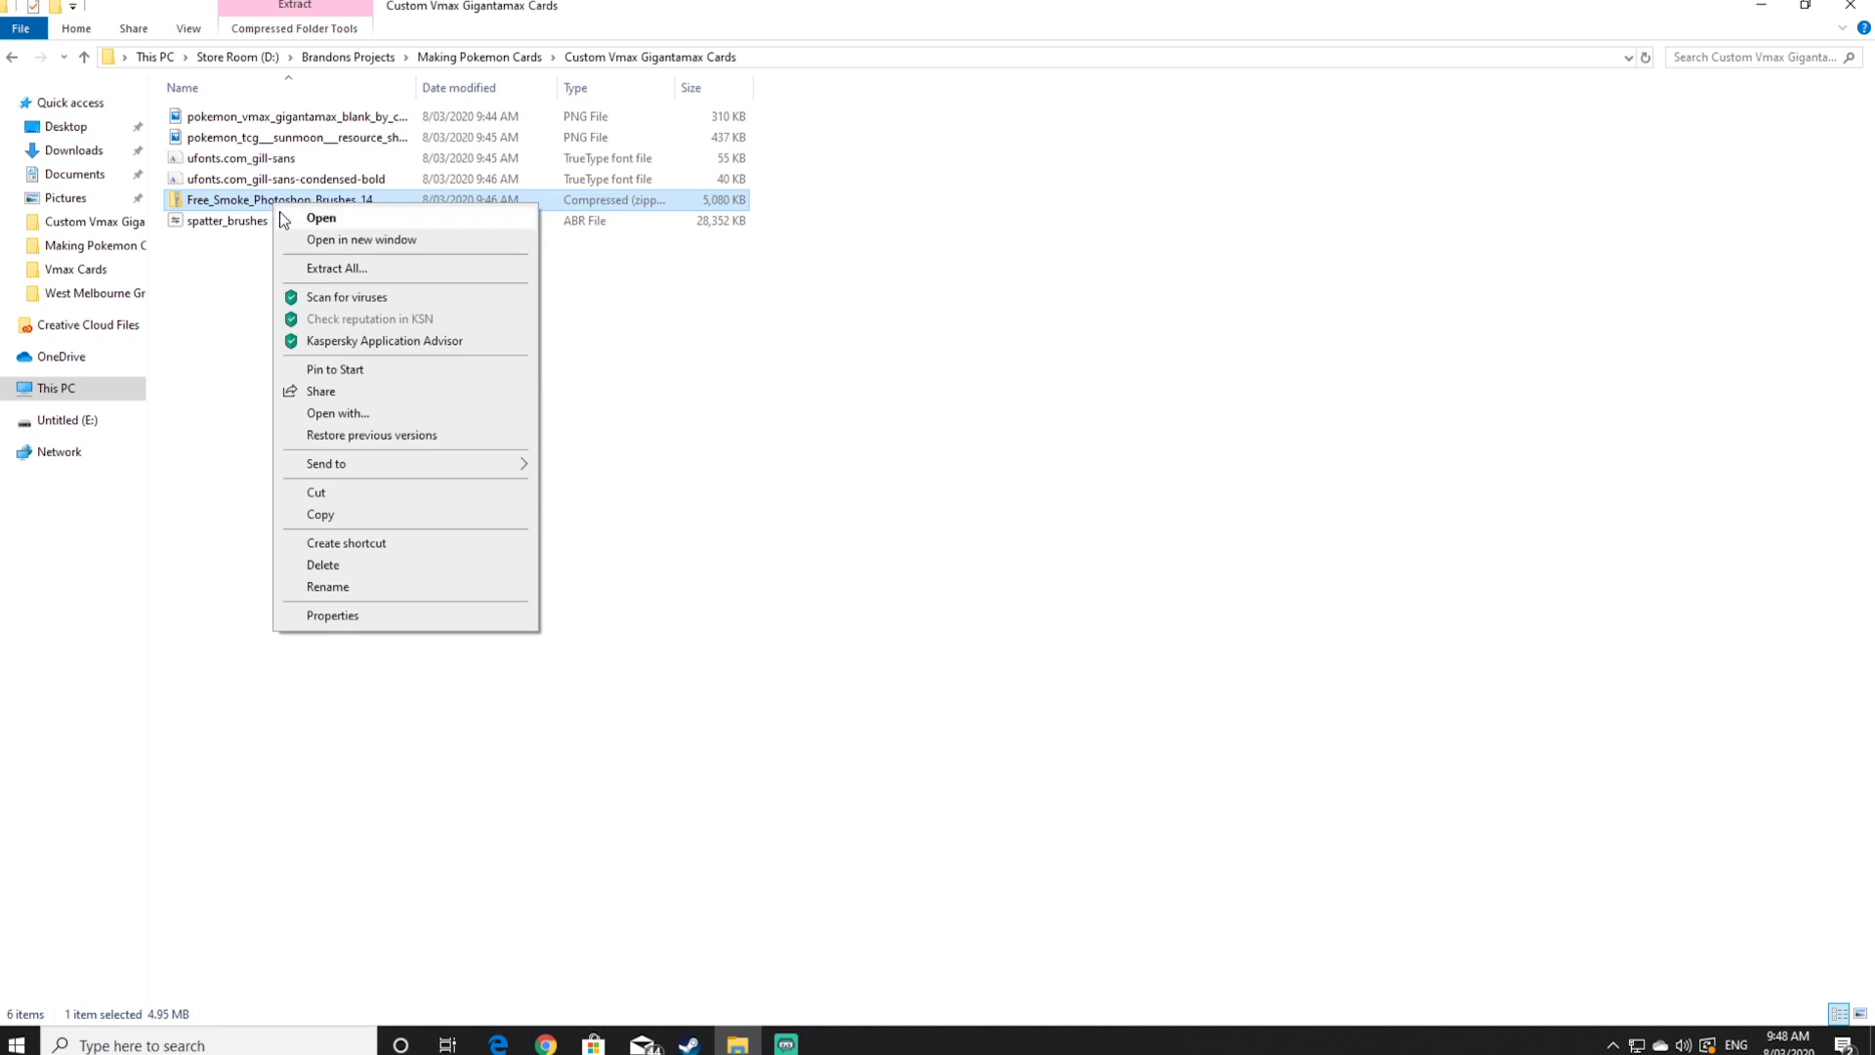
left_click(341, 270)
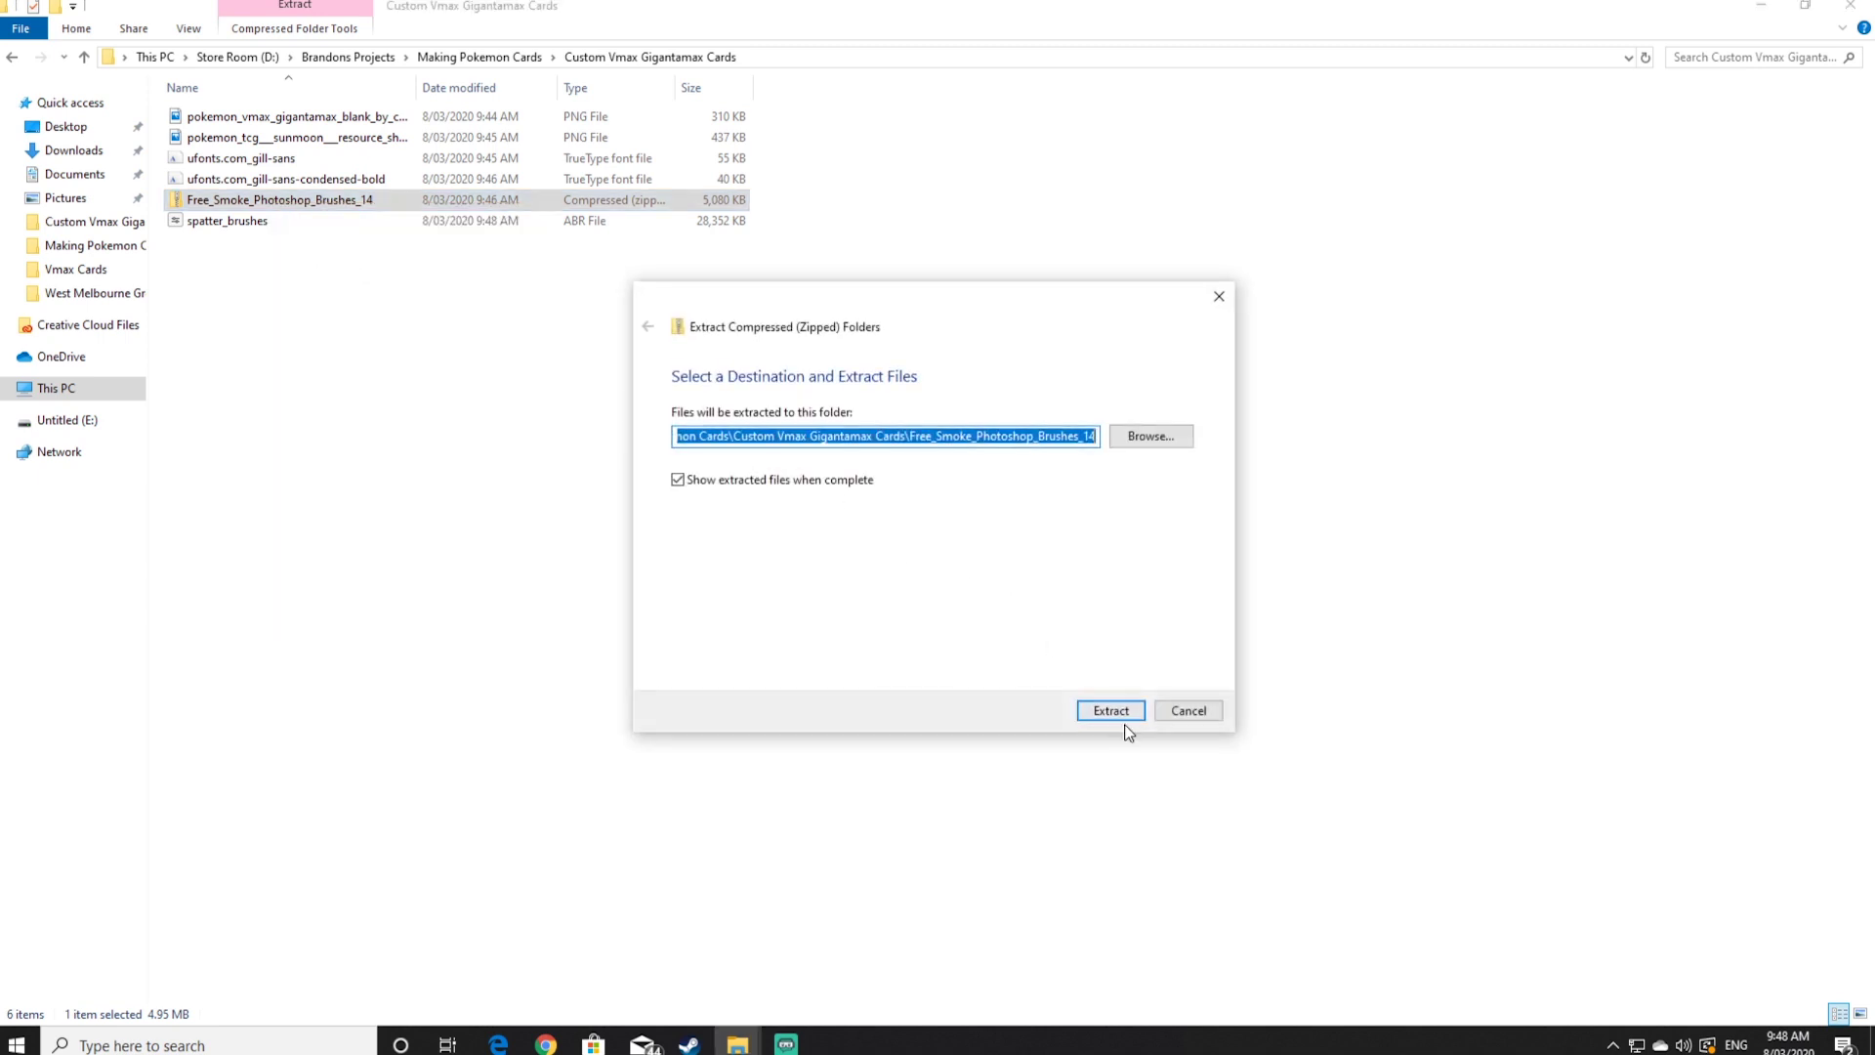
left_click(1110, 710)
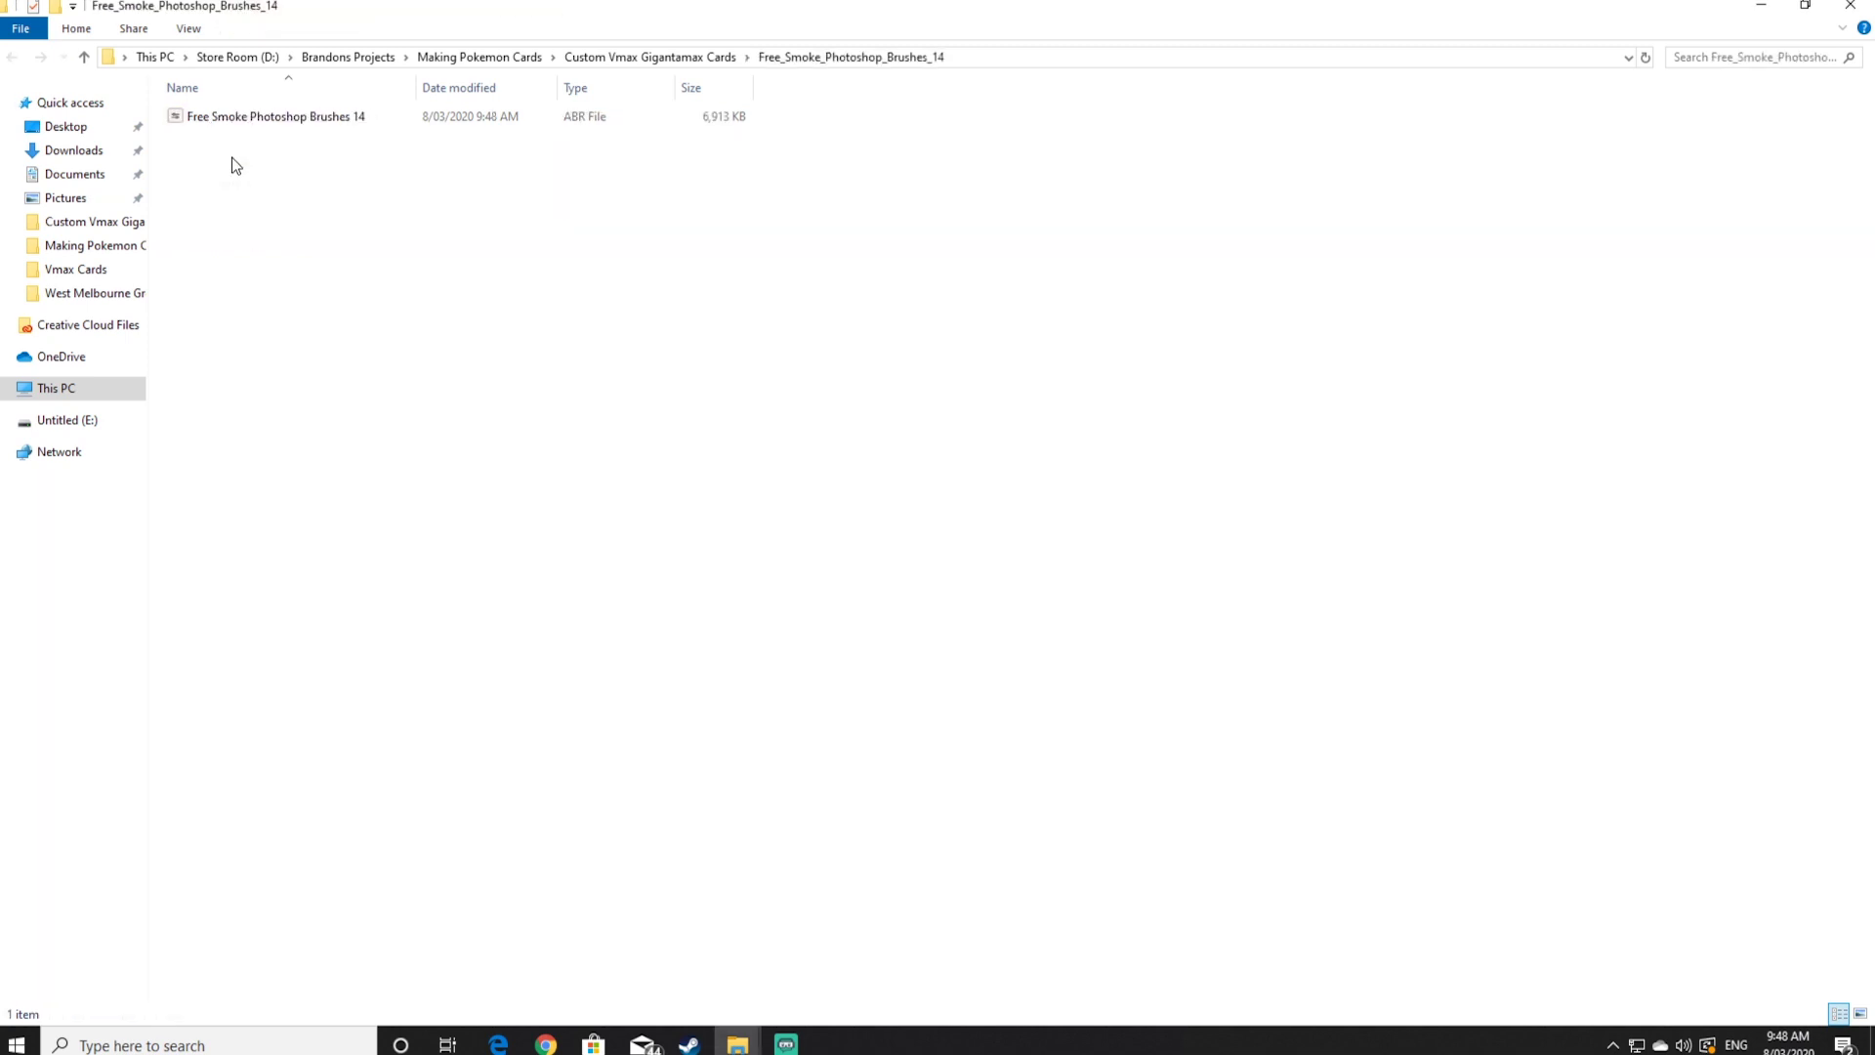
left_click(649, 57)
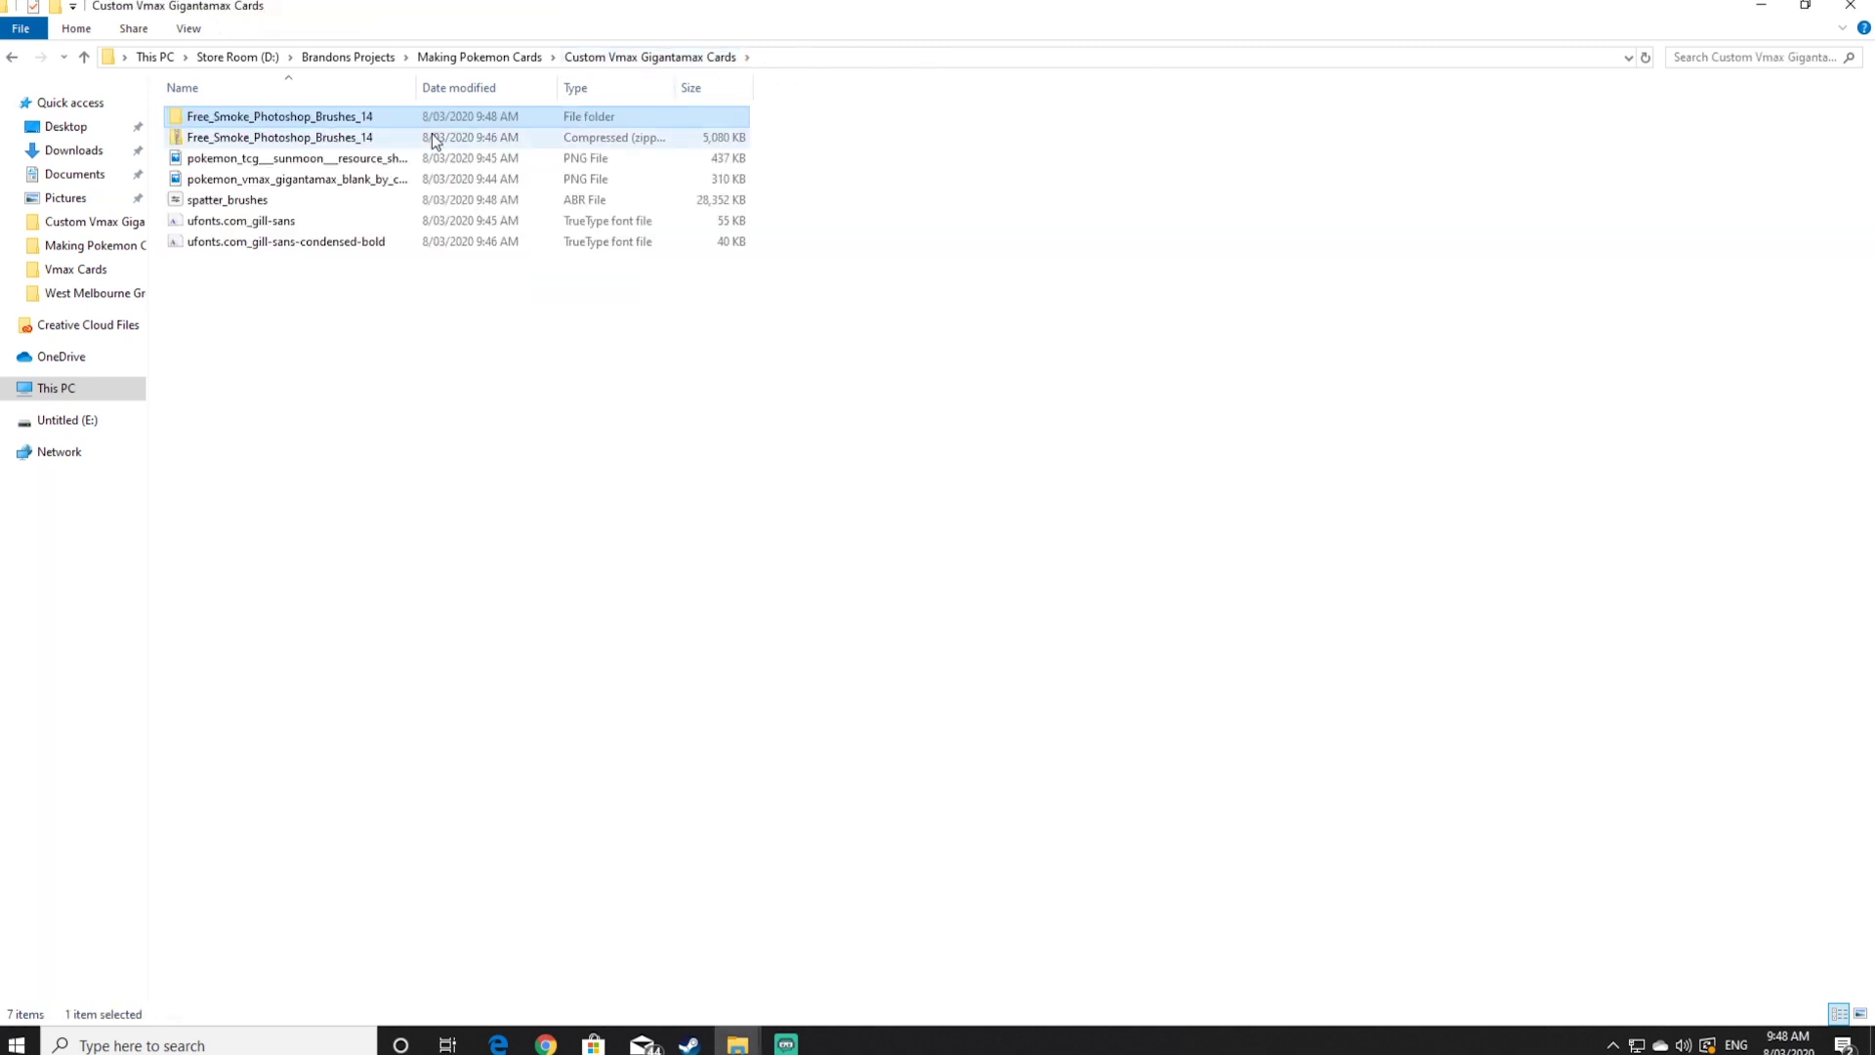
left_click(276, 139)
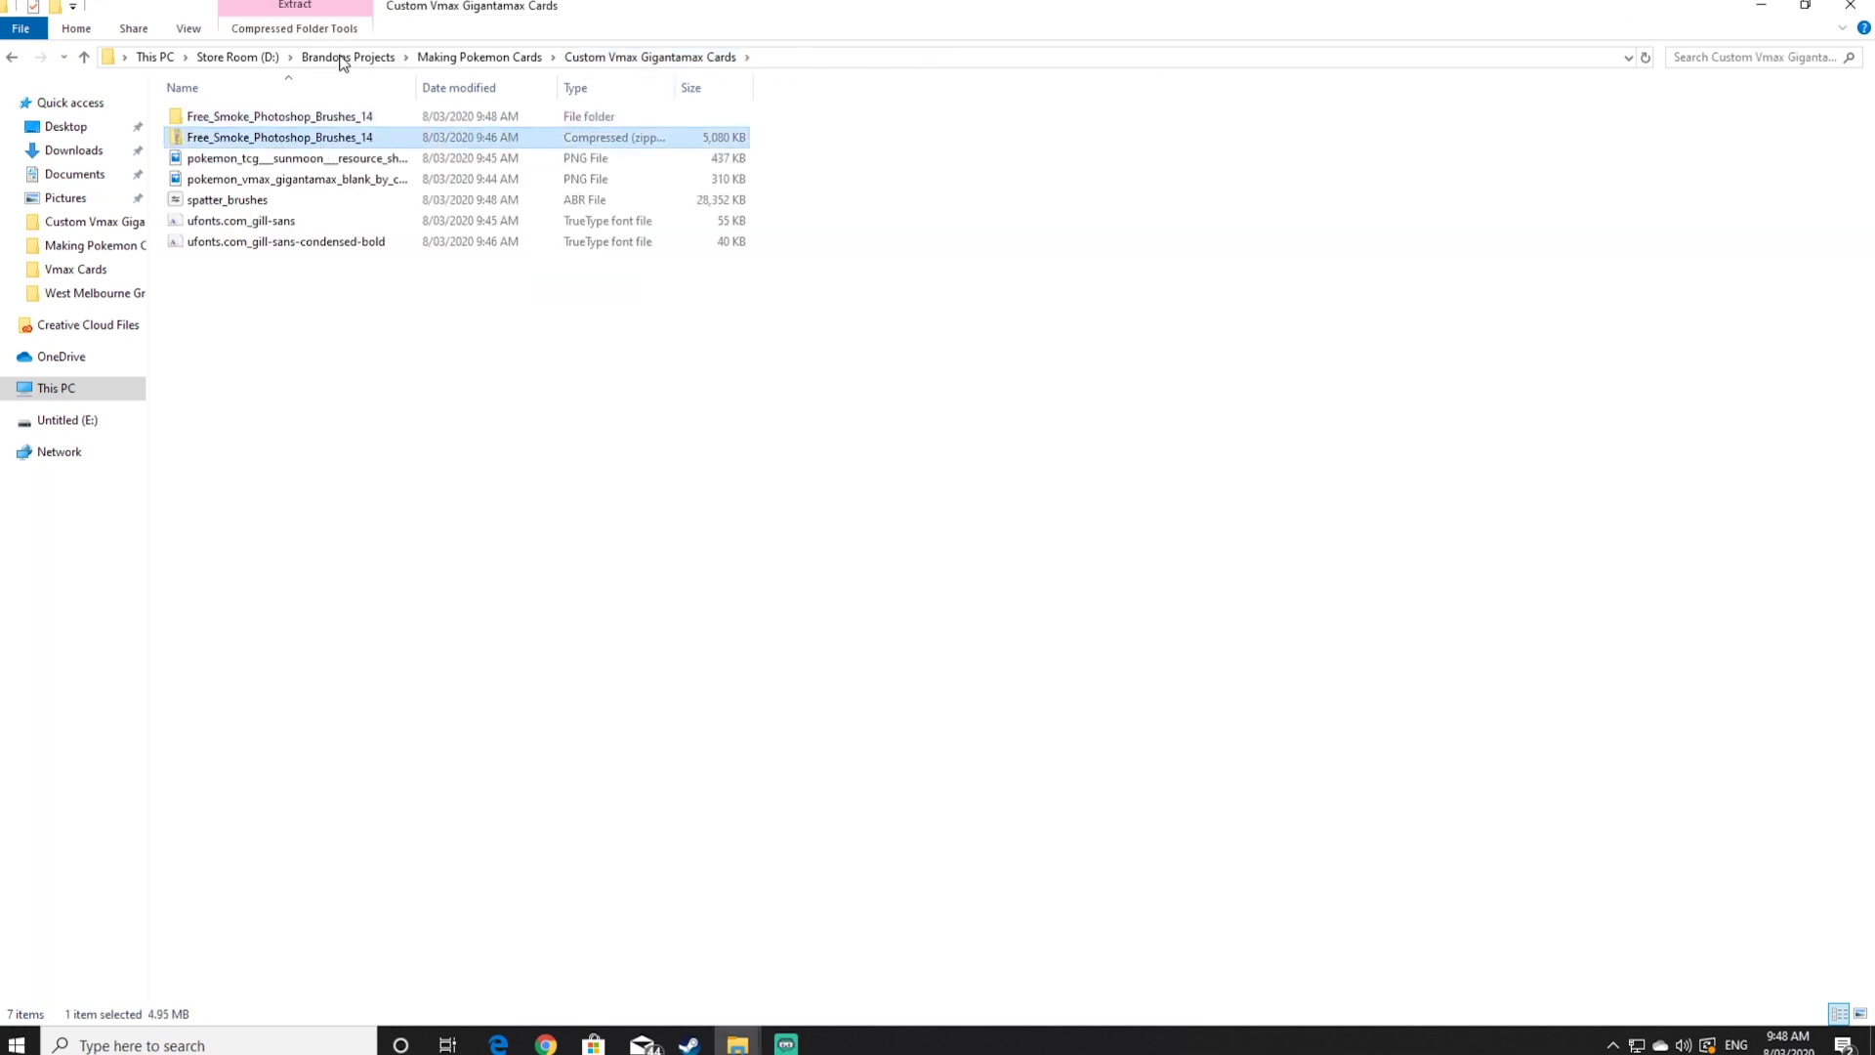
Open the blank pokemon_vmax_gigantamax PNG template in Adobe Photoshop CC 2018
left_click(270, 182)
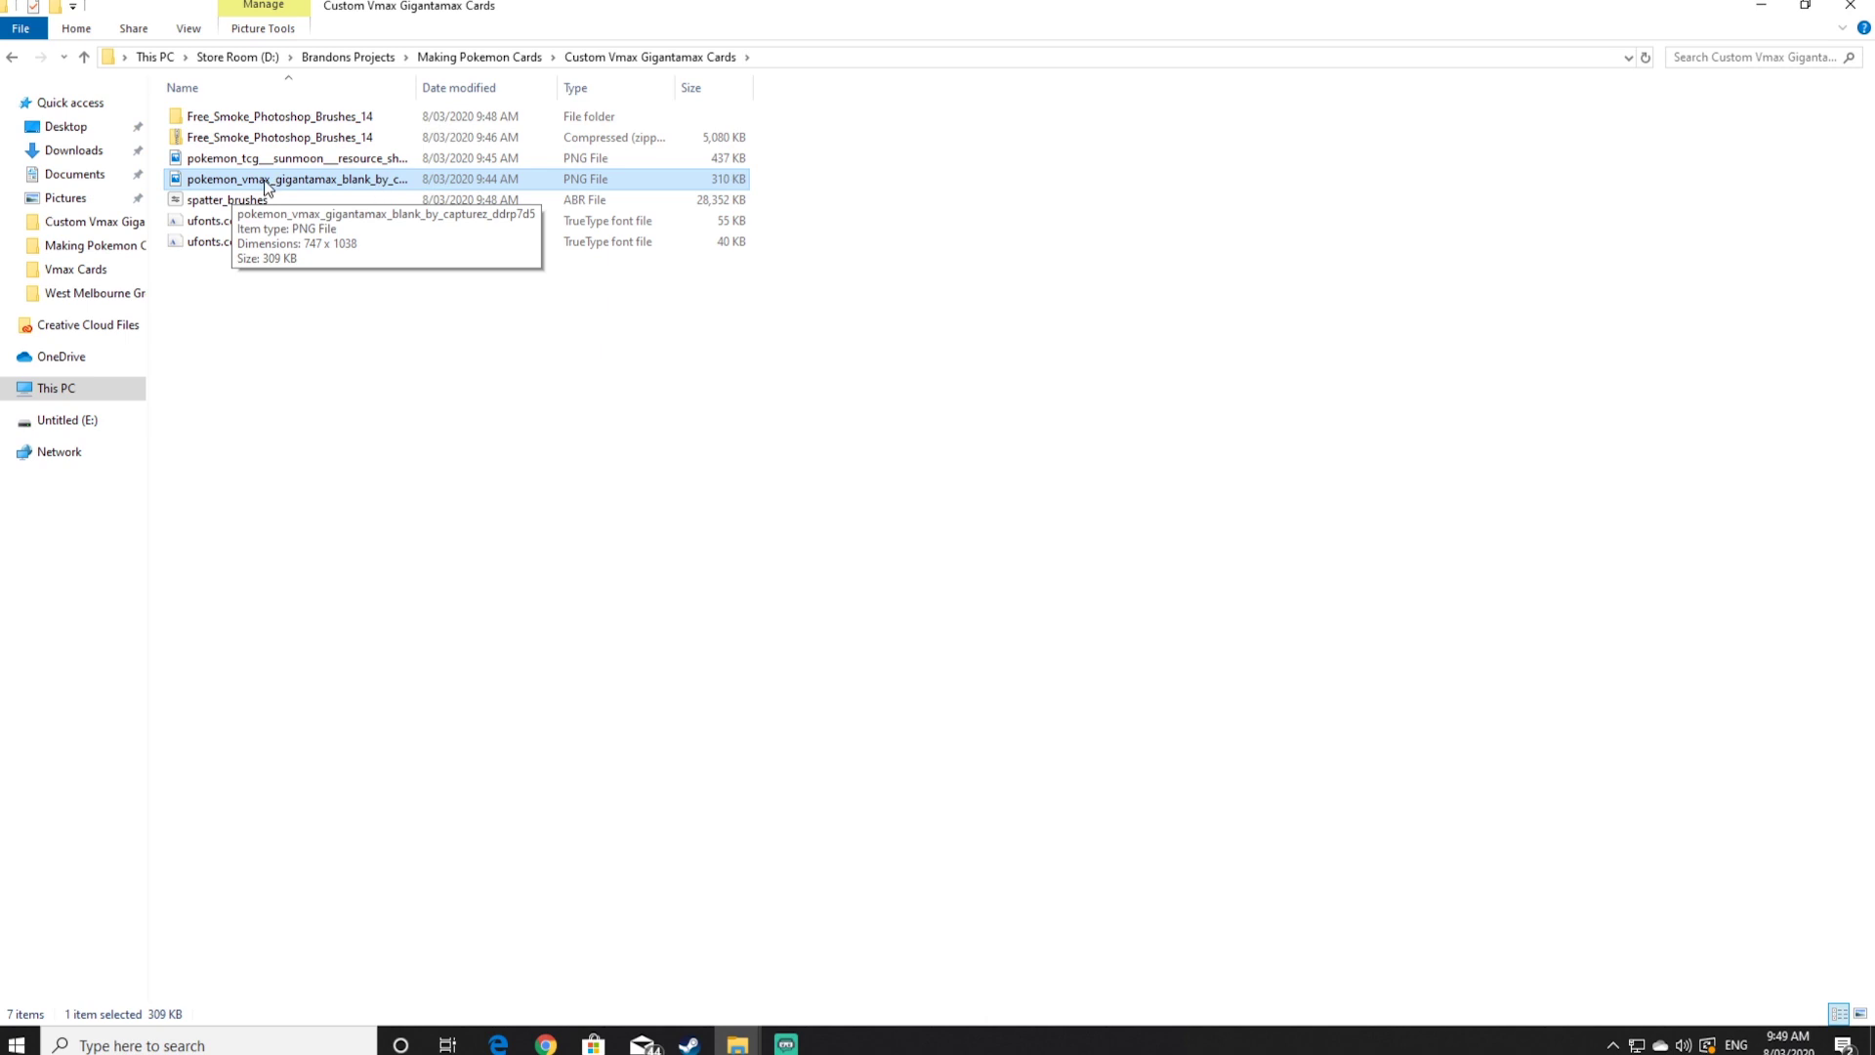
right_click(266, 188)
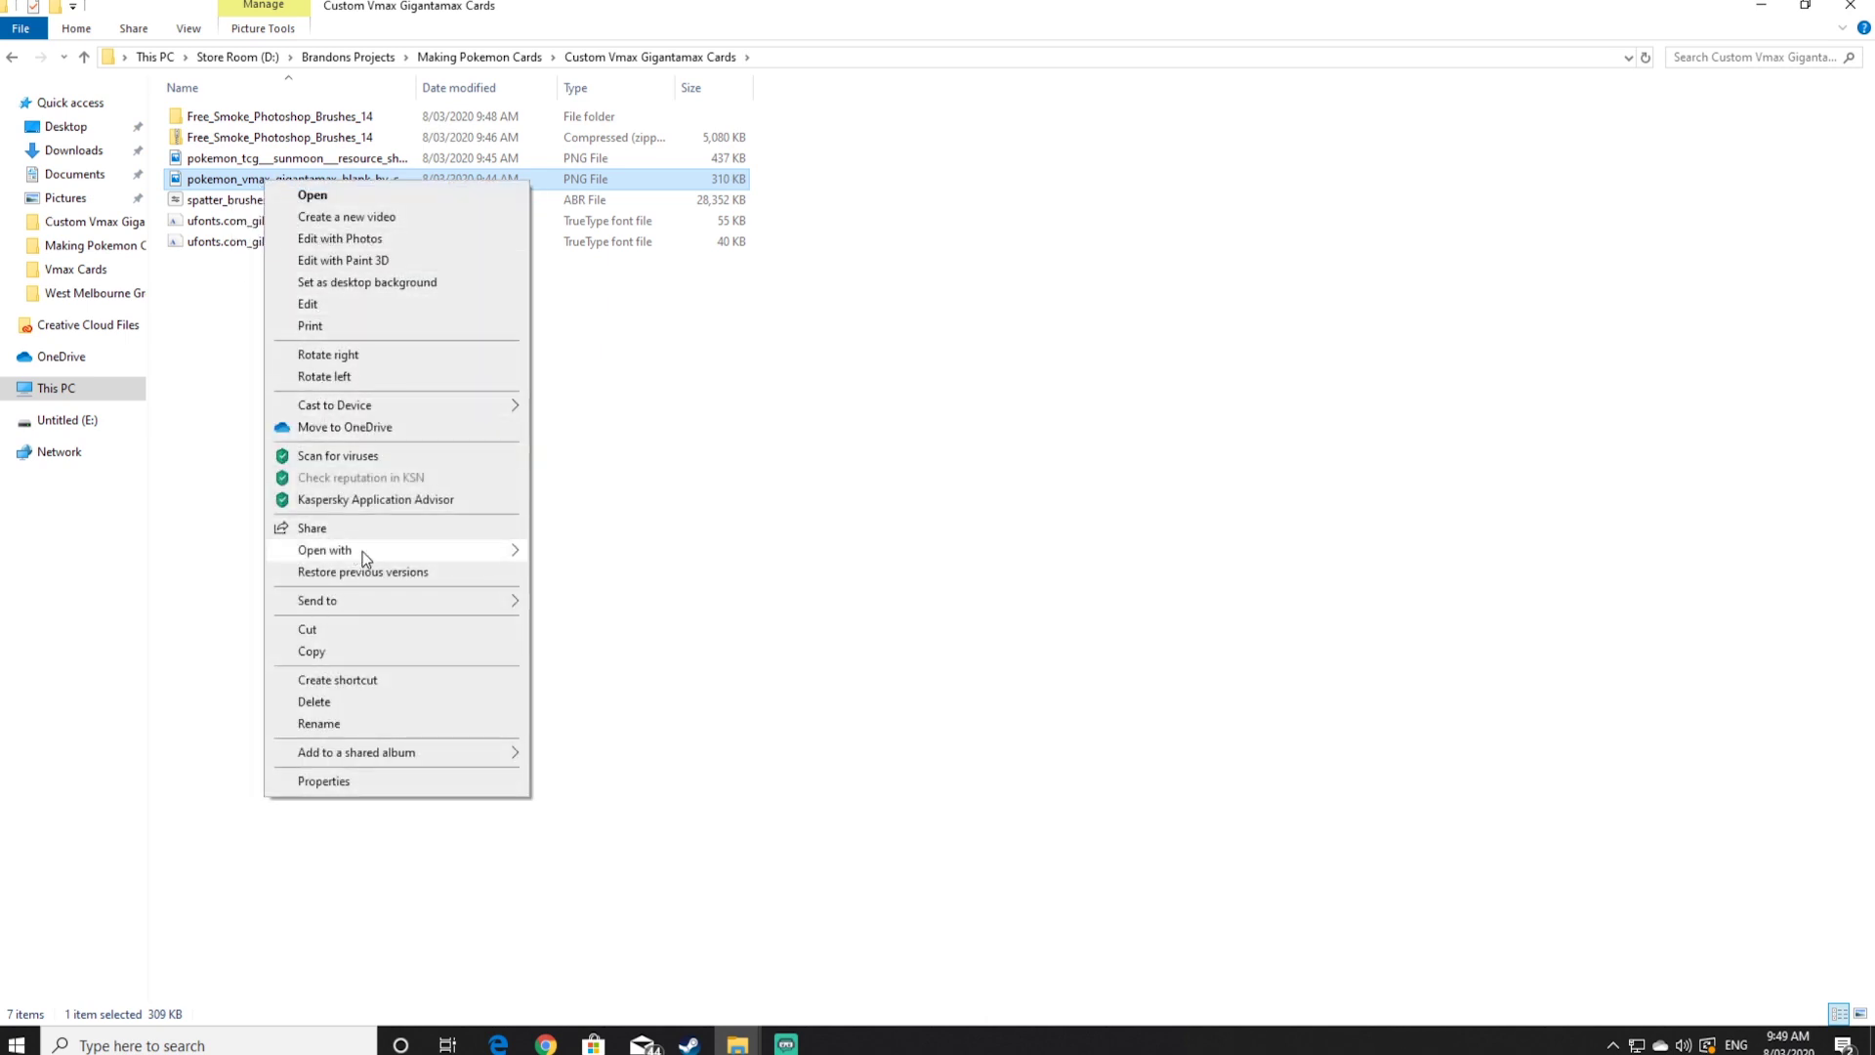
mouse_move(488, 551)
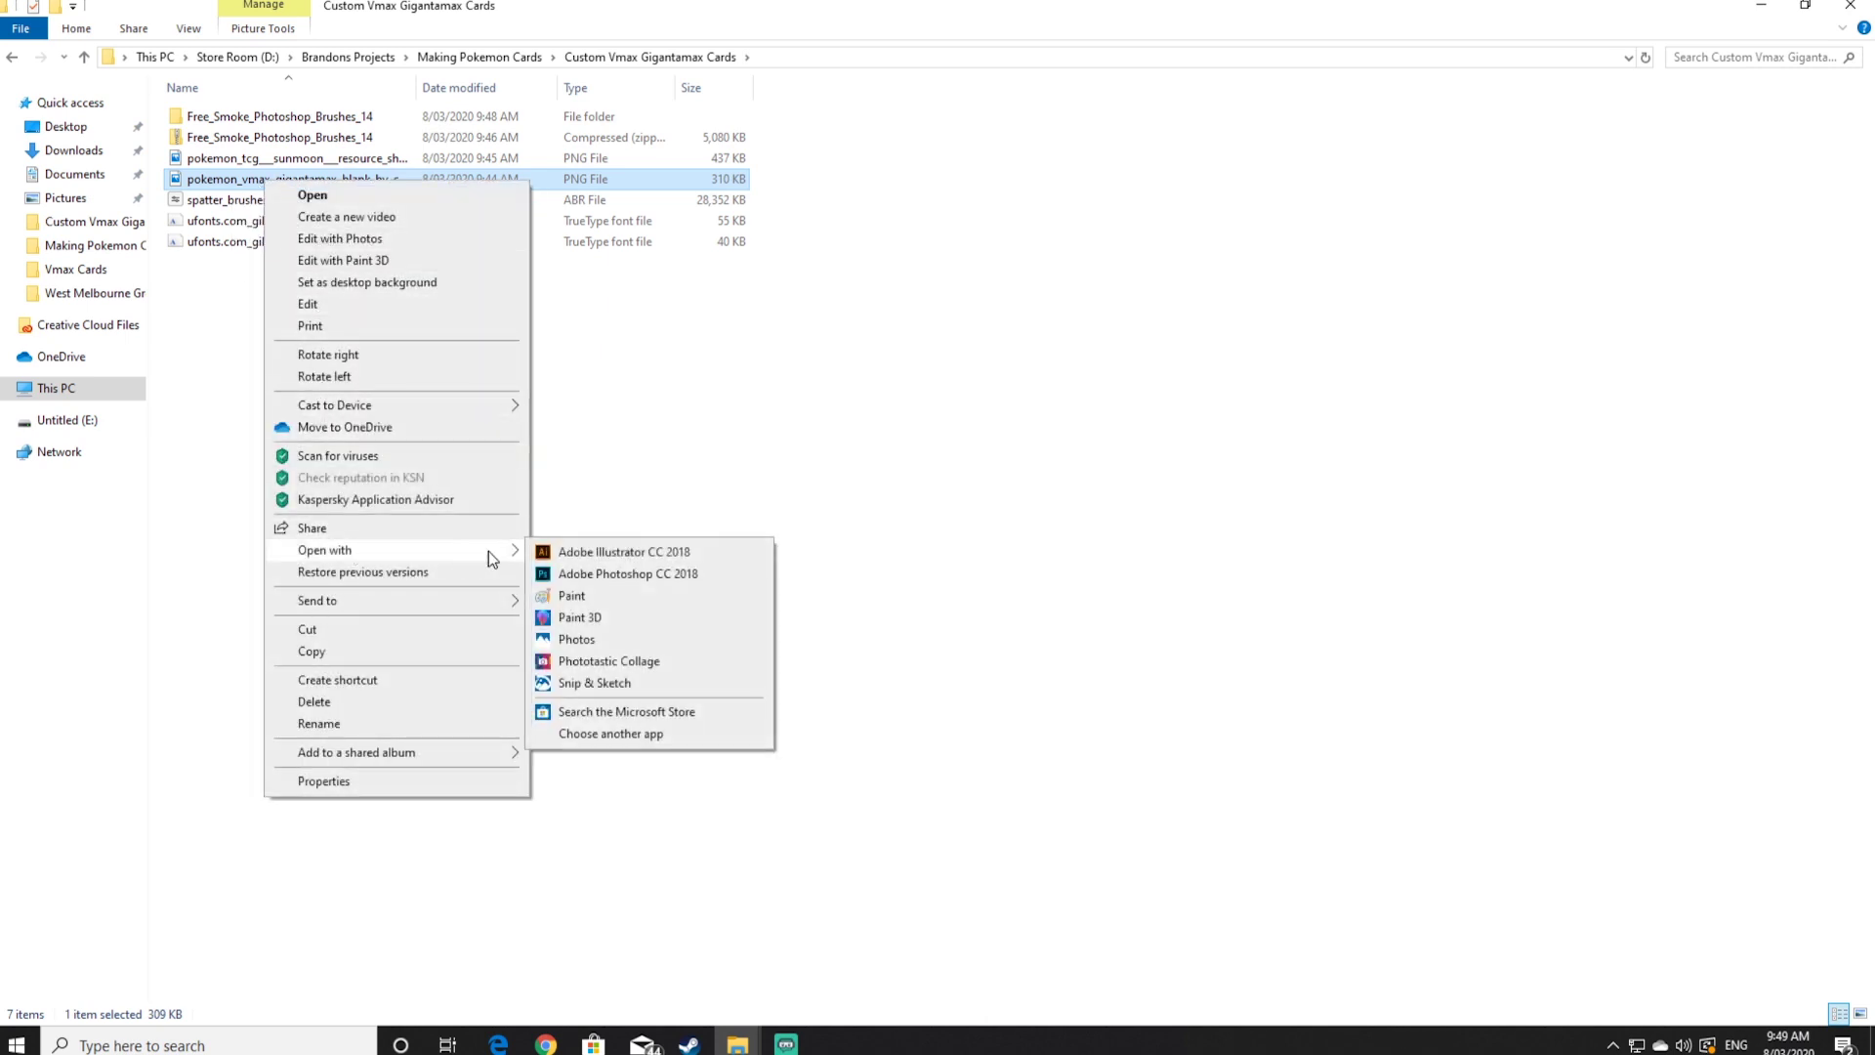
left_click(603, 578)
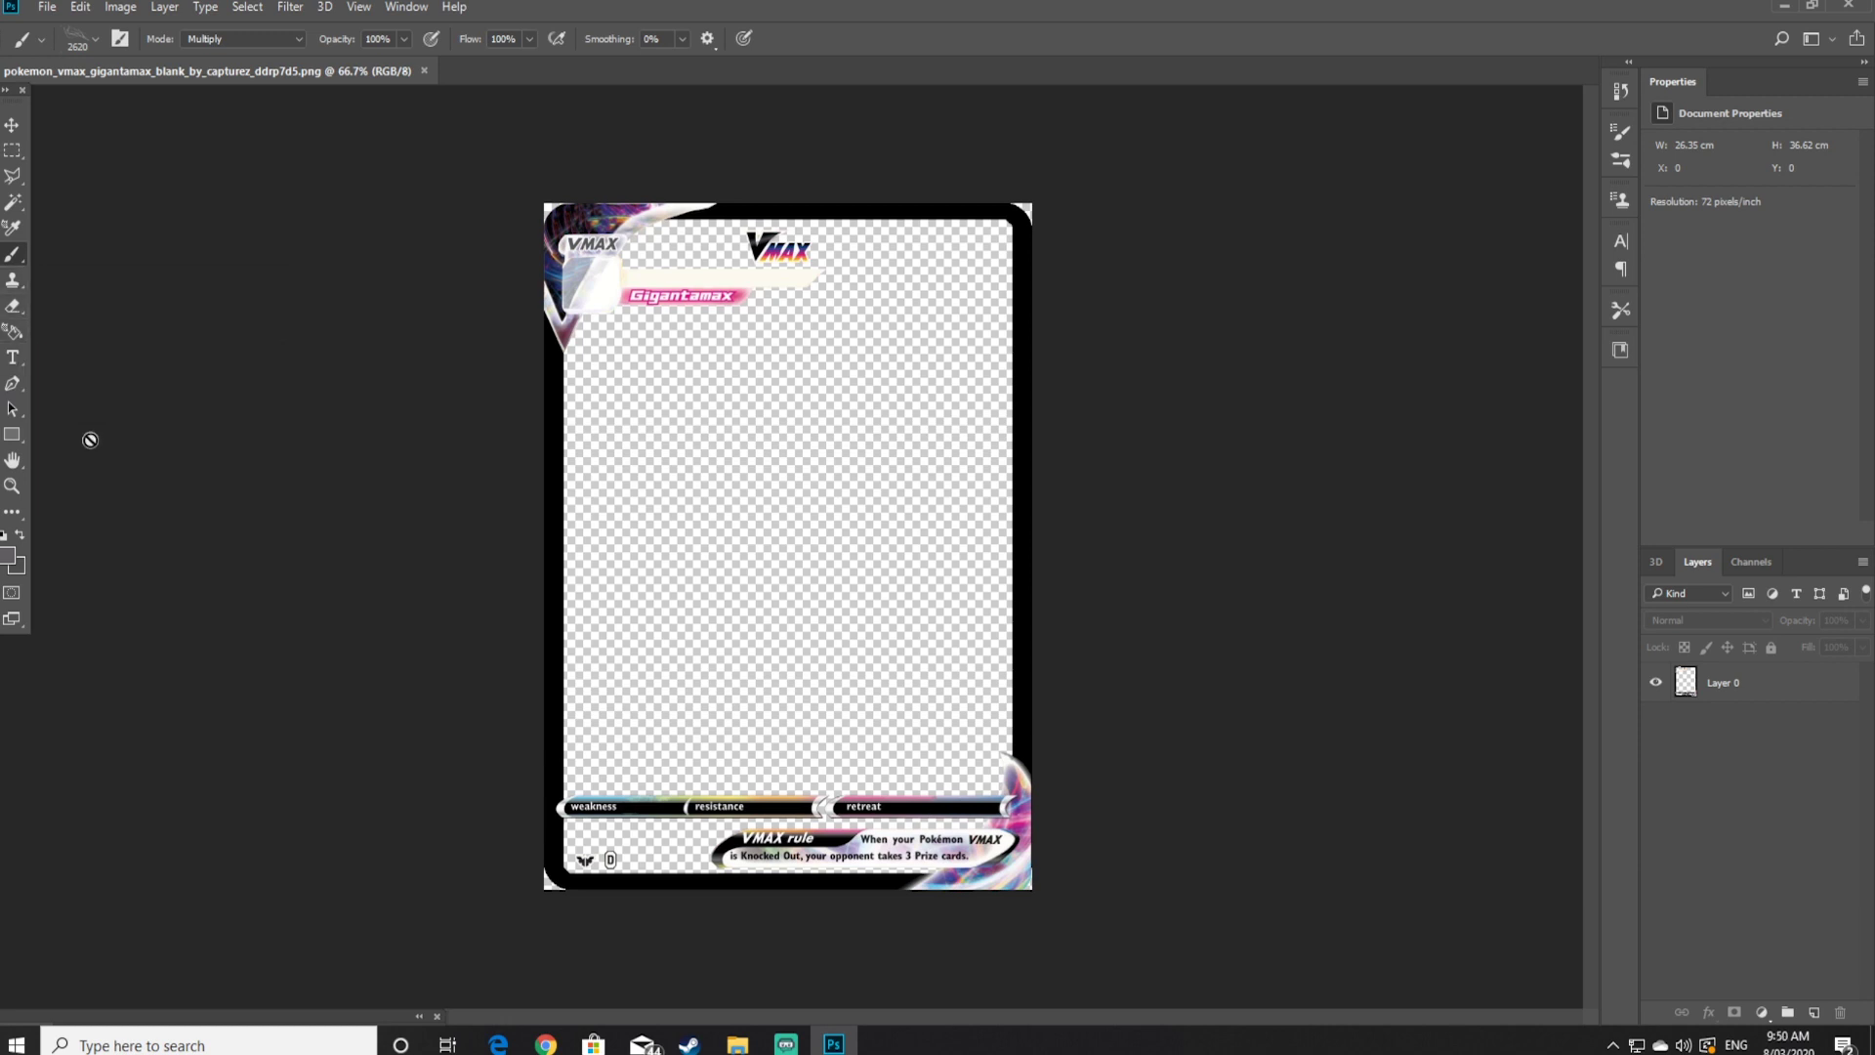
Return to the Custom Vmax Gigantamax Cards folder and open the pokemon_tcg sunmoon resource sheet PNG in Adobe Photoshop CC 2018
mouse_move(737, 1043)
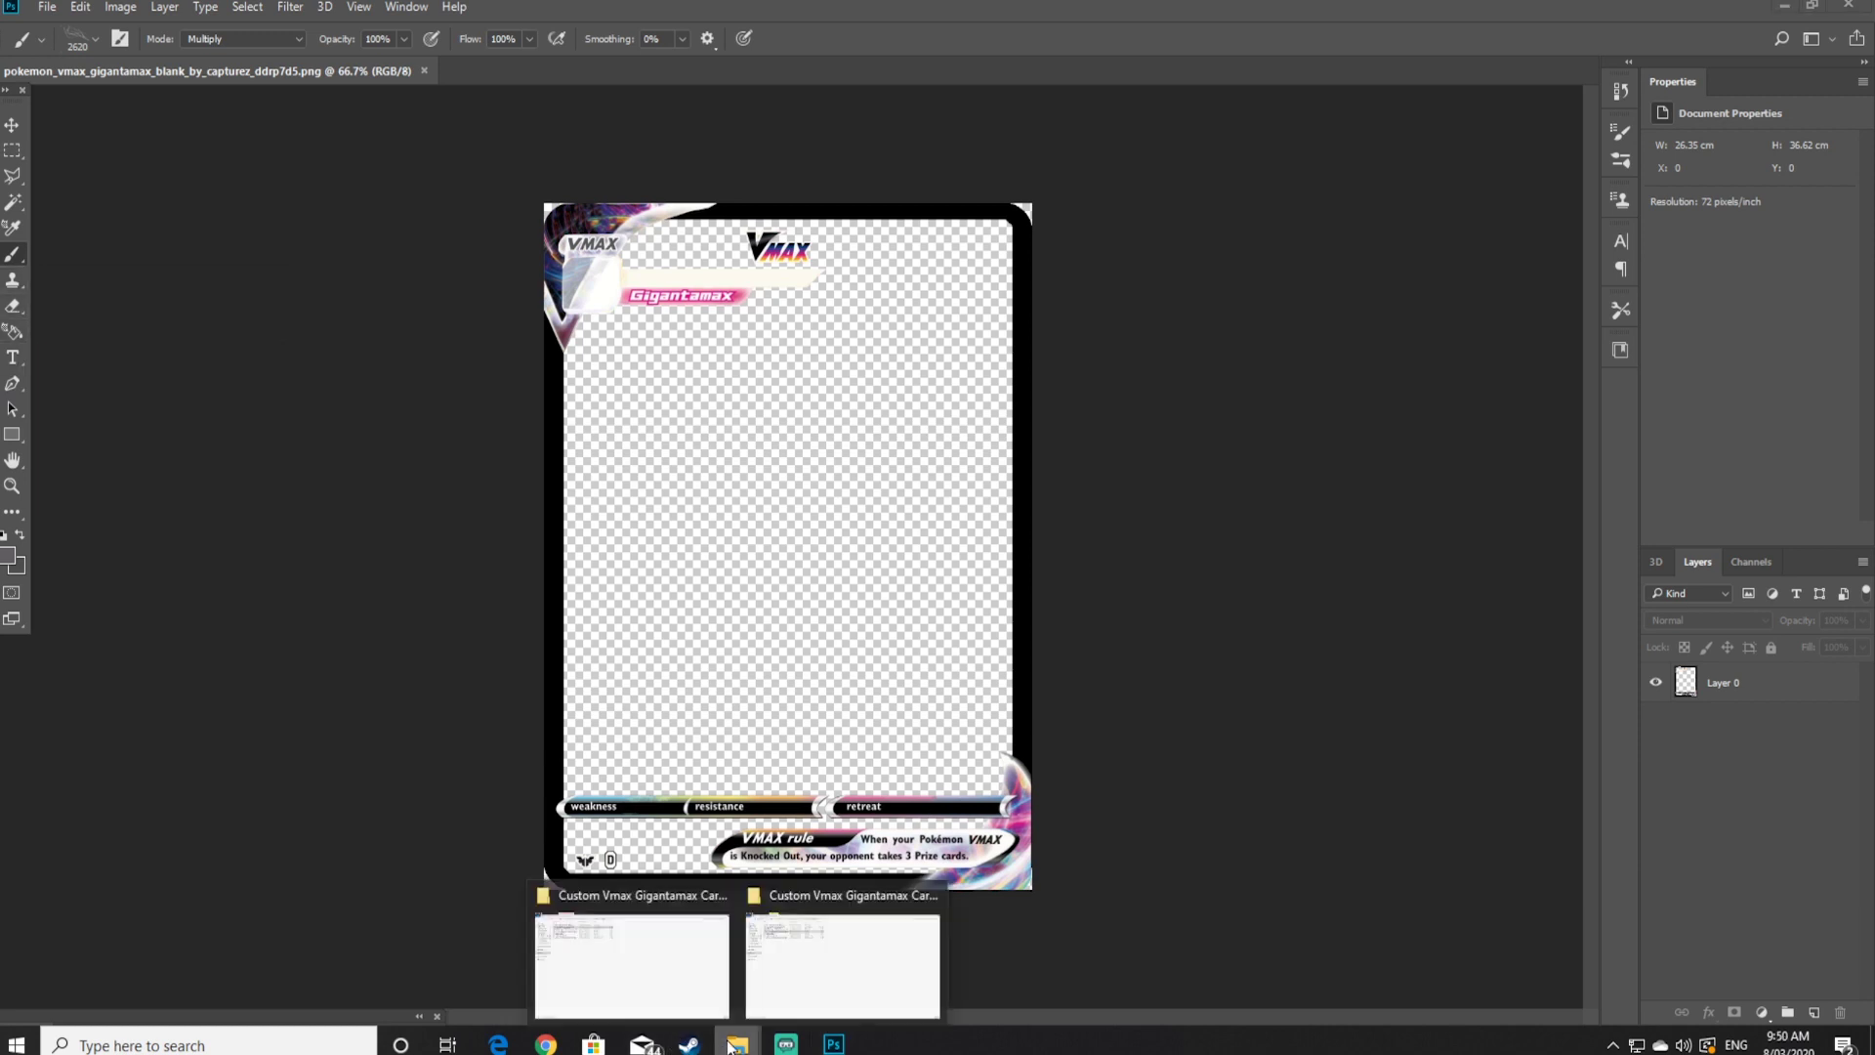
left_click(905, 910)
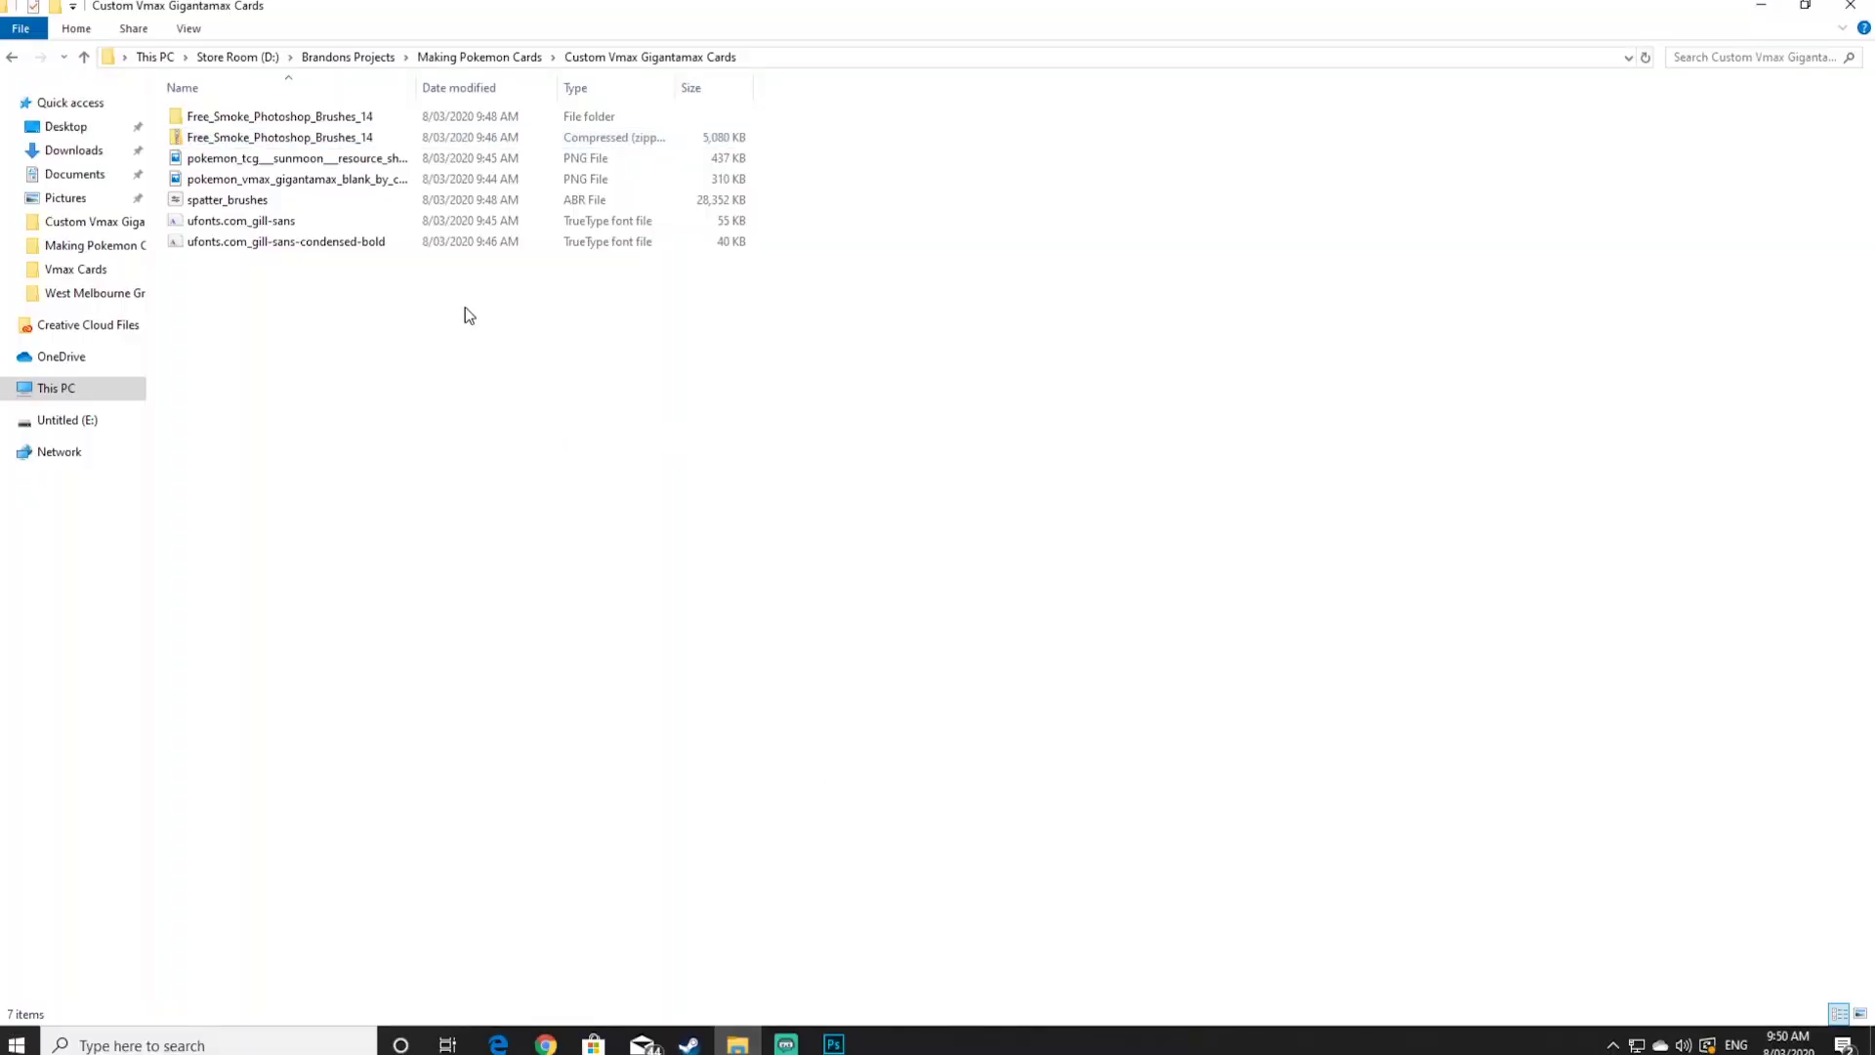
left_click(320, 164)
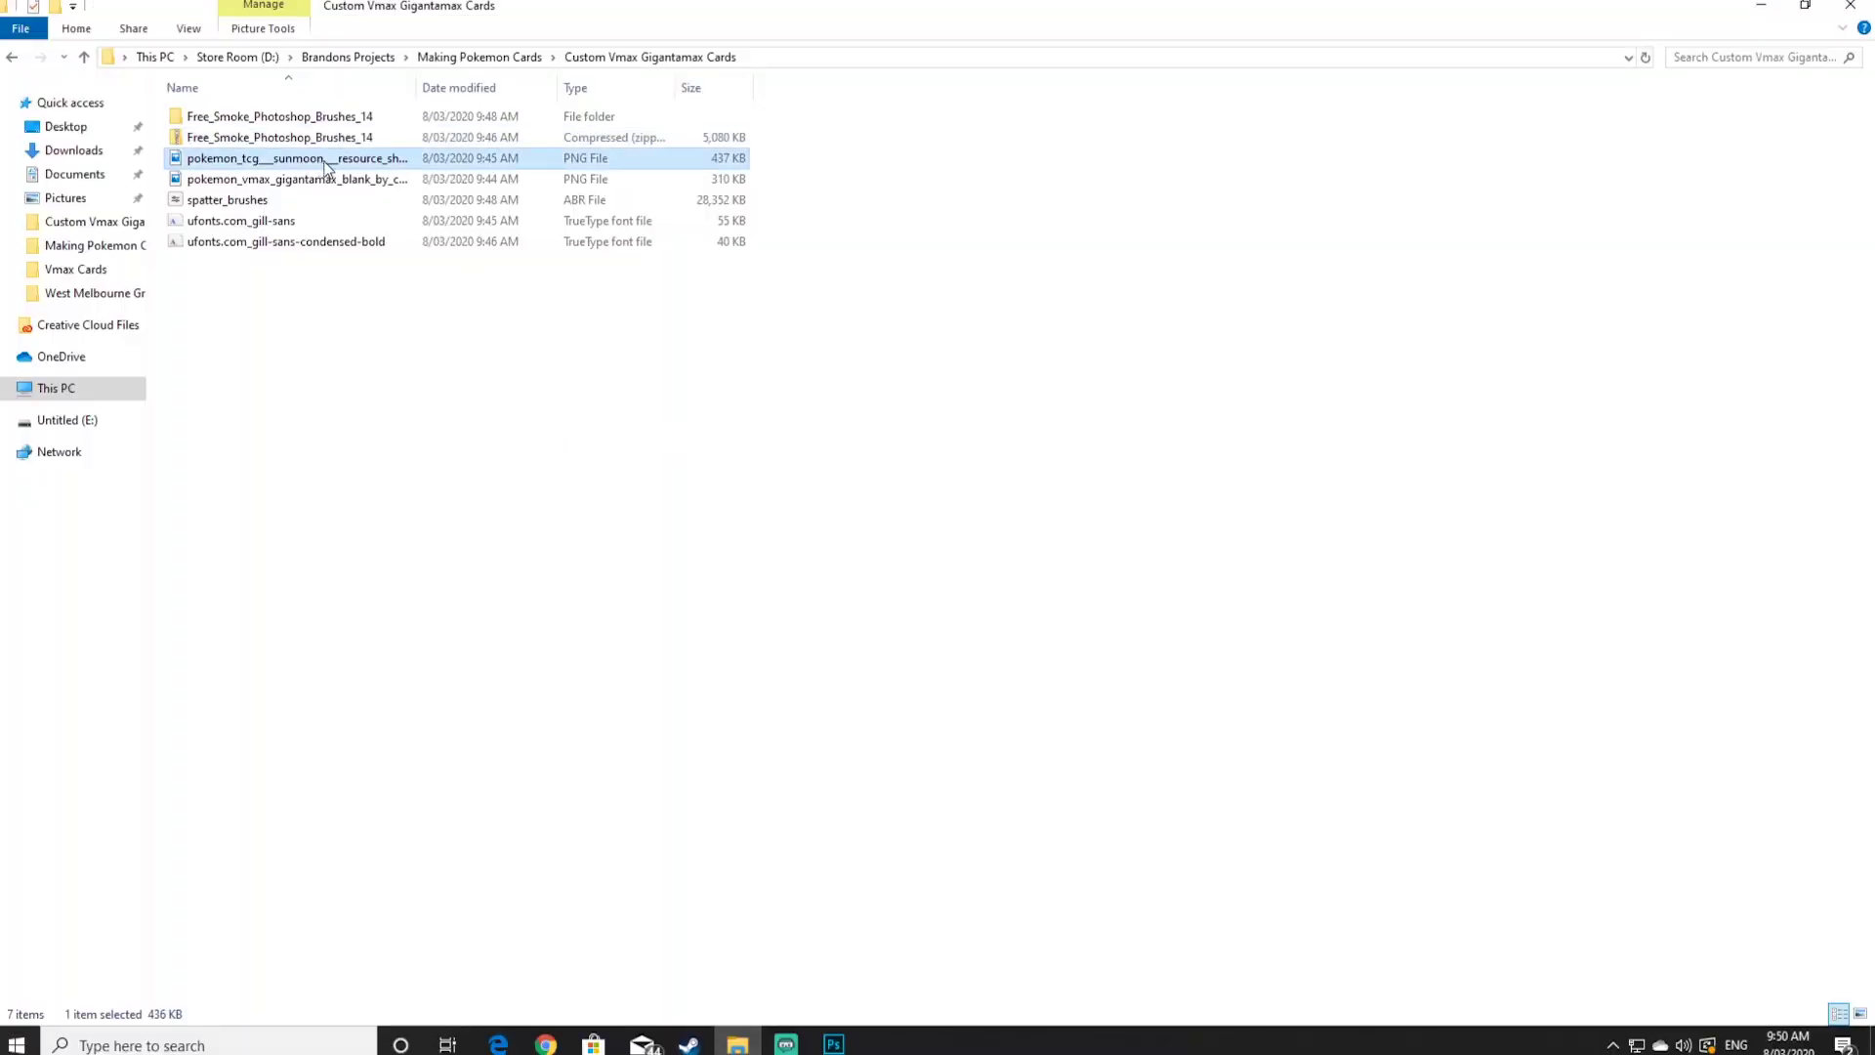
right_click(326, 166)
mouse_move(496, 538)
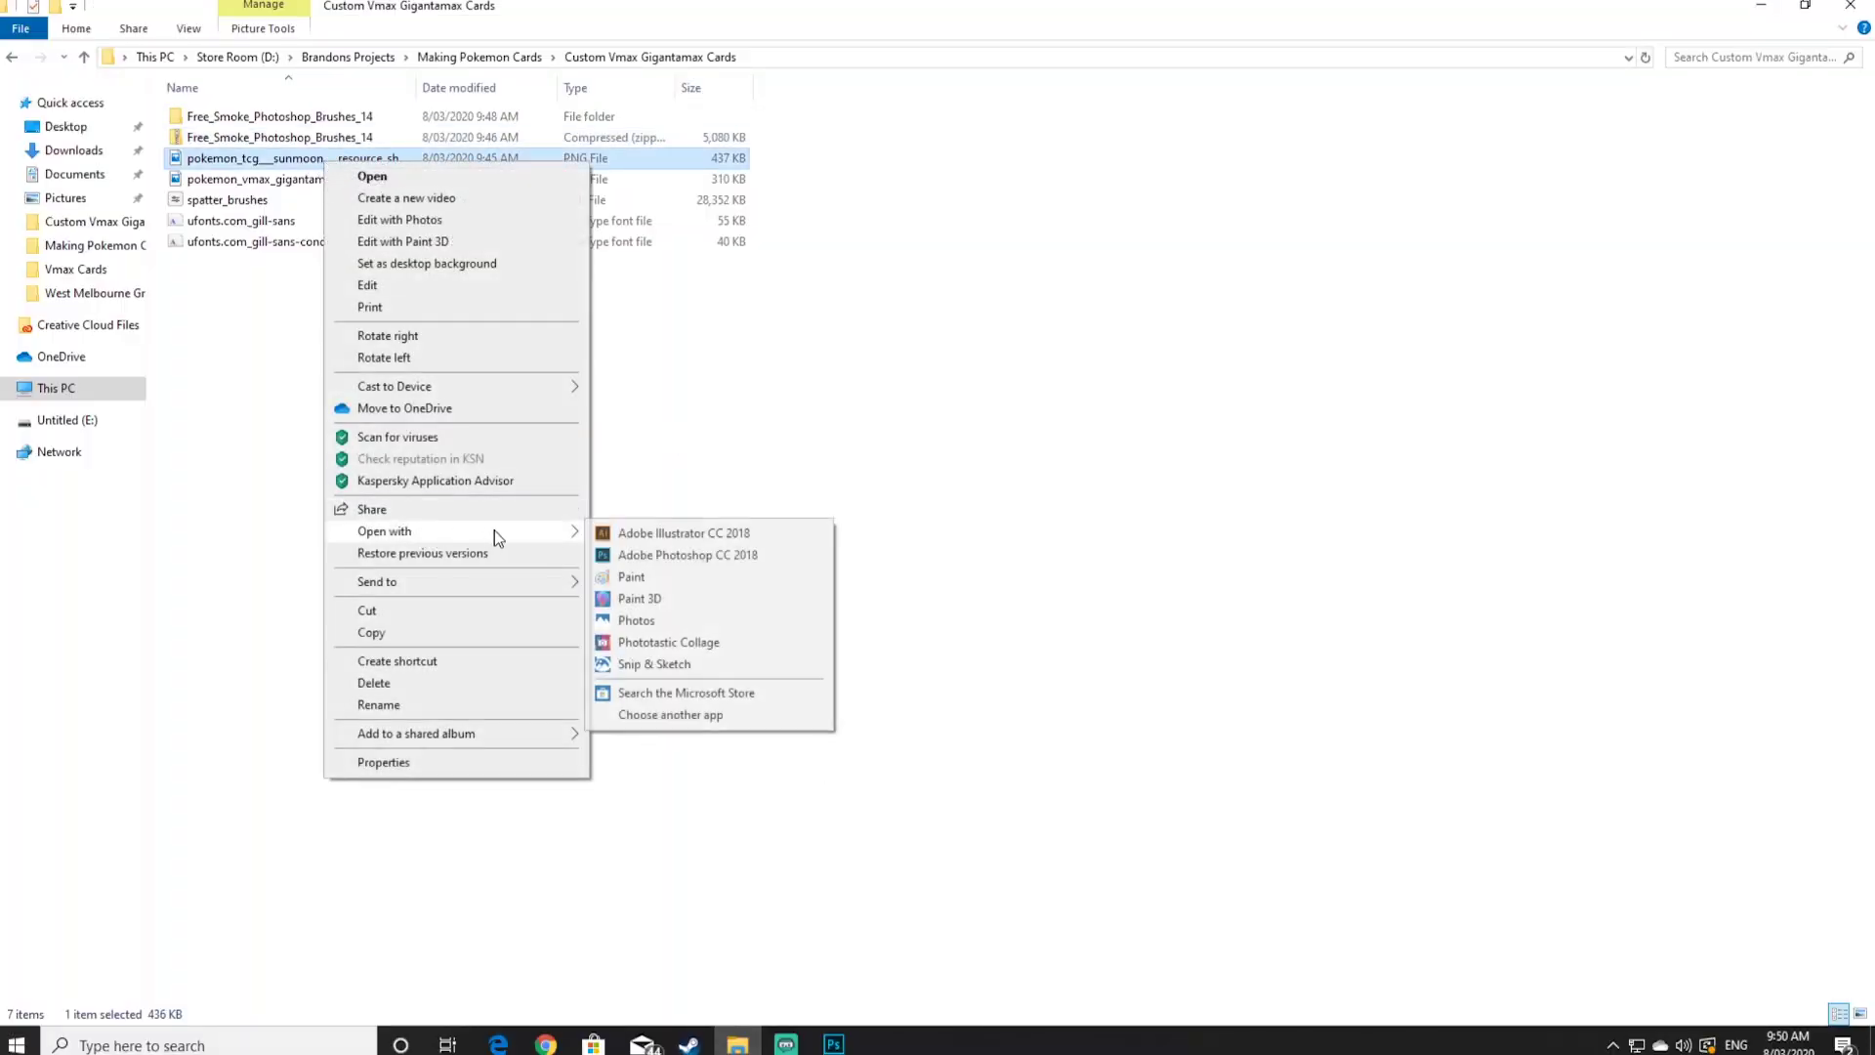
left_click(639, 555)
Add a new empty layer to the resource sheet and place it beneath Layer 0
left_click(1814, 1013)
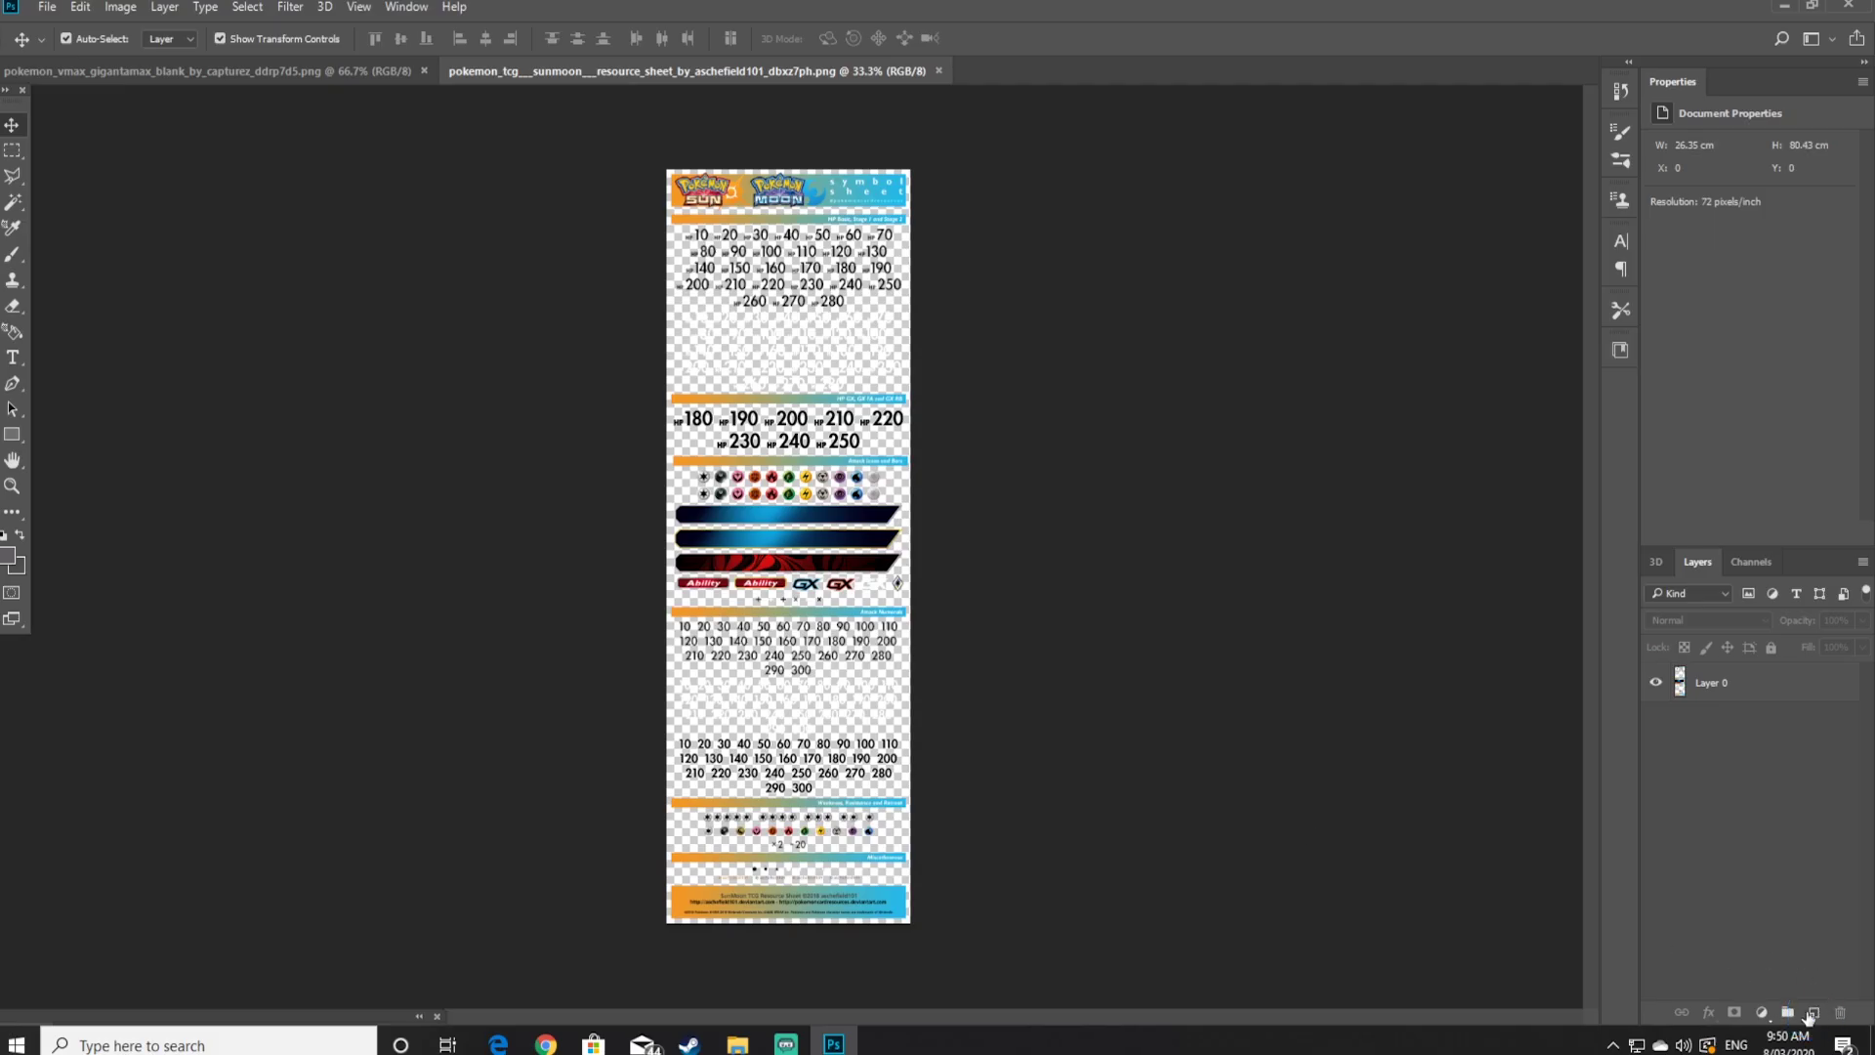
left_click(1814, 1018)
left_click_drag(1719, 687, 1727, 743)
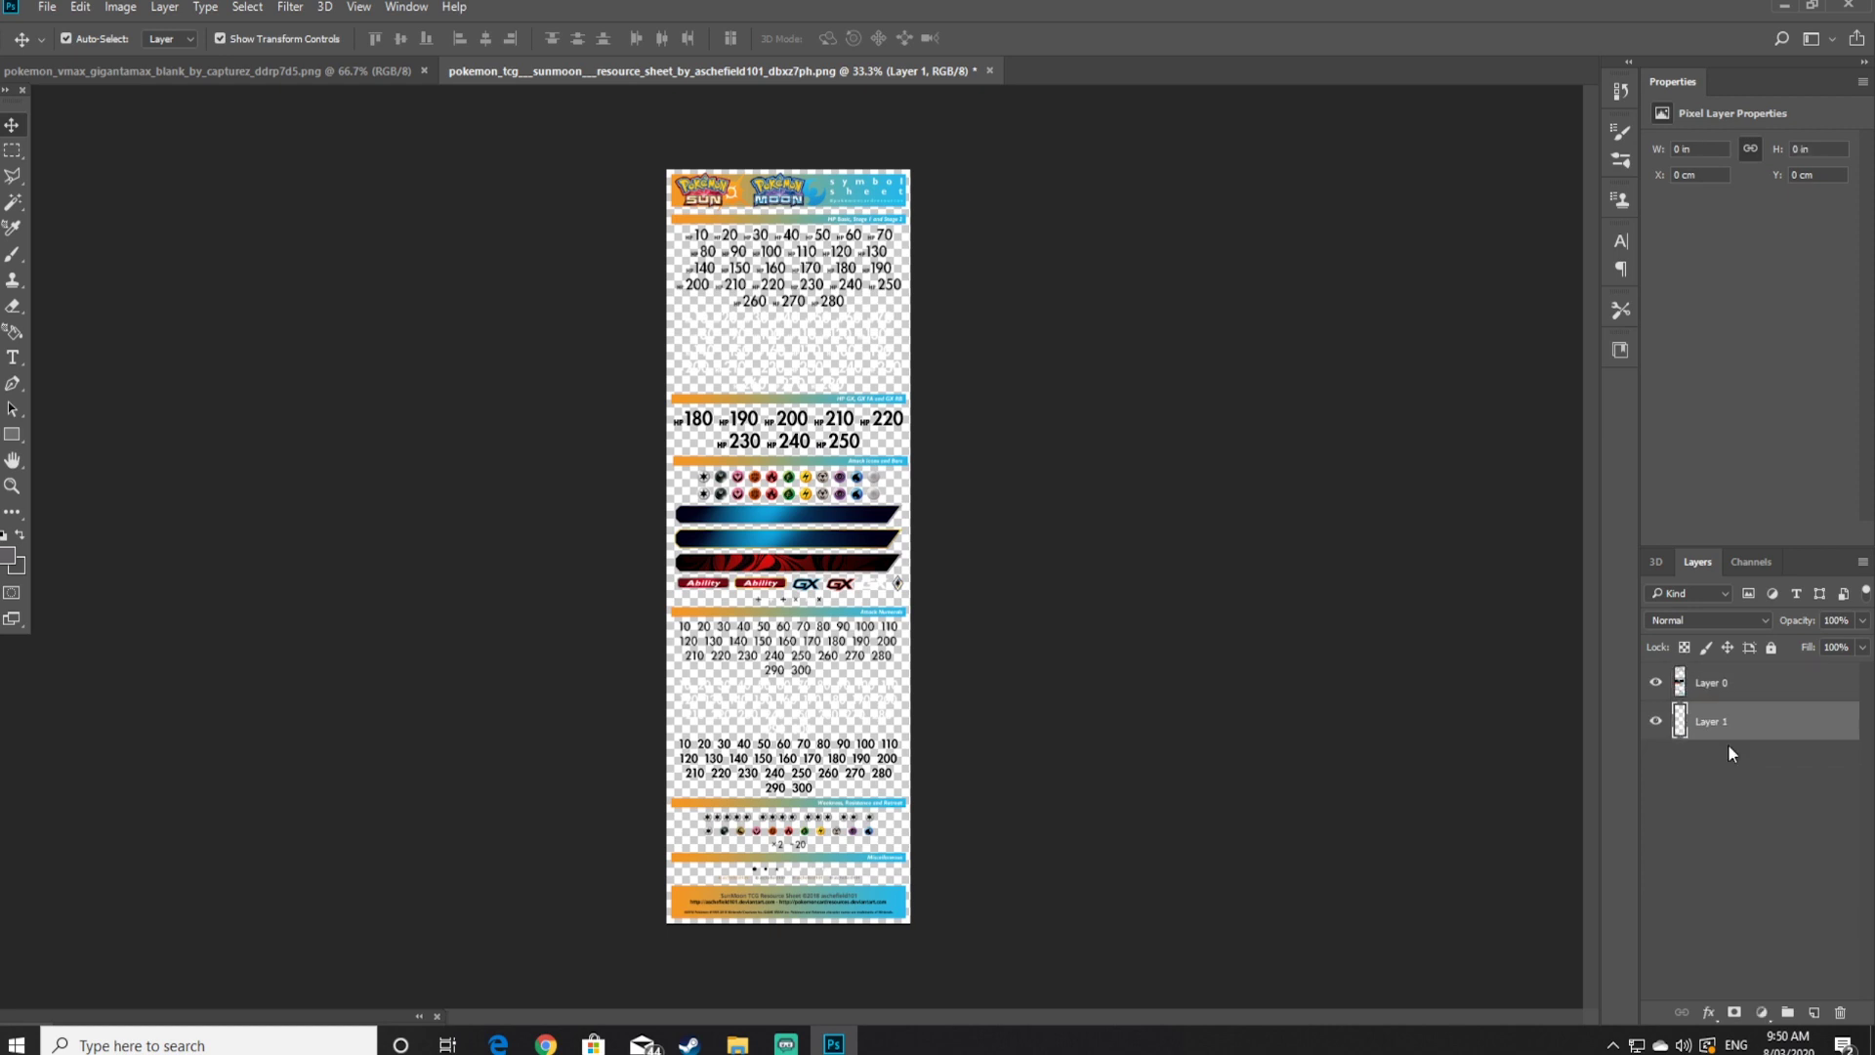
Draw a grey-filled rectangle of about 786 × 2292 px beneath Layer 0, covering the whole resource sheet
left_click(11, 434)
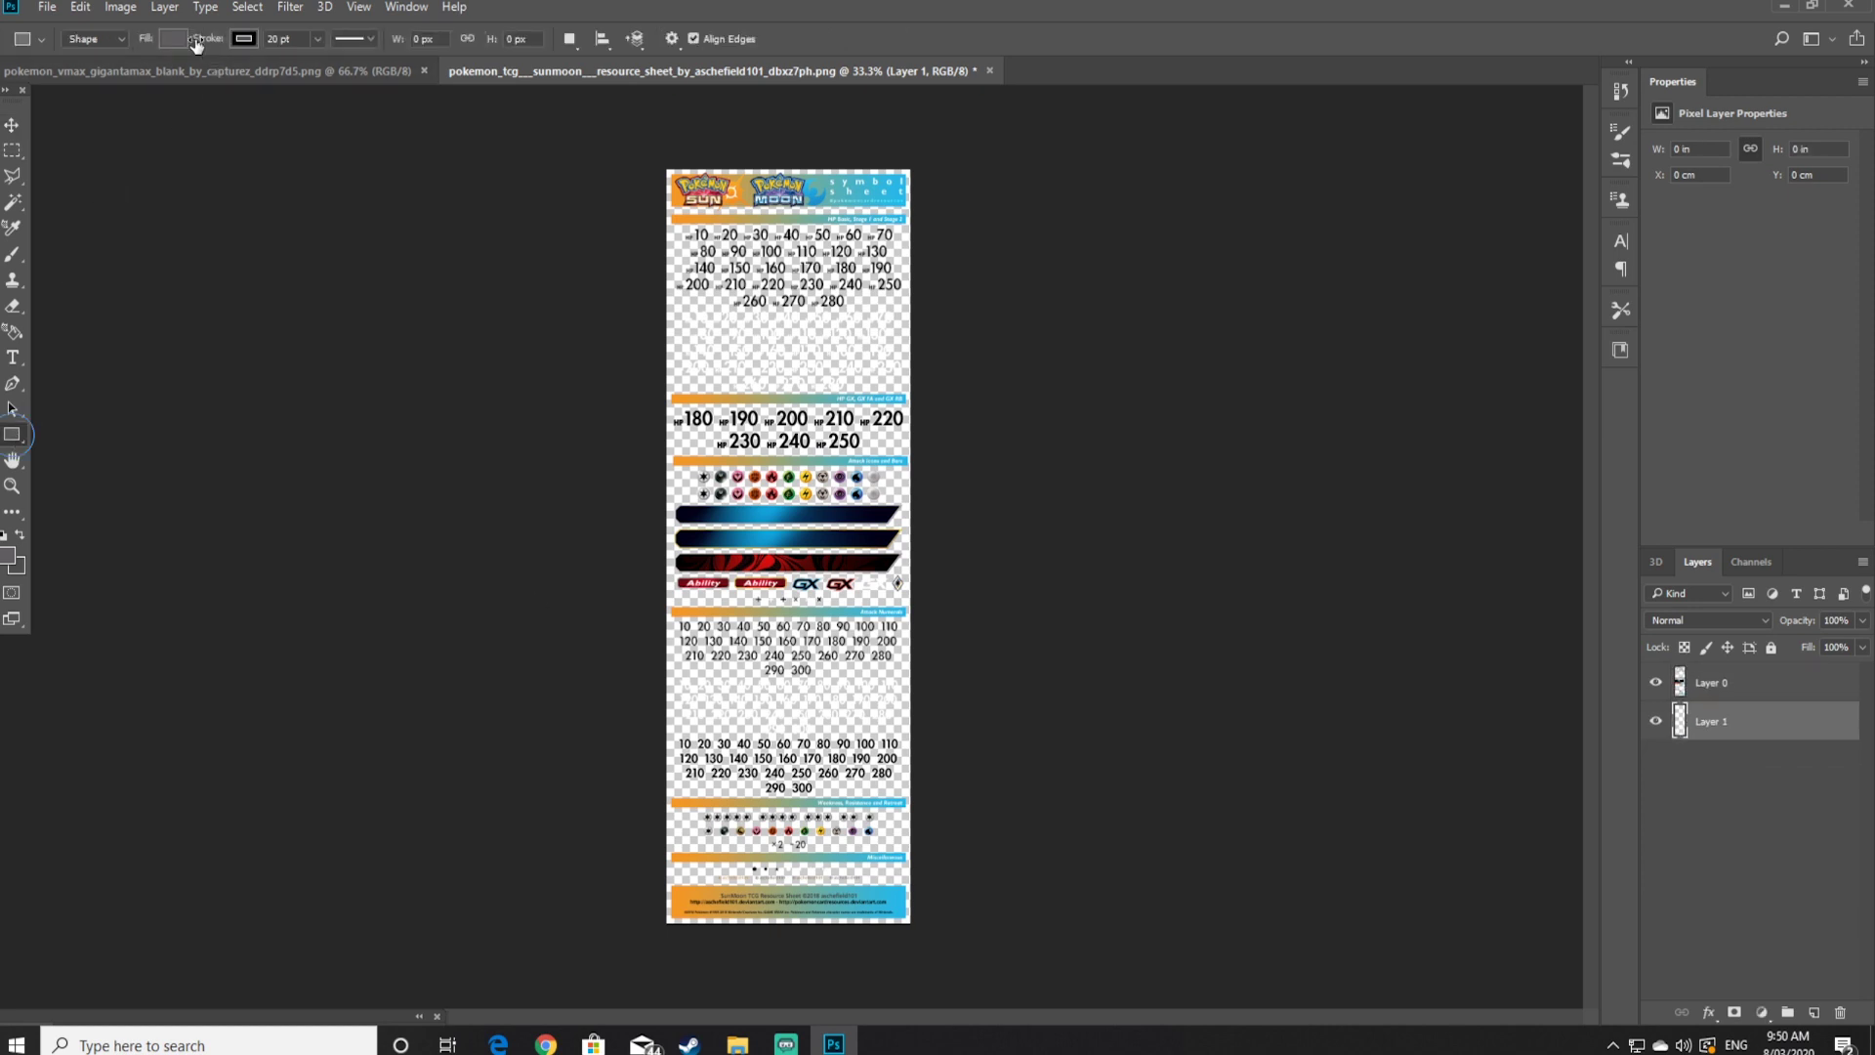
left_click(173, 38)
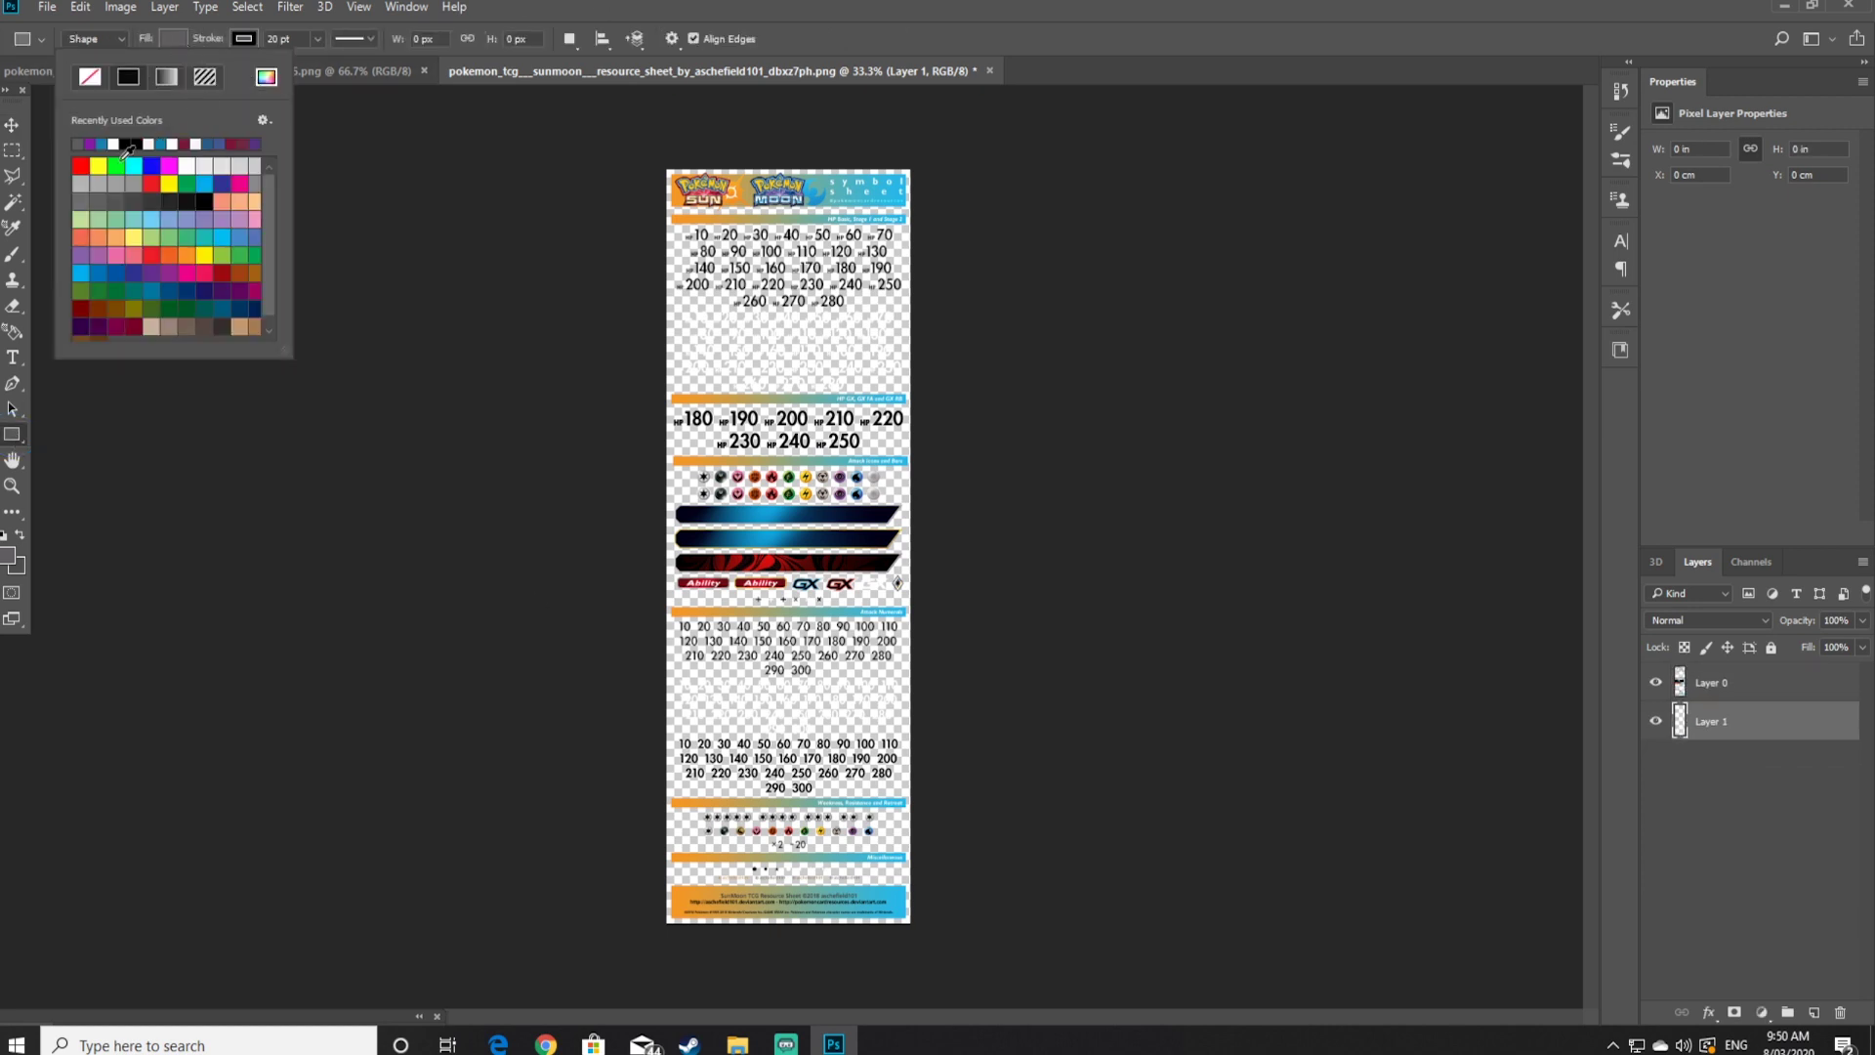
left_click(87, 144)
left_click(91, 145)
left_click(945, 15)
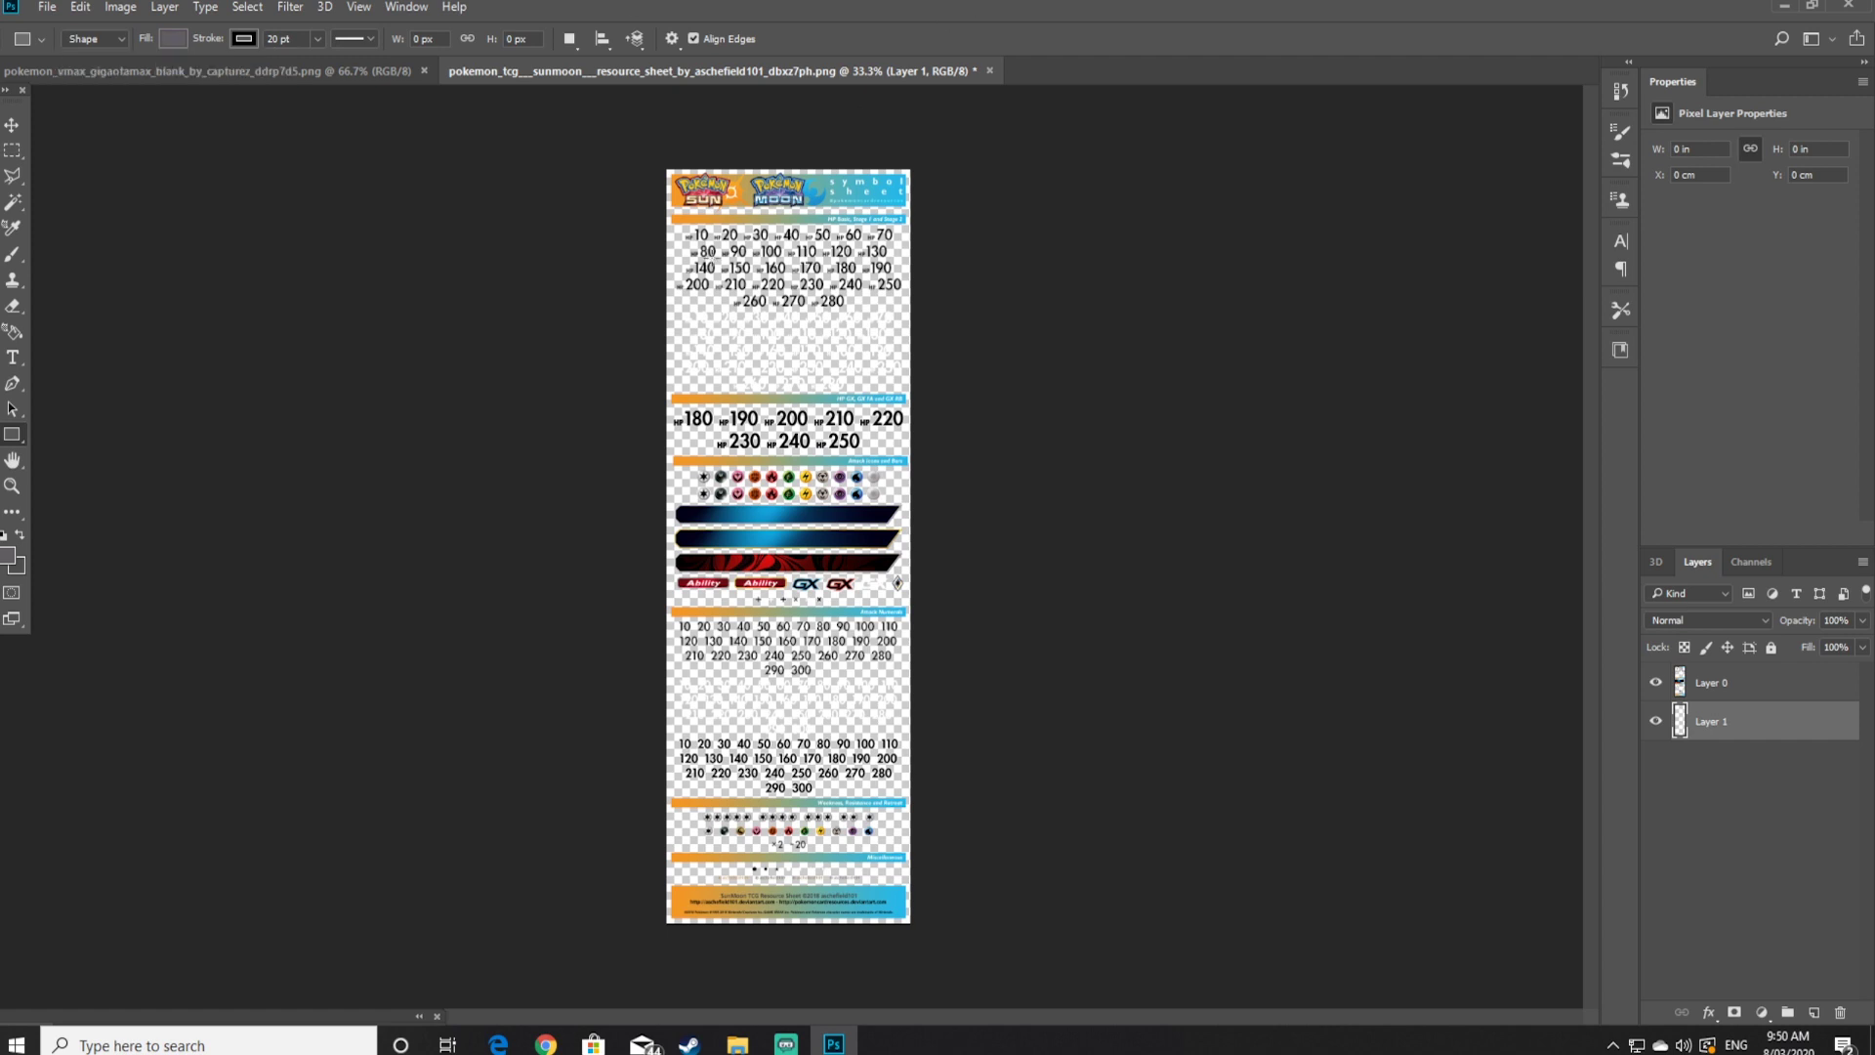
left_click_drag(668, 167, 921, 925)
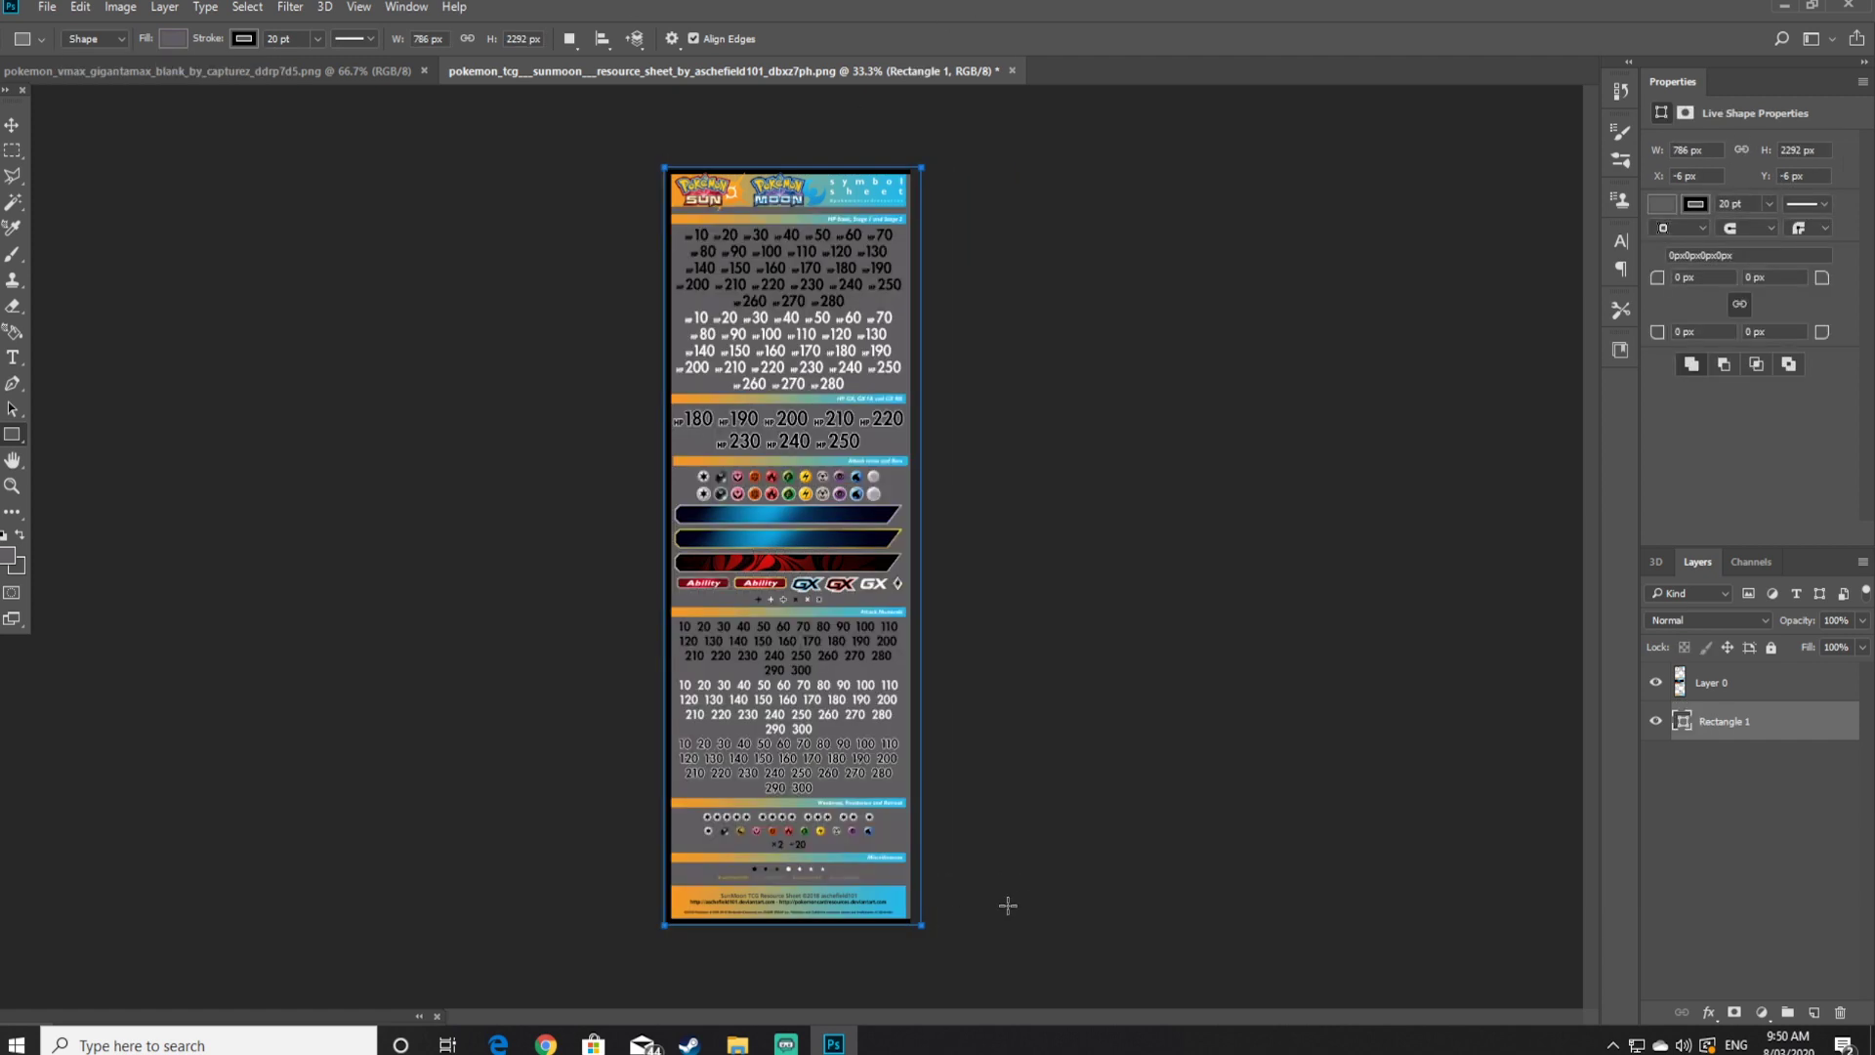
left_click(14, 149)
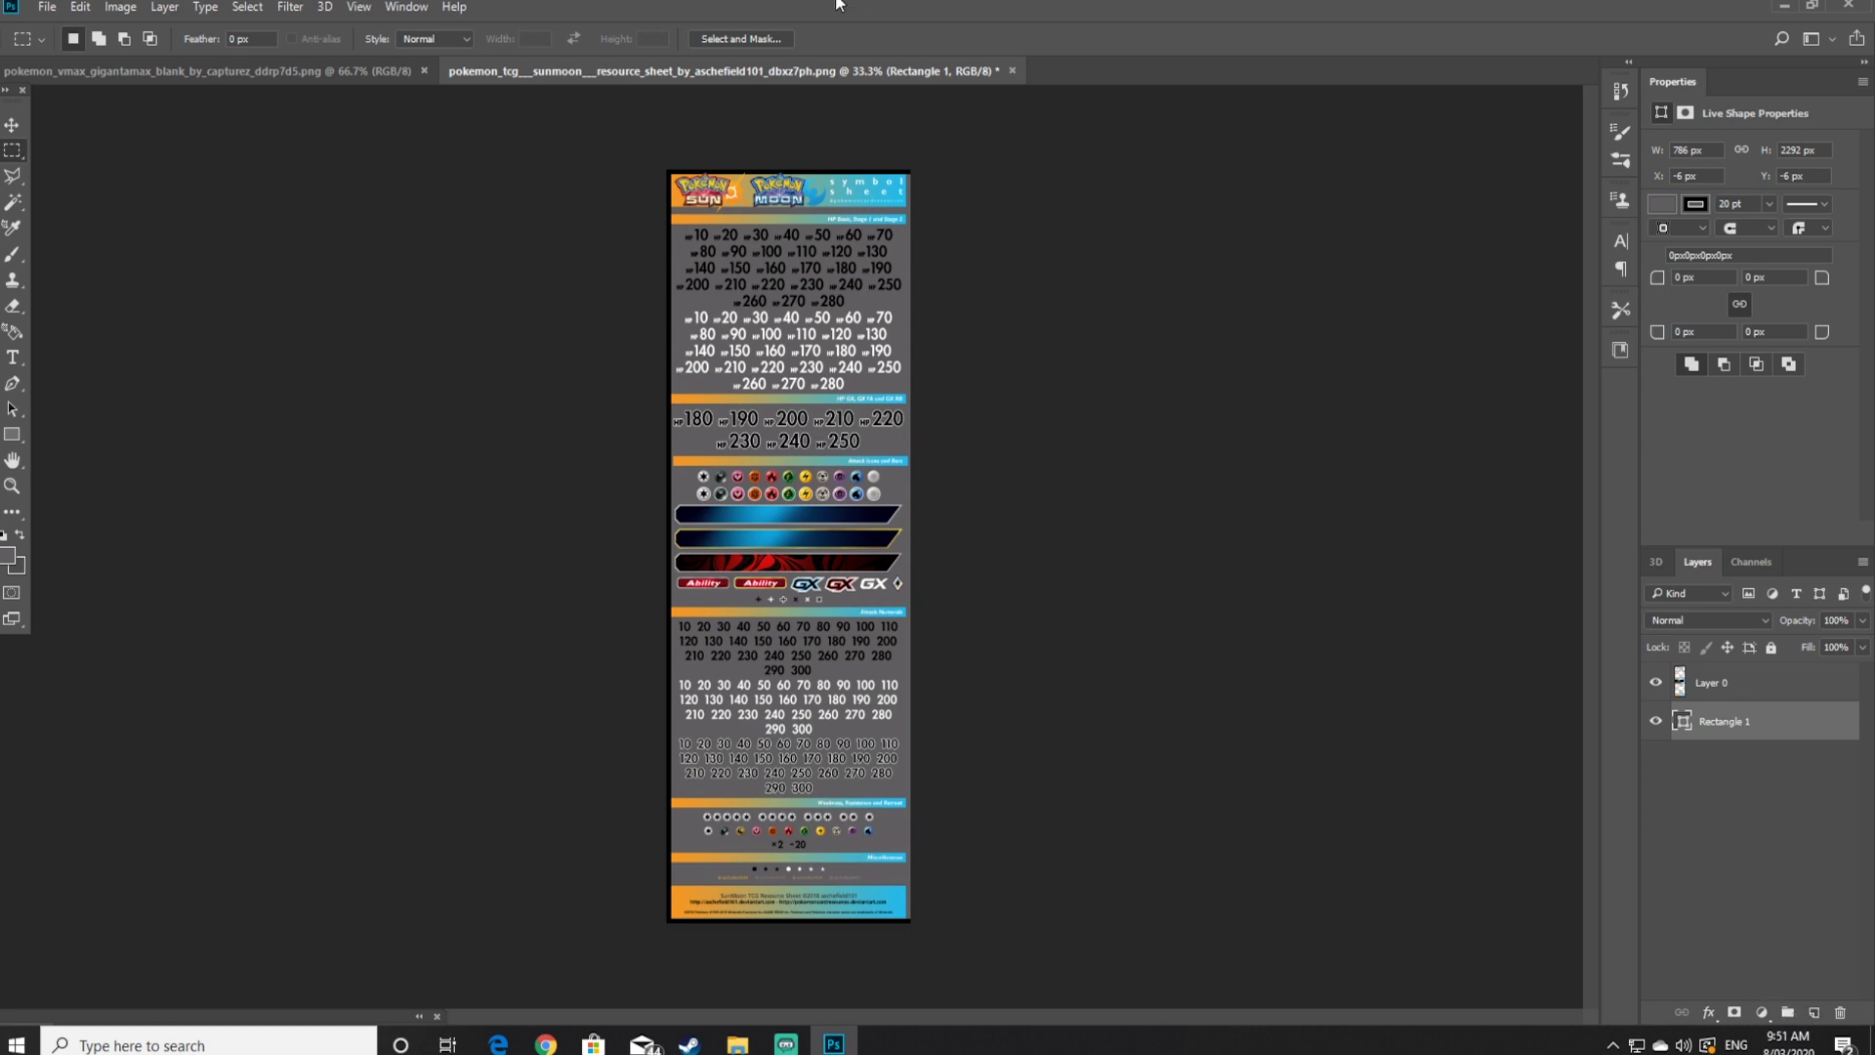
Return to the blank VMAX template, load the Free Smoke Photoshop Brushes 14 ABR file and locate its folder among the Brush tool presets
left_click(330, 73)
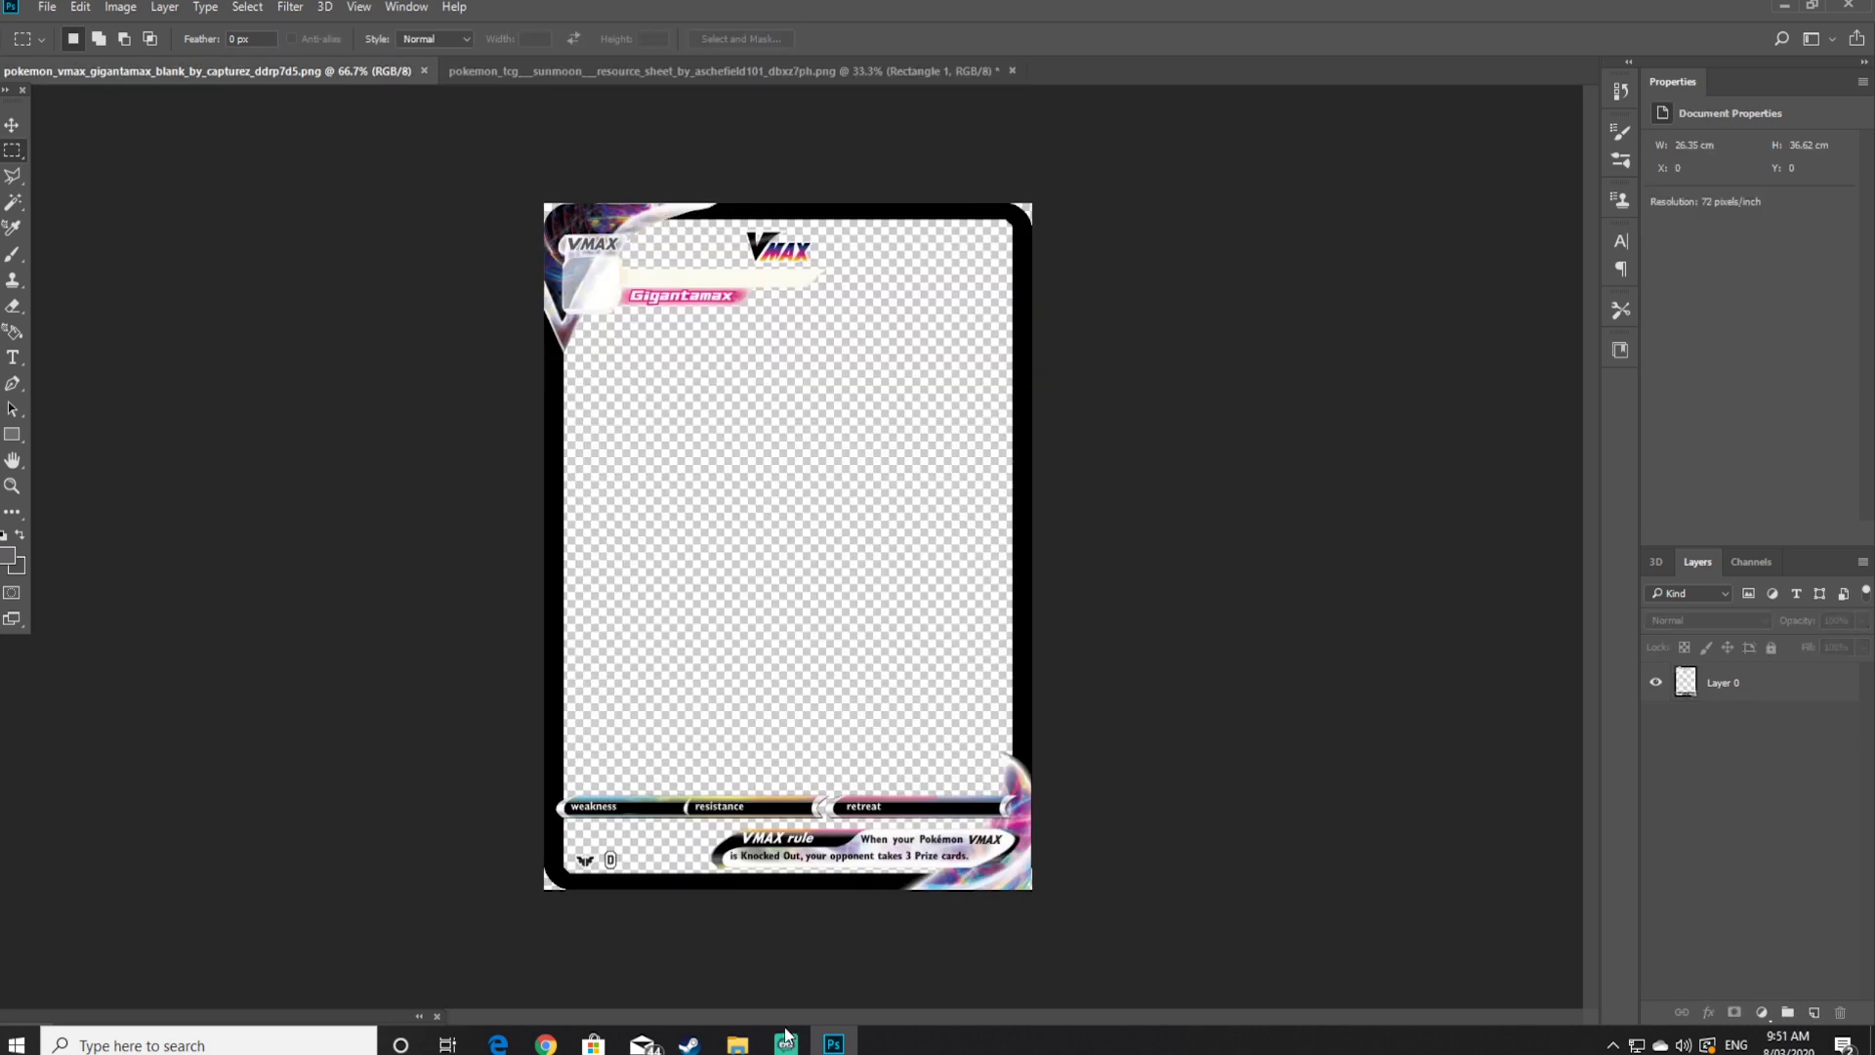
mouse_move(735, 1047)
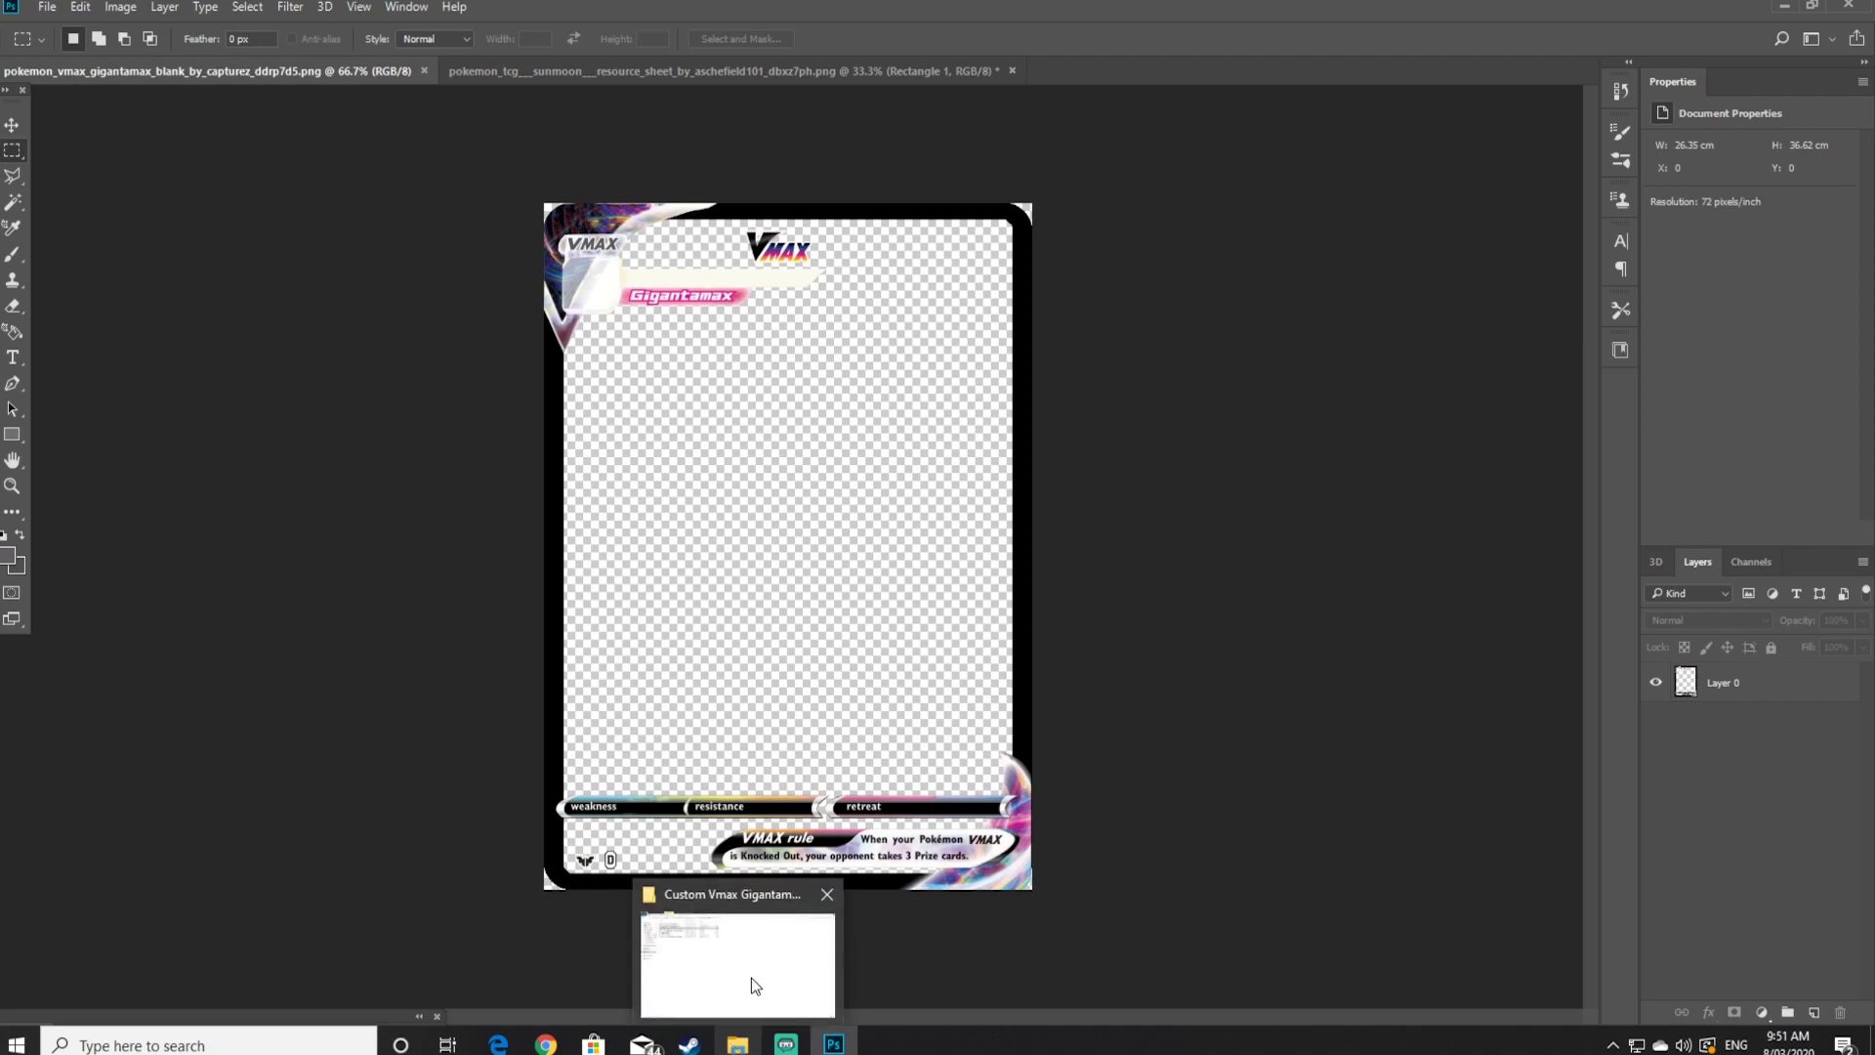
left_click(752, 976)
left_click(453, 489)
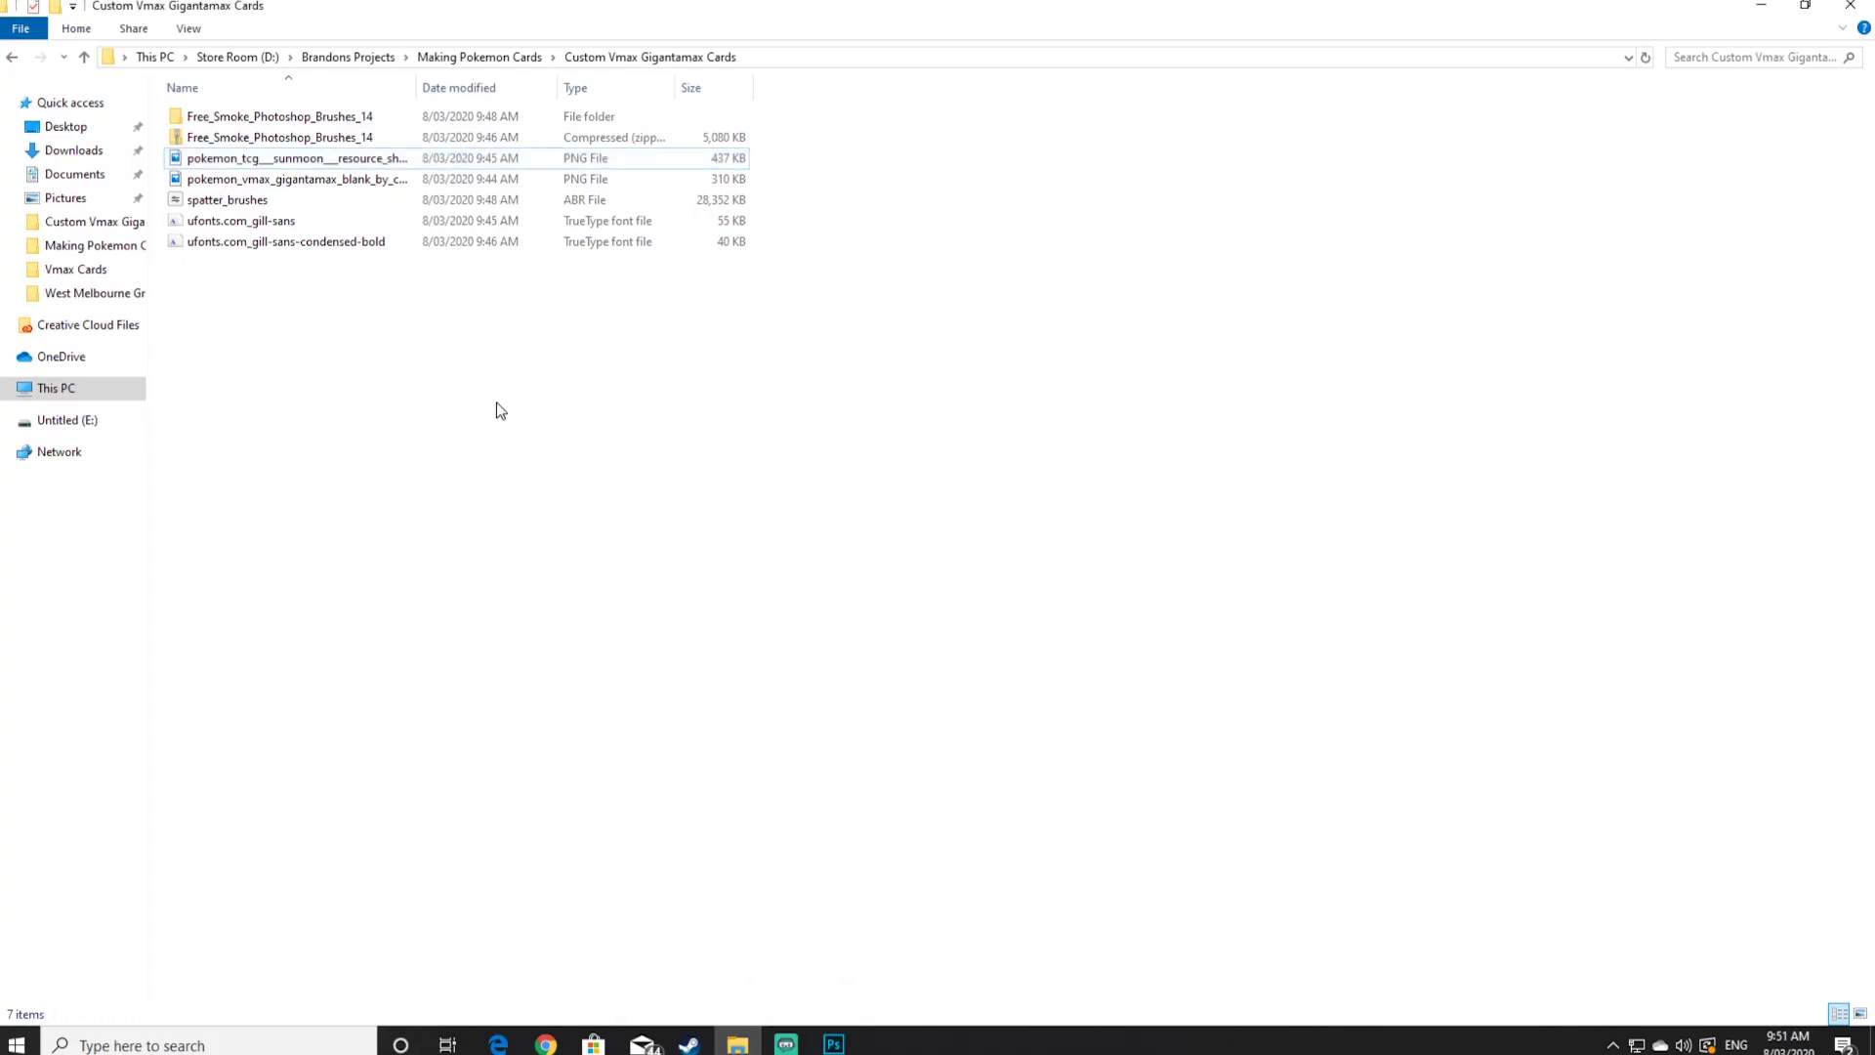
double_click(265, 118)
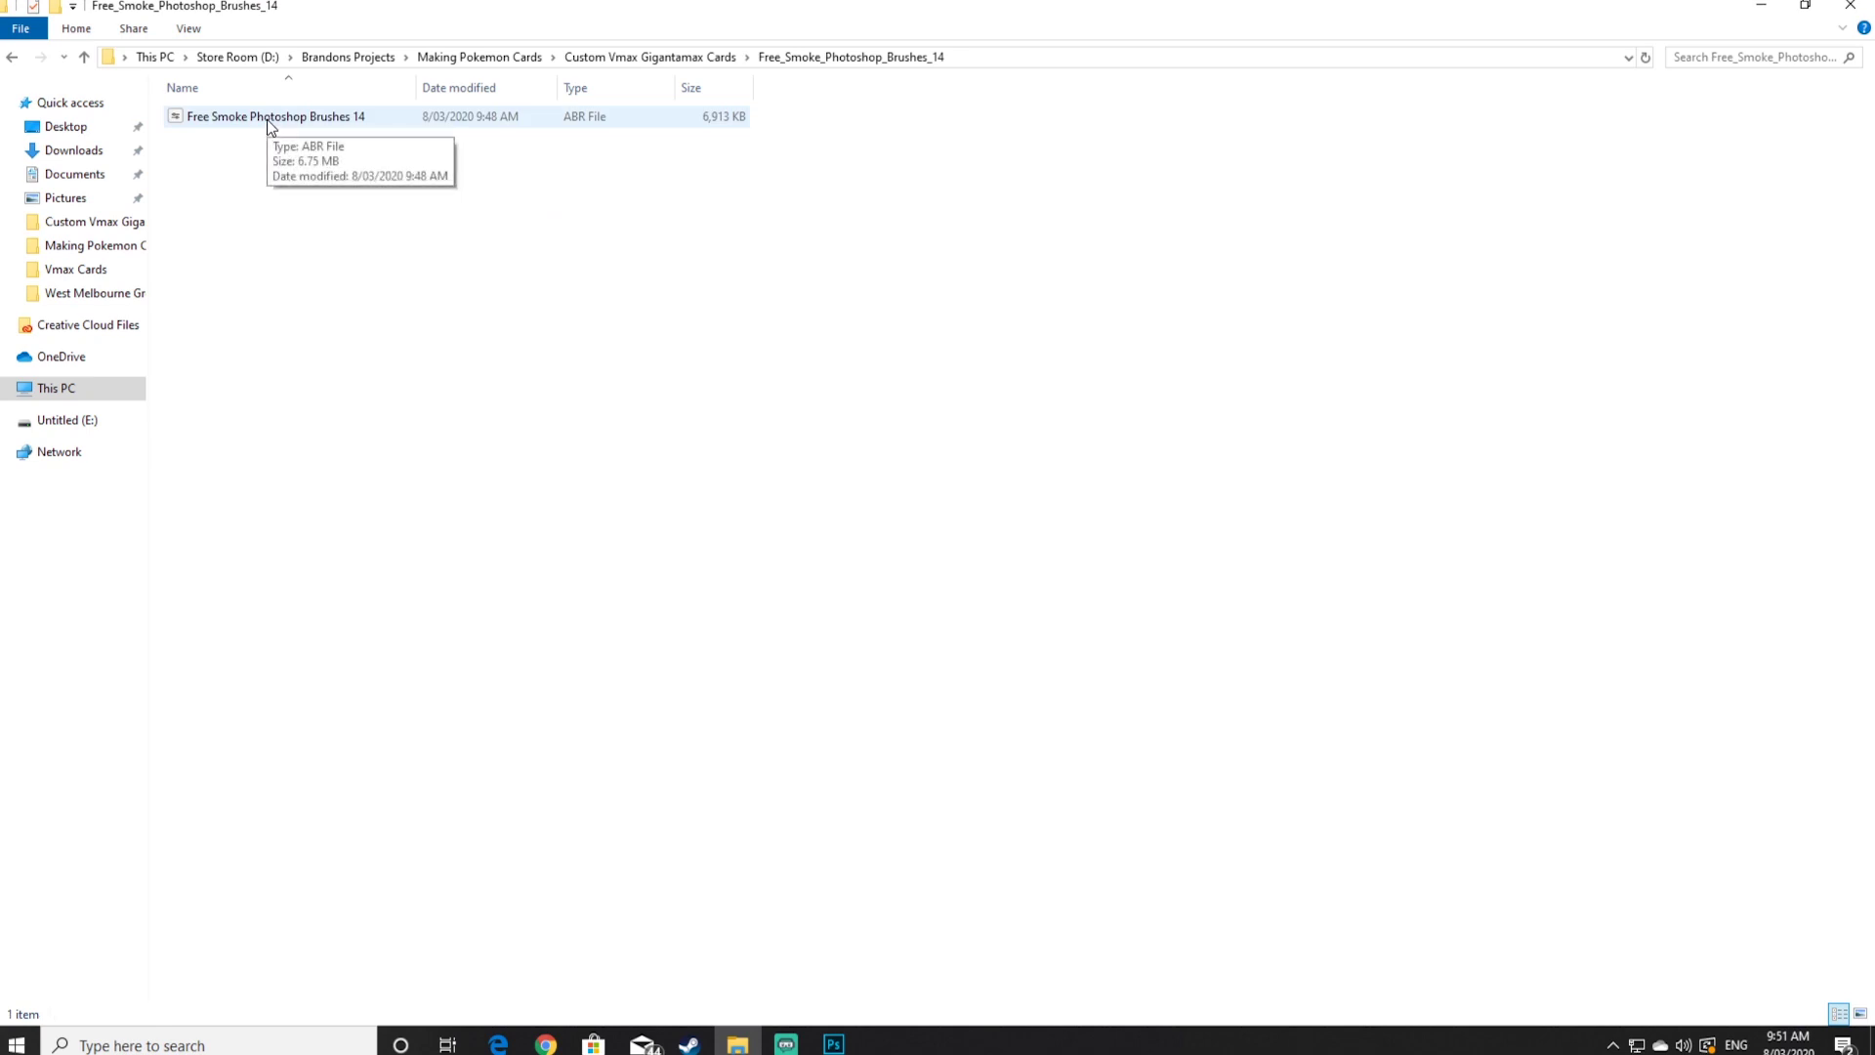
double_click(267, 119)
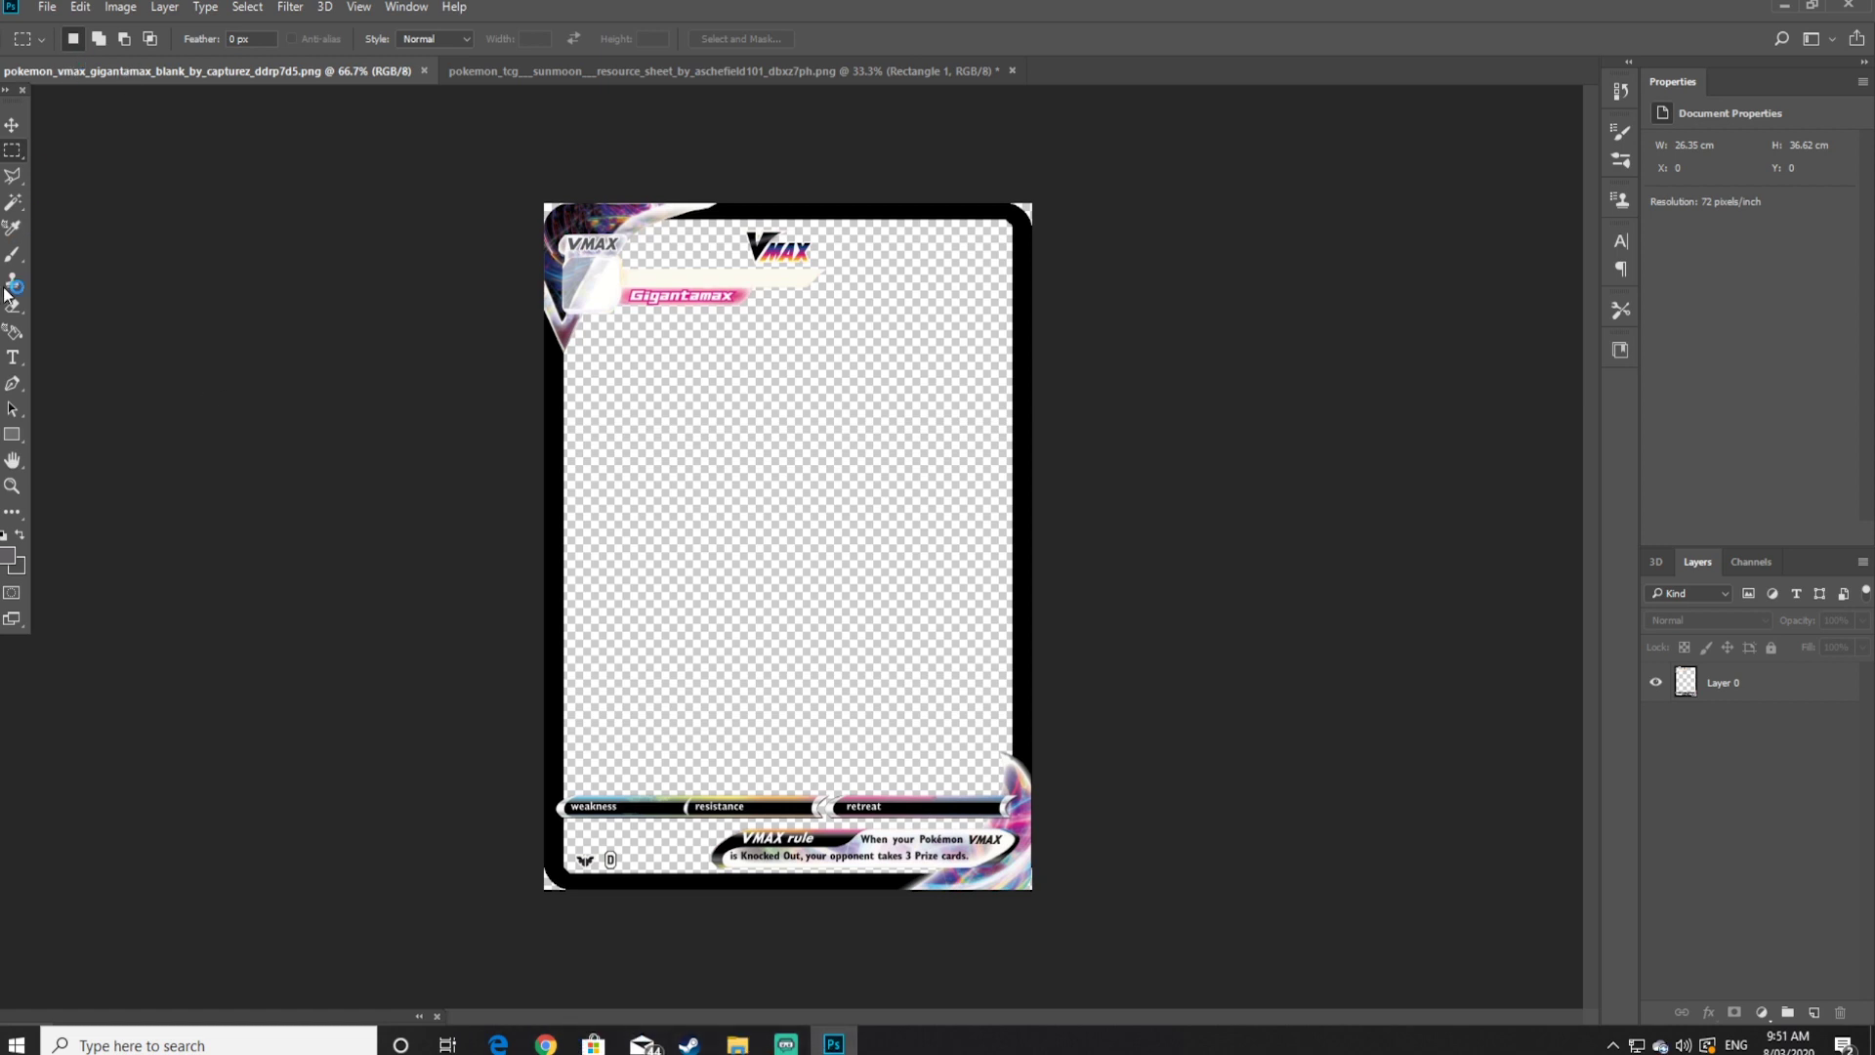
left_click(13, 256)
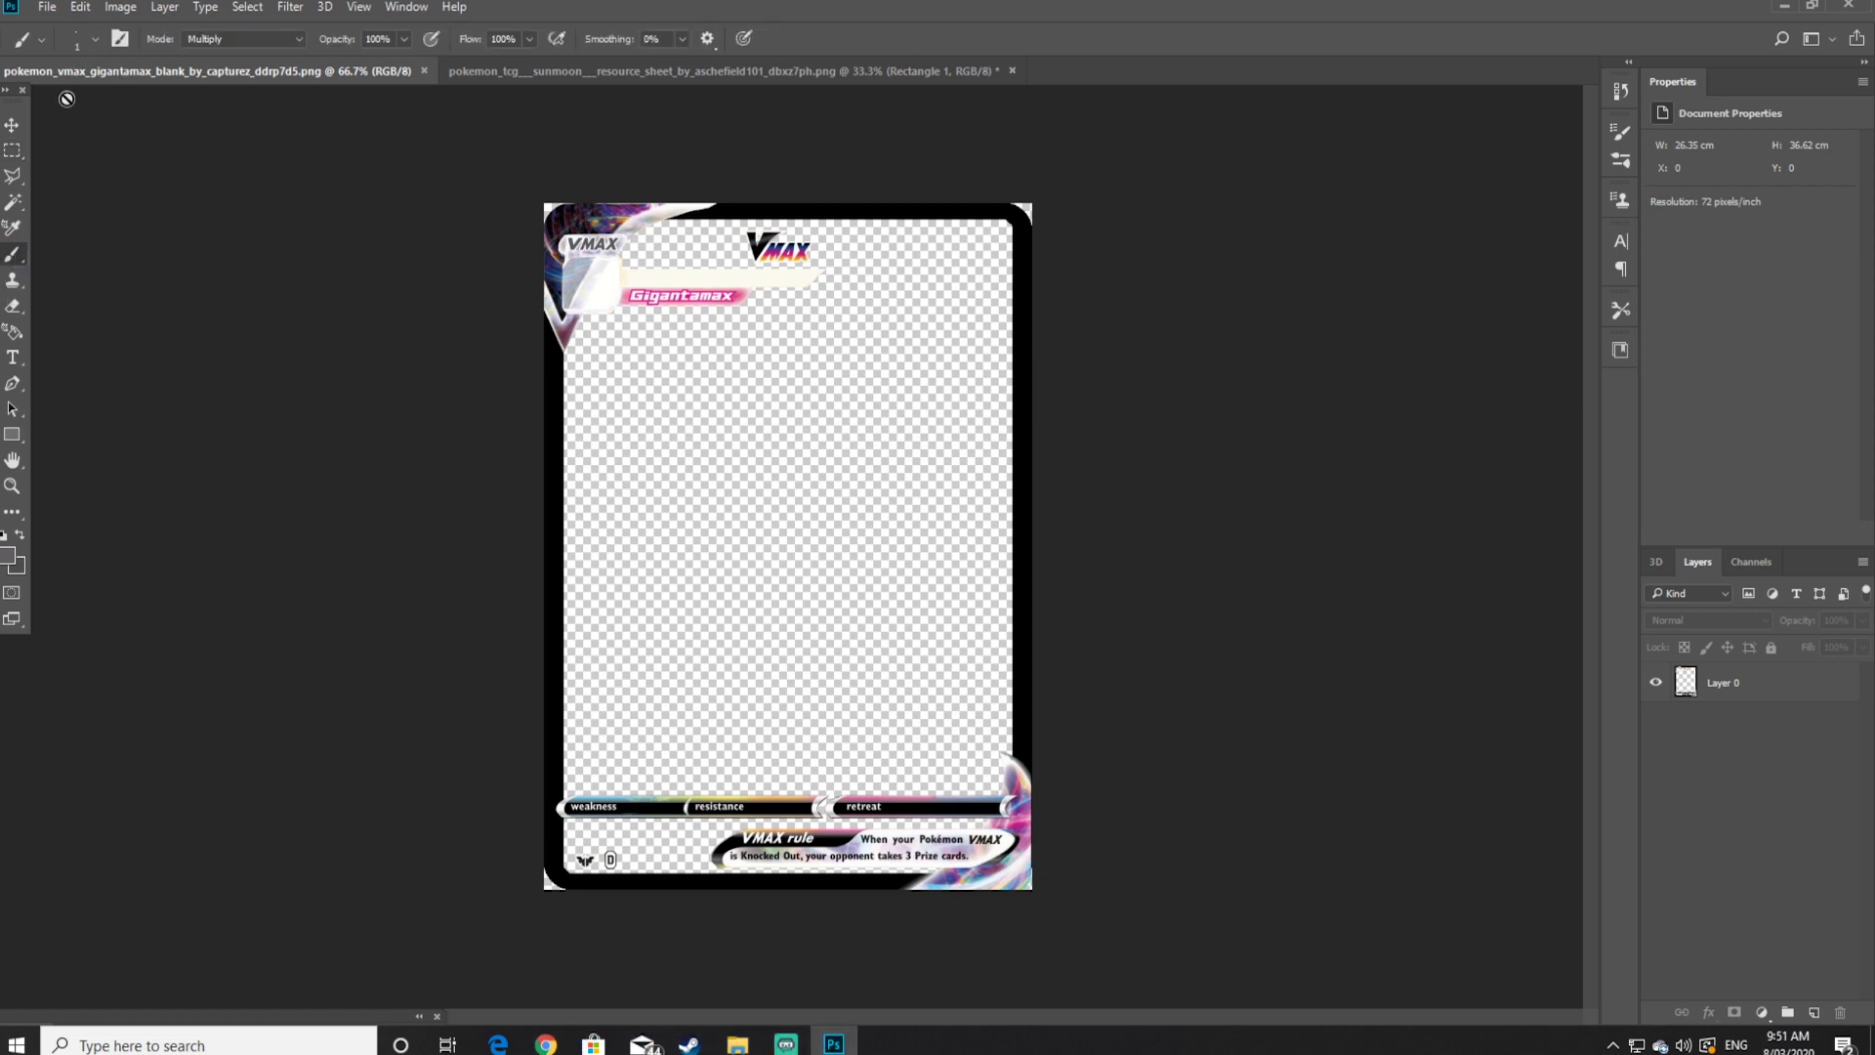
left_click(94, 39)
left_click_drag(231, 244, 239, 383)
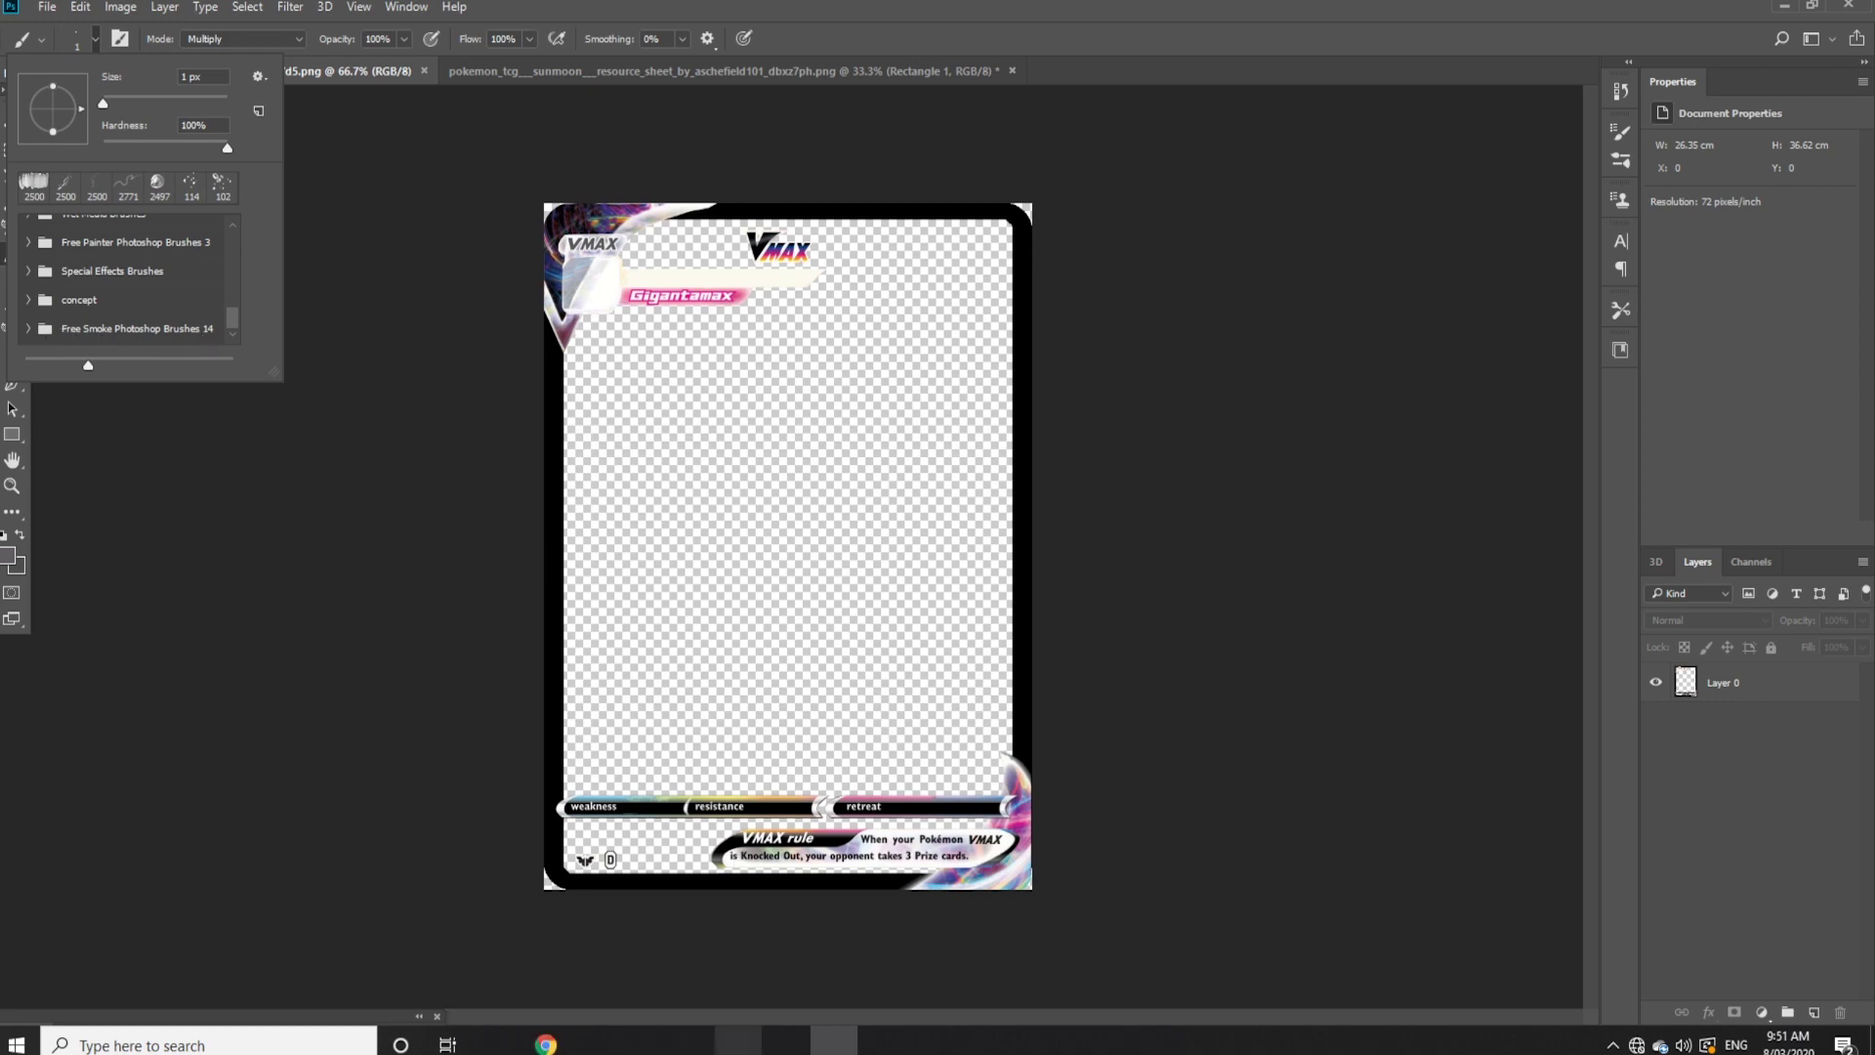
Load the spatter_brushes ABR file from the Custom Vmax Gigantamax Cards folder and check its brushes among the Brush tool presets
left_click(737, 1043)
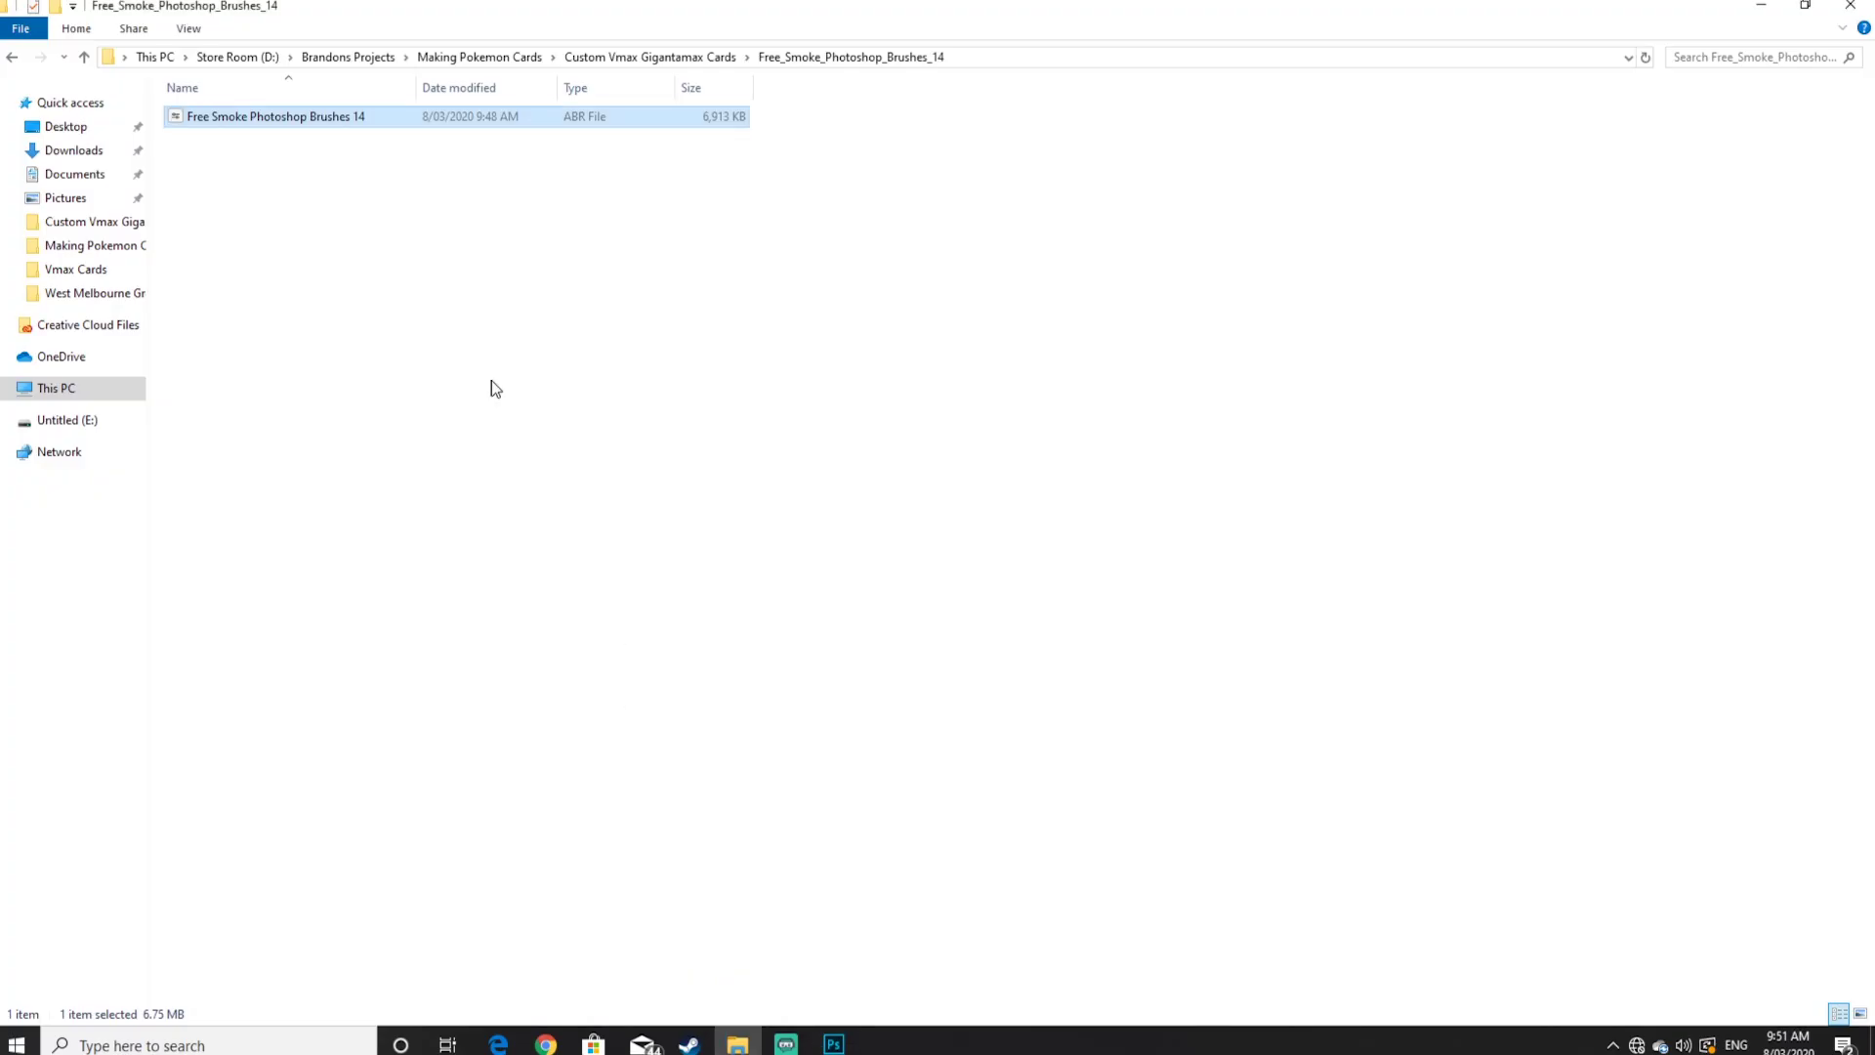
left_click(619, 56)
left_click(230, 202)
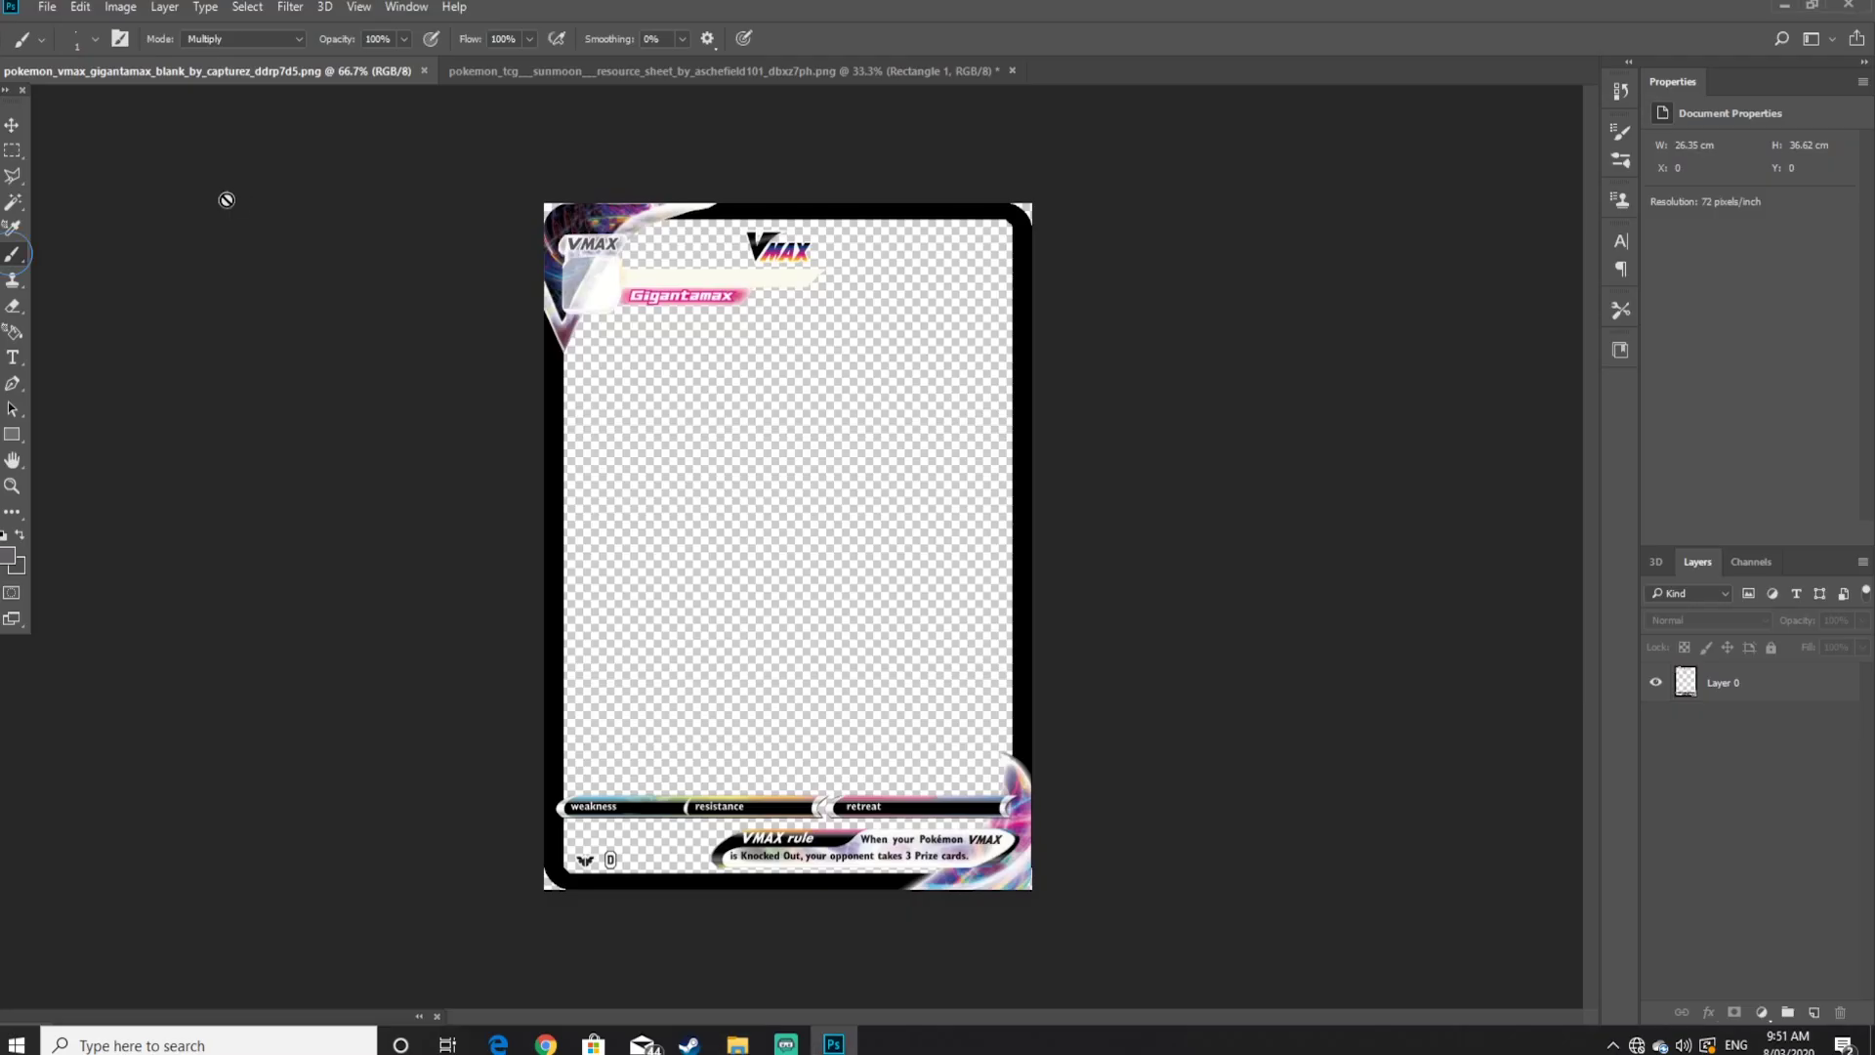
left_click(95, 39)
scroll(127, 293, "down", 5)
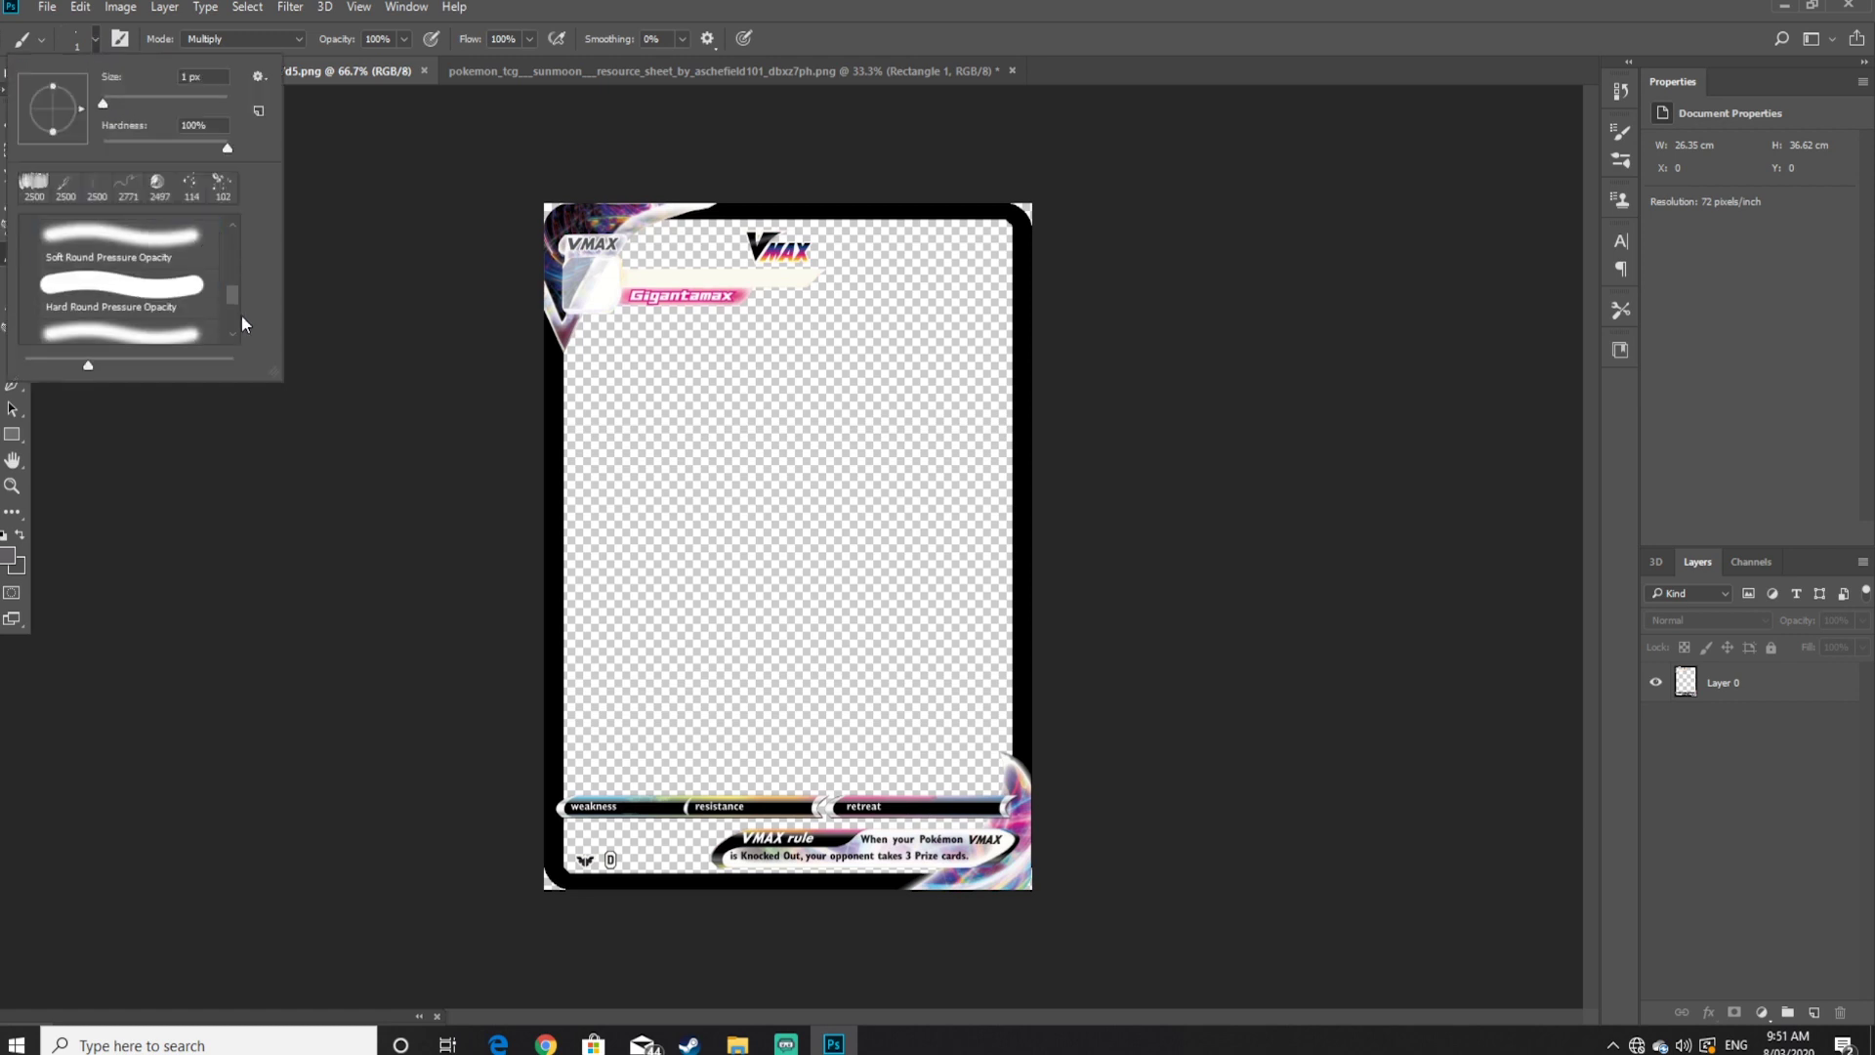
left_click(31, 330)
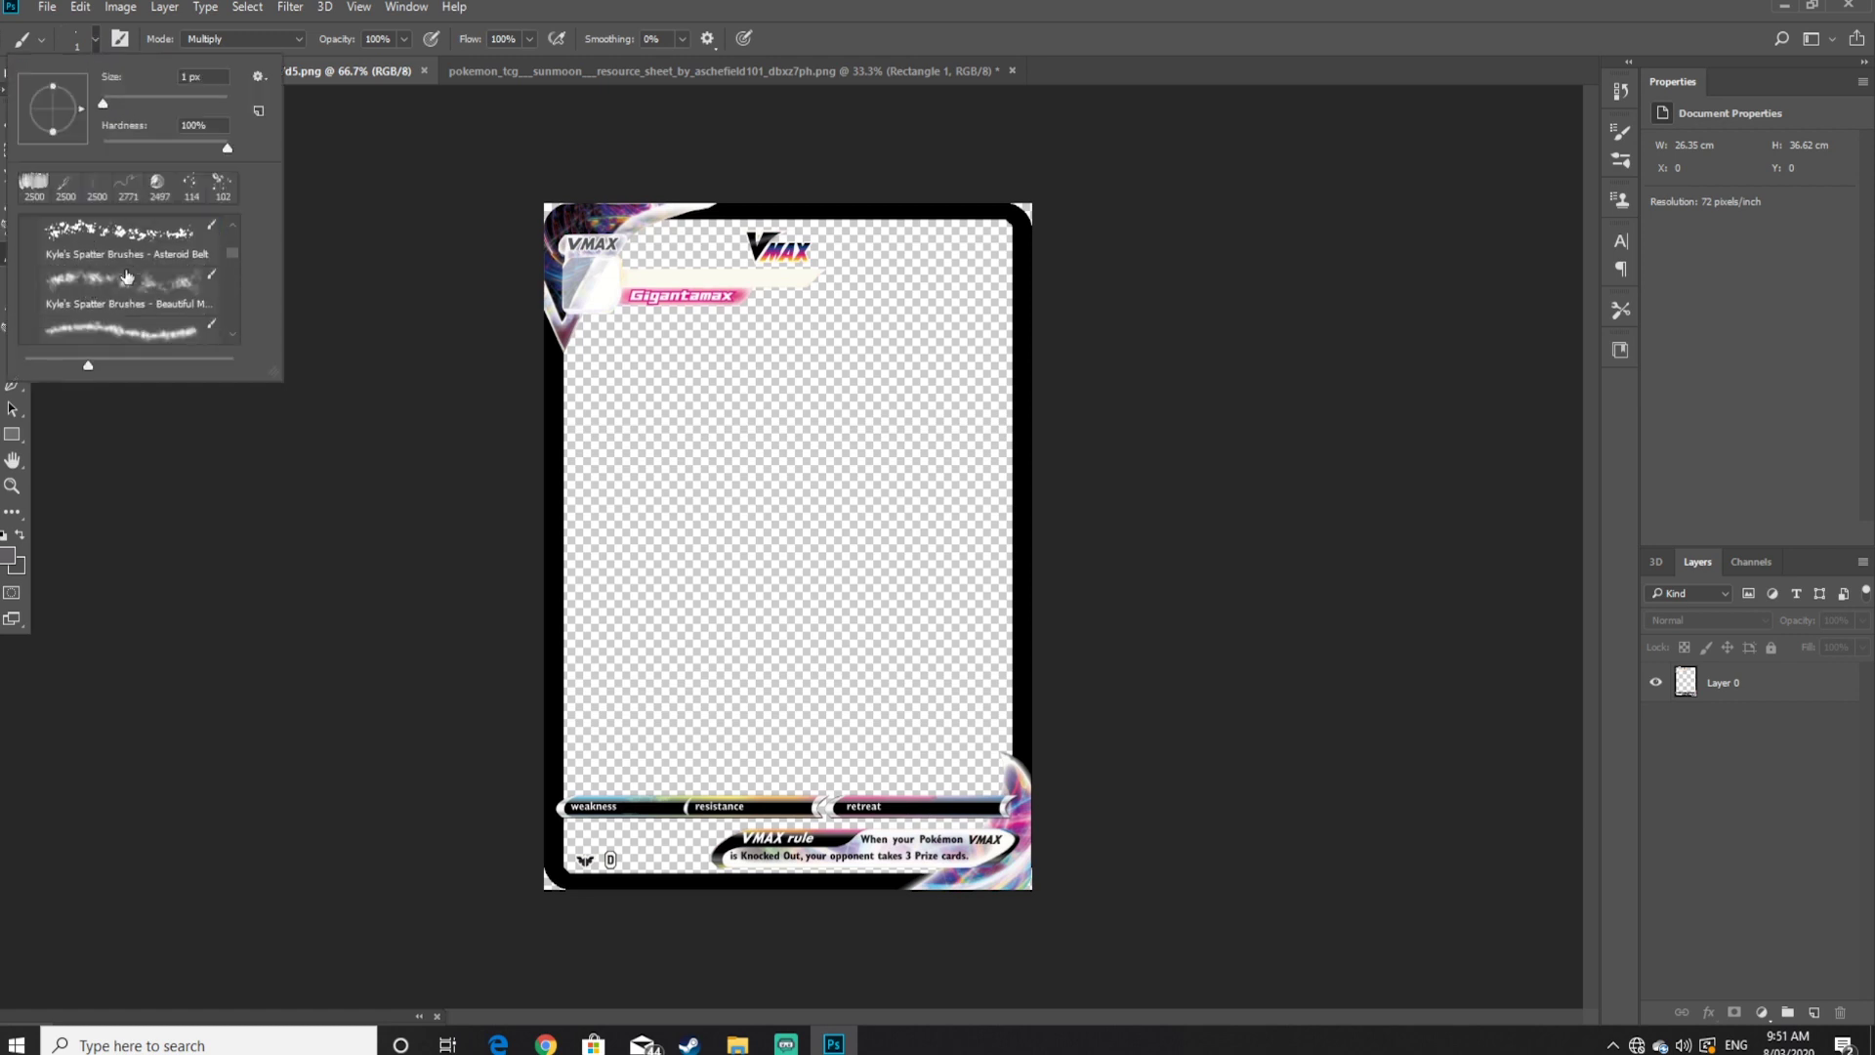
scroll(133, 319, "down", 3)
scroll(133, 319, "up", 3)
left_click(26, 251)
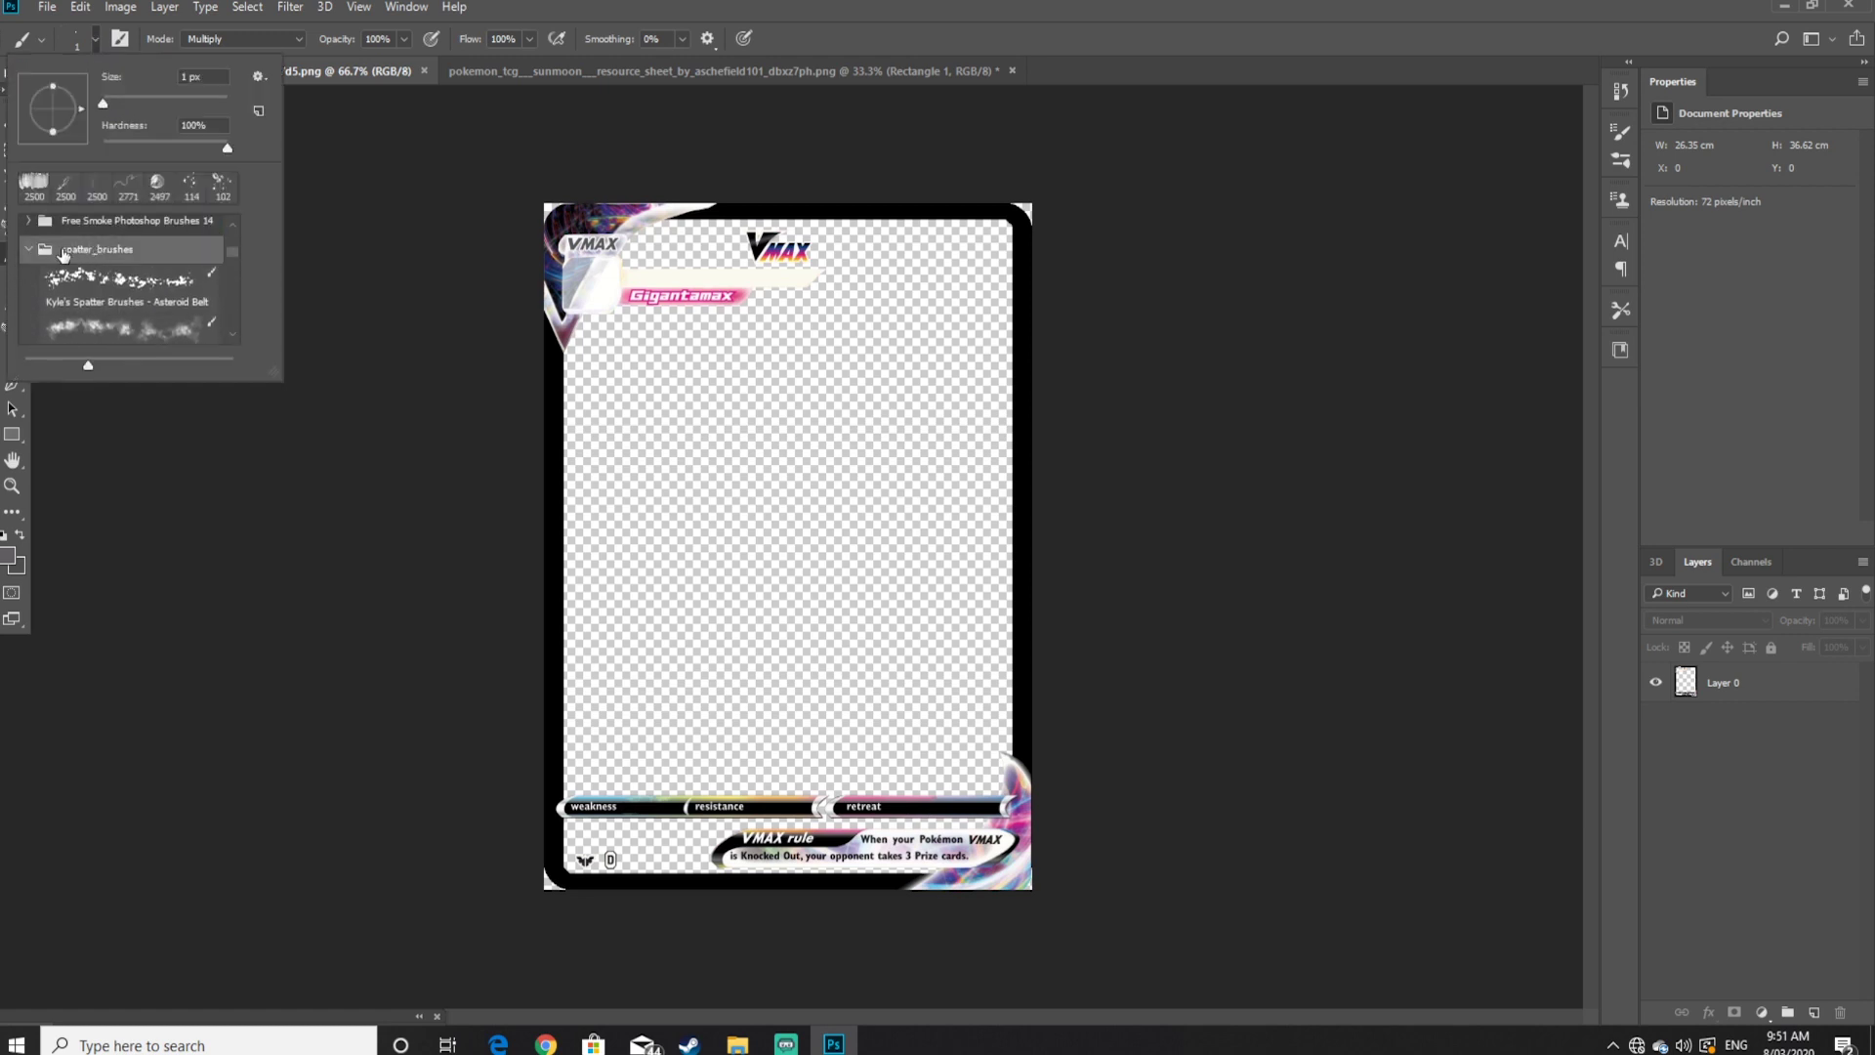
left_click(30, 250)
key("Escape")
Preview the Gill Sans and Gill Sans Condensed Bold font files from the Custom Vmax Gigantamax Cards folder
left_click(737, 1043)
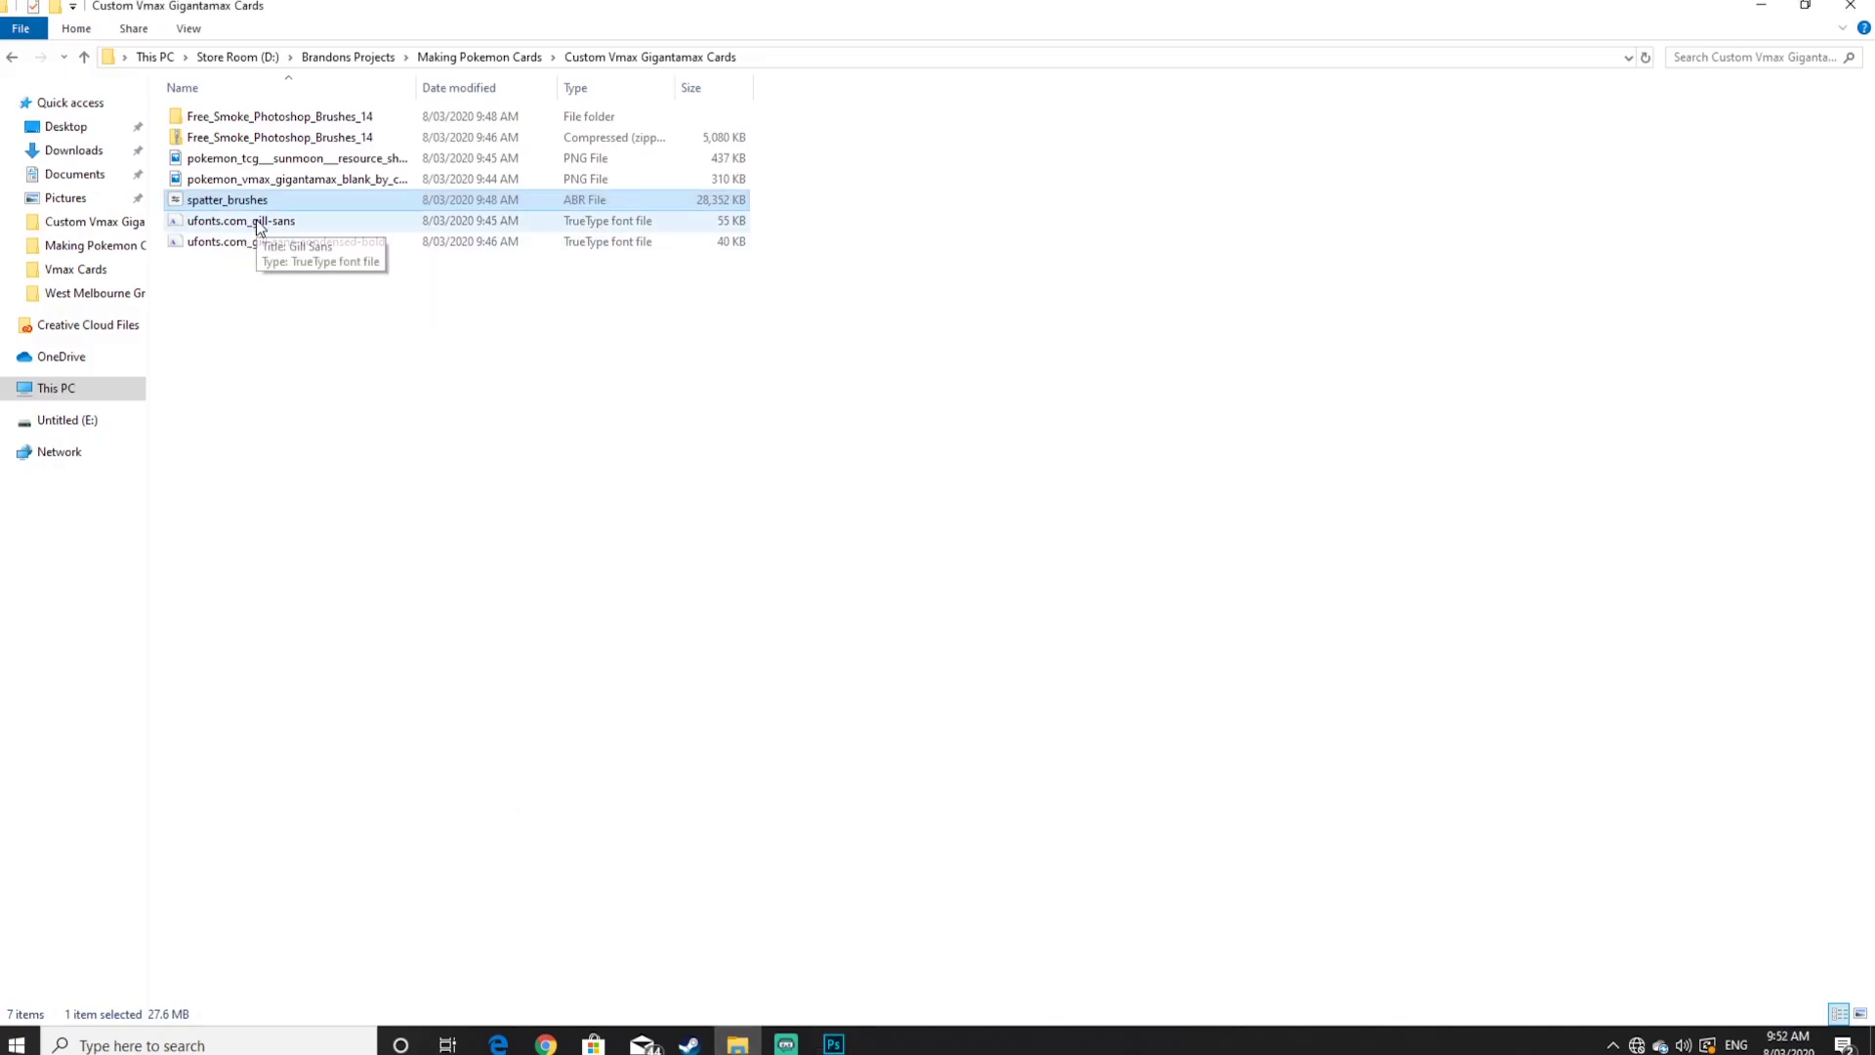
double_click(258, 224)
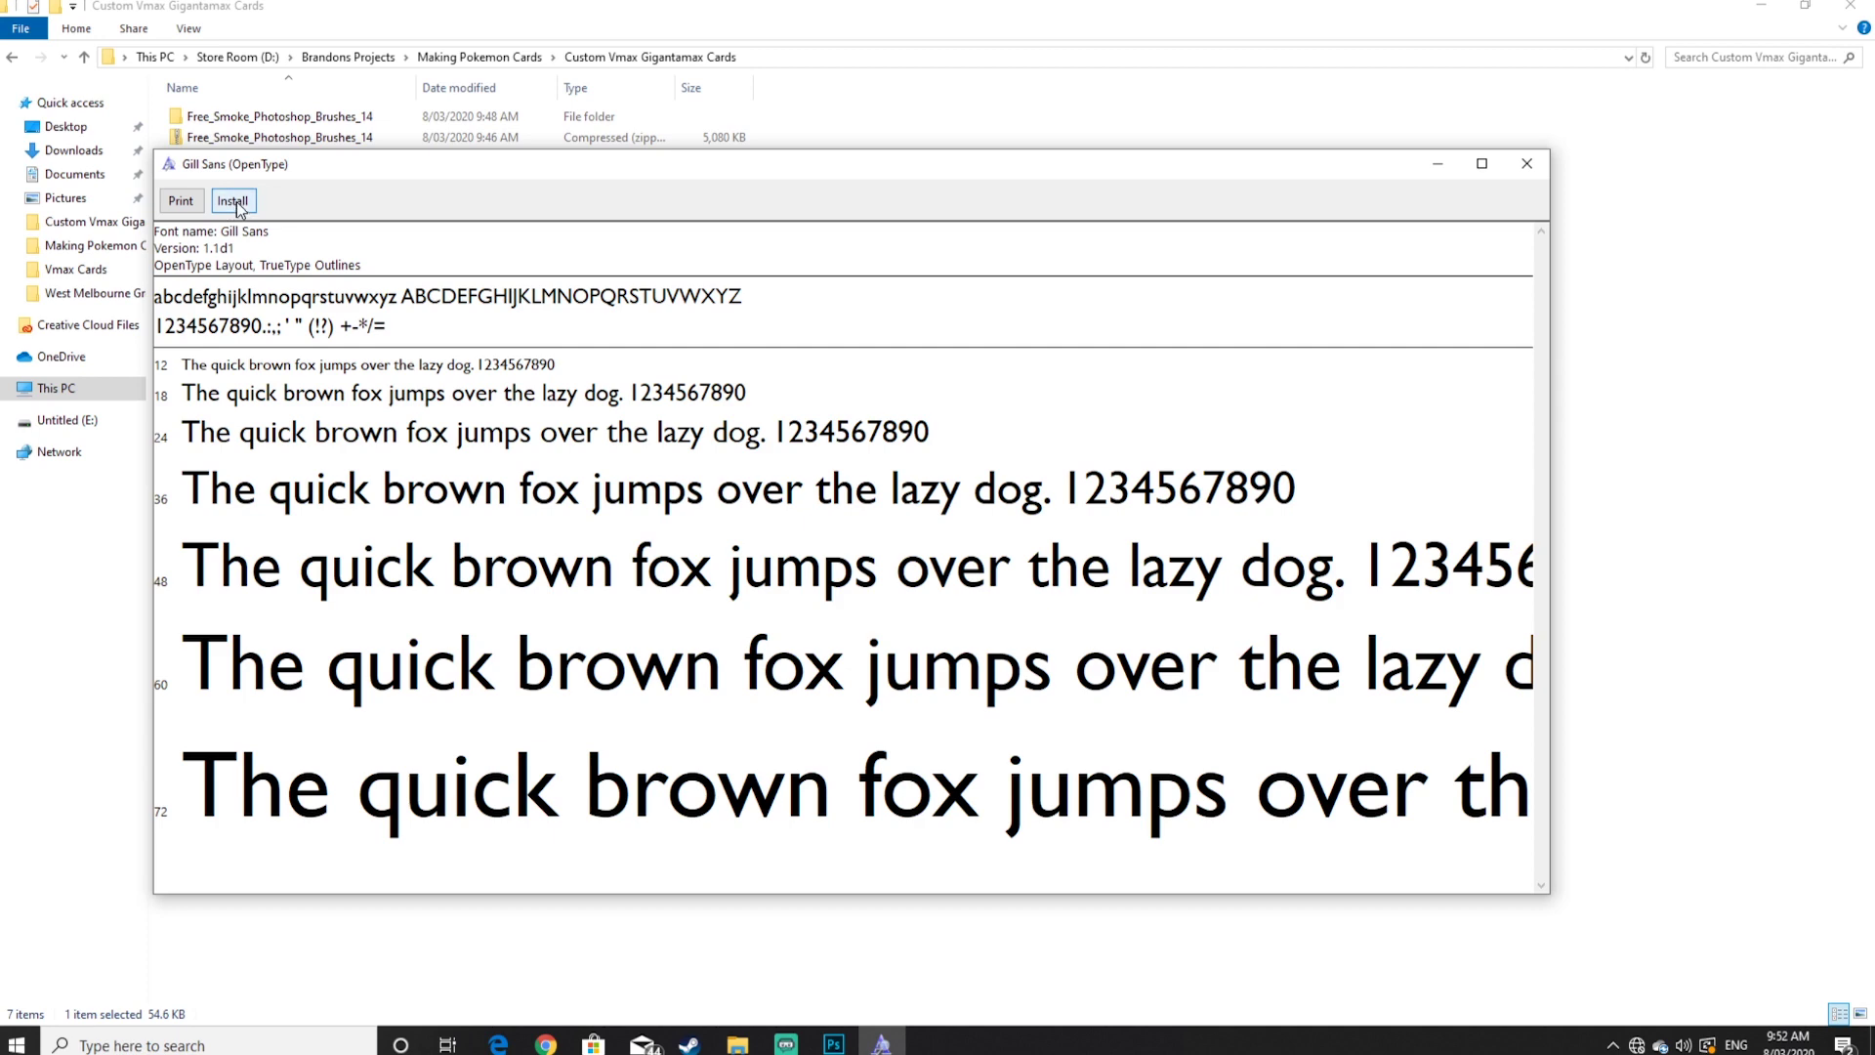
left_click(1528, 165)
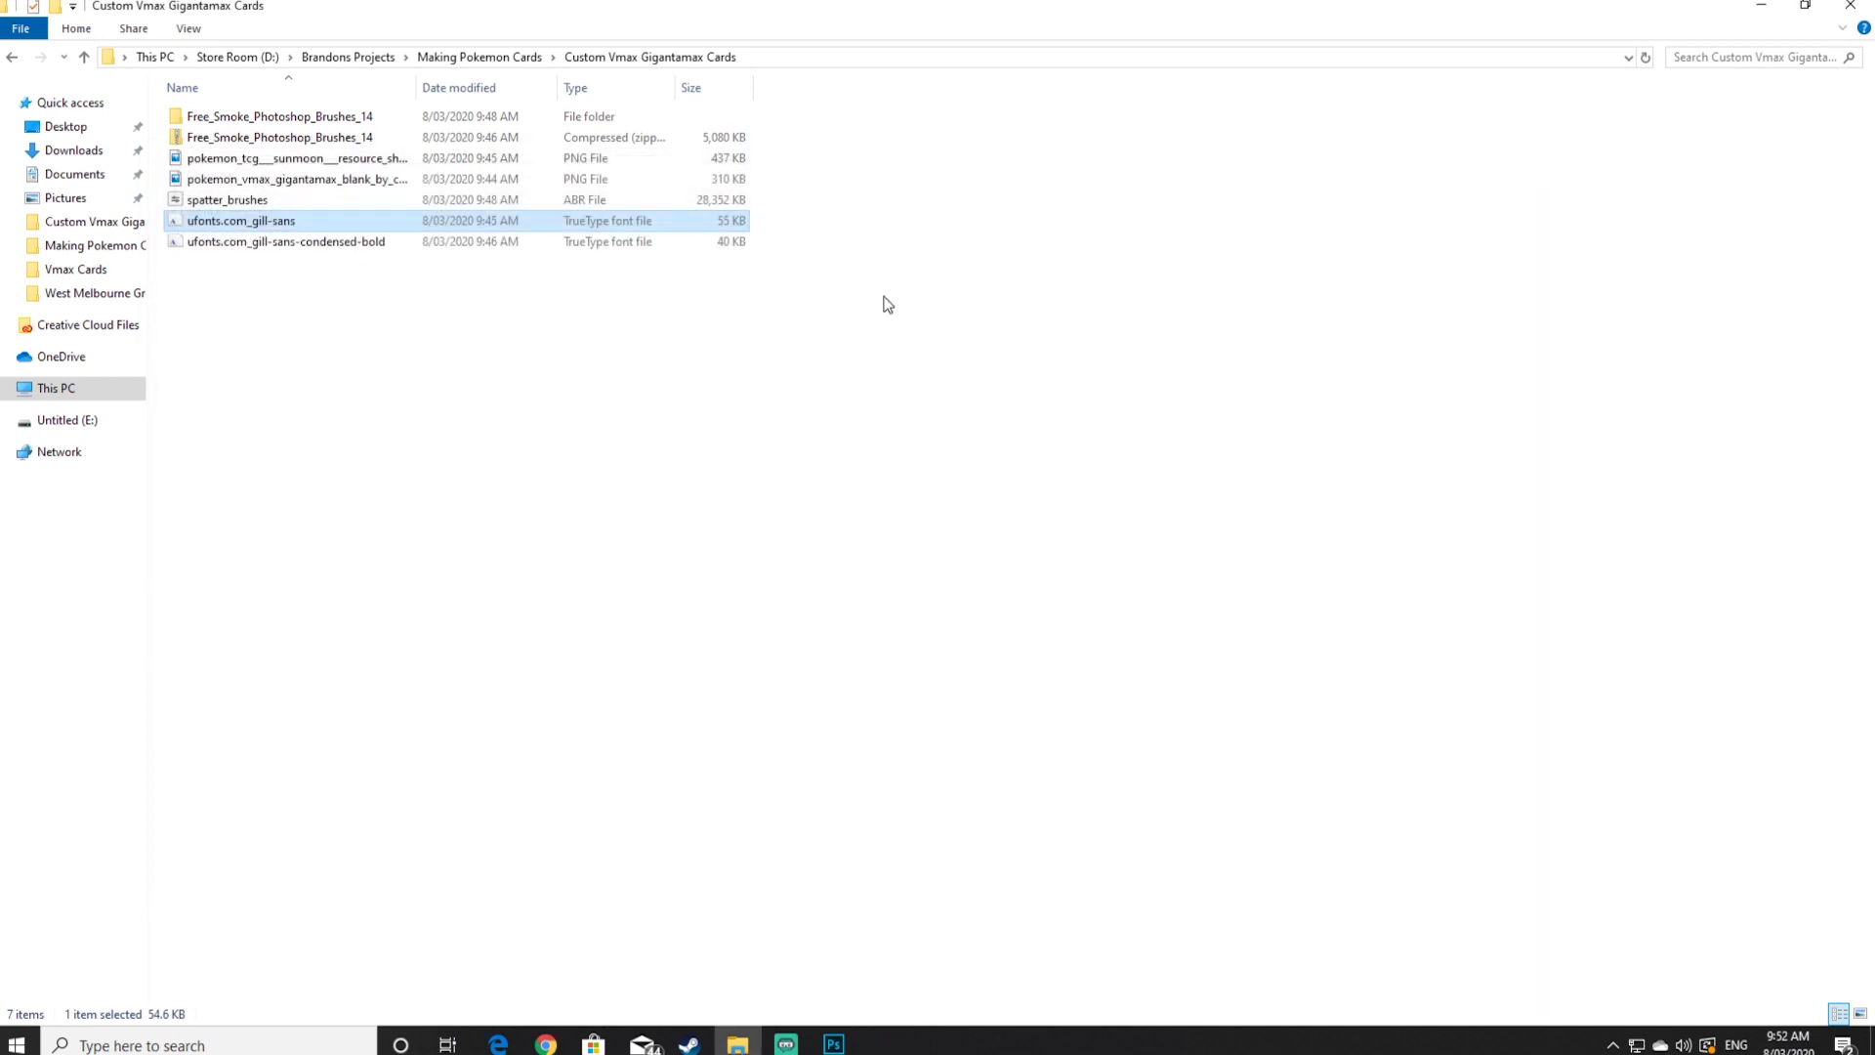
double_click(307, 244)
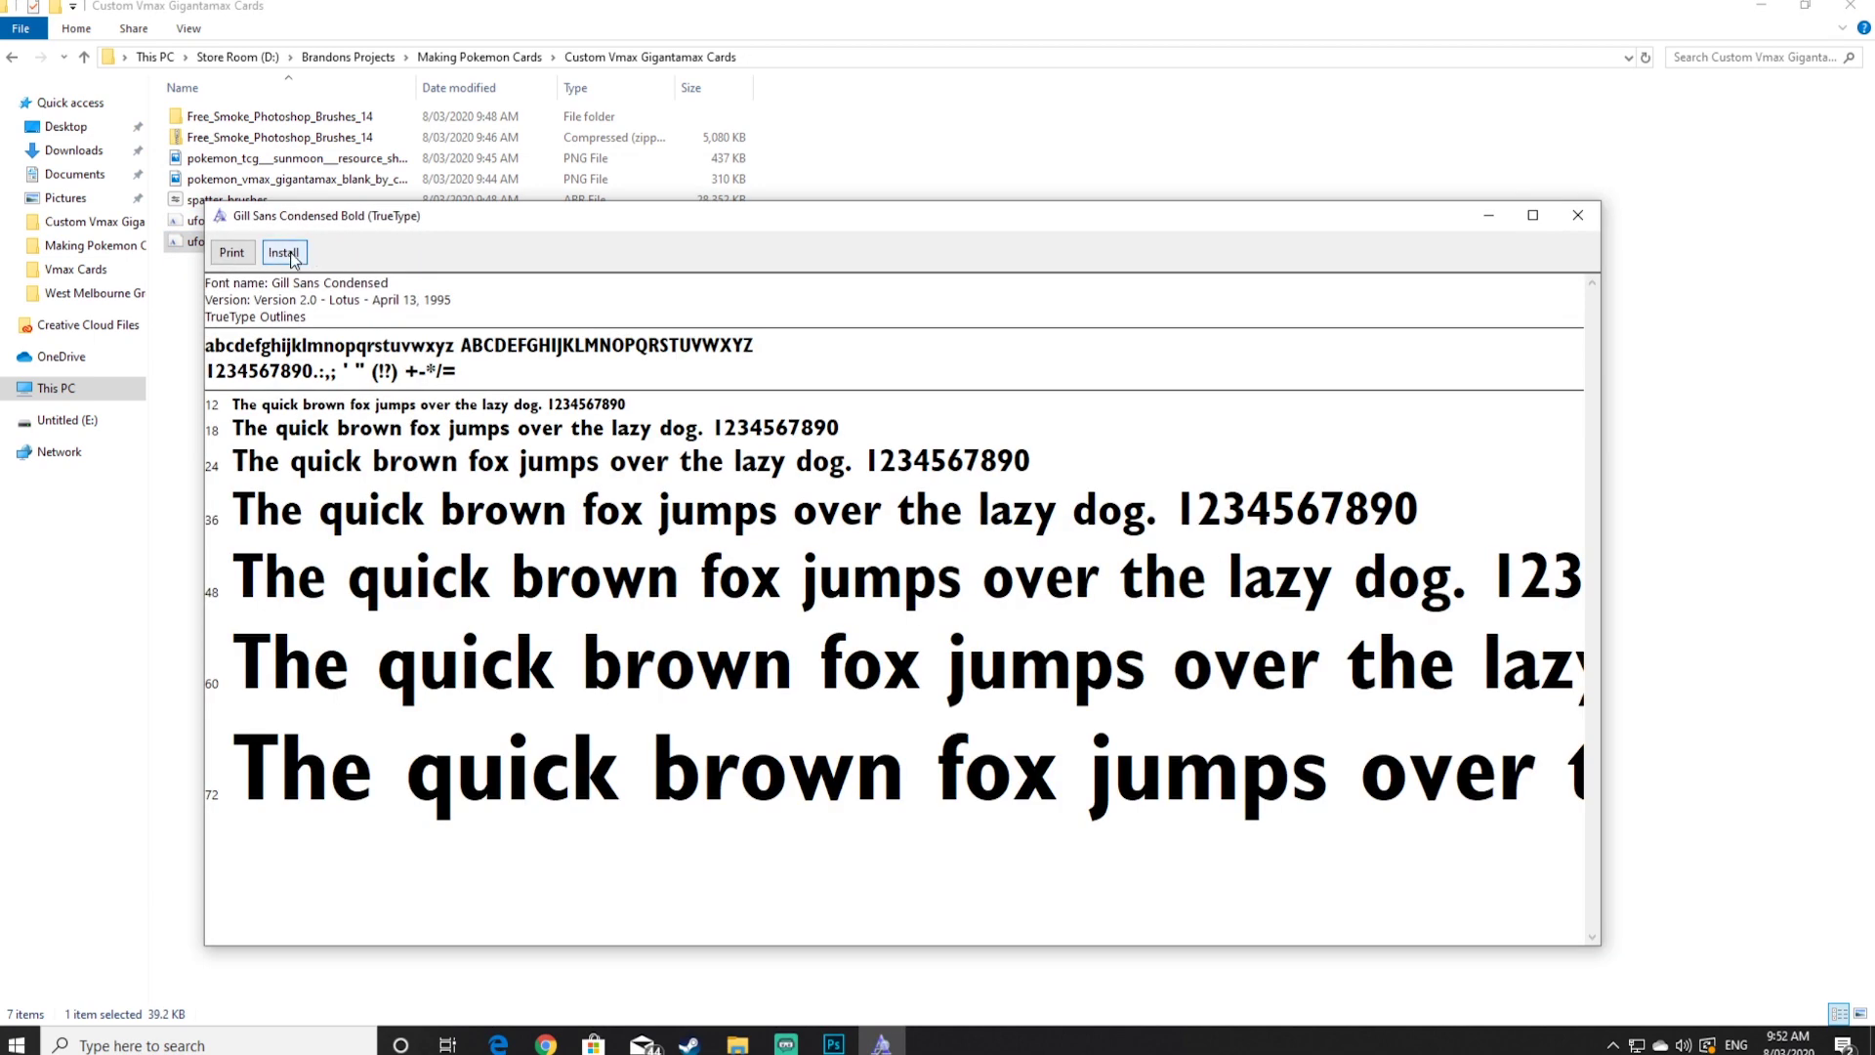
left_click(1577, 219)
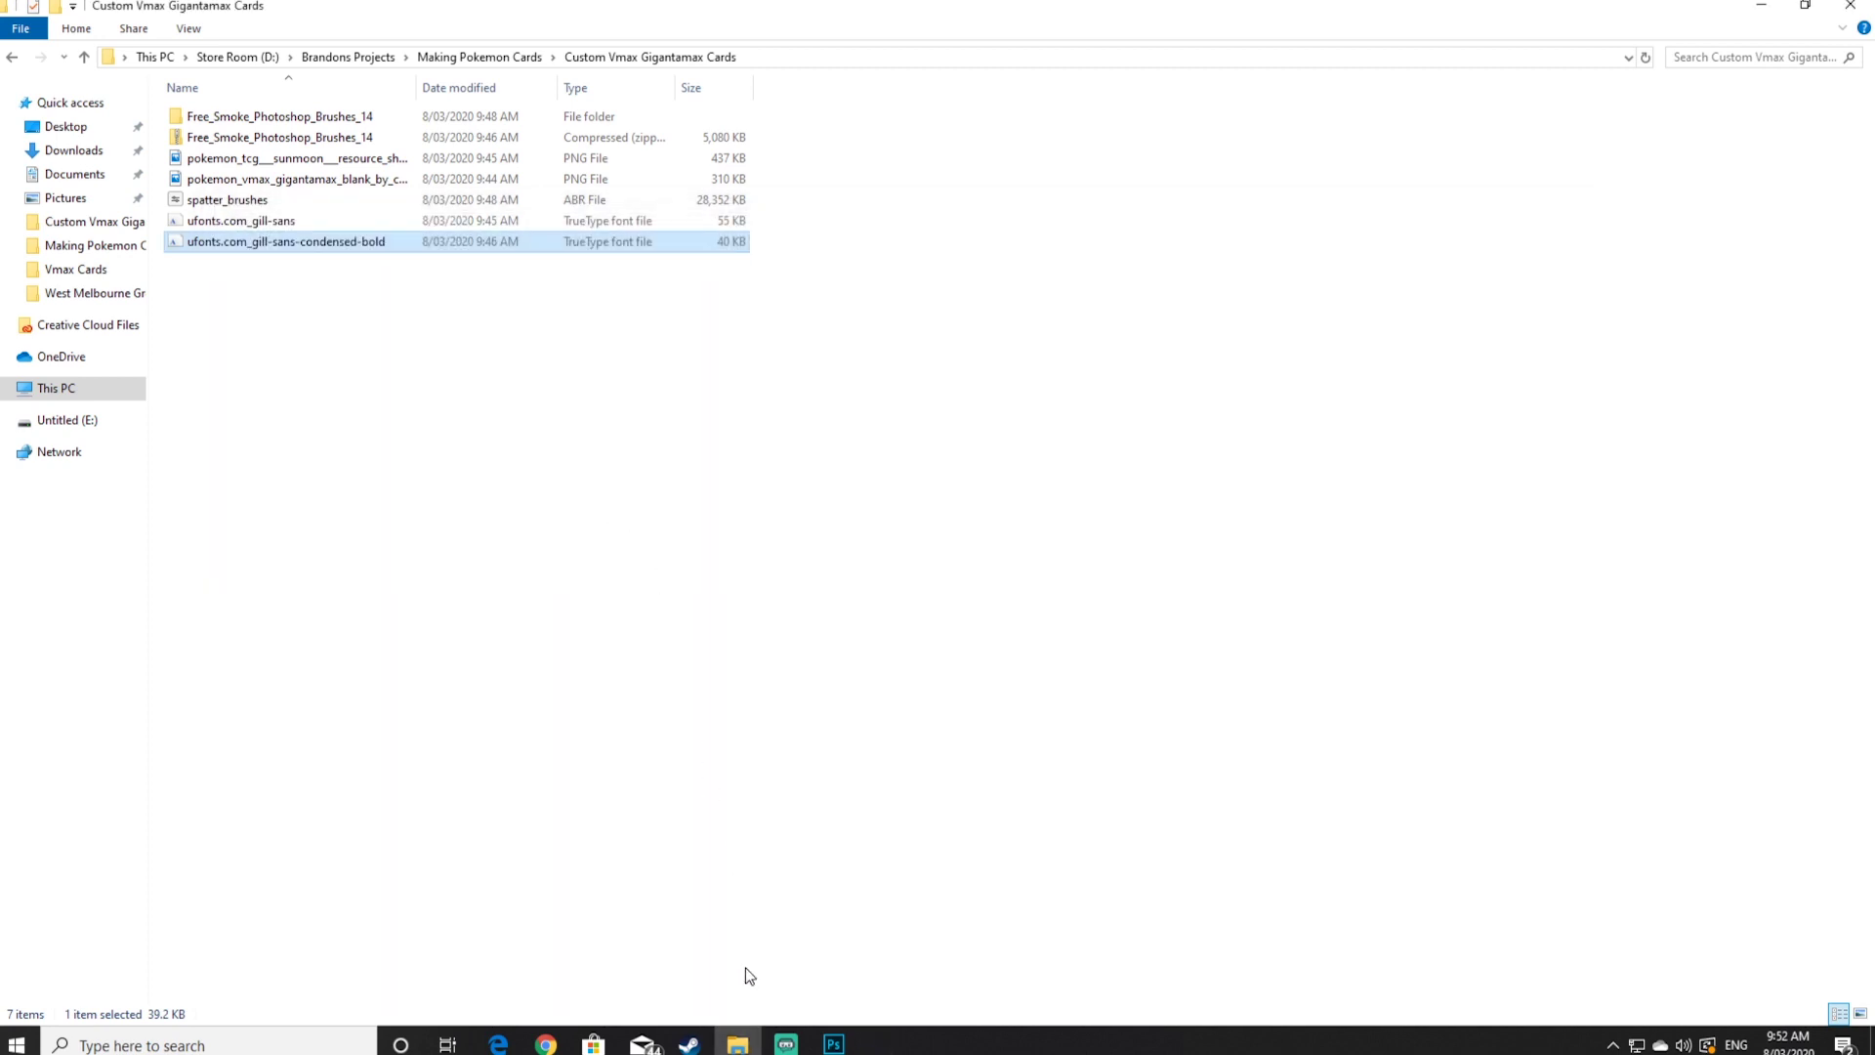
Switch to Photoshop, start a text entry on the card template to check the font list for Gill Sans fonts, and discard the text
left_click(833, 1044)
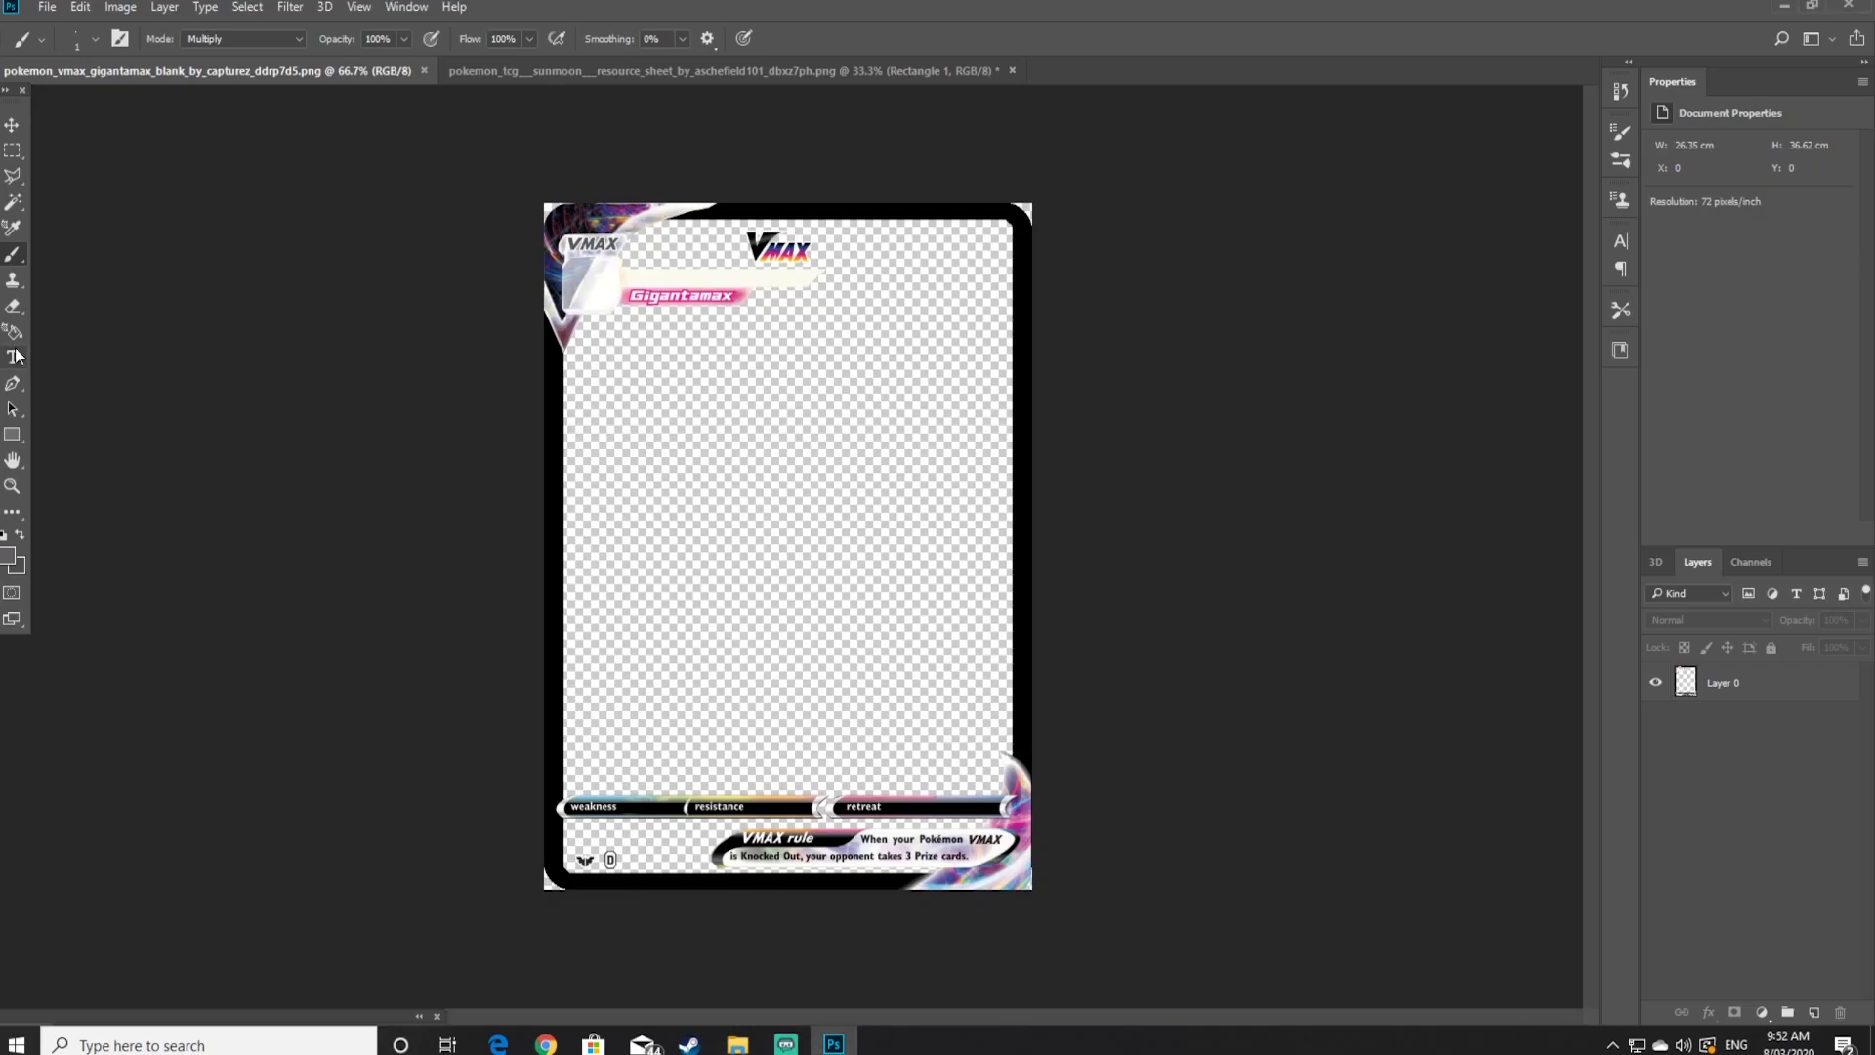
left_click(13, 360)
left_click(632, 412)
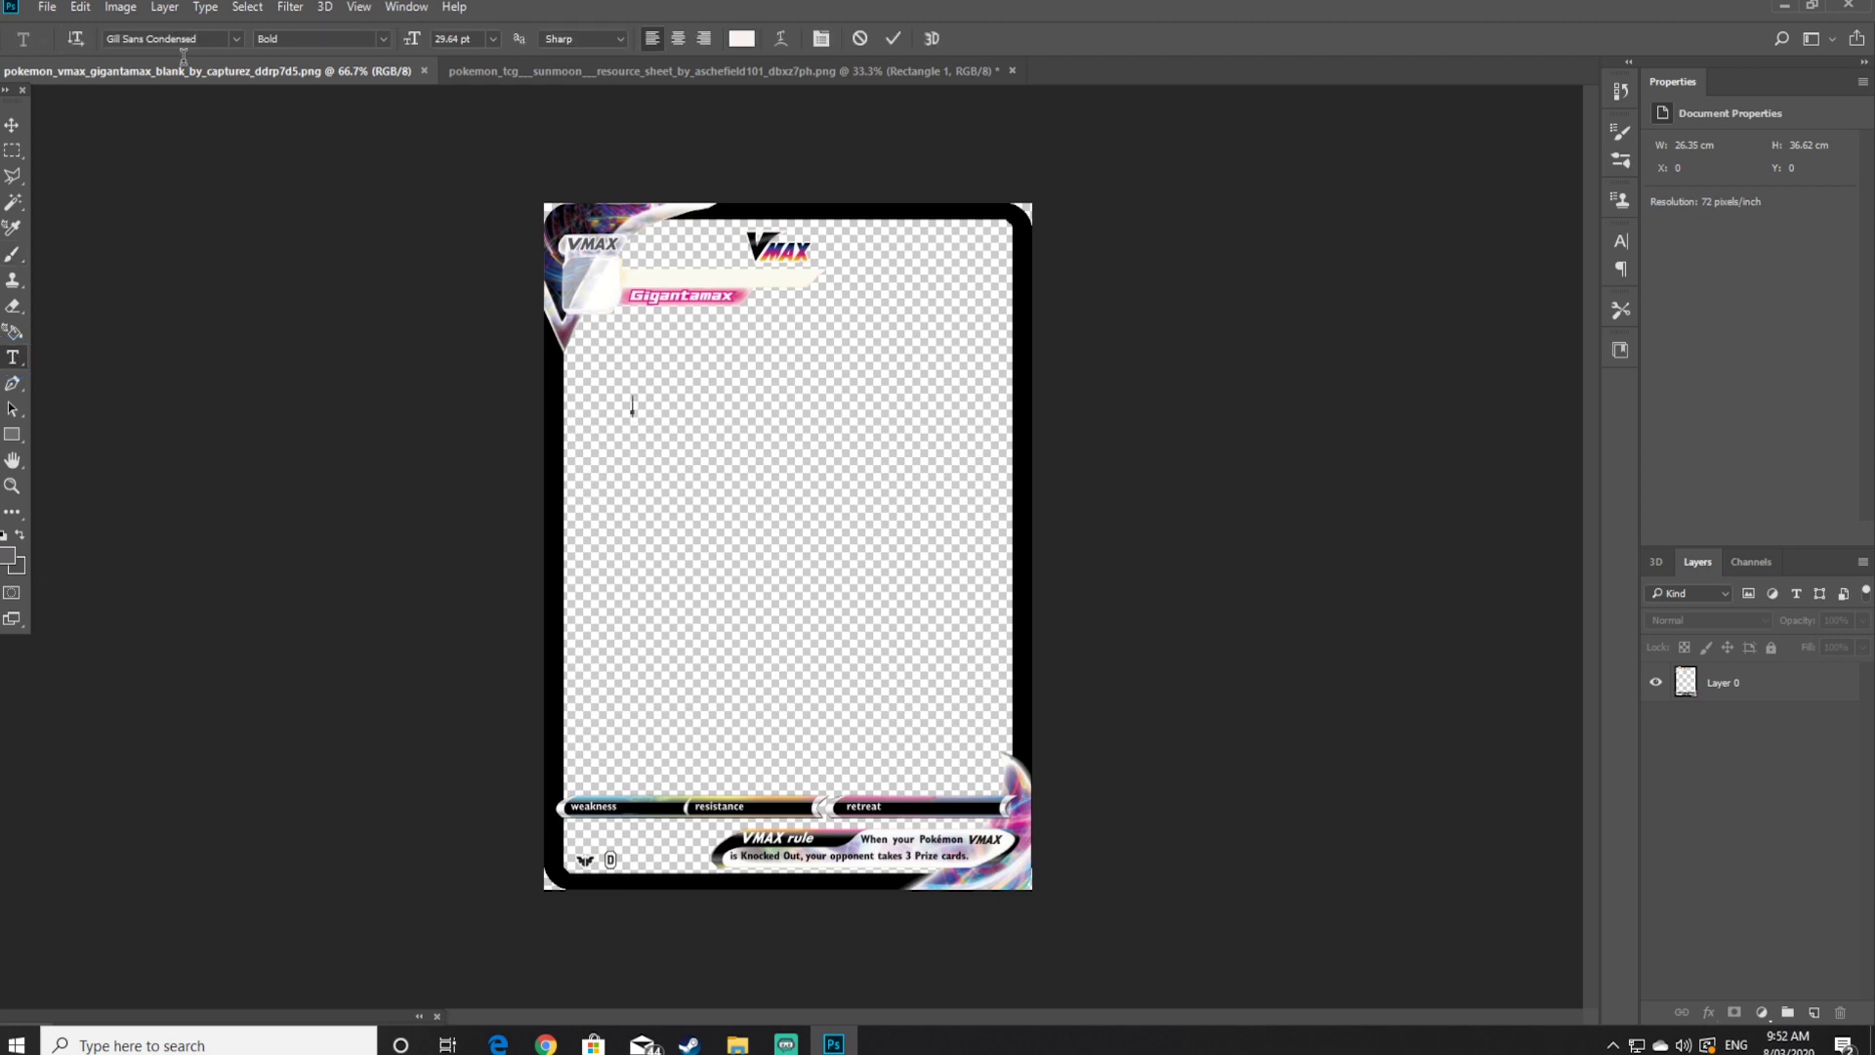
left_click(237, 43)
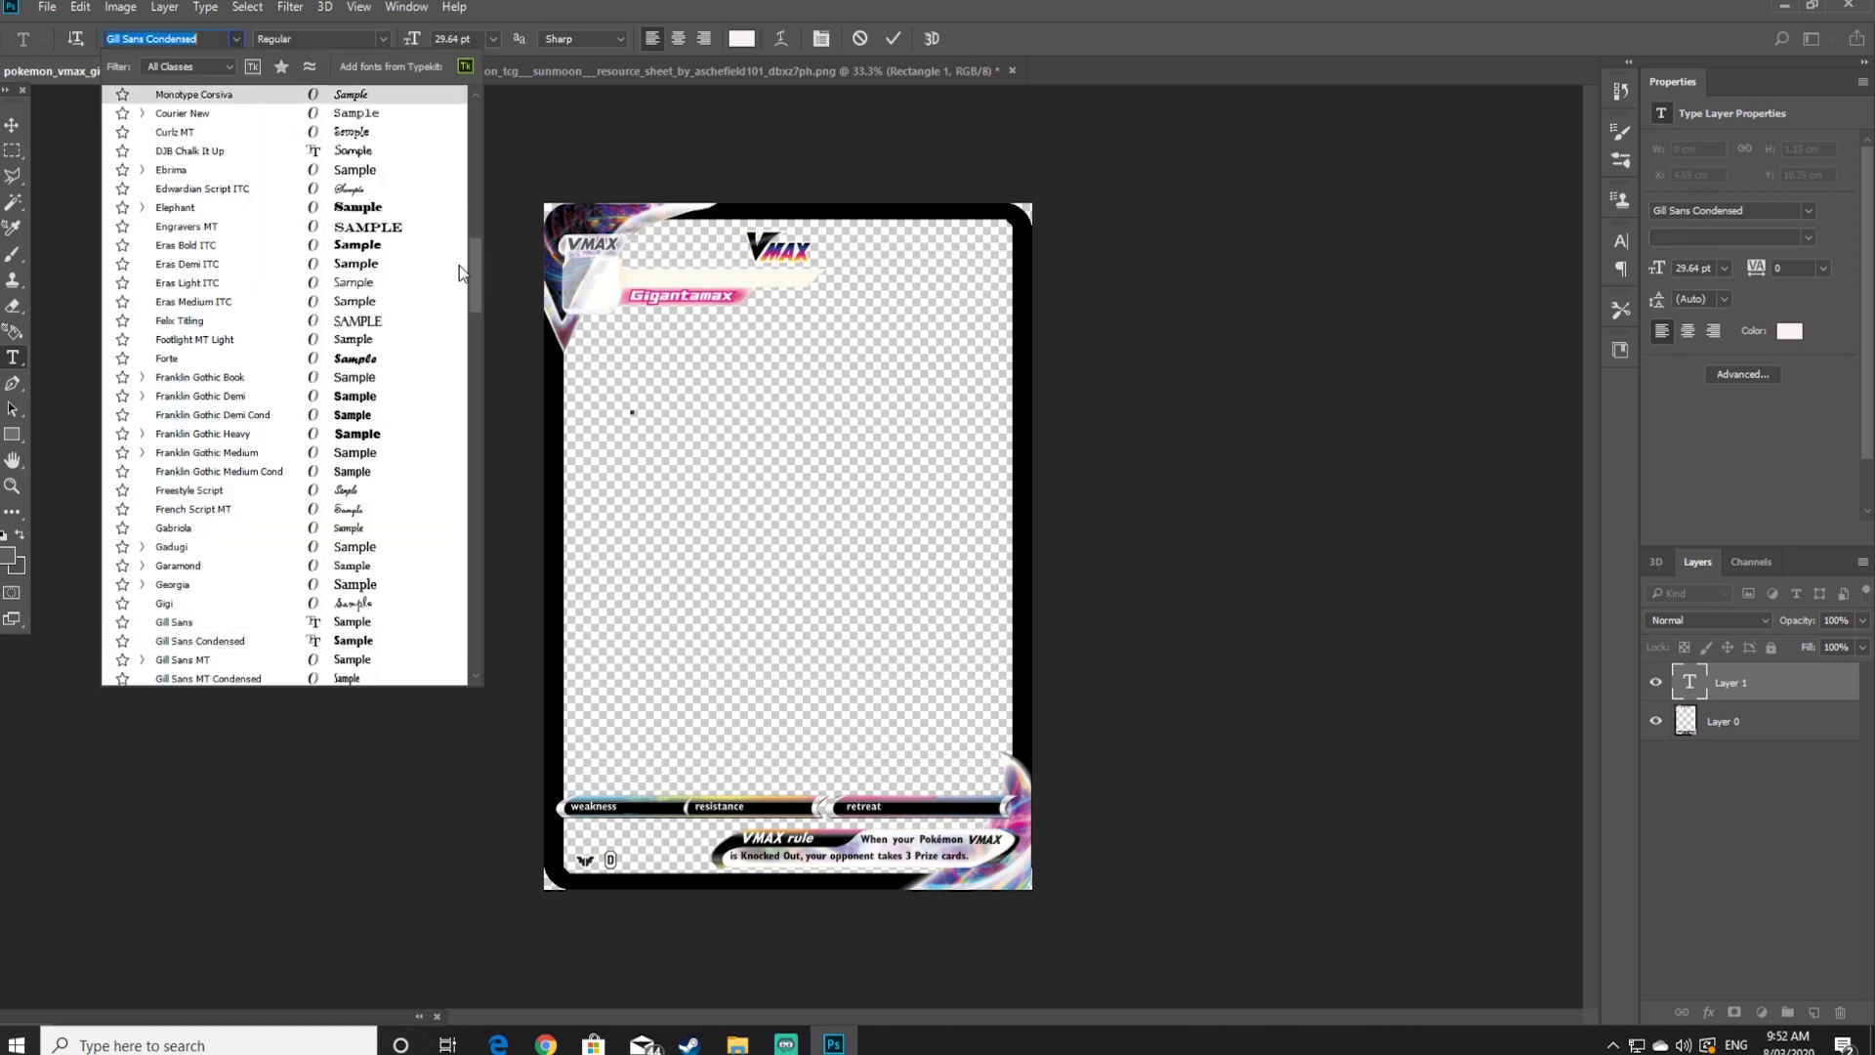
scroll(327, 507, "down", 2)
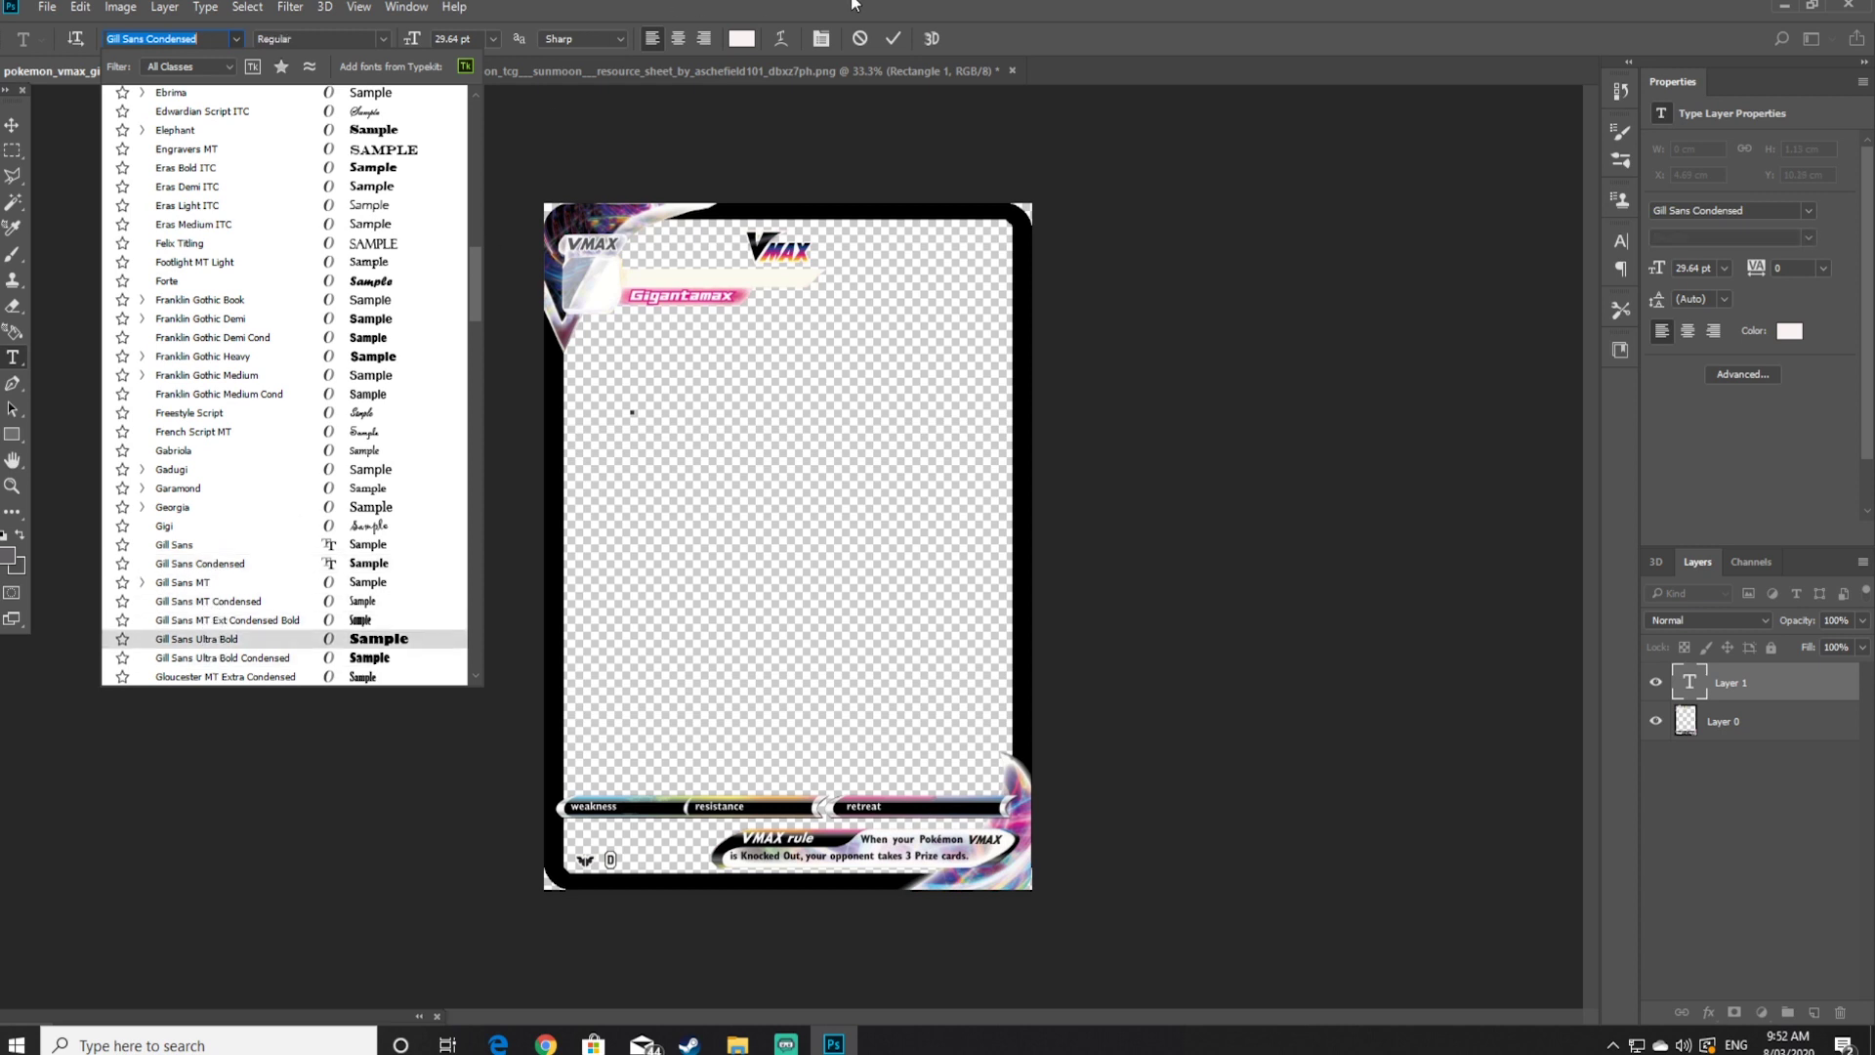
left_click(197, 639)
left_click(13, 202)
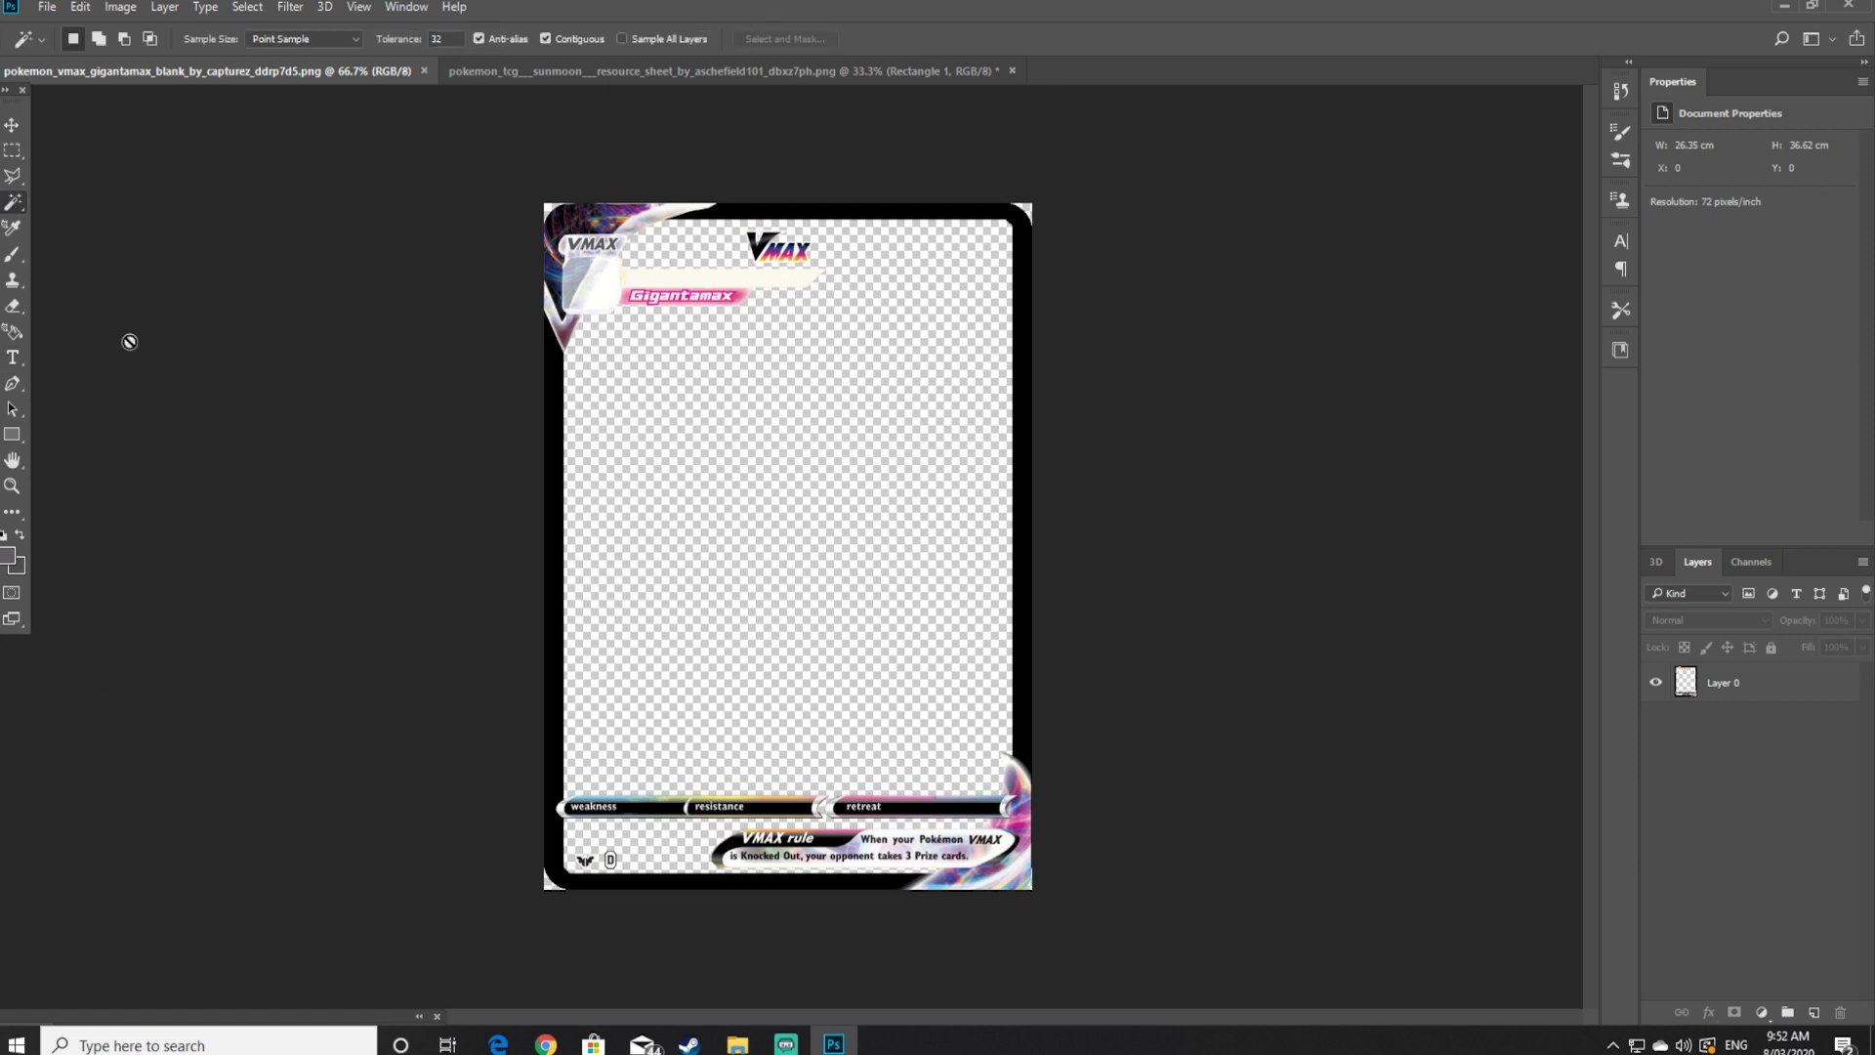
left_click(545, 1043)
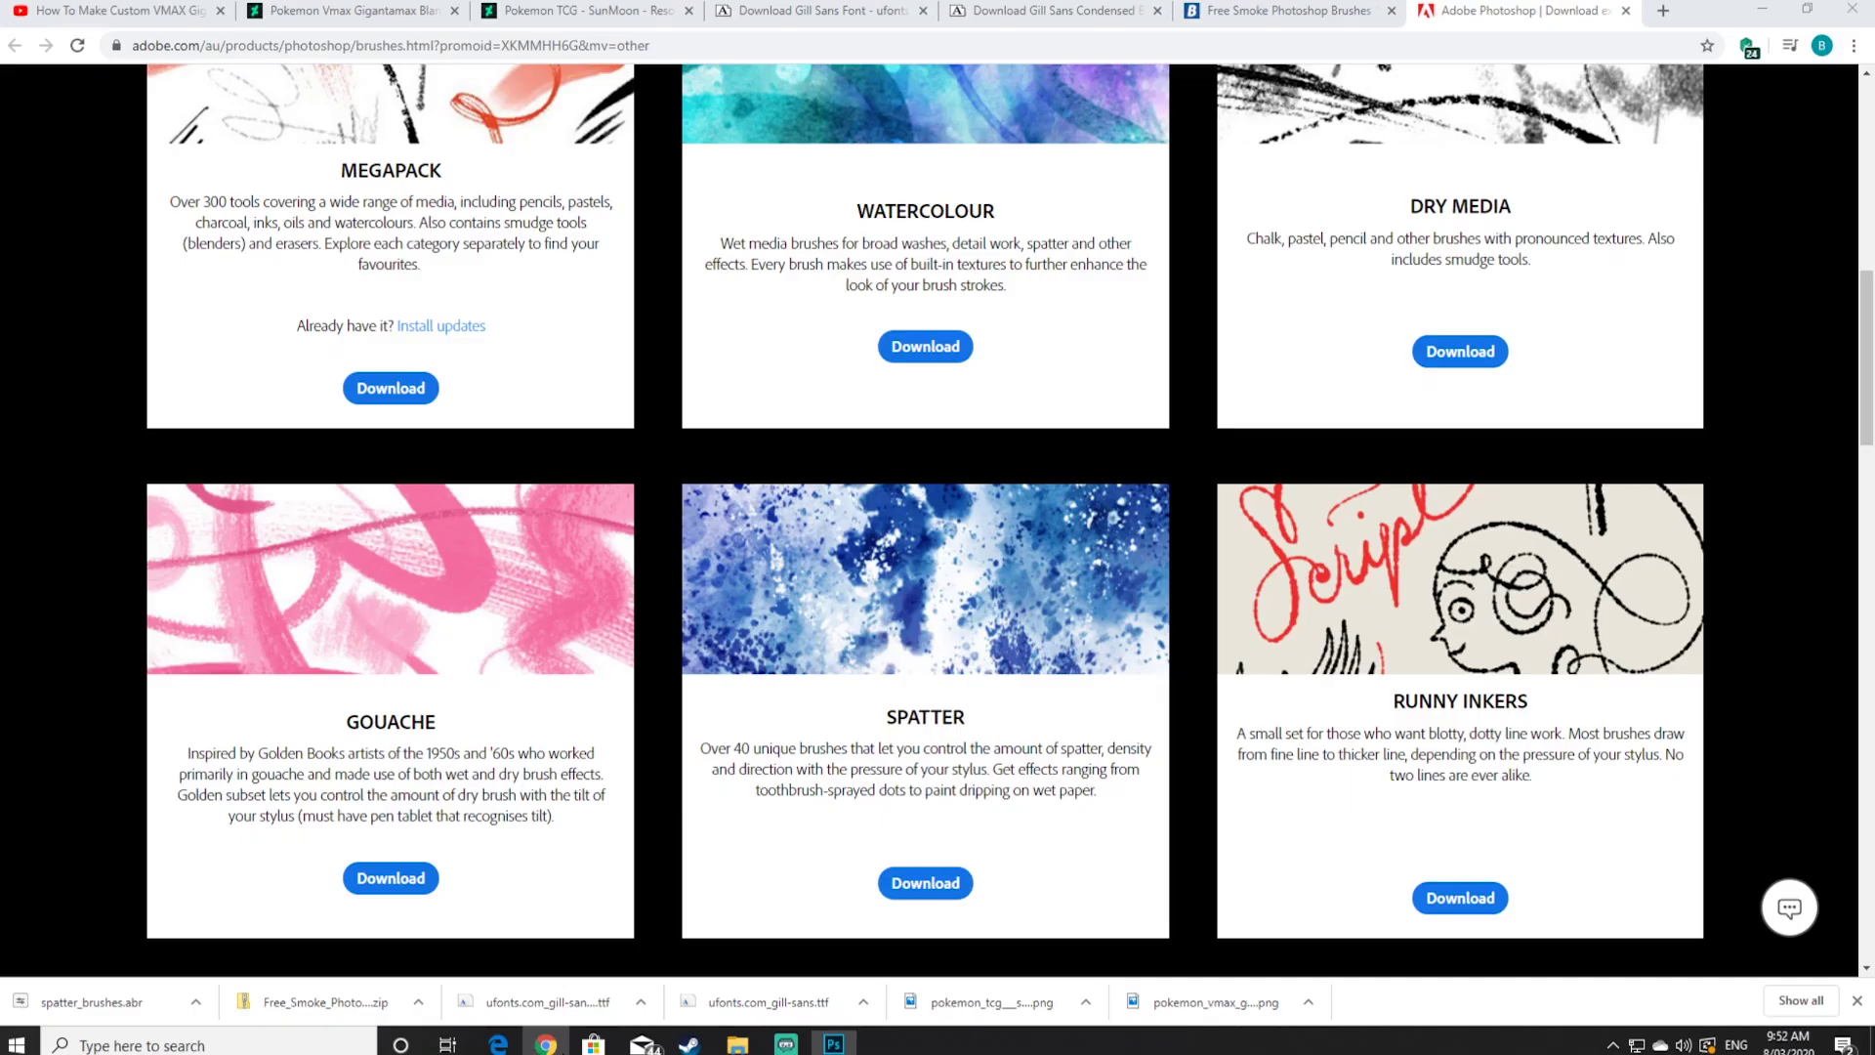
left_click(1313, 47)
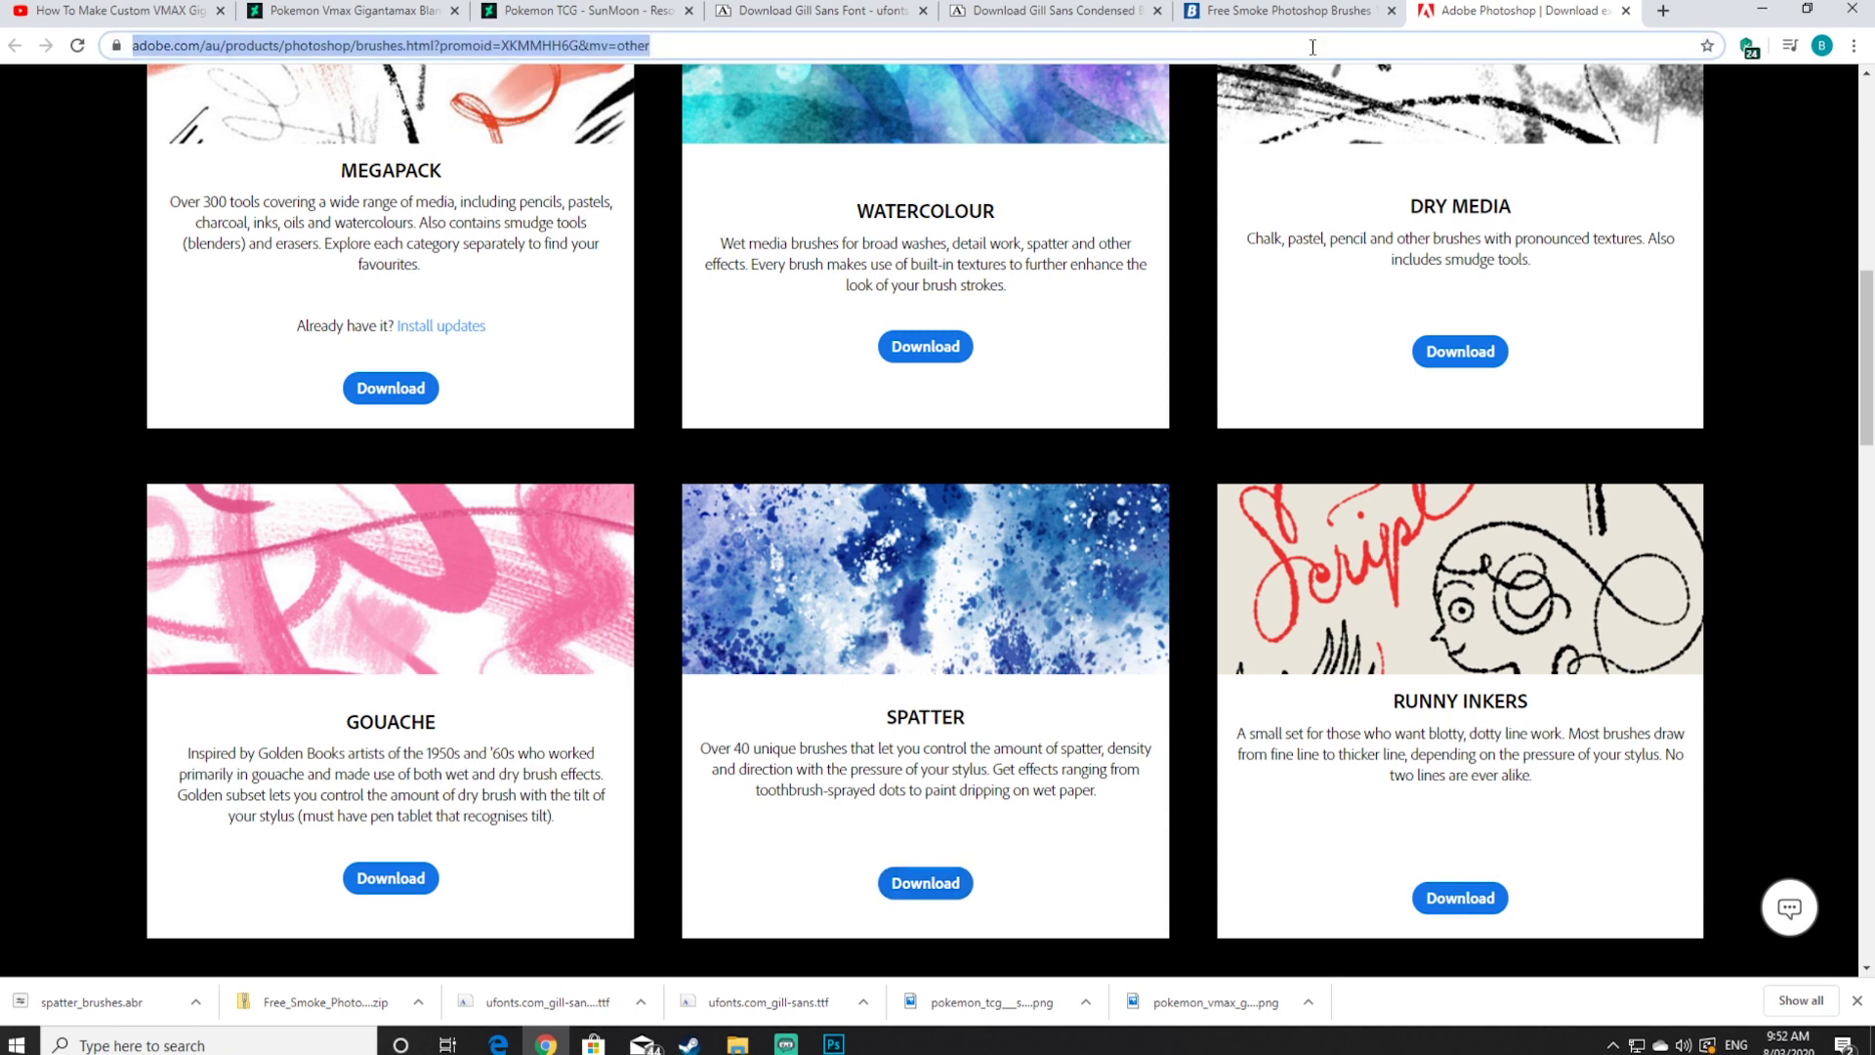
type("www.g")
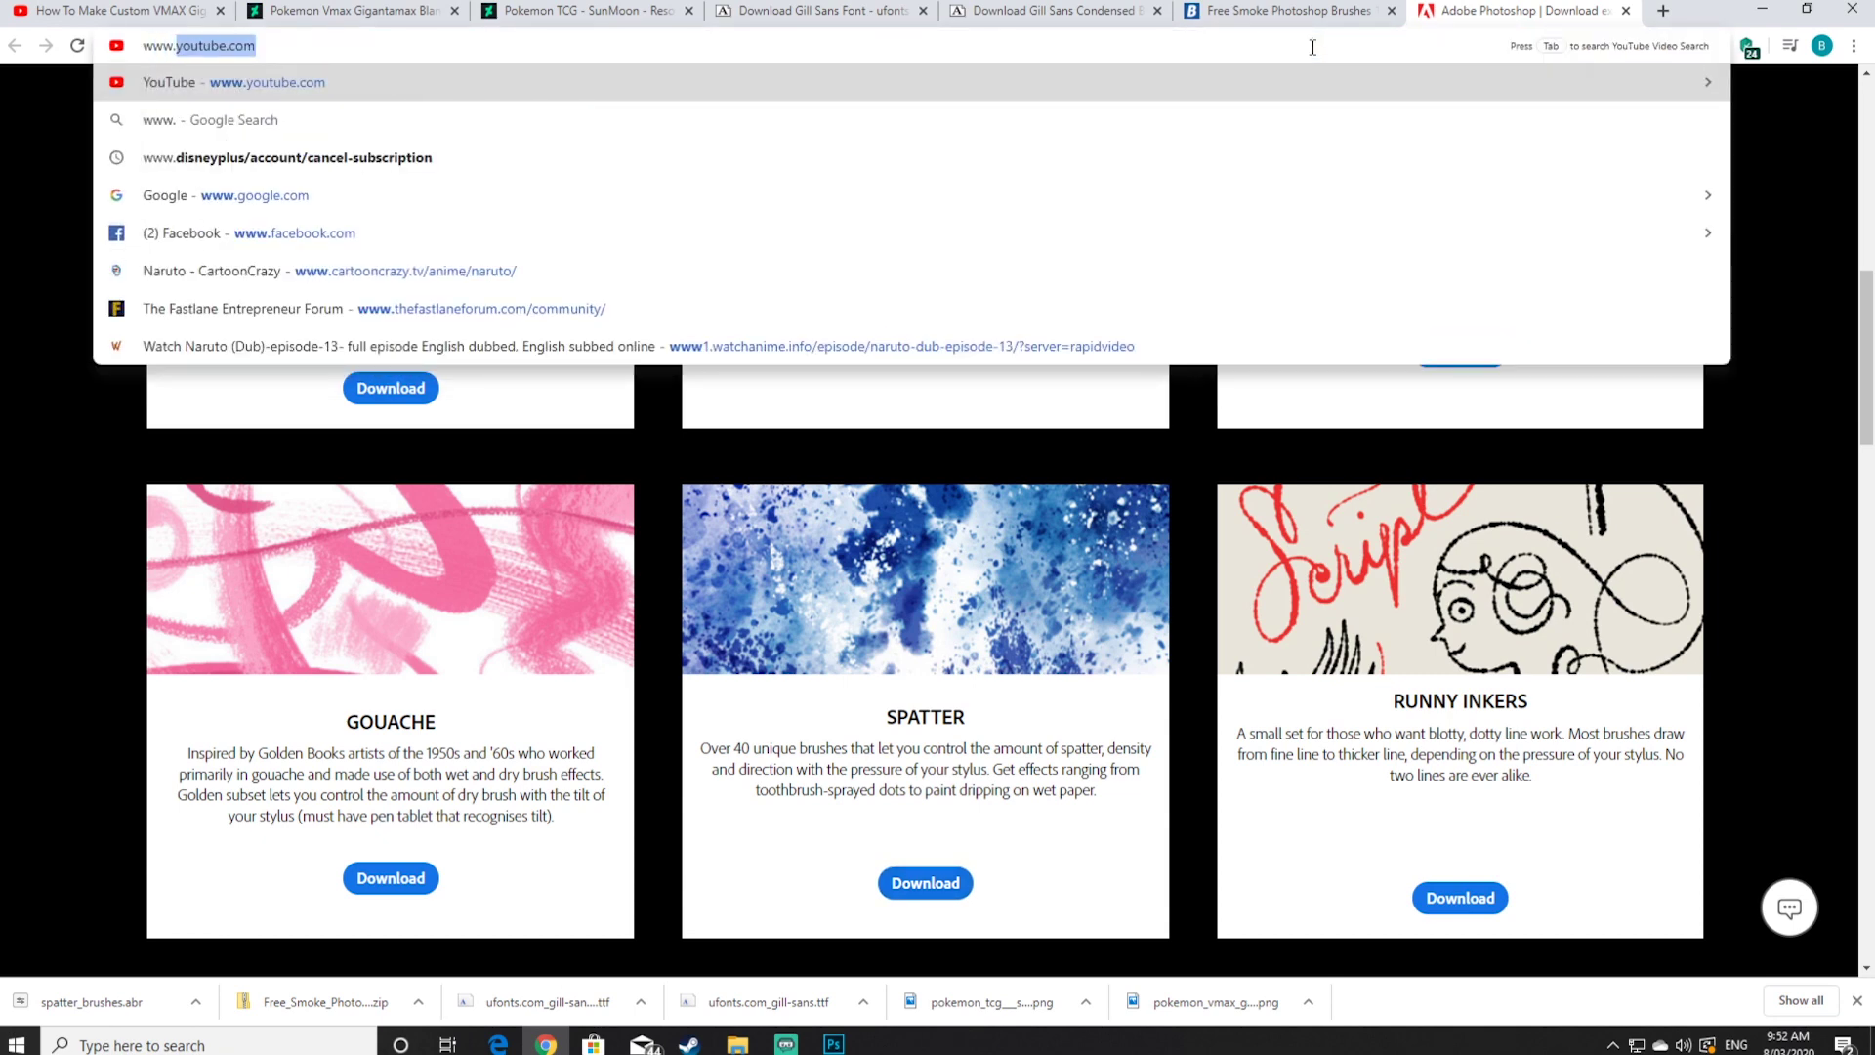
type("oogle")
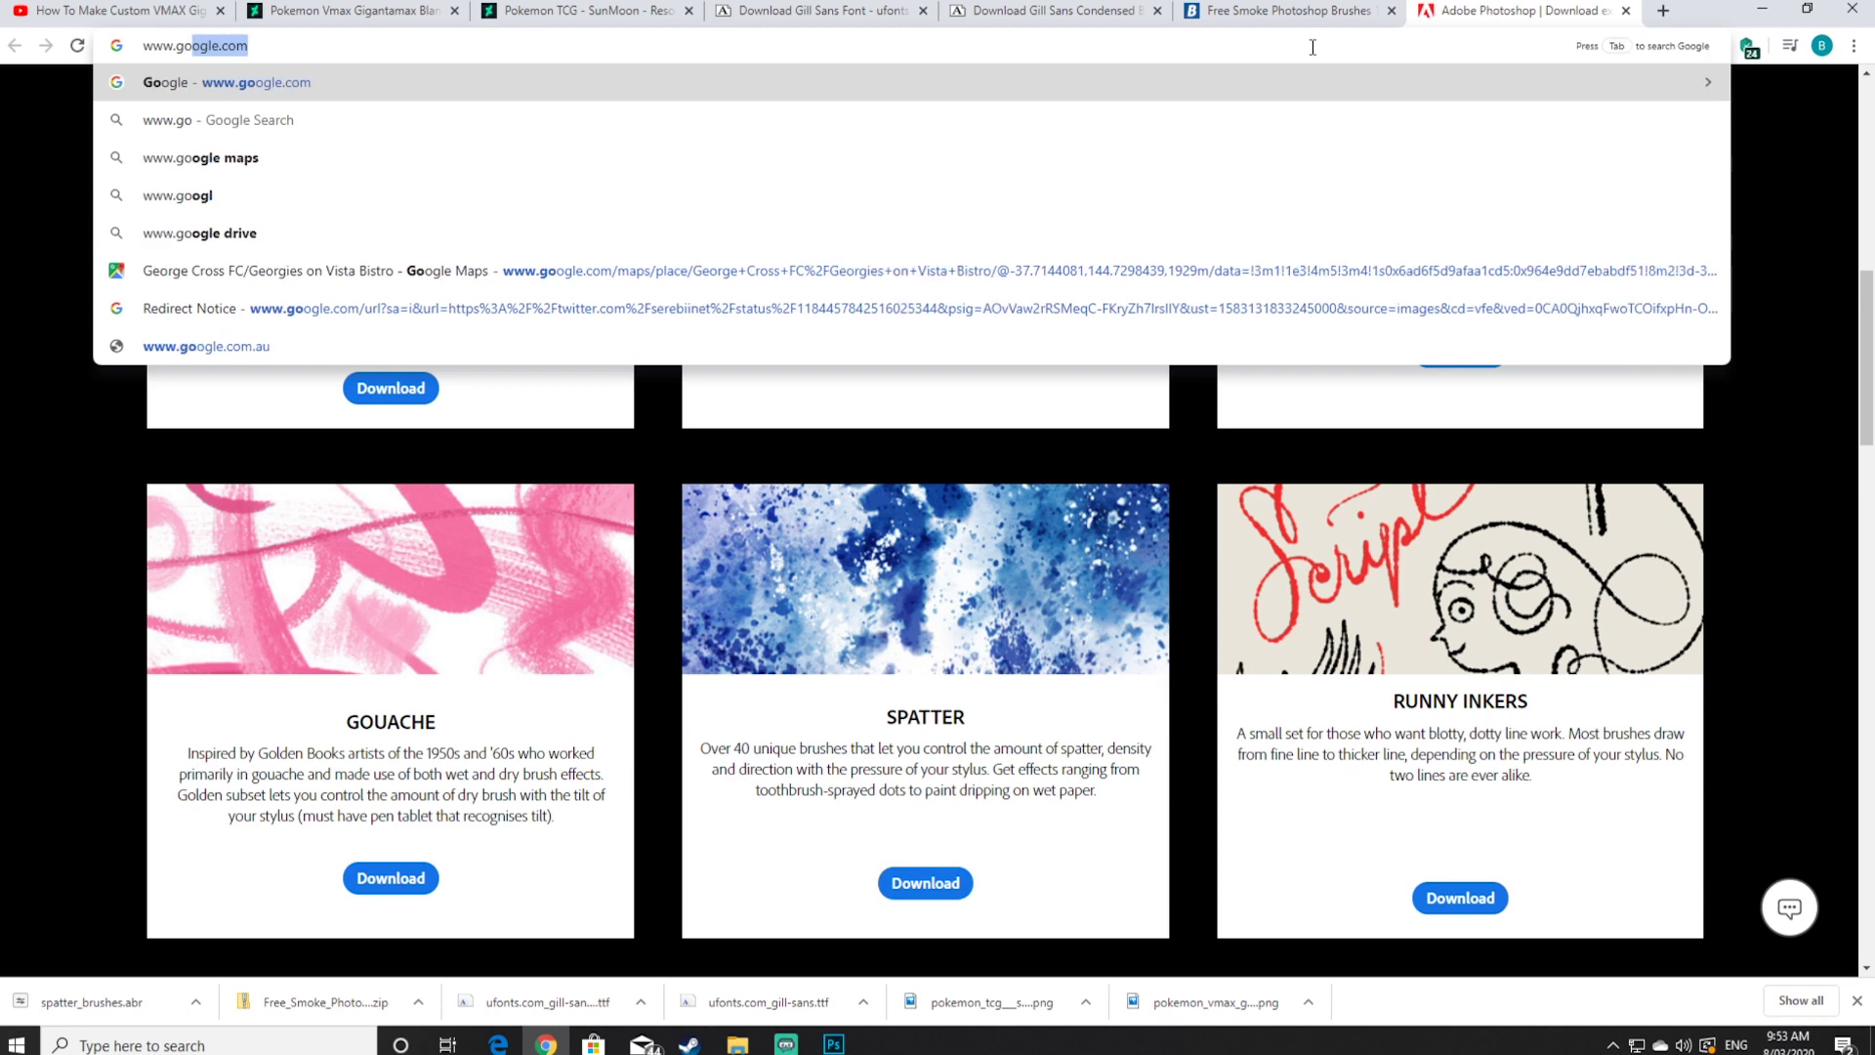
key("Return")
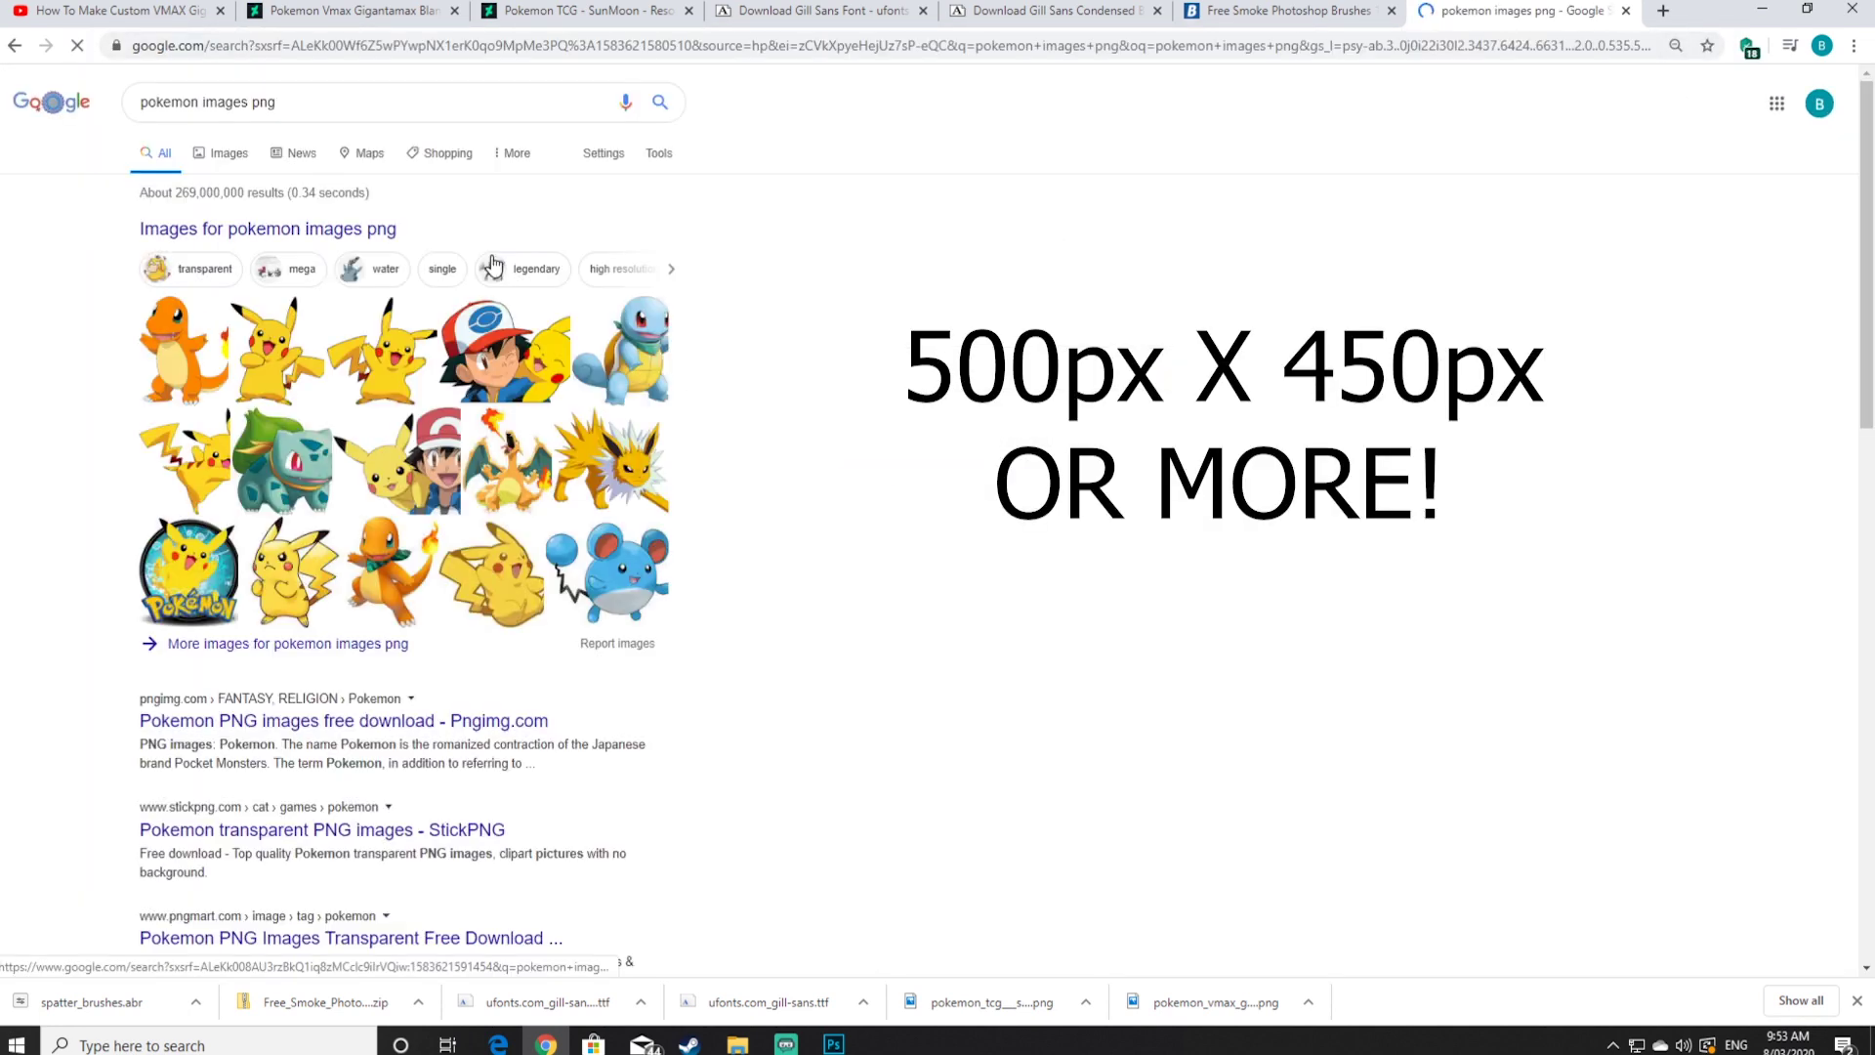
left_click(218, 154)
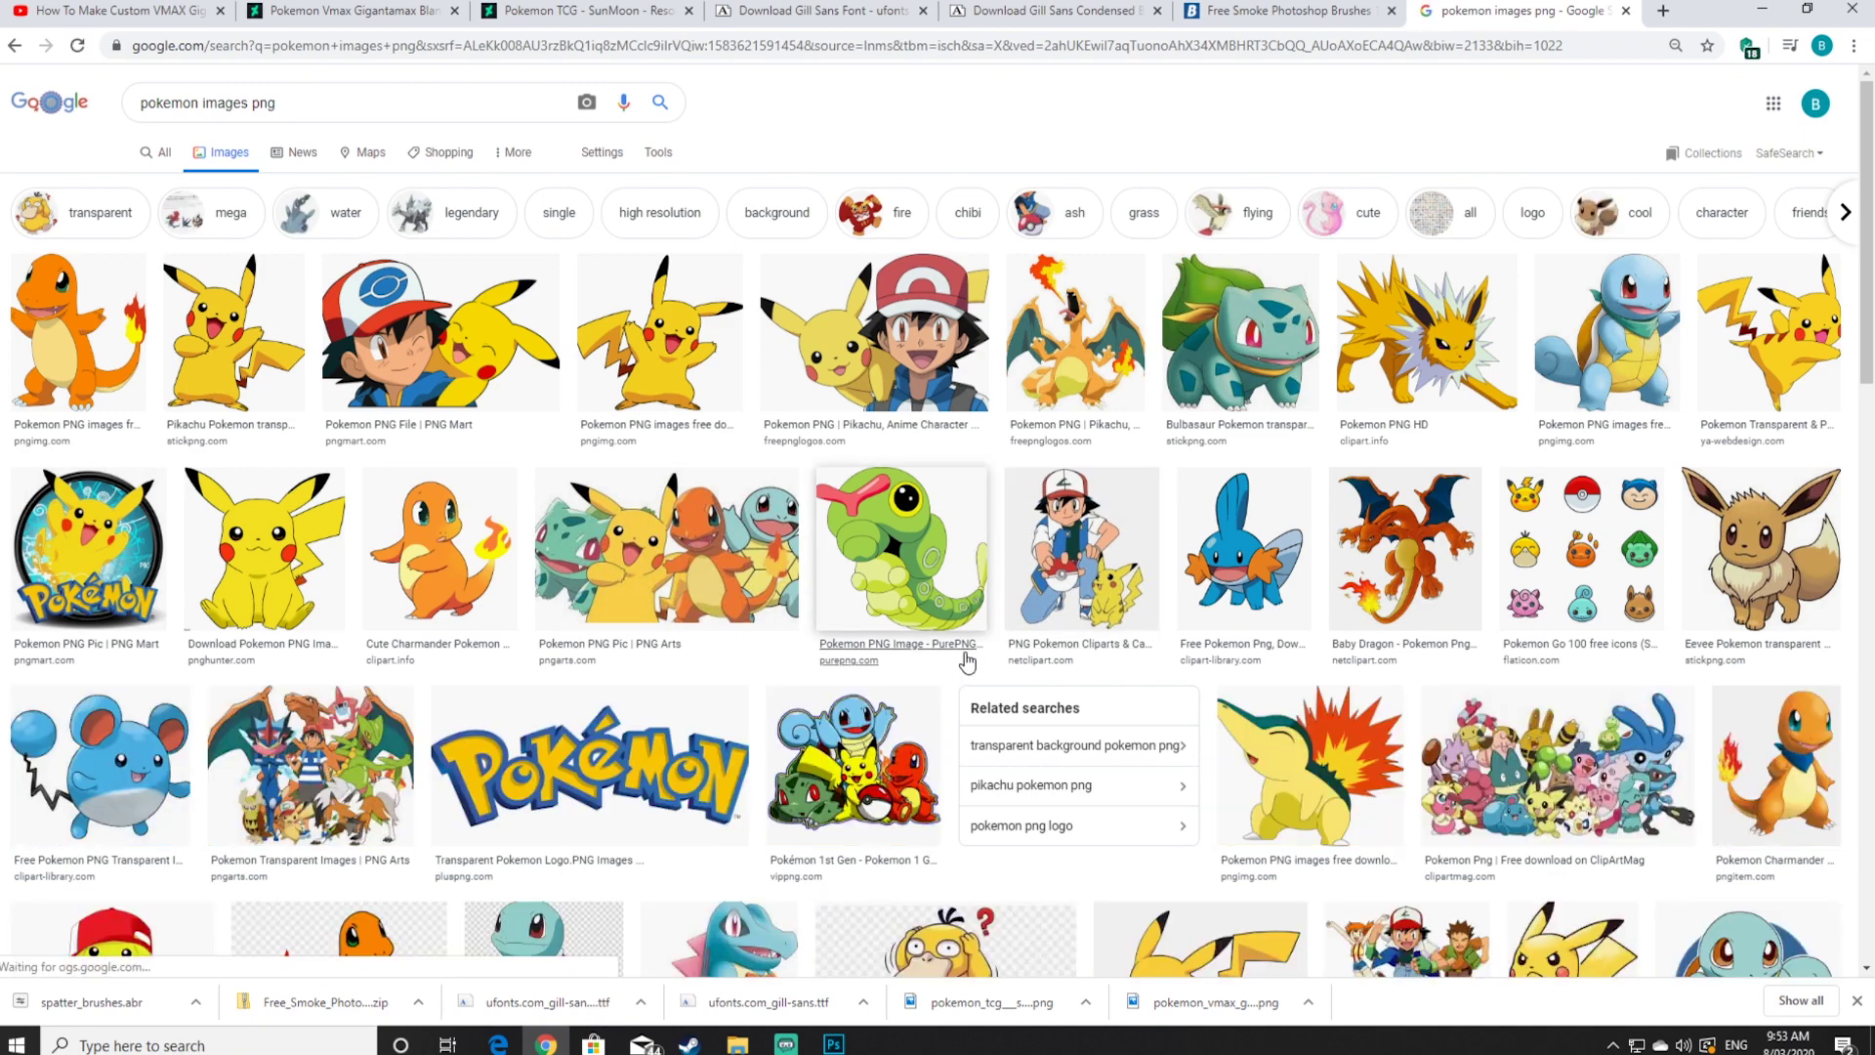
scroll(967, 662, "down", 4)
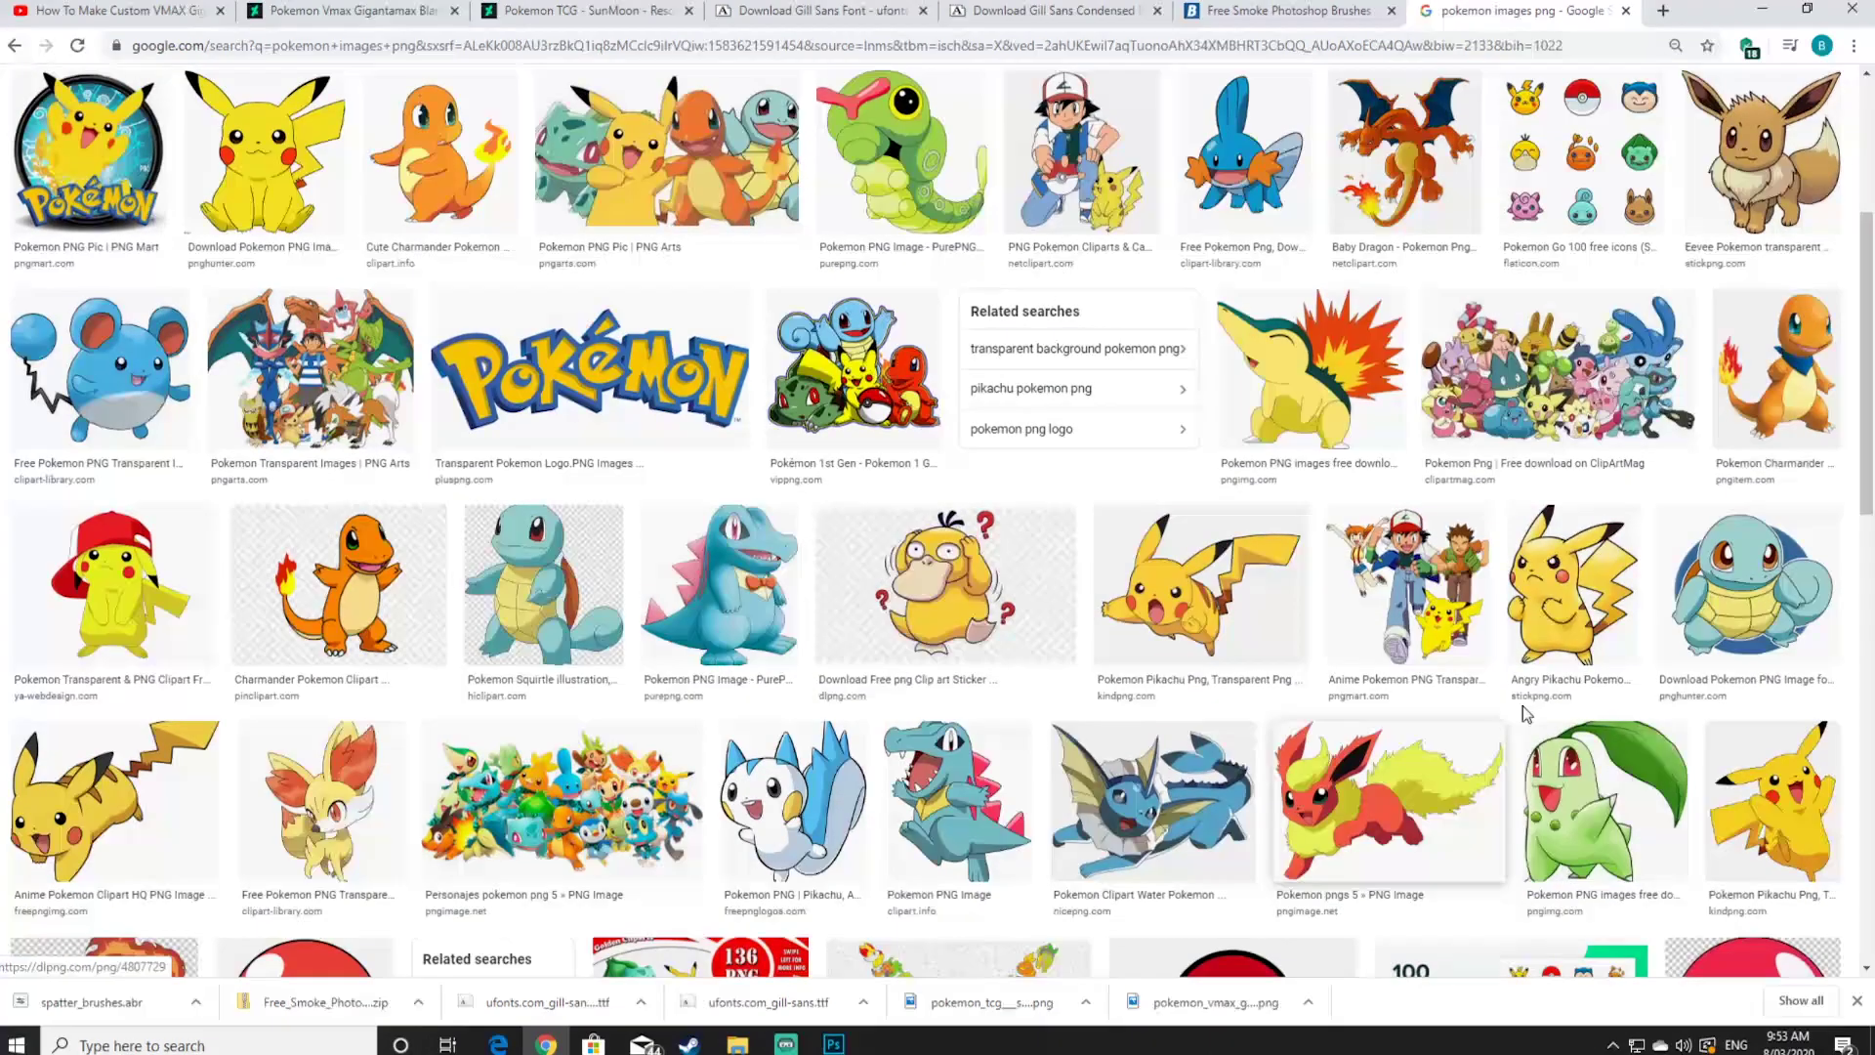
scroll(1602, 742, "down", 3)
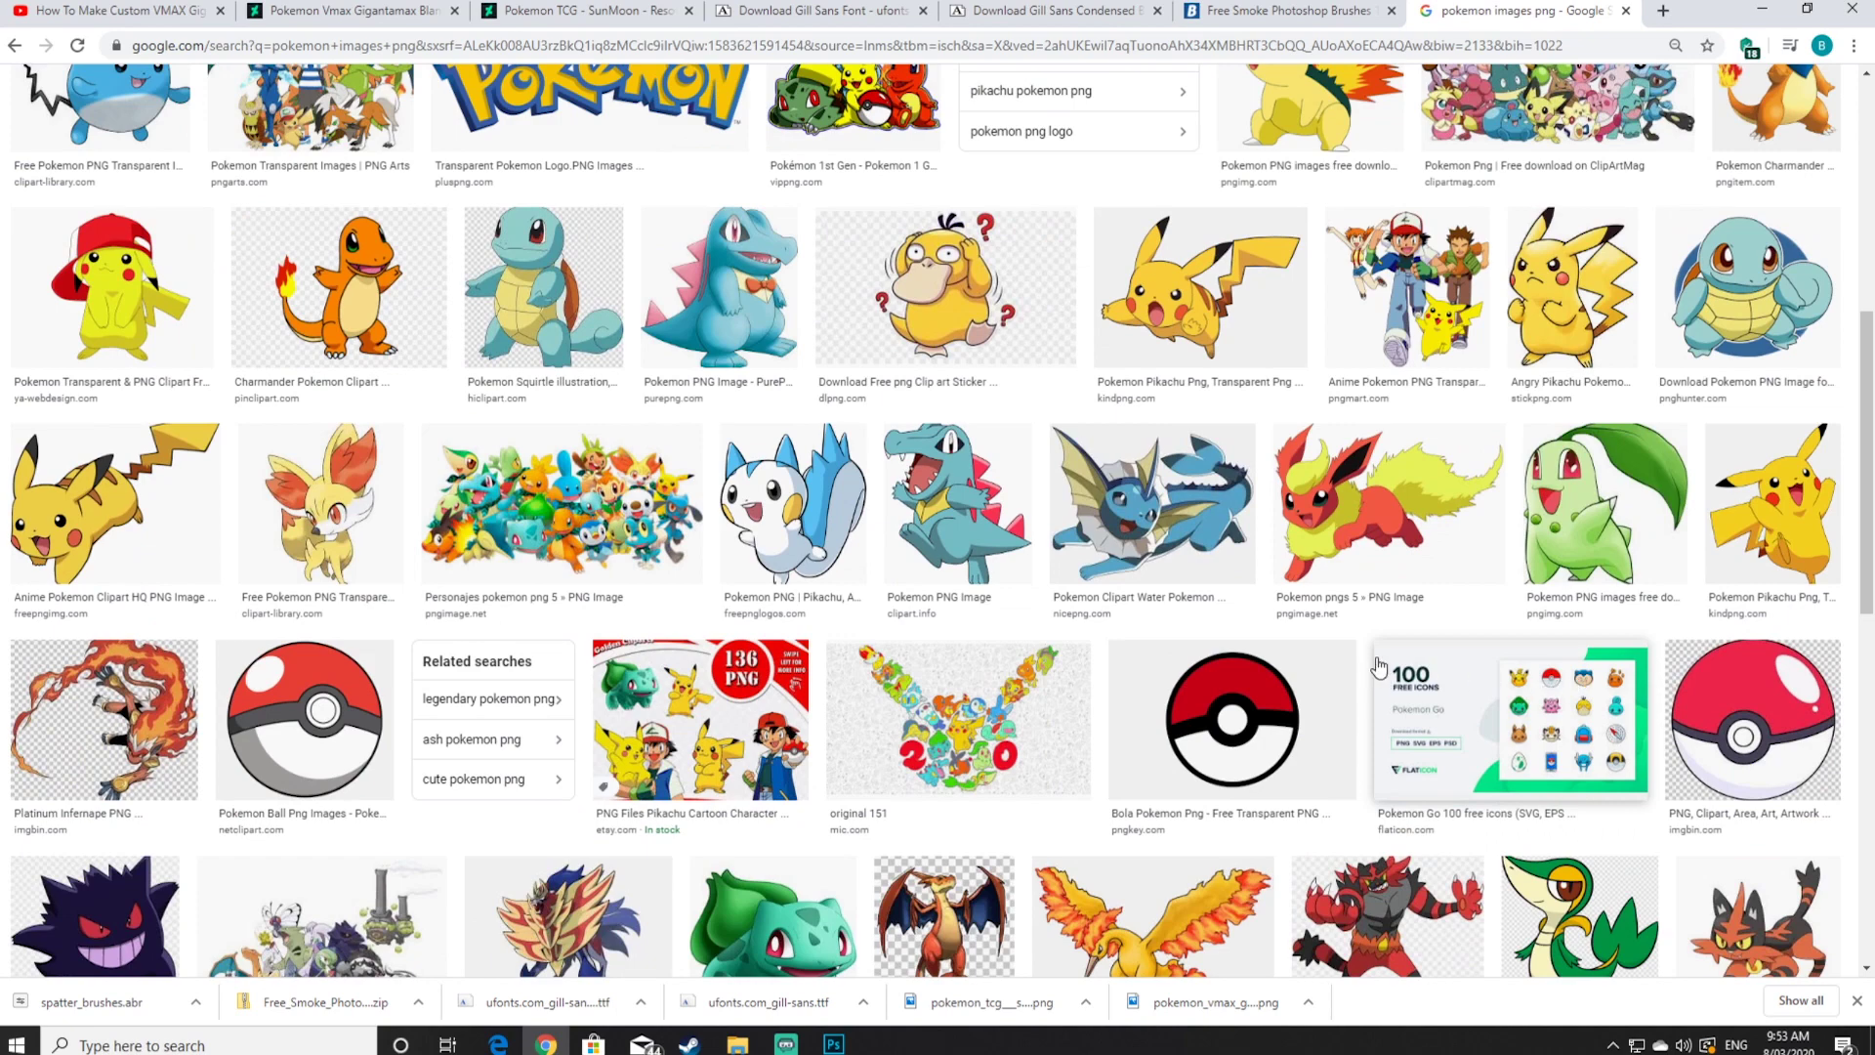
Look further through the Pokémon PNG image results for a suitable character picture
scroll(1378, 665, "down", 3)
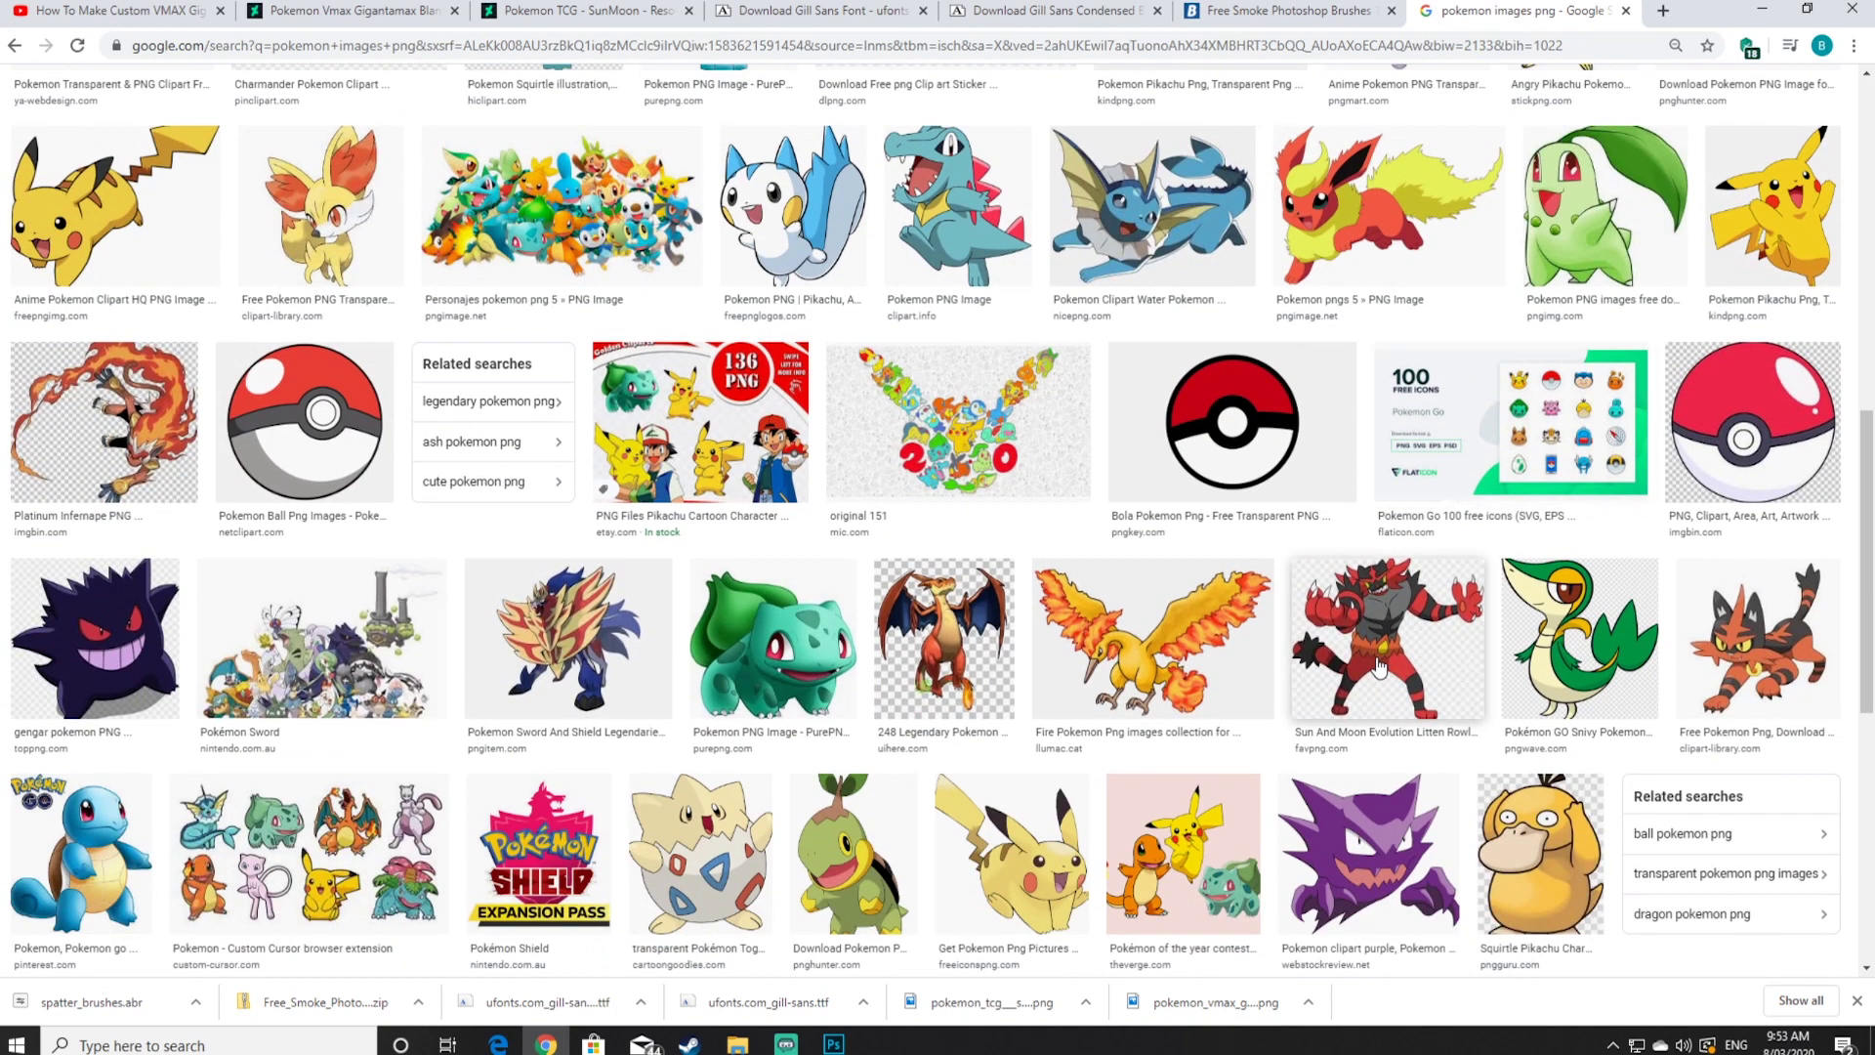
scroll(1377, 665, "down", 4)
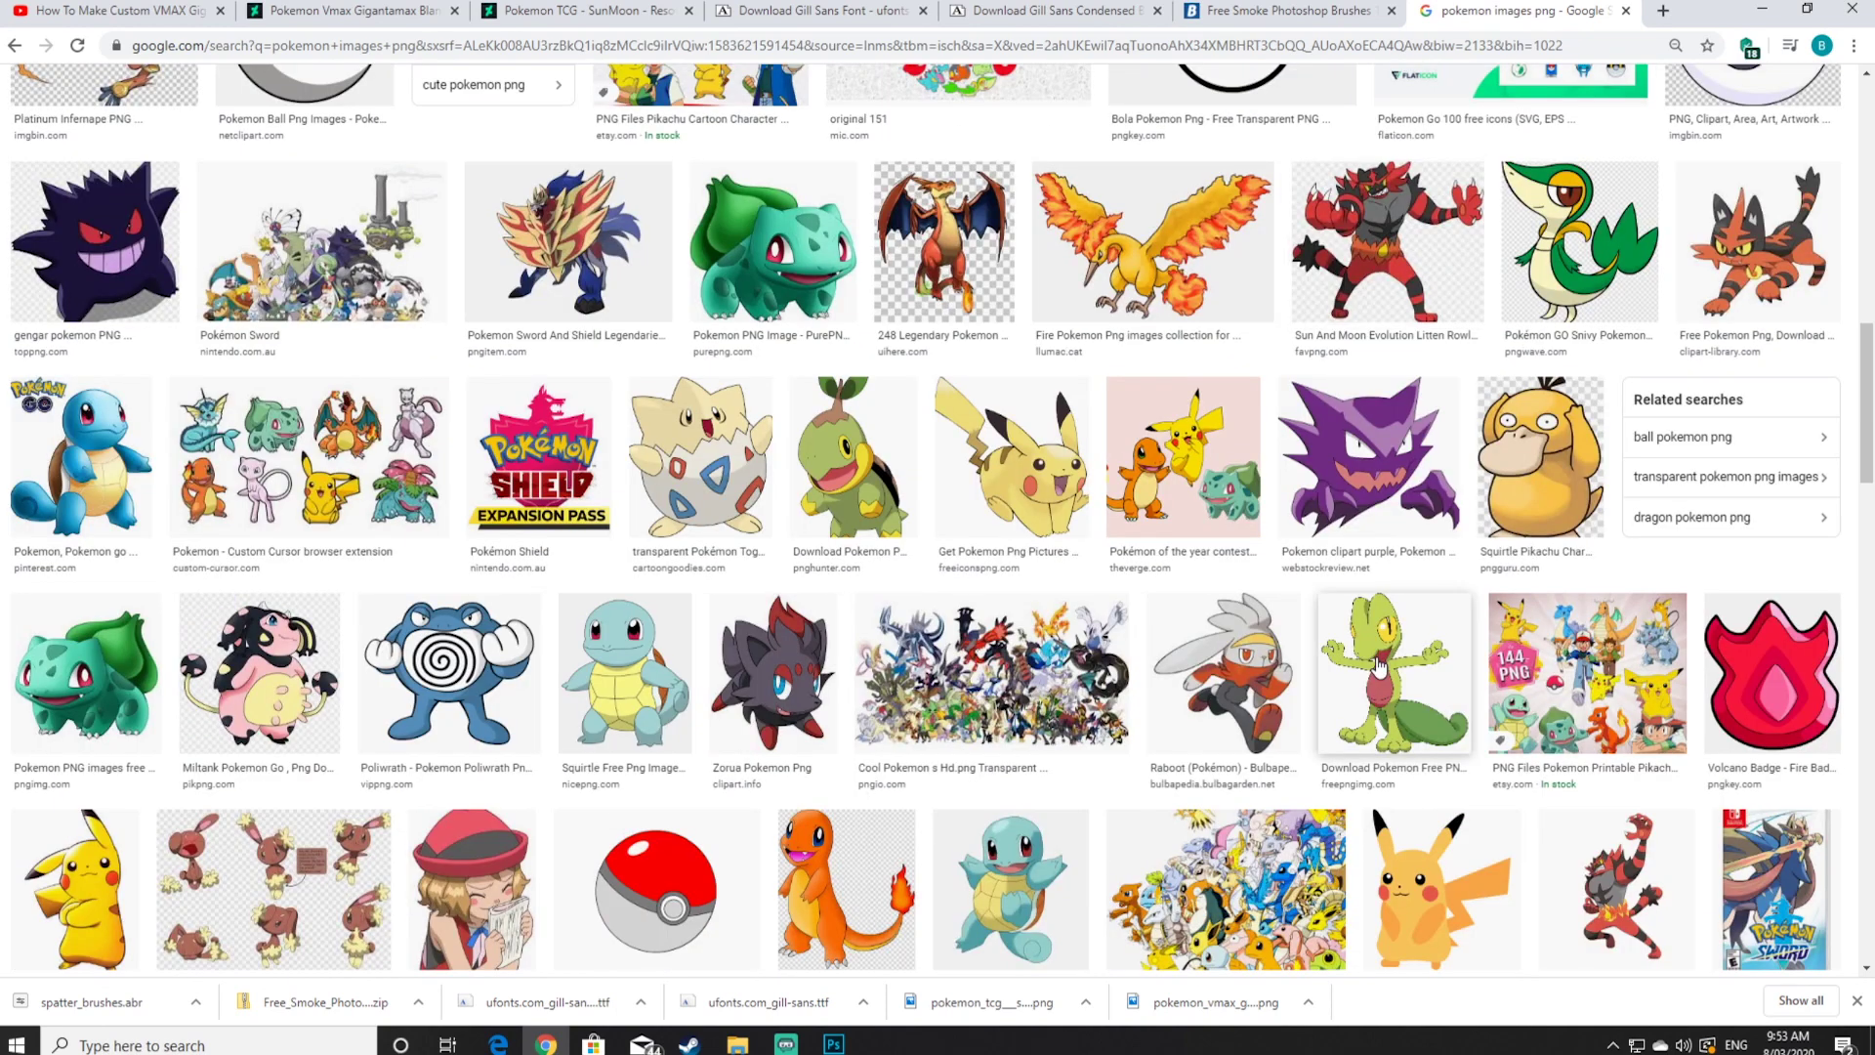
scroll(1378, 665, "up", 15)
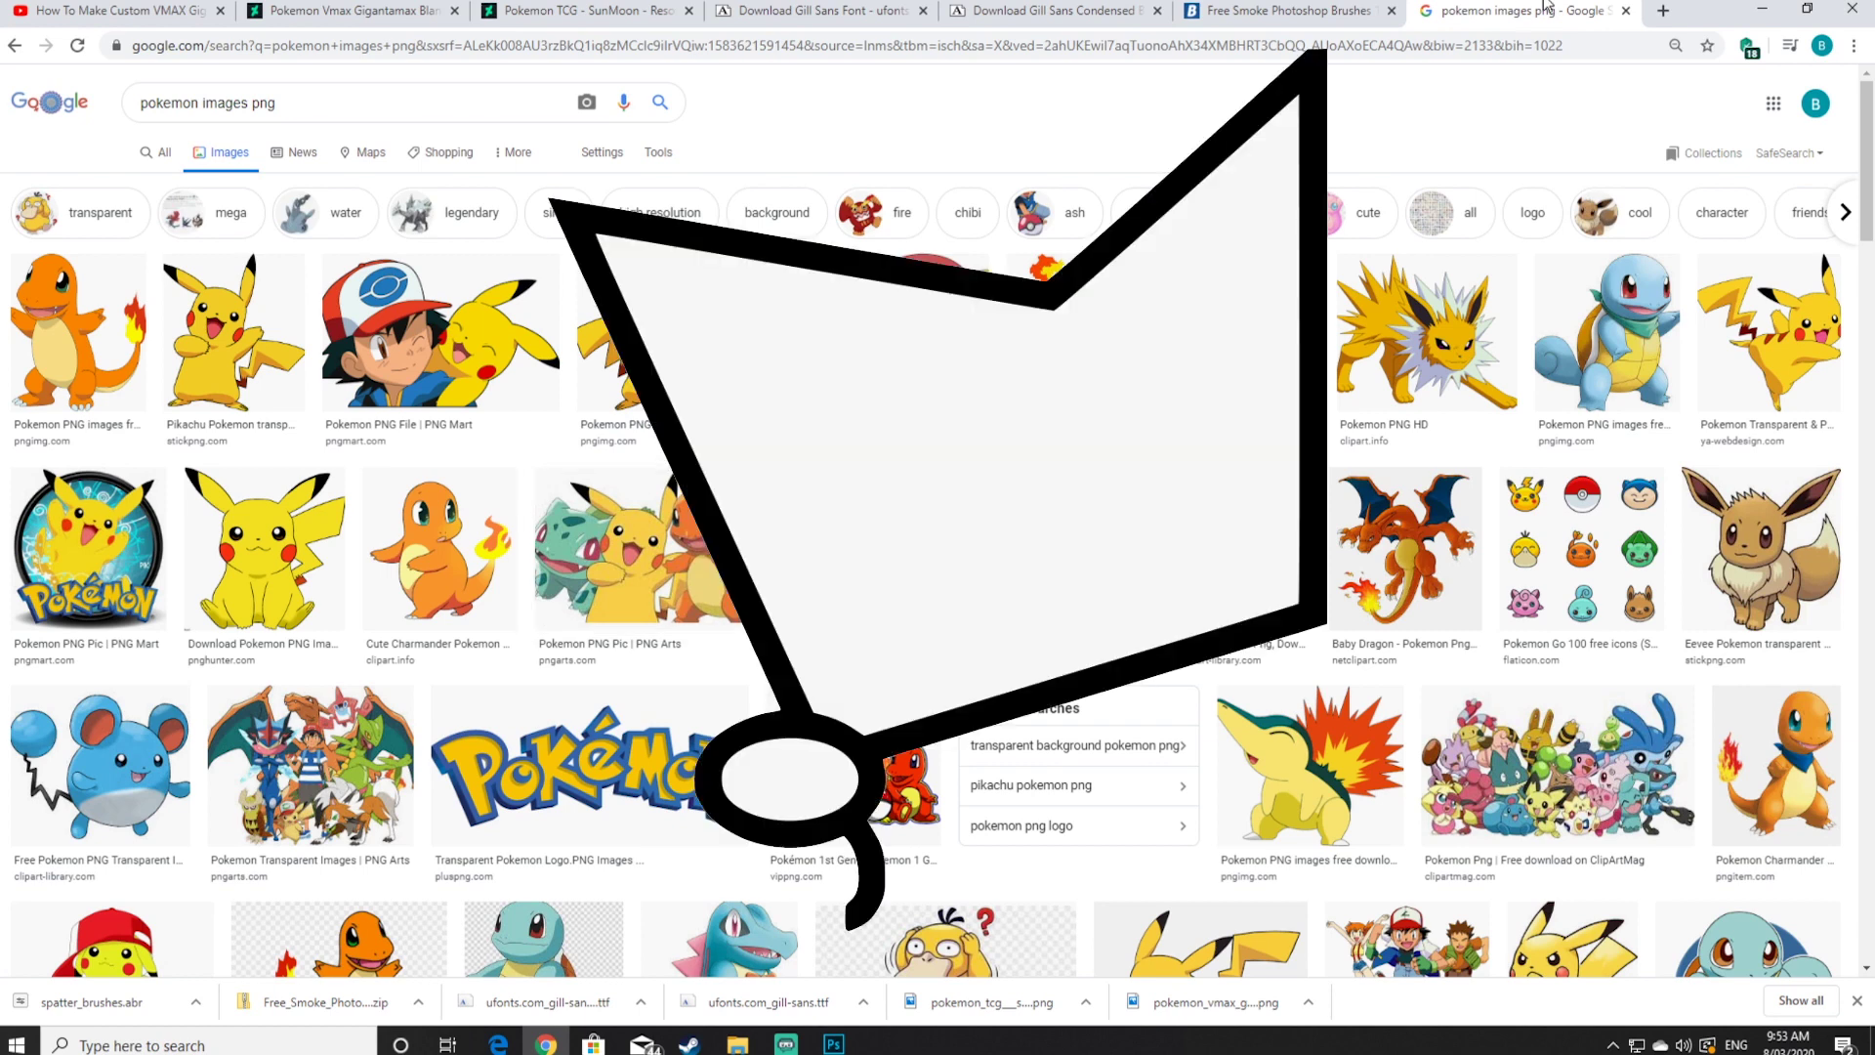
Open the Charizard Image PNG from the Custom Vmax Gigantamax Cards folder in Adobe Photoshop CC 2018
left_click(1763, 10)
left_click(738, 1043)
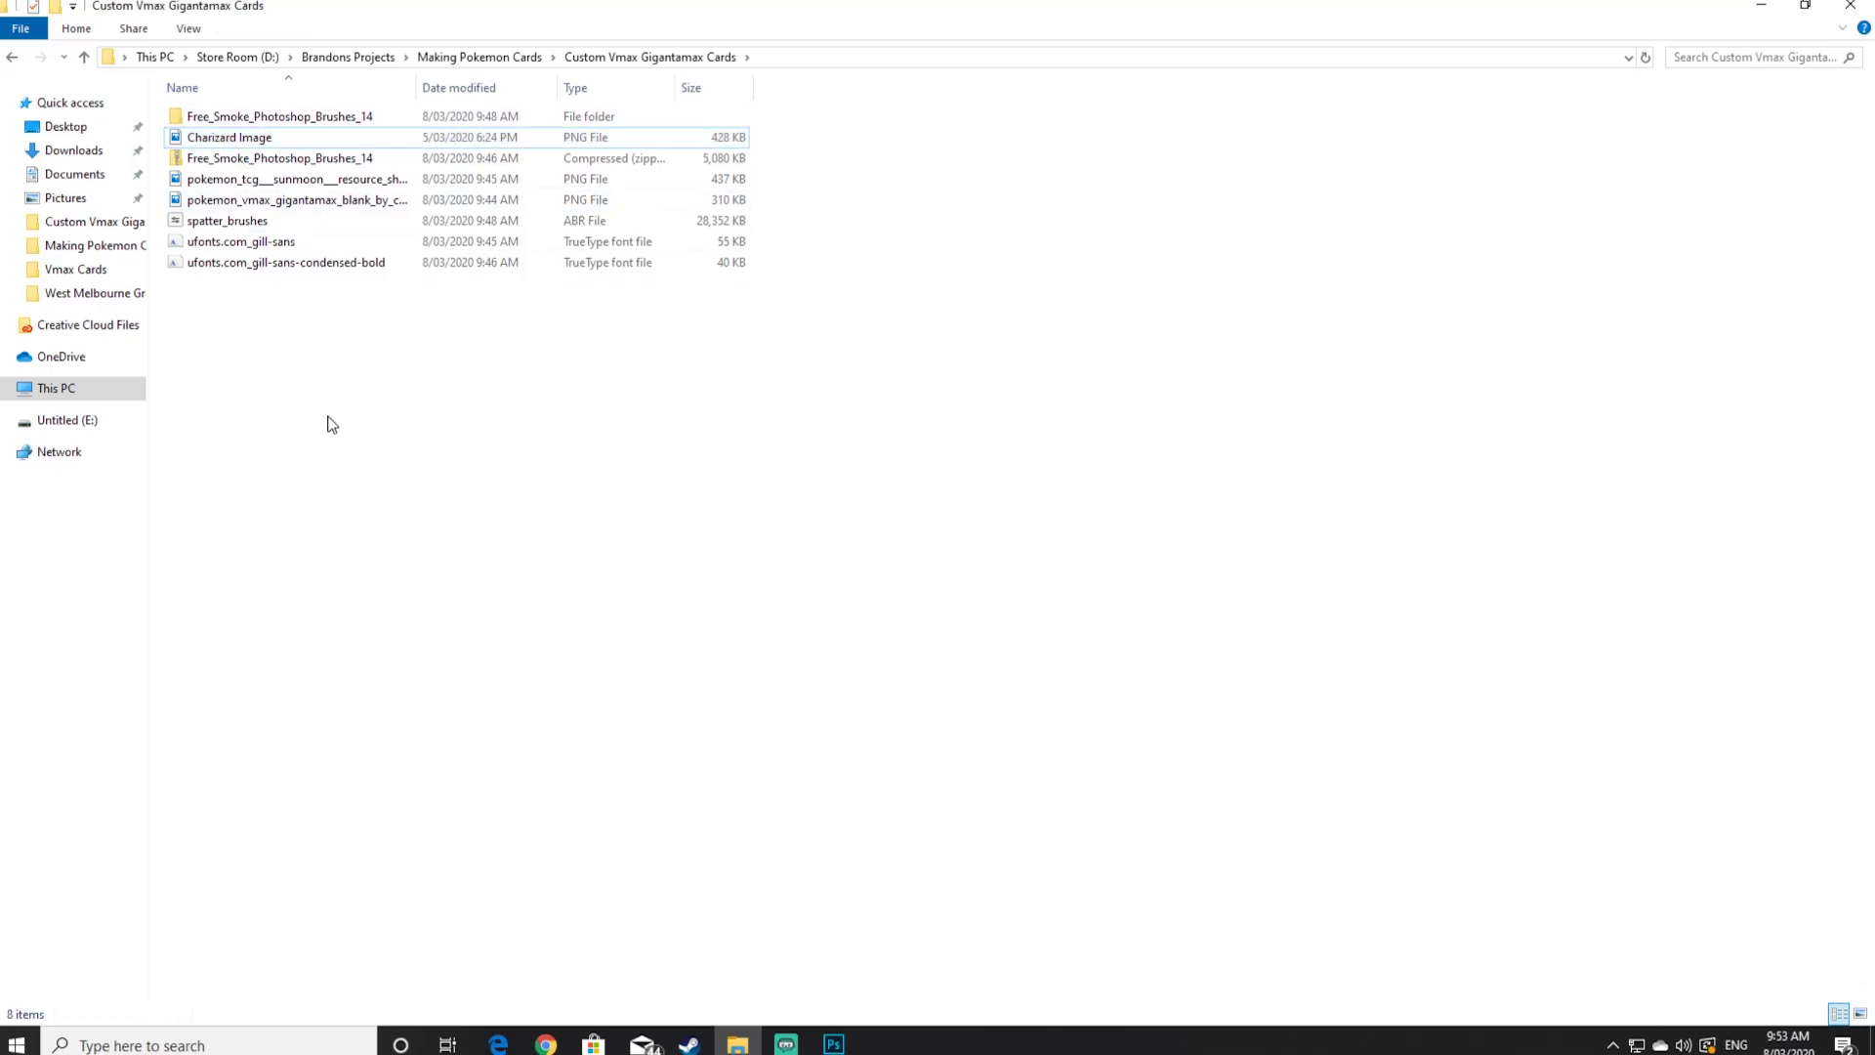
left_click(219, 140)
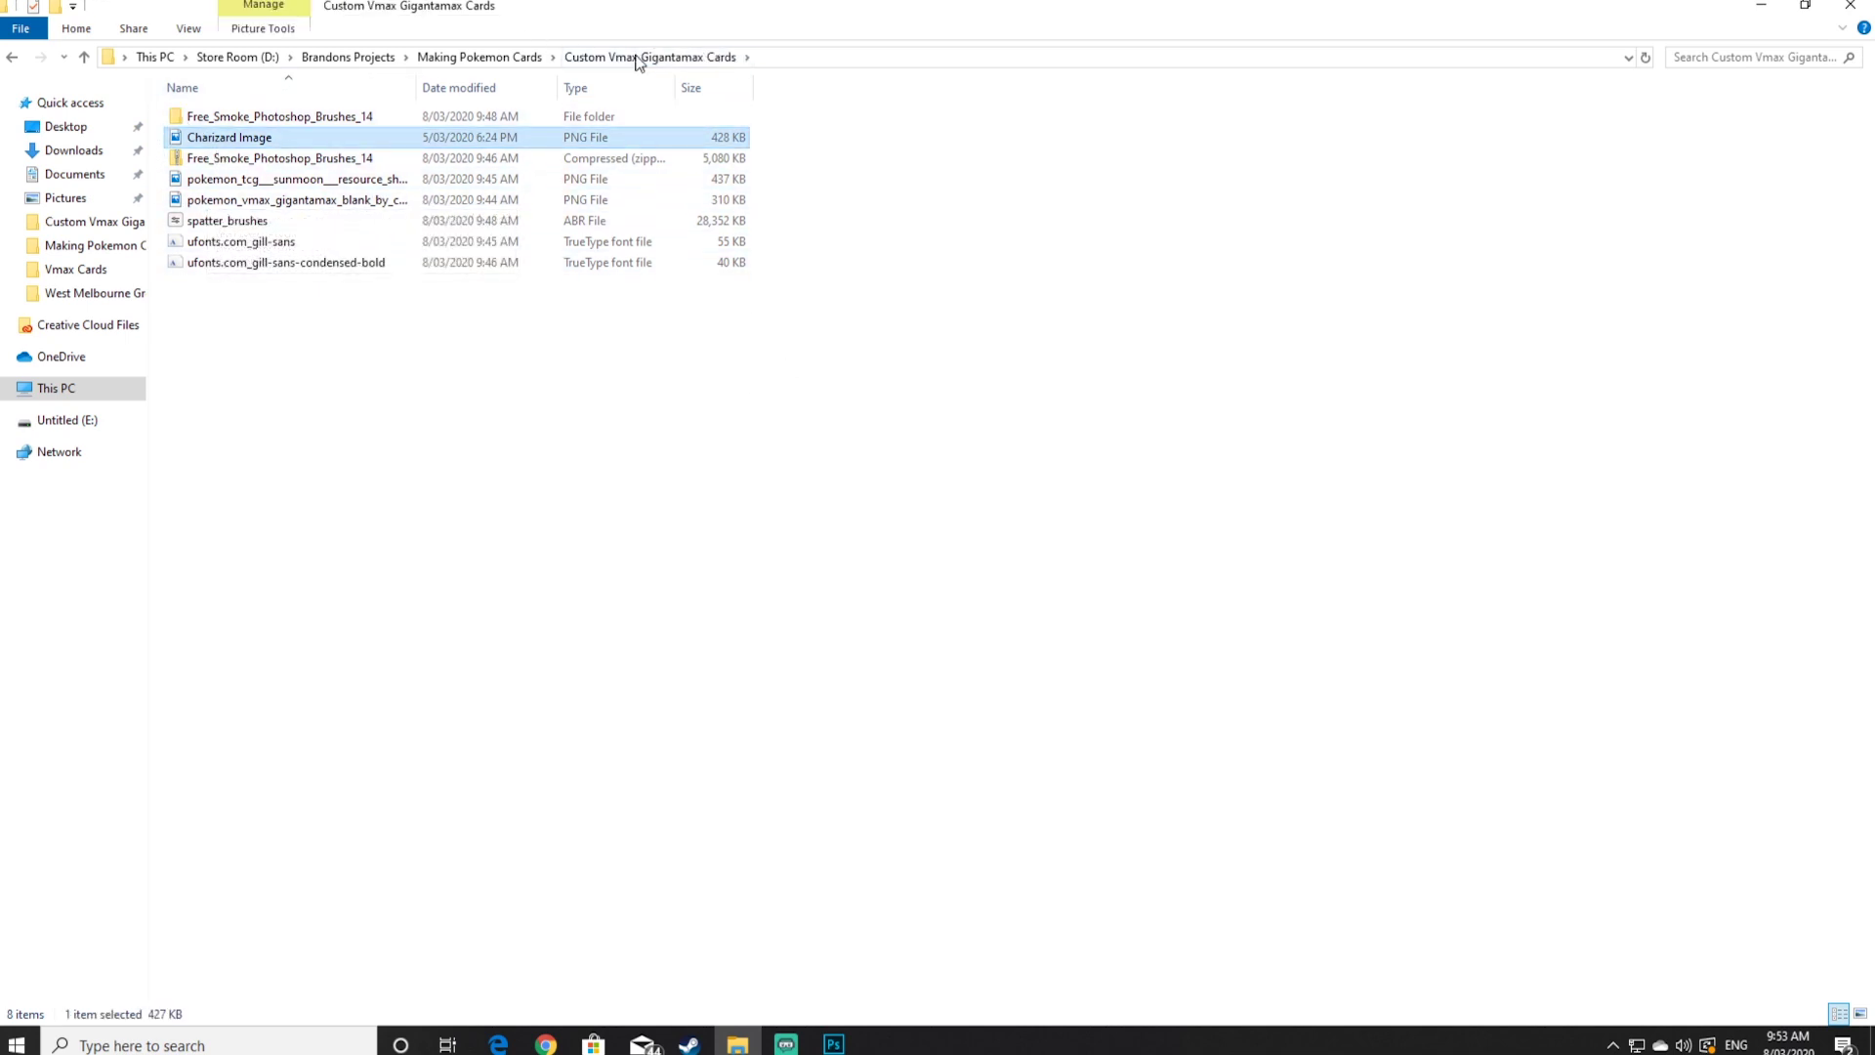
right_click(313, 149)
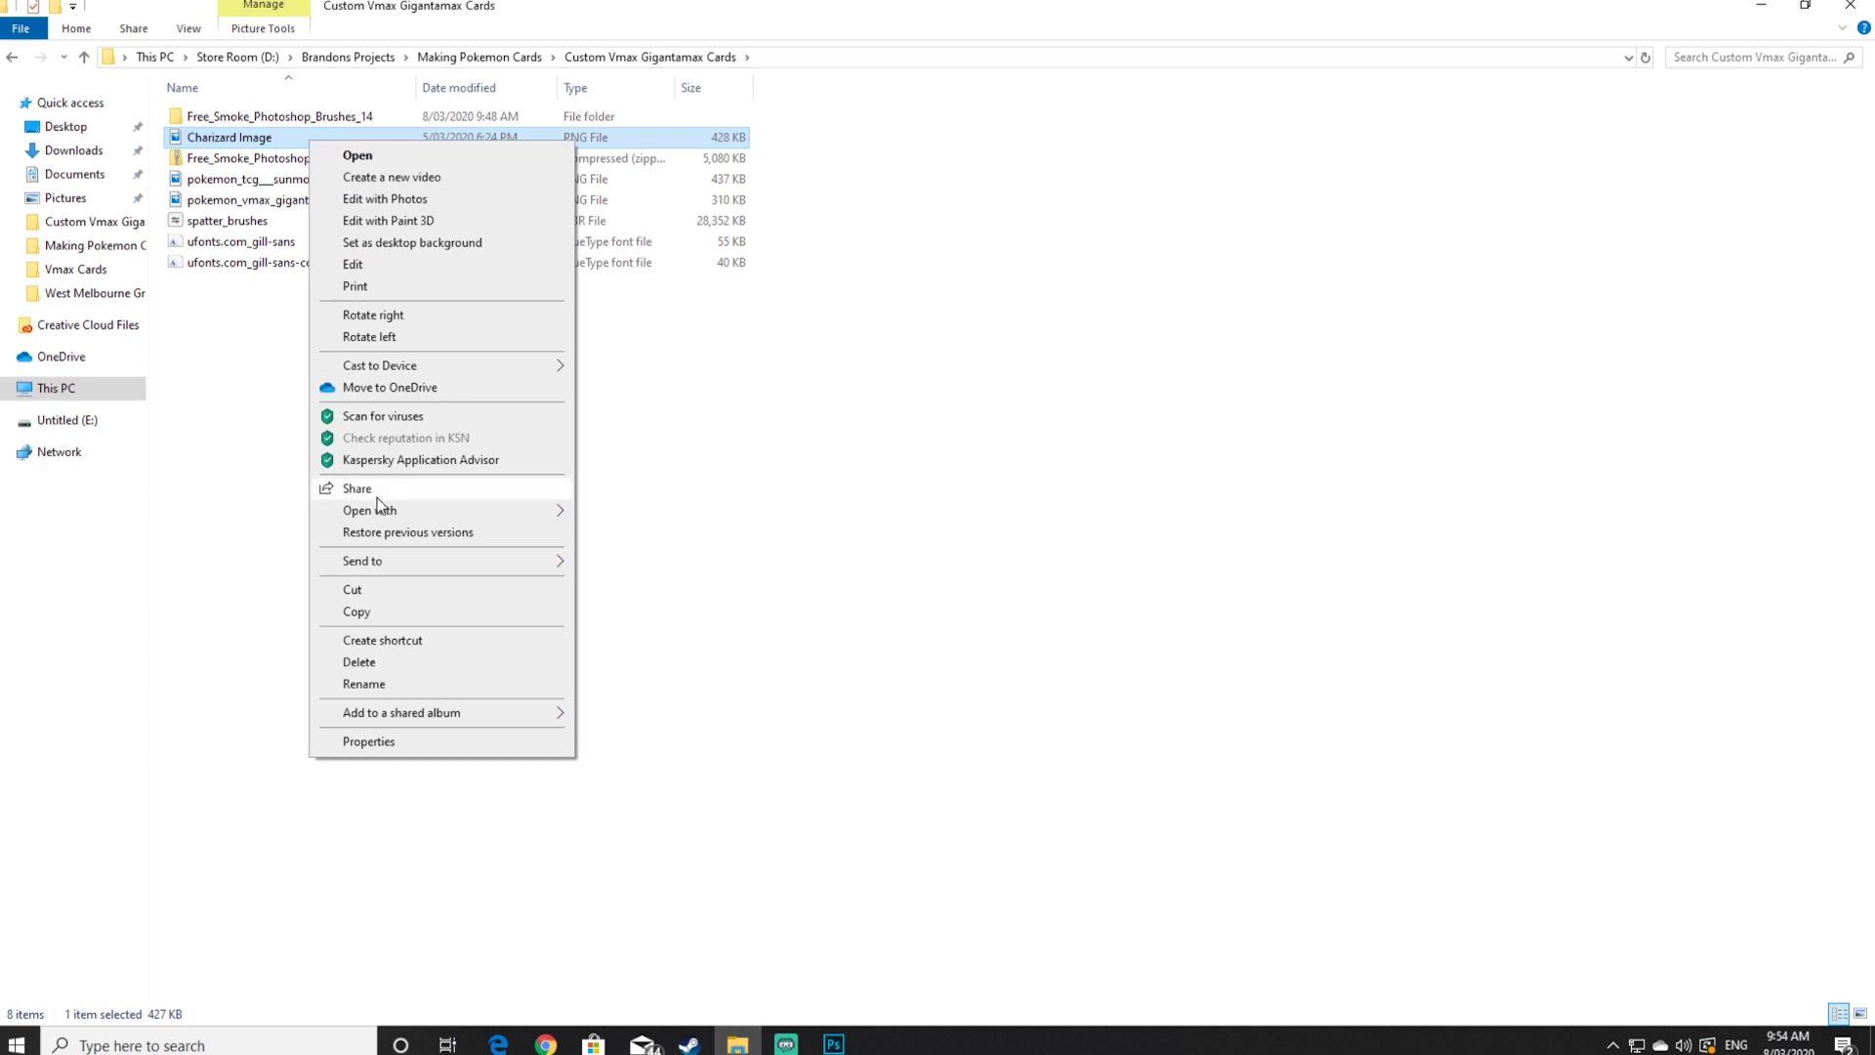
mouse_move(443, 510)
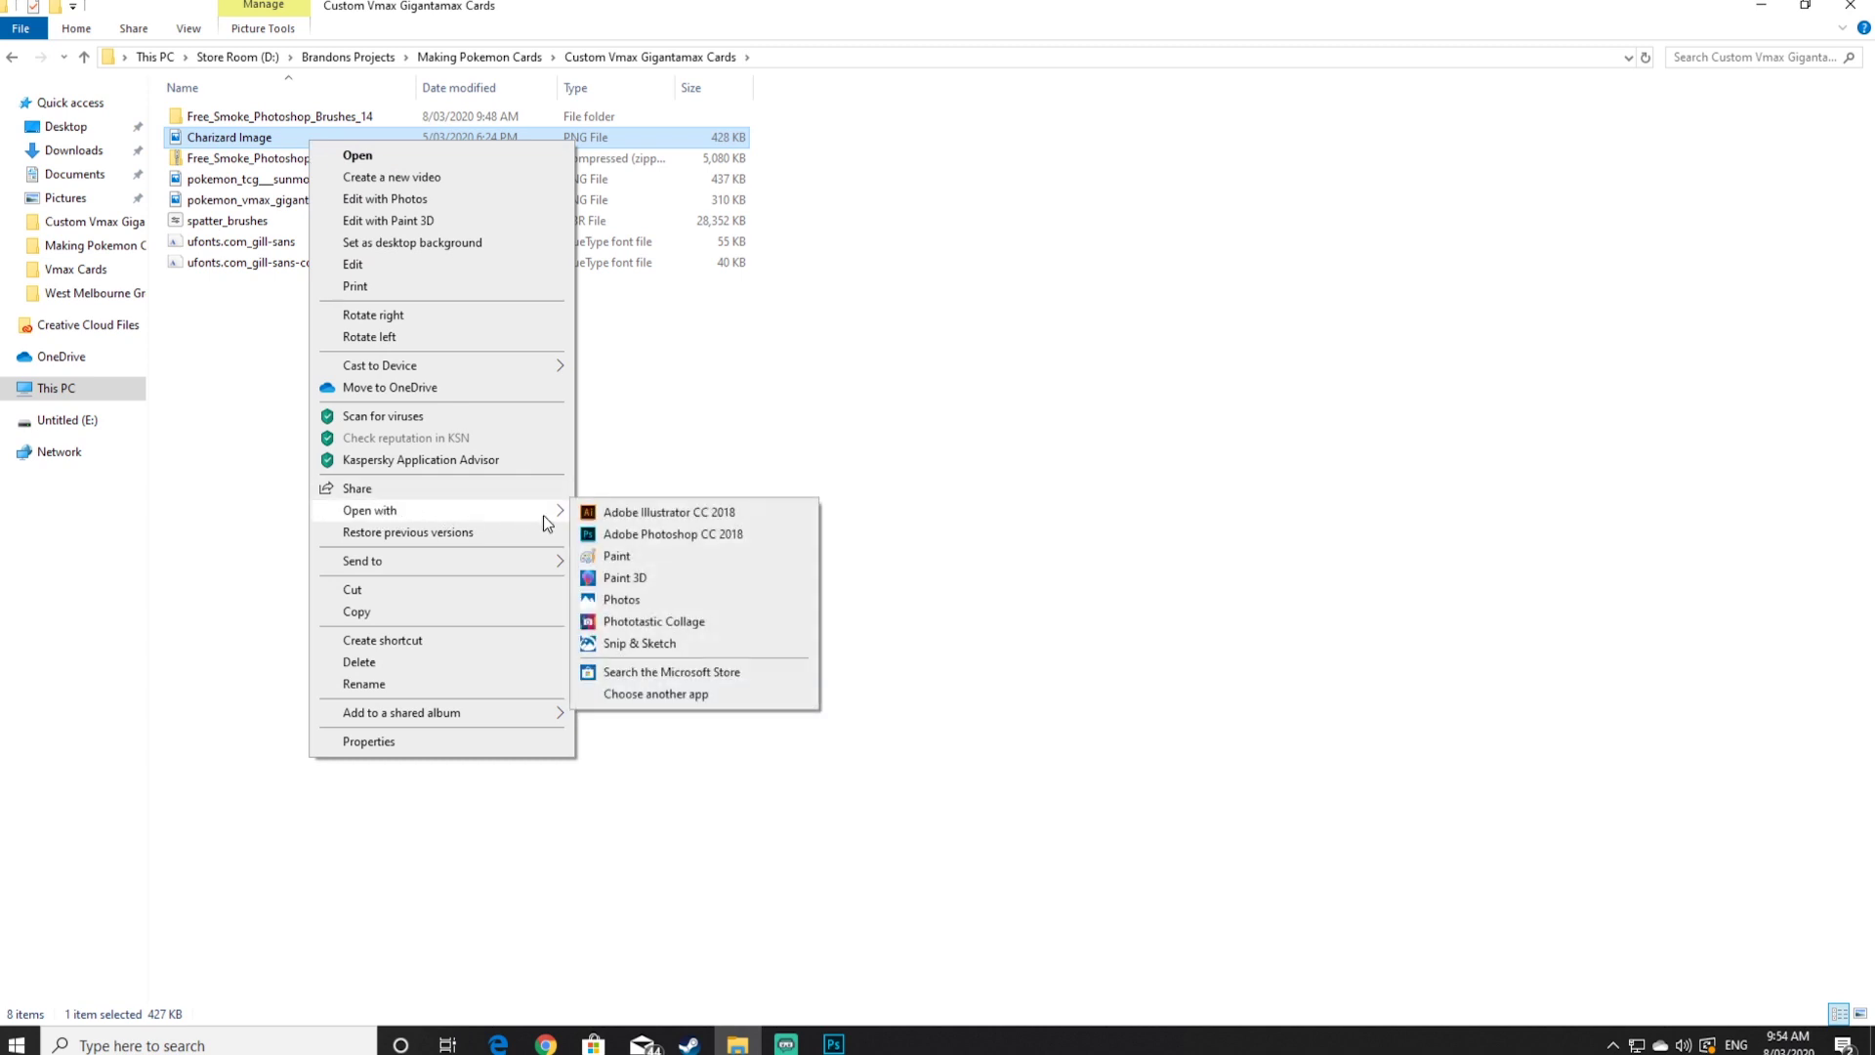
left_click(640, 537)
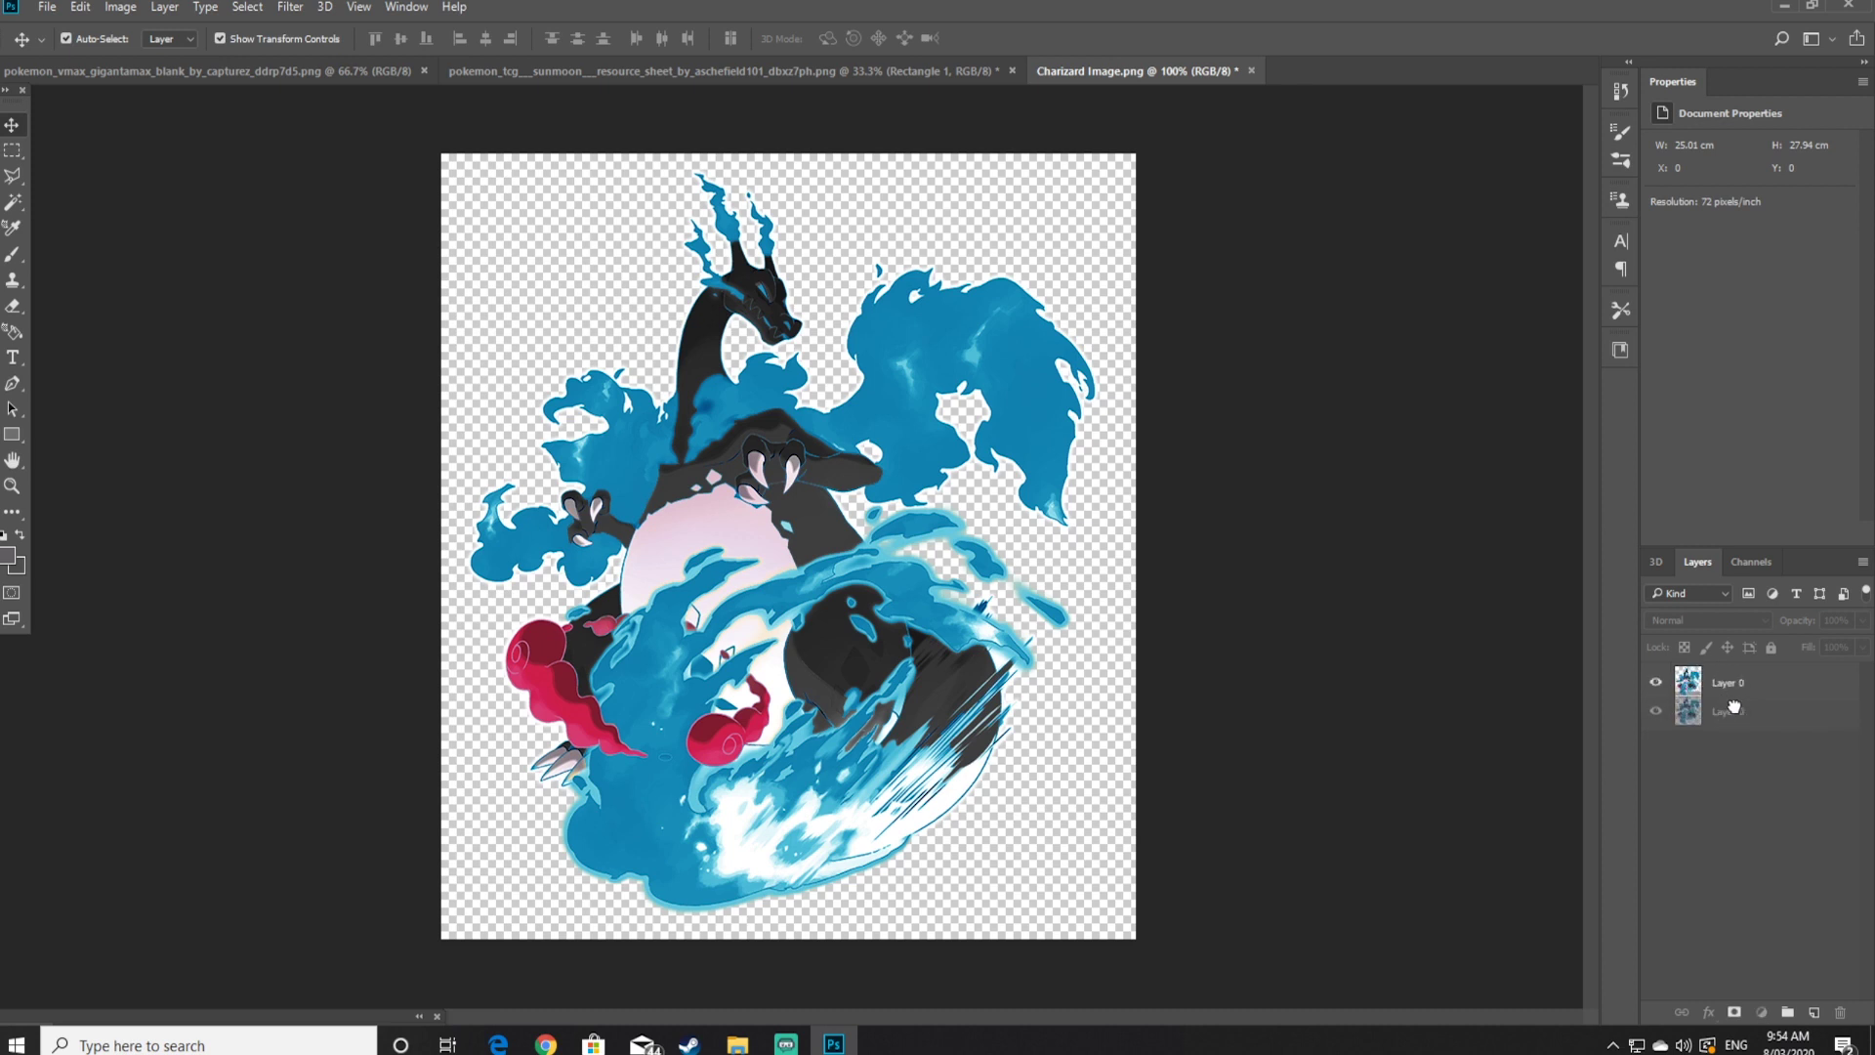
Copy the Charizard artwork into the blank VMAX Gigantamax card document and centre it inside the card frame
left_click_drag(1693, 683, 835, 565)
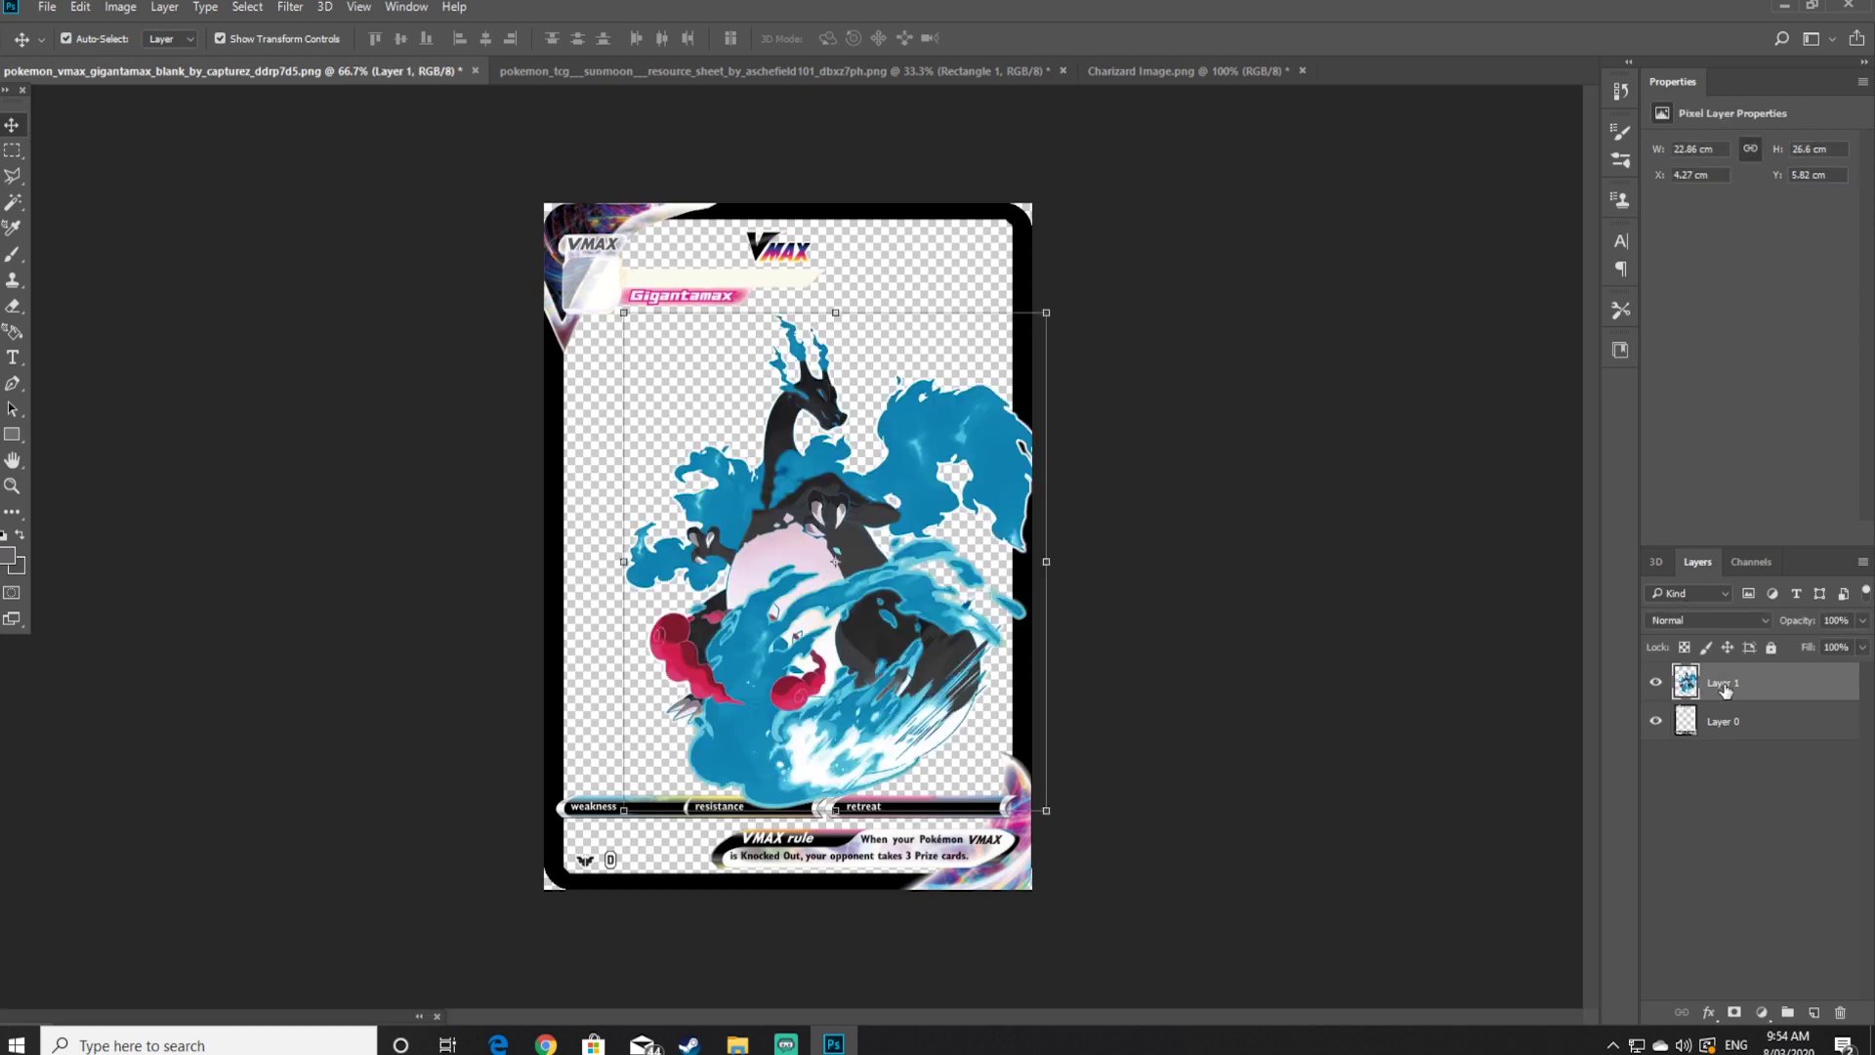
left_click_drag(856, 598, 809, 563)
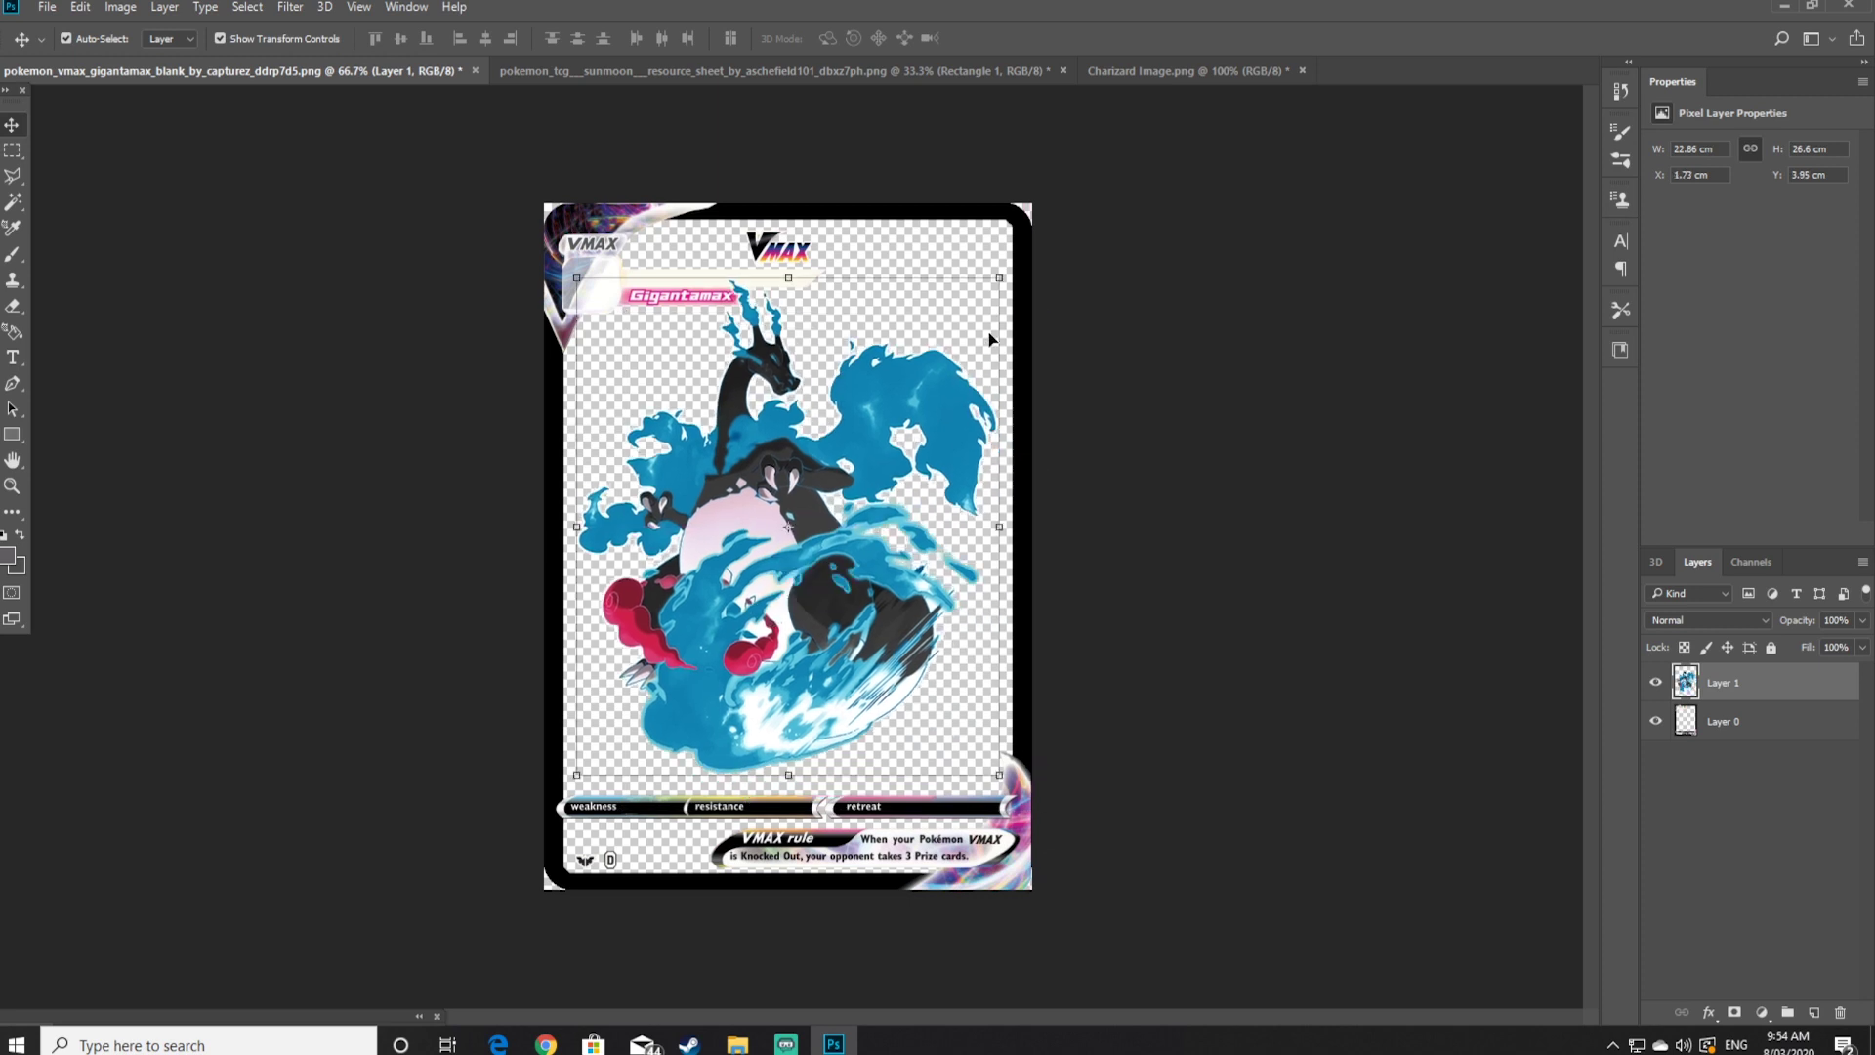
Enlarge the Charizard artwork proportionally to about 123% and position it so it fills the card and overlaps the border
left_click_drag(1001, 280, 1087, 195)
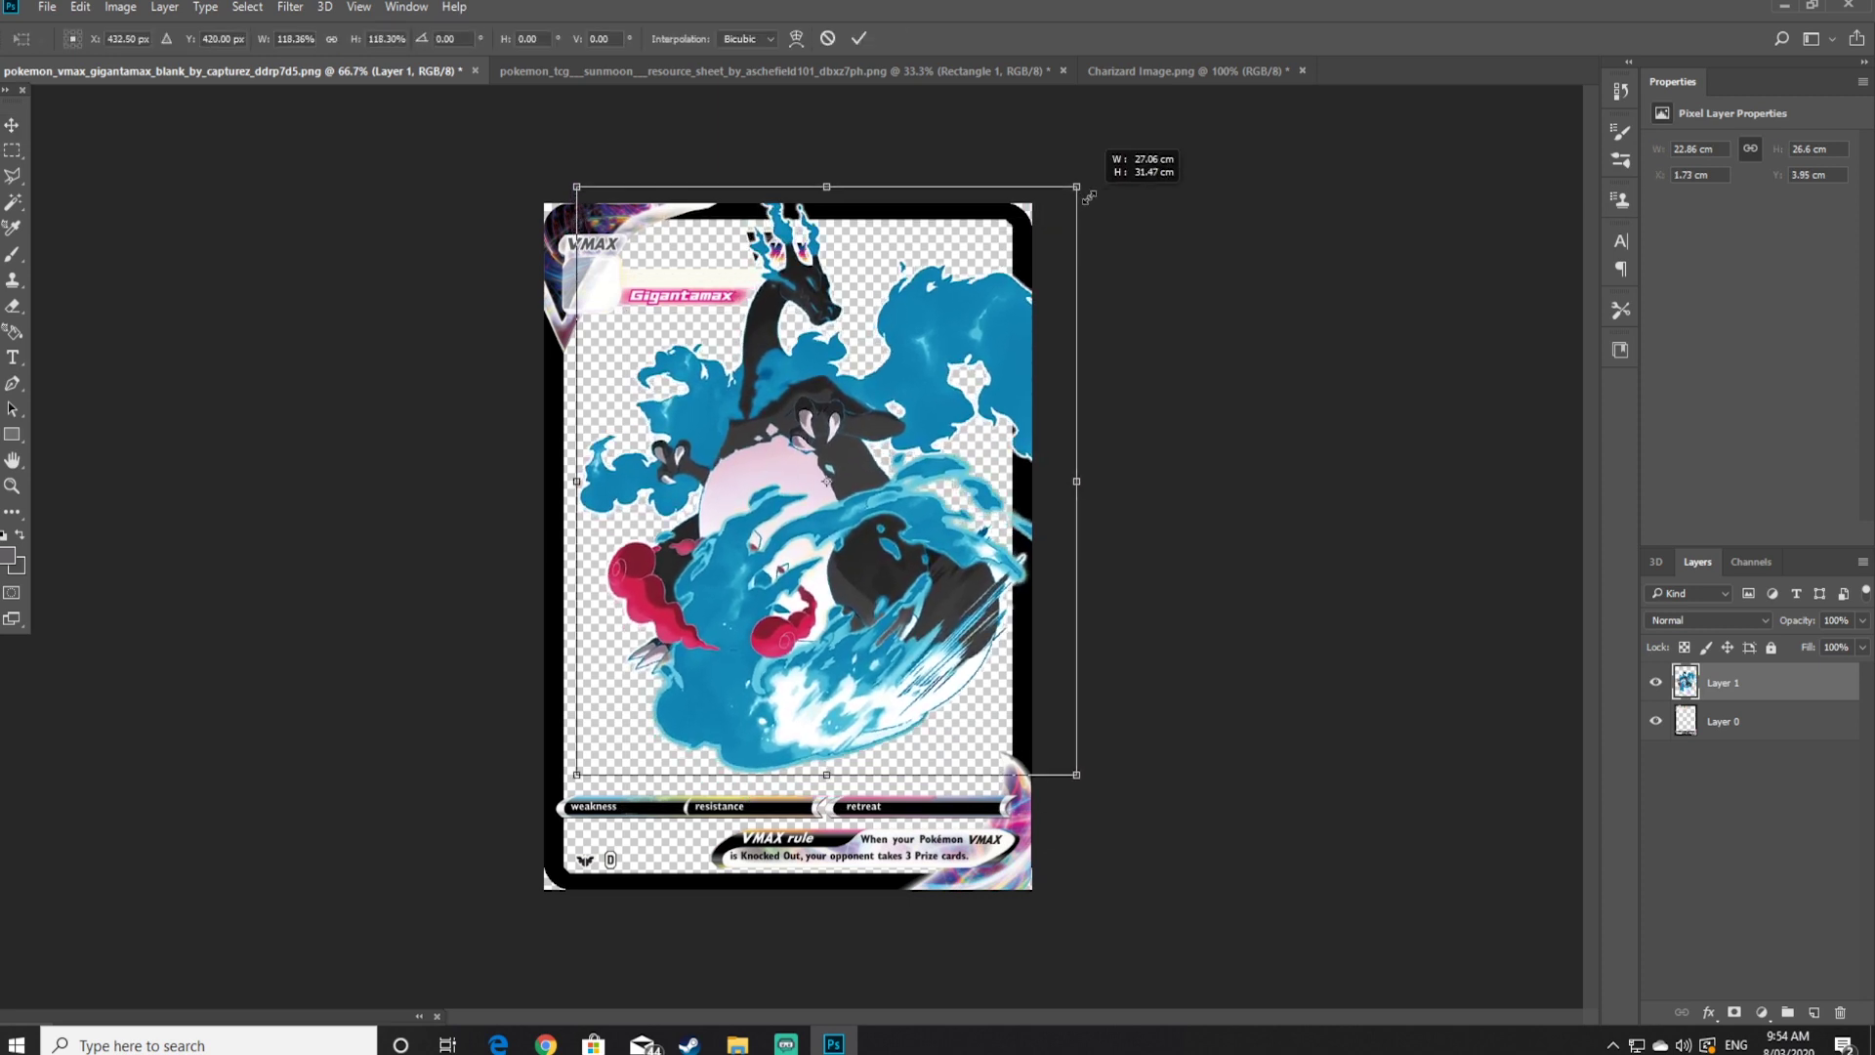
left_click_drag(823, 565, 781, 637)
left_click_drag(1025, 278, 1048, 249)
mouse_move(771, 640)
left_mouse_down()
mouse_move(787, 586)
mouse_move(808, 586)
mouse_move(808, 611)
mouse_move(762, 644)
left_mouse_up()
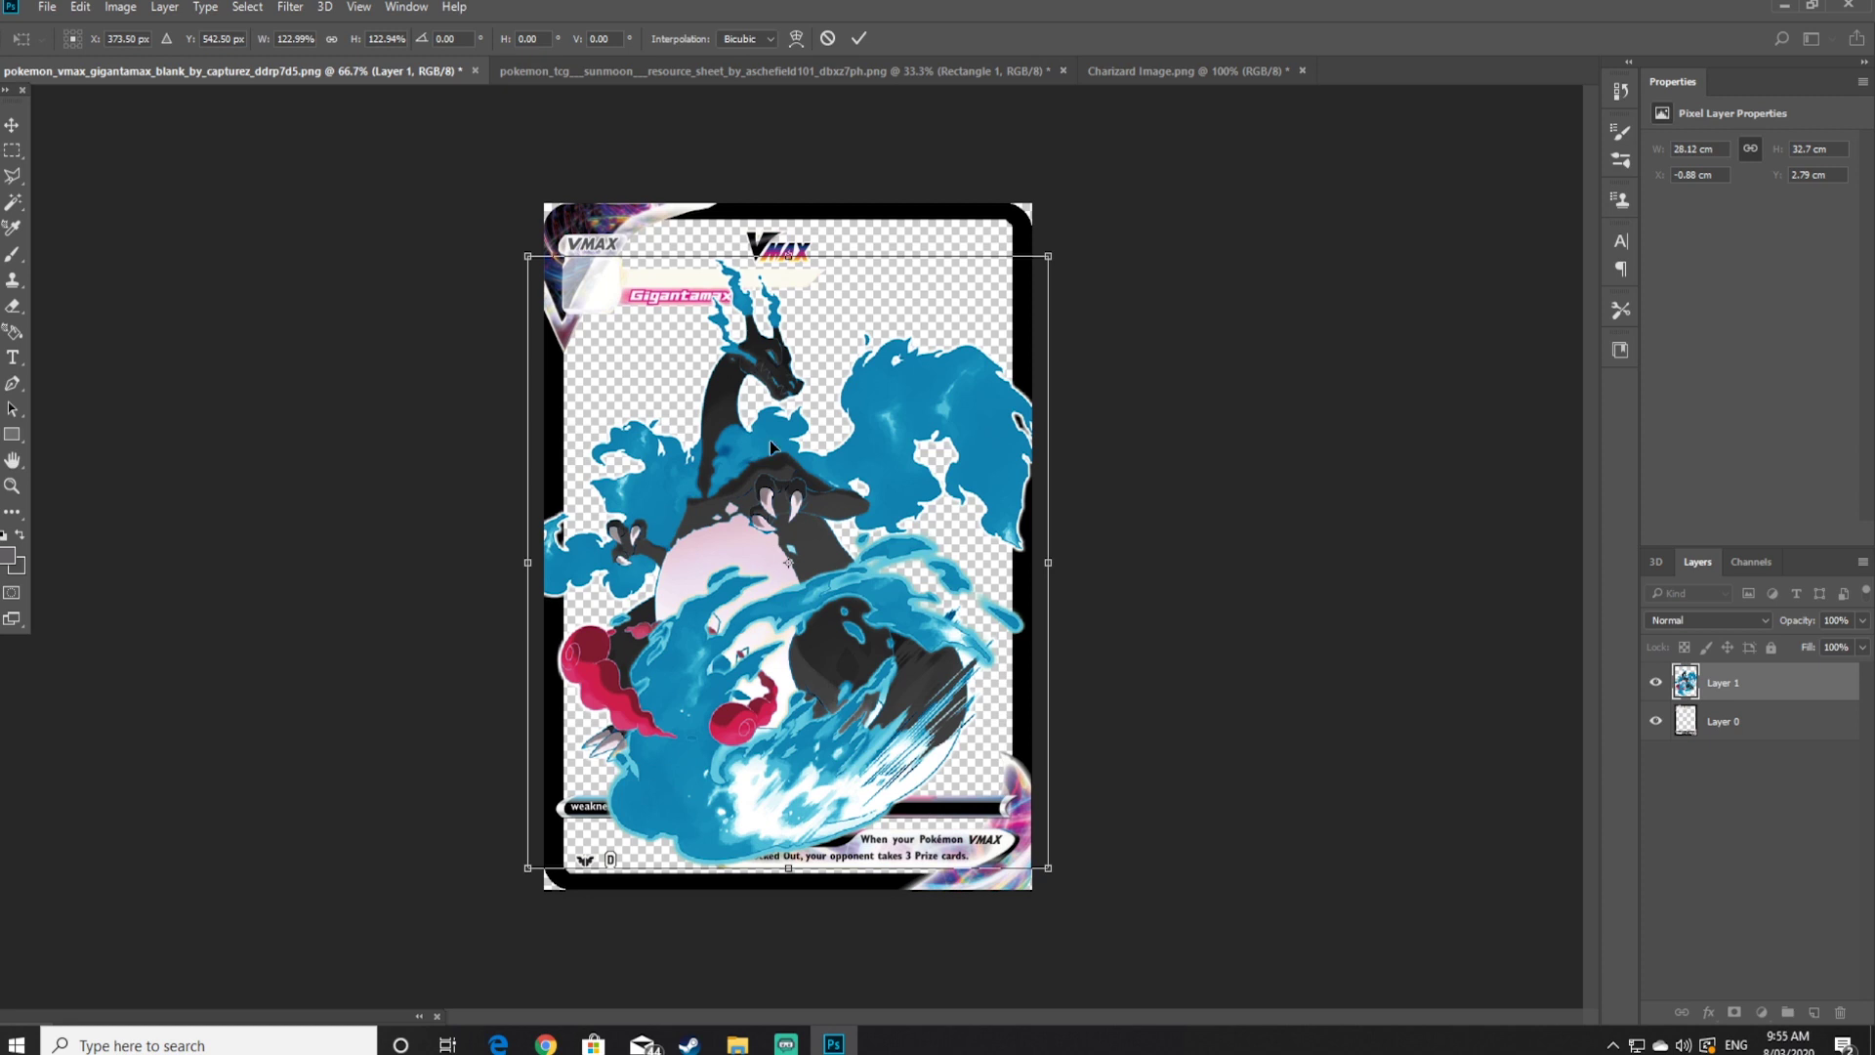
left_click(856, 39)
left_click_drag(733, 637, 737, 633)
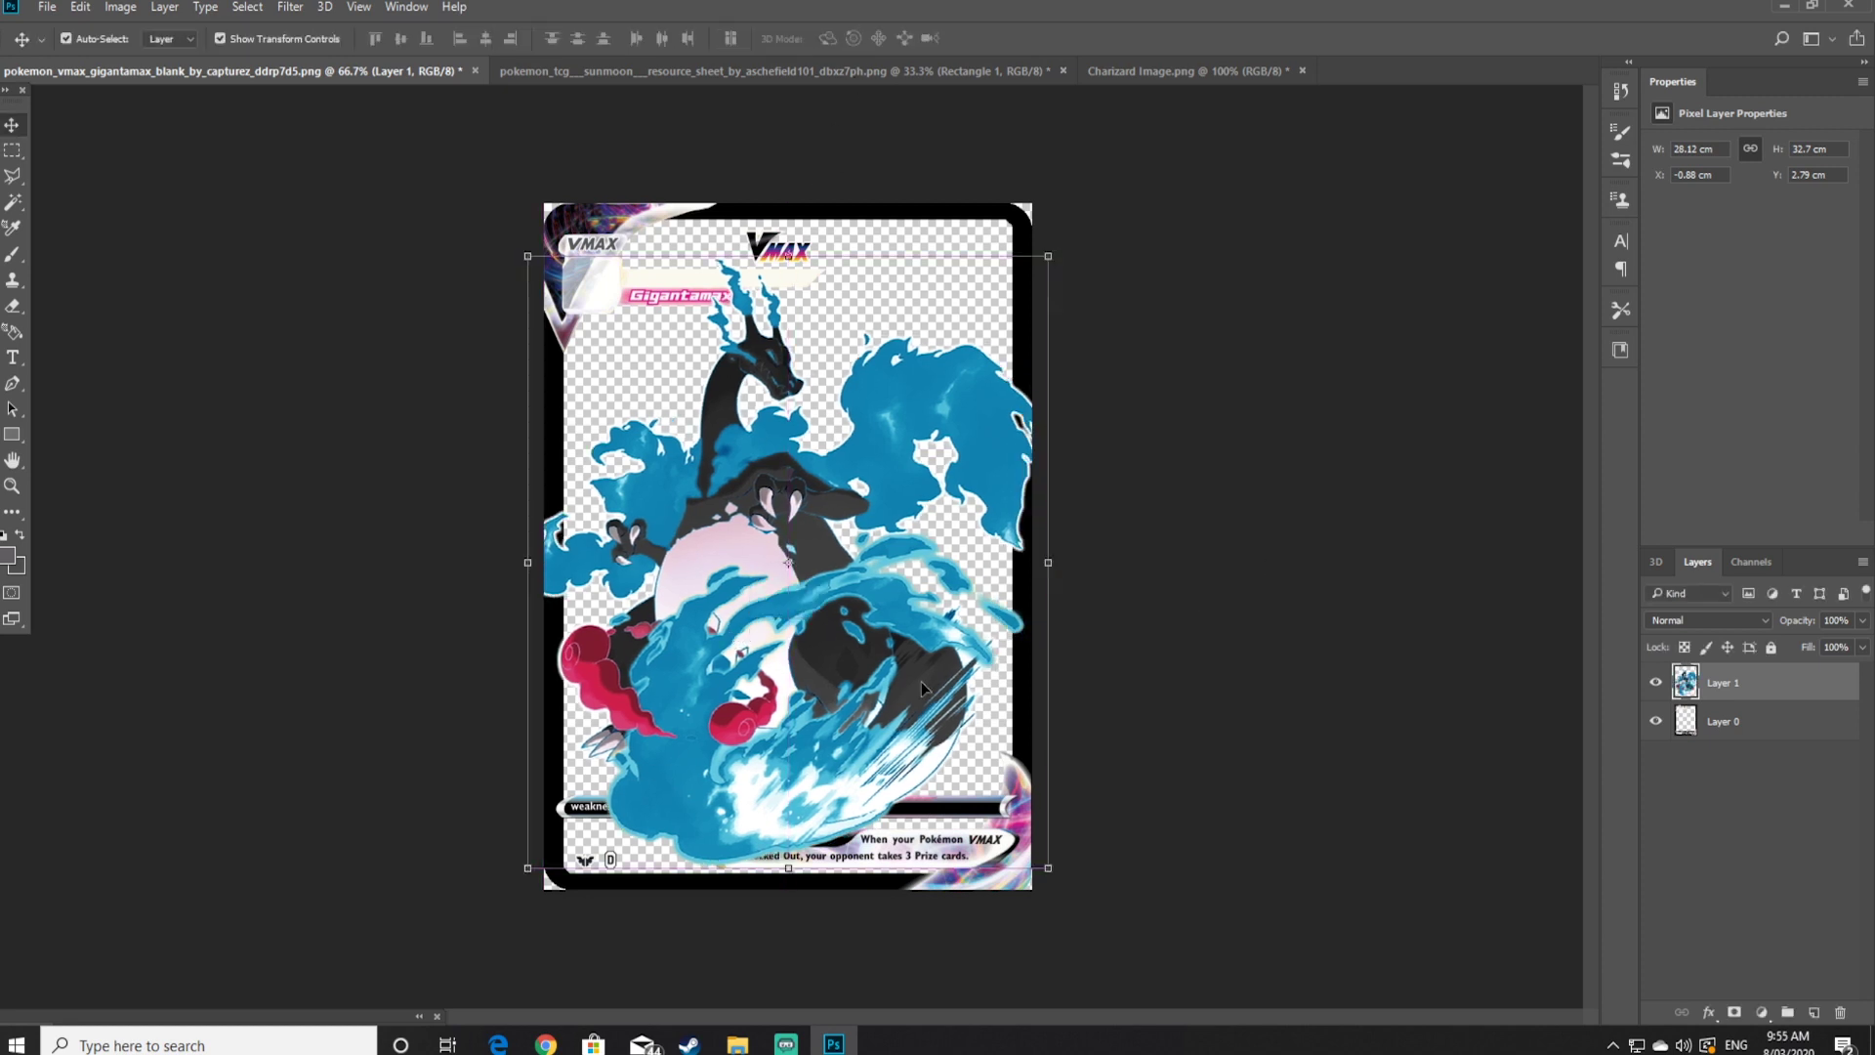
left_click(1178, 579)
left_click(1184, 586)
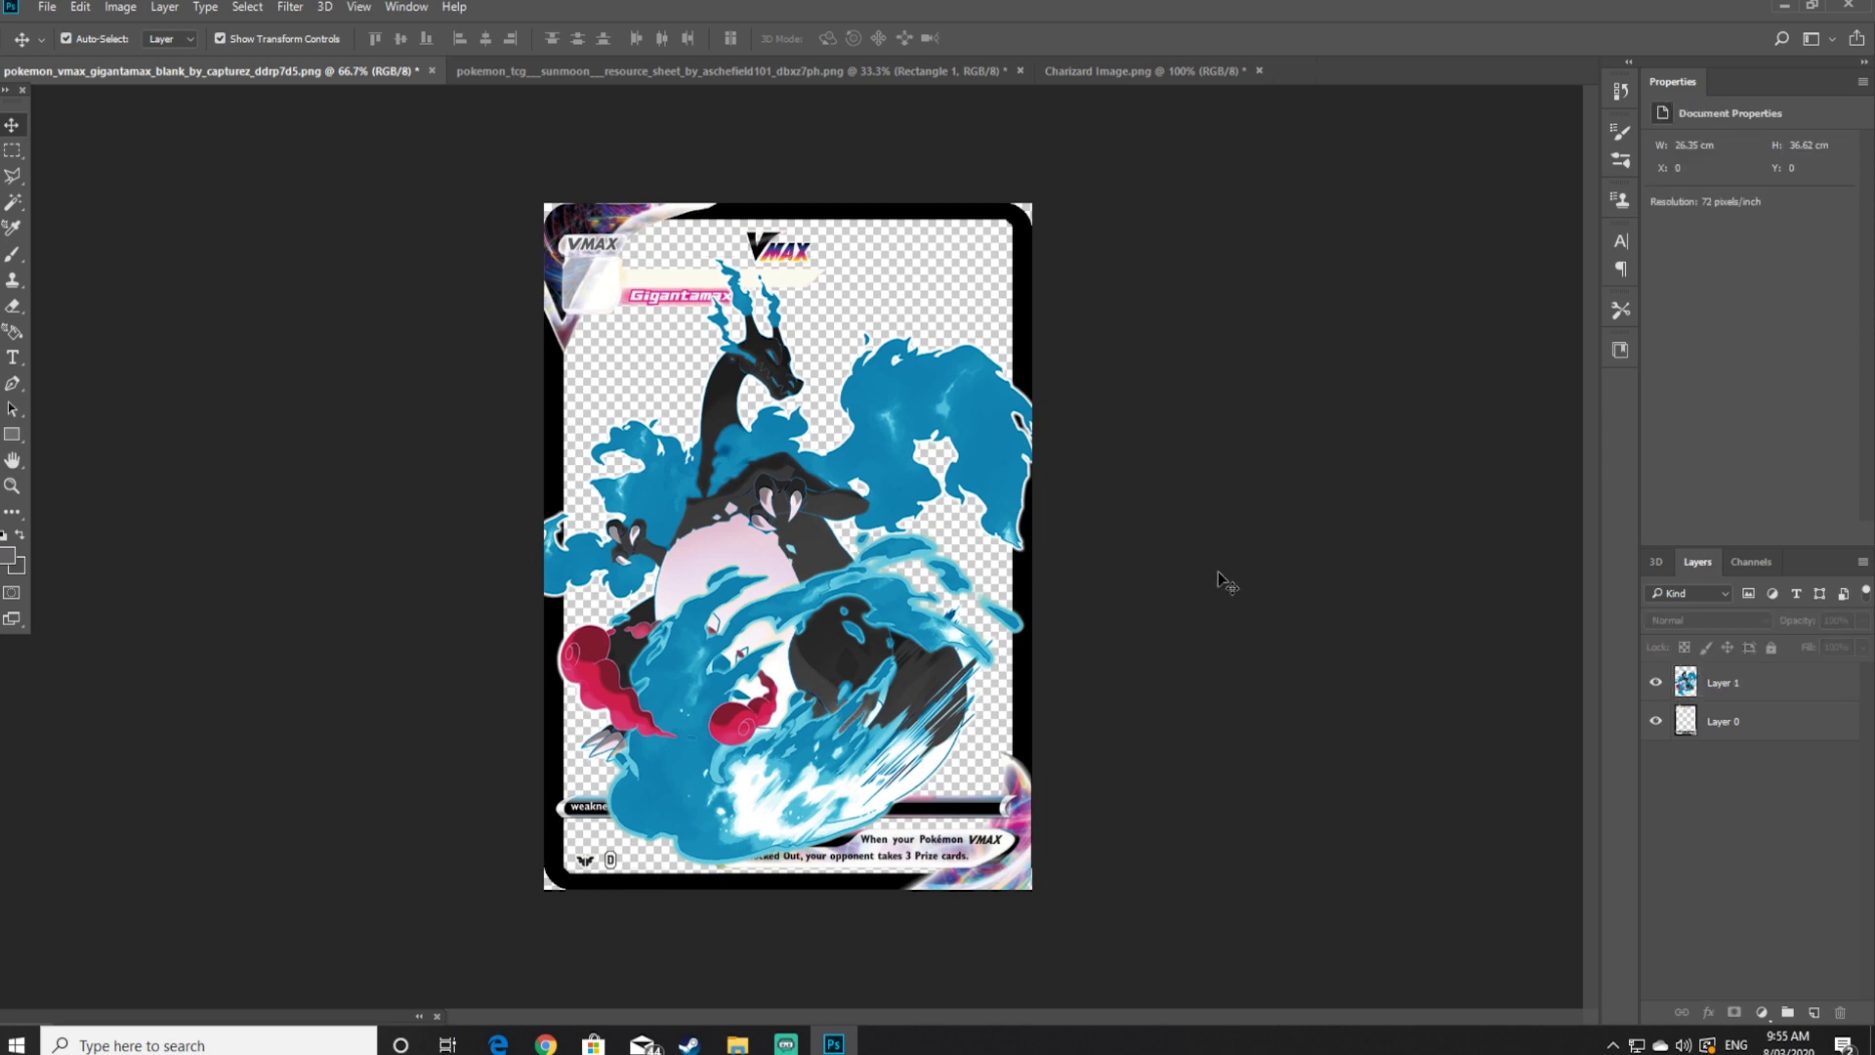
Rename the Charizard artwork's layer as Charizard Layer
left_click(1726, 686)
double_click(1726, 685)
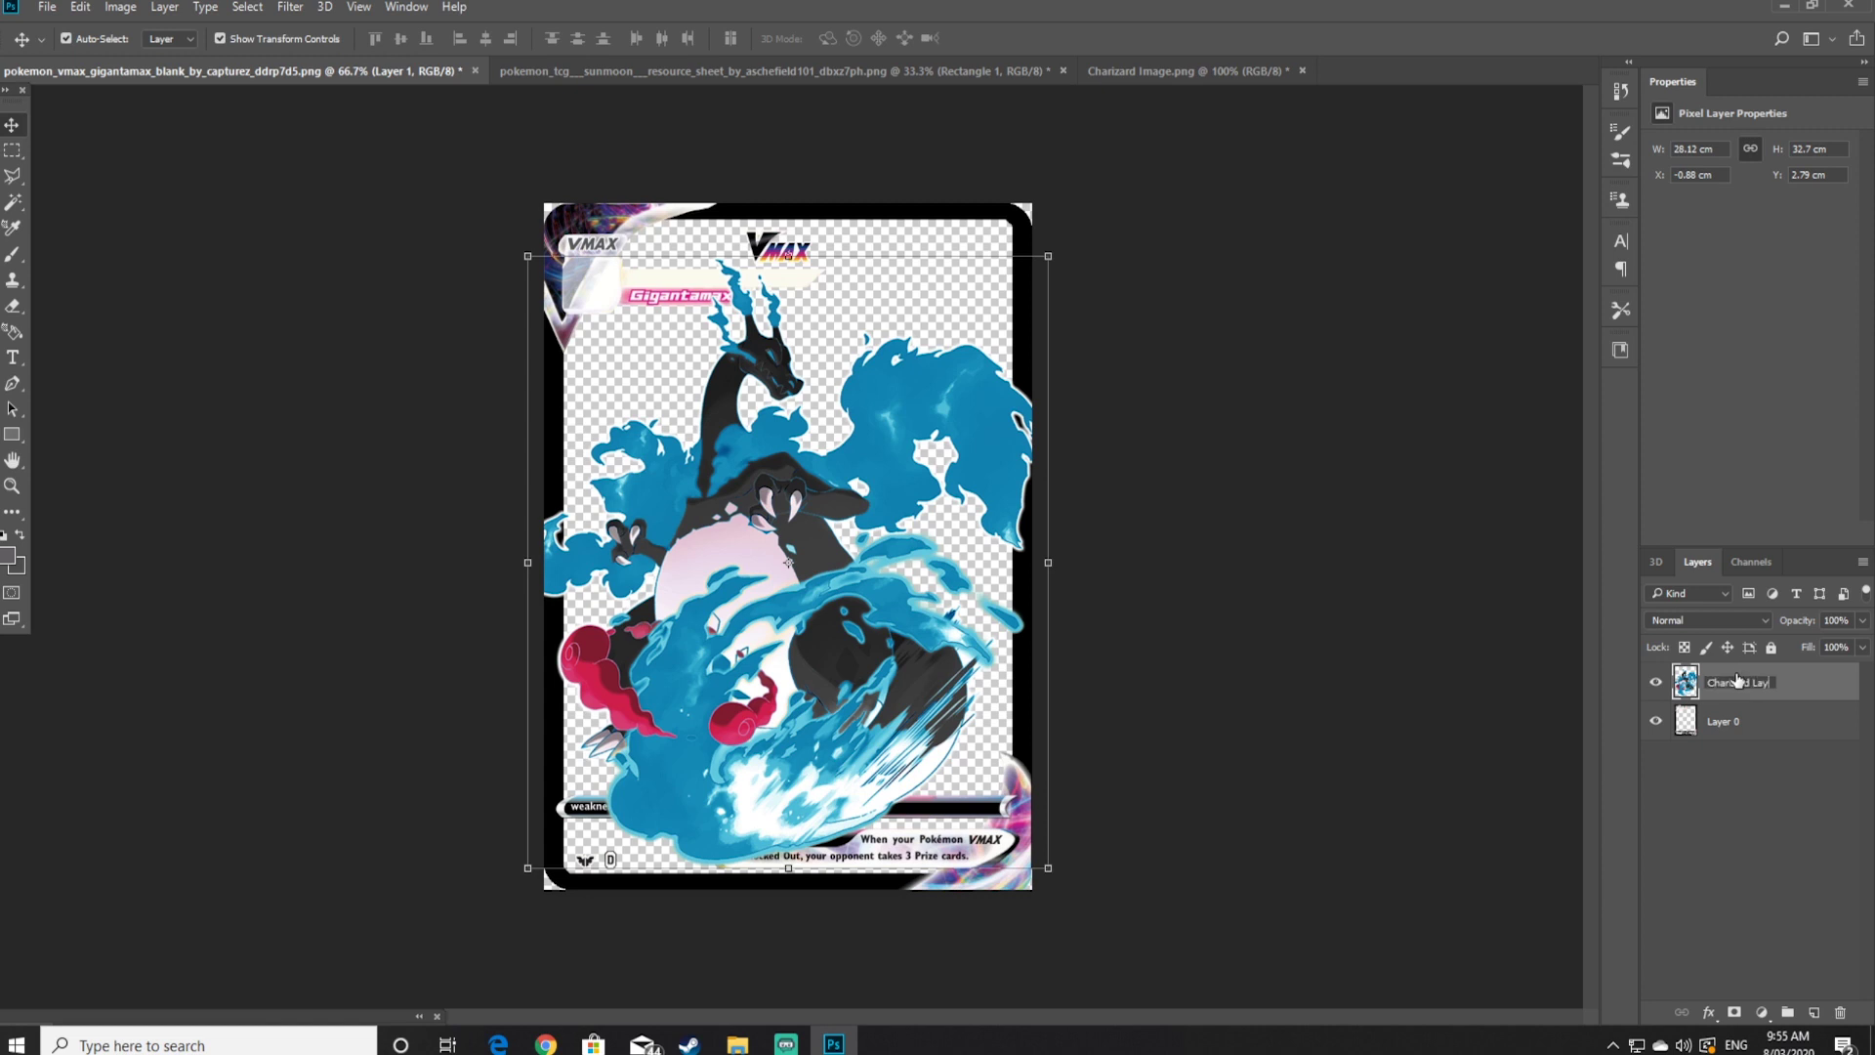
type("Charizard Layer")
left_click(1749, 820)
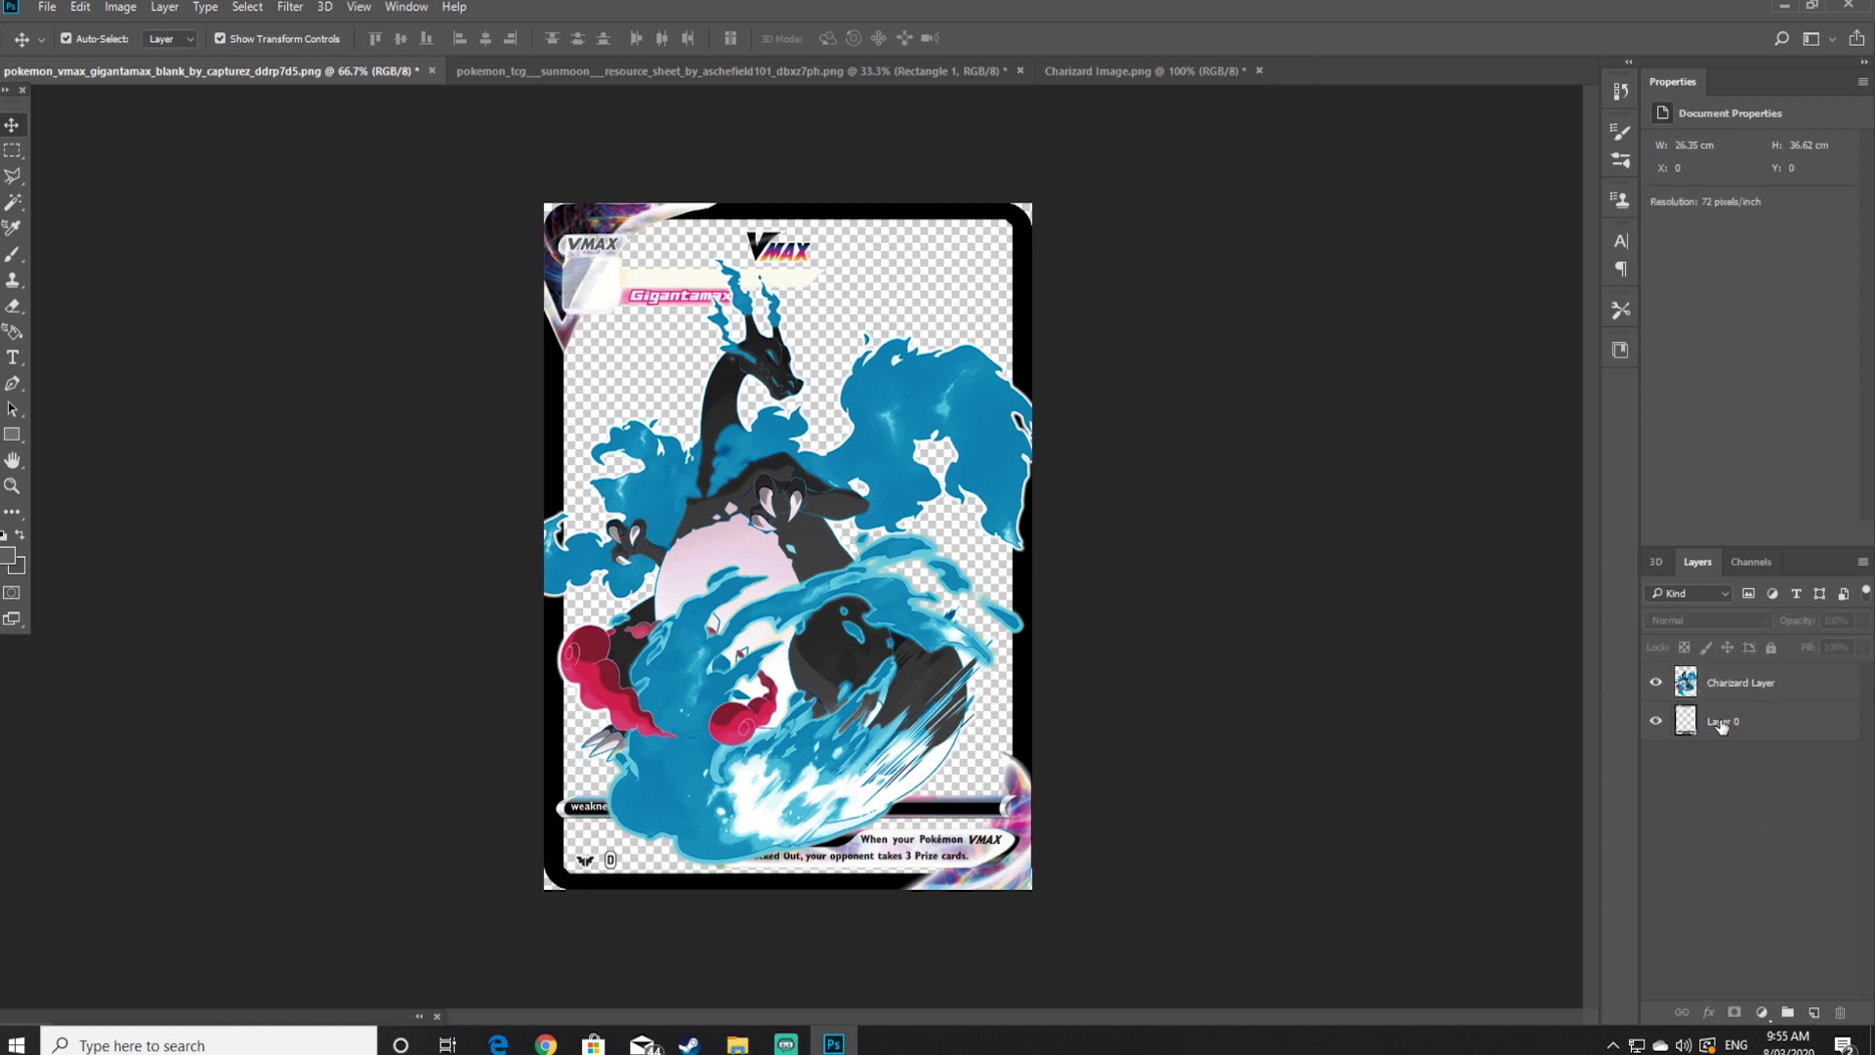
double_click(1721, 723)
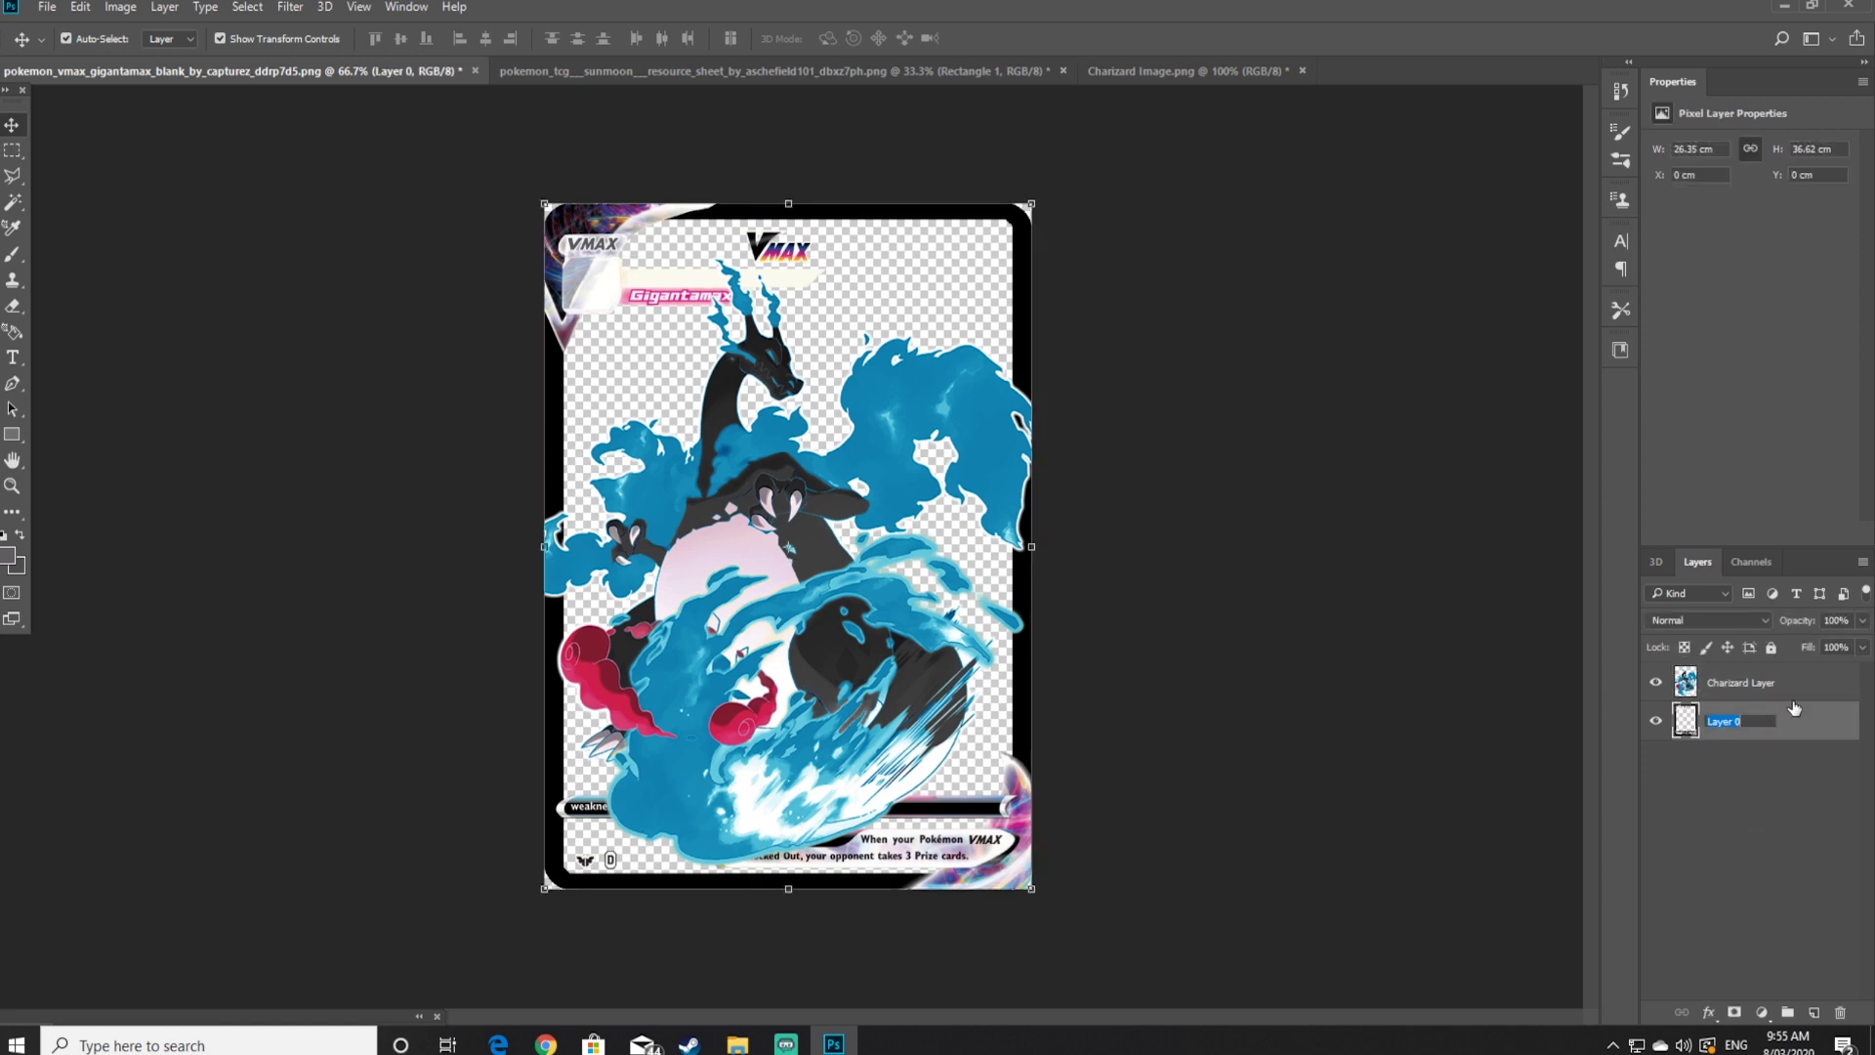
left_click(1804, 764)
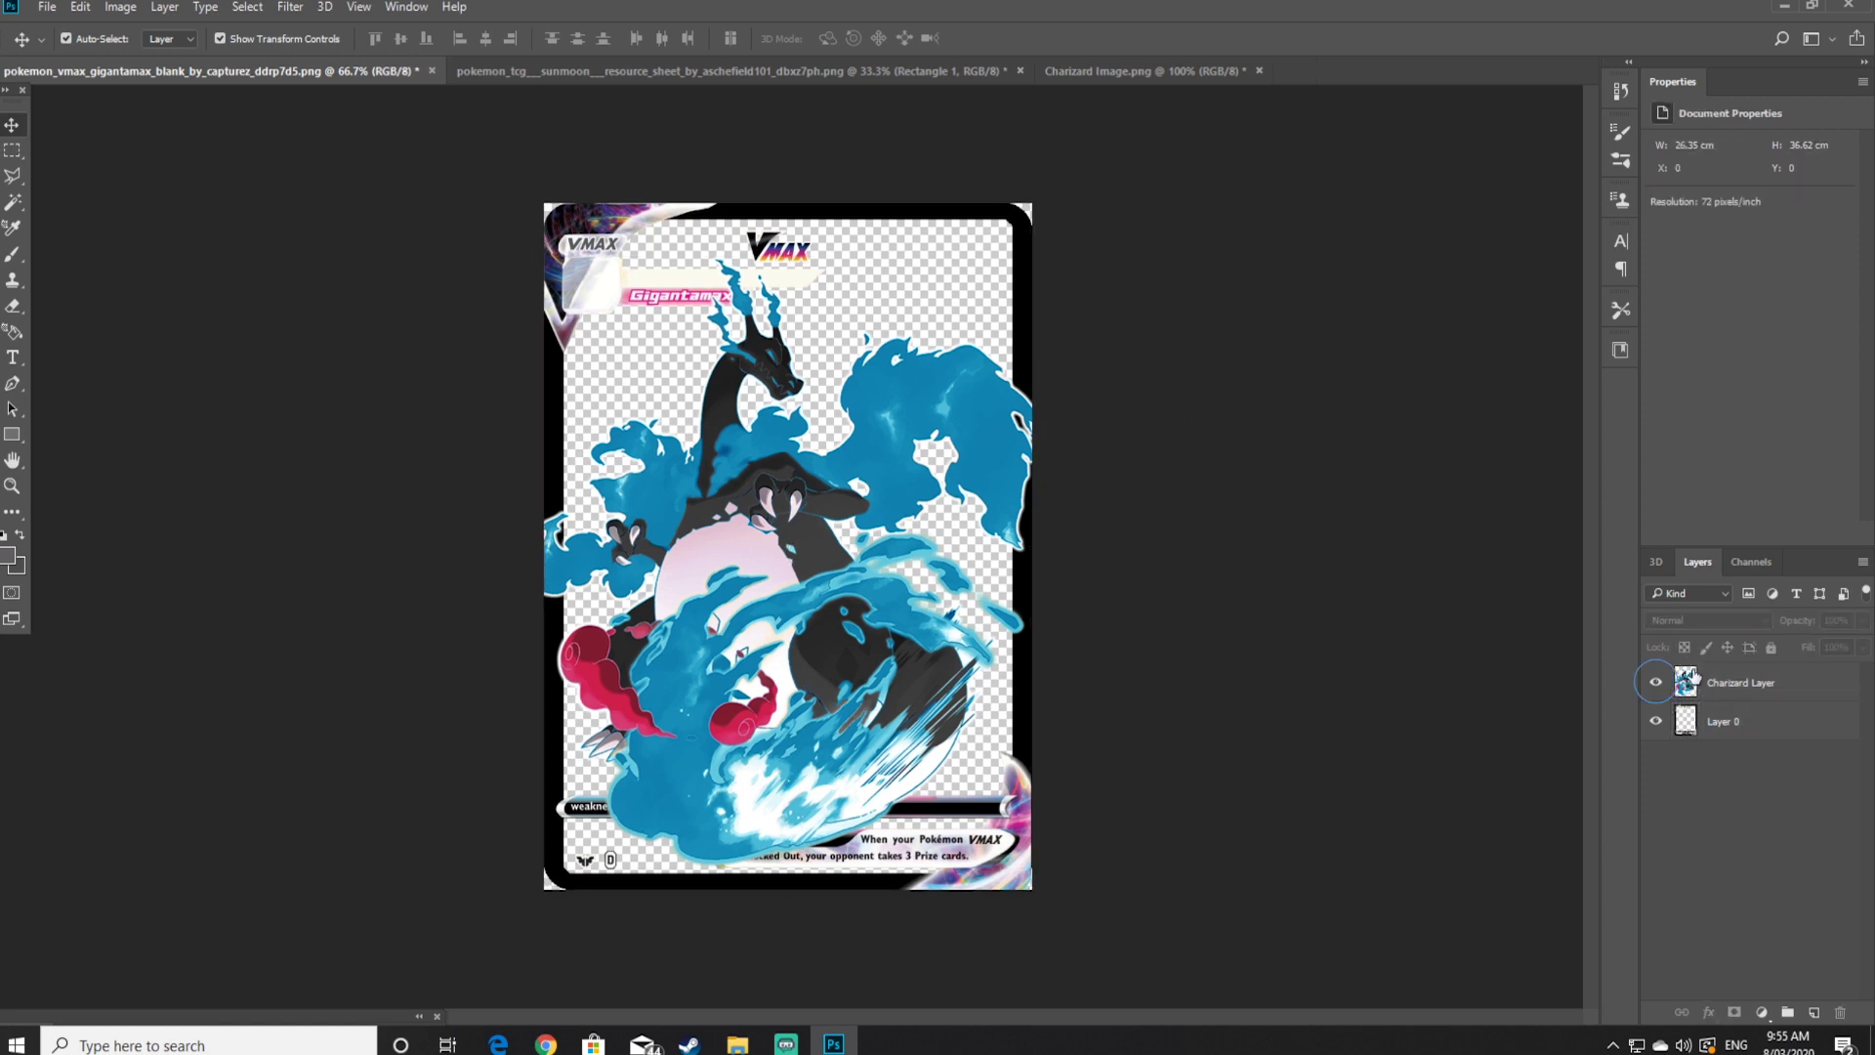
Hide the Charizard Layer and cut both parts of the black card border from Layer 0 onto a new layer using the Magic Wand
left_click(1658, 682)
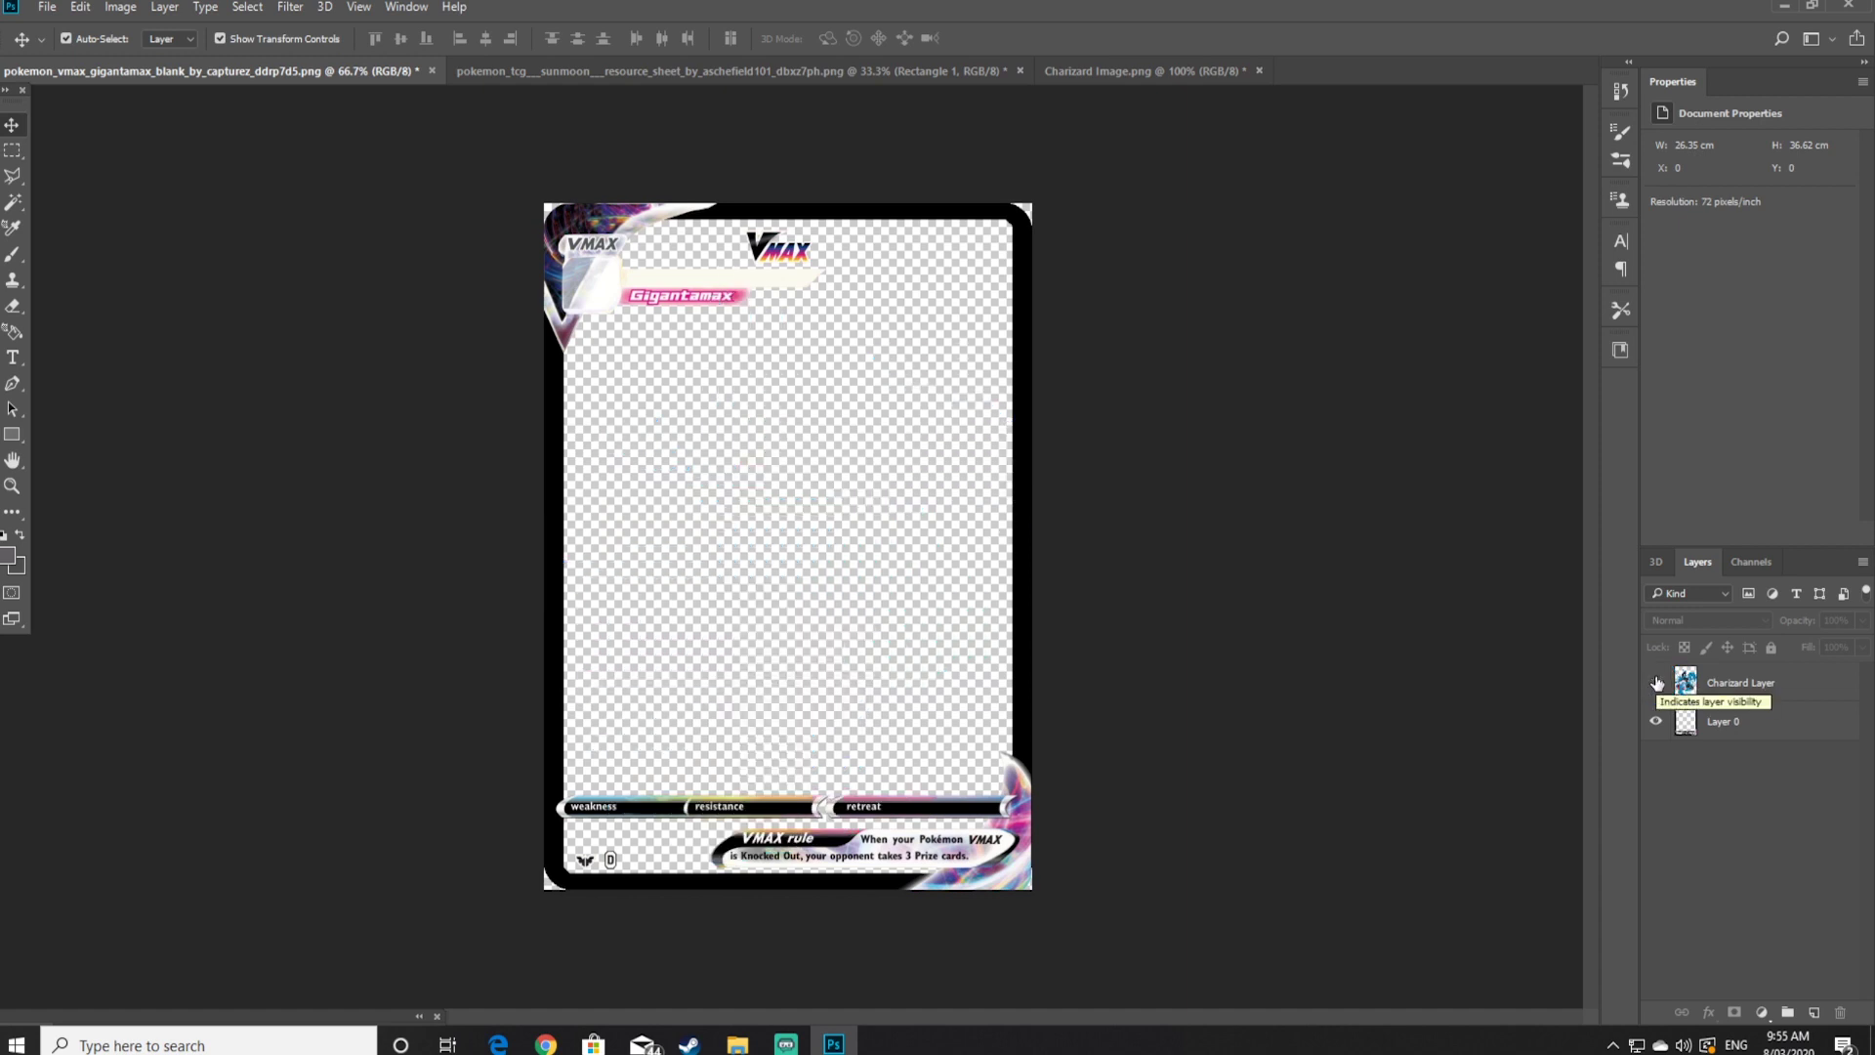
left_click(1780, 723)
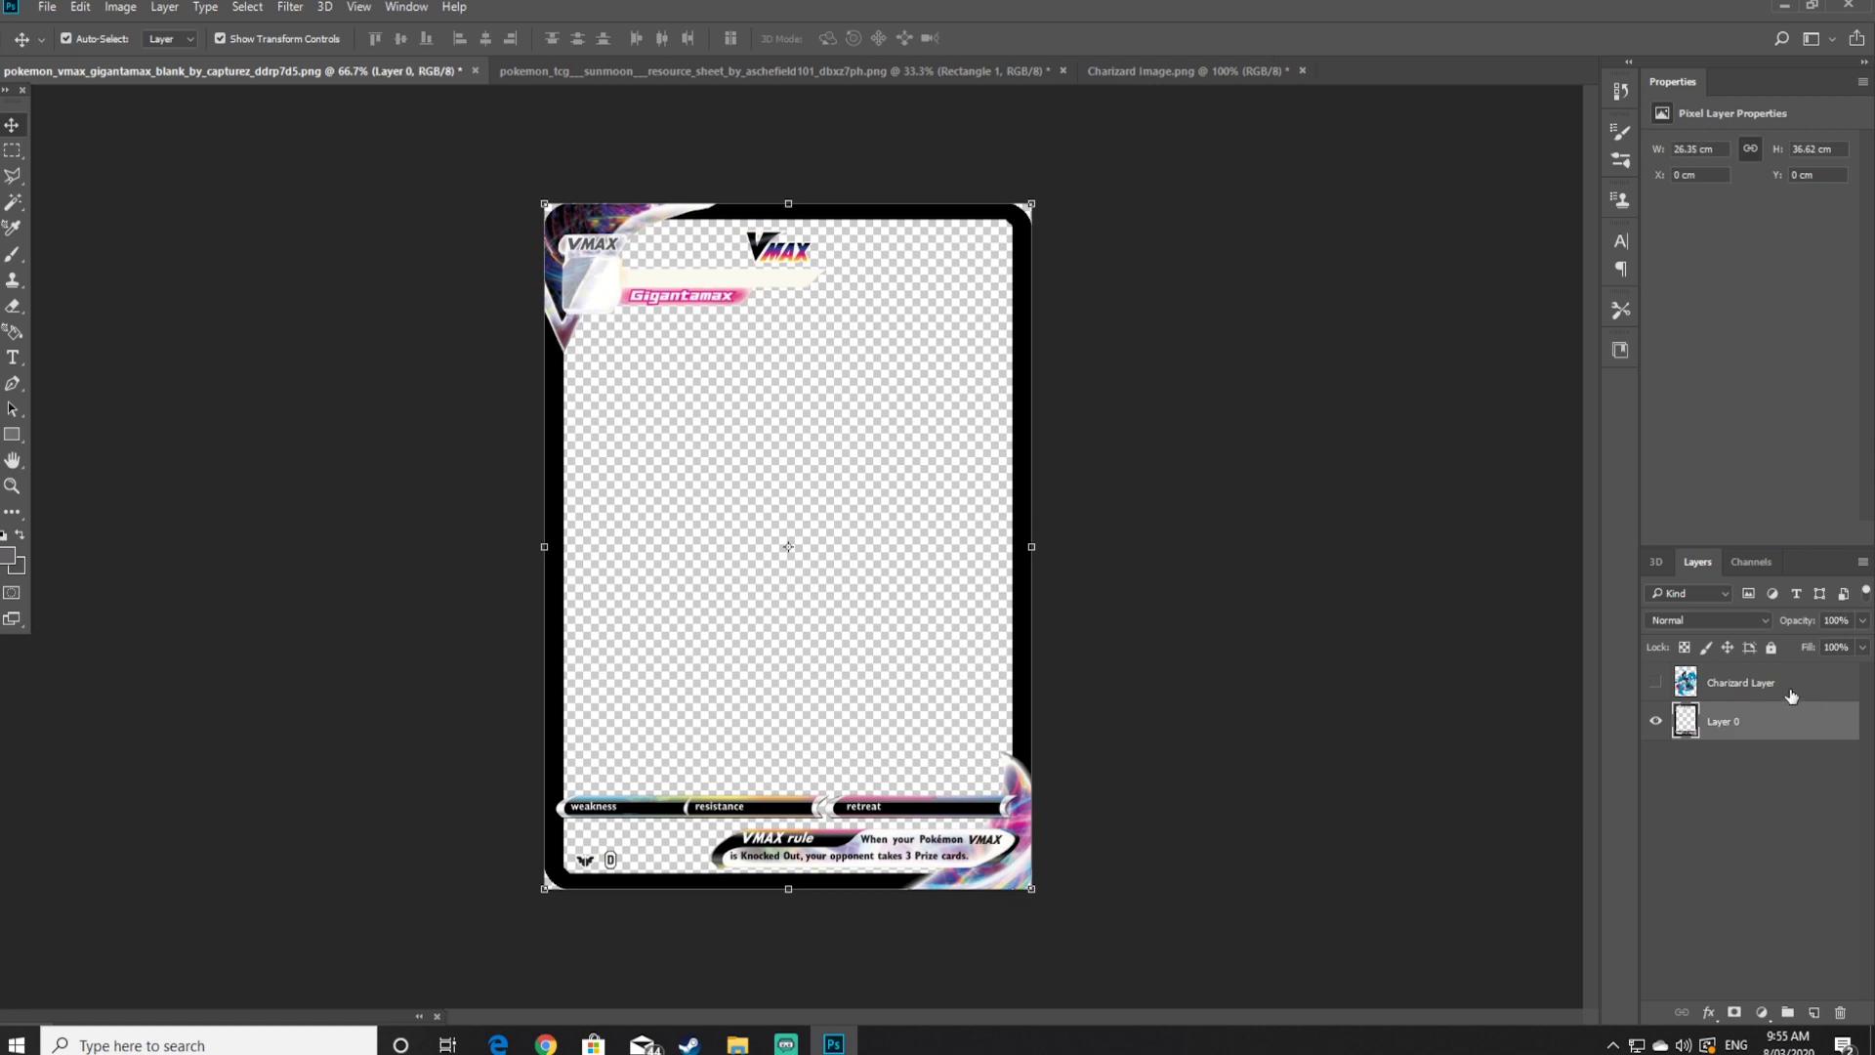
left_click(12, 206)
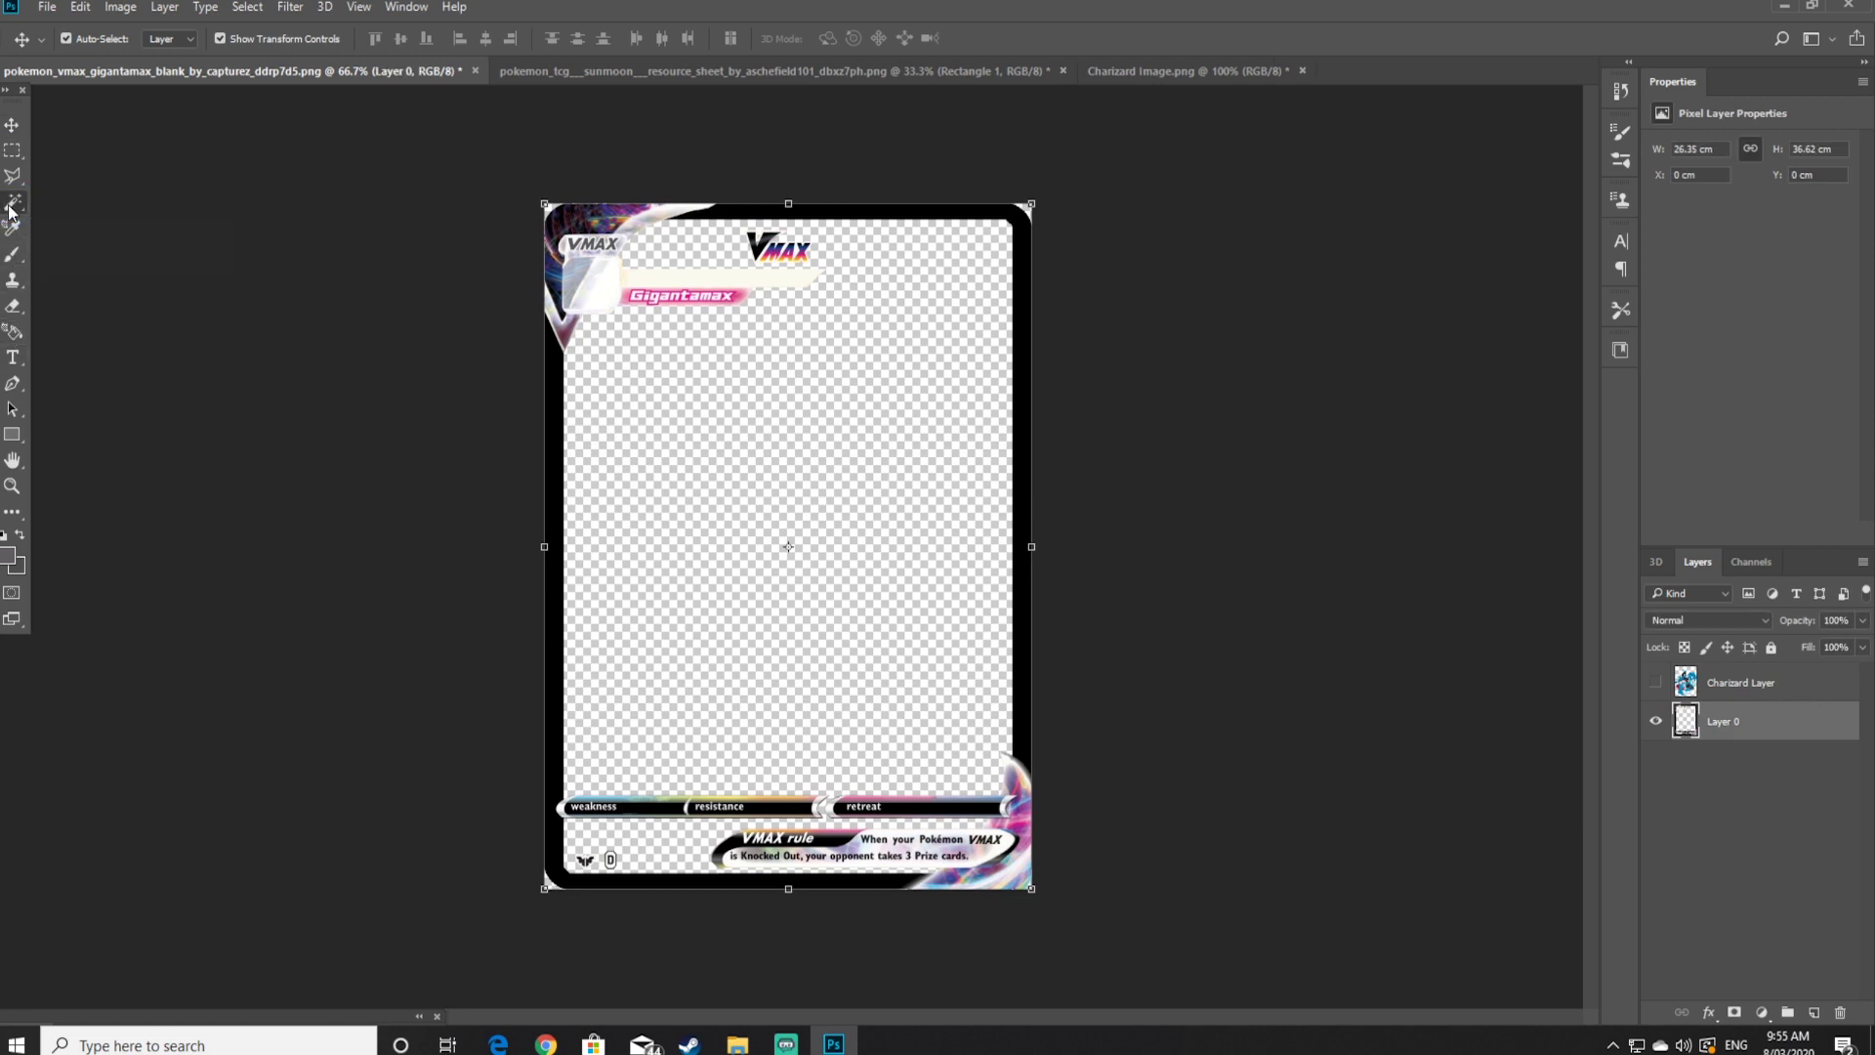
left_click(1023, 262)
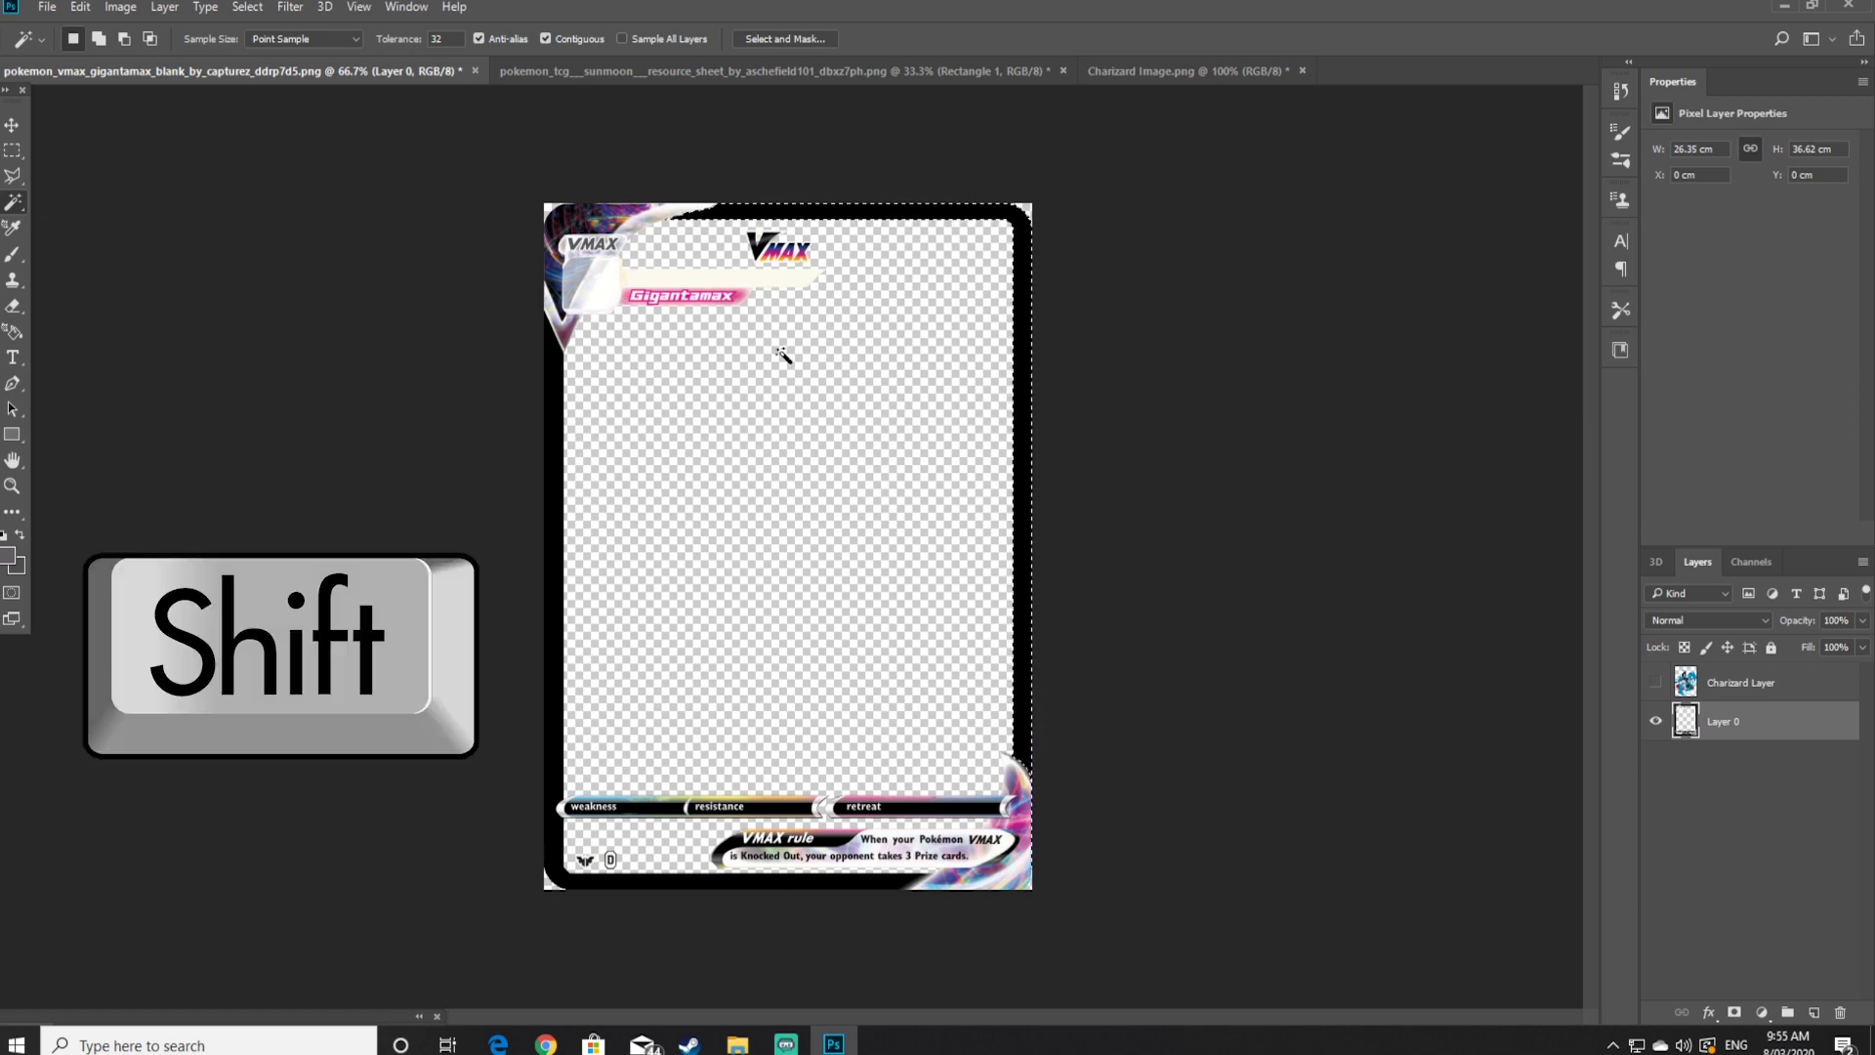
left_click(556, 427, "shift")
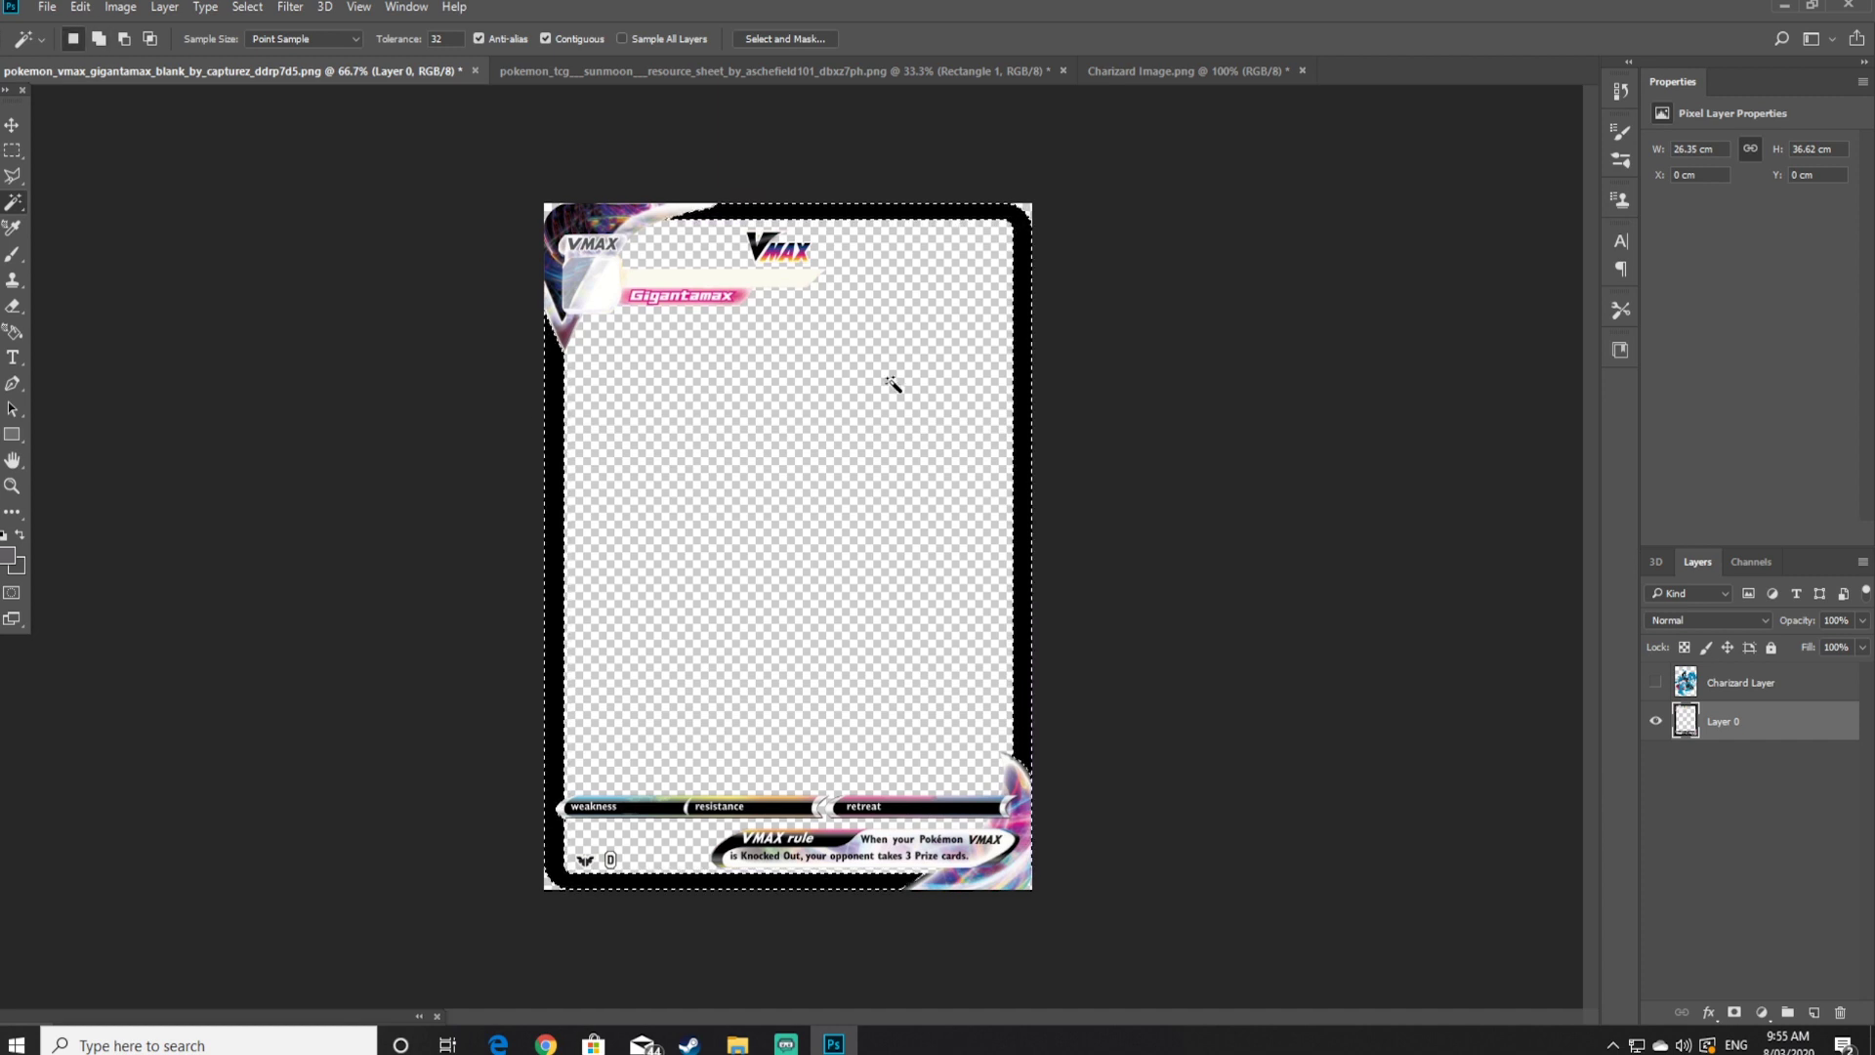
right_click(1024, 379)
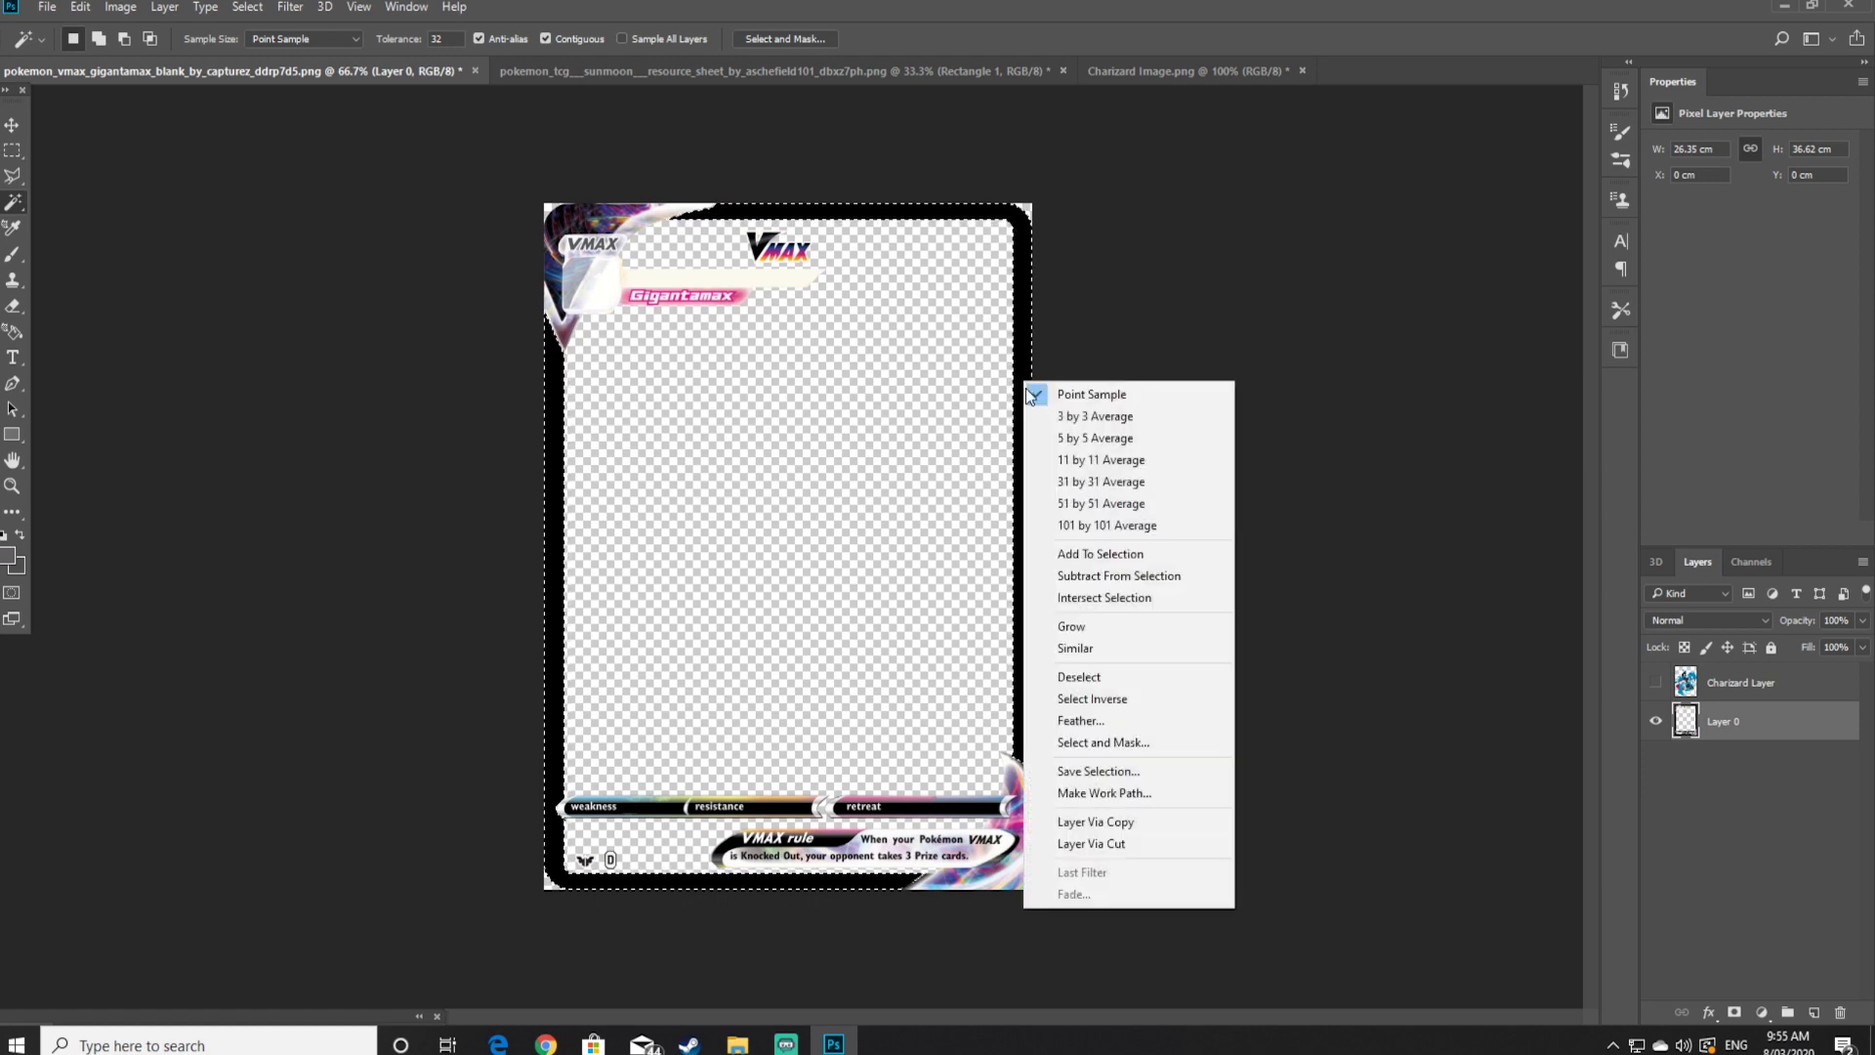
left_click(1135, 848)
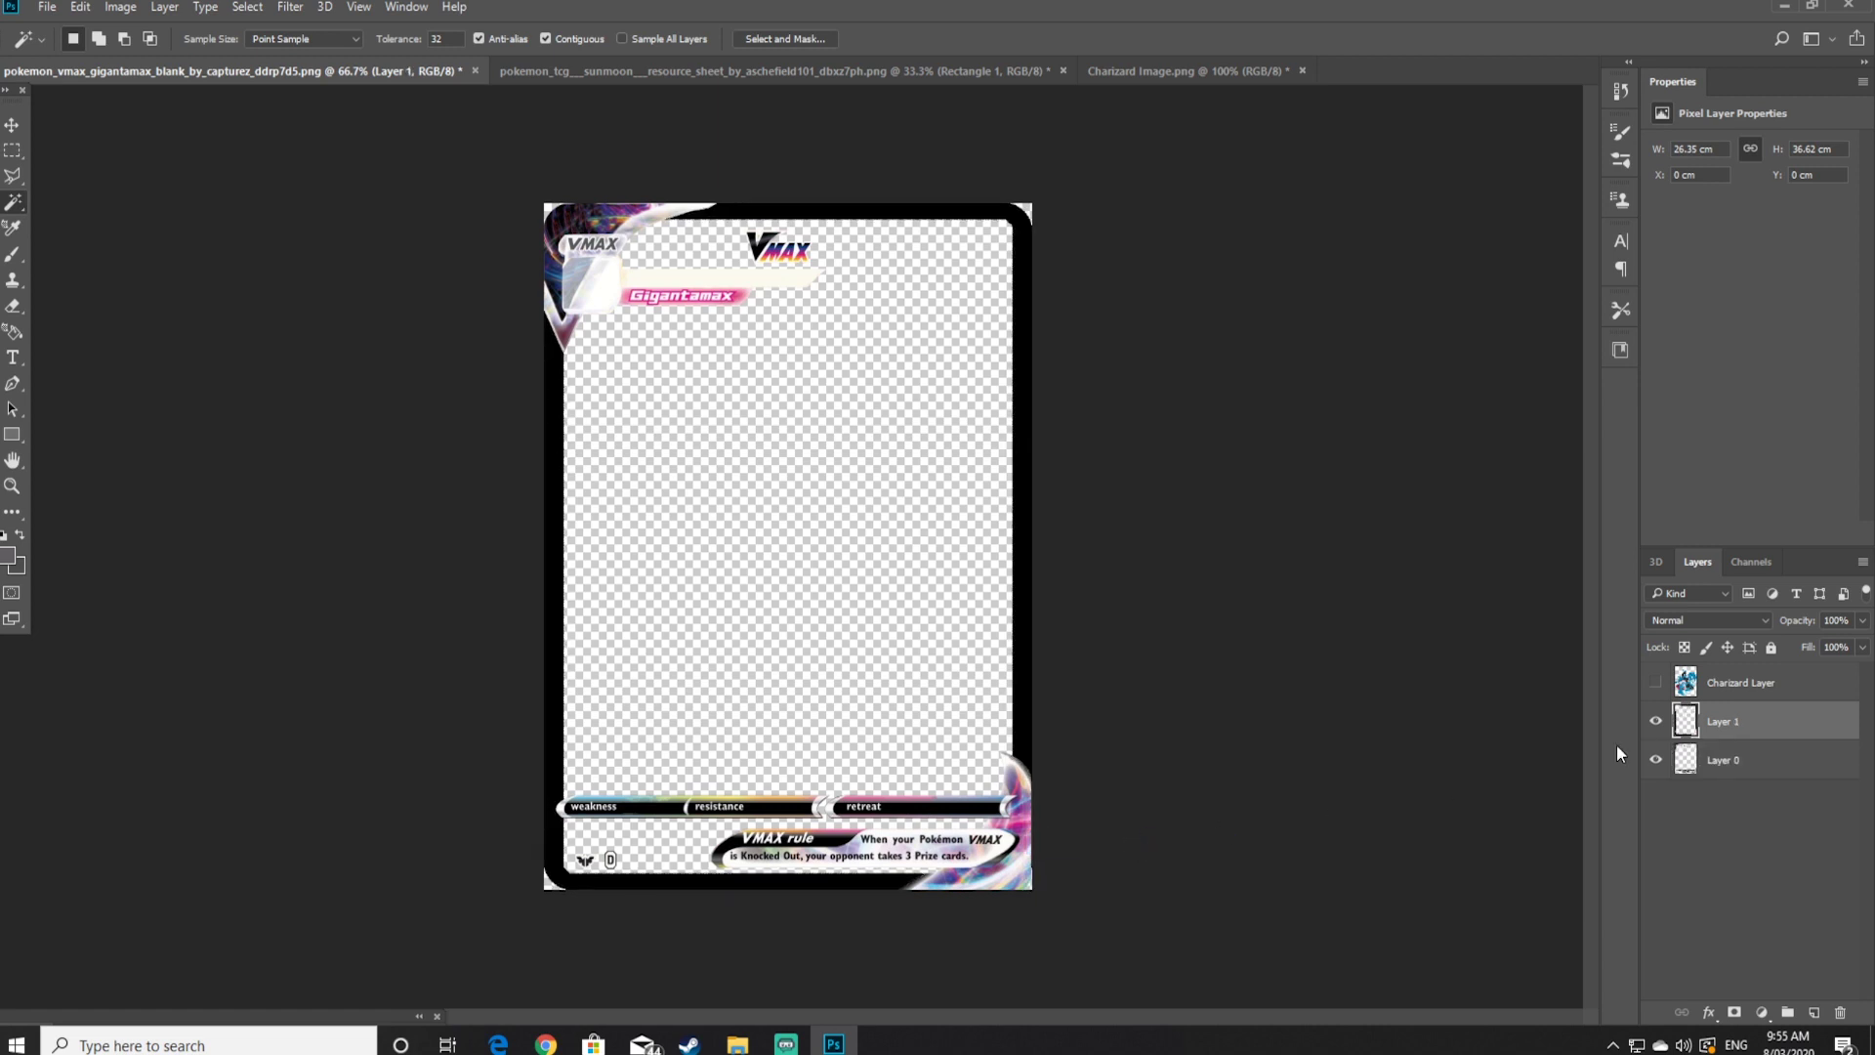
Rename Layer 0, which holds the remaining card template graphics, as Vmax
left_click(1716, 767)
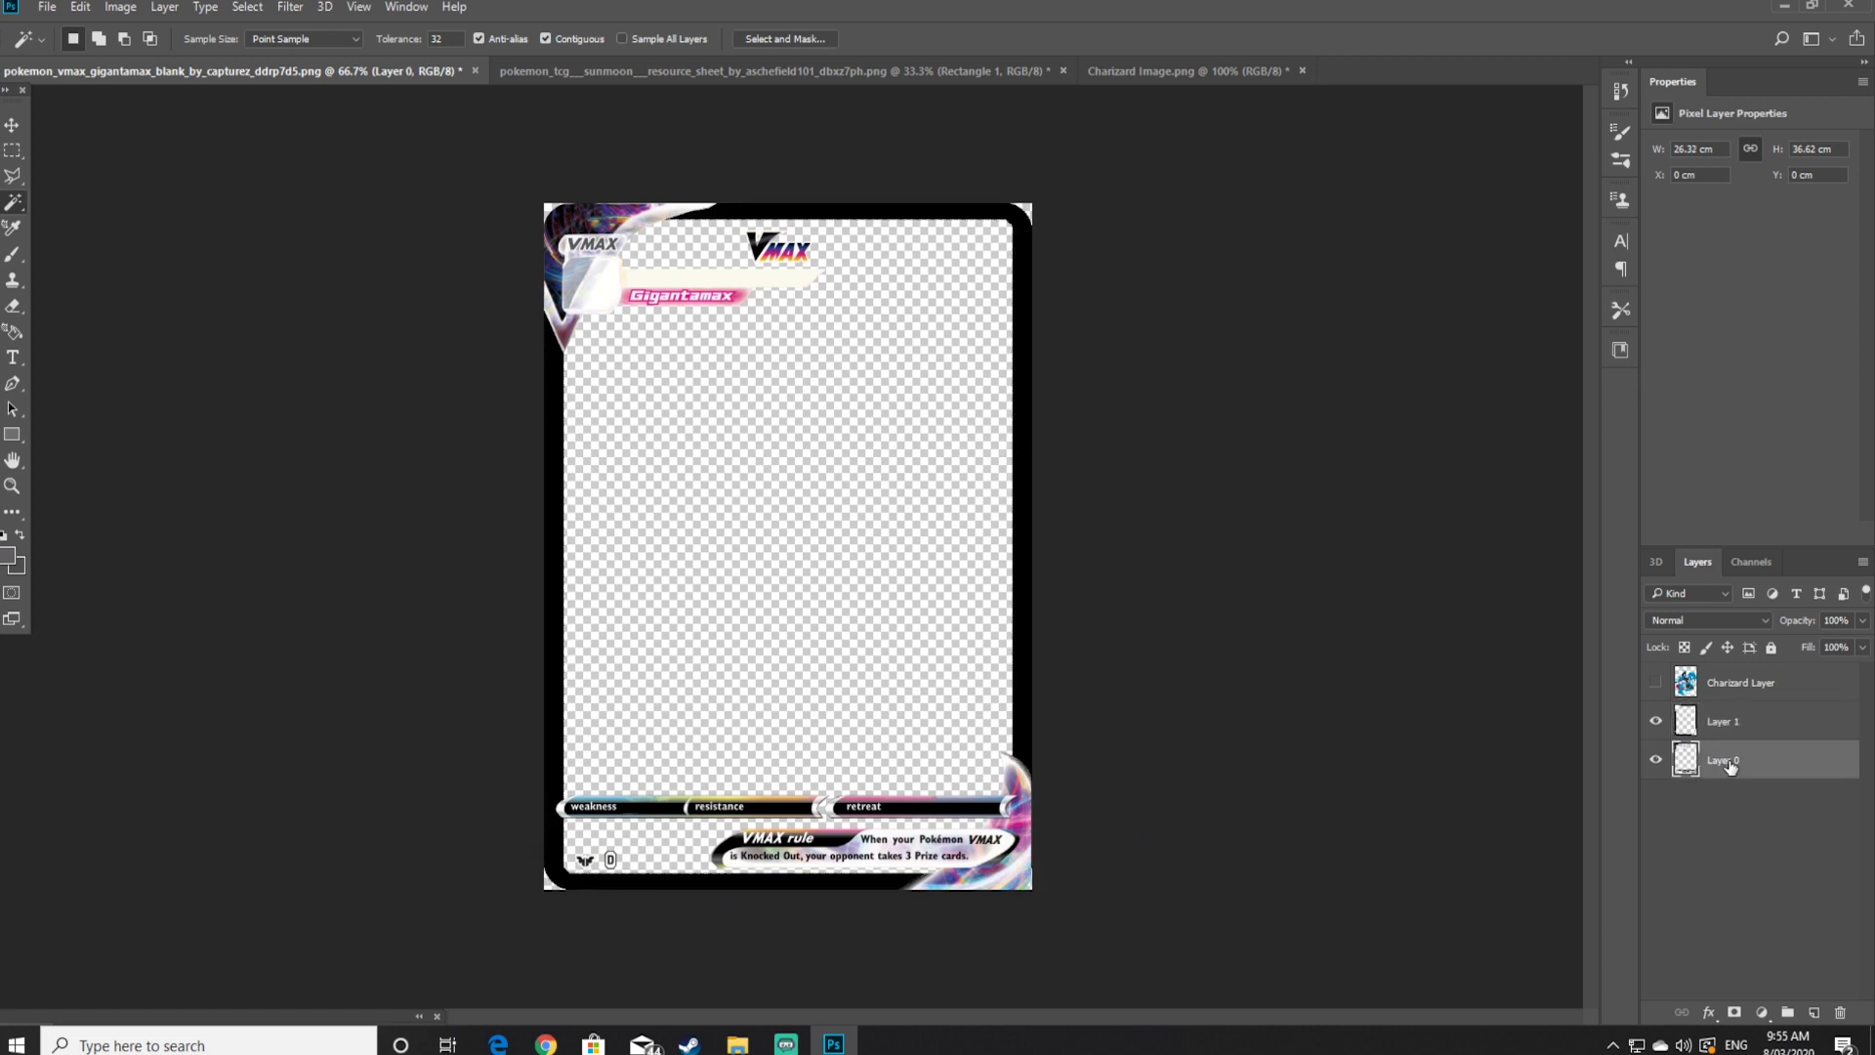
double_click(1724, 759)
type("Vmax")
key("Return")
Rename the layer with the cut-out black border as Card Border
left_click(1730, 723)
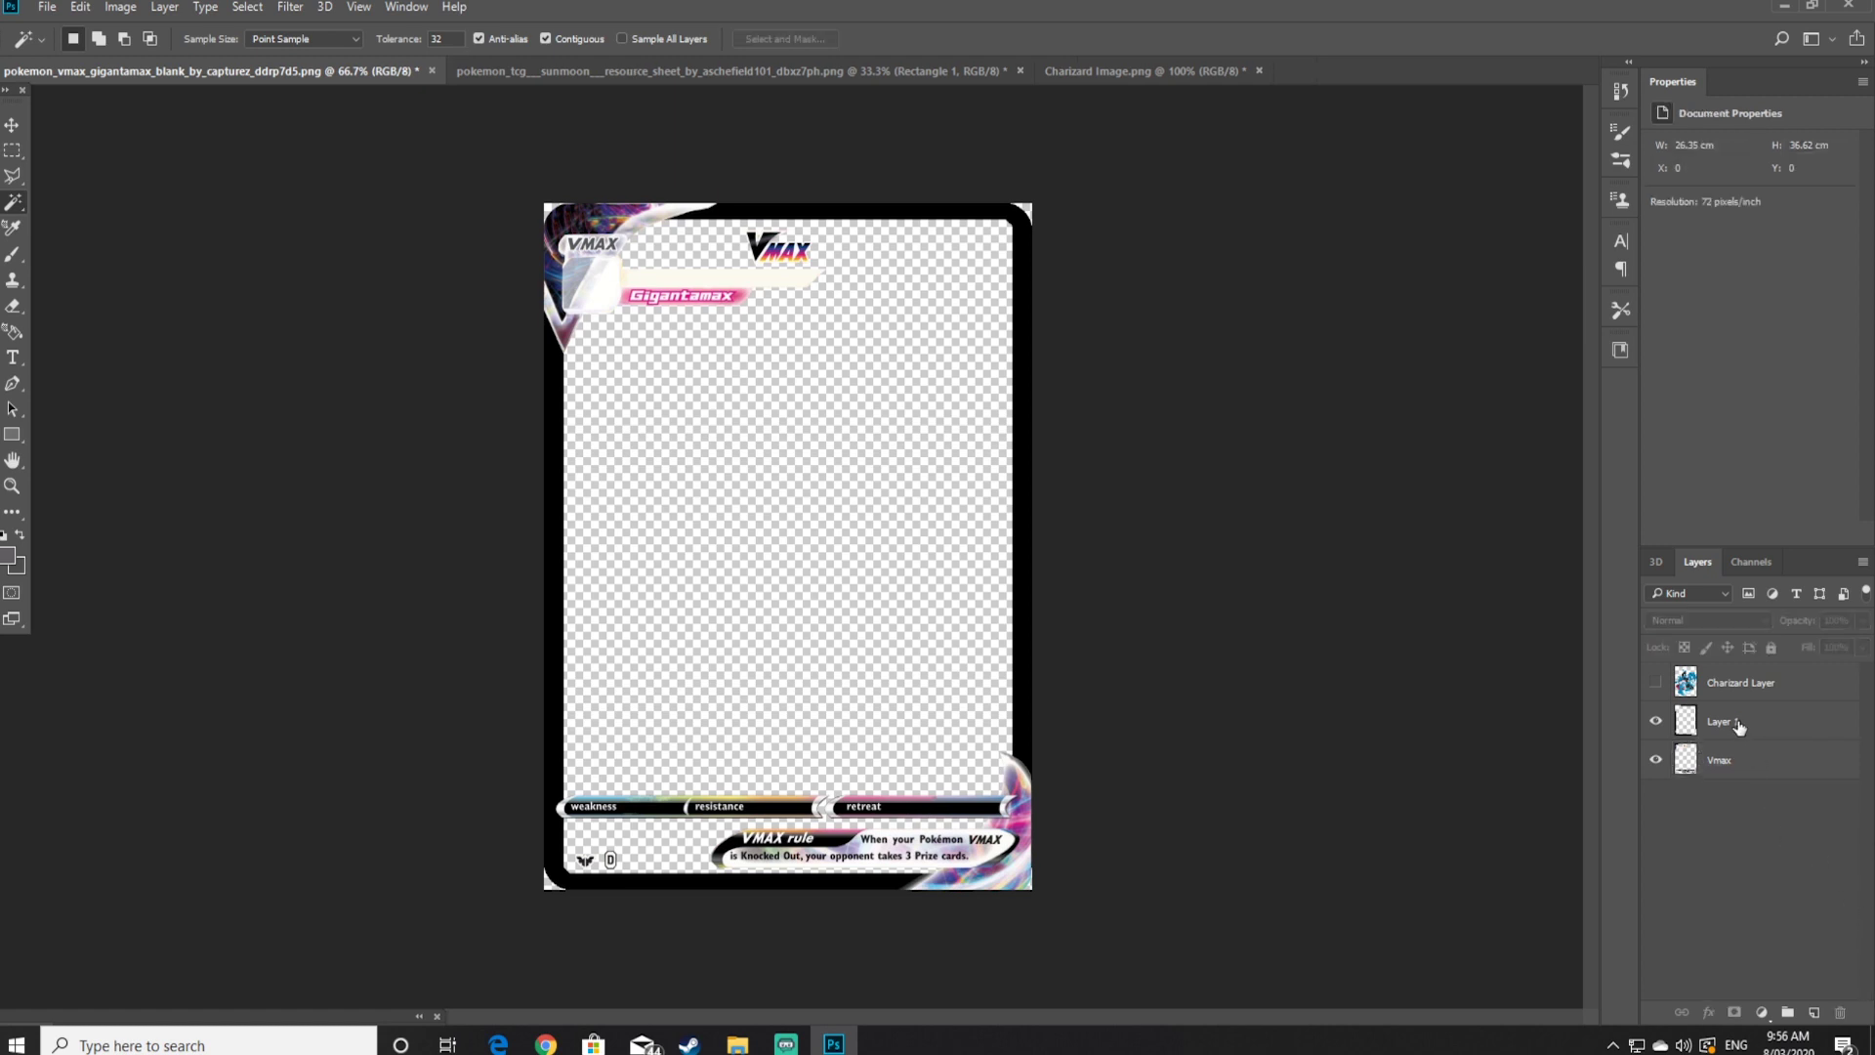
right_click(1730, 724)
key("Escape")
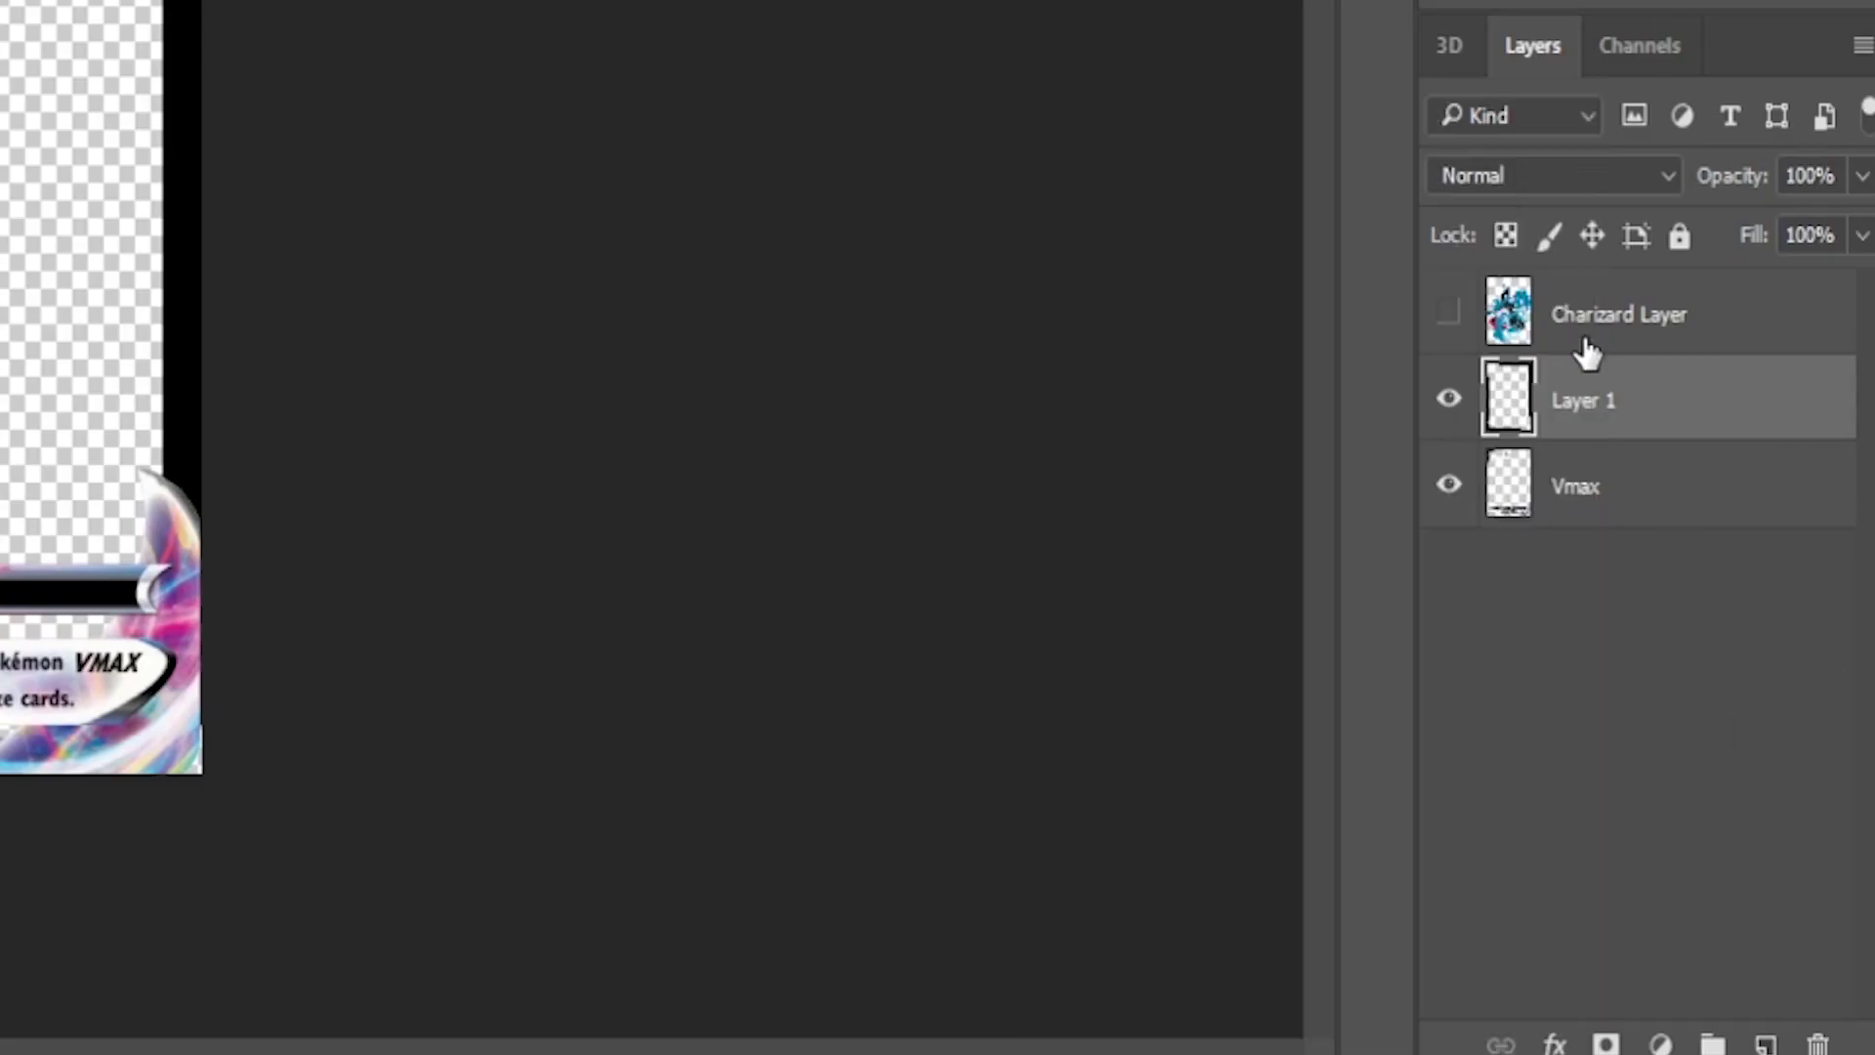
double_click(1726, 723)
type("Card Borde4r")
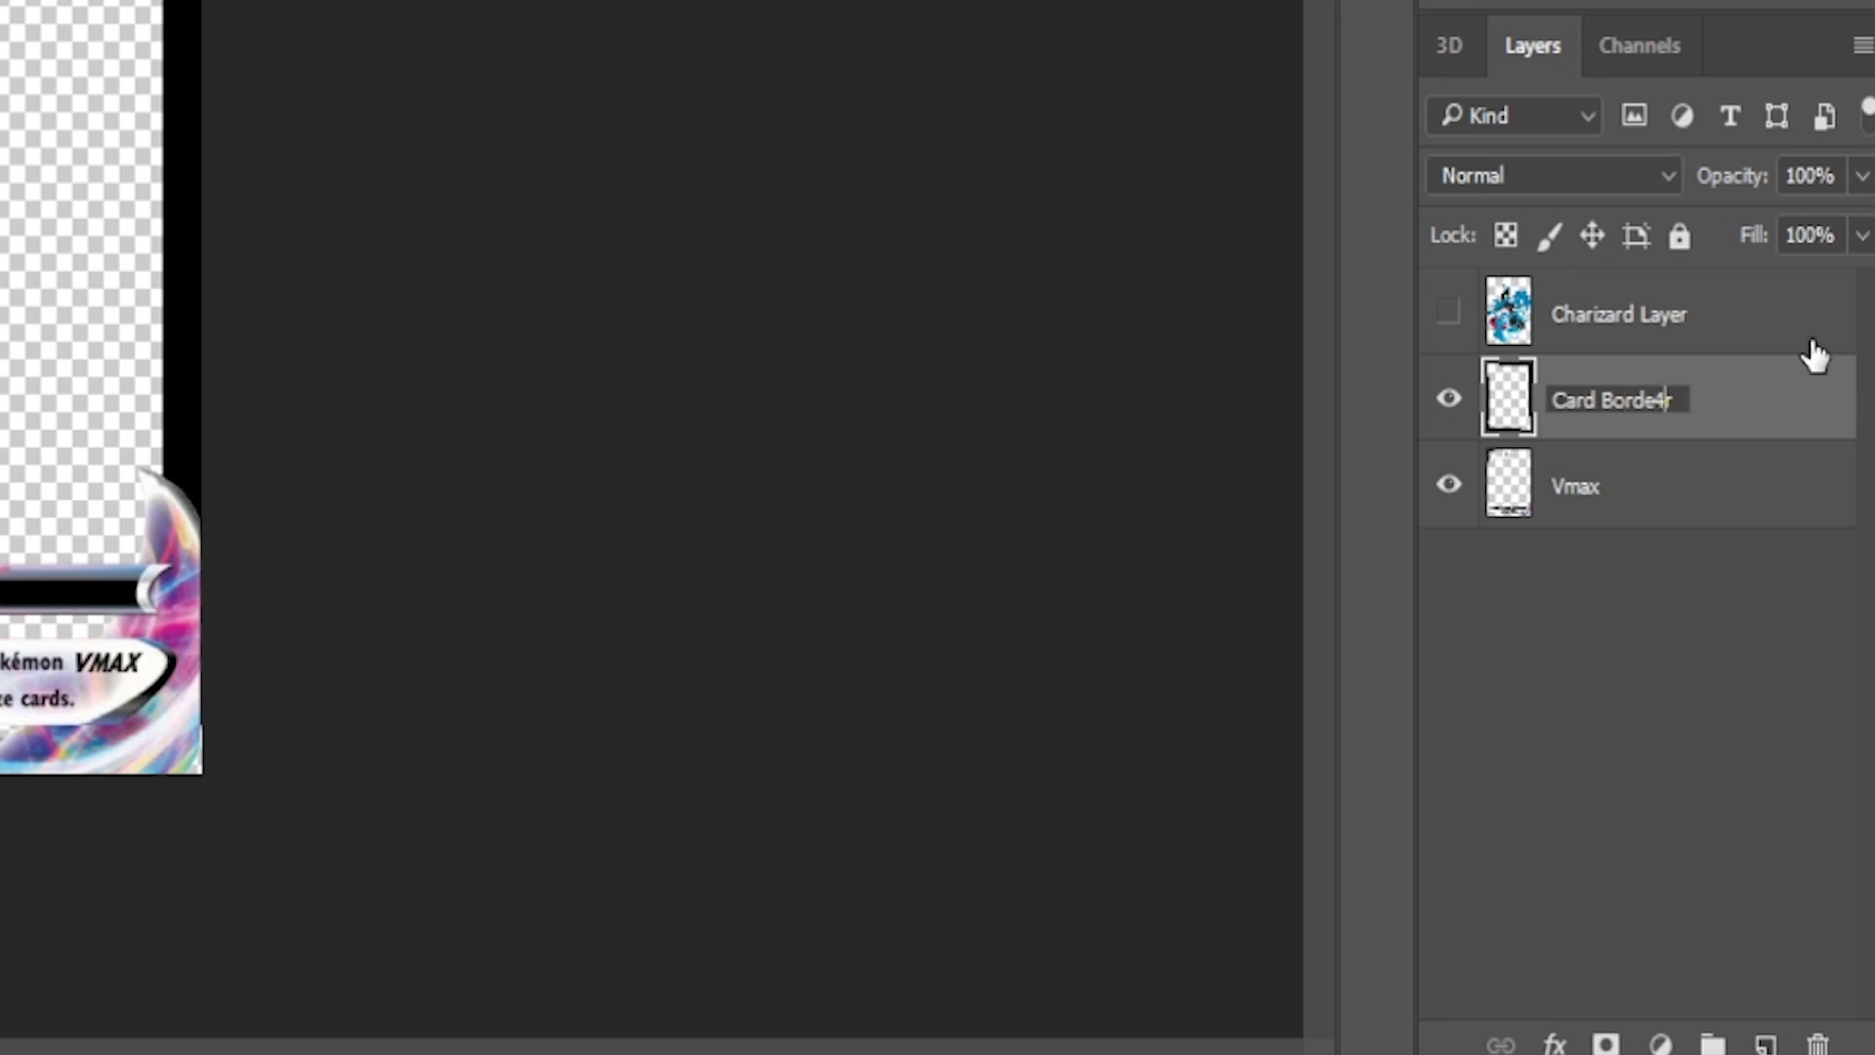
key("Return")
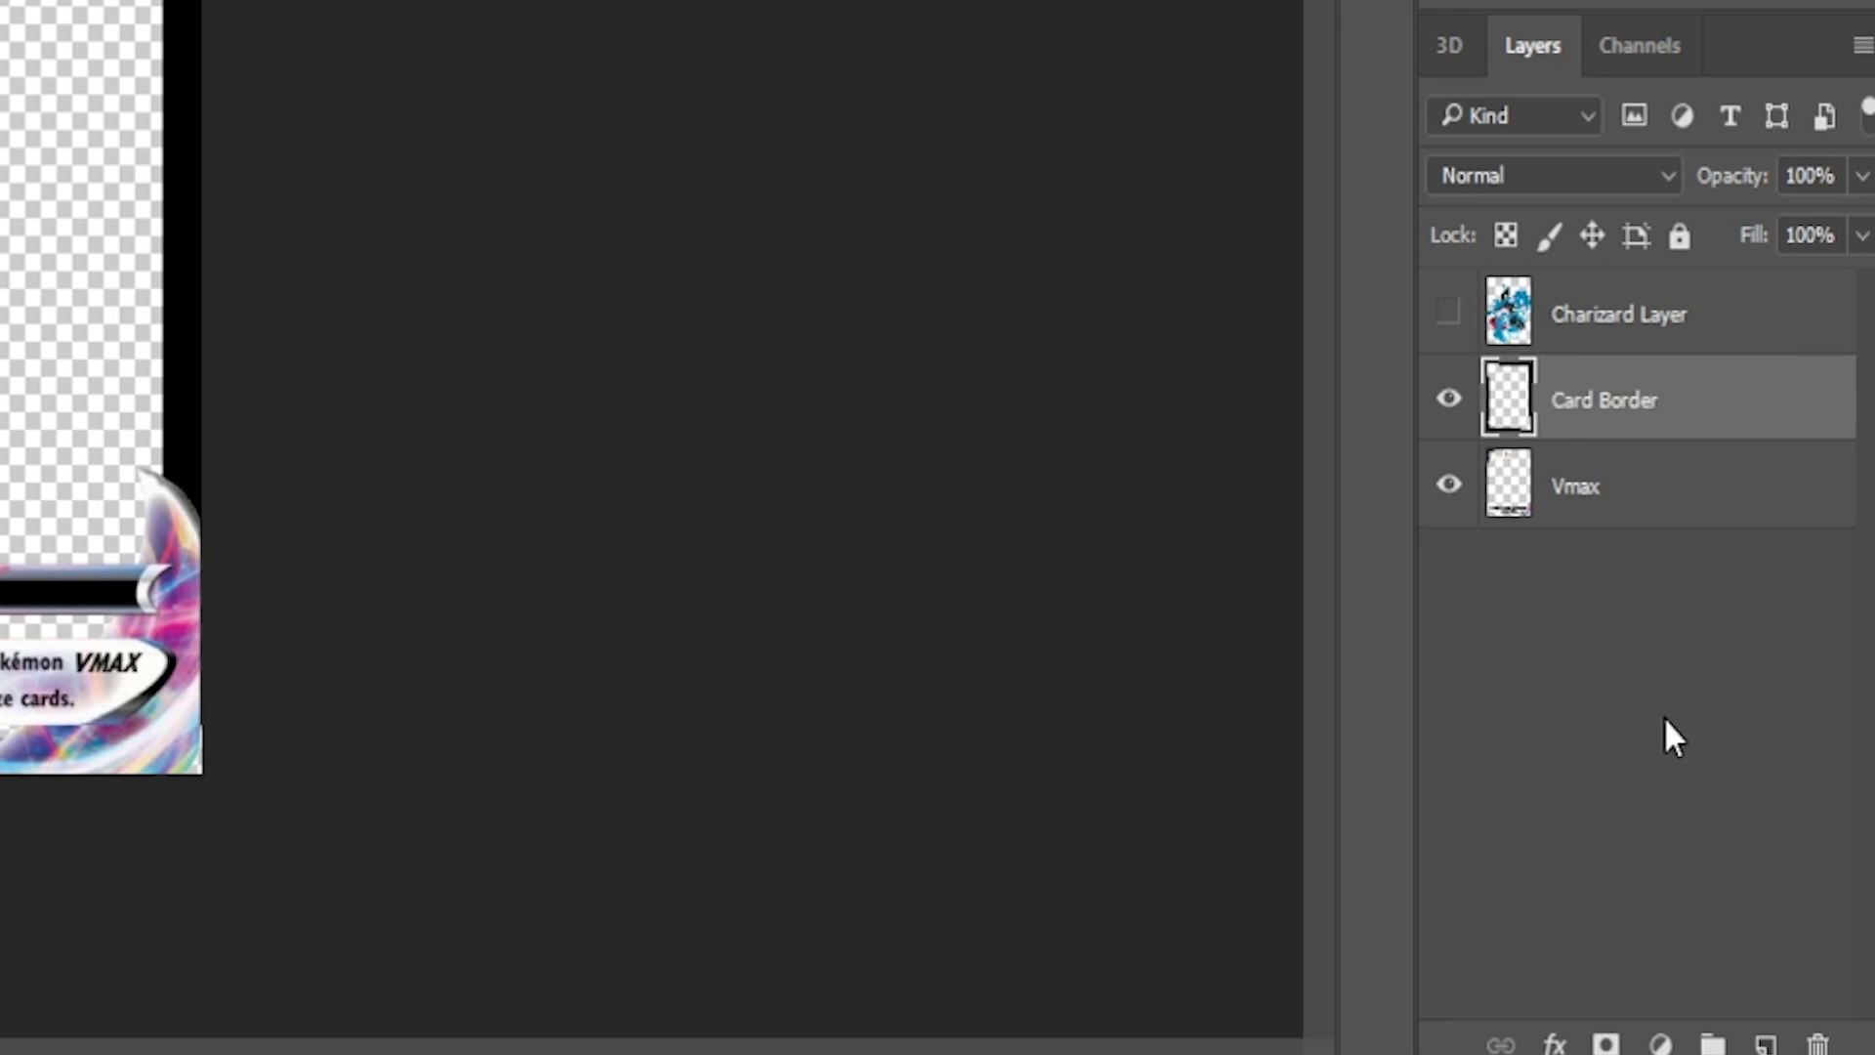
left_click(1664, 716)
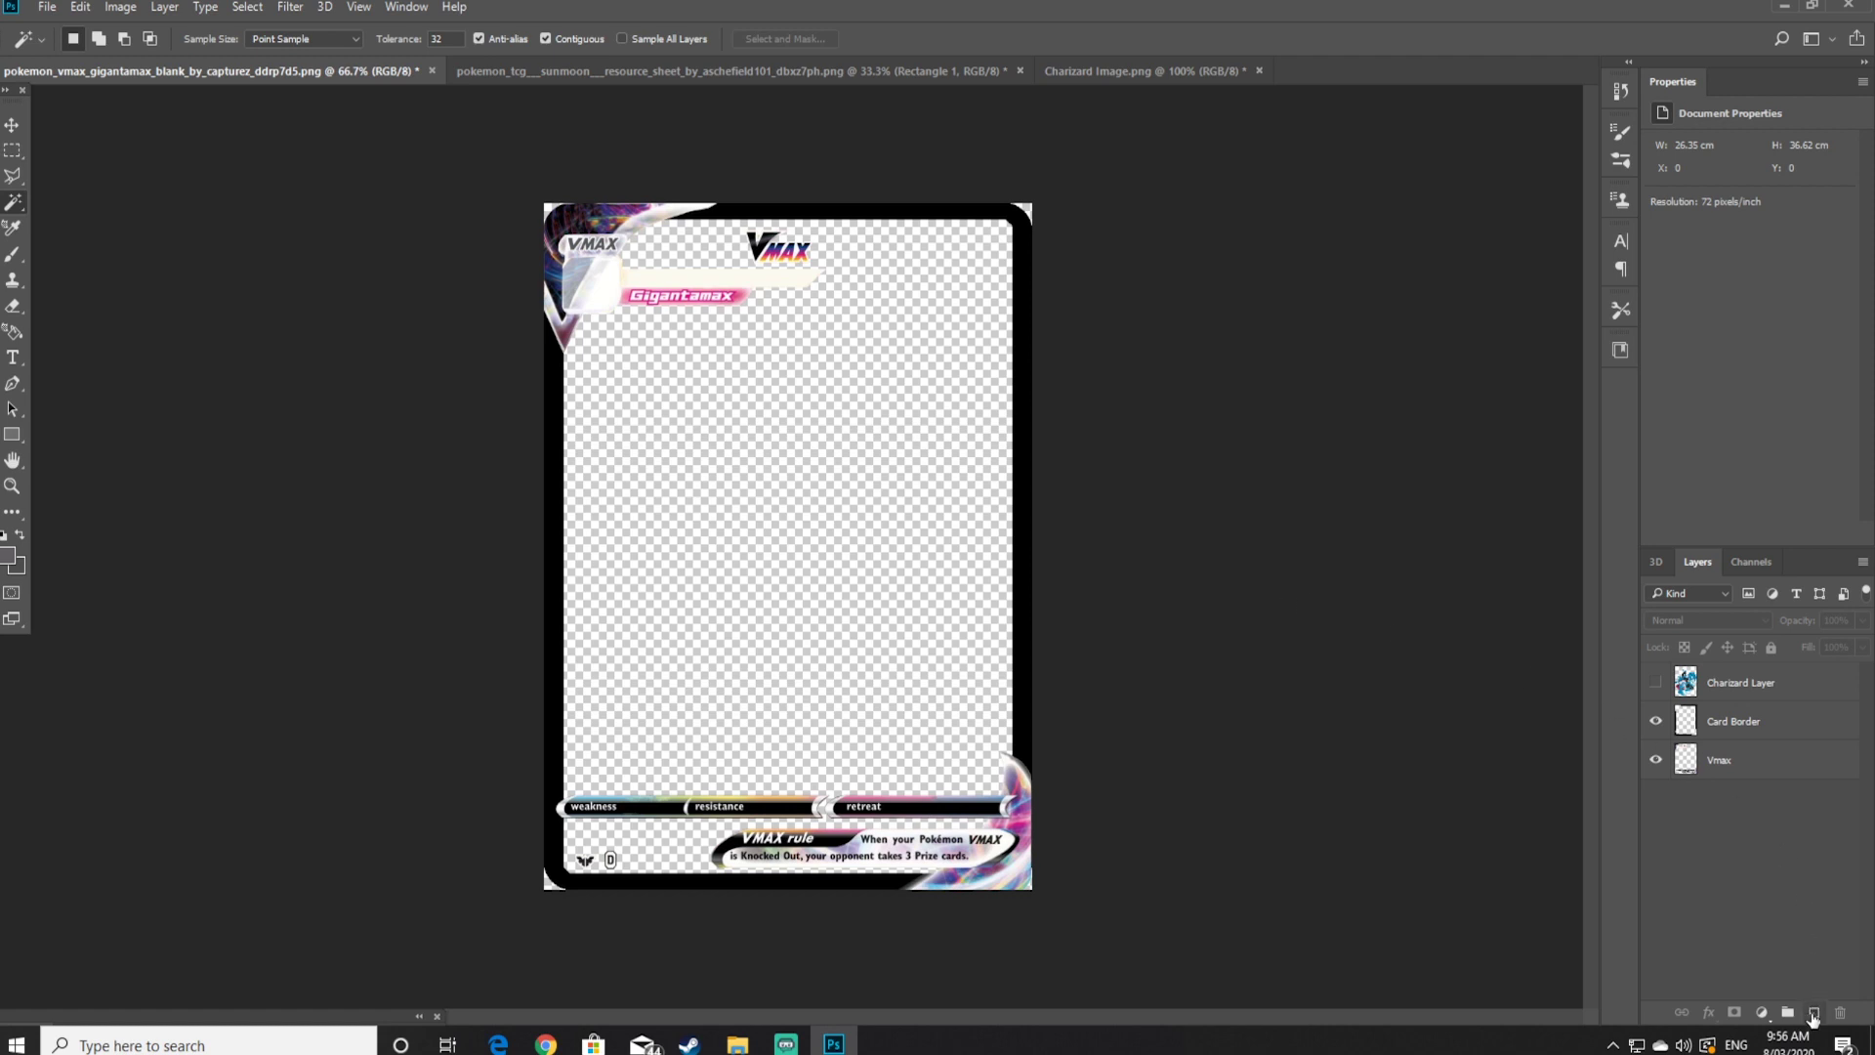
Add a new layer beneath the Vmax layer and name it Background
left_click(1813, 1013)
left_click_drag(1750, 687, 1724, 806)
double_click(1723, 801)
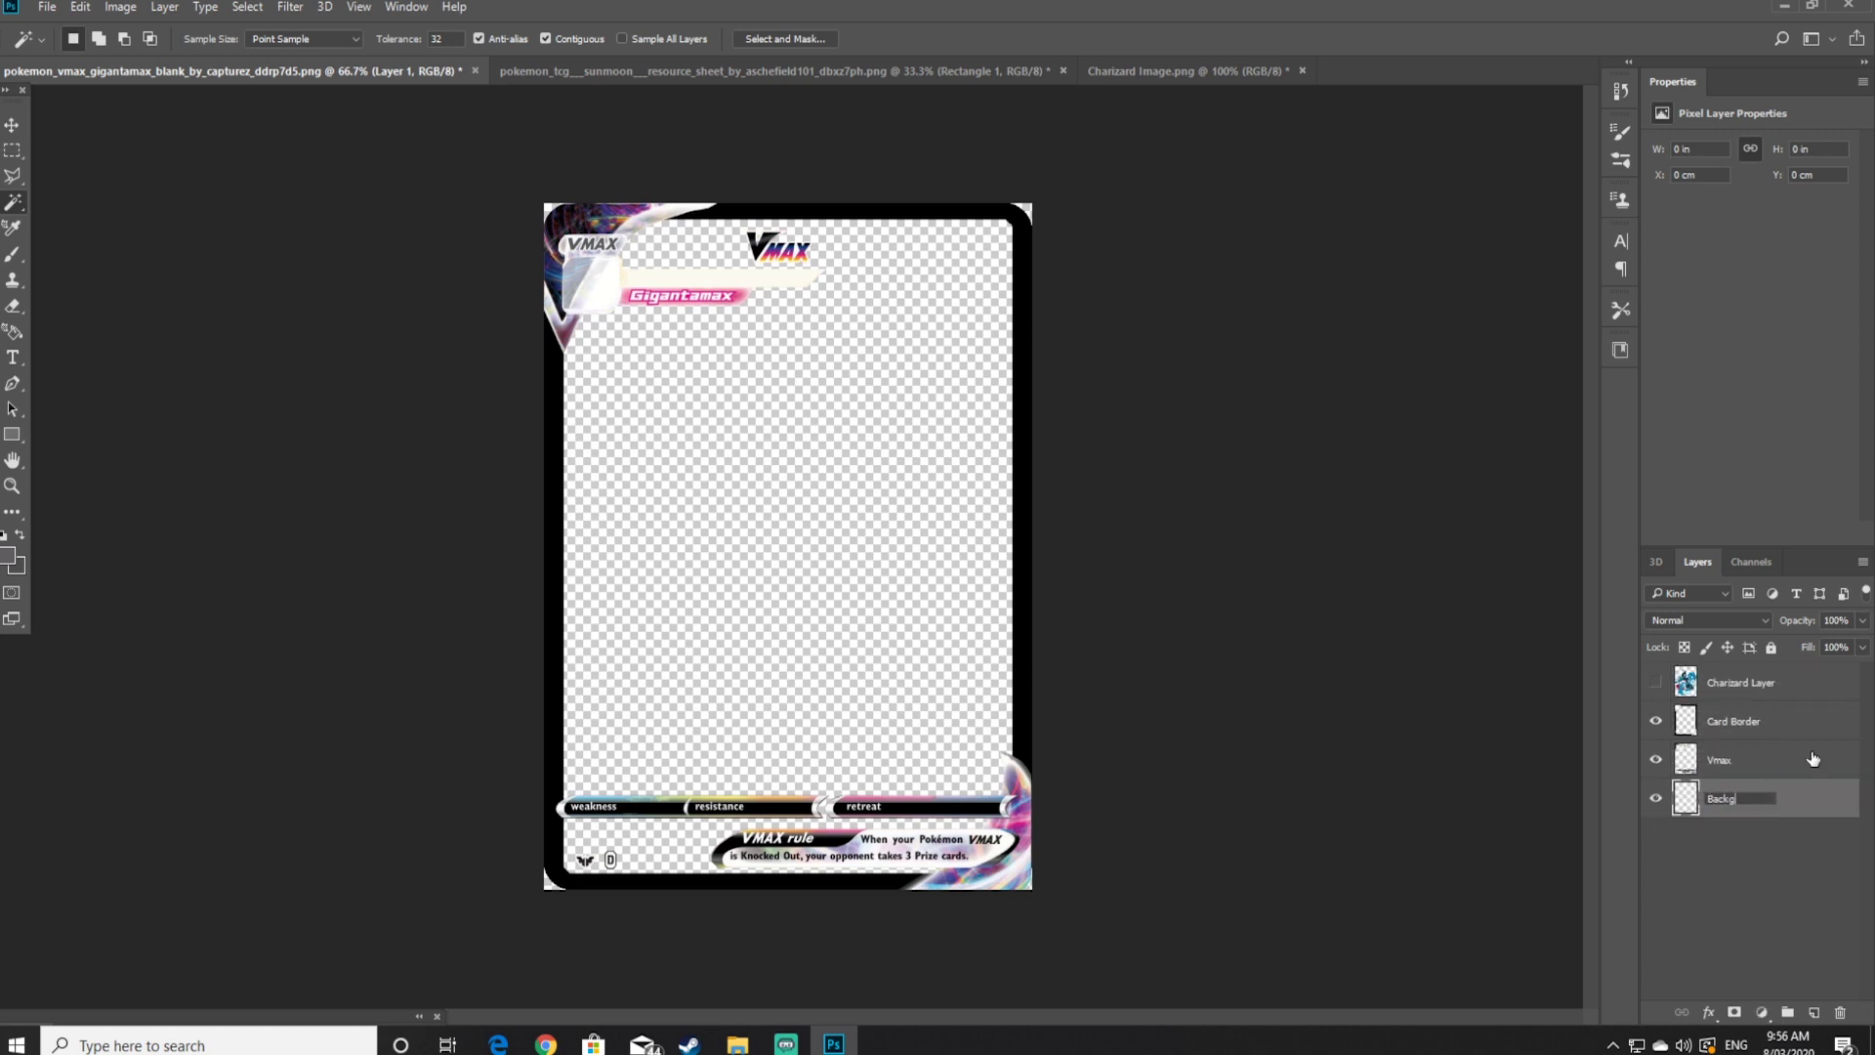
key("Return")
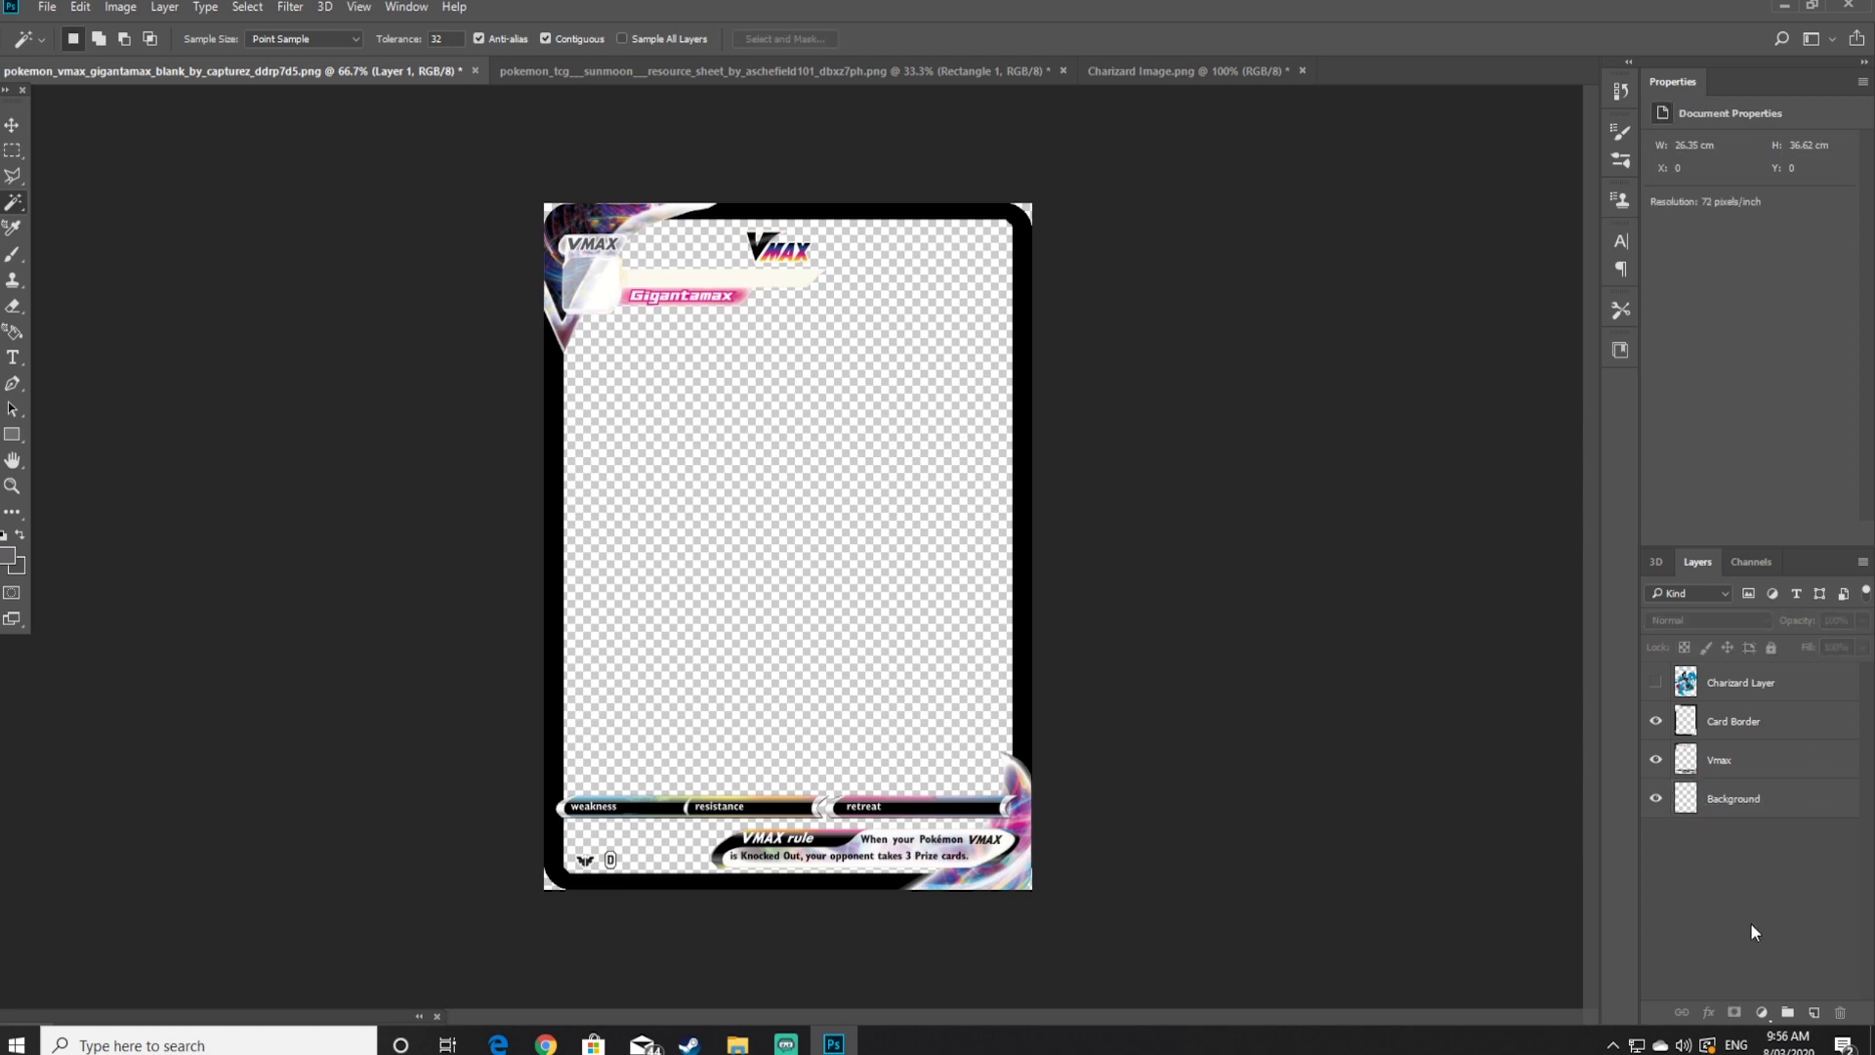
Draw a grey rectangle shape of about 763 × 1052 px covering the whole card on the Background layer
left_click(9, 437)
left_click_drag(542, 201, 1039, 895)
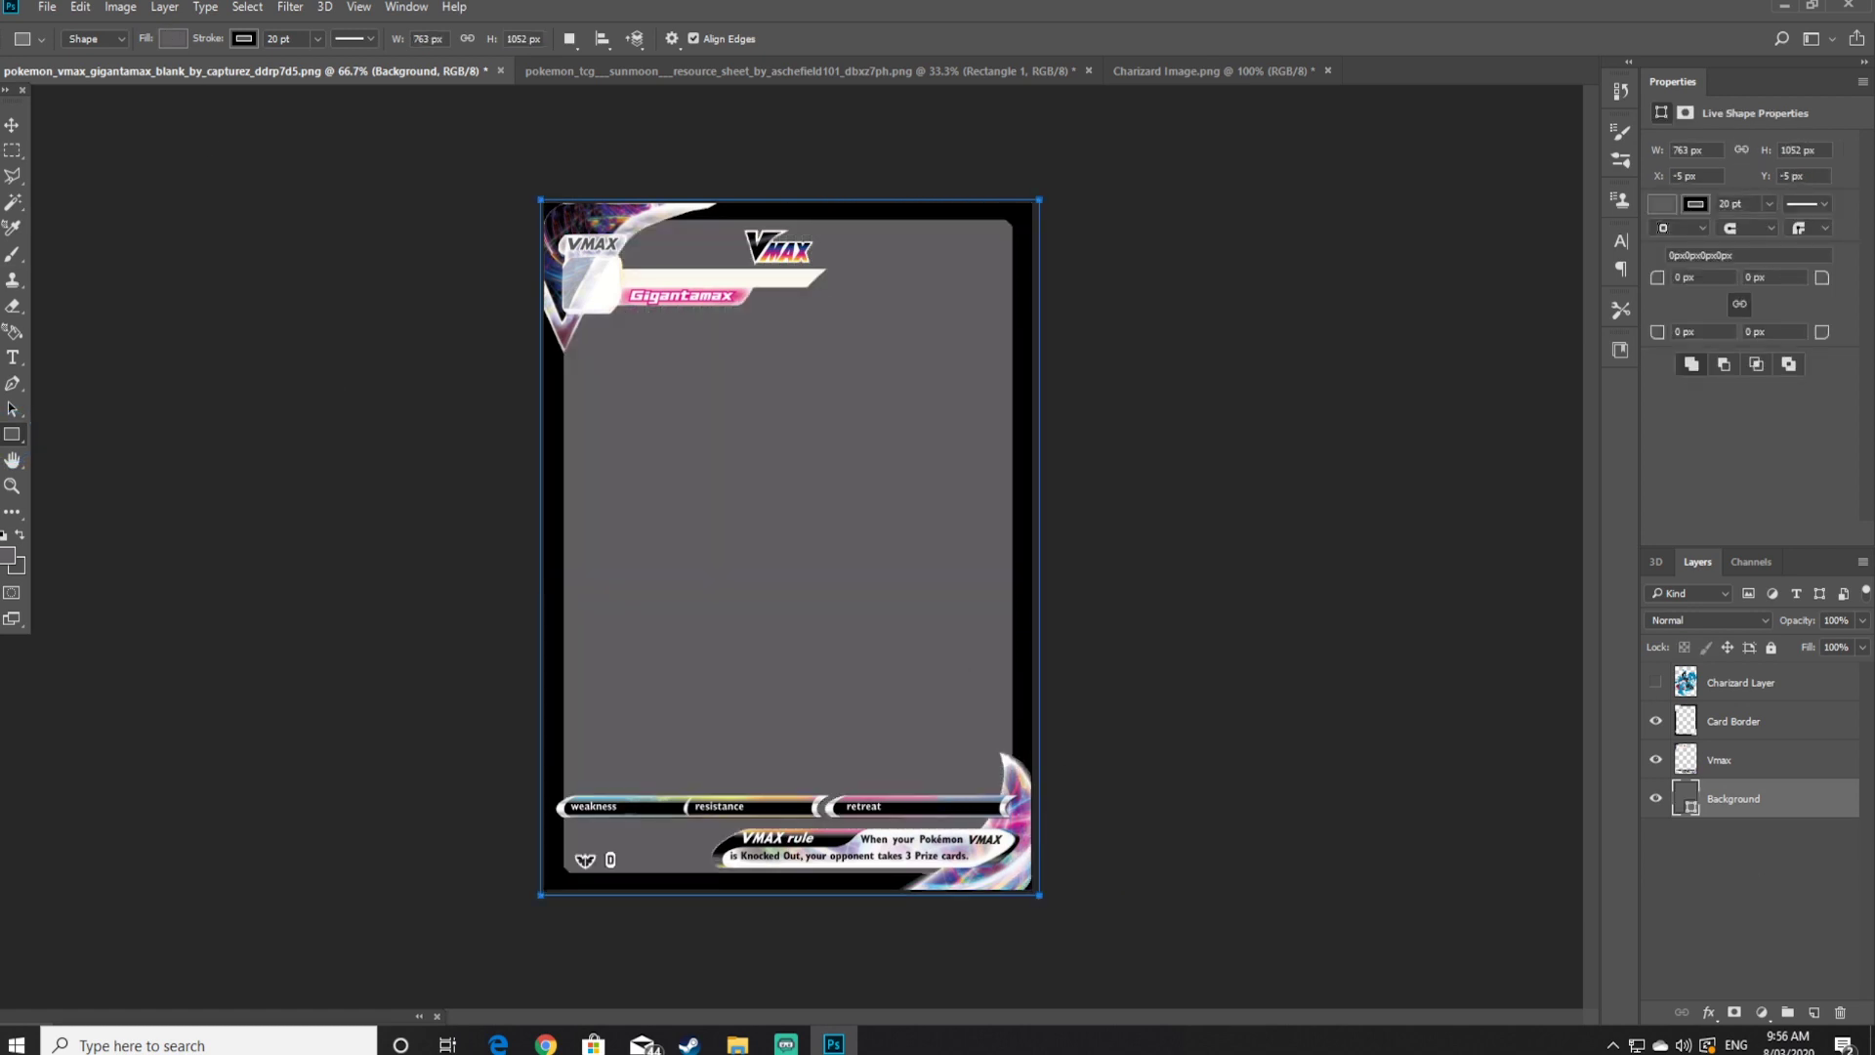
key("m")
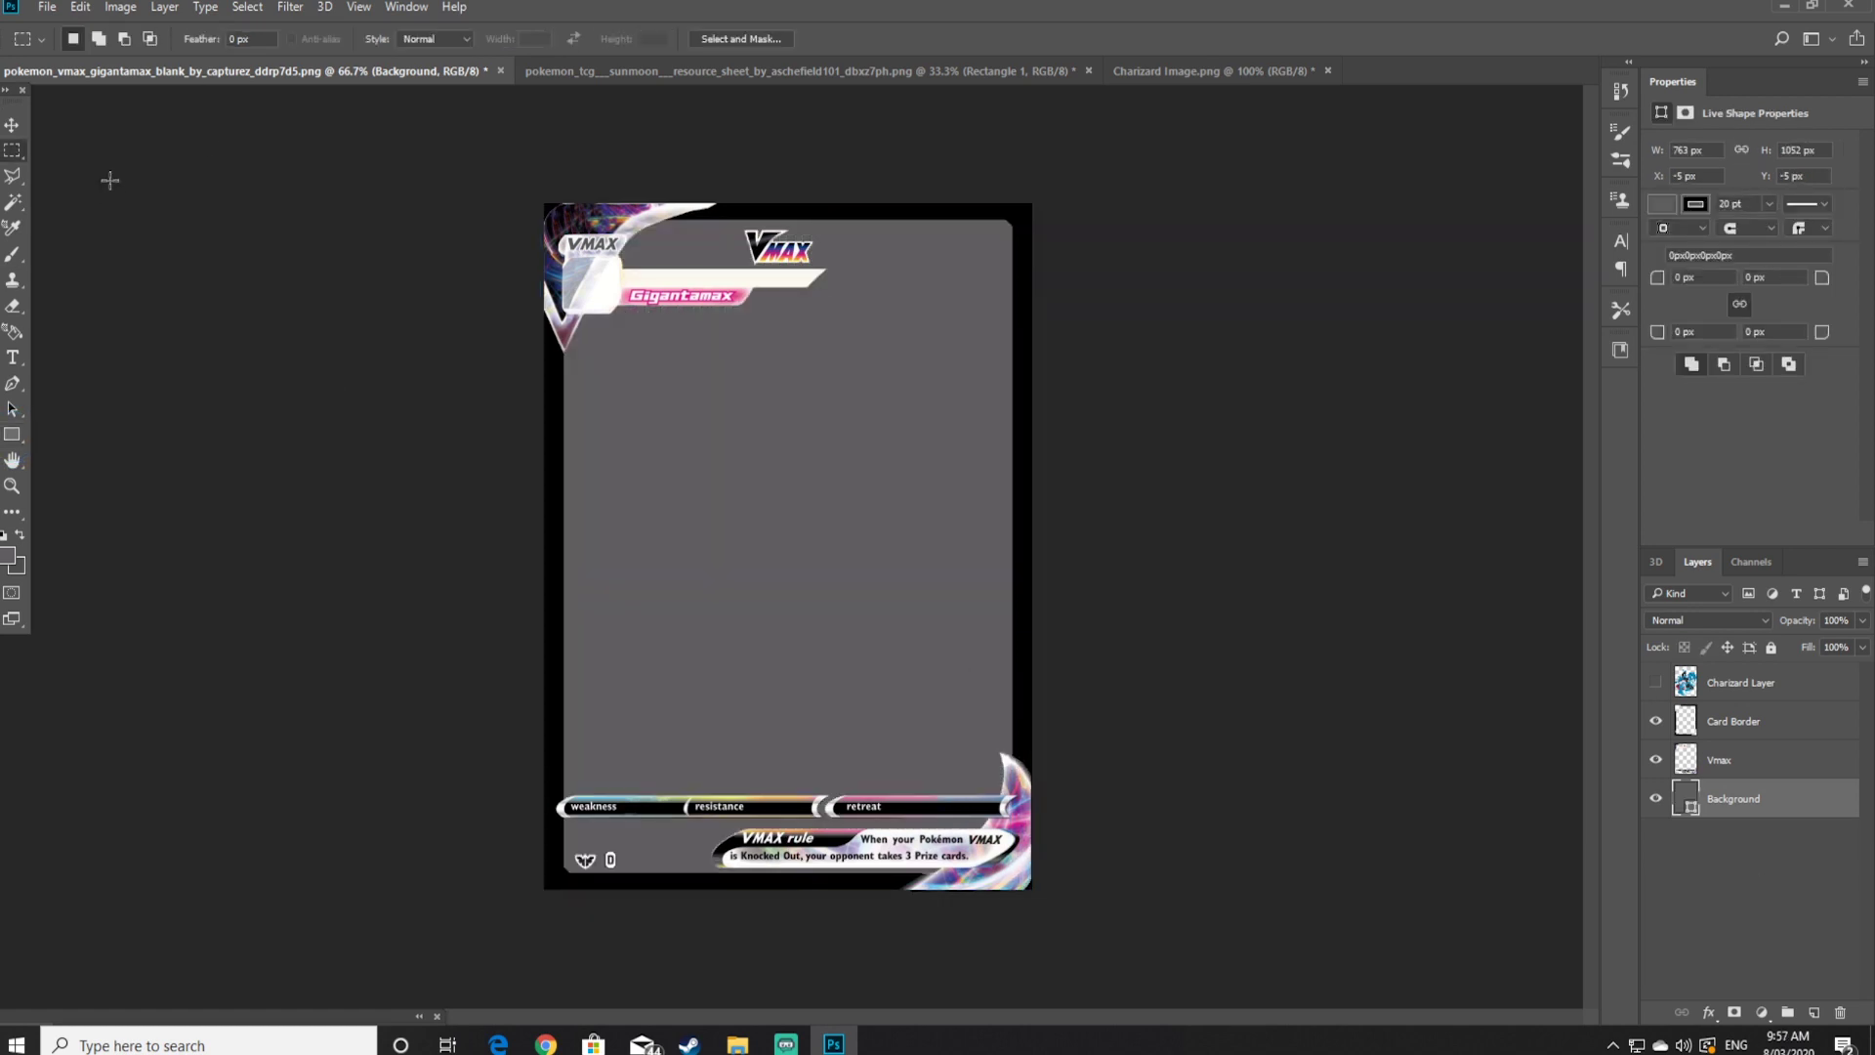
Add a Gradient Overlay effect to the Background layer and open its gradient for editing
left_click(1783, 802)
double_click(1783, 802)
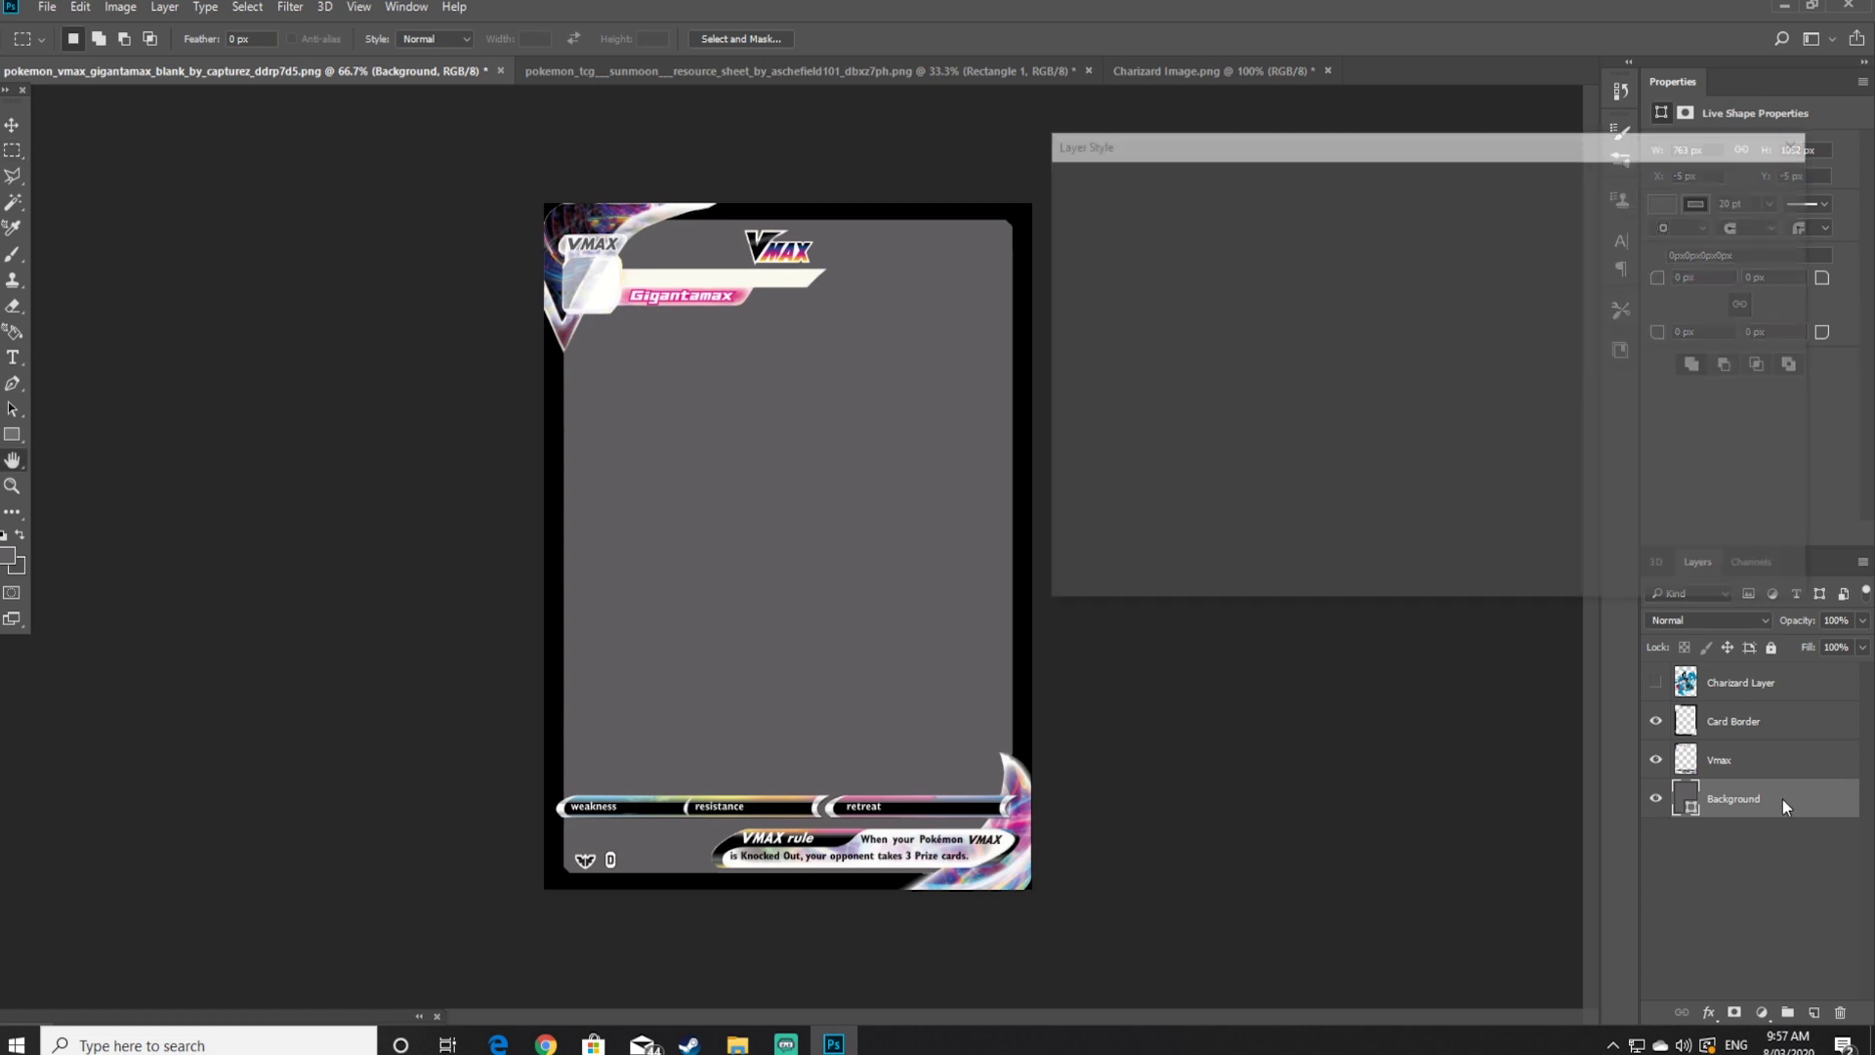
scroll(1229, 293, "down", 3)
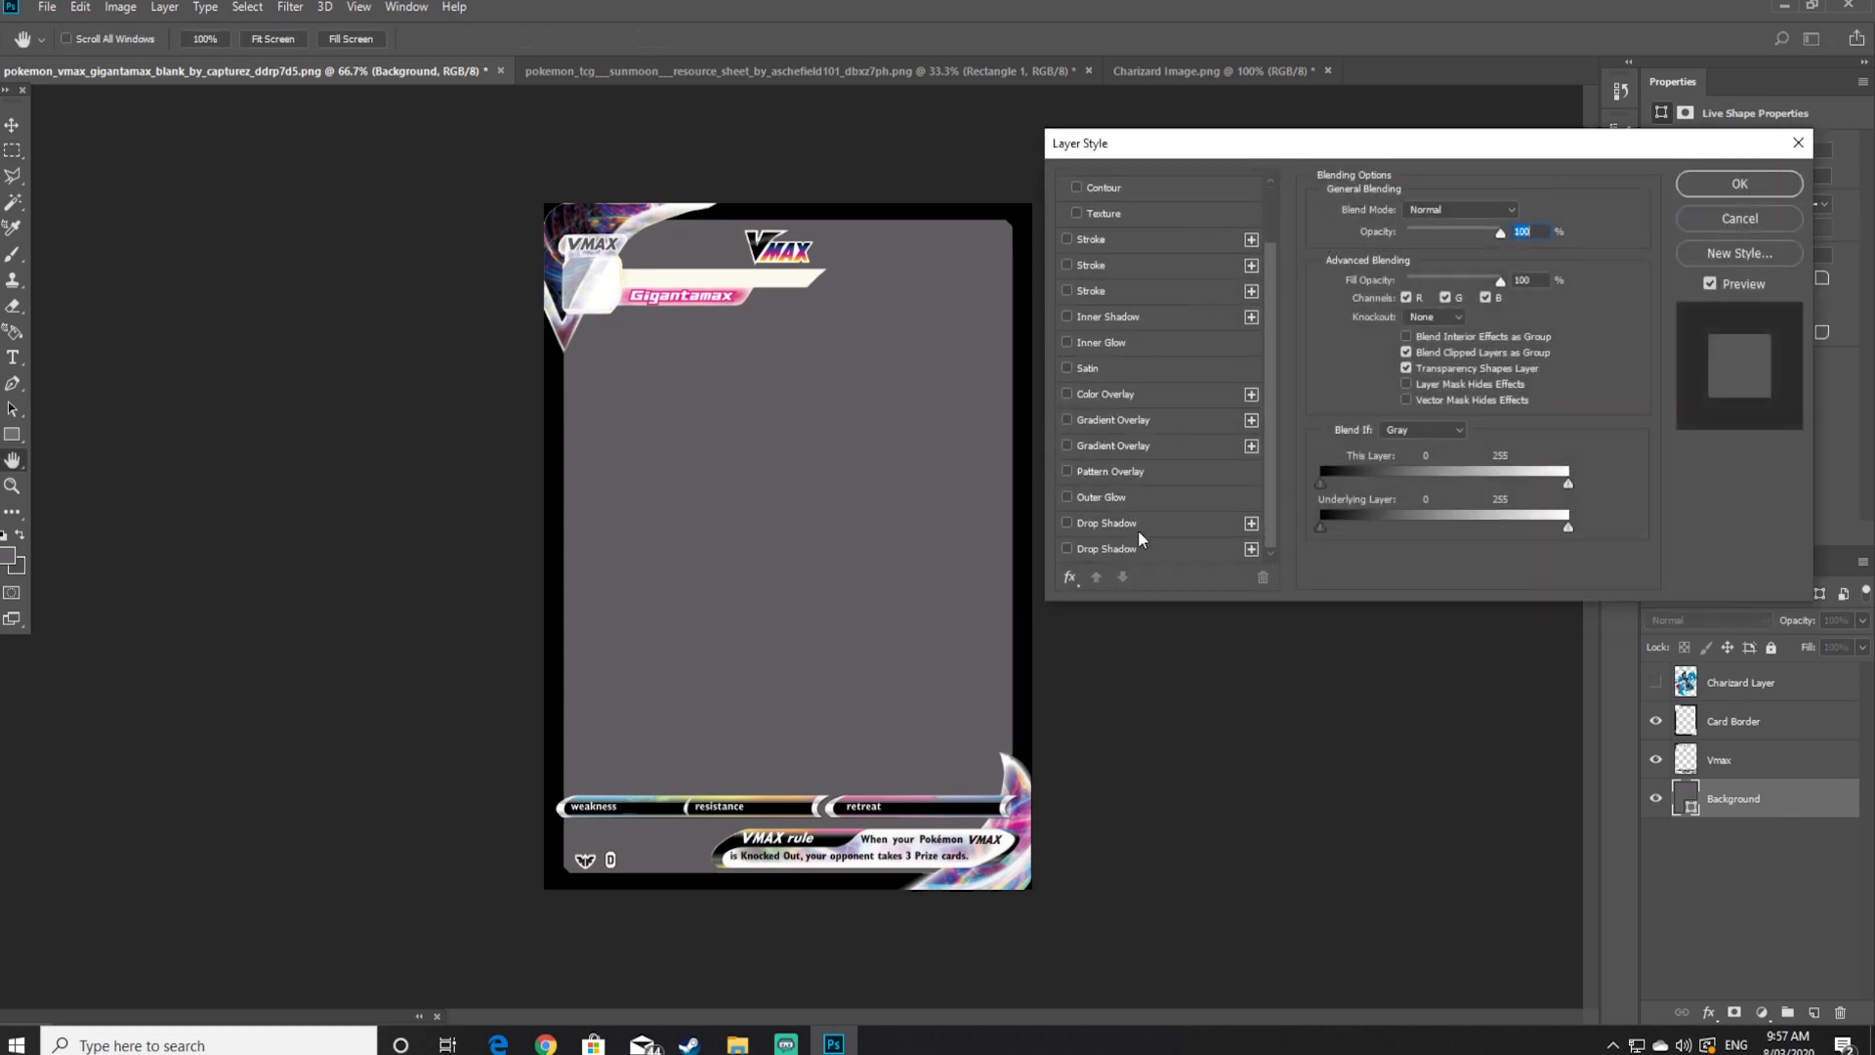
left_click(1099, 445)
left_click(1455, 256)
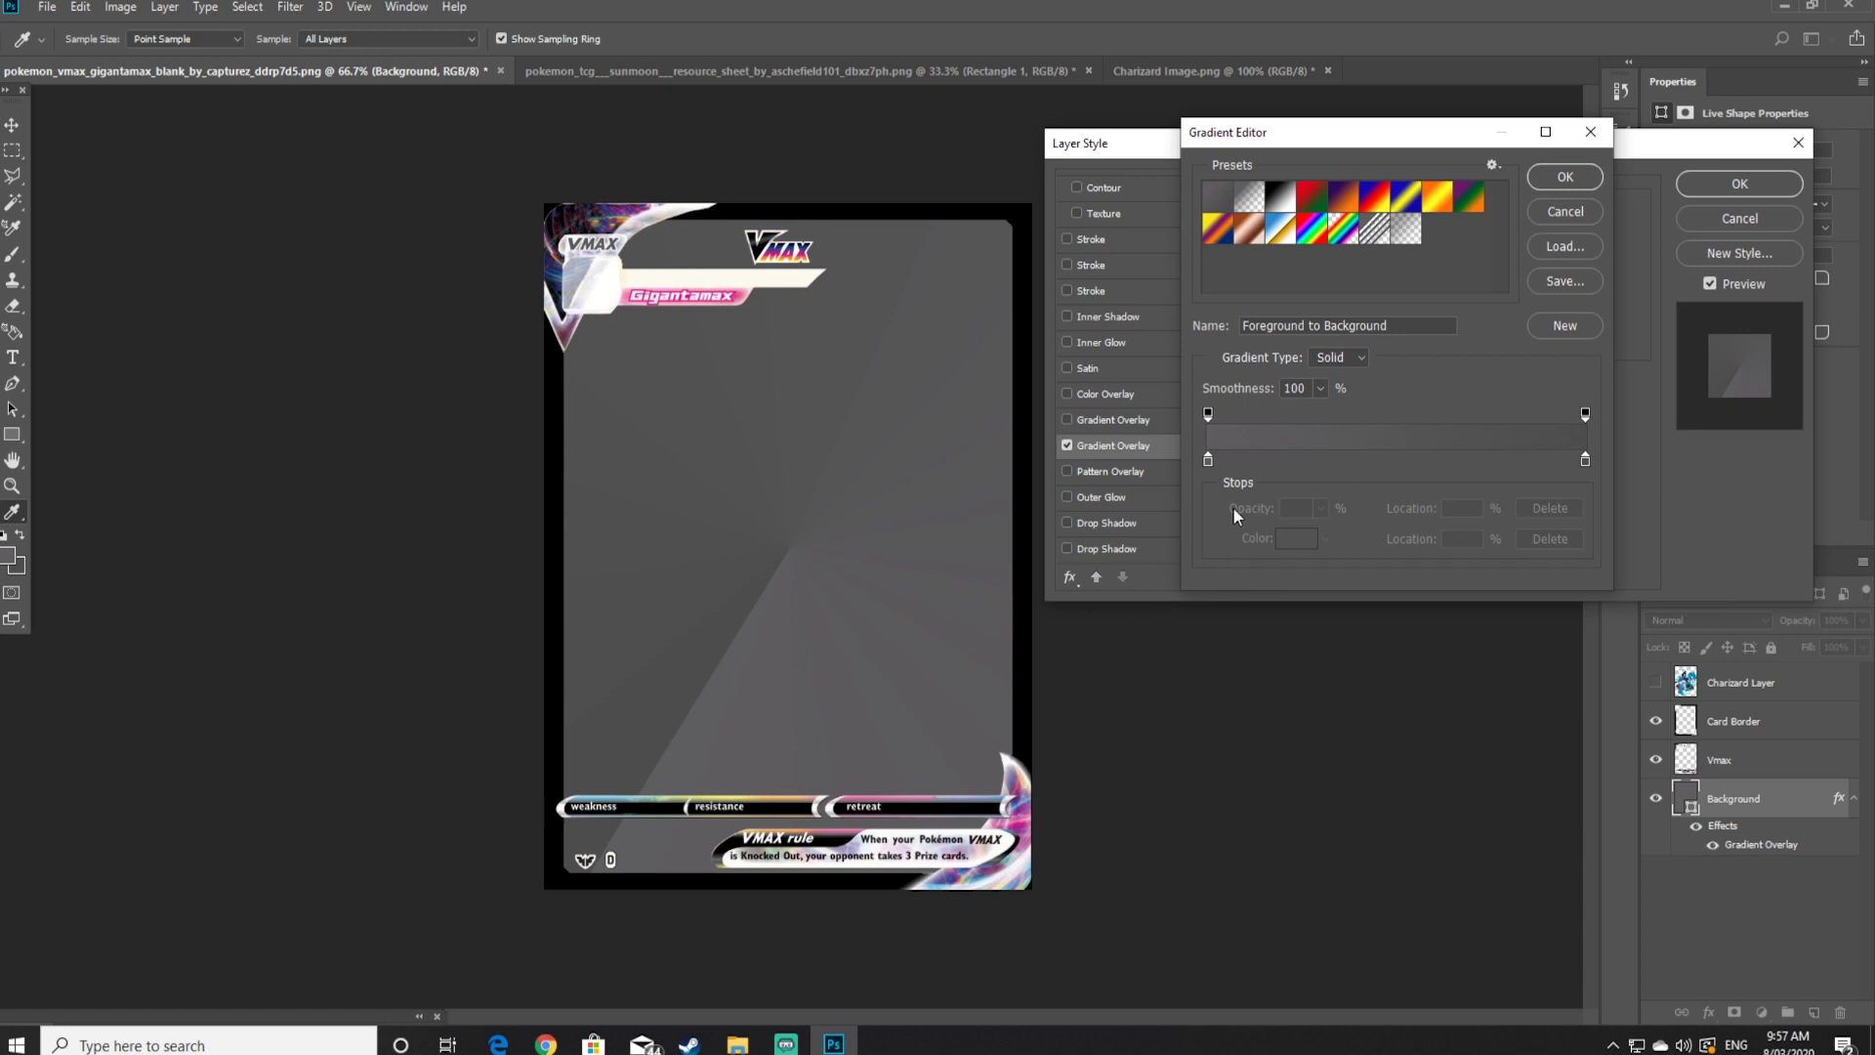
Set the gradient's starting colour stop to purple #9d1dc0
left_click(1208, 461)
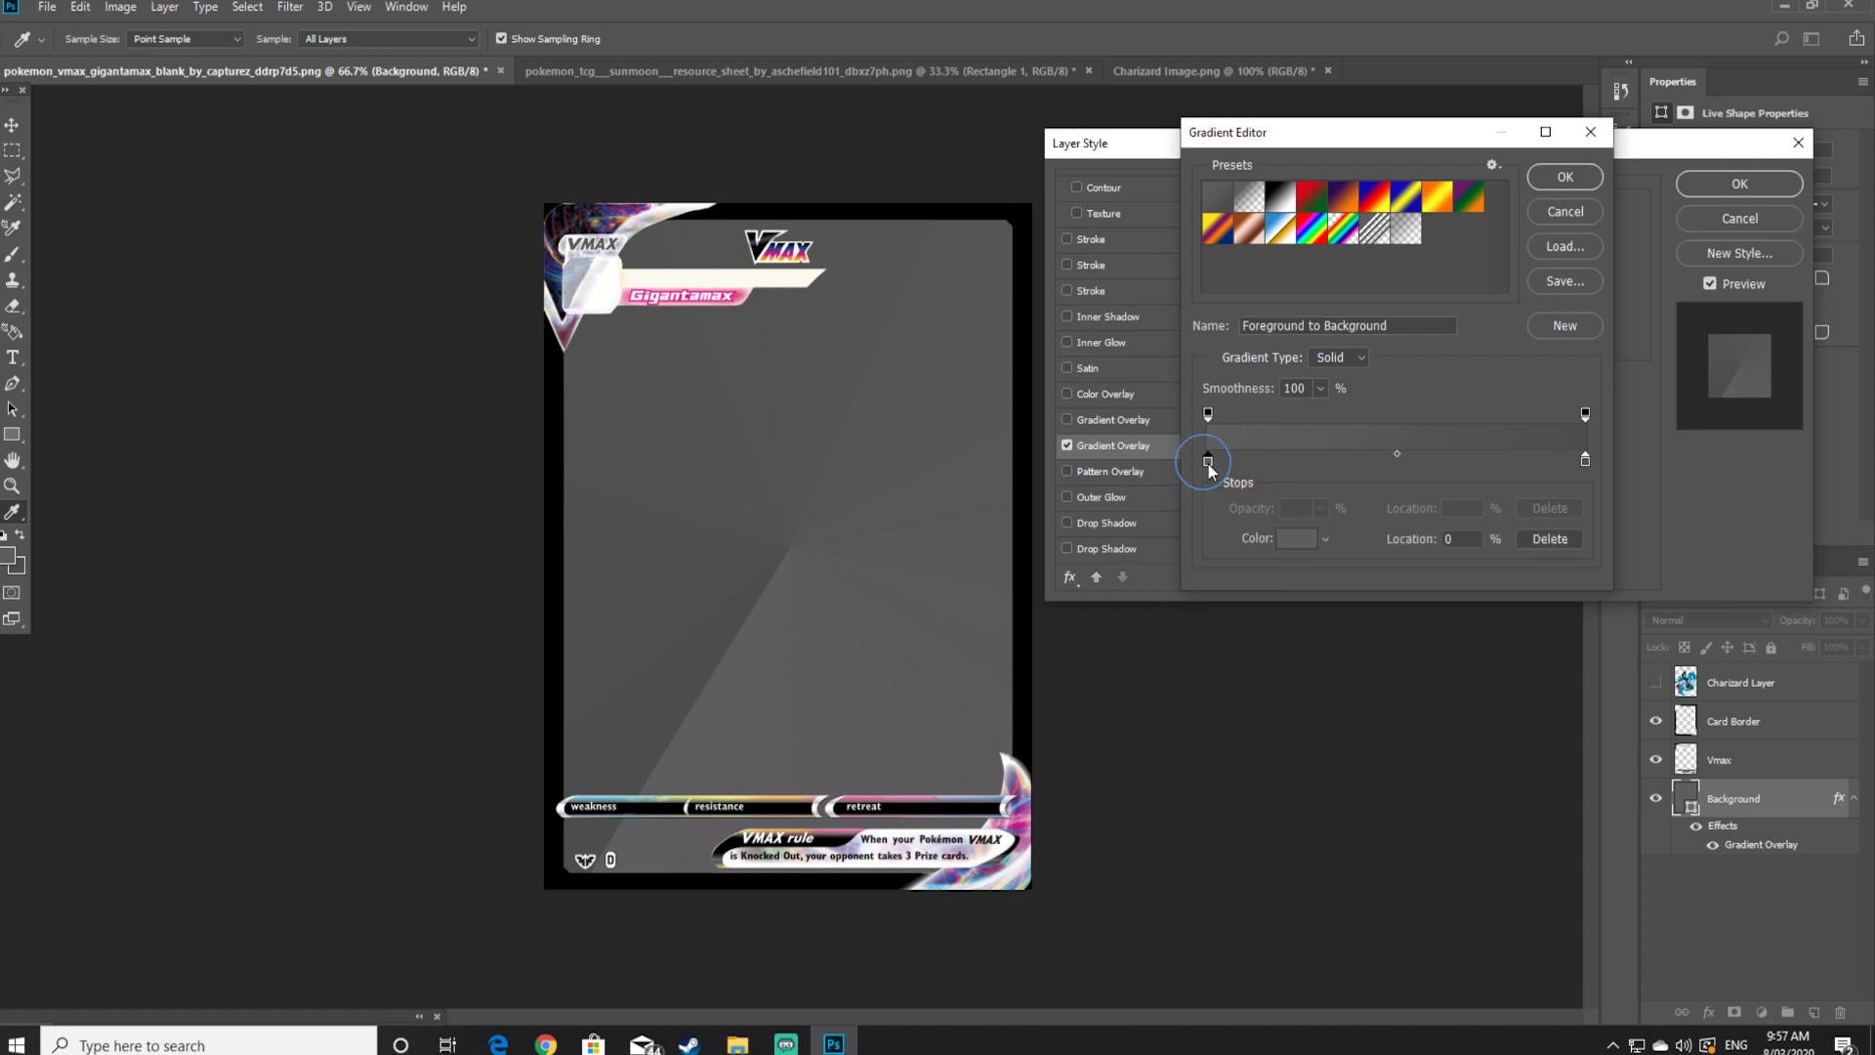
double_click(1209, 462)
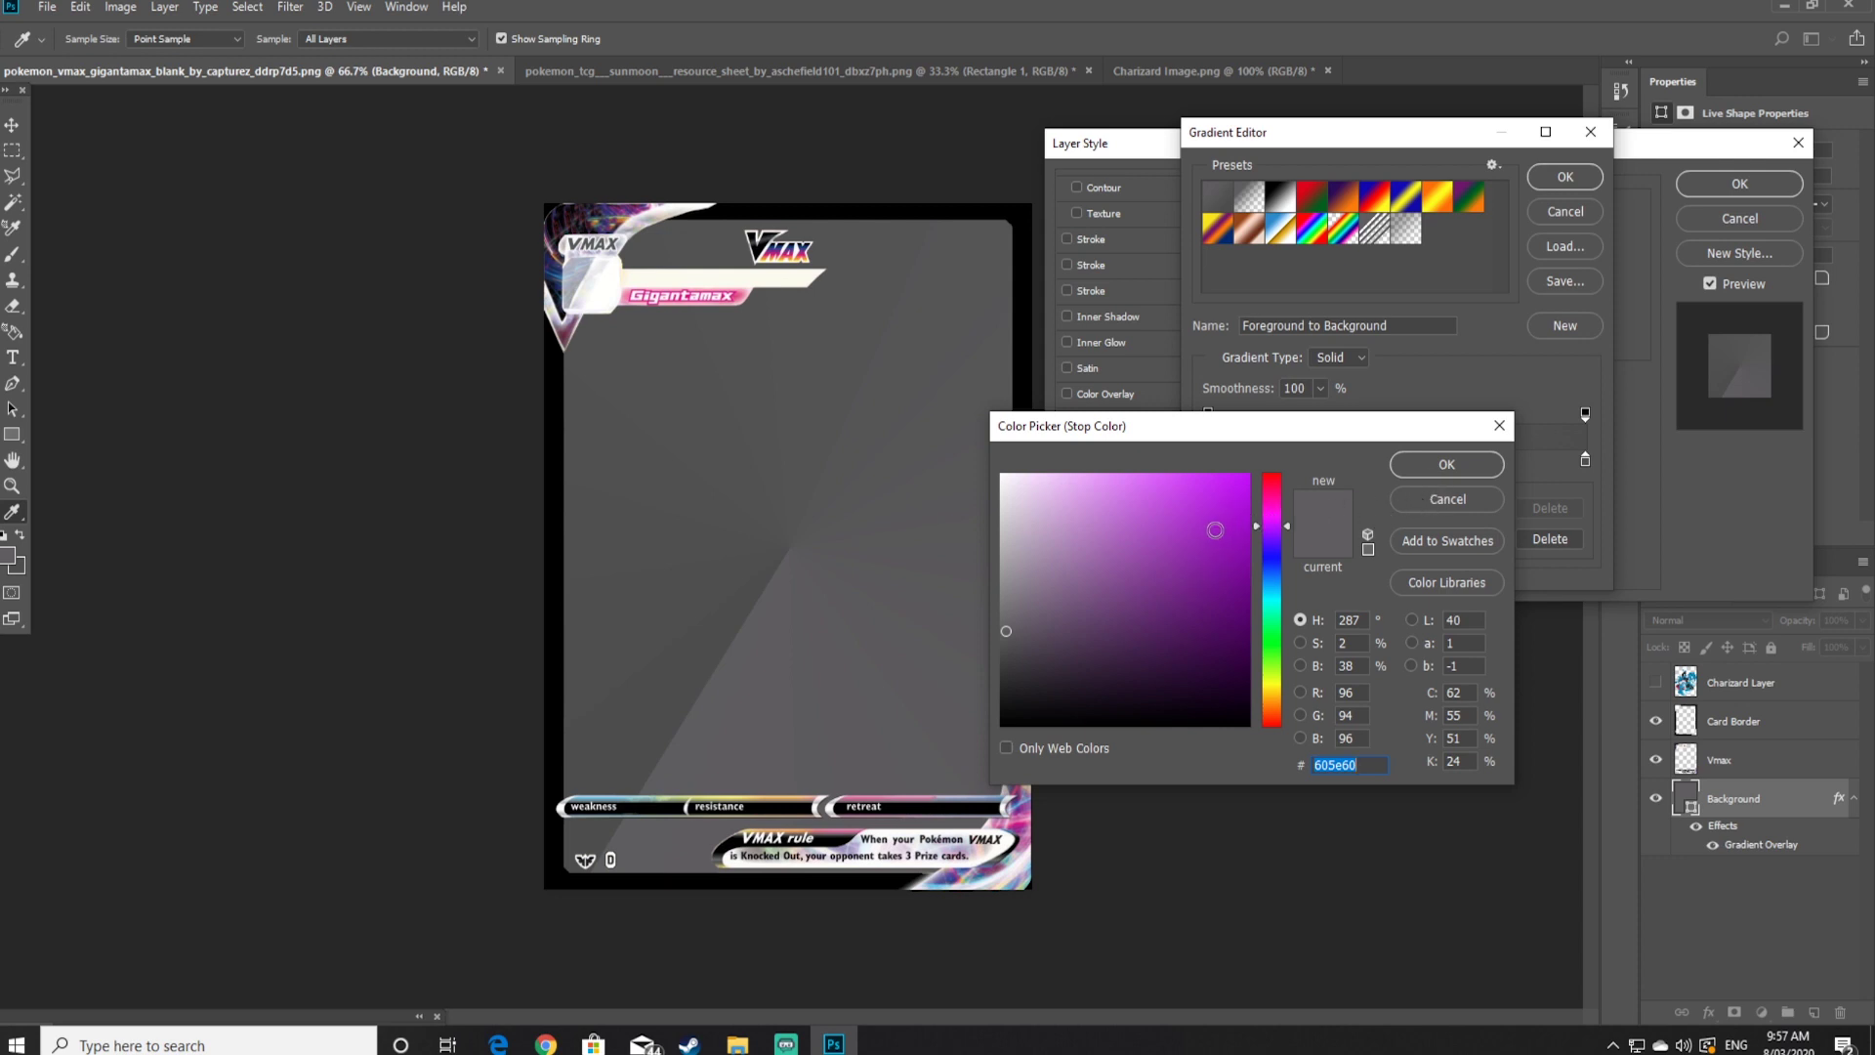
mouse_move(1215, 530)
left_mouse_down()
mouse_move(1220, 553)
mouse_move(1231, 532)
mouse_move(1212, 536)
left_mouse_up()
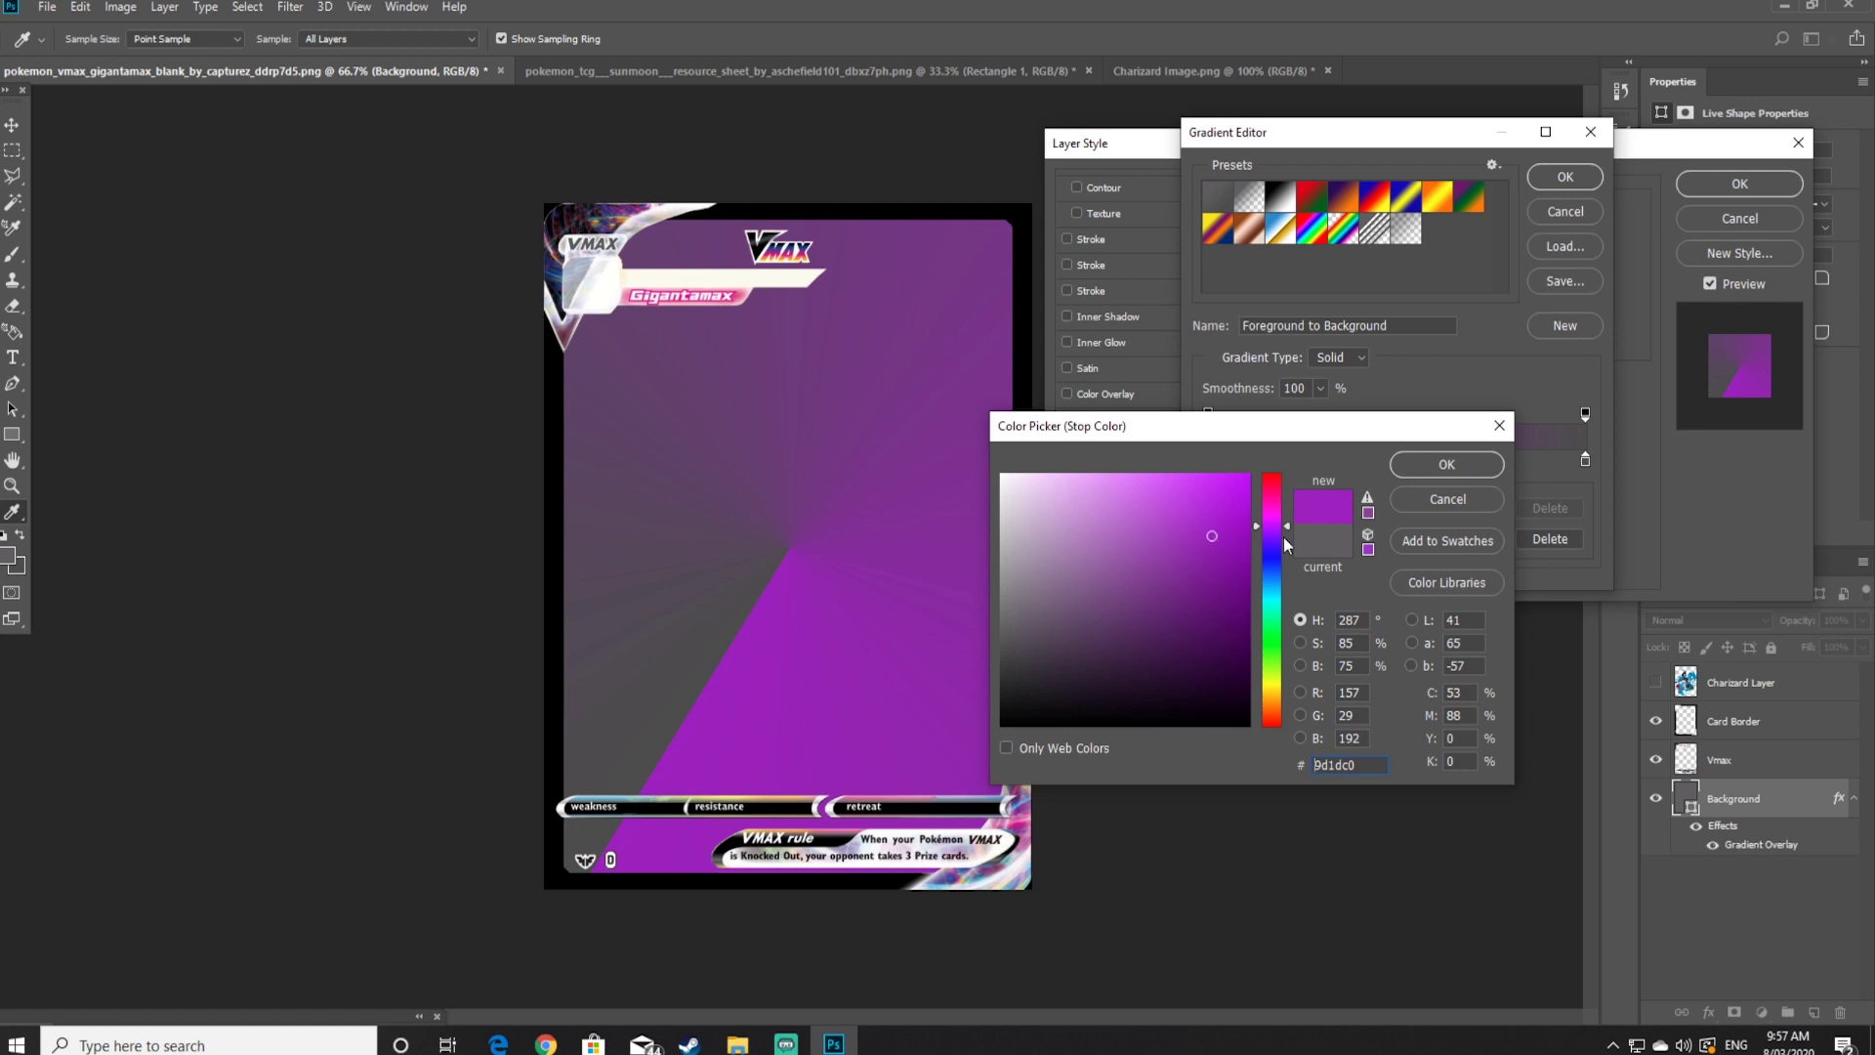
left_click(1433, 474)
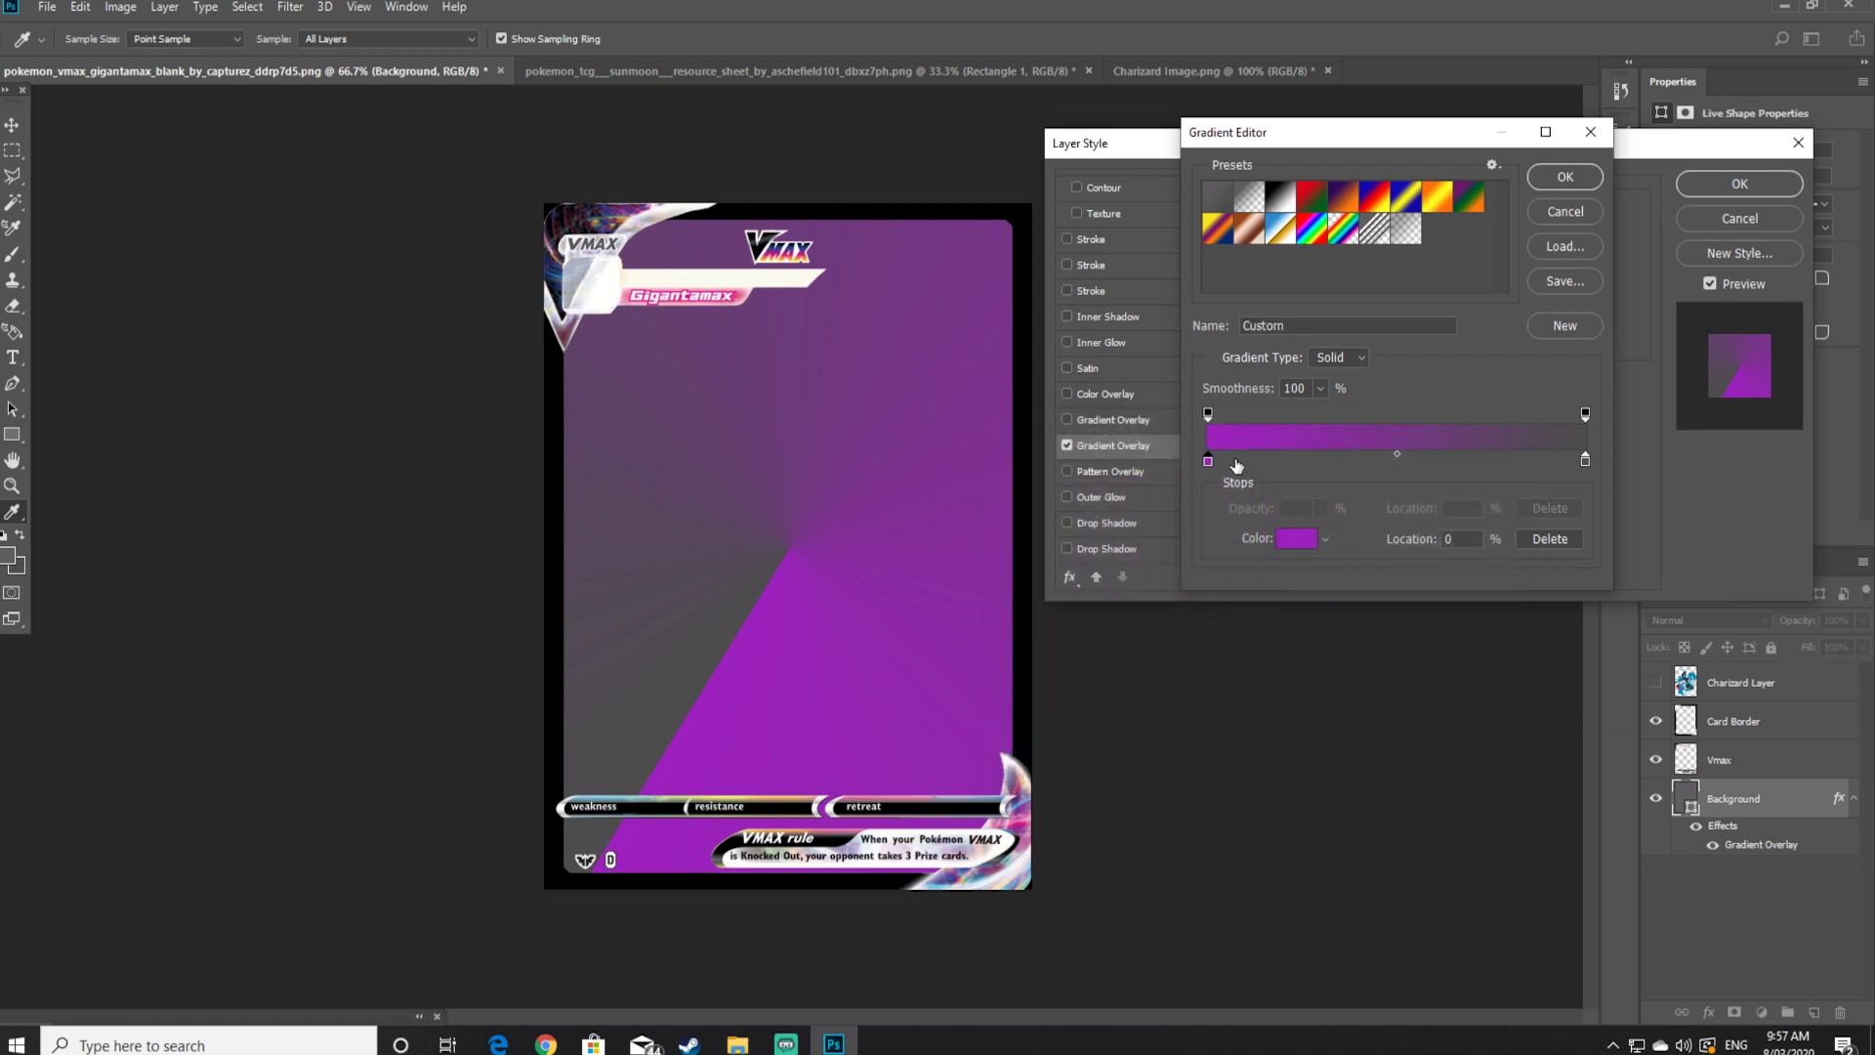
Move the purple stop about a fifth of the way along the gradient and add a black stop at its start
left_click_drag(1211, 461, 1291, 468)
left_click(1209, 465)
double_click(1209, 461)
left_click_drag(1086, 666, 998, 726)
left_click(1425, 461)
Add a colour stop at 52% of the gradient and set it to cyan #15dddb
left_click(1405, 462)
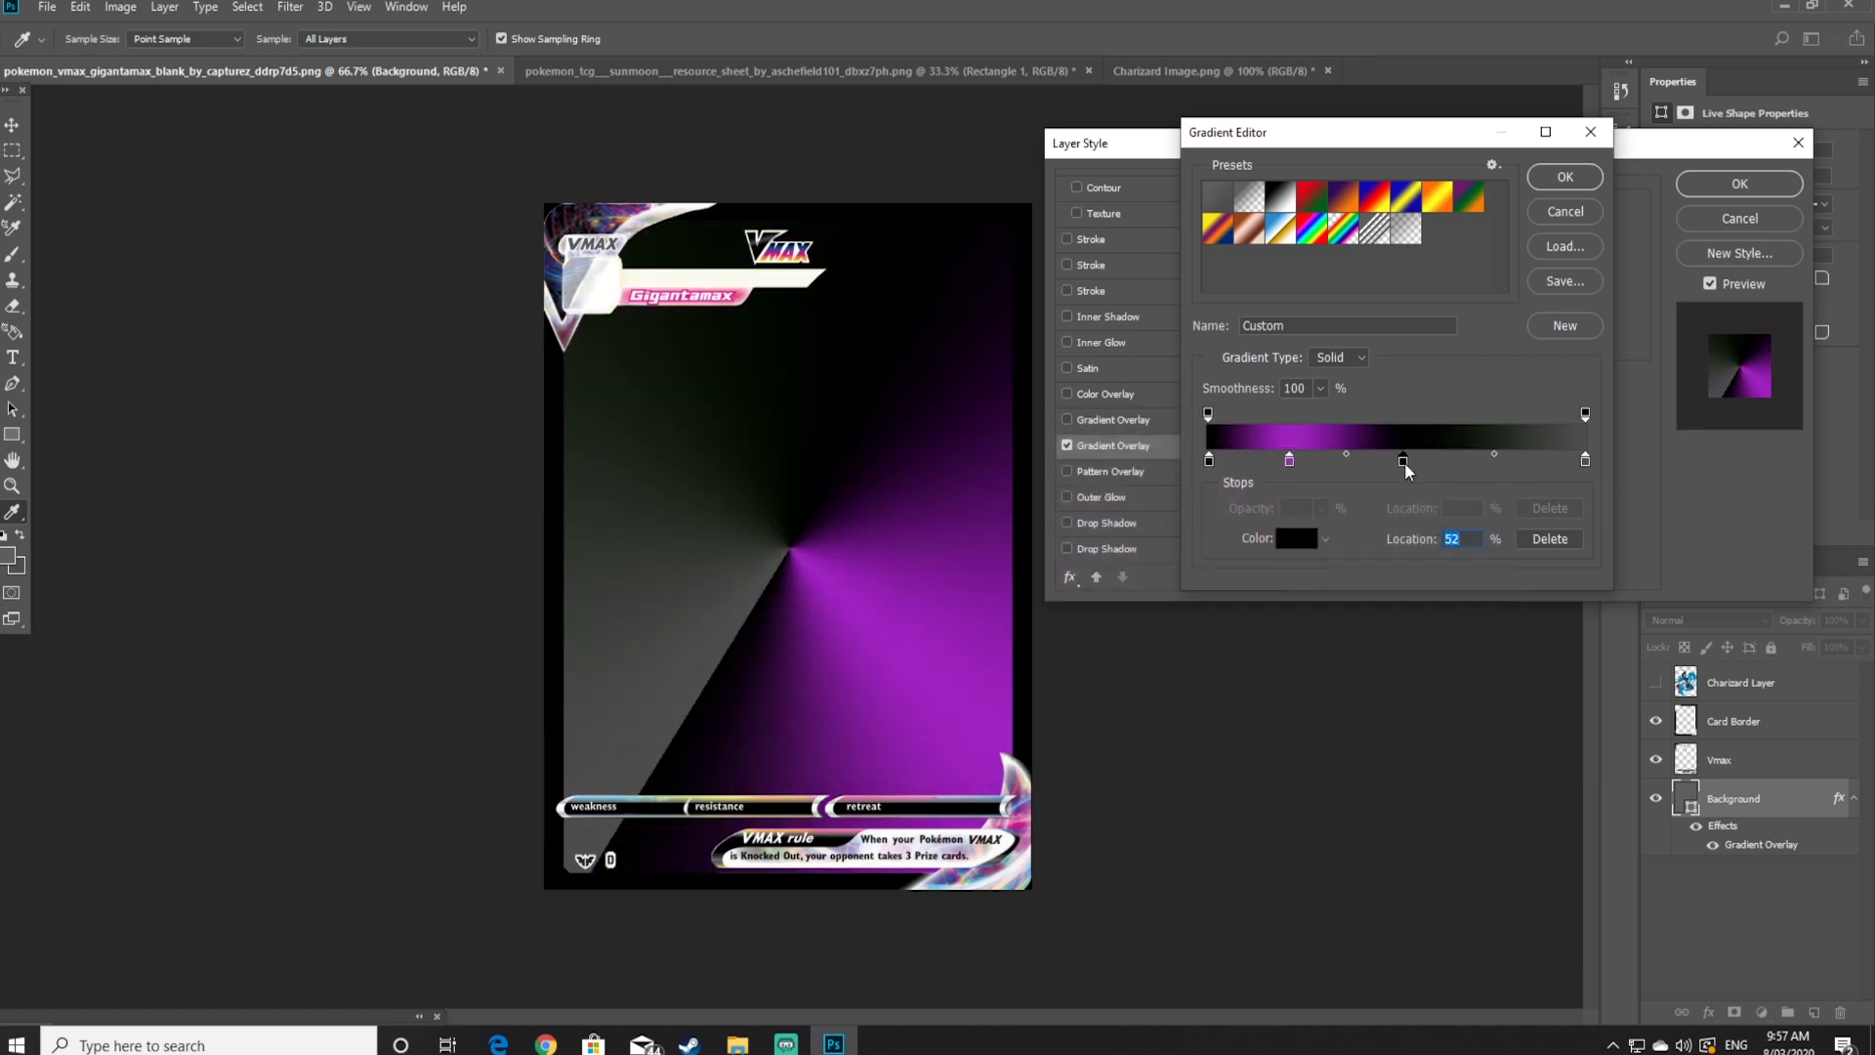
double_click(1404, 463)
left_click(1226, 506)
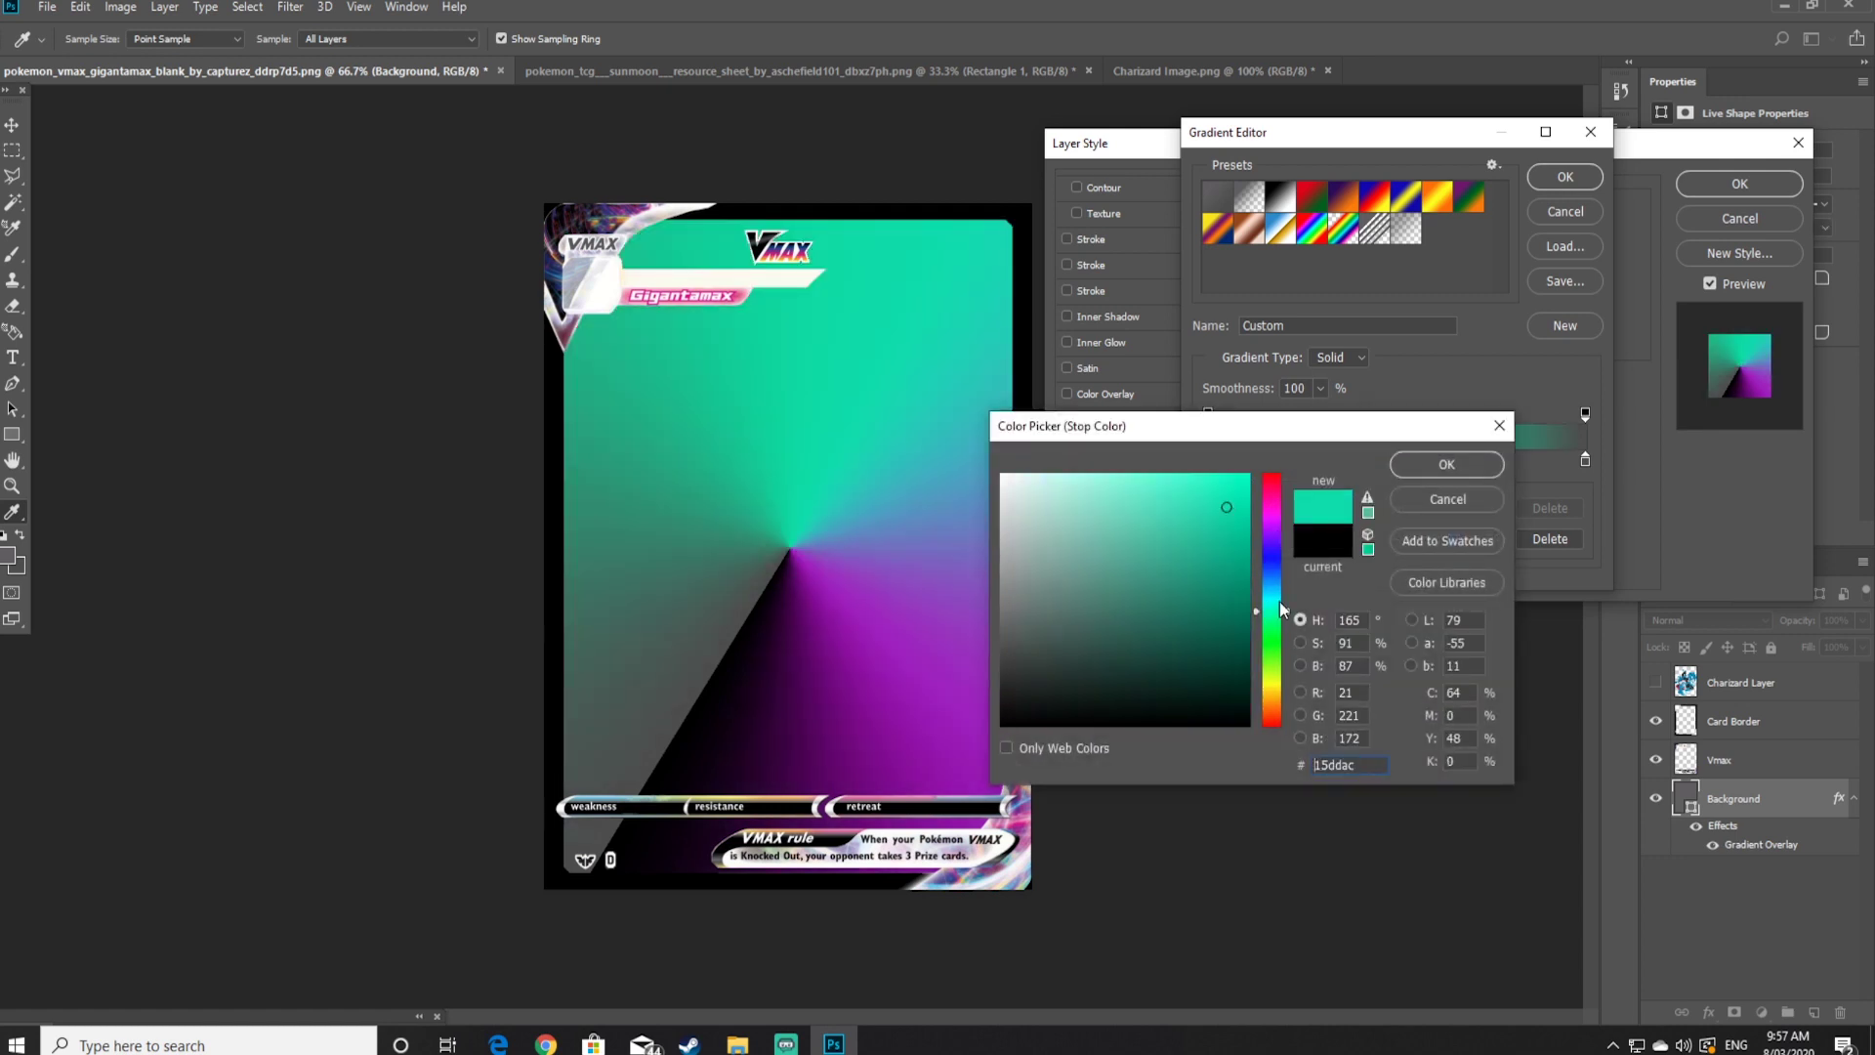
left_click(1274, 601)
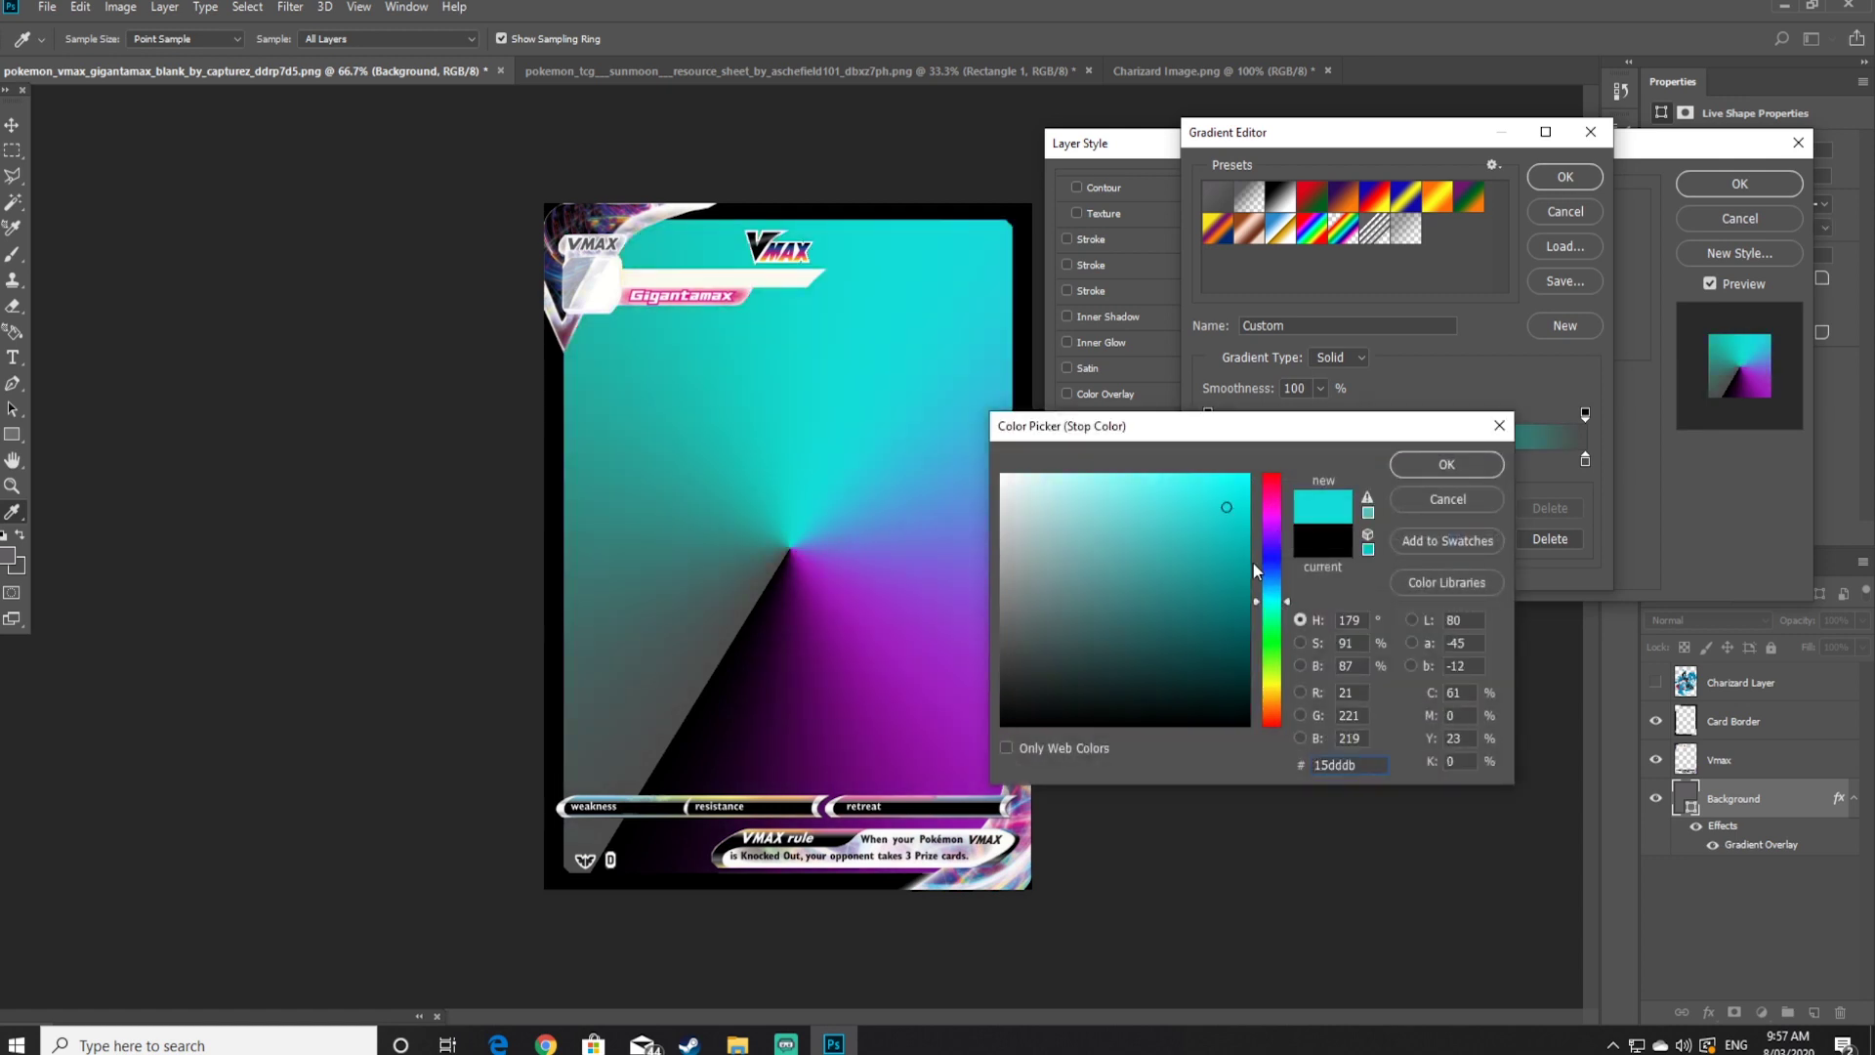
left_click(1445, 463)
Add a colour stop at 71% of the gradient and set it to bright magenta-purple
left_click(1475, 461)
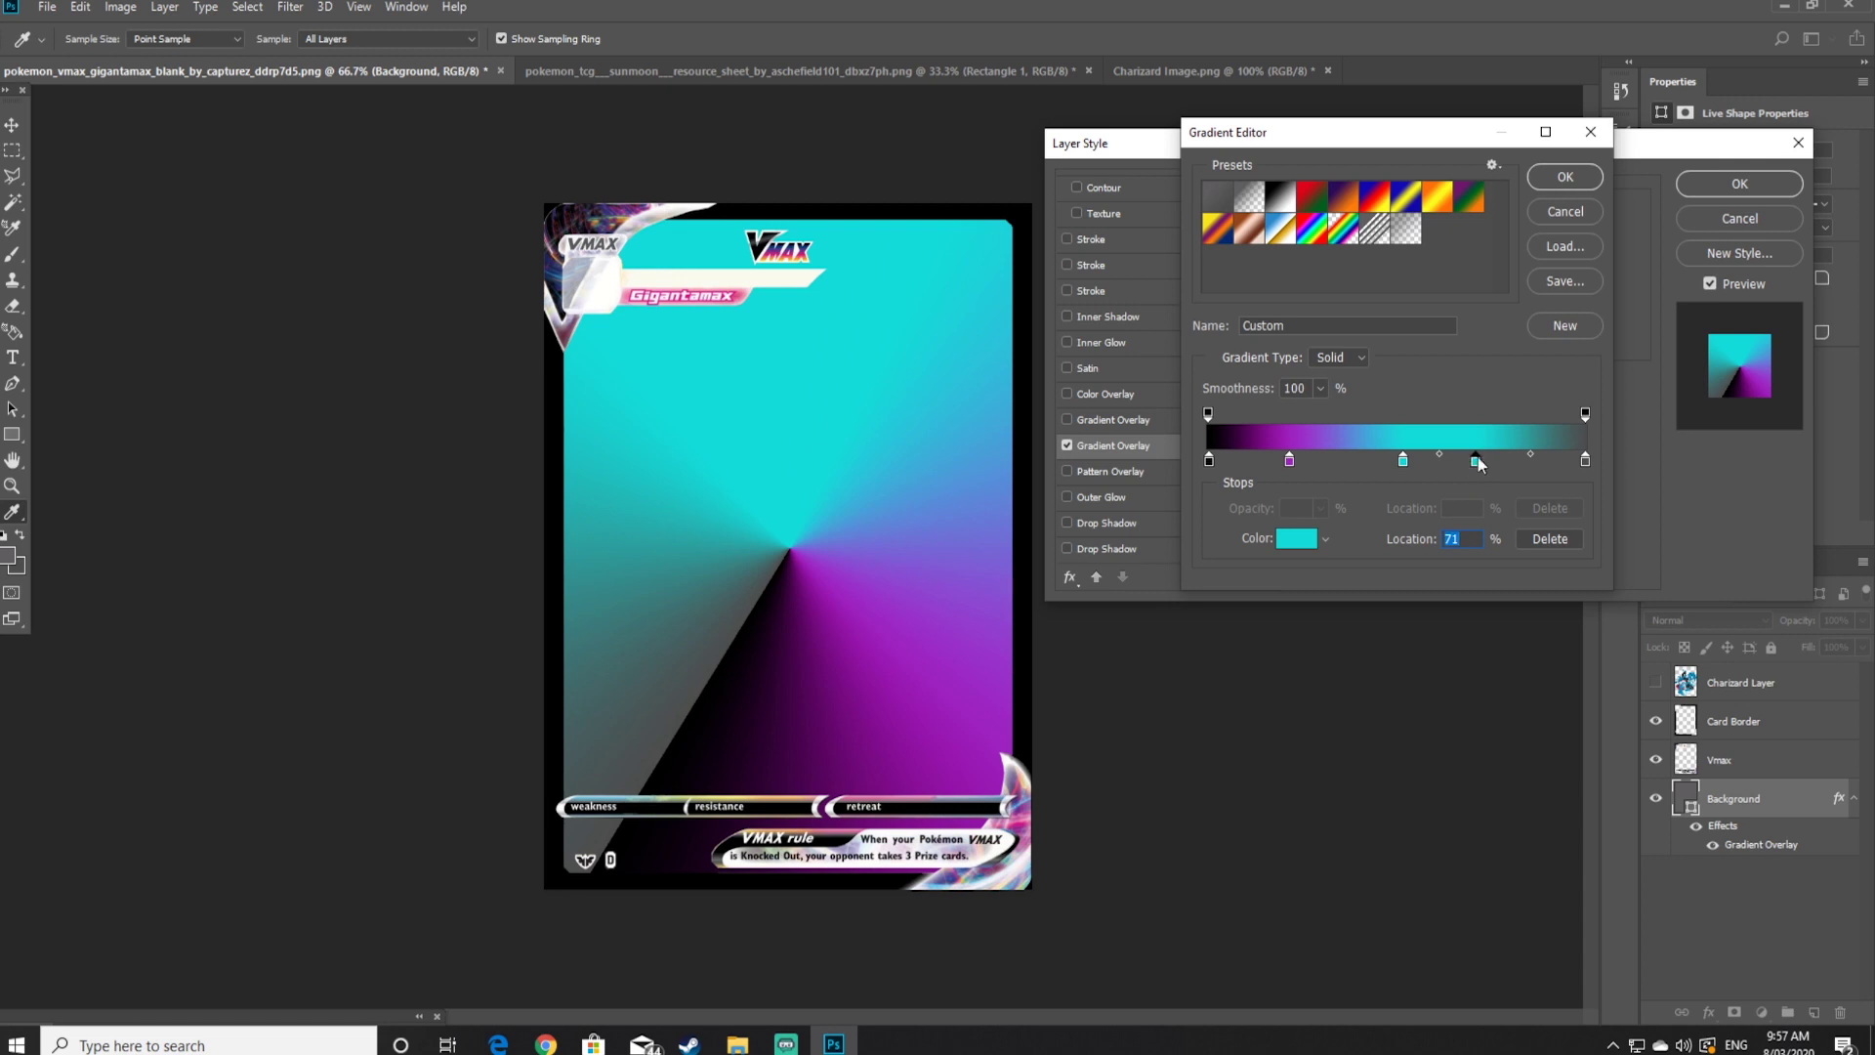
double_click(1475, 461)
left_click(1274, 524)
left_click_drag(1200, 500, 1236, 518)
left_click(1447, 464)
Move the gradient's end stop to 89%, colour it dark blue, and accept the custom gradient
left_click(1585, 460)
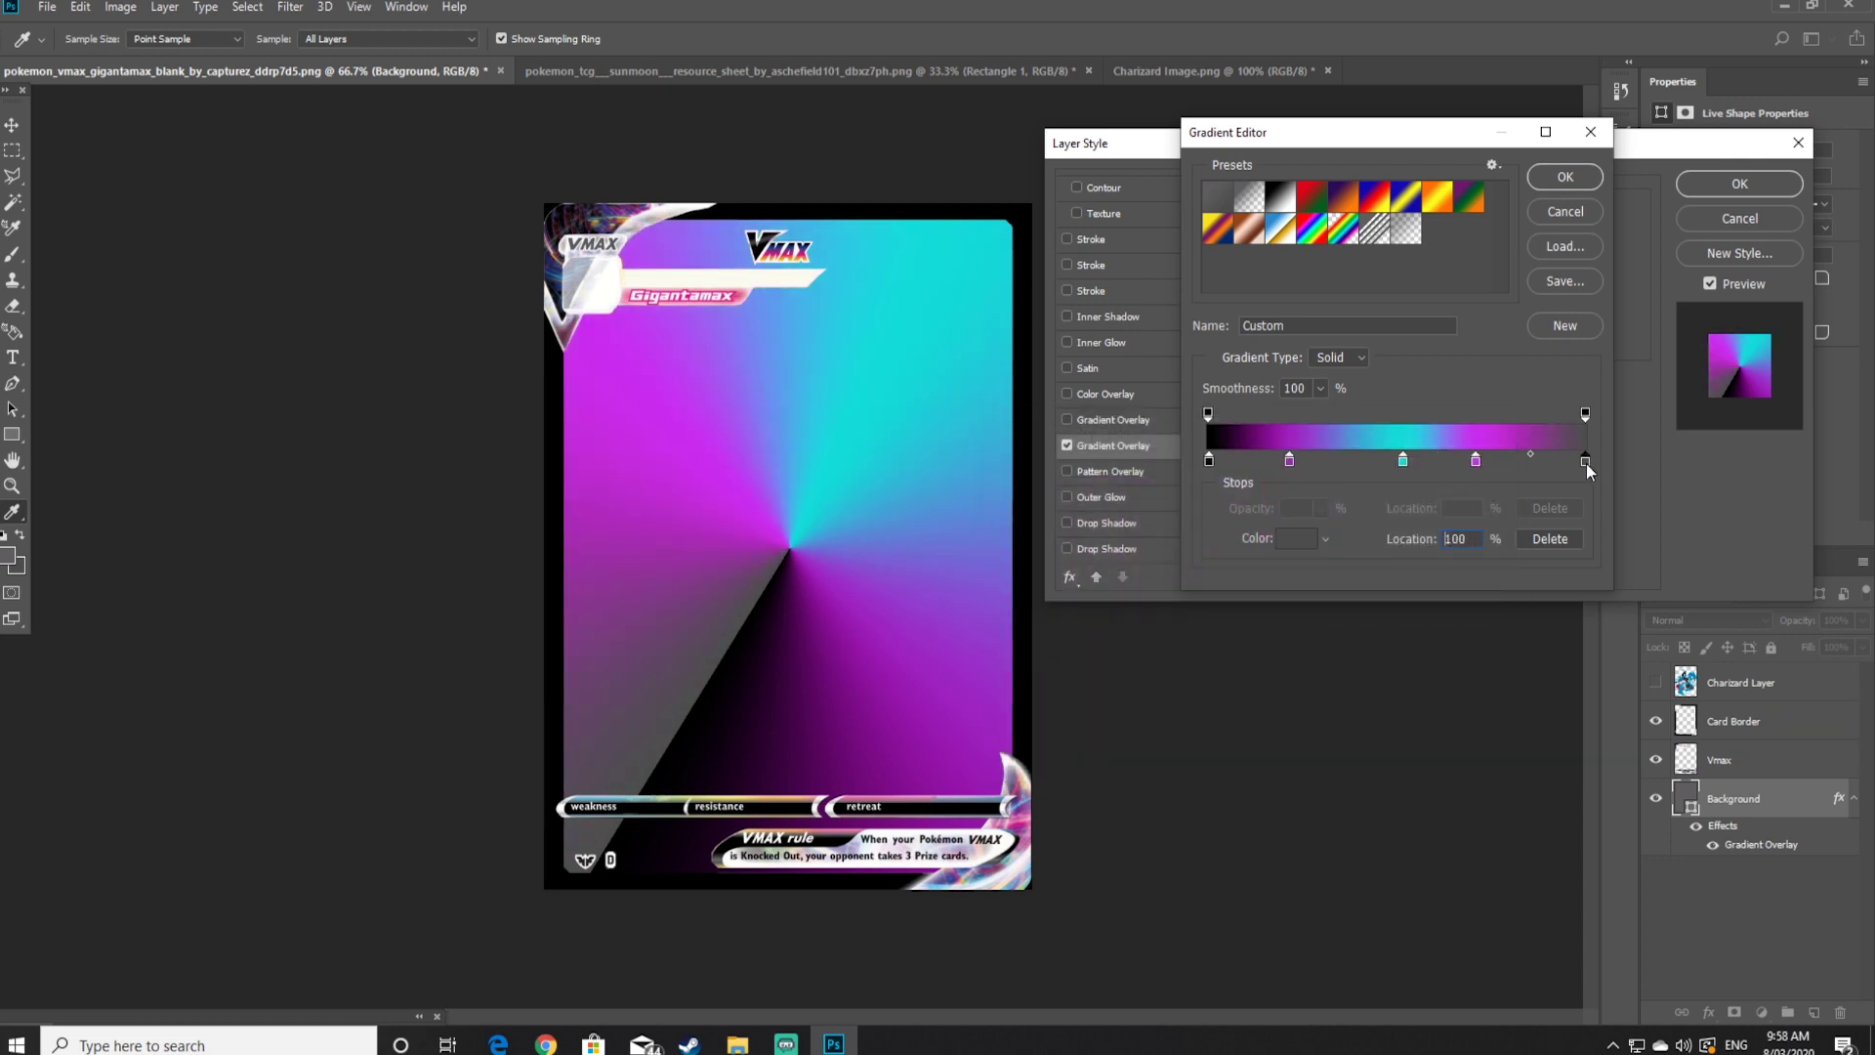
left_click_drag(1586, 463, 1545, 461)
double_click(1545, 461)
left_click(1079, 535)
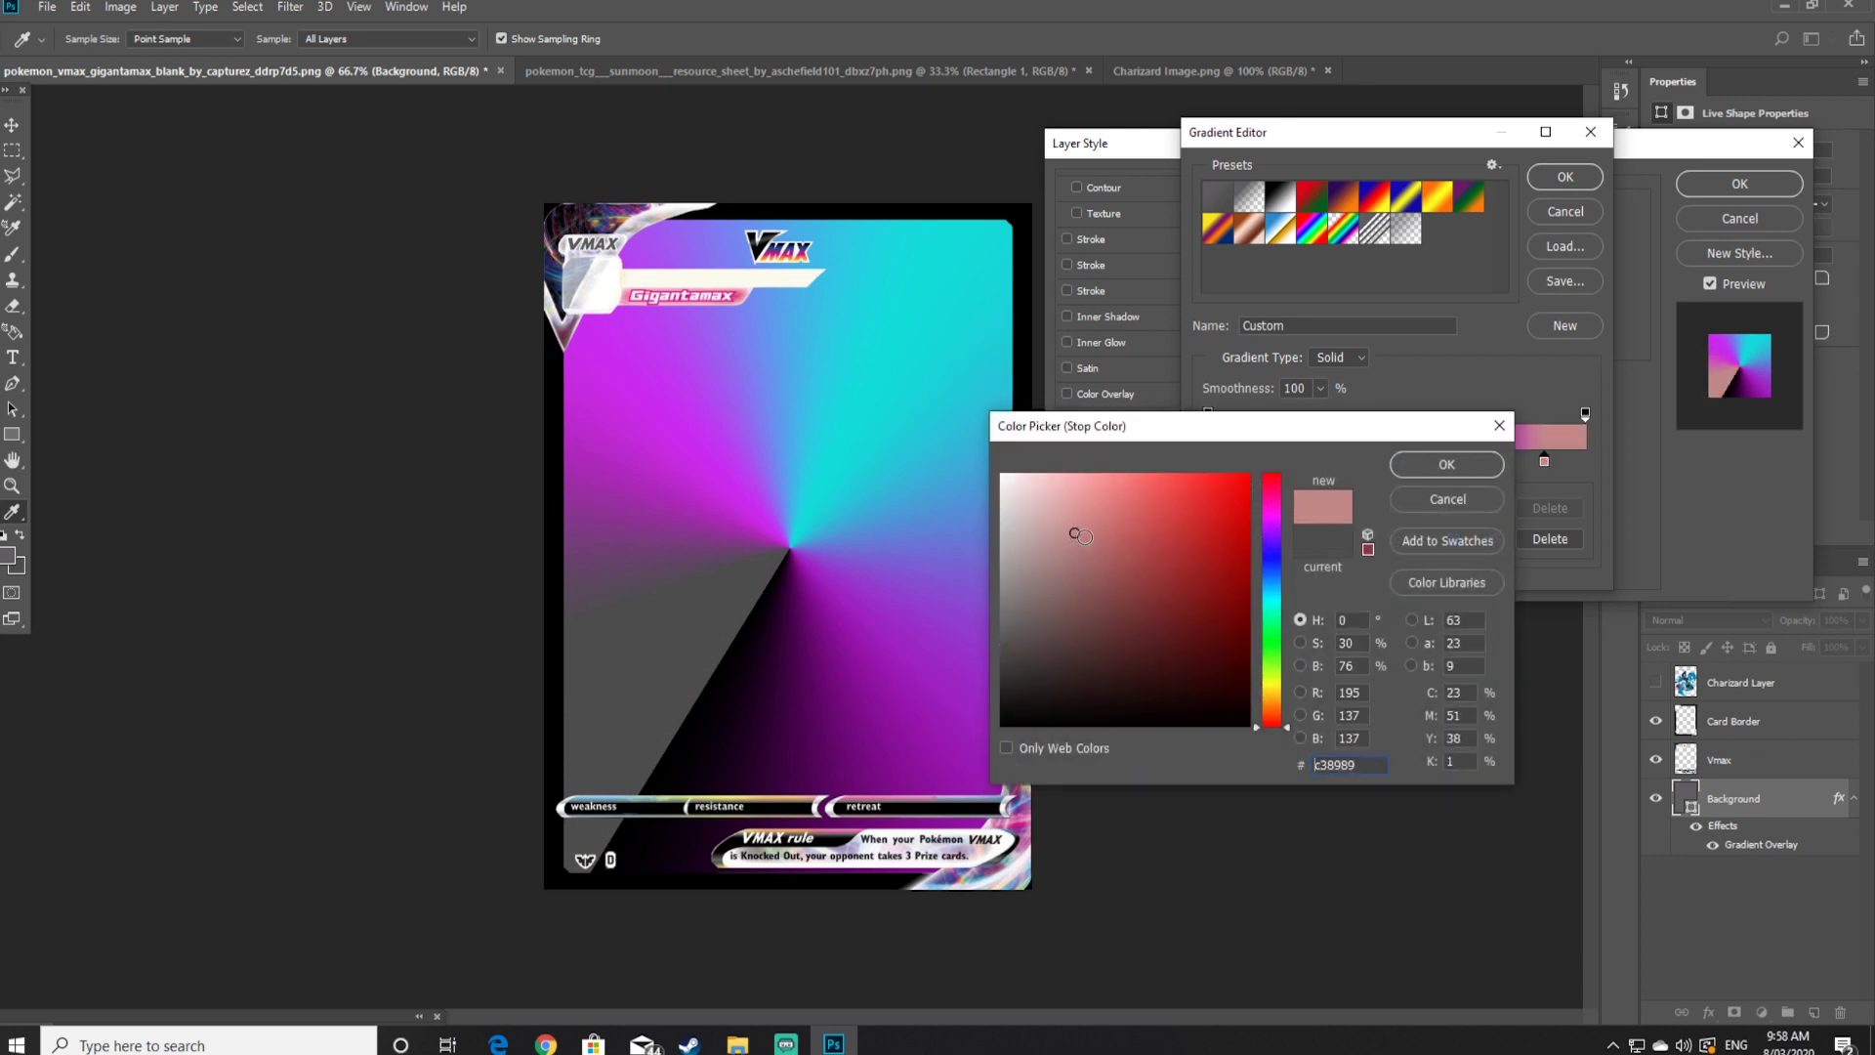
mouse_move(1084, 537)
left_mouse_down()
mouse_move(1165, 530)
mouse_move(1168, 475)
left_mouse_up()
left_click(1277, 634)
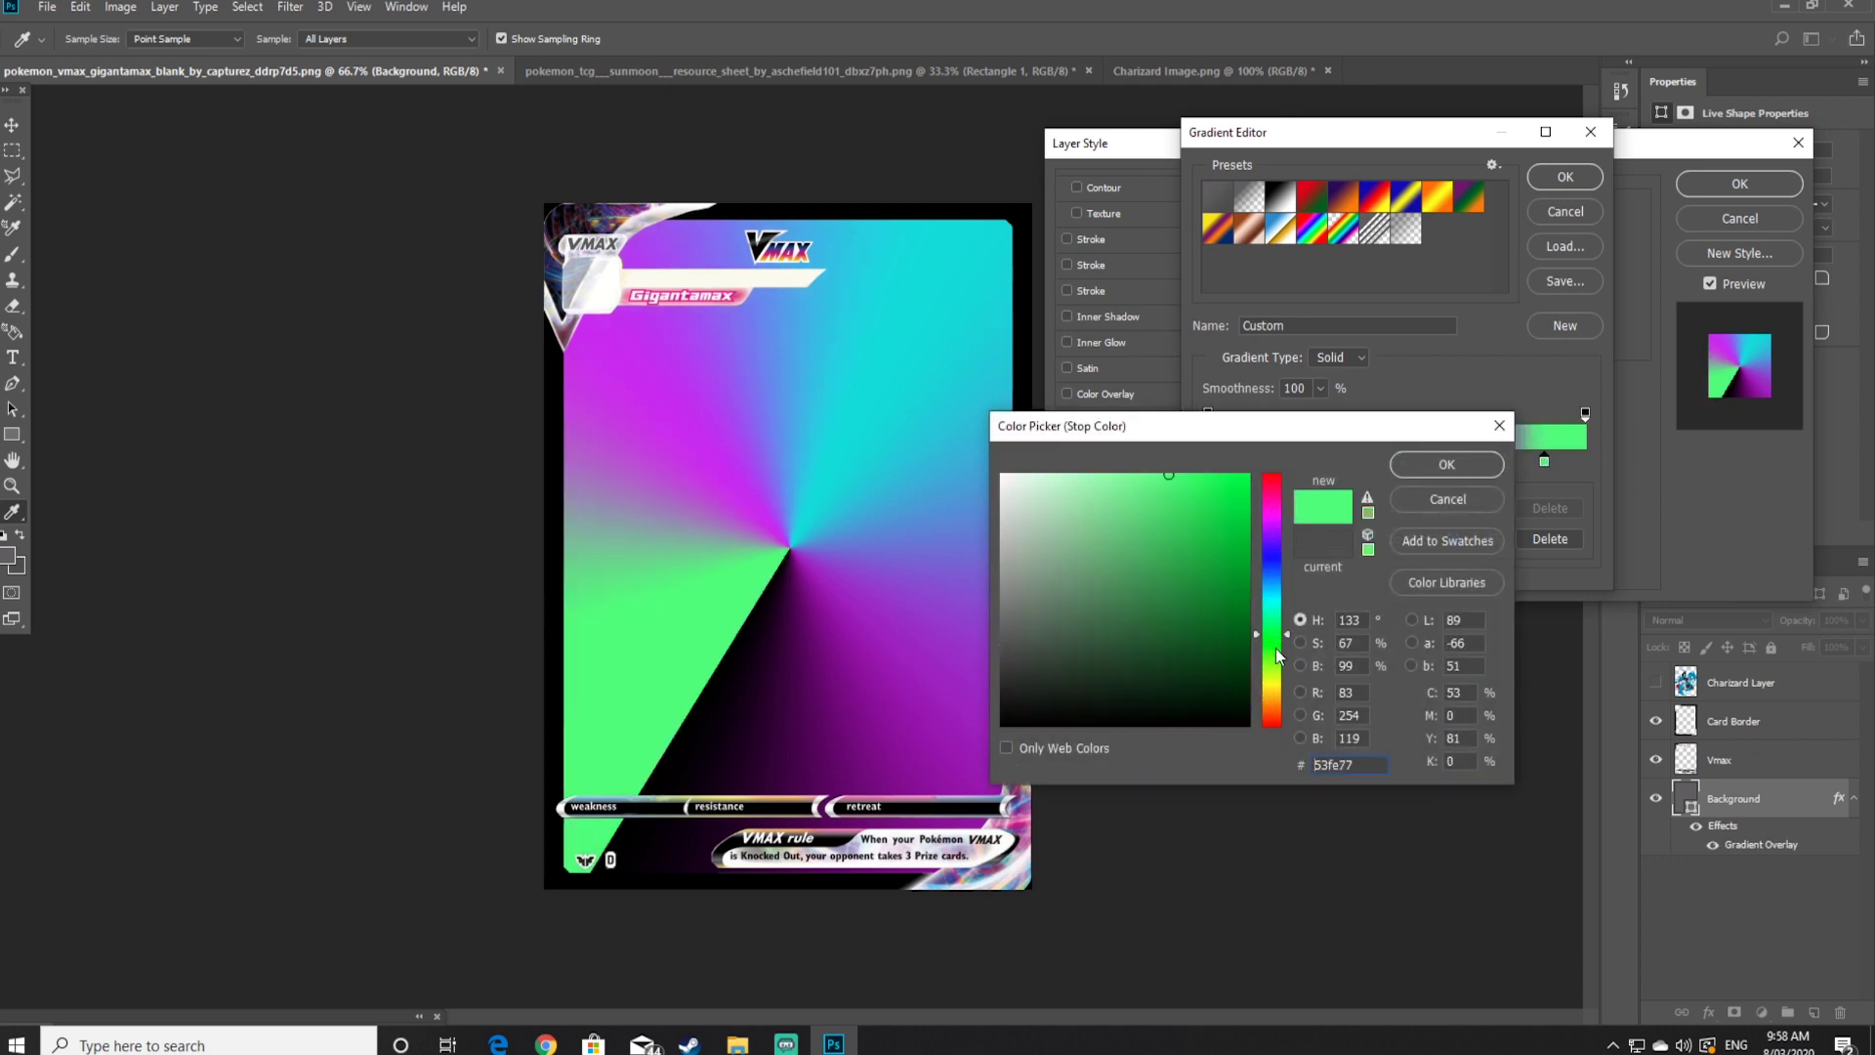
mouse_move(1276, 653)
left_mouse_down()
mouse_move(1263, 566)
mouse_move(1225, 525)
mouse_move(1244, 549)
left_mouse_up()
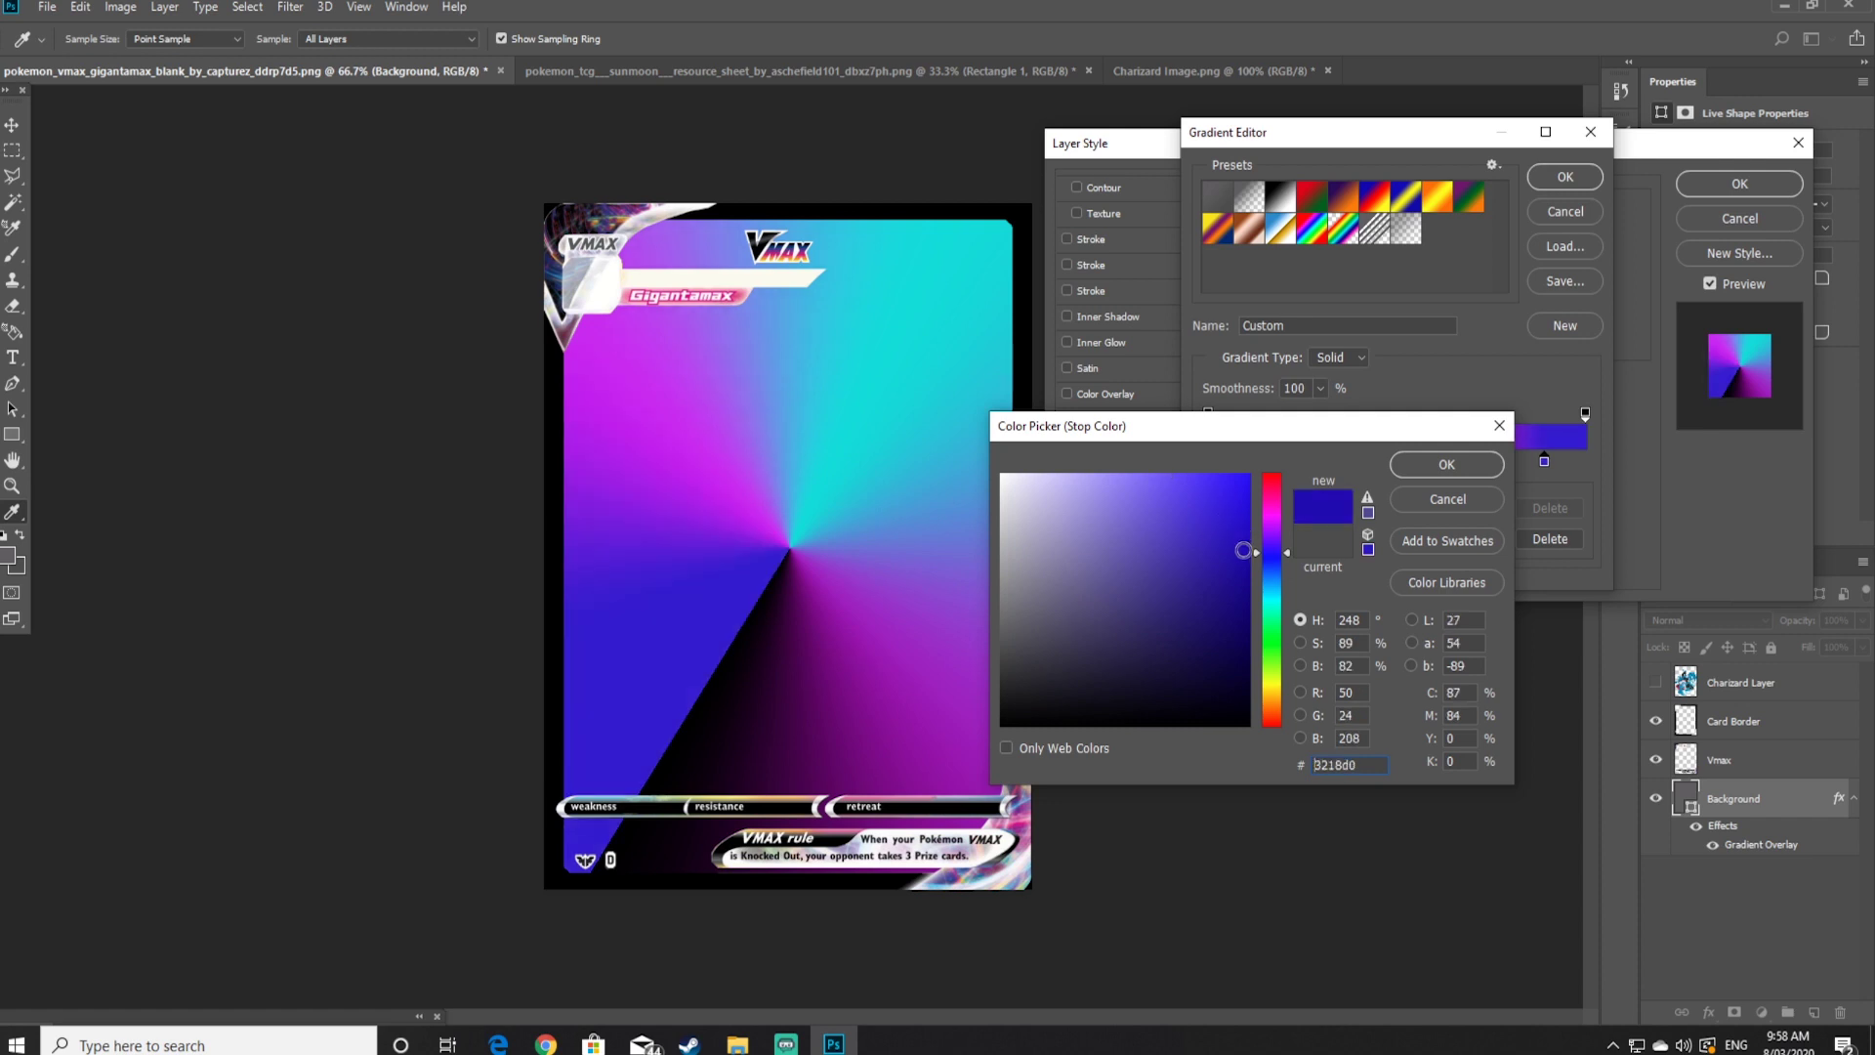
left_click(1433, 465)
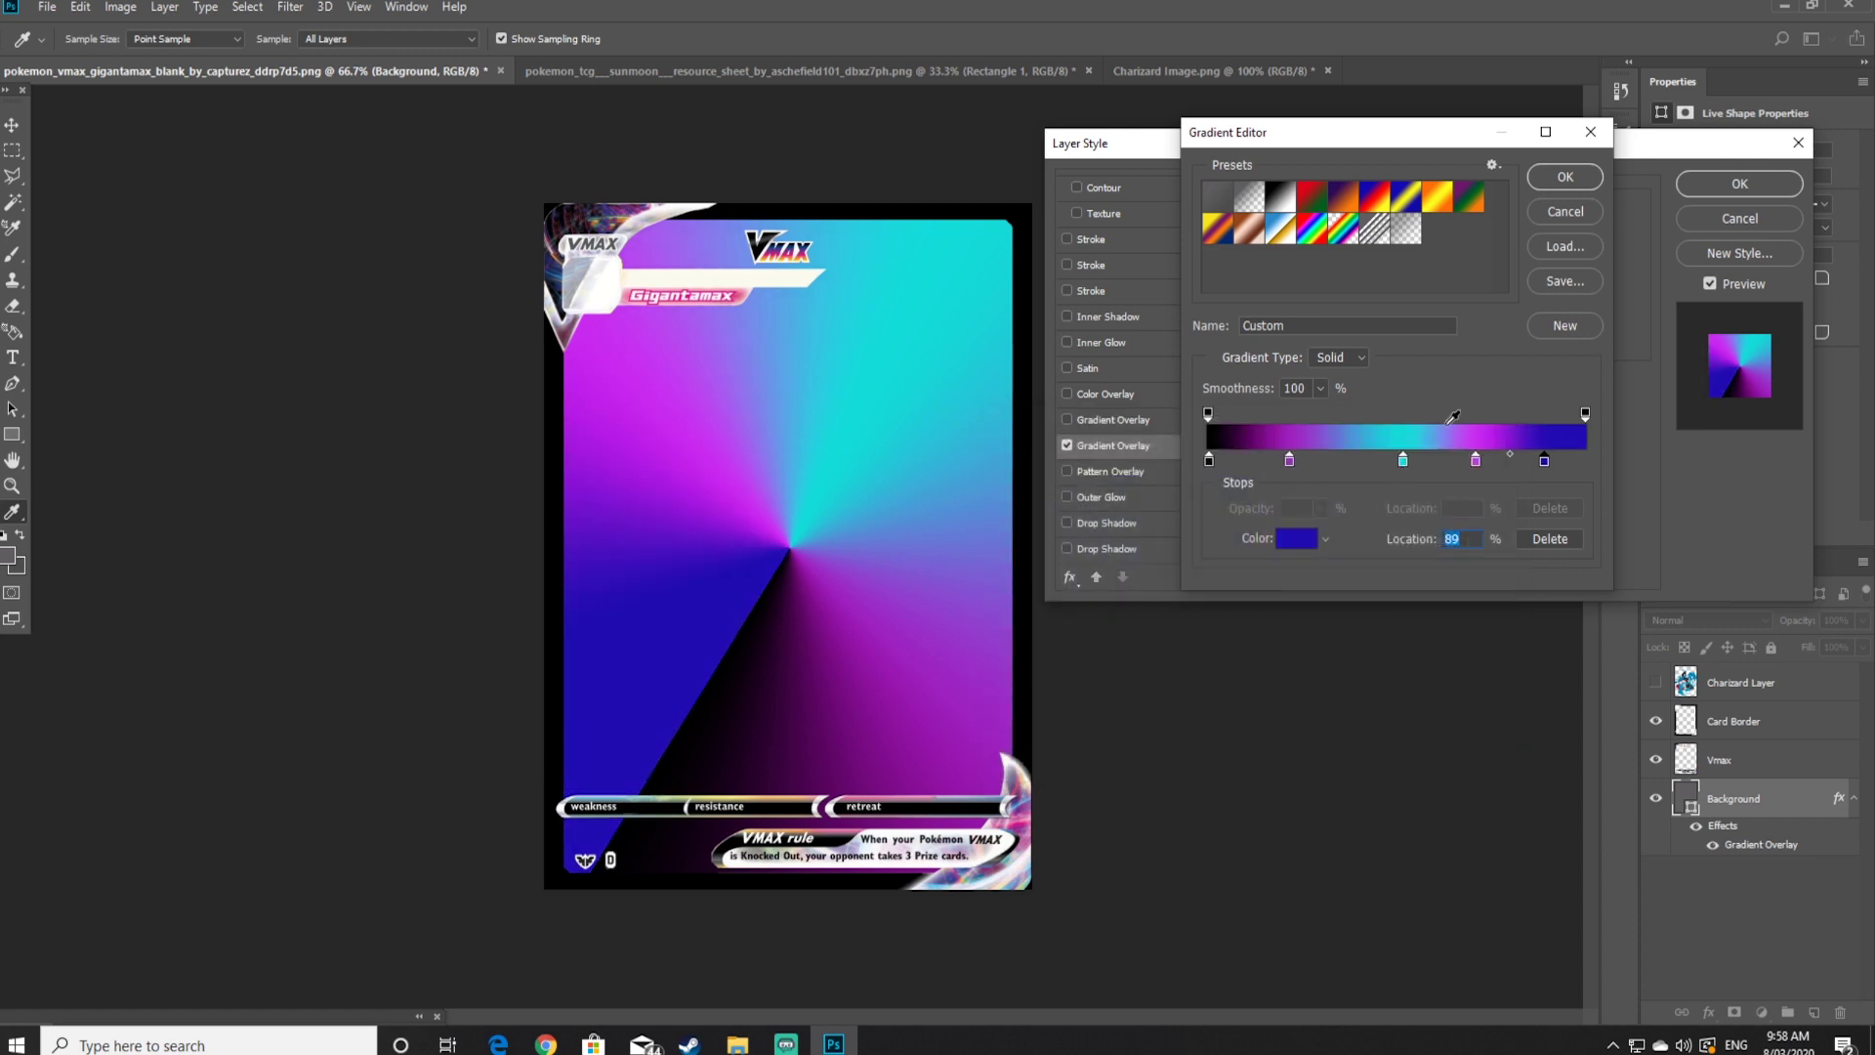
left_click(1569, 179)
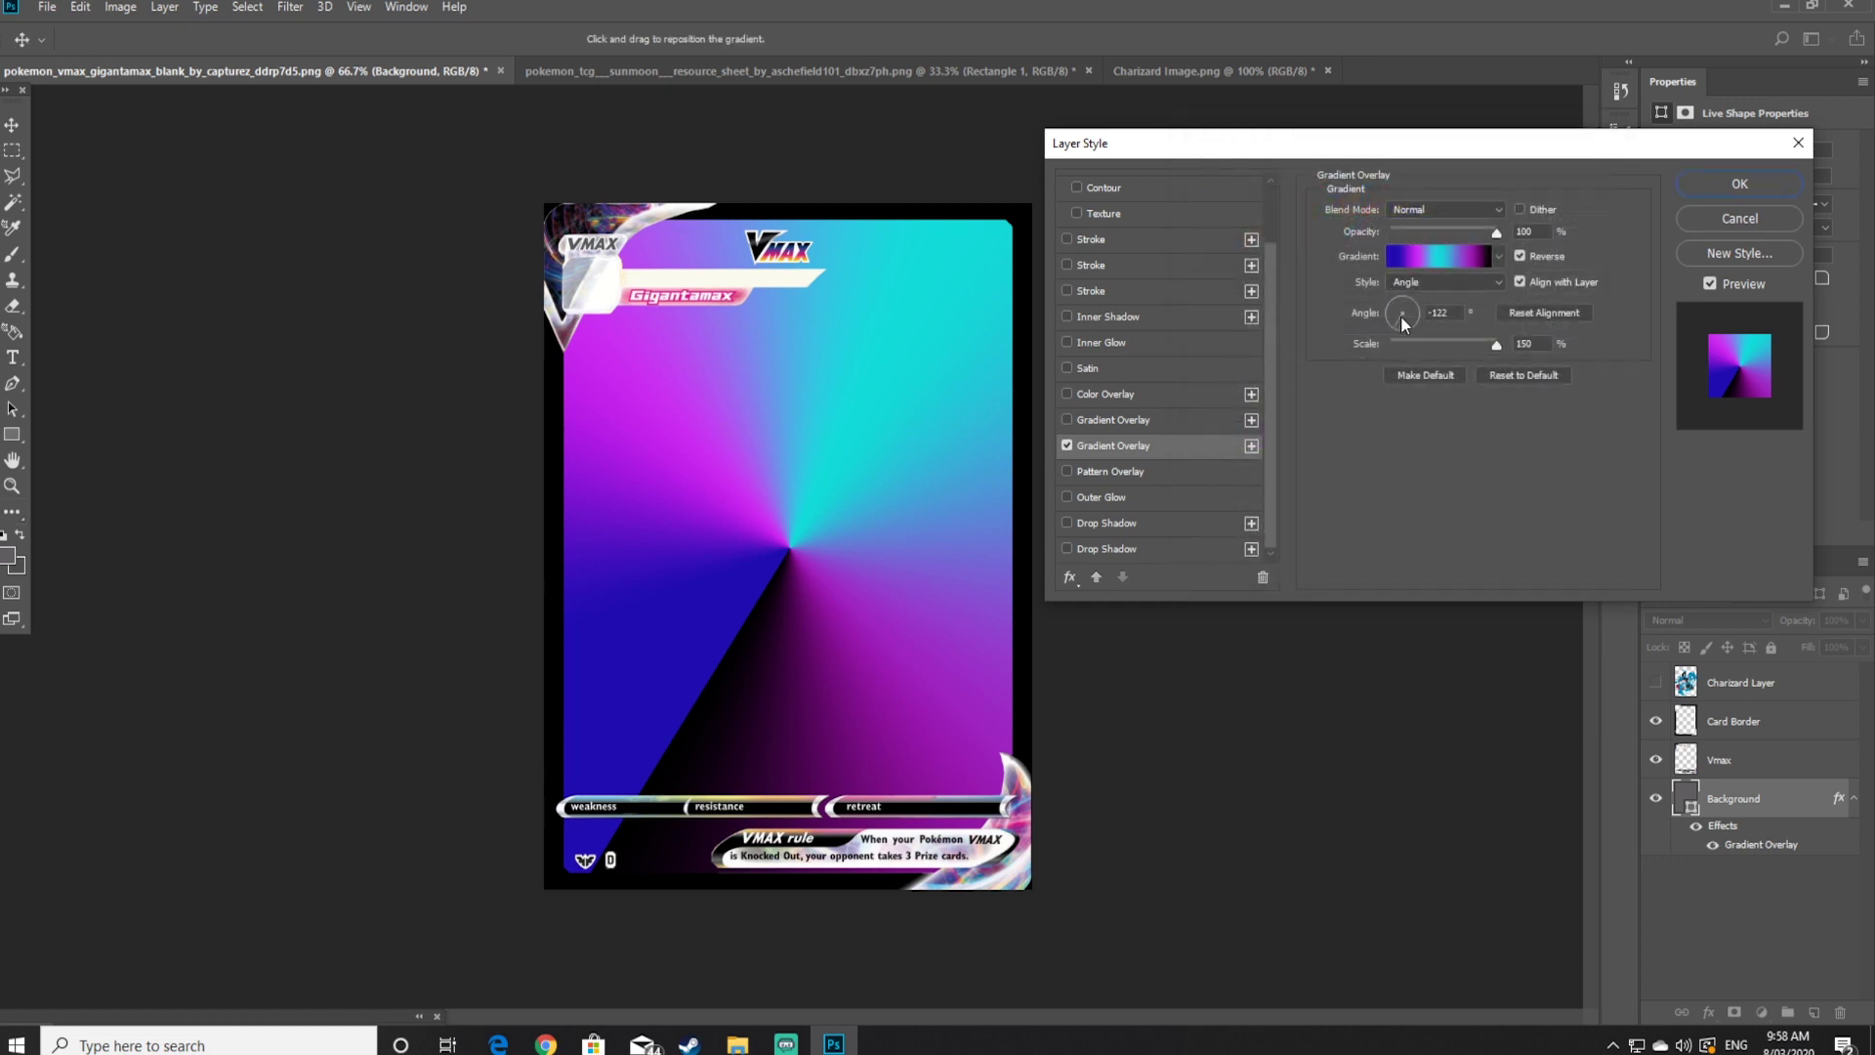
Set the gradient overlay's angle to -136°
left_click(1375, 277)
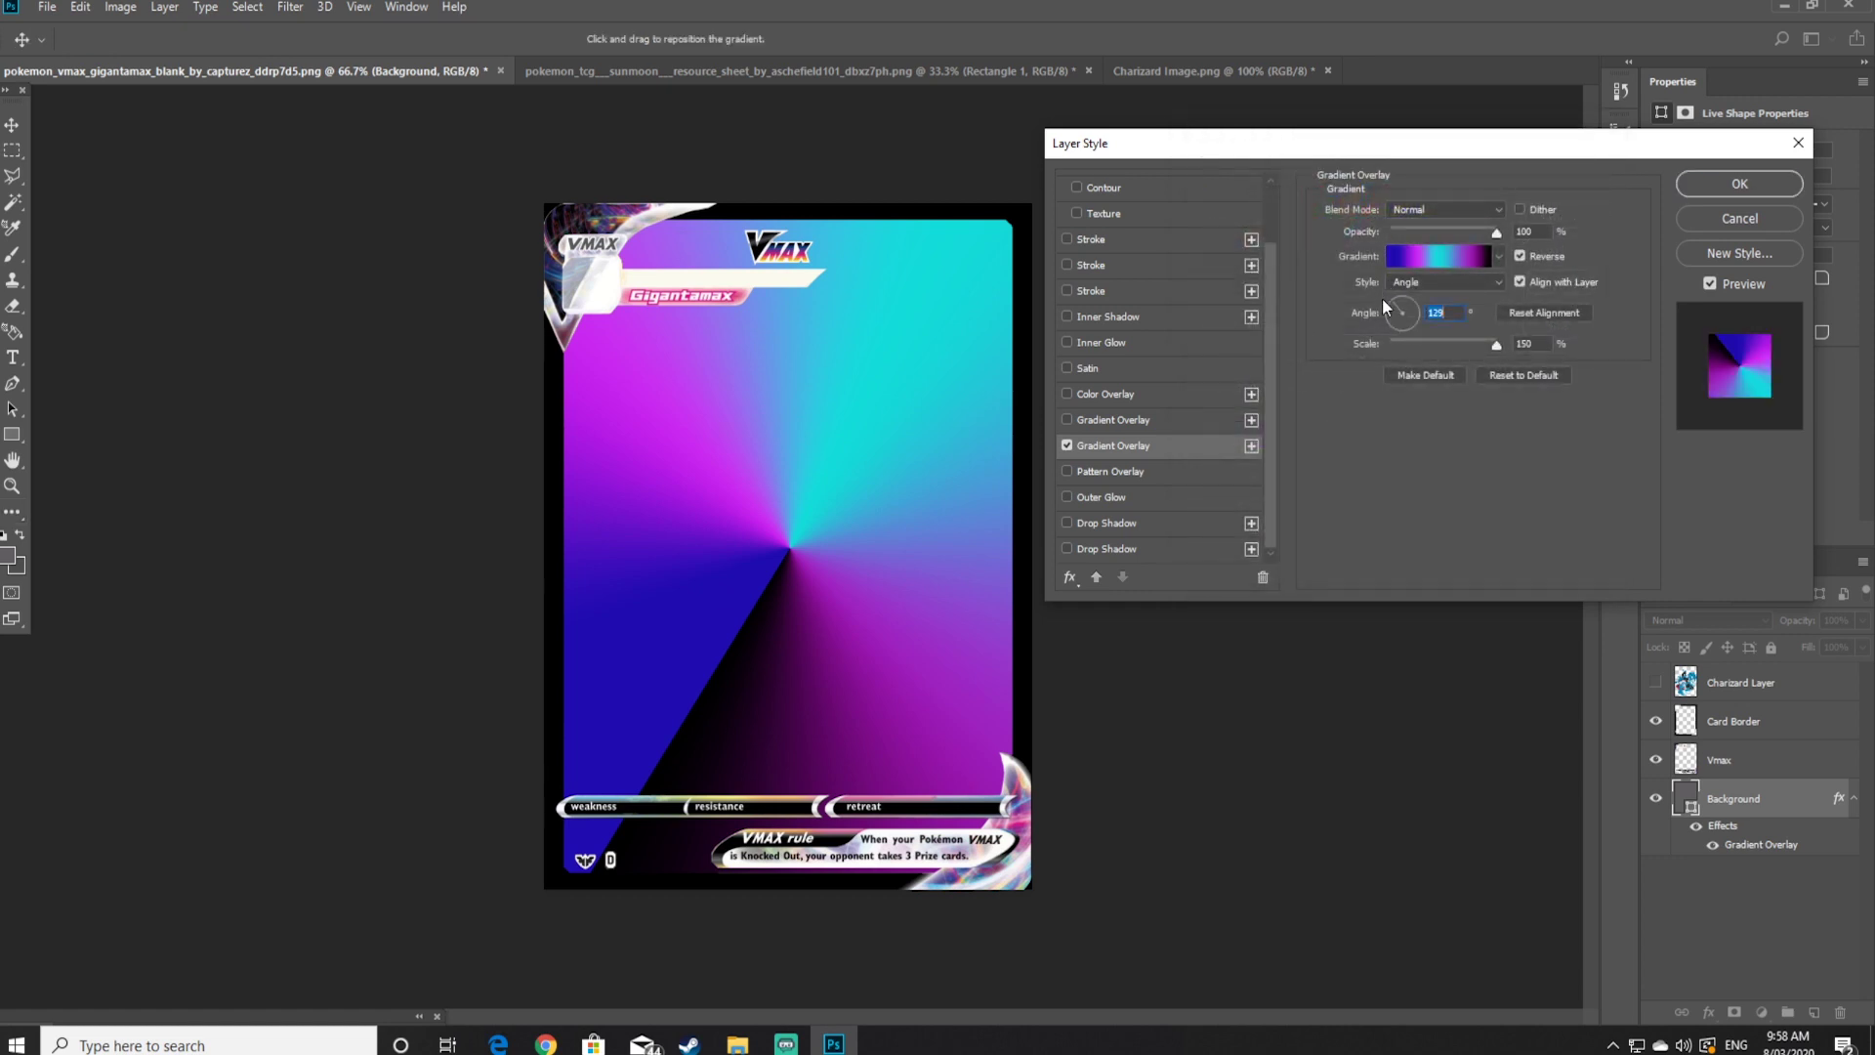
left_click_drag(1386, 309, 1399, 315)
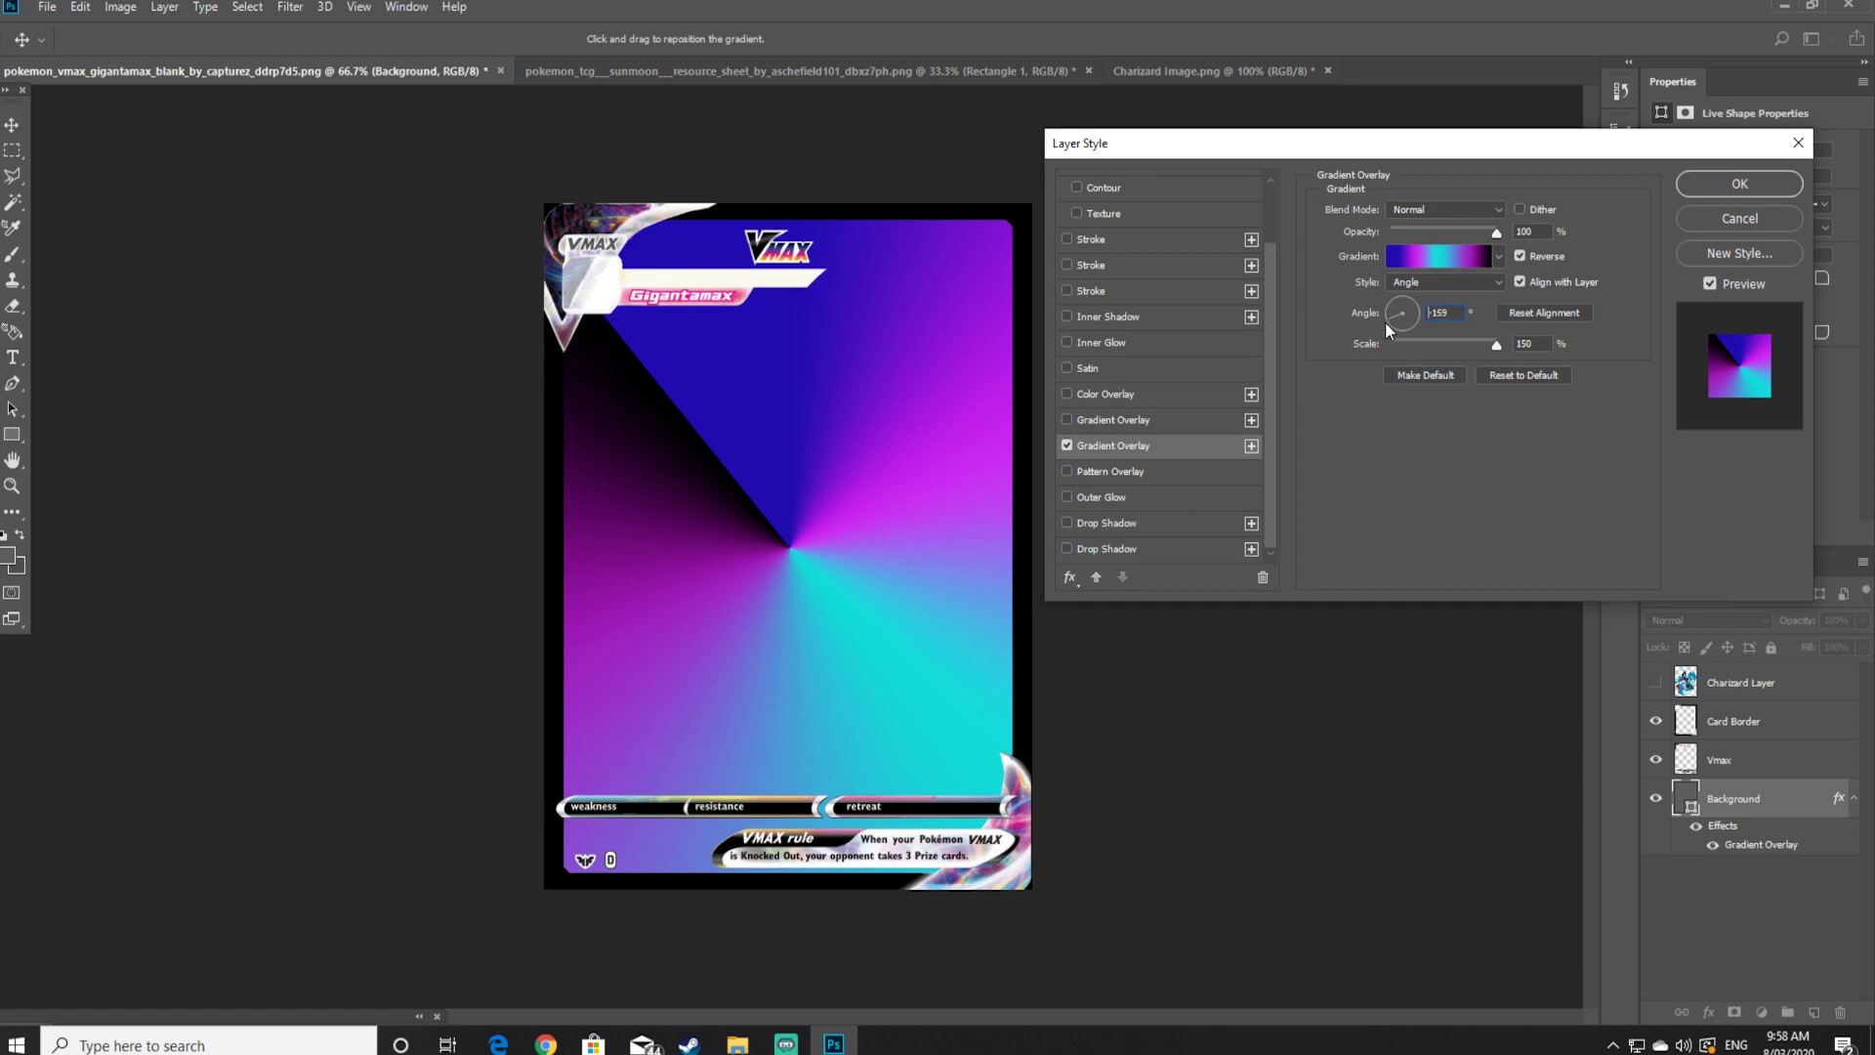
left_click(1387, 326)
Try the Linear, Radial, Reflected and Diamond styles for the Background layer's gradient overlay
left_click(1421, 280)
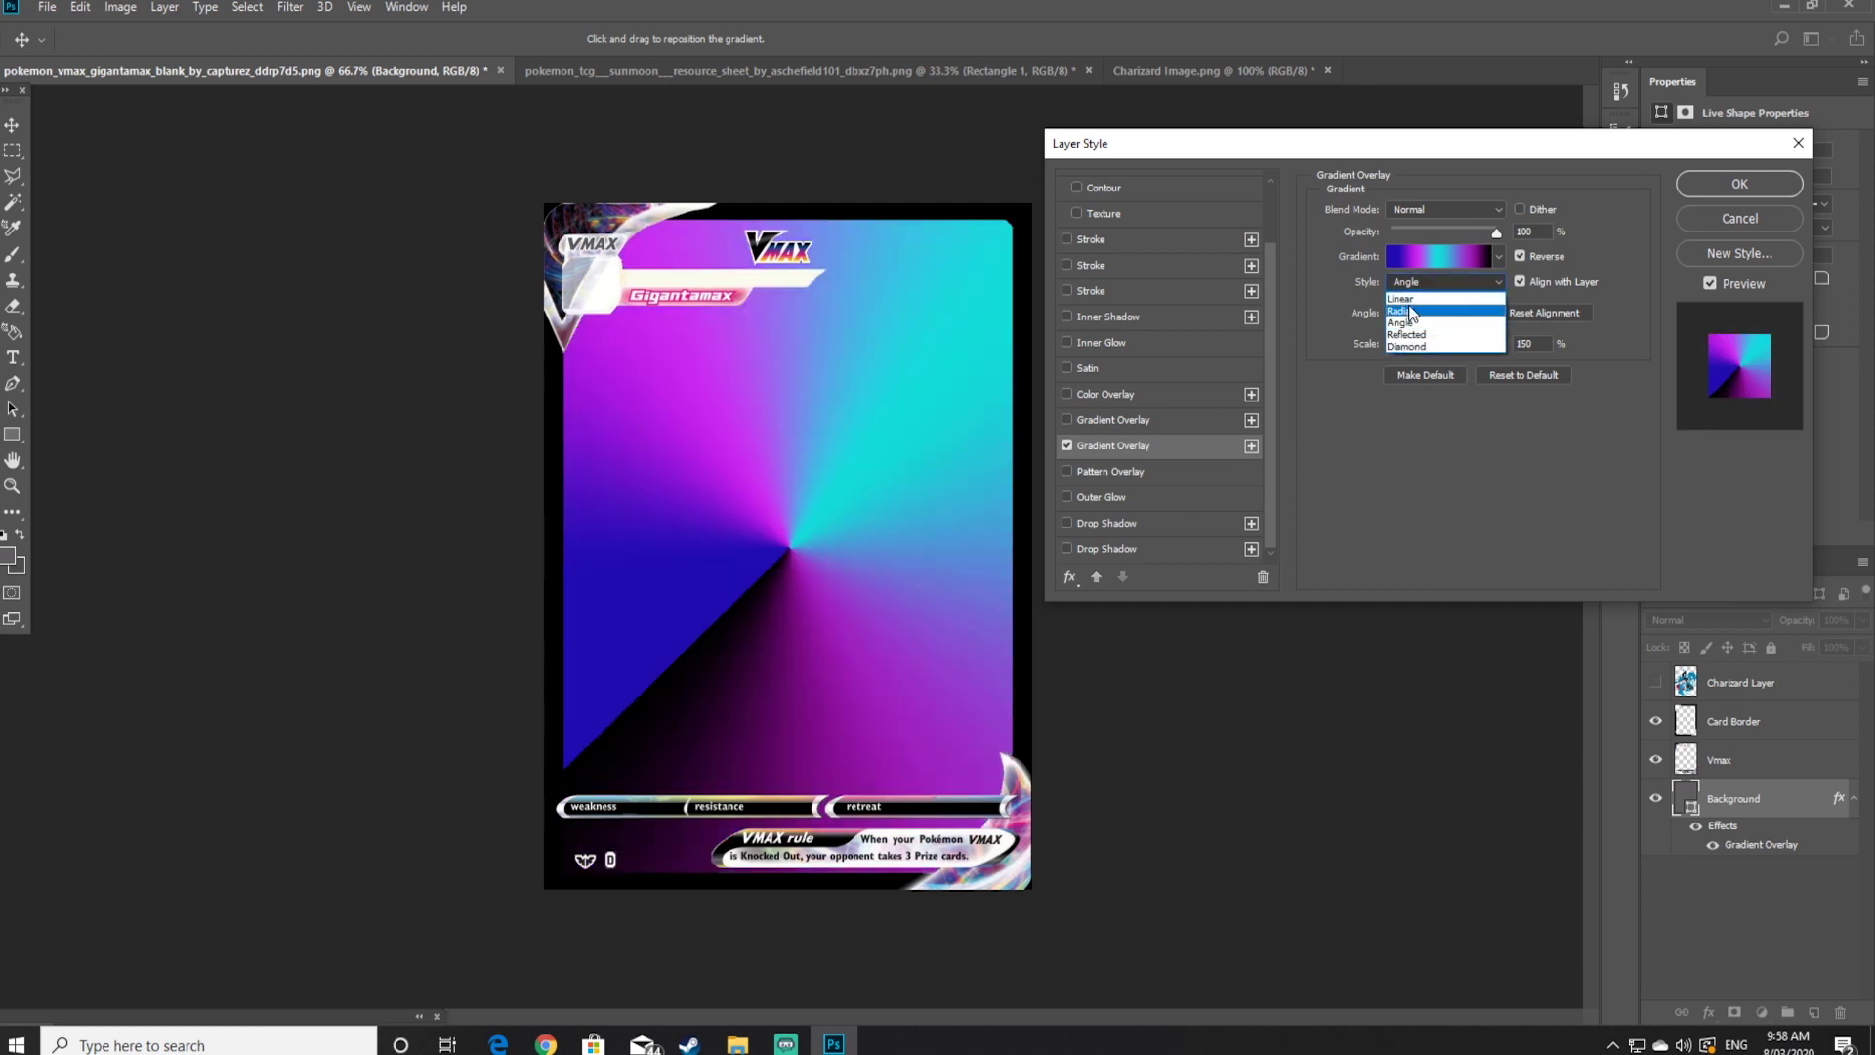
left_click(1418, 298)
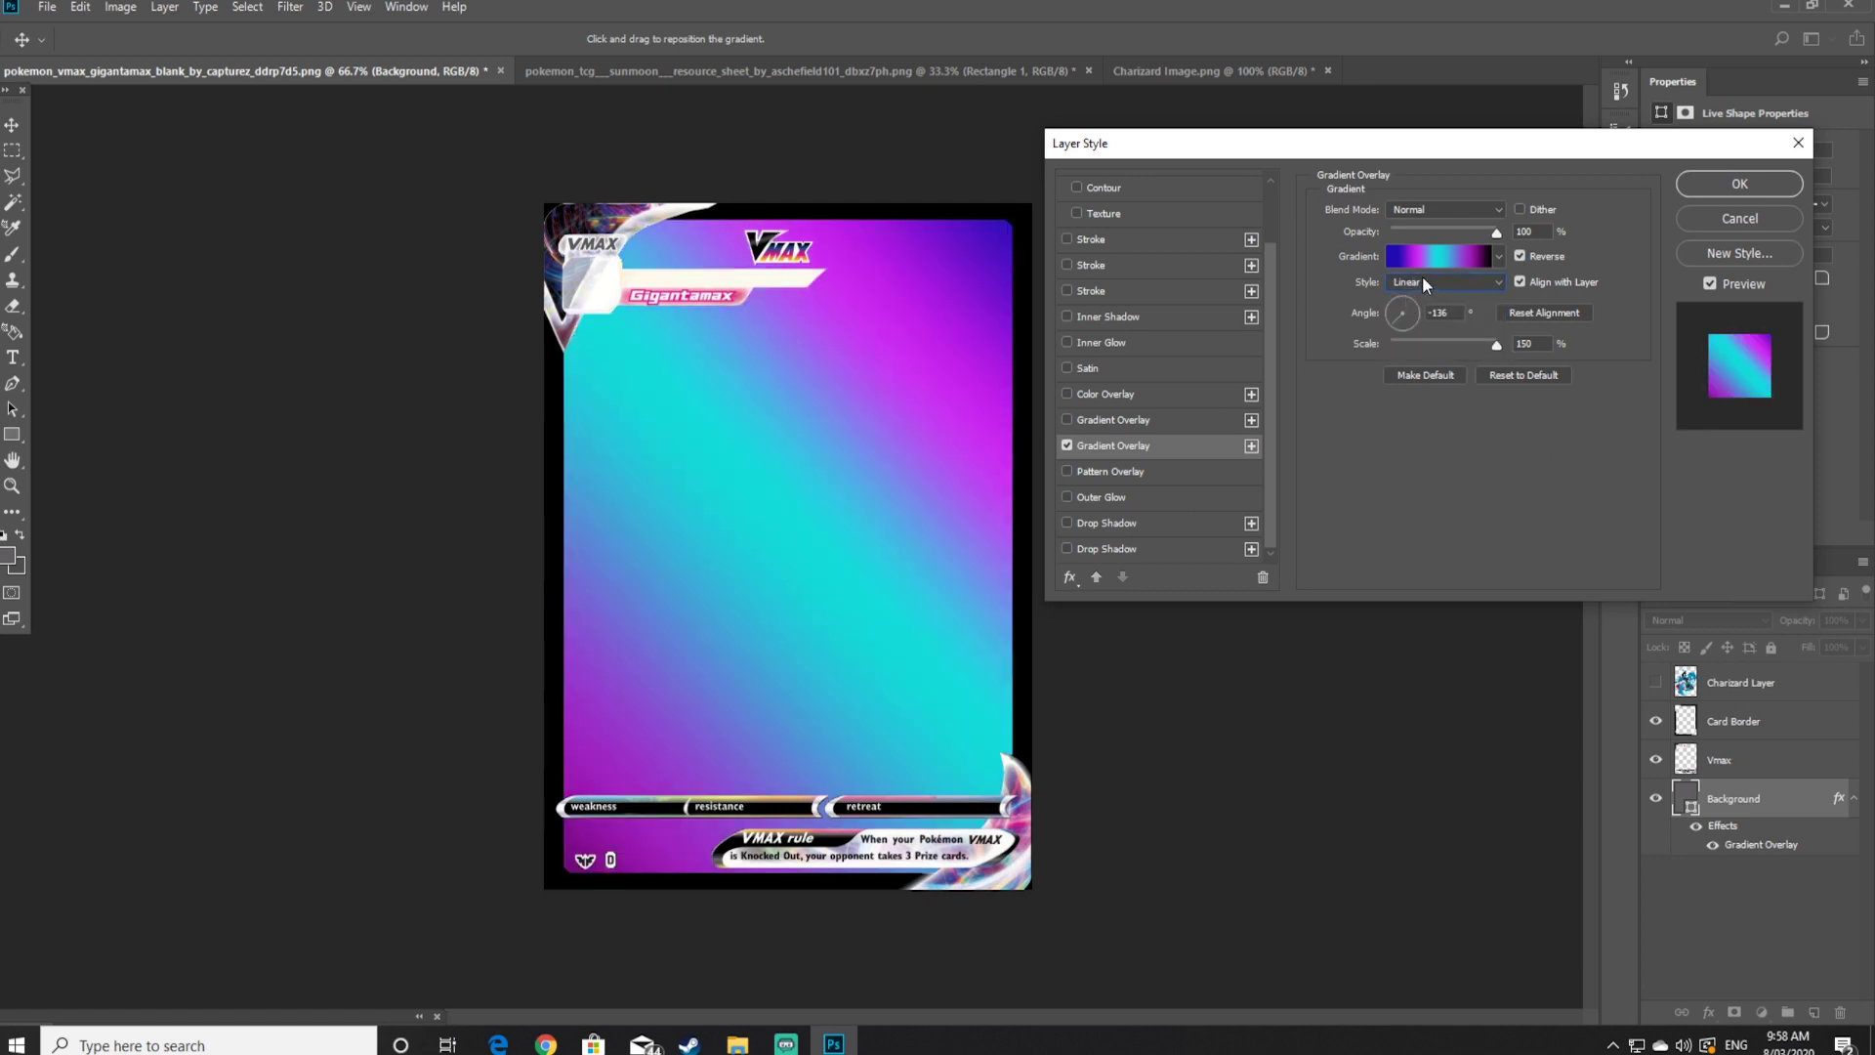
left_click(1422, 281)
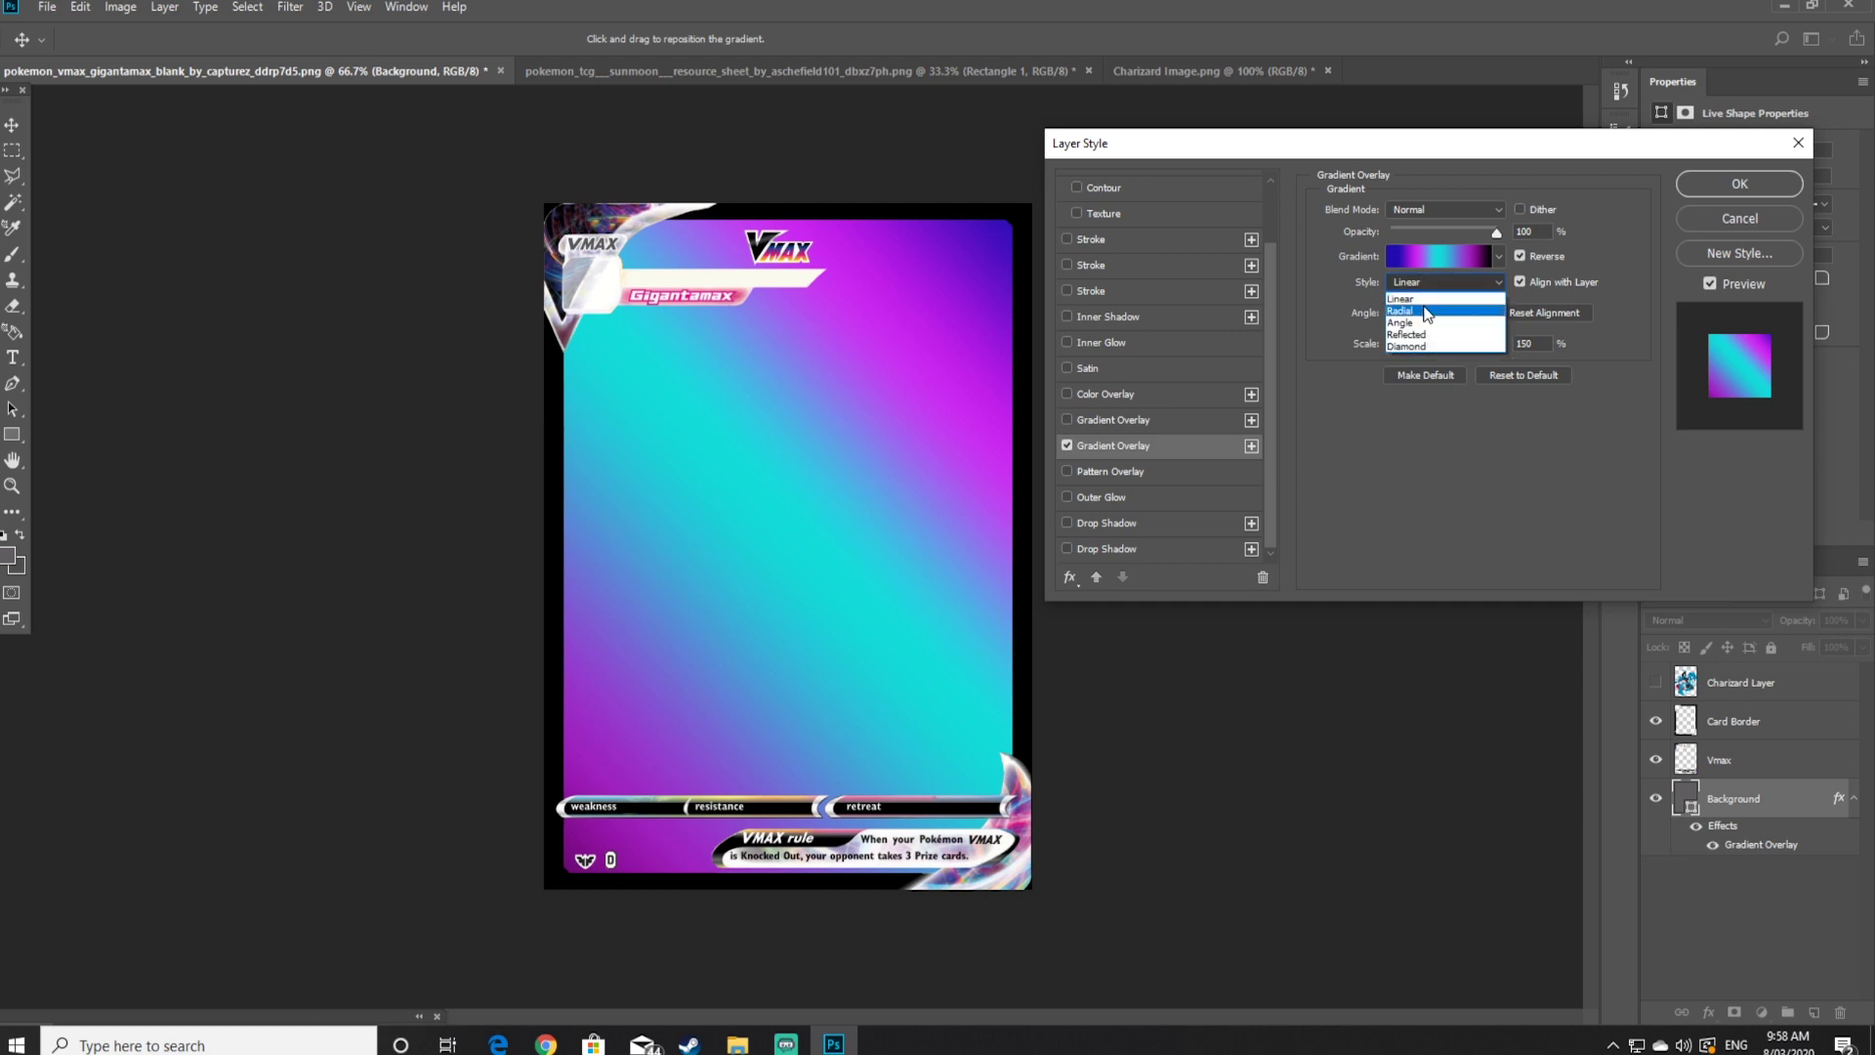
left_click(1418, 306)
left_click(1426, 282)
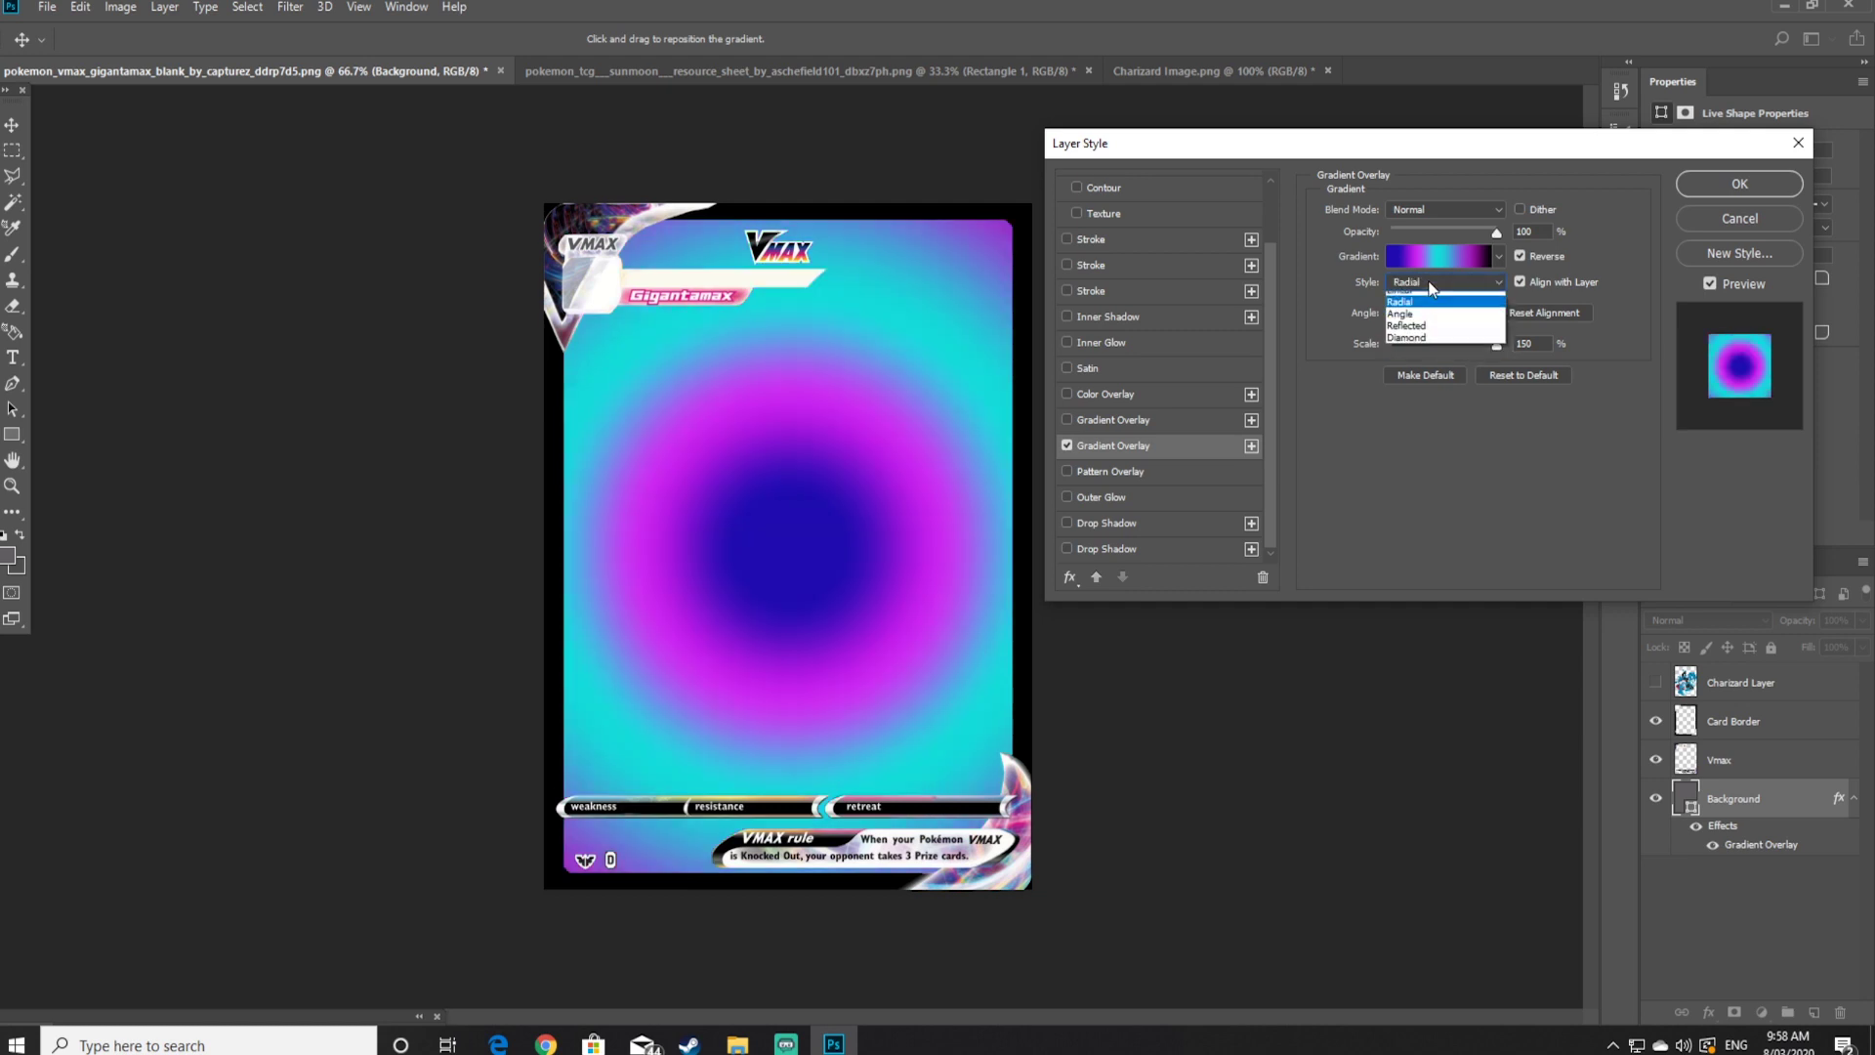
left_click(1436, 332)
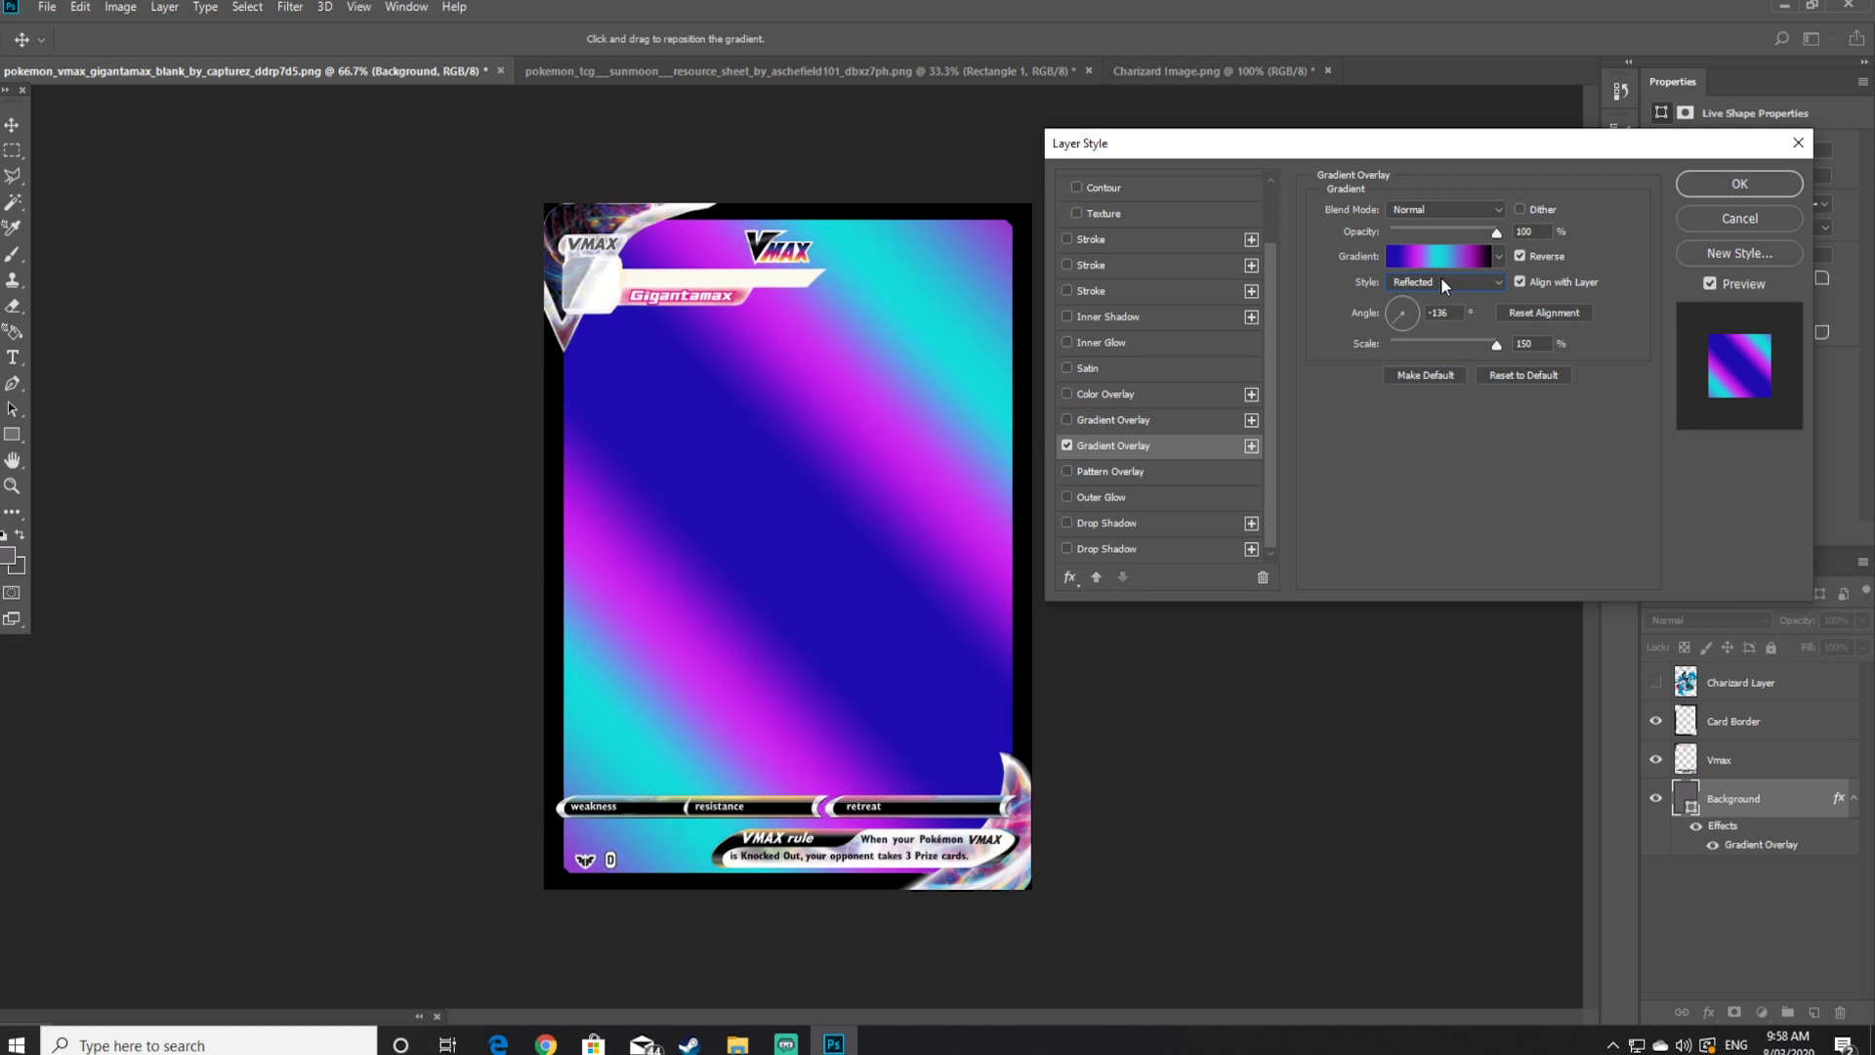
left_click(1440, 279)
left_click(1430, 341)
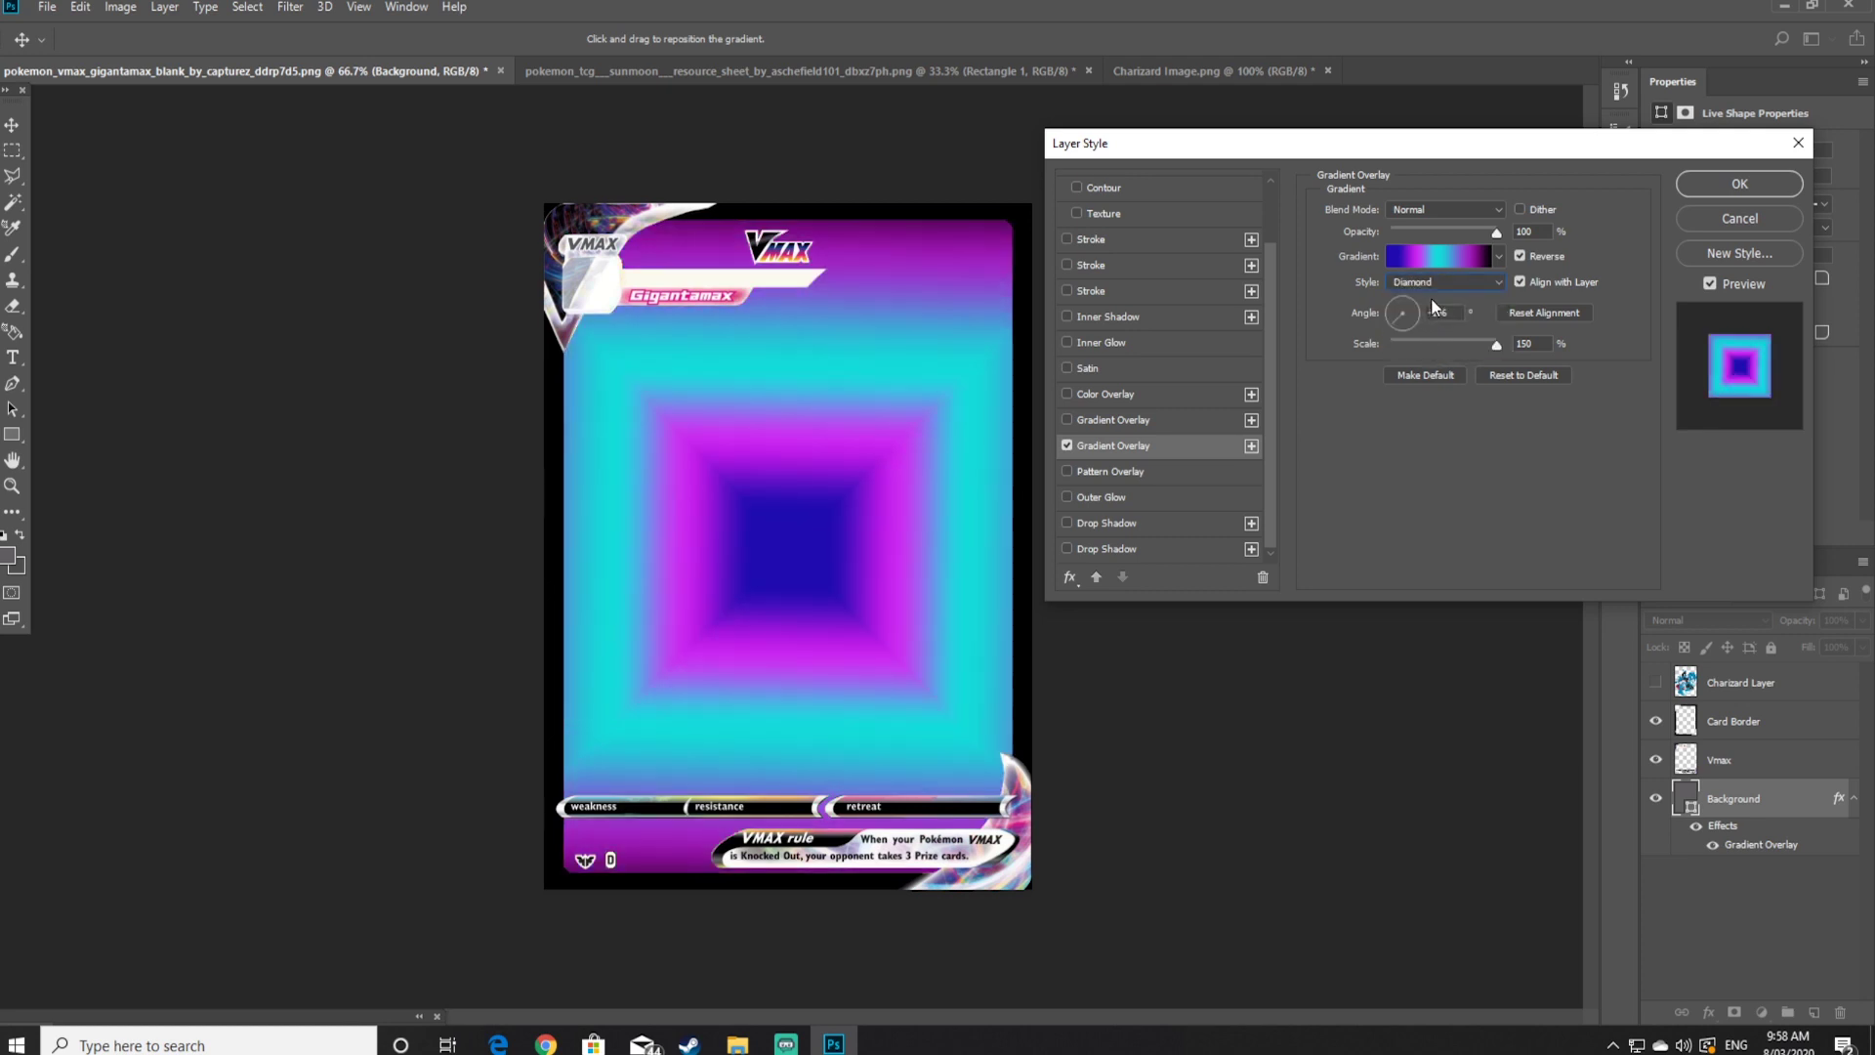
Set the gradient overlay's style to Angle and apply the layer style
left_click(1430, 283)
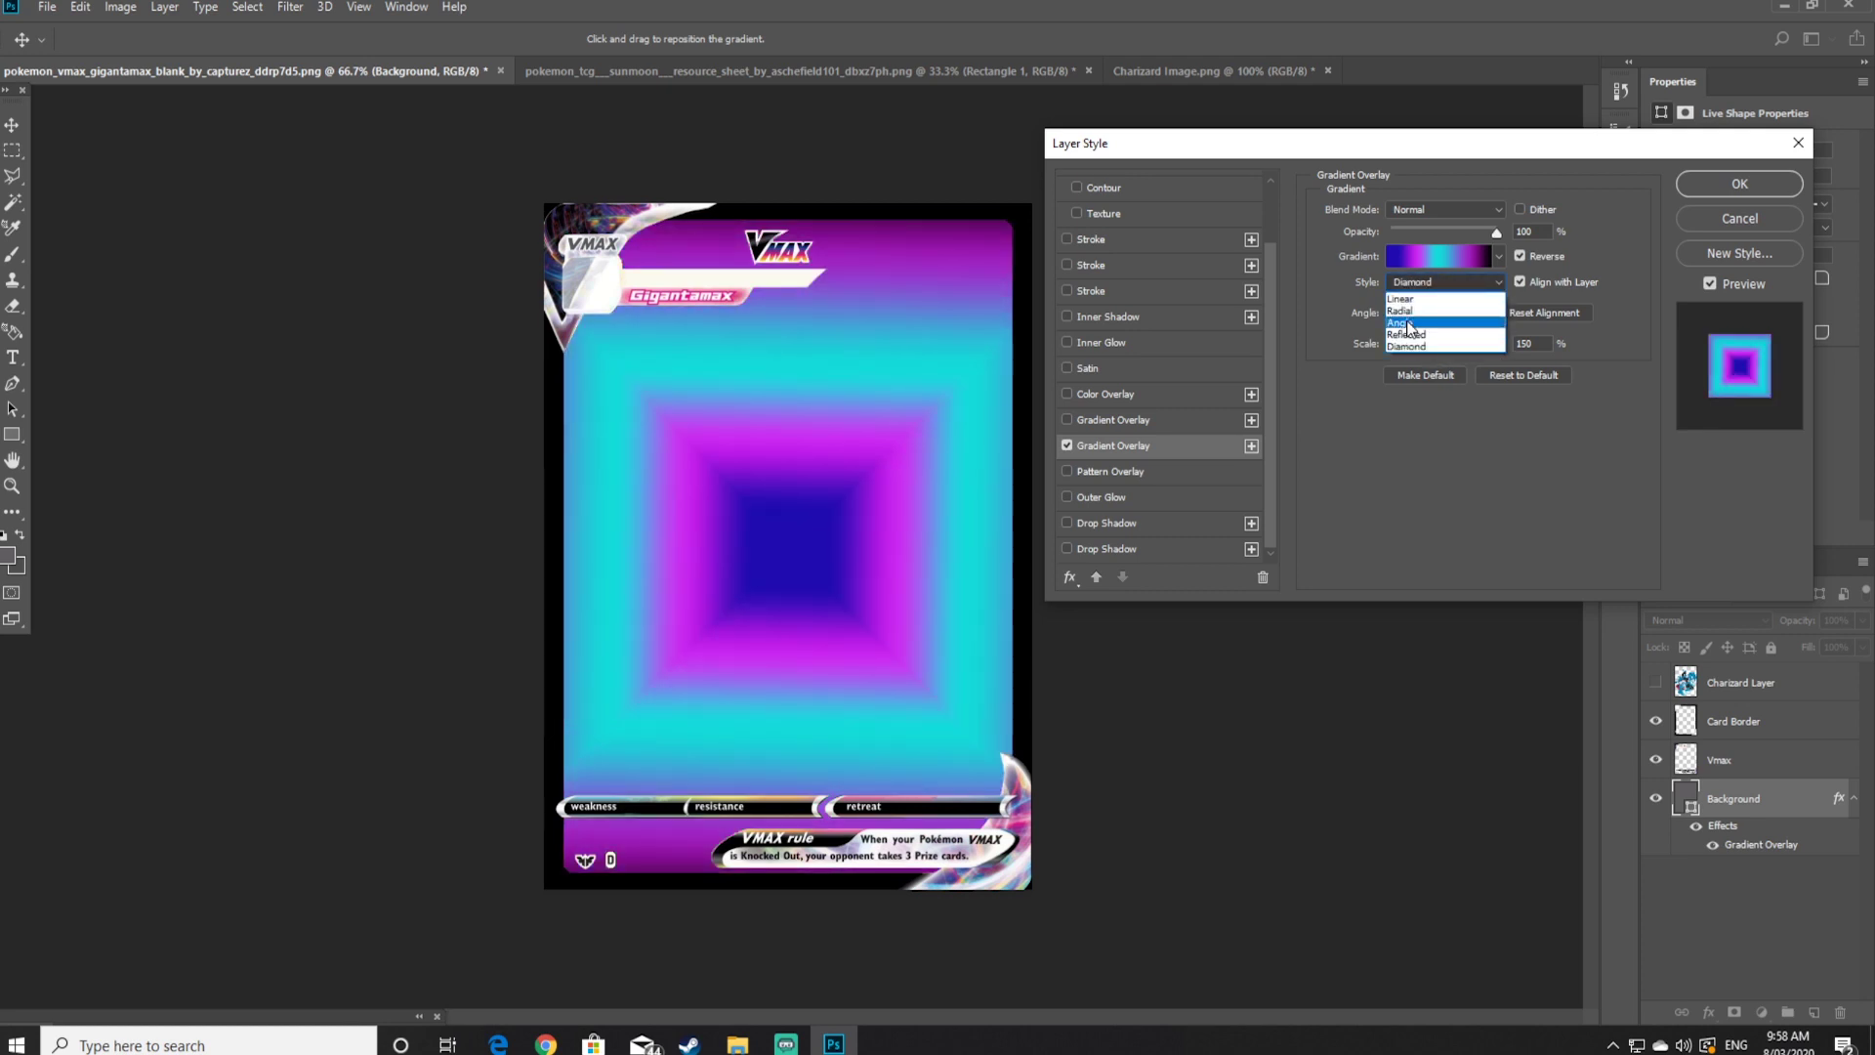
left_click(1407, 319)
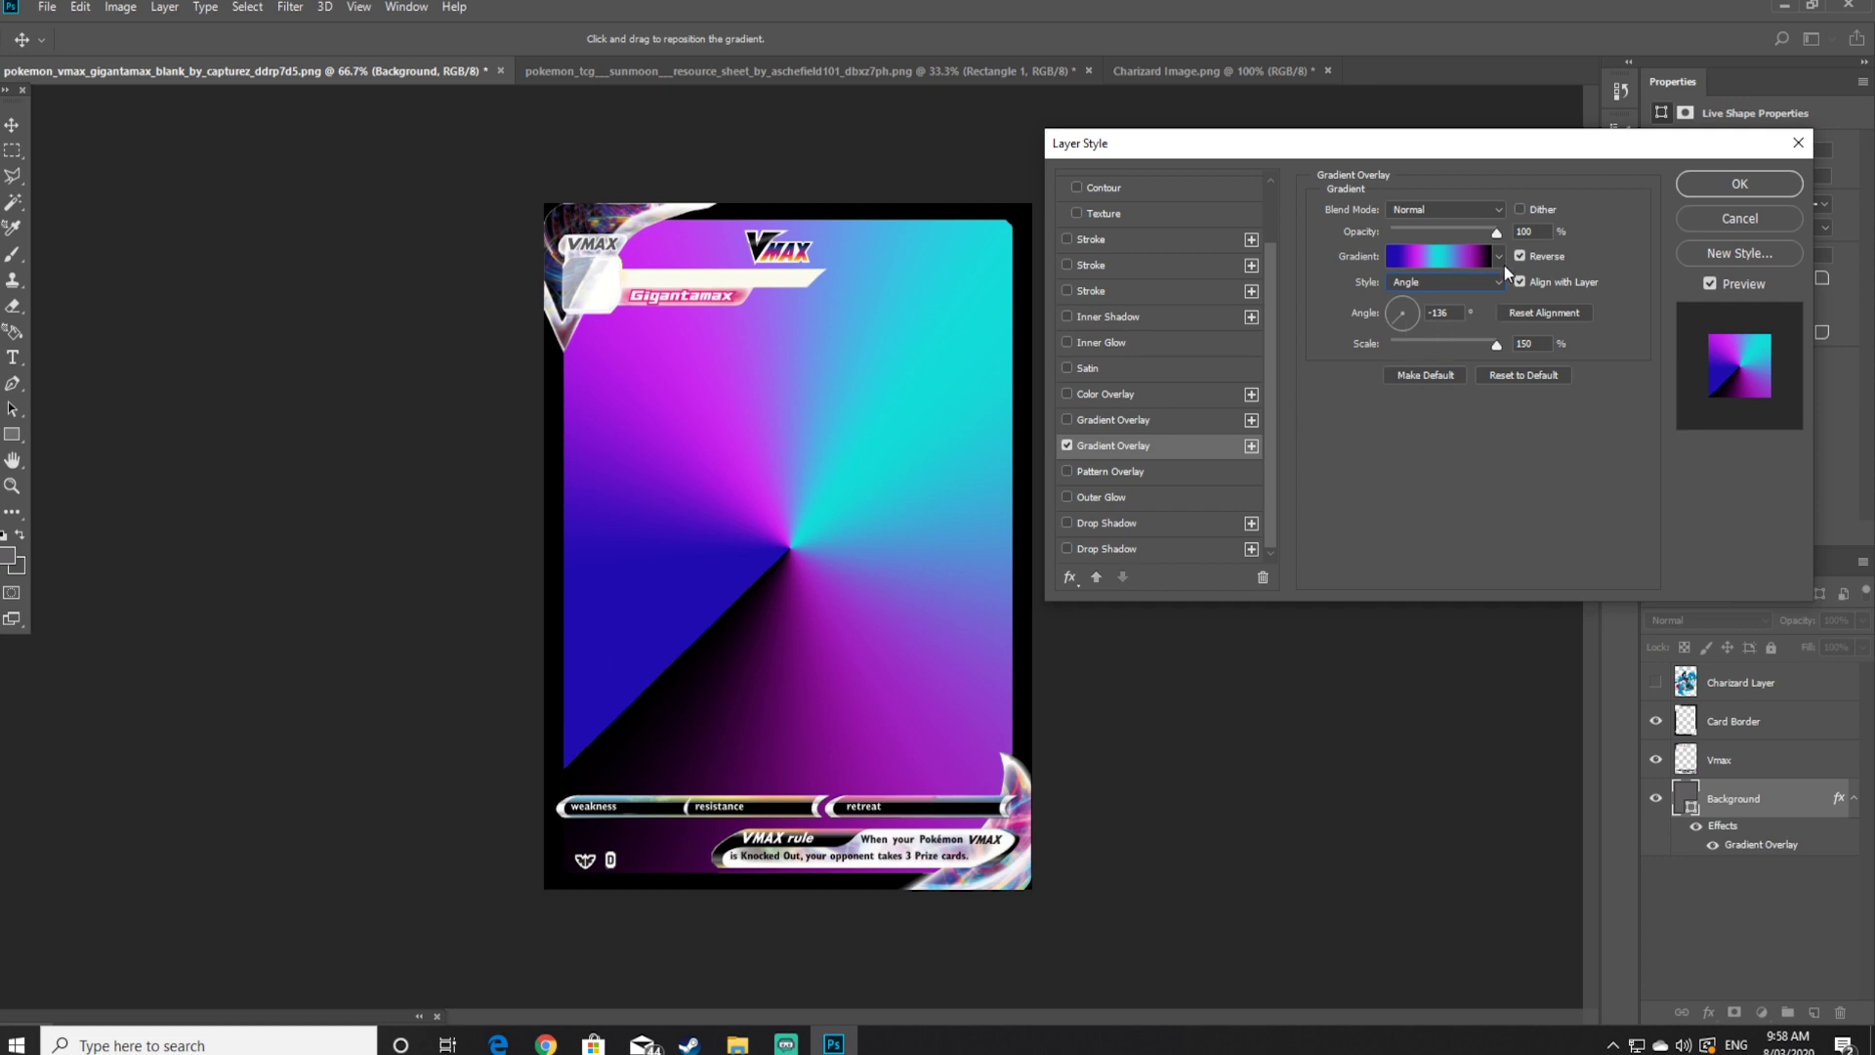
left_click(1741, 185)
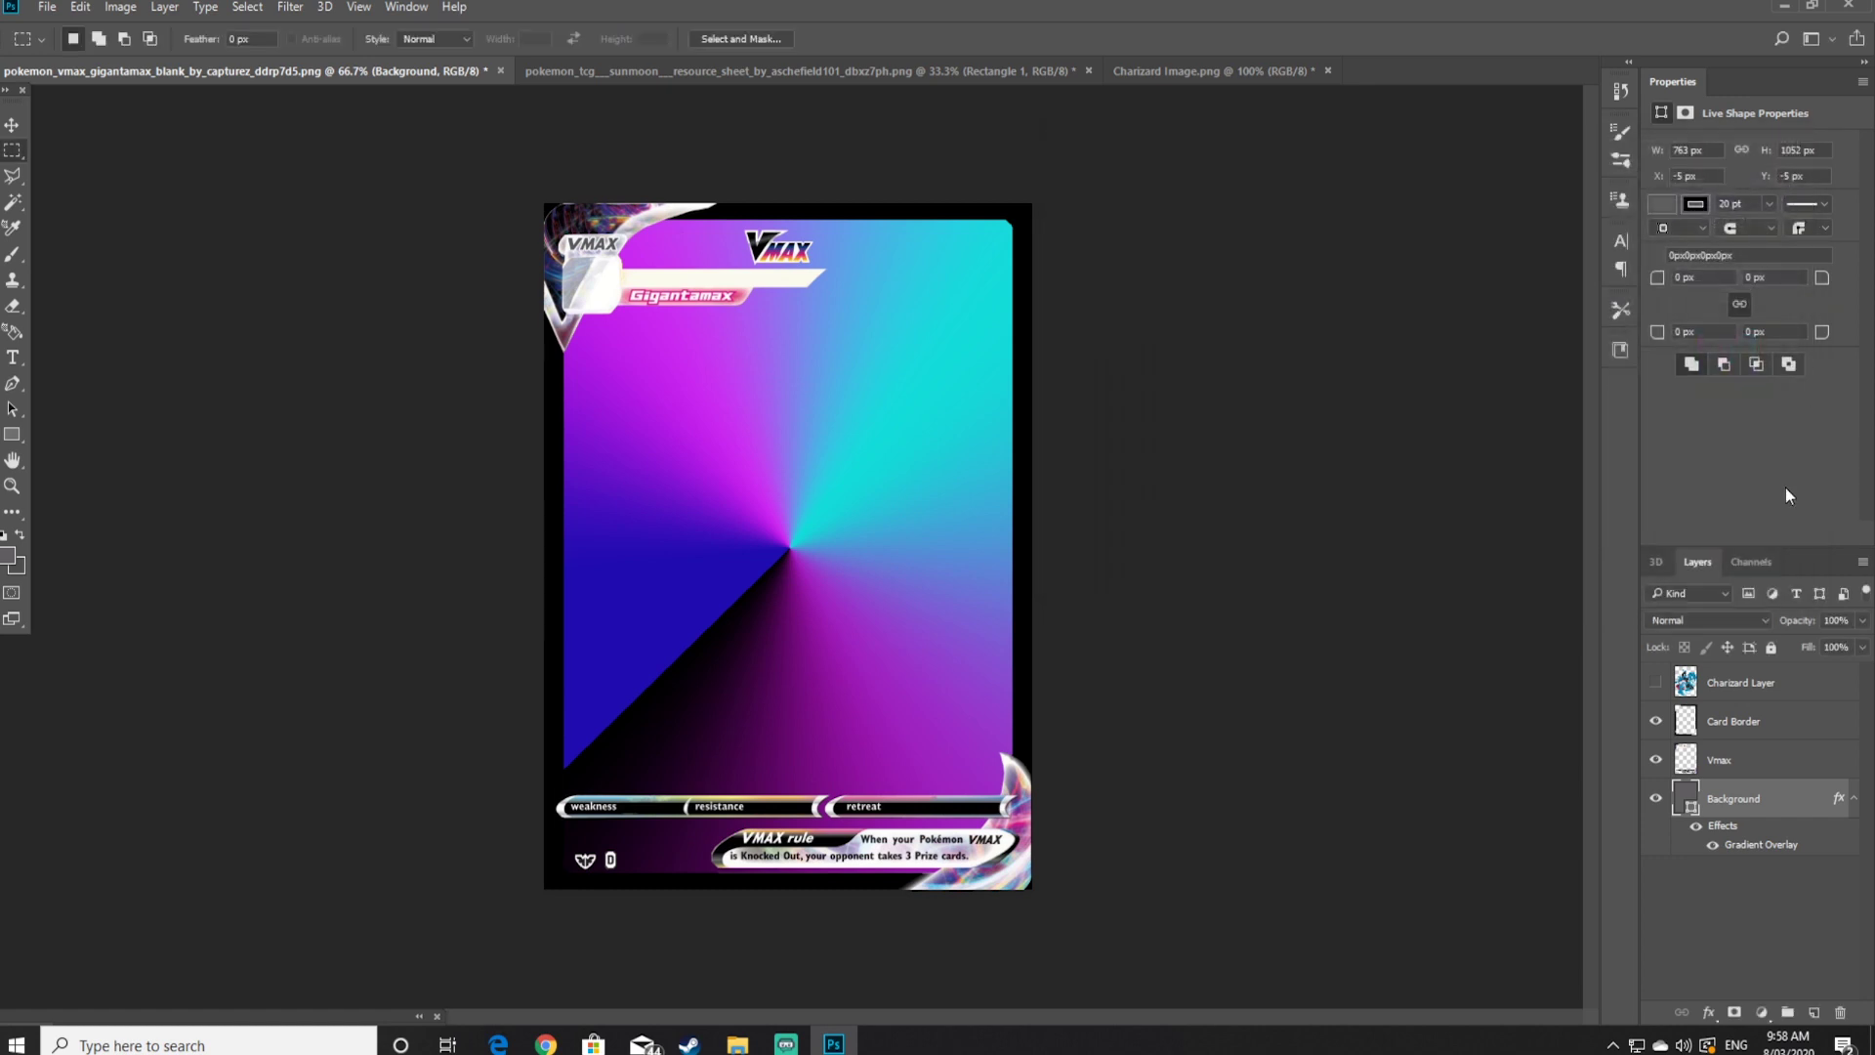
Show the Charizard Layer and reorder the layers from top down as Vmax, Charizard Layer, Card Border, Background
left_click(1657, 687)
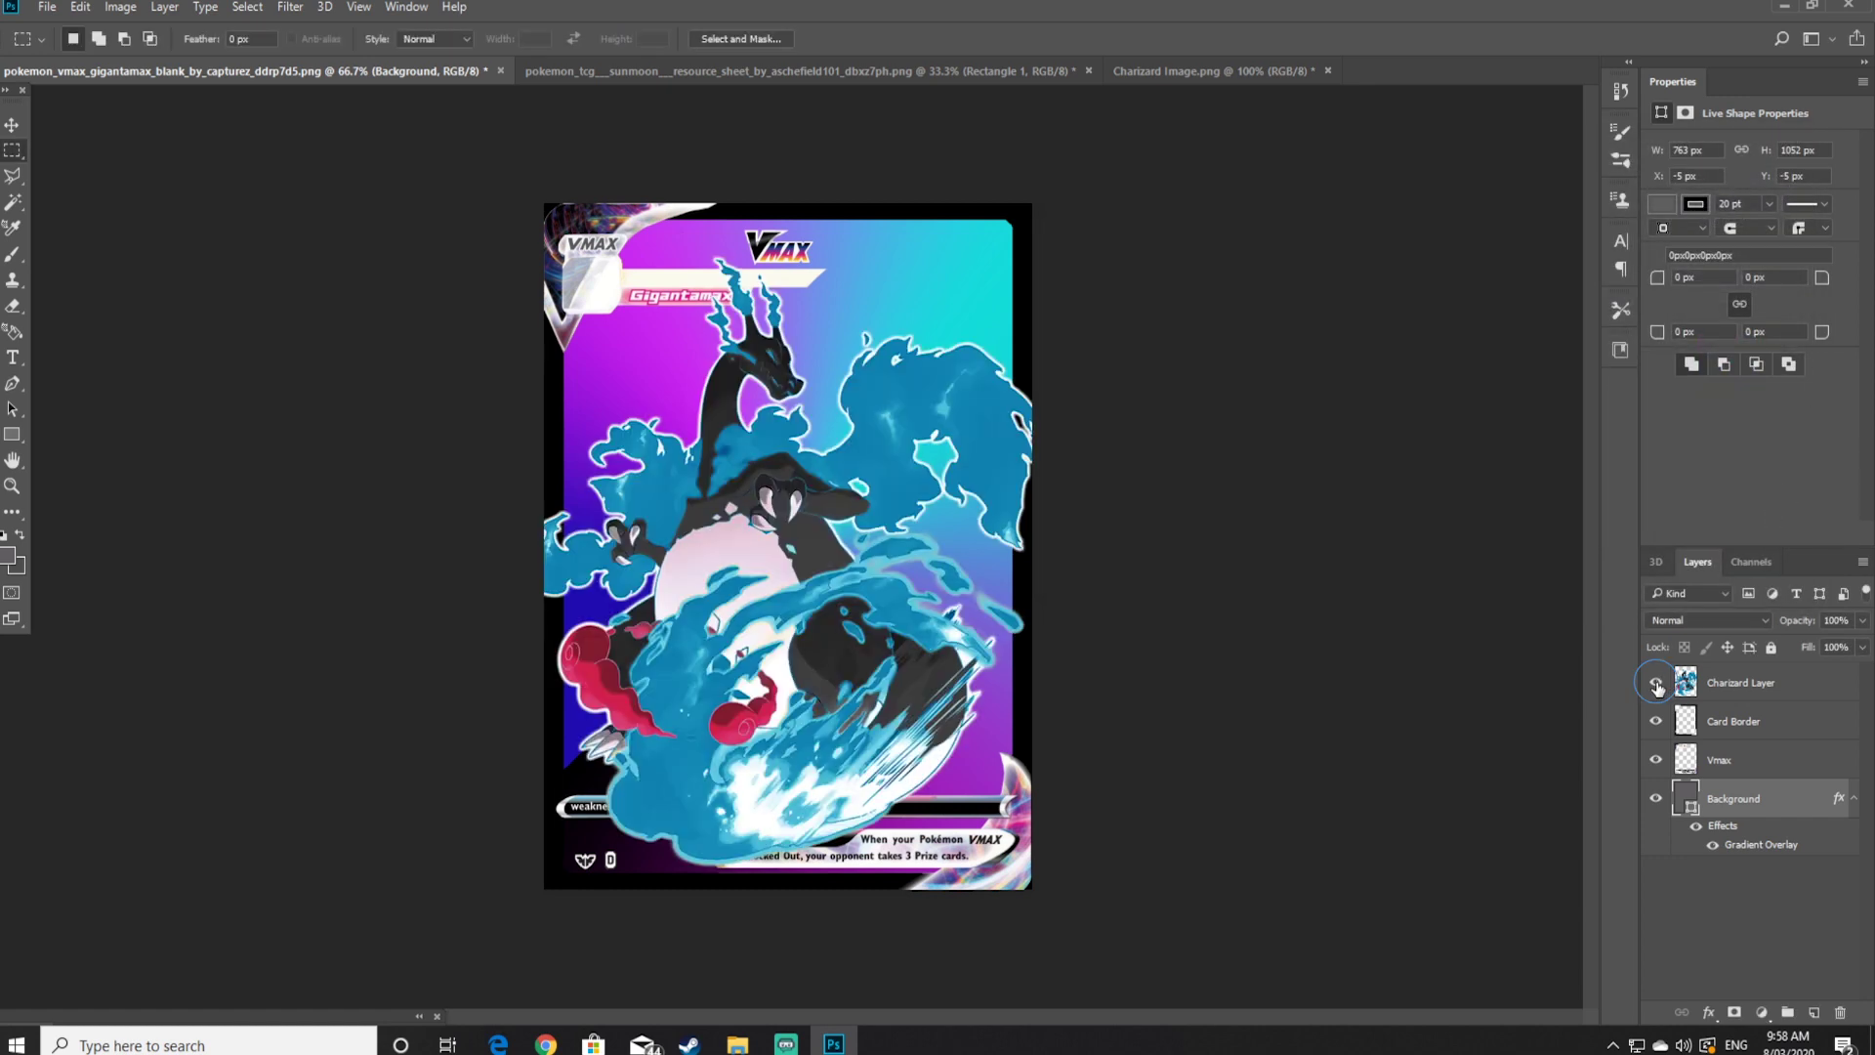
left_click(11, 124)
left_click(1773, 908)
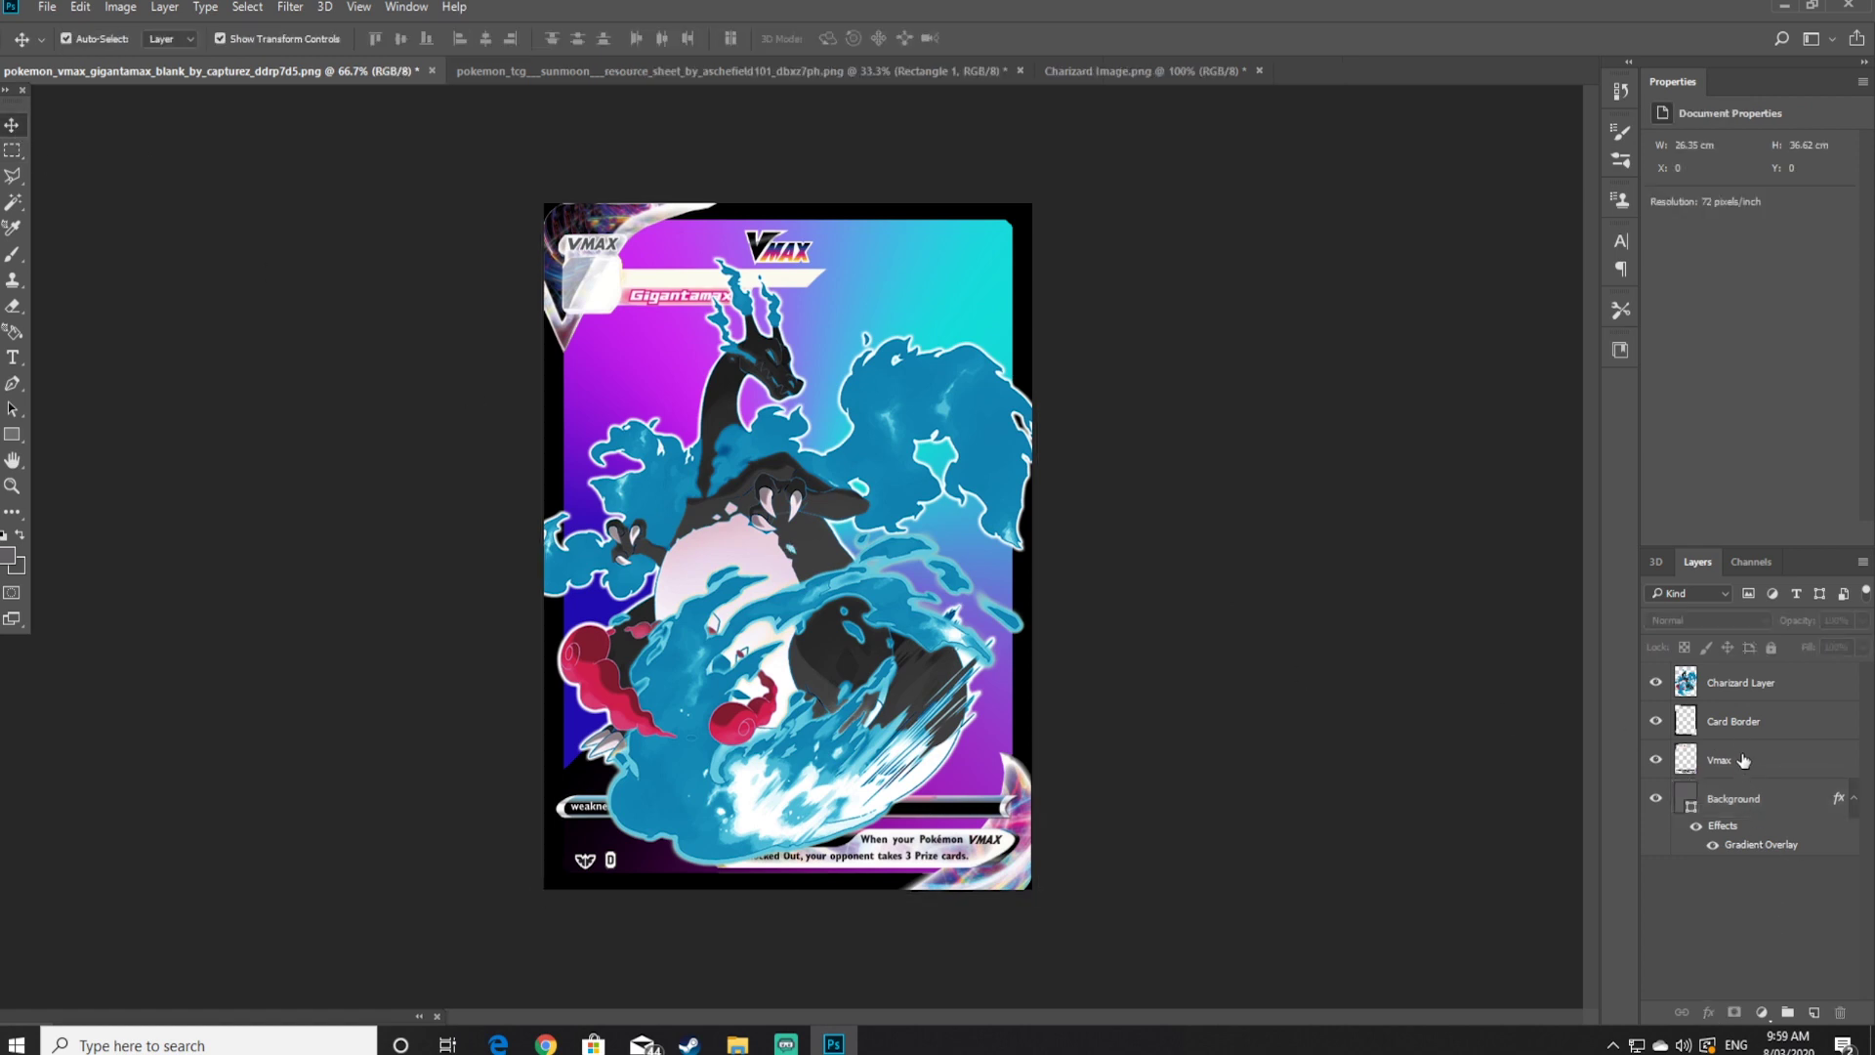
left_click_drag(1744, 732, 1766, 774)
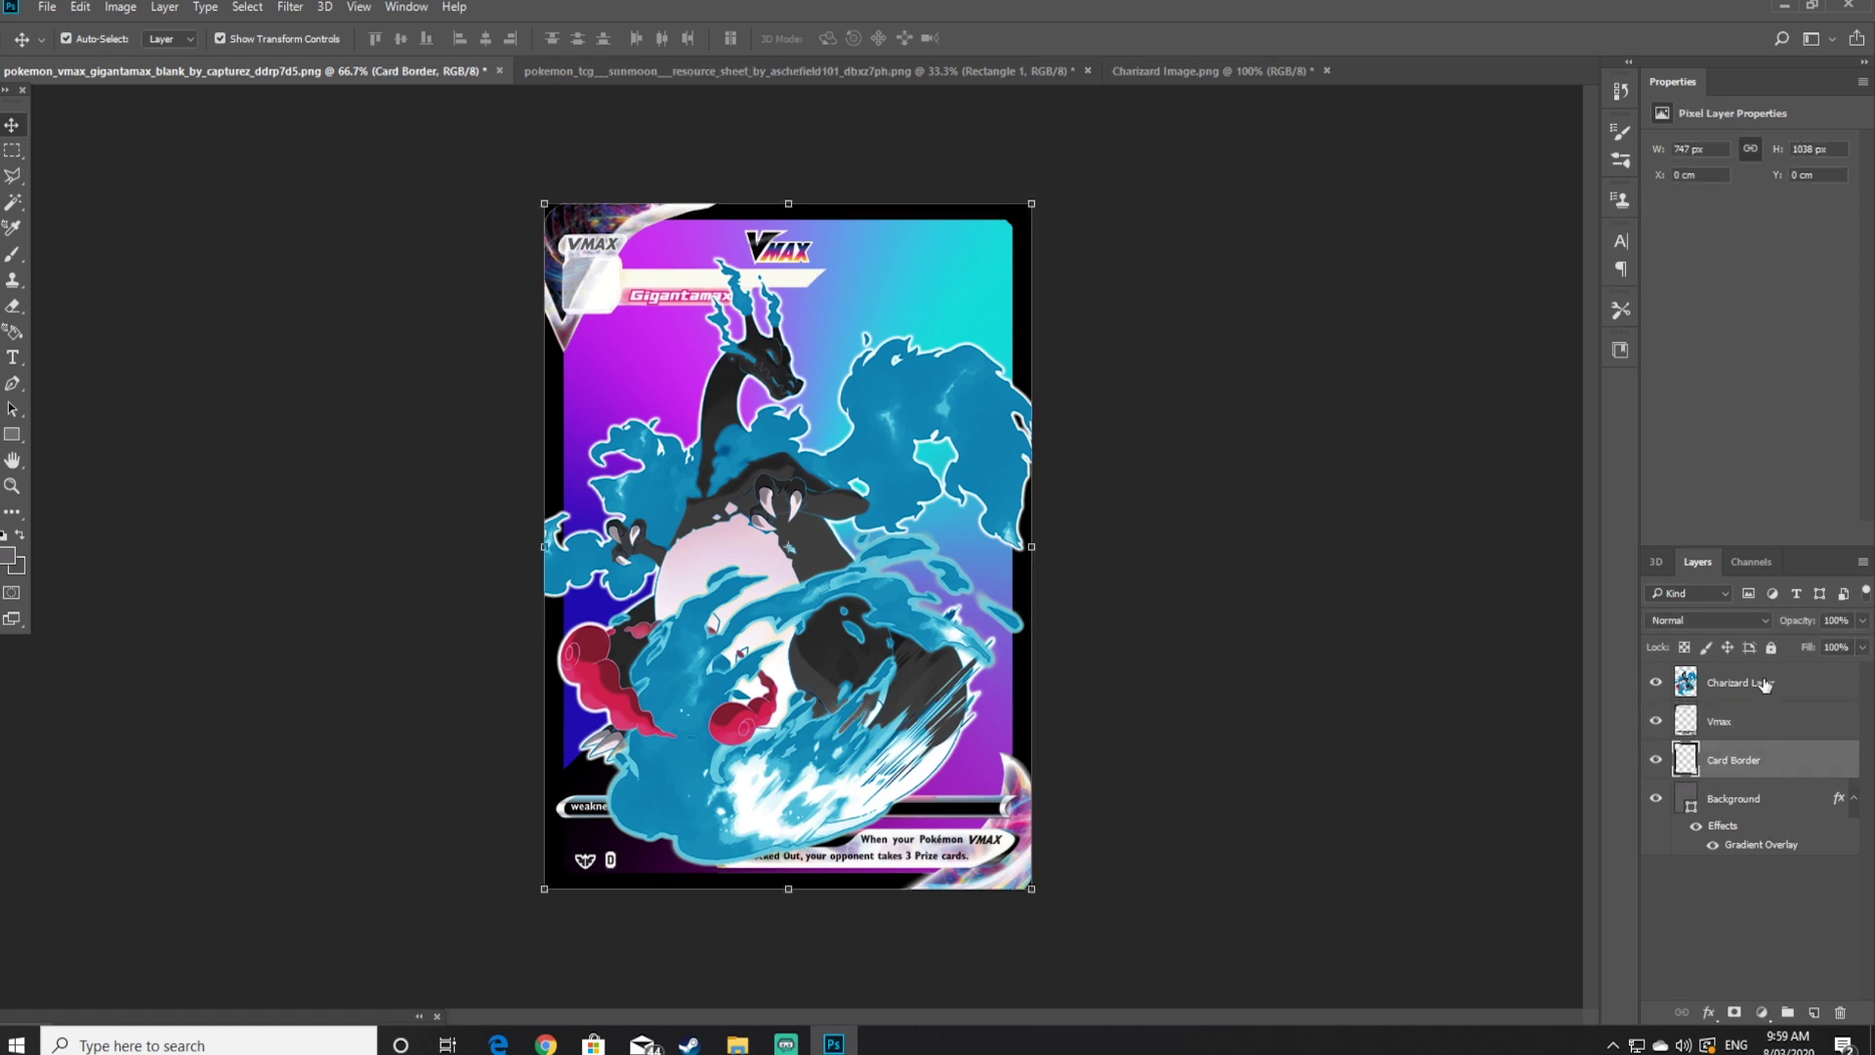
left_click_drag(1764, 684, 1767, 728)
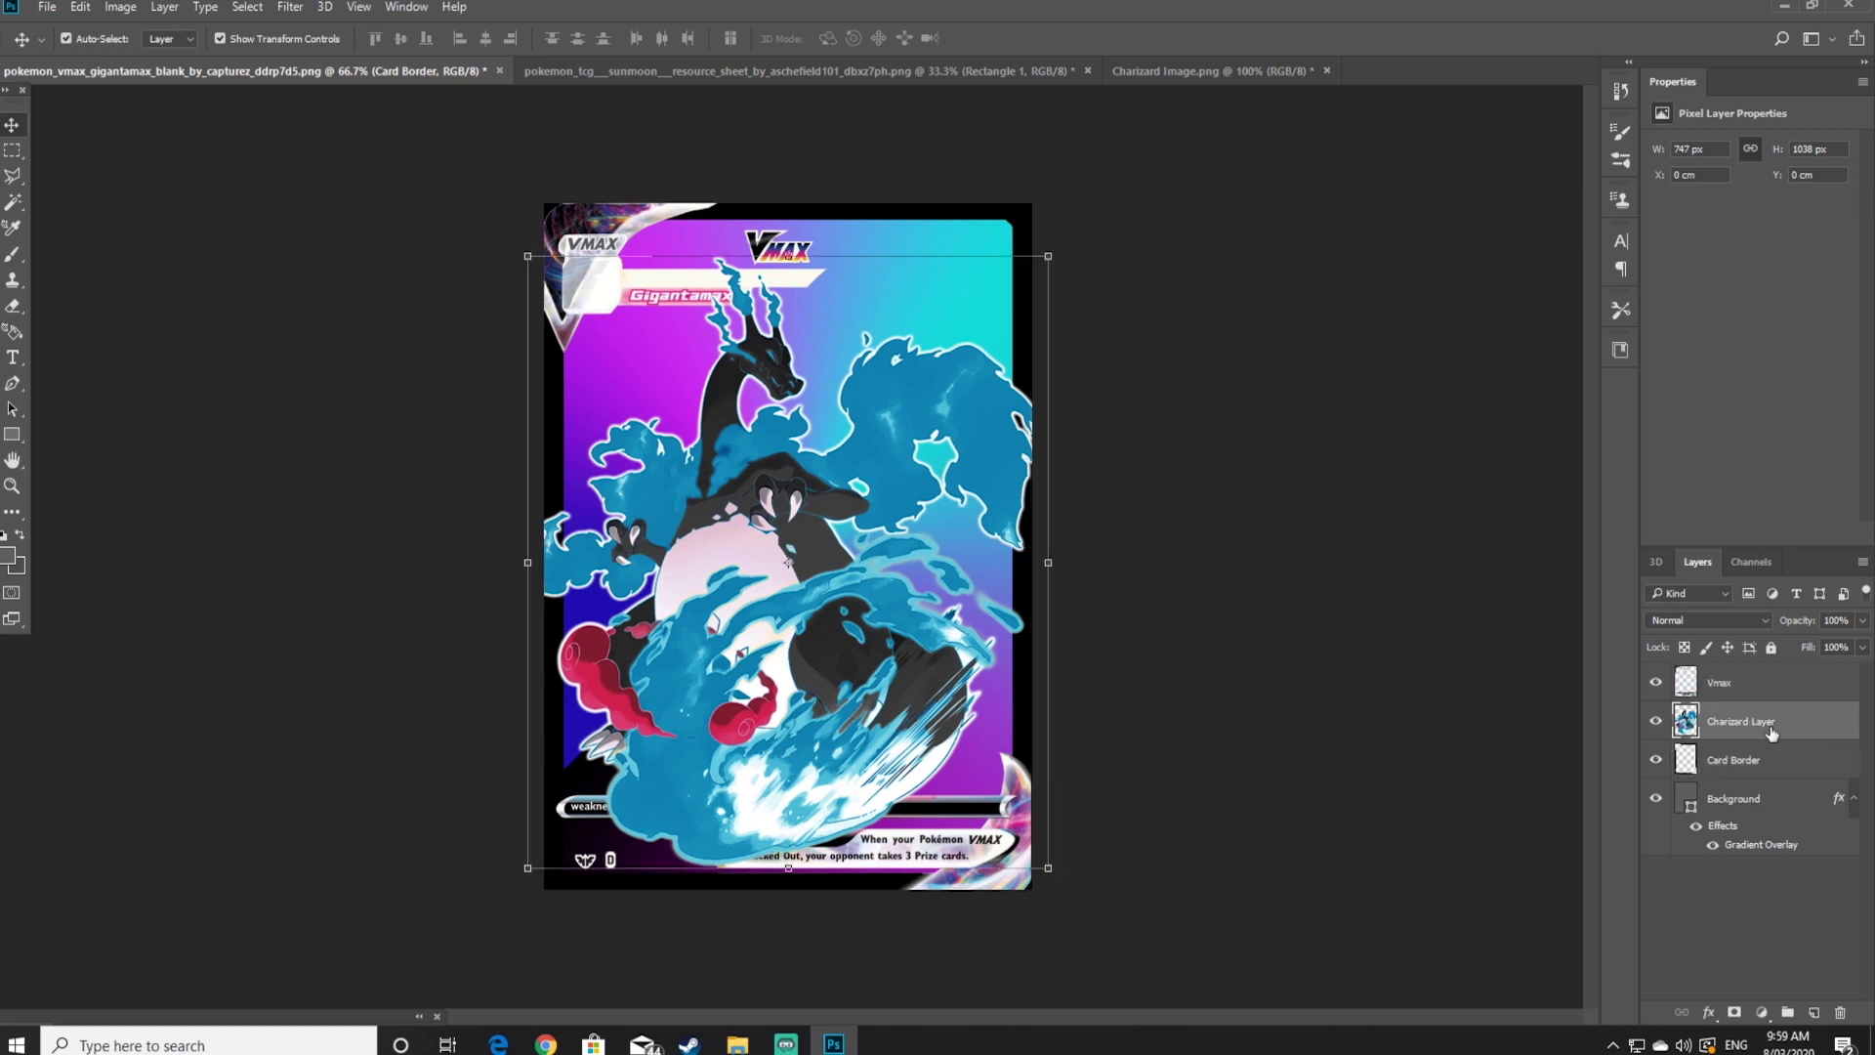
left_click(1367, 672)
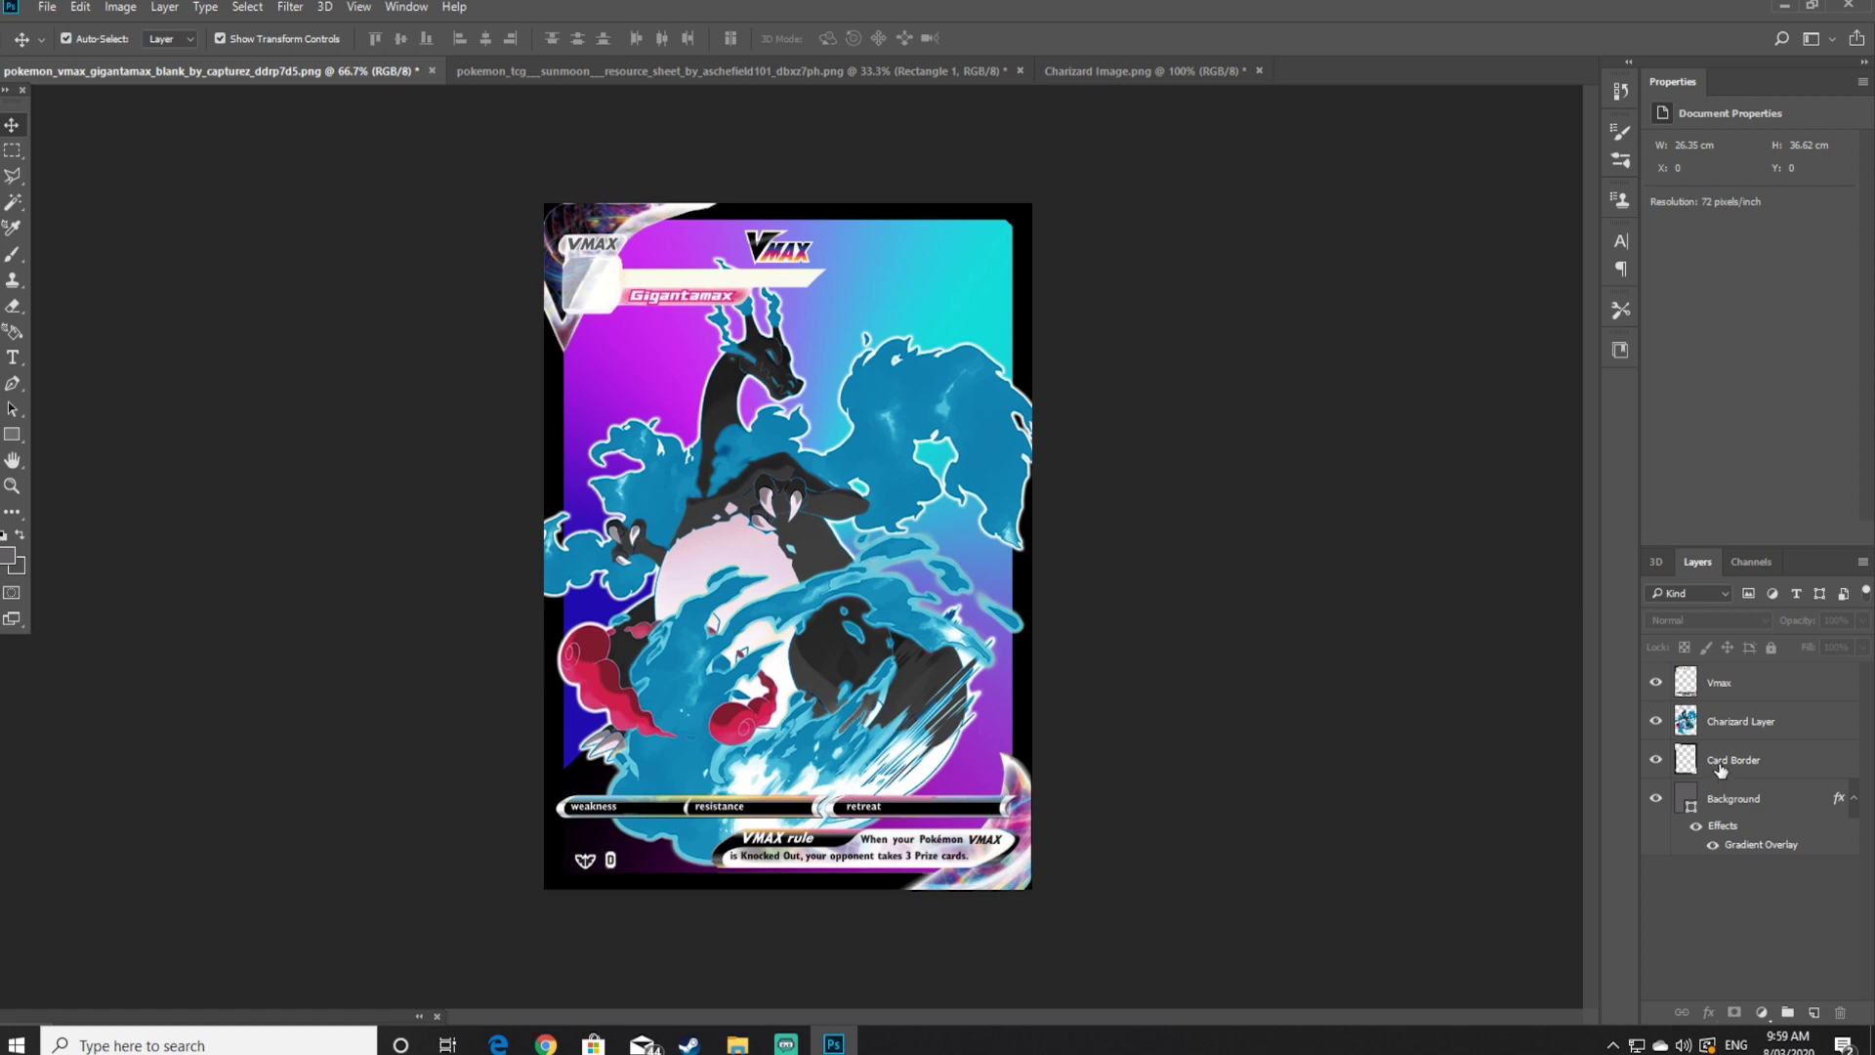
Hide the Charizard Layer and the Card Border layer
left_click(1656, 722)
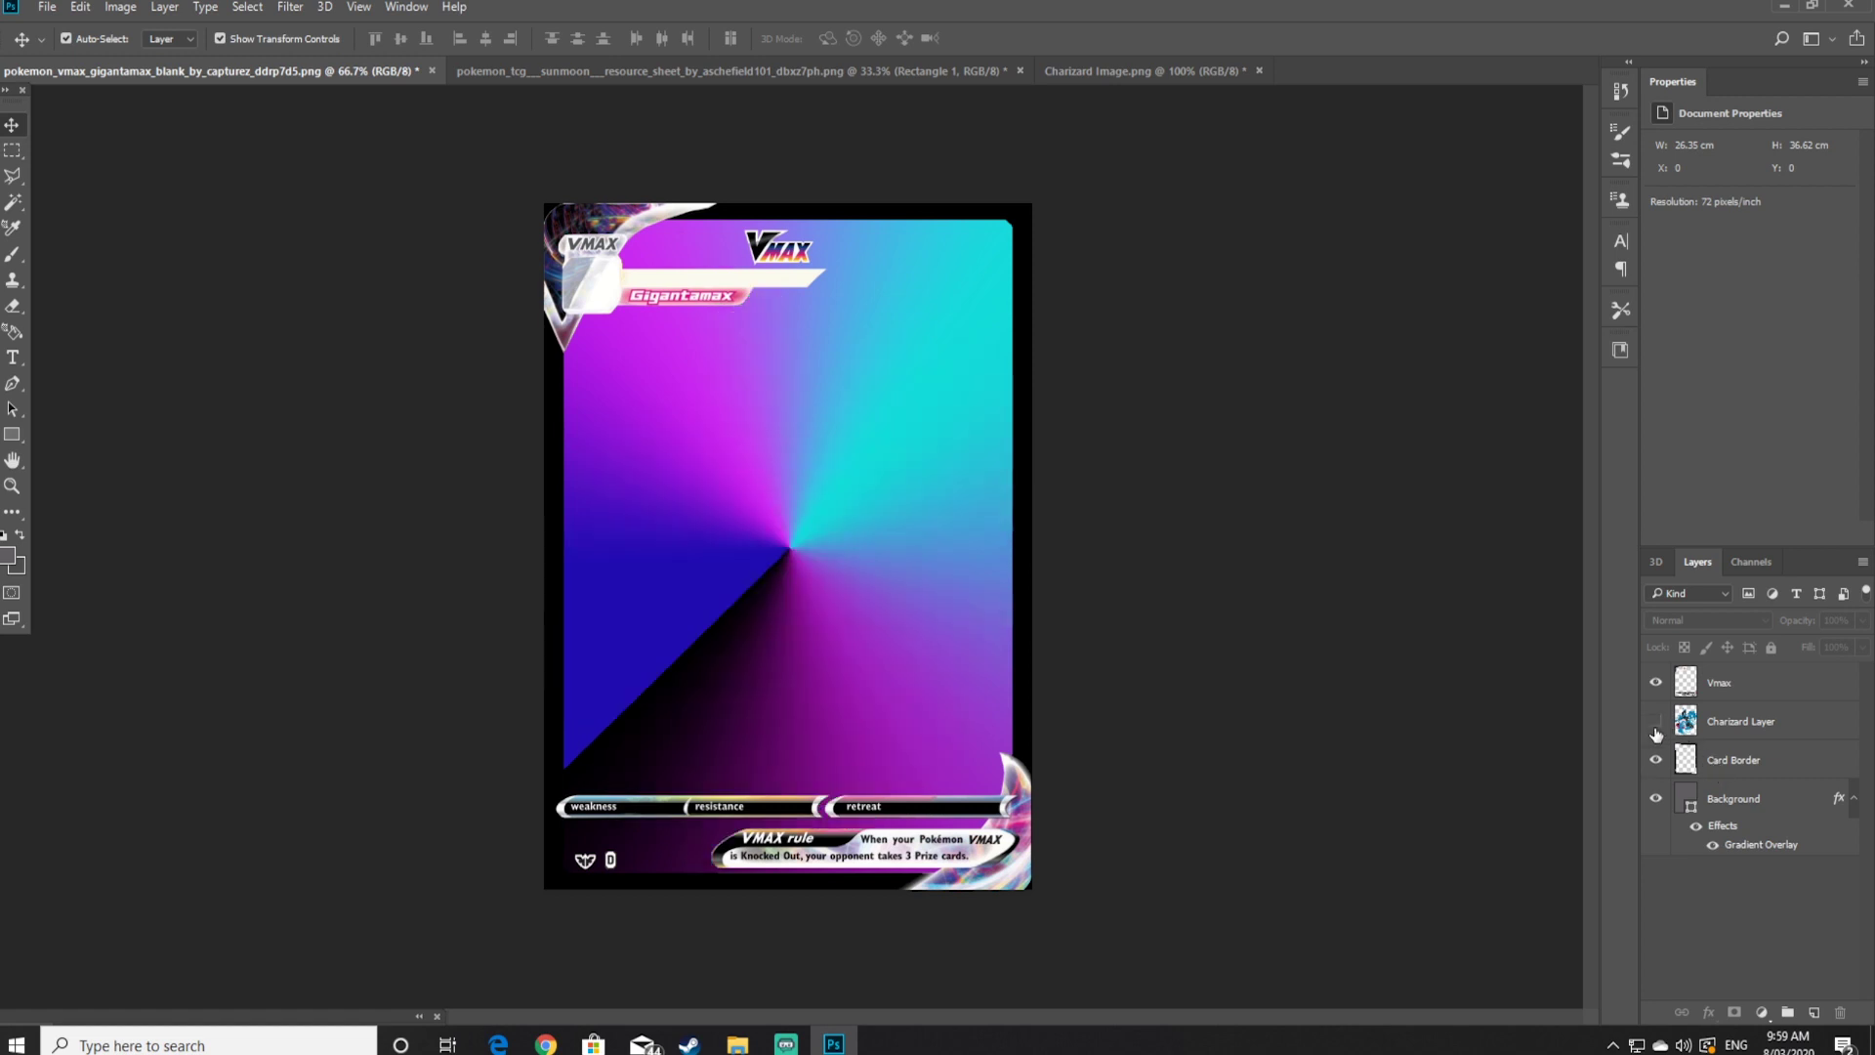
left_click(1655, 760)
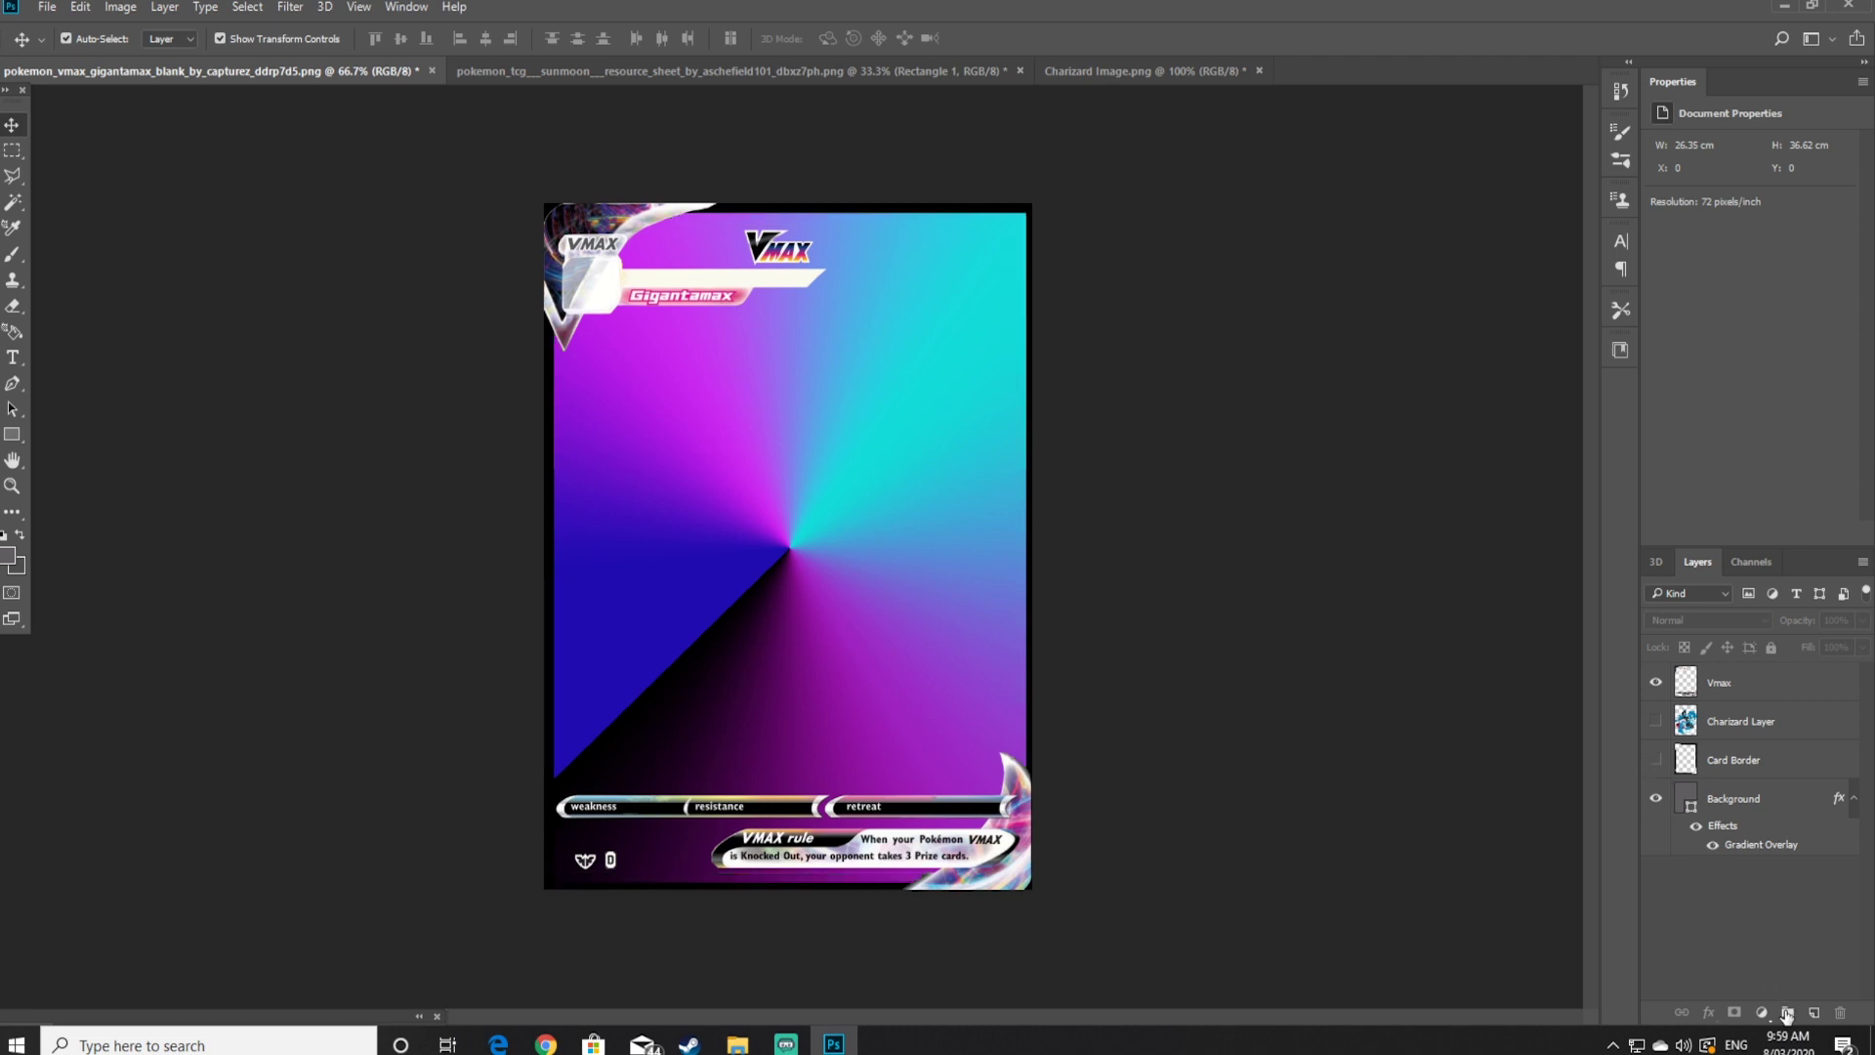
Add a new layer named Splatter directly above the Card Border layer and show the Card Border
left_click(1814, 1014)
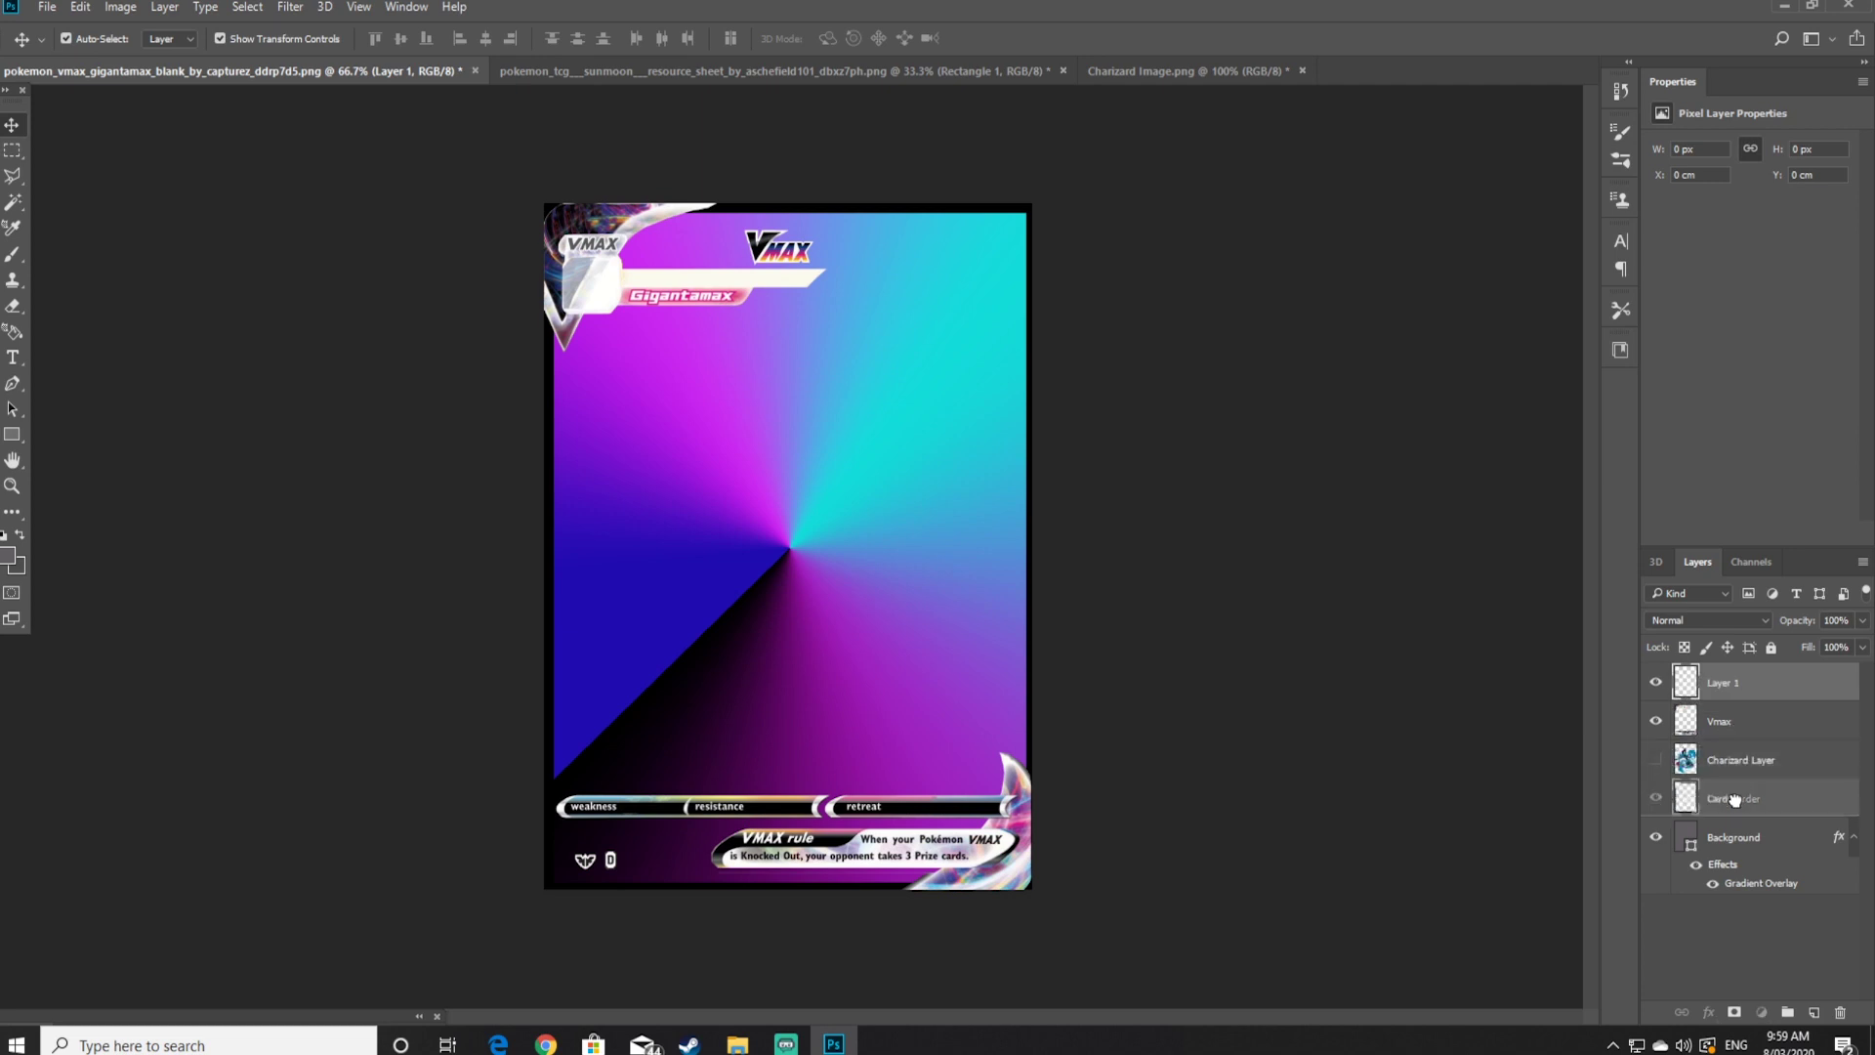
left_click_drag(1735, 799, 1734, 781)
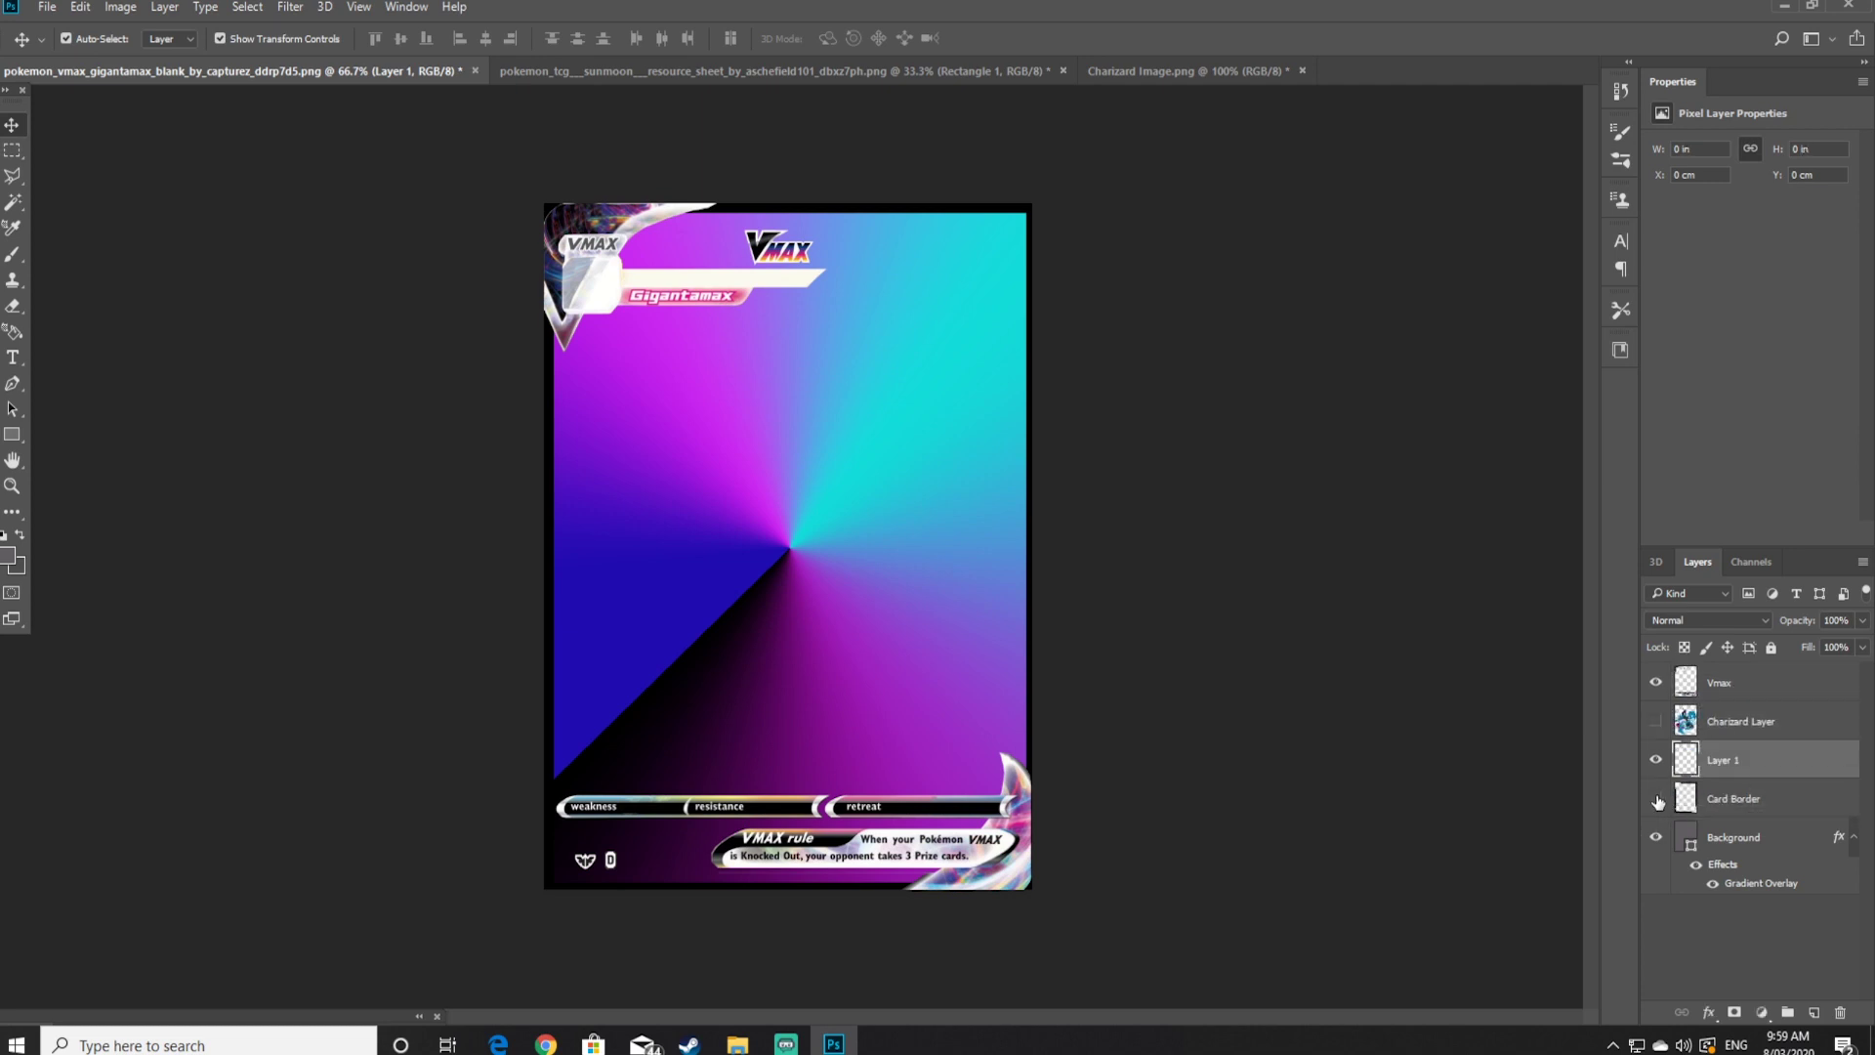
left_click(1658, 798)
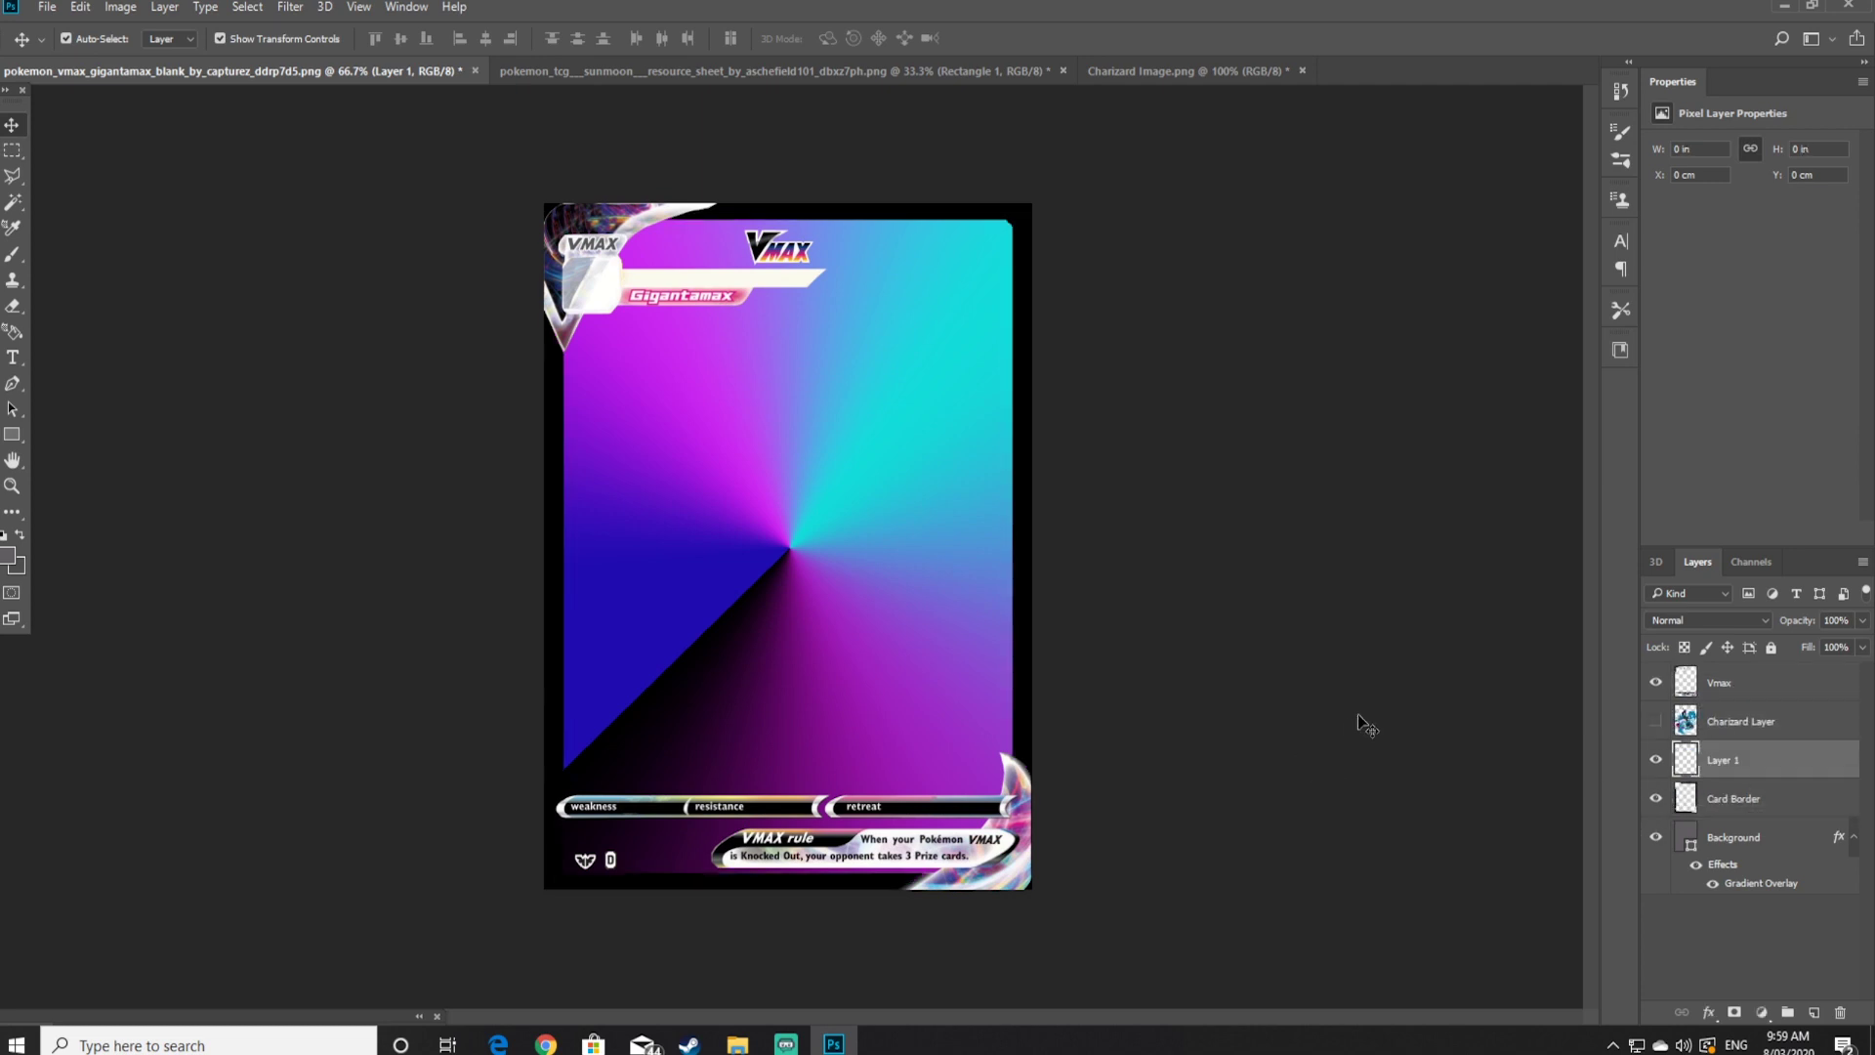
double_click(1745, 764)
type("Splatter")
key("Return")
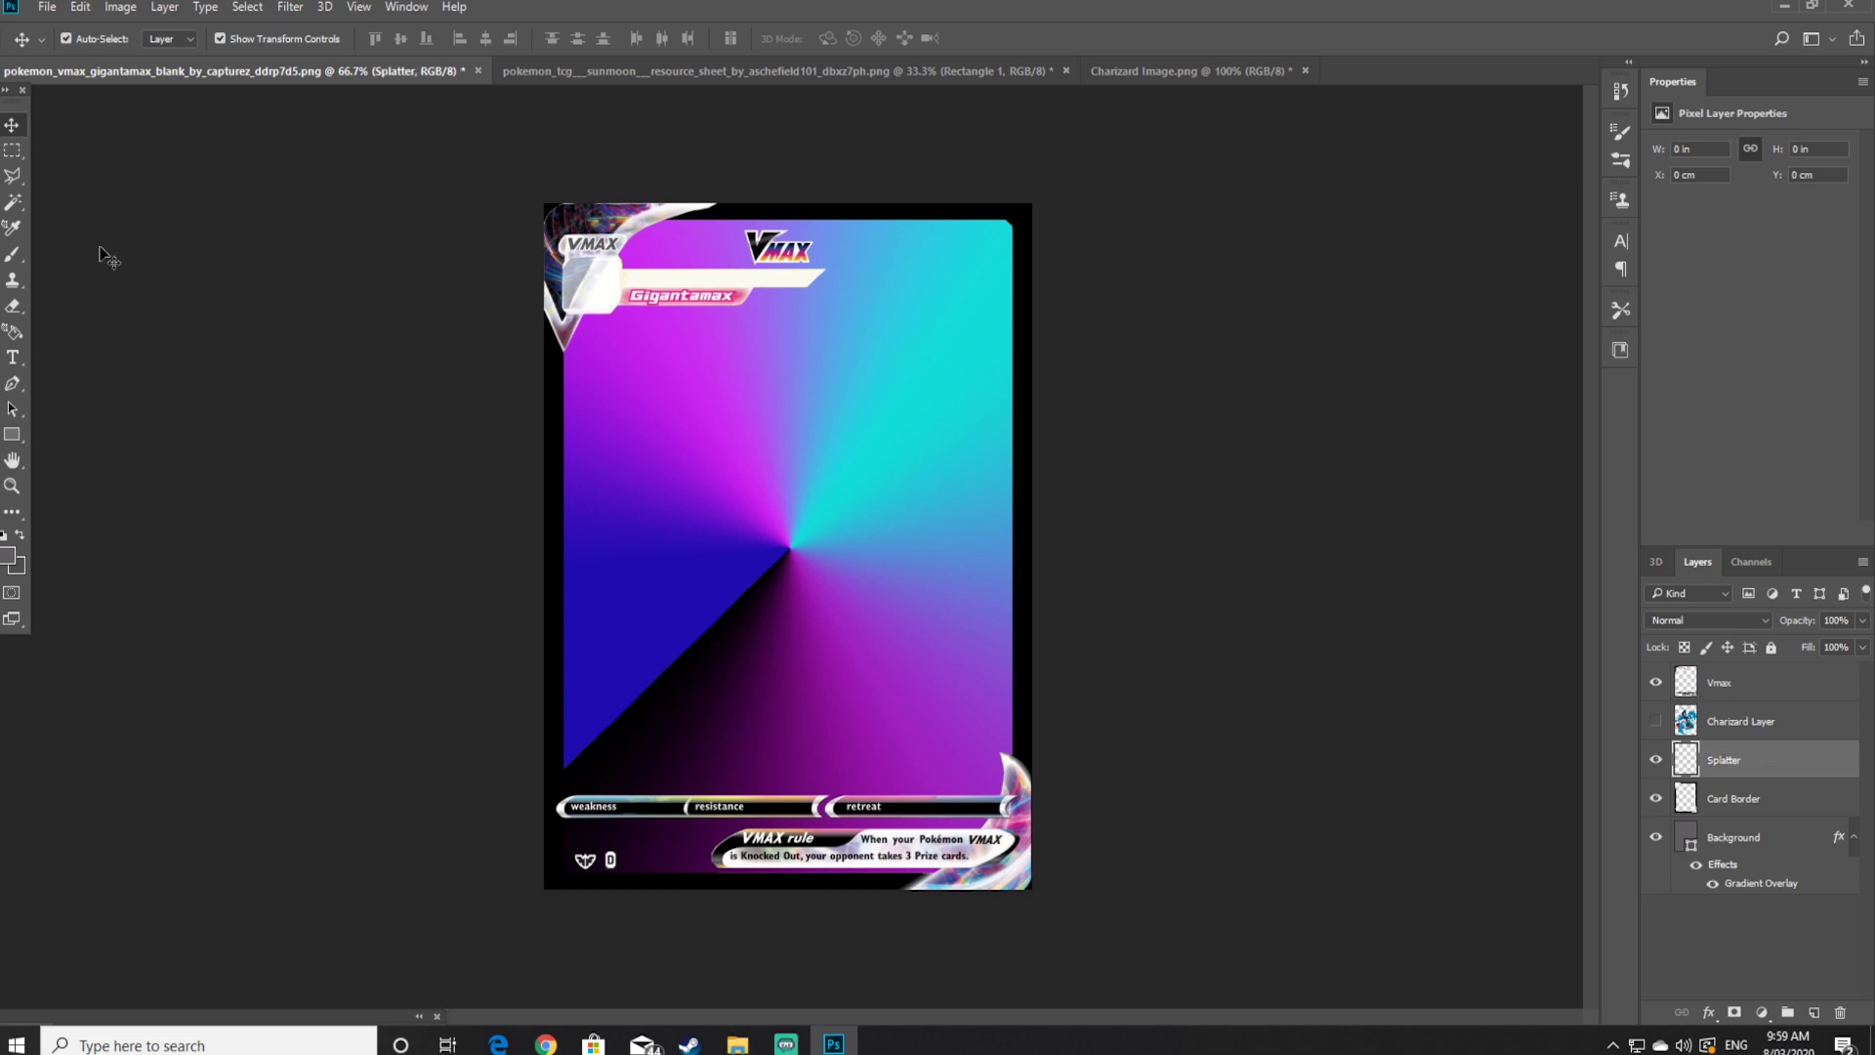
Choose the Brush tool with the Kyle's Spatter Brushes - Dots 1 preset from the spatter_brushes group
left_click(13, 254)
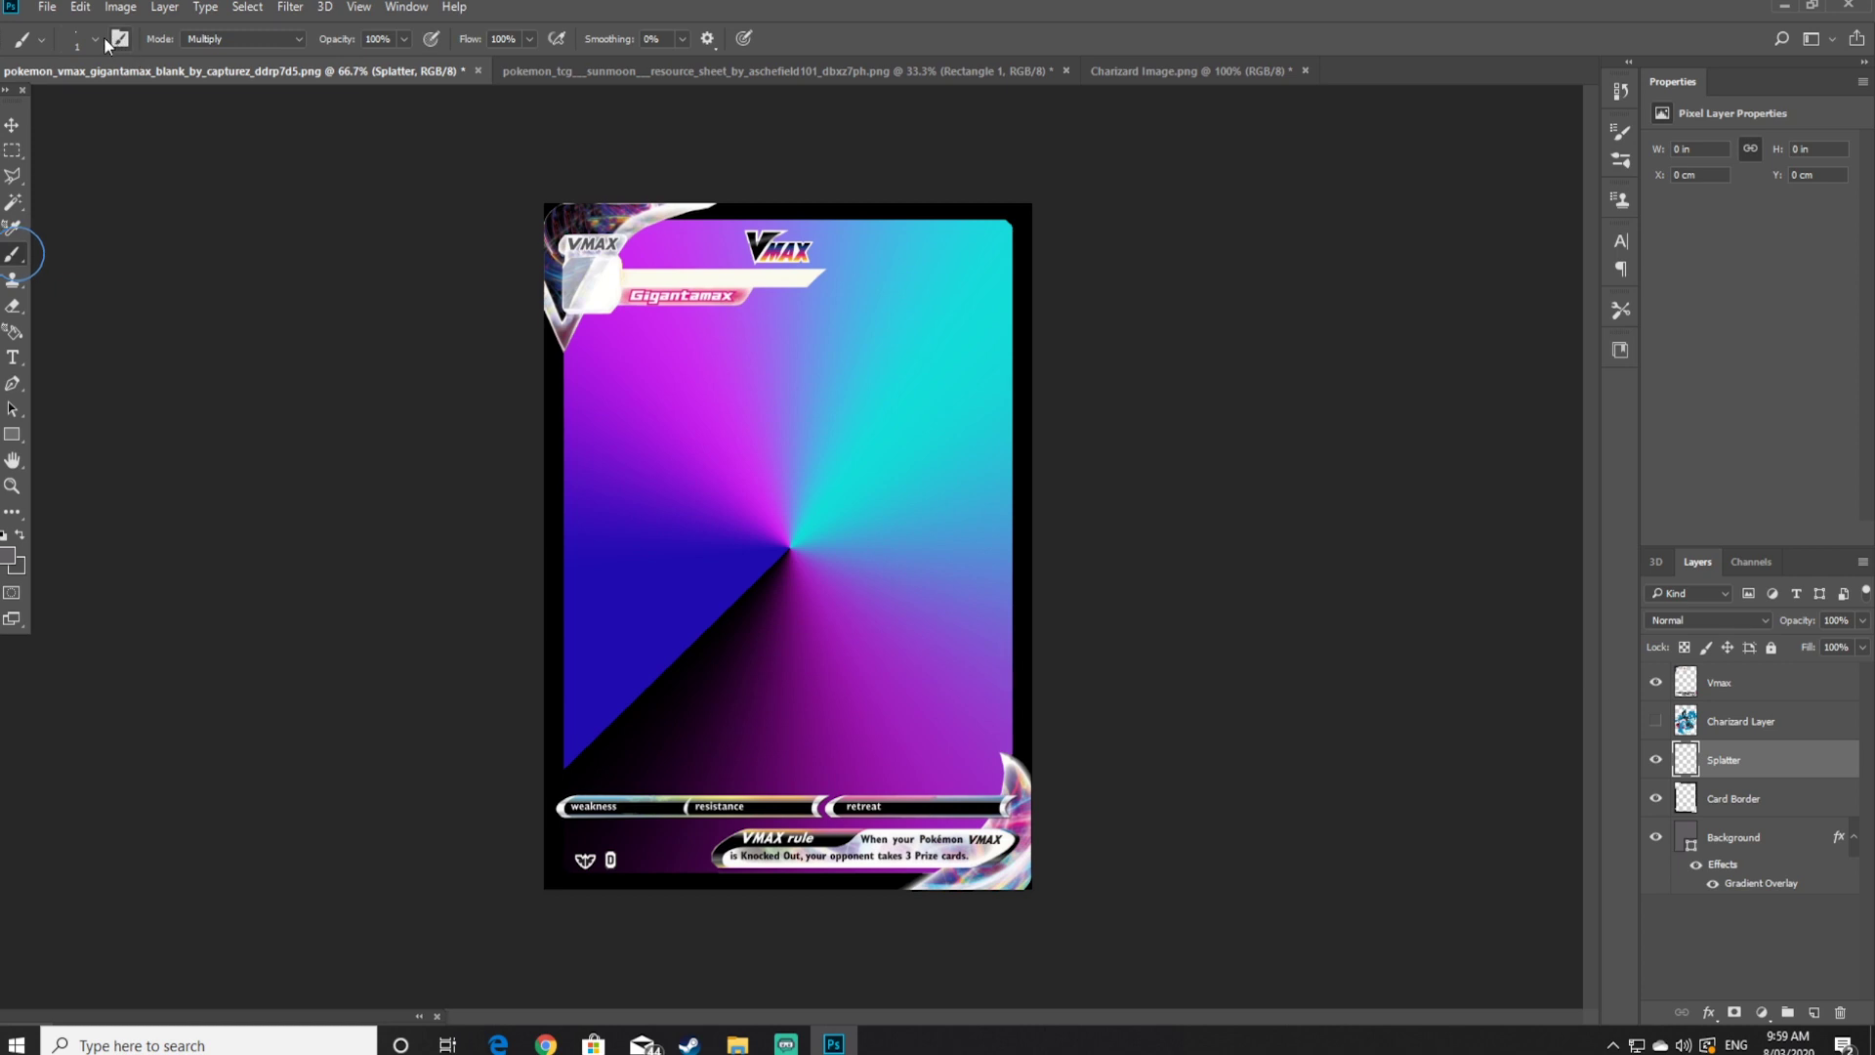
left_click(95, 39)
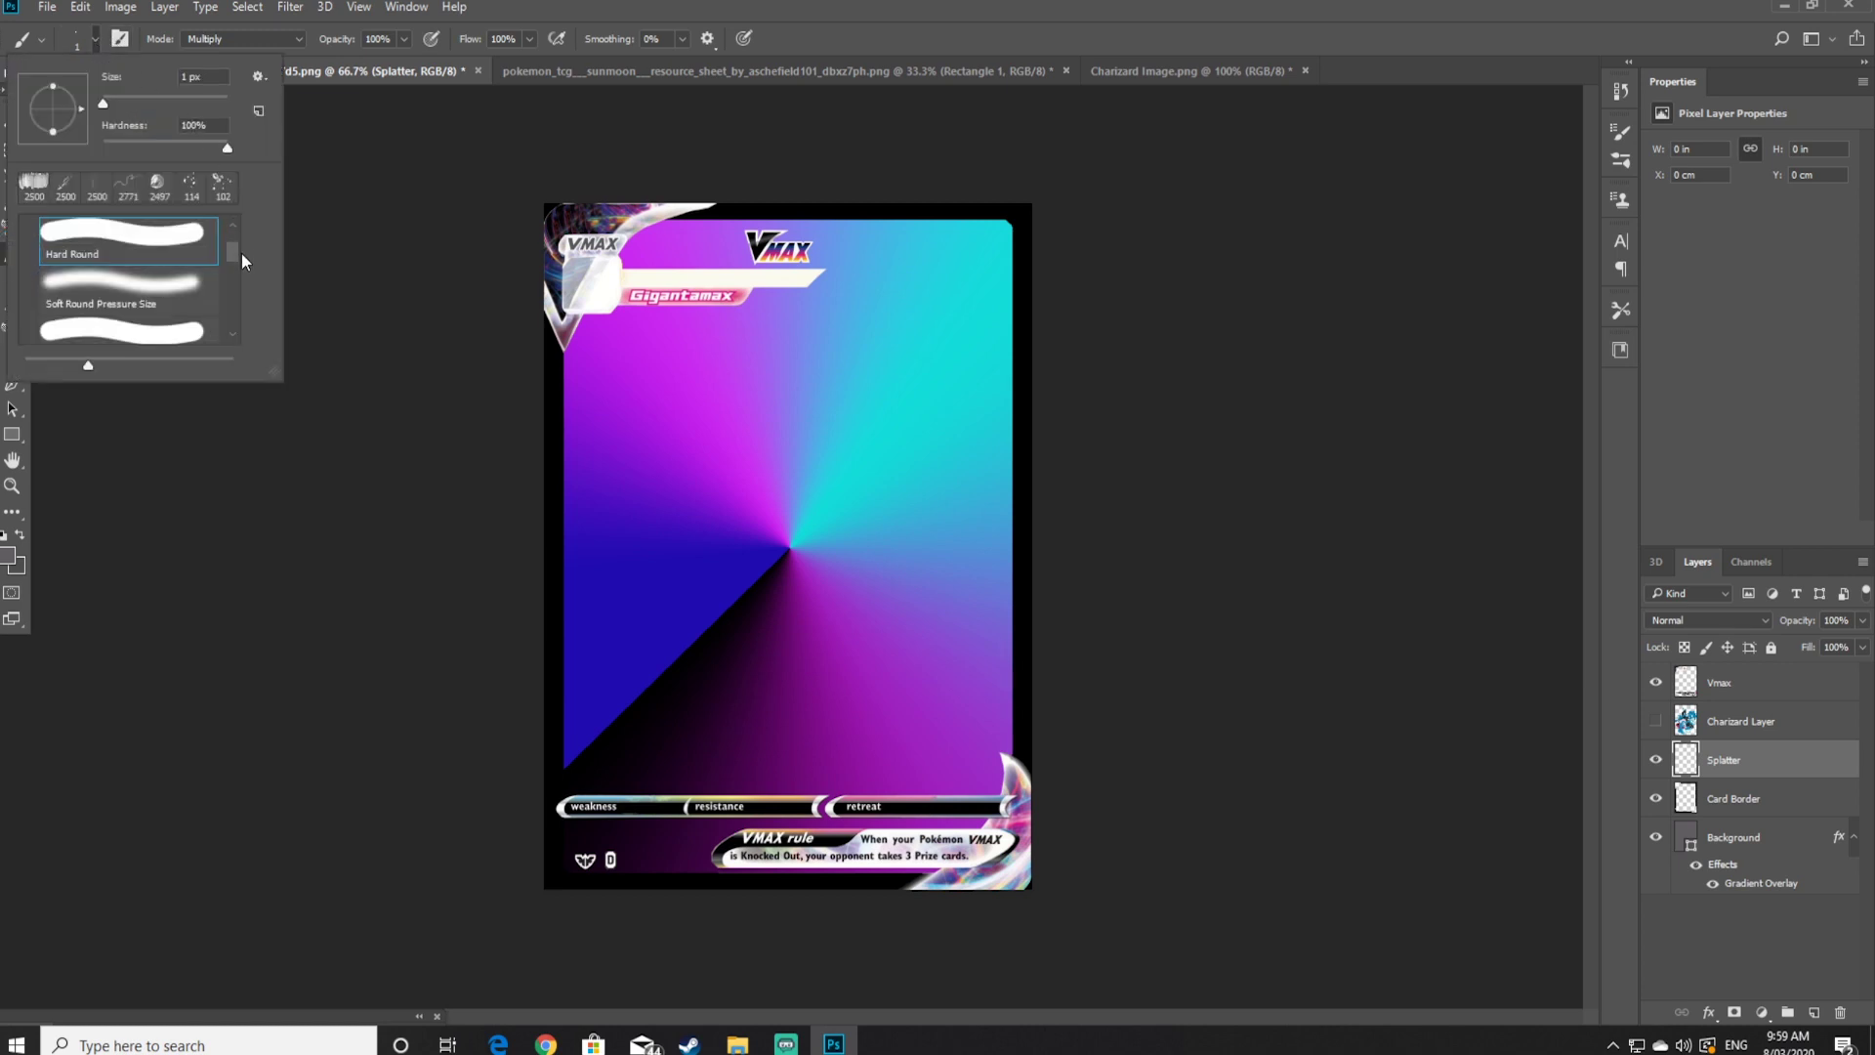
left_click_drag(231, 252, 228, 331)
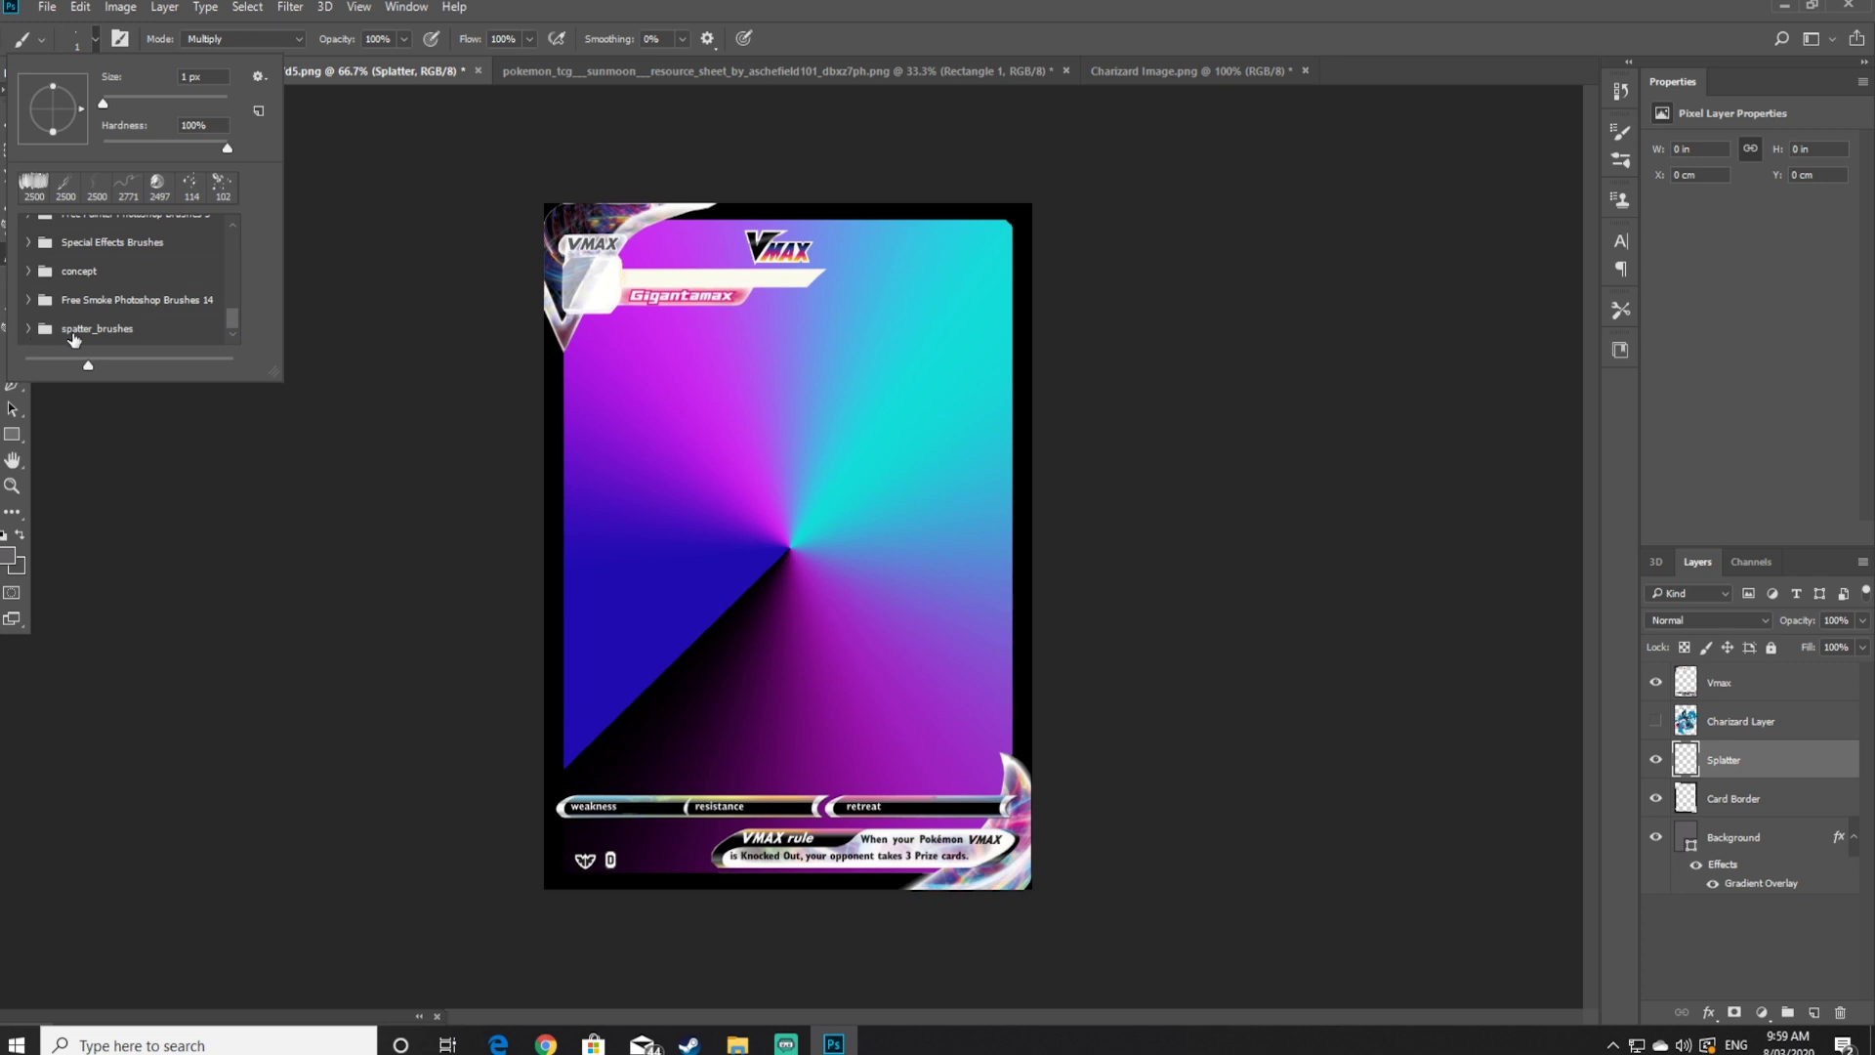
left_click(29, 330)
scroll(49, 328, "down", 3)
scroll(76, 291, "down", 3)
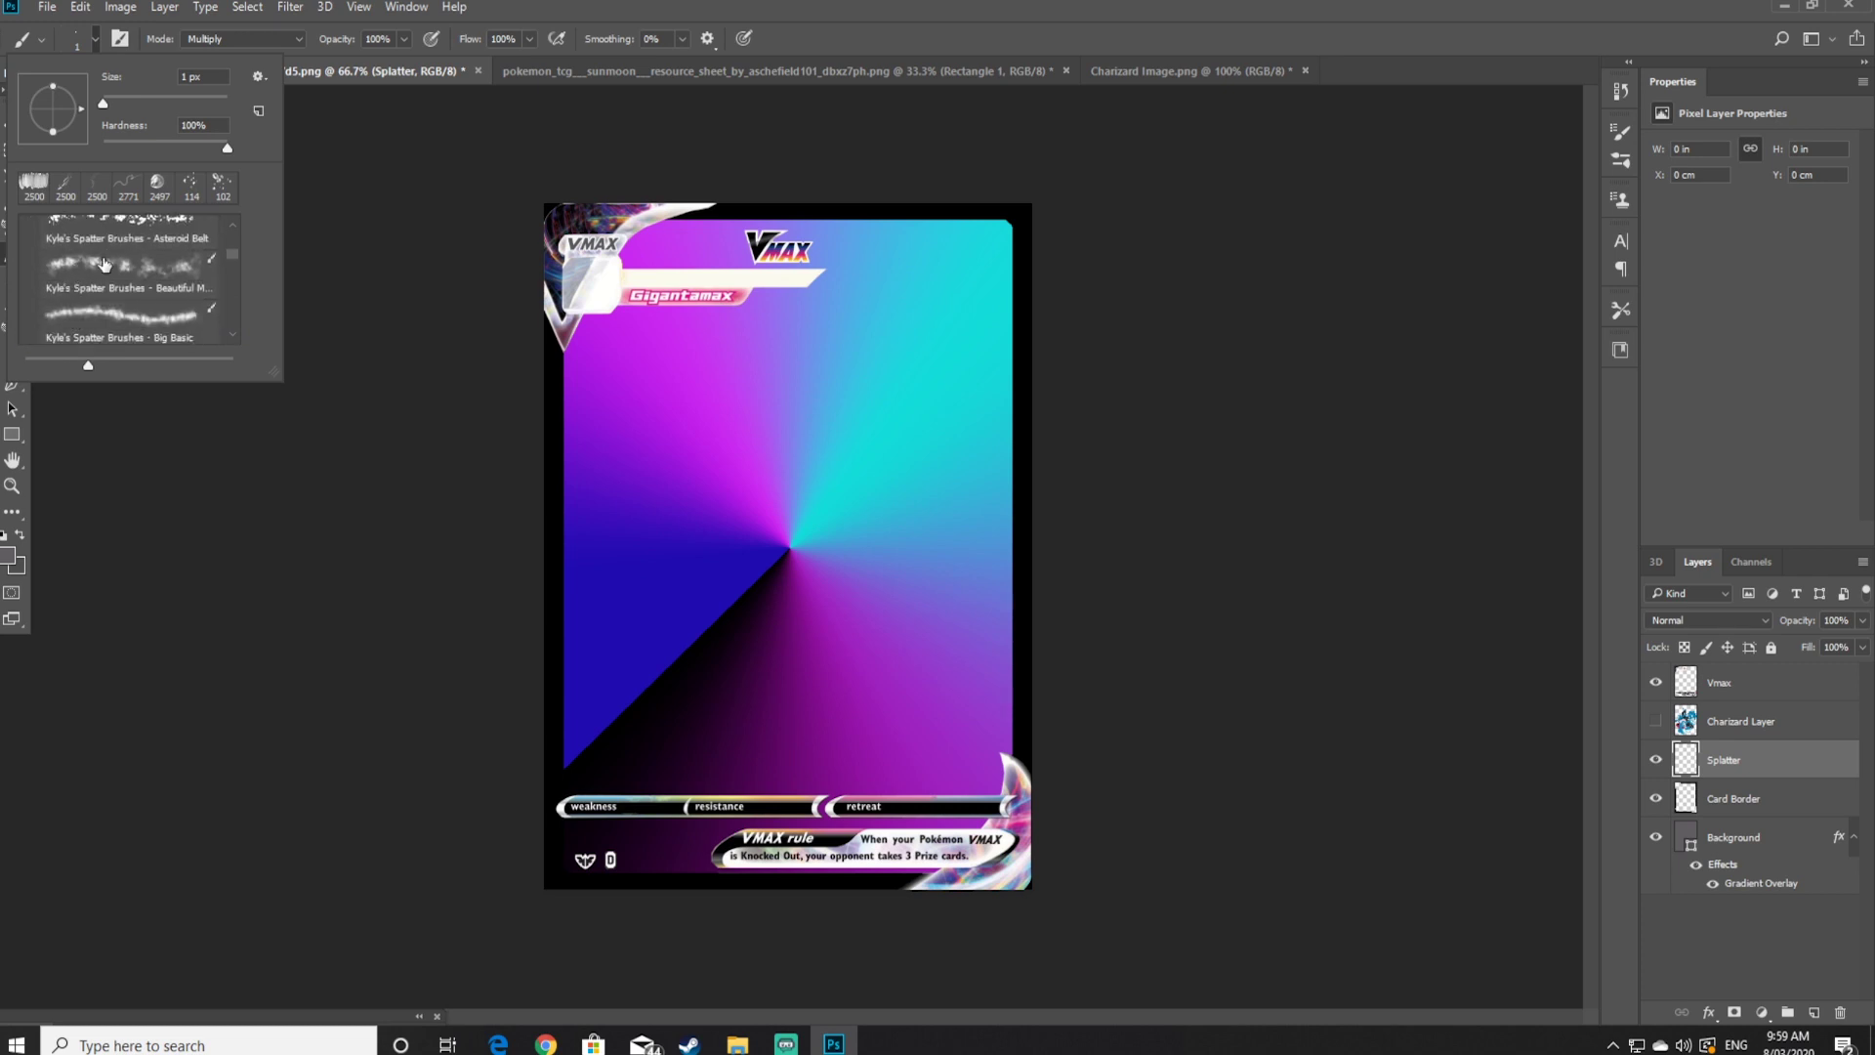
scroll(125, 288, "down", 1)
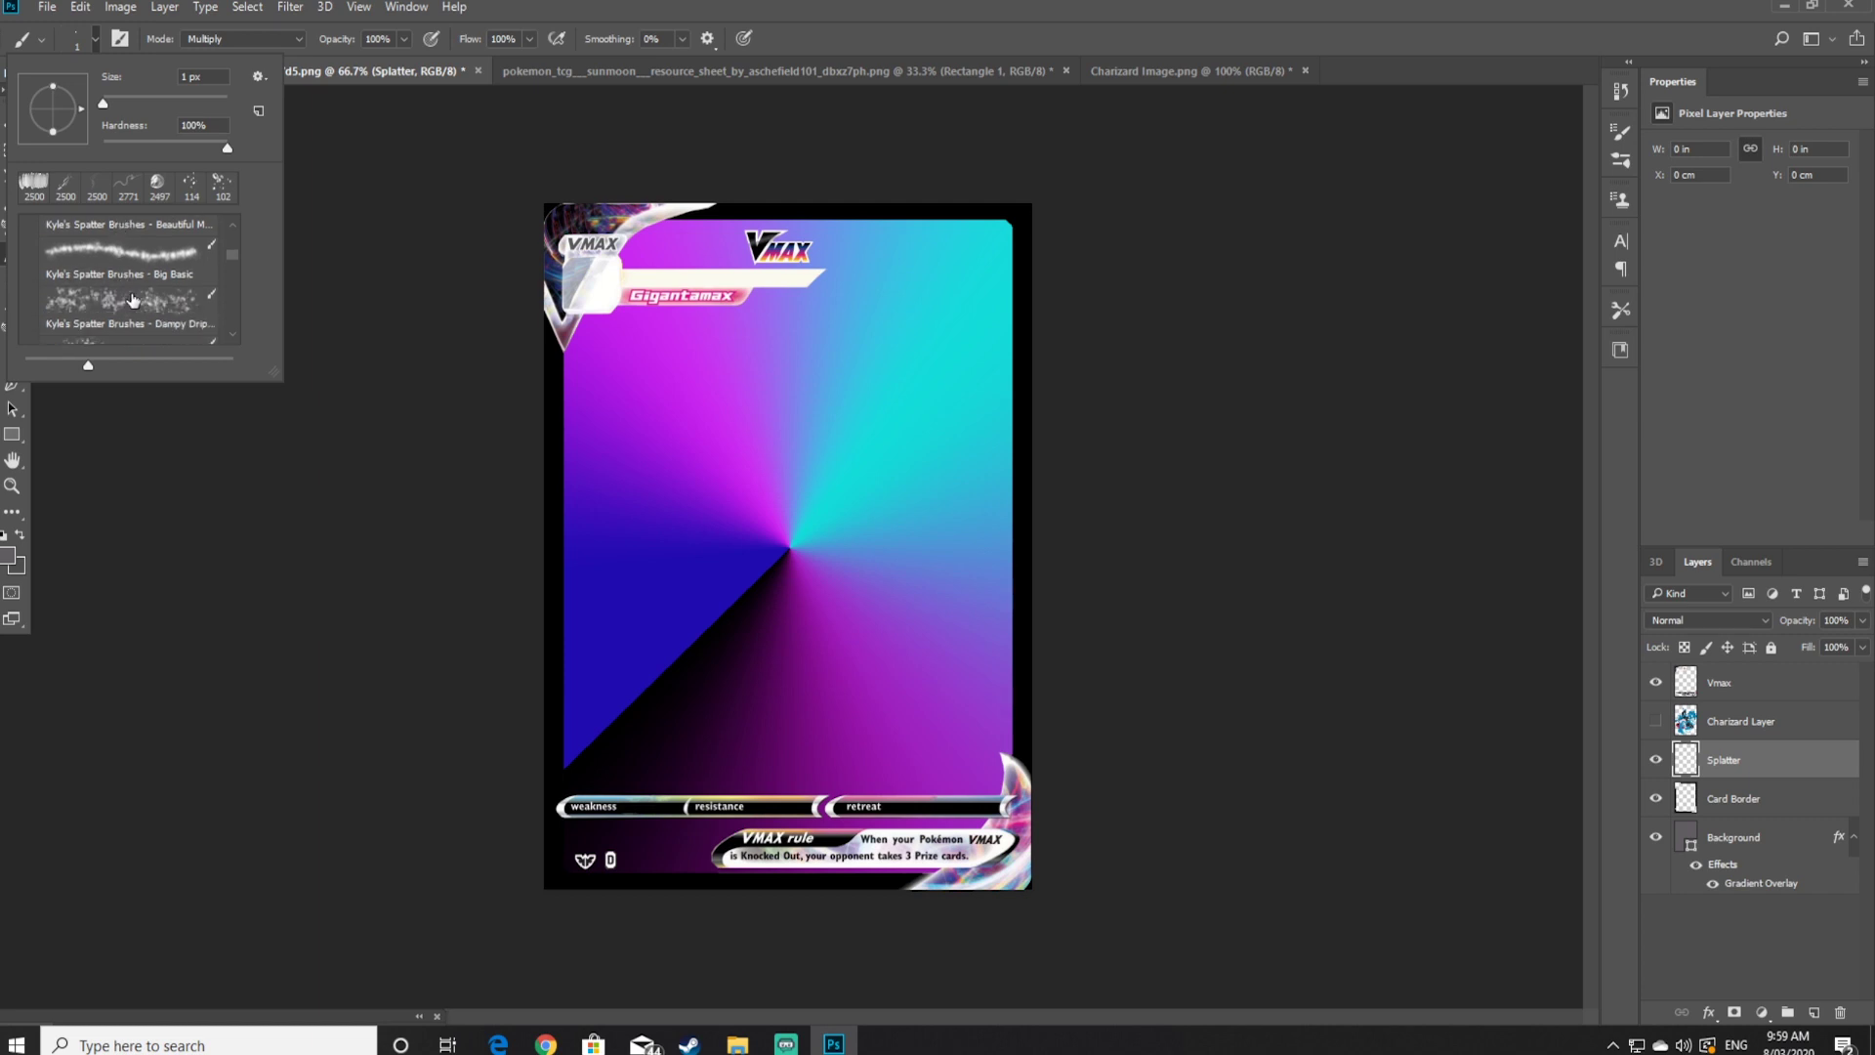
scroll(134, 300, "down", 2)
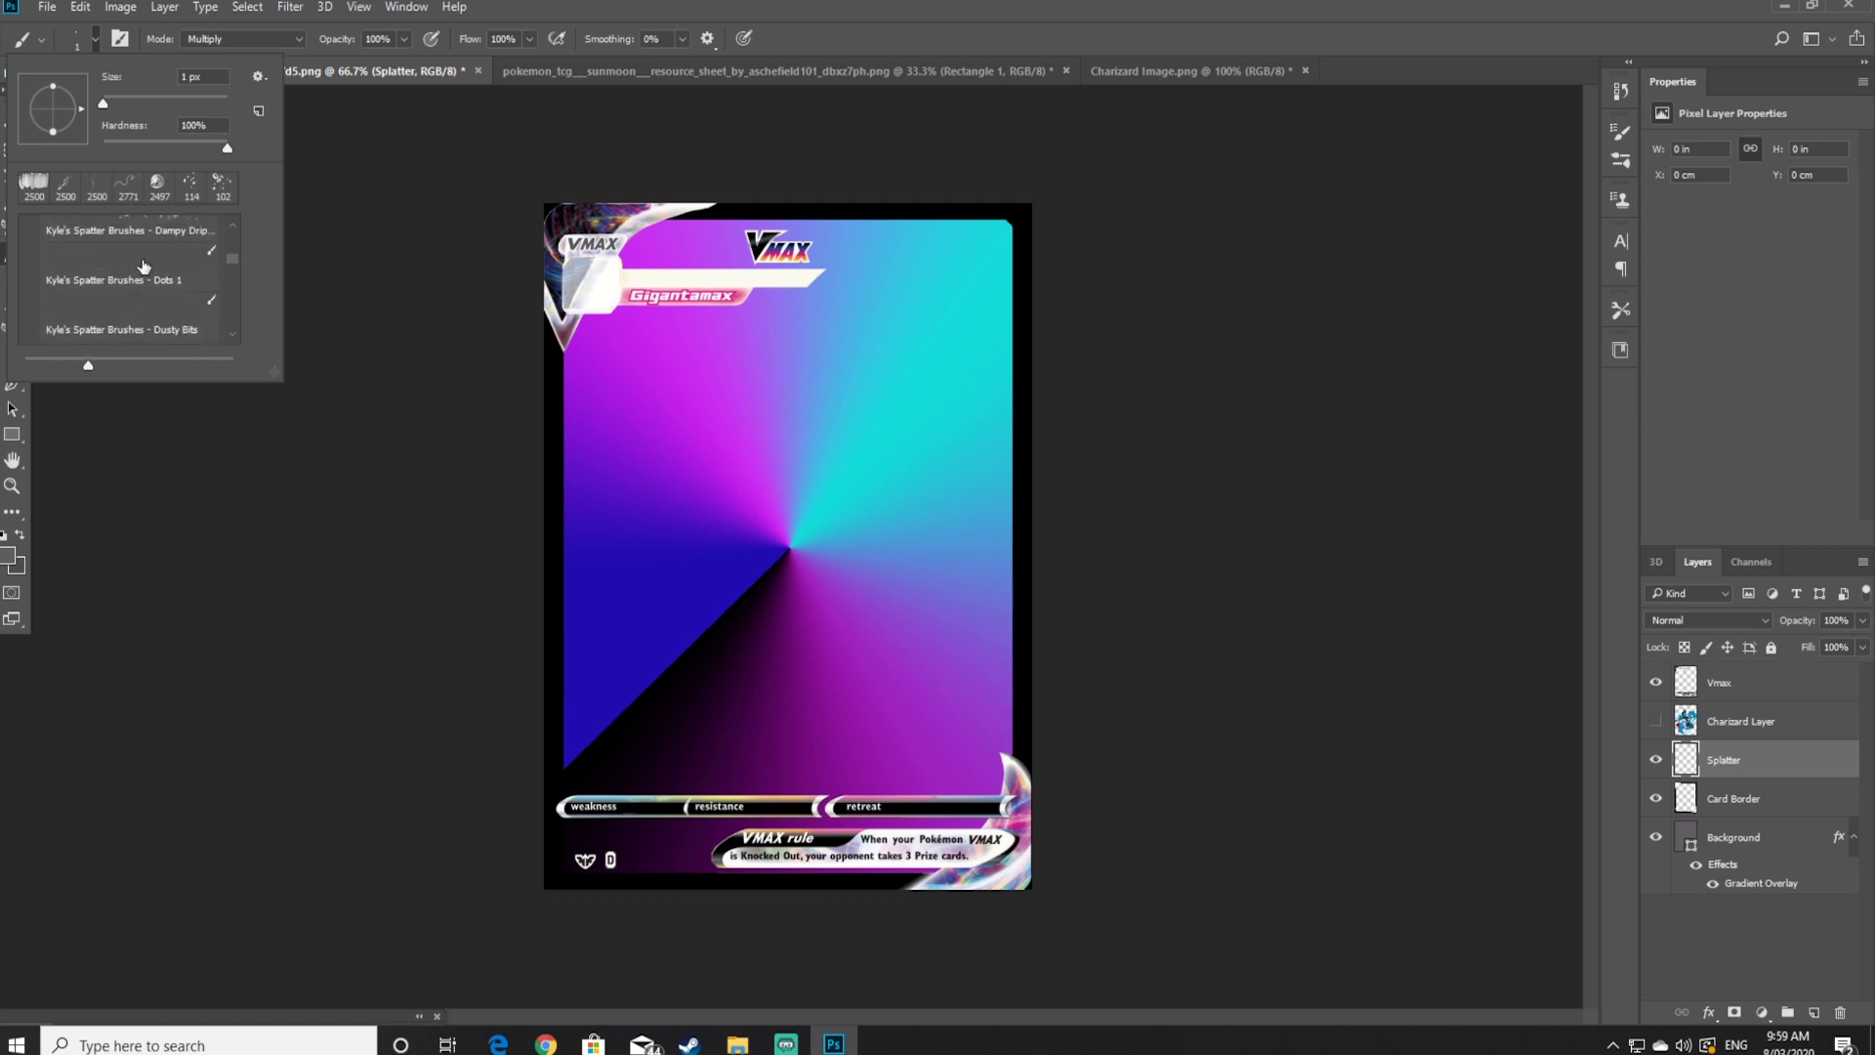
left_click(144, 266)
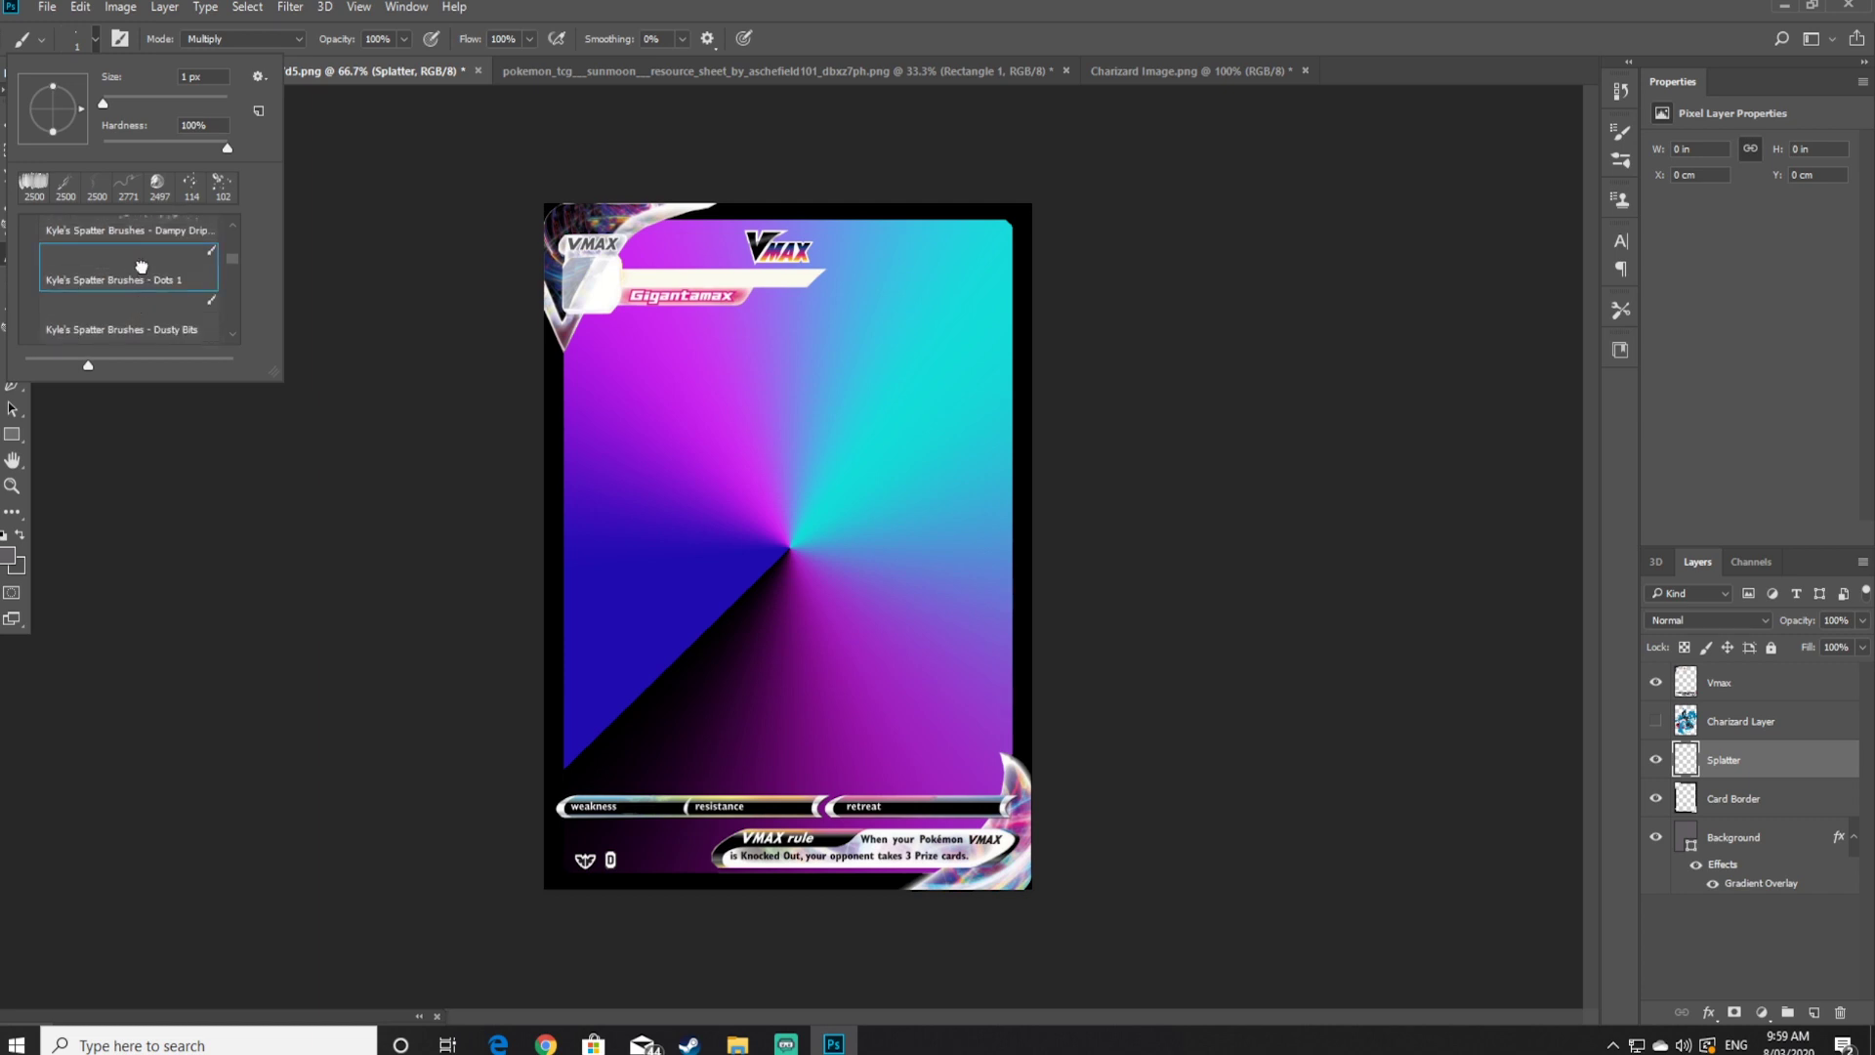
left_click(1052, 5)
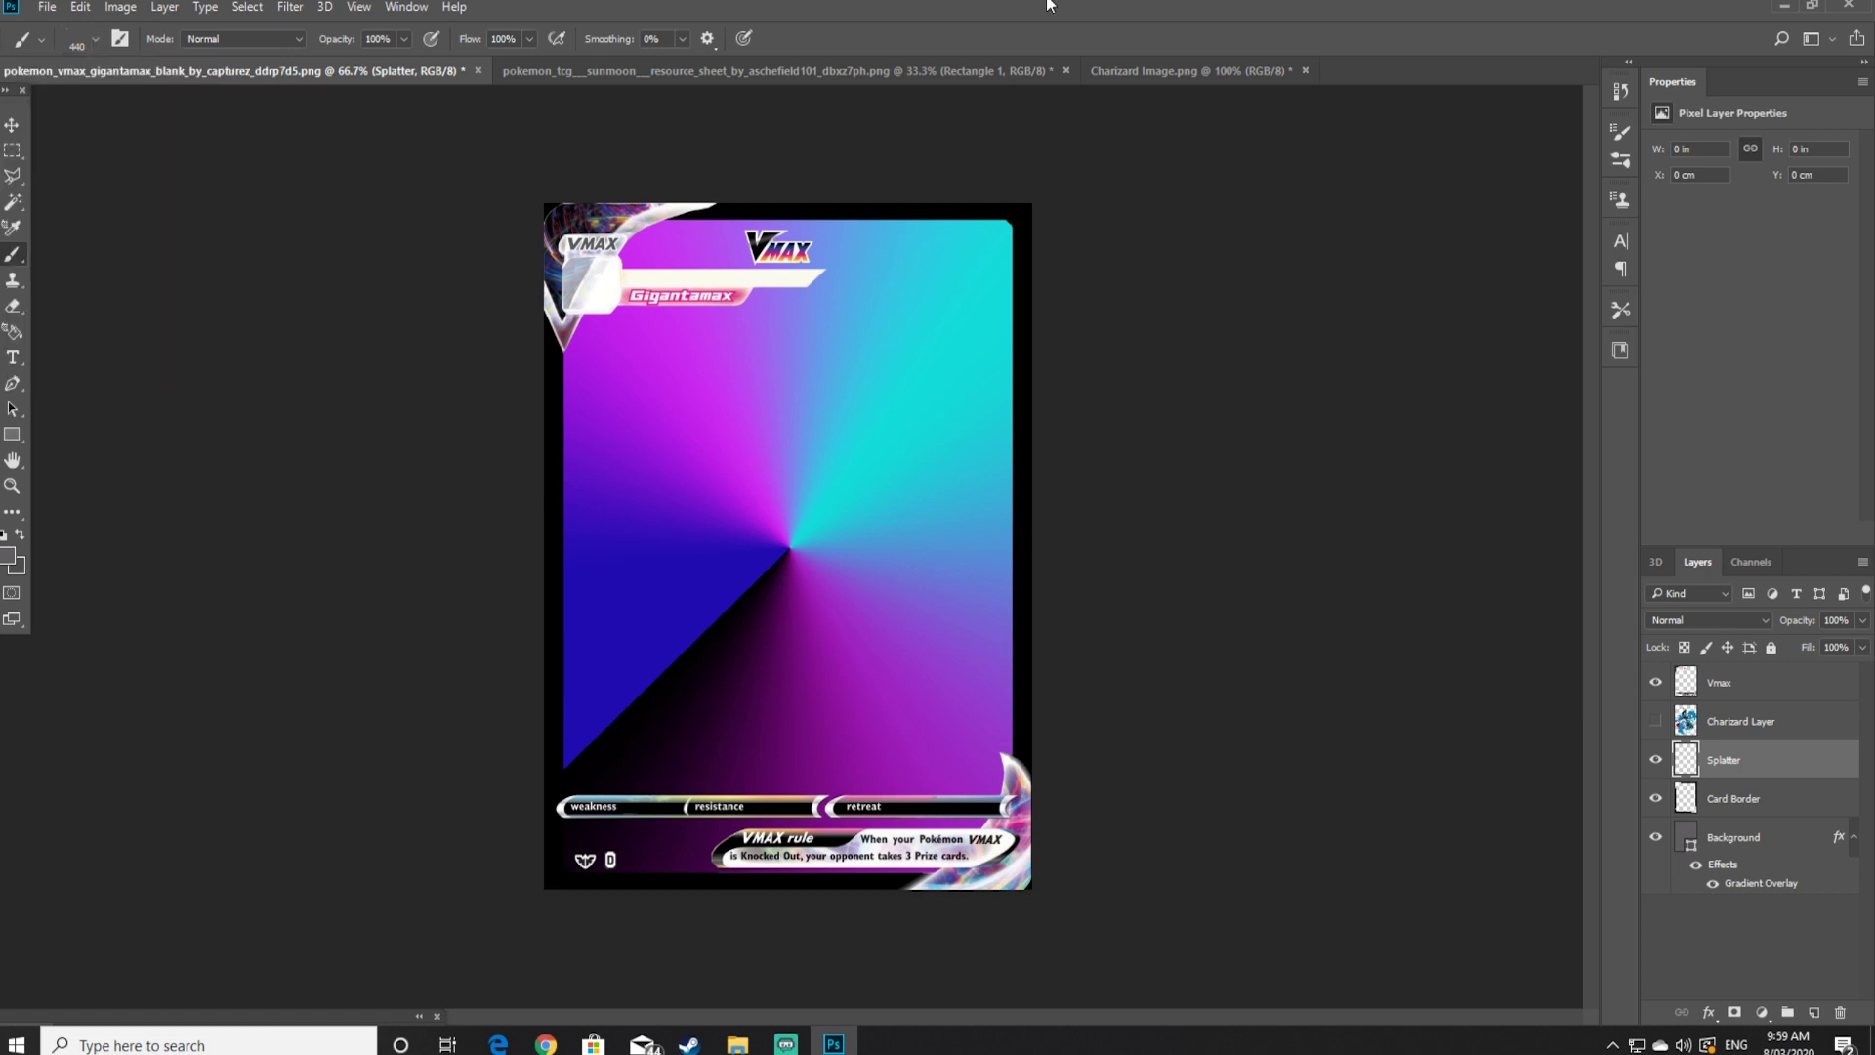
Set the brush size to 550 px and stamp grey dots over the gradient on the Splatter layer
left_click(98, 41)
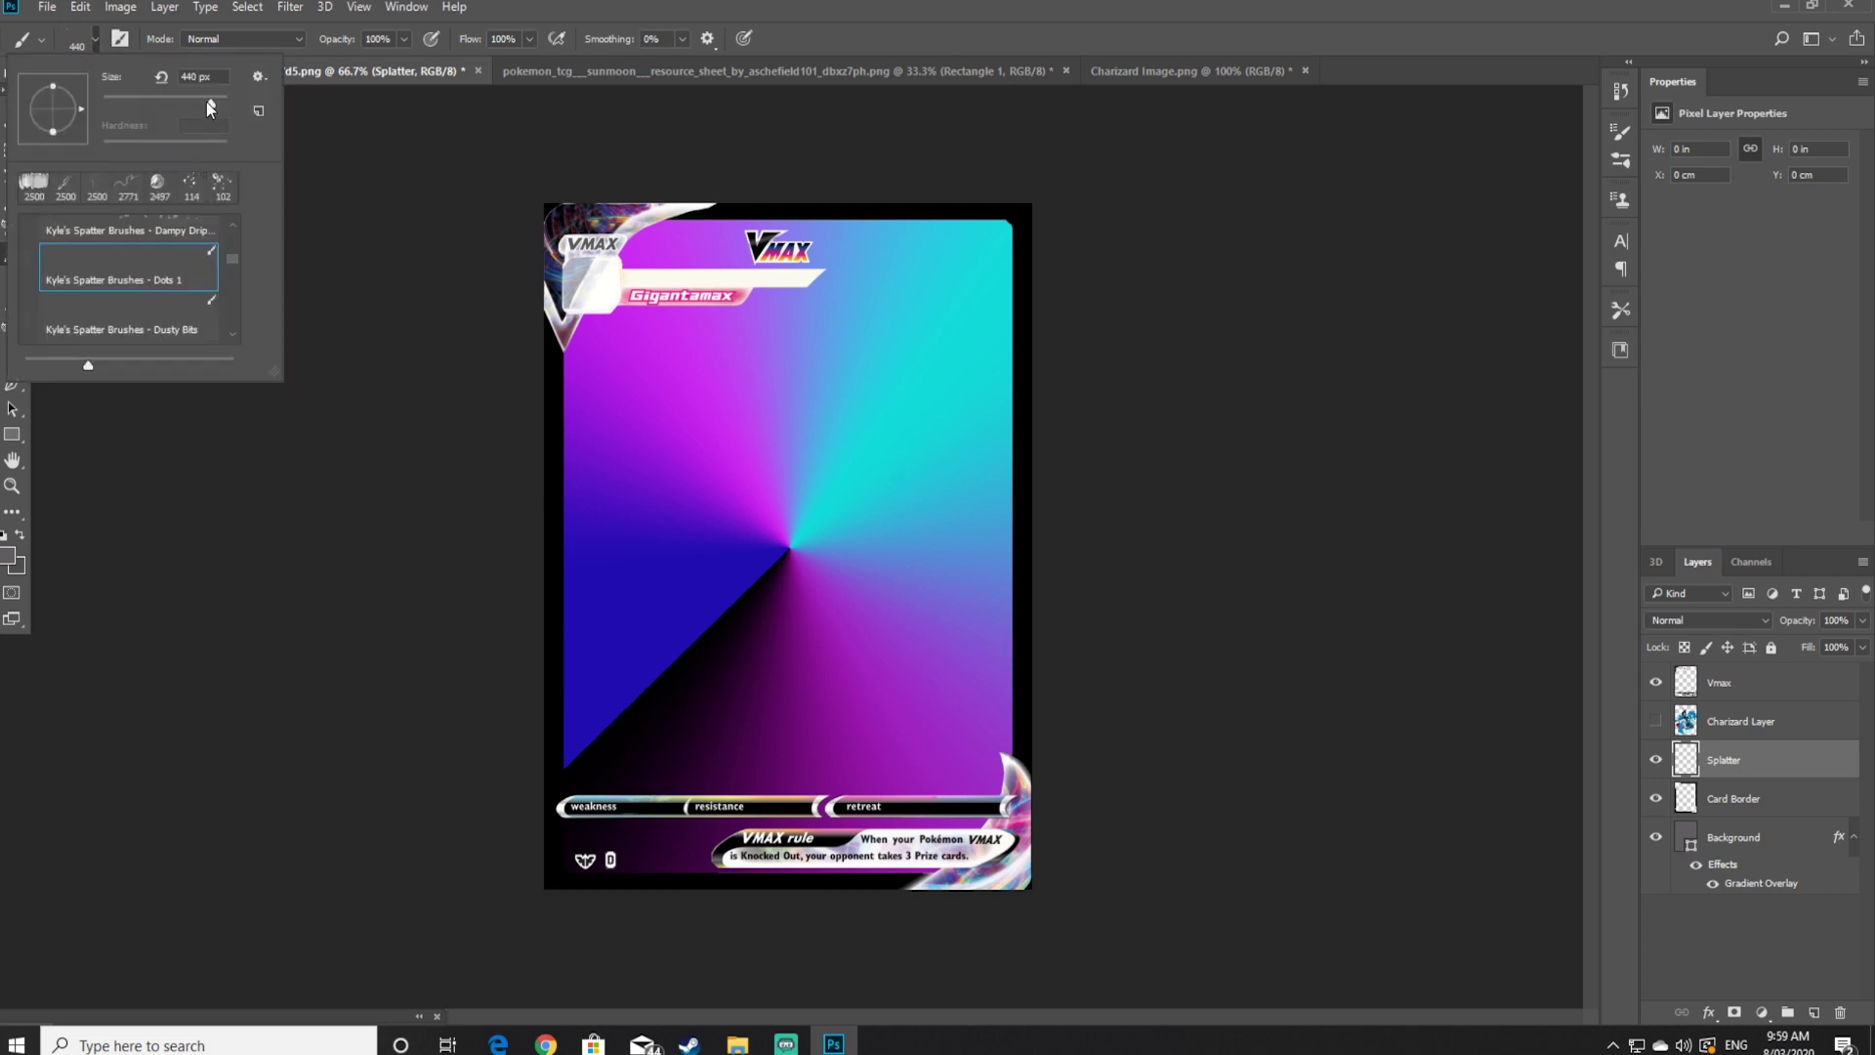
double_click(192, 76)
type("550")
key("Return")
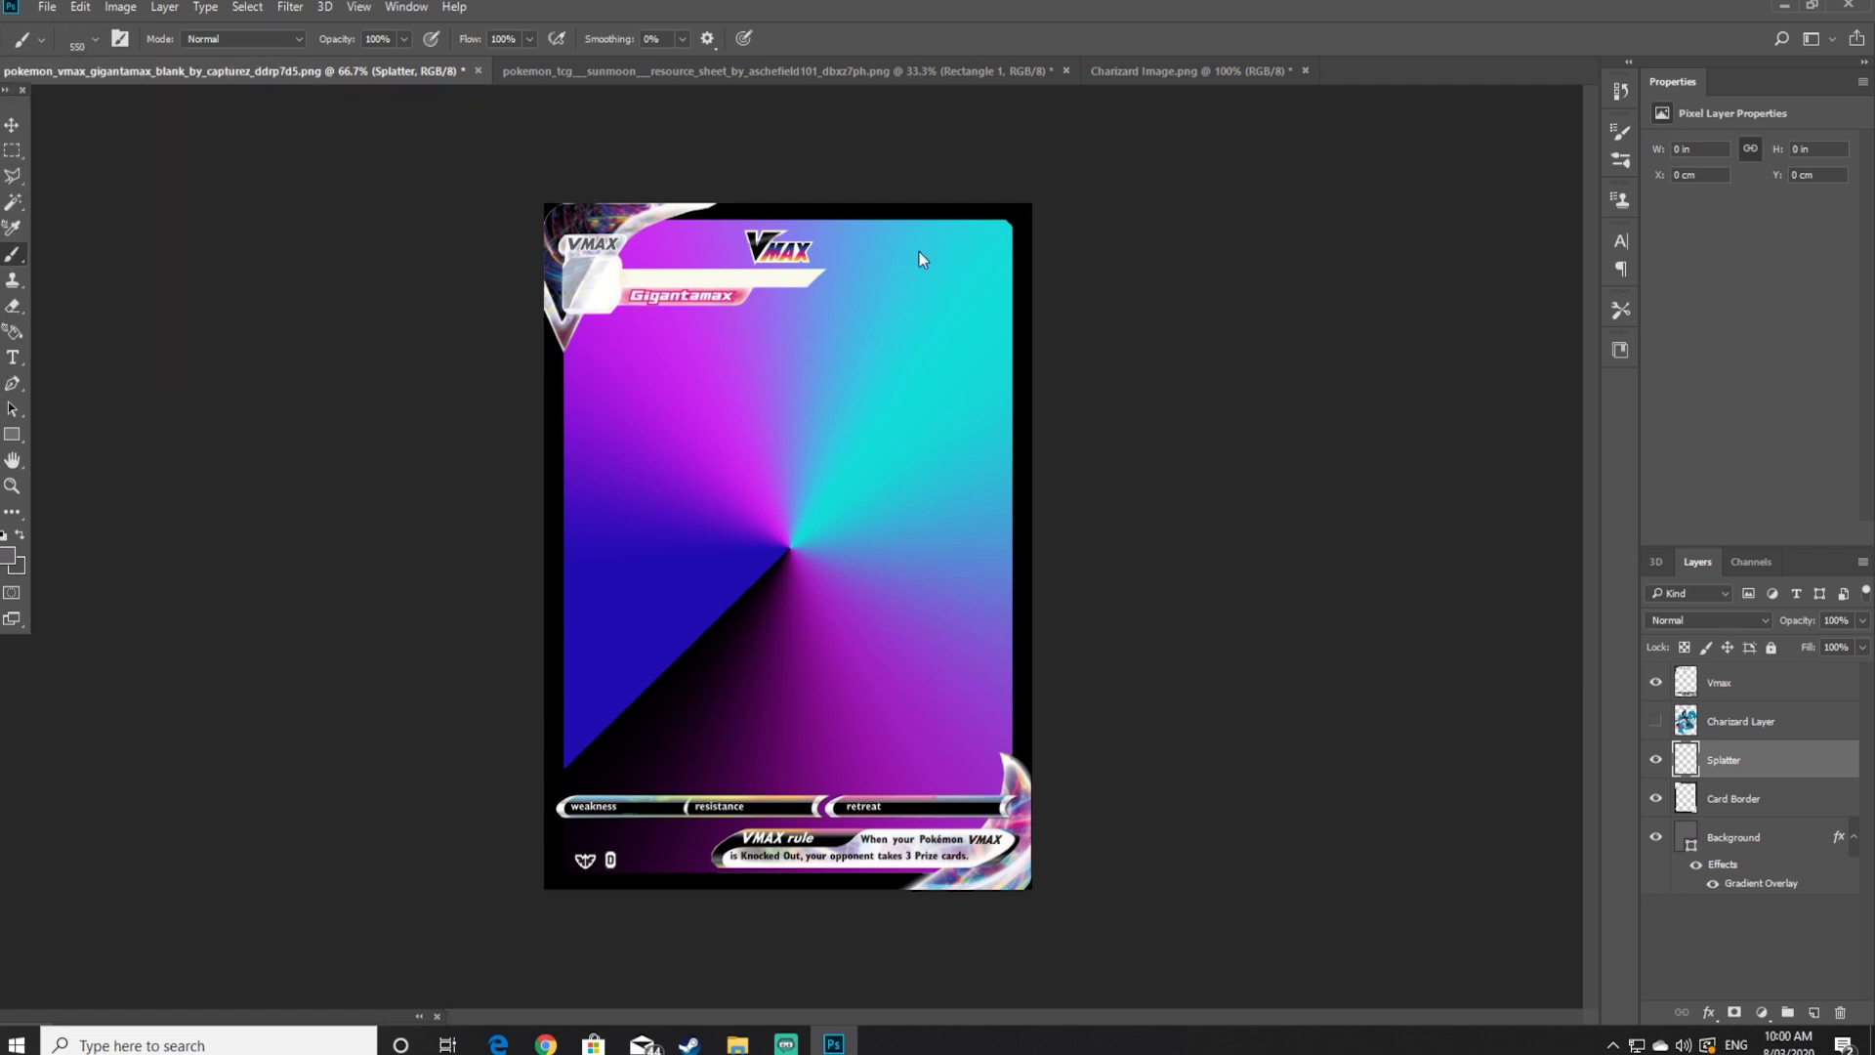
left_click(665, 488)
left_click(814, 666)
left_click(875, 316)
Set the foreground colour to white (ffffff) and scatter white dots over the whole card
left_click(8, 562)
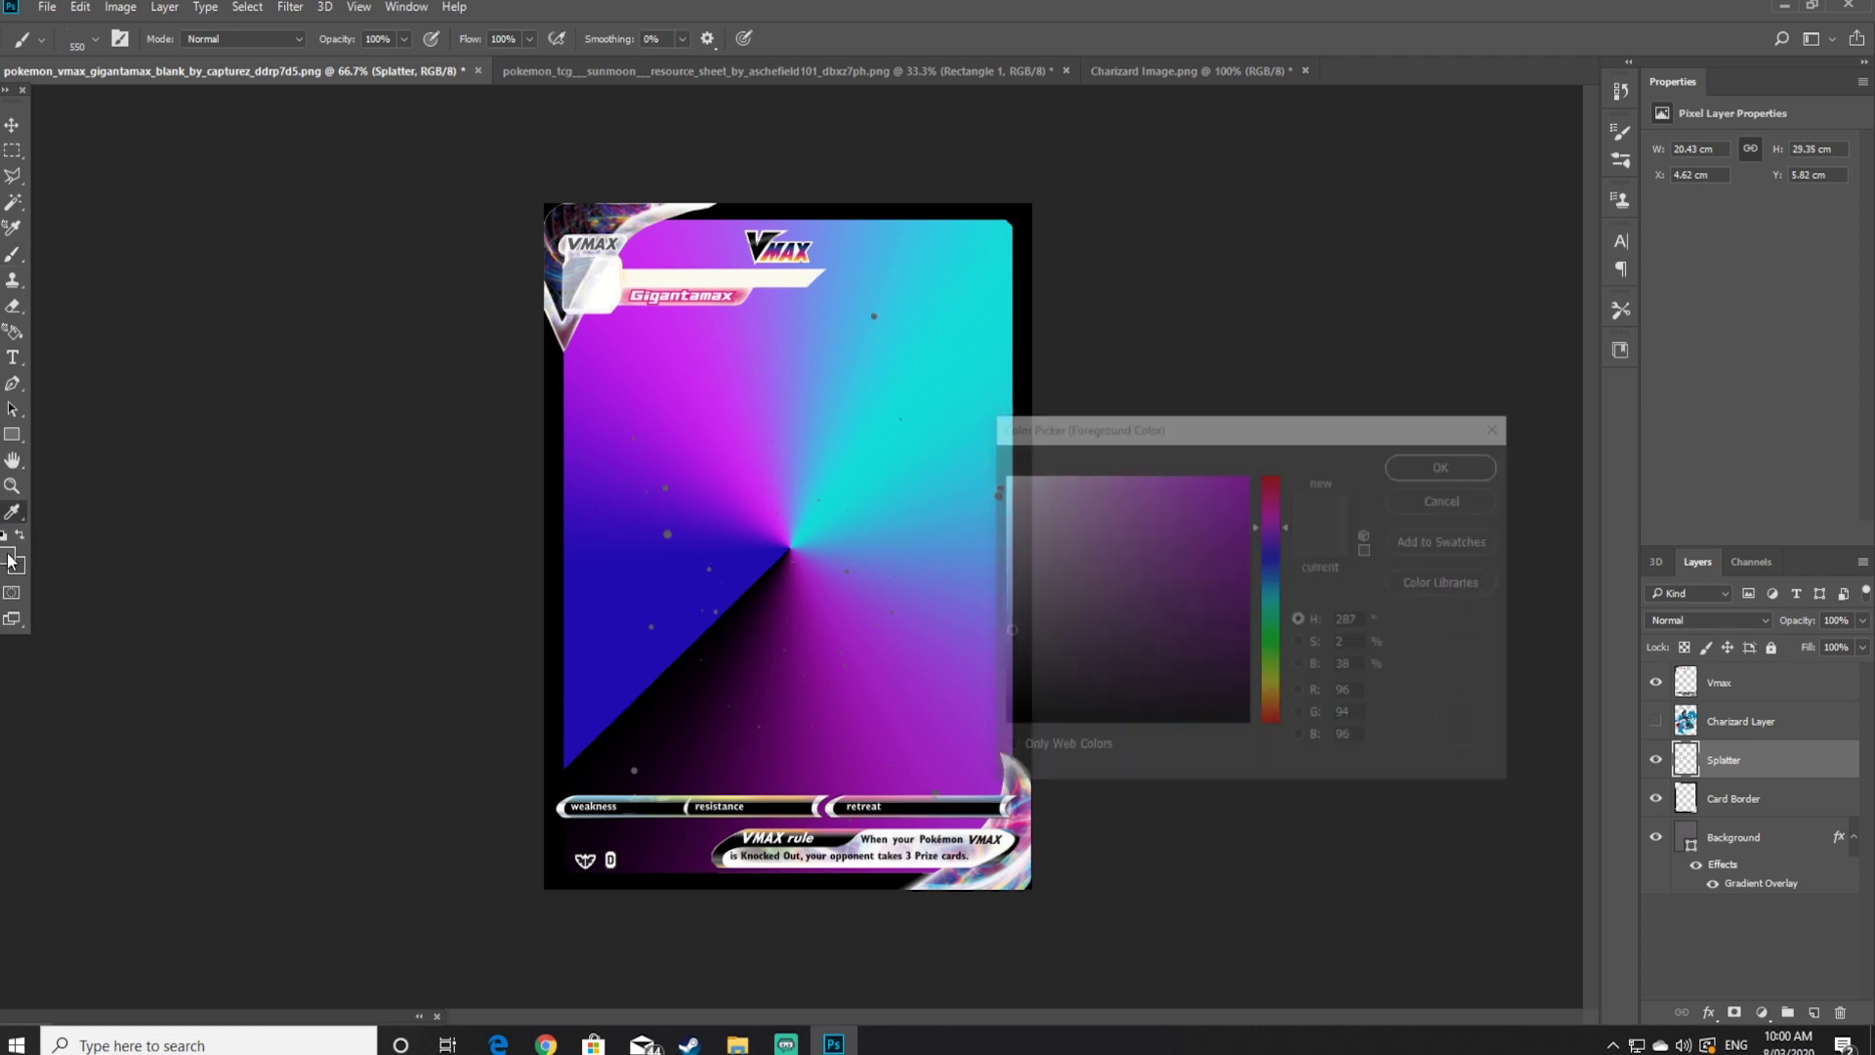
left_click_drag(1070, 615, 977, 472)
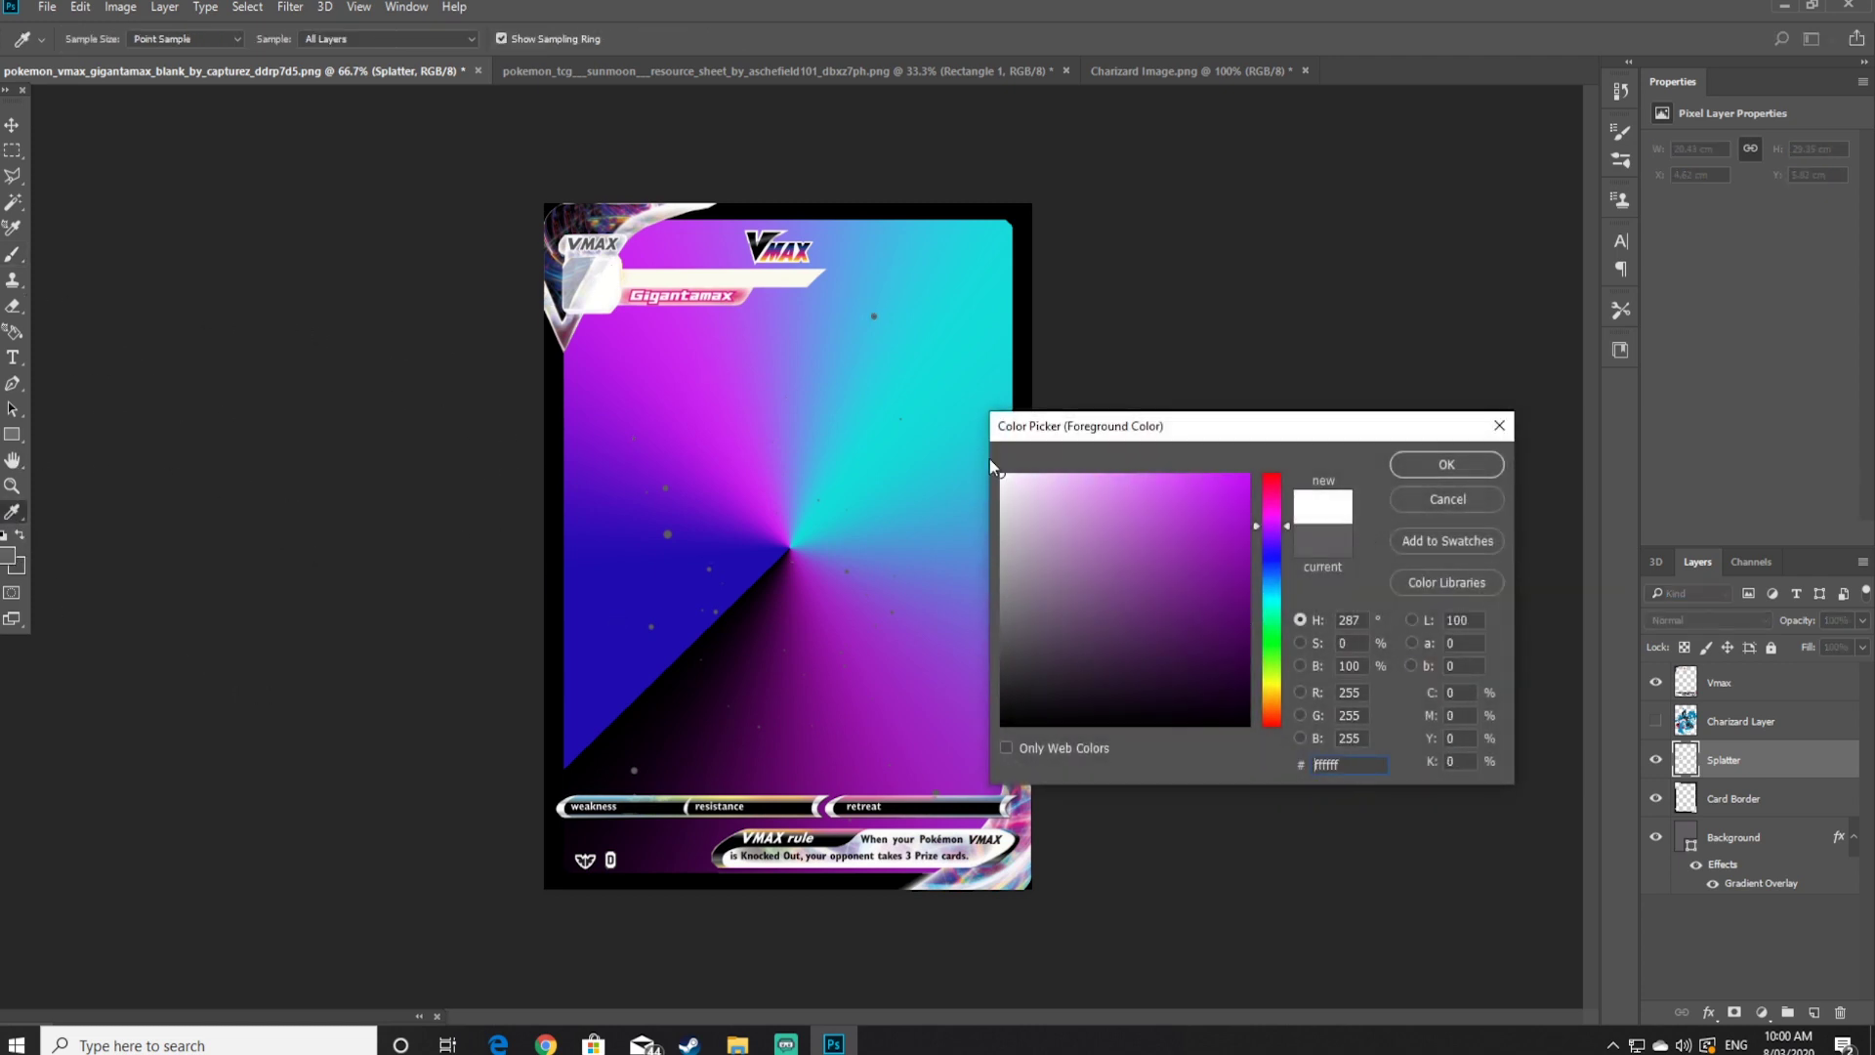
left_click(1446, 464)
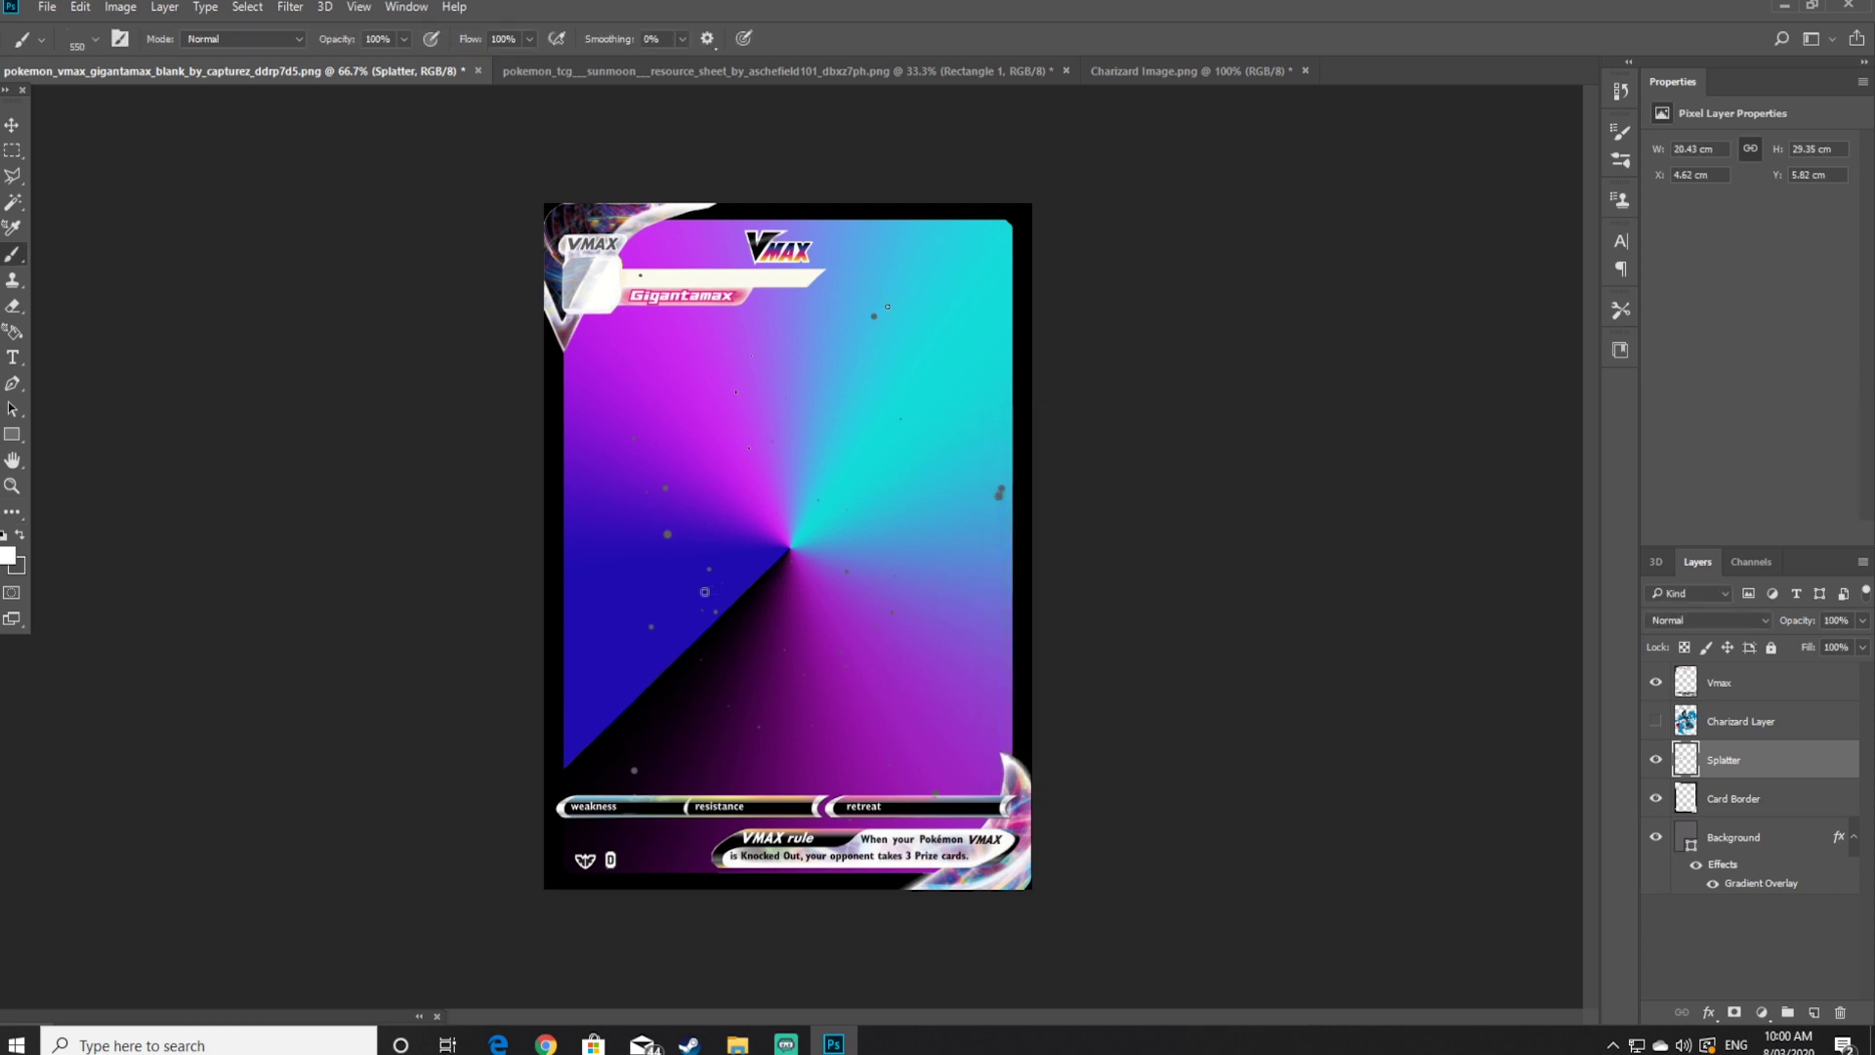
left_click(738, 601)
Sample cyan (1bd2d8) and purple from the gradient and scatter dots in each colour across the card
left_click(876, 490)
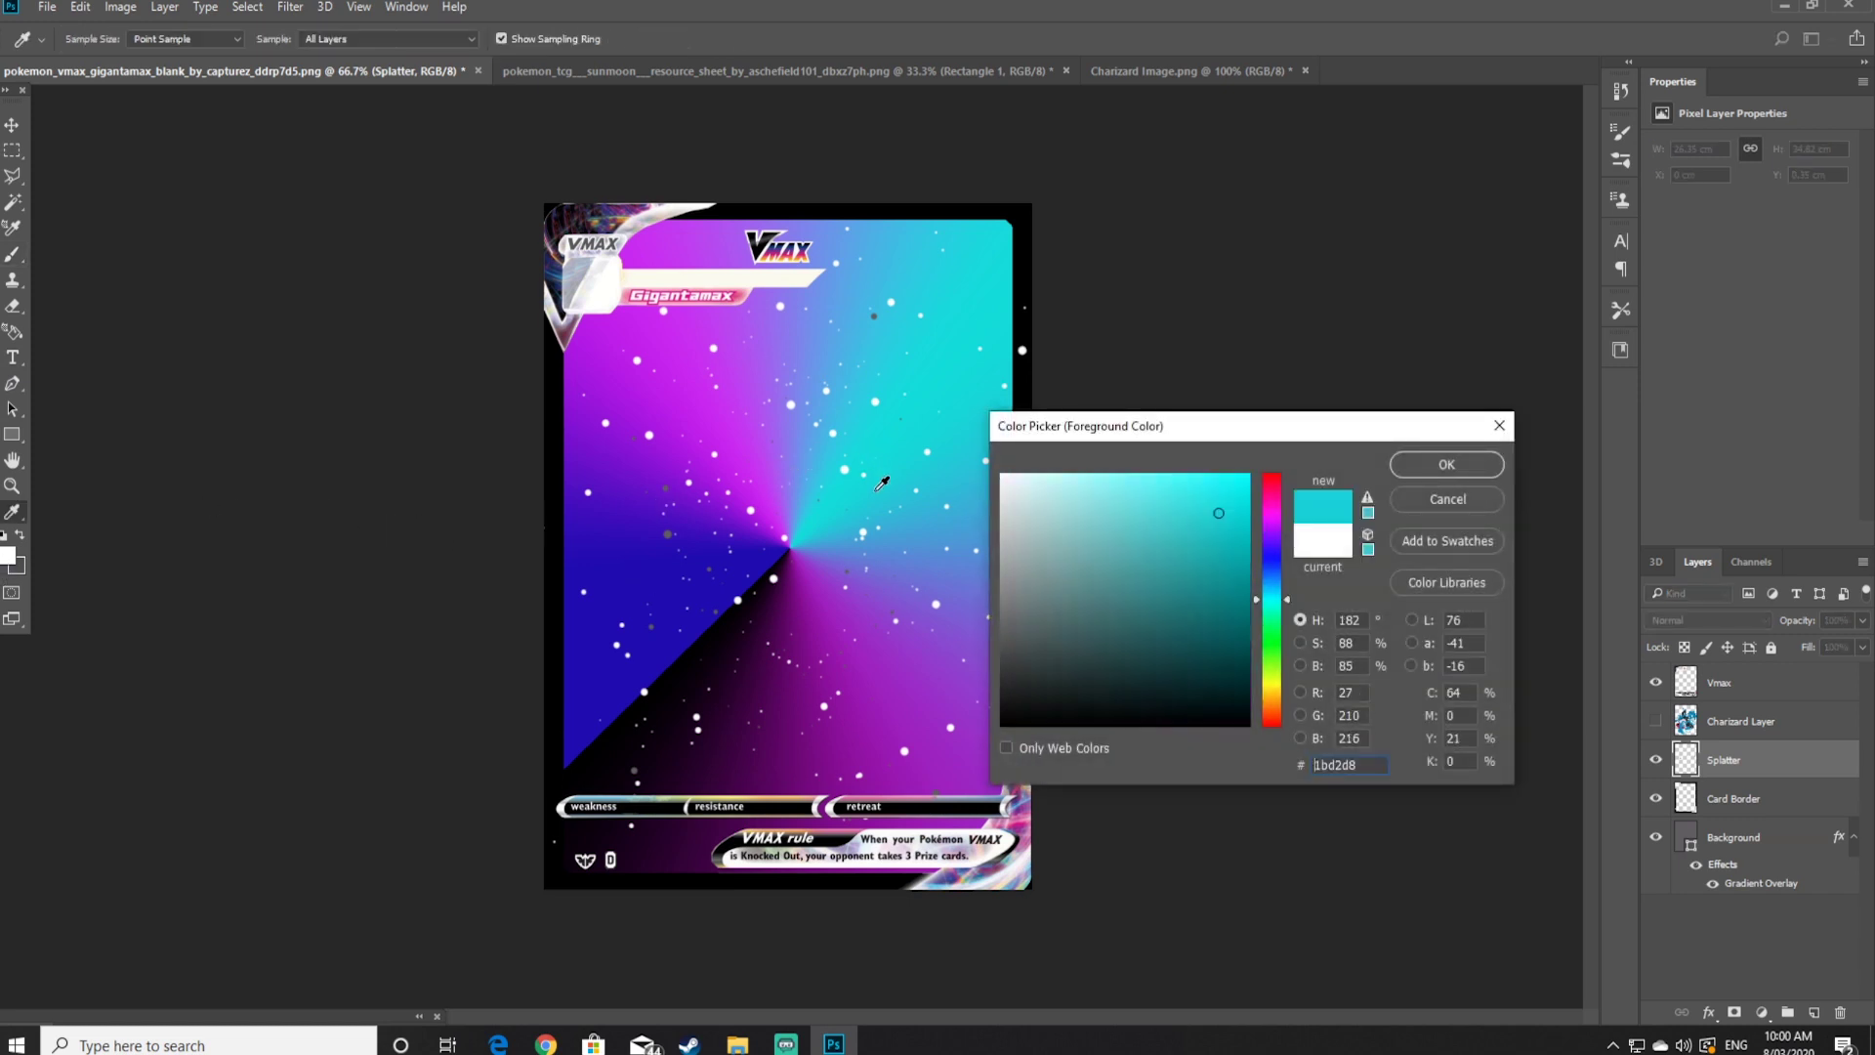
left_click(1463, 465)
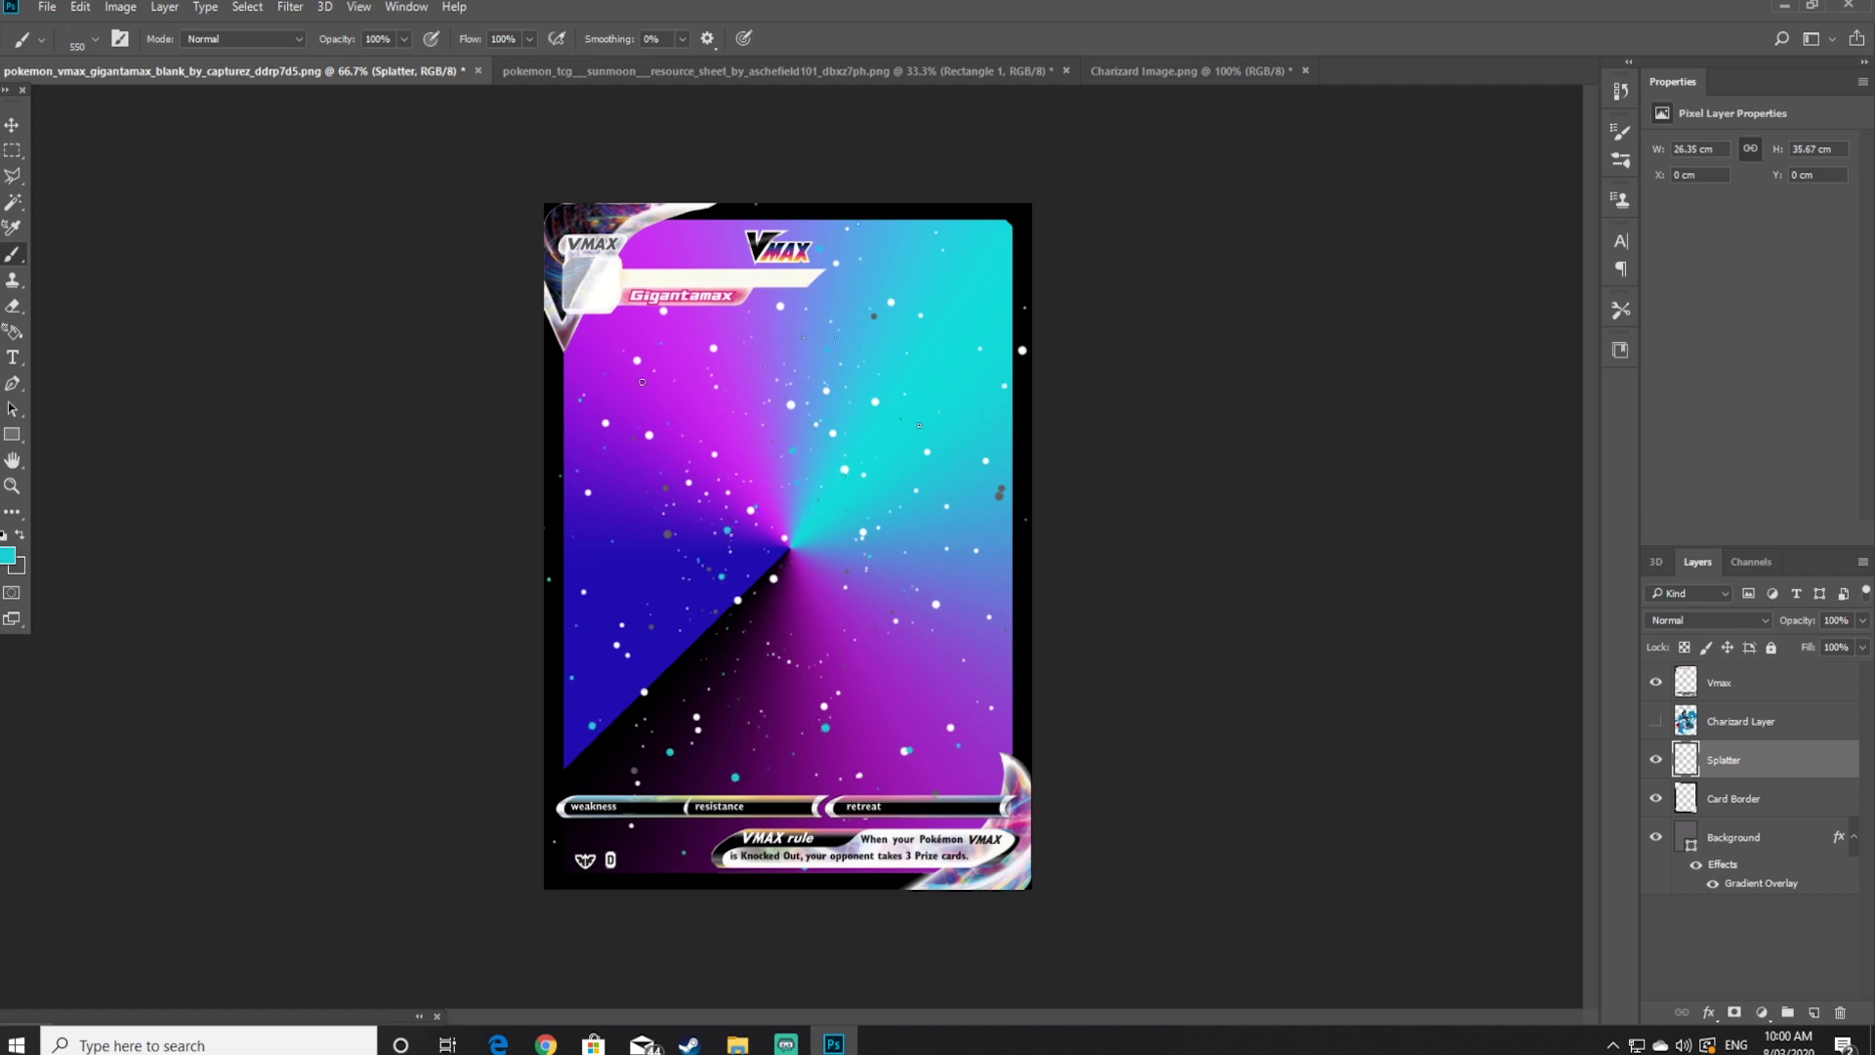
left_click(790, 422)
left_click(13, 562)
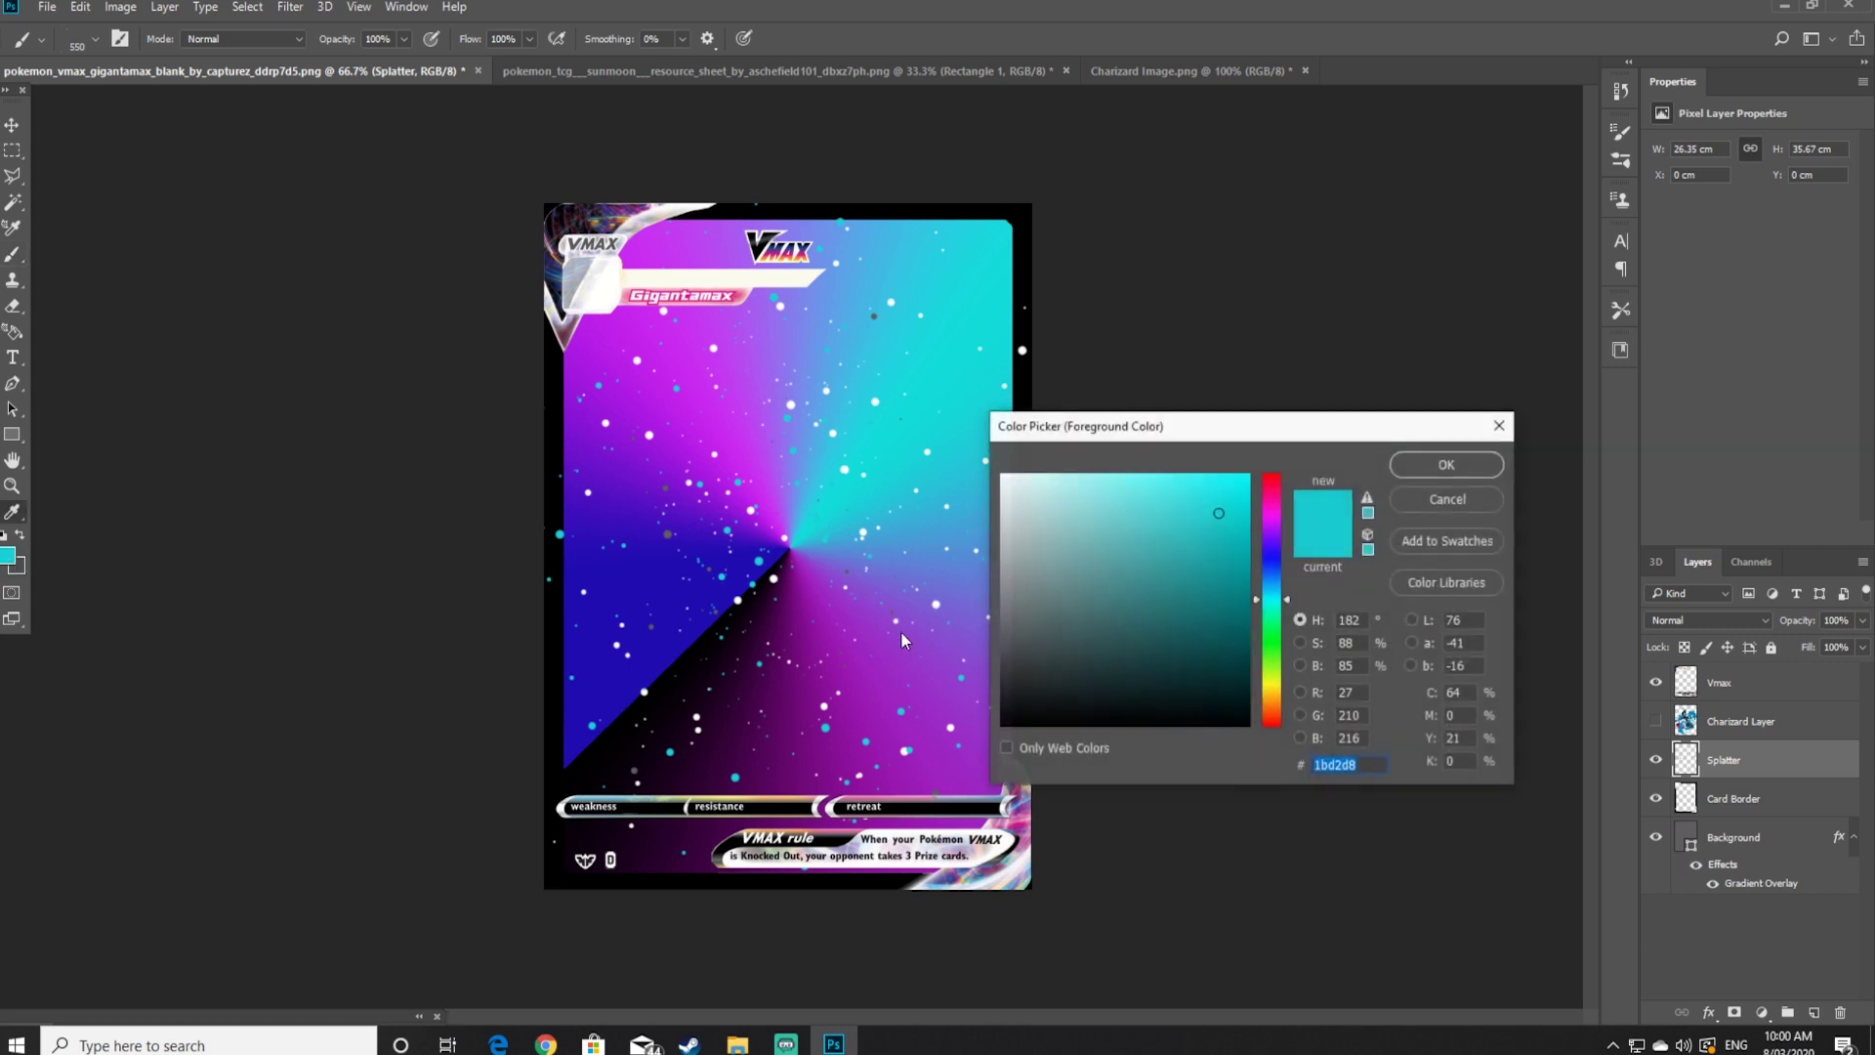
left_click(863, 659)
left_click(1455, 465)
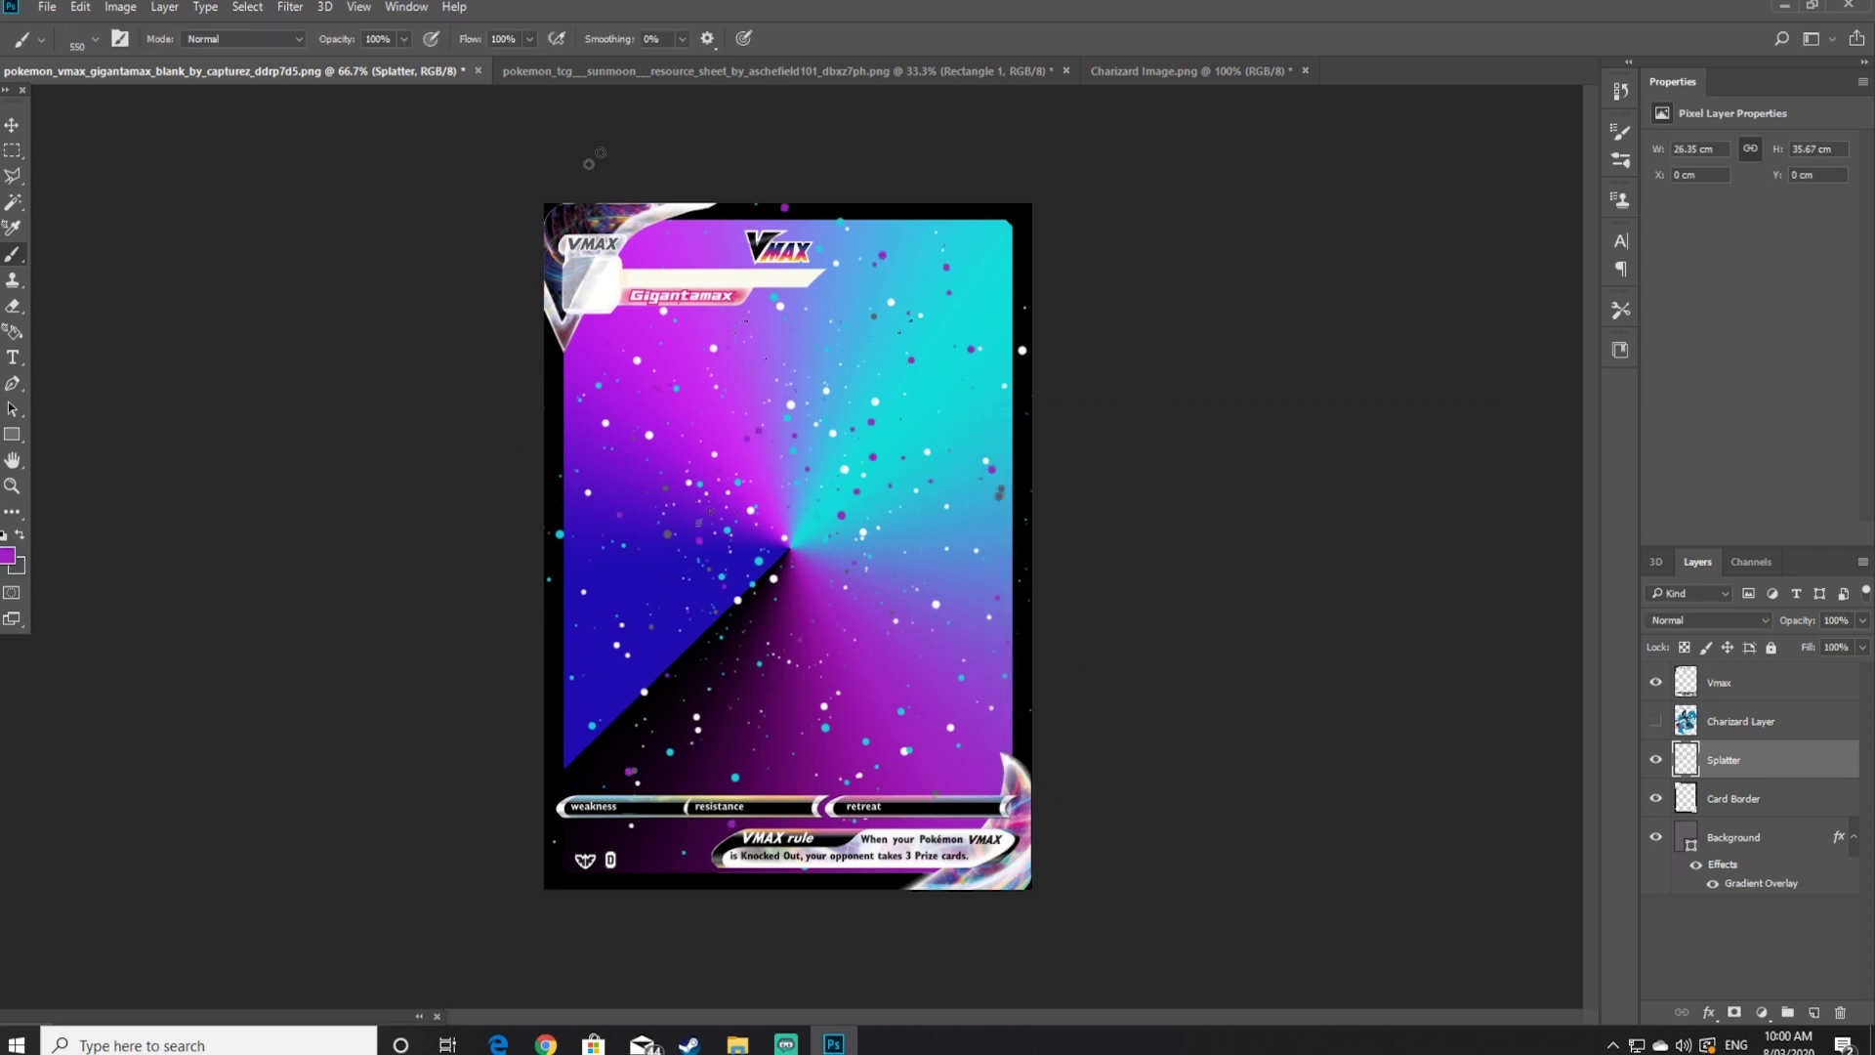
Switch to the Kyle's Spatter Brushes - Dusty Bits preset and paint fine white specks across the card
left_click(96, 39)
left_click(109, 298)
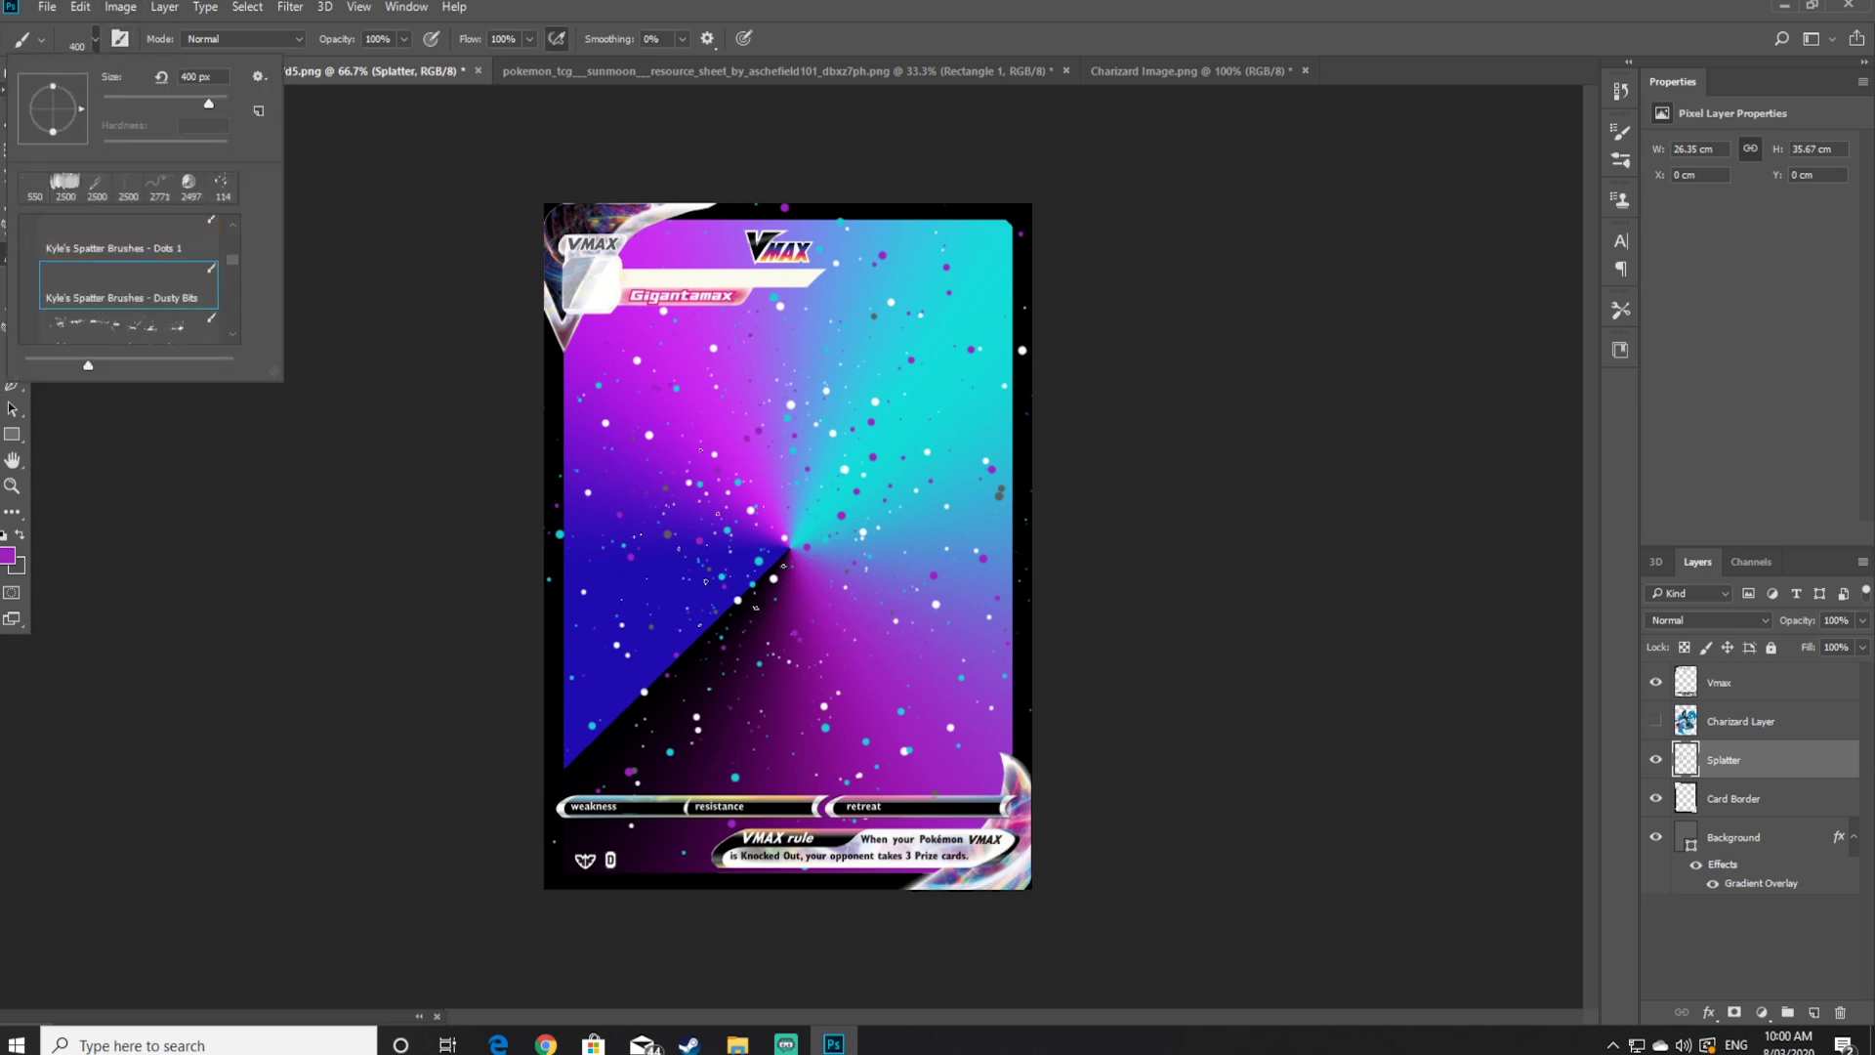
left_click(733, 546)
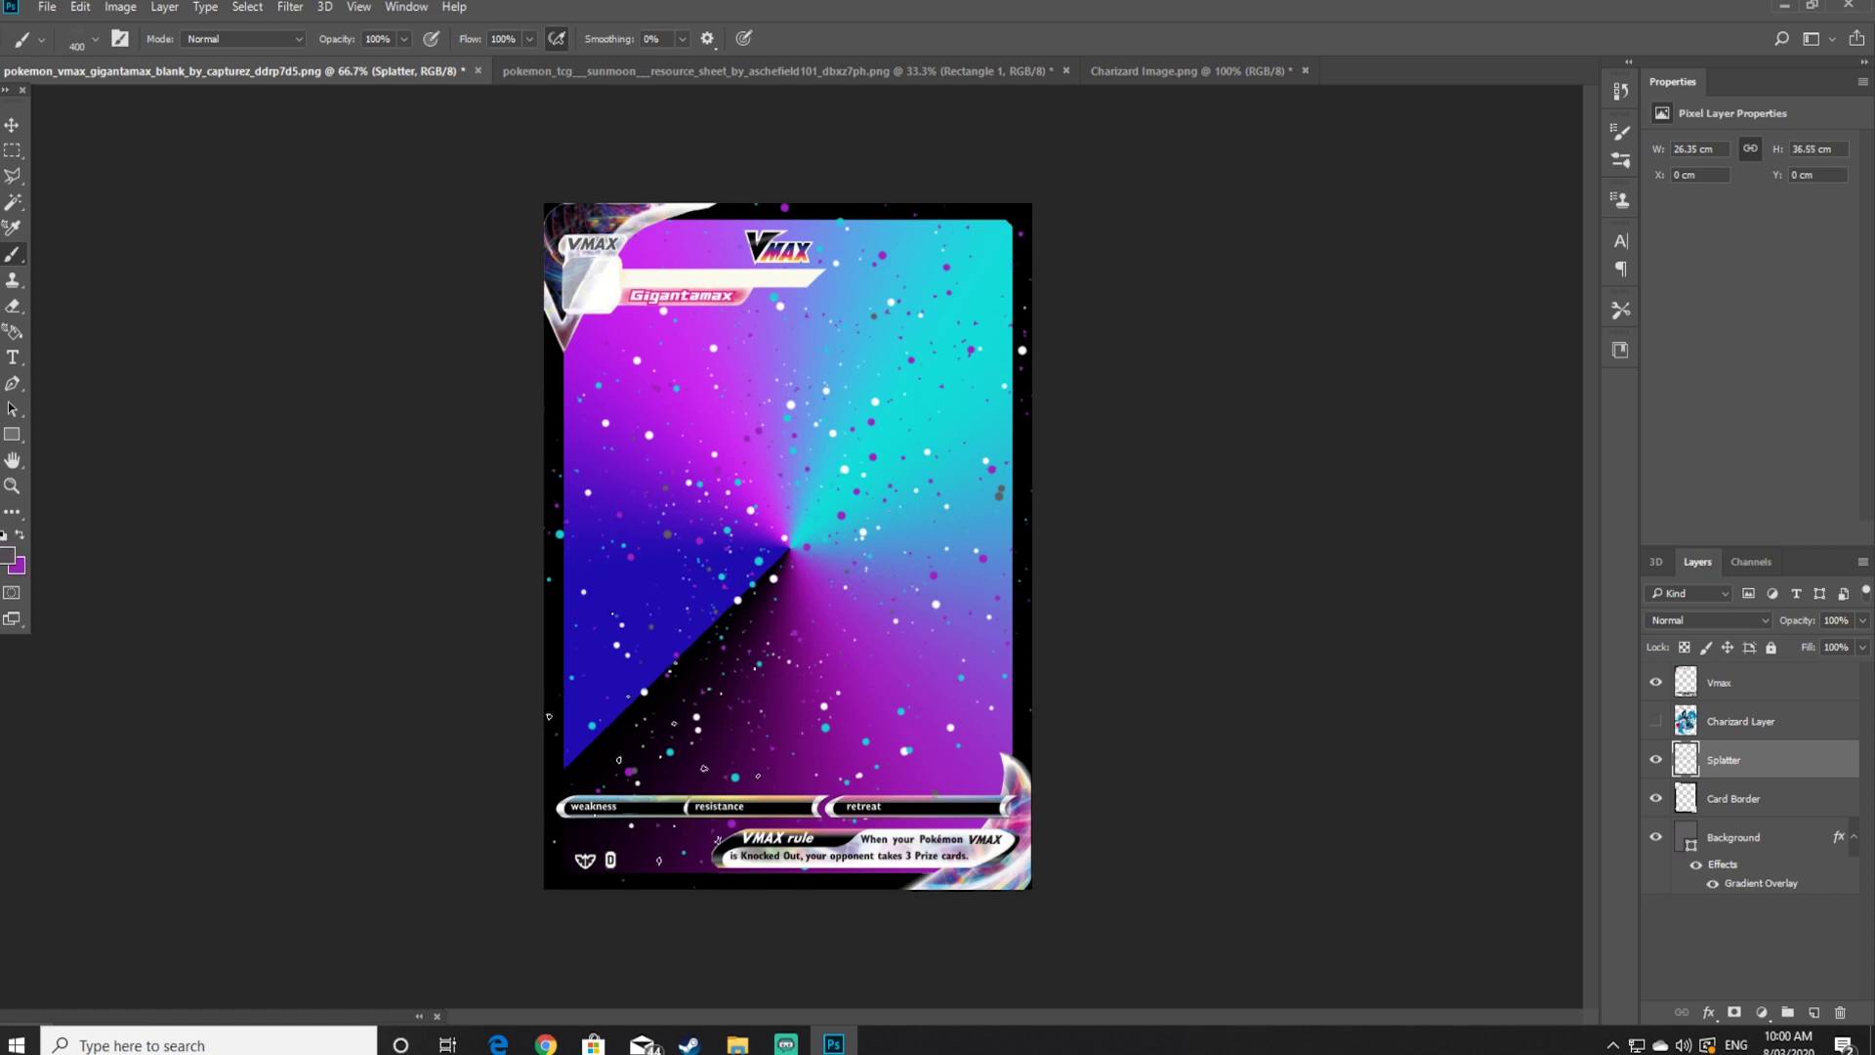
left_click(8, 557)
left_click(1015, 471)
left_click(1448, 460)
mouse_move(943, 344)
left_mouse_down()
mouse_move(605, 467)
mouse_move(648, 787)
left_mouse_up()
Set the foreground colour to orange (bb6d07) and scatter orange specks over the card
left_click(12, 554)
left_click(1240, 540)
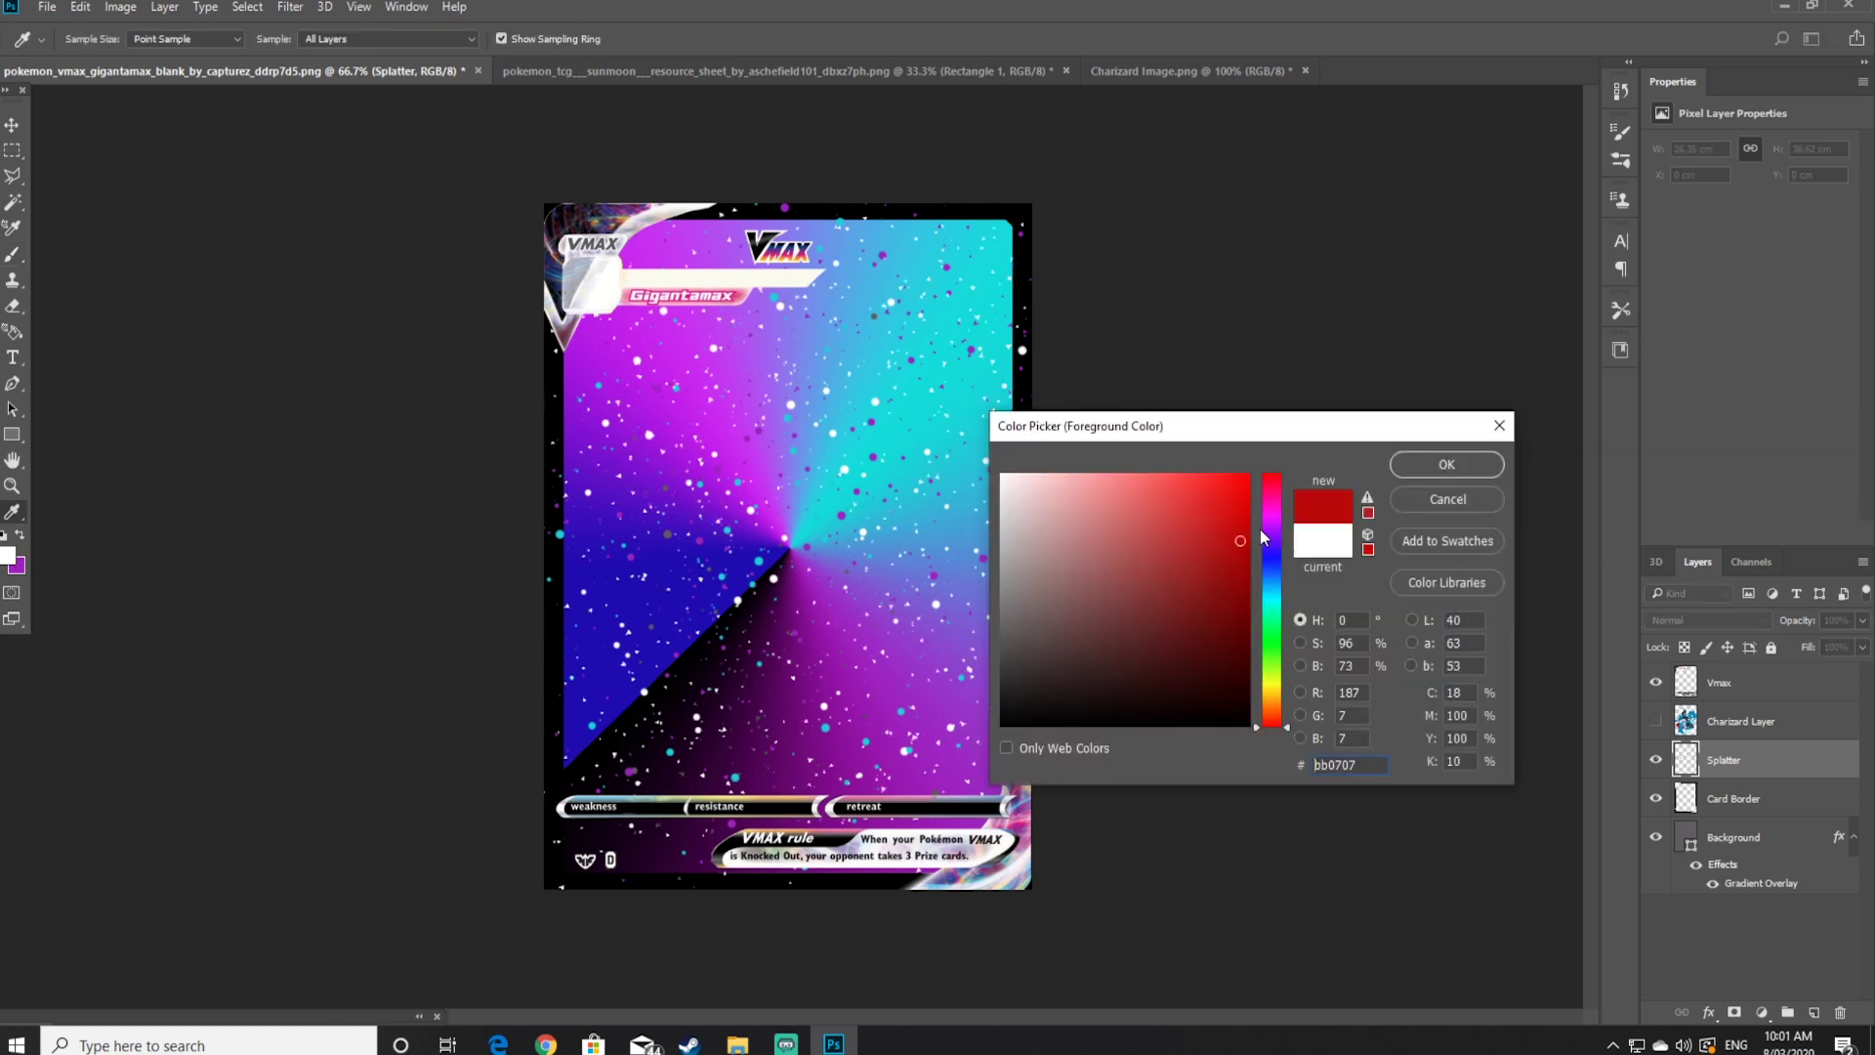
left_click(1275, 678)
left_click(1275, 705)
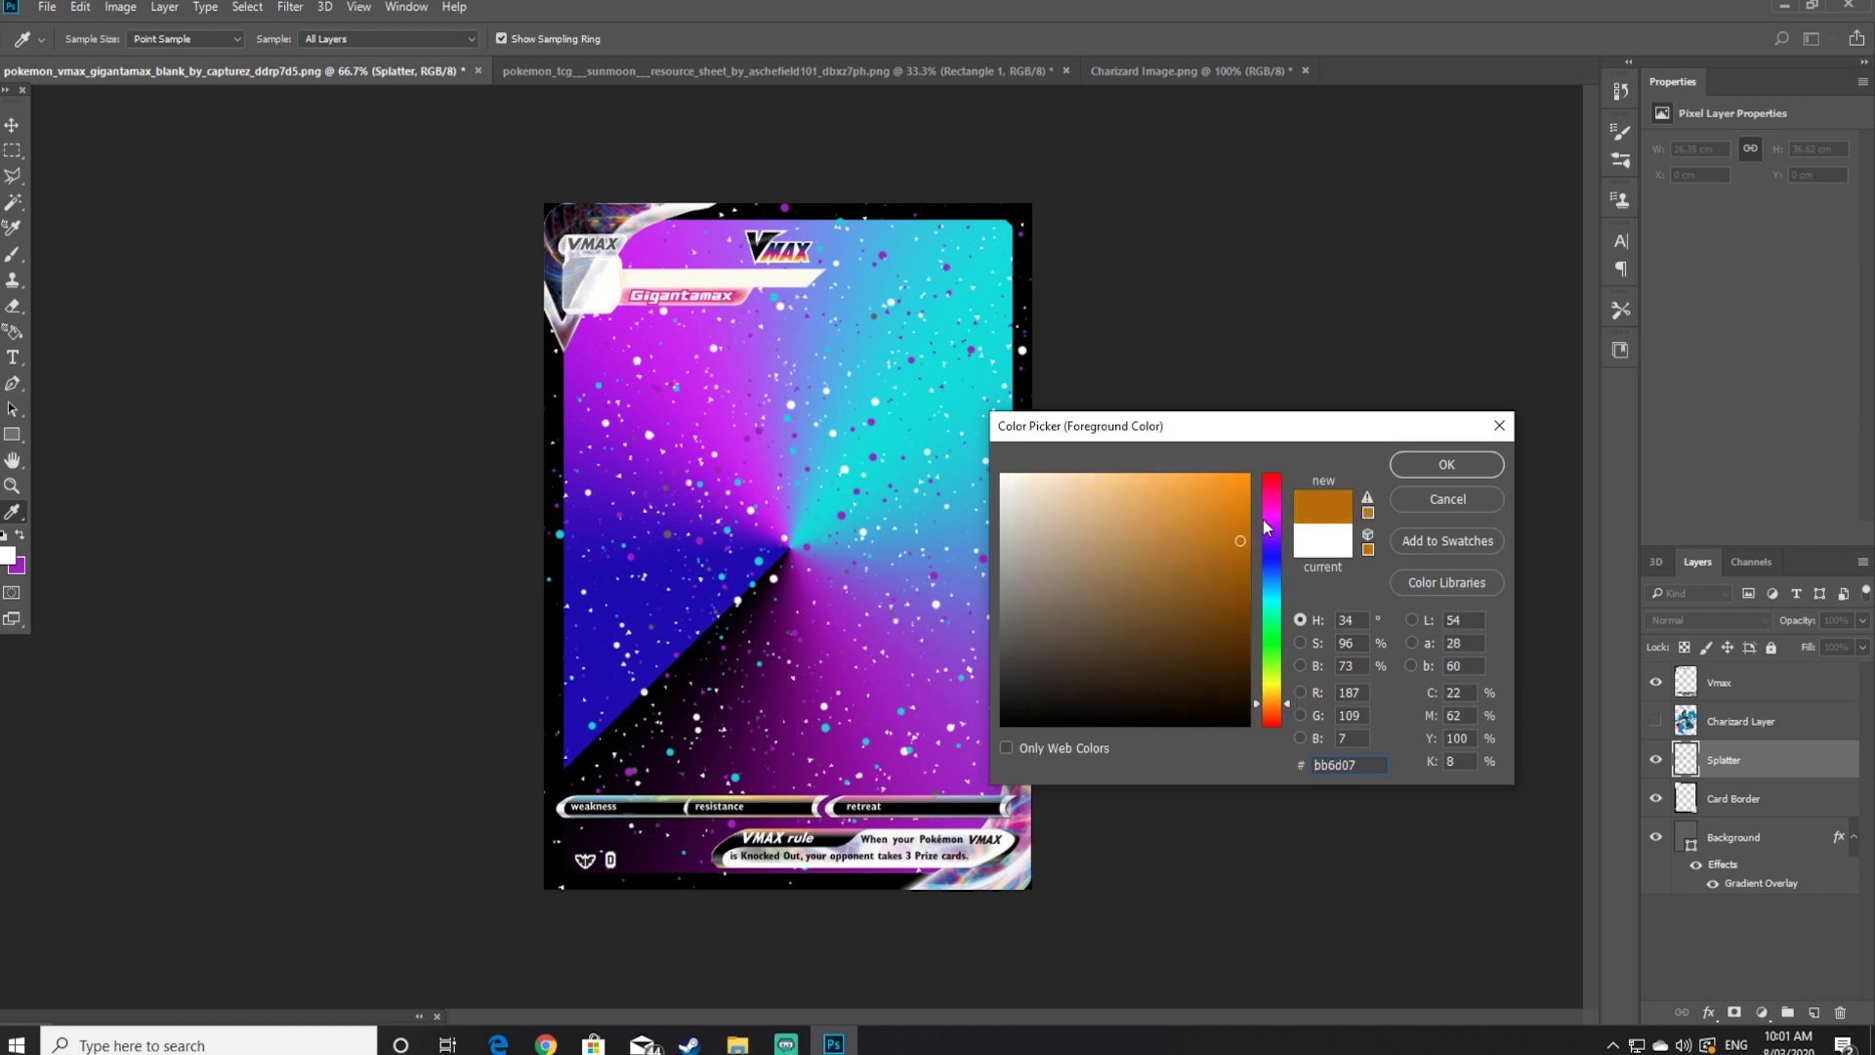
left_click(1446, 464)
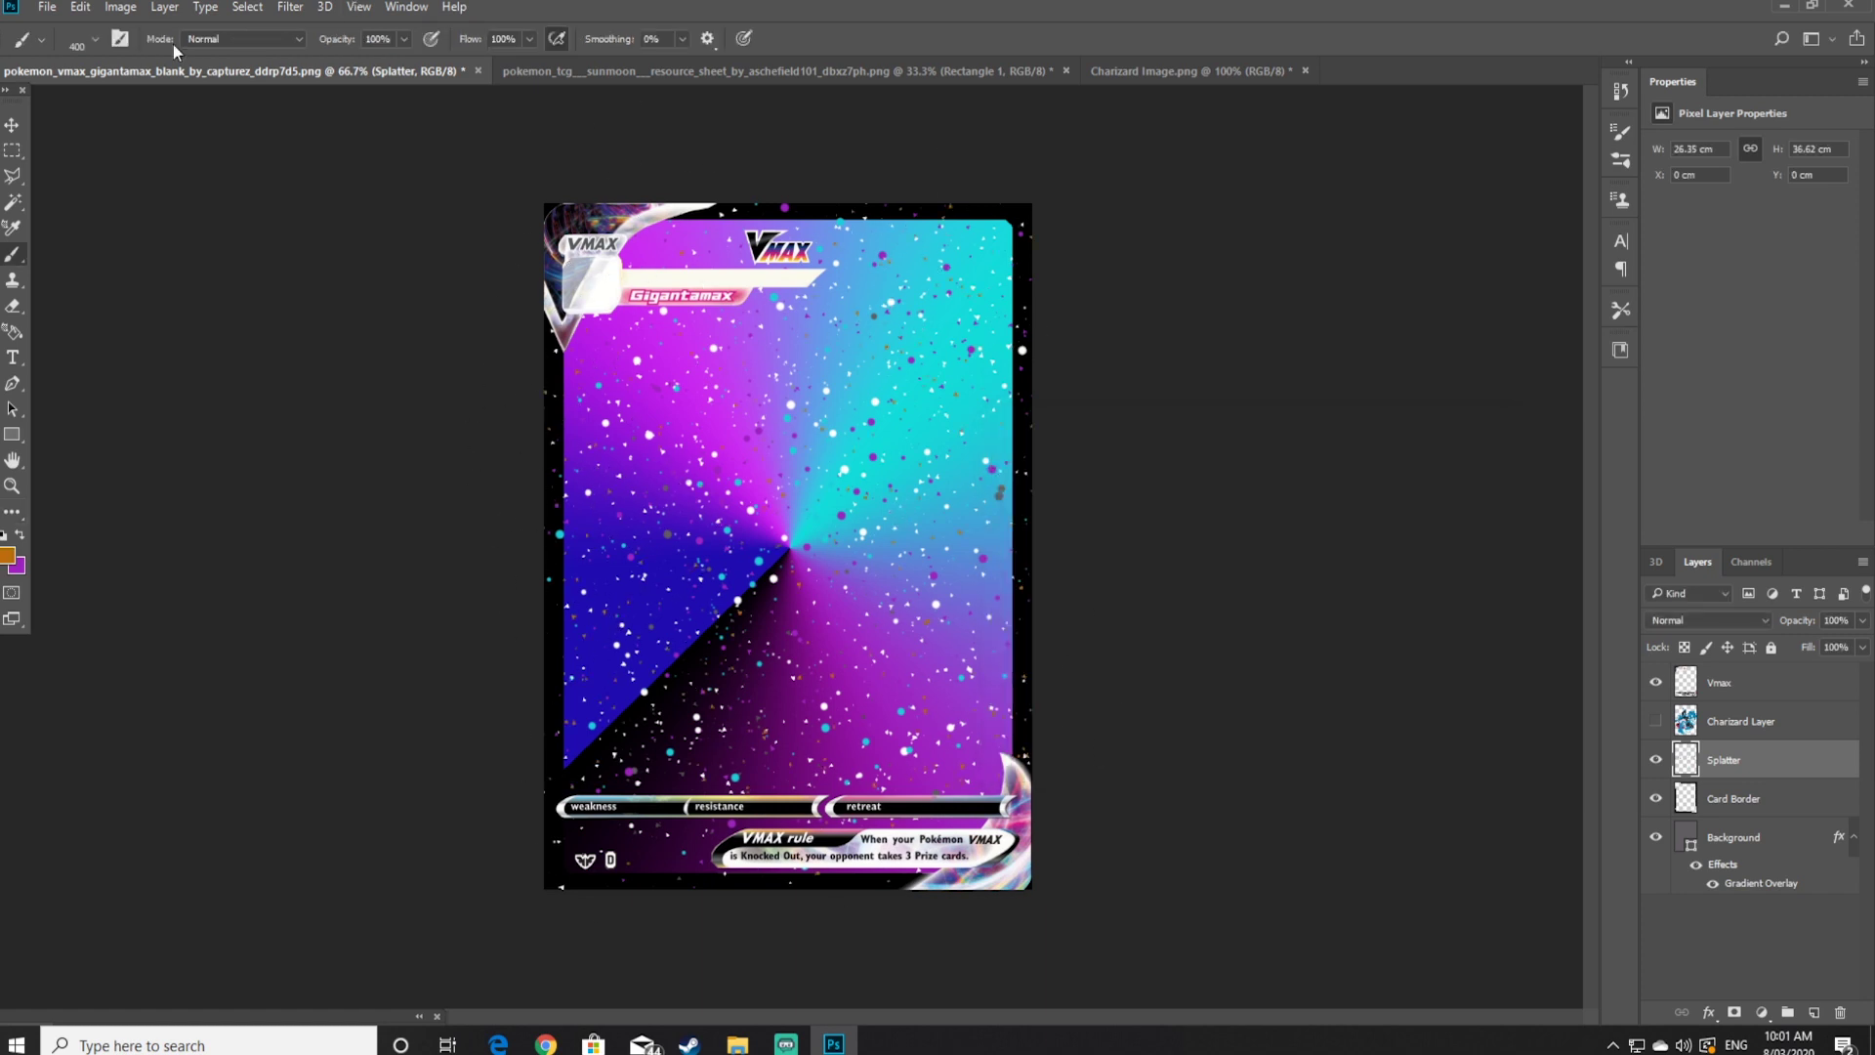
Stamp orange and purple blotches on the card with a Kyle's Dampy Drip spatter brush reduced to about 149 px
left_click(95, 39)
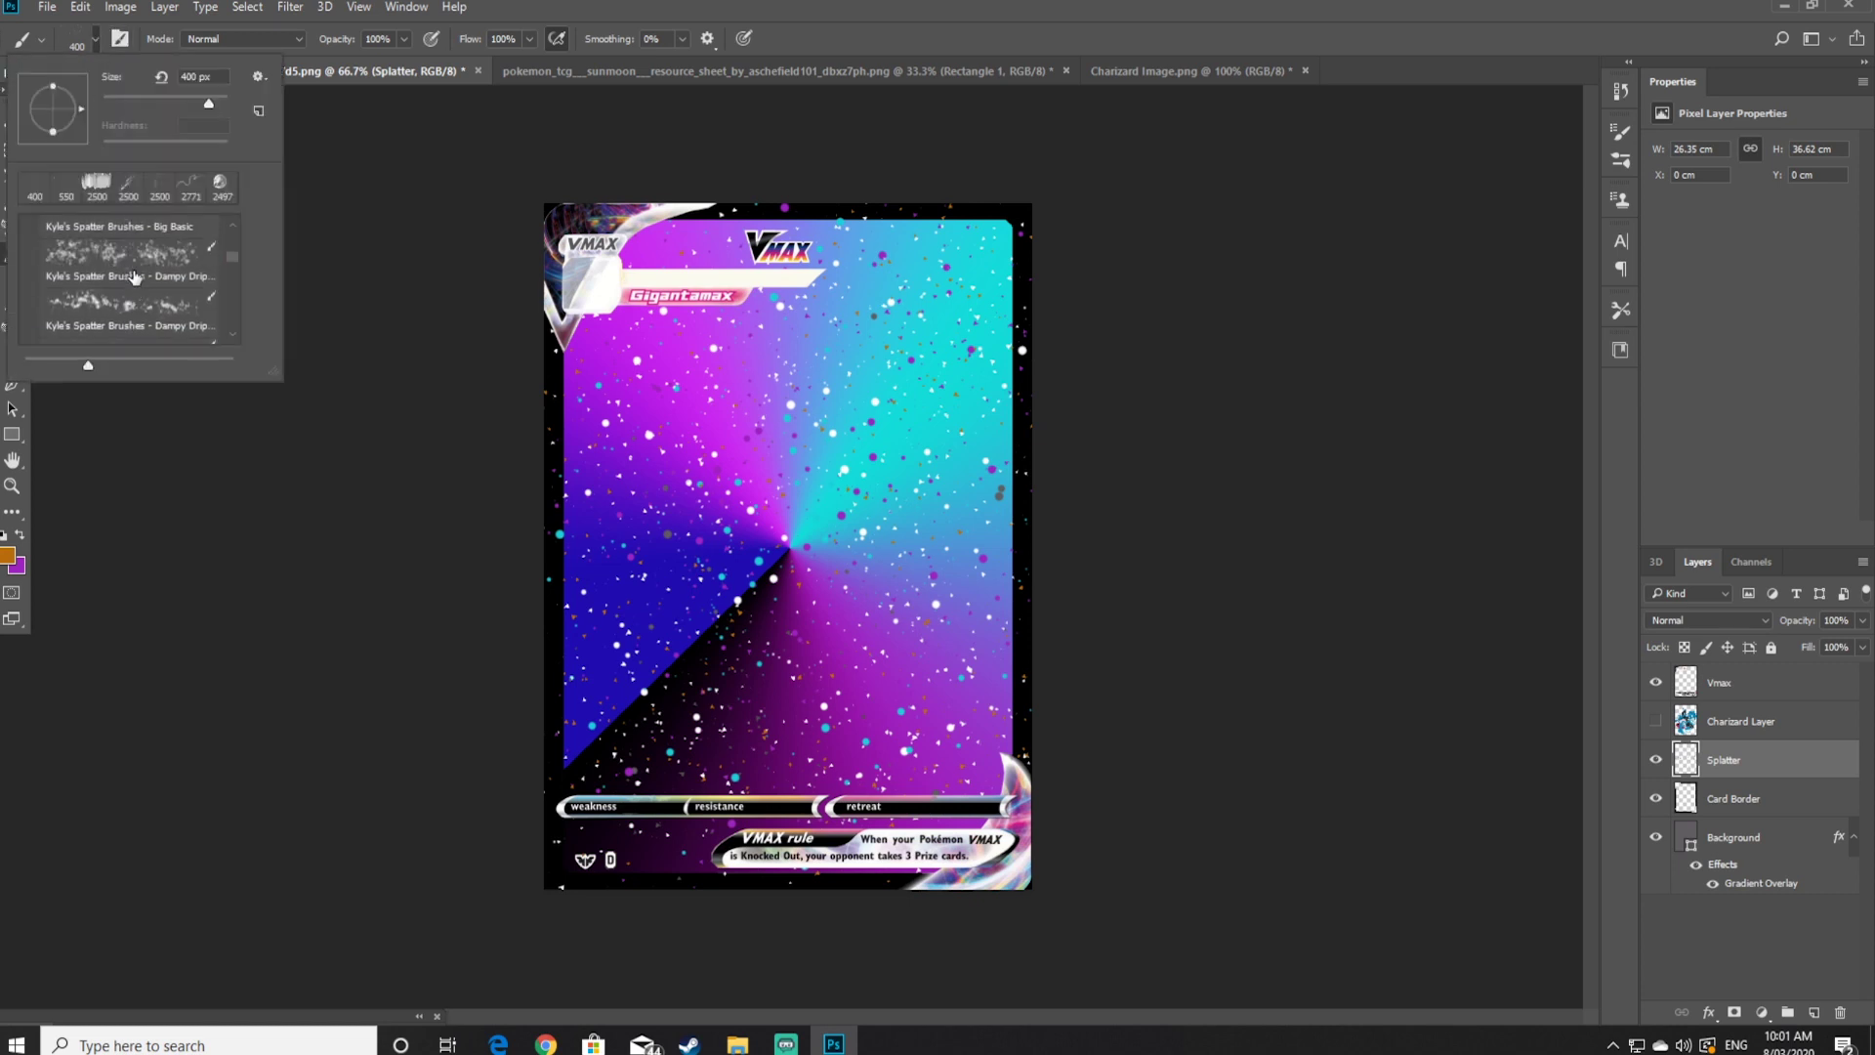
left_click(132, 266)
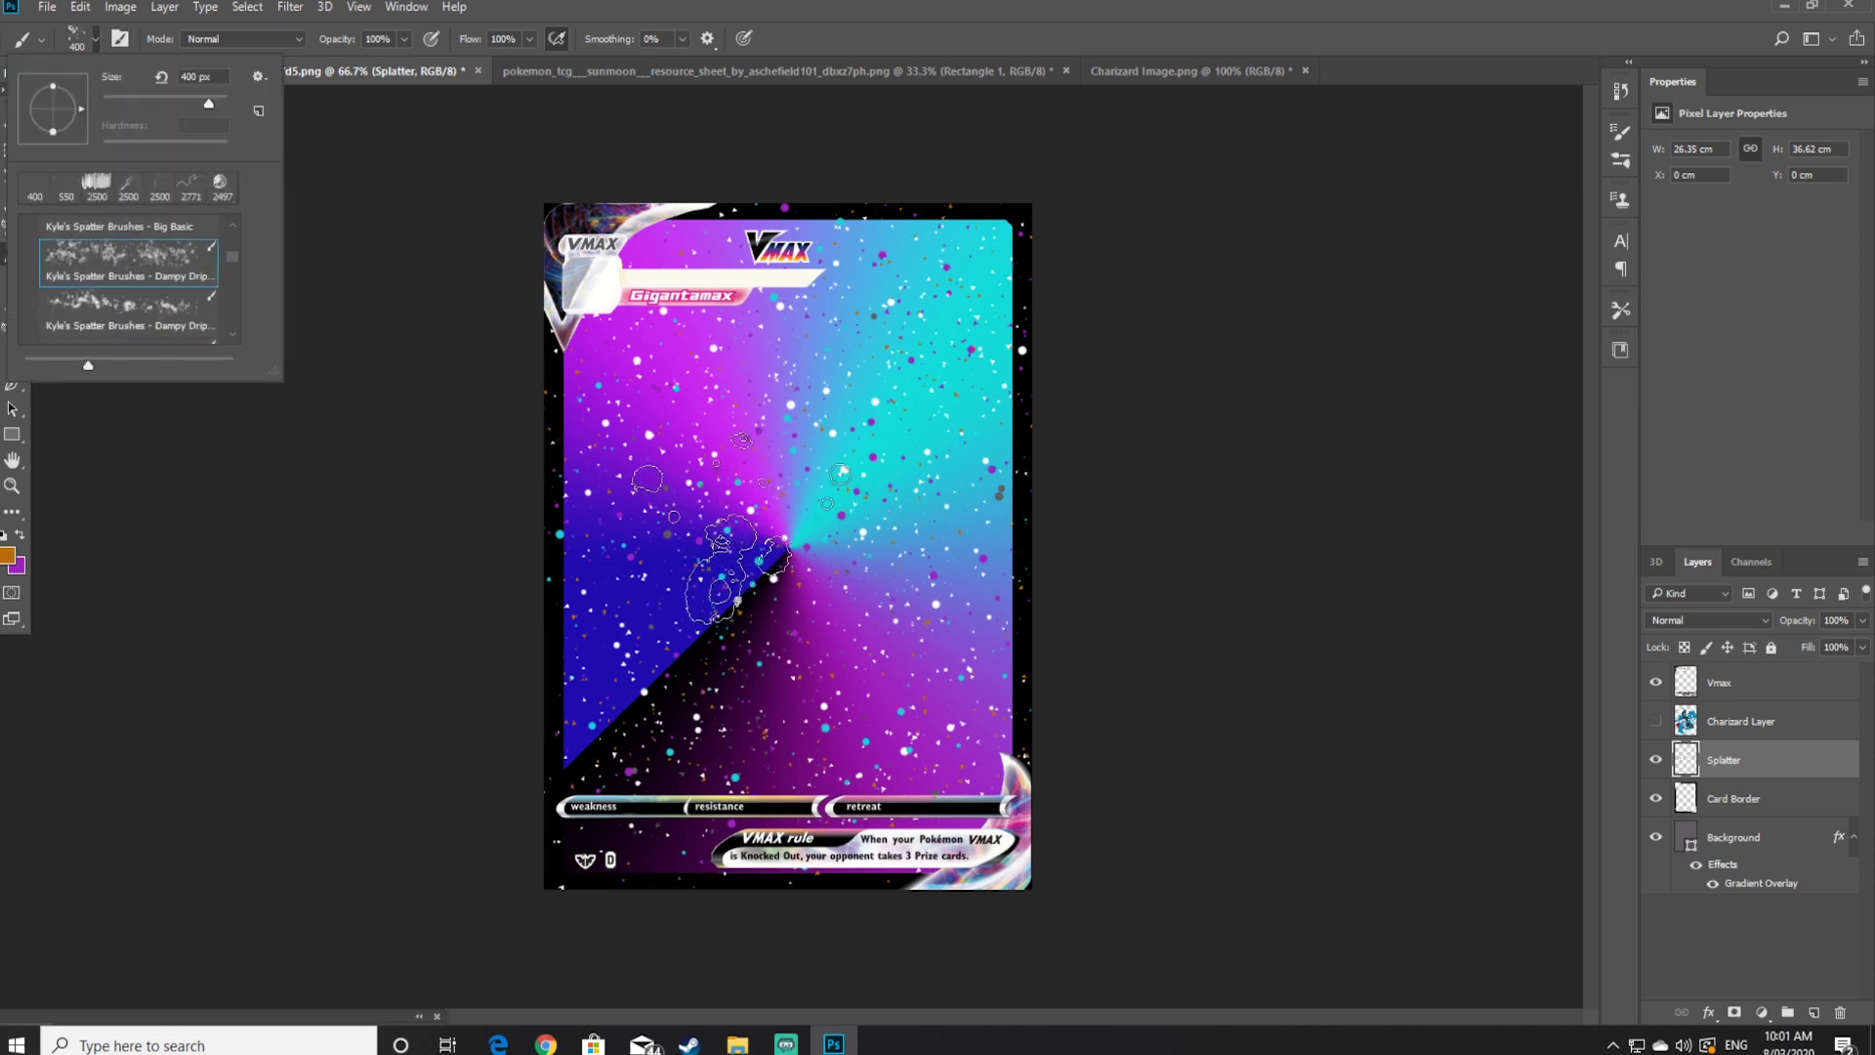
left_click(181, 97)
left_click(612, 379)
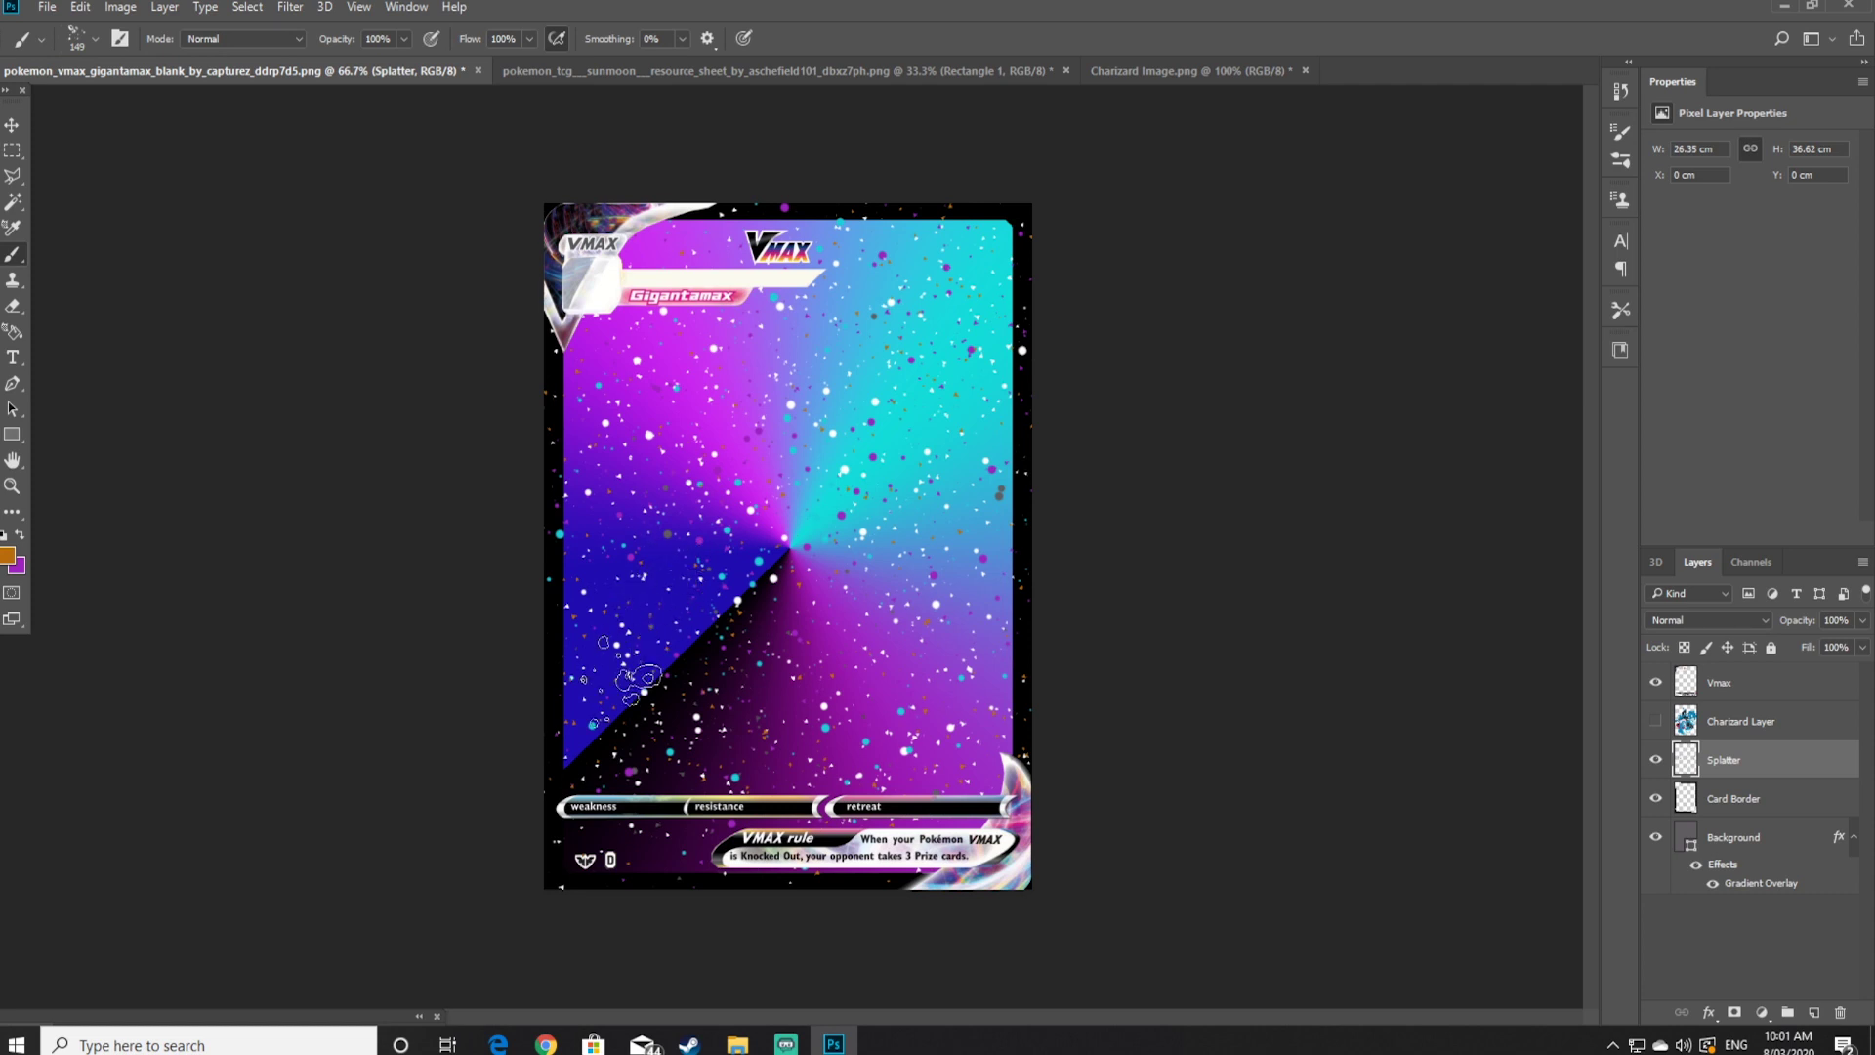
left_click(587, 702)
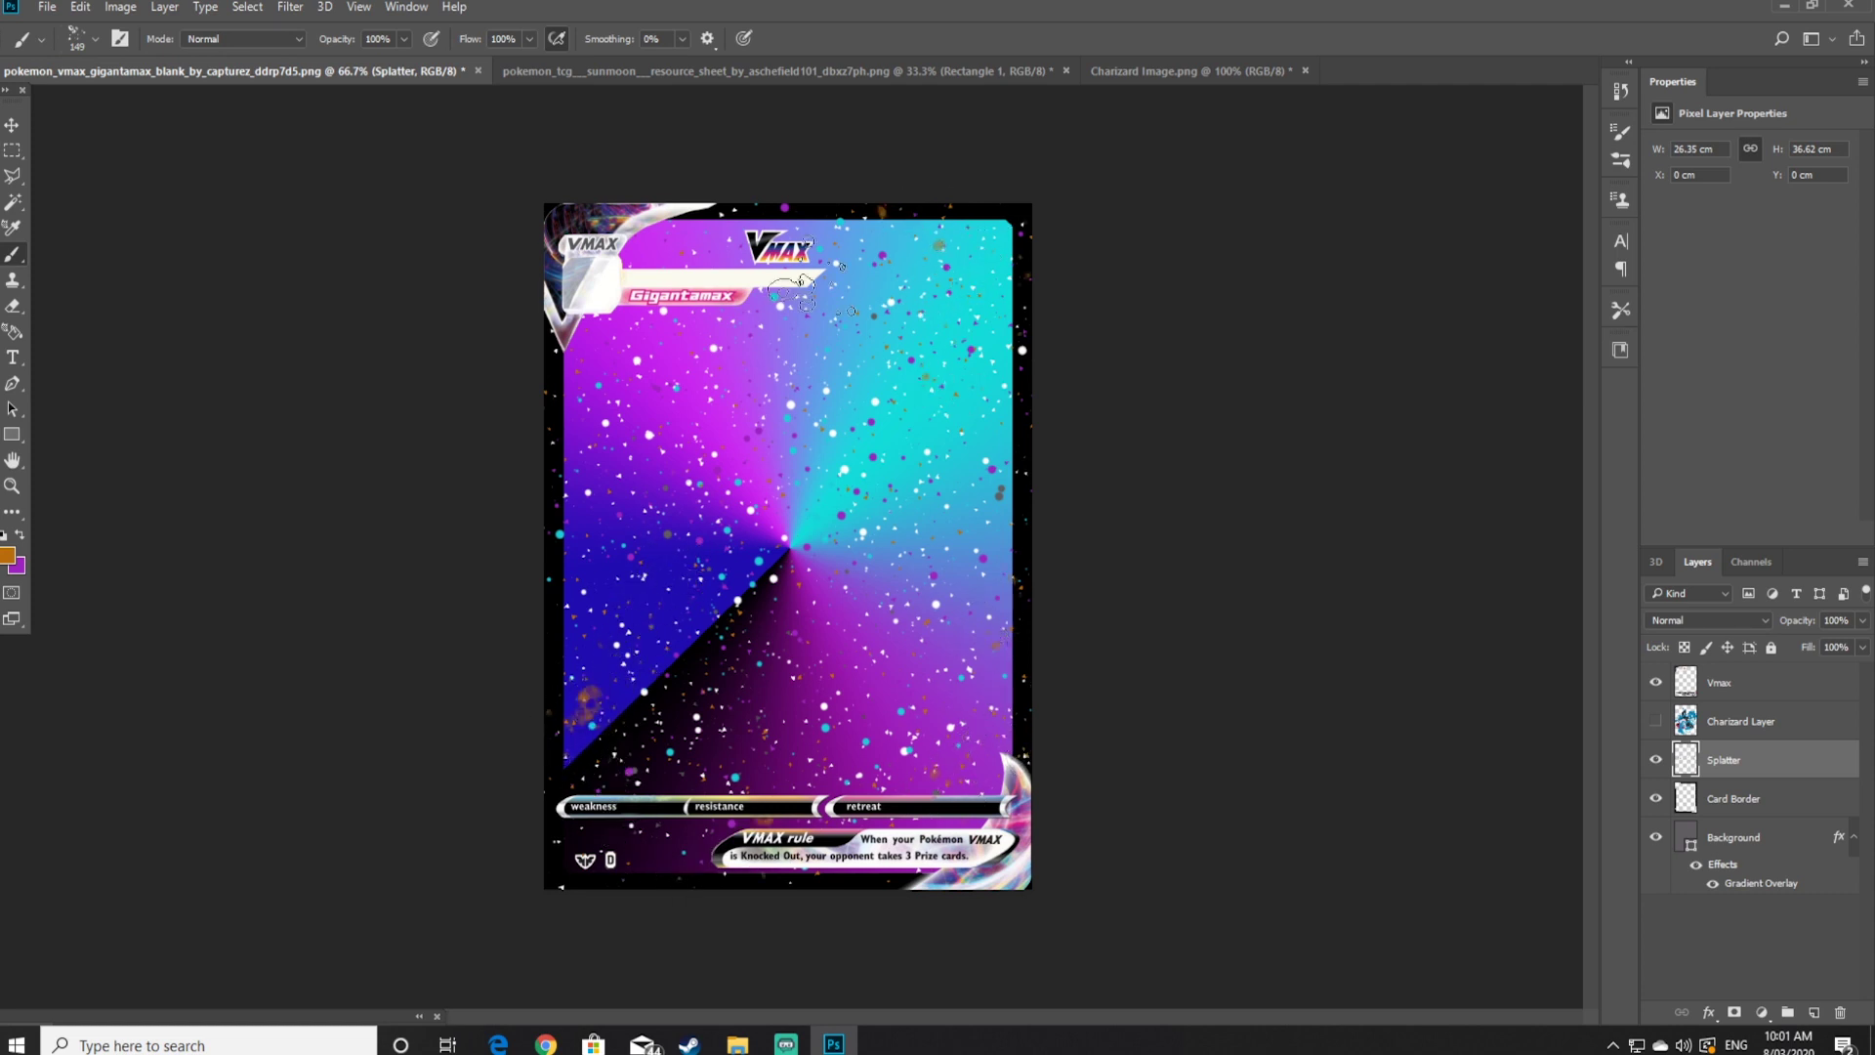
left_click(20, 535)
left_click(879, 350)
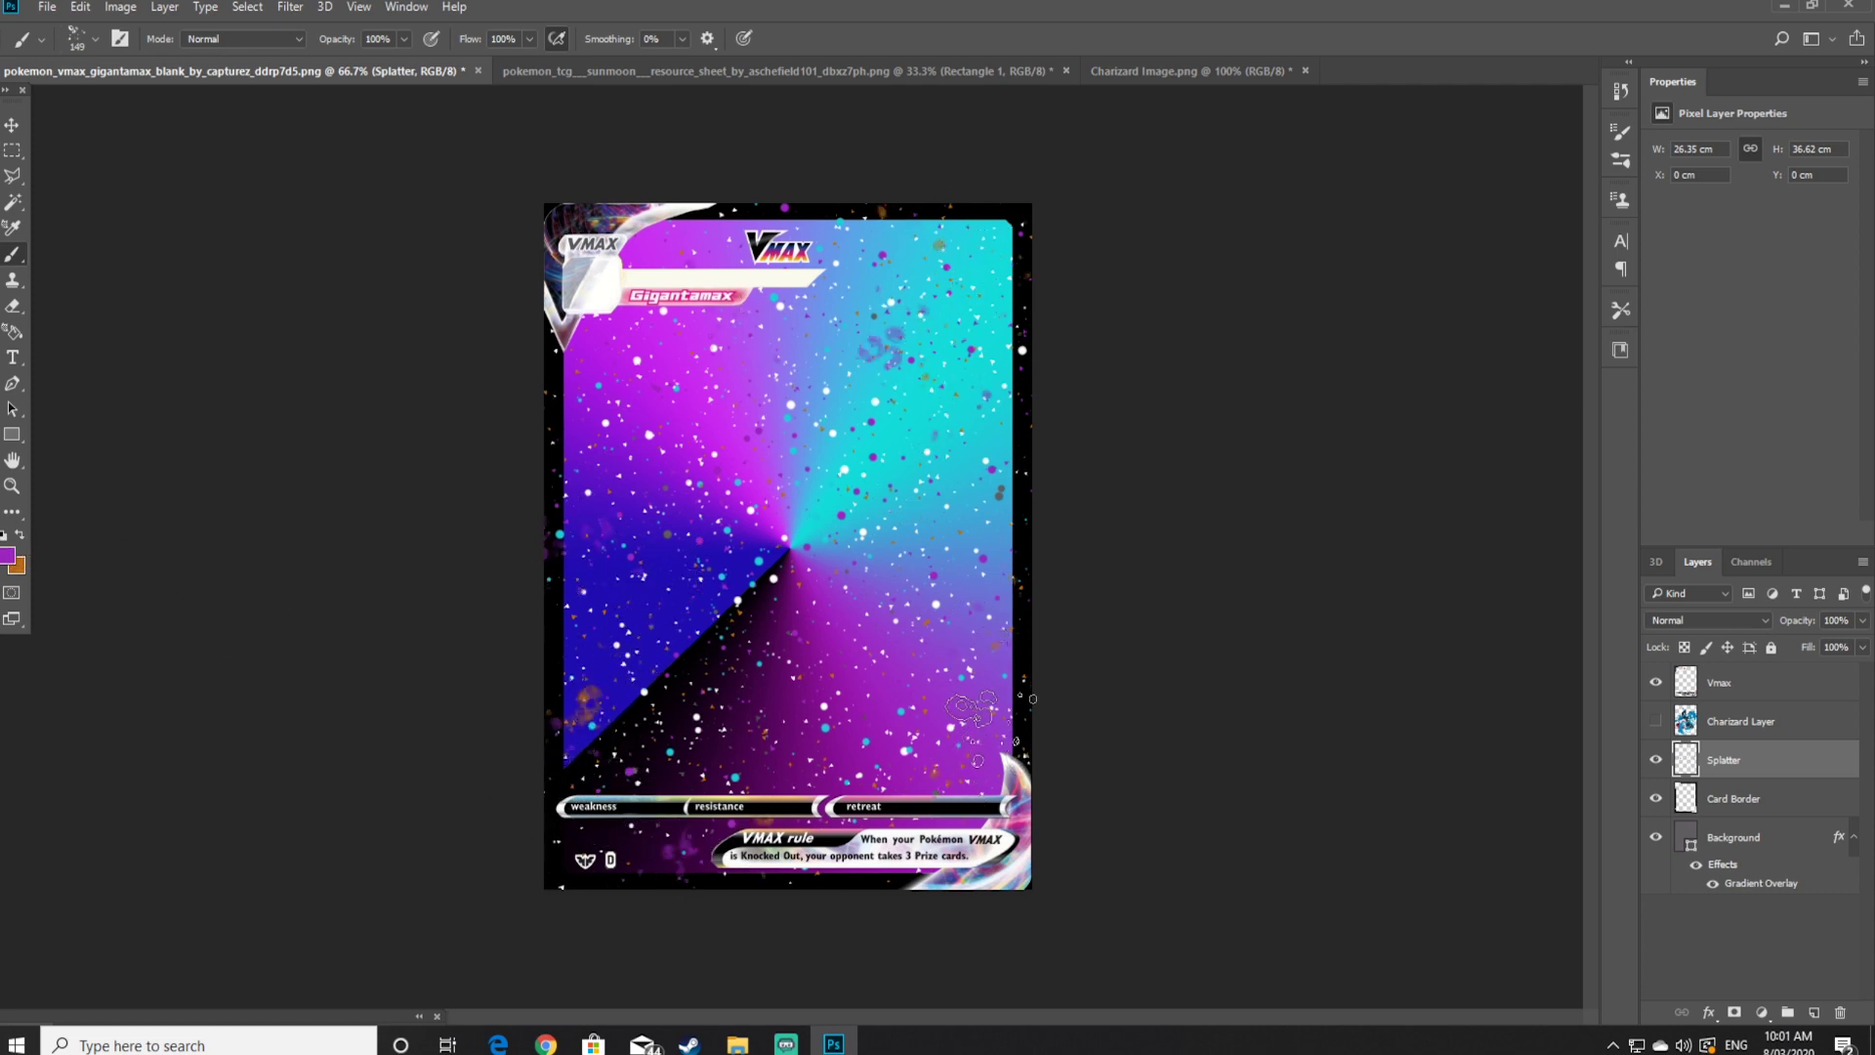
Set the foreground colour to black and stamp dark blotches around the card's gradient area
left_click(7, 563)
left_click(1012, 728)
left_click(1439, 465)
left_click(991, 642)
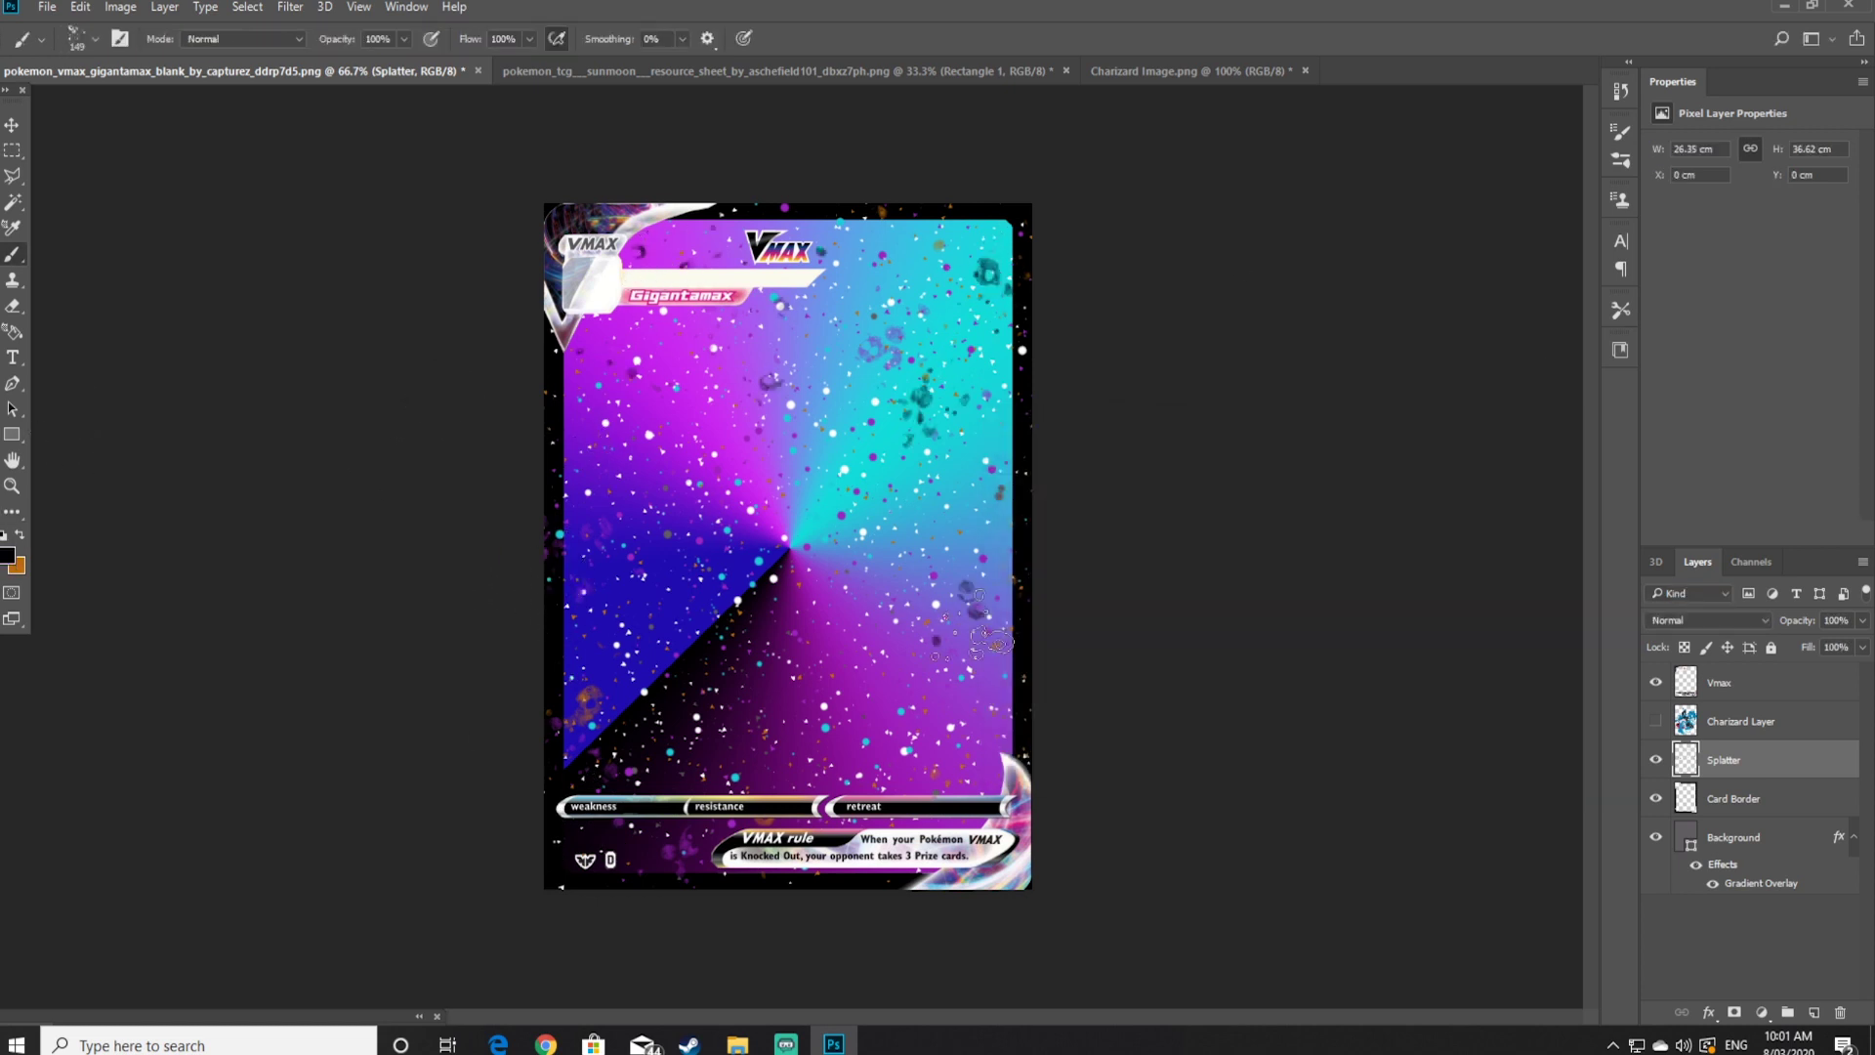
left_click(905, 742)
left_click(972, 729)
left_click(669, 557)
left_click(617, 415)
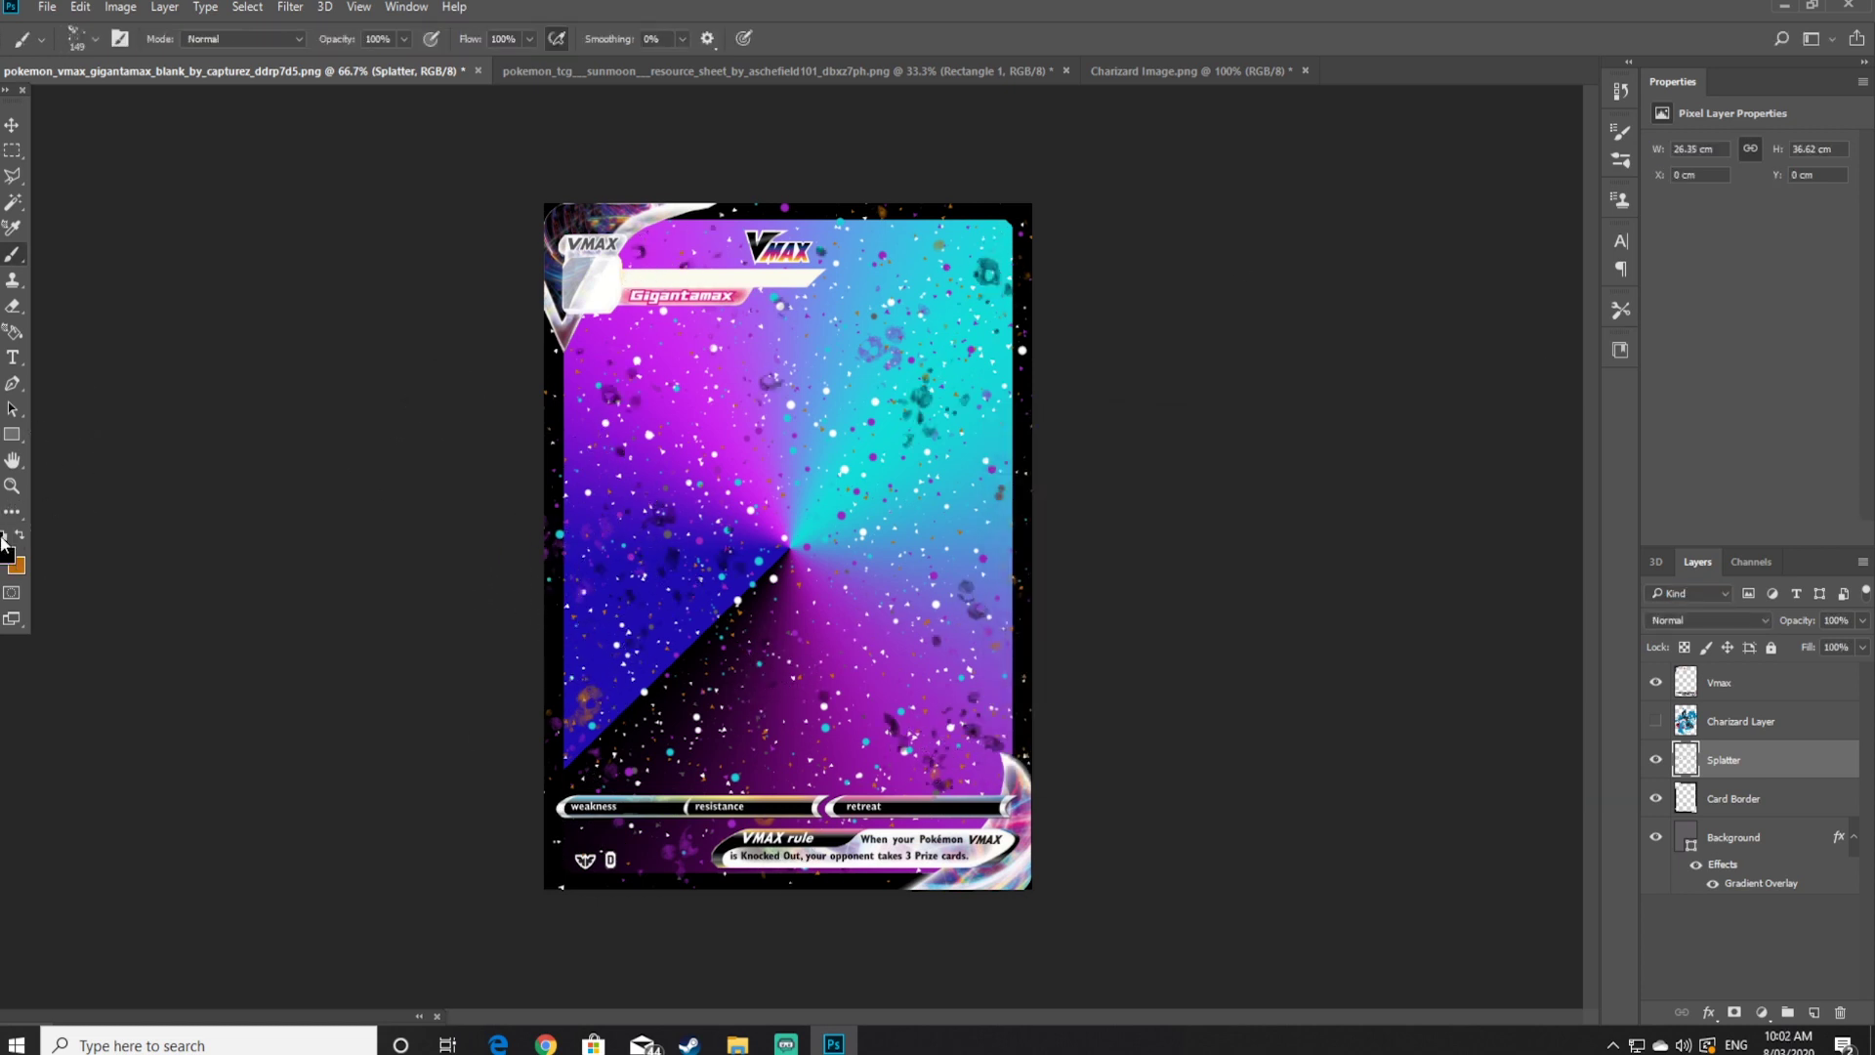
Stamp white blotches near the card's side edges and show the Charizard Layer
left_click(7, 555)
left_click(1099, 472)
left_click(1439, 465)
left_click(979, 446)
left_click(559, 597)
left_click(611, 298)
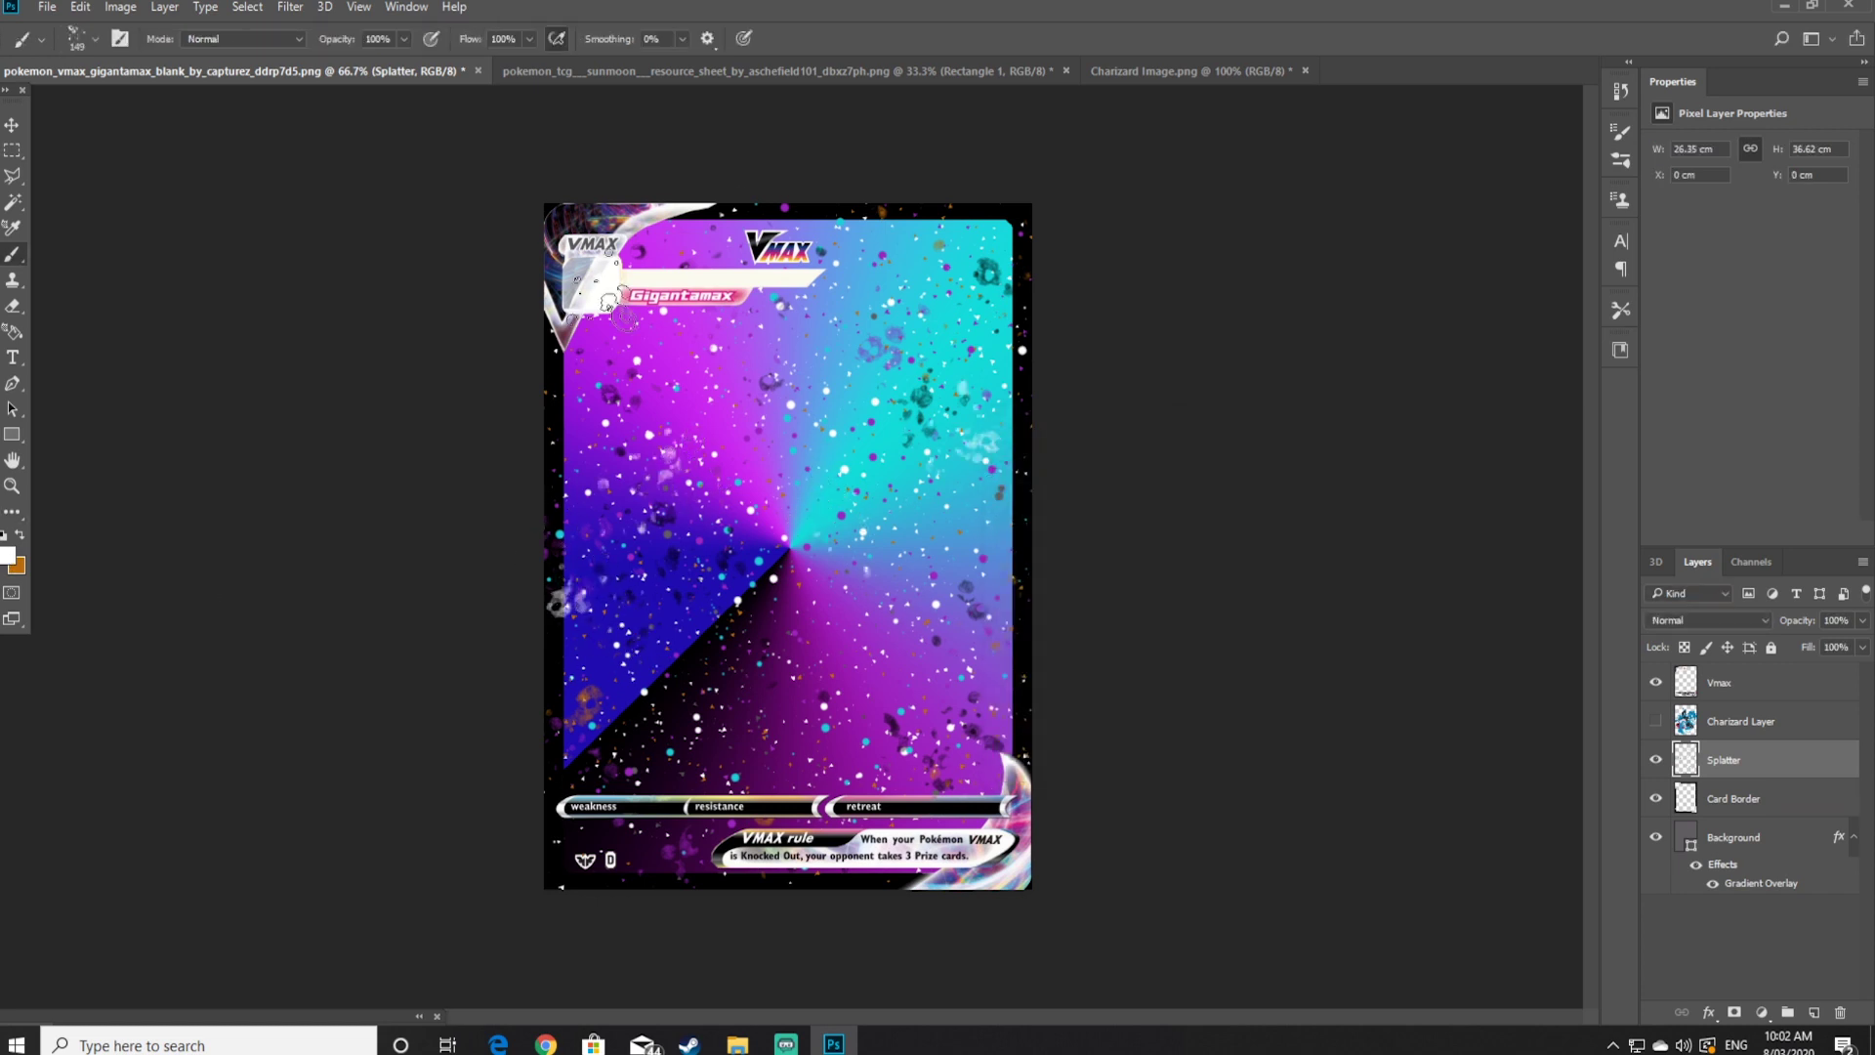
left_click(1657, 721)
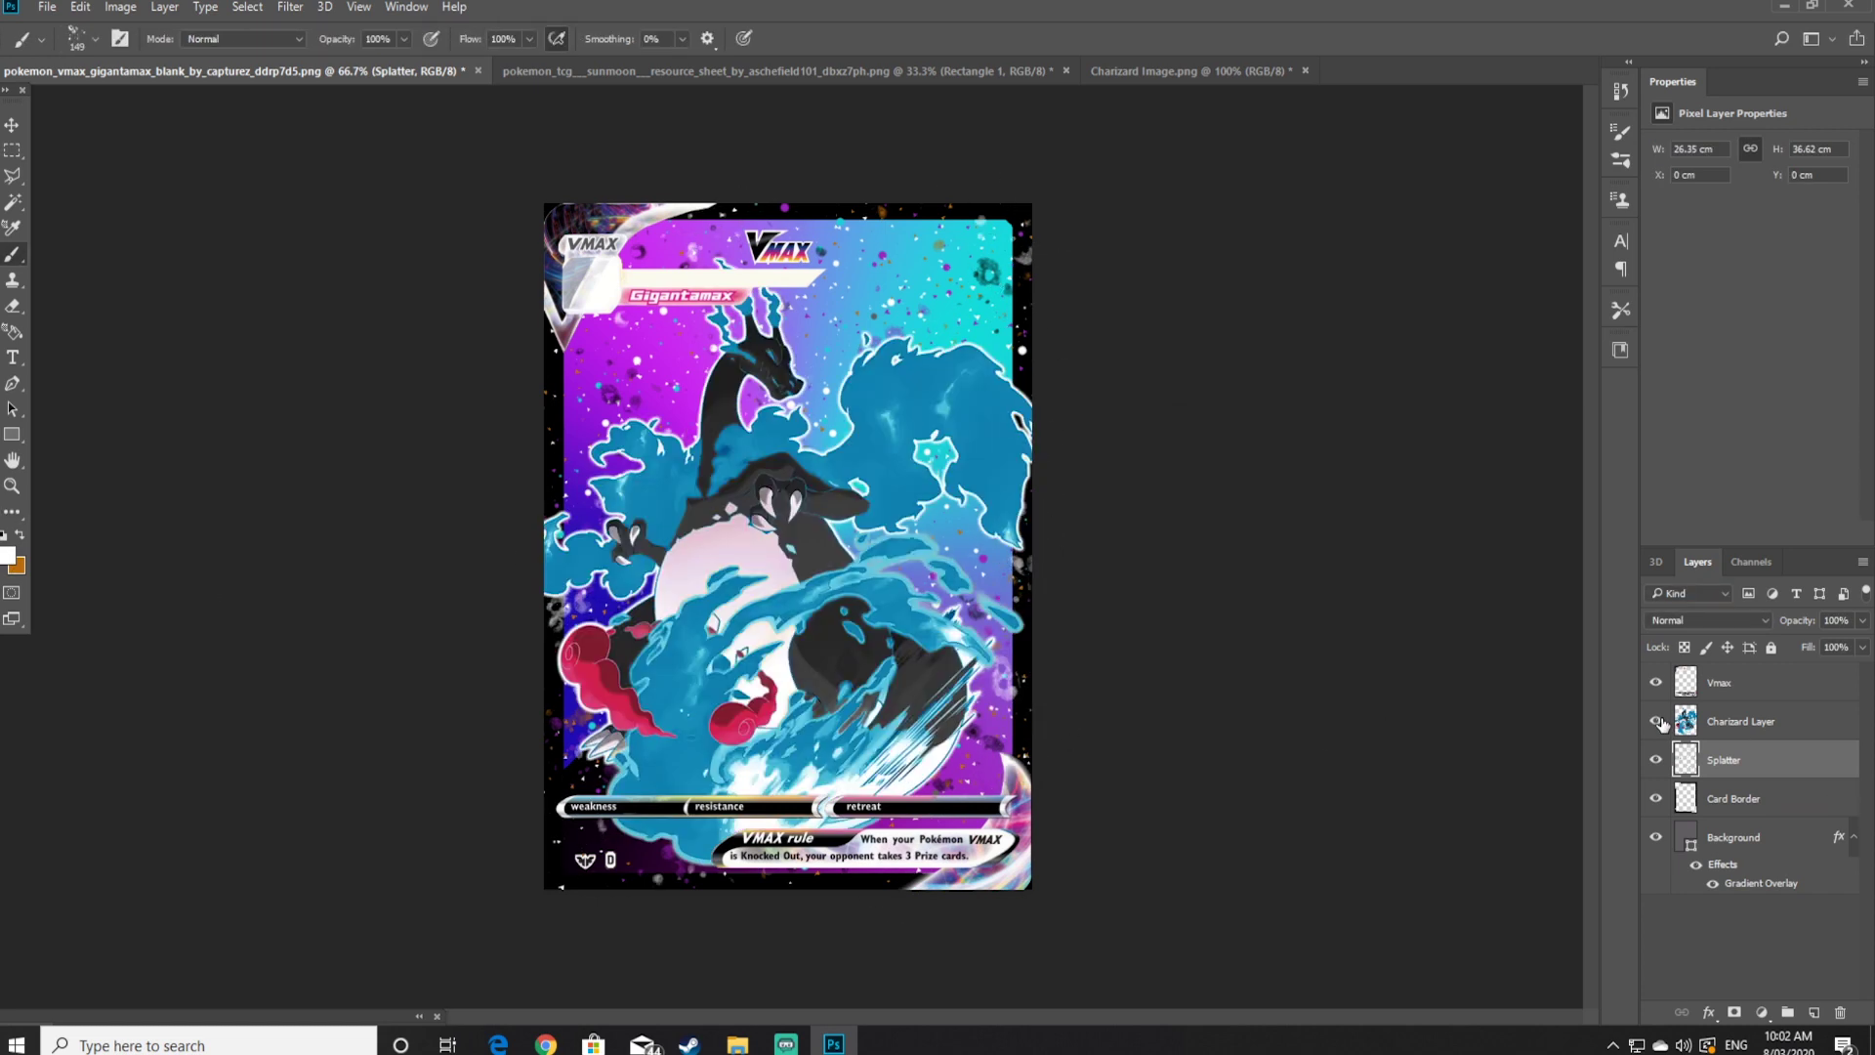
Set the brush's foreground colour to a crimson red for spattering on the Splatter layer
key("m")
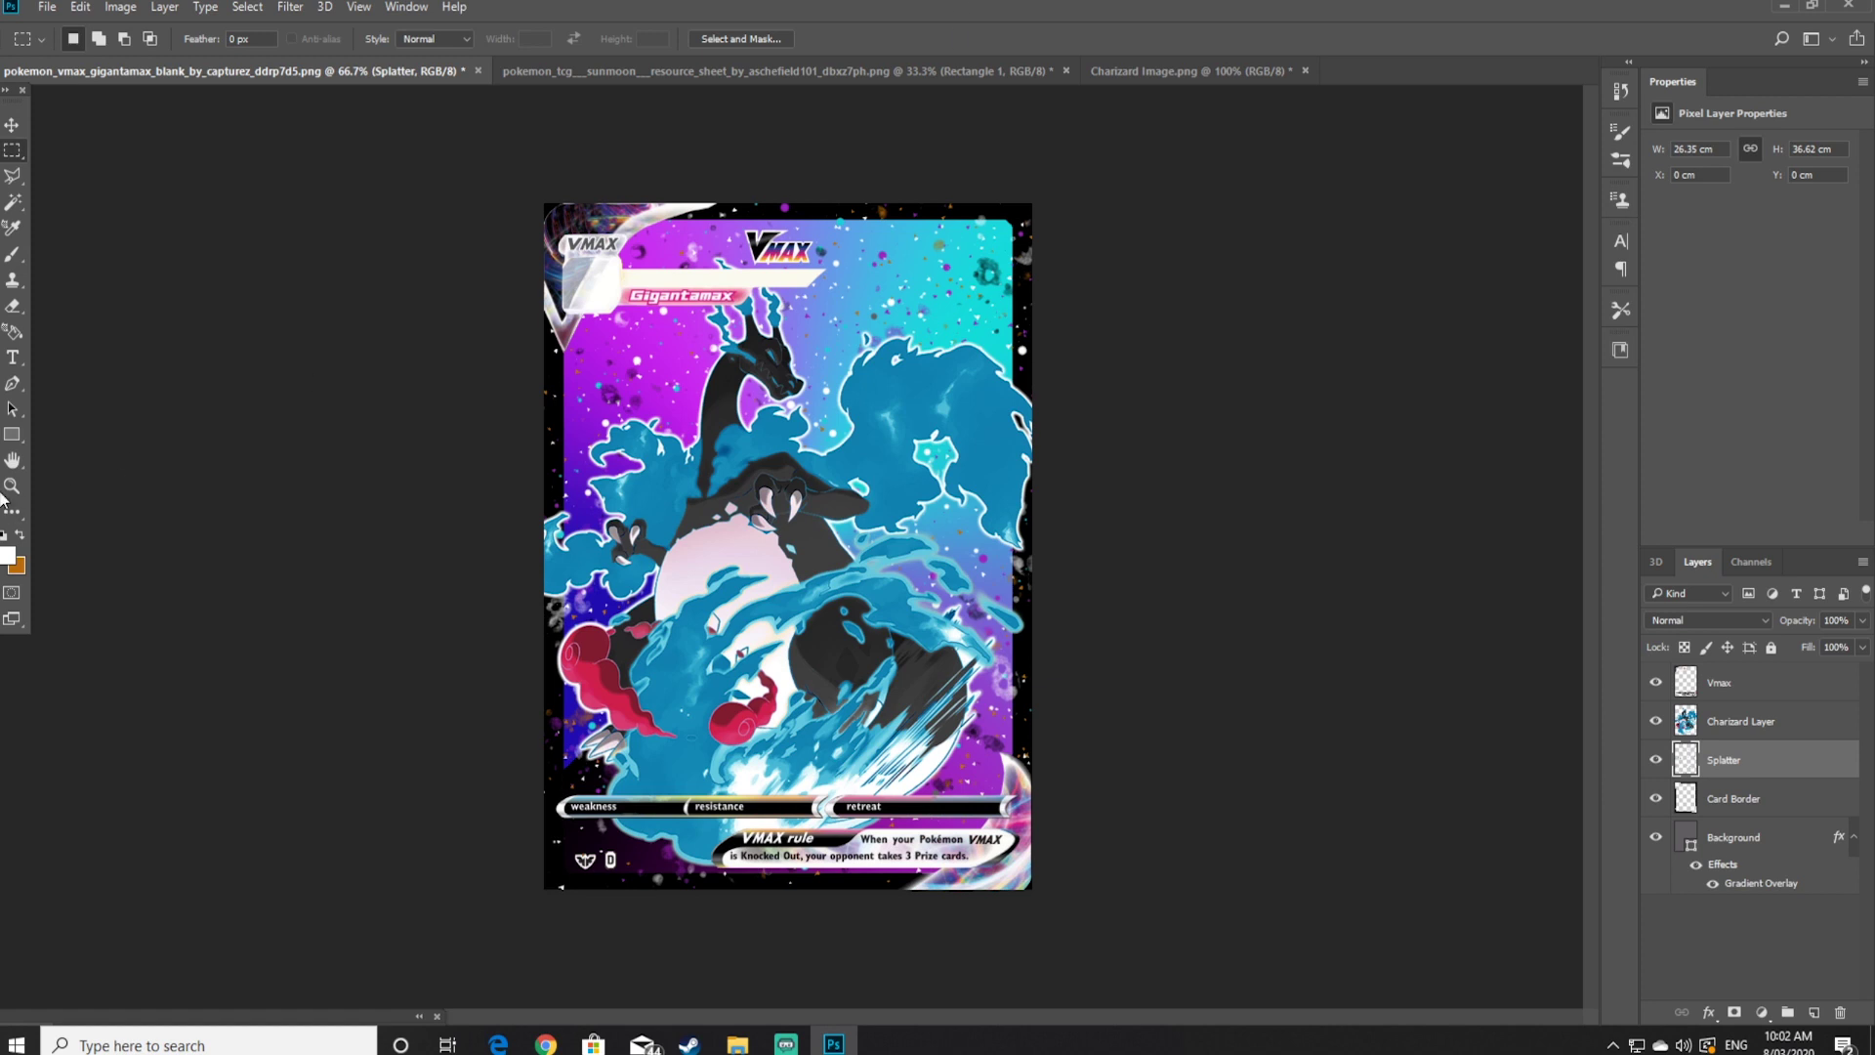
key("b")
left_click(8, 554)
left_click(1271, 476)
left_click(1232, 498)
left_click(1440, 465)
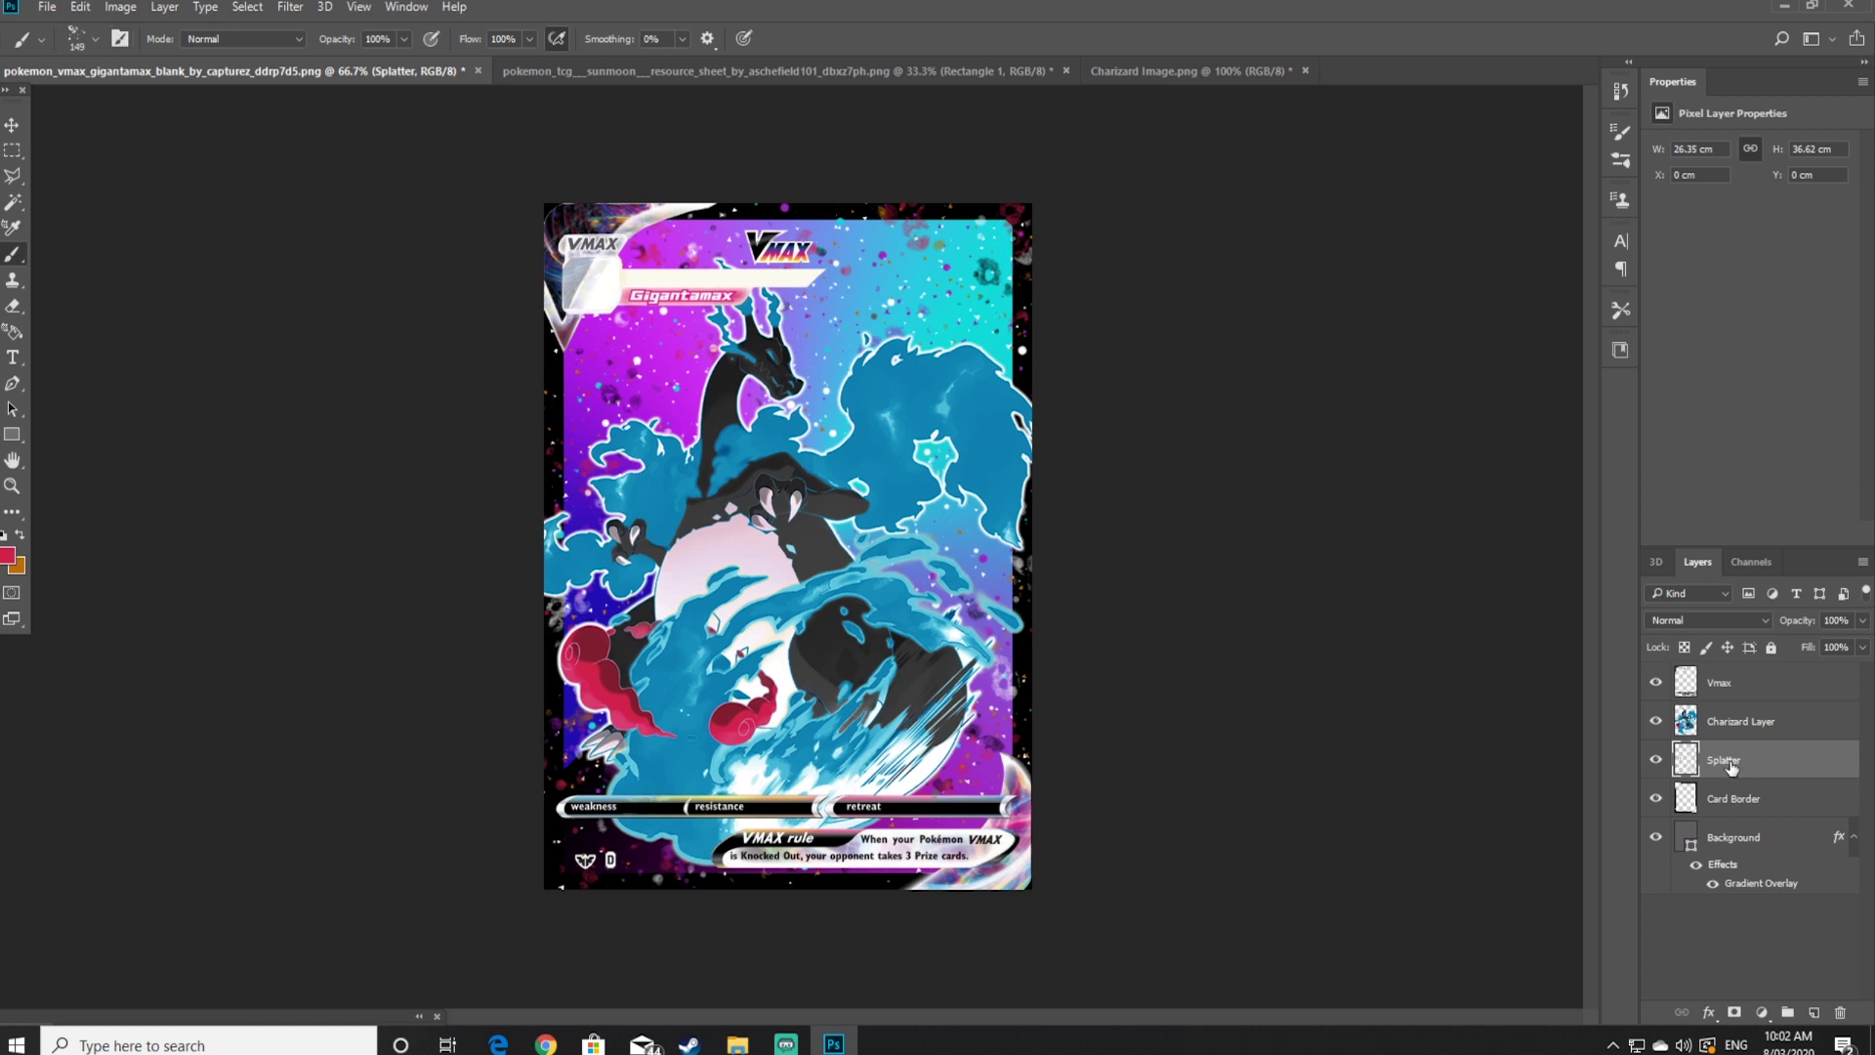
Recolour the purple stop at 71% in the Background layer's gradient overlay to crimson (d11e51), sampled from the artwork
left_click(1777, 842)
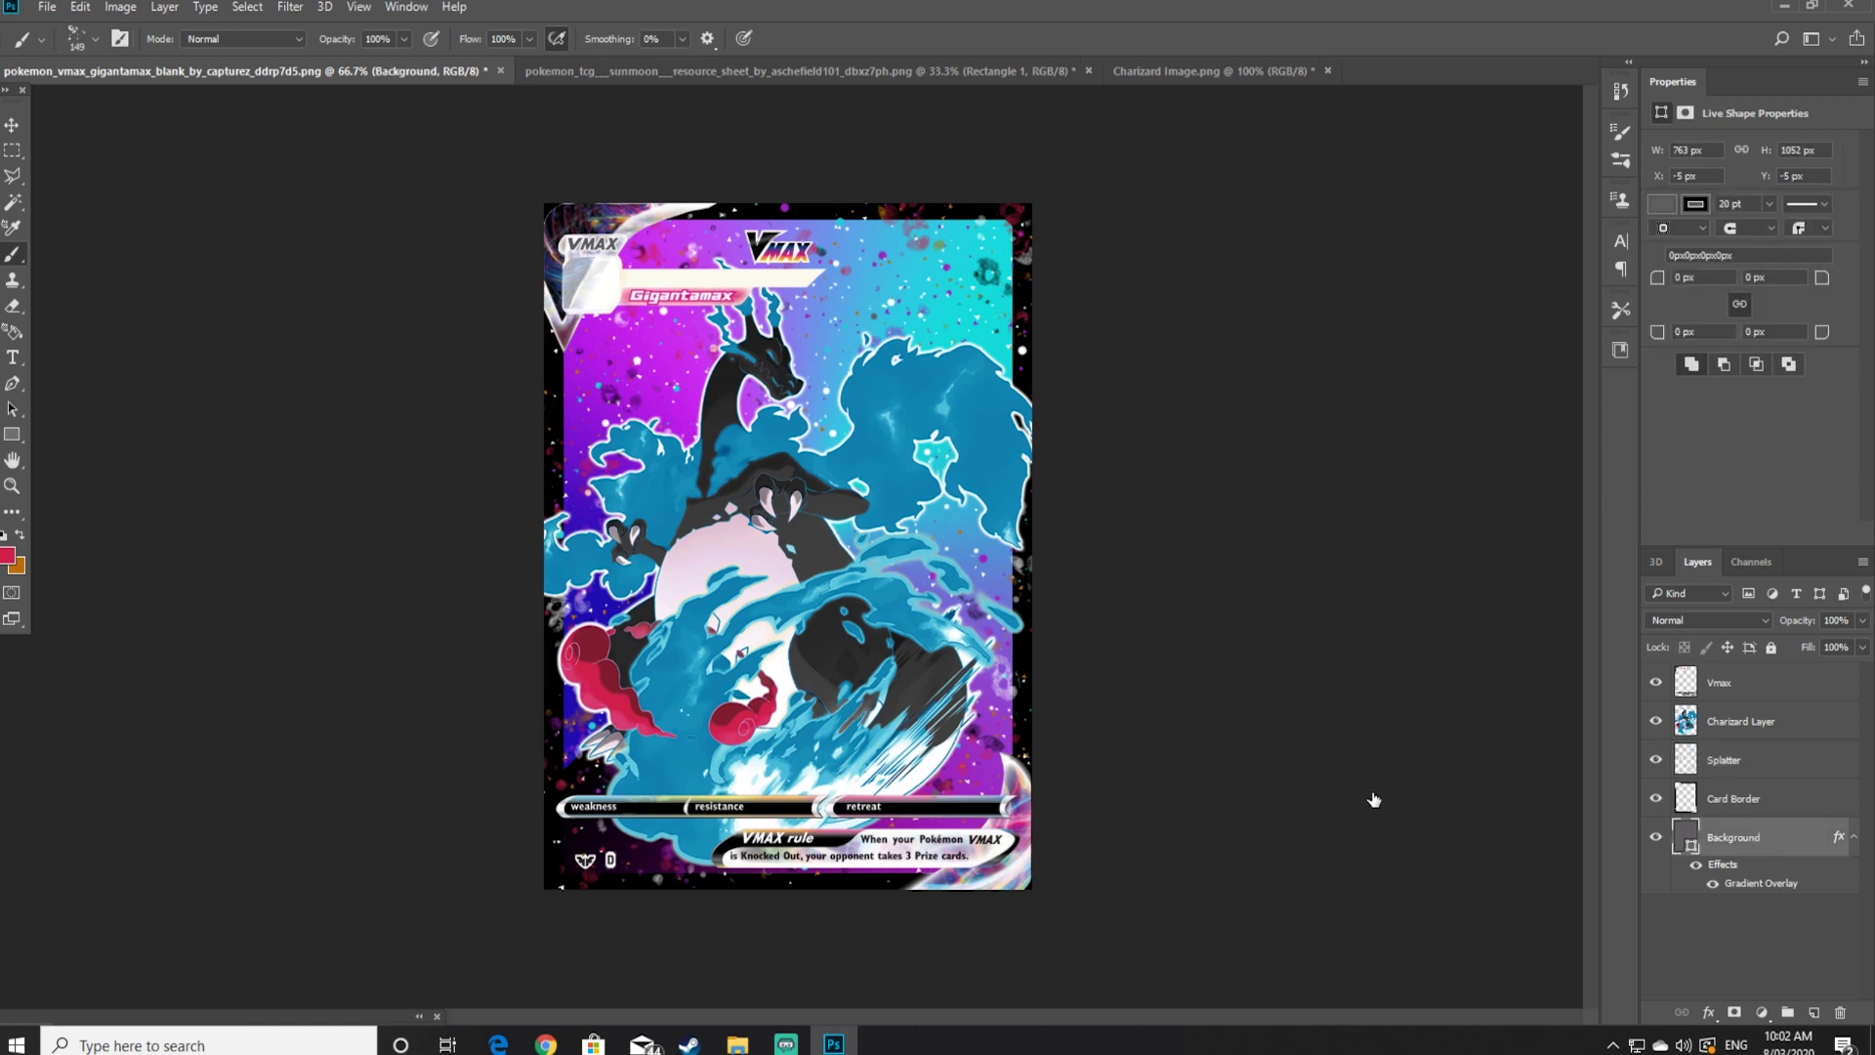
double_click(1768, 836)
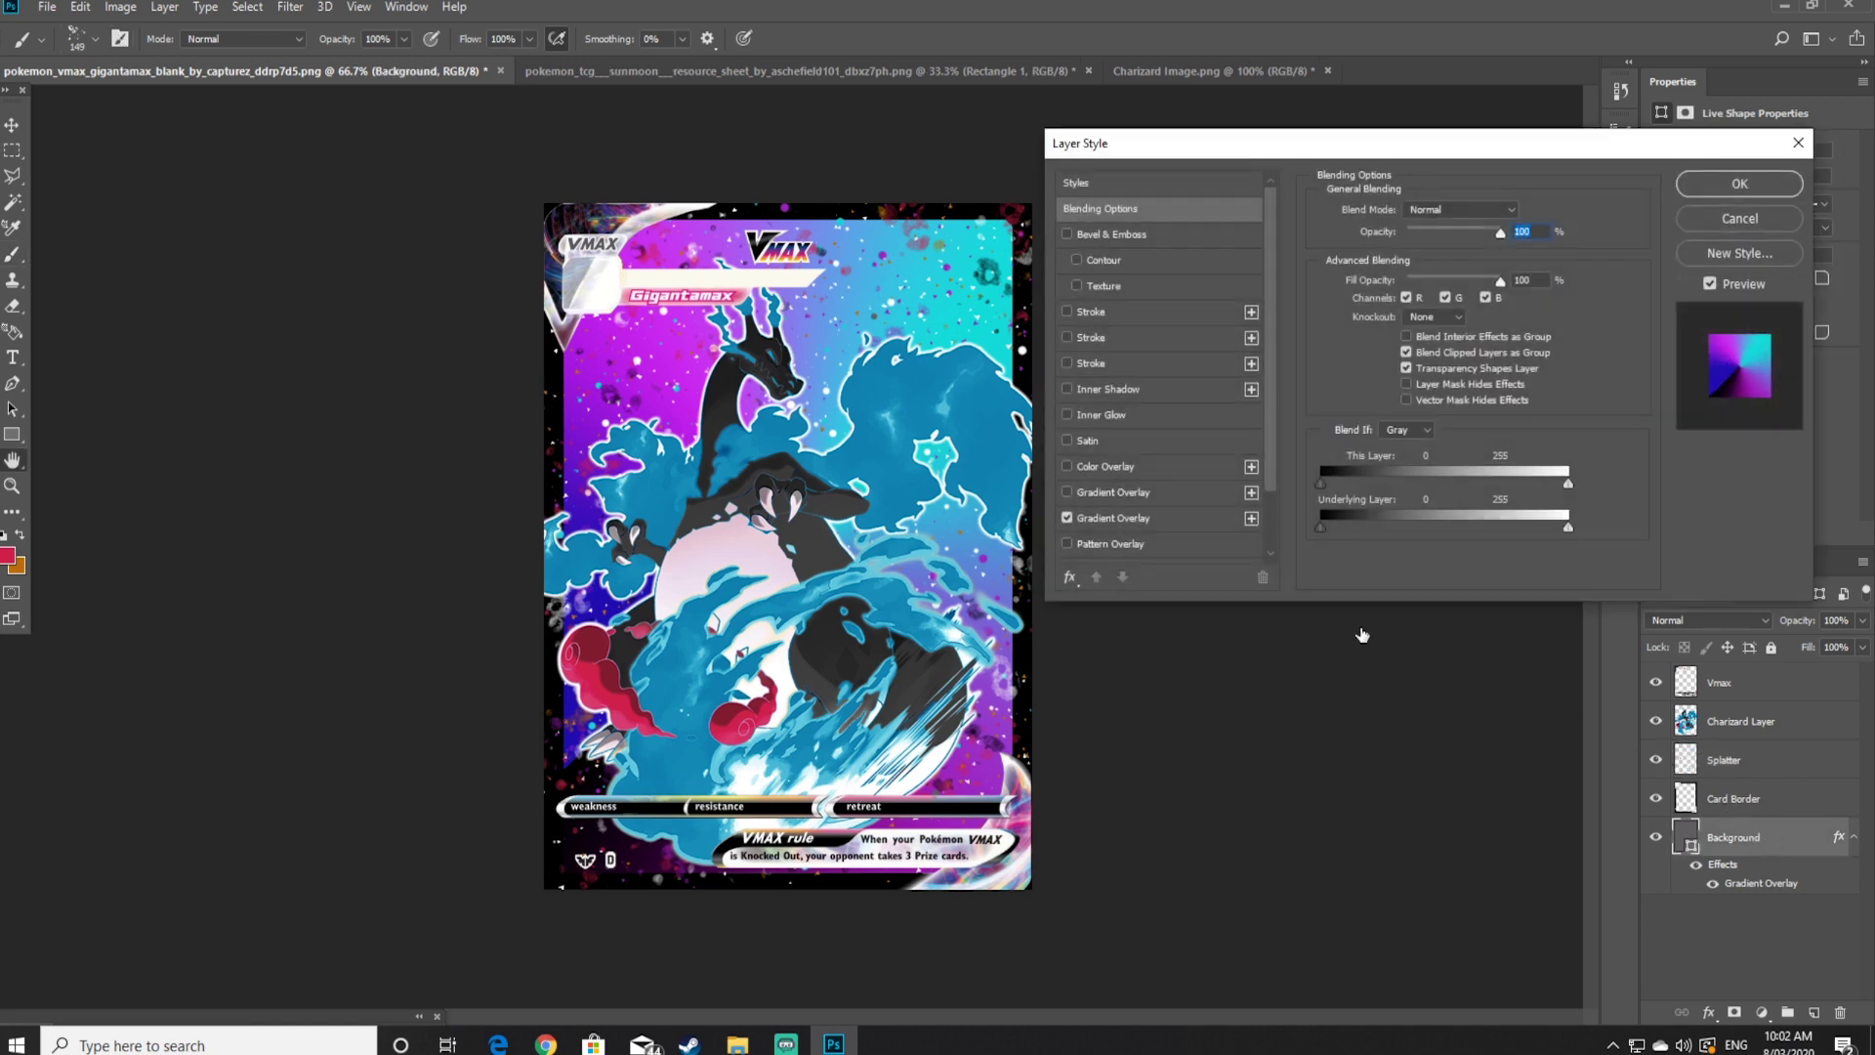
left_click(1133, 523)
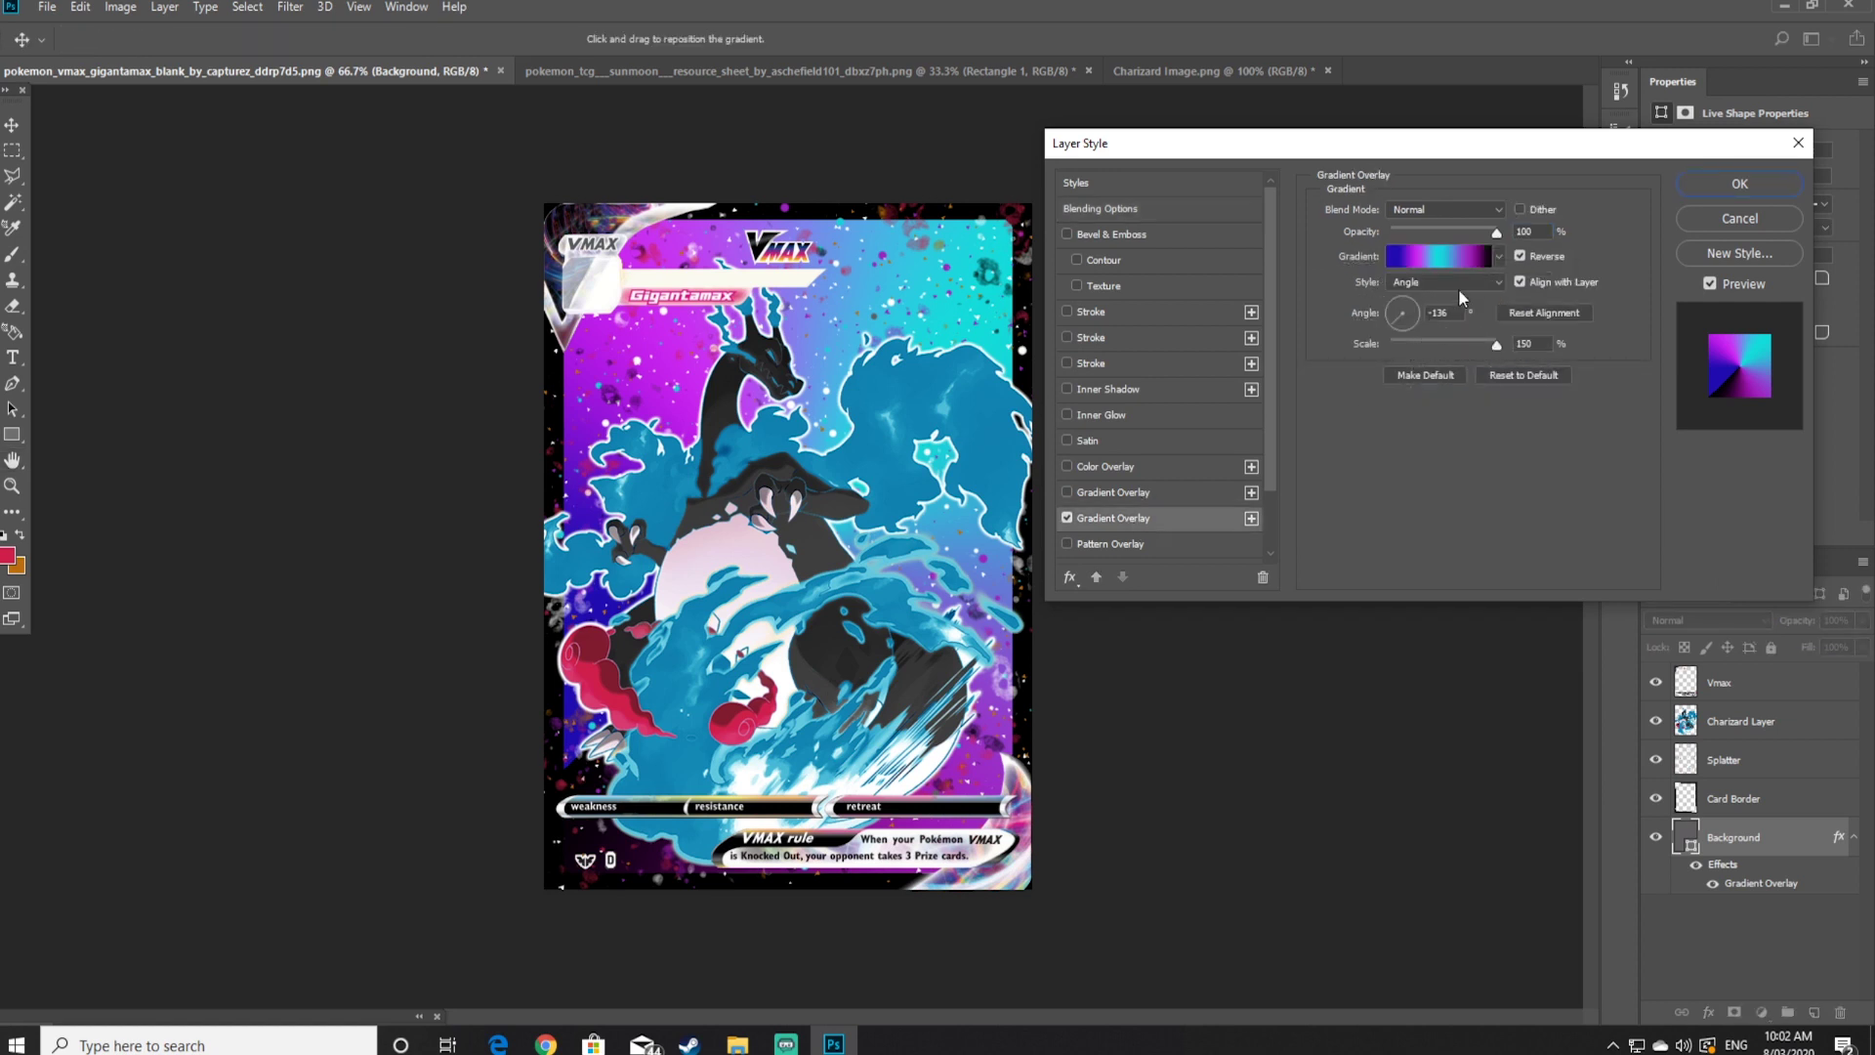
left_click(1469, 262)
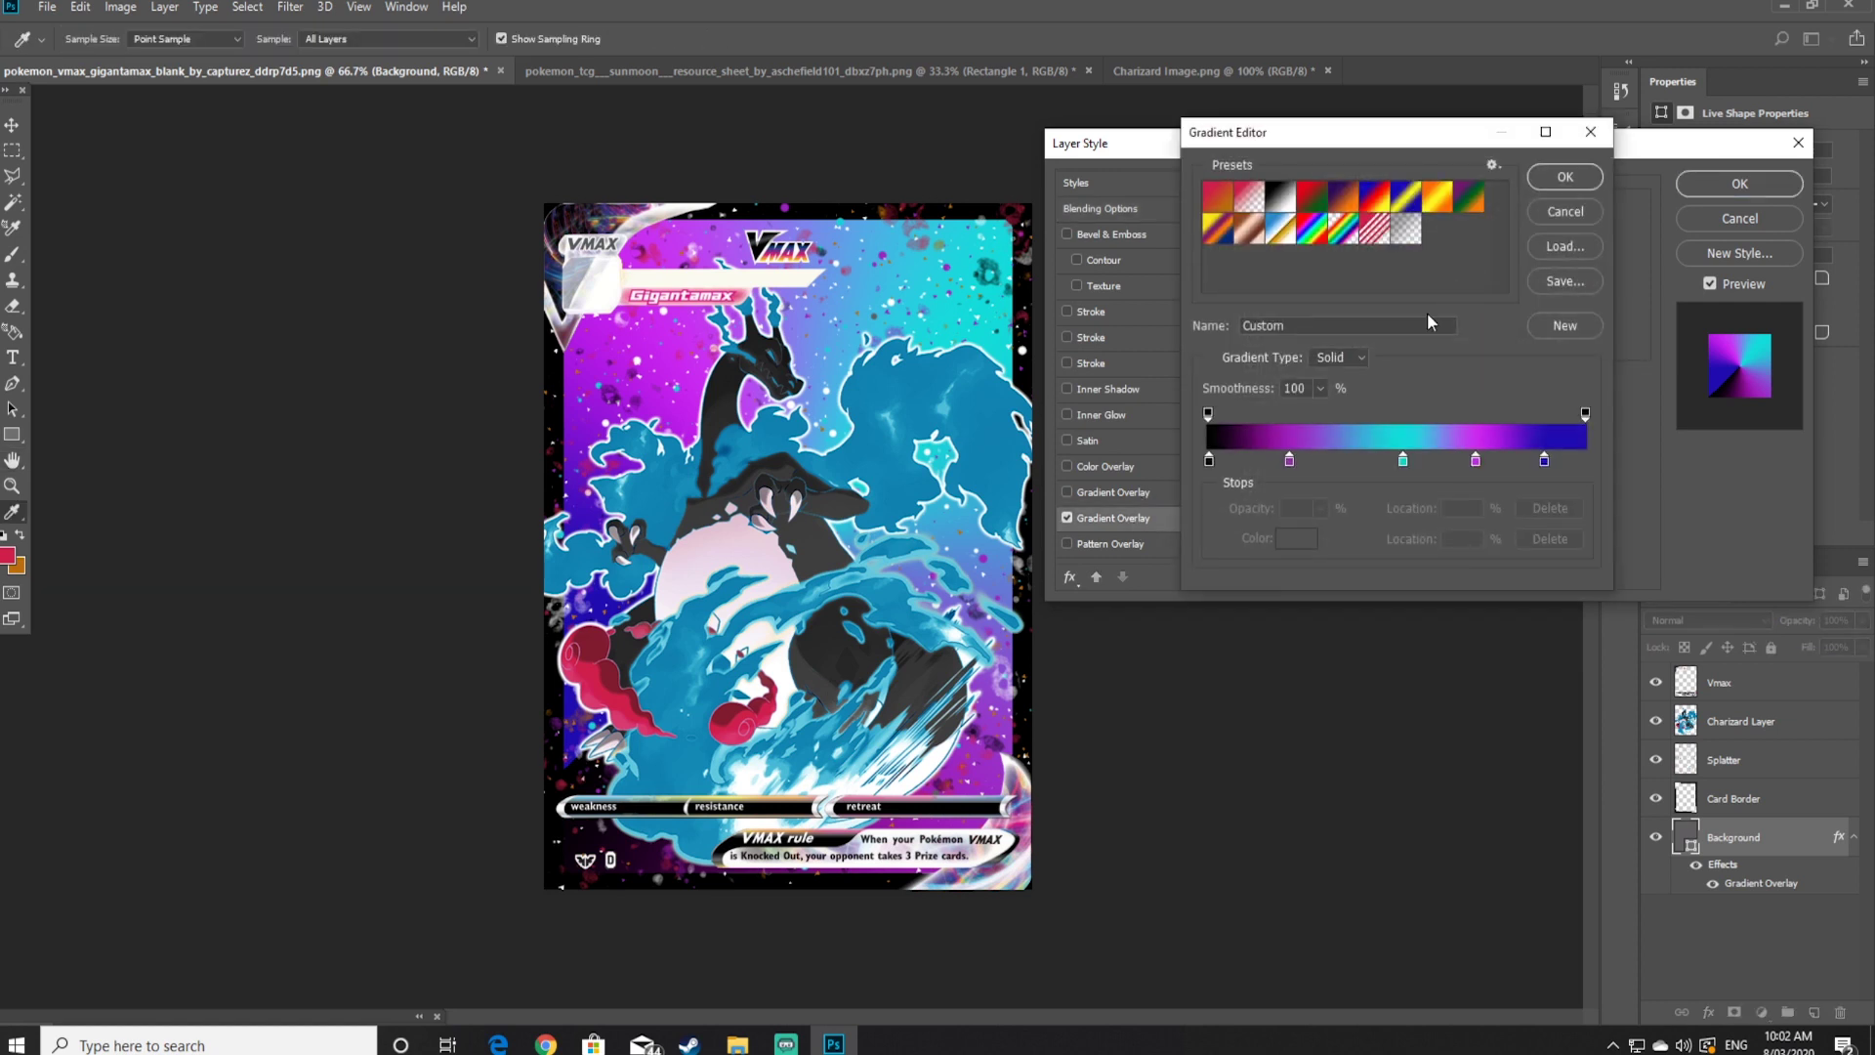
double_click(1476, 459)
left_click(617, 686)
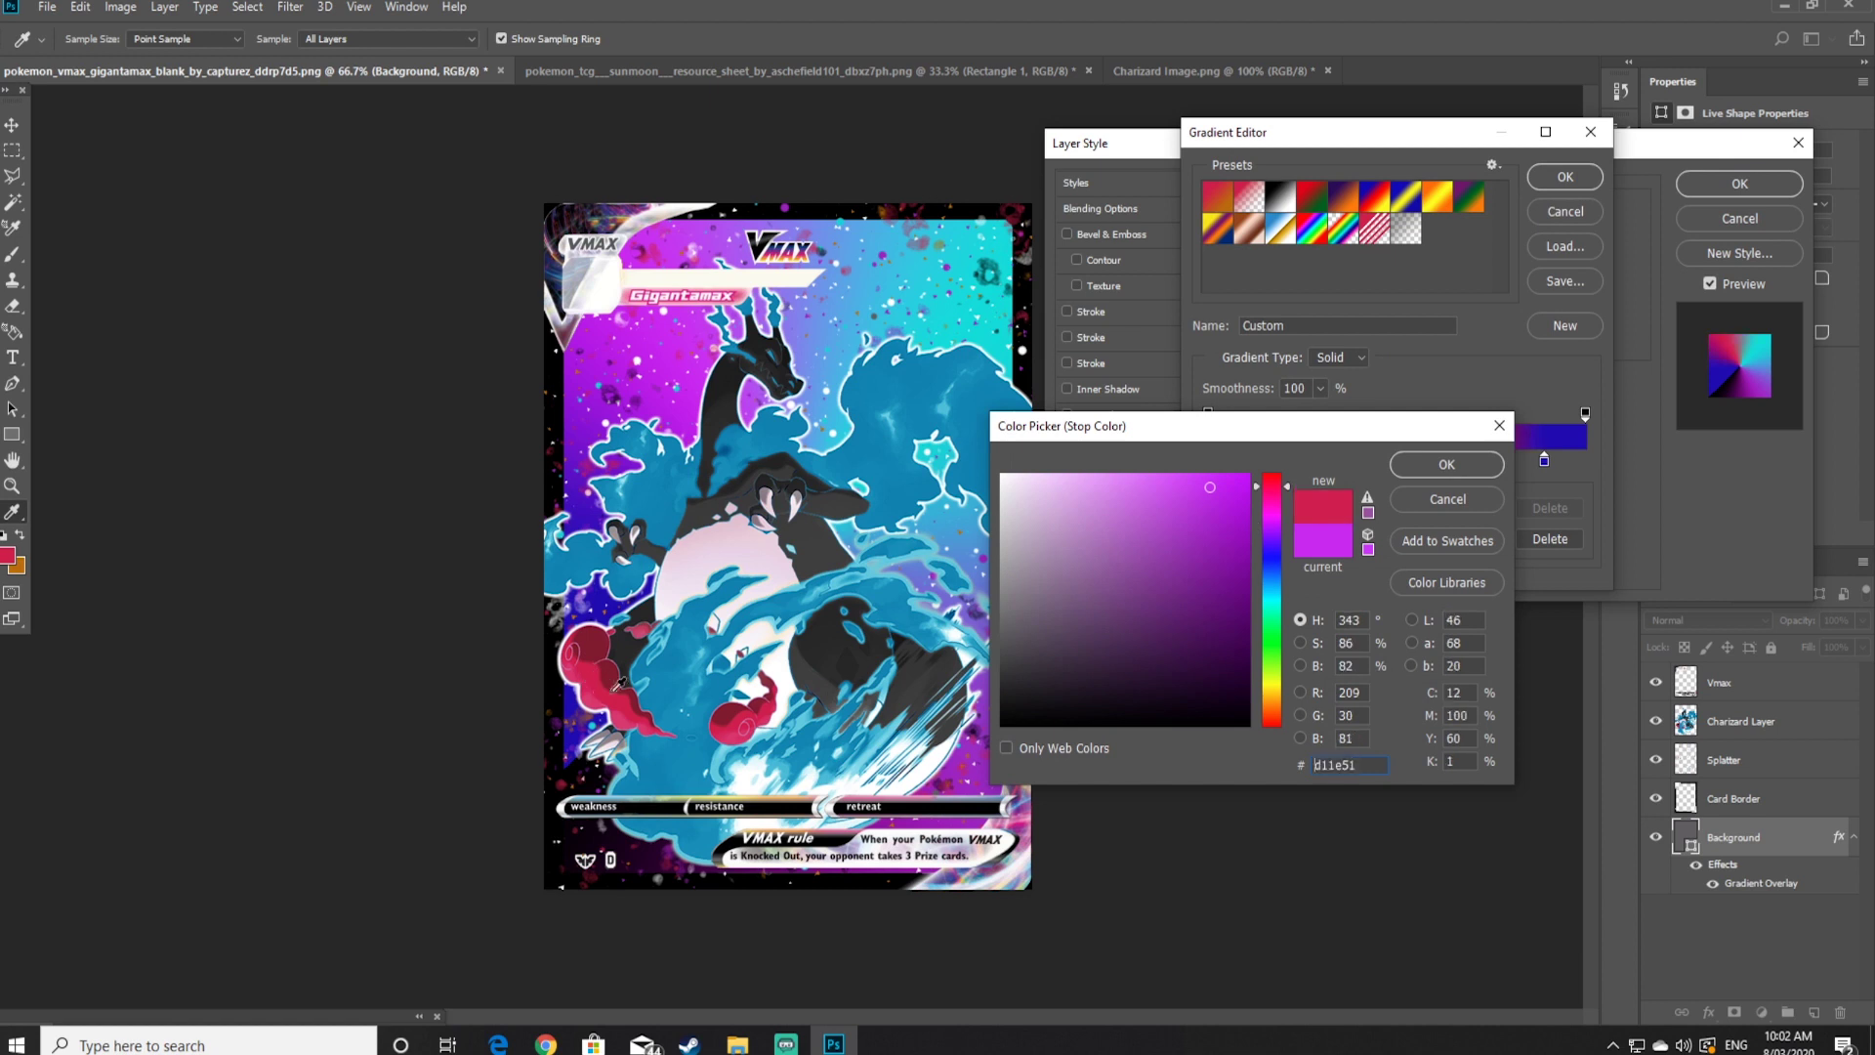
left_click(1446, 466)
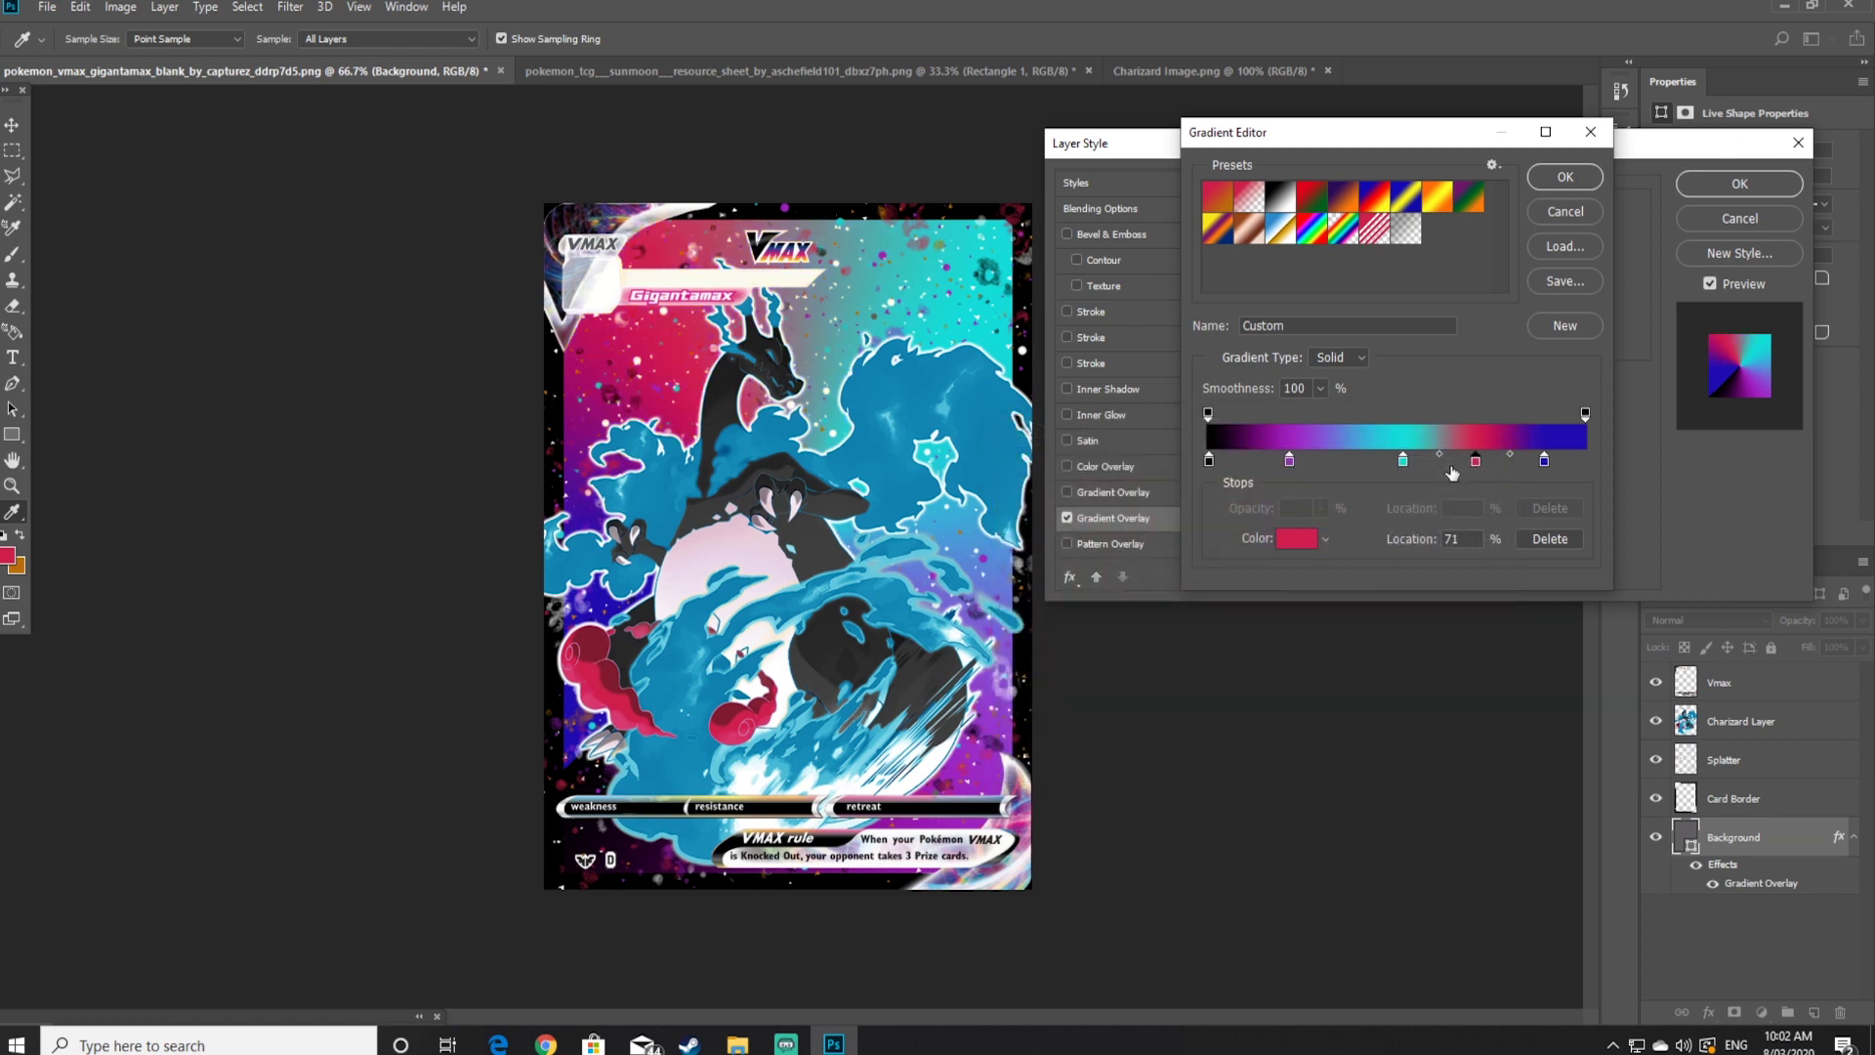
Move the gradient's crimson stop to 64%, shift the cyan stop closer to the purple one, and apply the layer style
left_click_drag(1403, 459, 1452, 463)
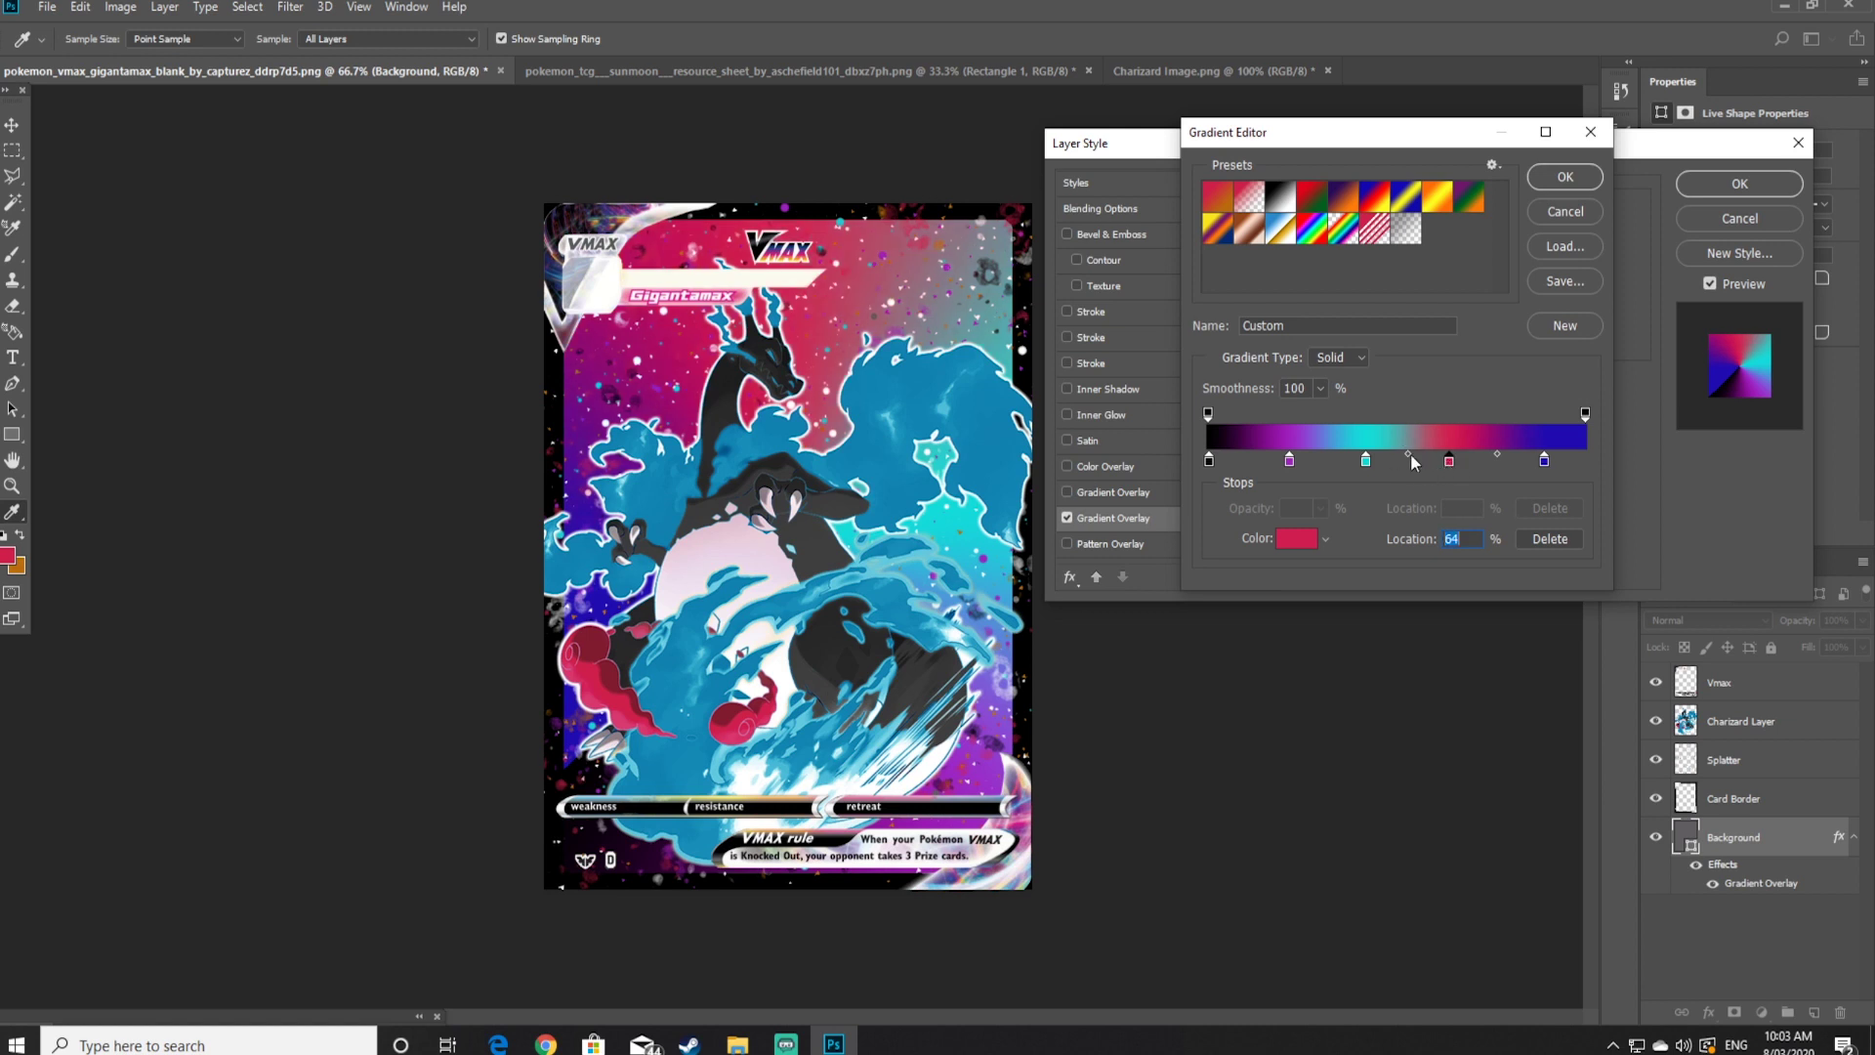
key("Return")
left_click(1717, 185)
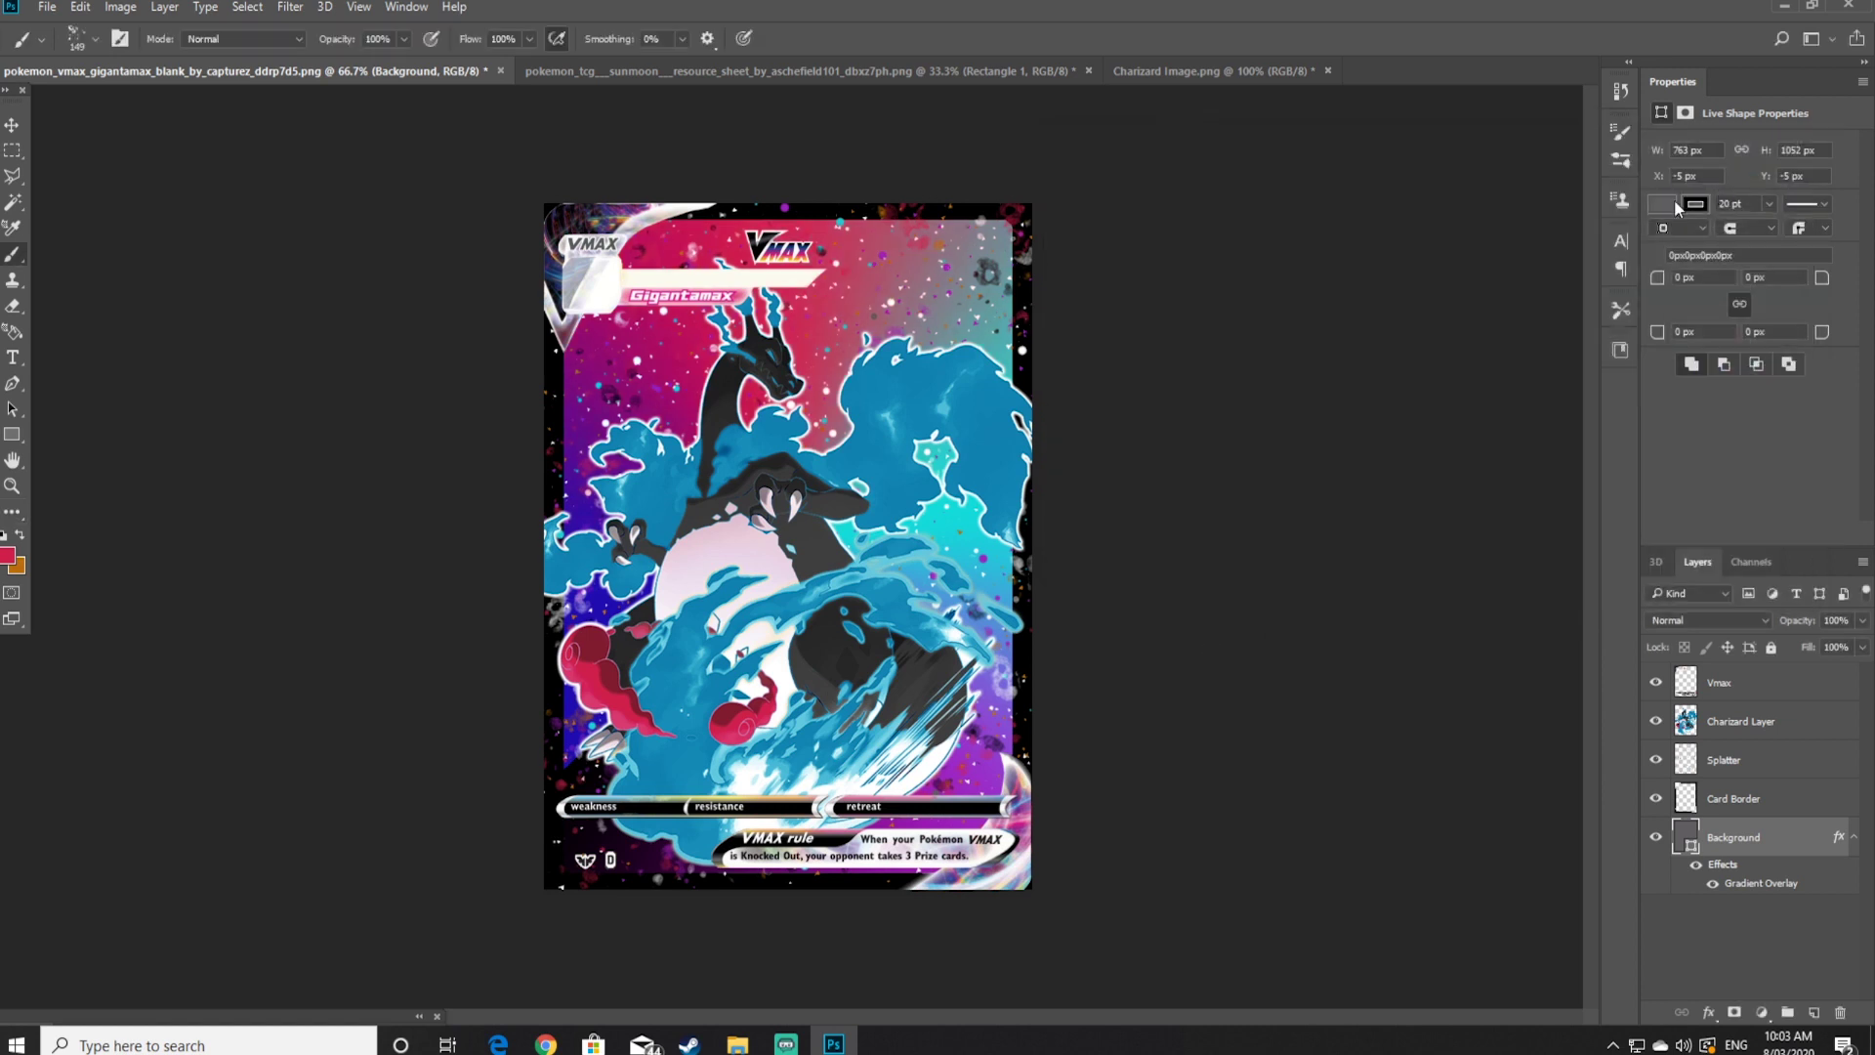
Add a new layer named Swirls and place it directly above the Card Border layer
left_click(1816, 1013)
left_click(1814, 1012)
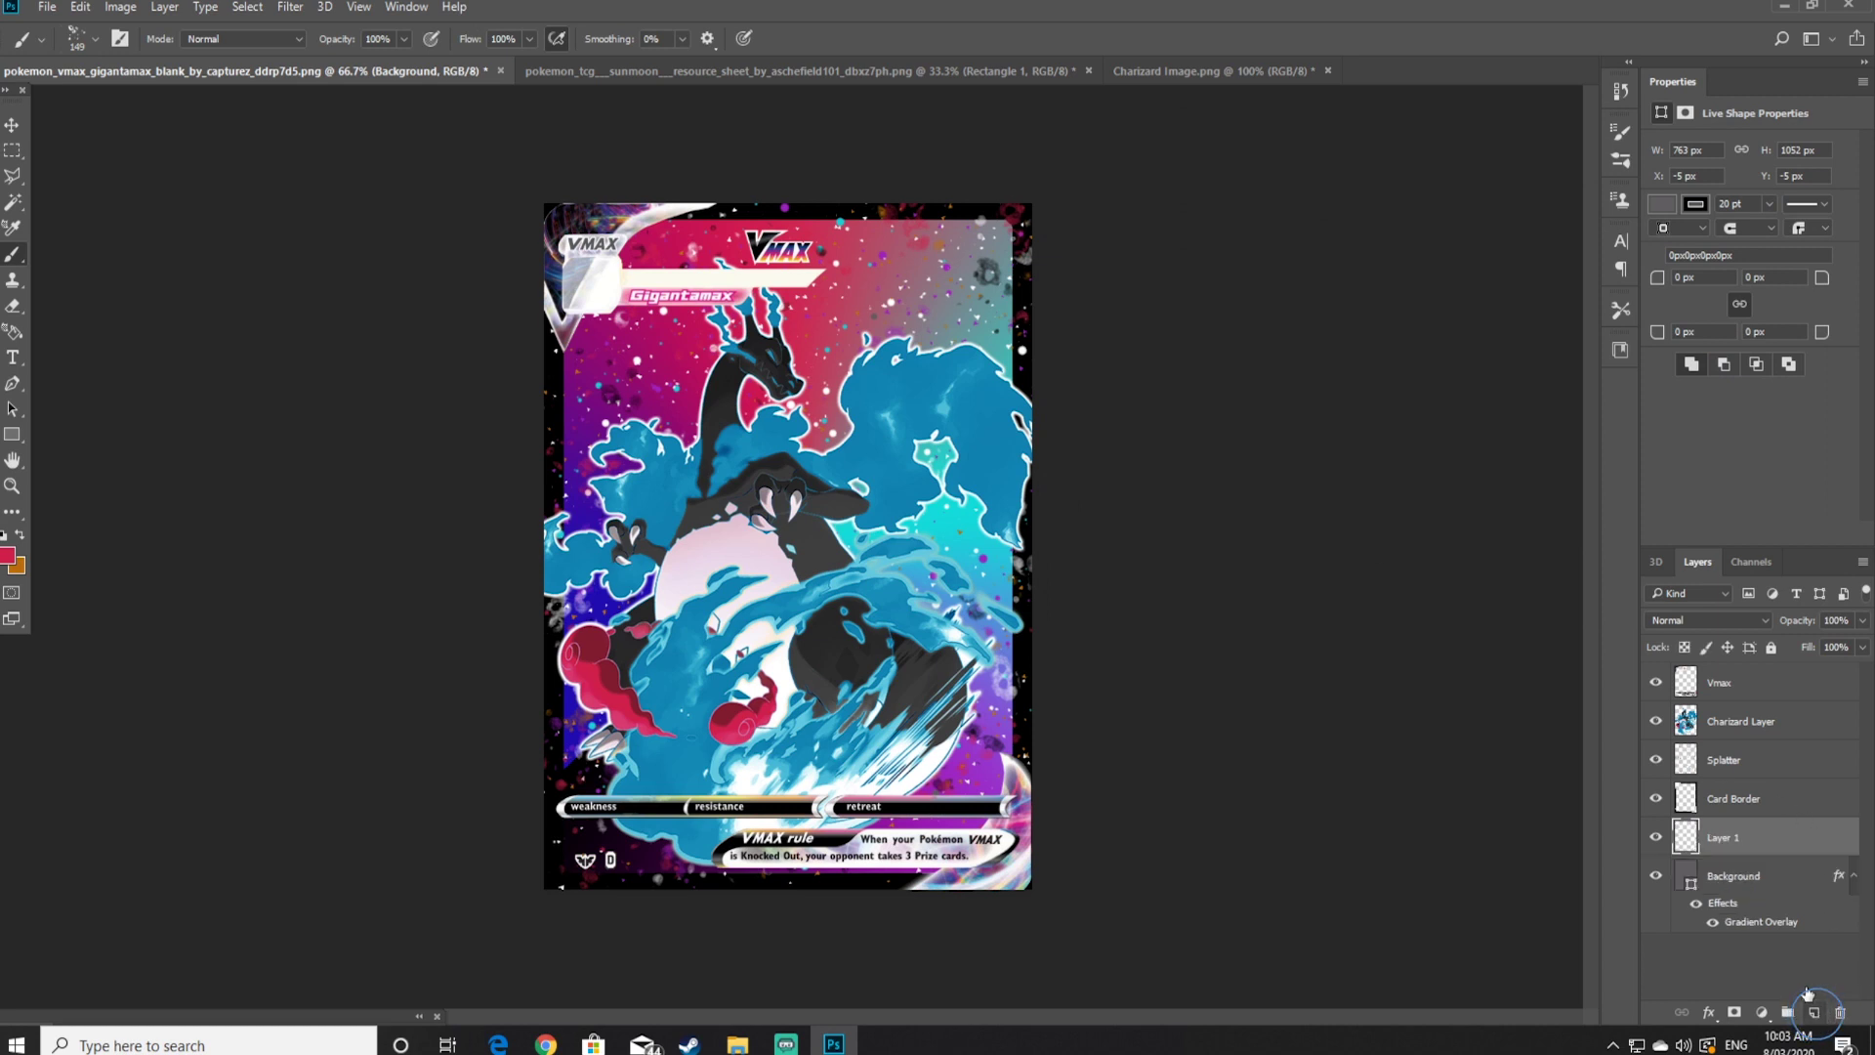
double_click(1739, 840)
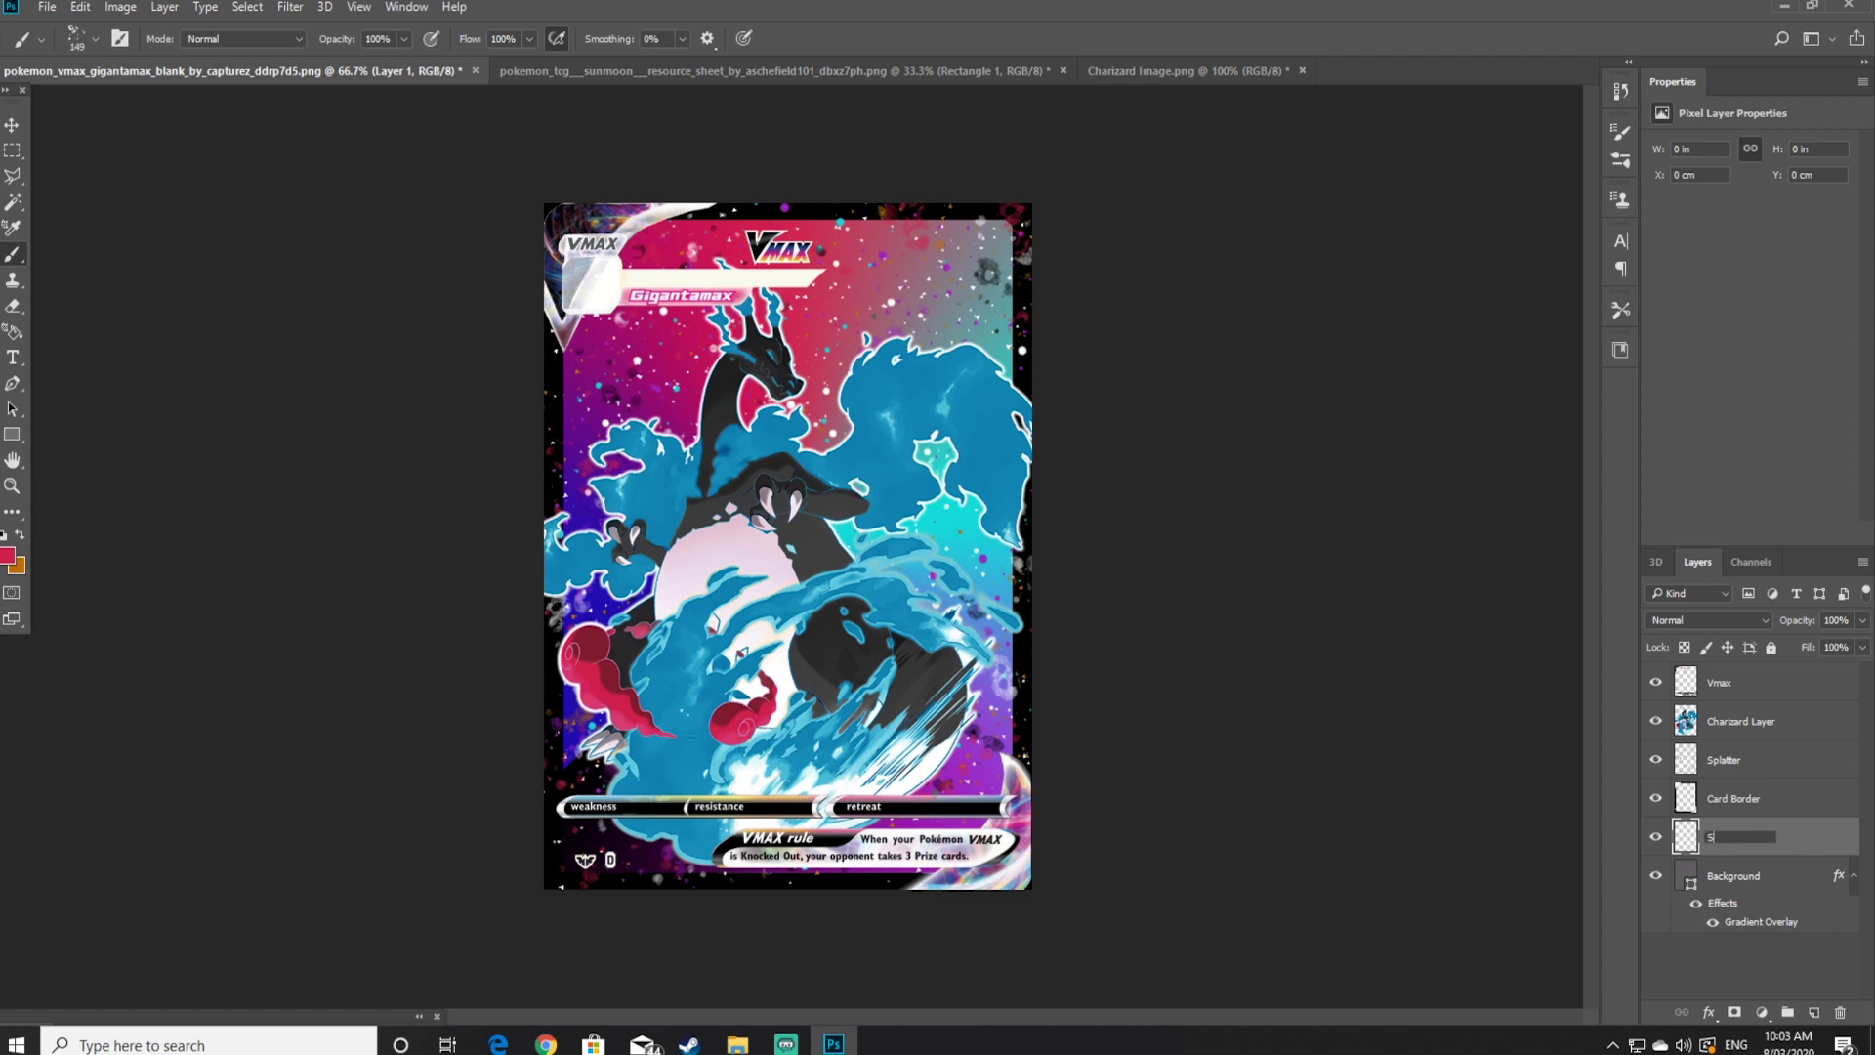
type("Swirls")
key("Return")
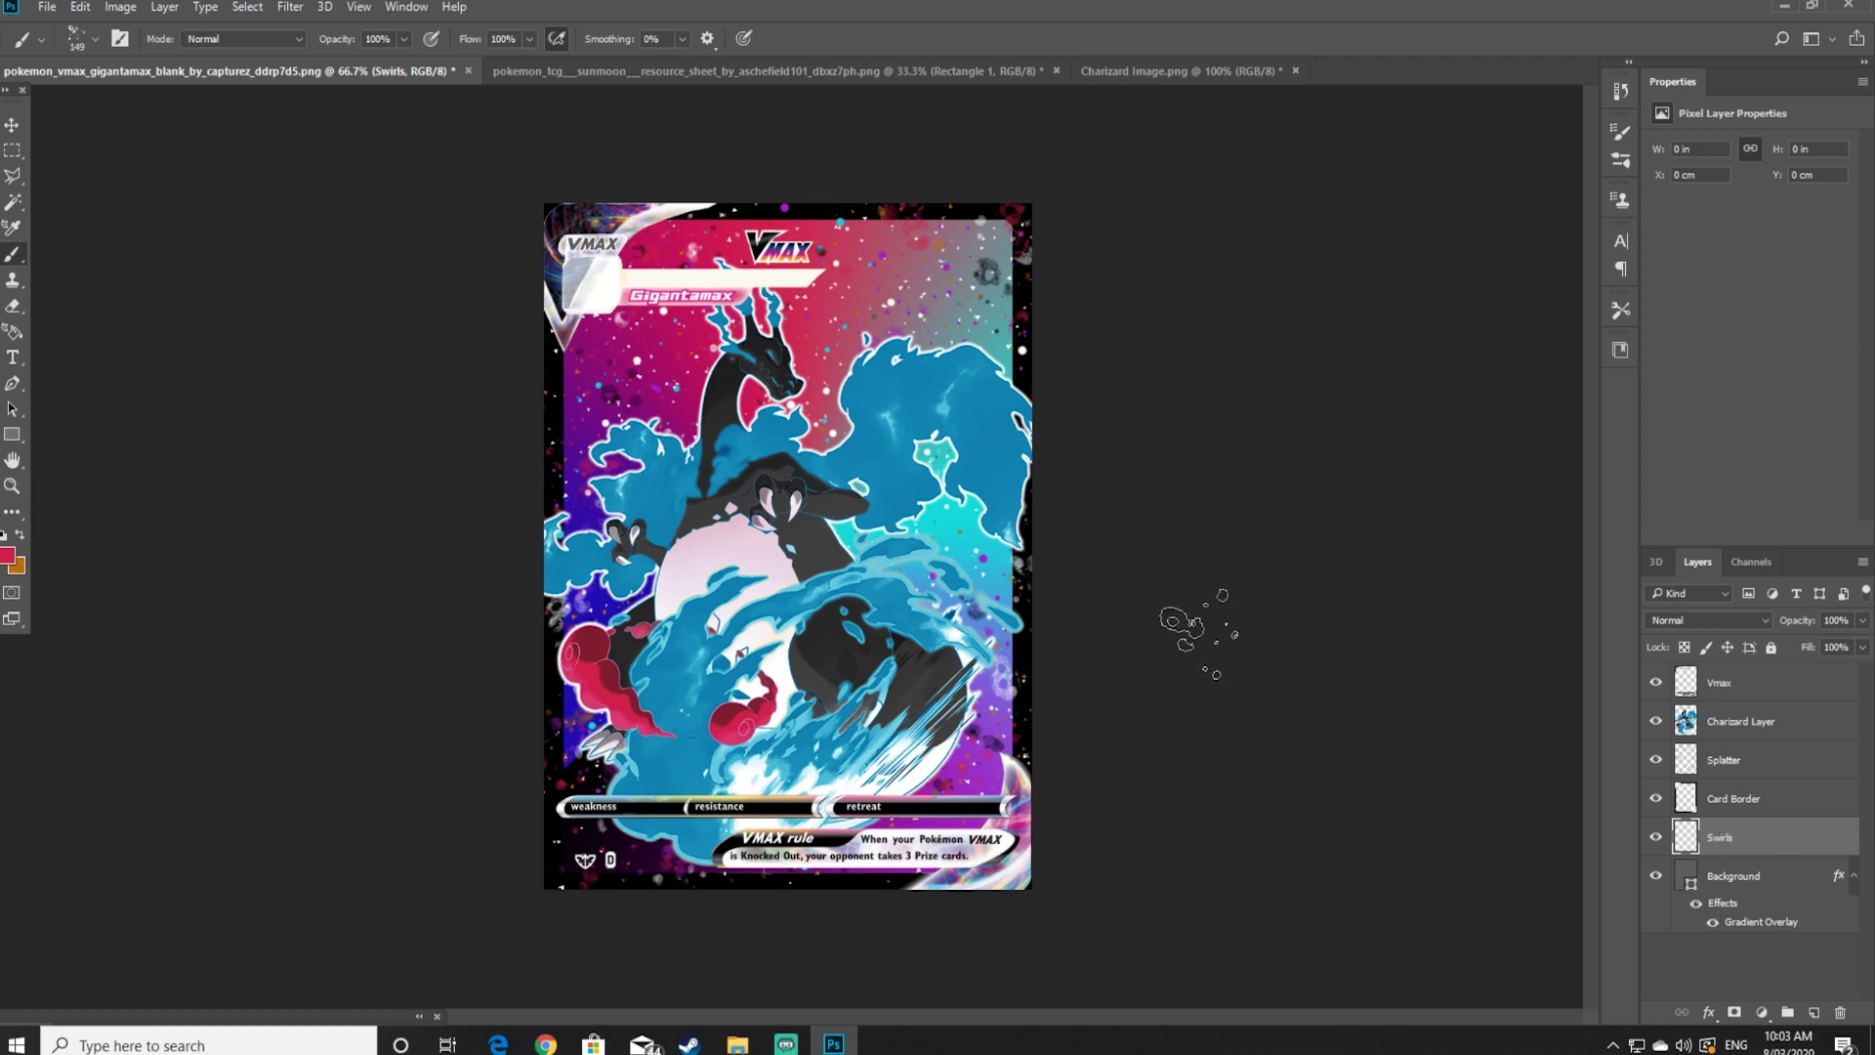
left_click_drag(1719, 833, 1723, 791)
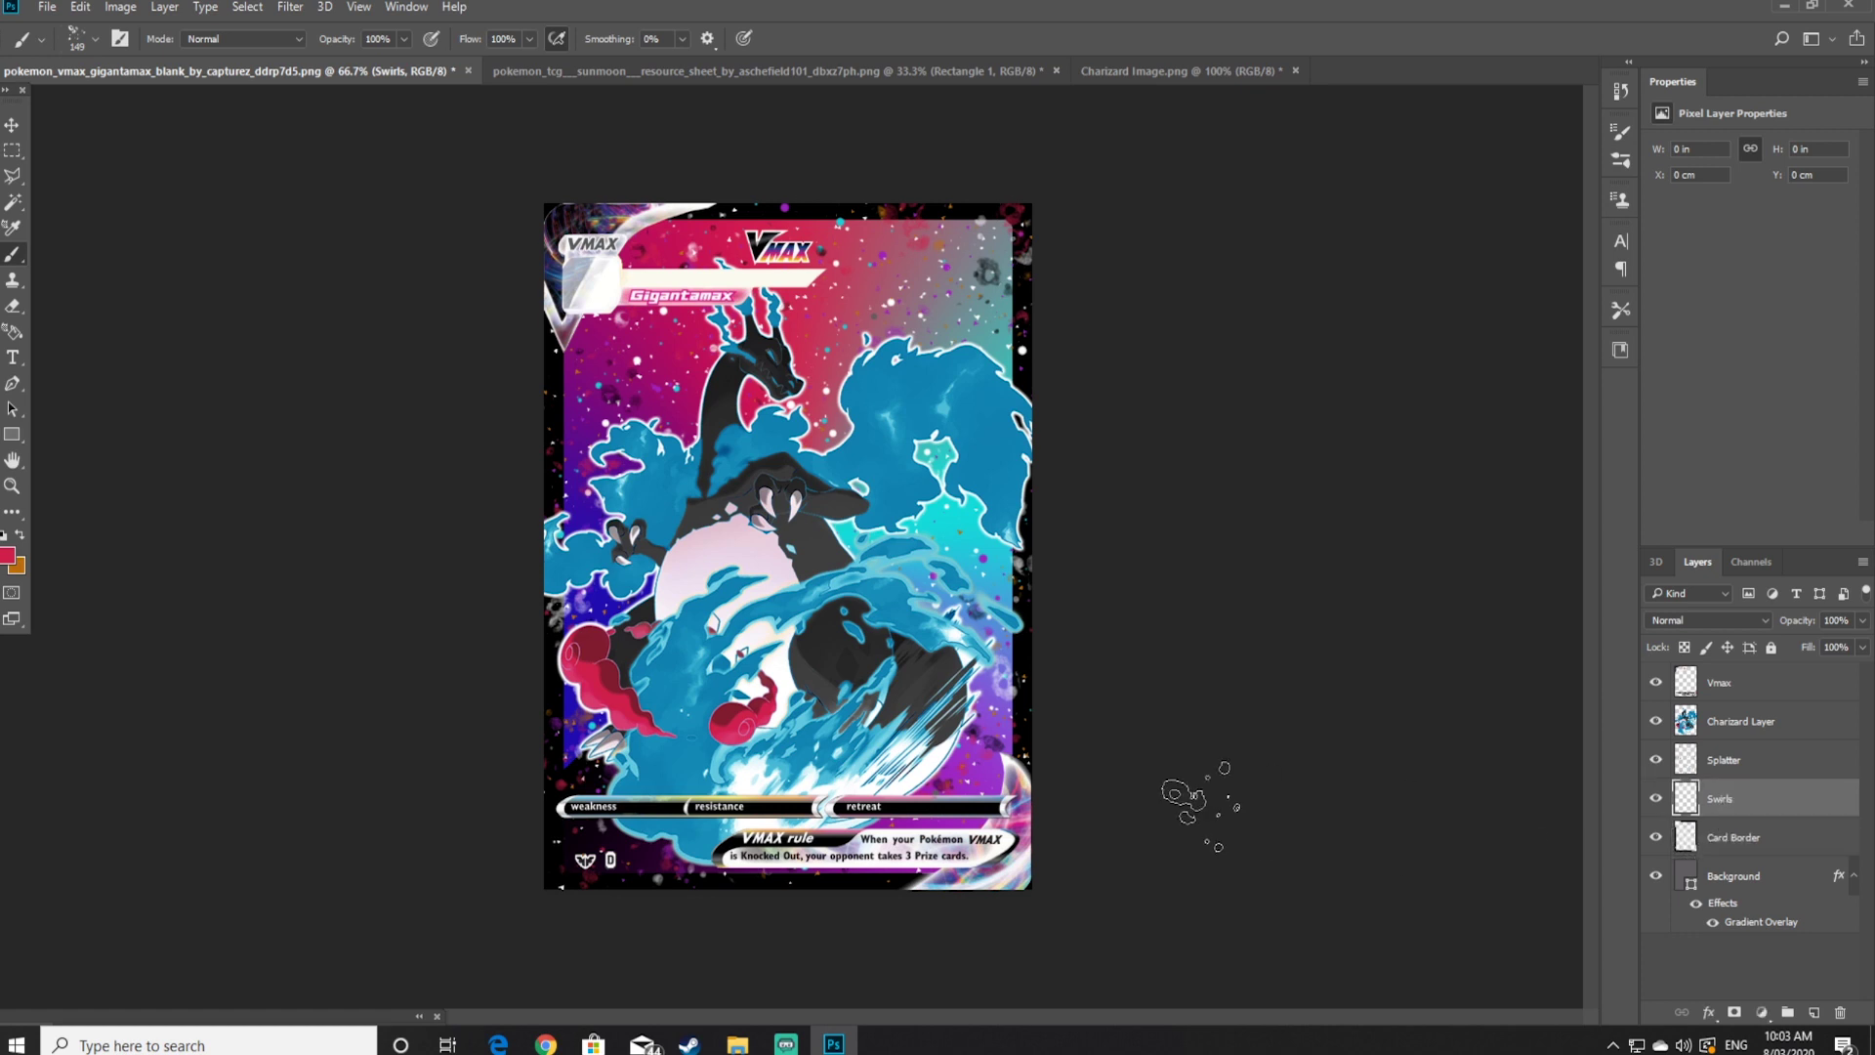
Stamp crimson smoke wisps on the Swirls layer with brushes from the Free Smoke Photoshop Brushes 14 set at 2500 px
left_click(88, 41)
scroll(101, 256, "down", 2)
left_click(102, 250)
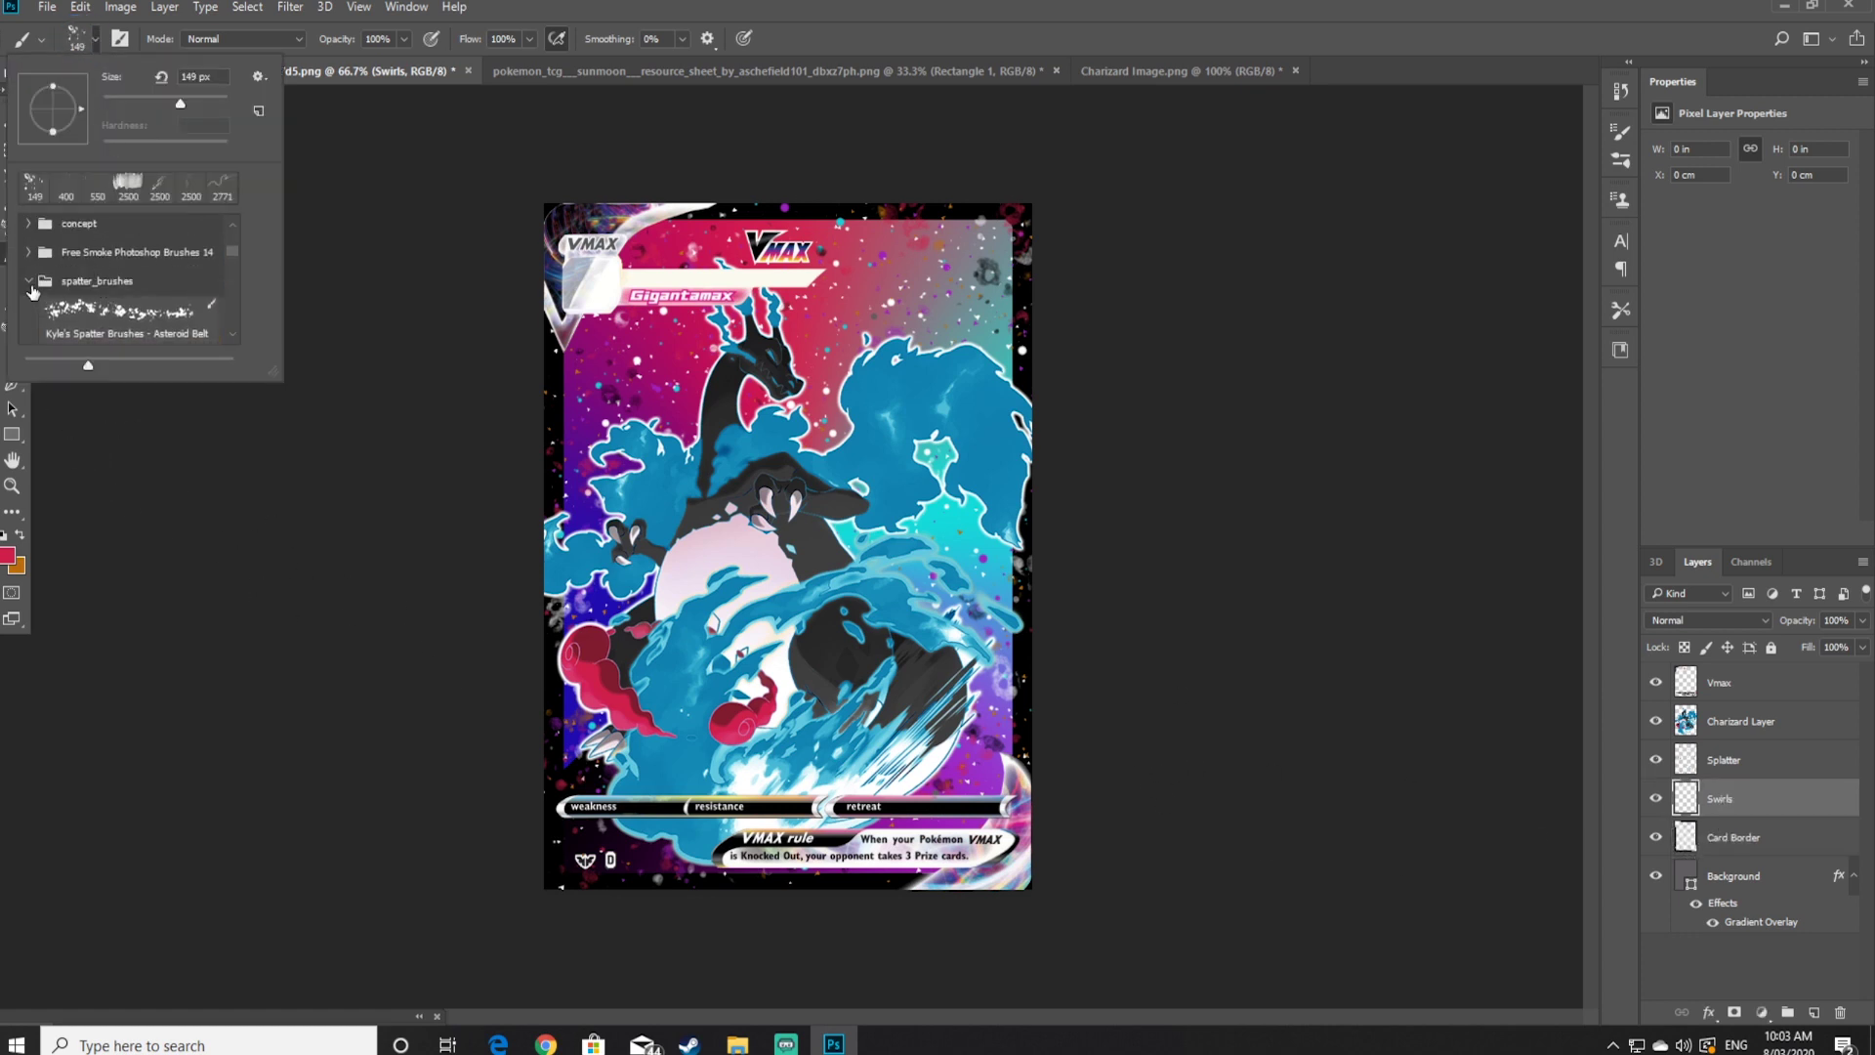
scroll(46, 301, "up", 3)
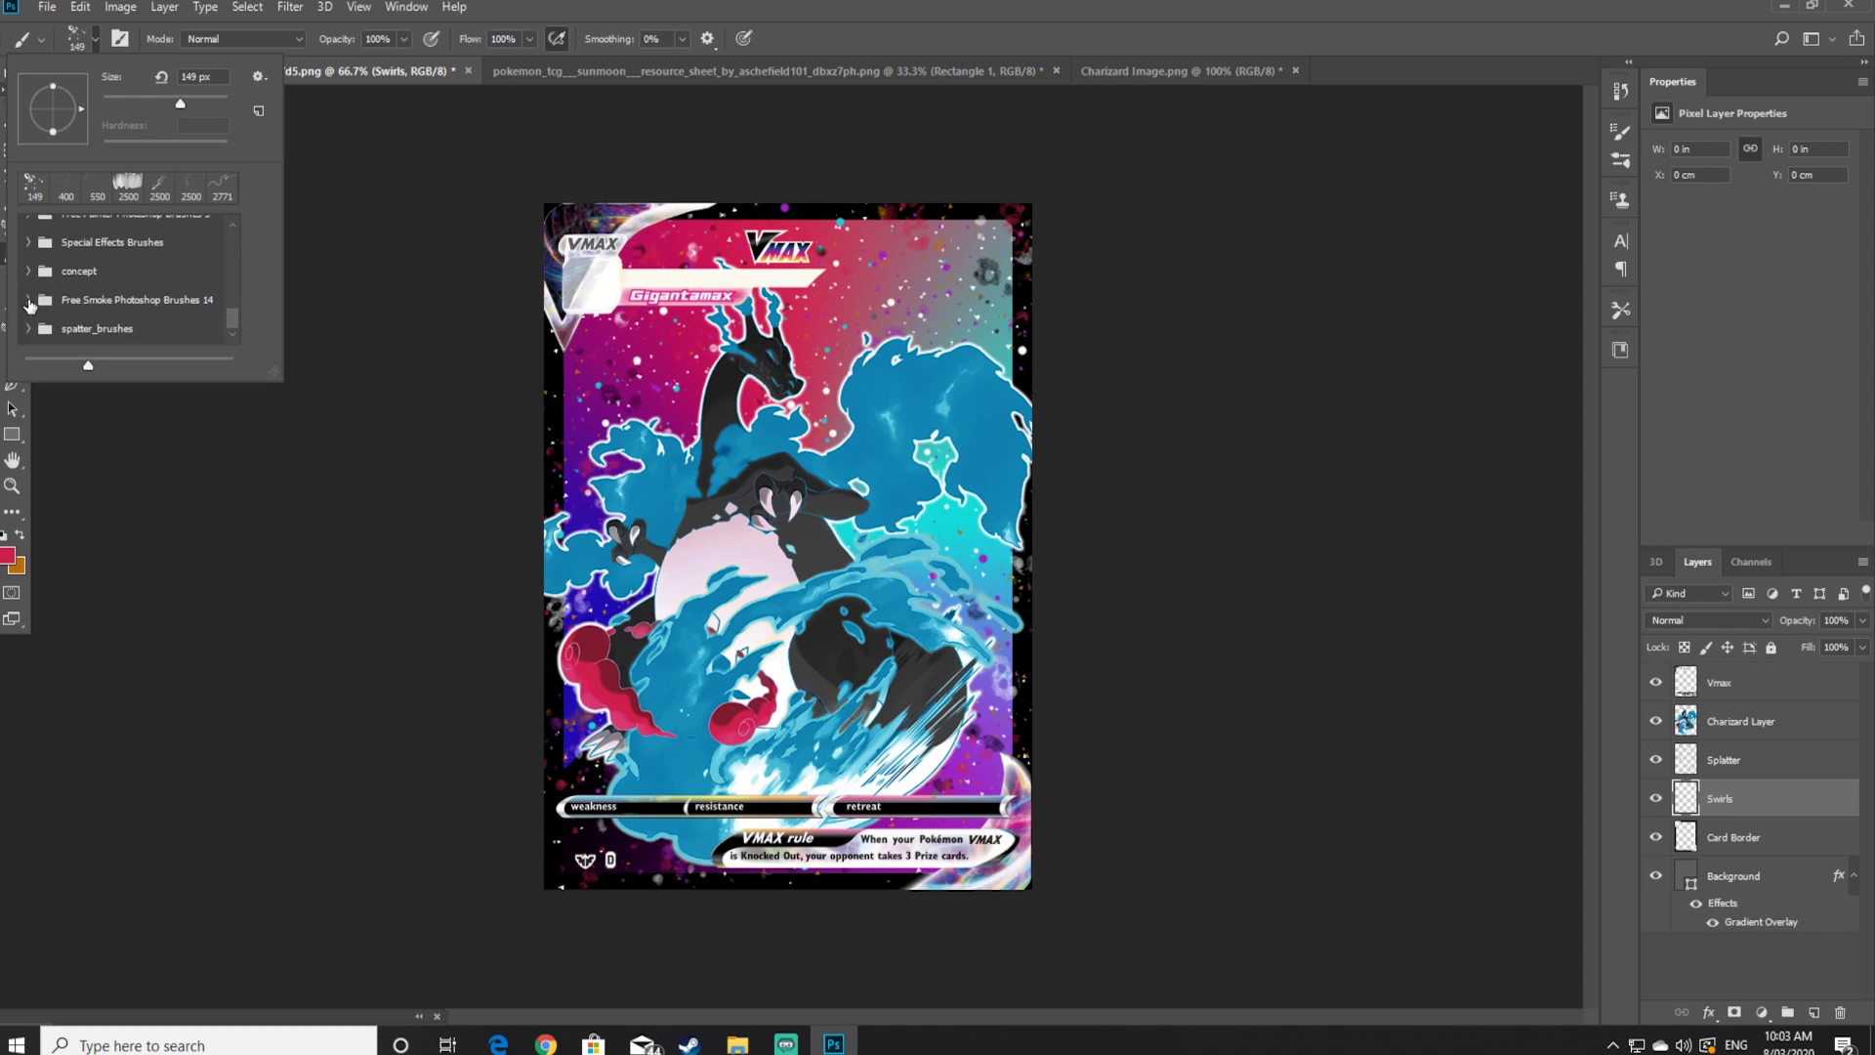
left_click(30, 302)
scroll(78, 293, "down", 1)
left_click(83, 307)
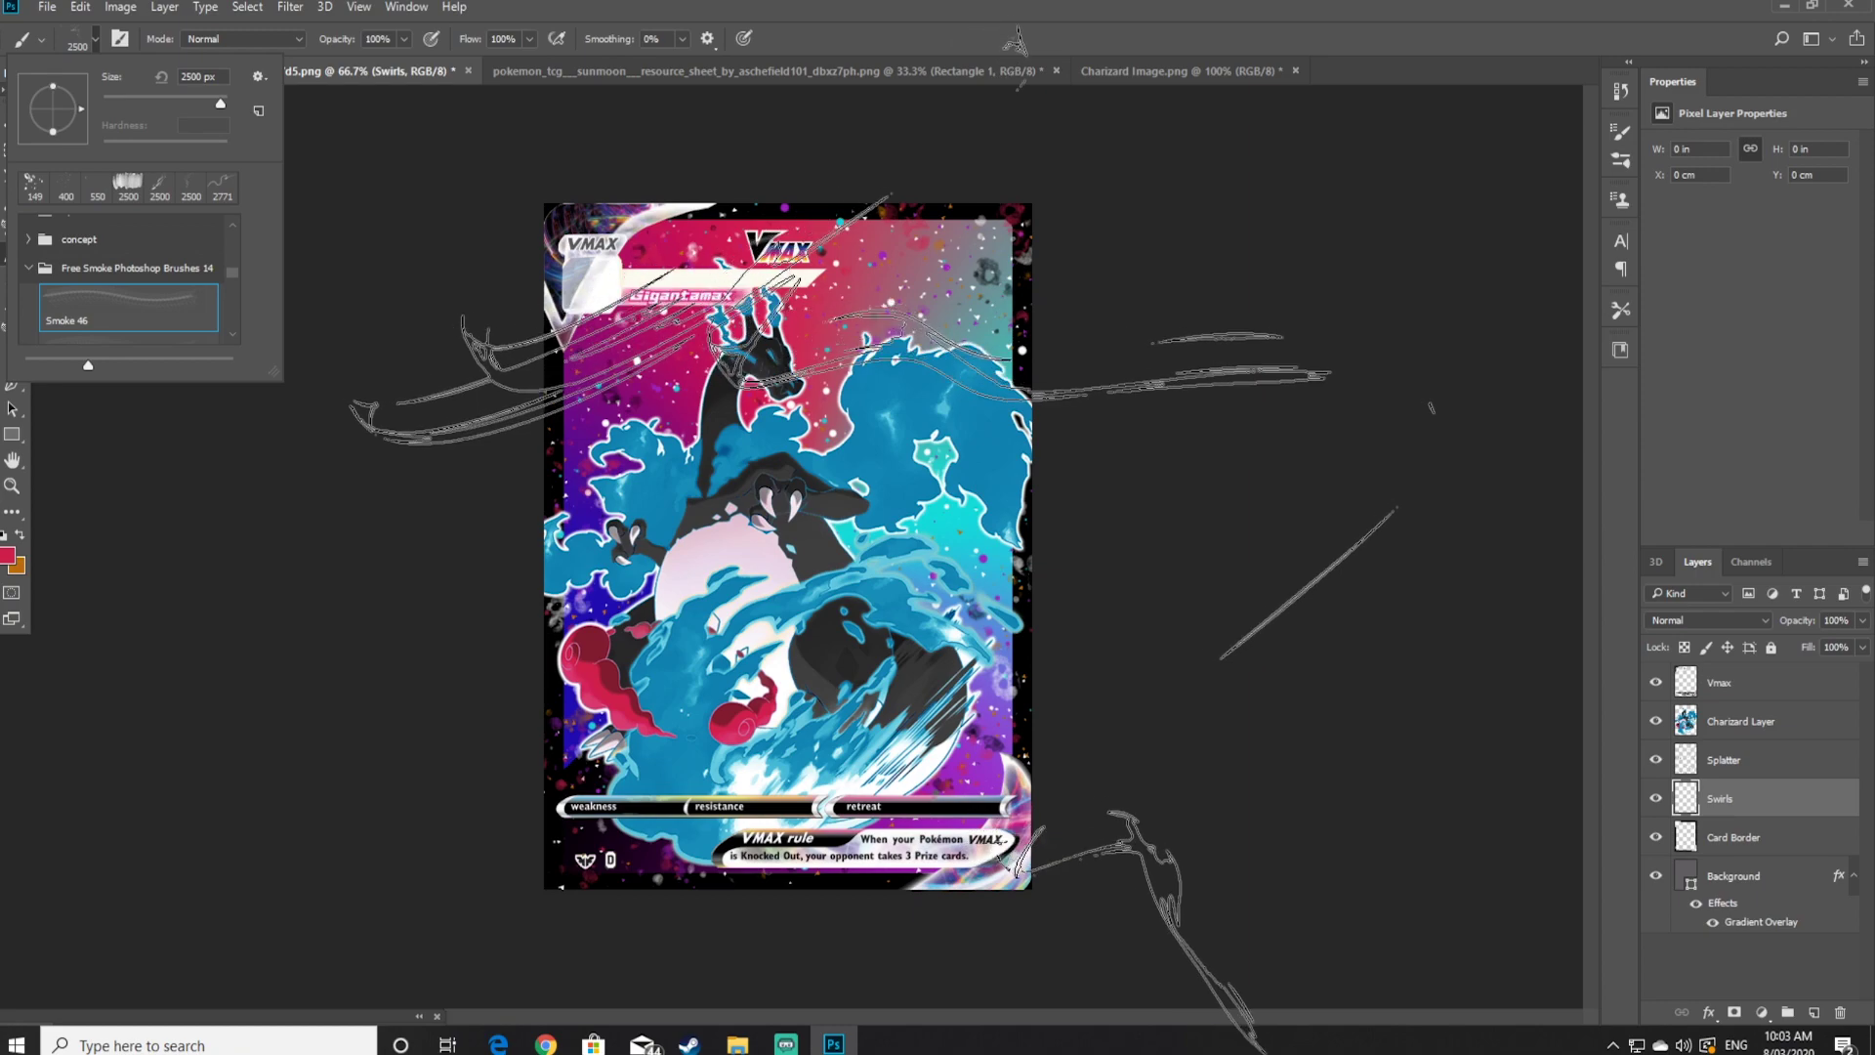
left_click(933, 547)
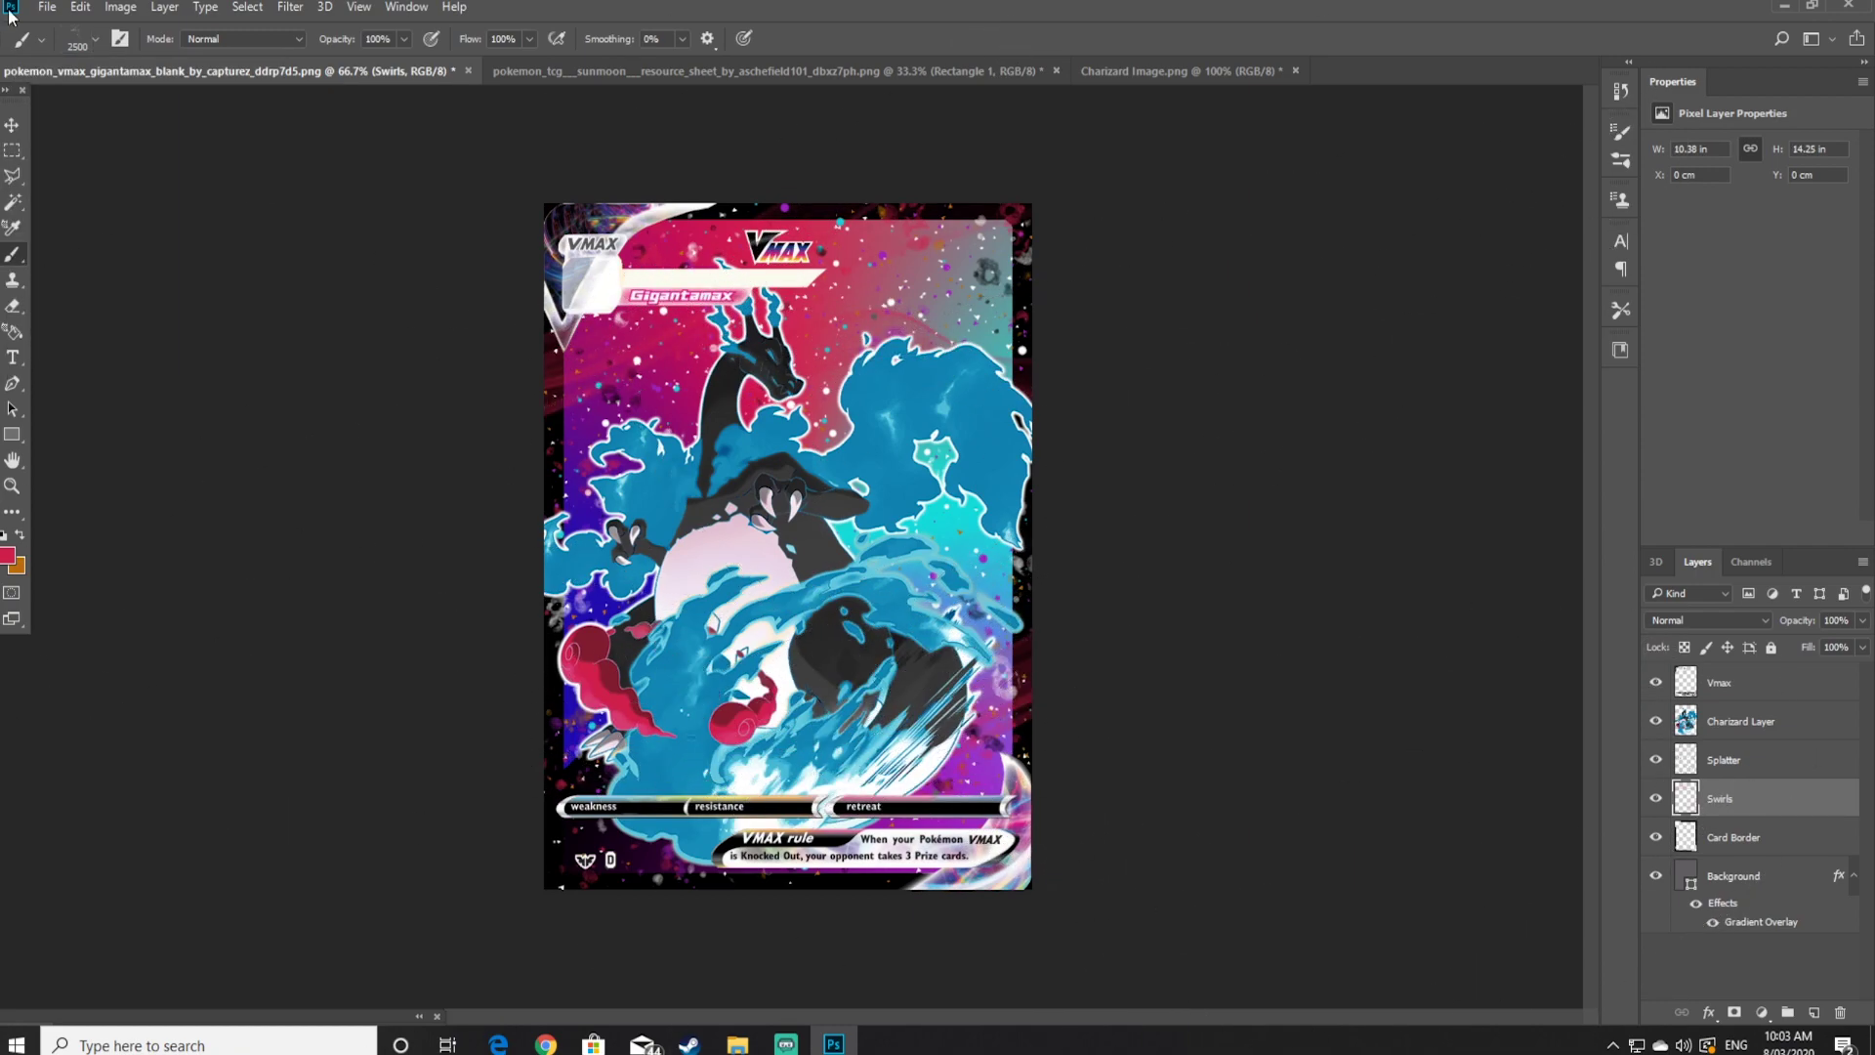
left_click(94, 39)
left_click(810, 566)
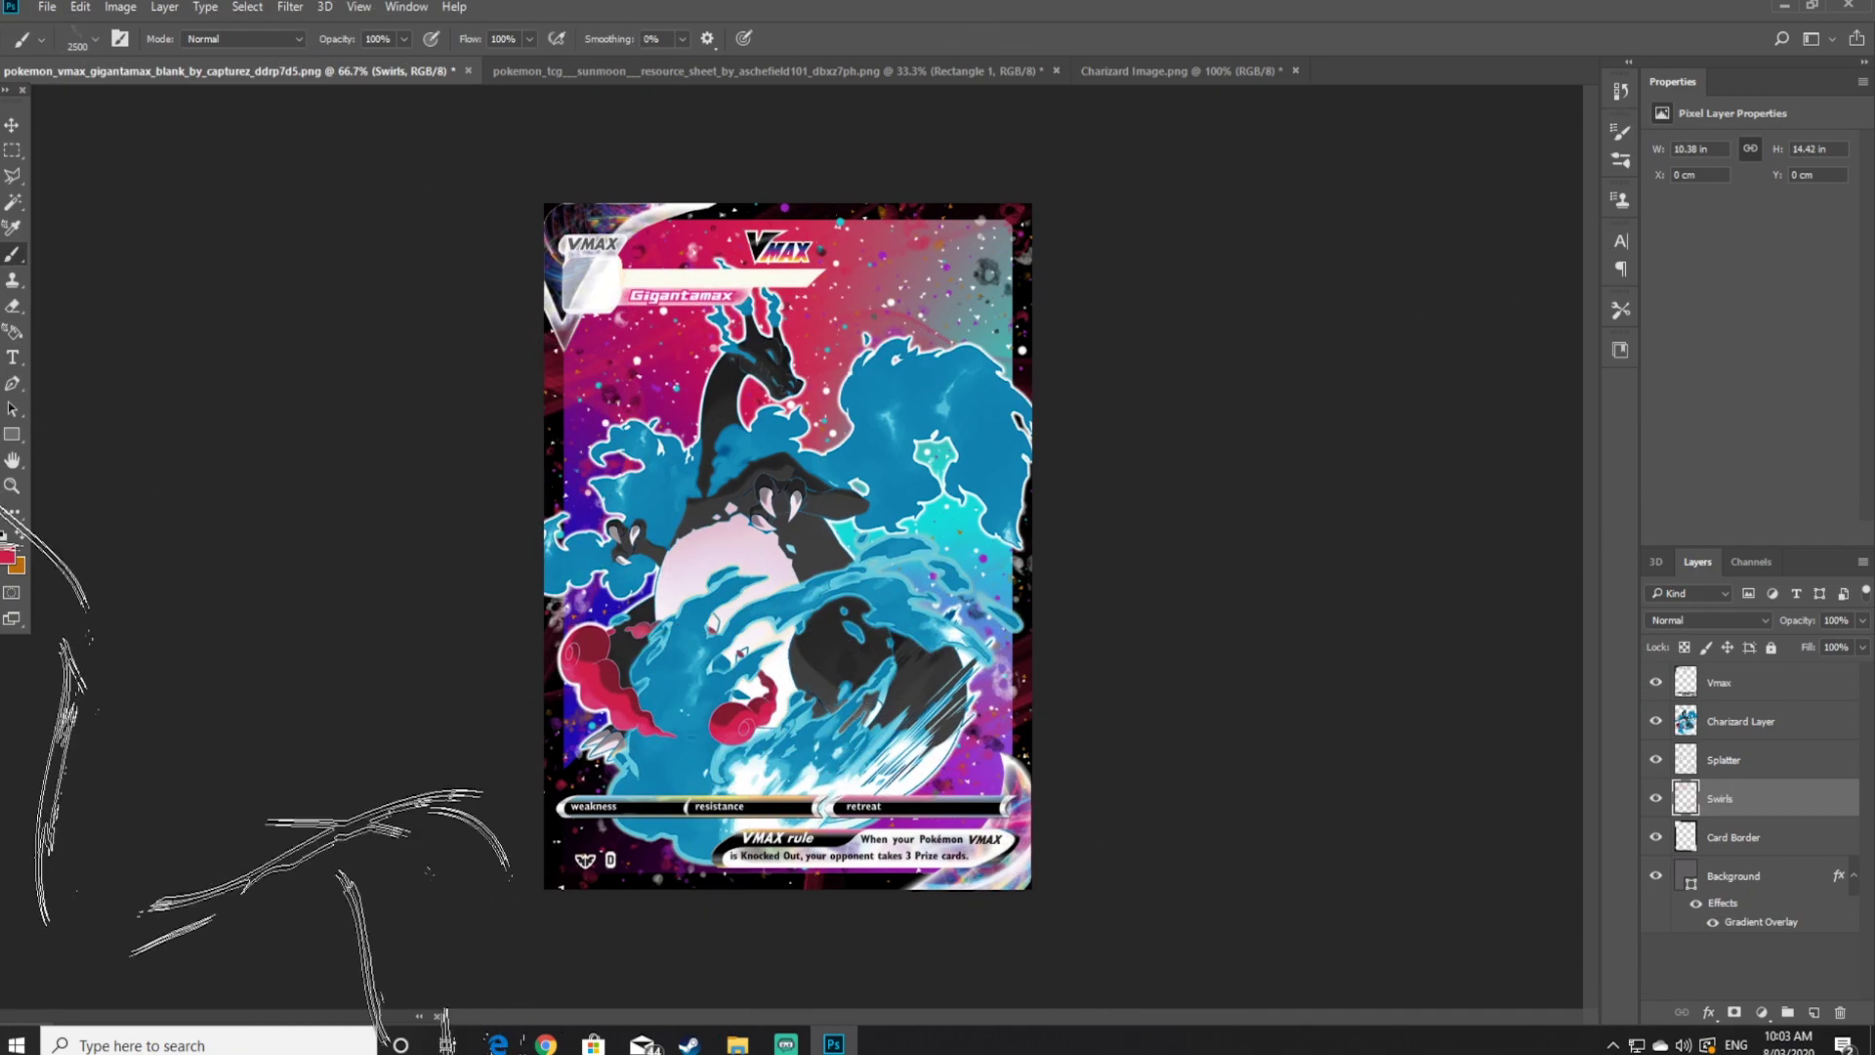
Set the foreground colour to pale pink and stamp smoke swirls across the card, including one with the 2500 px Smoke 55 brush
left_click(13, 557)
left_click(1119, 484)
left_click(1440, 460)
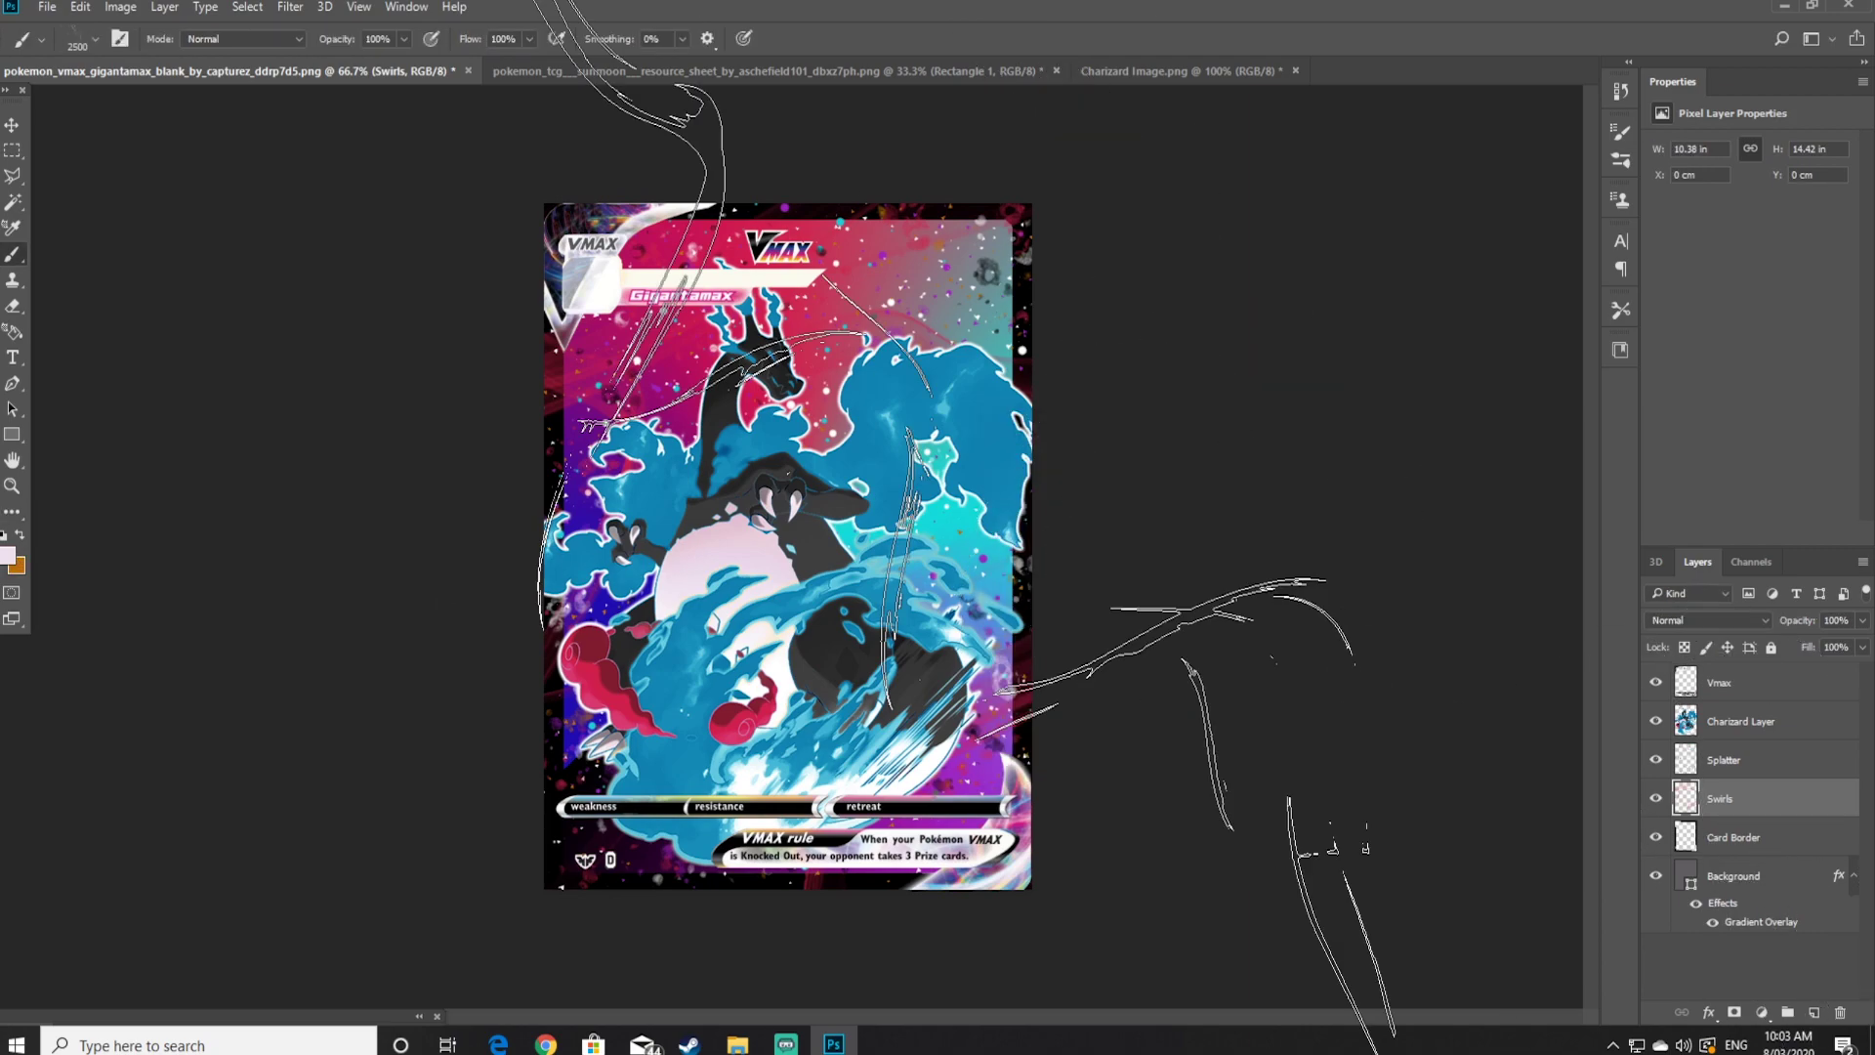
left_click(78, 39)
scroll(117, 283, "down", 5)
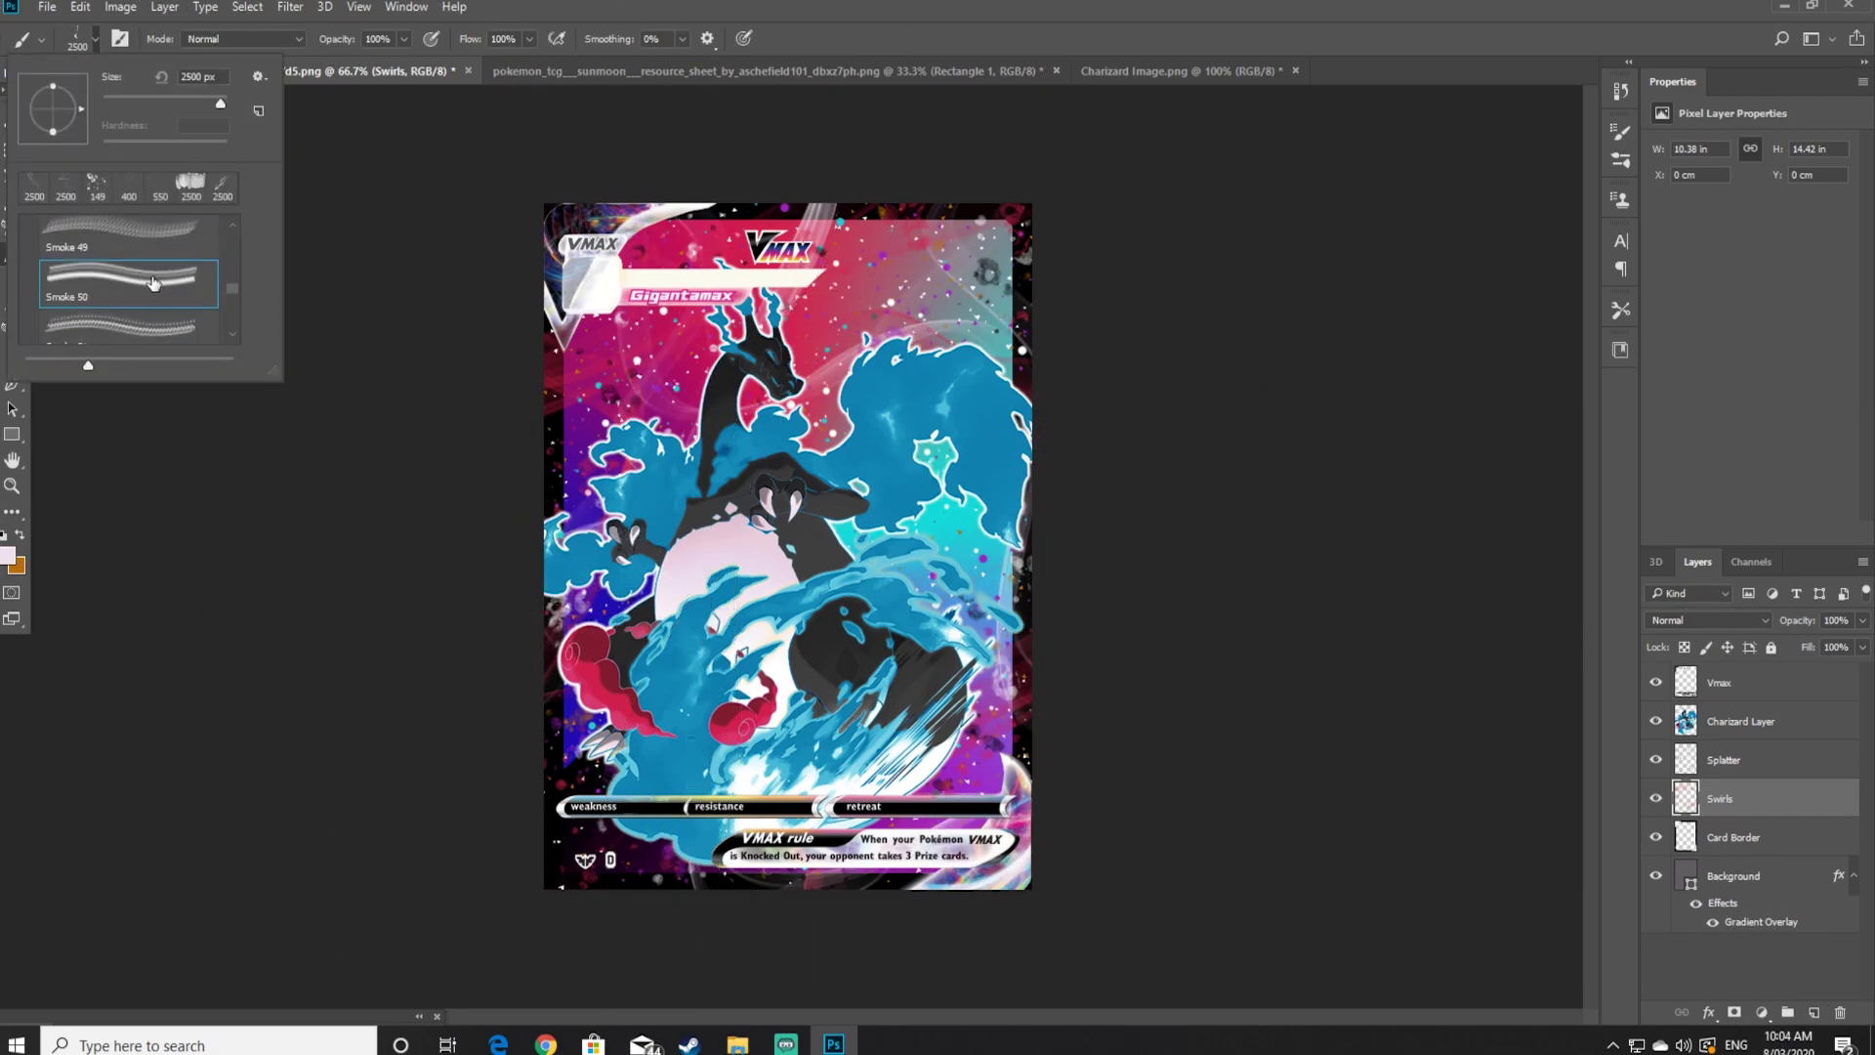
left_click(85, 298)
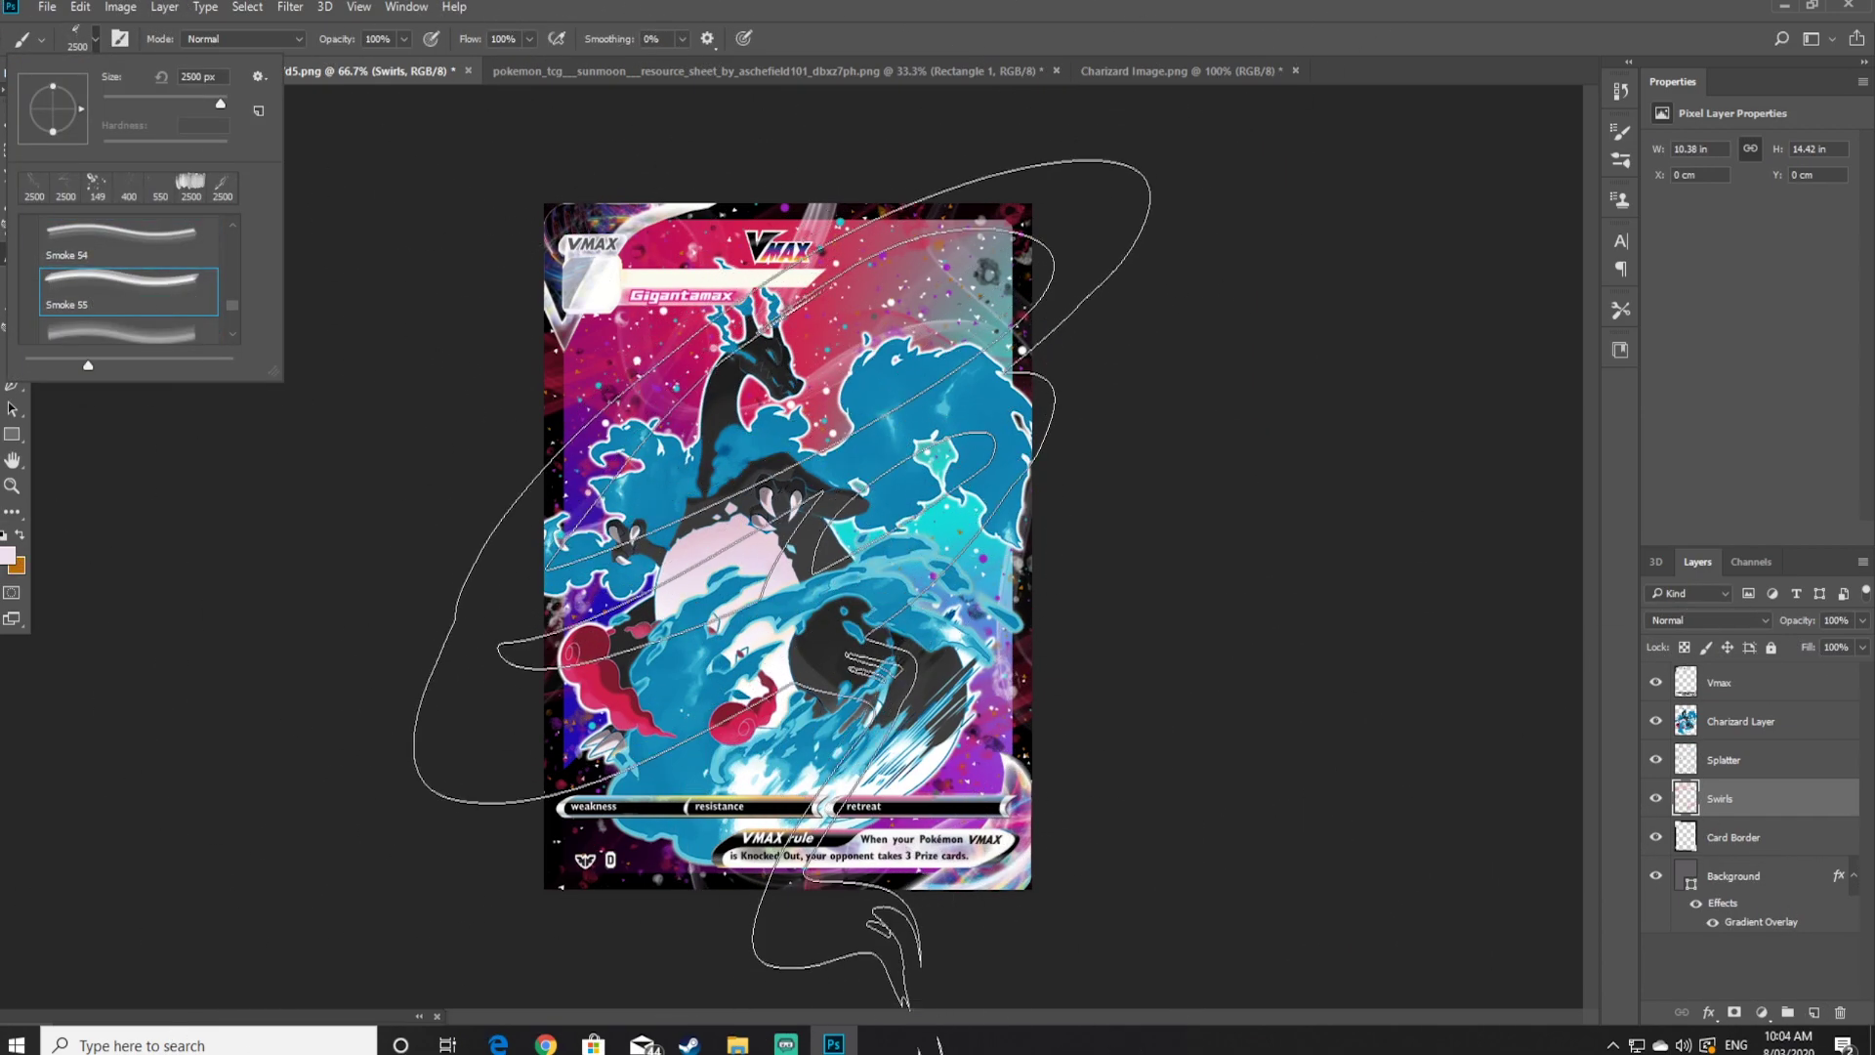
left_click(781, 562)
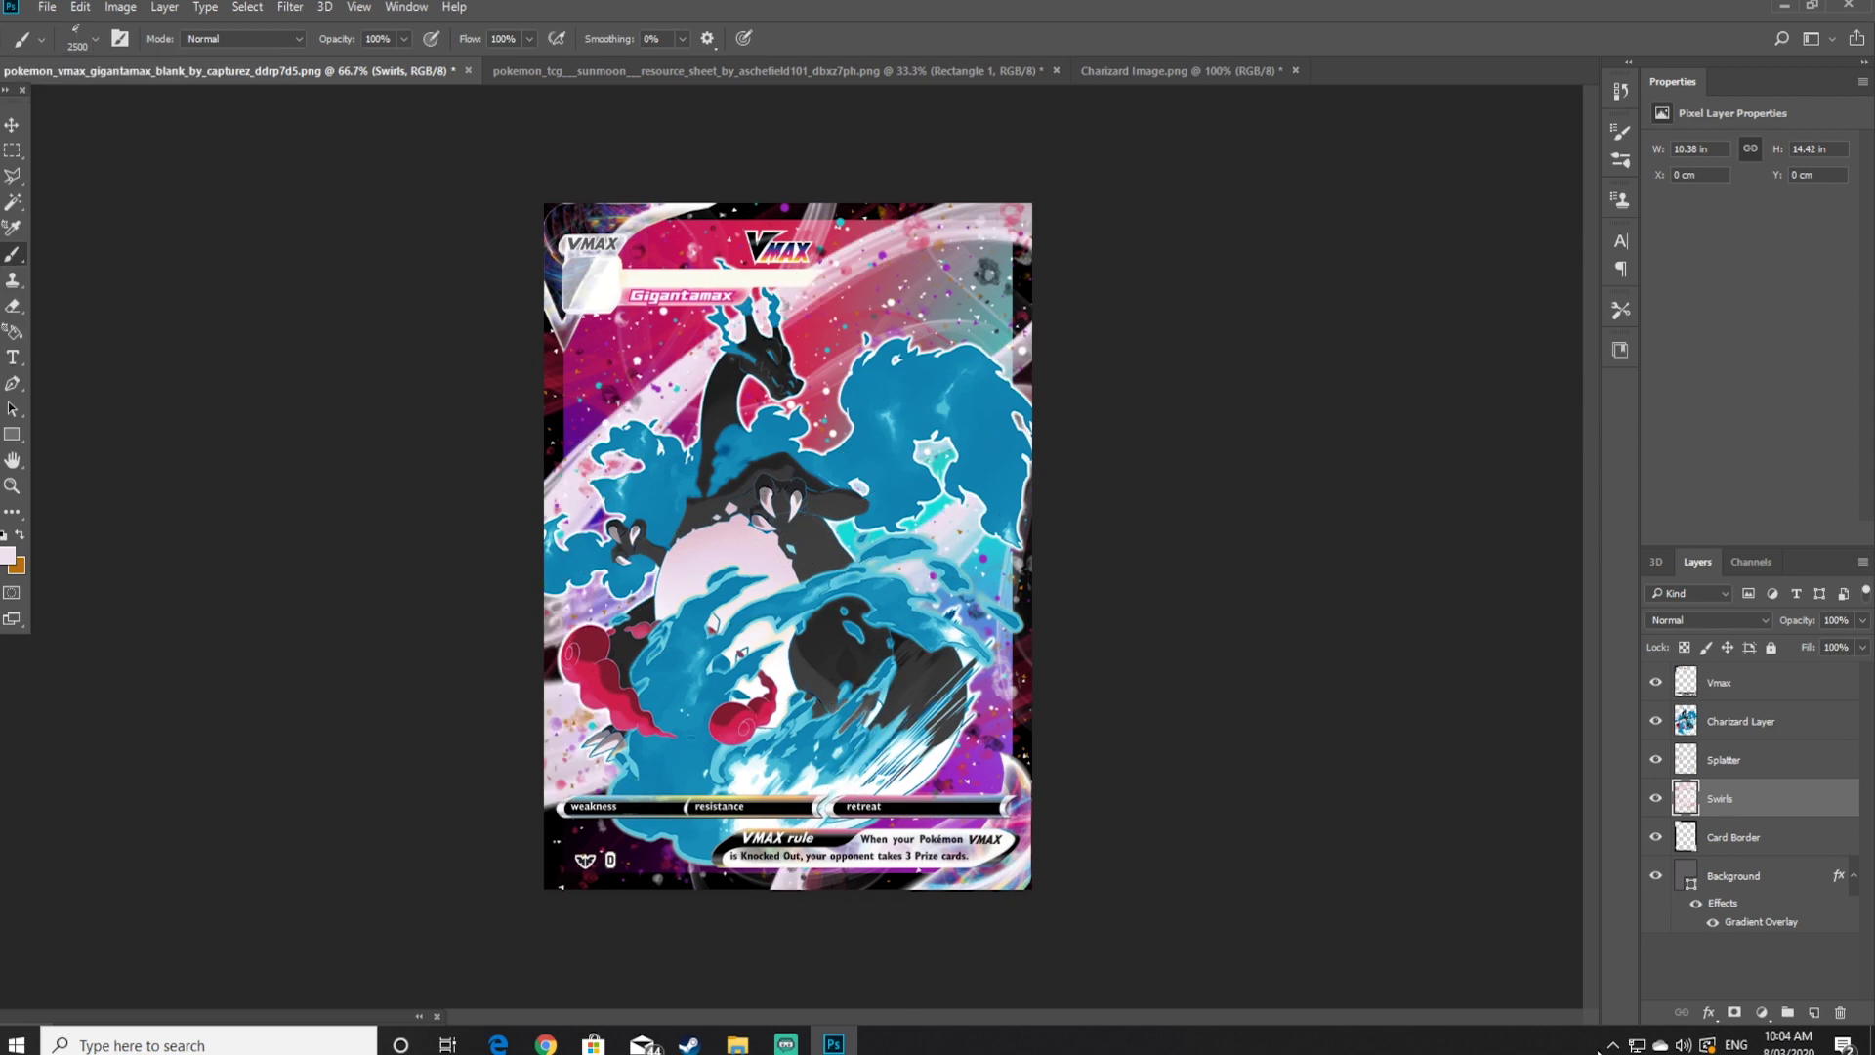
Set the foreground colour to blue (0f85b2) and stamp a large diagonal smoke swirl across the card
left_click(8, 556)
left_click(1444, 465)
left_click(828, 595)
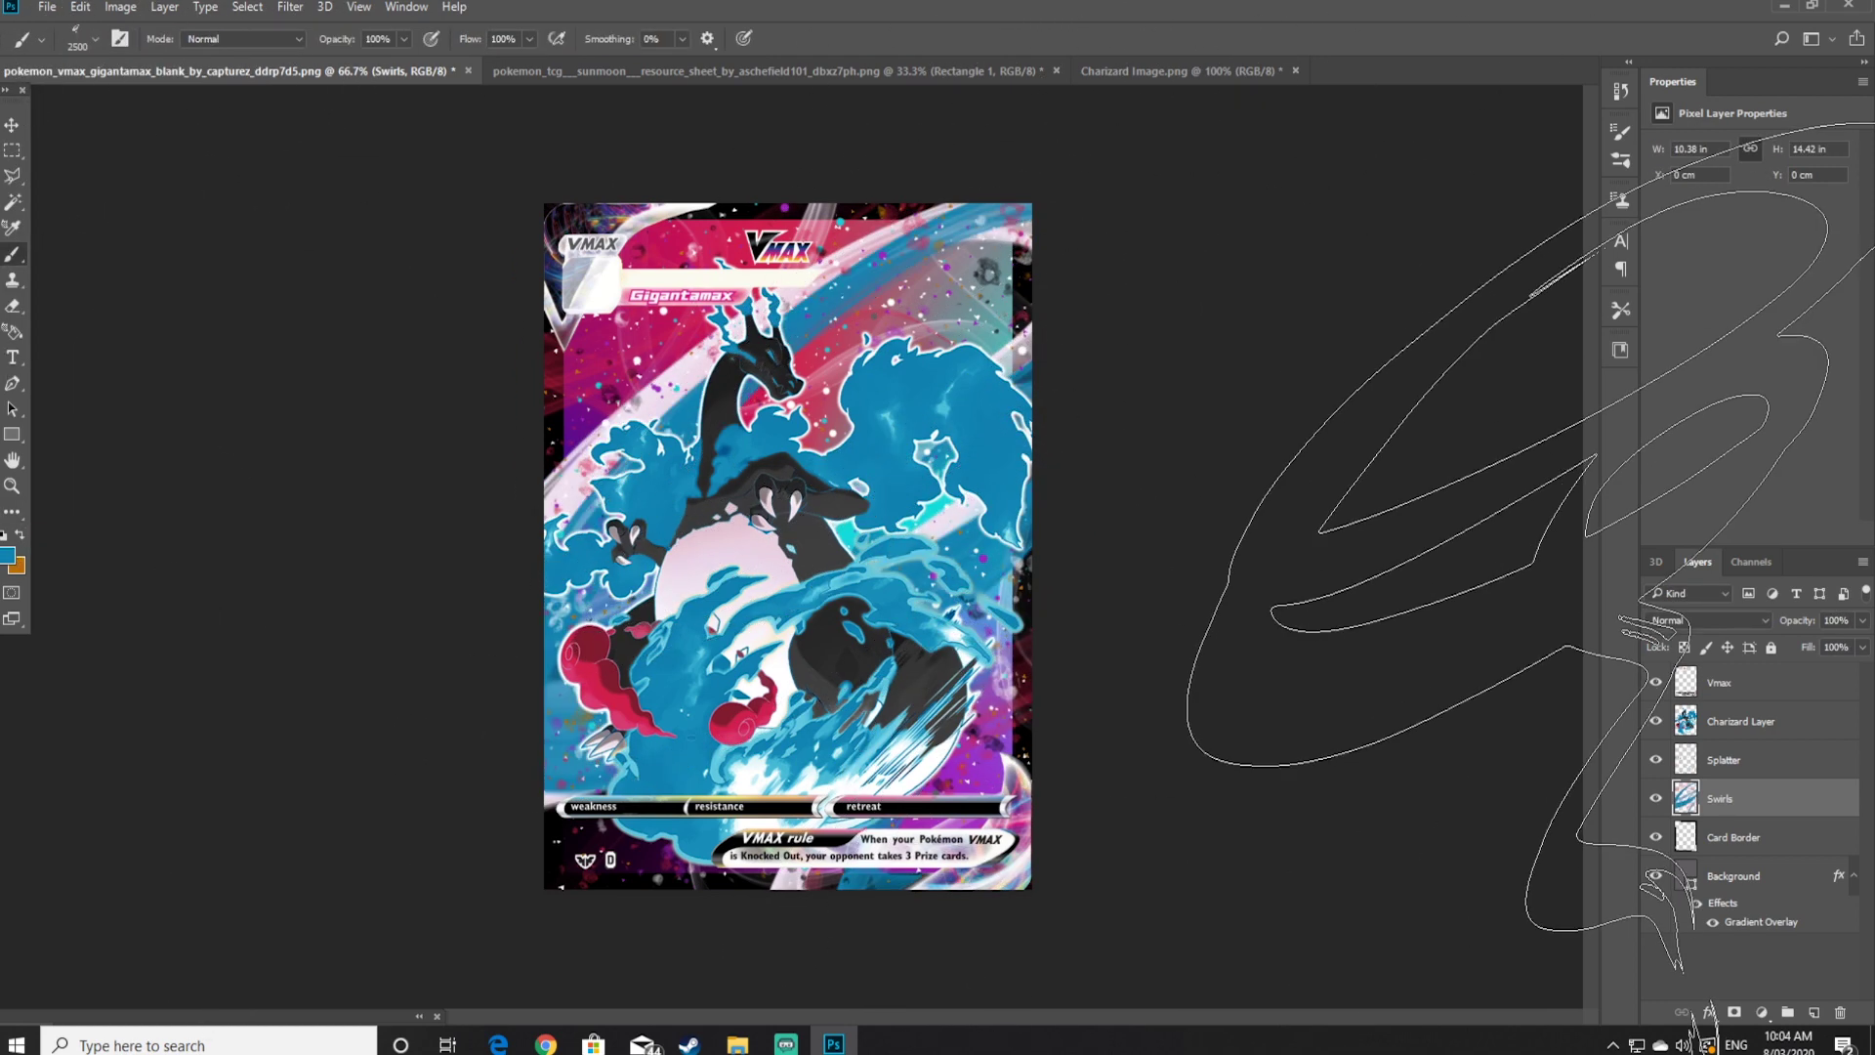
Try other 2500 px smoke brushes for more blue wisps, undoing and replacing the stamp near the card's upper-left area
left_click(95, 39)
key("Escape")
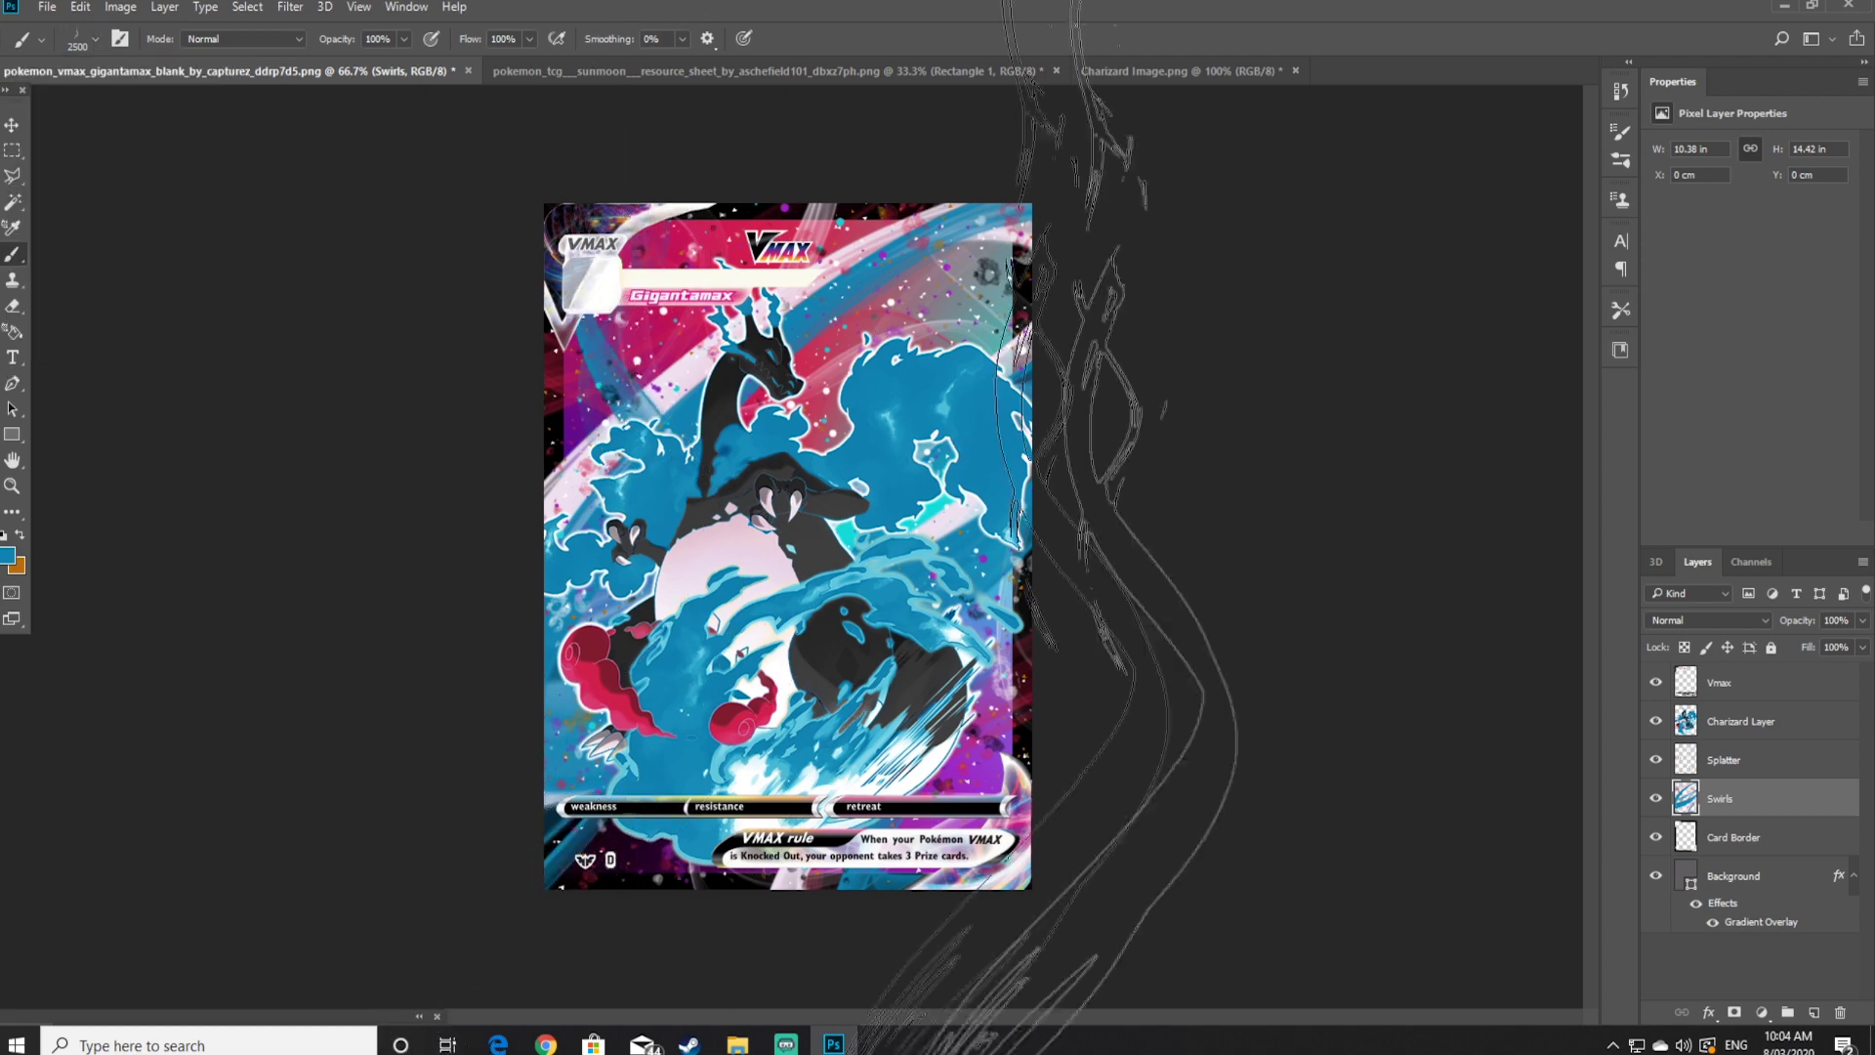
left_click(78, 8)
left_click(125, 28)
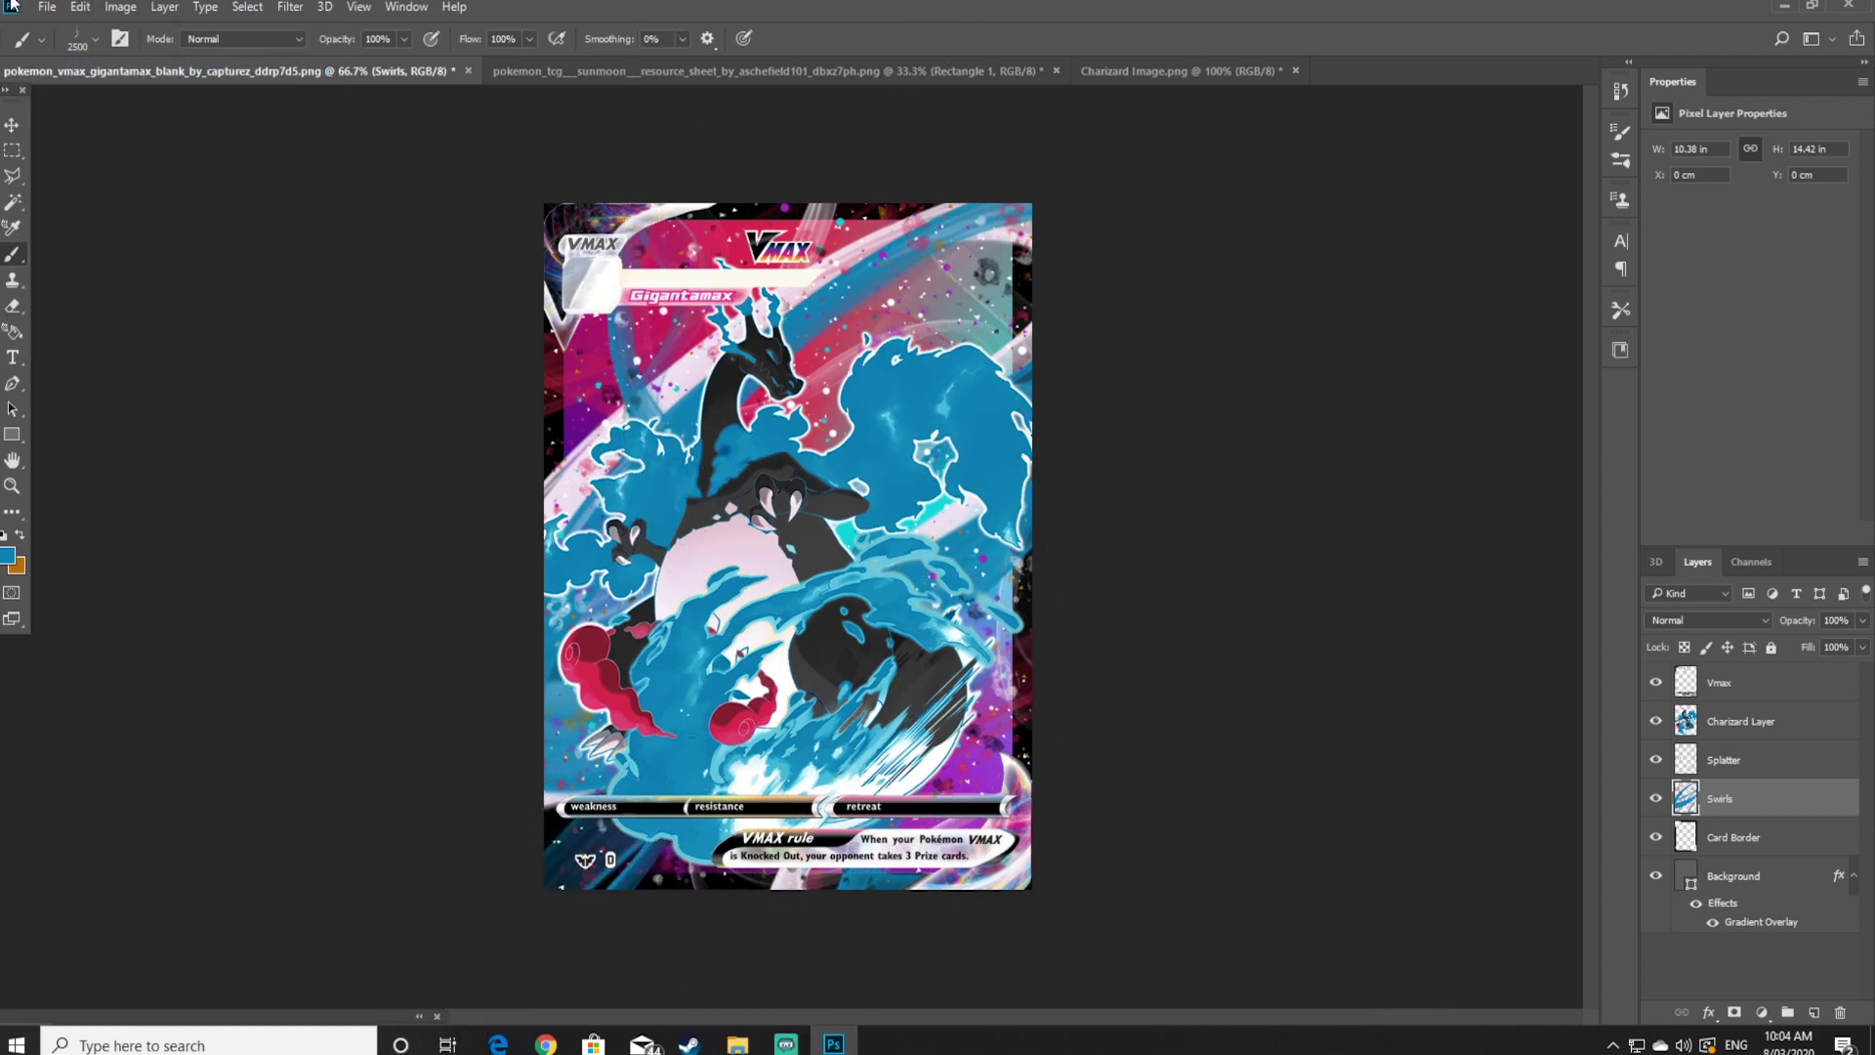
left_click(76, 43)
left_click(130, 310)
key("Escape")
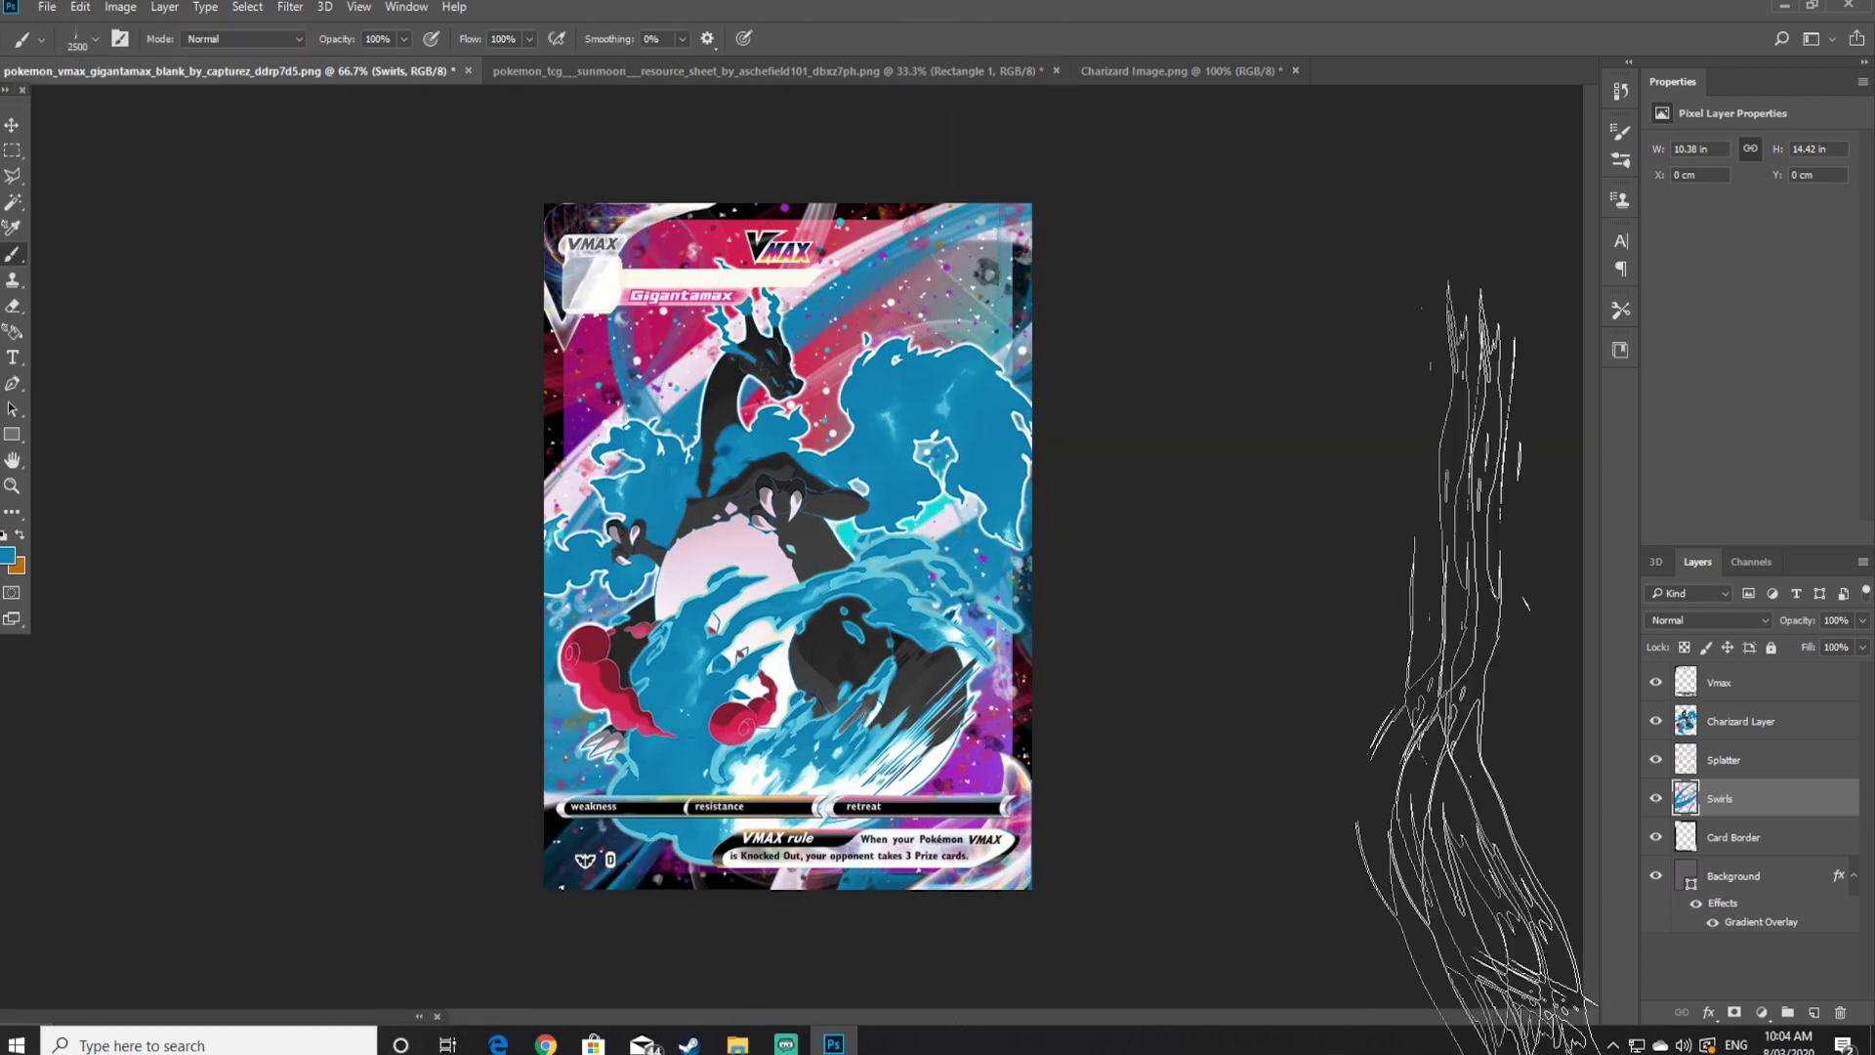
left_click(96, 39)
key("Escape")
Set the foreground colour to the artwork's crimson, stamp red smoke on the Swirls layer, and set the brush size to 2500 px
left_click(7, 555)
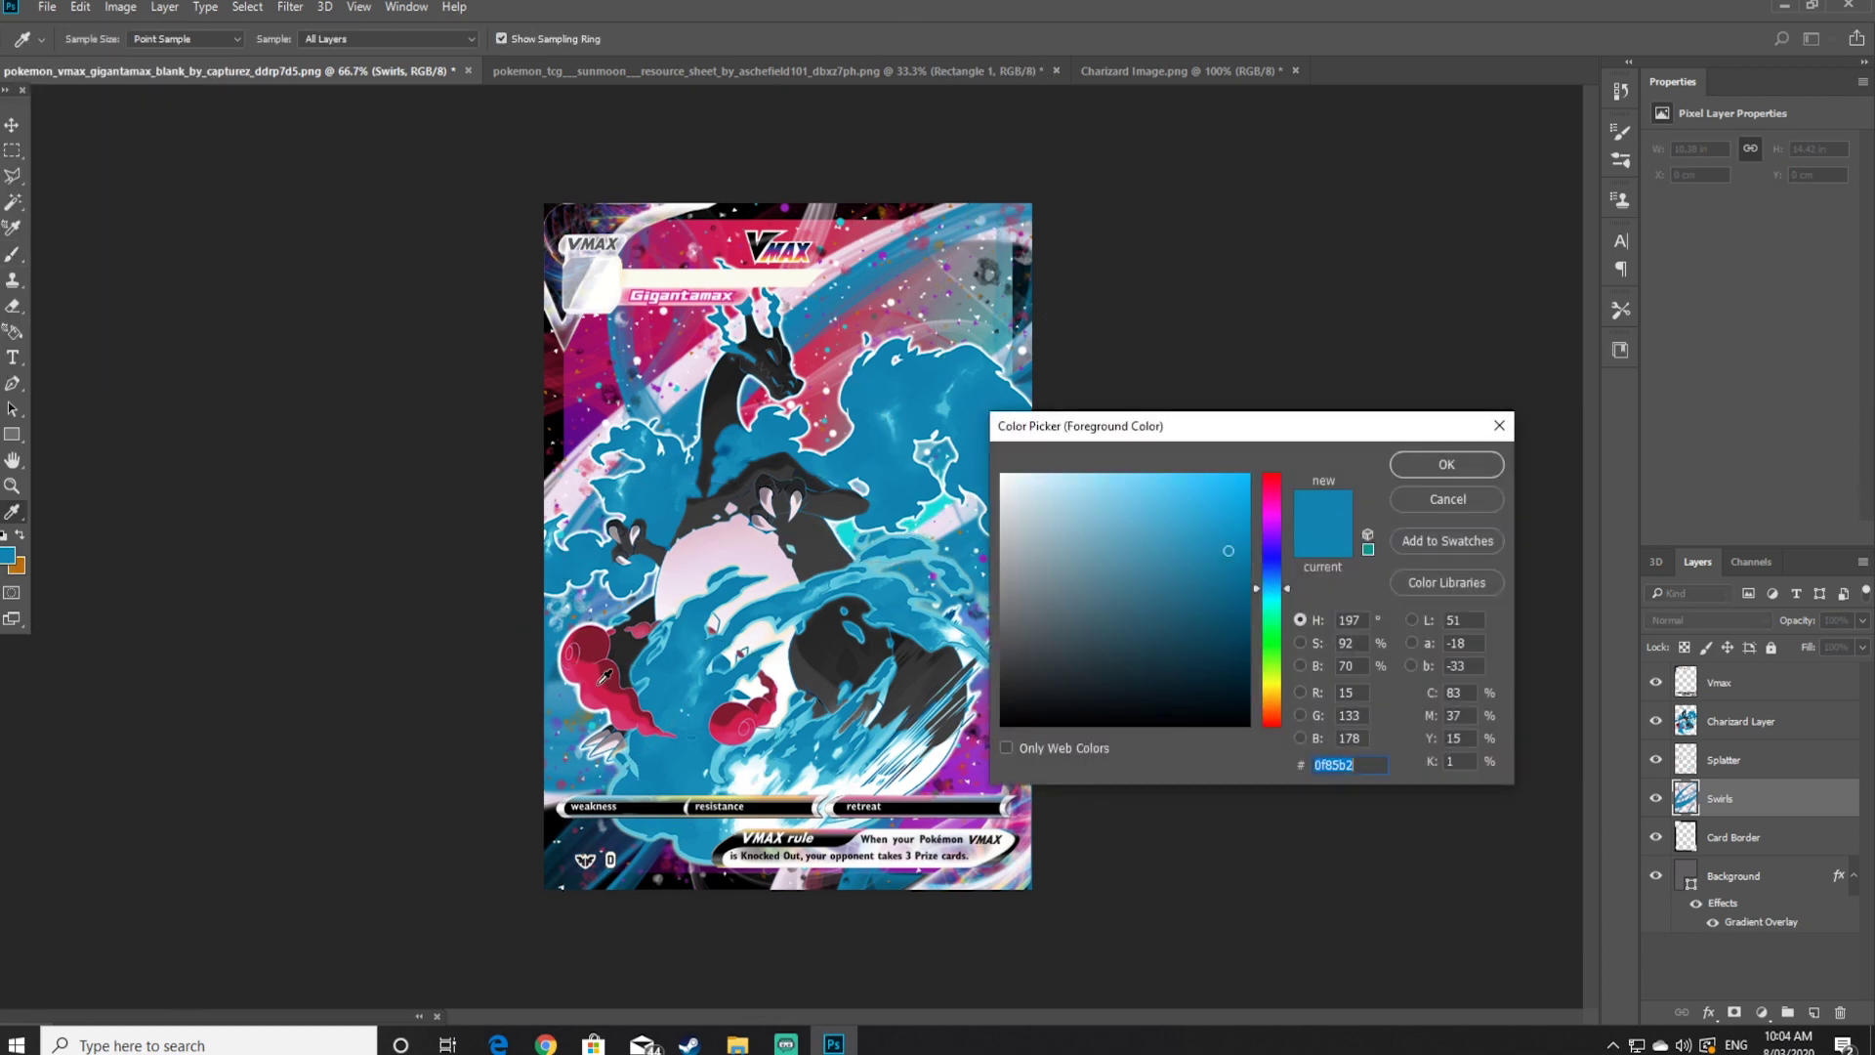
left_click(597, 690)
left_click(1447, 464)
left_click(95, 39)
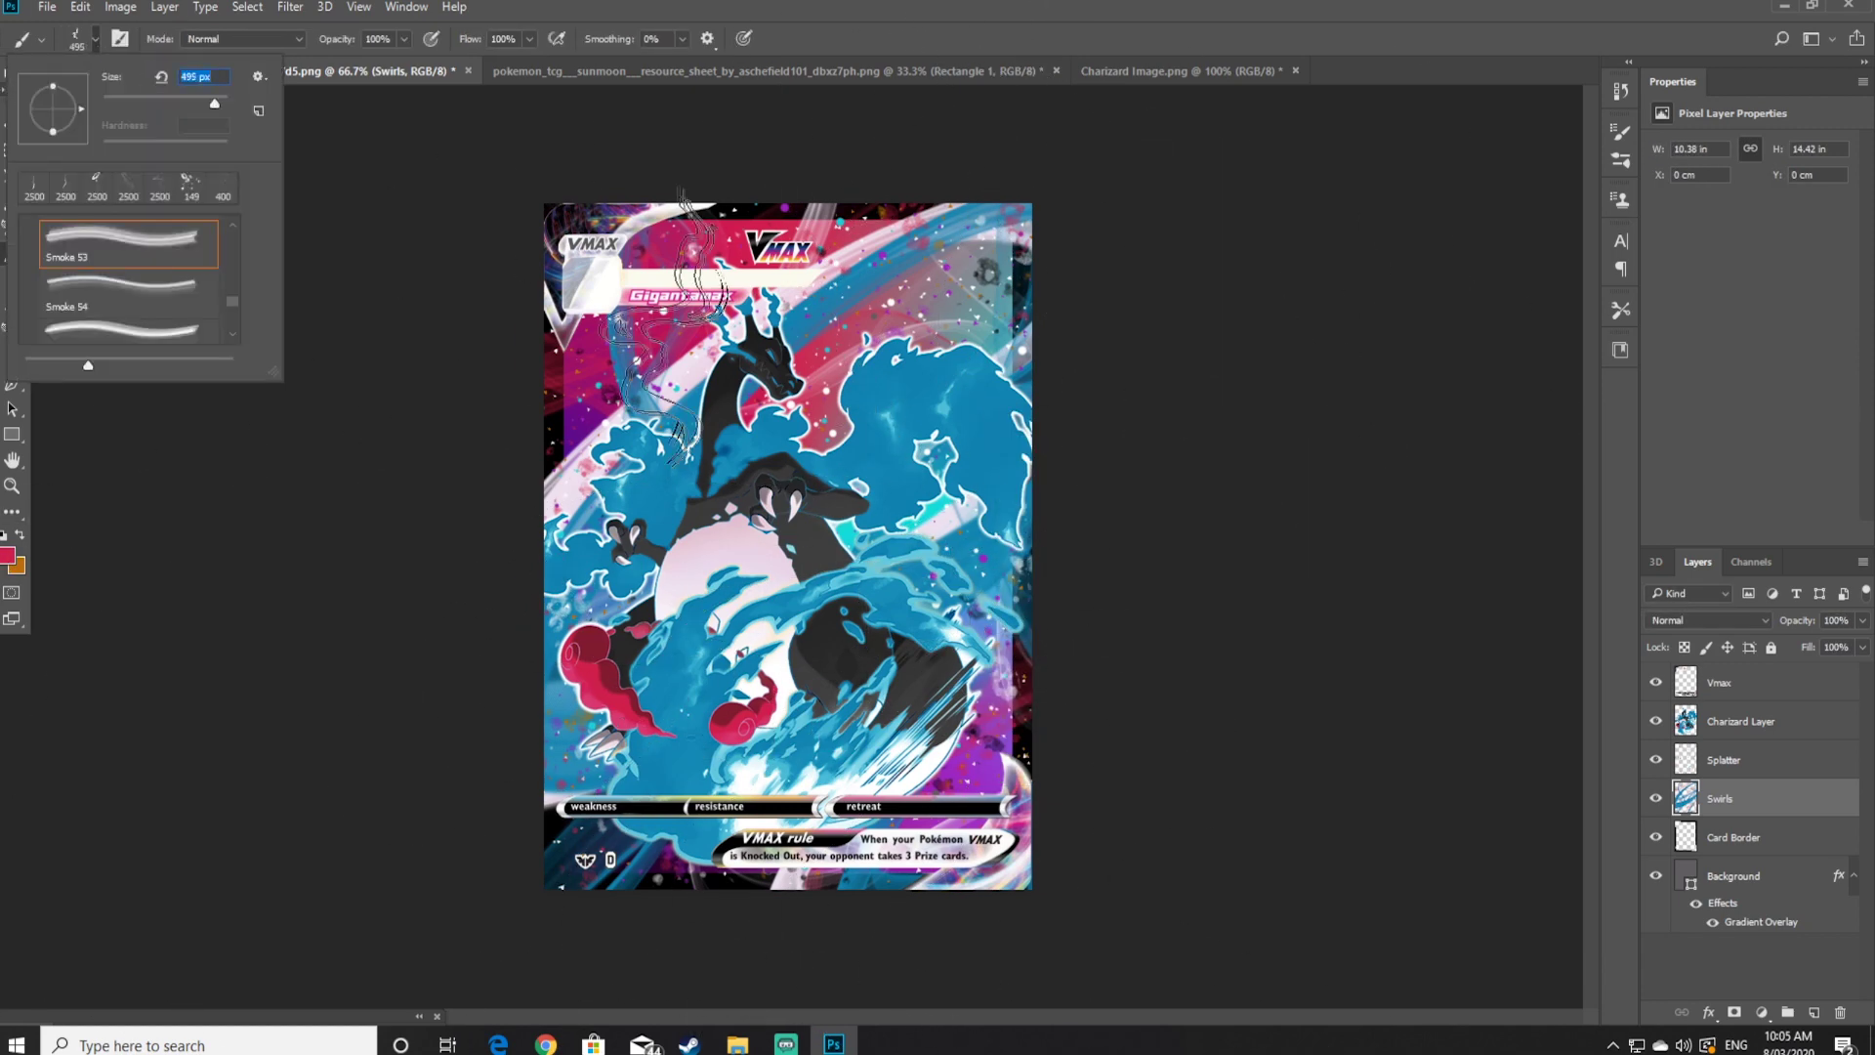
key("Escape")
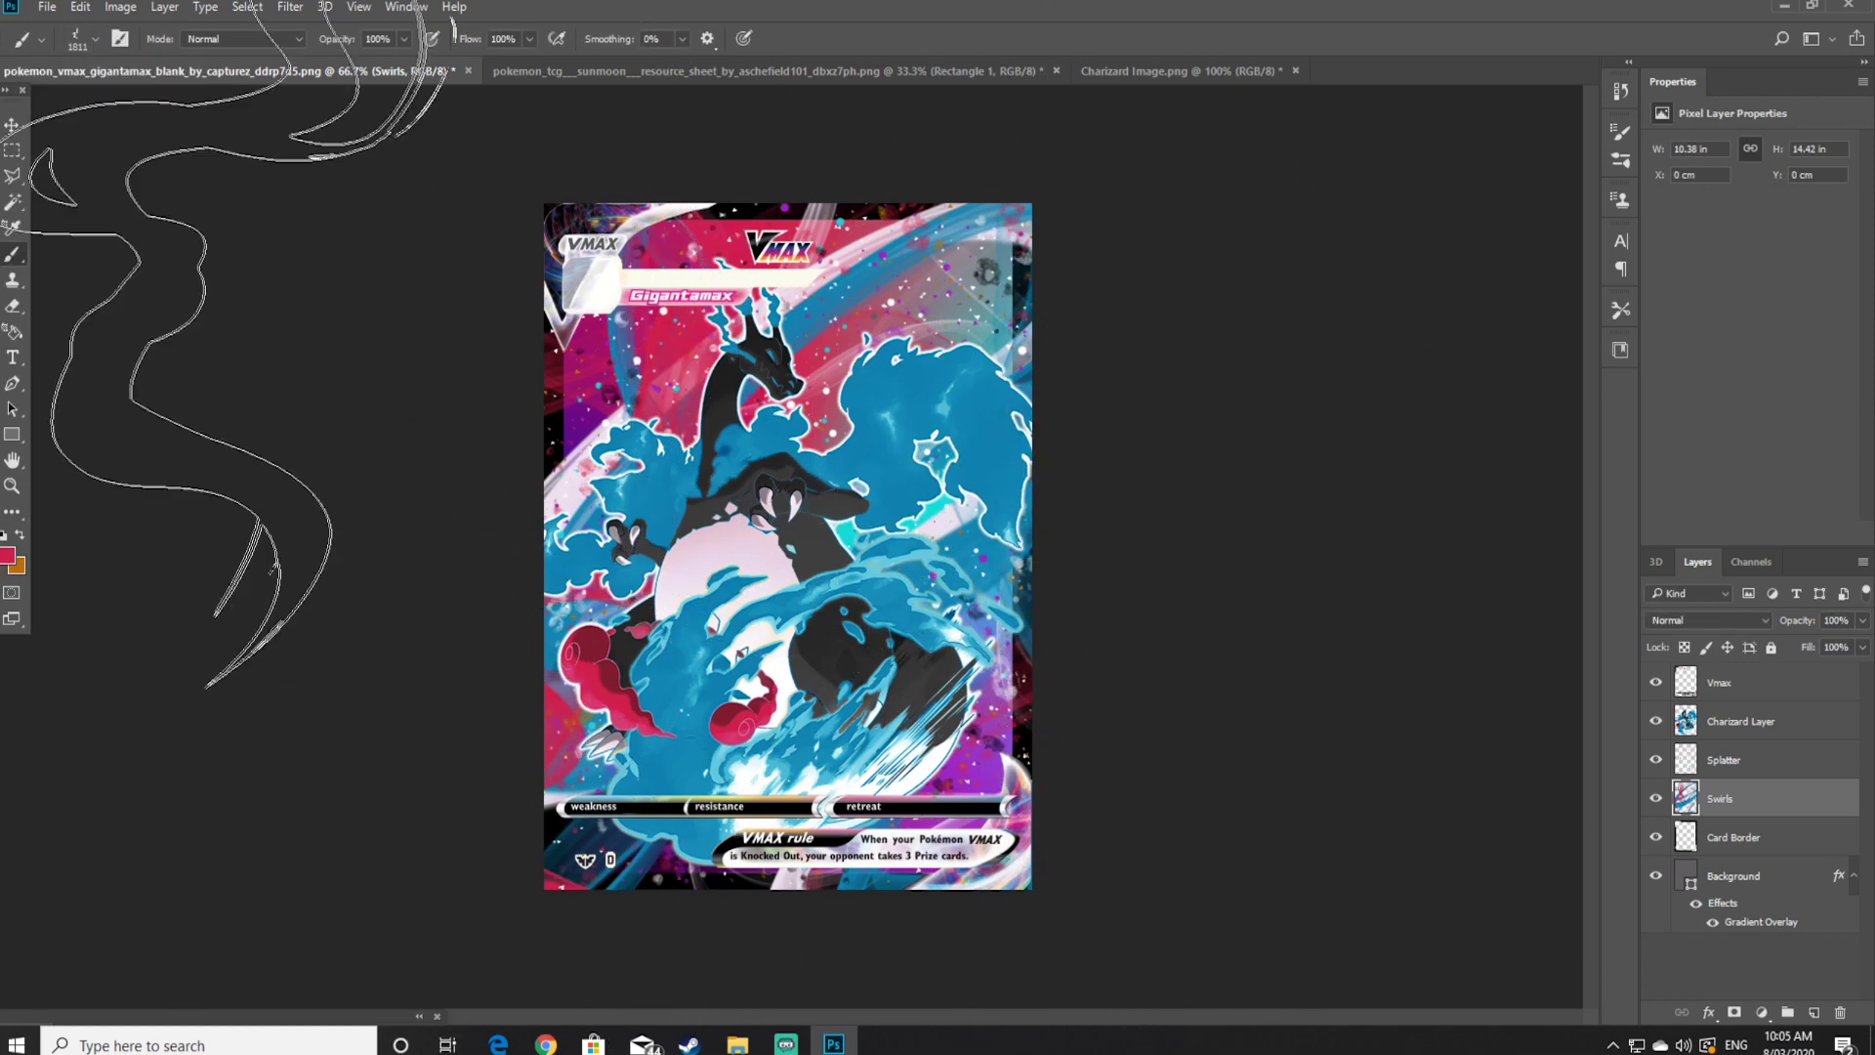
left_click(95, 39)
type("2500")
key("Return")
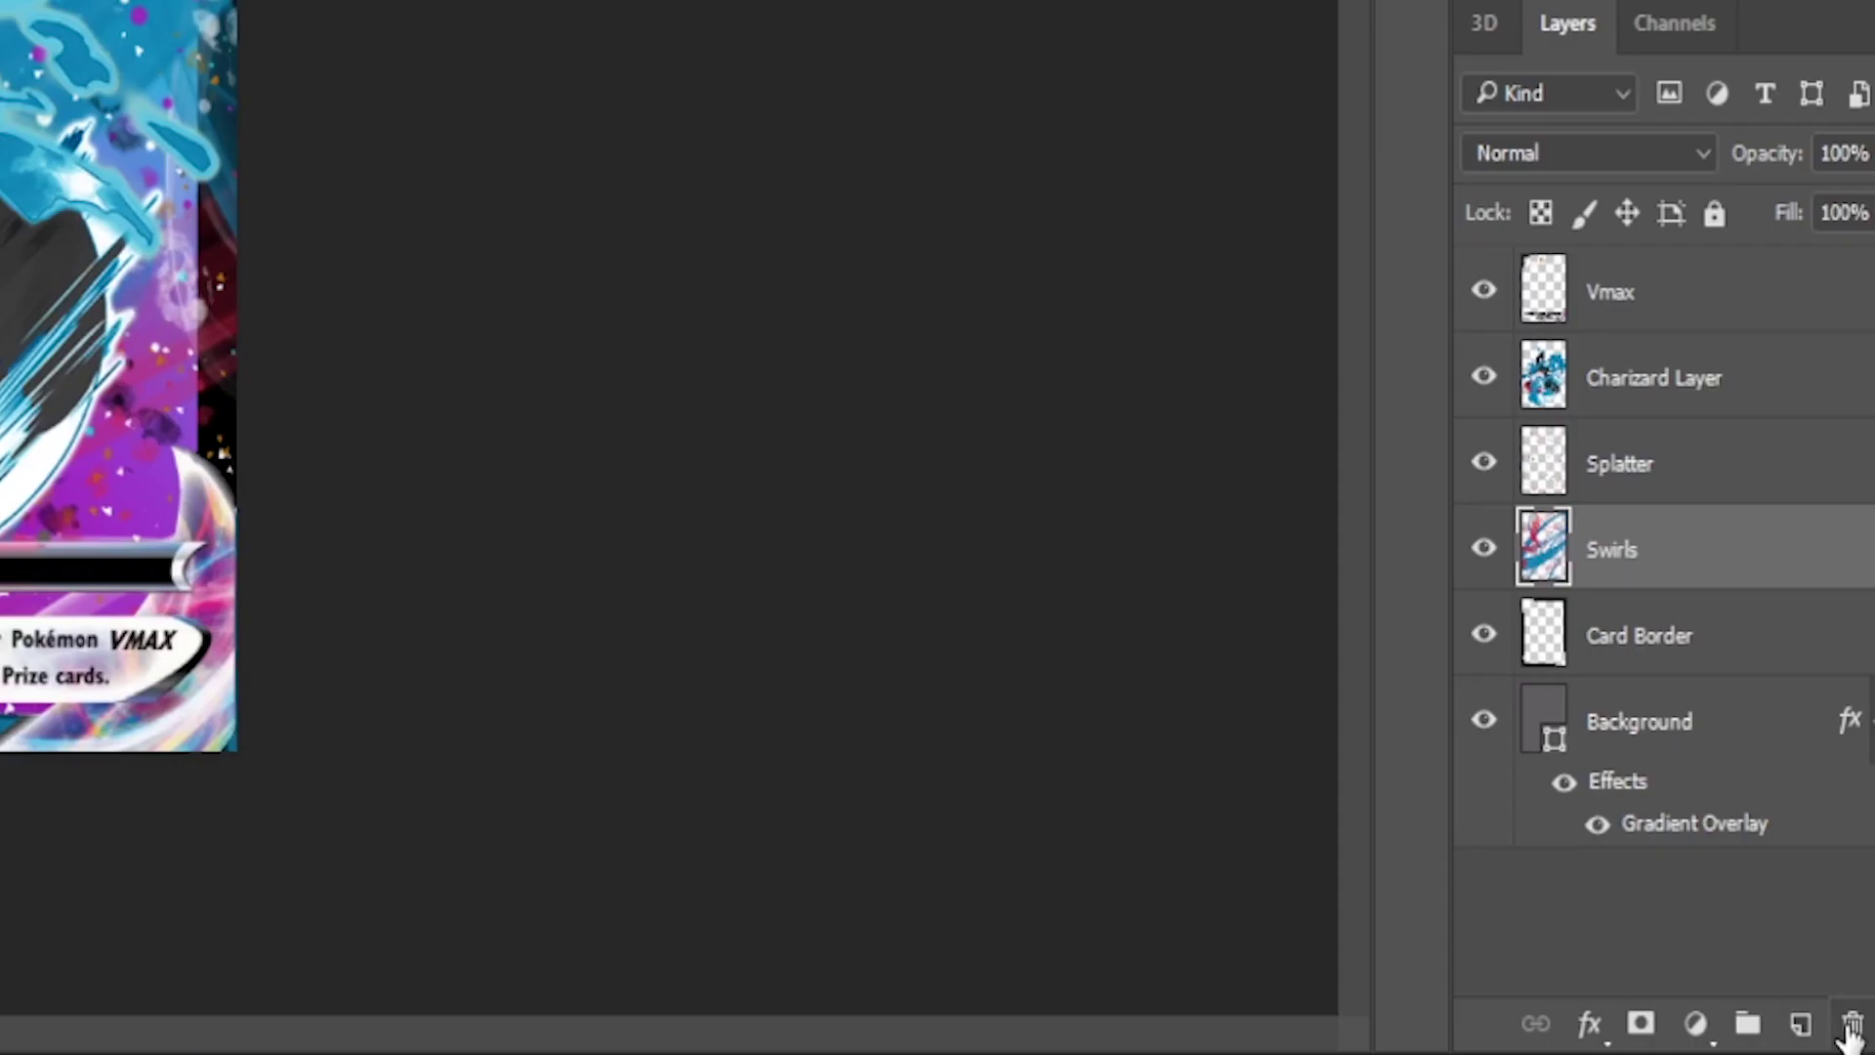
Add a new layer named Swirls 2 above Swirls and set its opacity to 53%
left_click(1803, 1025)
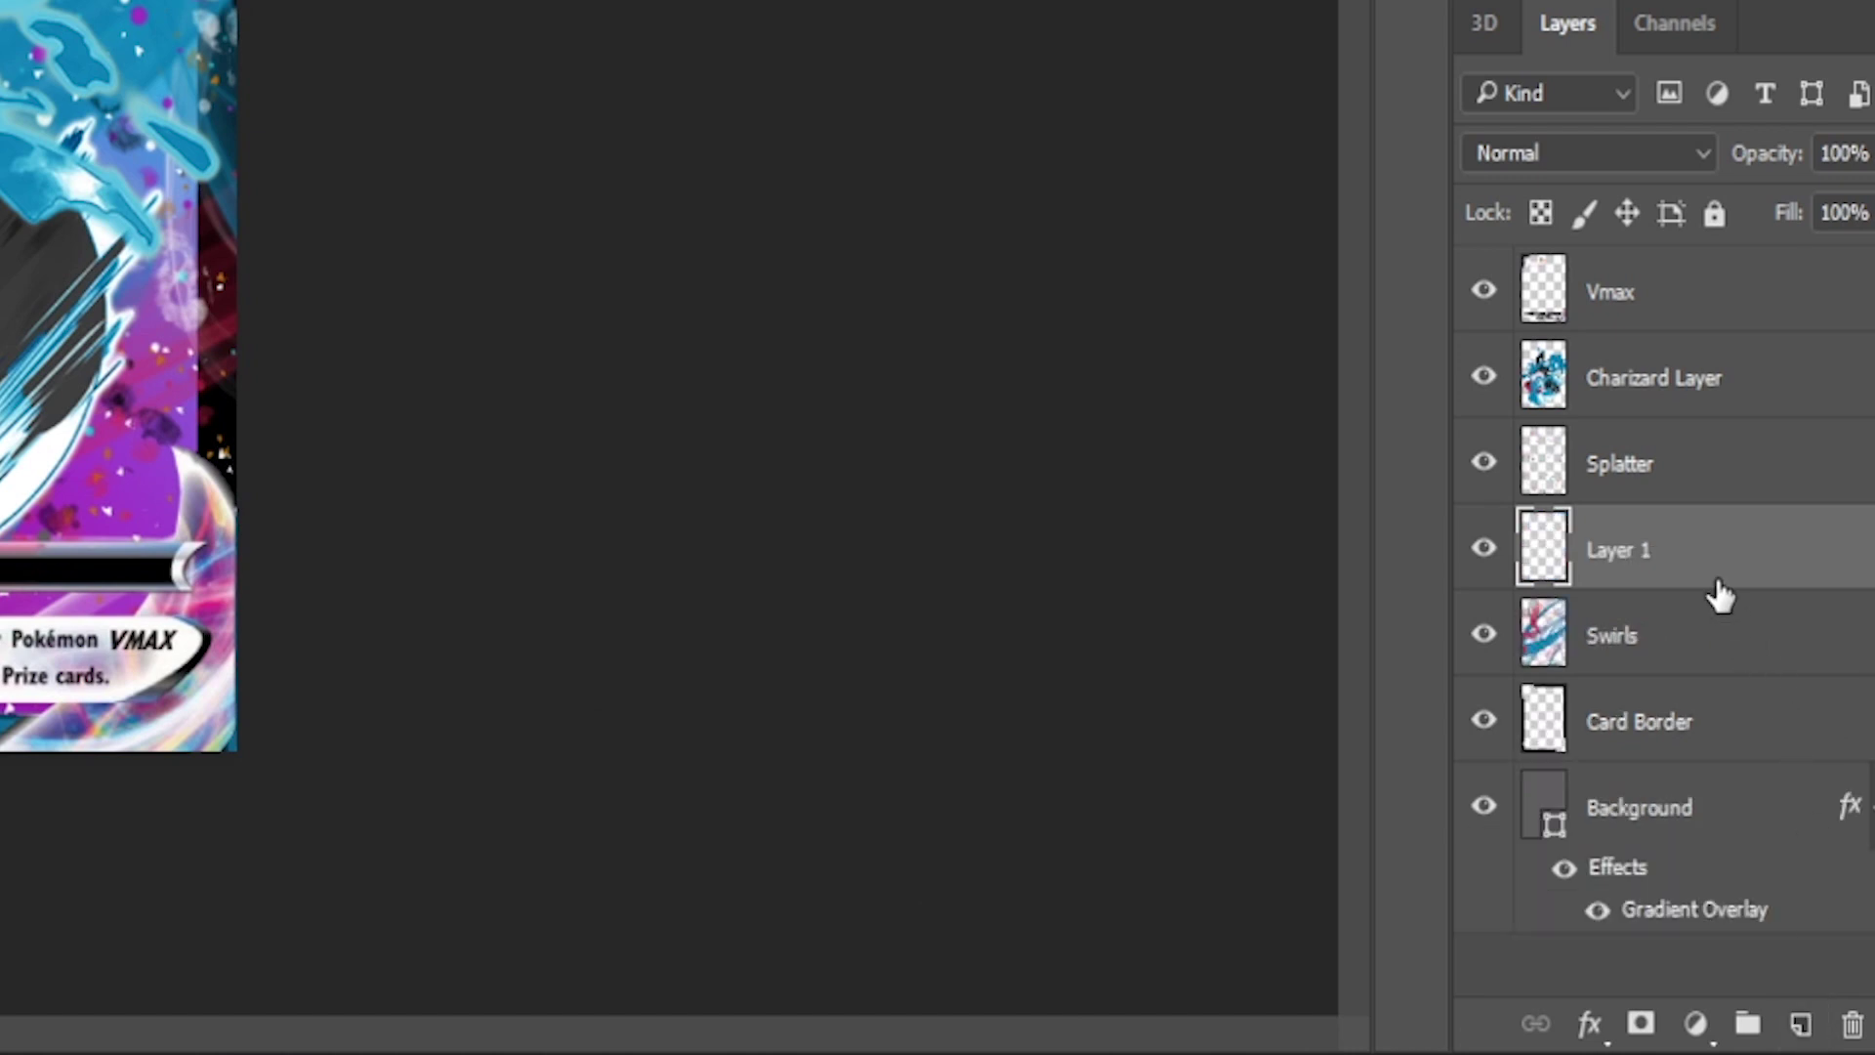
double_click(1626, 565)
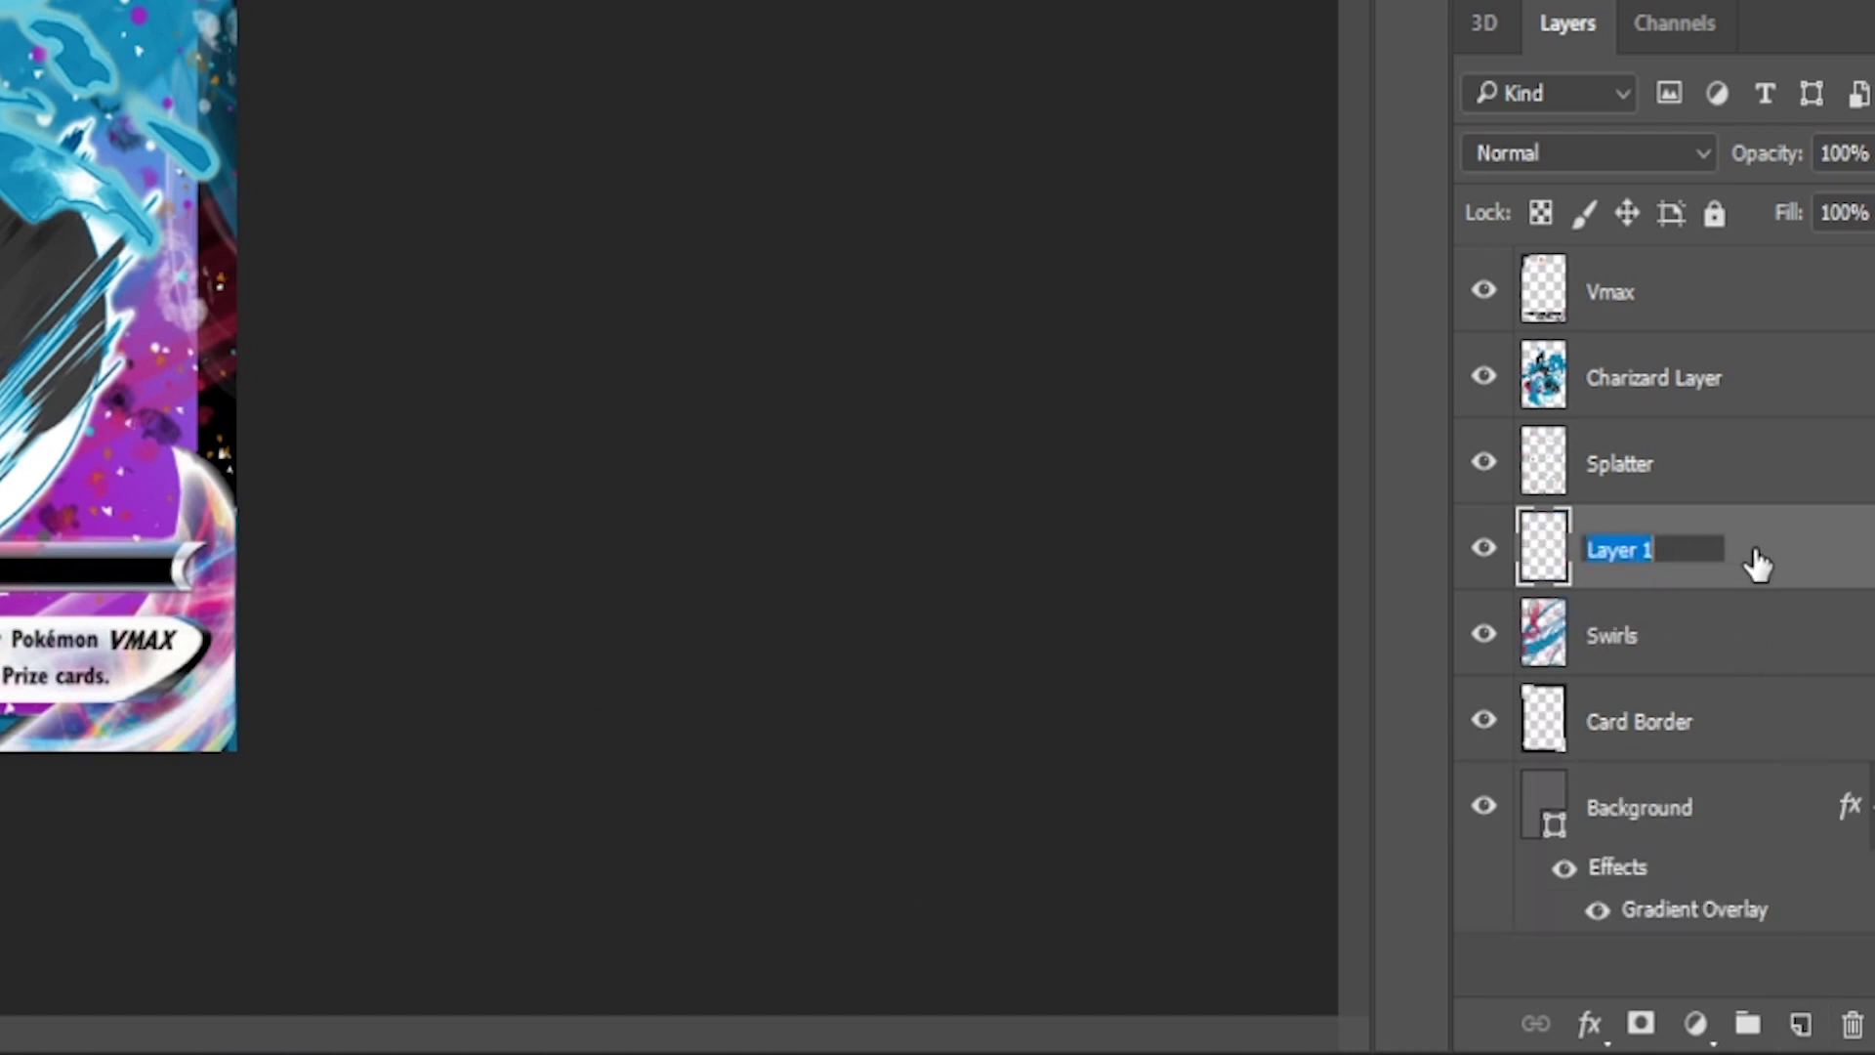
type("Swirls 2")
key("Return")
left_click(1872, 153)
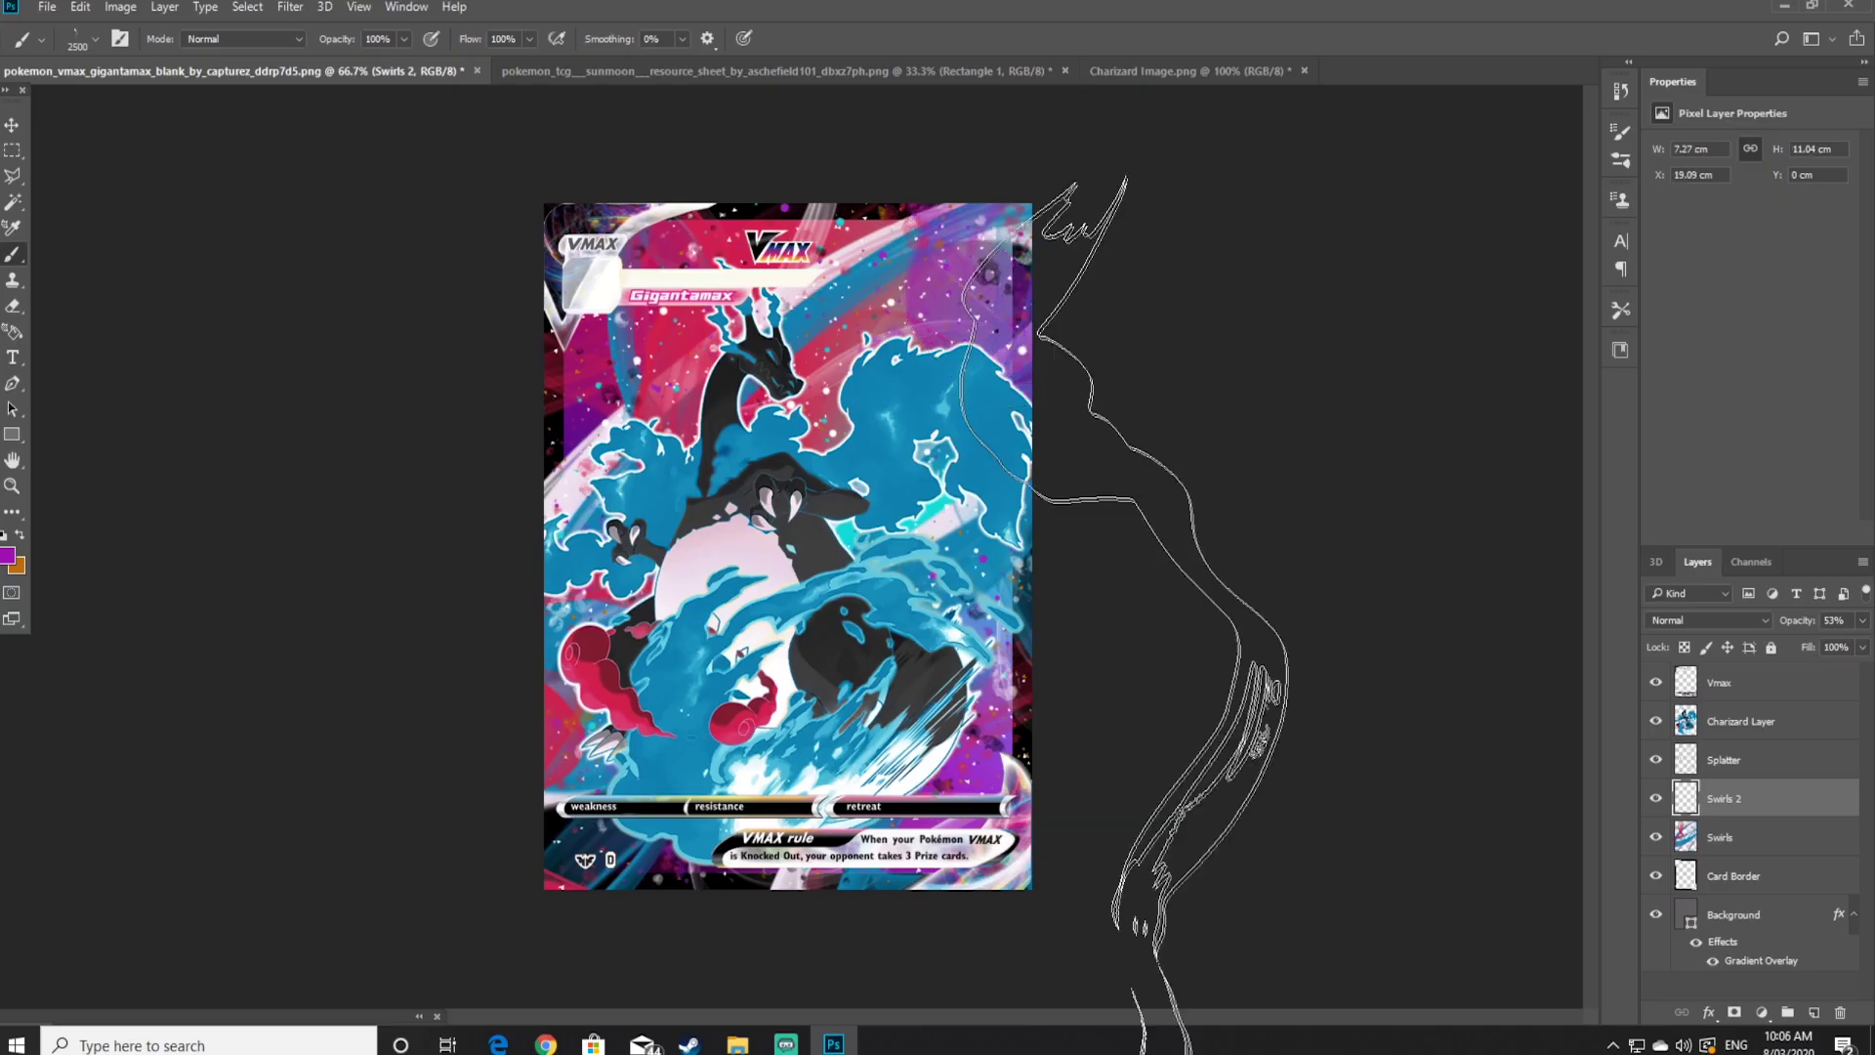
Set the foreground colour to the dark grey of Charizard's body and stamp a smoke swirl on the Swirls 2 layer
left_click(8, 555)
left_click(830, 640)
left_click(1441, 467)
left_click(1499, 683)
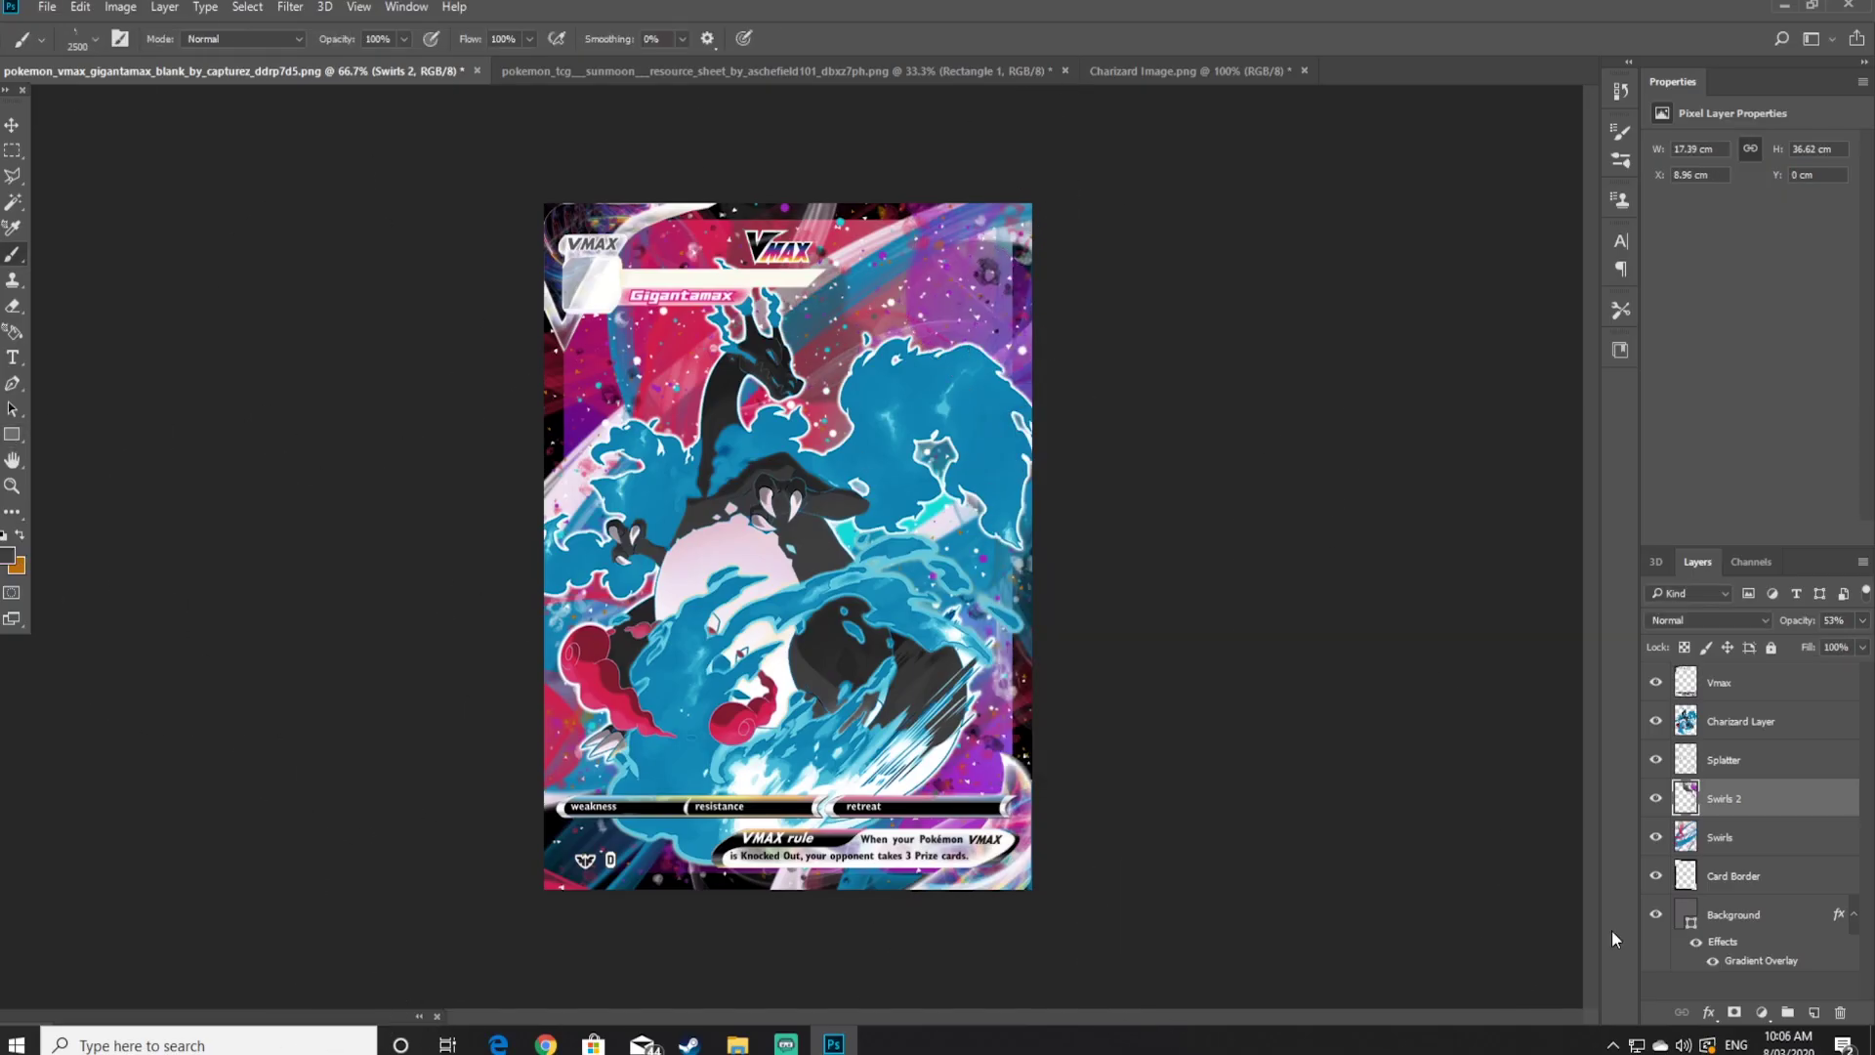
Set the foreground colour to white and stamp smoke swirls on the Swirls 2 layer
left_click(1416, 615)
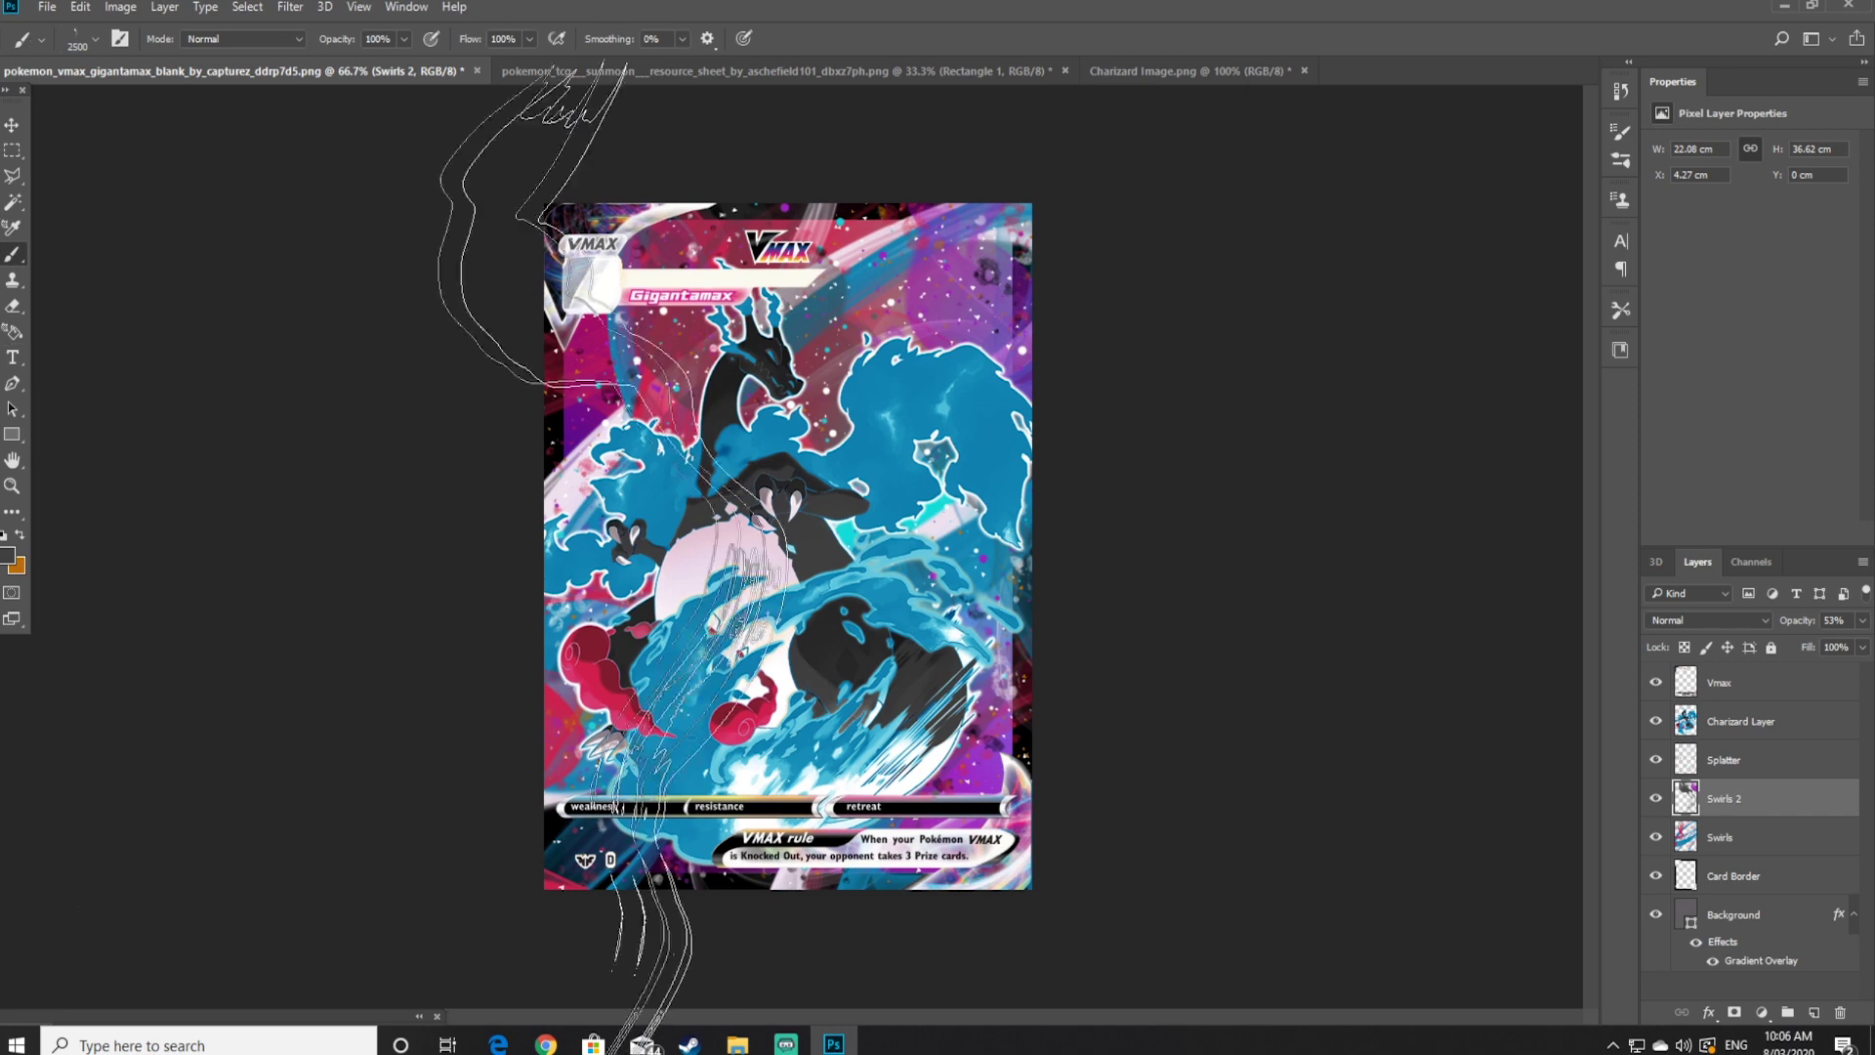
left_click(8, 557)
key("Return")
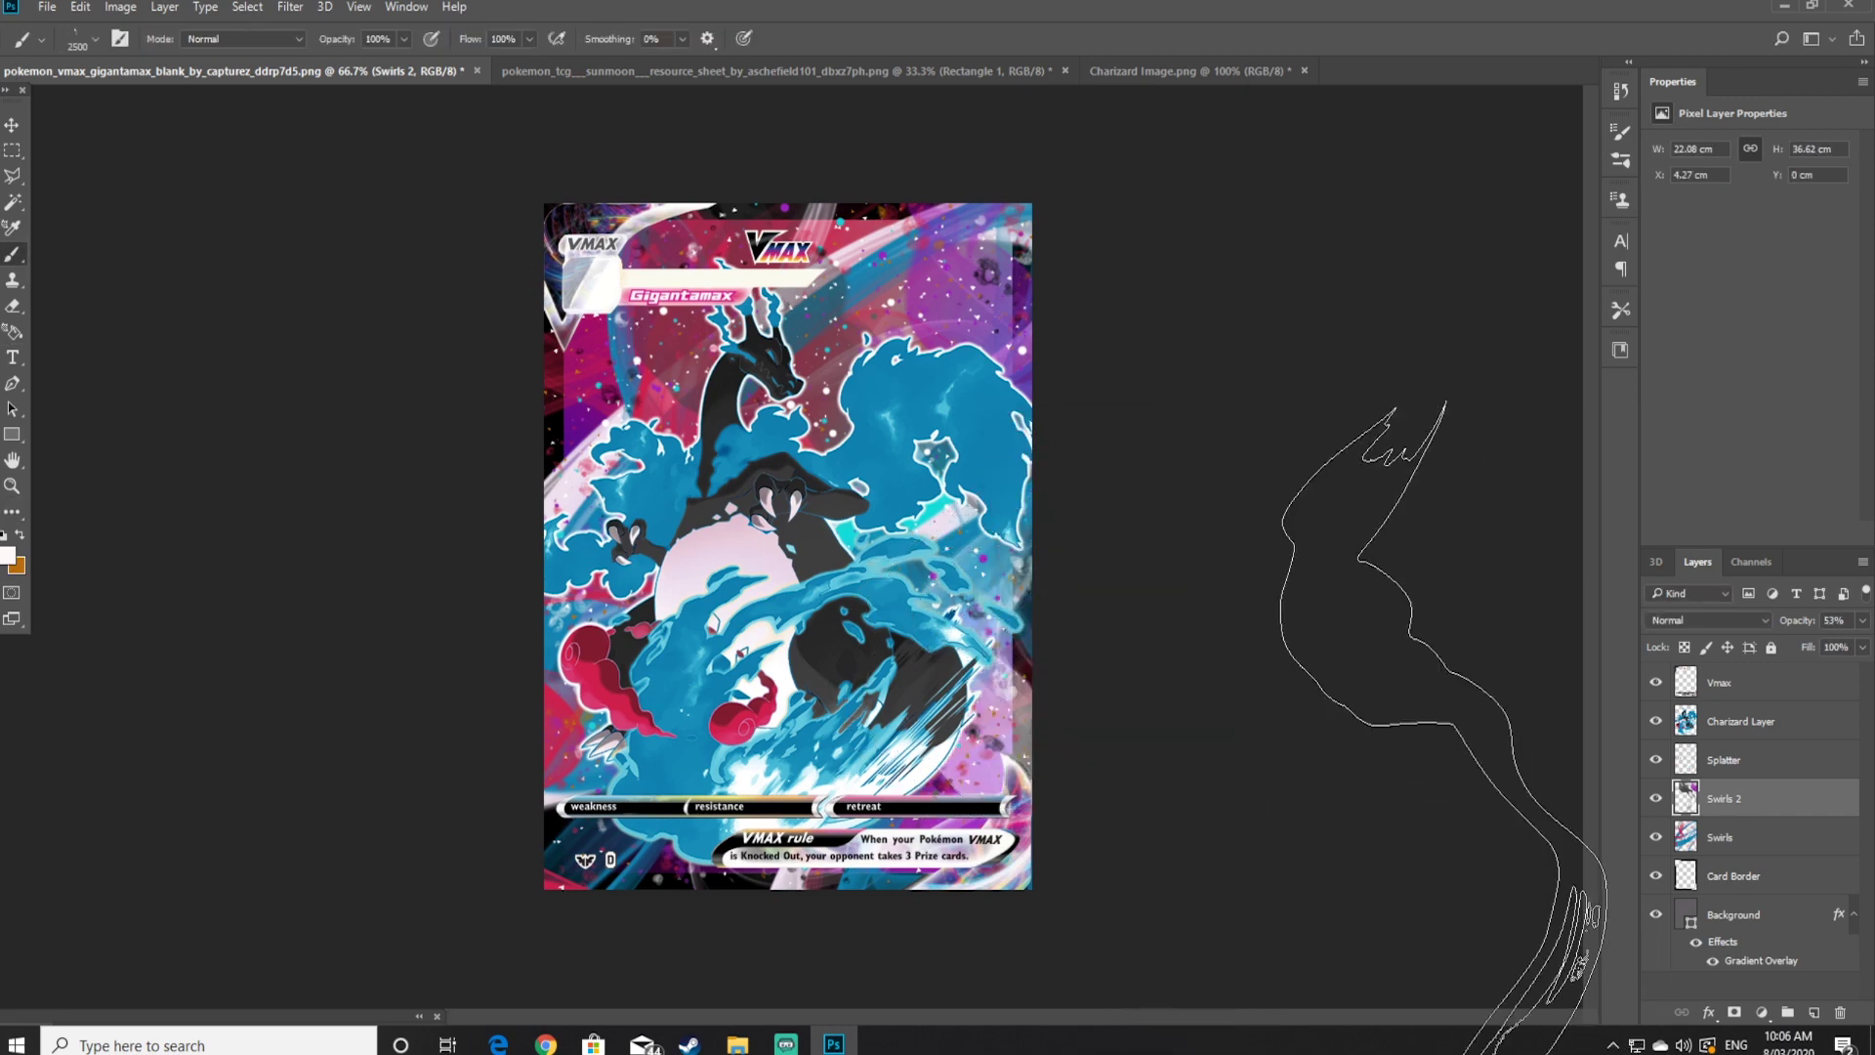
key("m")
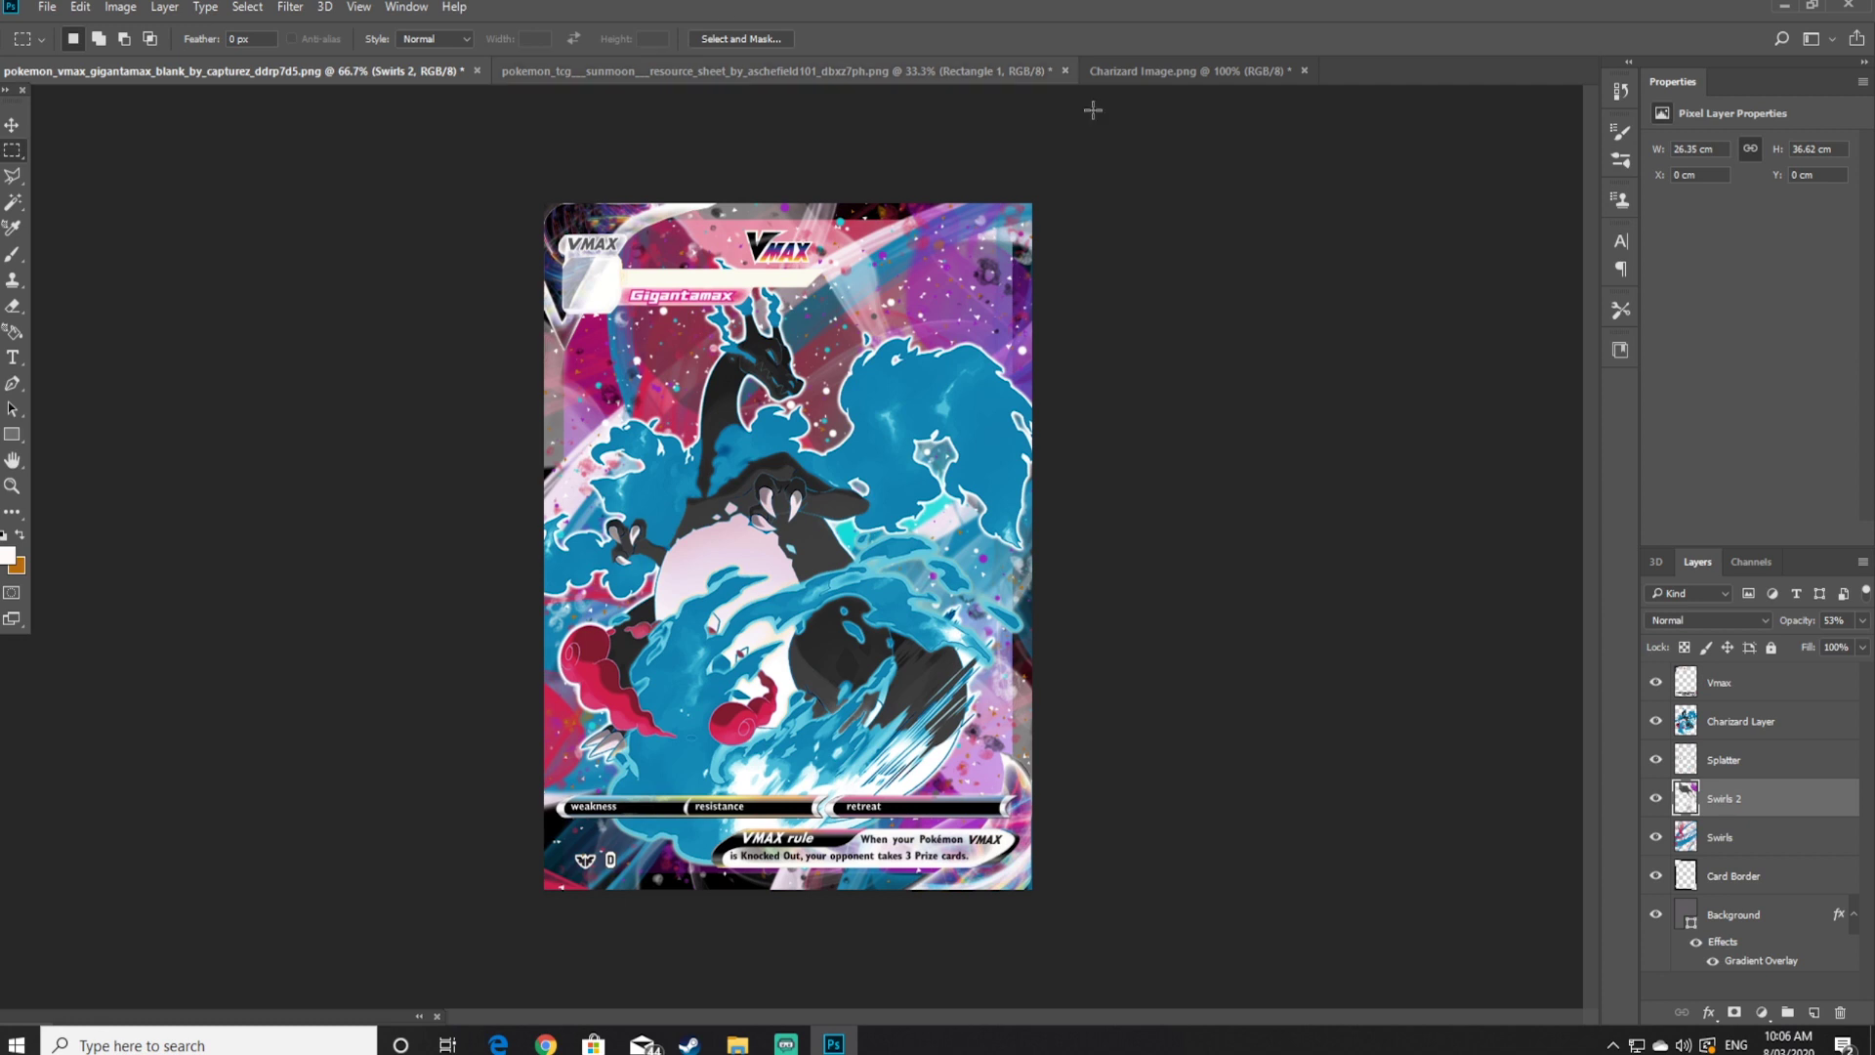
Add a new layer named Swirls Above directly above the Charizard Layer
left_click(1744, 728)
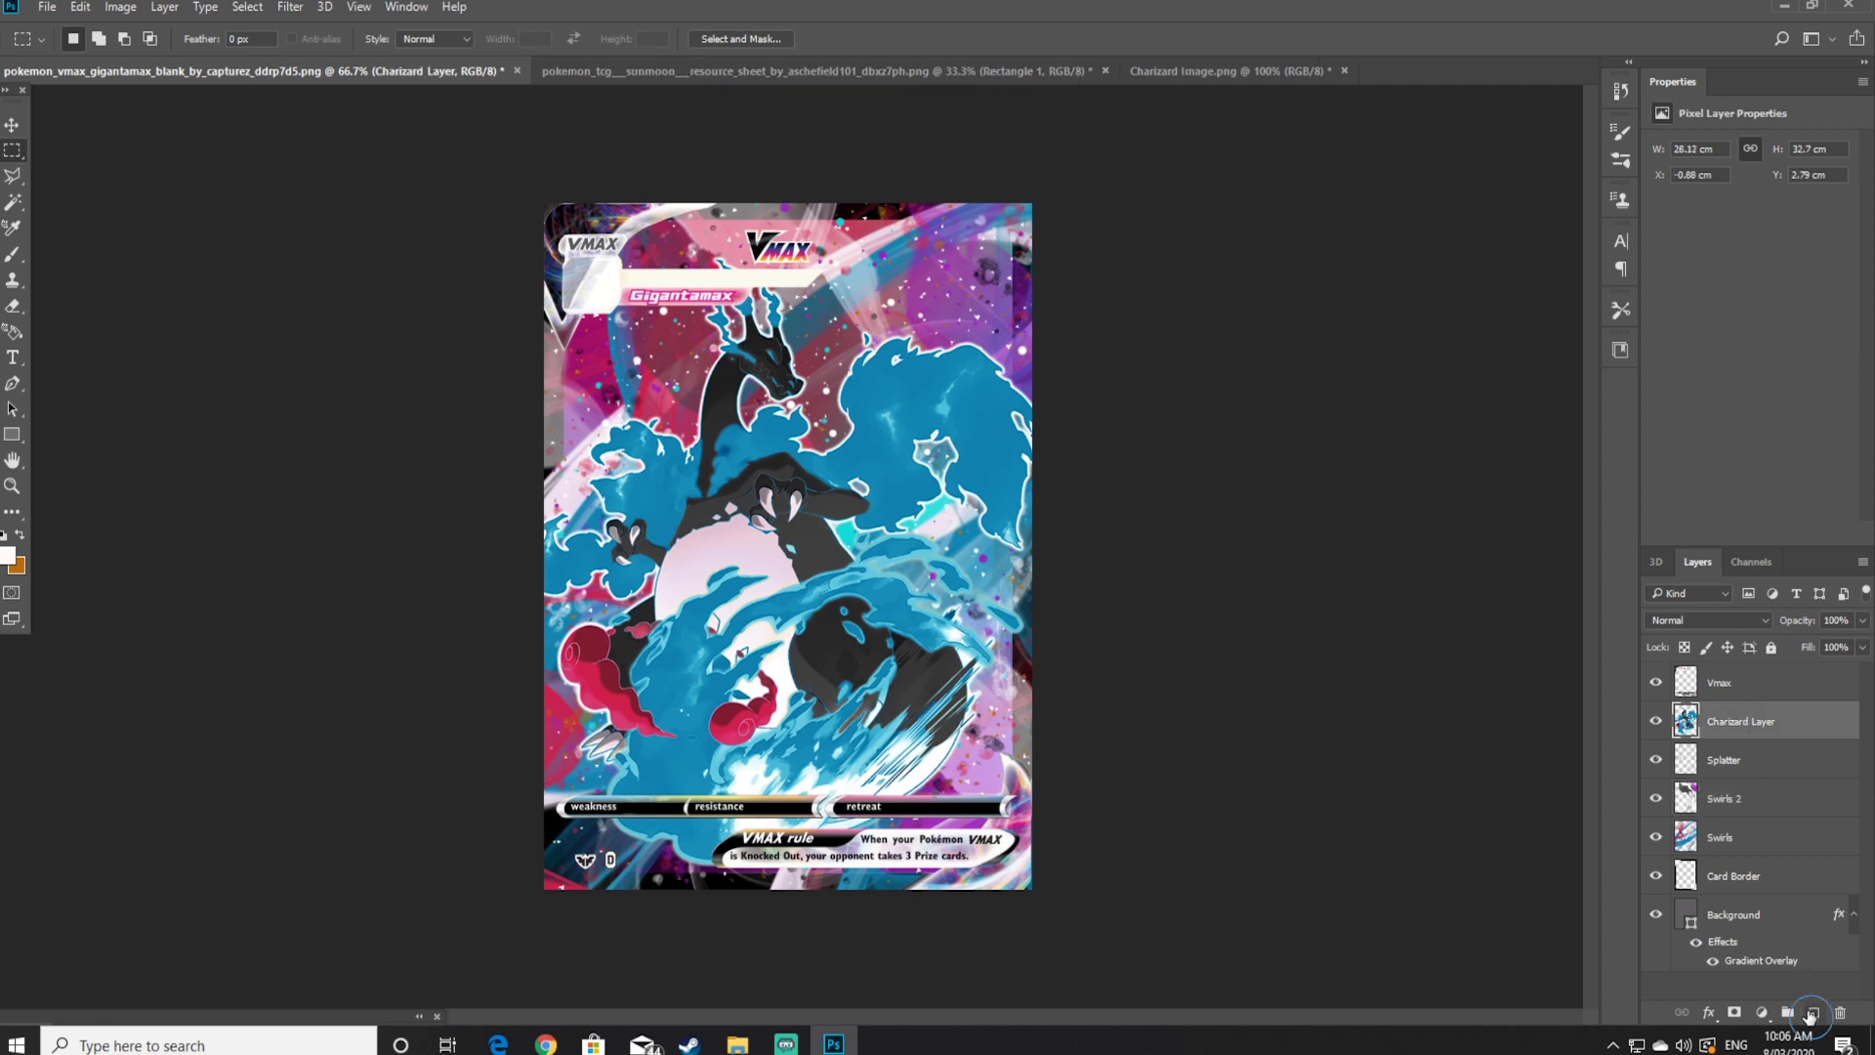
left_click(1813, 1012)
double_click(1746, 728)
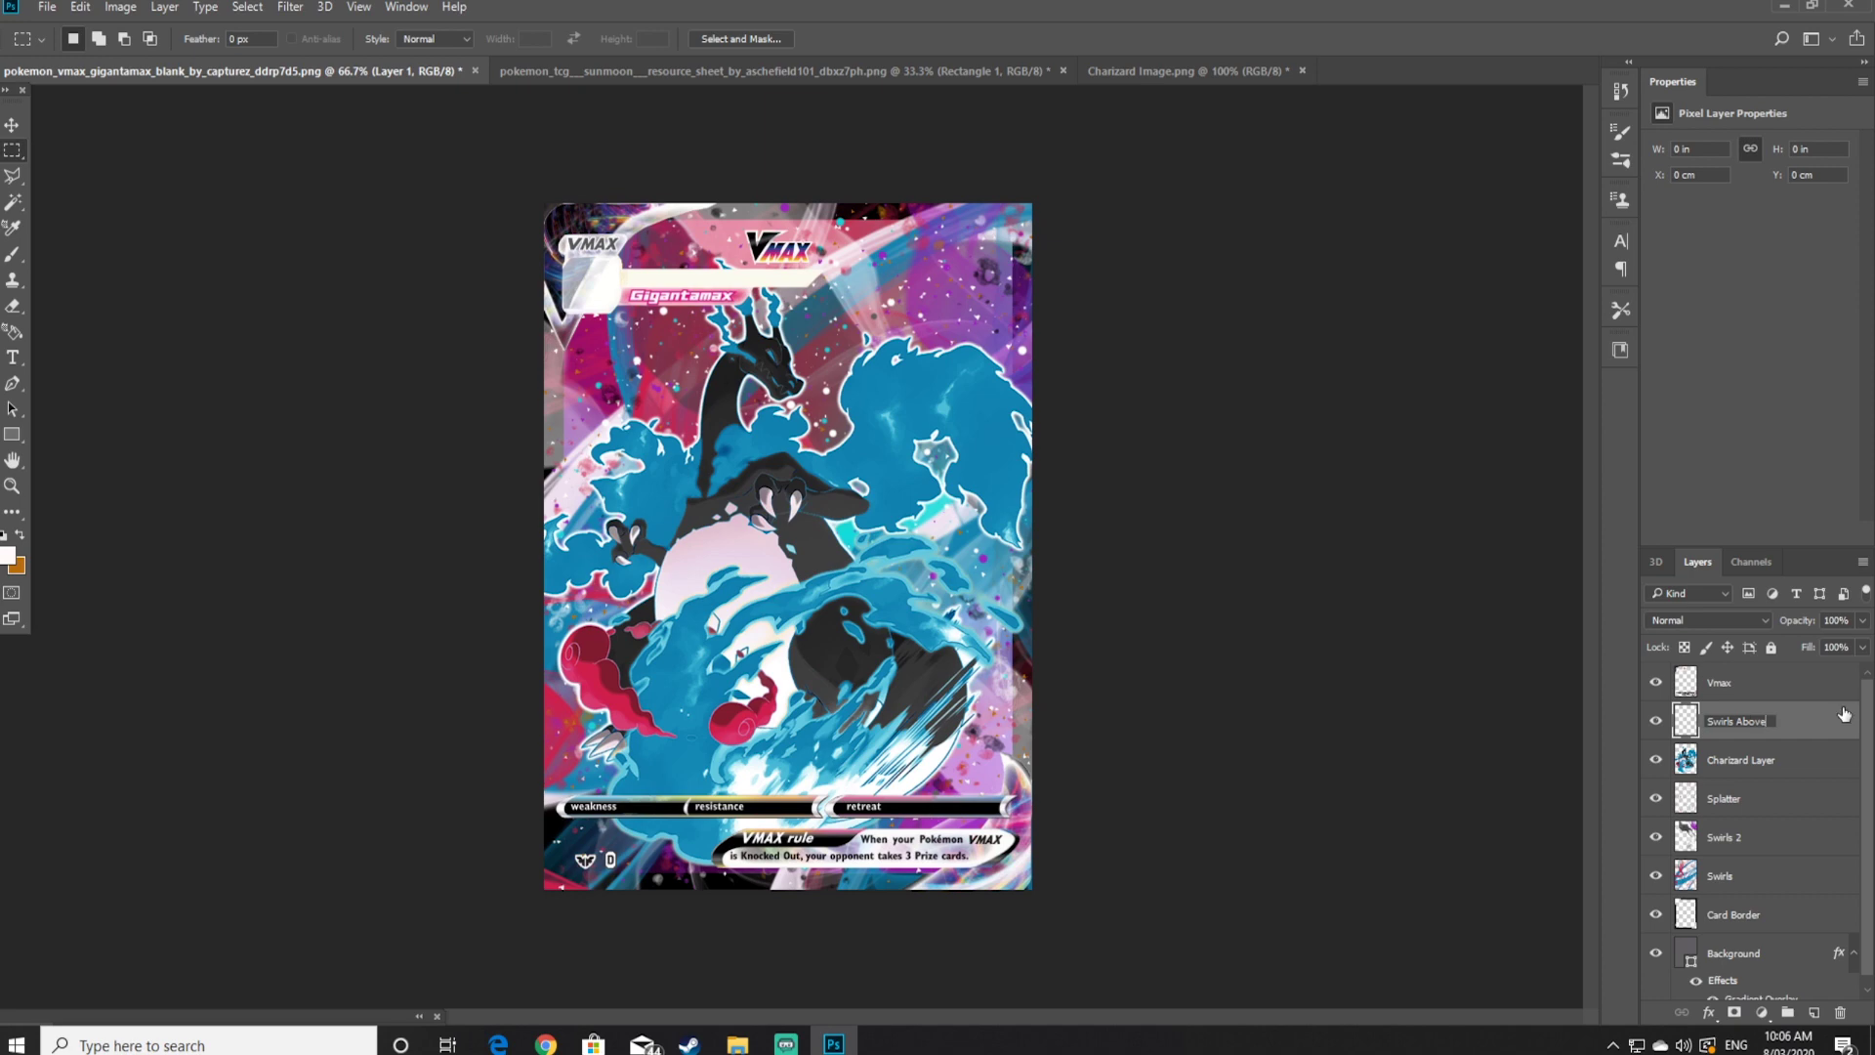
key("Return")
Choose the Smoke 51 brush for painting on the Swirls Above layer
left_click(12, 253)
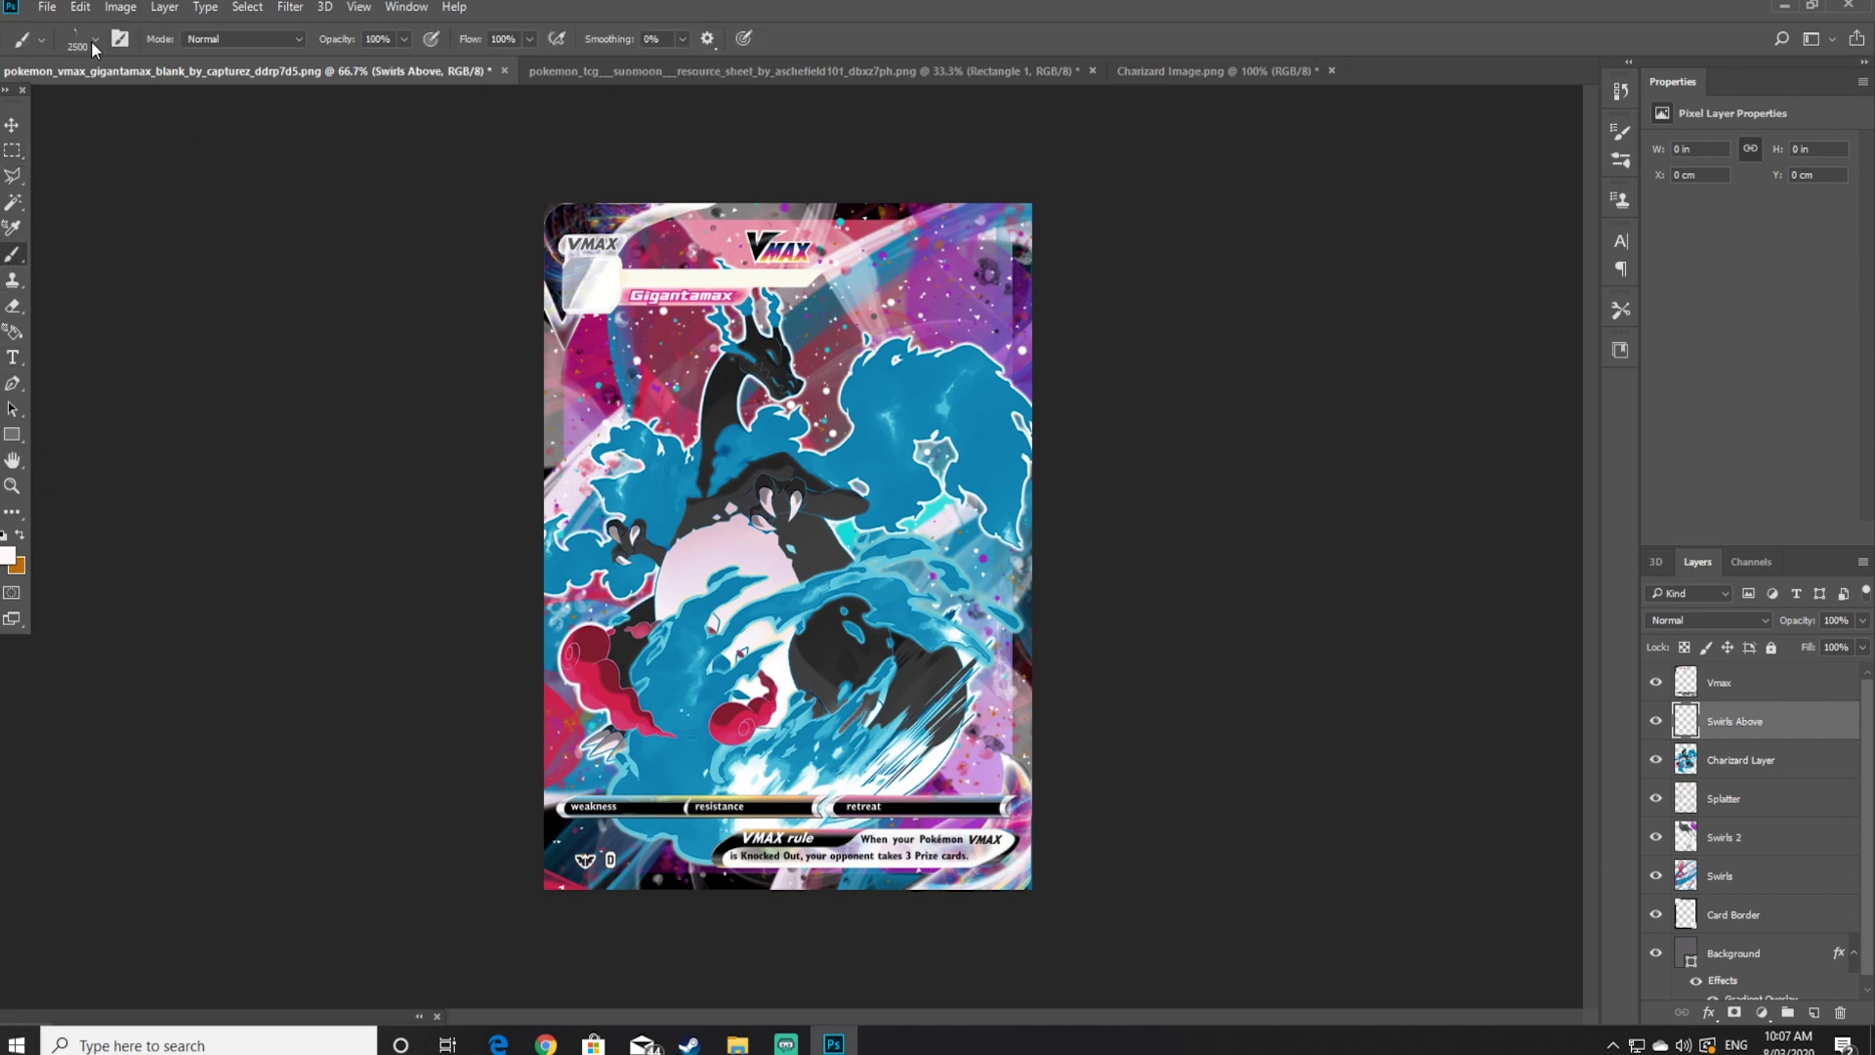
left_click(94, 39)
scroll(117, 284, "up", 3)
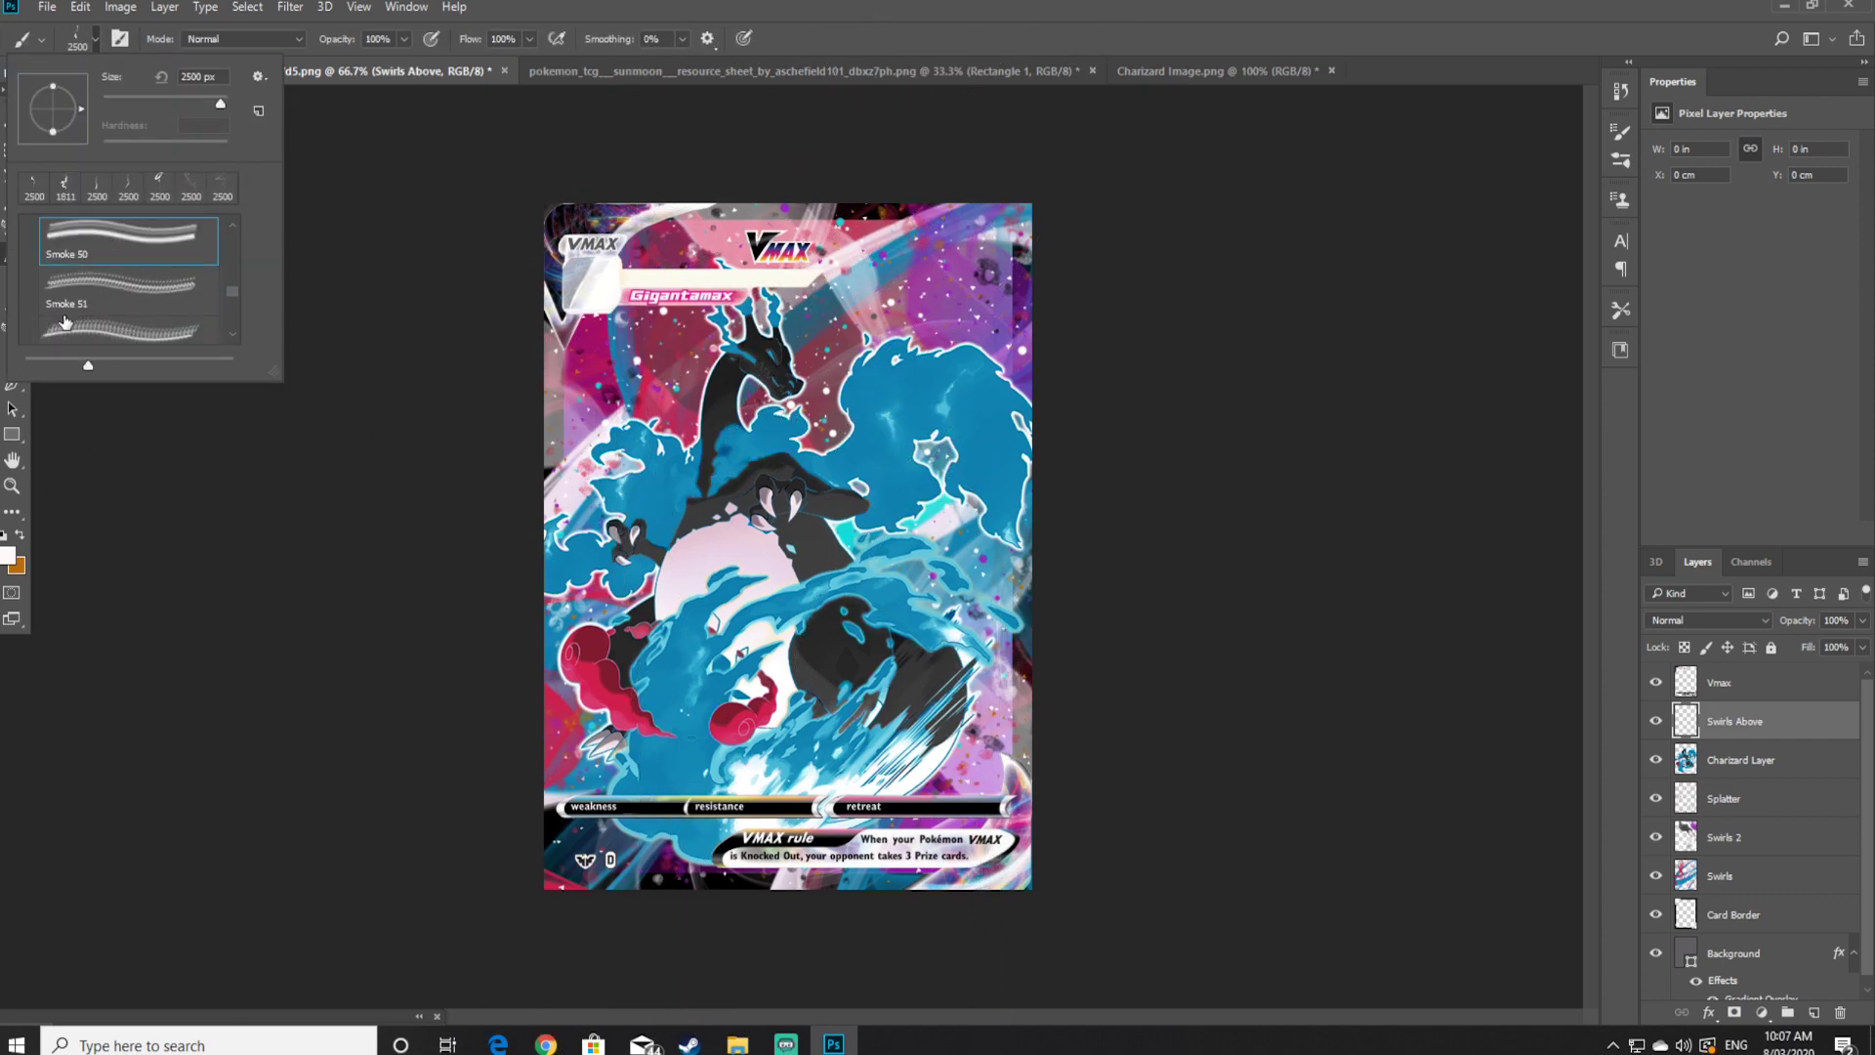
left_click(65, 309)
Try a white smoke stamp over the lower-right part of the card and undo it
left_click(1172, 606)
left_click(83, 7)
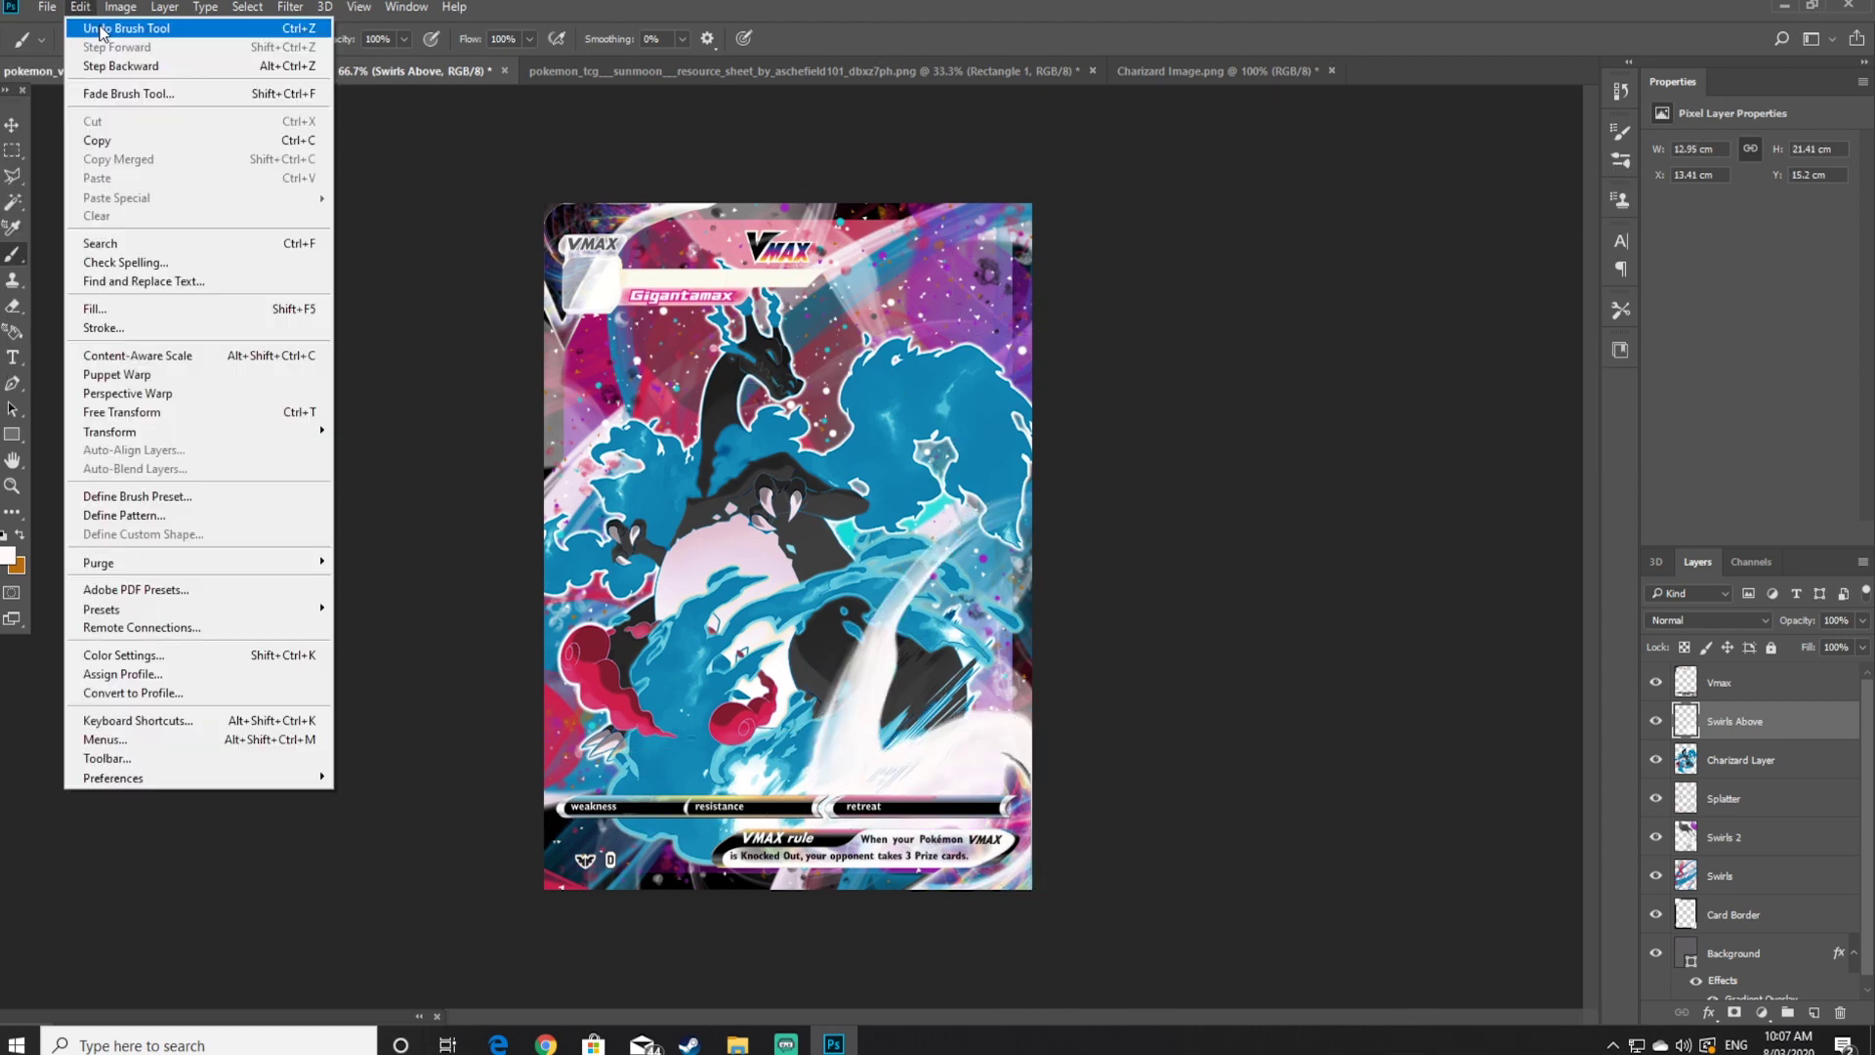
left_click(103, 30)
Set the Swirls Above layer's opacity to 72% and stamp smoke on it in the crimson d01e50
left_click_drag(1861, 620, 1835, 644)
left_click(8, 556)
left_click(1233, 517)
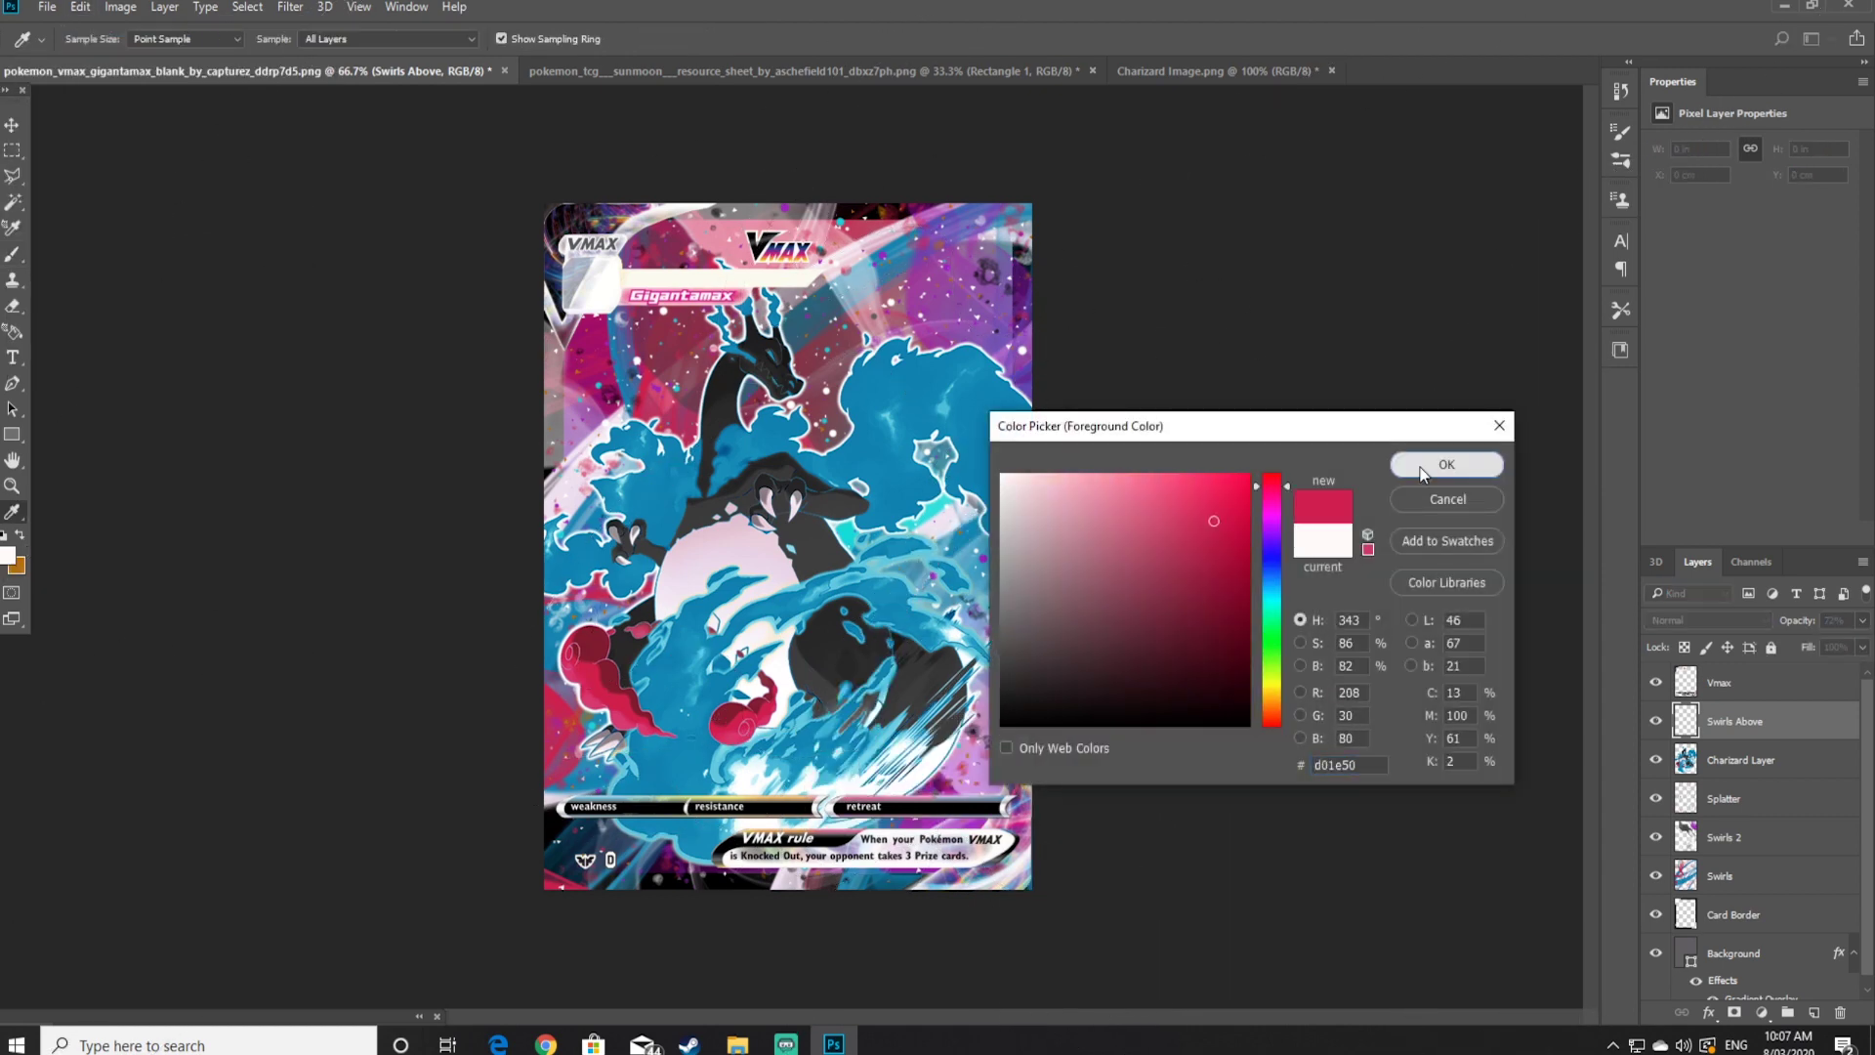
left_click(1445, 465)
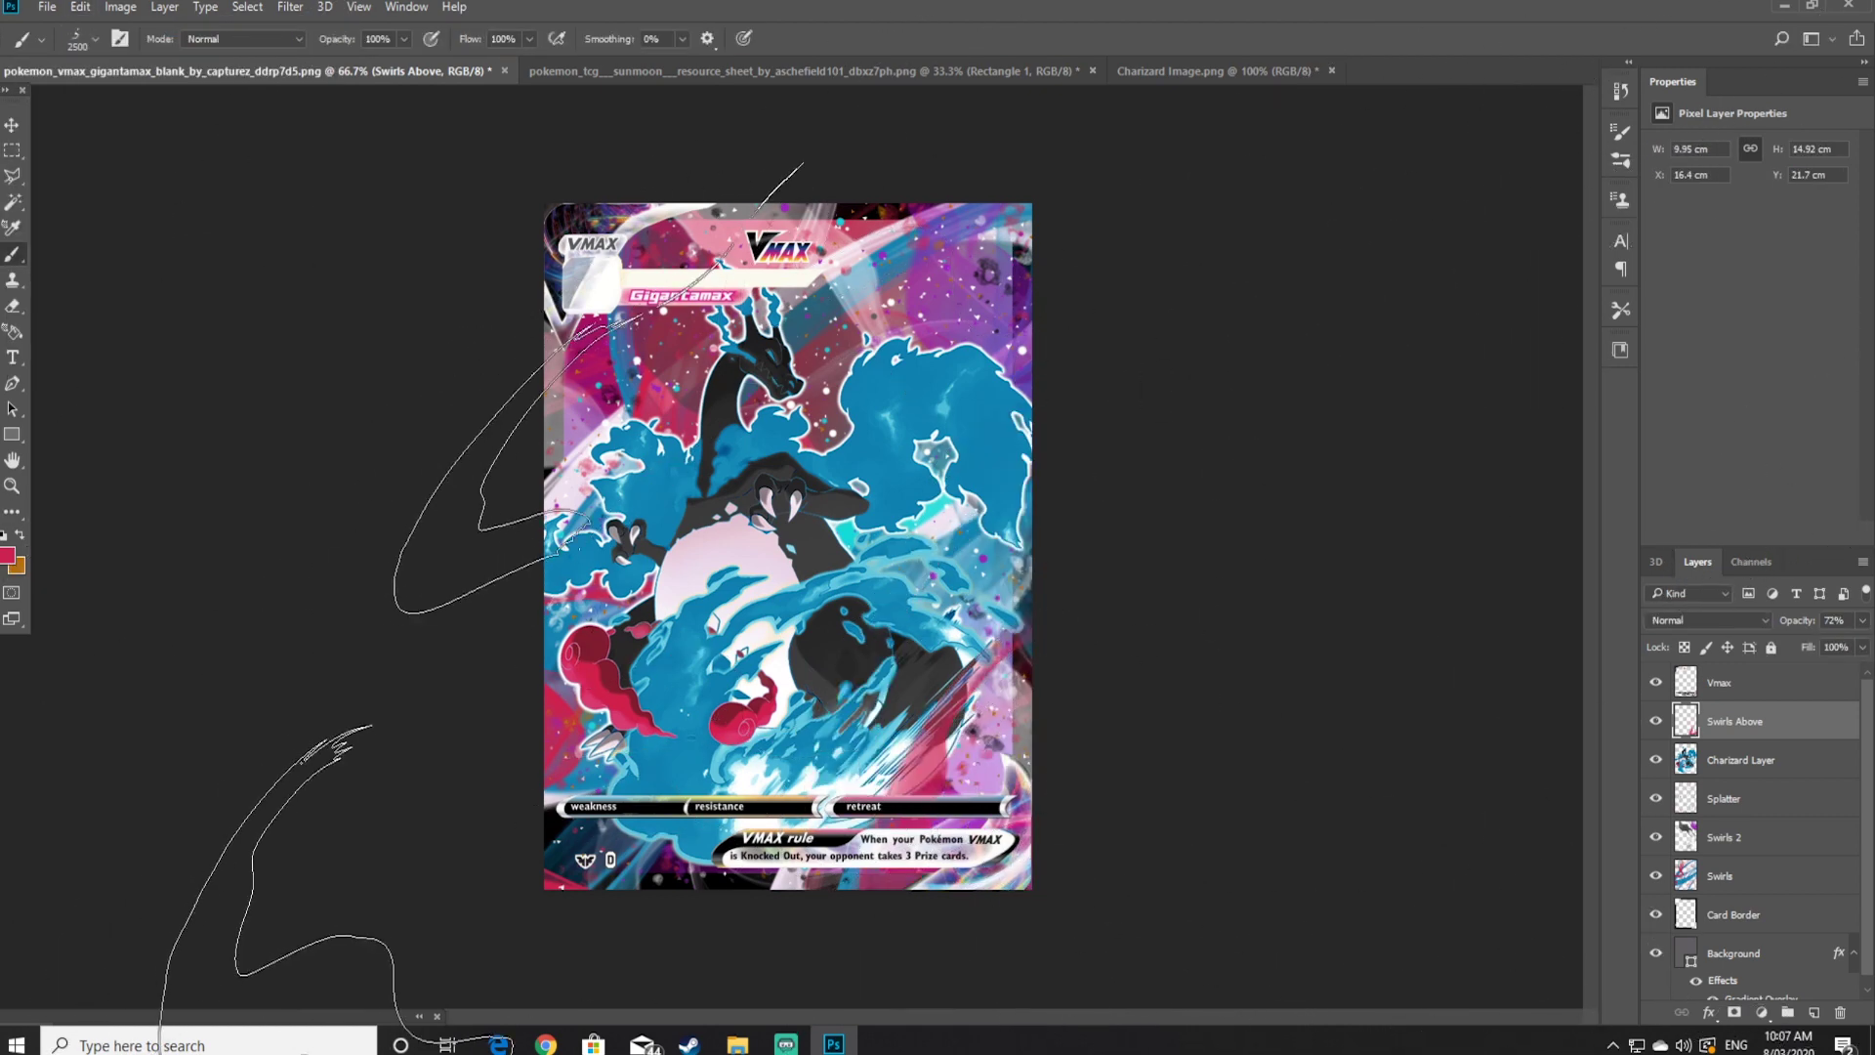
left_click(244, 684)
Set the foreground colour to the blue of Charizard's flames and stamp smoke on the Swirls Above layer
left_click(8, 555)
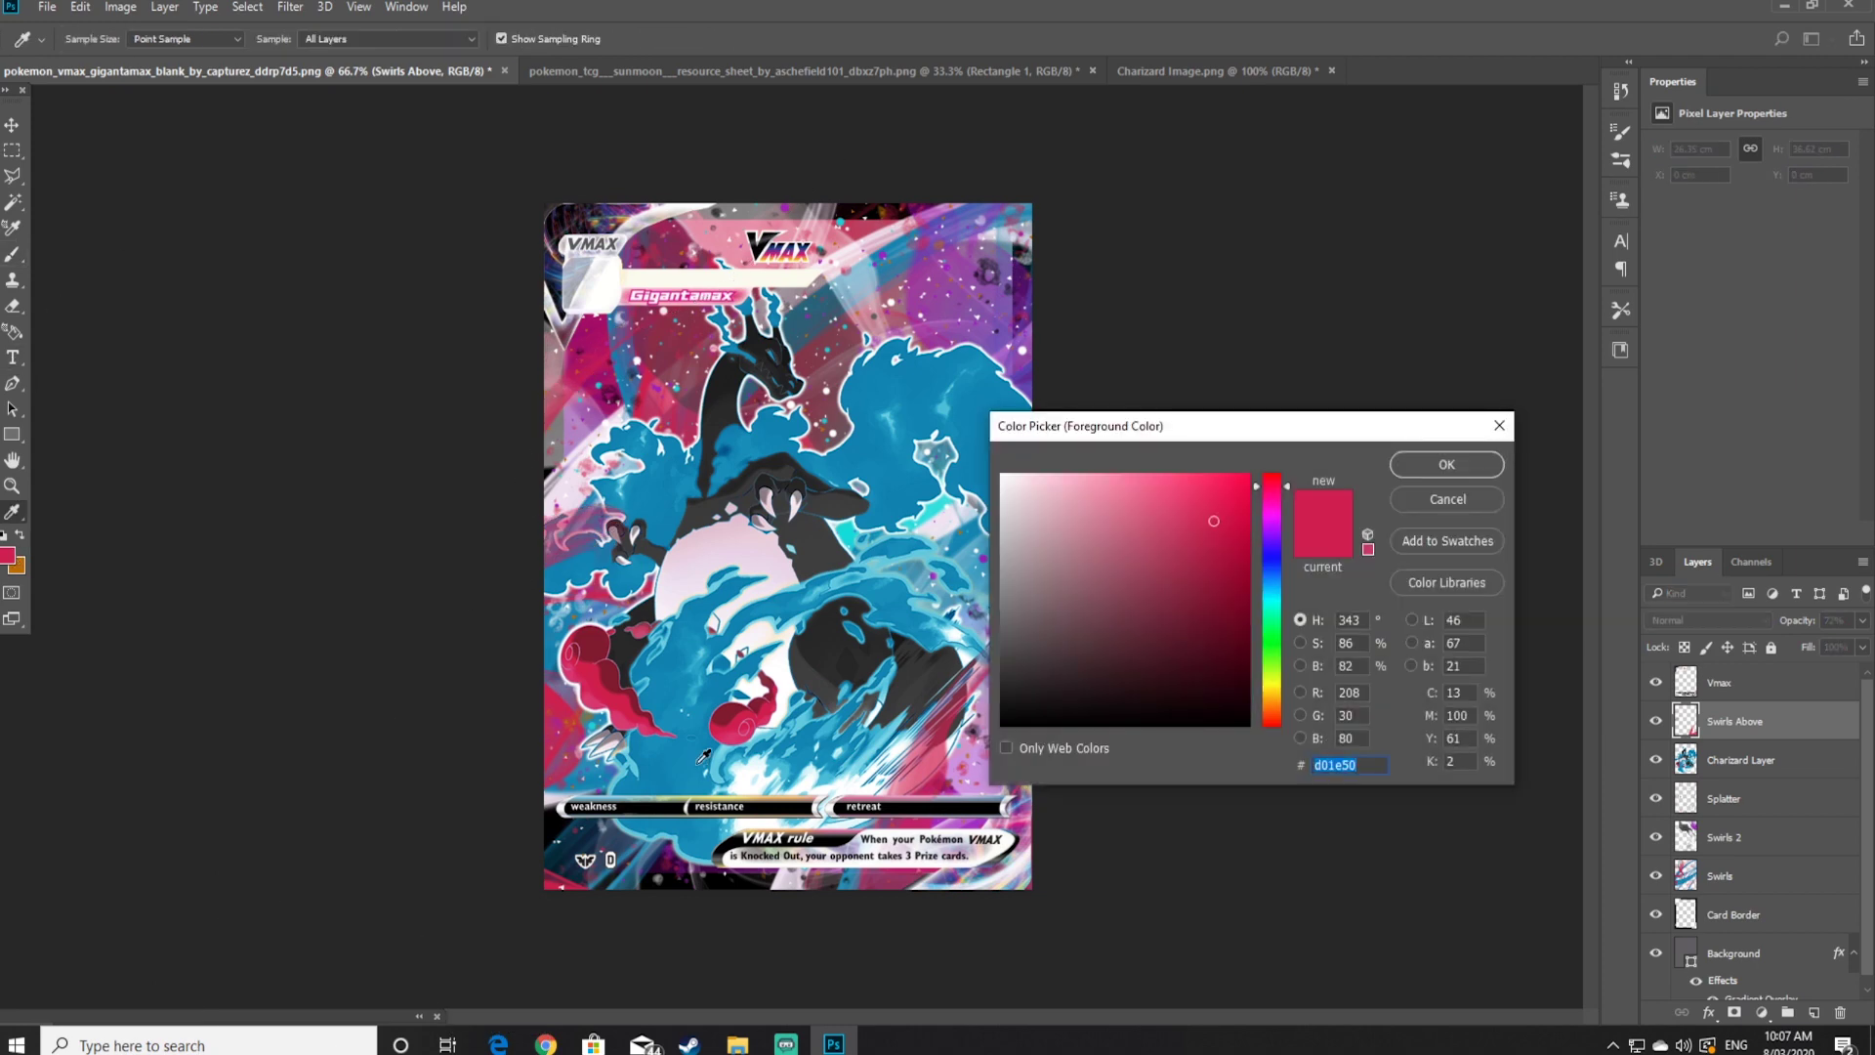
left_click(899, 488)
left_click(1447, 464)
left_click(1299, 508)
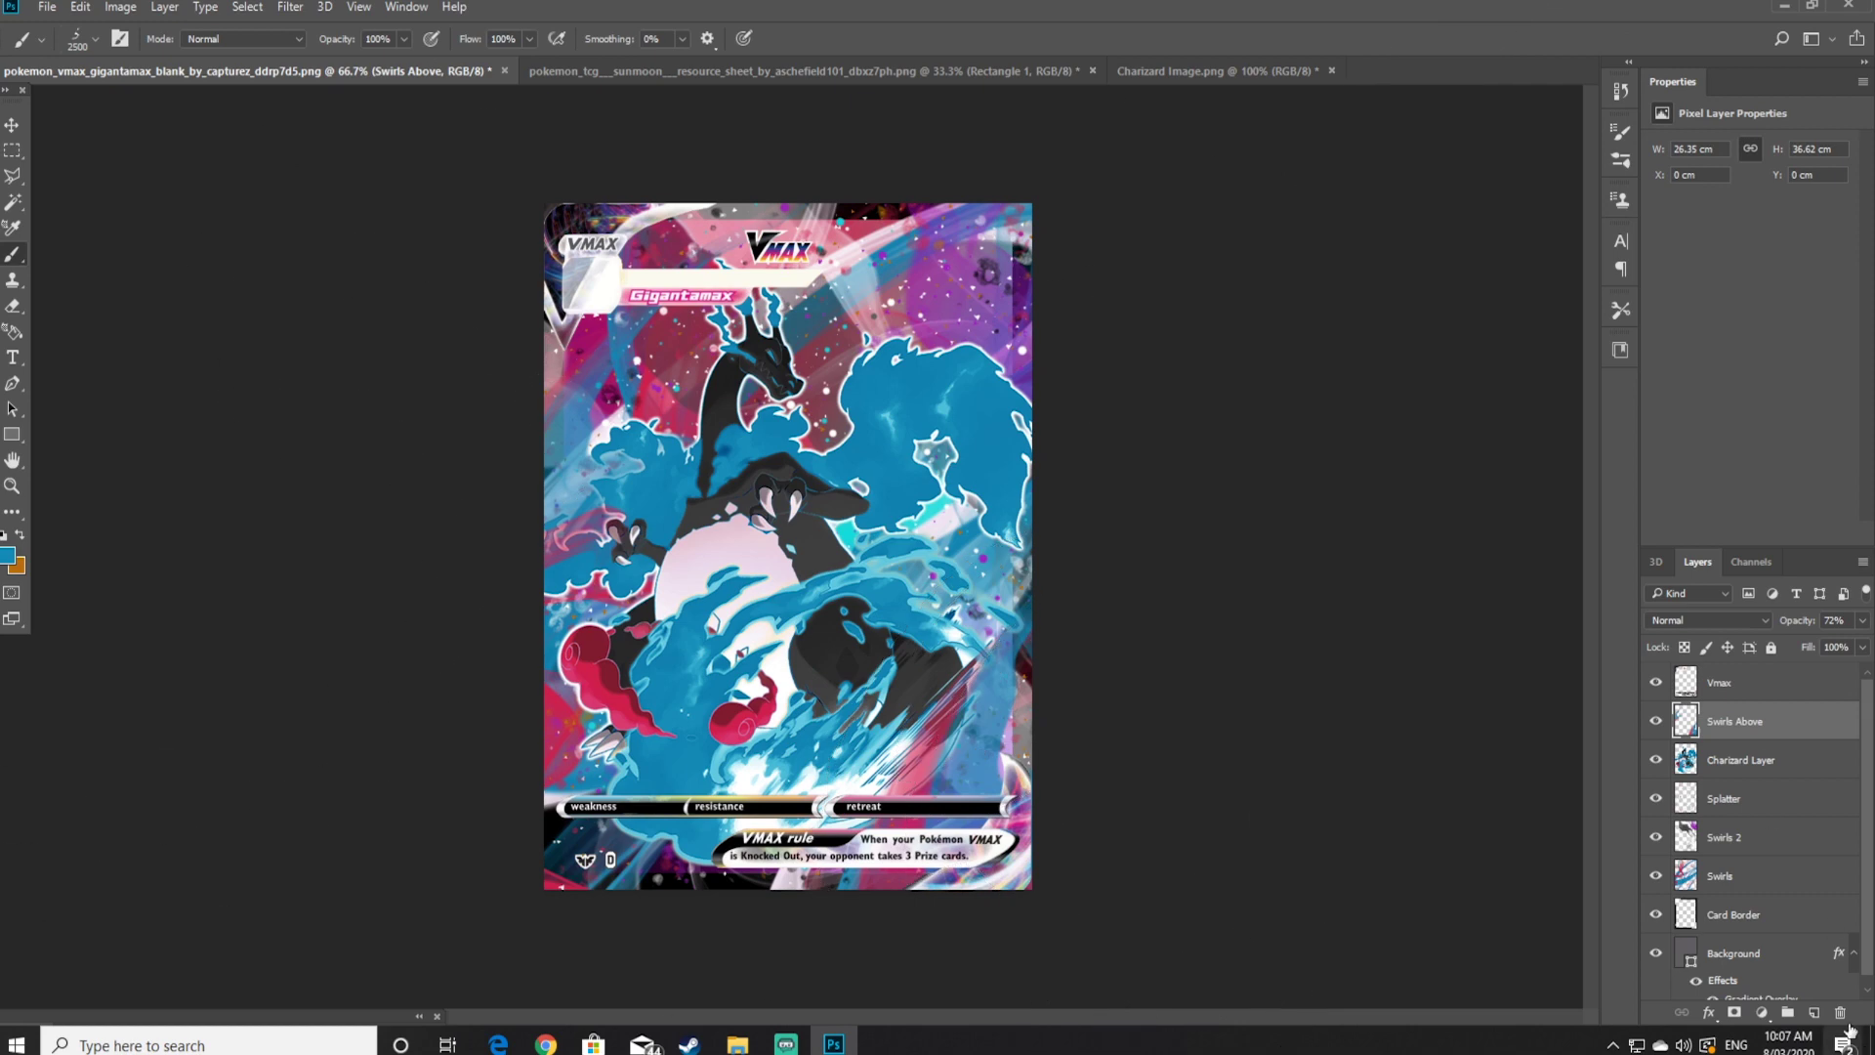
Add a new layer named Splatter Above directly above Swirls Above
left_click(1814, 1012)
double_click(1737, 724)
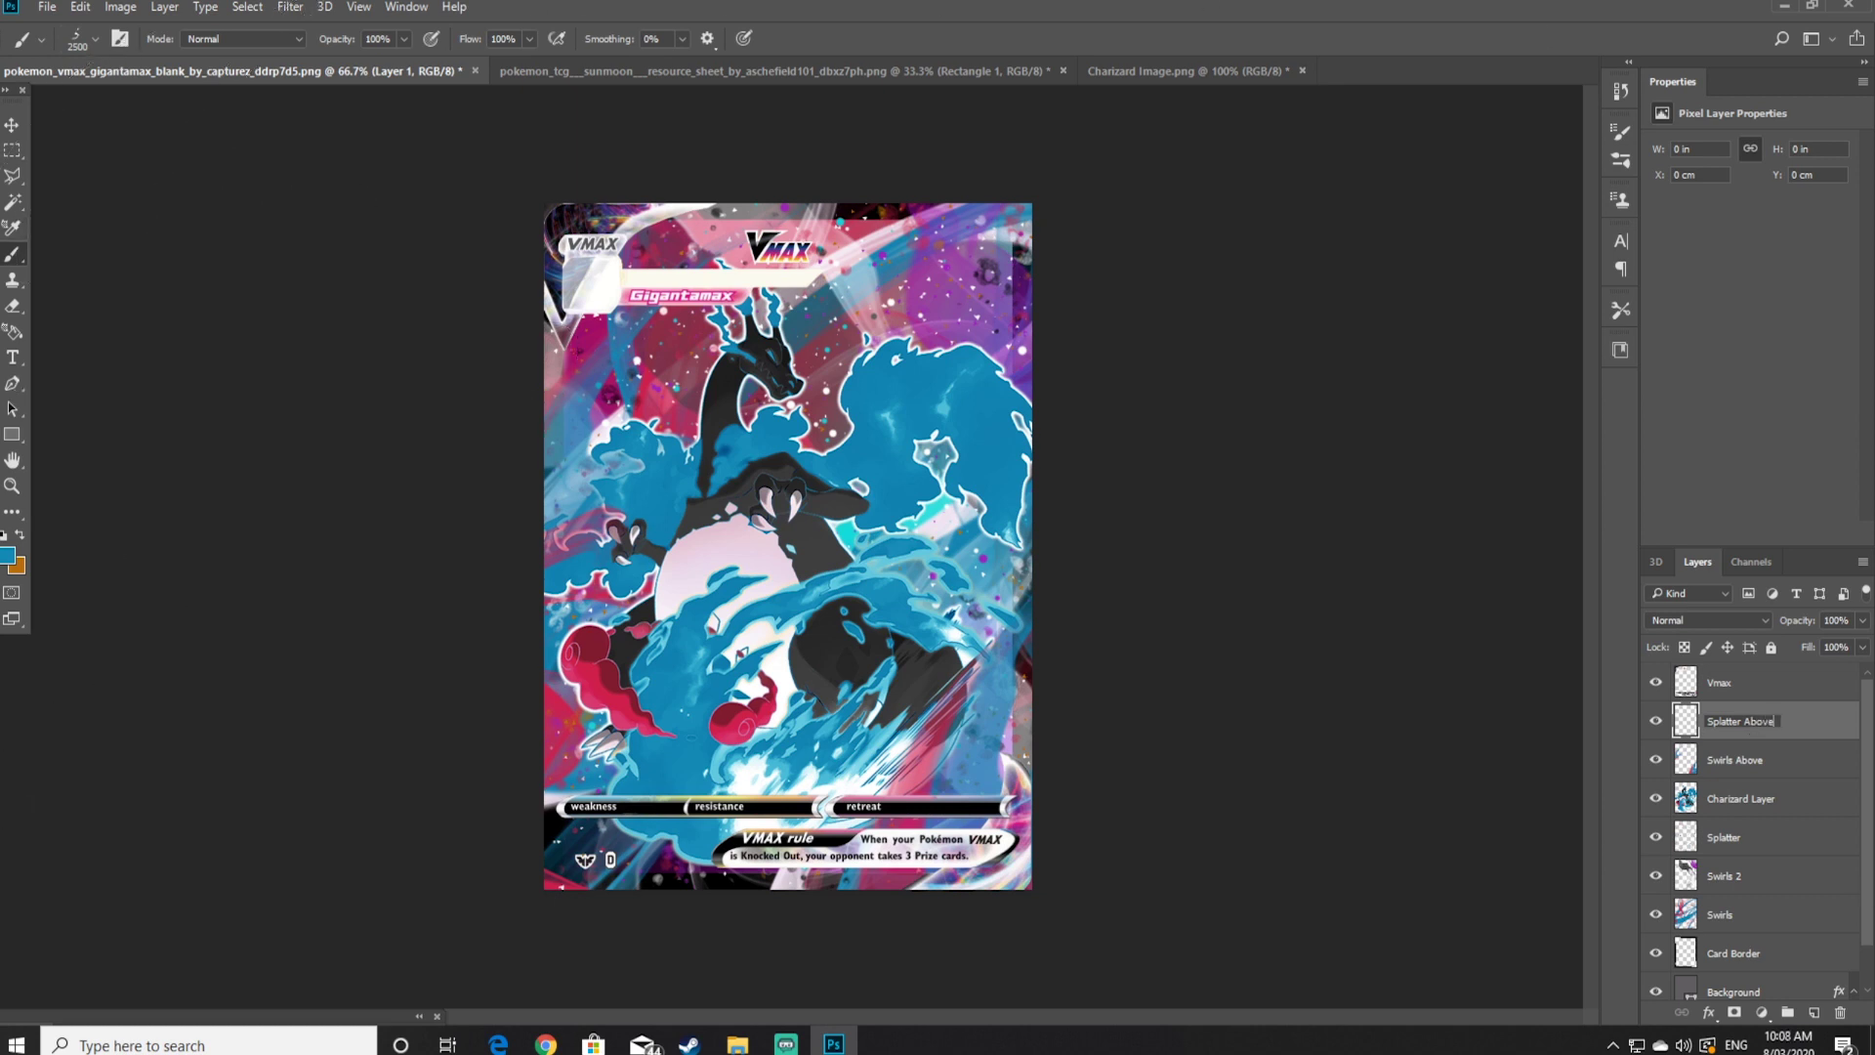
left_click(12, 260)
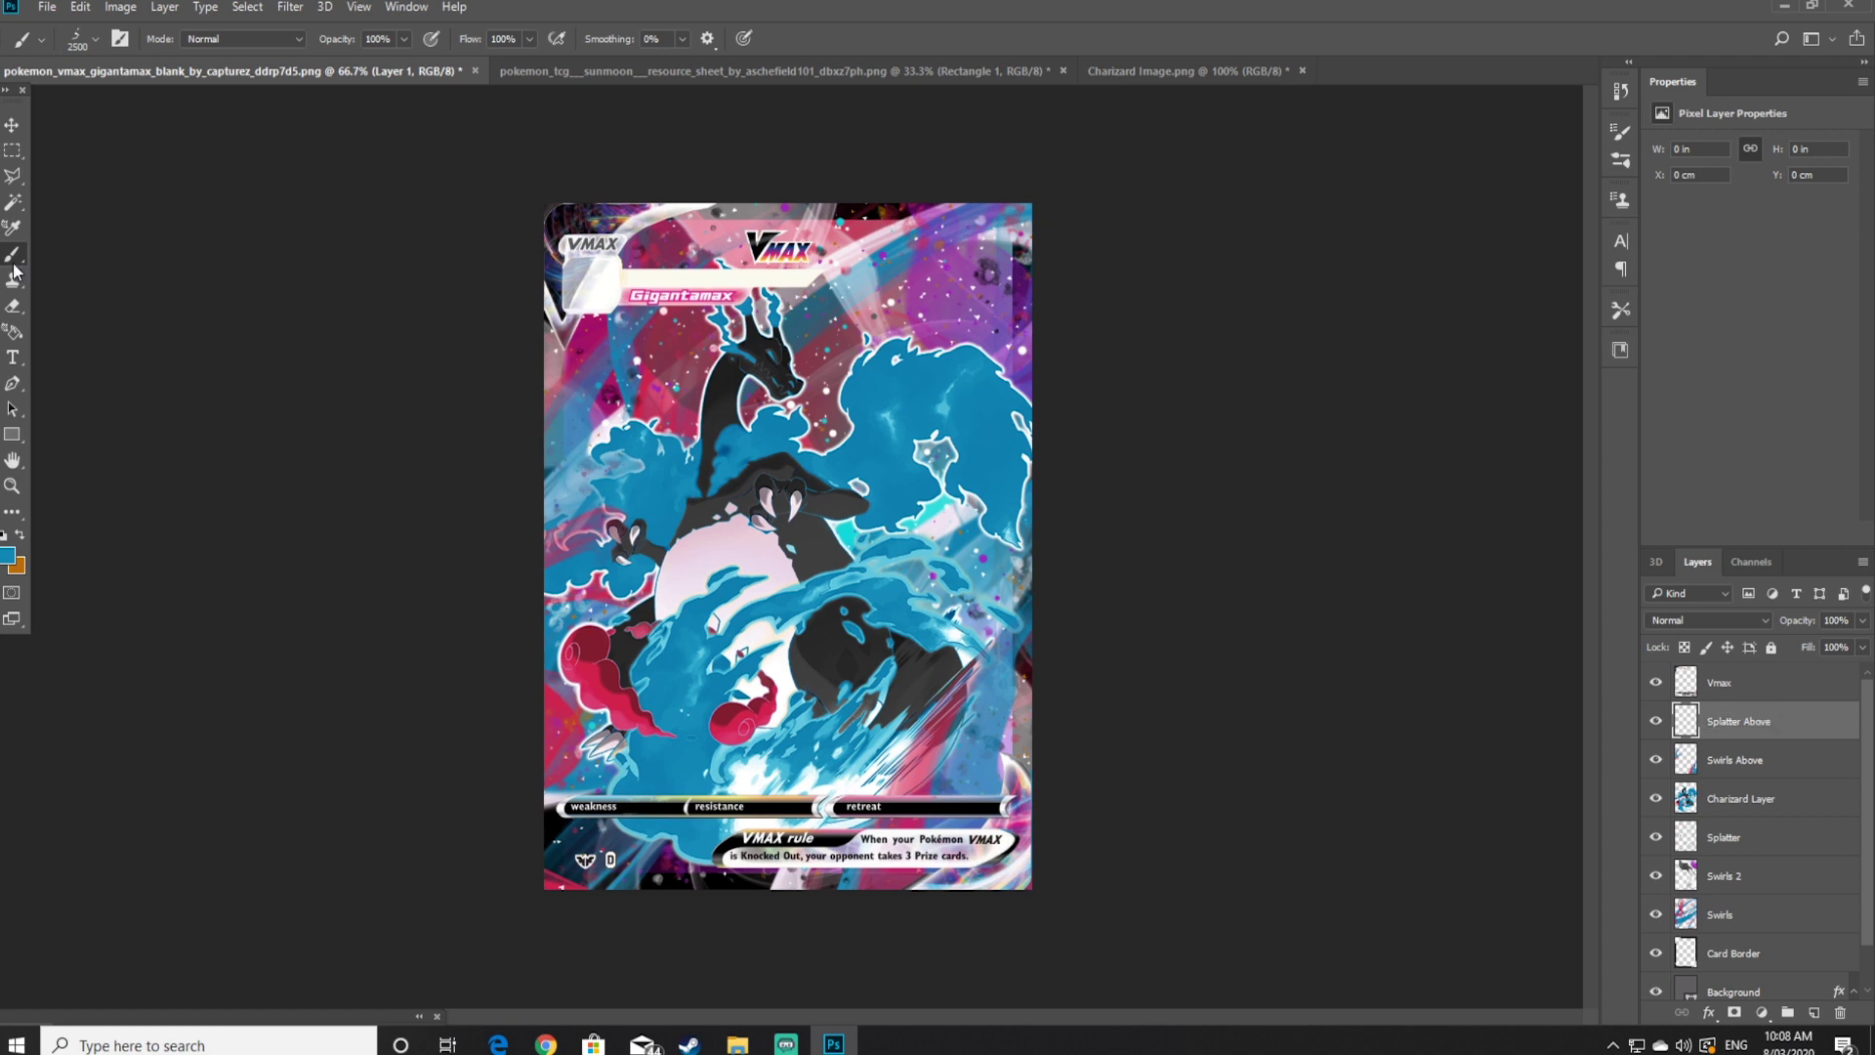
Choose Kyle's Spatter Brushes - Asteroid Belt at 143 px and spatter blue around the card's upper-right area
left_click(97, 41)
scroll(90, 257, "down", 5)
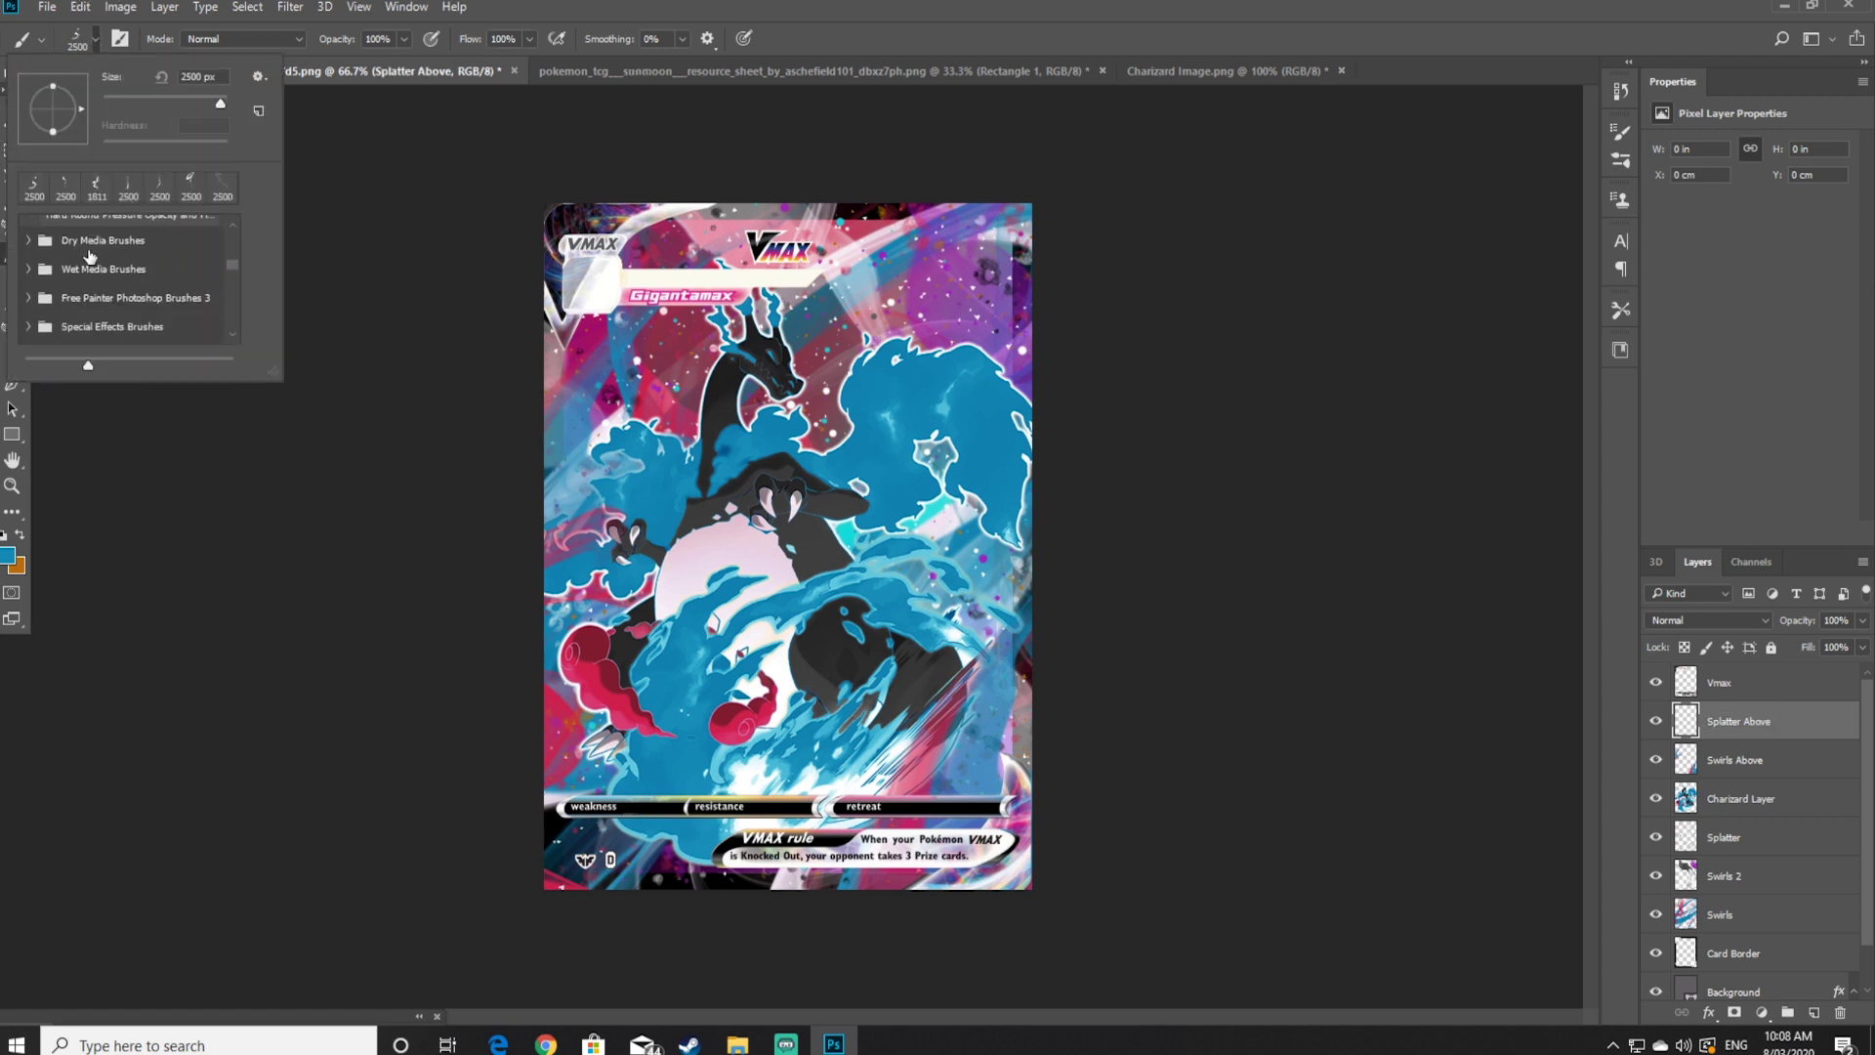
scroll(89, 257, "down", 3)
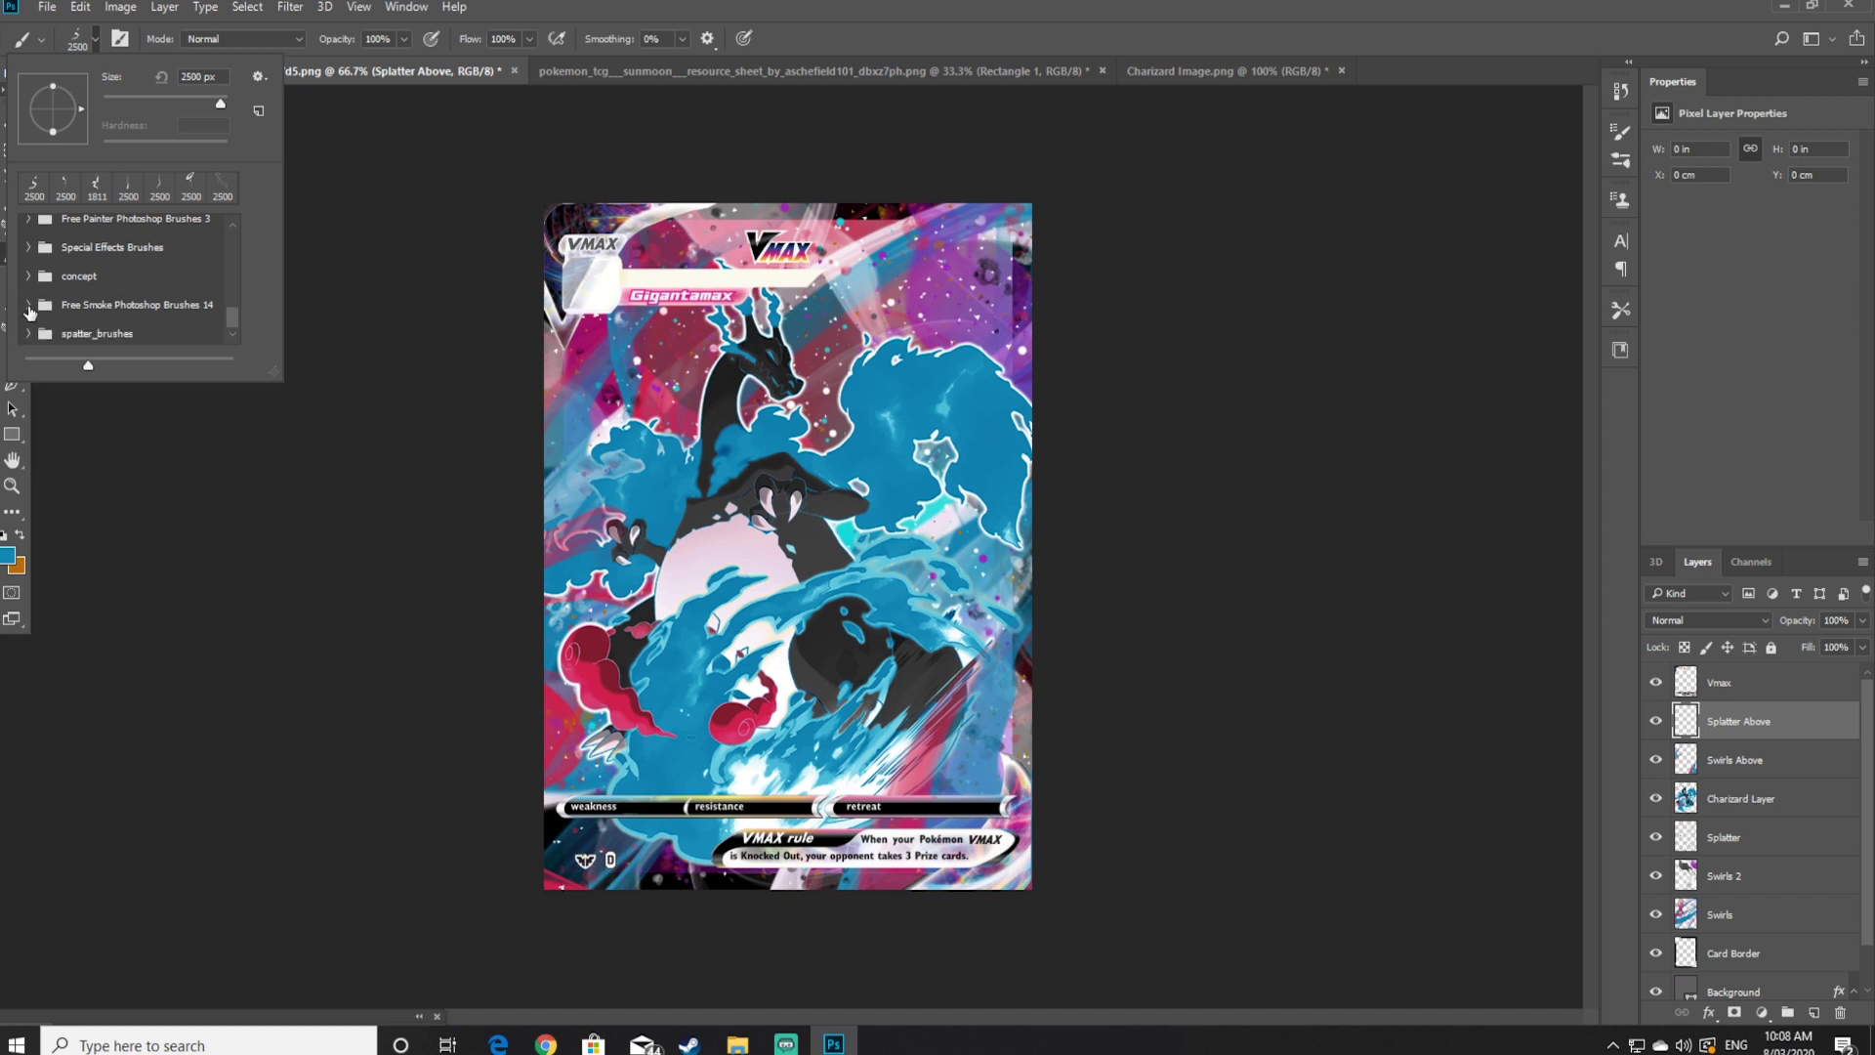
left_click(28, 333)
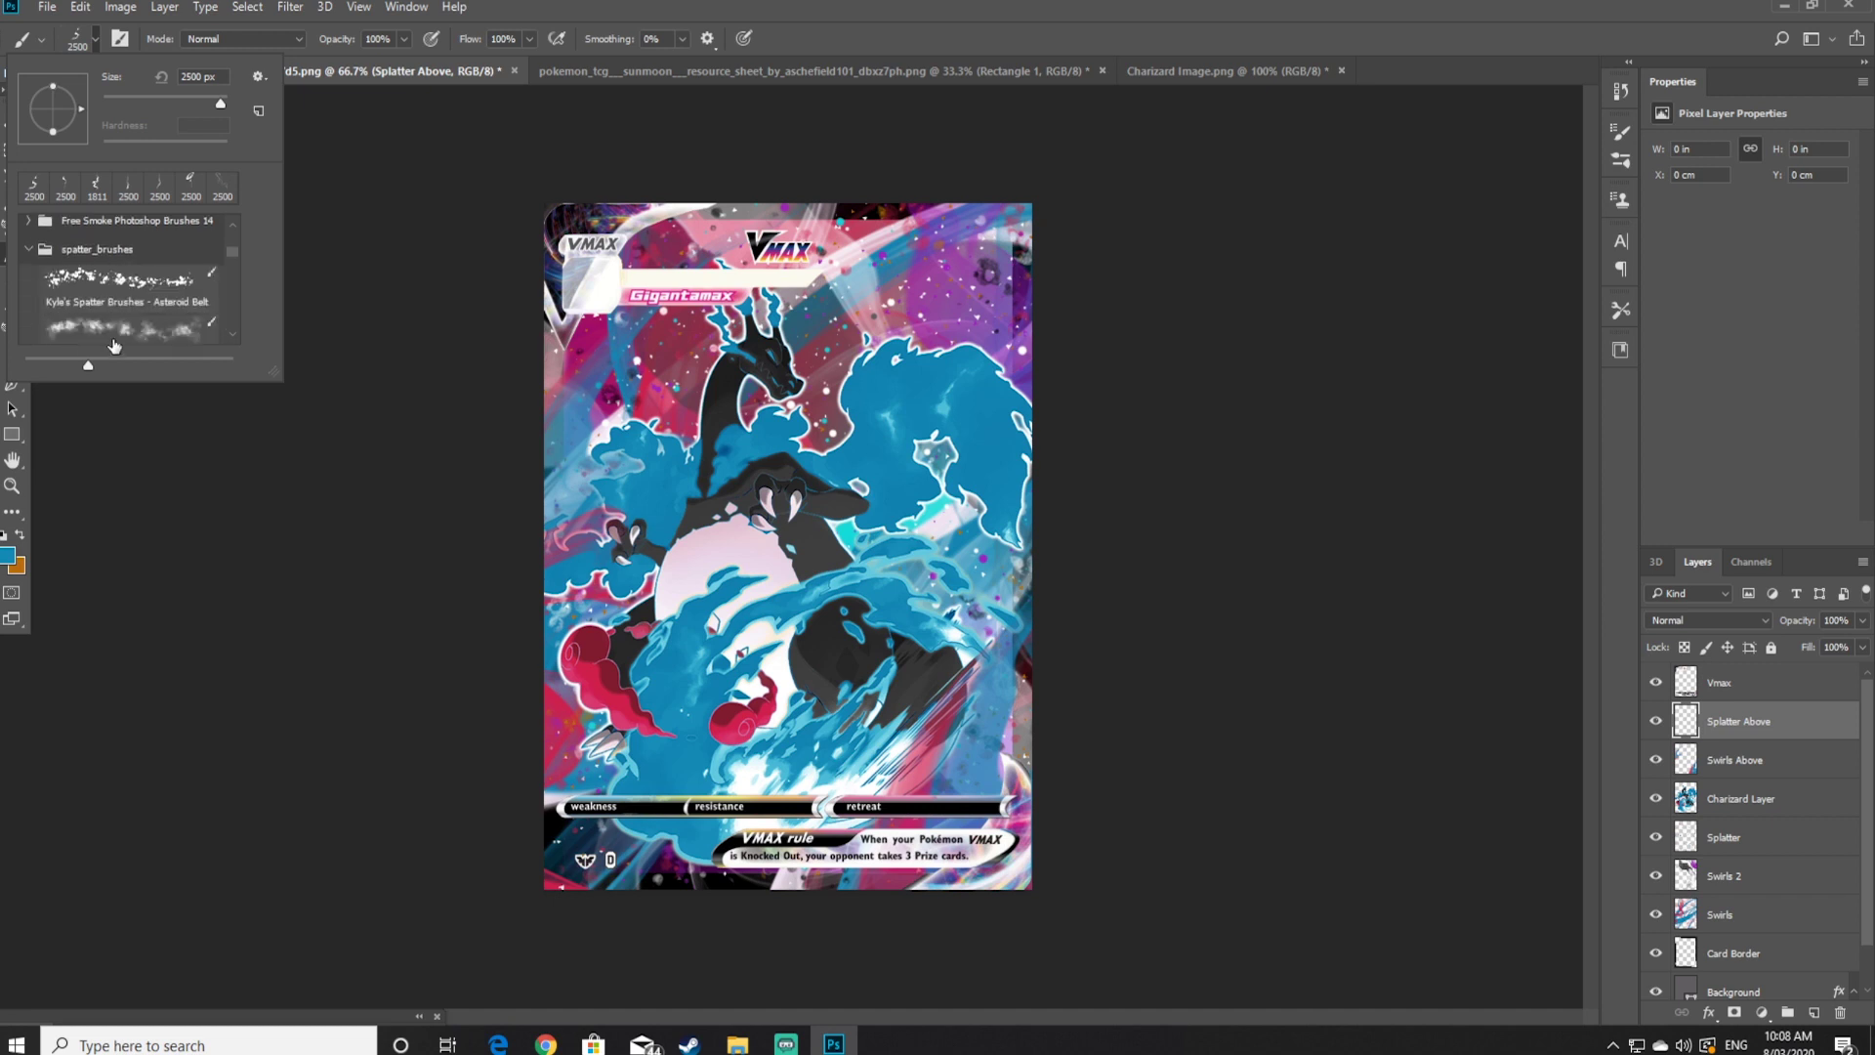
left_click(115, 291)
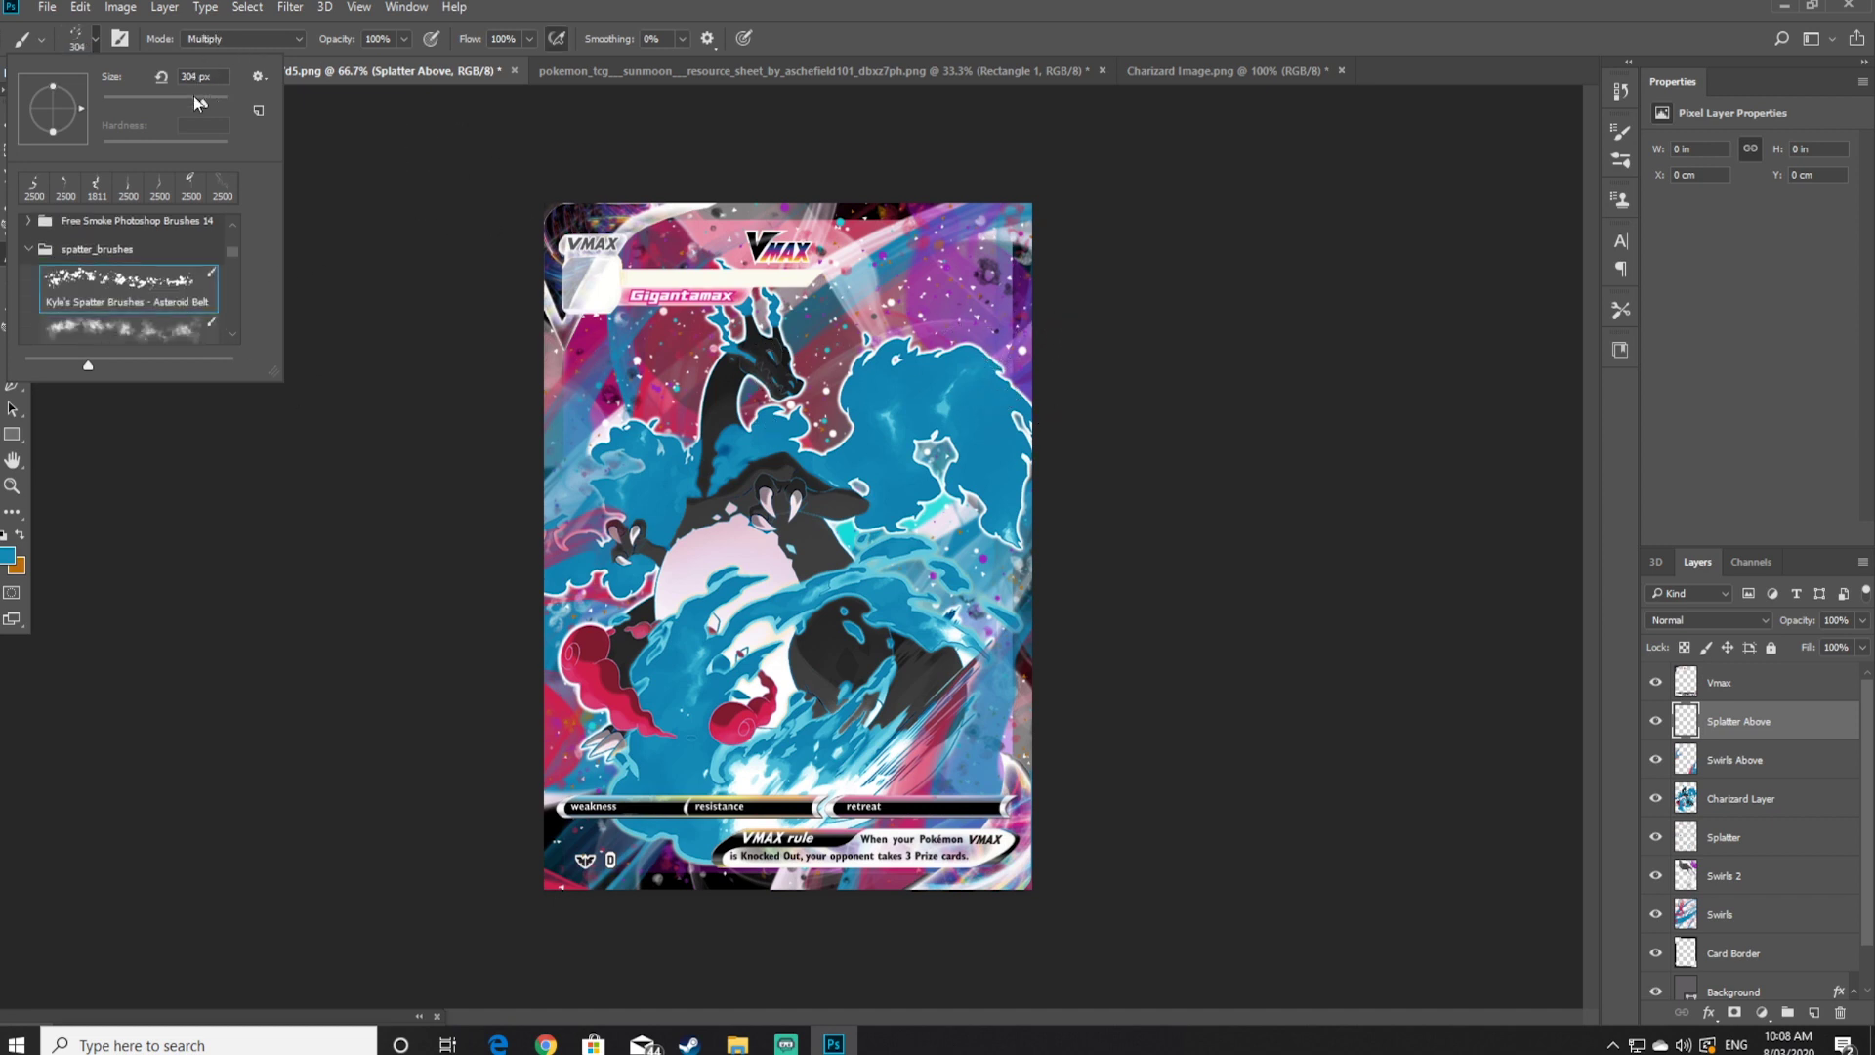
left_click(193, 95)
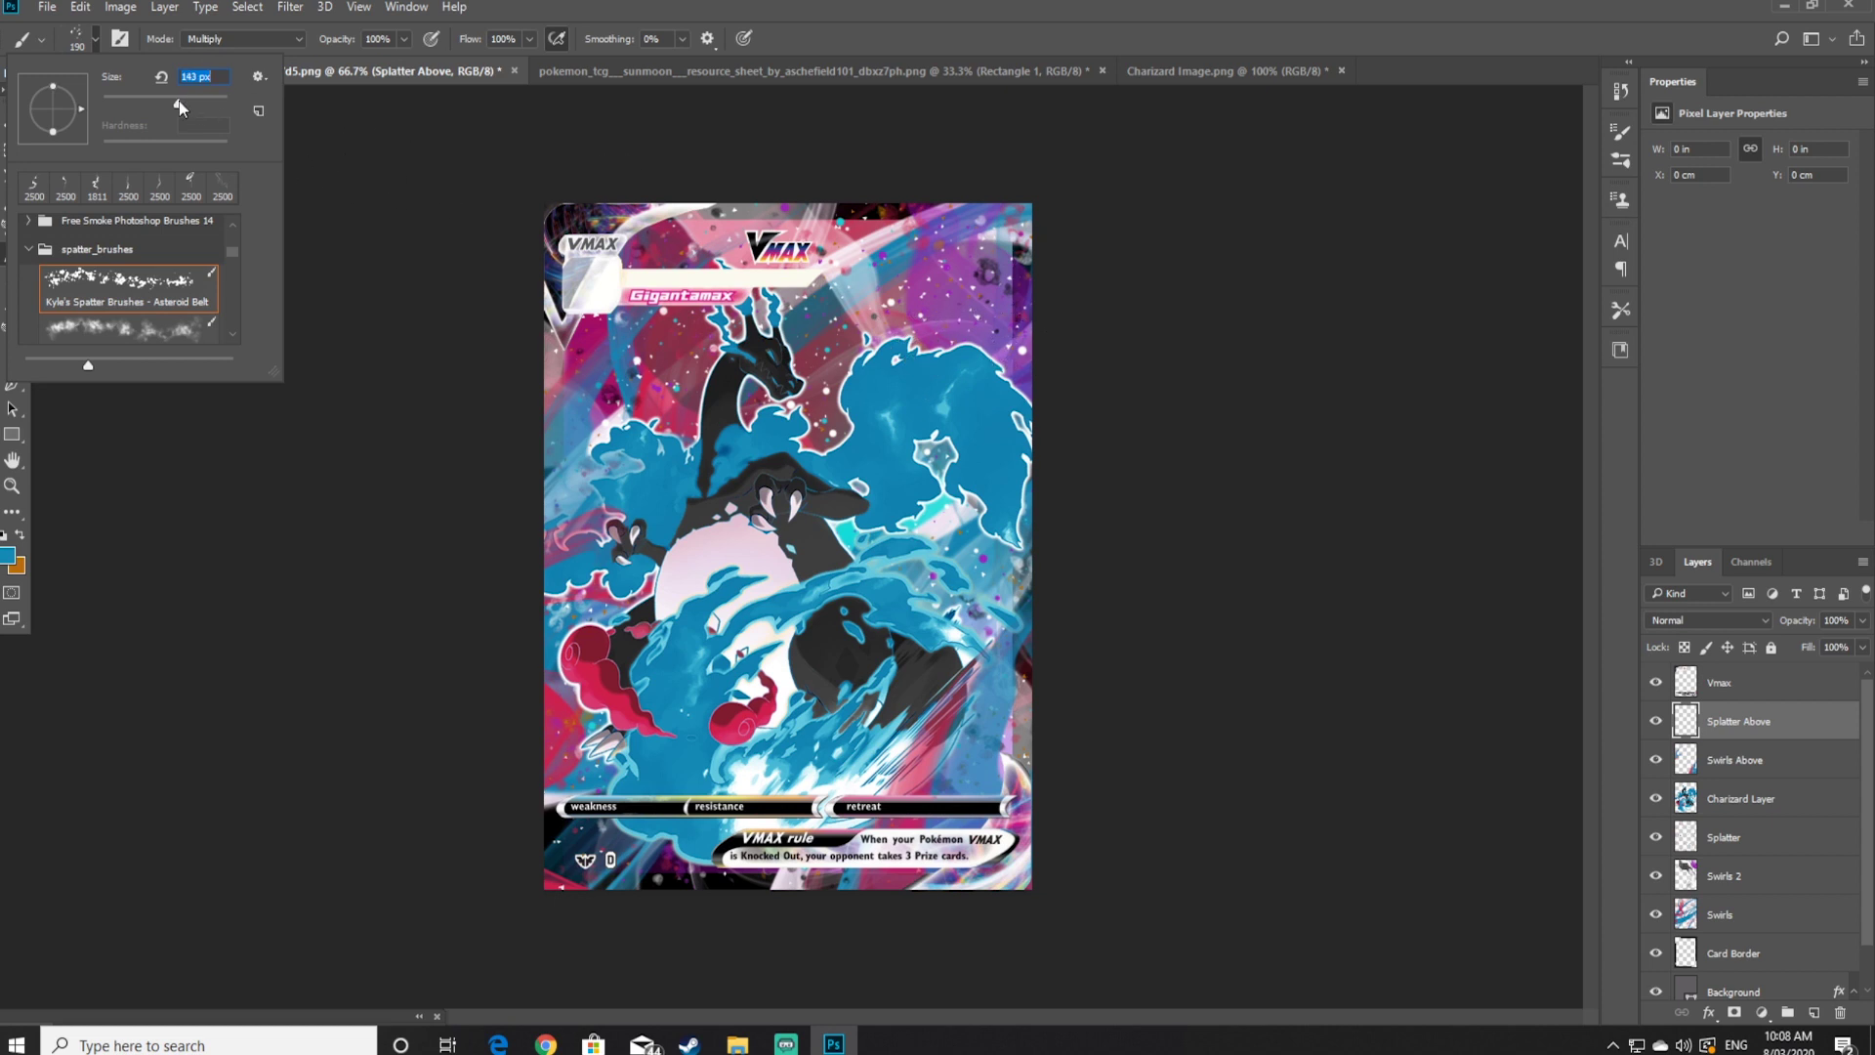
left_click(1030, 372)
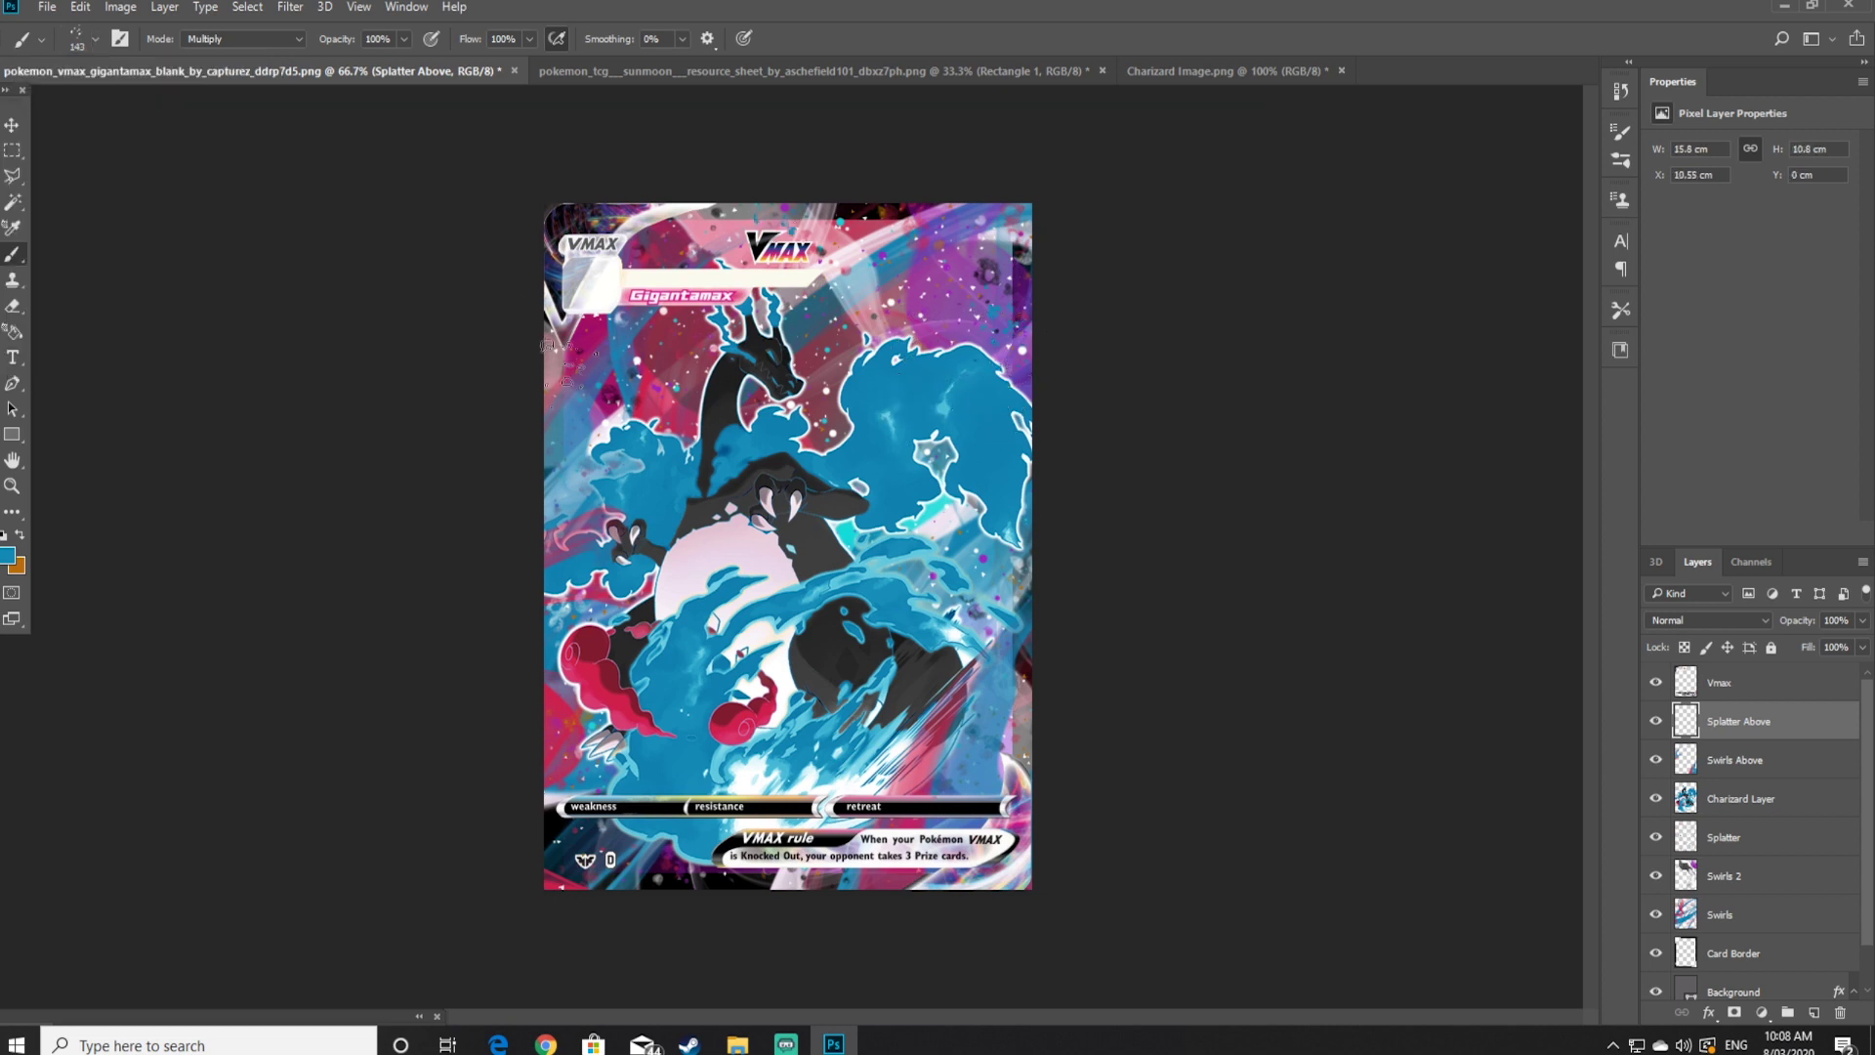
Set the foreground colour to the pale pink fff1f6 from the artwork and spatter it on the Splatter Above layer
left_click(10, 554)
left_click(586, 640)
left_click(708, 566)
left_click(1445, 463)
left_click(1011, 420)
Switch to another spatter brush at 183 px and add specks in the purple 7859ac sampled from the card
left_click(94, 39)
scroll(141, 326, "down", 1)
double_click(138, 308)
left_click(95, 39)
key("Return")
left_click(8, 556)
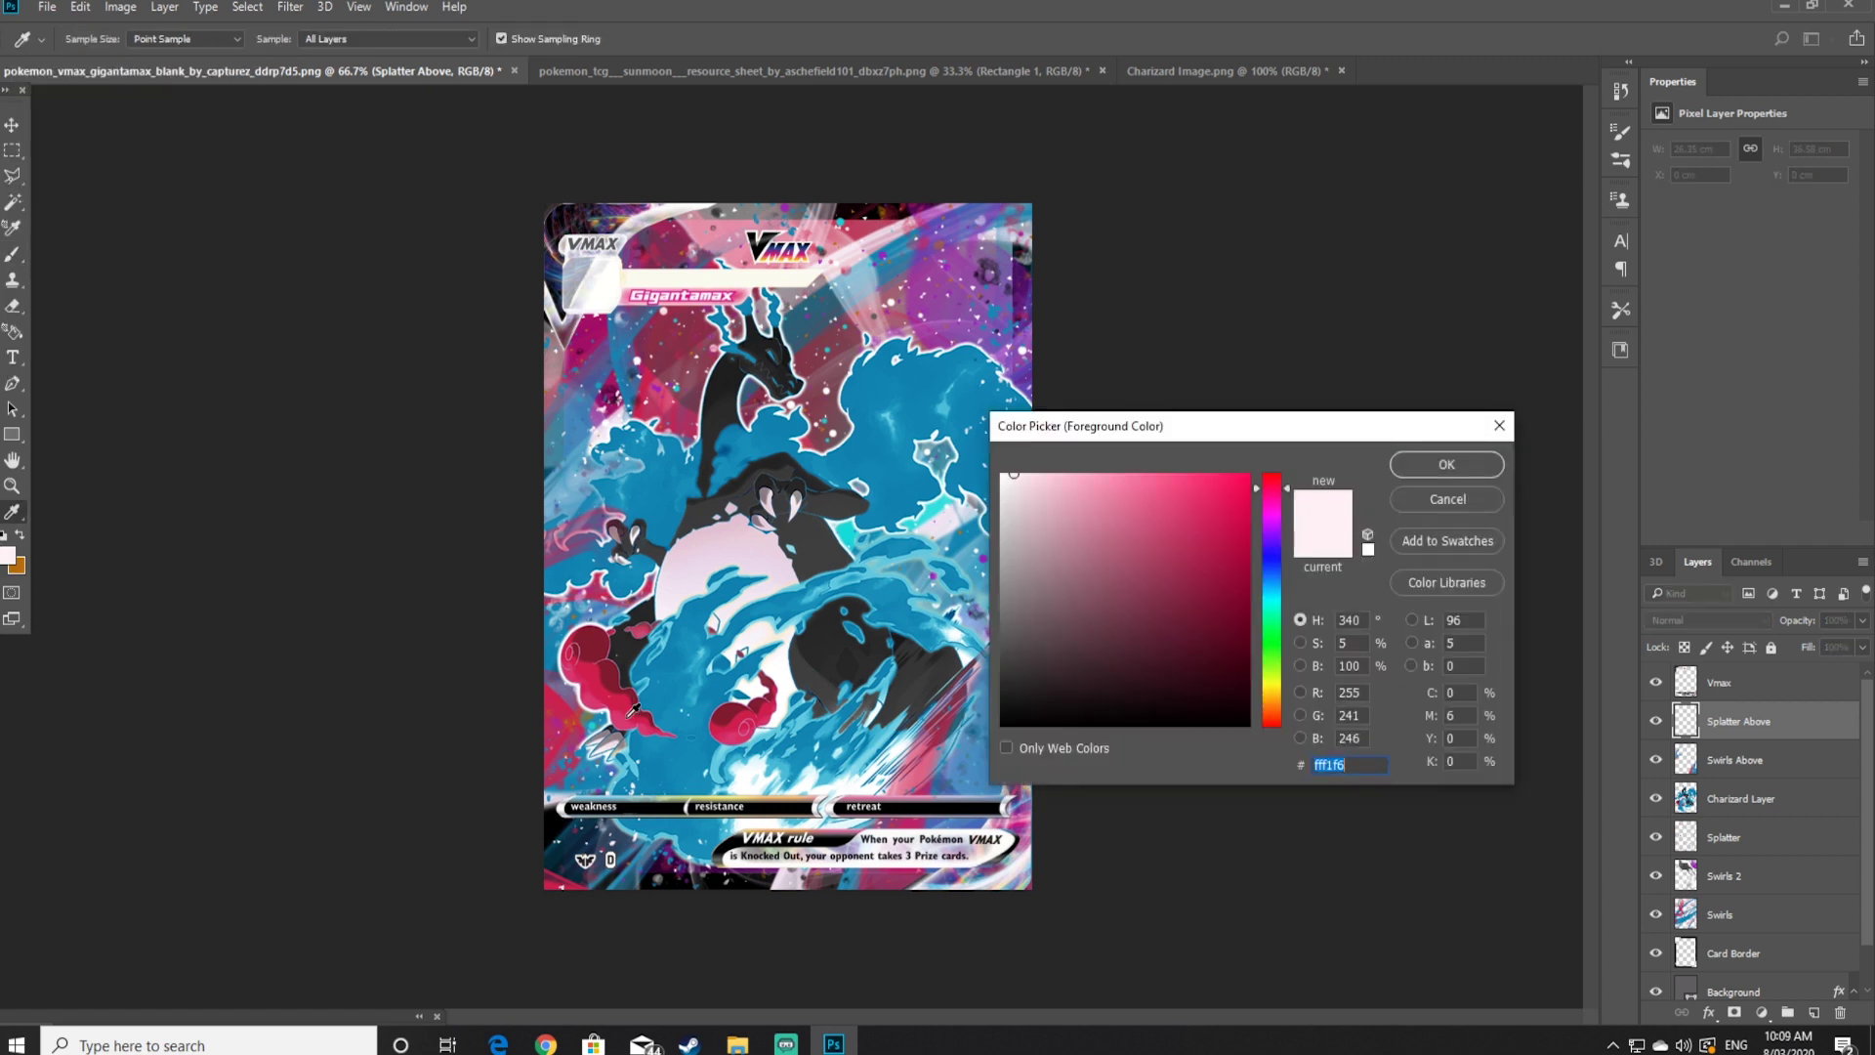
left_click(1011, 309)
key("Return")
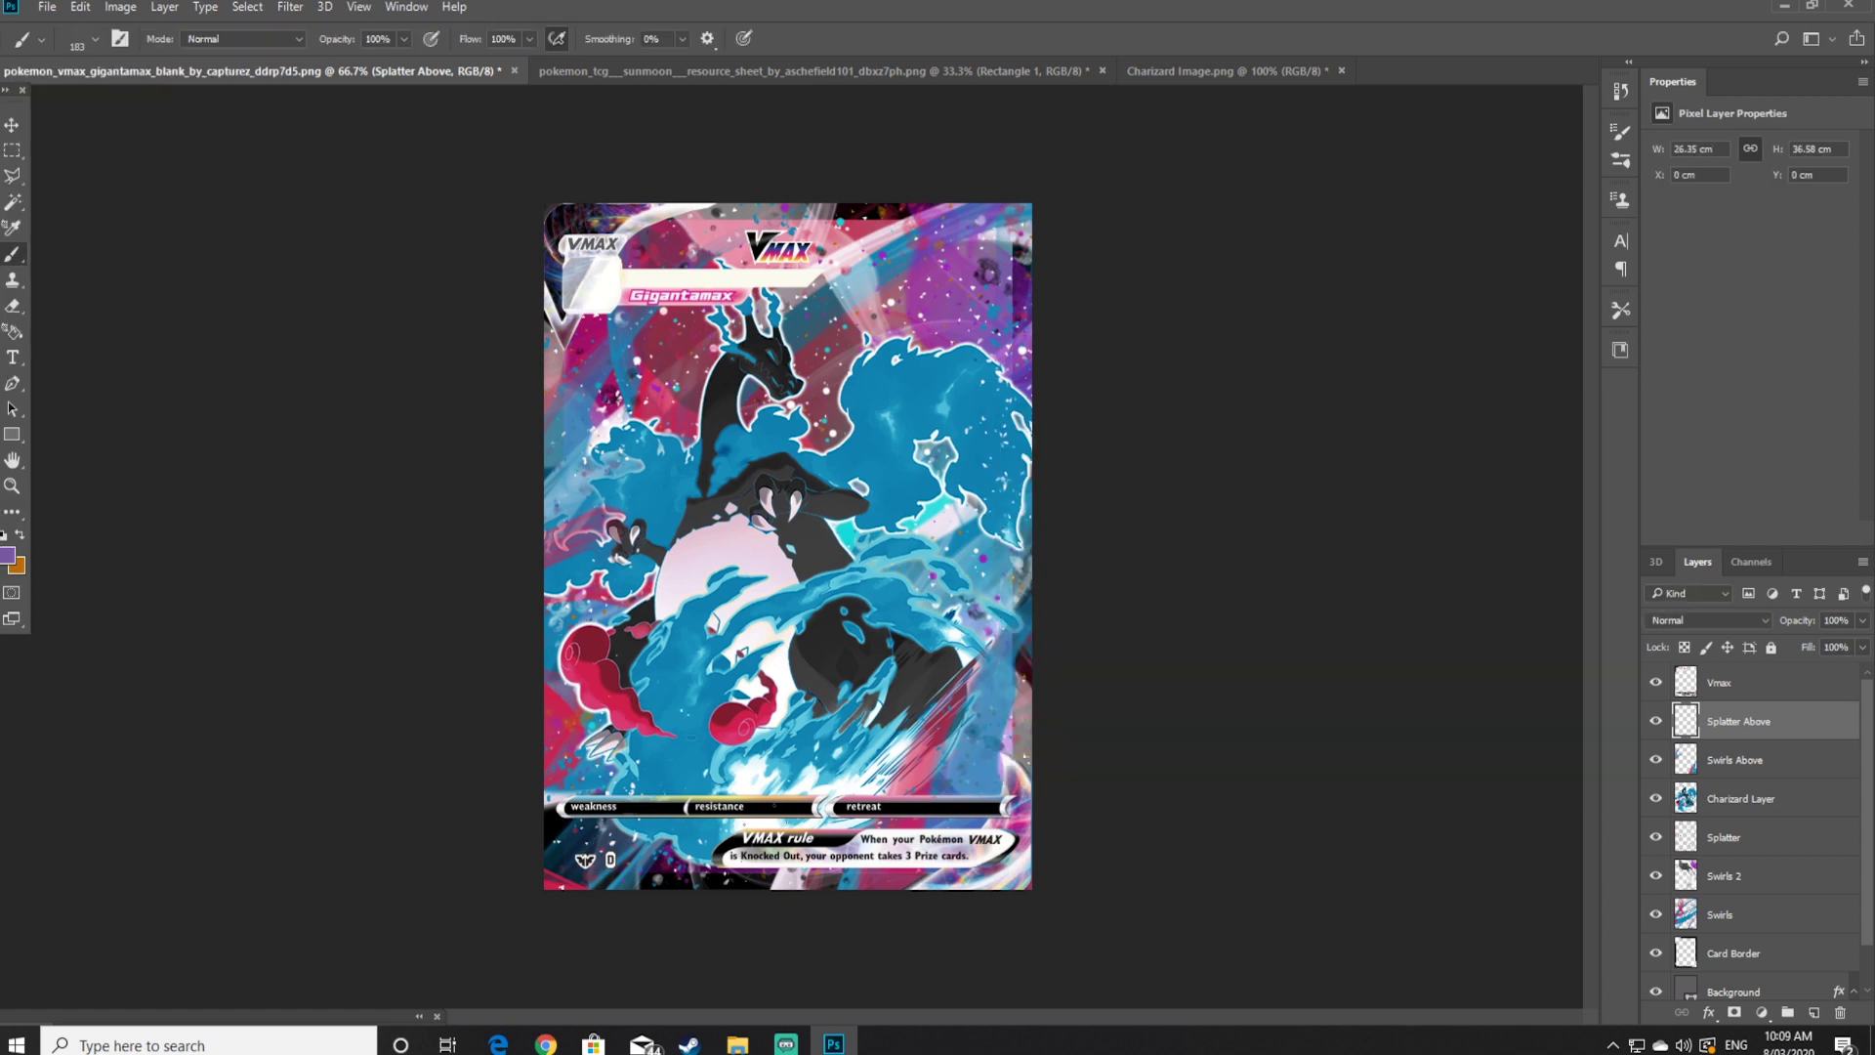
key("m")
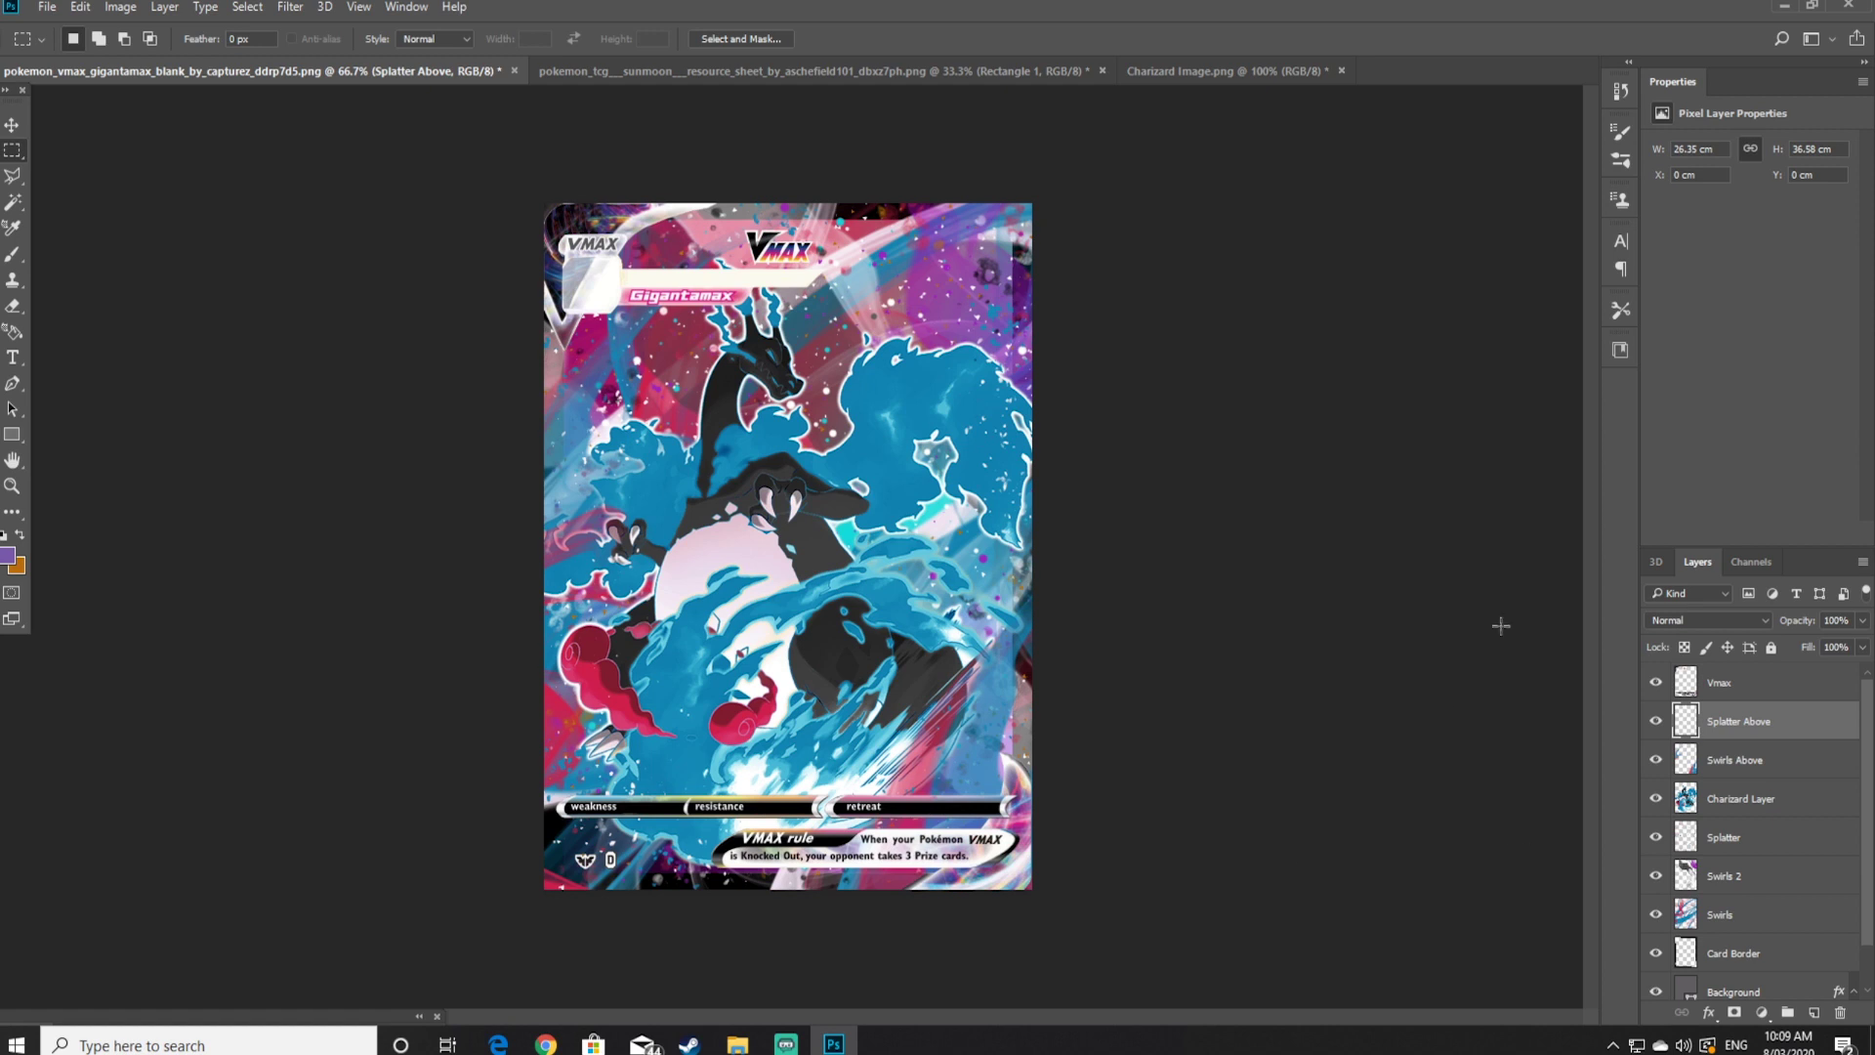
Add a new layer named Fill between the Swirls and Card Border layers
left_click(1815, 1013)
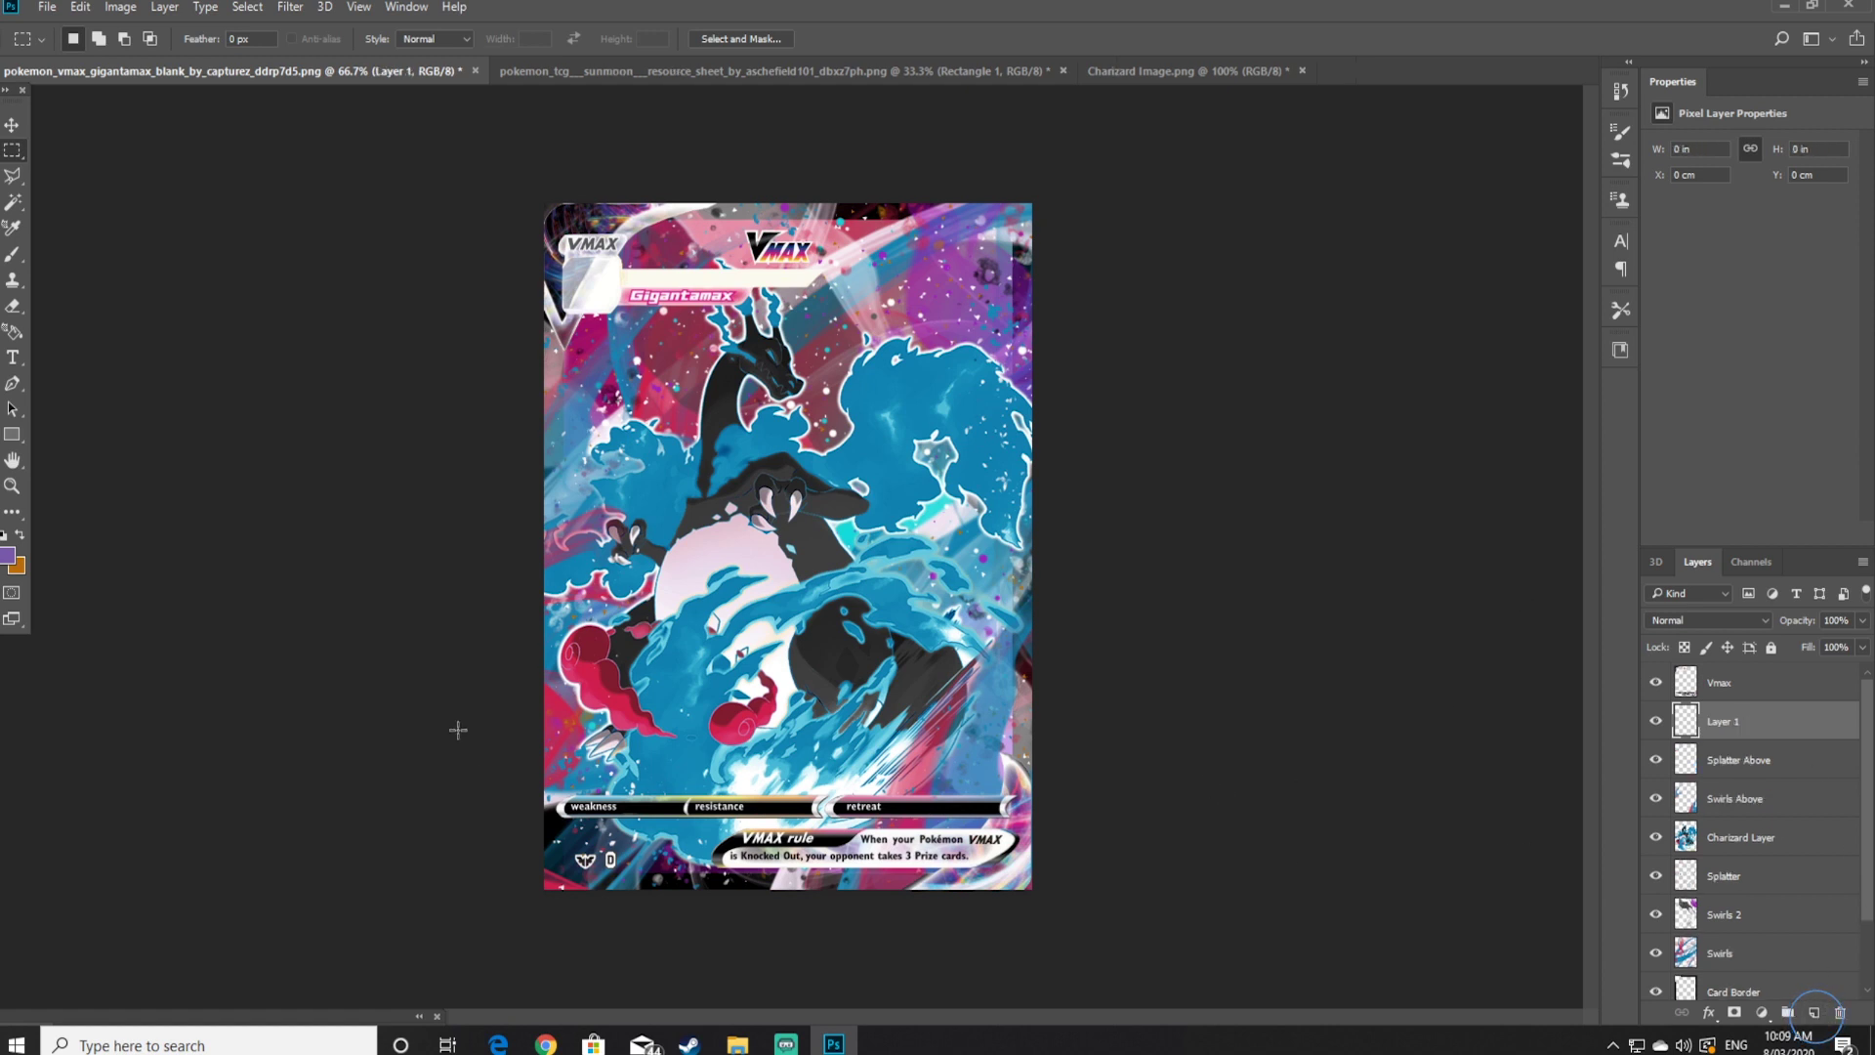
left_click_drag(1824, 722, 1727, 955)
double_click(1725, 947)
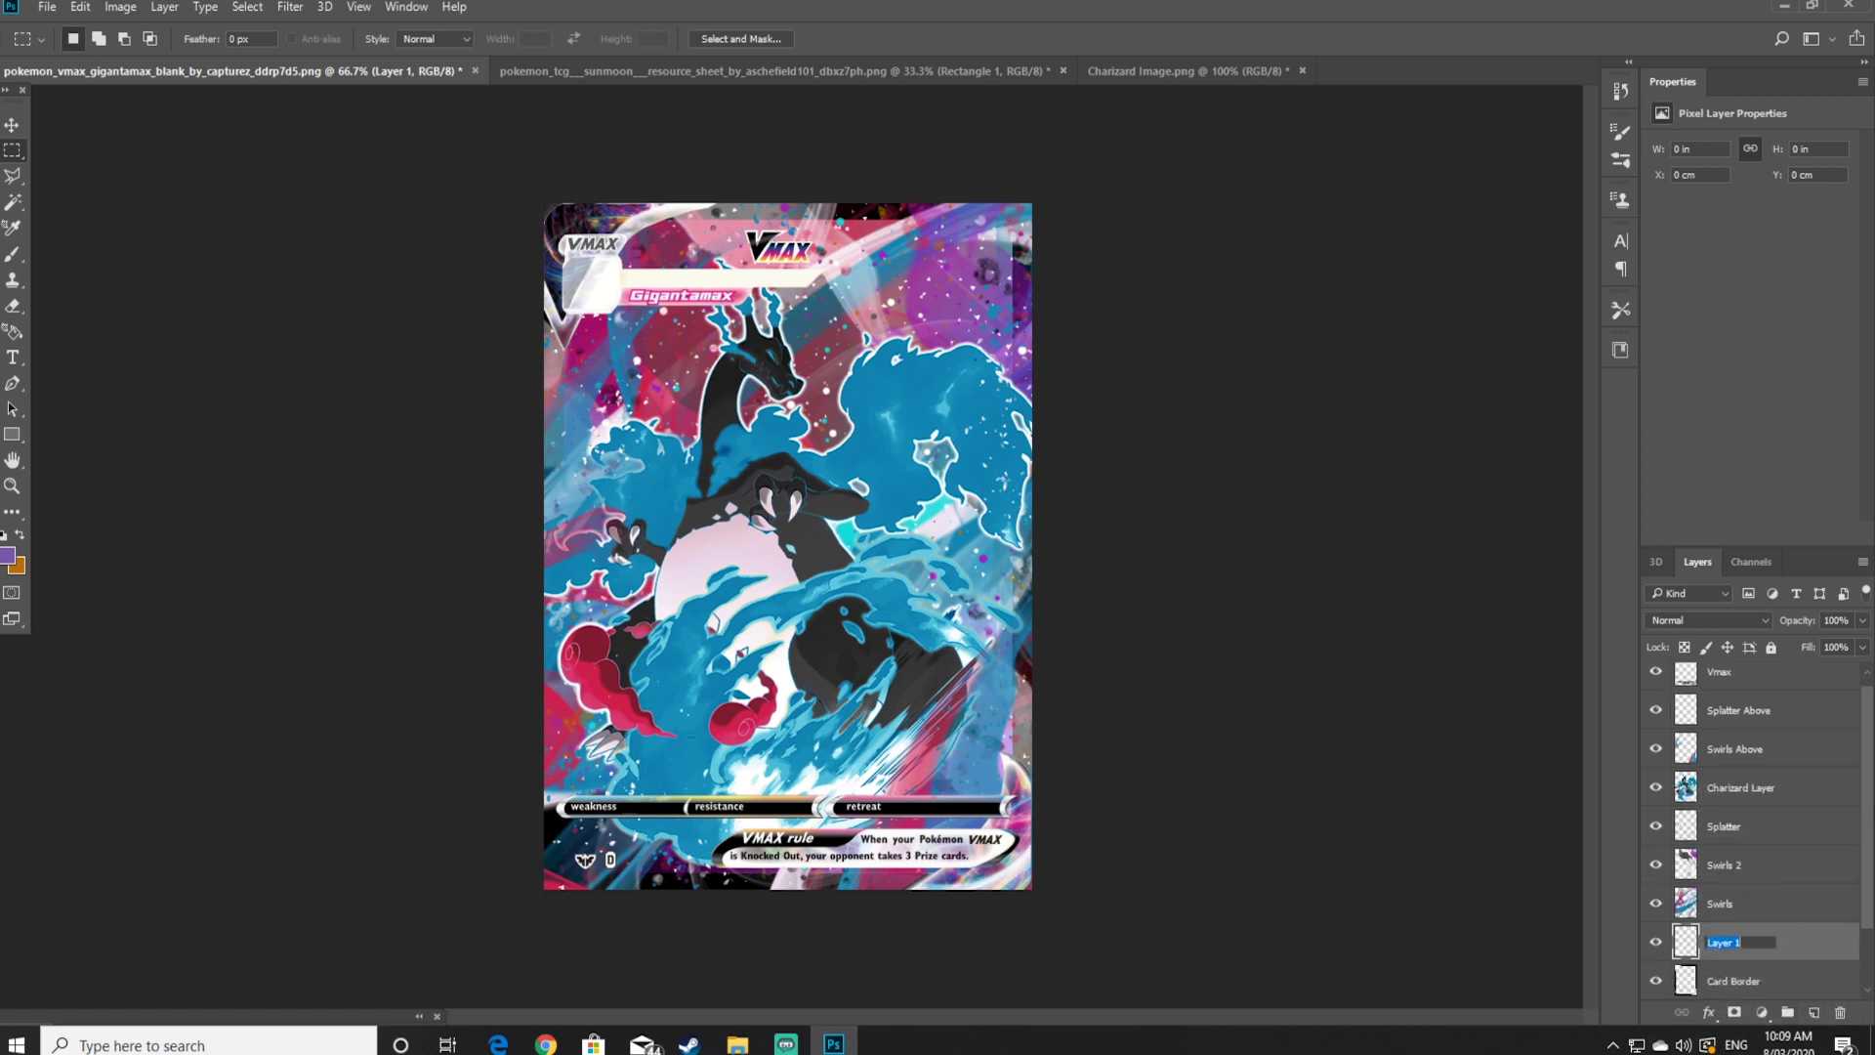
type("Fill")
key("Return")
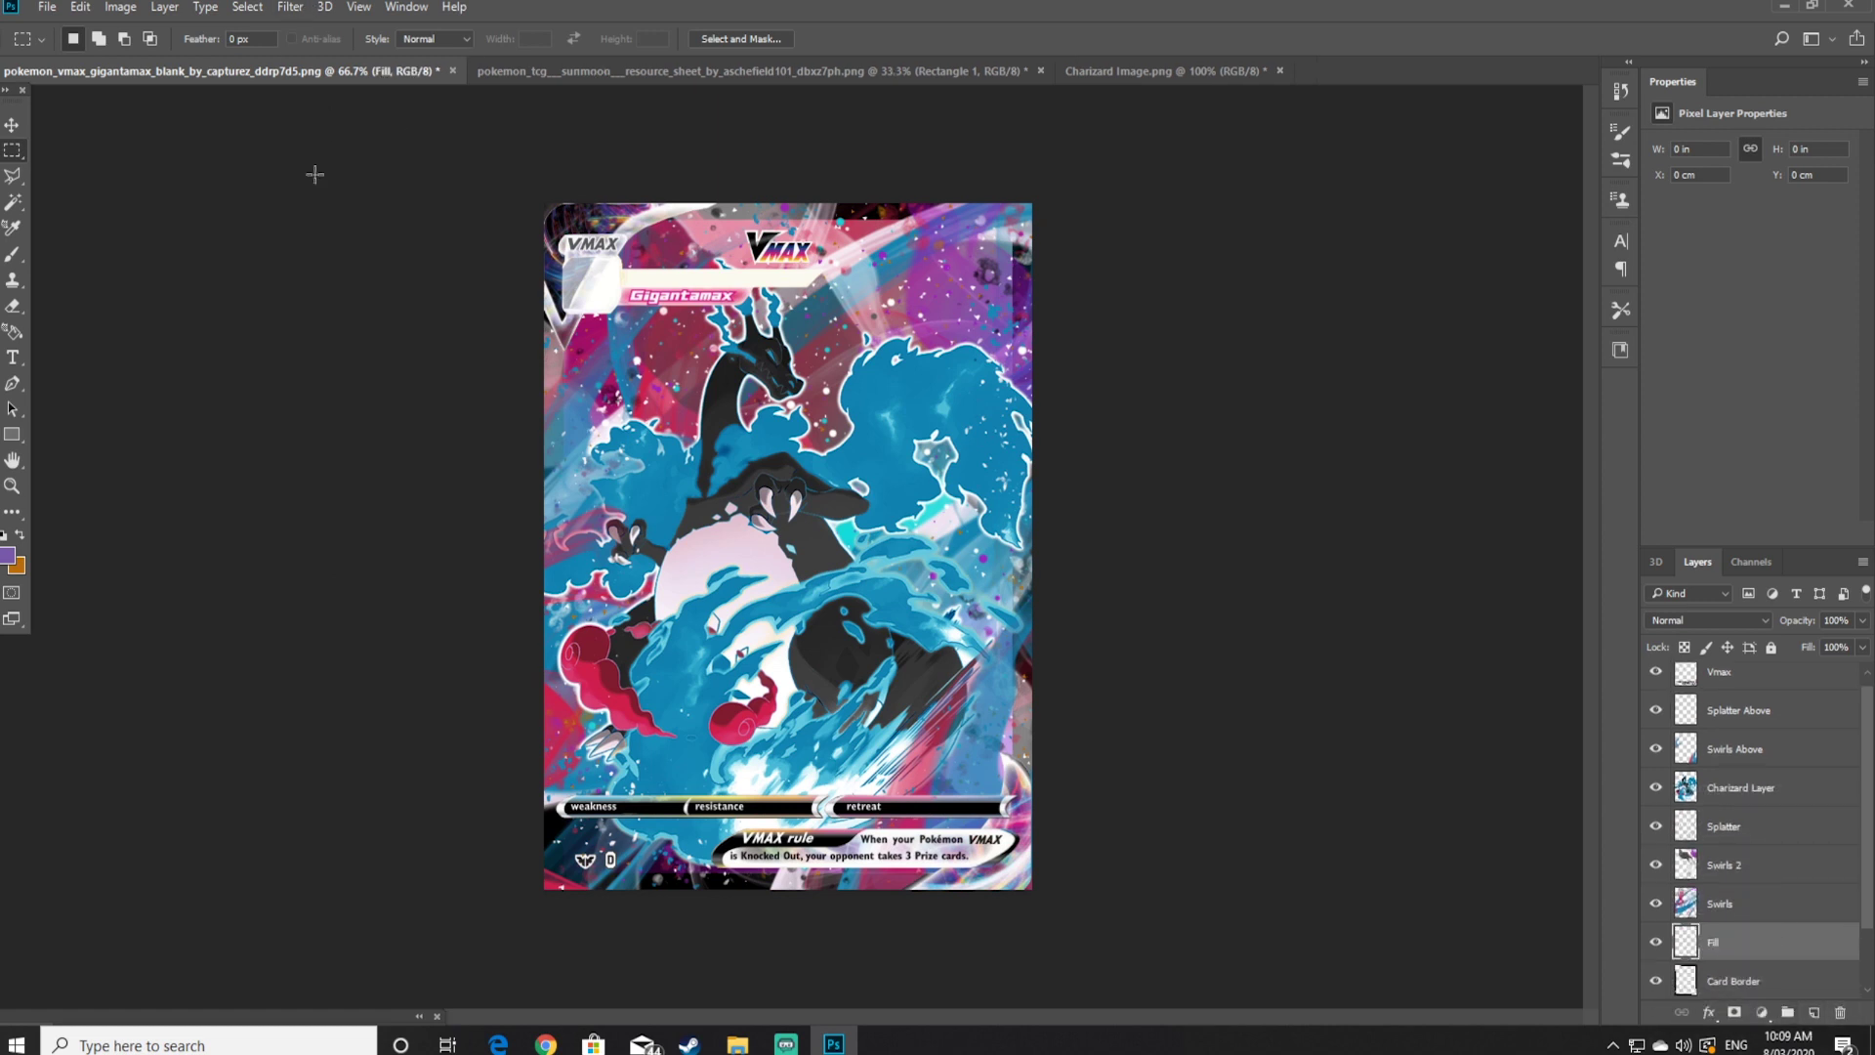
Paint the card's top edge on the Fill layer with the 183 px Soft Round brush in the pink bb4161
left_click(8, 555)
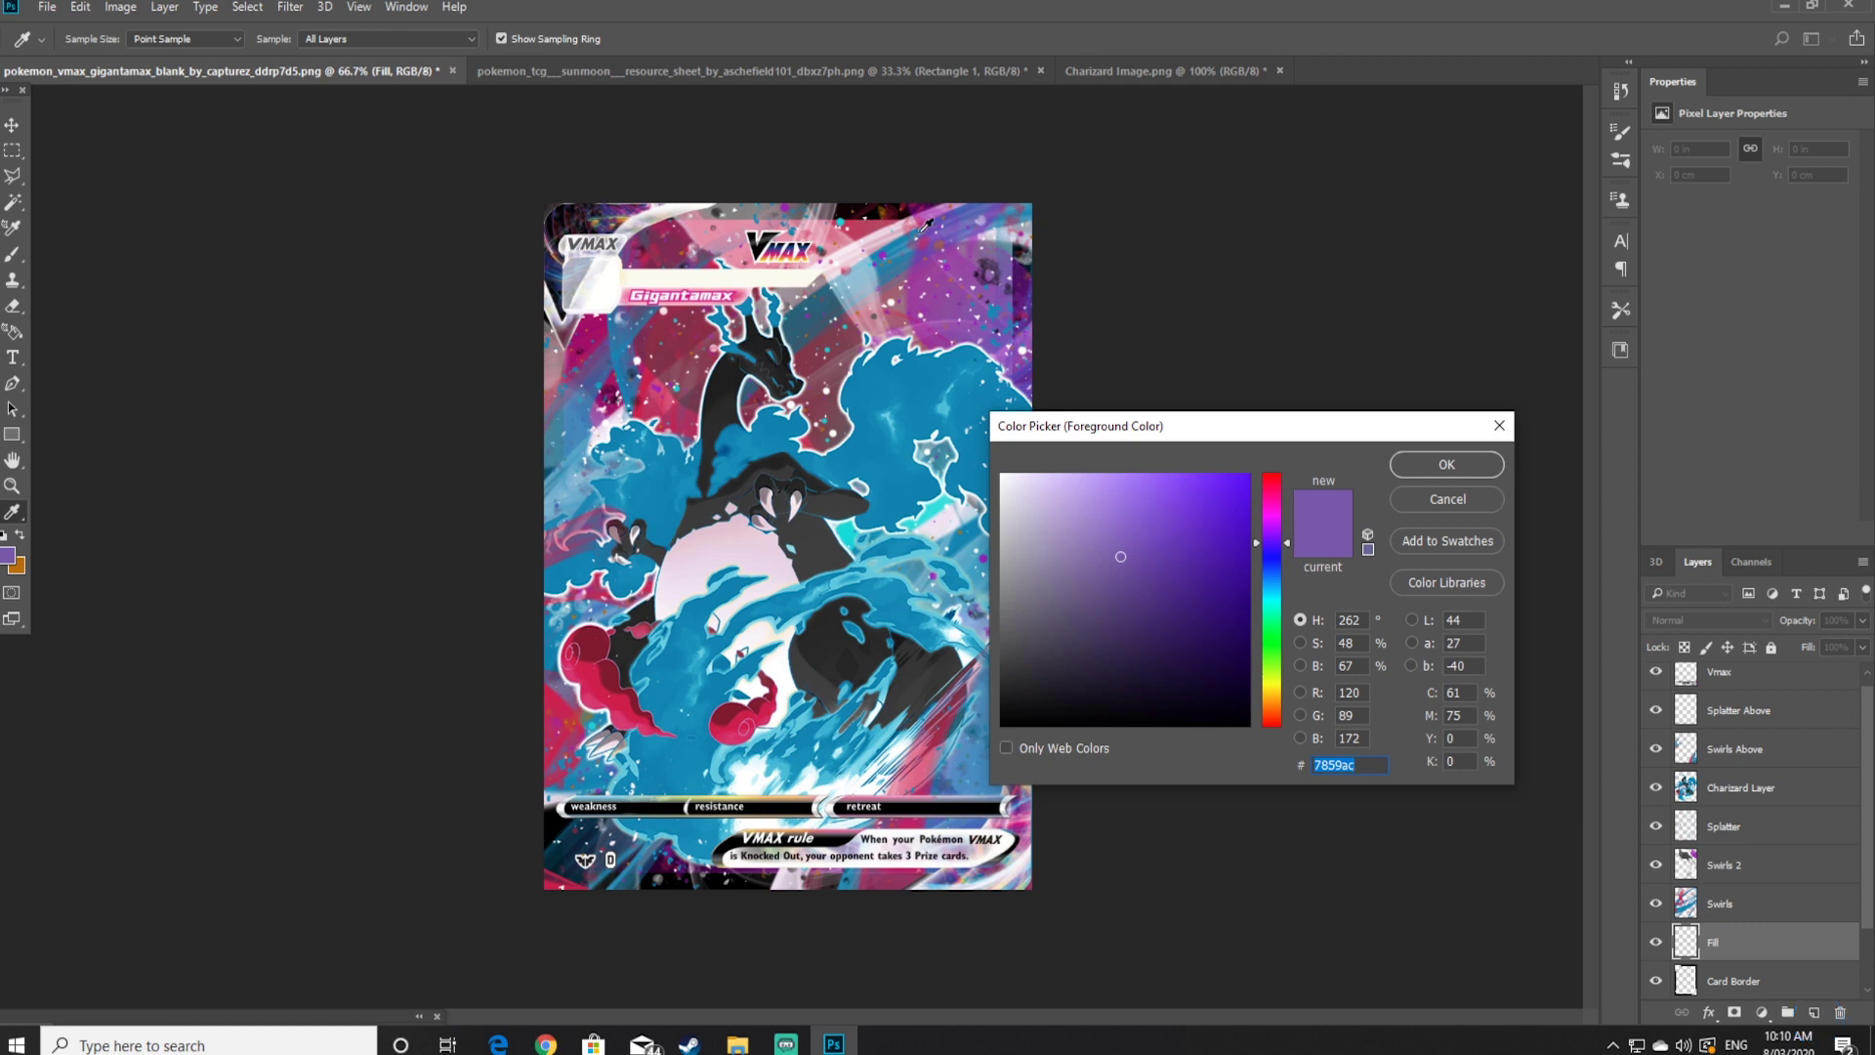
left_click(879, 219)
key("Return")
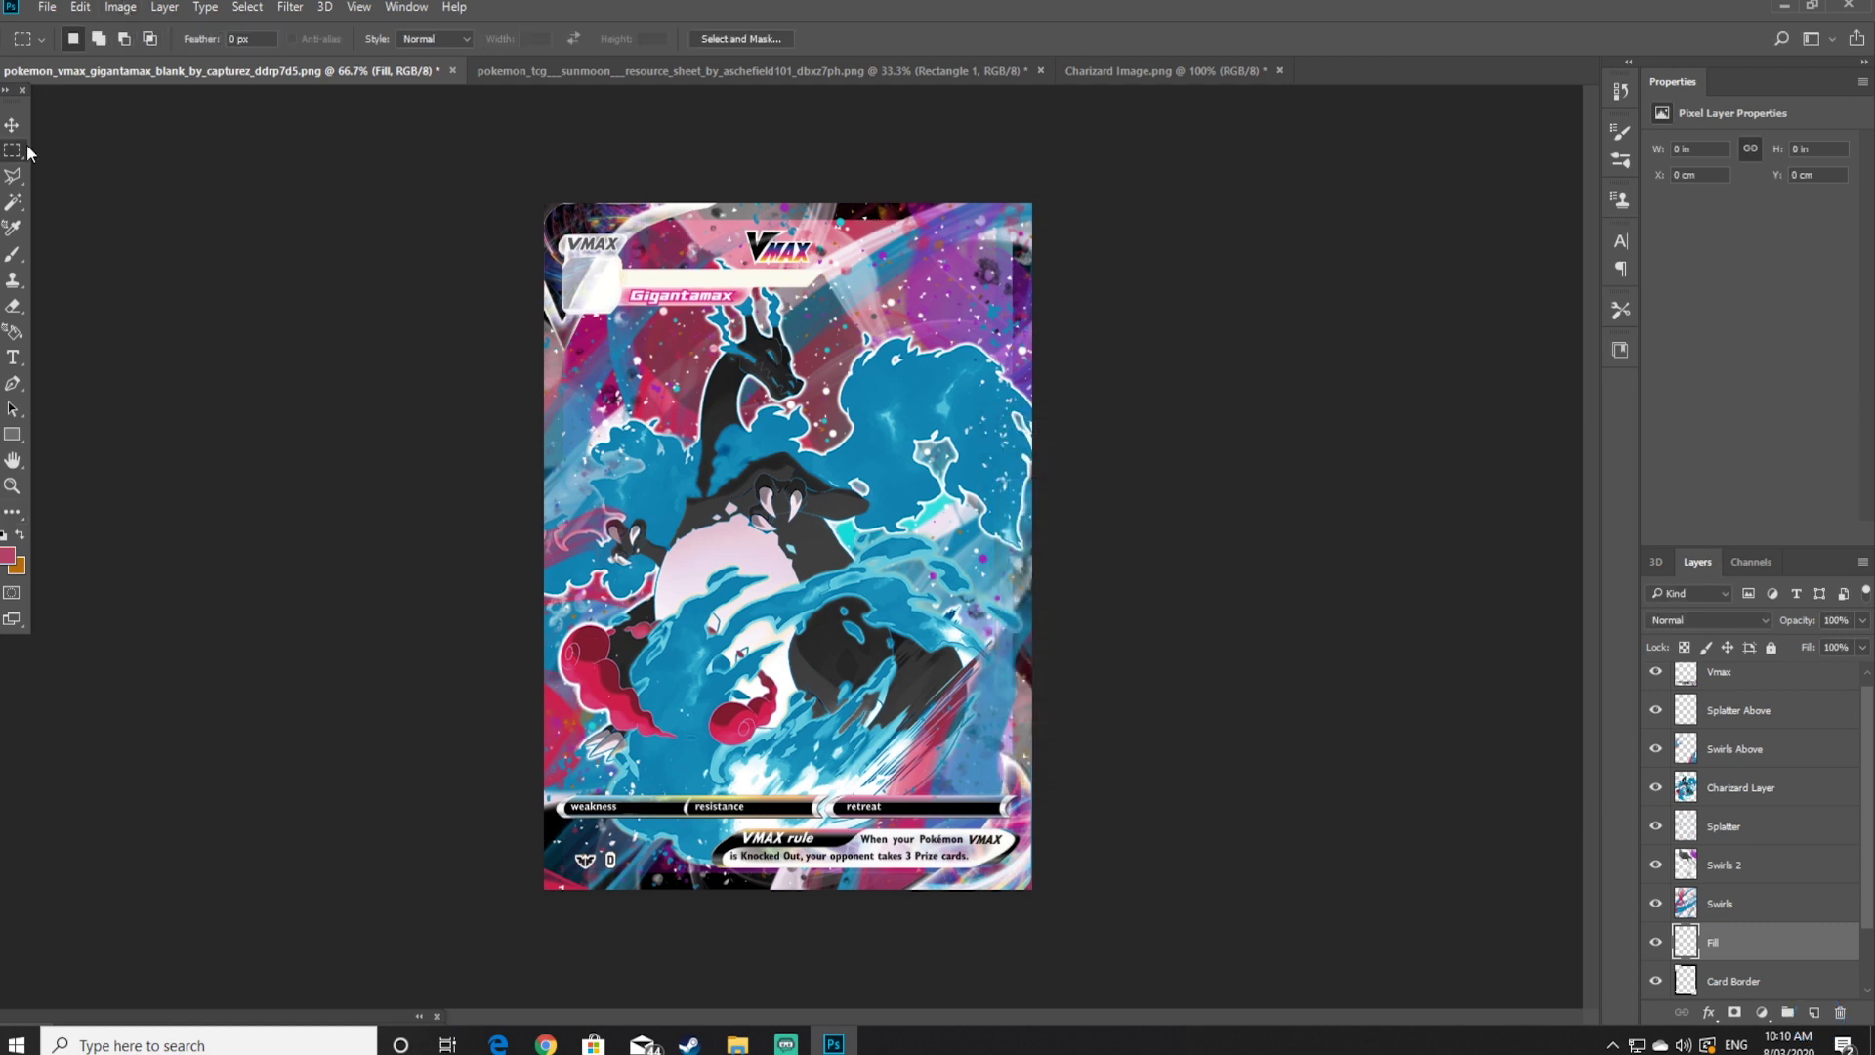
left_click(13, 253)
left_click(95, 38)
left_click(151, 239)
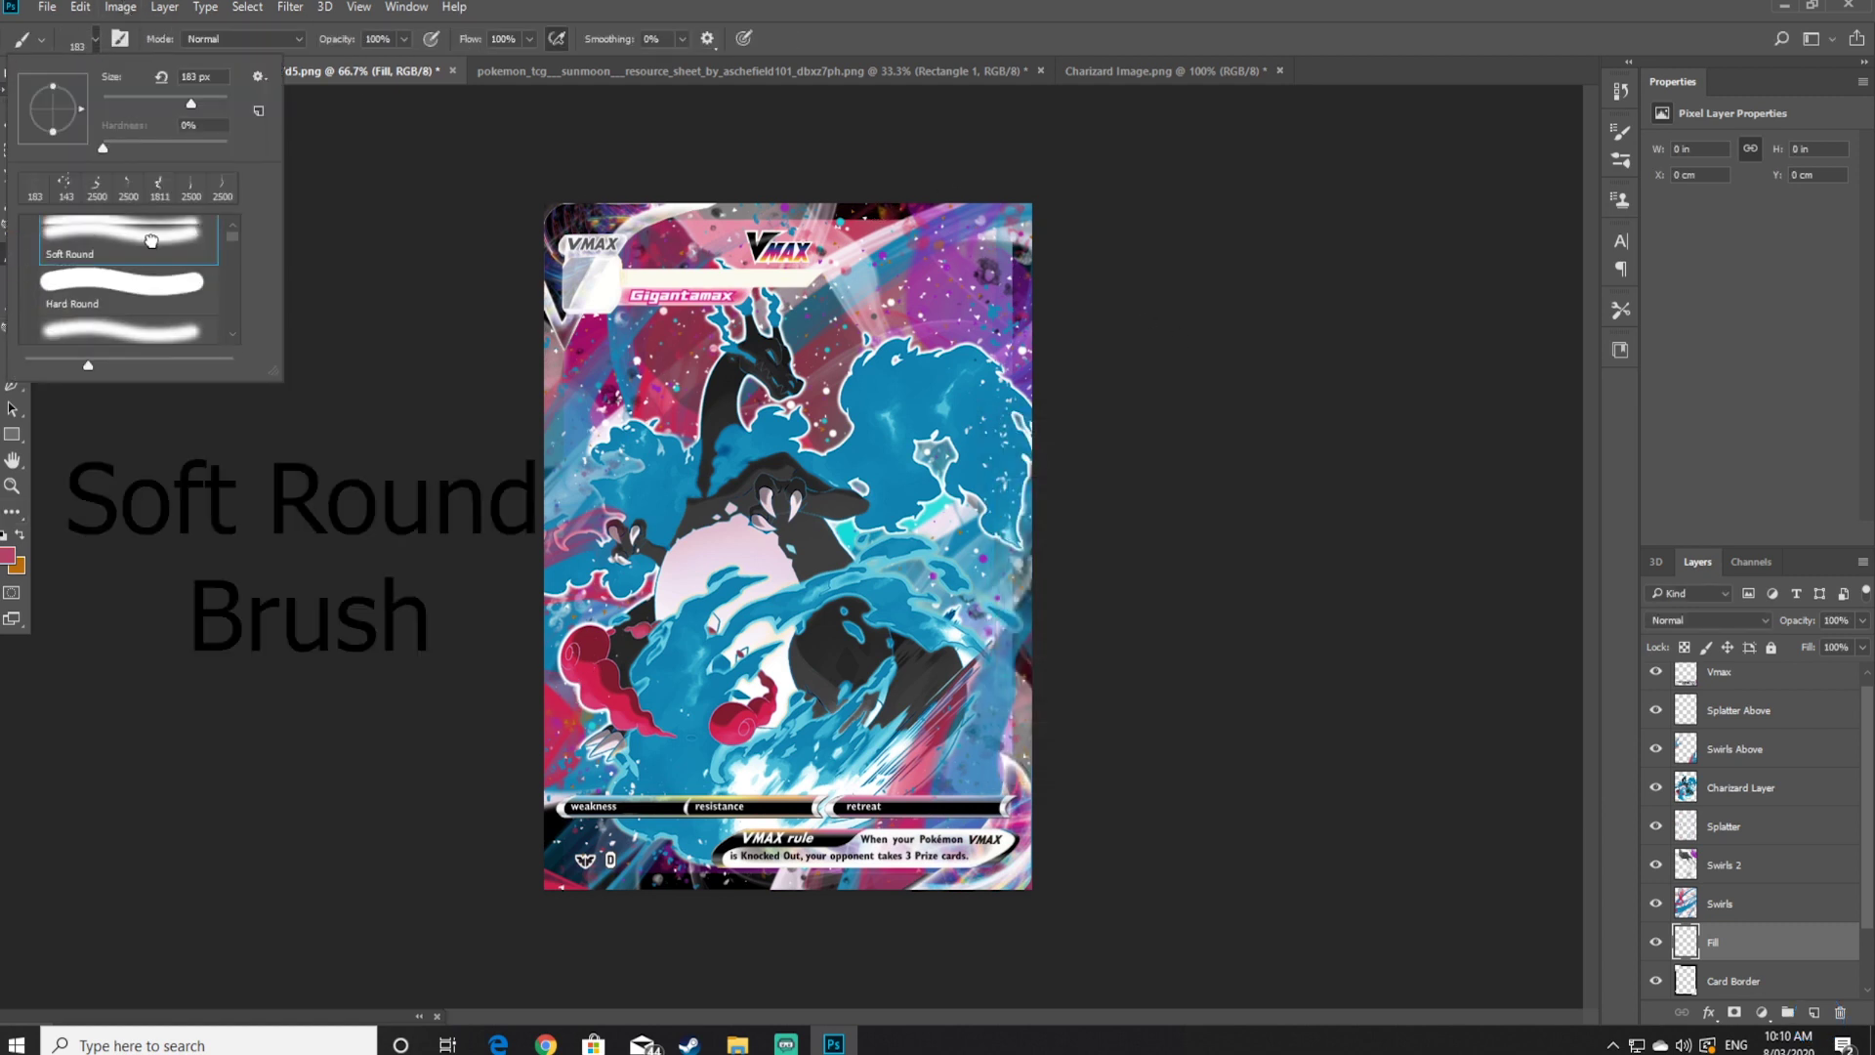
left_click_drag(922, 153, 108, 477)
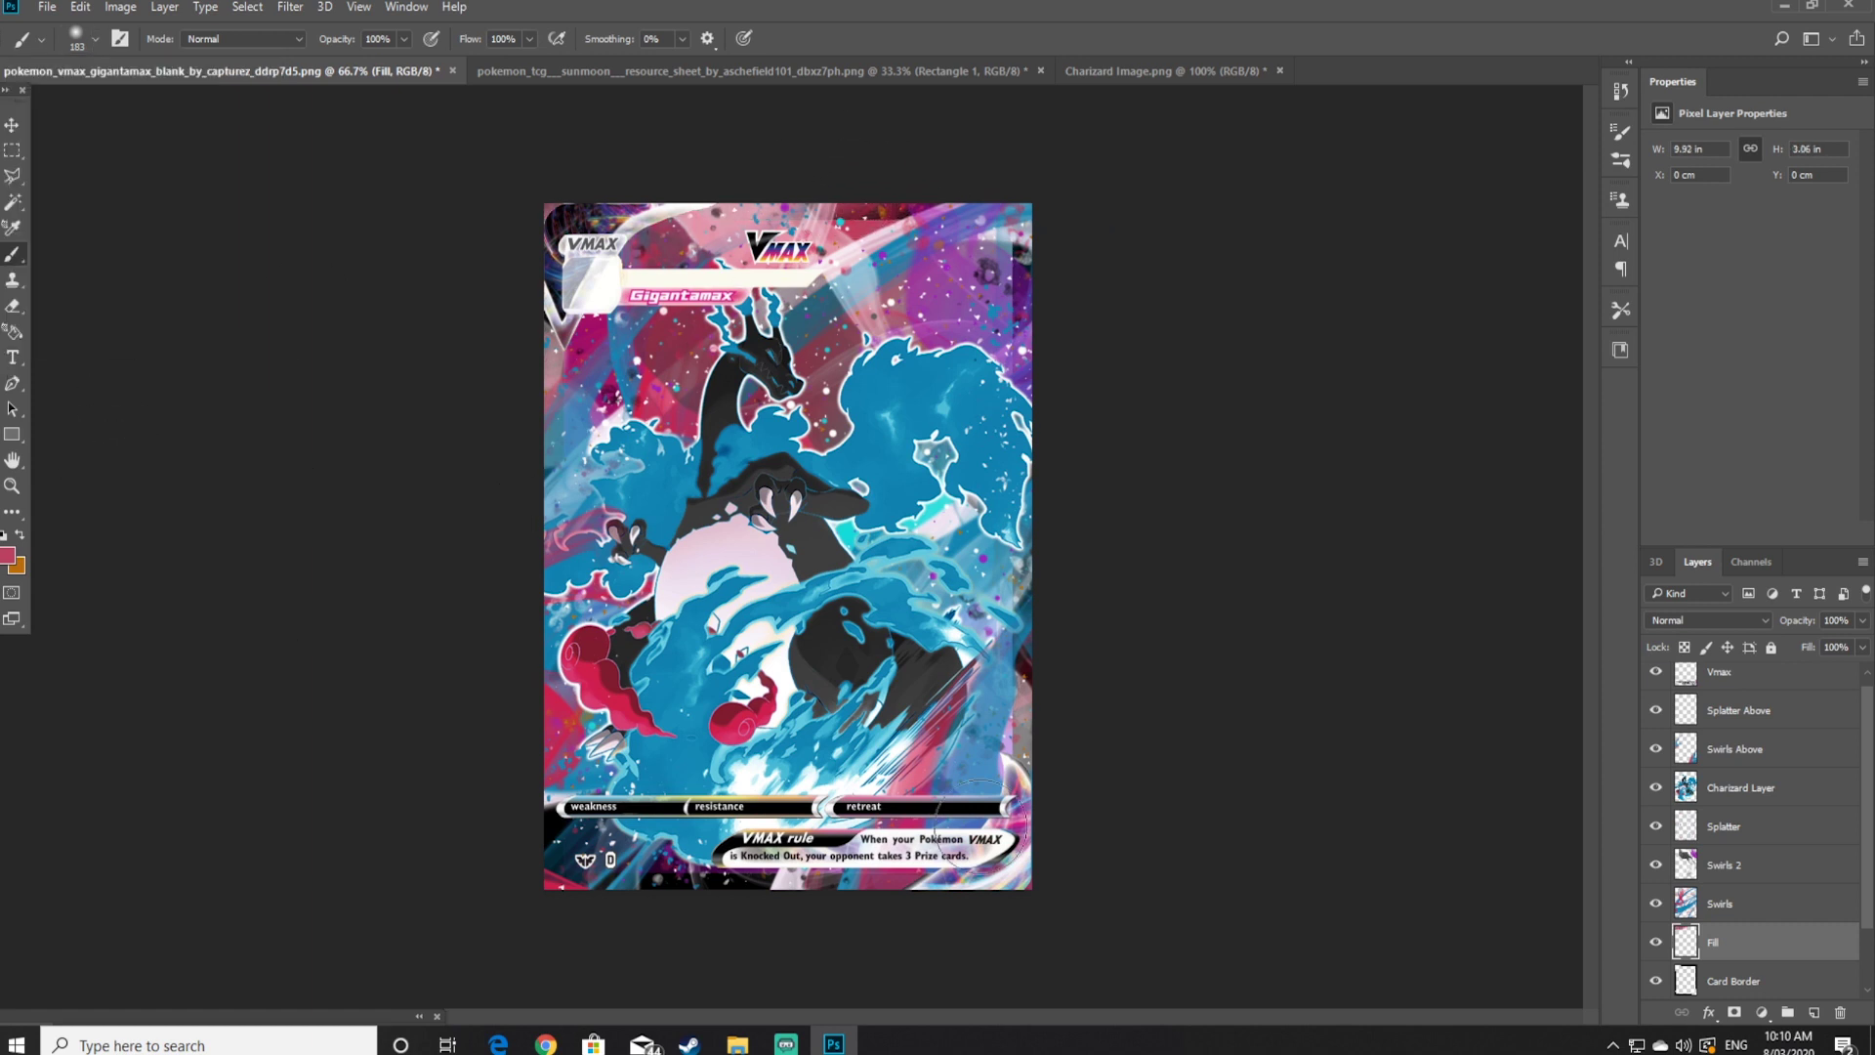
Set the foreground colour to the artwork's blue and paint over the card's dark edges on the Fill layer
left_click(7, 555)
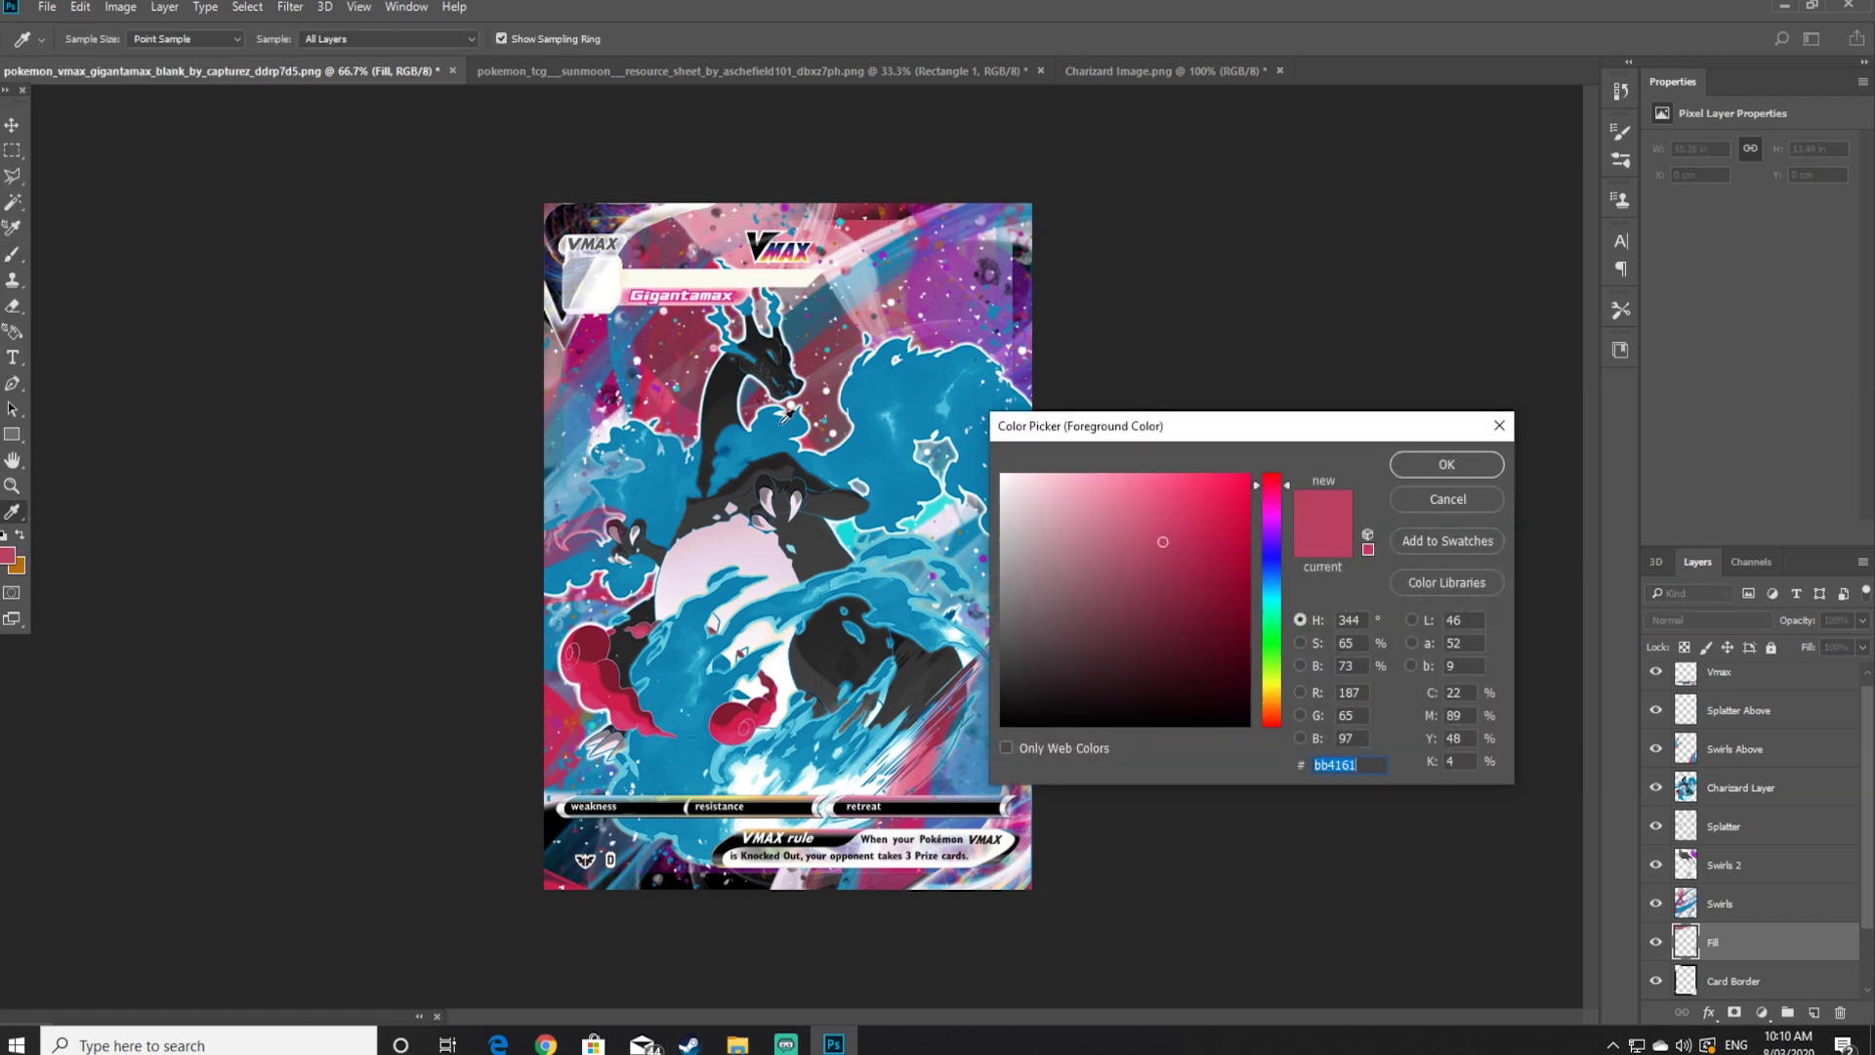
left_click(564, 624)
left_click(1446, 465)
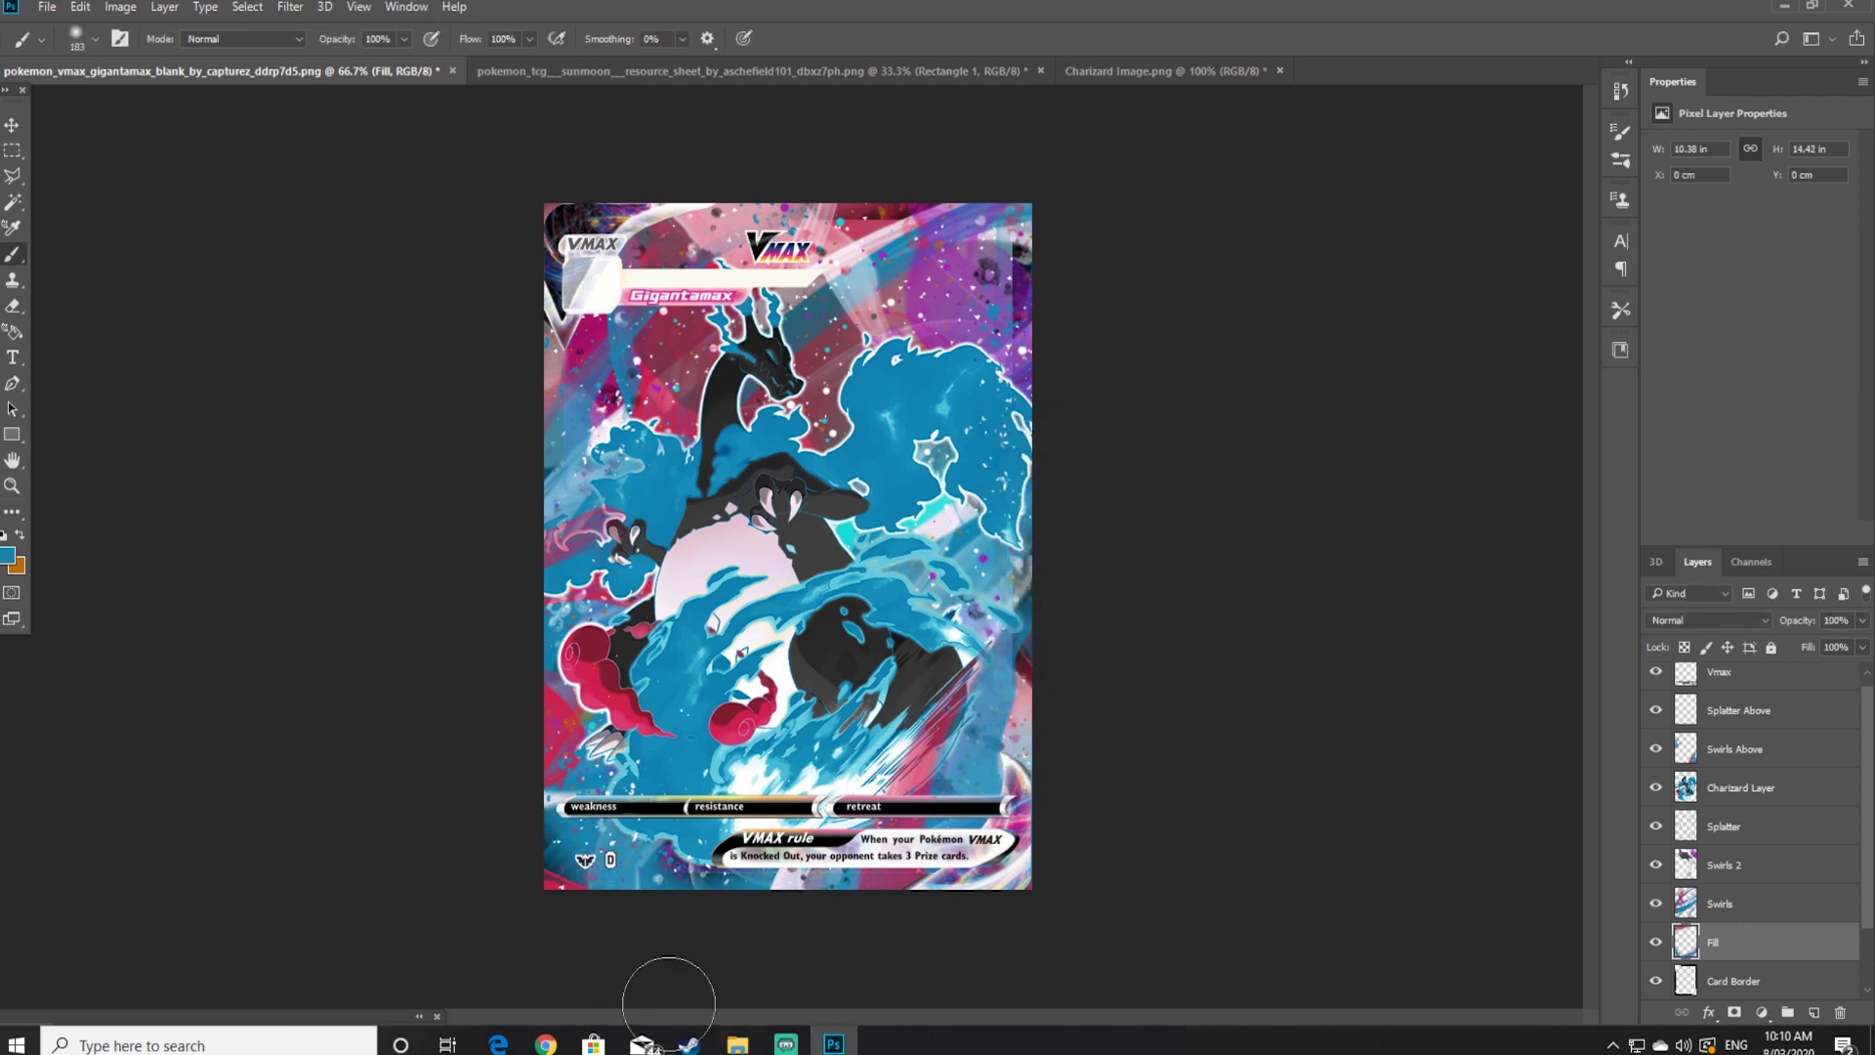
key("alt+shift+BackSpace")
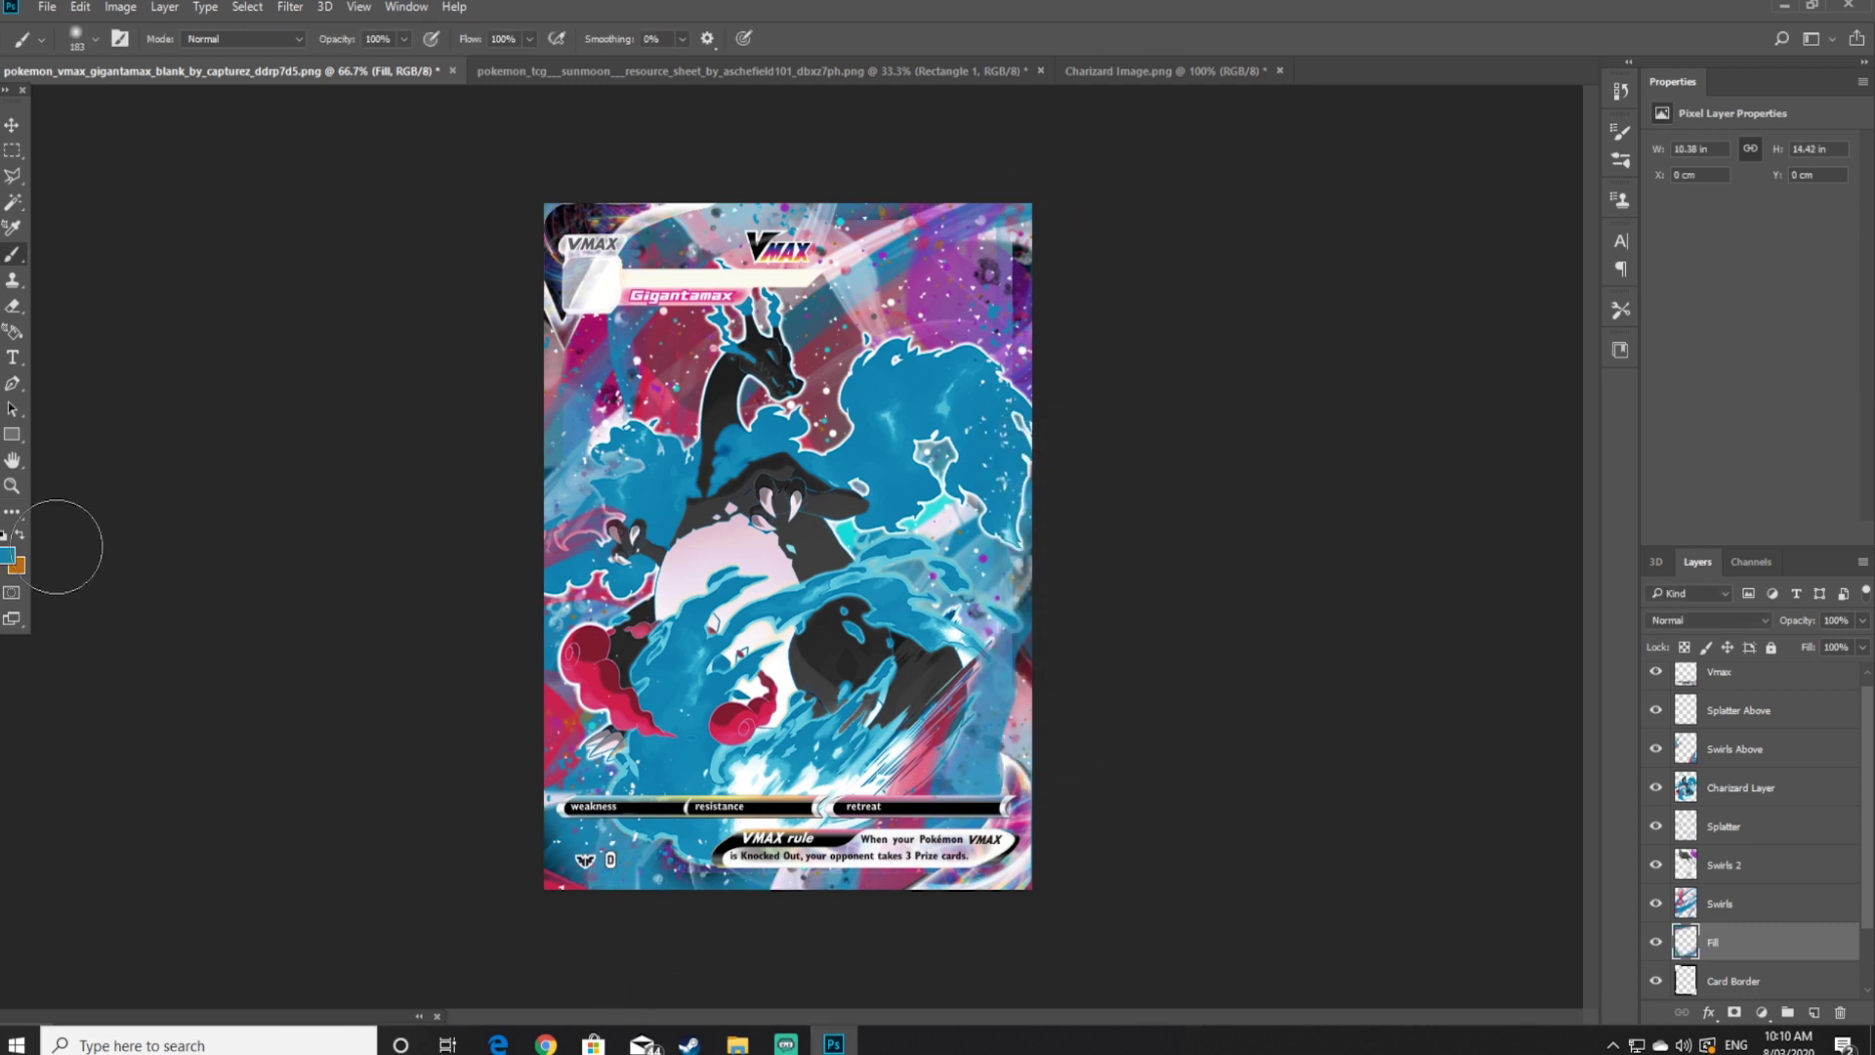
left_click(1045, 288)
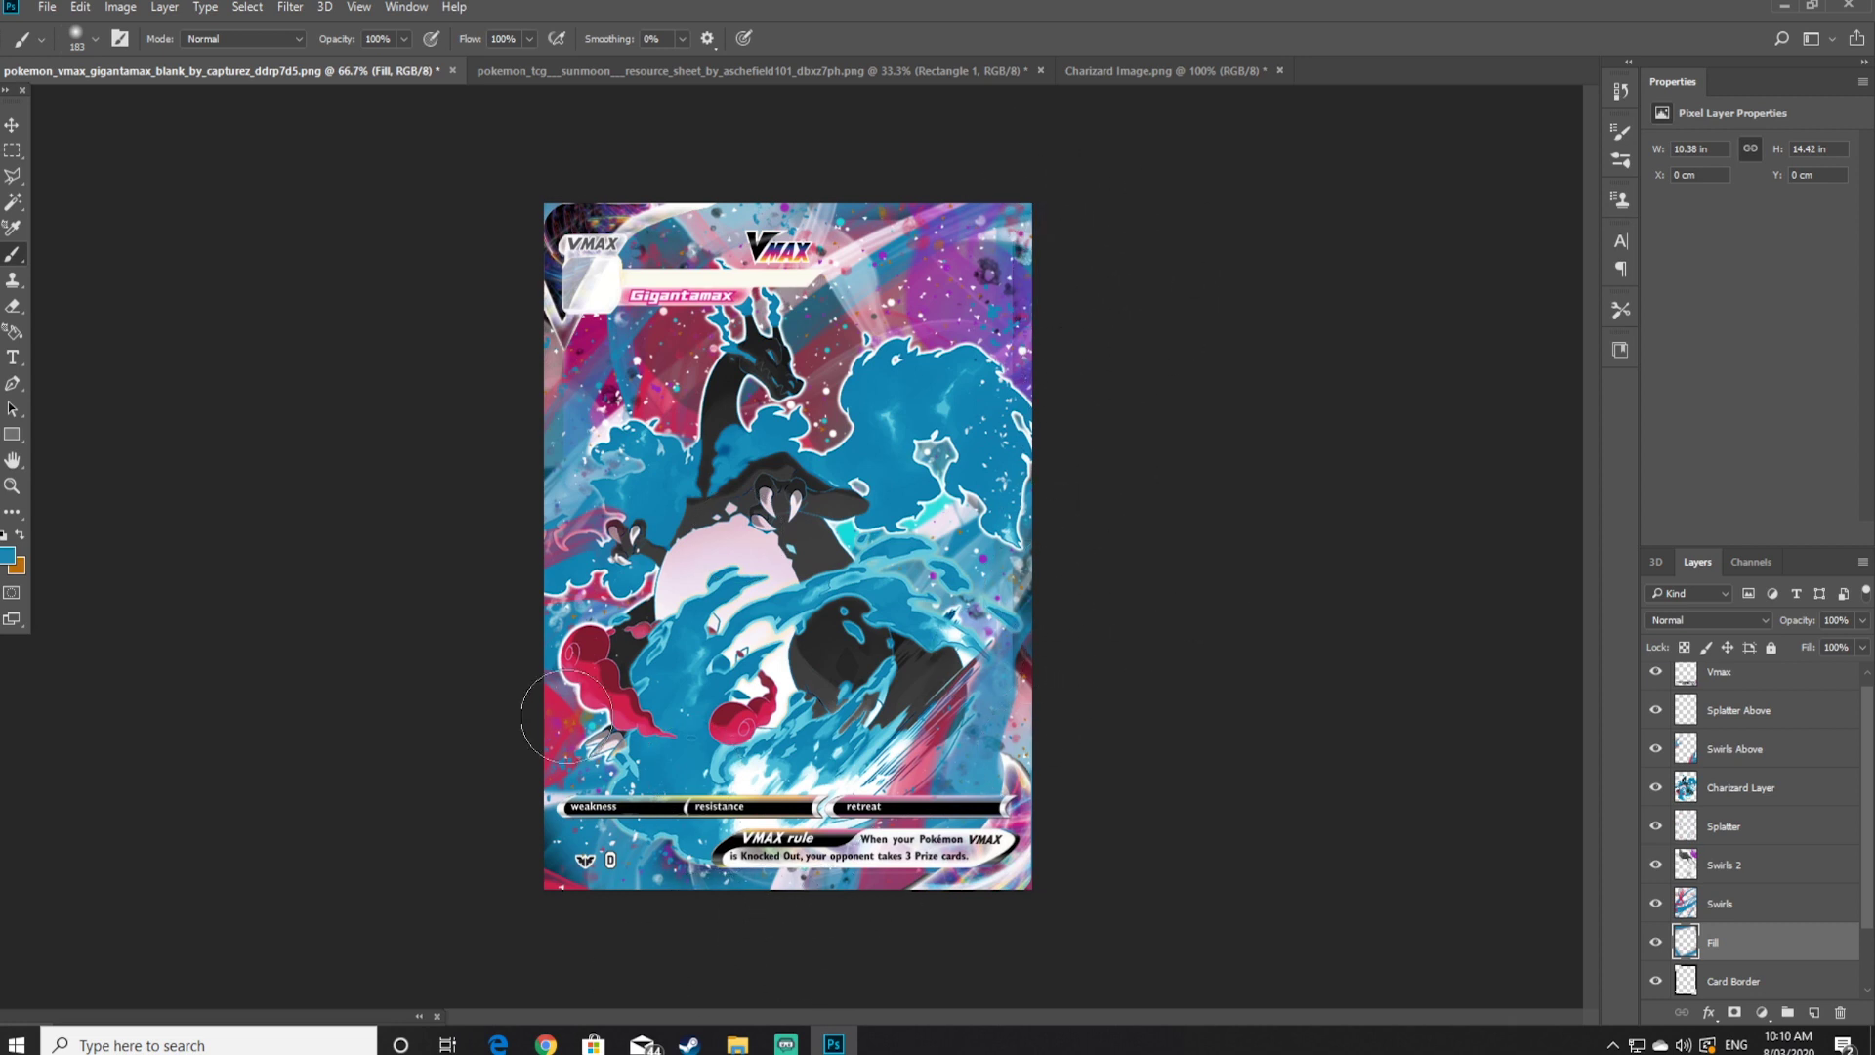
key("m")
Select the Vmax layer
scroll(1824, 839, "up", 1)
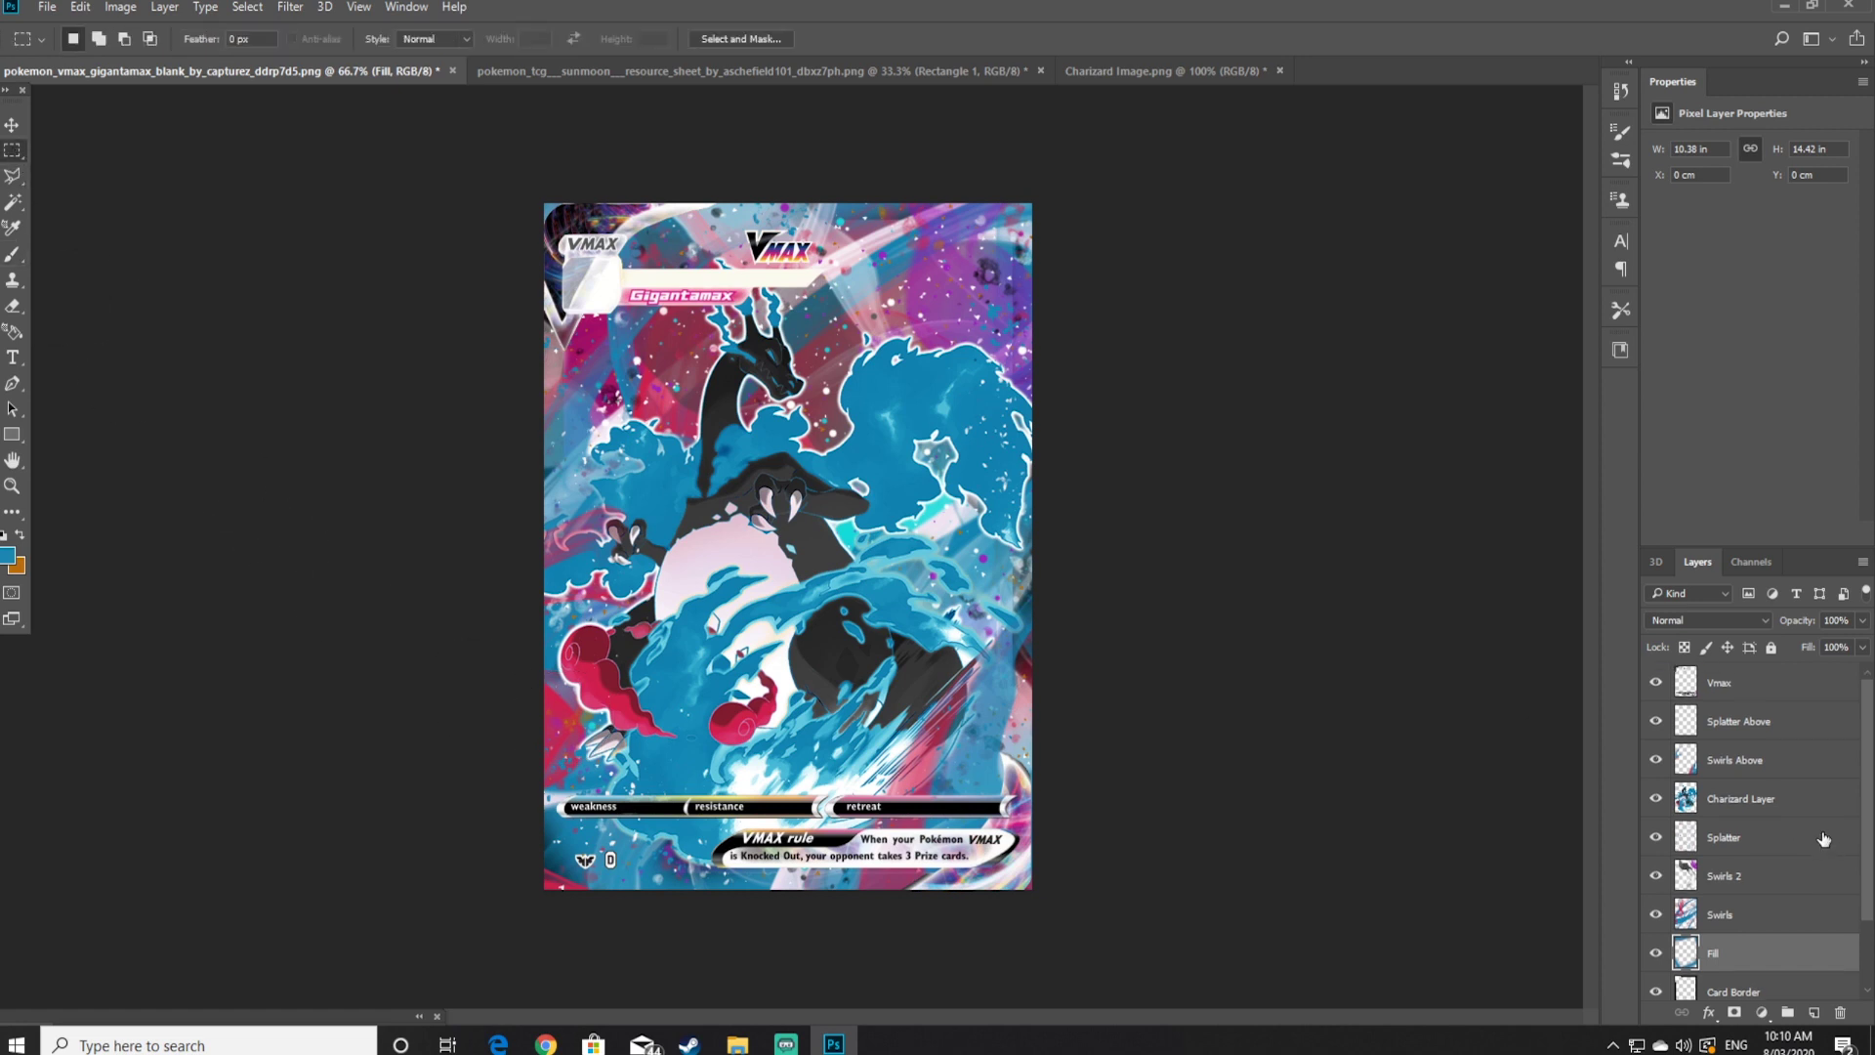
left_click(1726, 687)
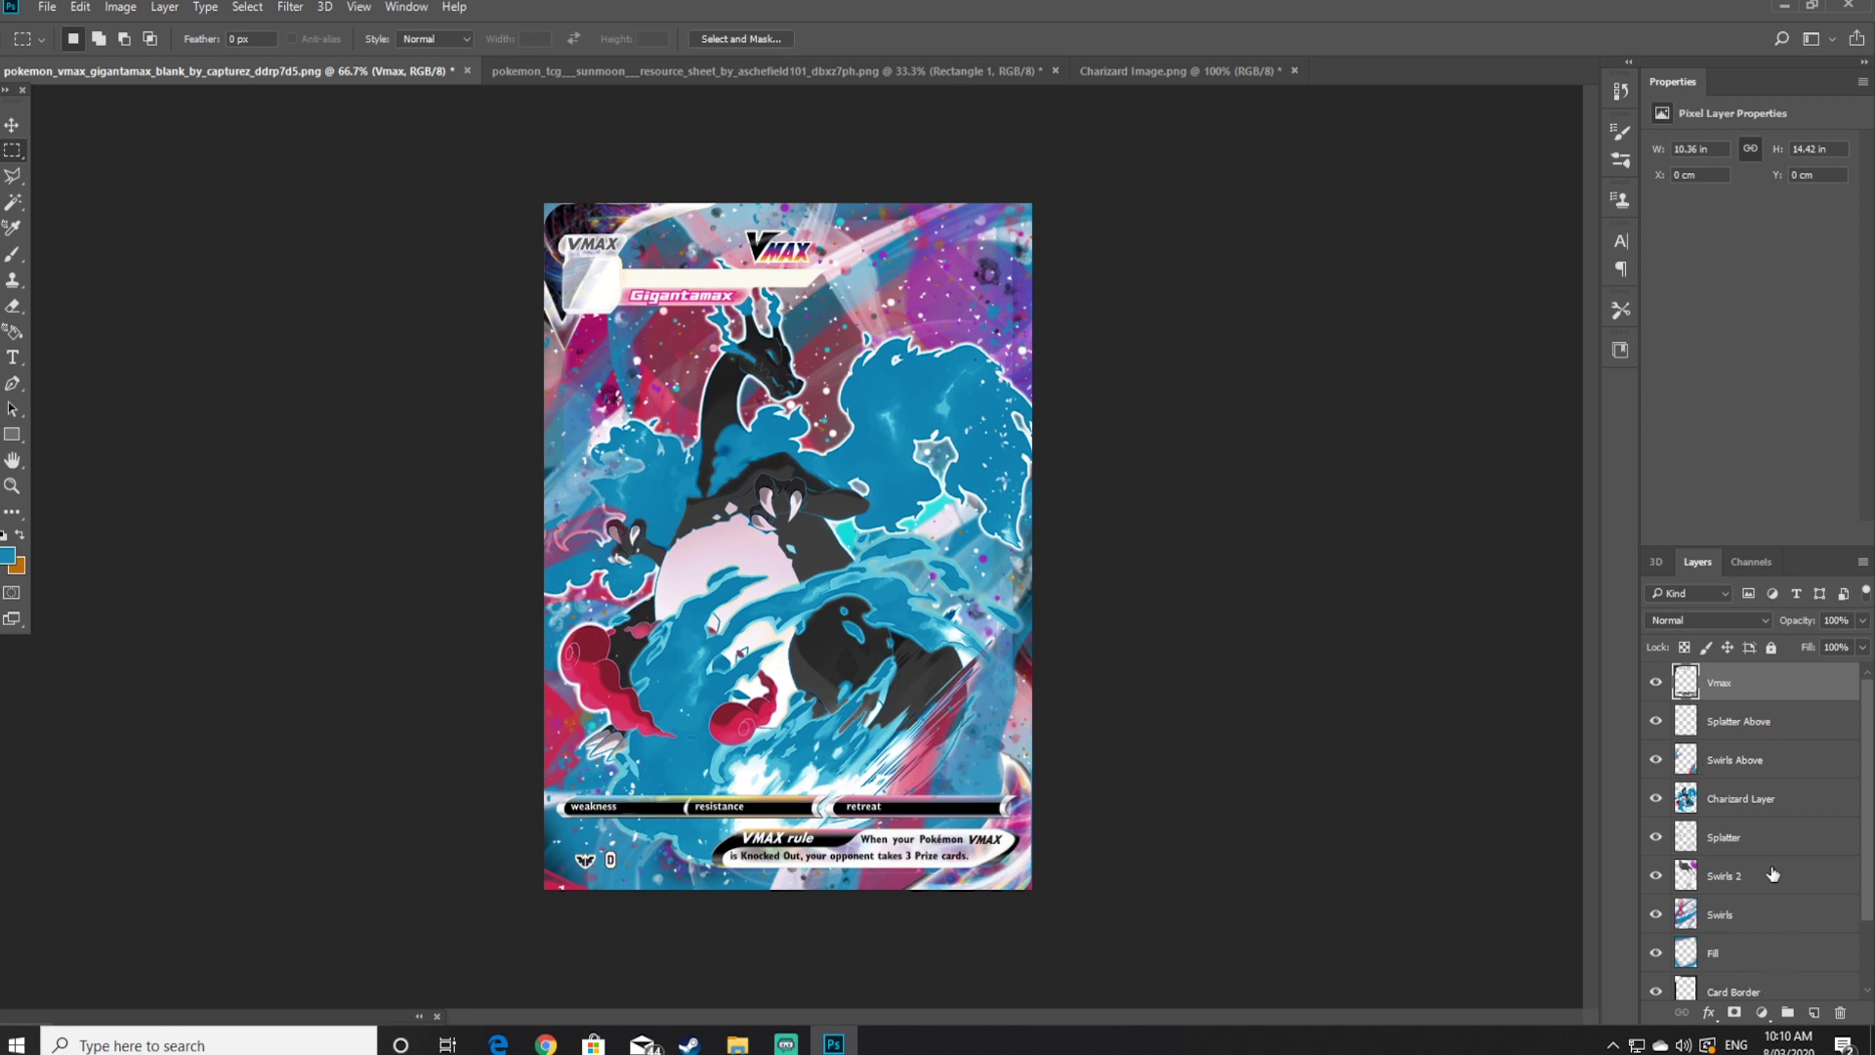
Create a new layer directly above the Splatter Above layer and name it Text
left_click(1740, 716)
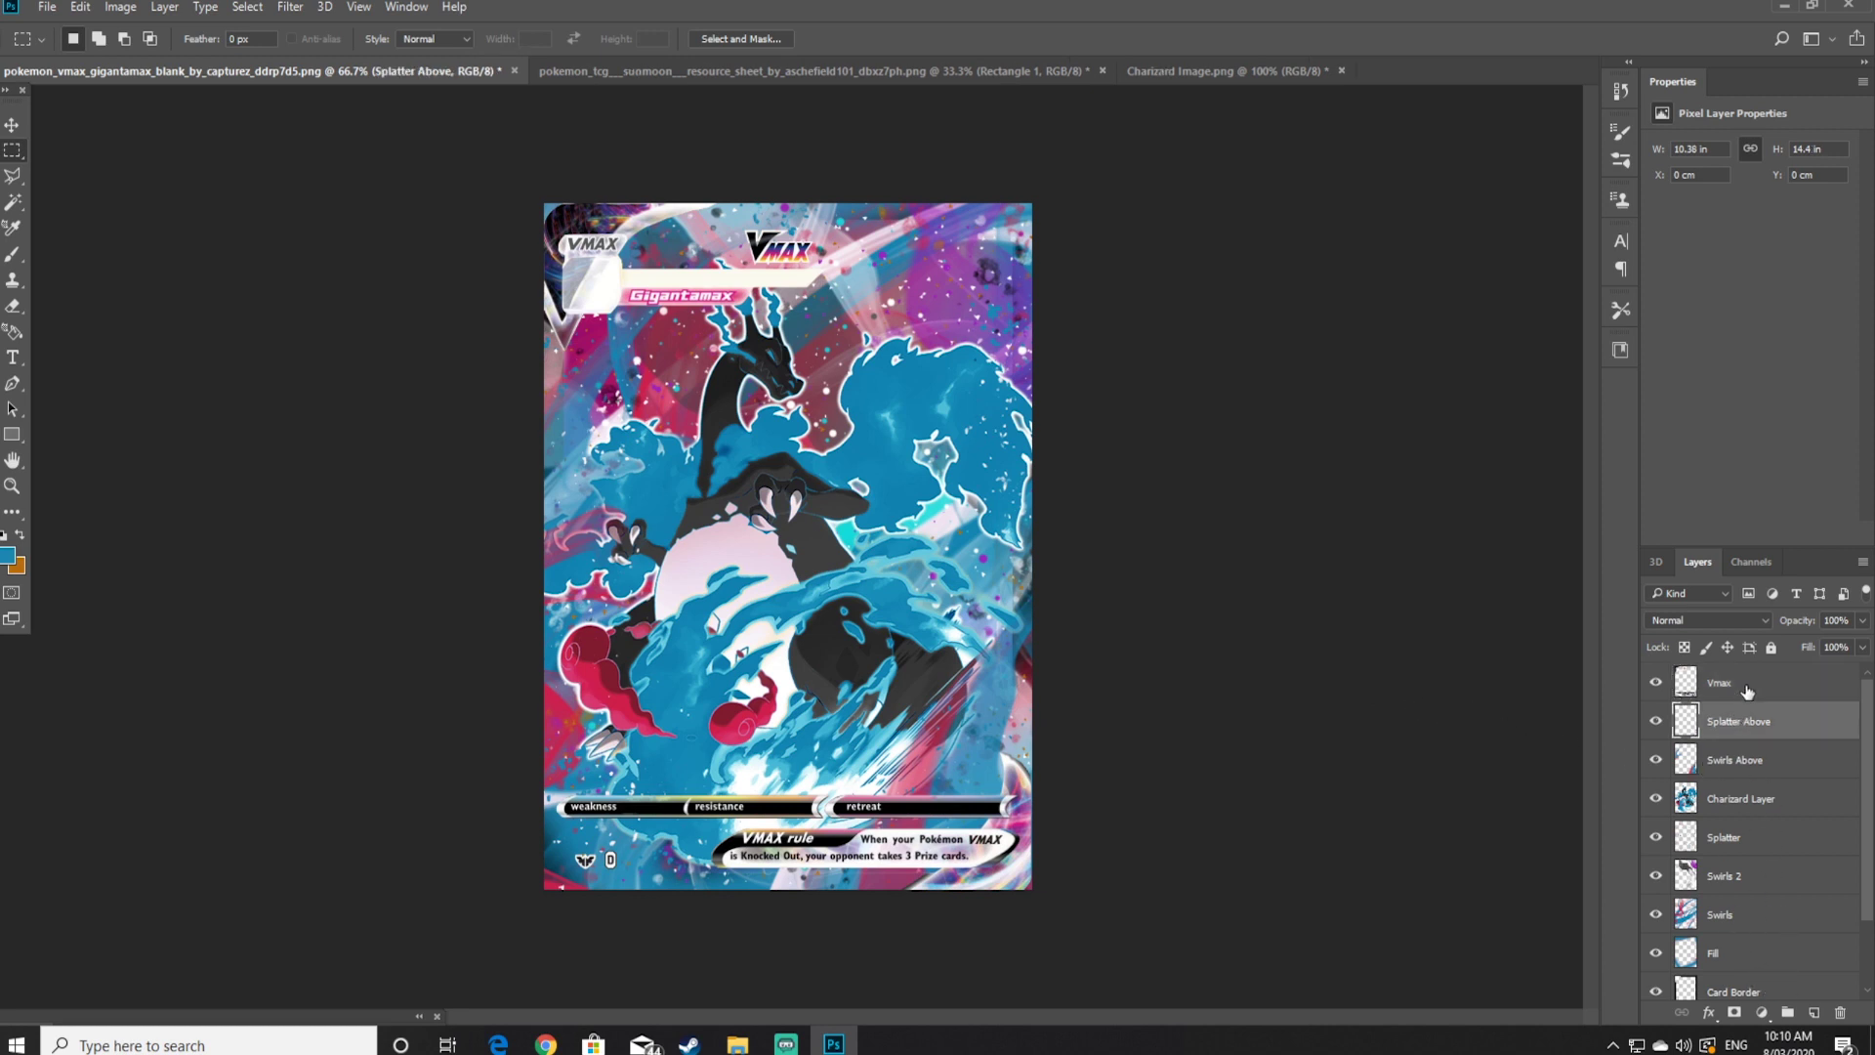
left_click(1744, 687)
left_click(1750, 719)
left_click(1816, 1016)
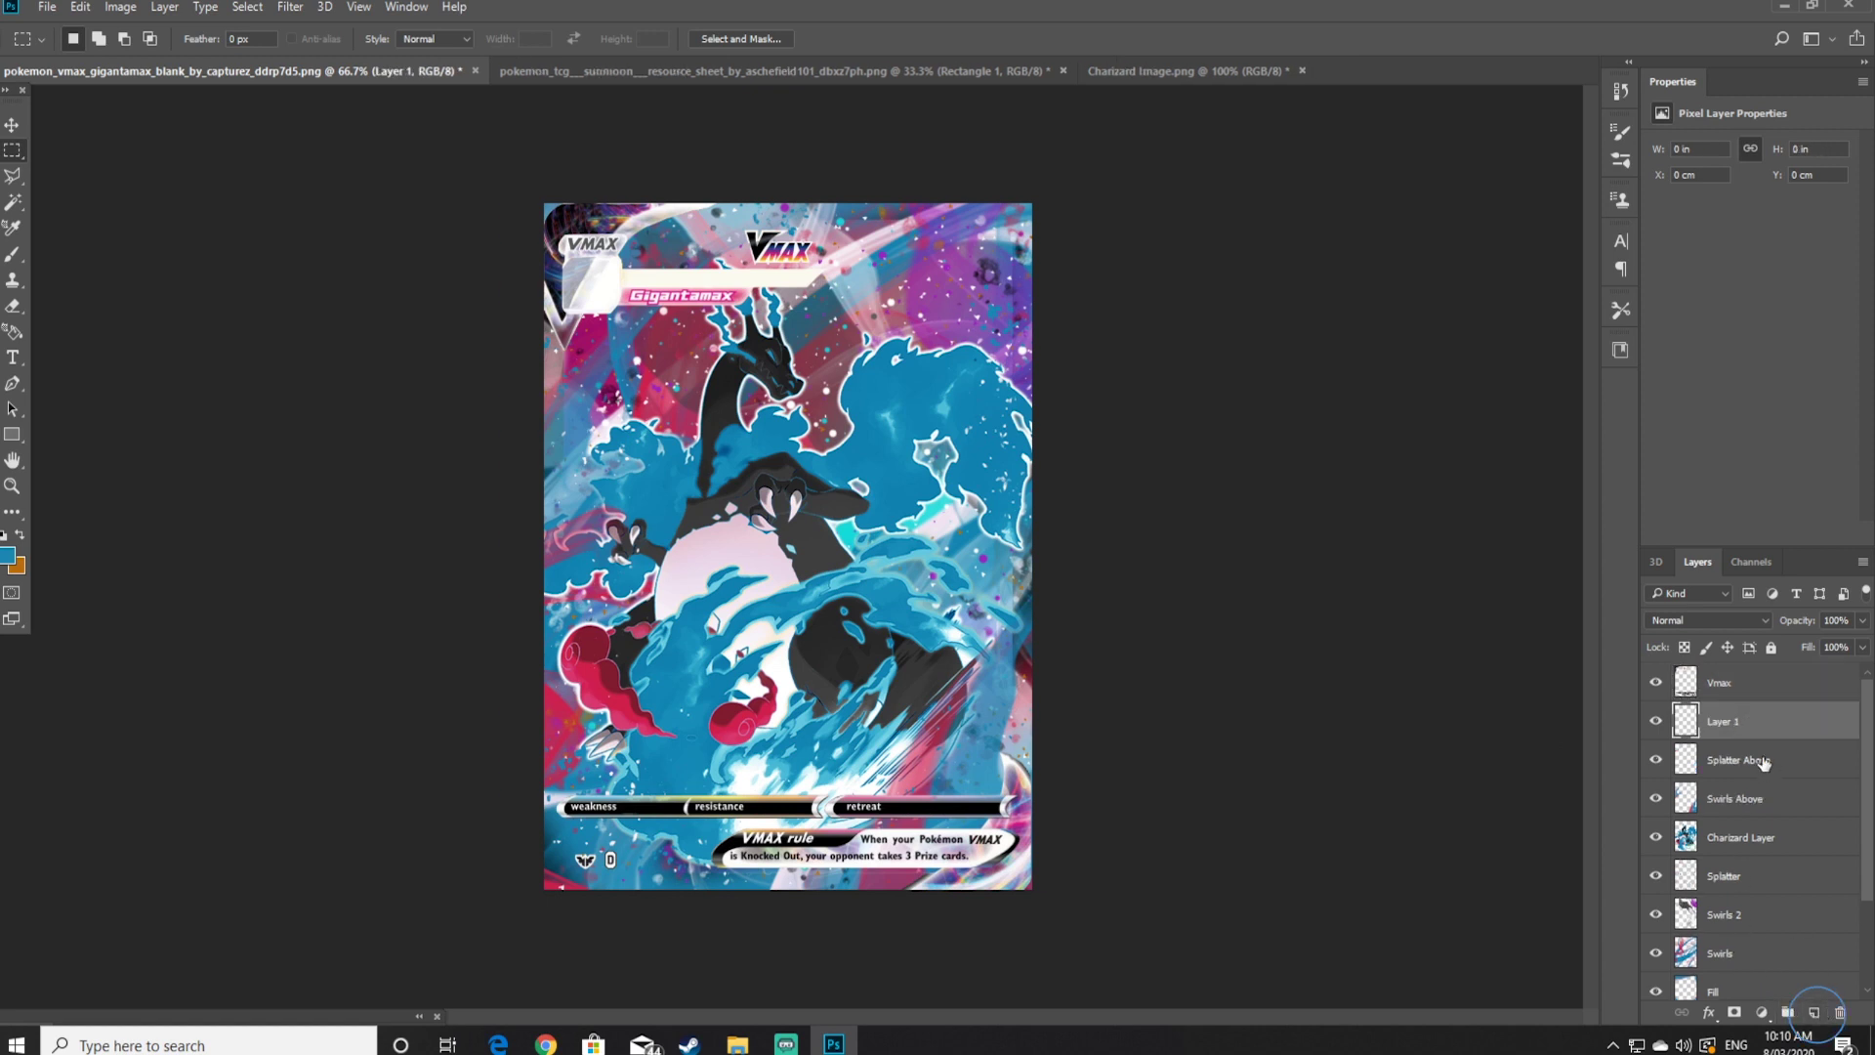
double_click(1737, 720)
type("Text")
key("Return")
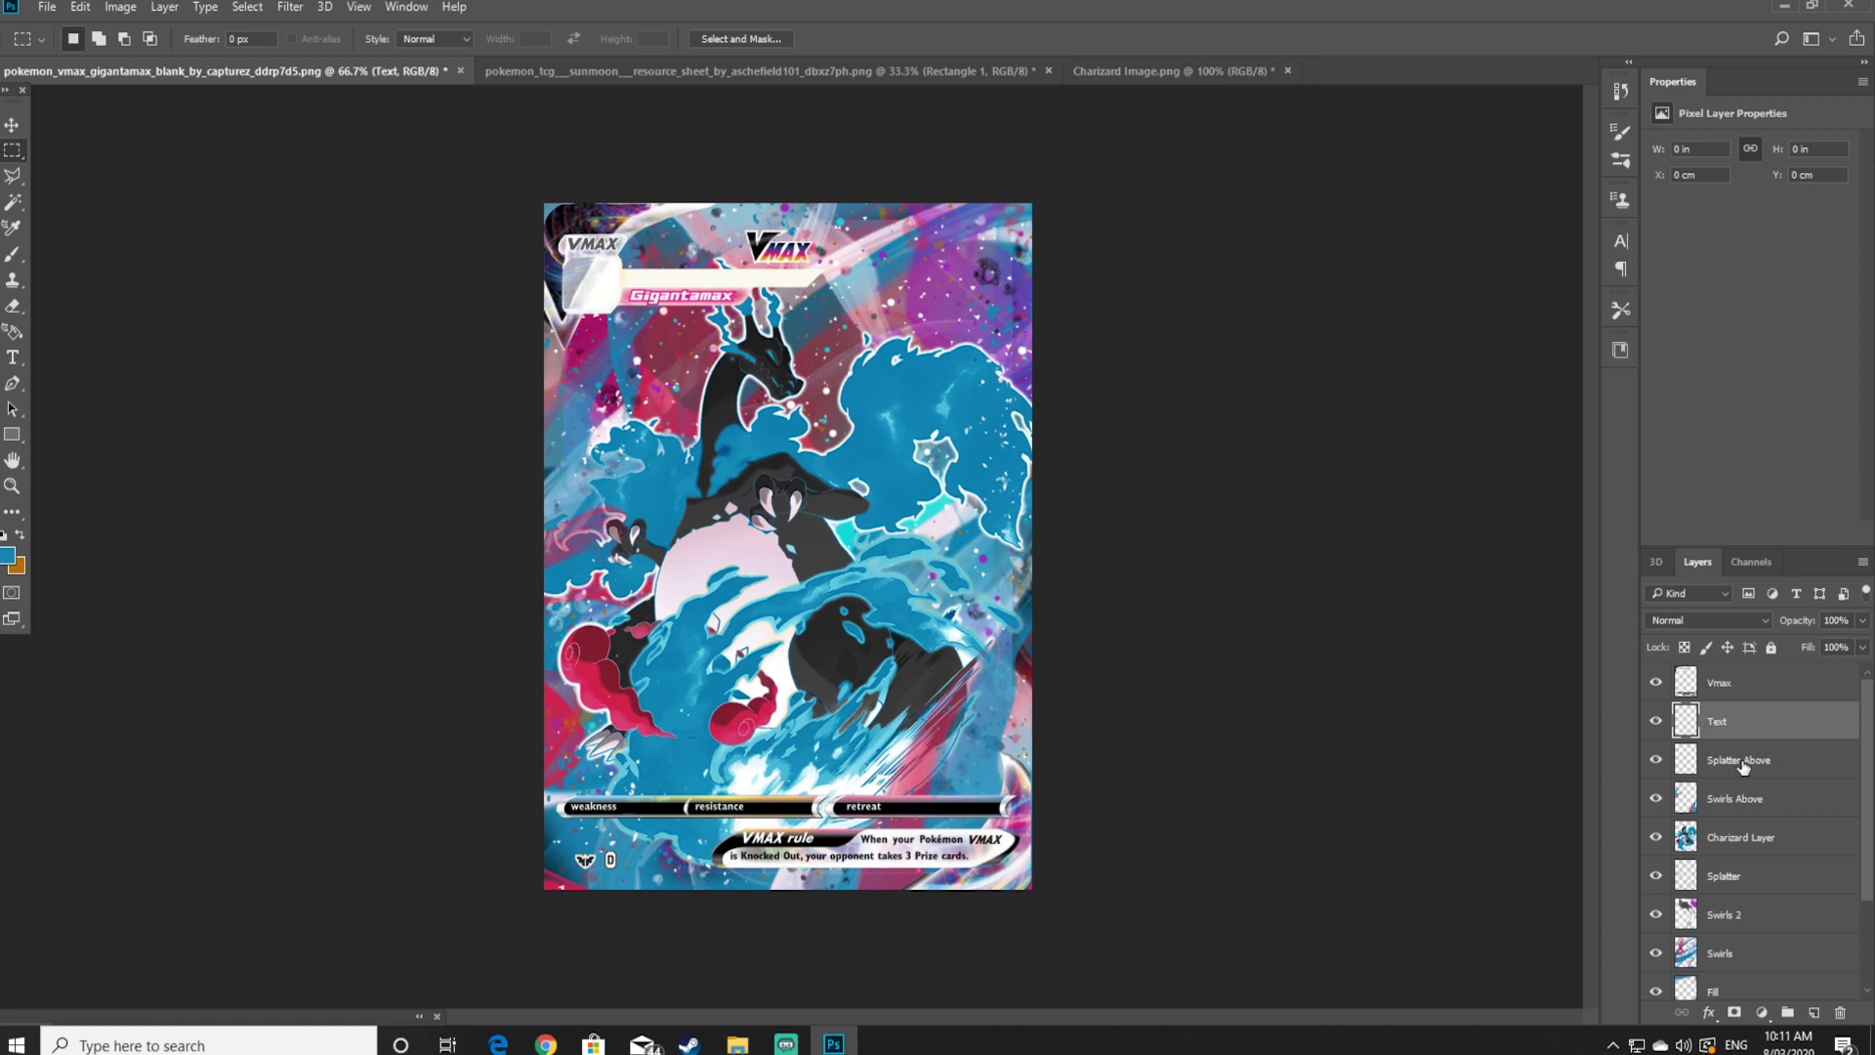
Switch to the Chrome browser and search Google Images for "pokemon gigantamax card"
left_click(606, 72)
key("alt+Tab")
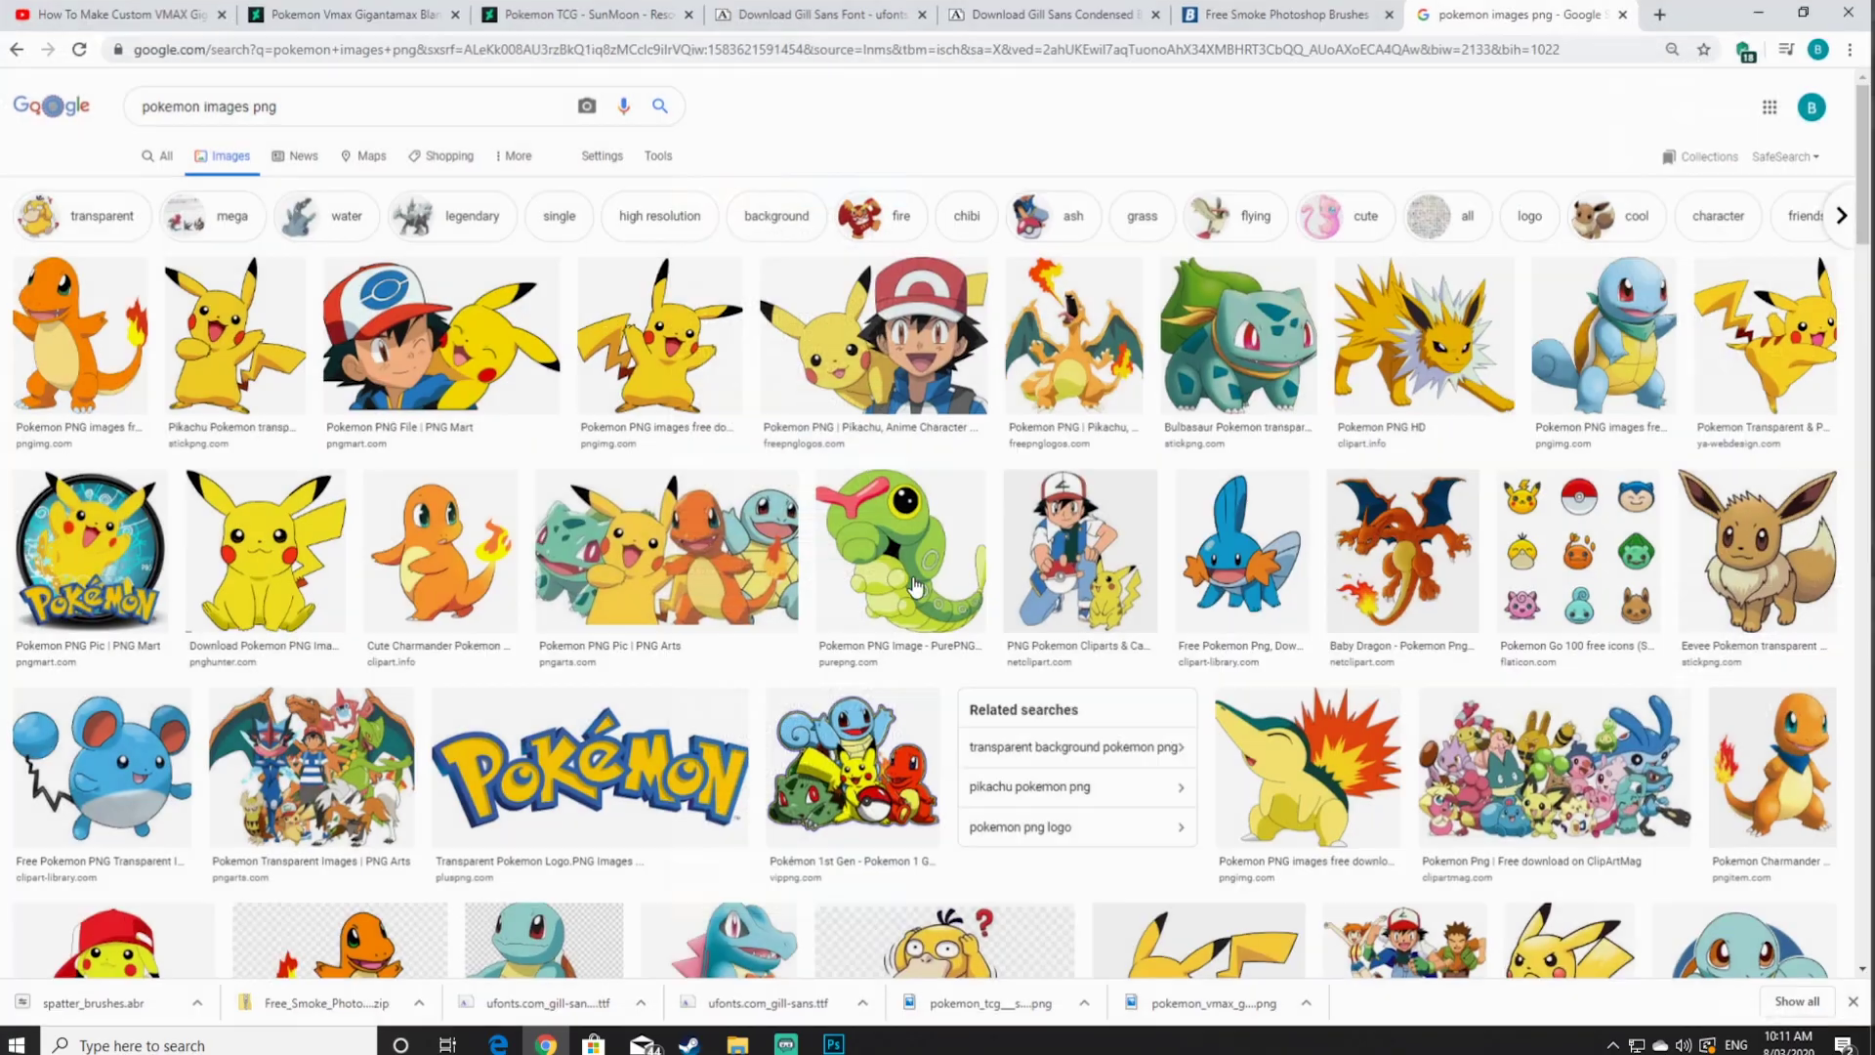
left_click(441, 103)
key("ctrl+a")
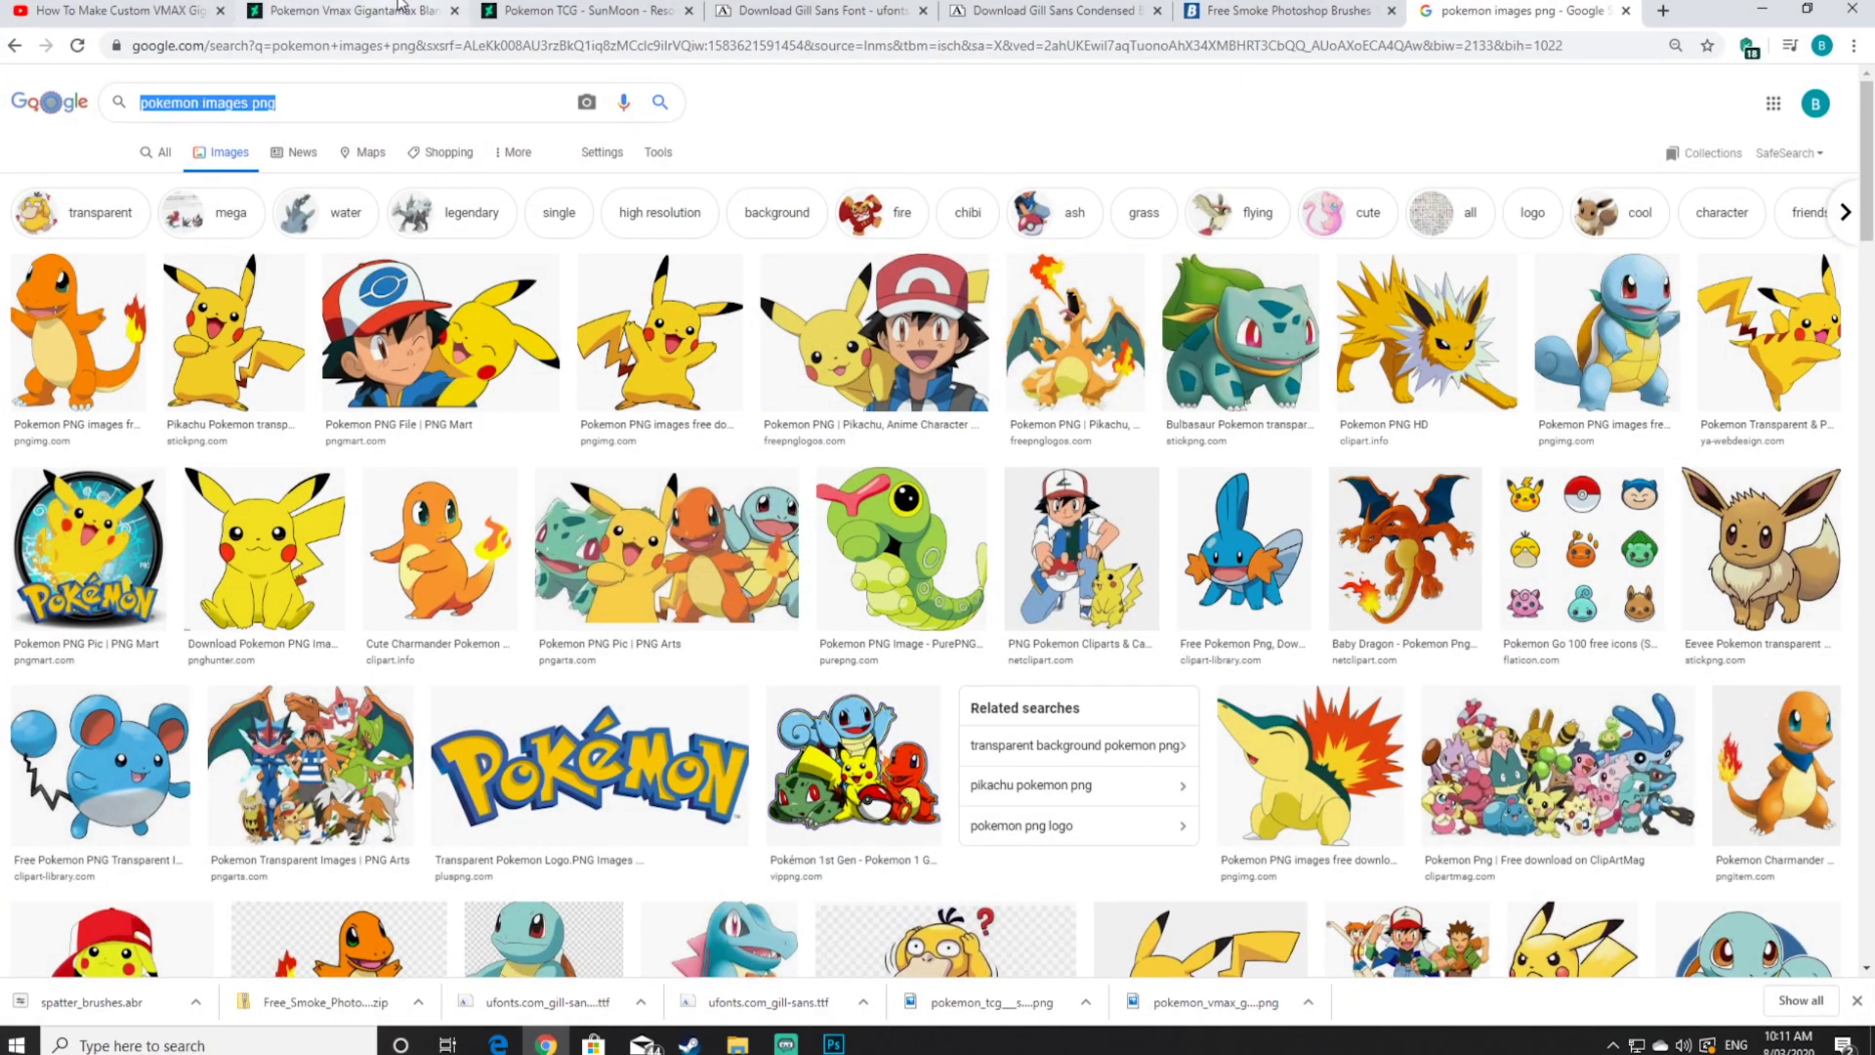
type("po")
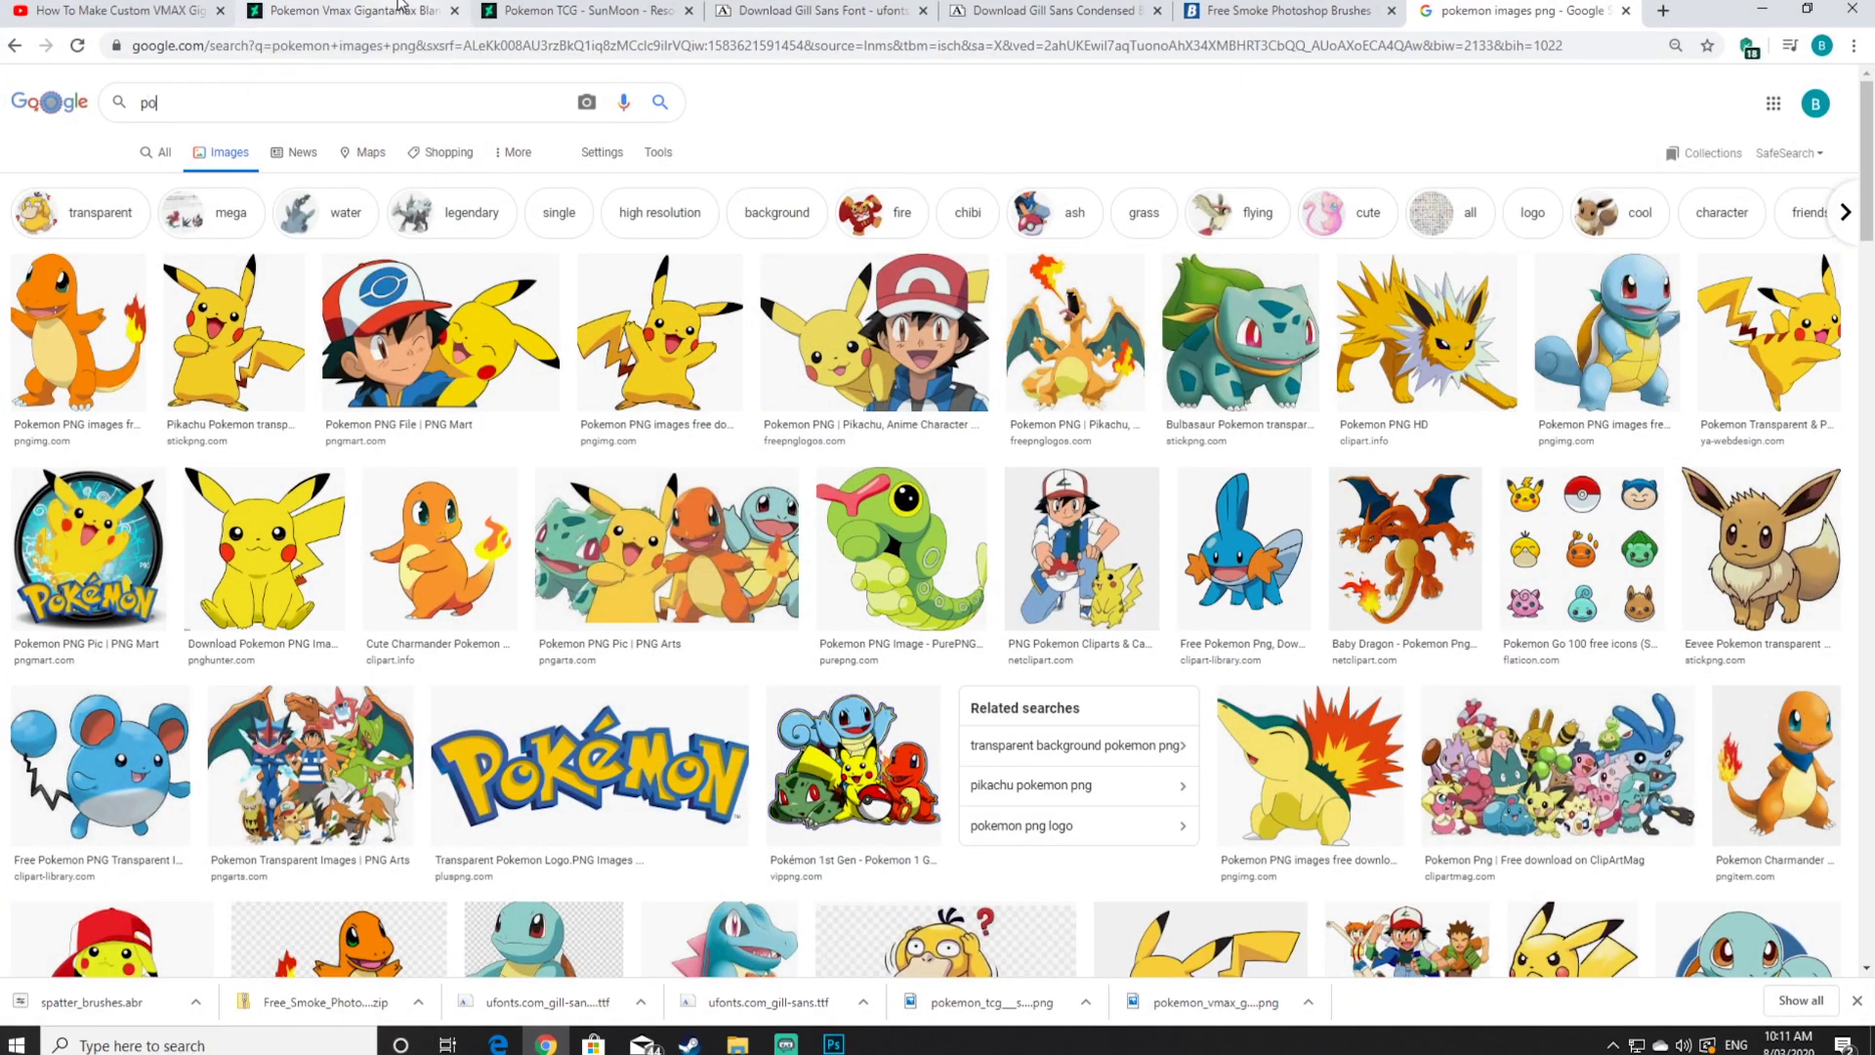
type("kemon gig")
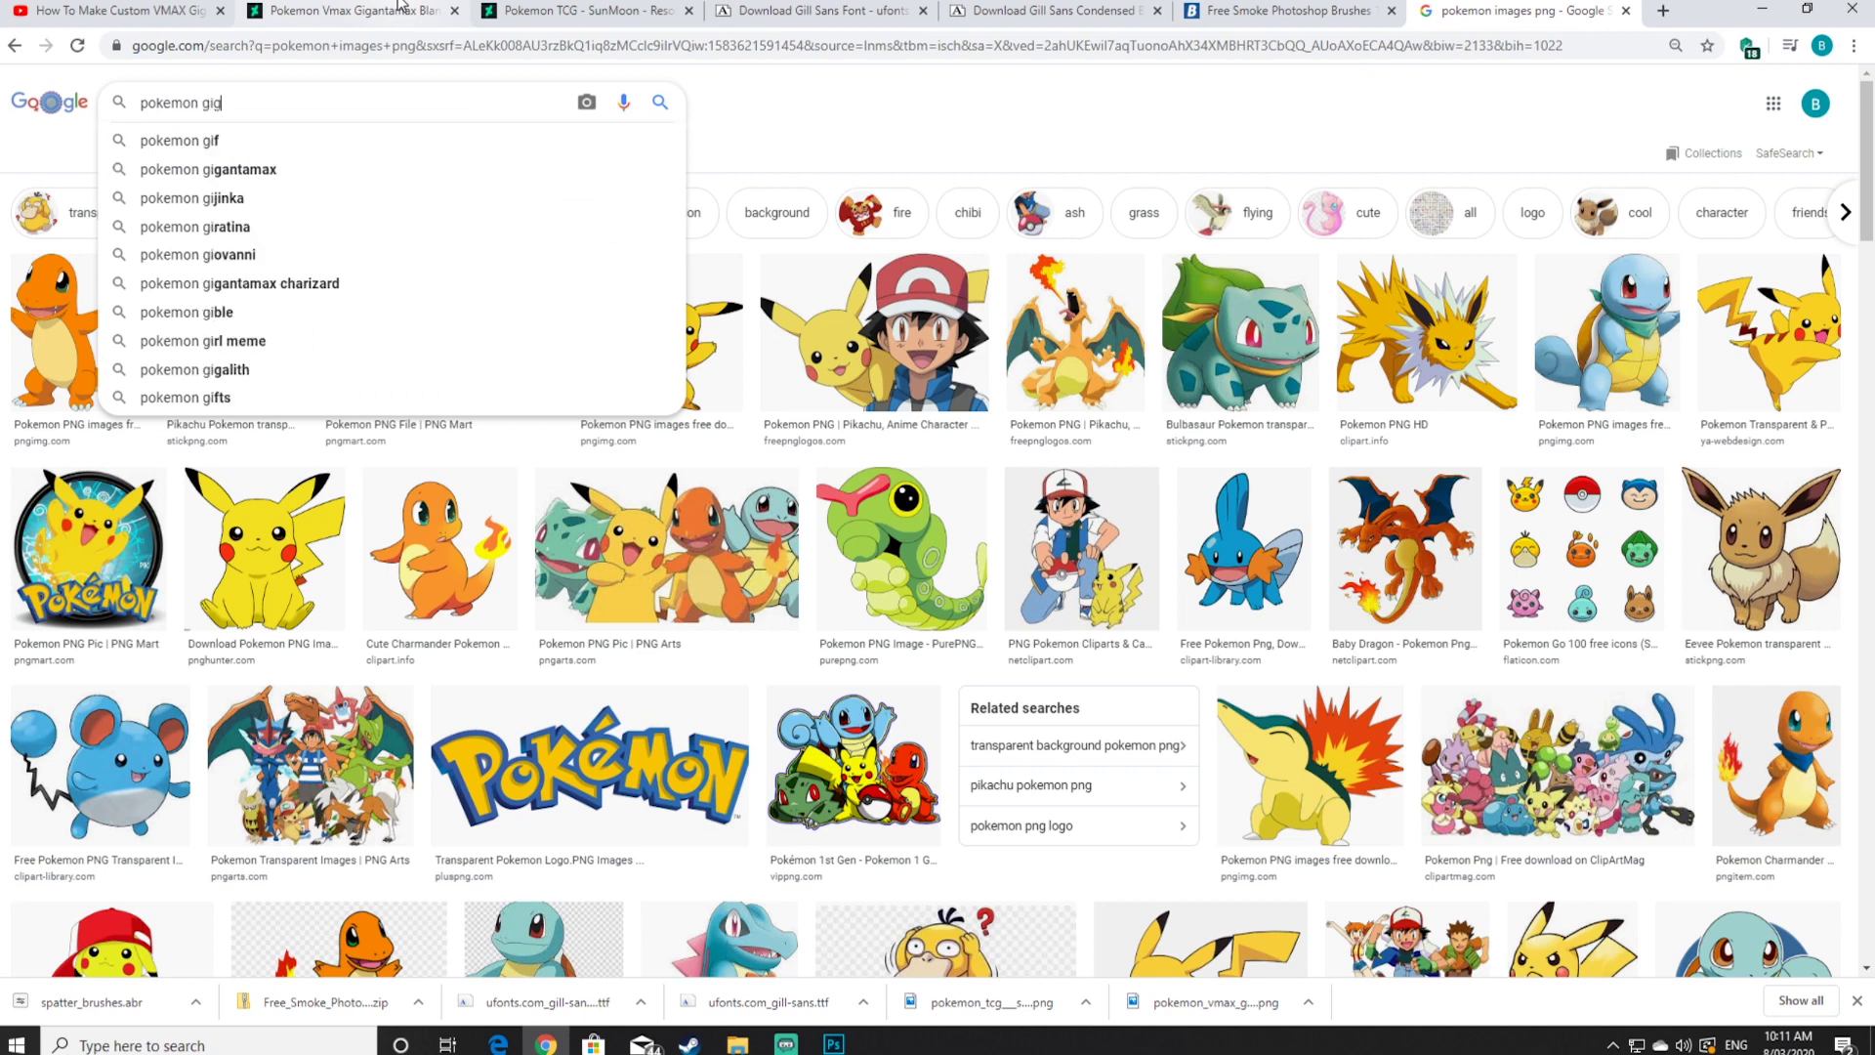
type("antamax card")
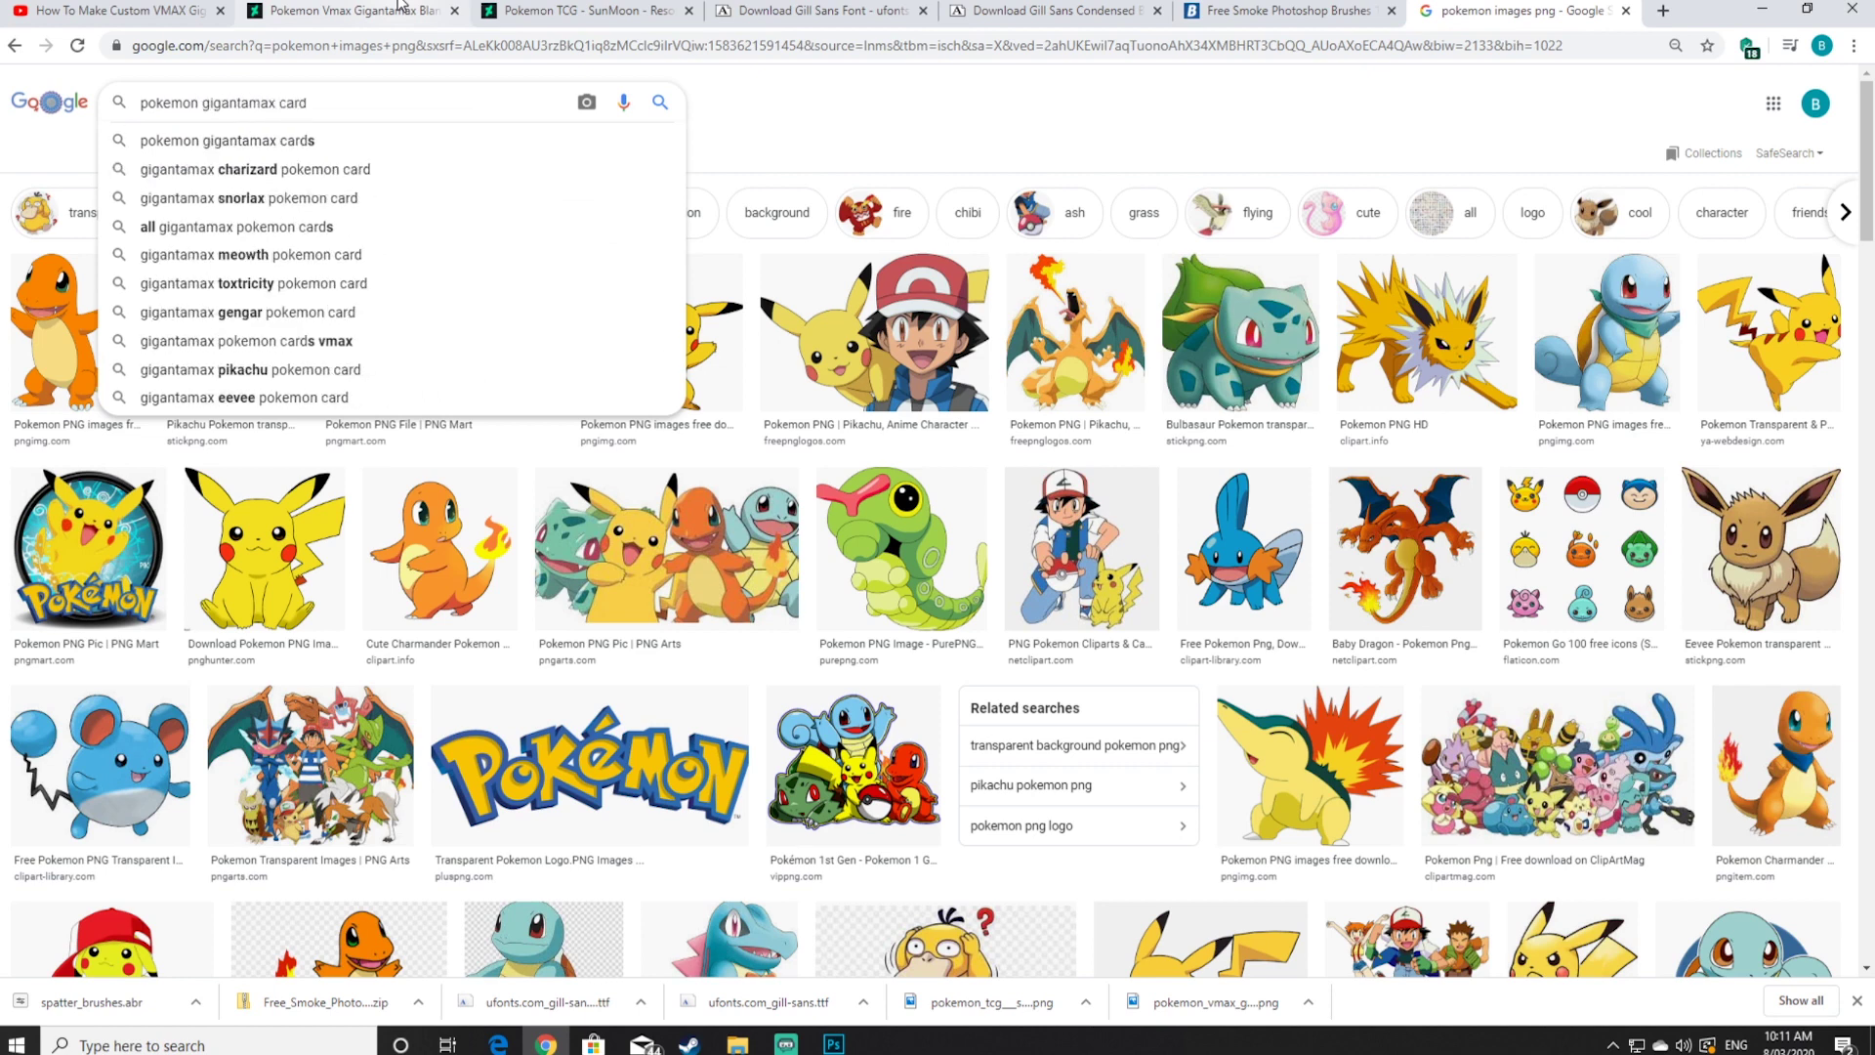
key("Return")
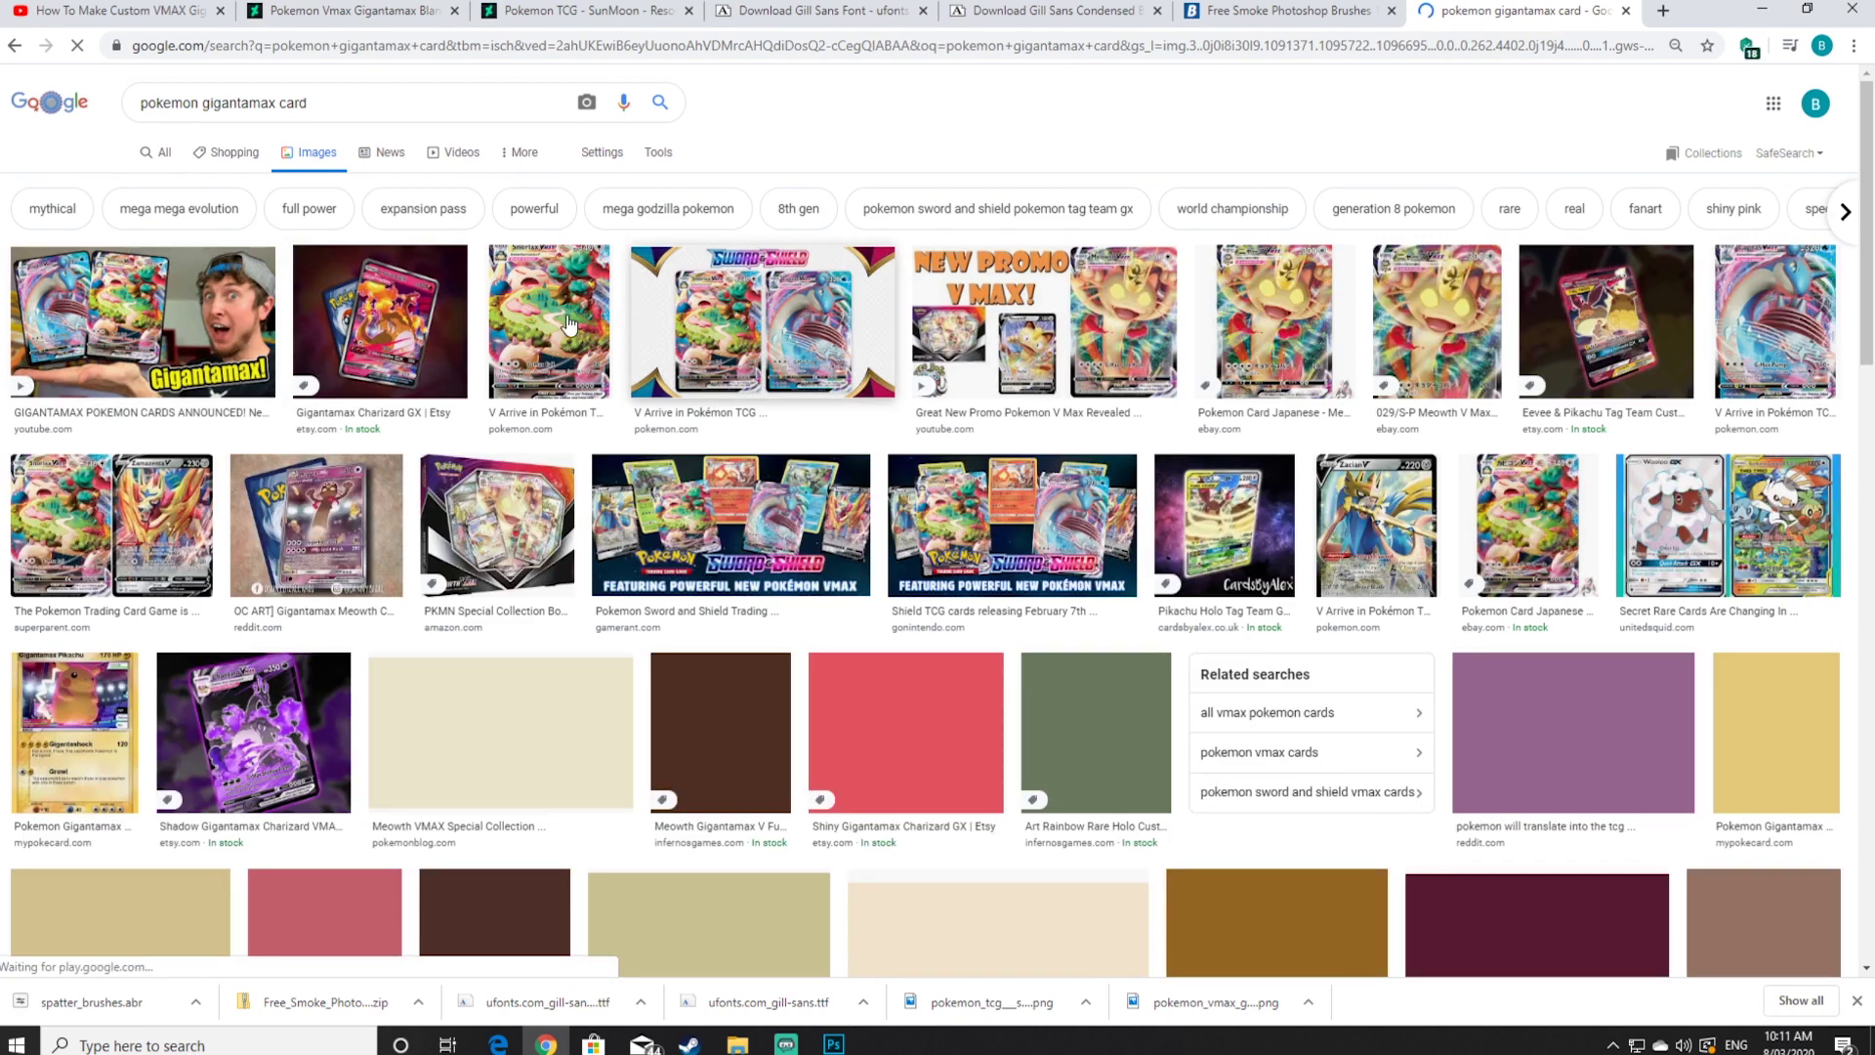
Copy the Snorlax VMAX card image from the results and paste it into the Photoshop VMAX card document
left_click(569, 325)
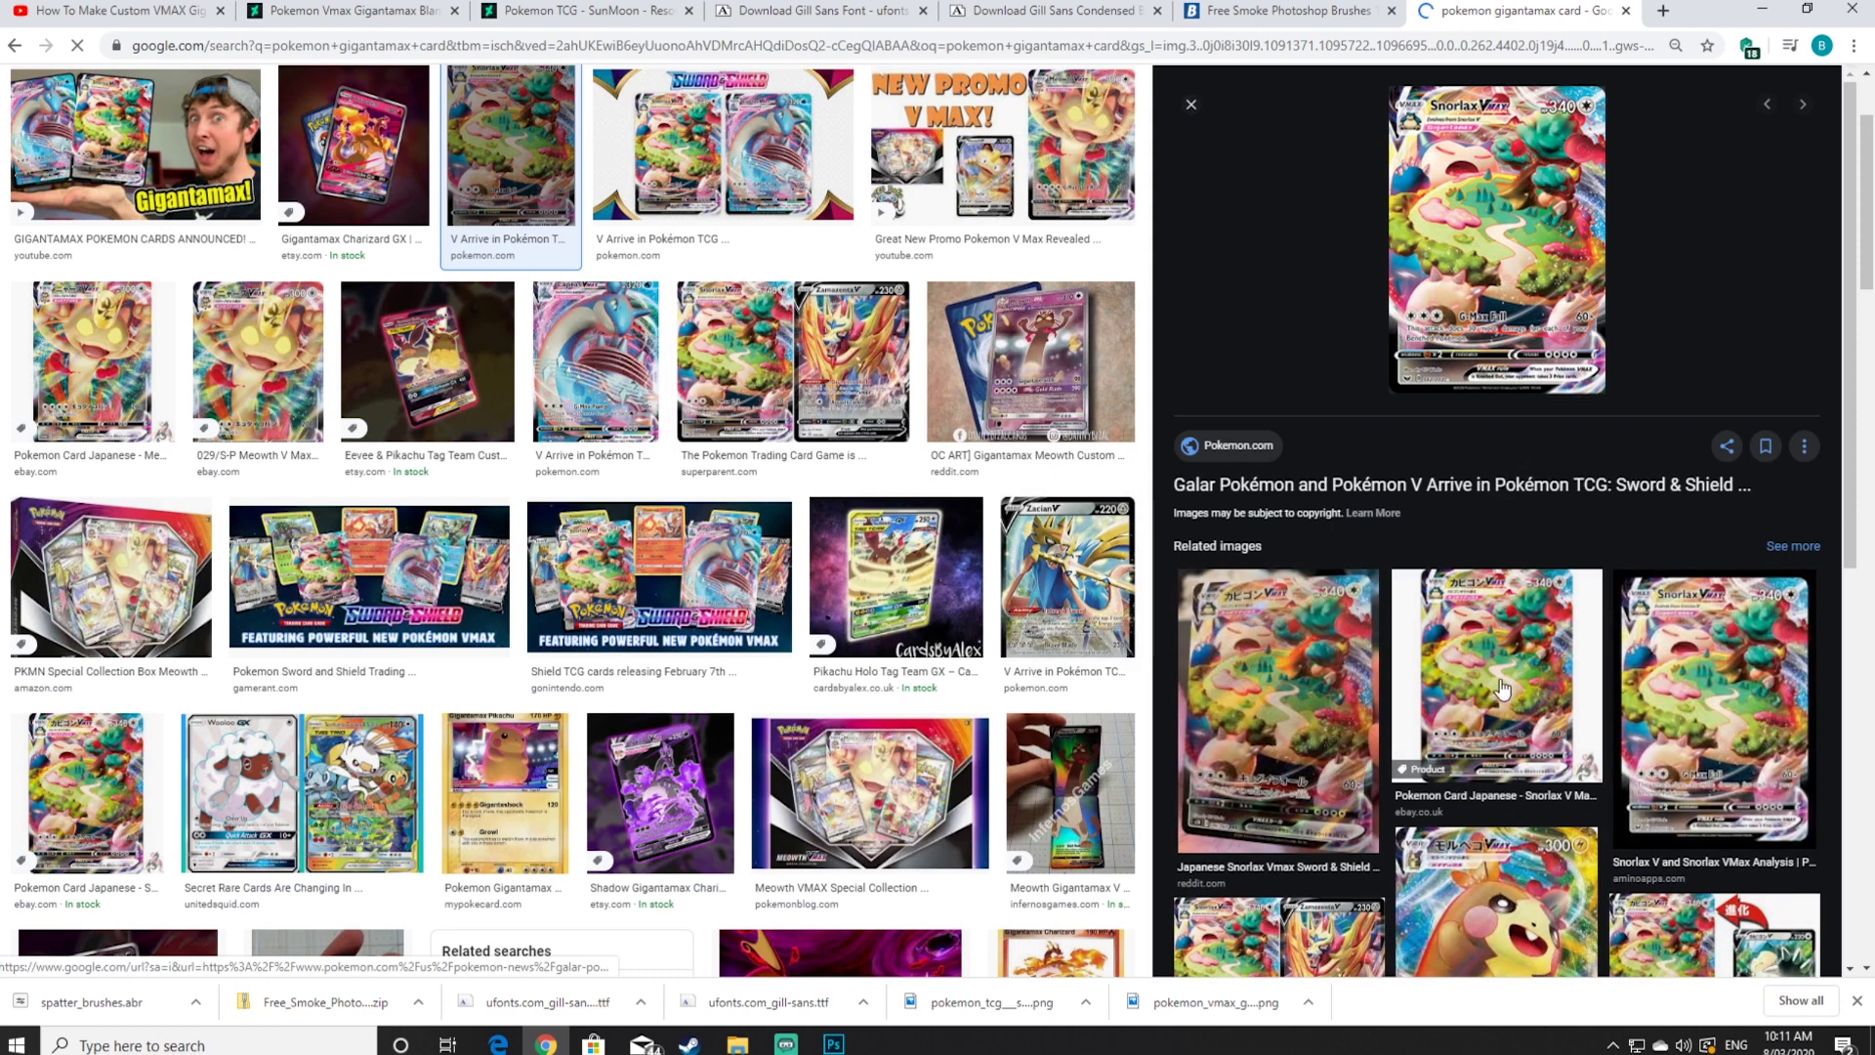
right_click(1496, 249)
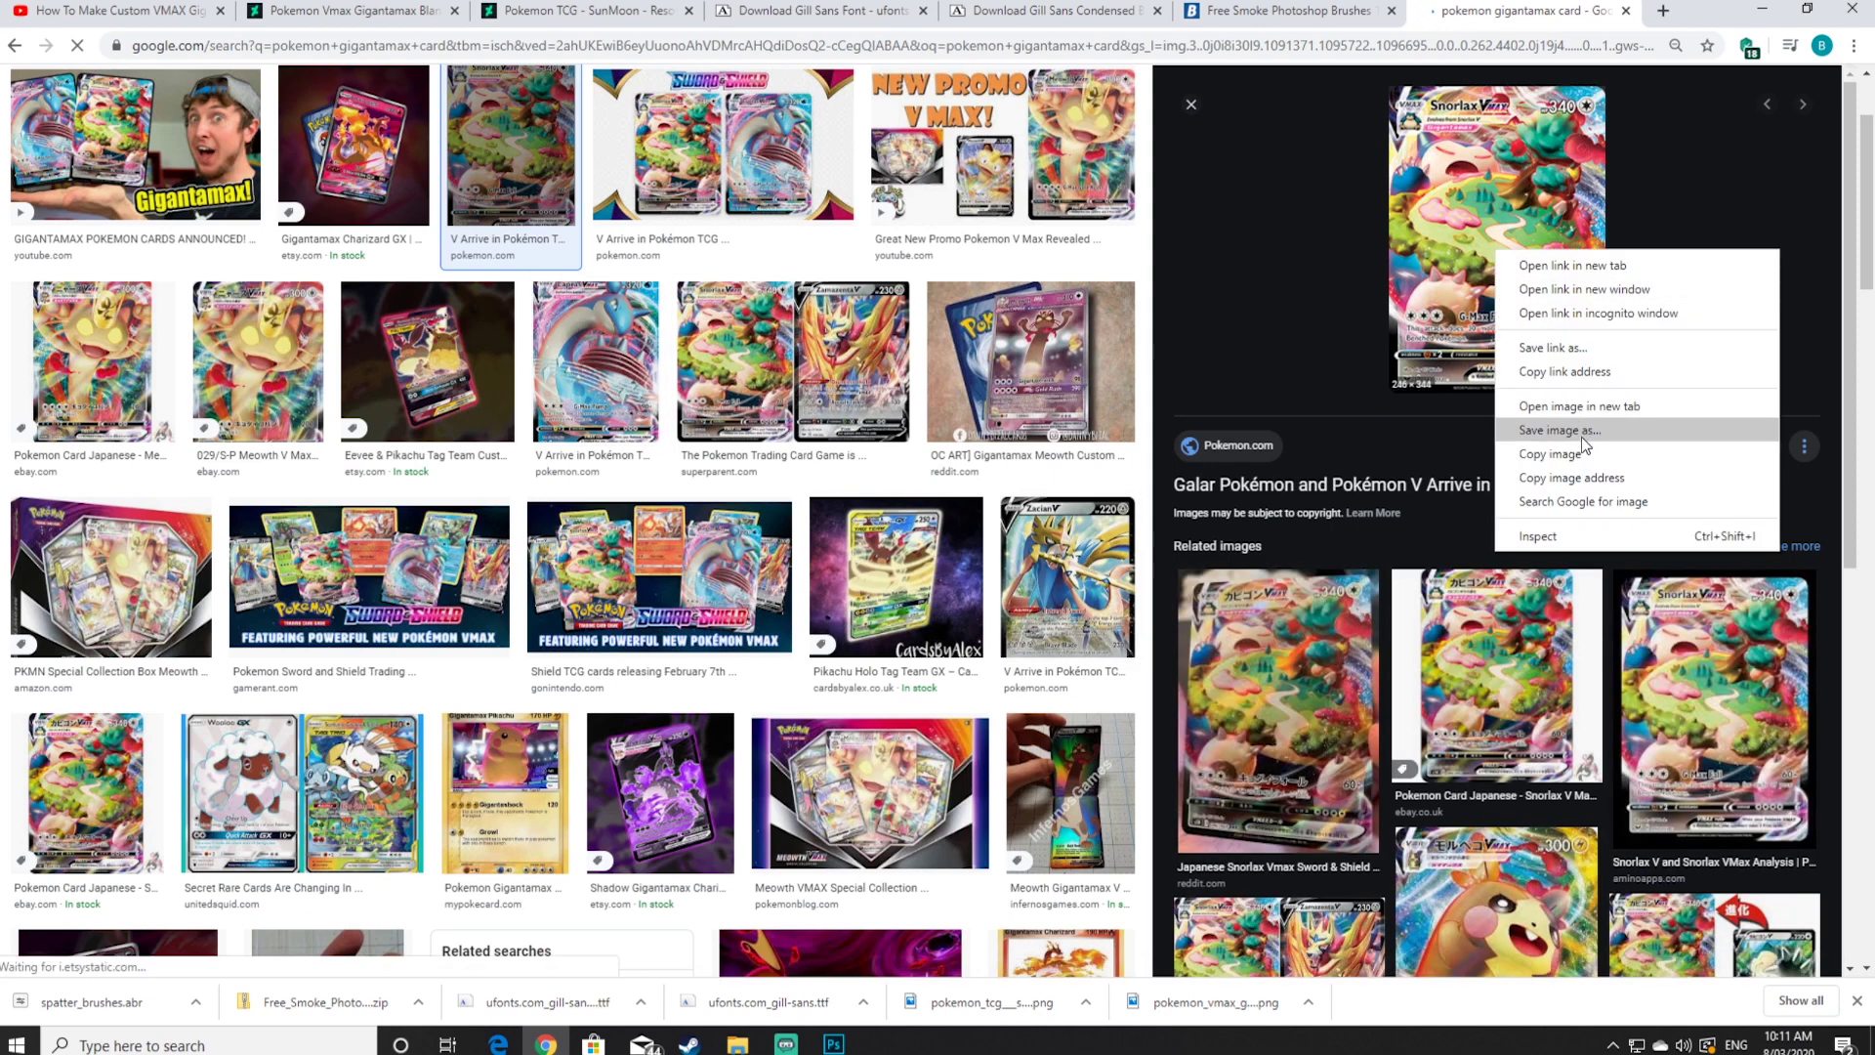
left_click(1562, 453)
left_click(837, 1043)
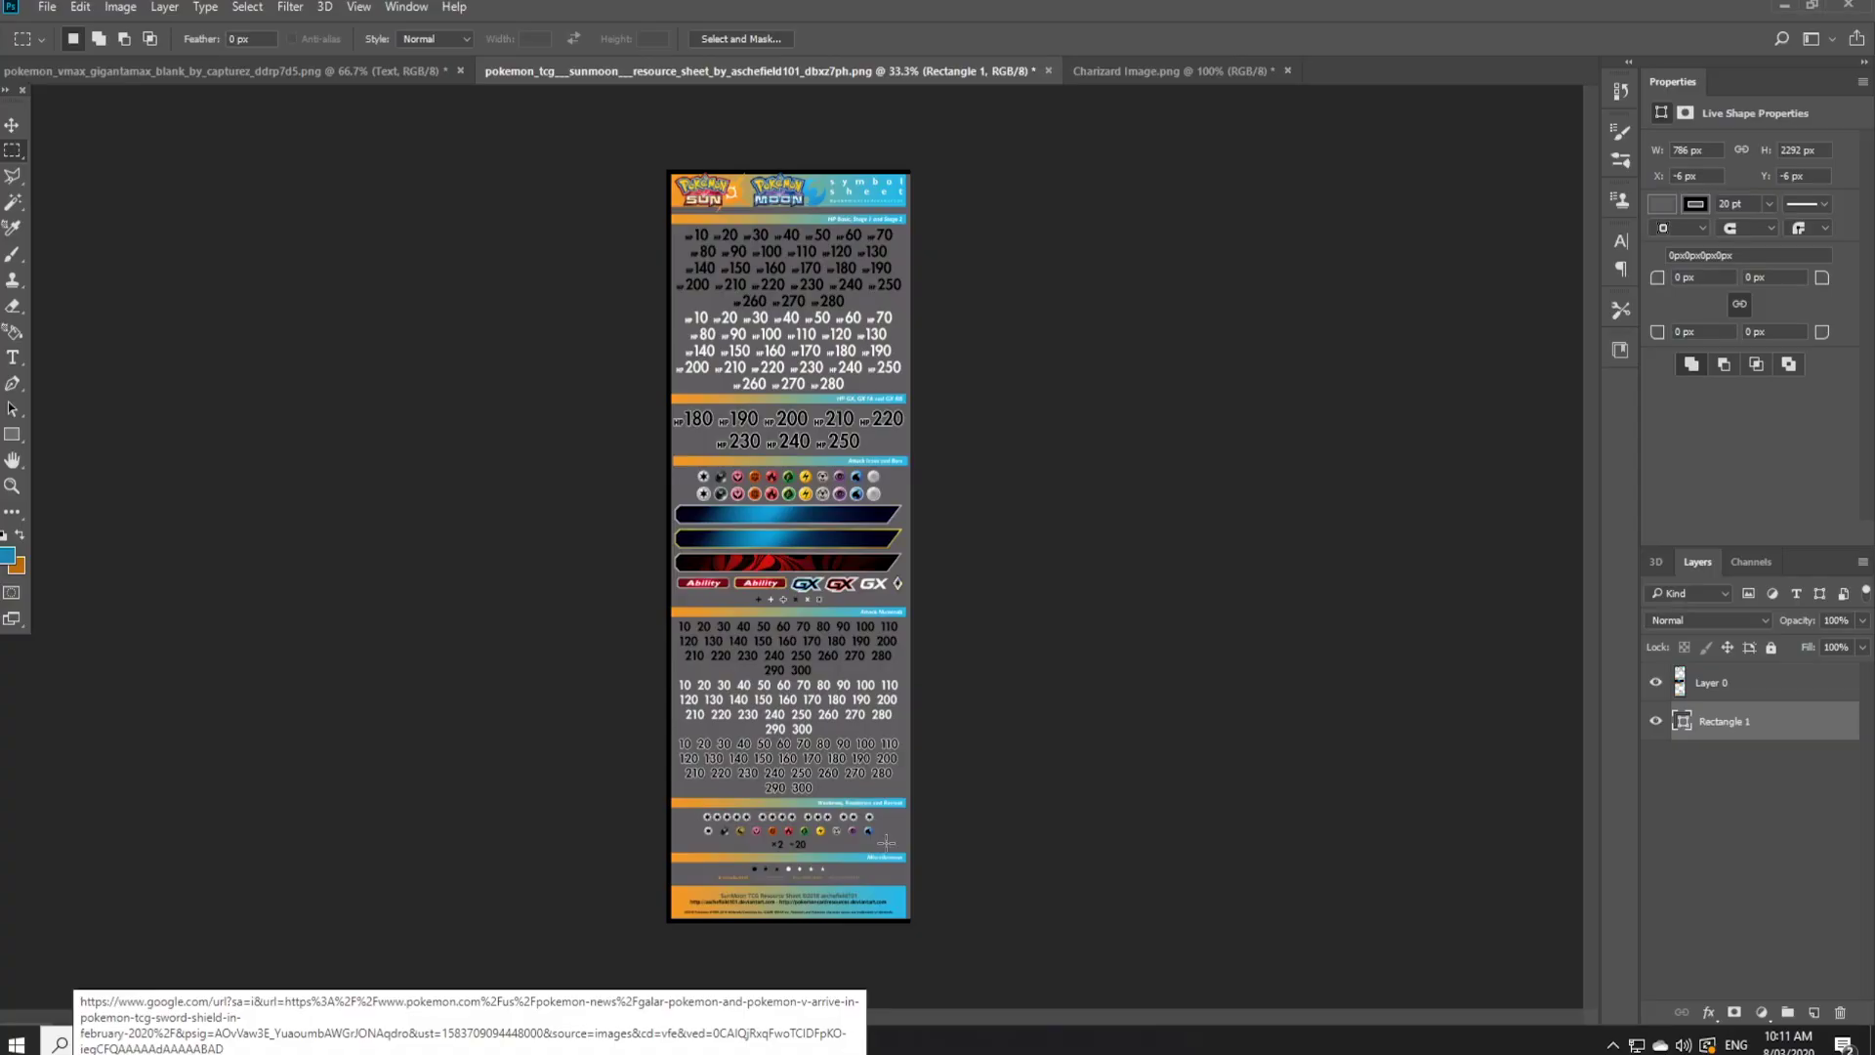
left_click(355, 68)
key("ctrl+v")
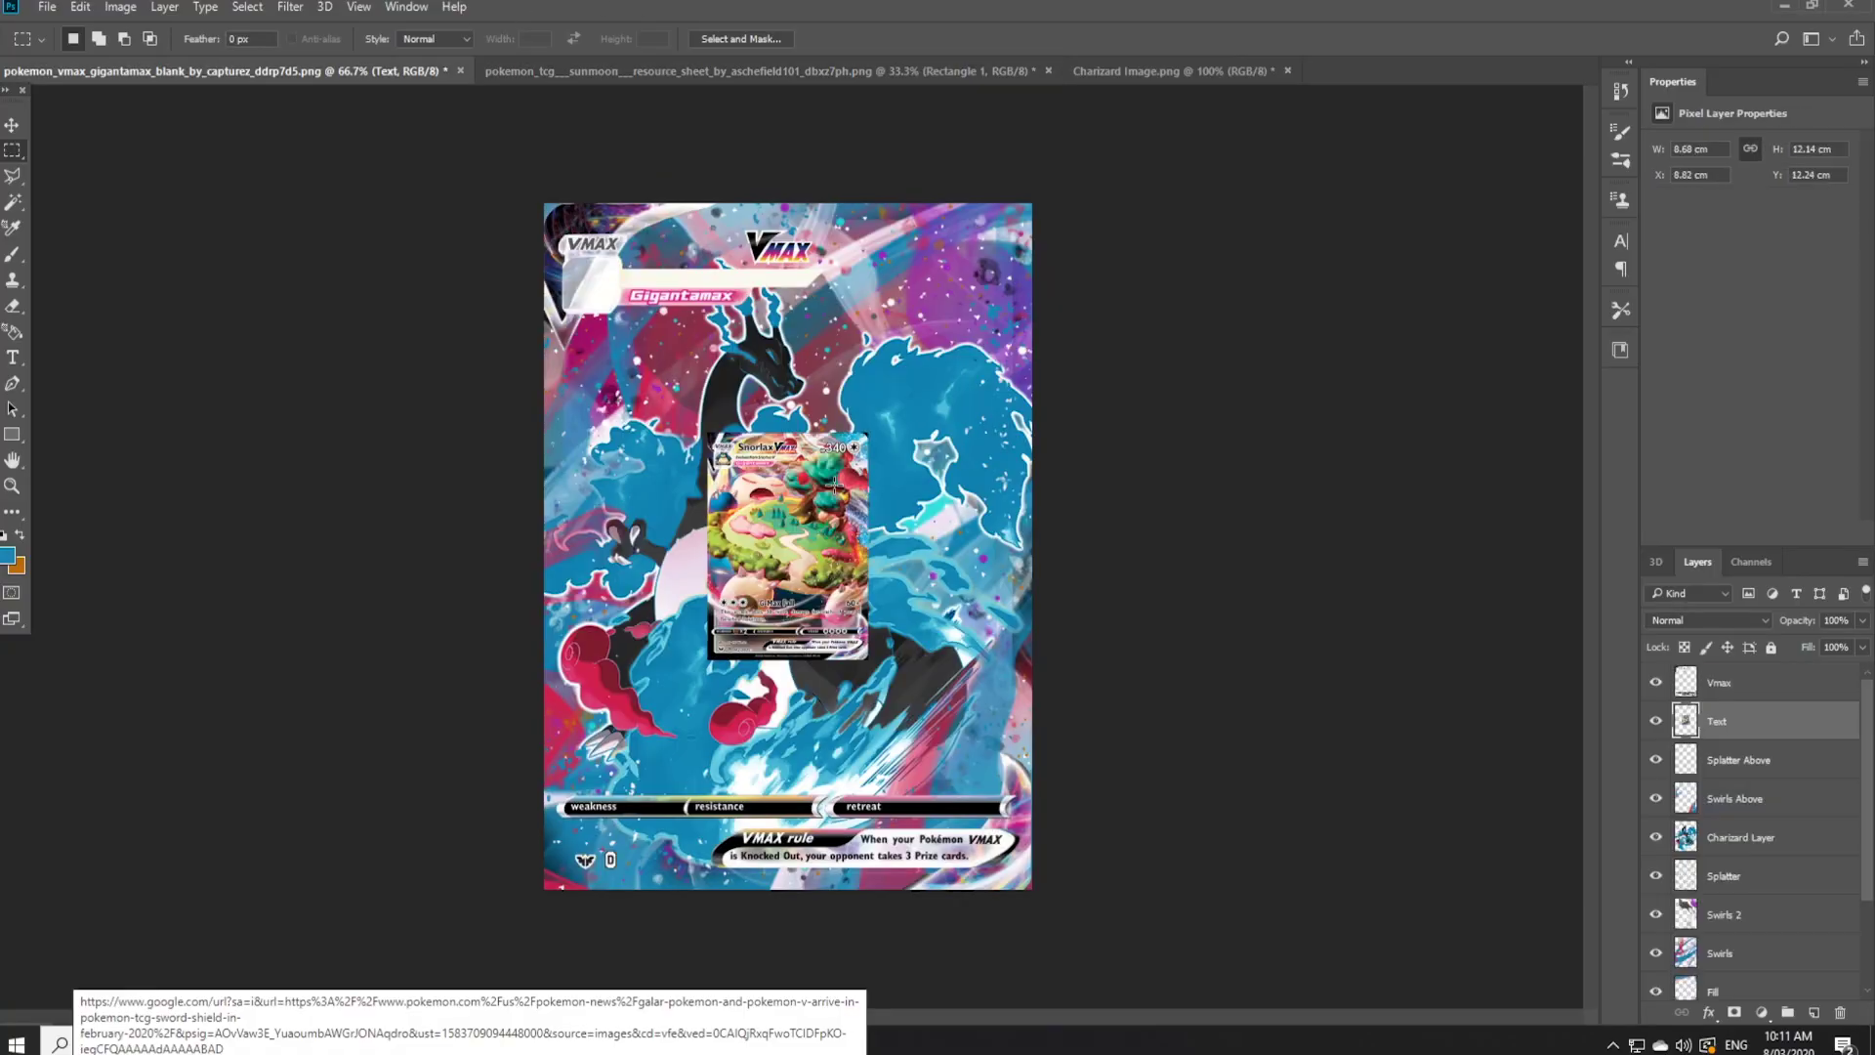
Move the pasted Snorlax card to the artwork's left side, and put its layer at the top of the stack as Reference
left_click(24, 123)
left_click_drag(760, 489, 597, 412)
left_click_drag(1738, 721, 1742, 684)
double_click(1727, 682)
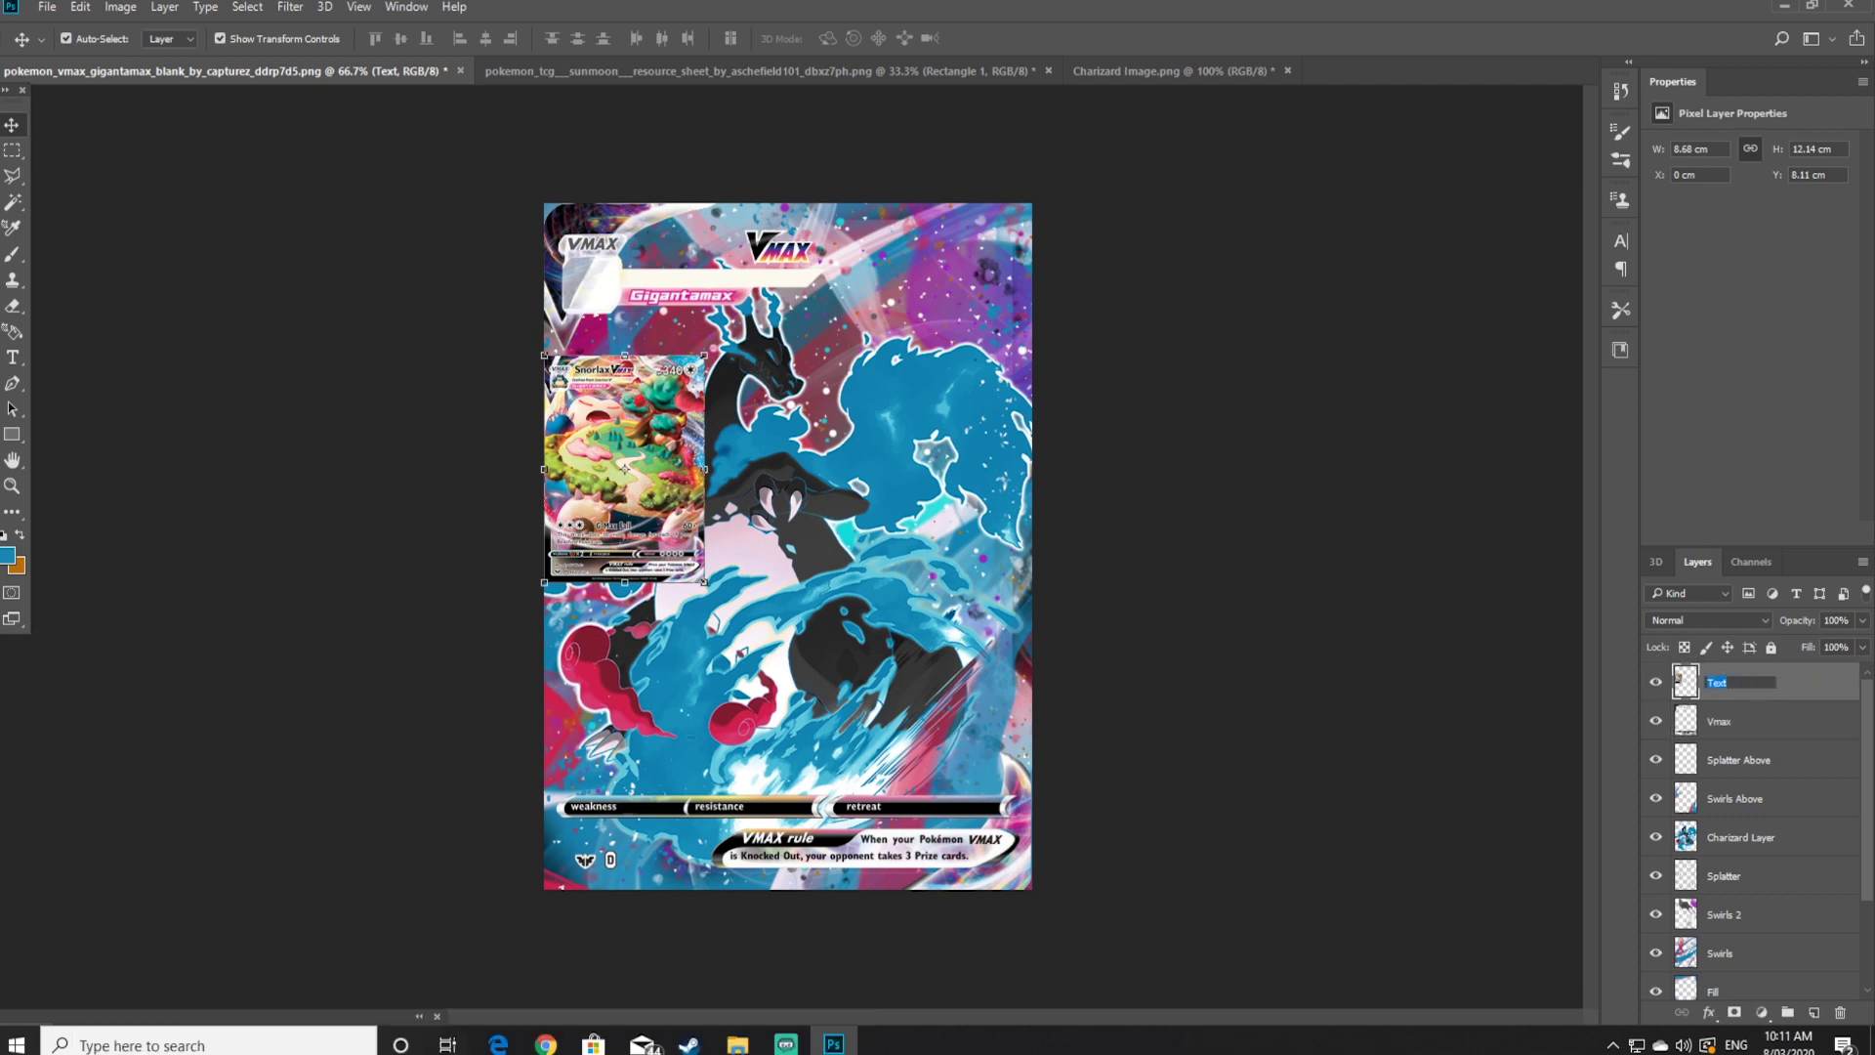
key("Return")
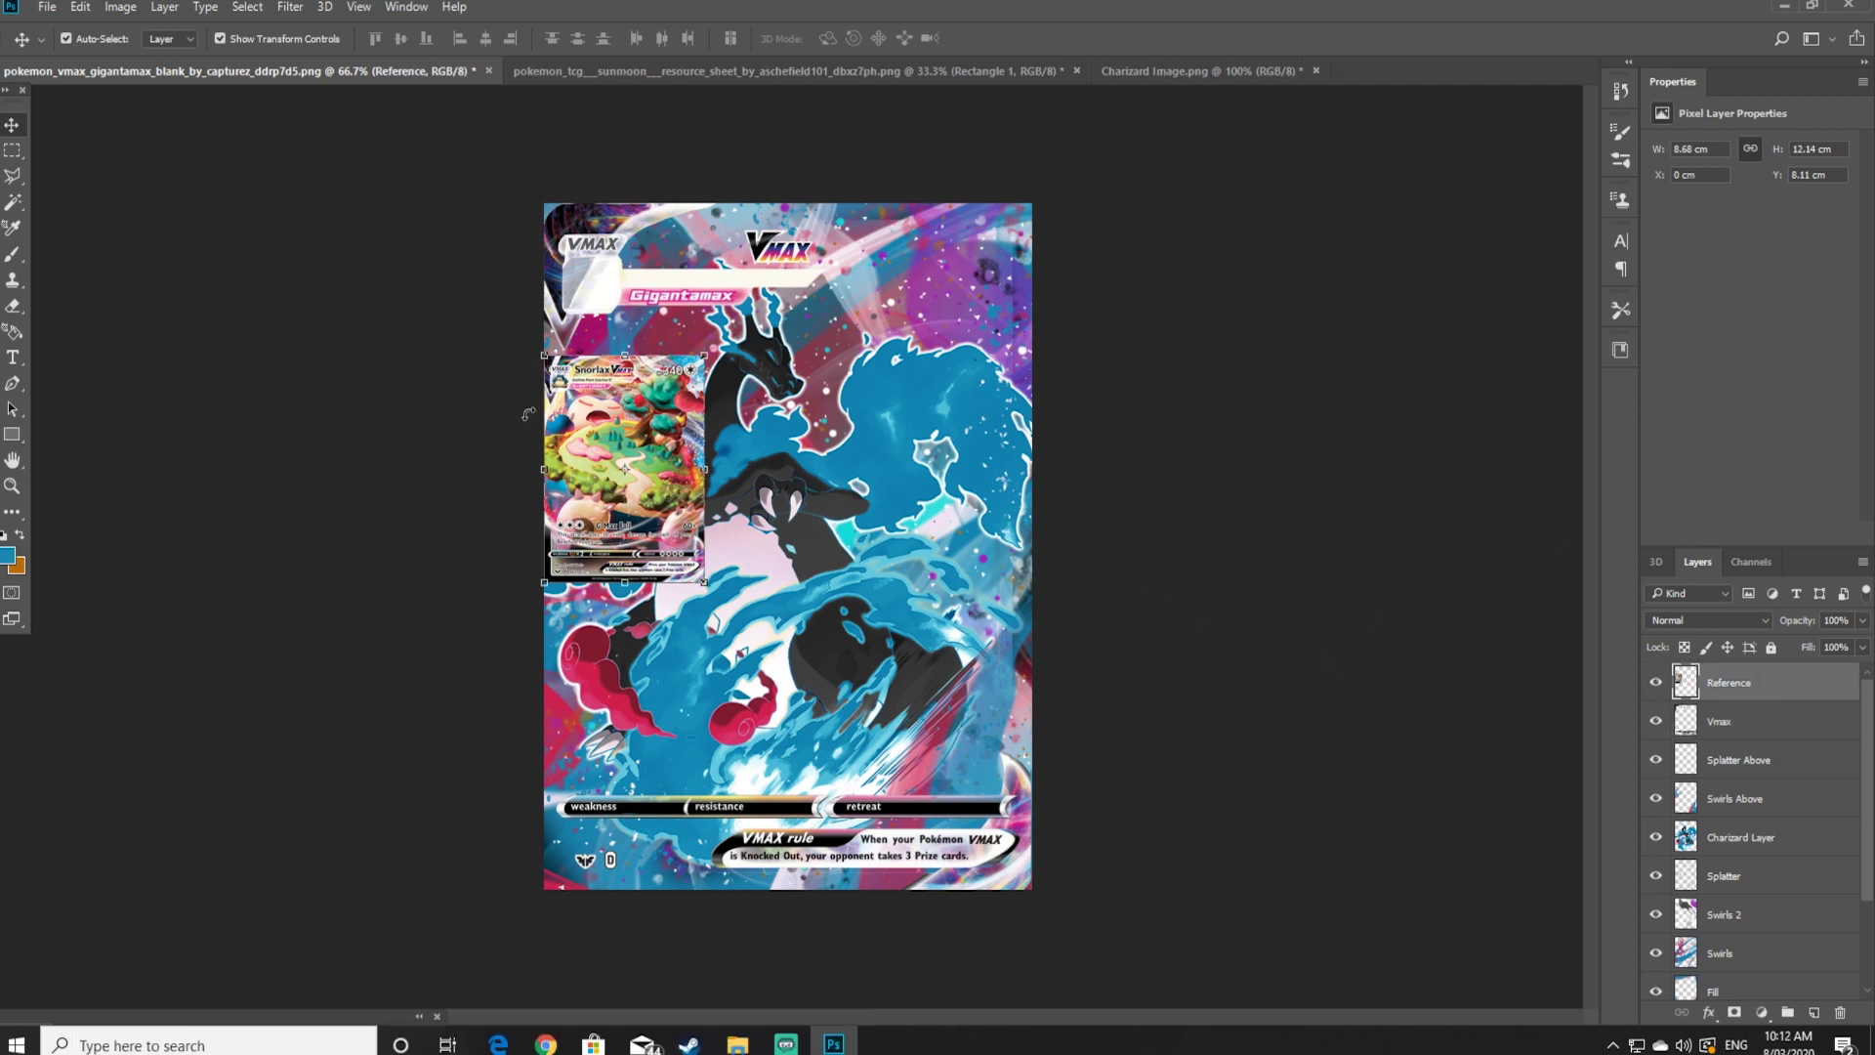
left_click_drag(602, 413, 613, 440)
left_click(1243, 427)
Add the text "Charizard" before the VMAX logo at the card's top in black (000000) Gill Sans Condensed Bold, 29.64 pt
left_click(12, 357)
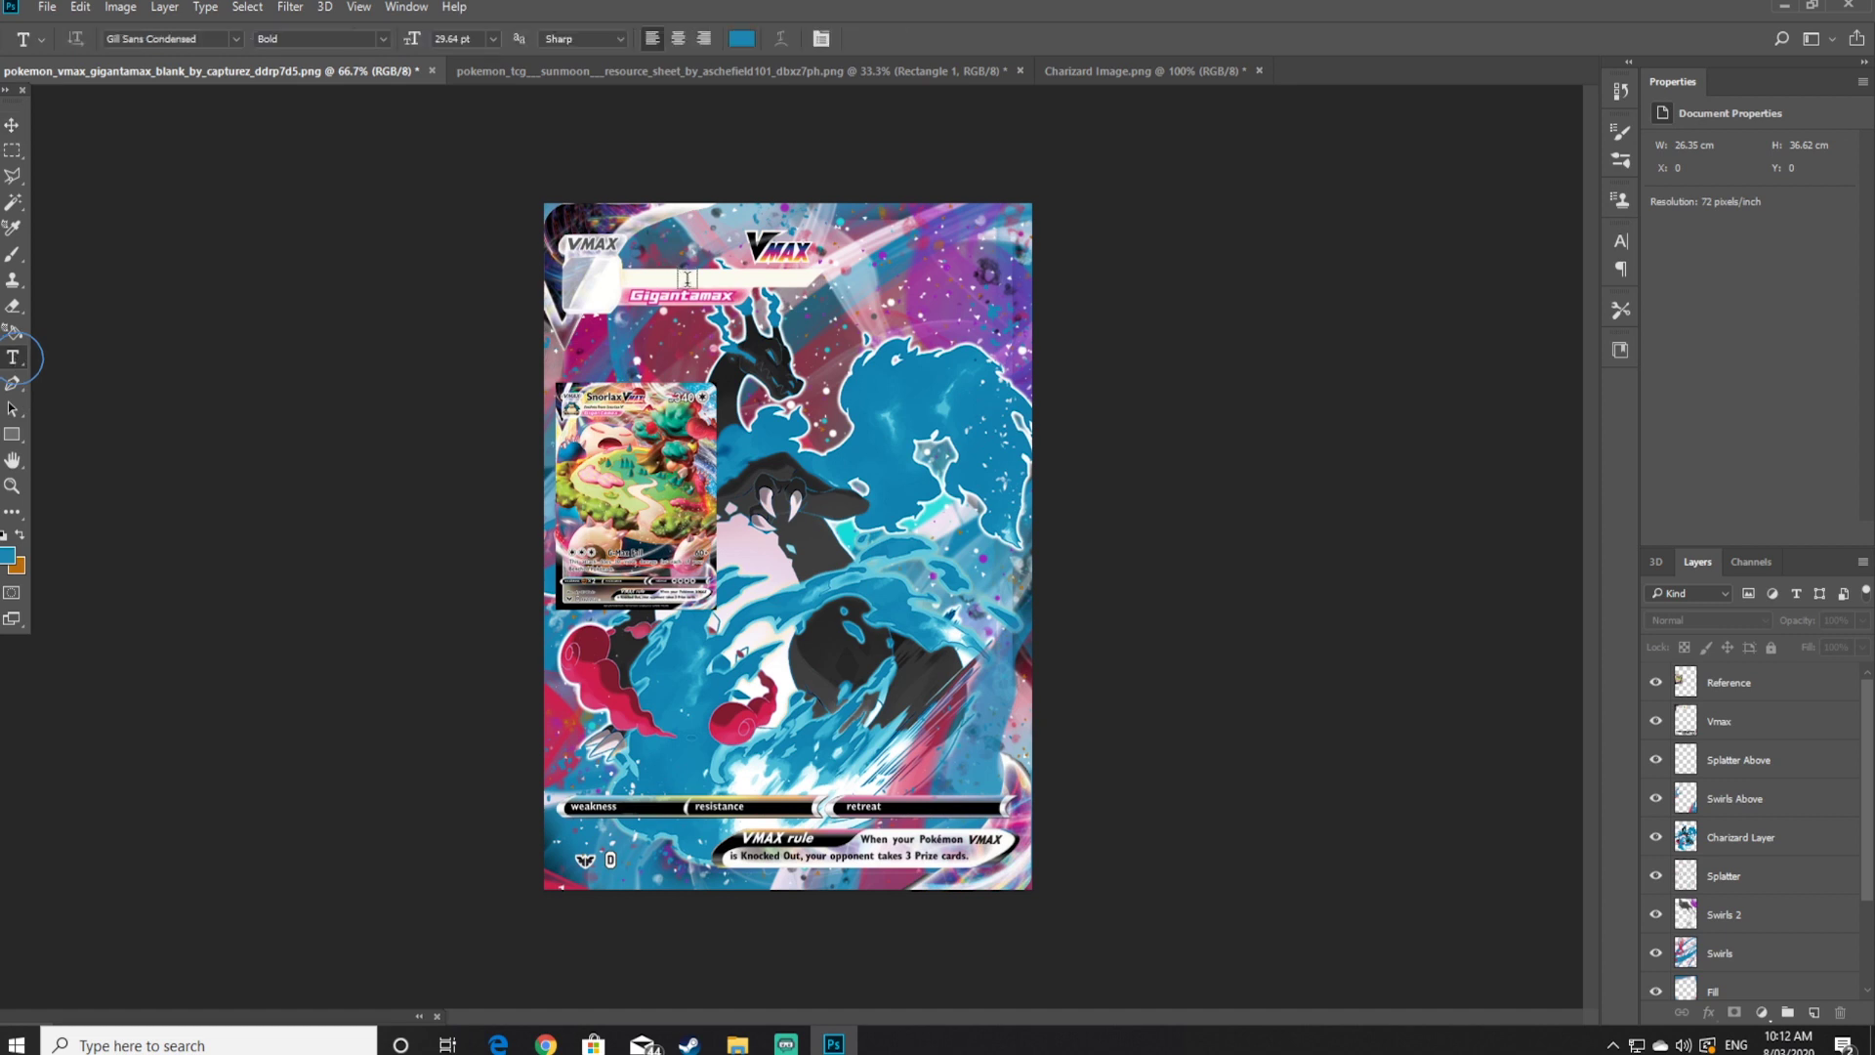
left_click(635, 250)
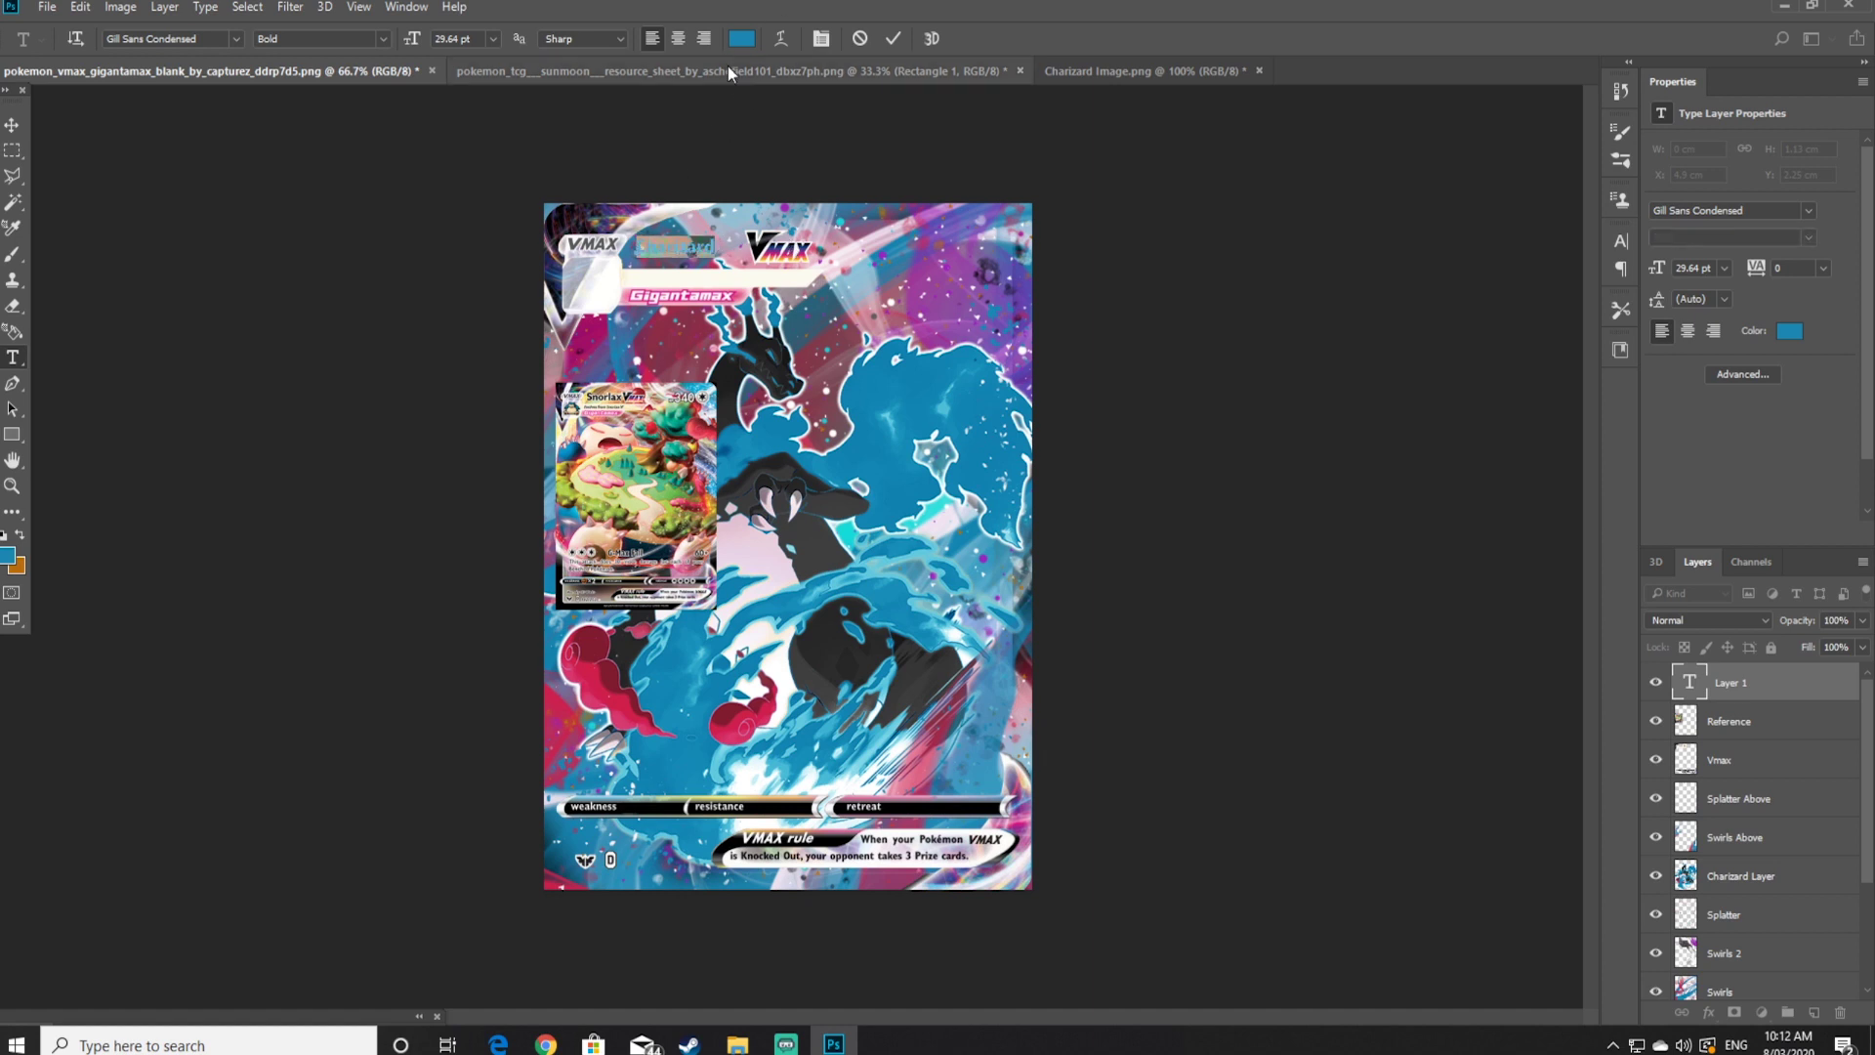
left_click(741, 38)
left_click(1001, 725)
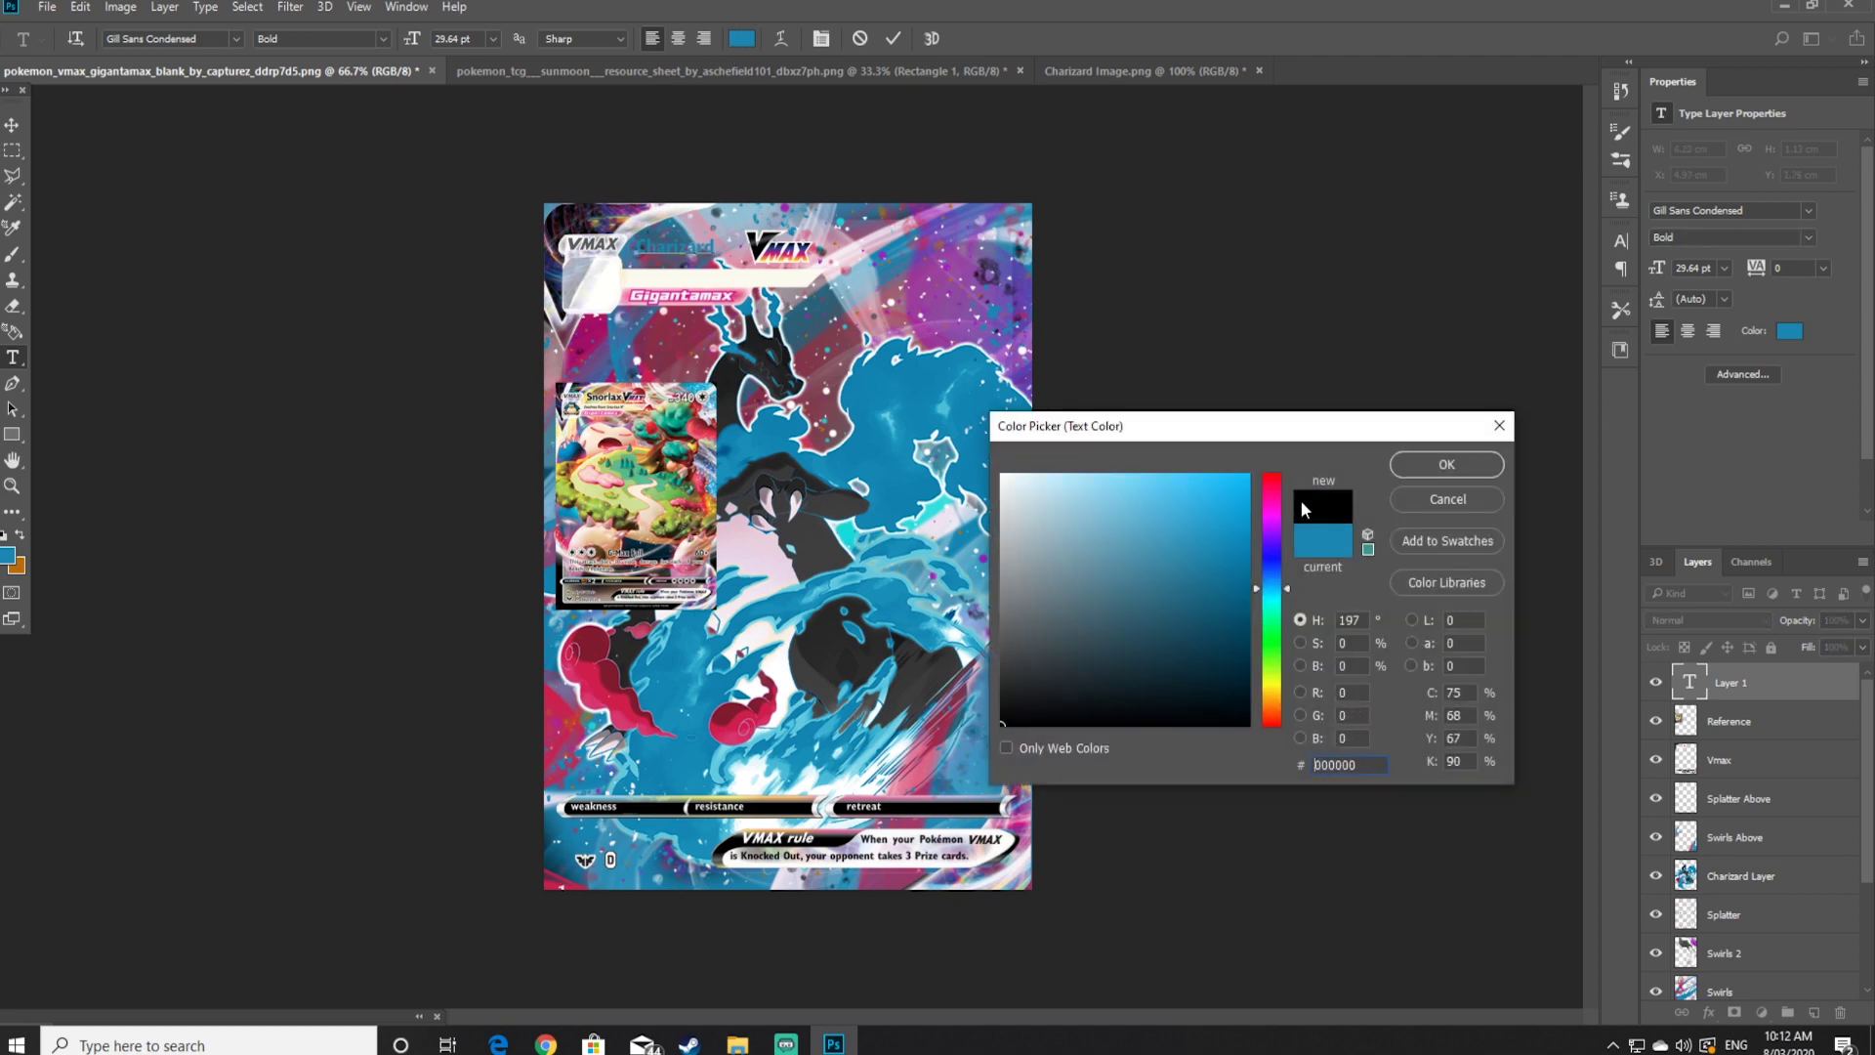
left_click(1434, 468)
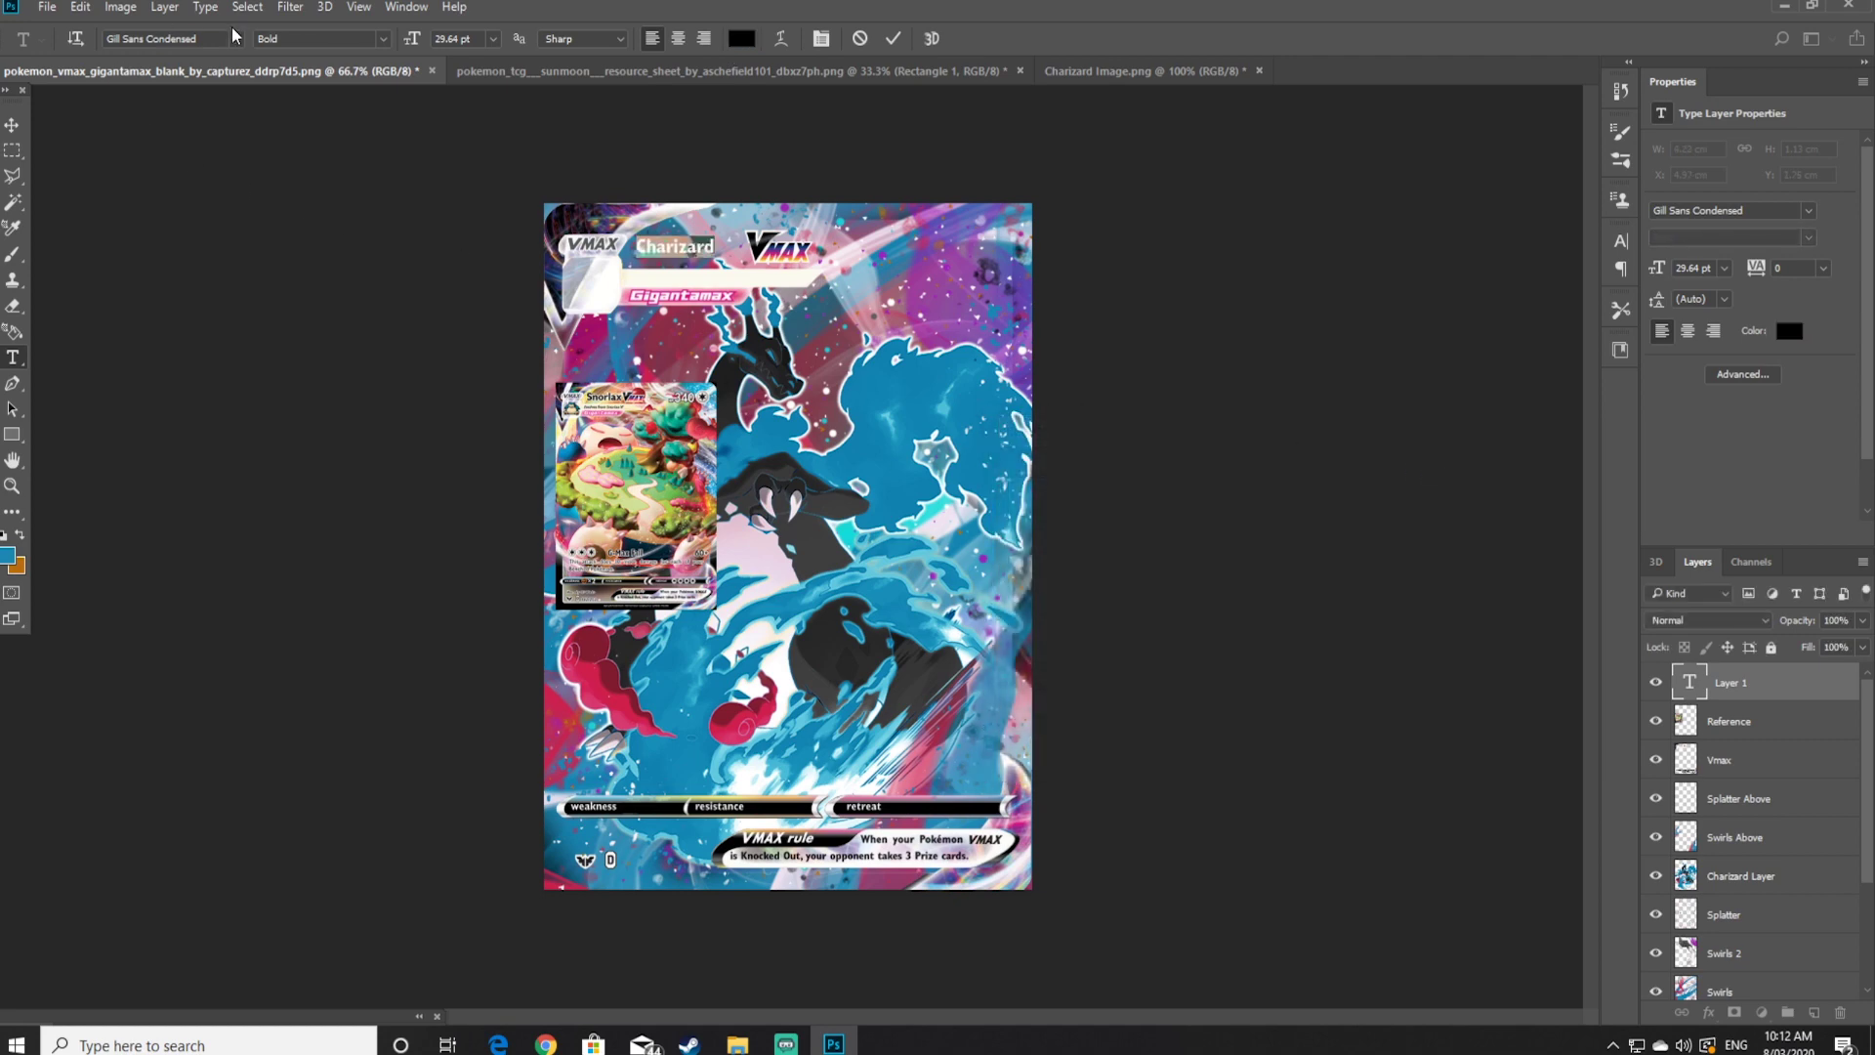
left_click(236, 38)
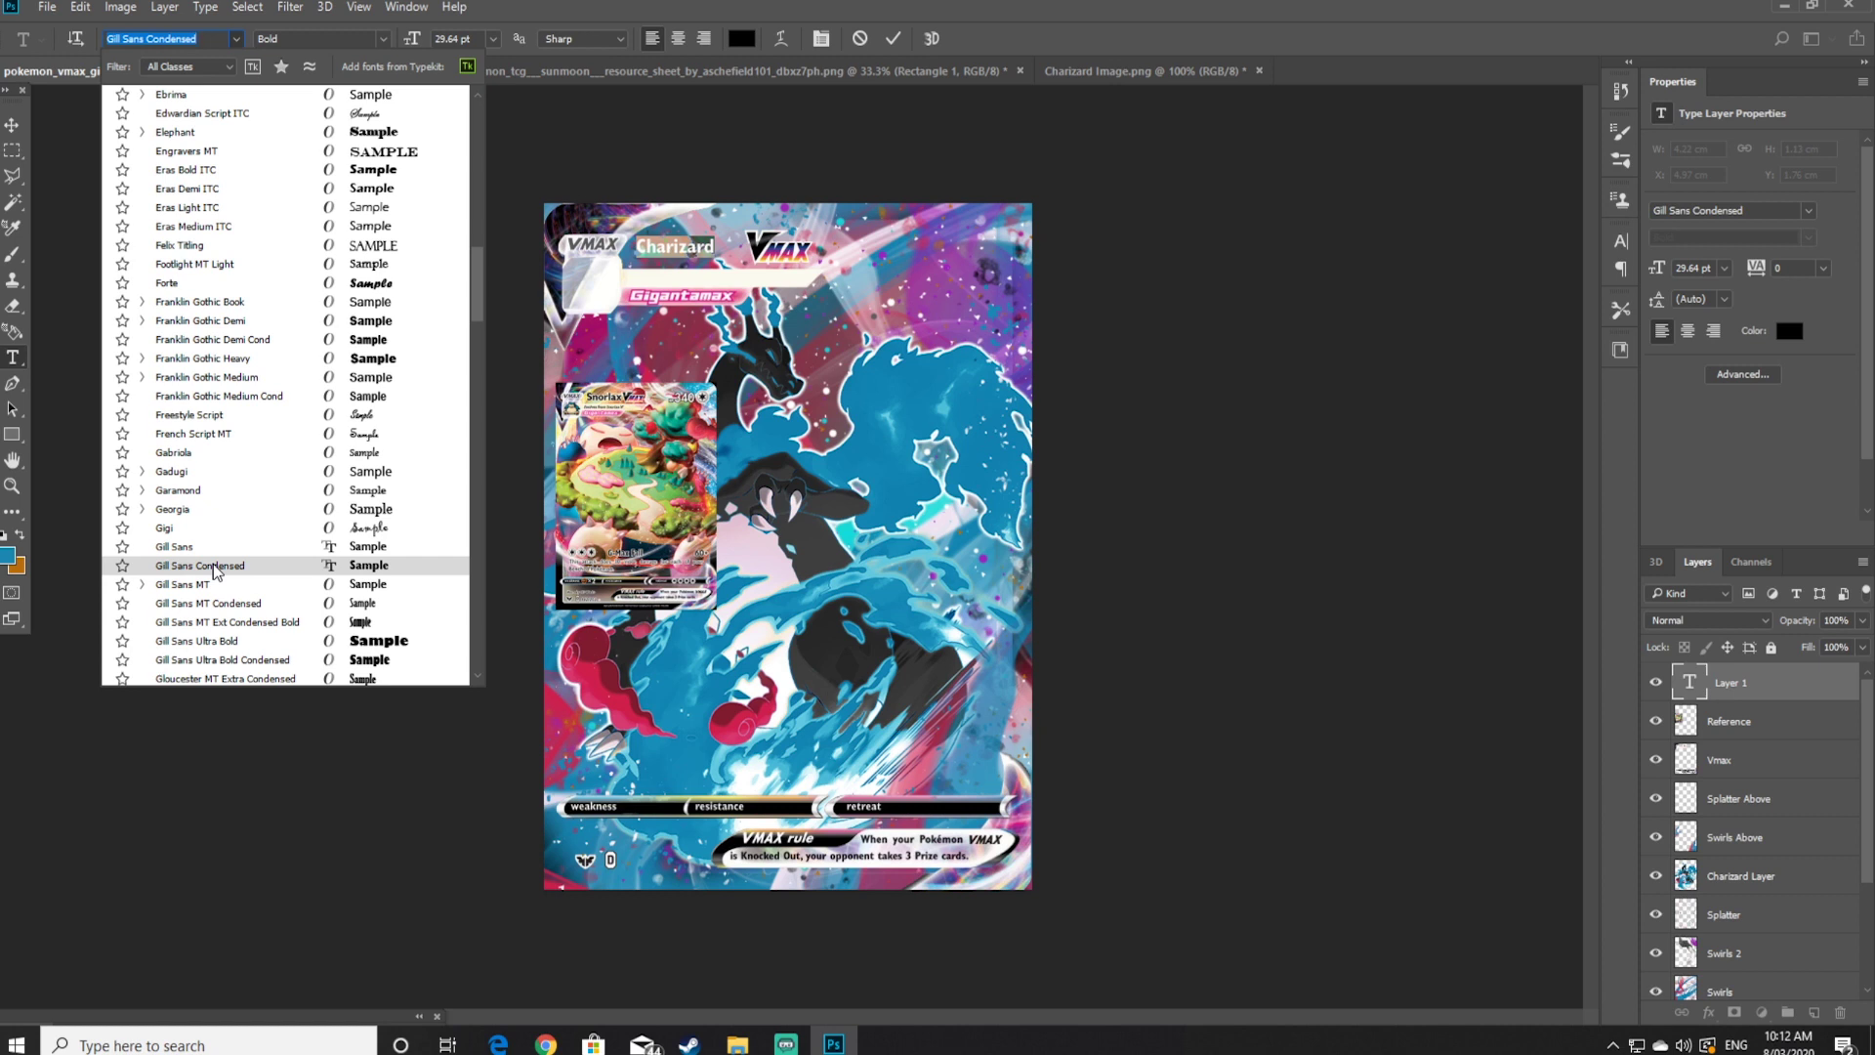
left_click(214, 571)
Enlarge the Charizard title to about 38.74 pt and fit it just before the VMAX logo
left_click(11, 125)
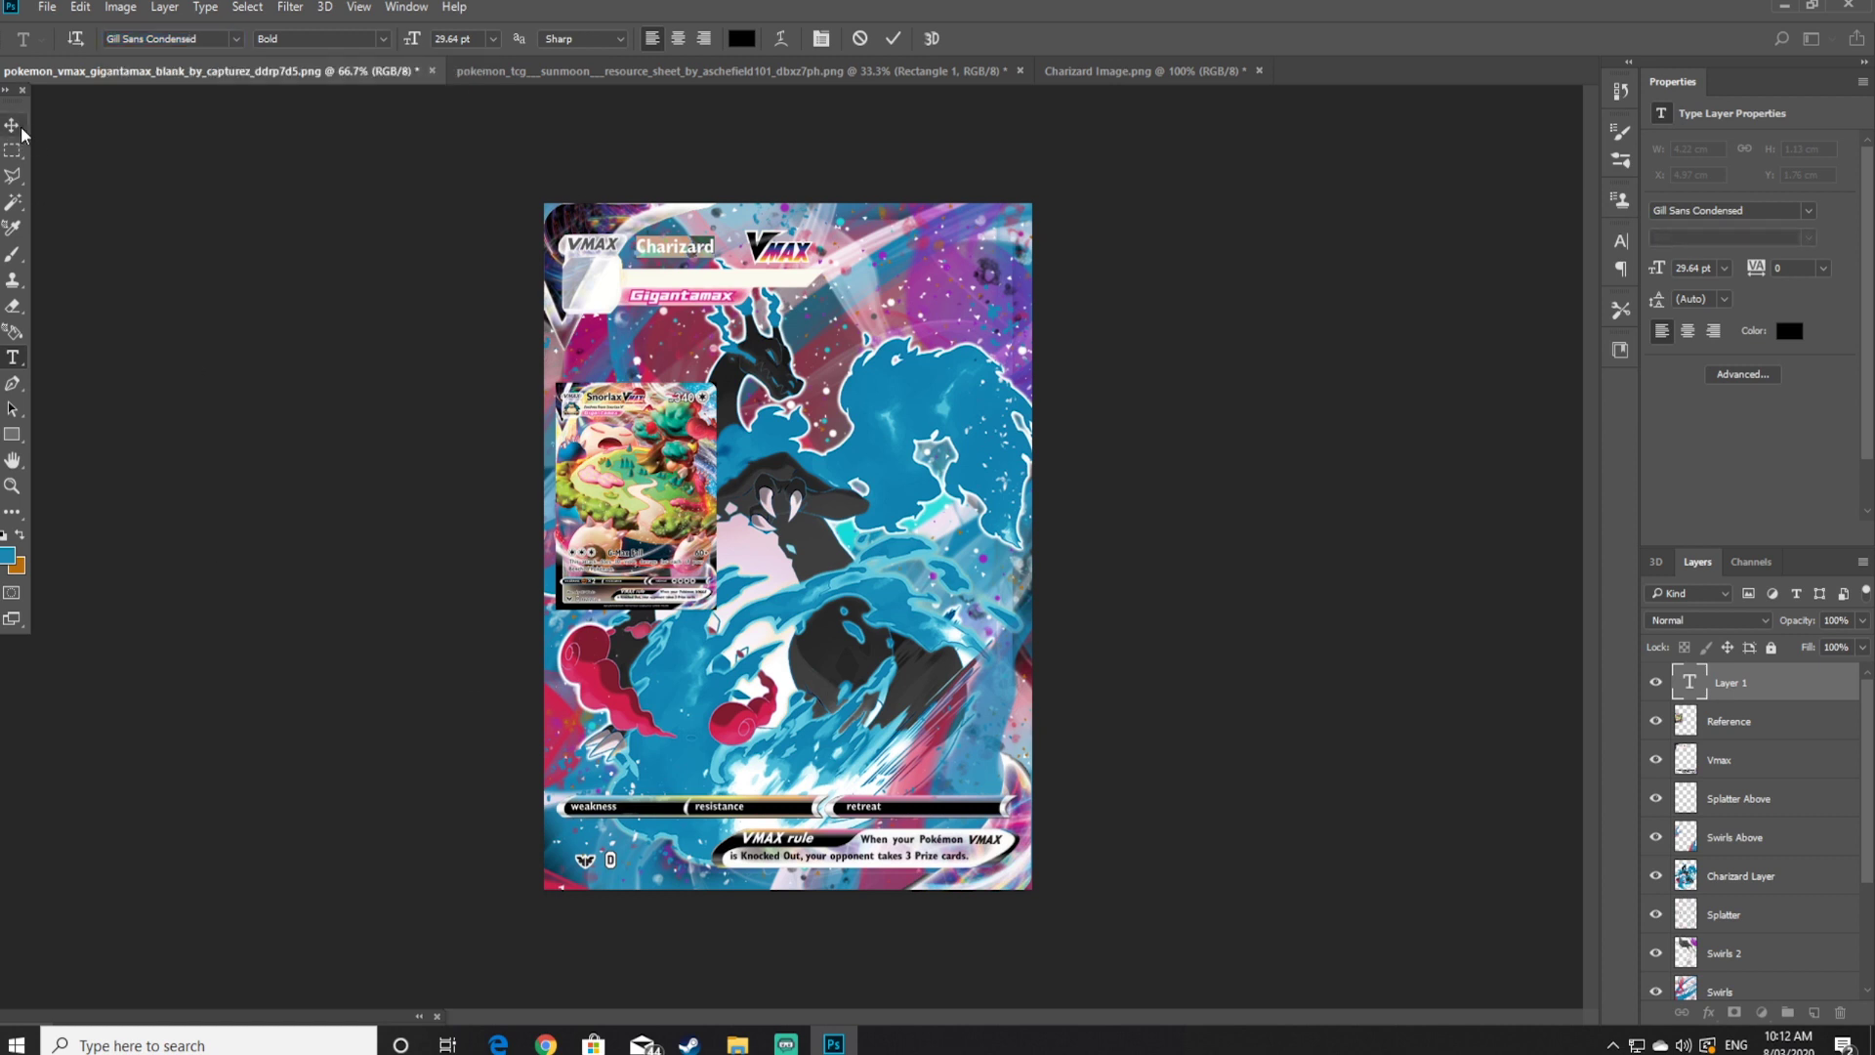
mouse_move(716, 256)
left_mouse_down()
mouse_move(781, 273)
mouse_move(738, 260)
left_mouse_up()
key("Return")
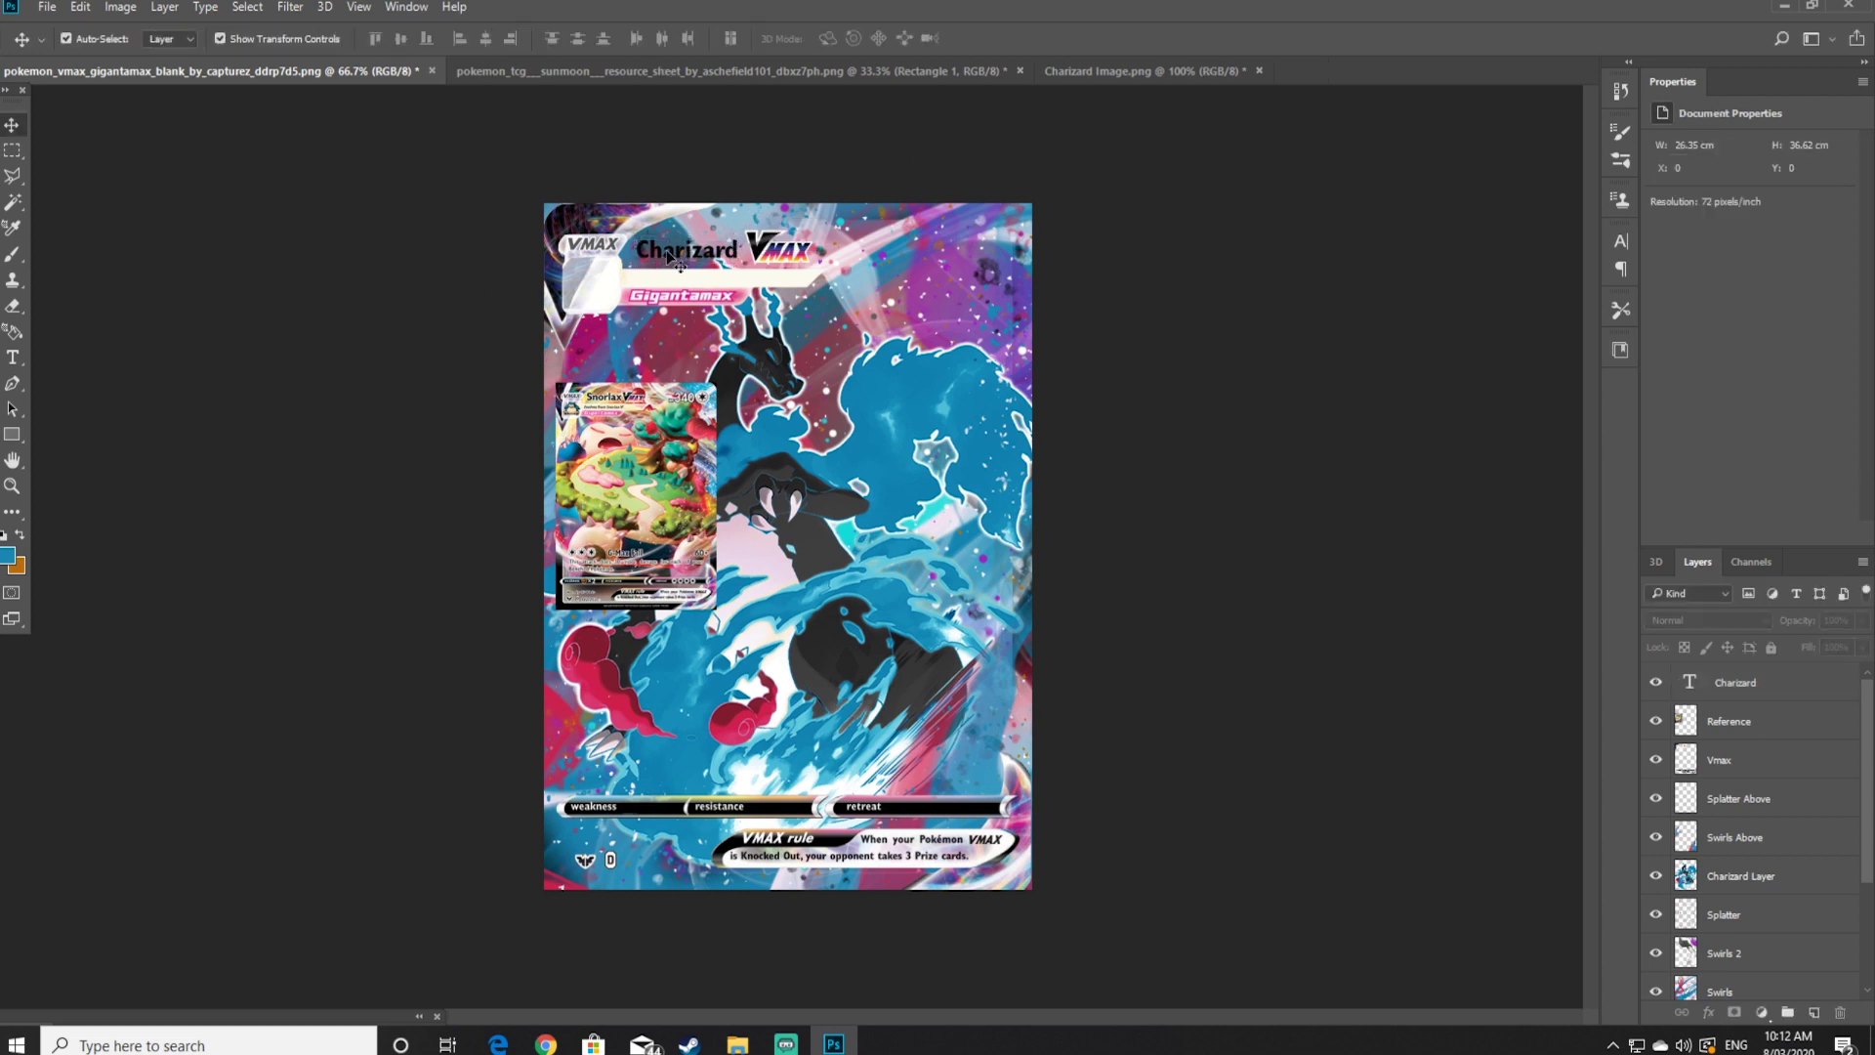
key("Left")
left_click(1148, 320)
Add a 2 px outside stroke in near-white (fefefe) to the Charizard title layer
left_click(1777, 685)
left_click(1828, 687)
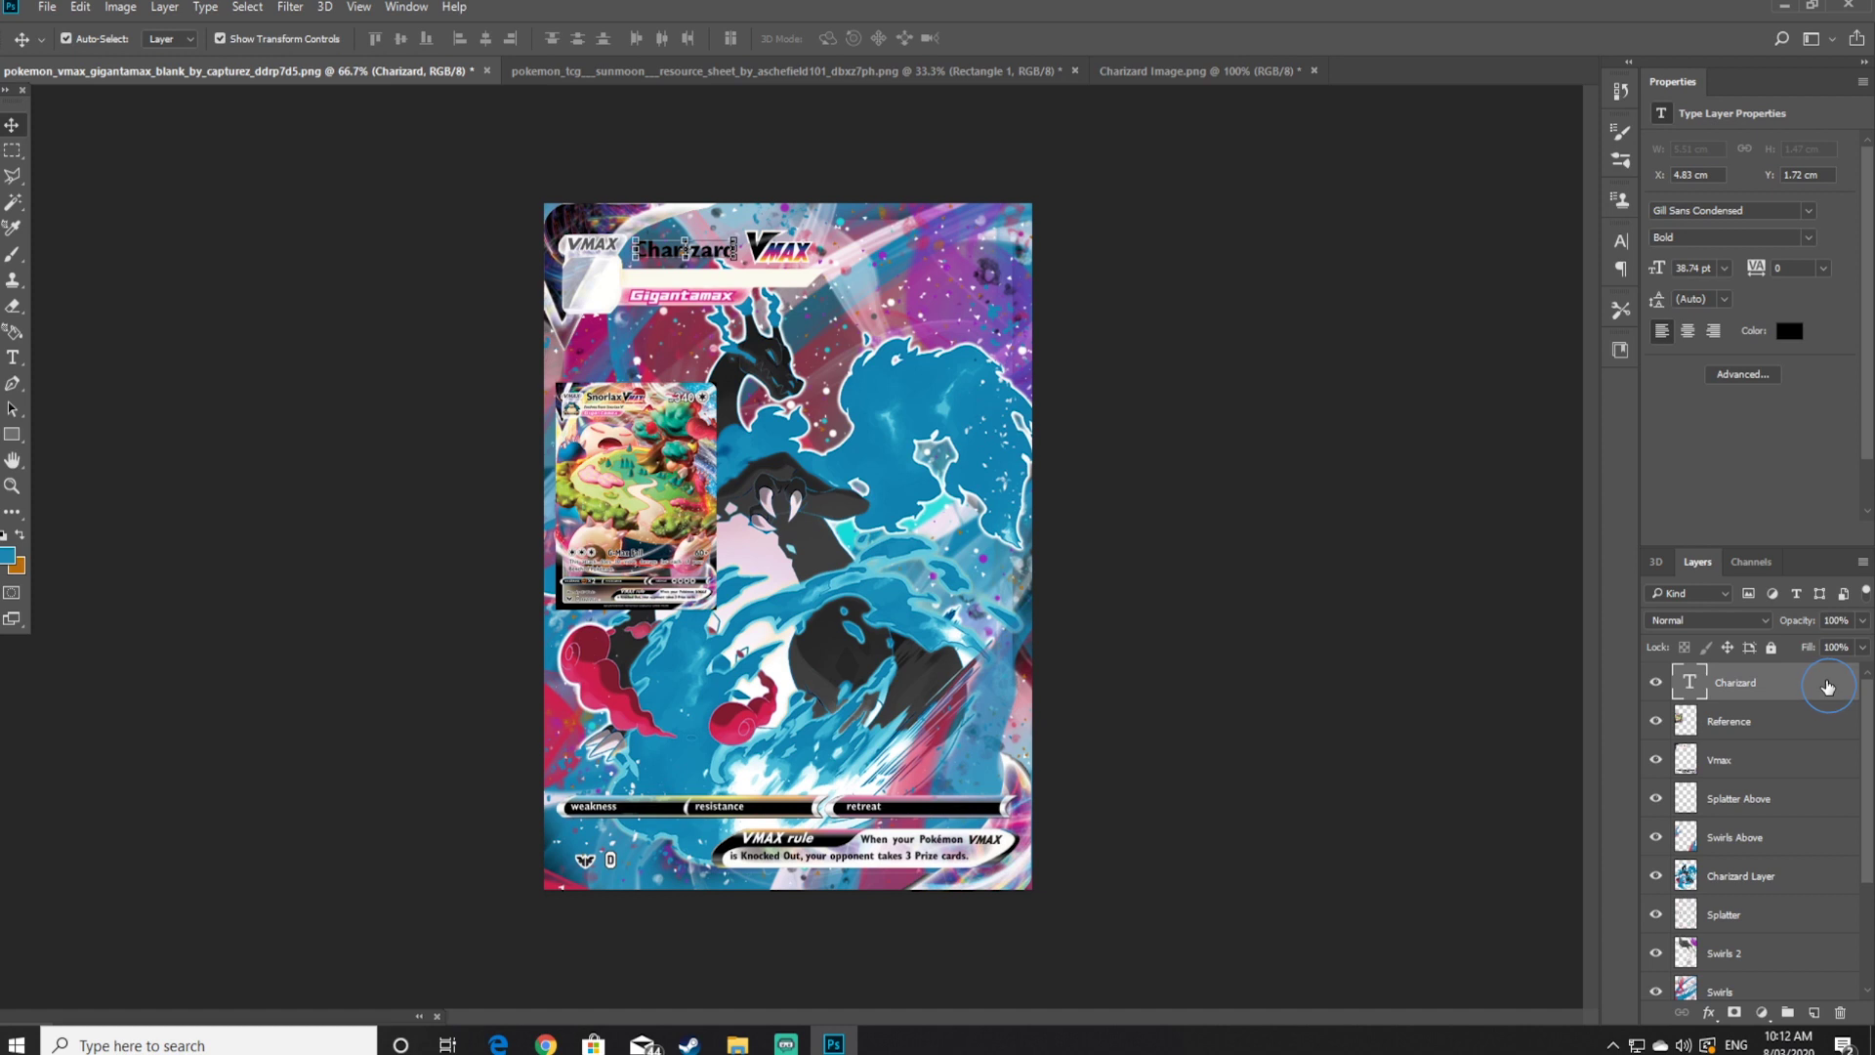
double_click(1827, 688)
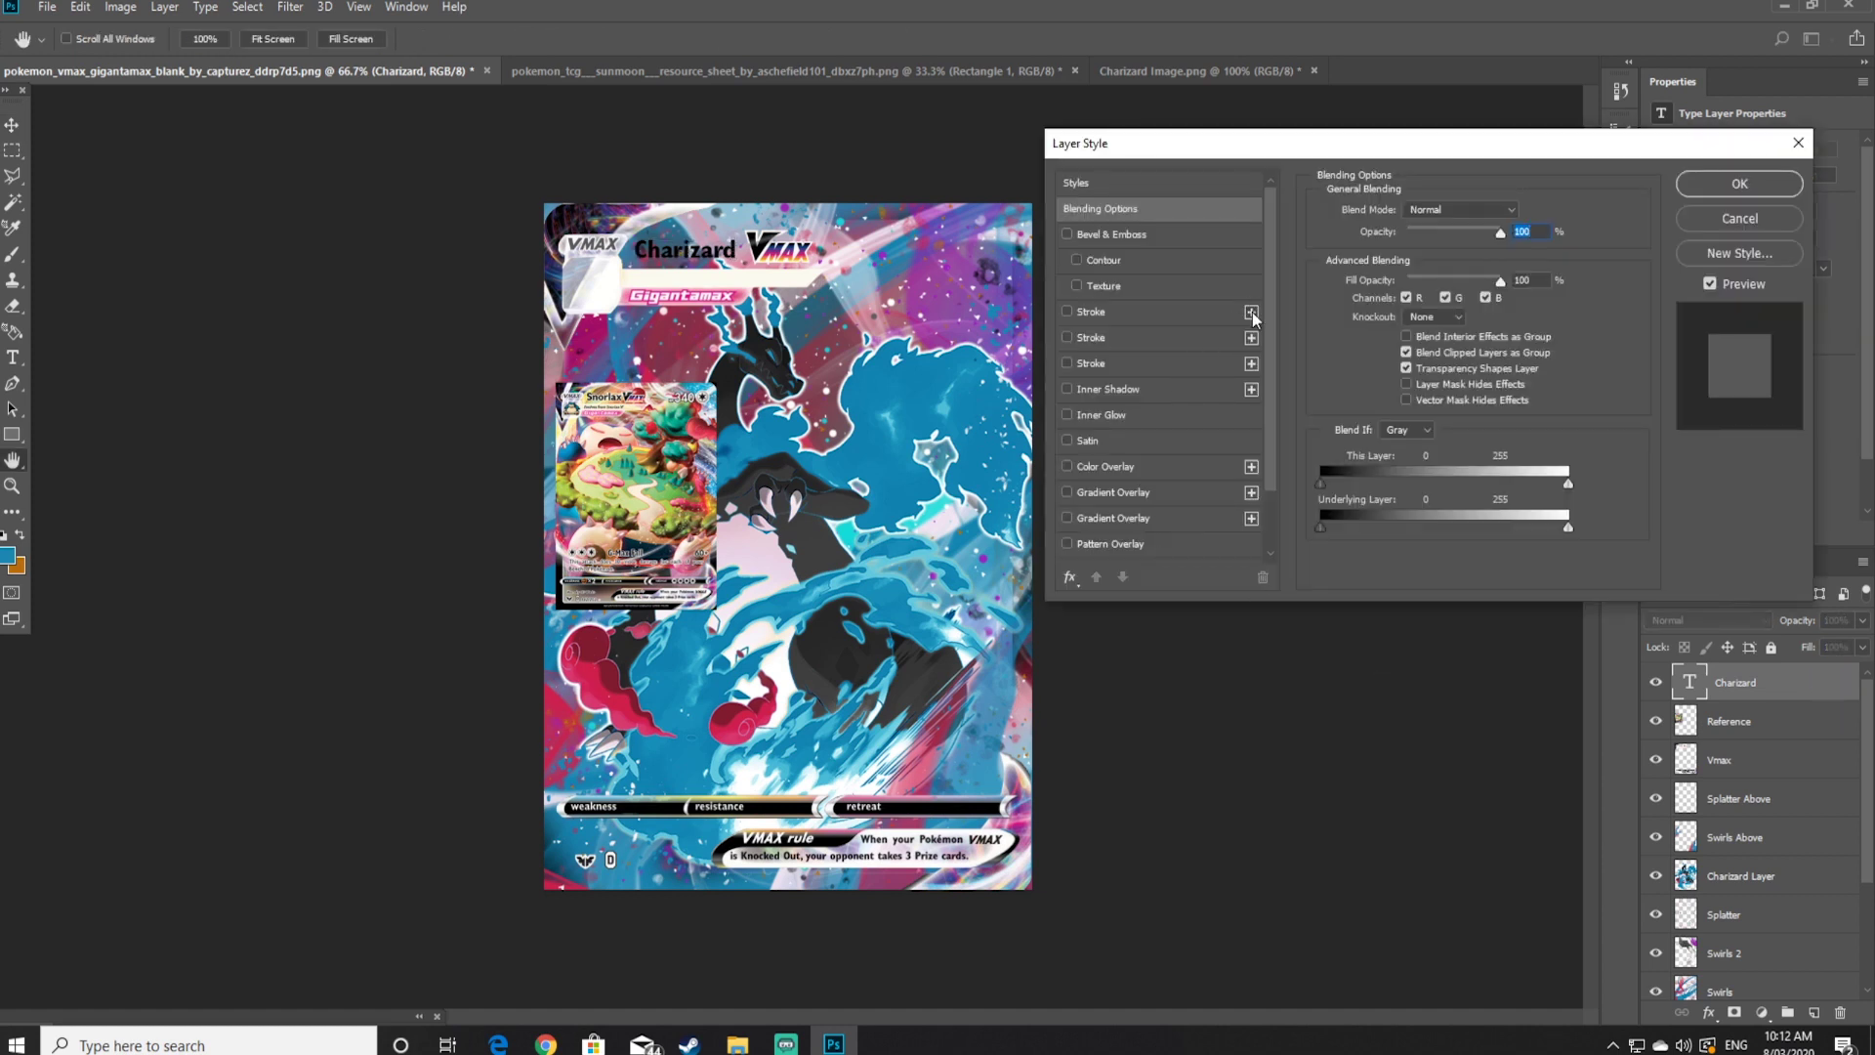
left_click(1068, 312)
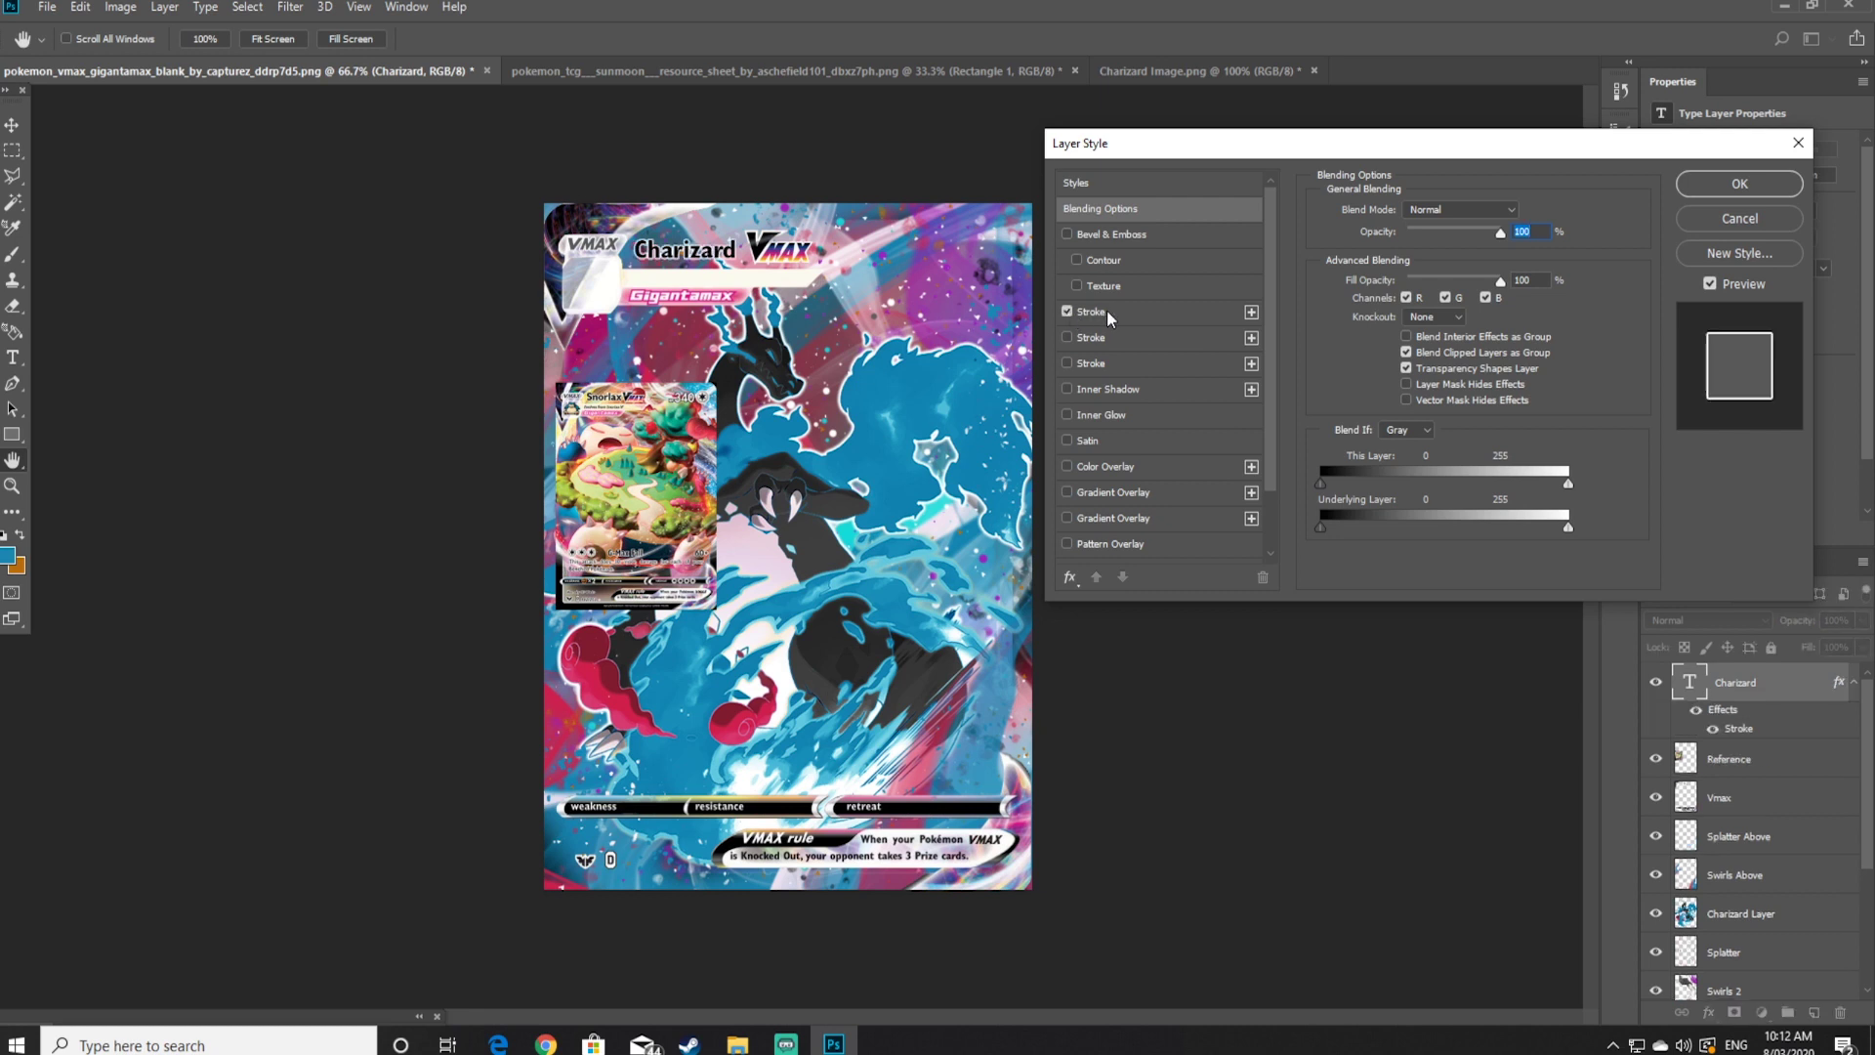
left_click(1106, 308)
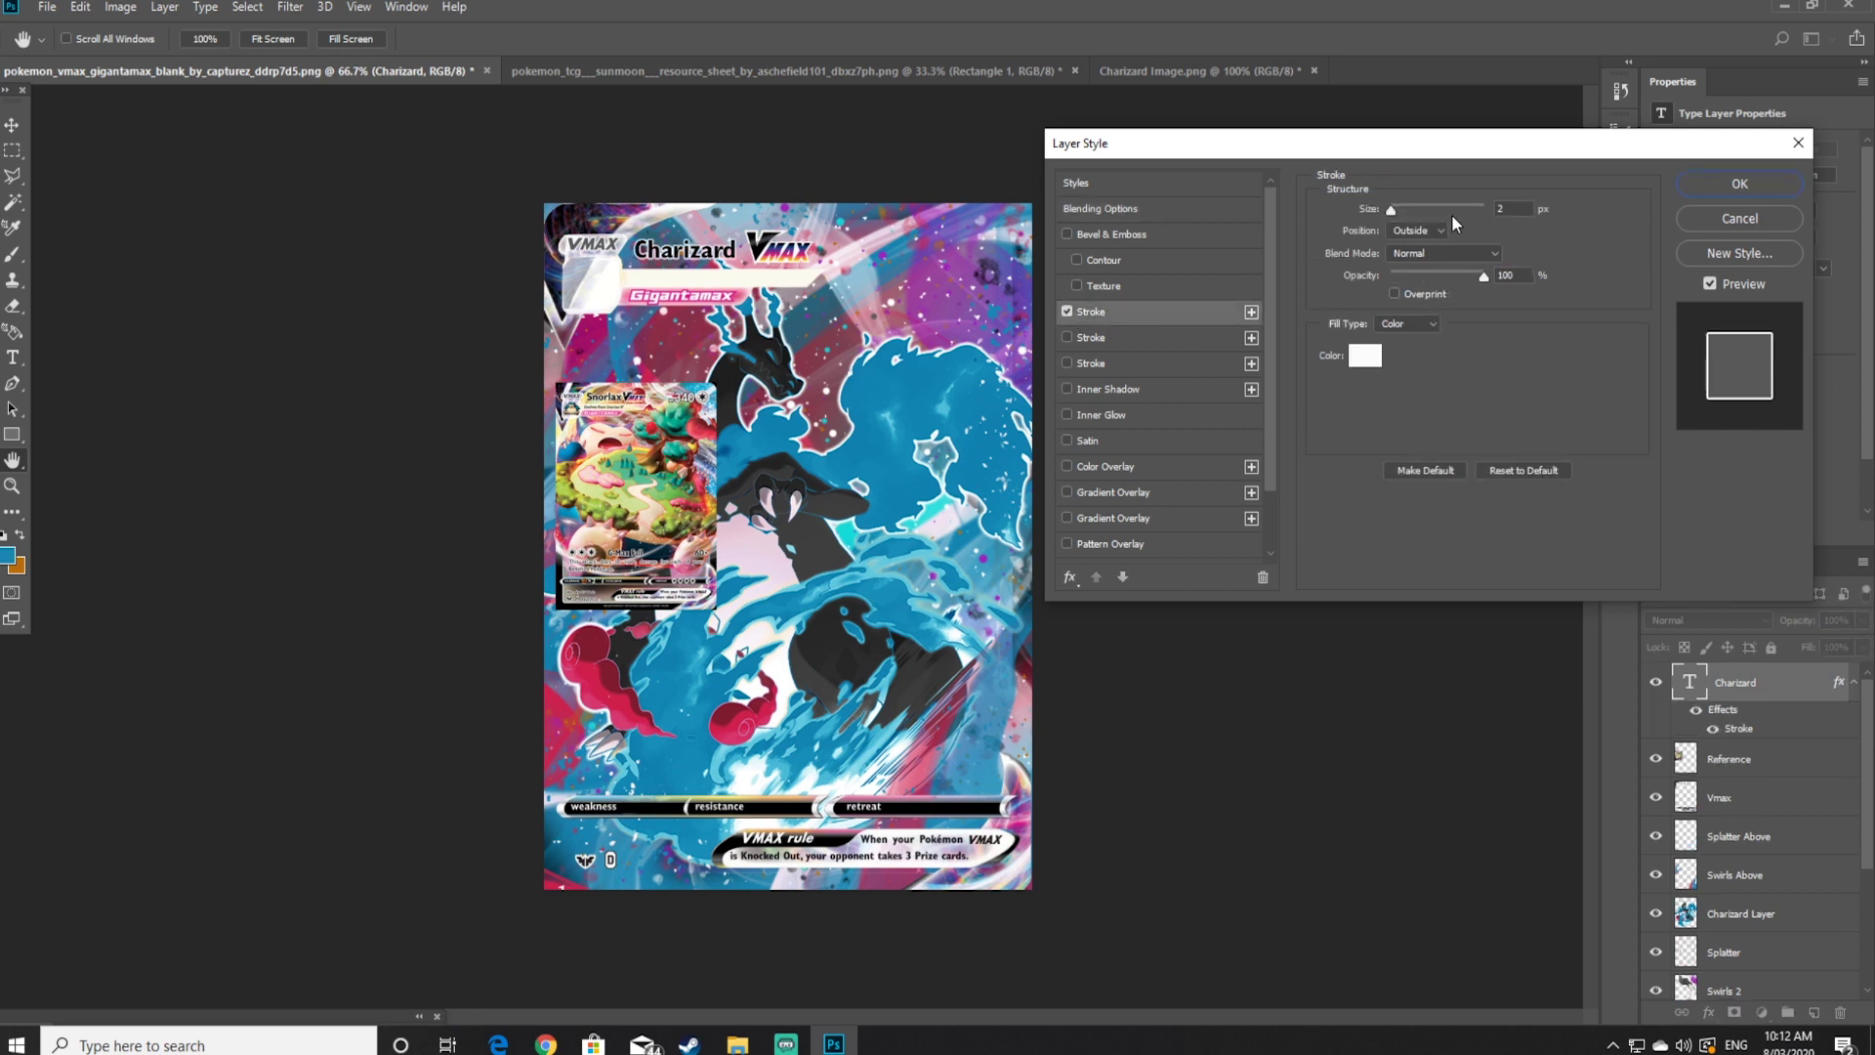
left_click(1526, 208)
left_click(1366, 363)
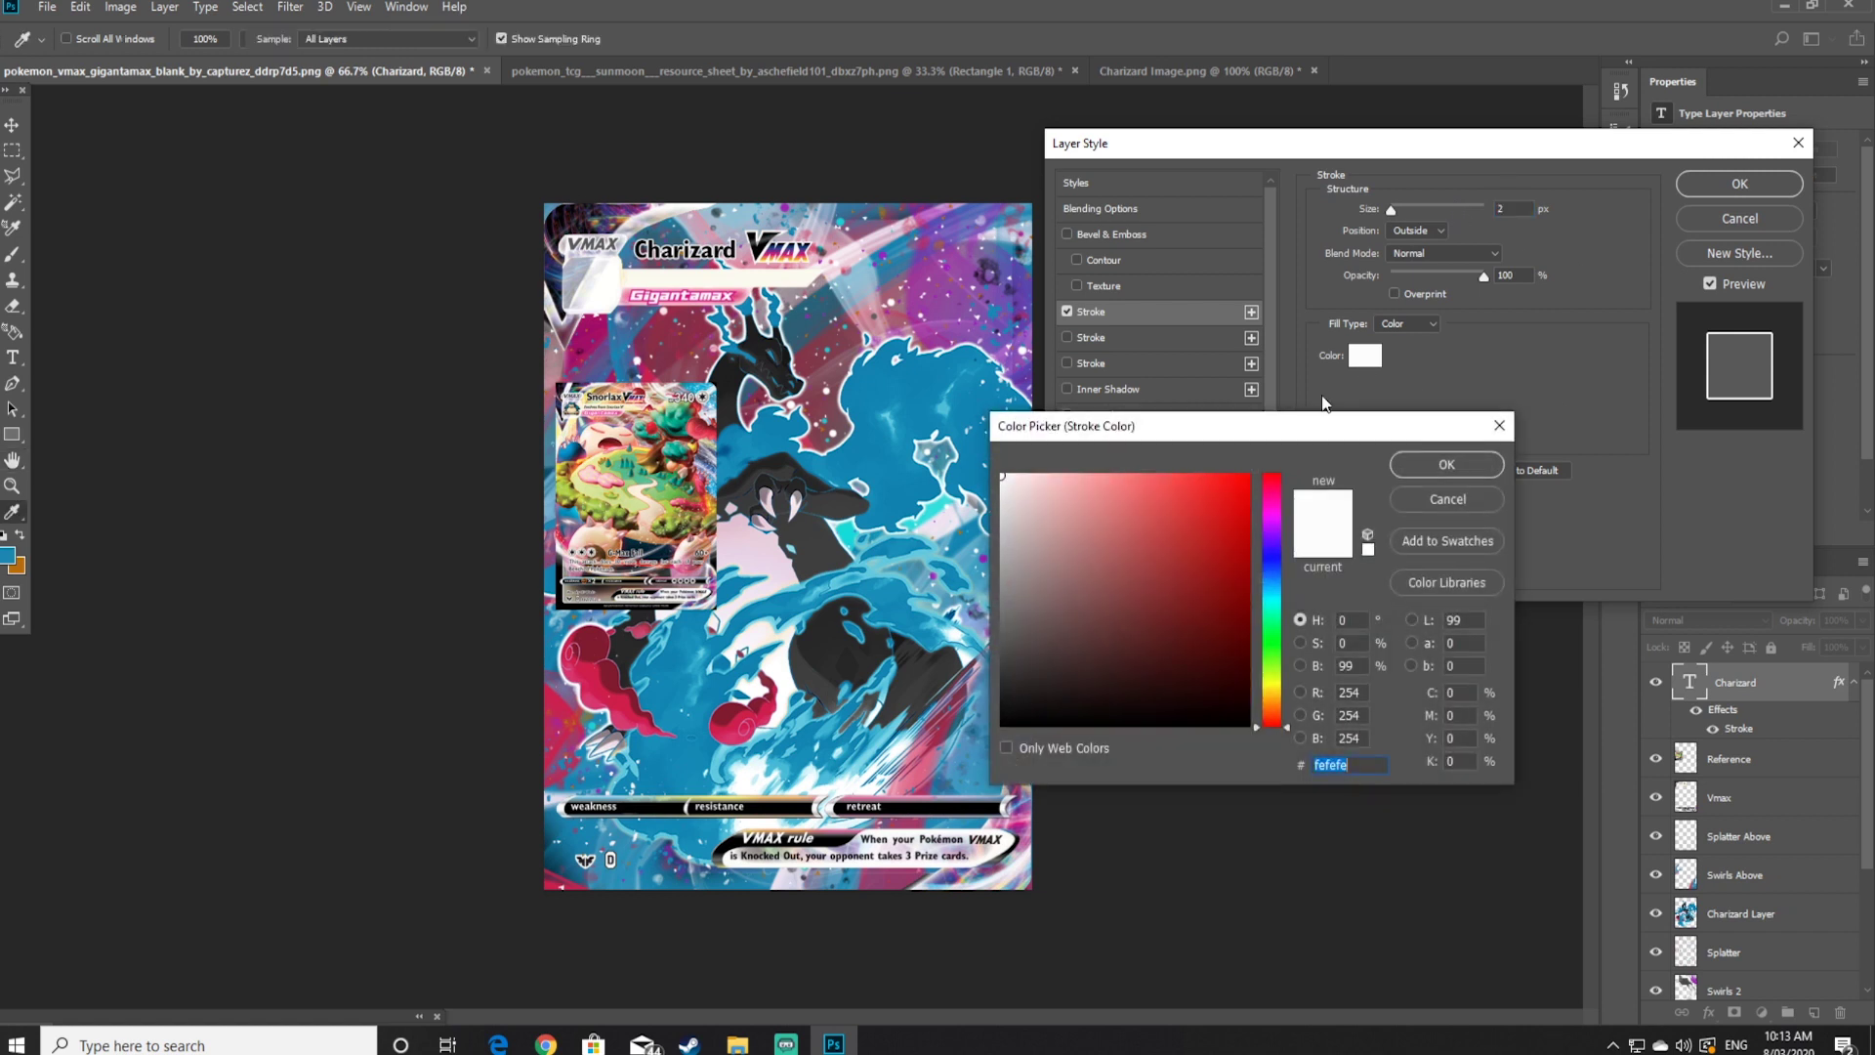
left_click(1426, 466)
left_click(1421, 231)
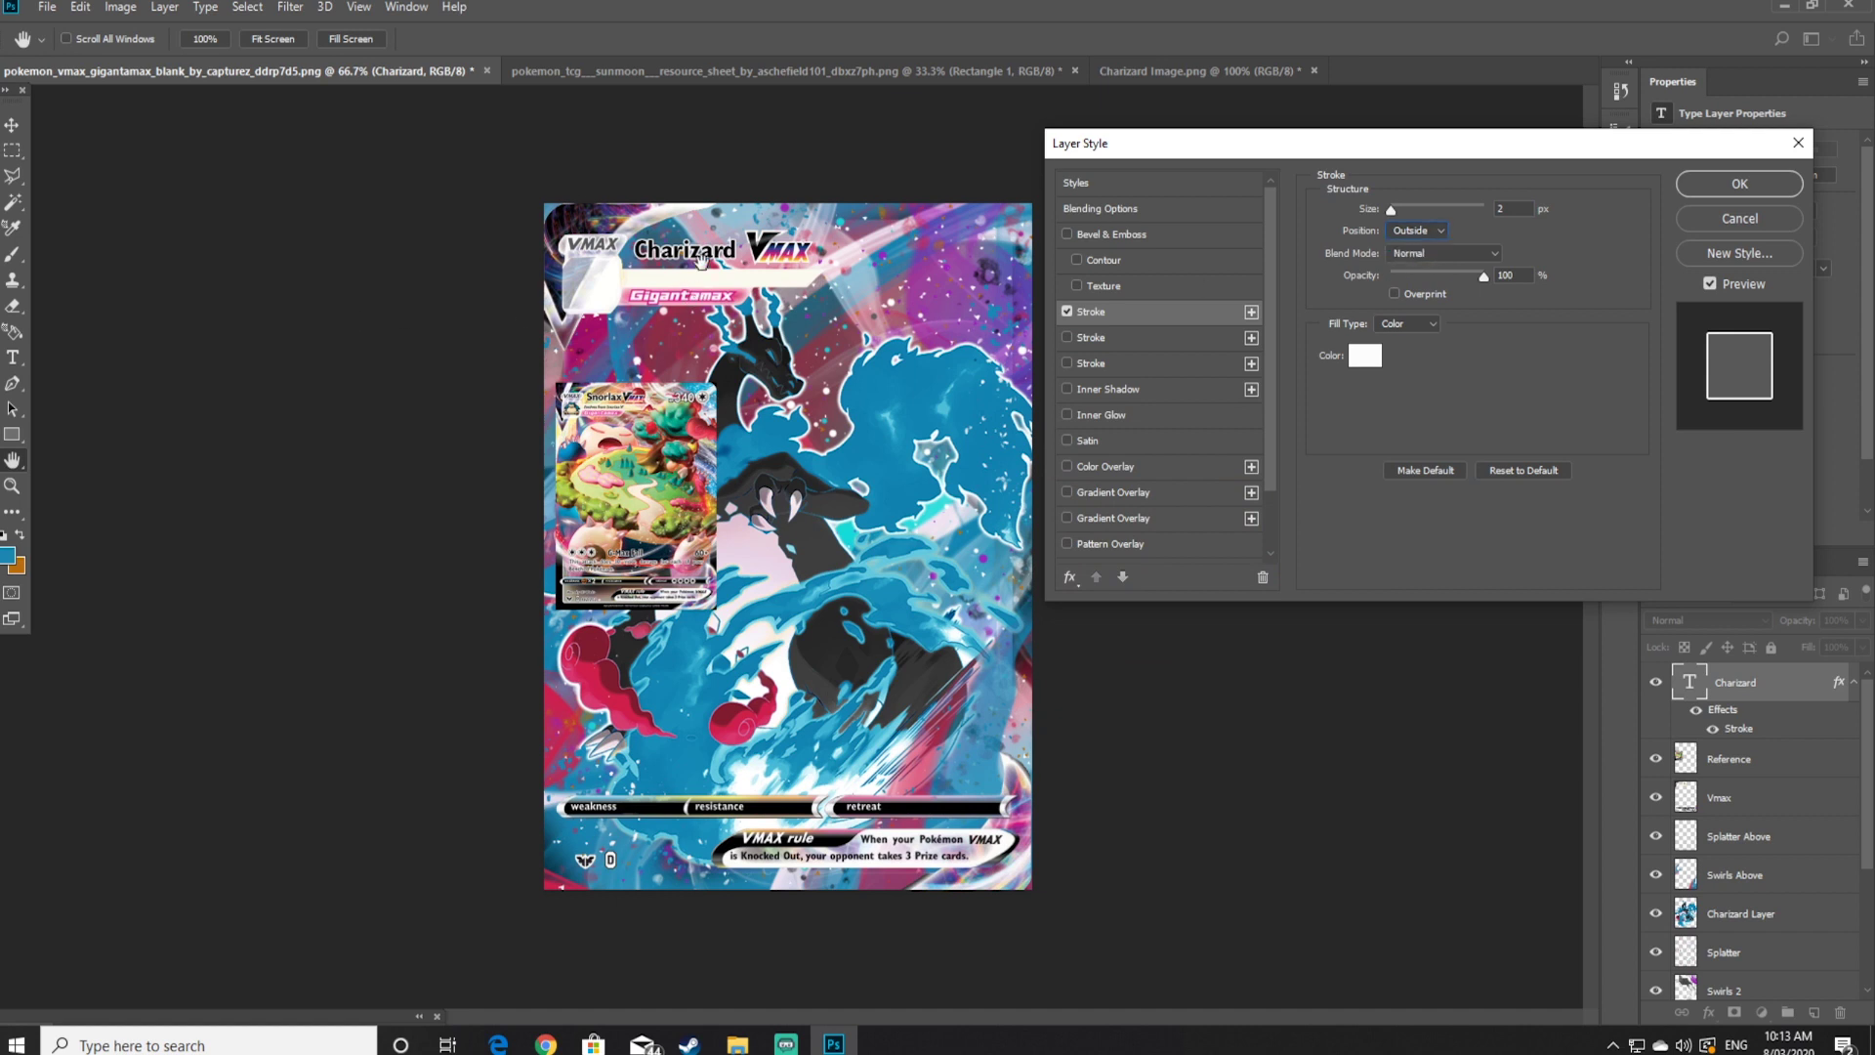
key("Return")
Add the text "Evolve From Charizard" below the title and scale it down to fit the cream bar above Gigantamax
left_click(13, 358)
left_click(637, 280)
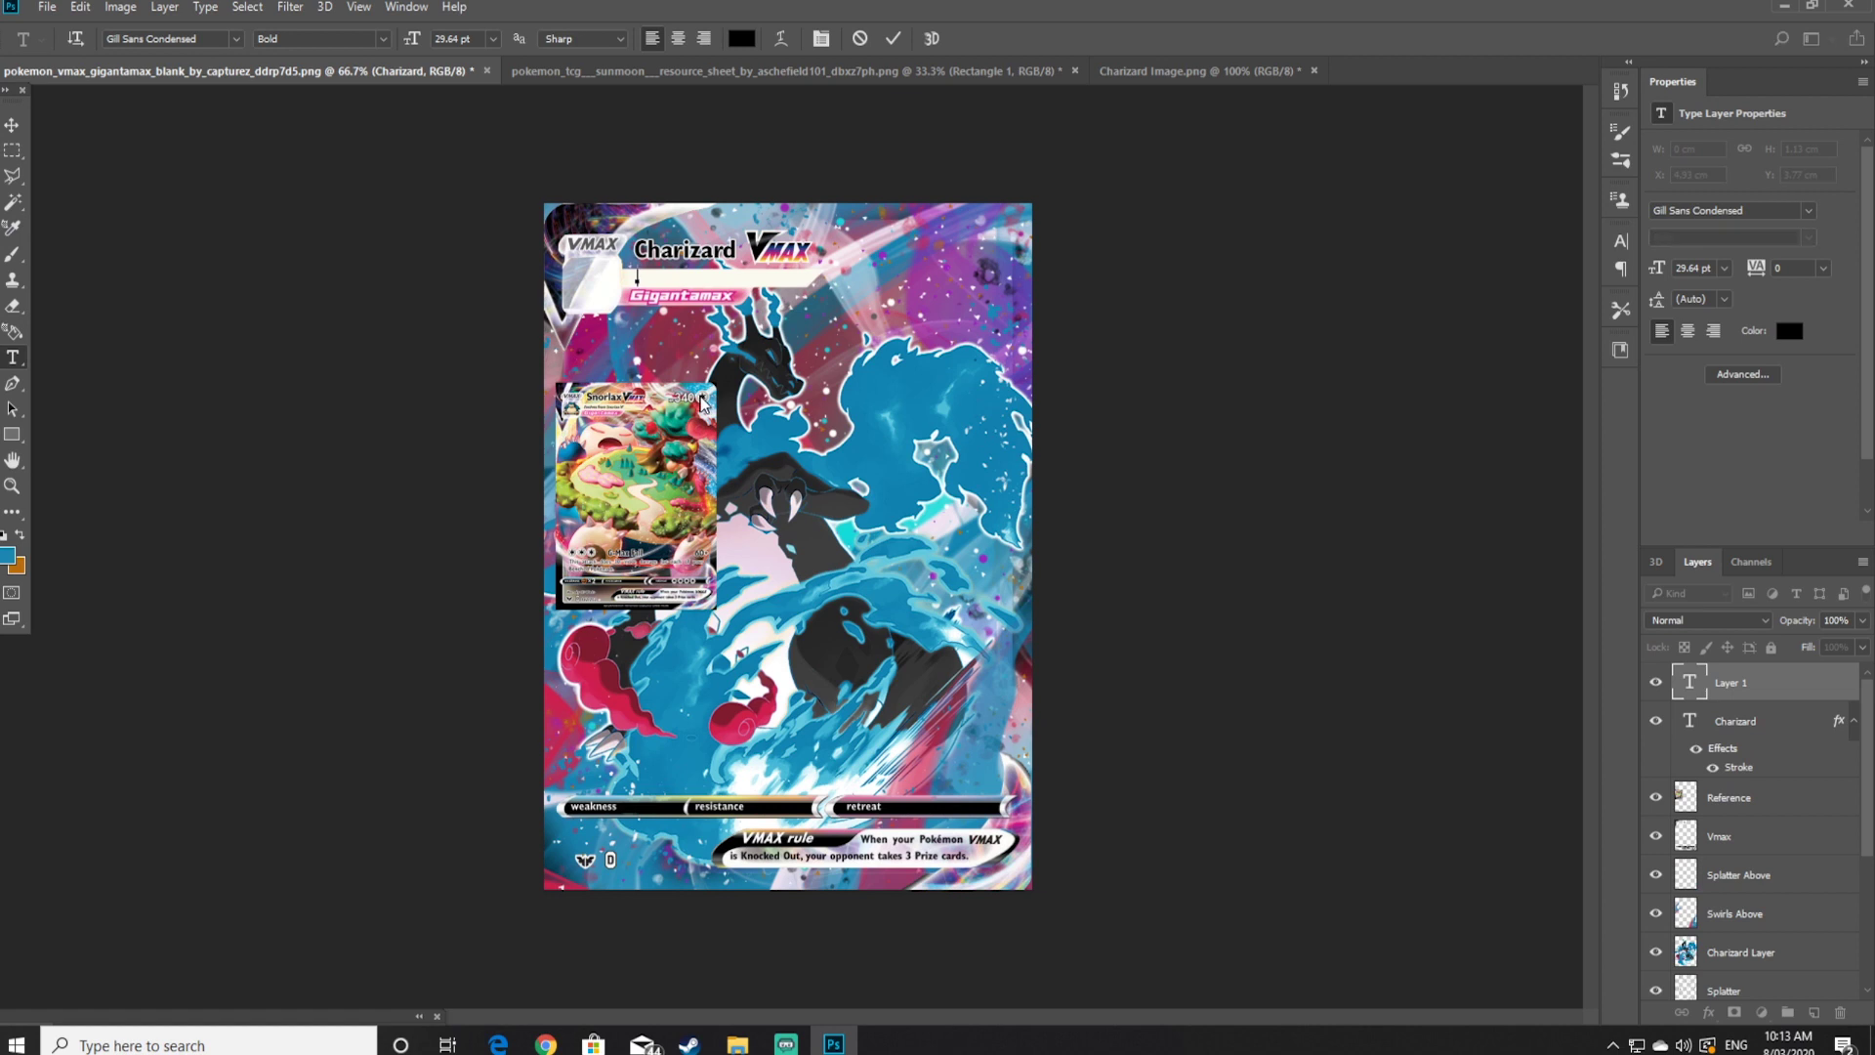
type("Evolve From Charizard")
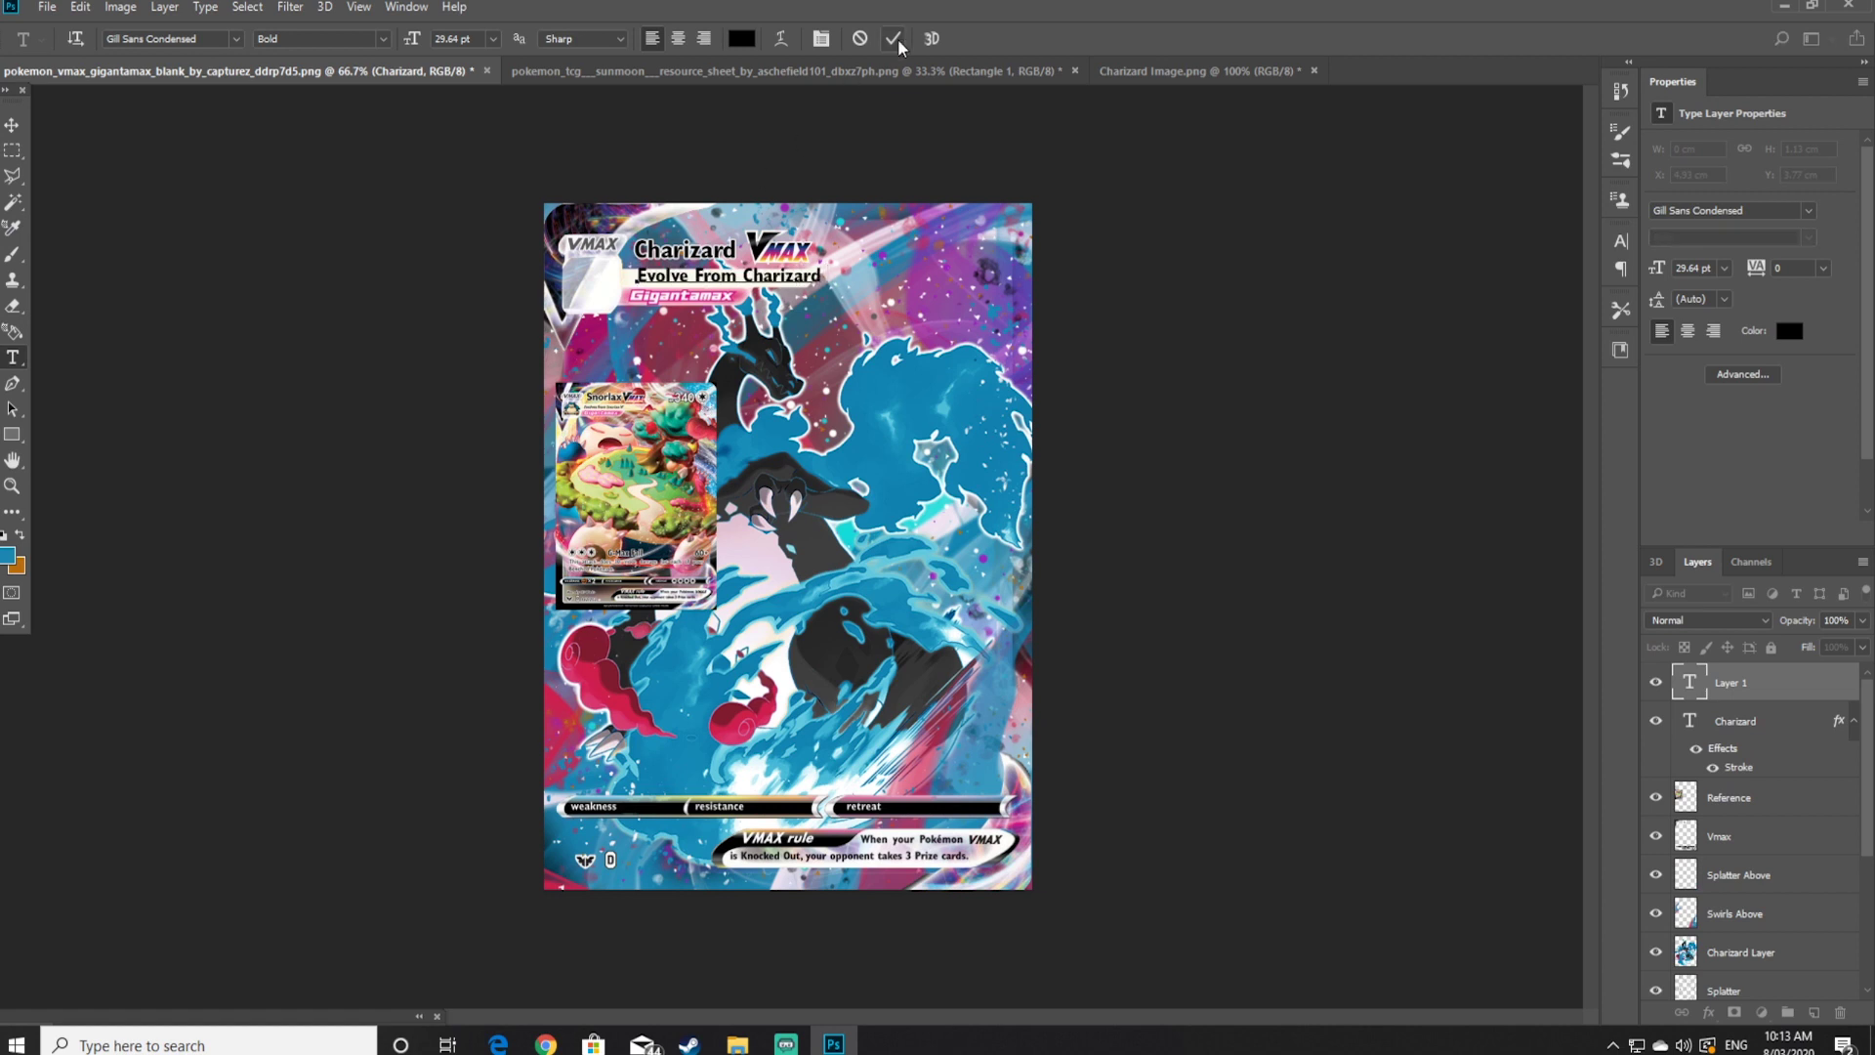
left_click(892, 38)
left_click(12, 125)
left_click_drag(824, 265, 741, 285)
left_click(859, 39)
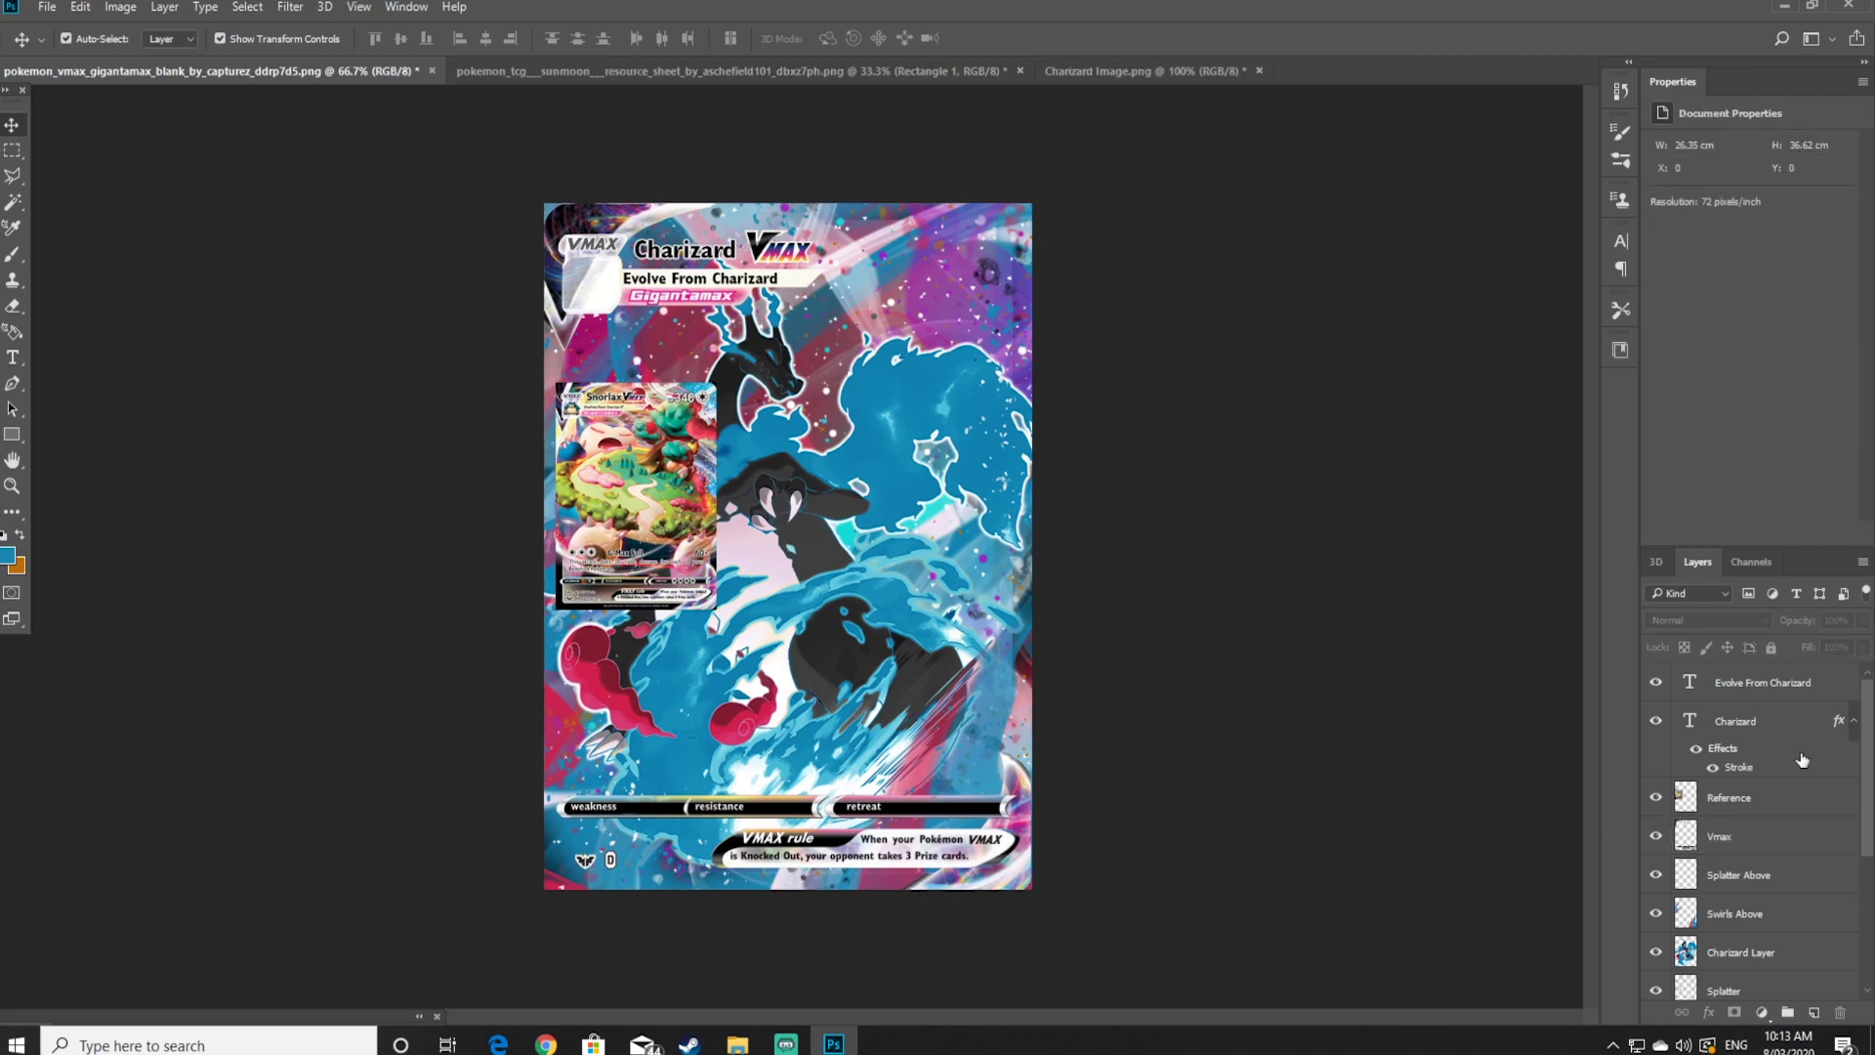
Select the whole black V of the coloured VMAX logo on the Vmax layer with the Magic Wand
left_click(1739, 836)
left_click(11, 485)
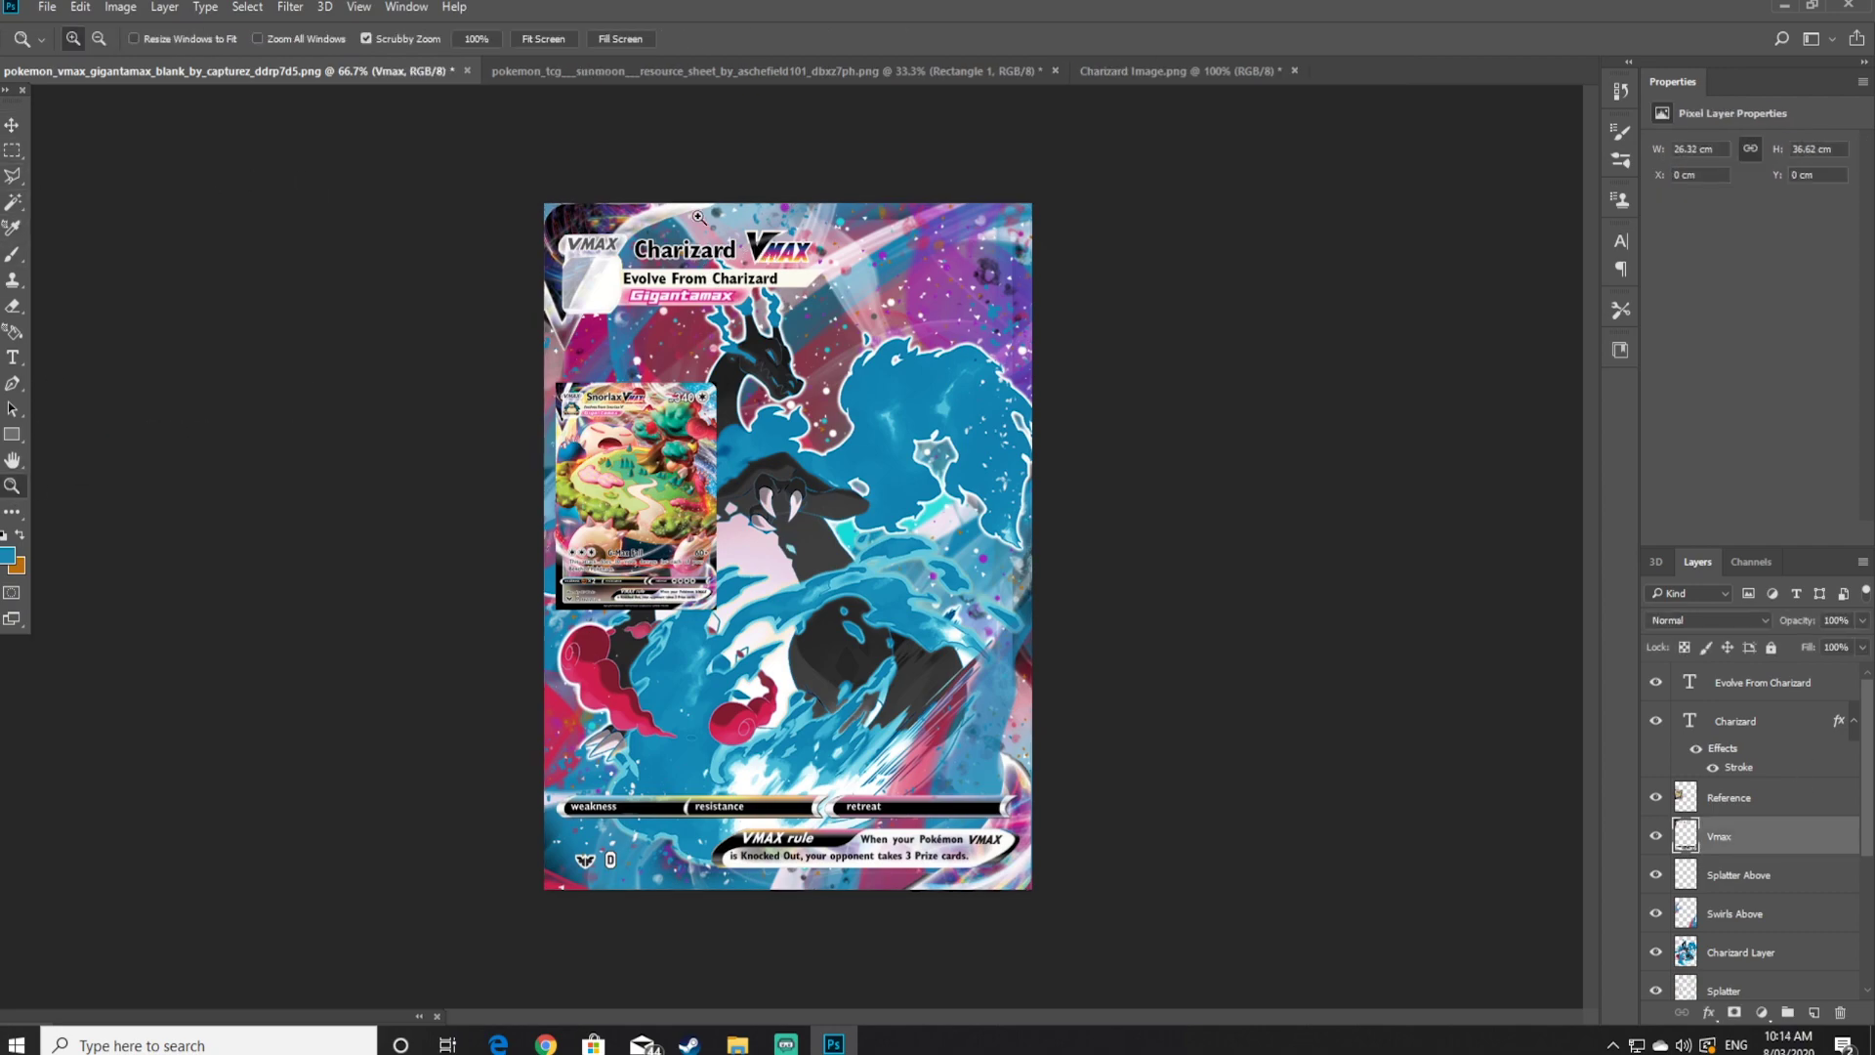
left_click(764, 259)
left_click(764, 279)
left_click(764, 303)
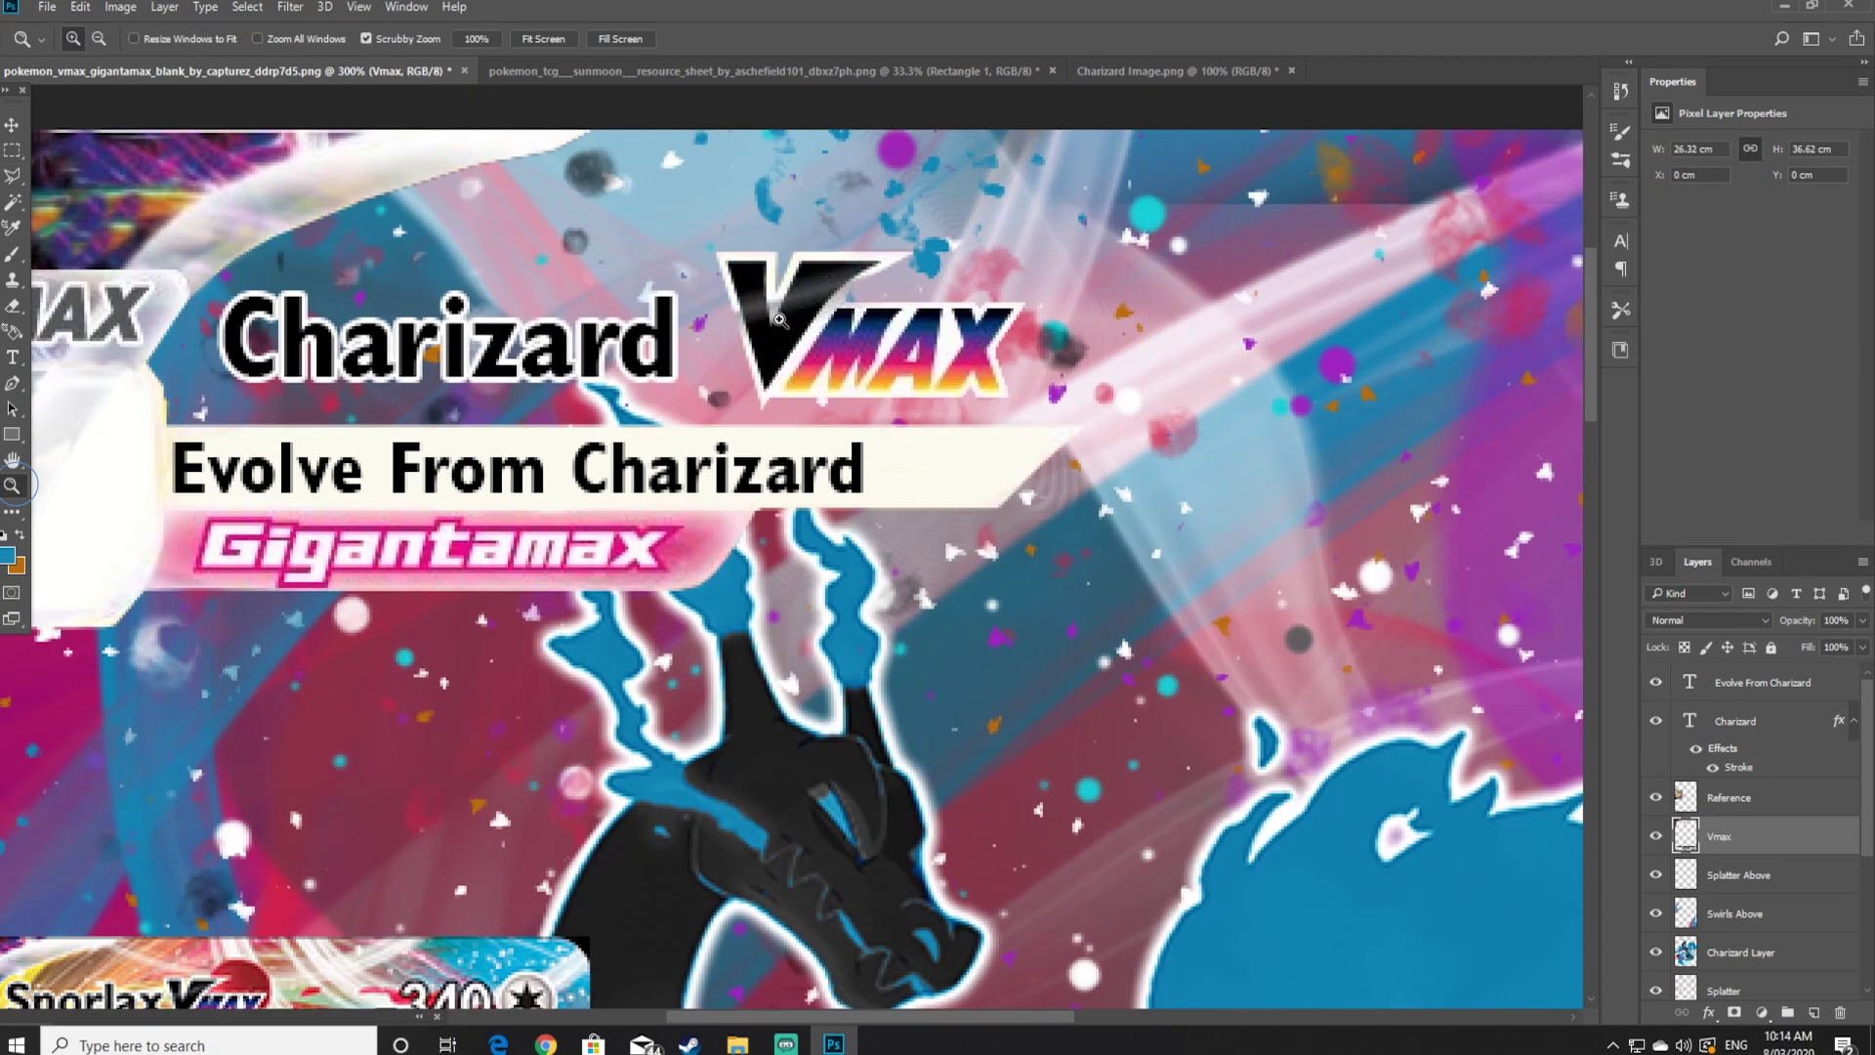
left_click(762, 323)
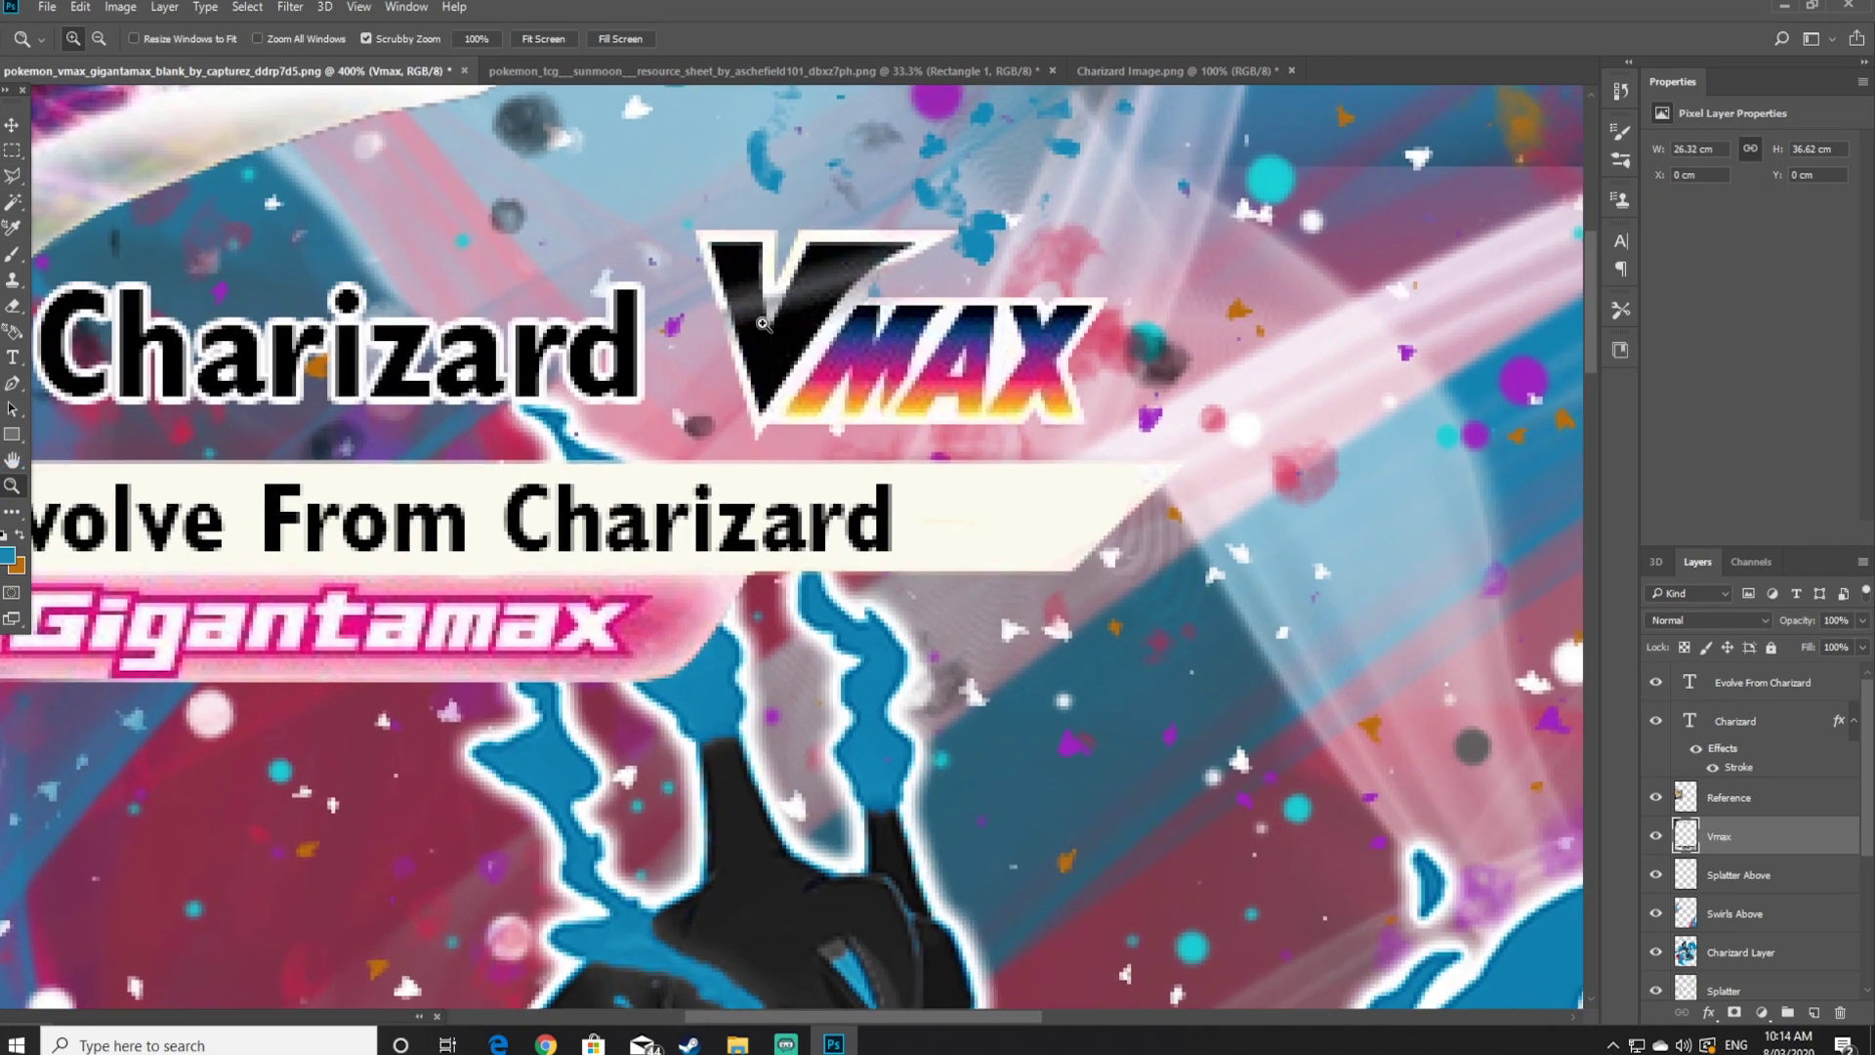
left_click(12, 176)
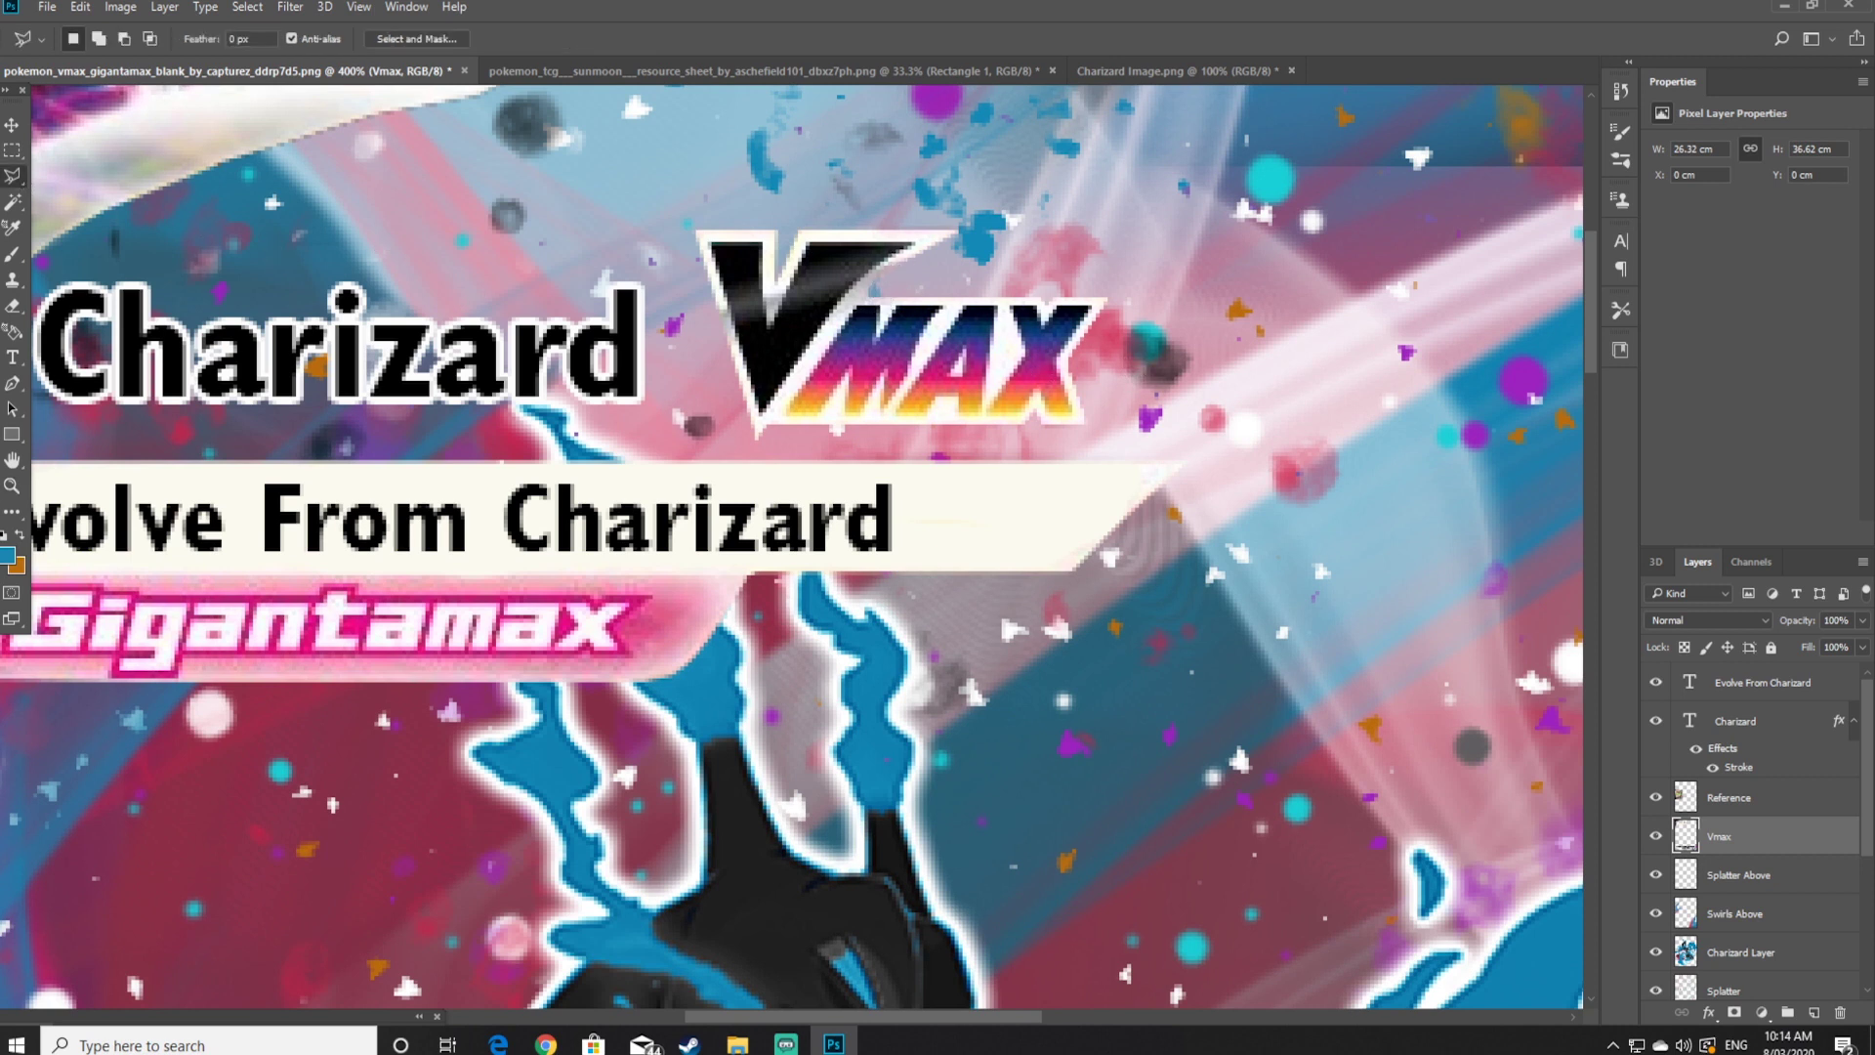
left_click(14, 203)
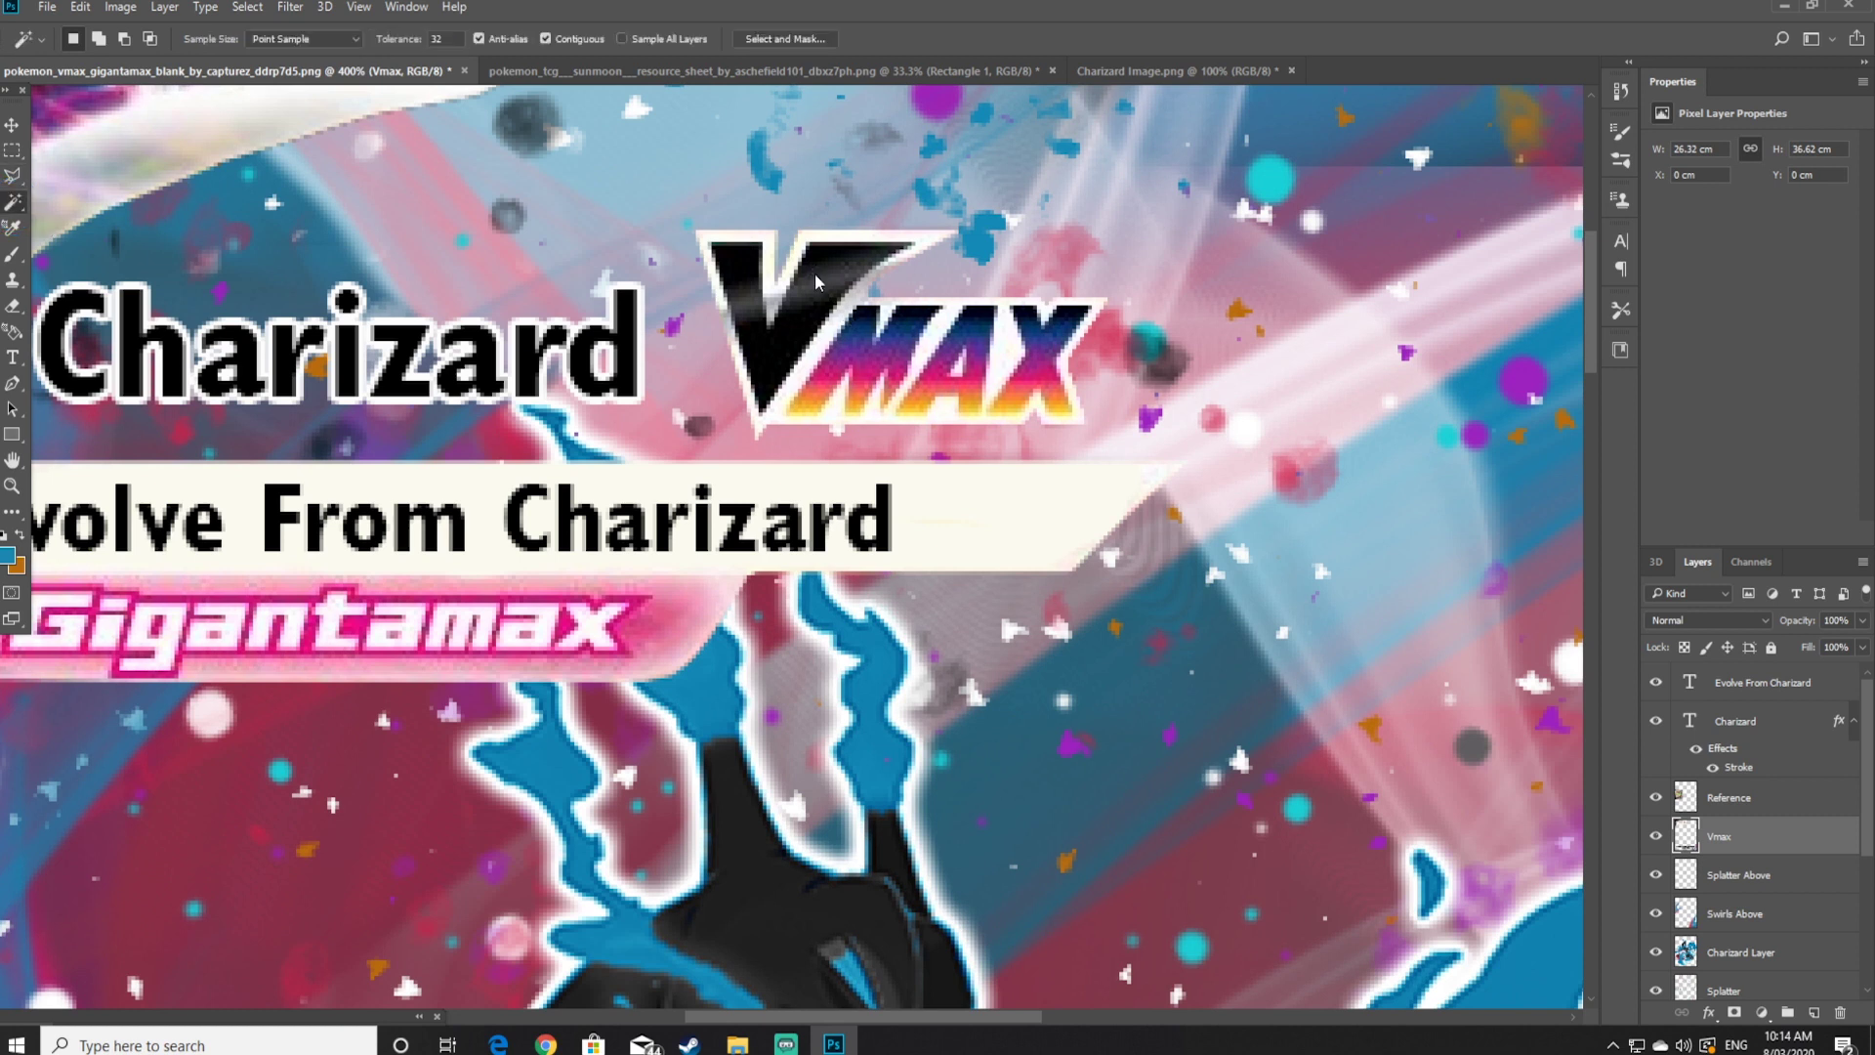
key("shift")
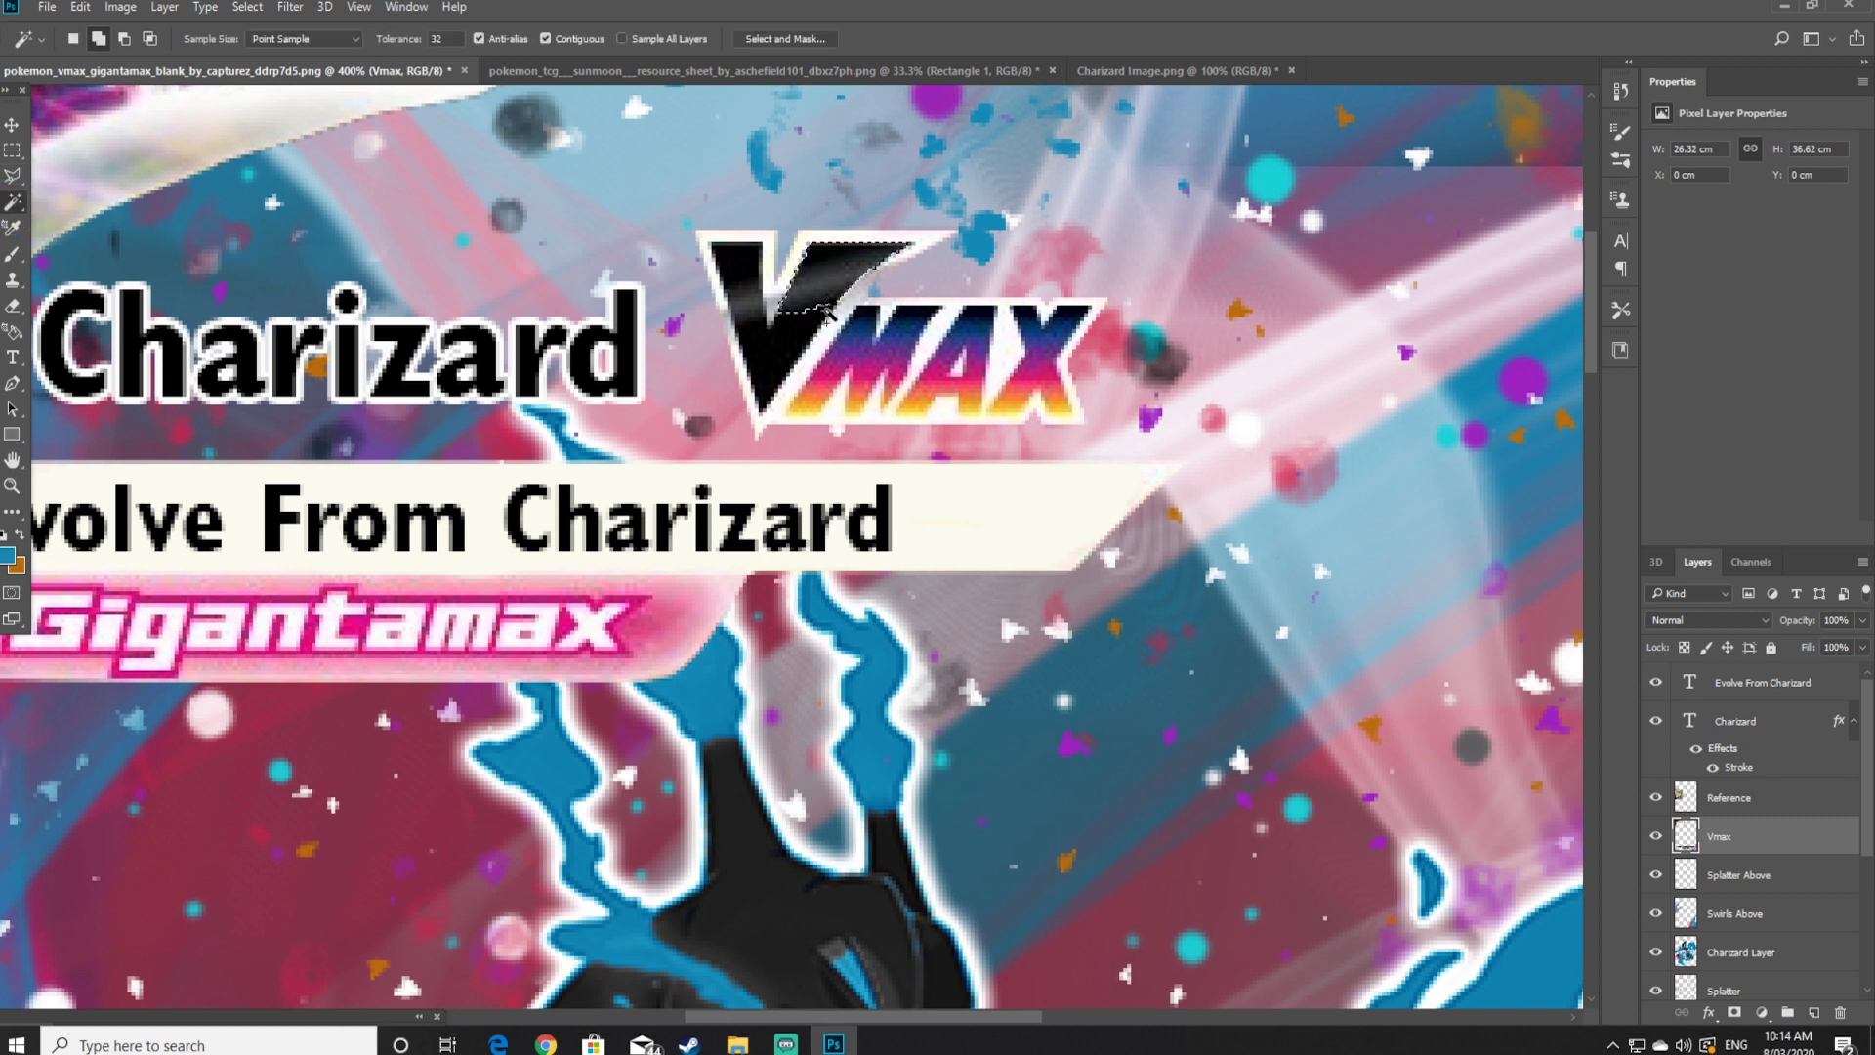
left_click(758, 296, "shift")
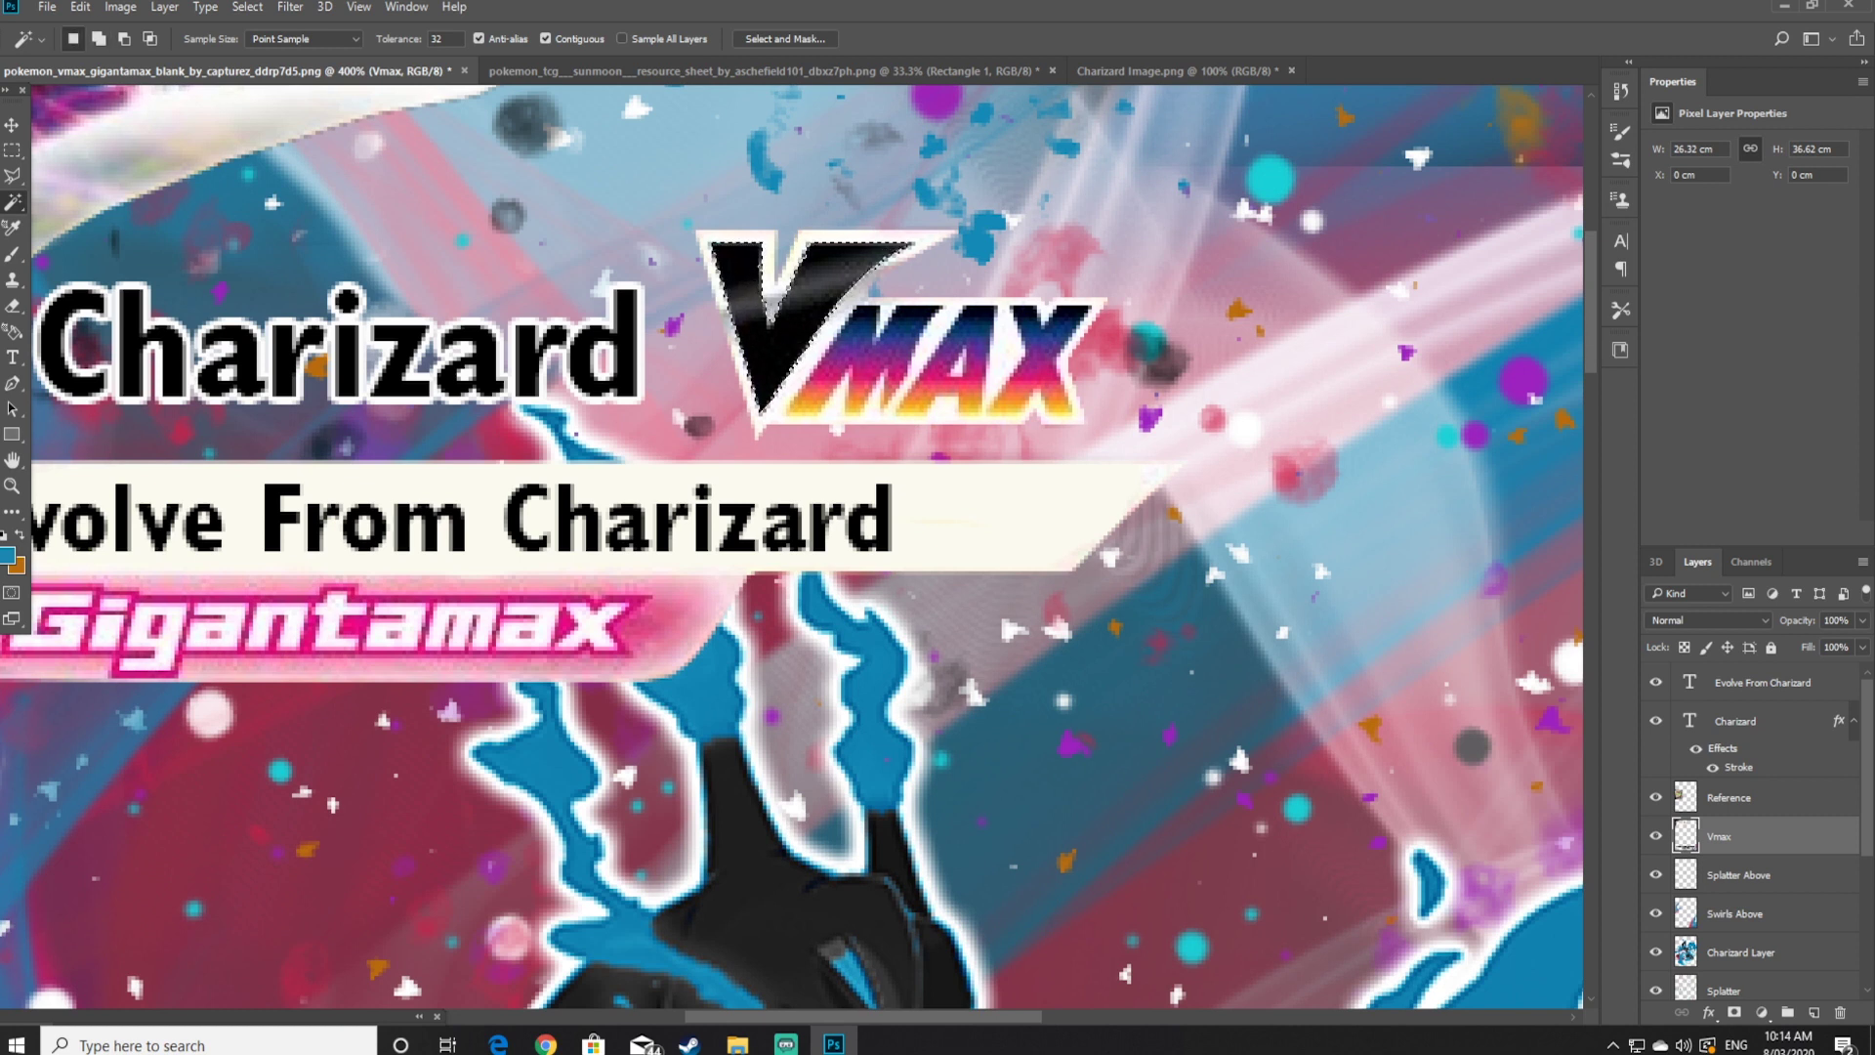
Copy the selected V of the VMAX logo onto its own new layer
right_click(821, 297, "ctrl")
left_click(14, 171)
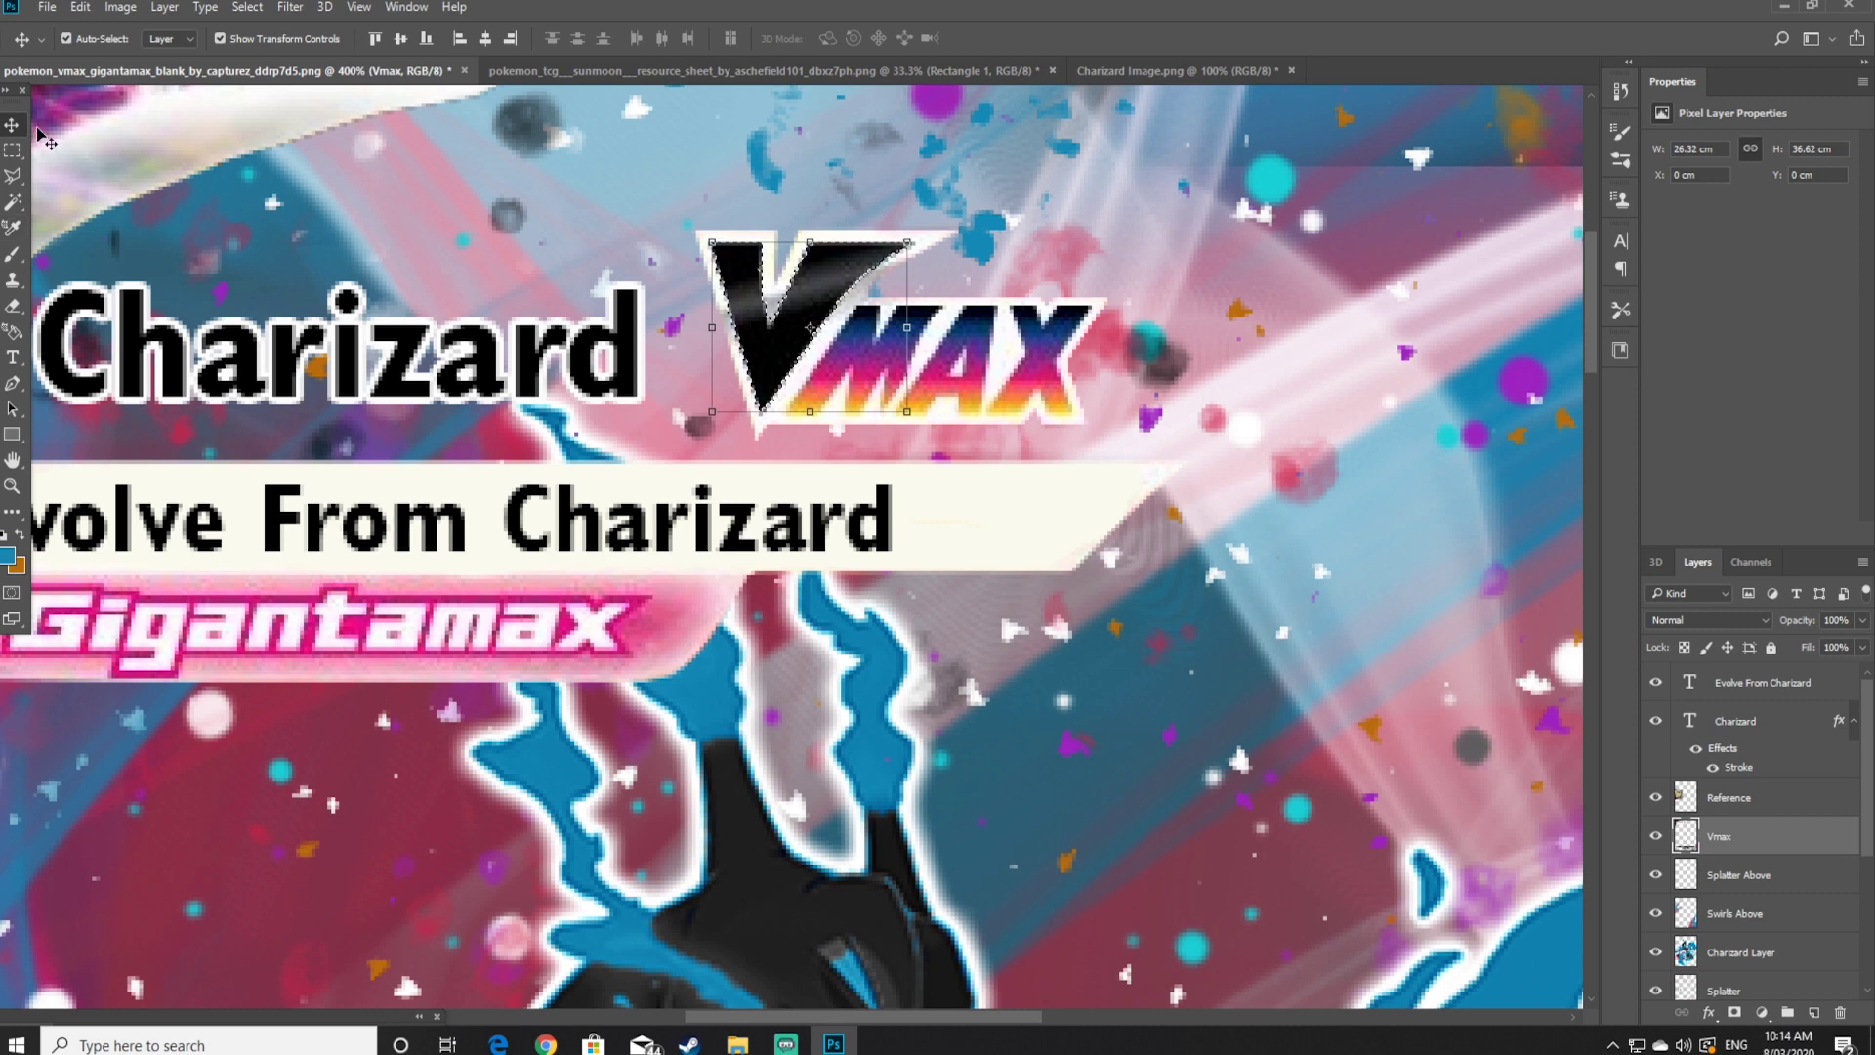
left_click(13, 175)
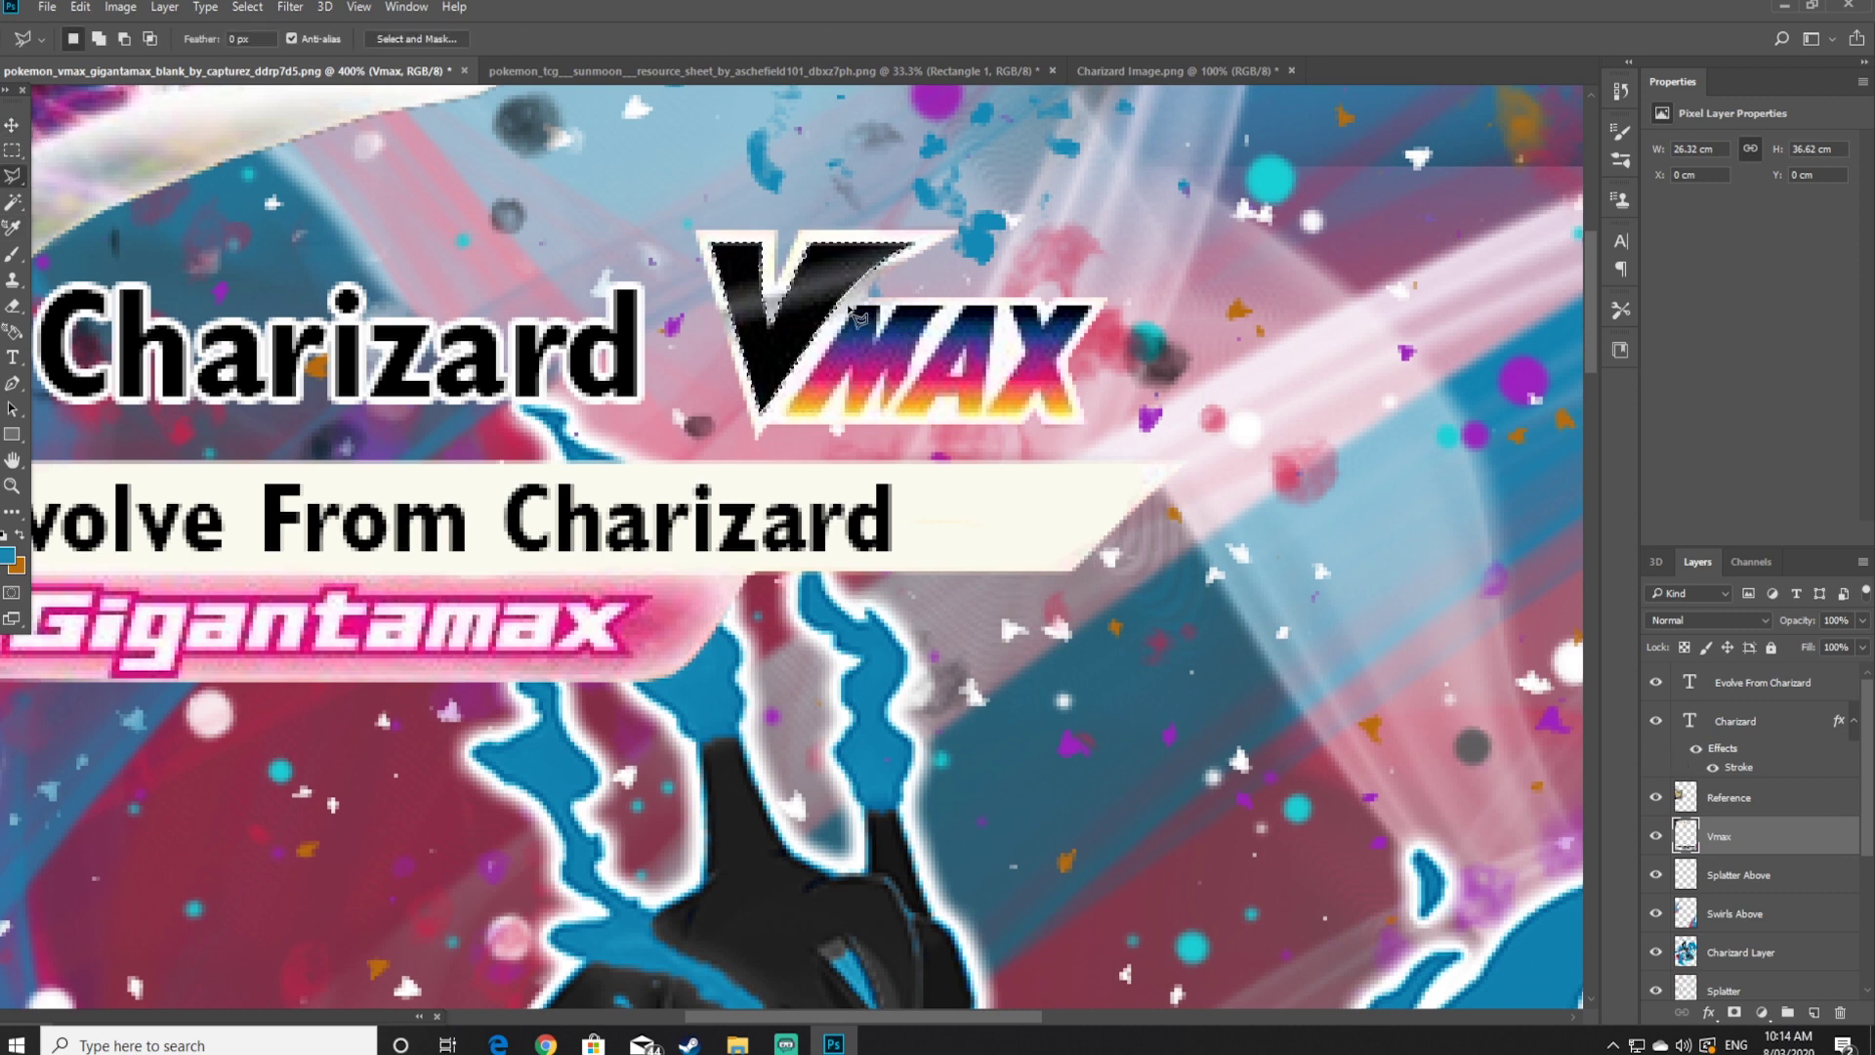
right_click(818, 275)
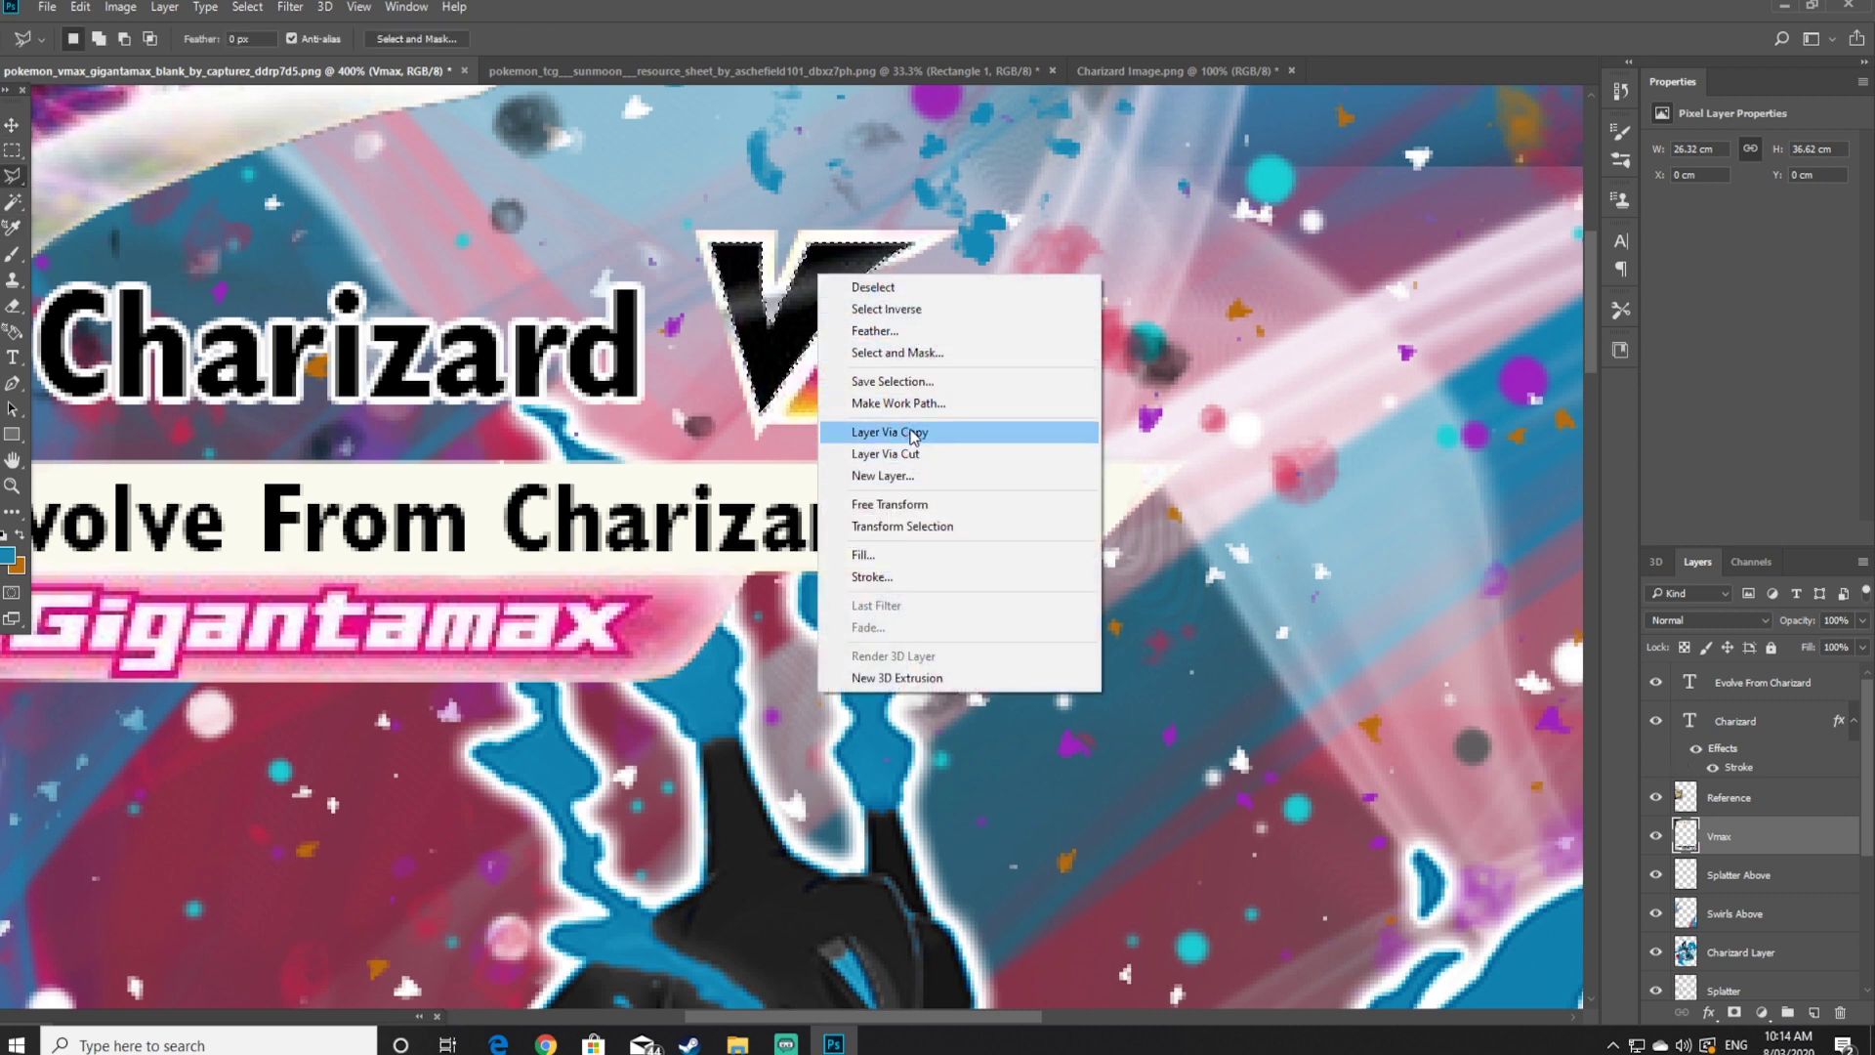
left_click(945, 436)
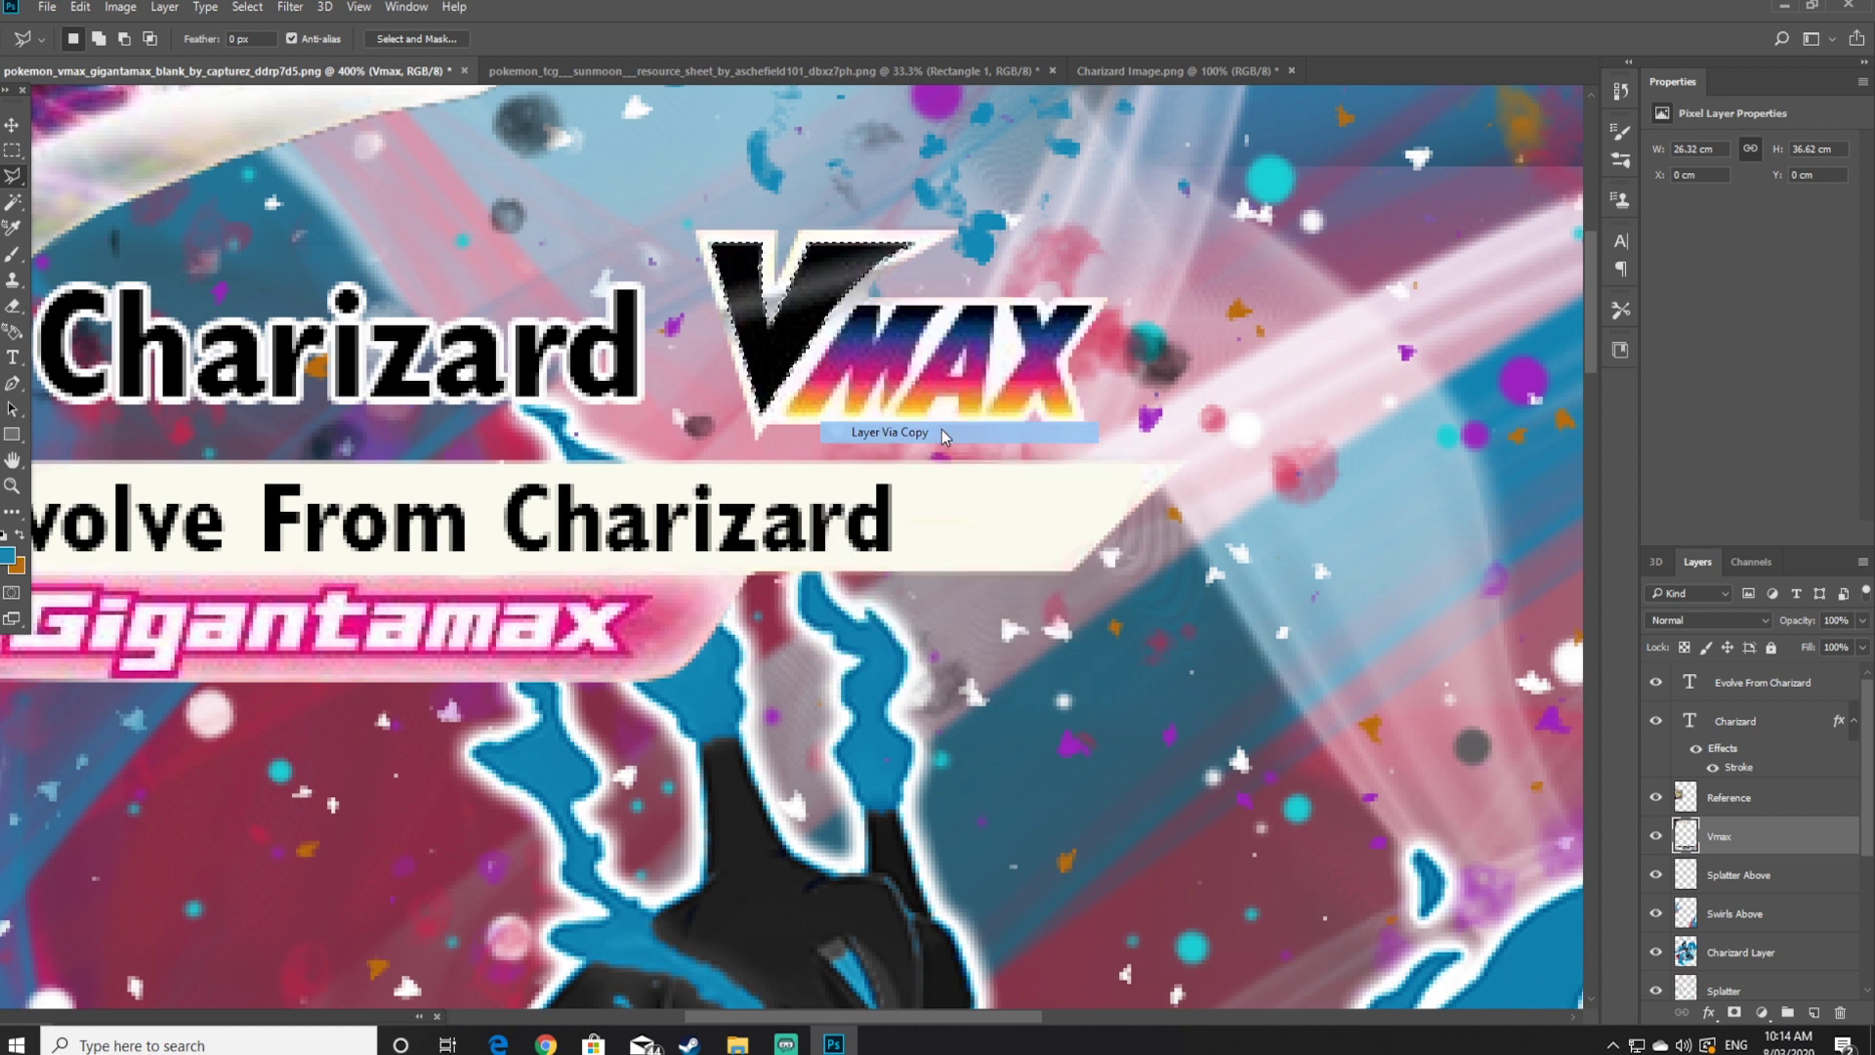
Place the V copy just after the "Evolve From Charizard" text and scale it to about 42% to fit the cream bar
left_click(12, 125)
mouse_move(813, 310)
left_mouse_down()
mouse_move(913, 360)
mouse_move(1001, 496)
left_mouse_up()
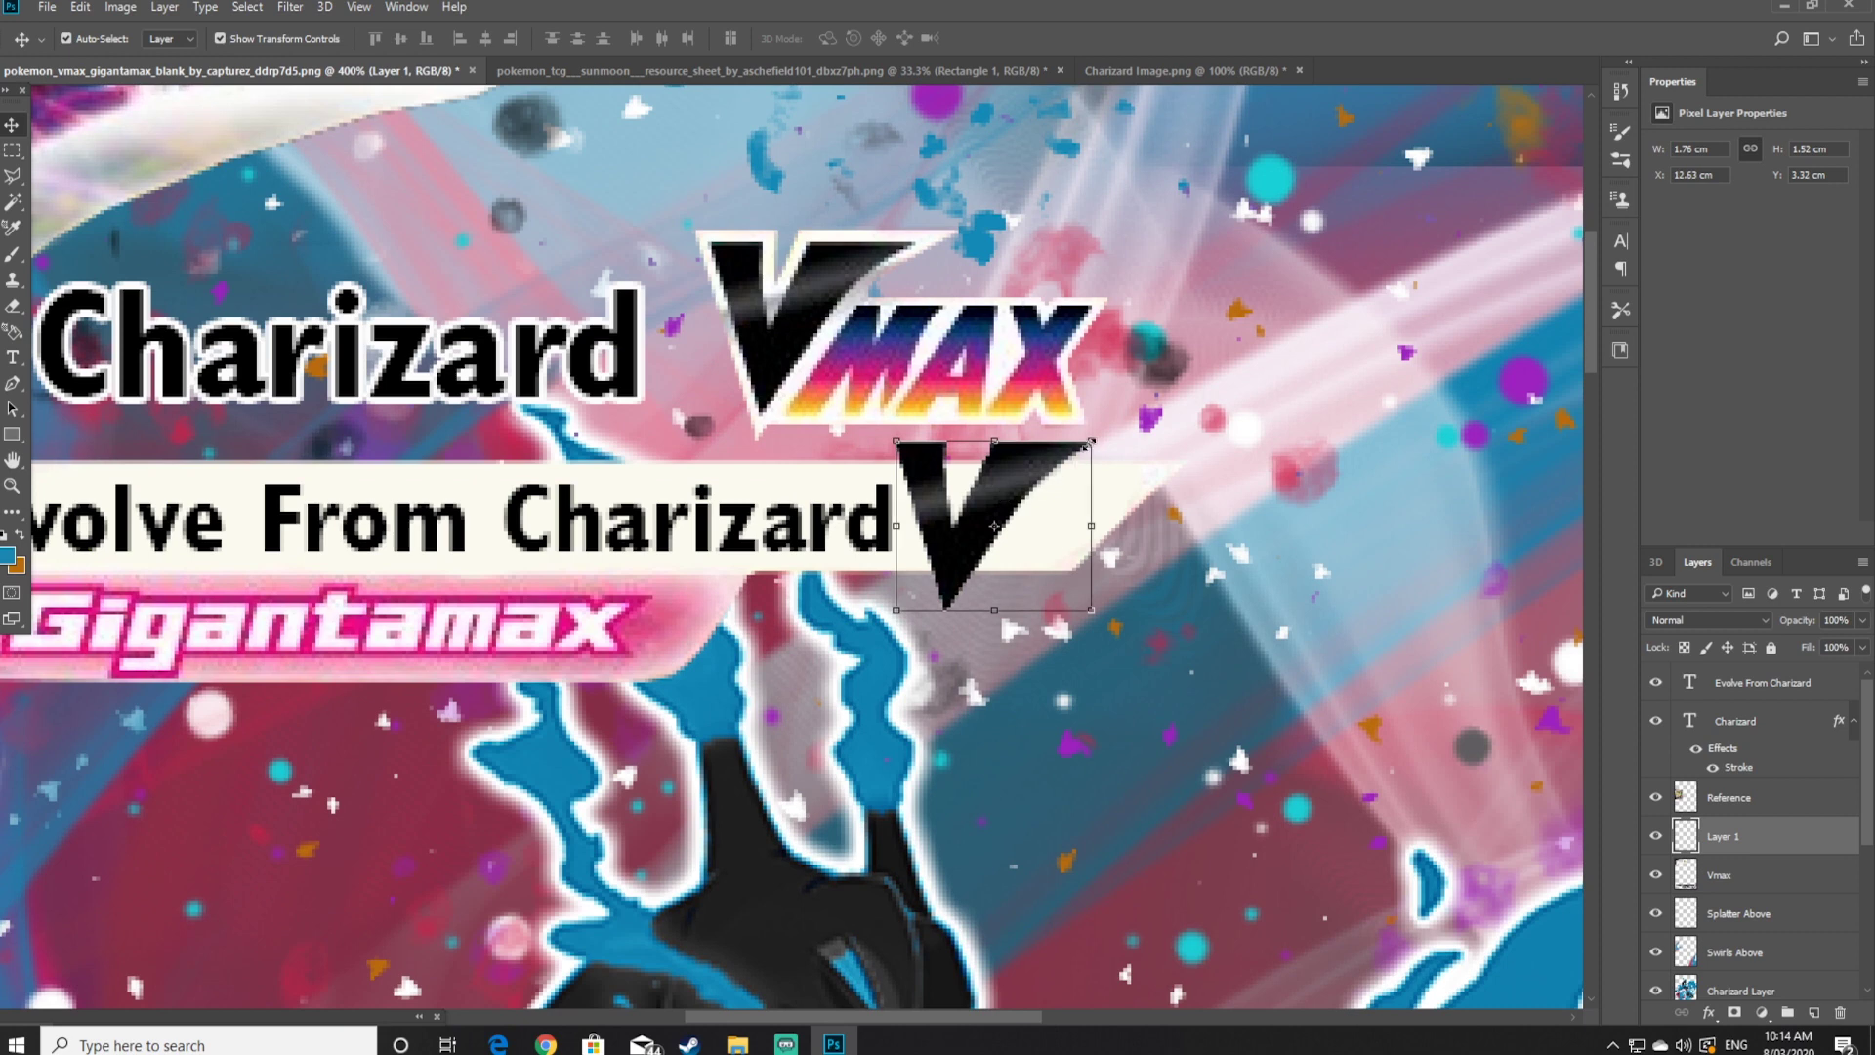
left_click_drag(1091, 442, 972, 503)
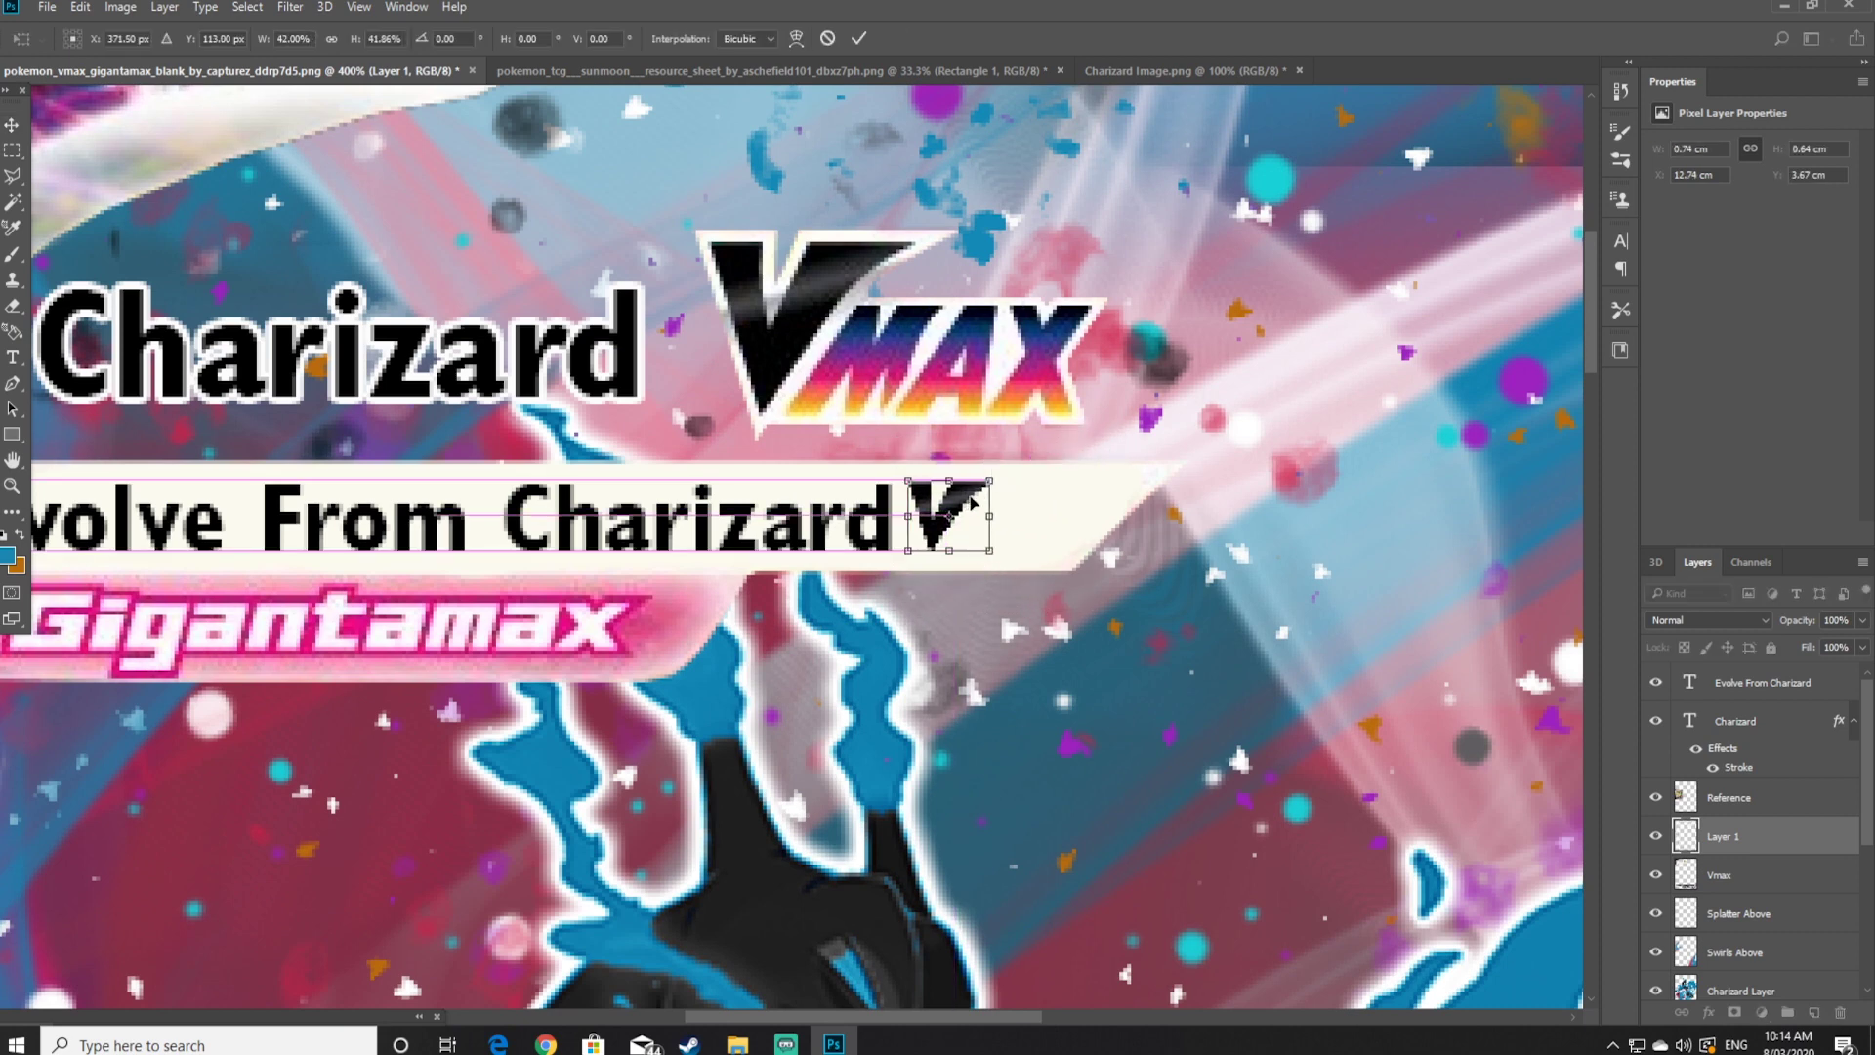
left_click(858, 38)
Correct the evolution line to read "Evolves From Charizard", matching the wording on the Snorlax reference card
left_click(12, 150)
left_click(12, 485)
left_click(156, 547, "alt")
left_click(215, 645, "alt")
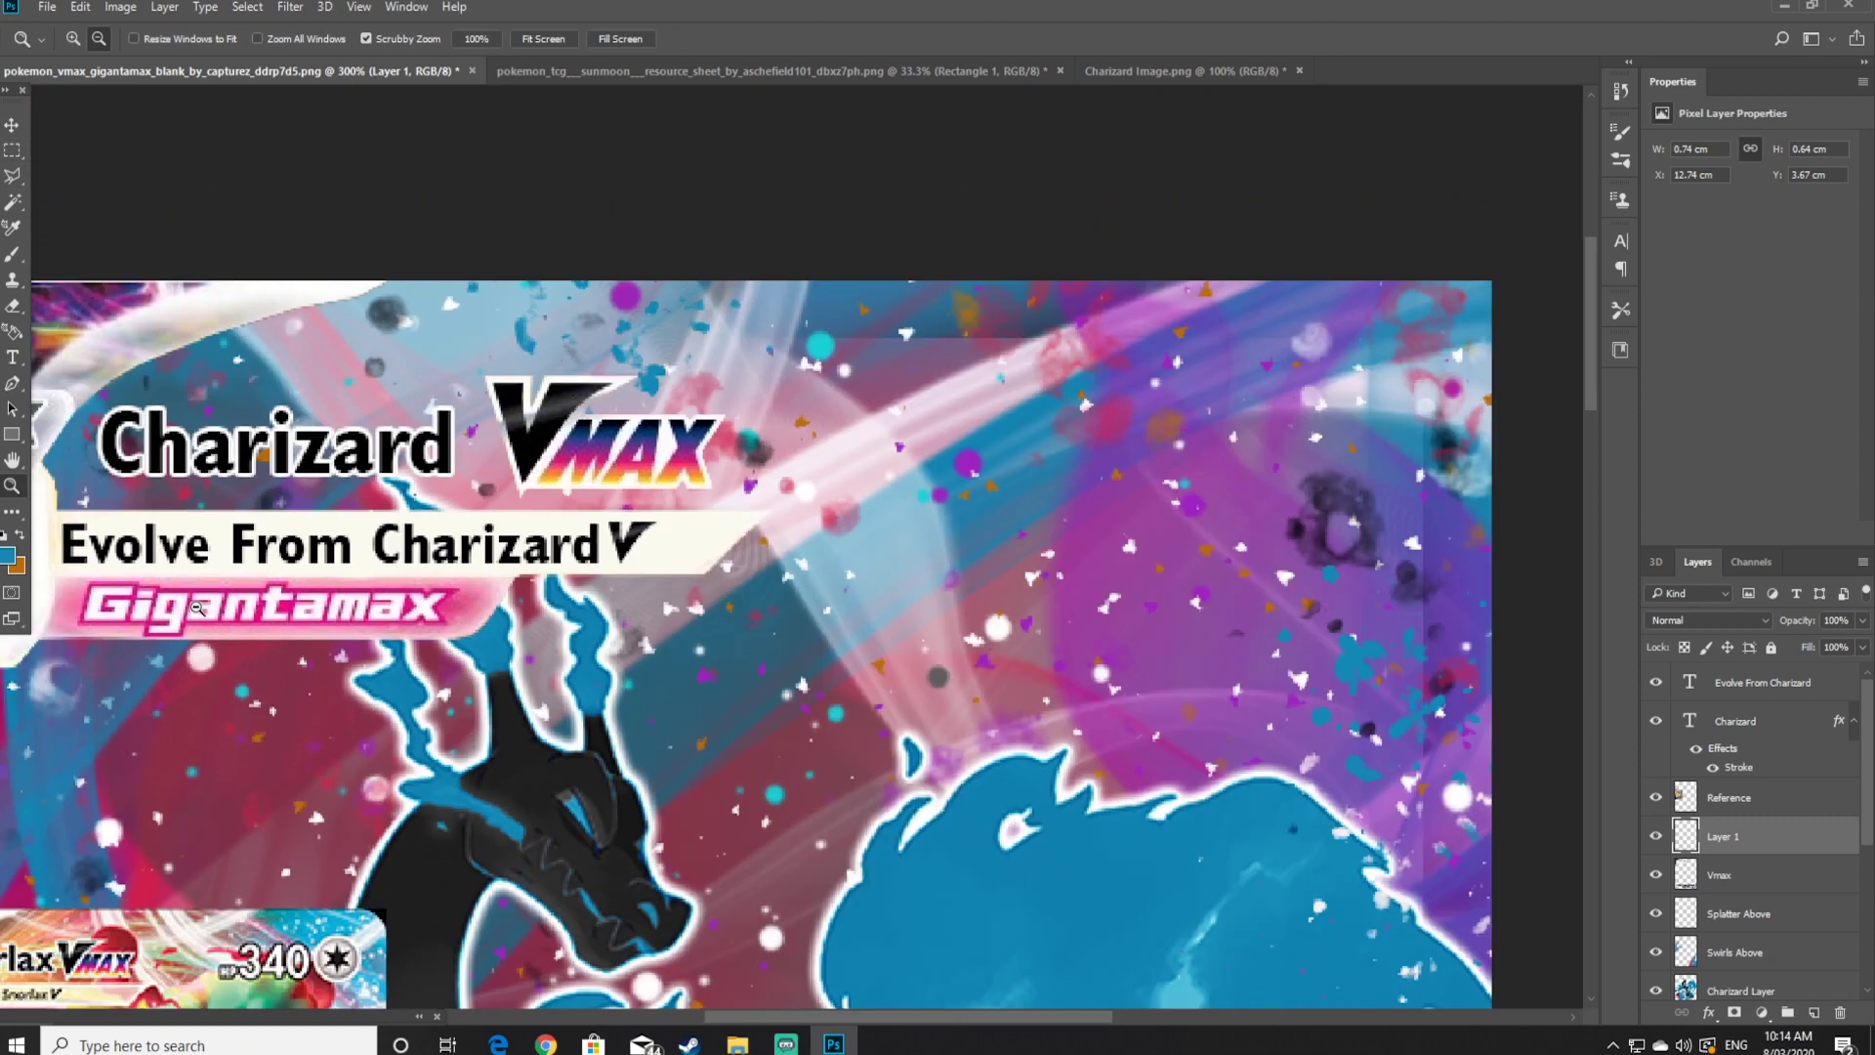
left_click(244, 781, "alt")
left_click(557, 726, "alt")
left_click(580, 418)
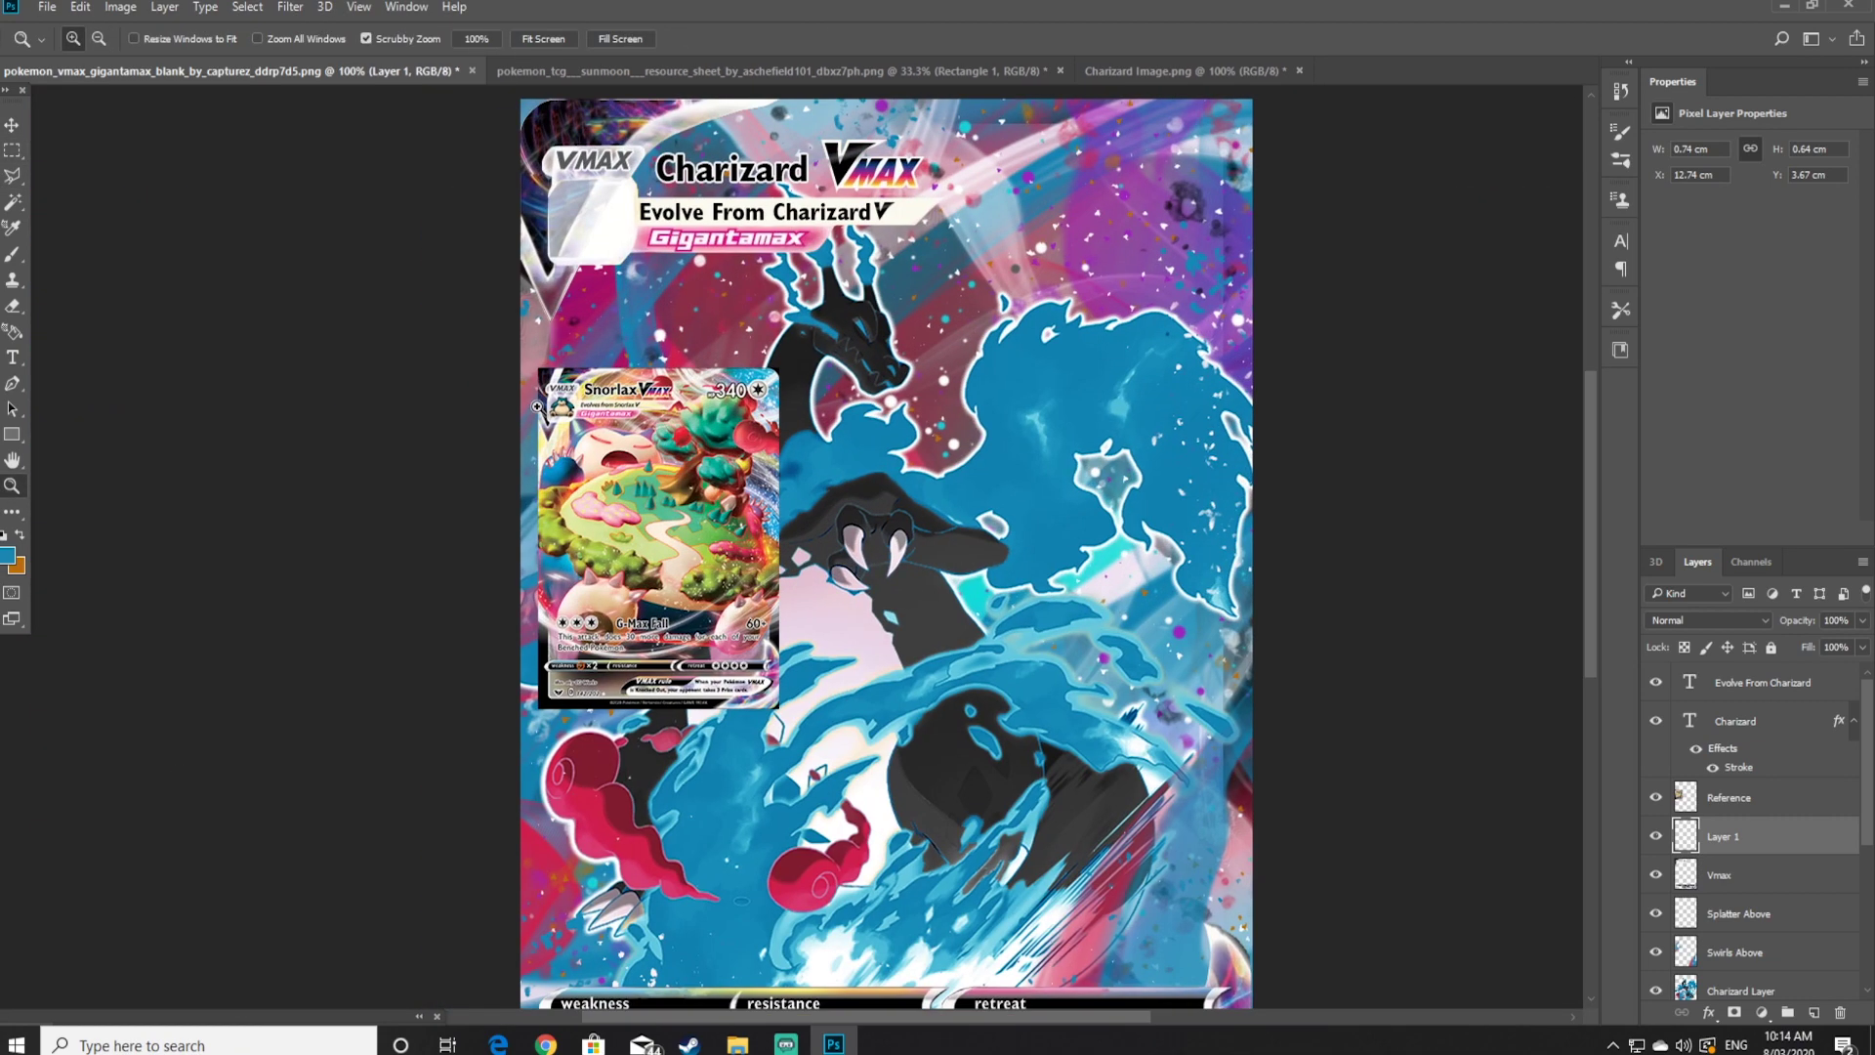
left_click(562, 416)
scroll(838, 360, "up", 4)
left_click(12, 357)
left_click(846, 344)
type("s")
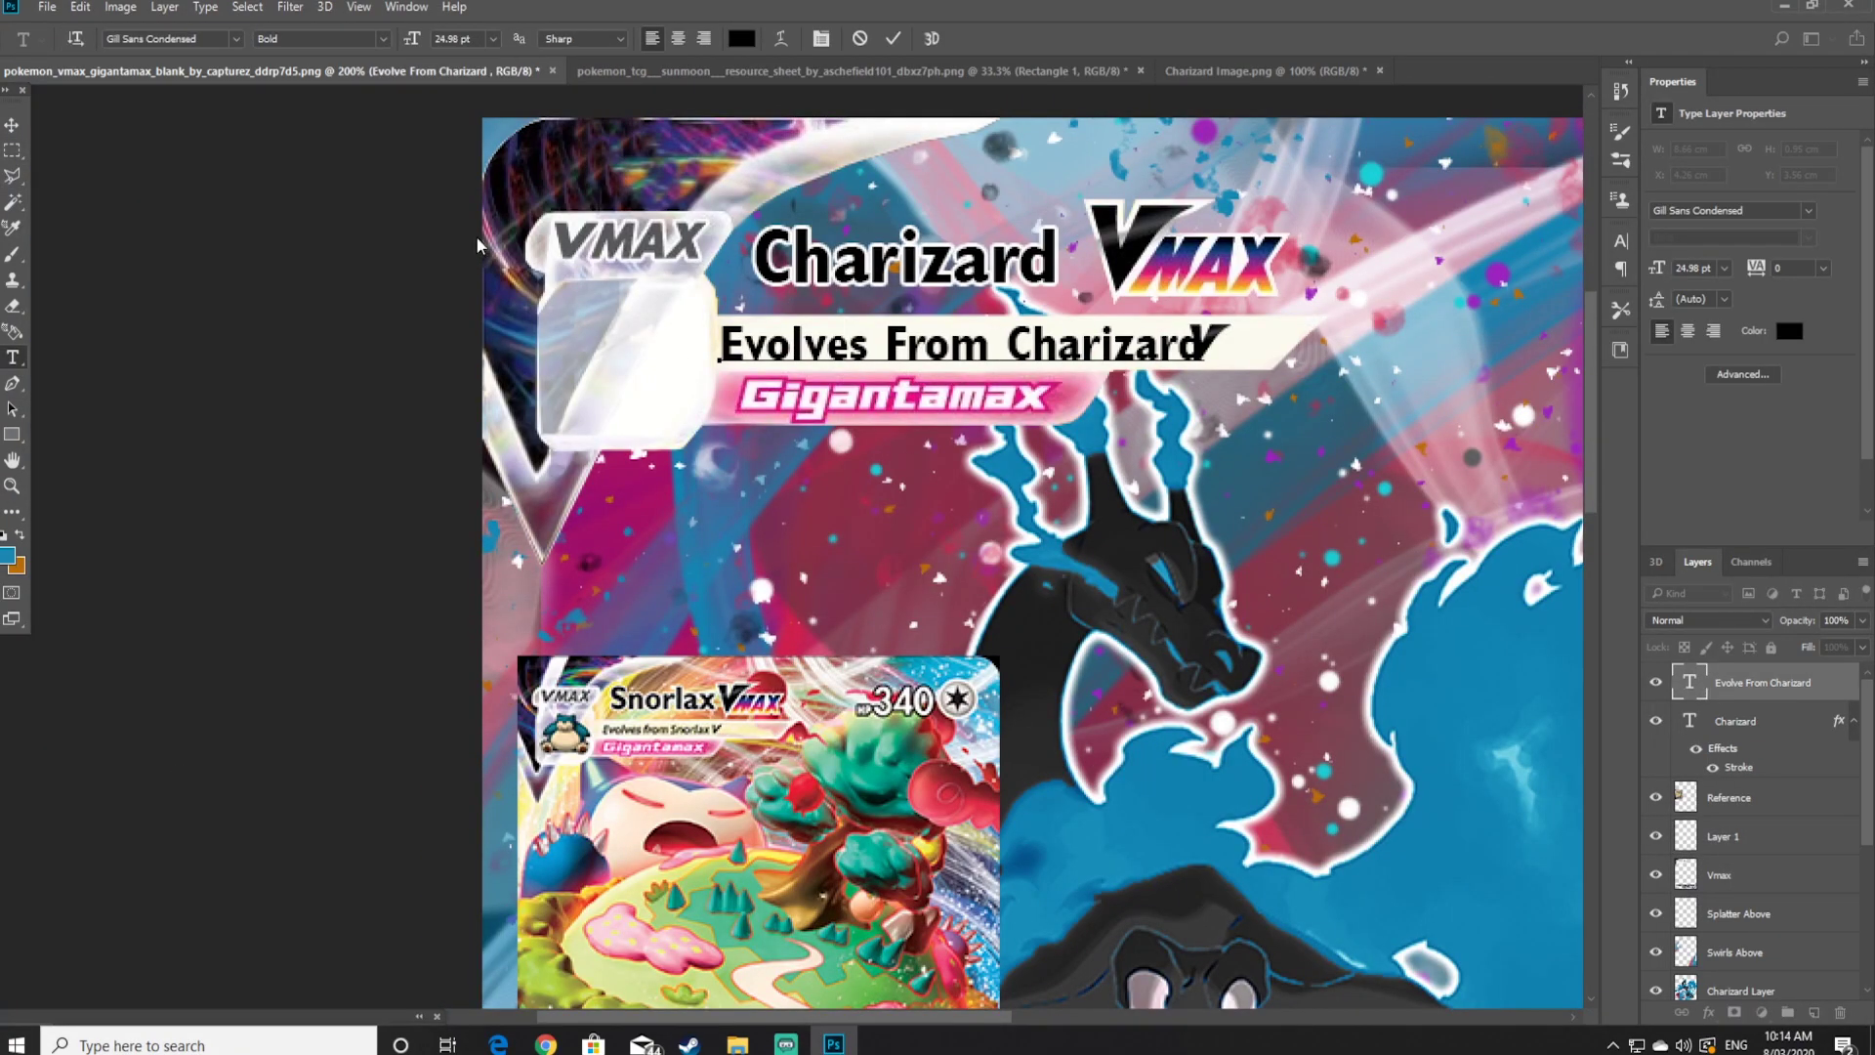
key("ctrl+Return")
Shift the small V slightly to the right so it clears the end of the evolution text
key("v")
left_click_drag(1218, 331, 1238, 331)
left_click(1308, 420)
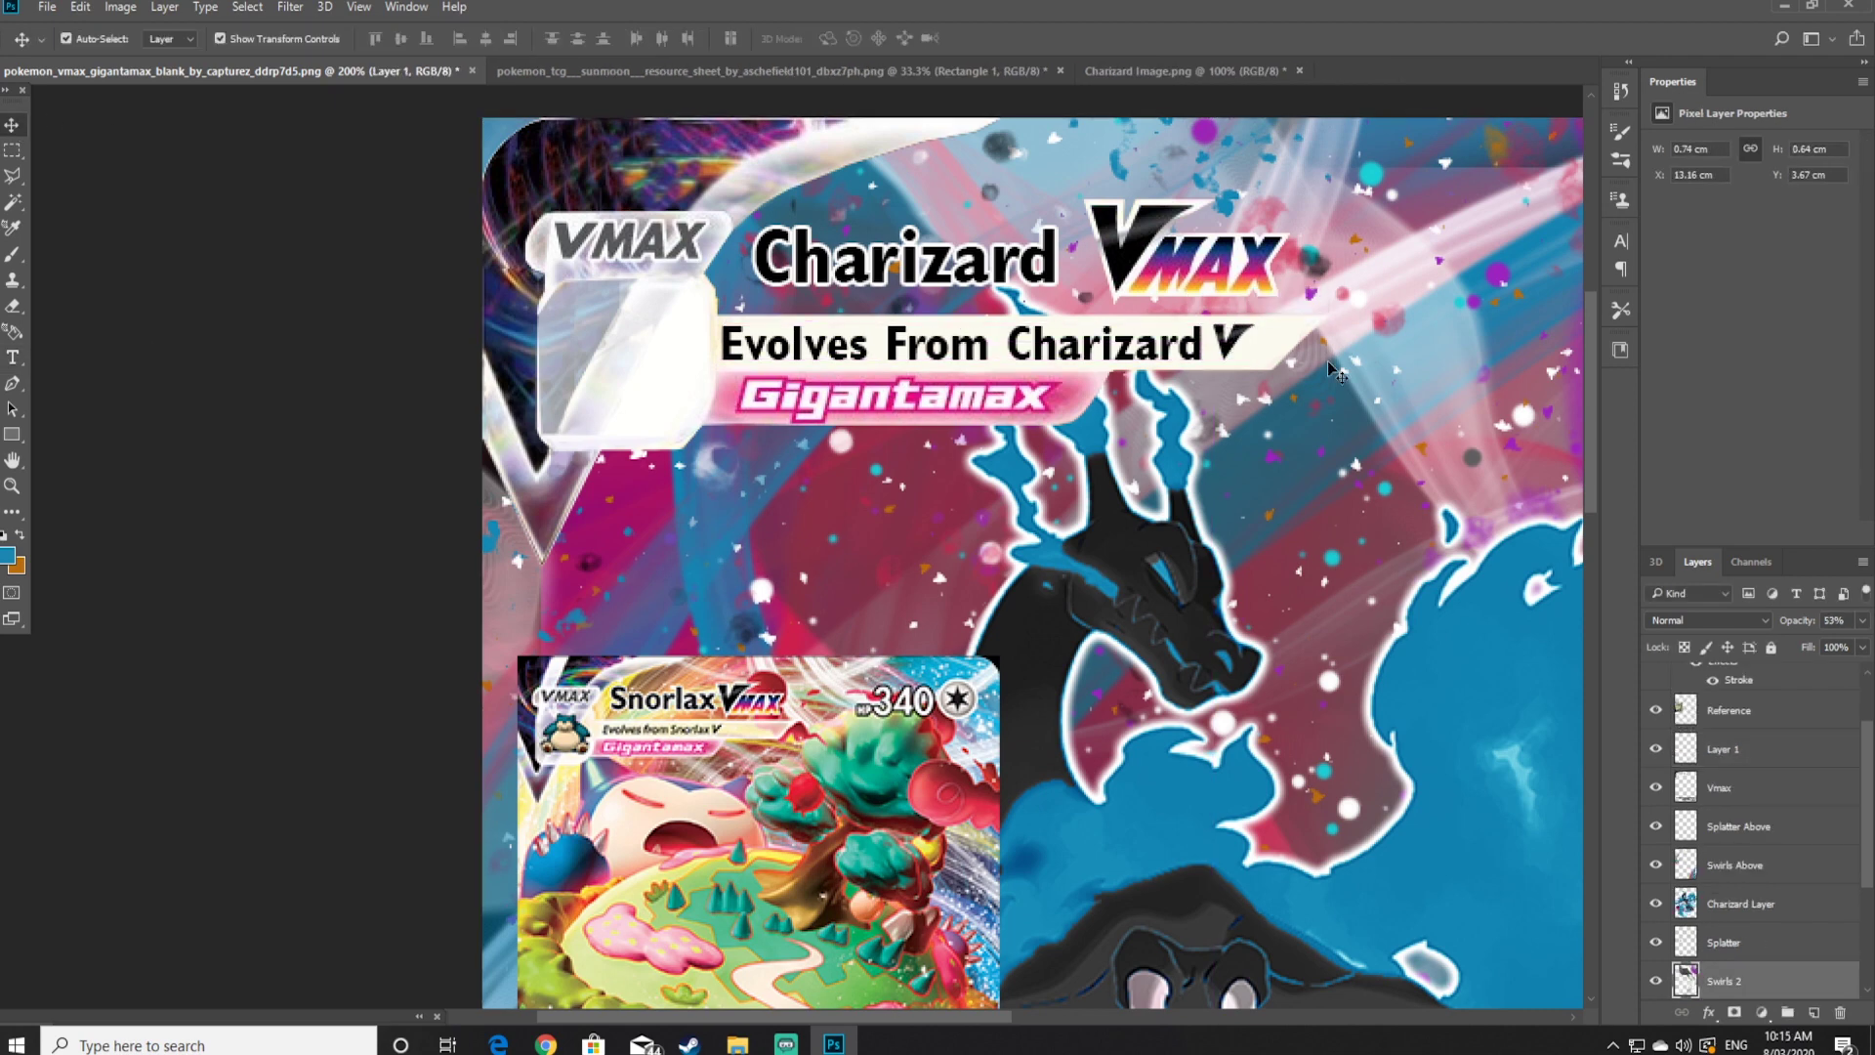
key("z")
left_click(873, 572, "alt")
left_click(873, 573, "alt")
In the Sun and Moon resource sheet, copy the white attack numeral 300 from Layer 0 onto its own layer
left_click(832, 70)
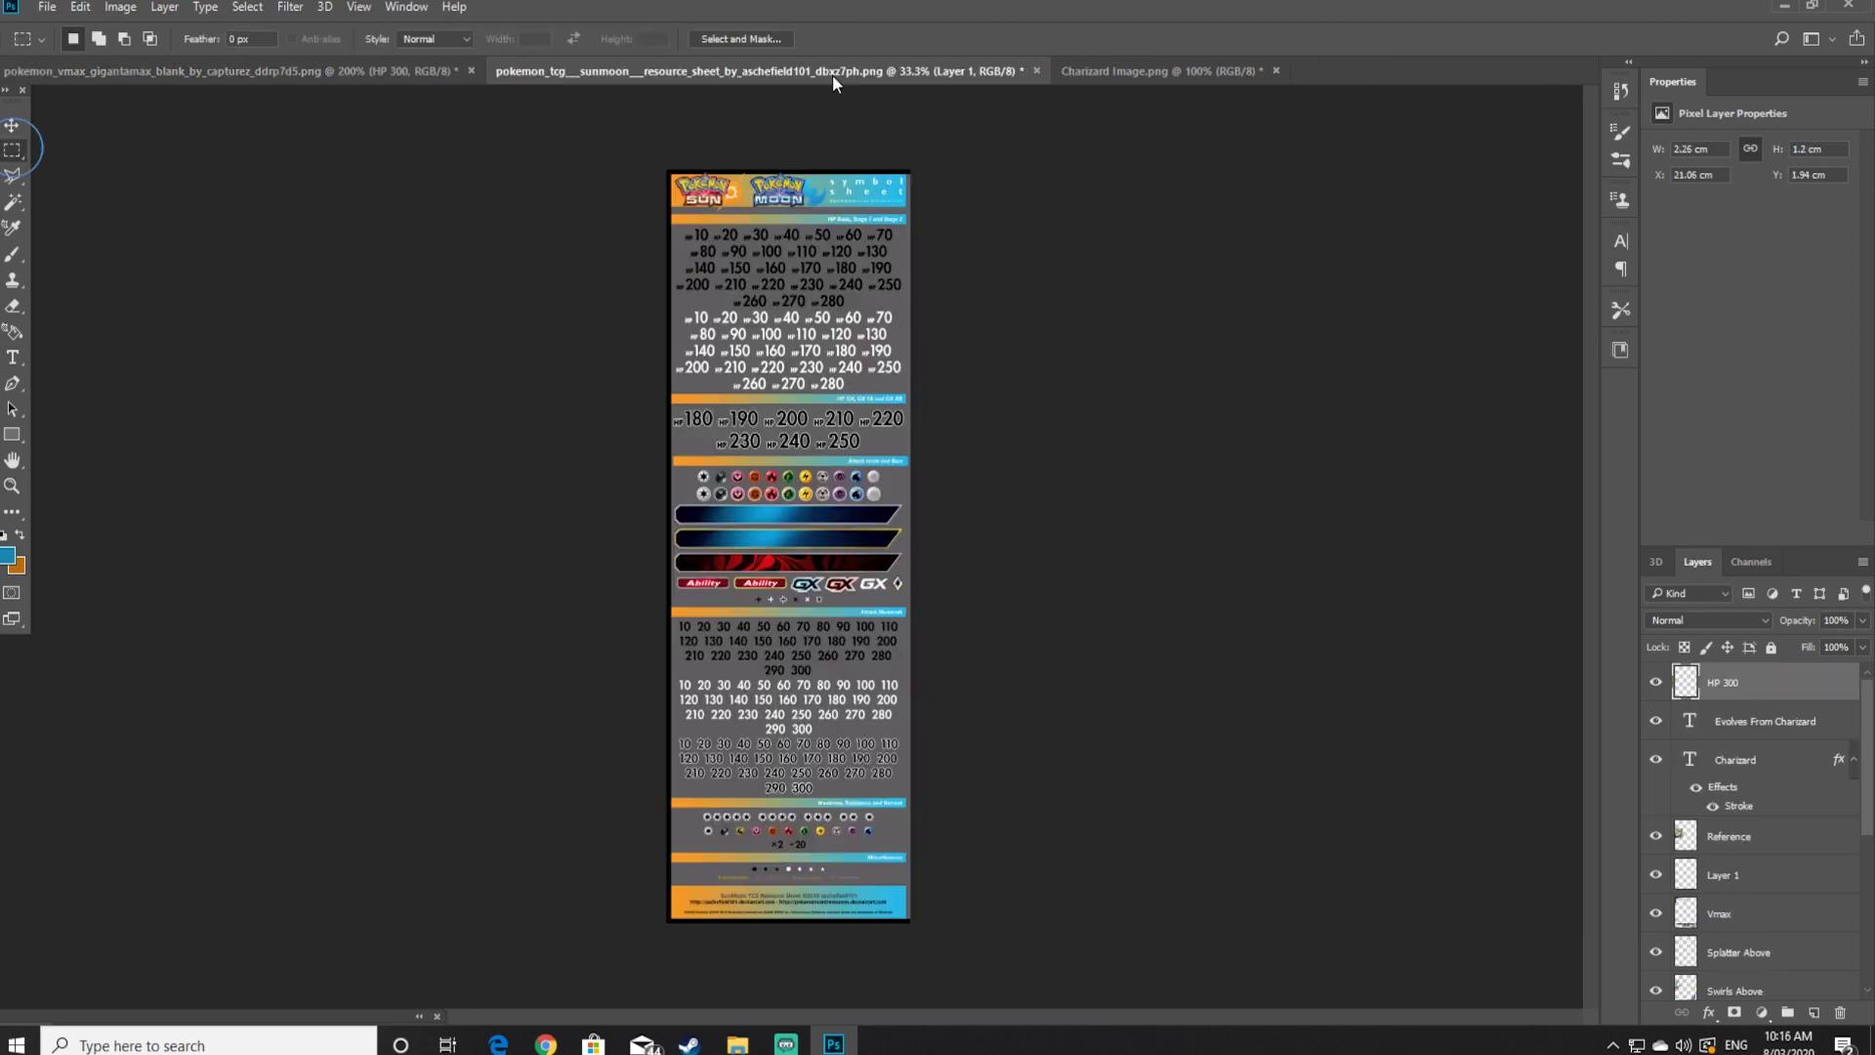
key("m")
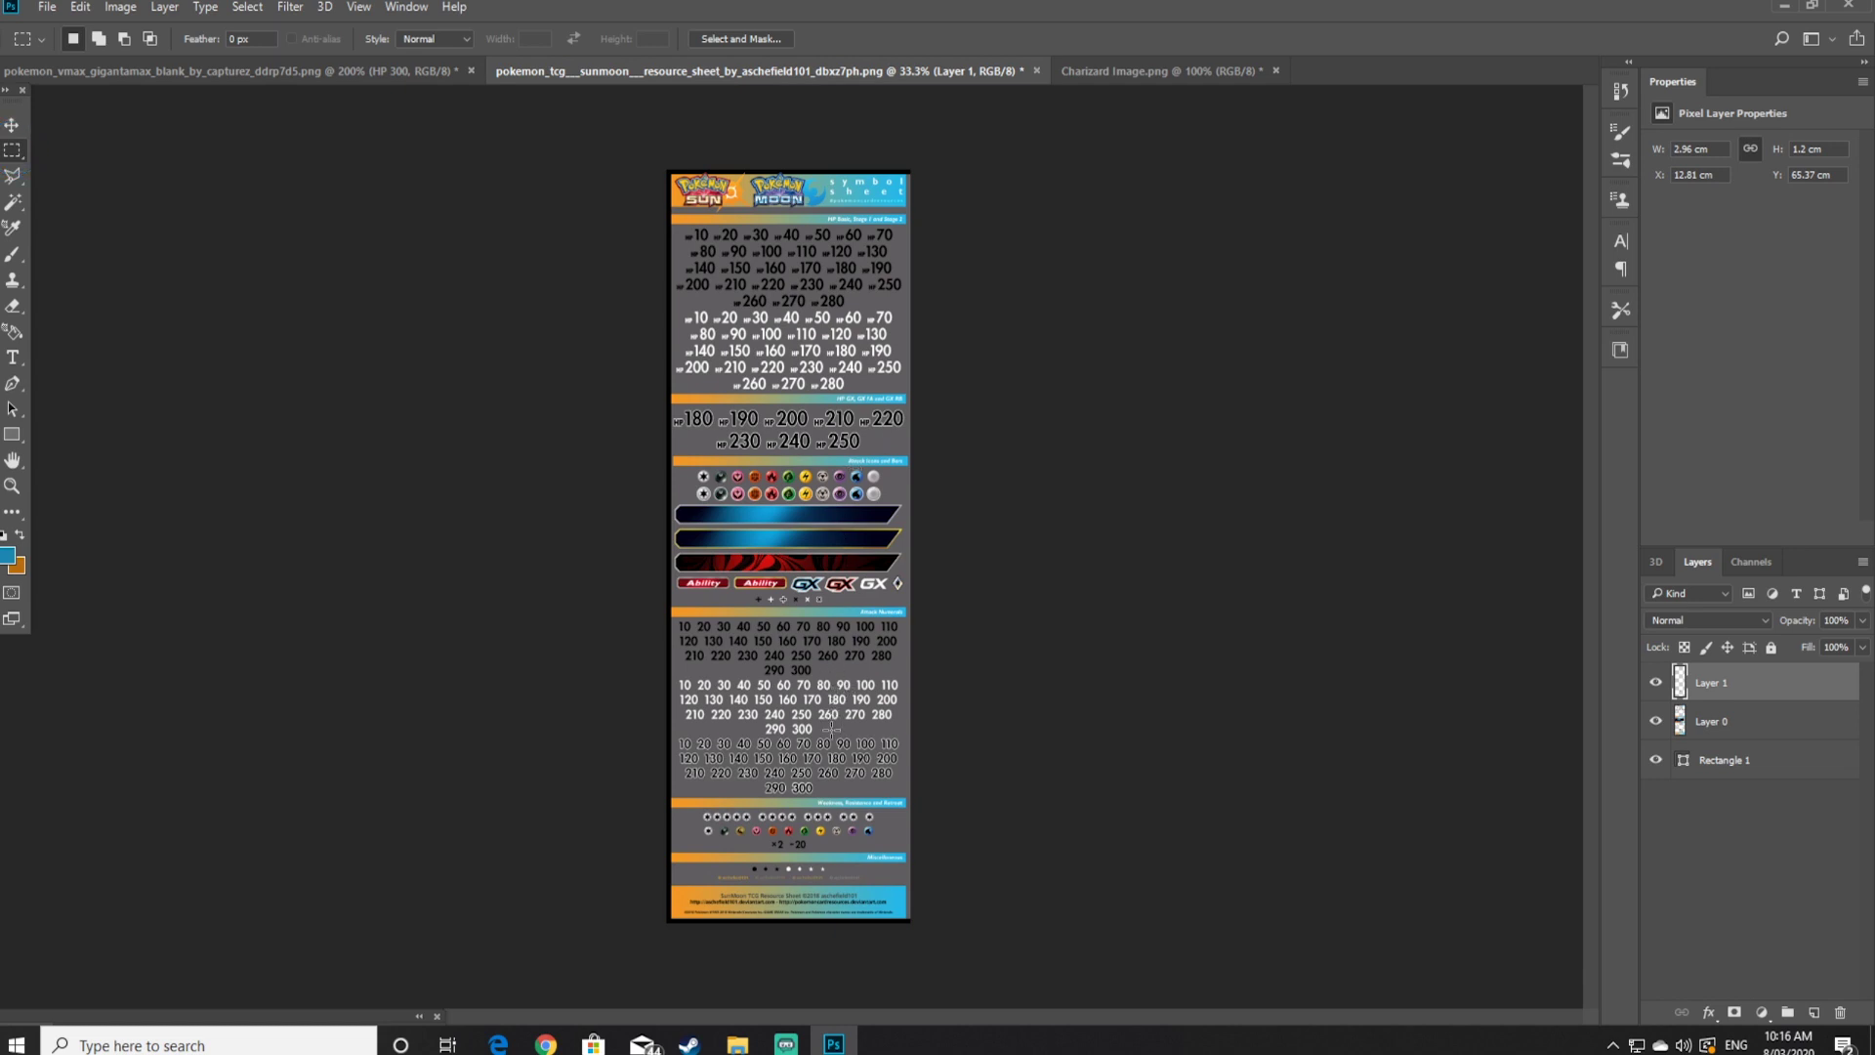
left_click_drag(815, 732, 789, 719)
left_click(1663, 719)
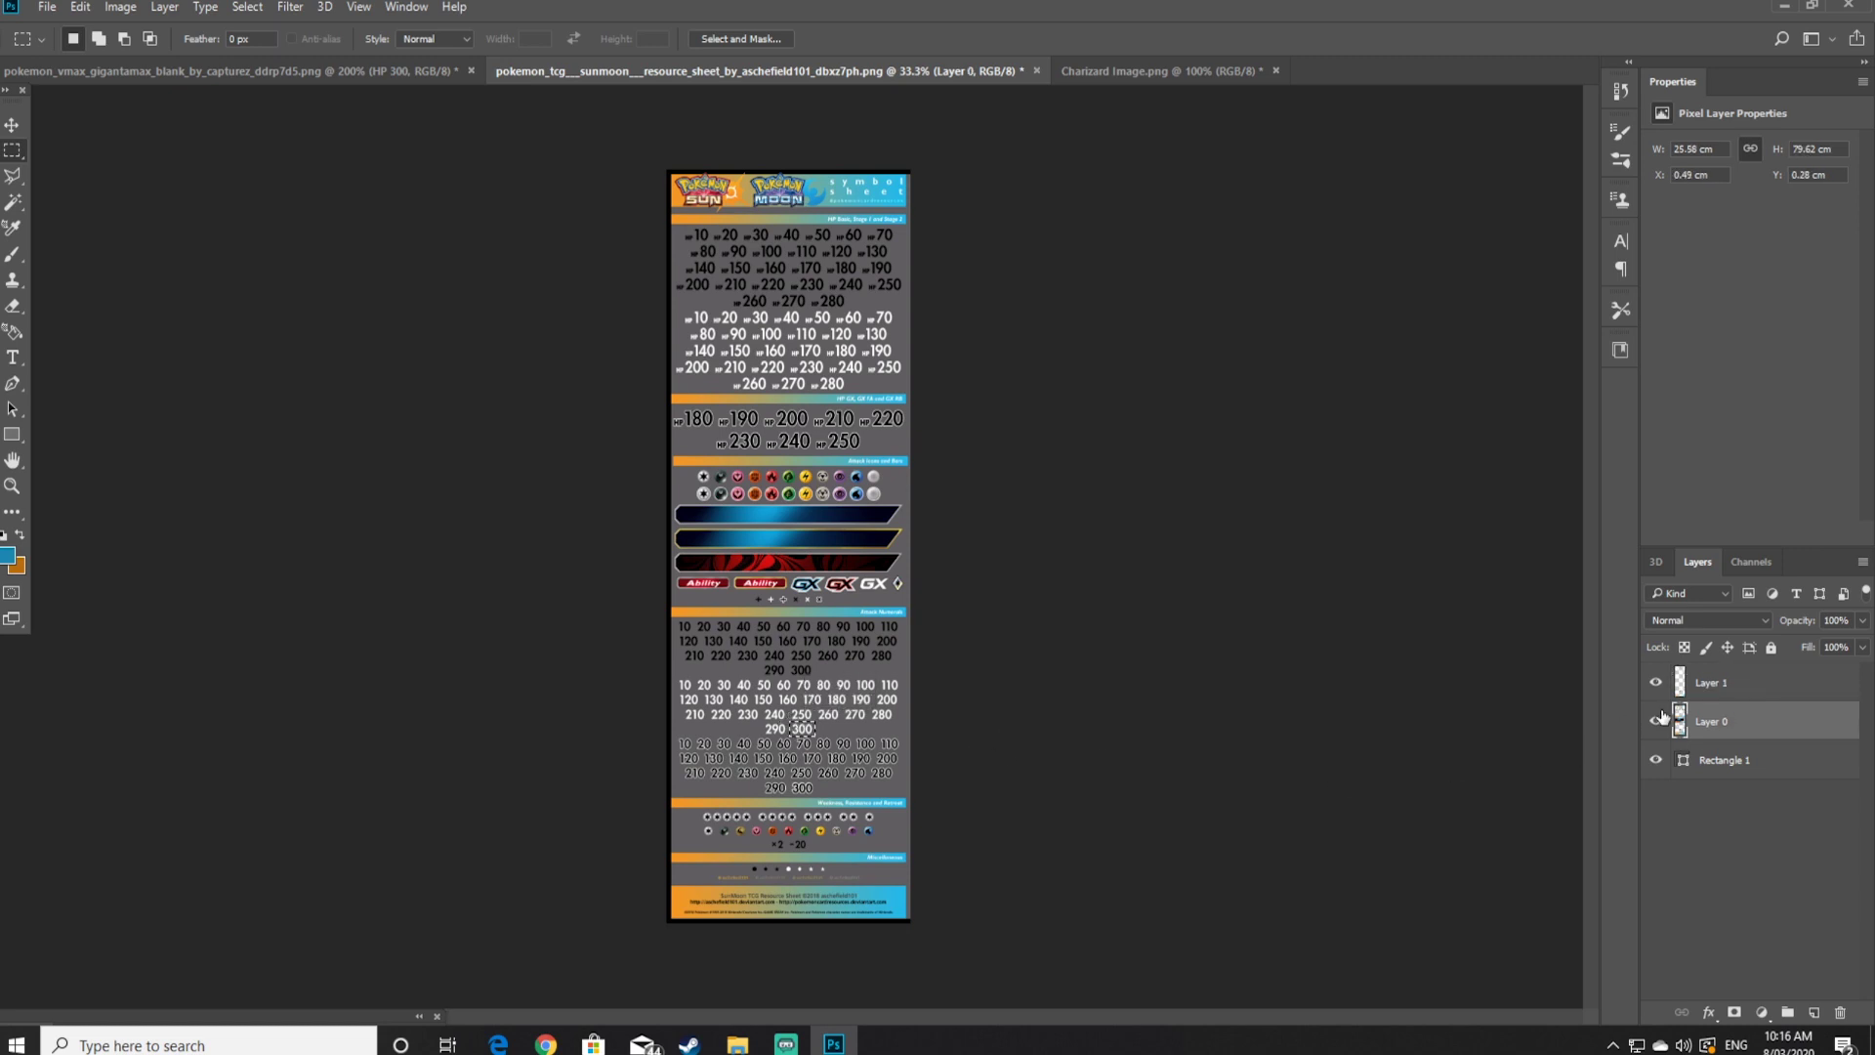
right_click(802, 735)
left_click(884, 475)
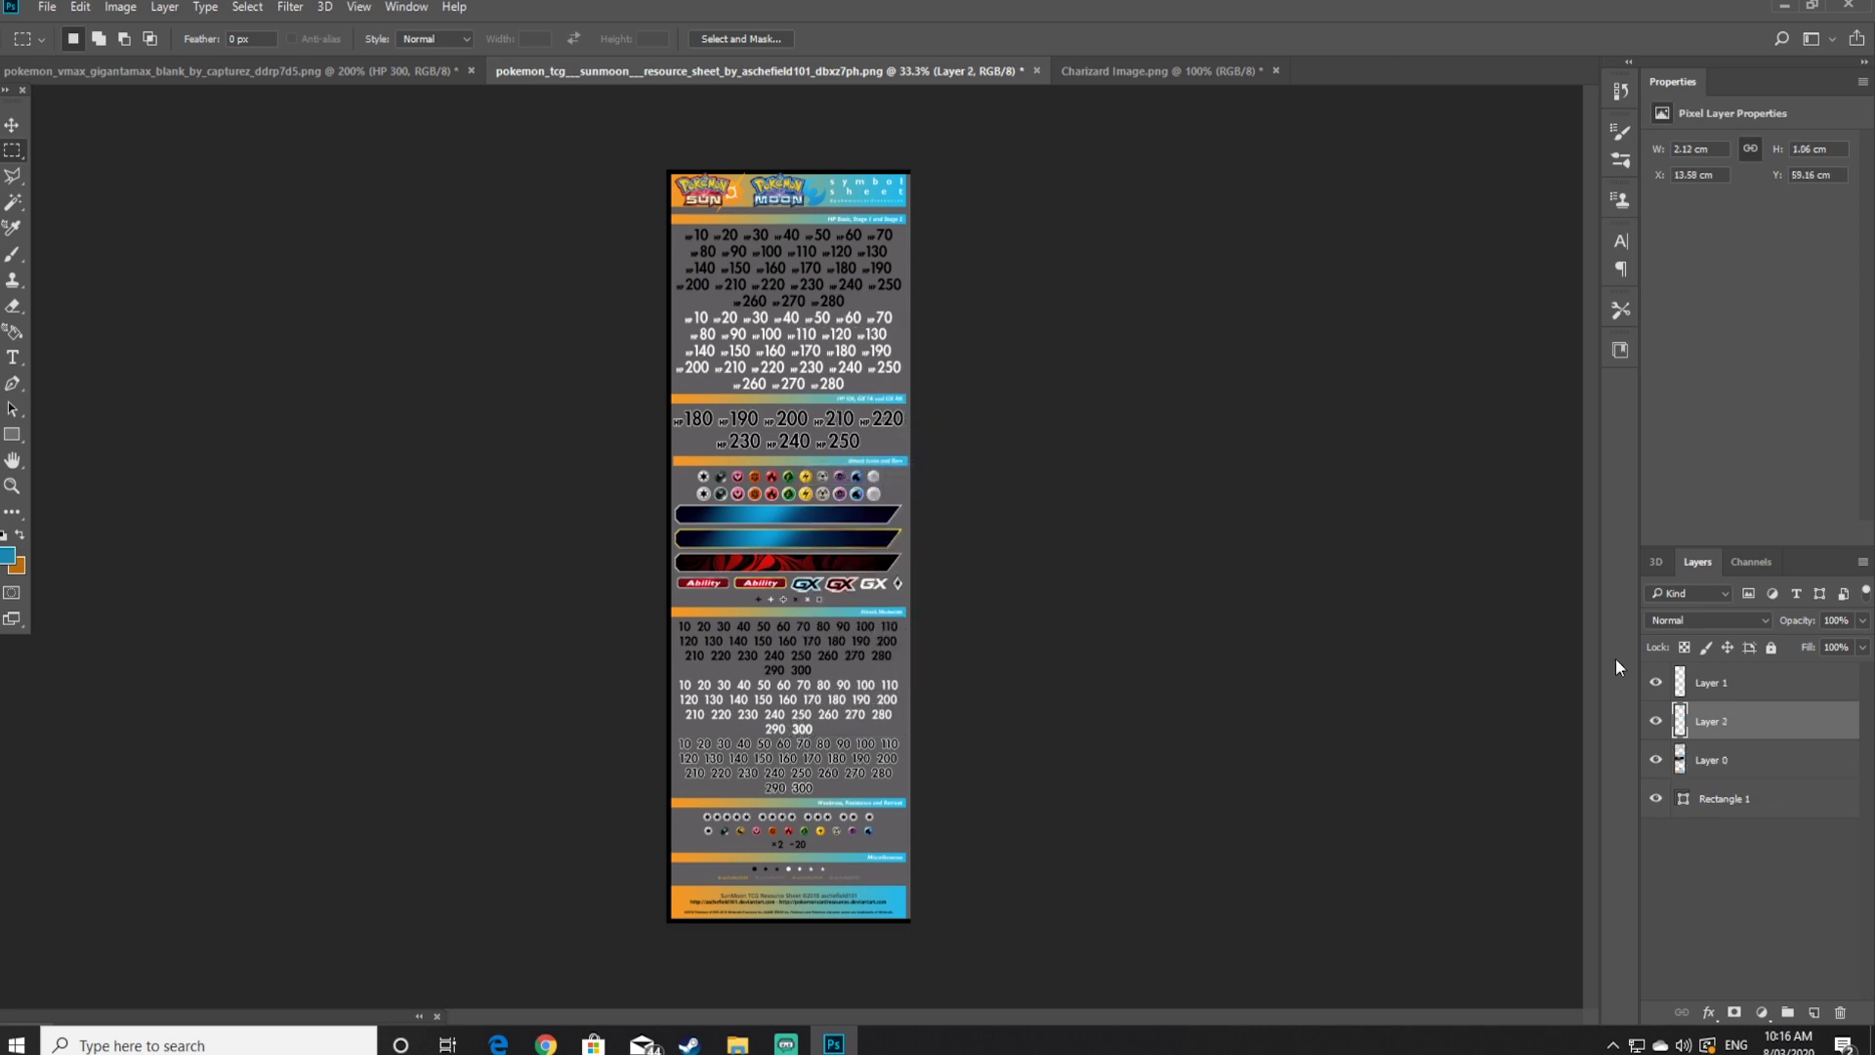
Bring the white 300 into the card's upper right area and name its layer "300"
left_click_drag(1718, 720, 1028, 276)
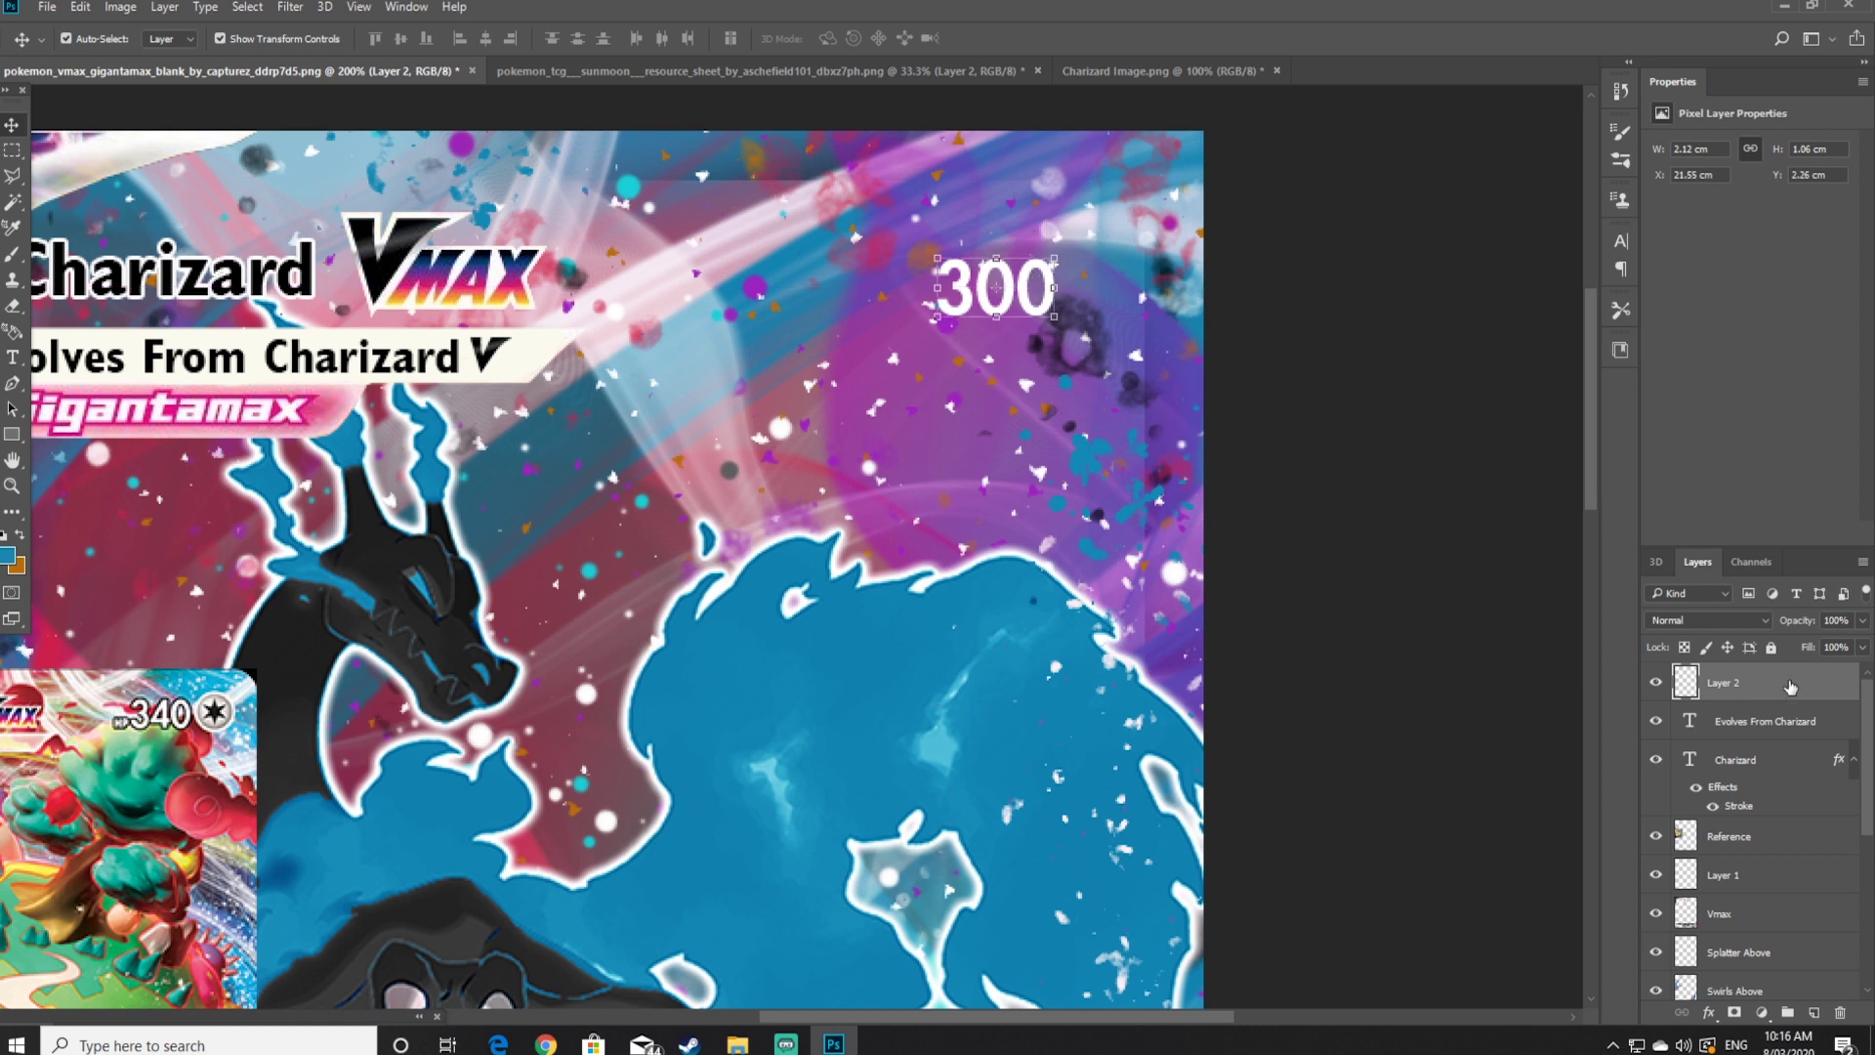
double_click(1733, 688)
key("Return")
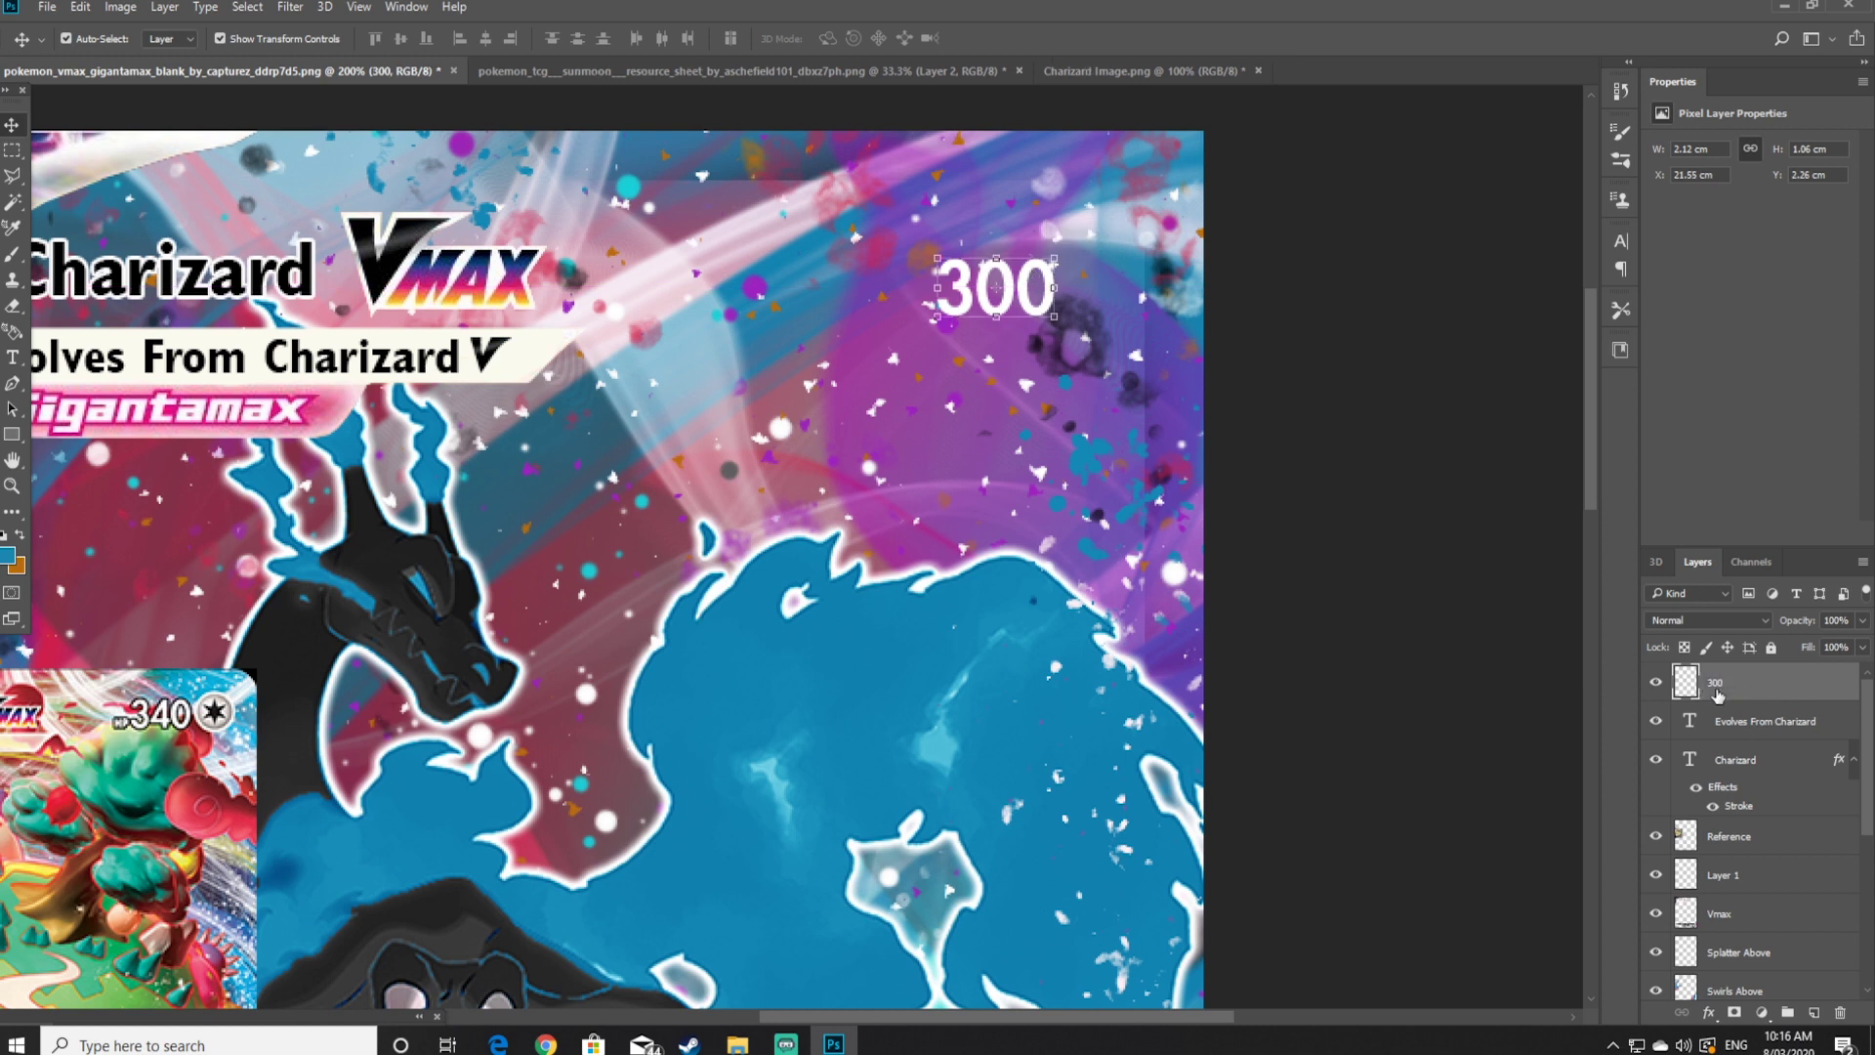
Add a 2 px outside stroke in black (000000) to the 300 layer
double_click(1792, 686)
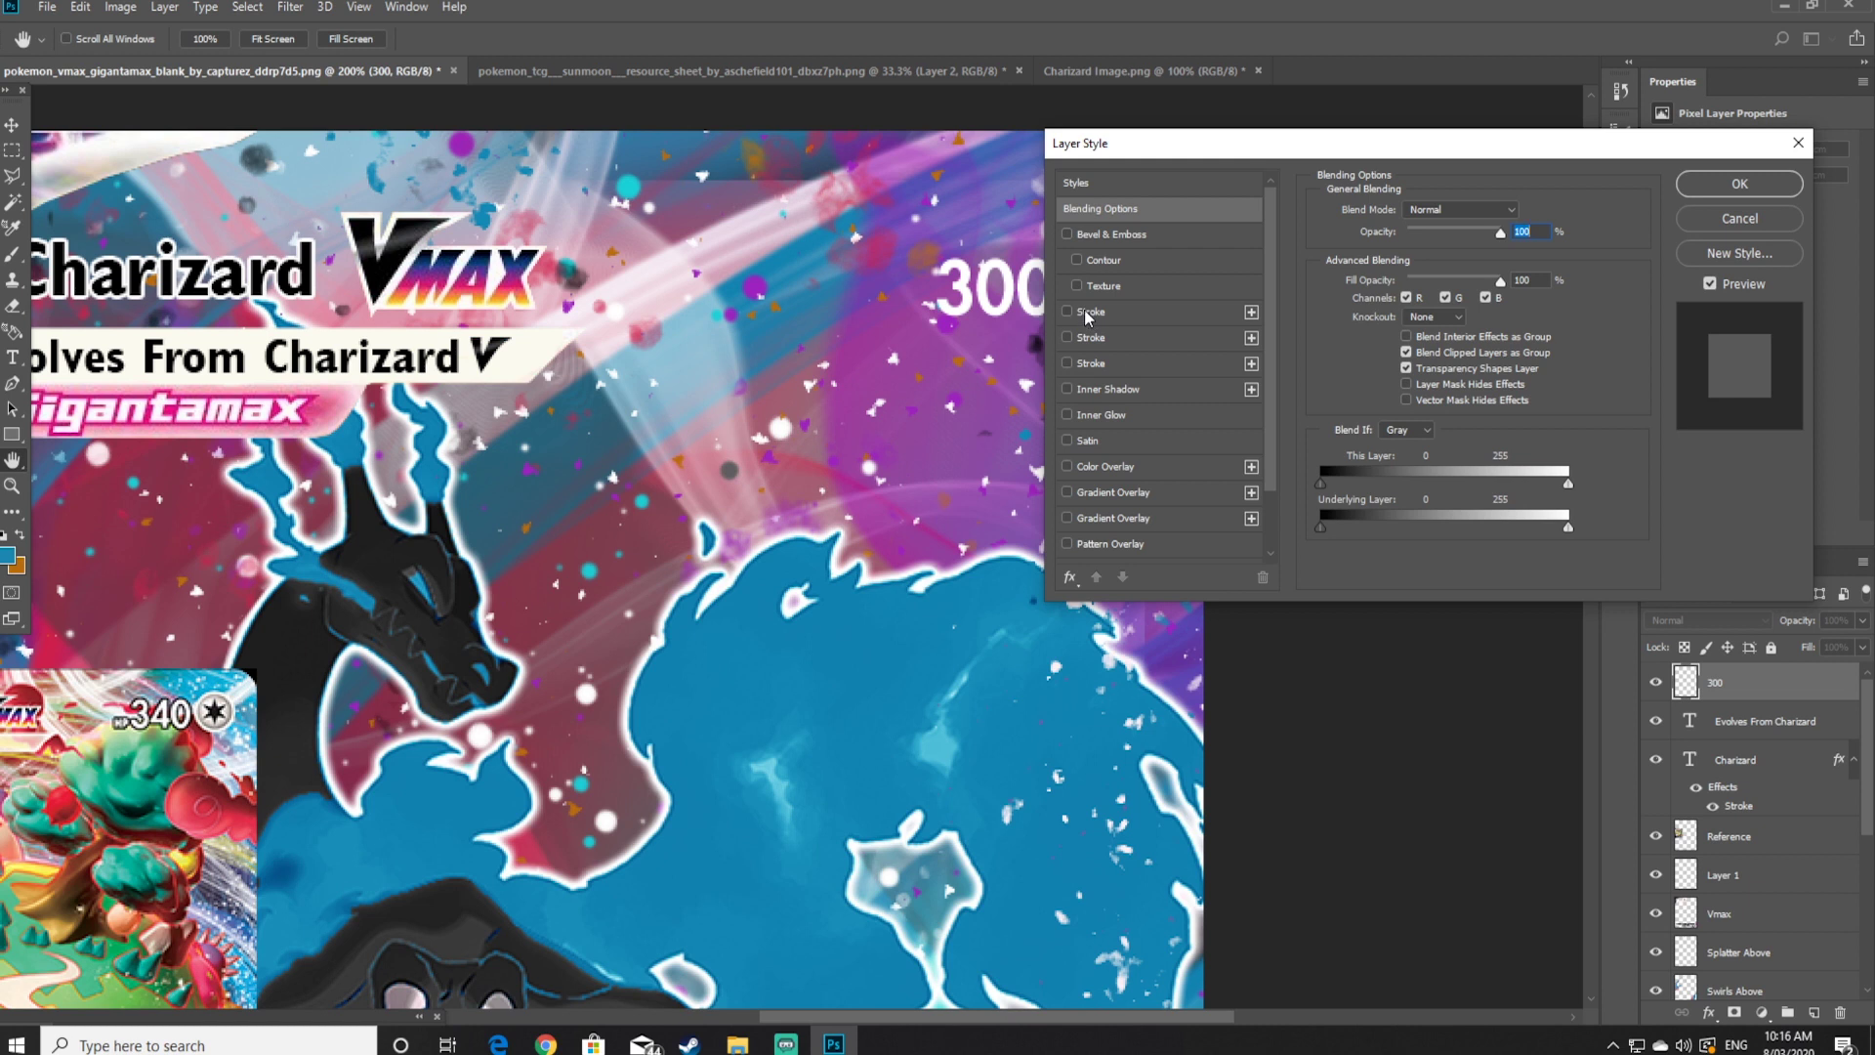
left_click(1151, 308)
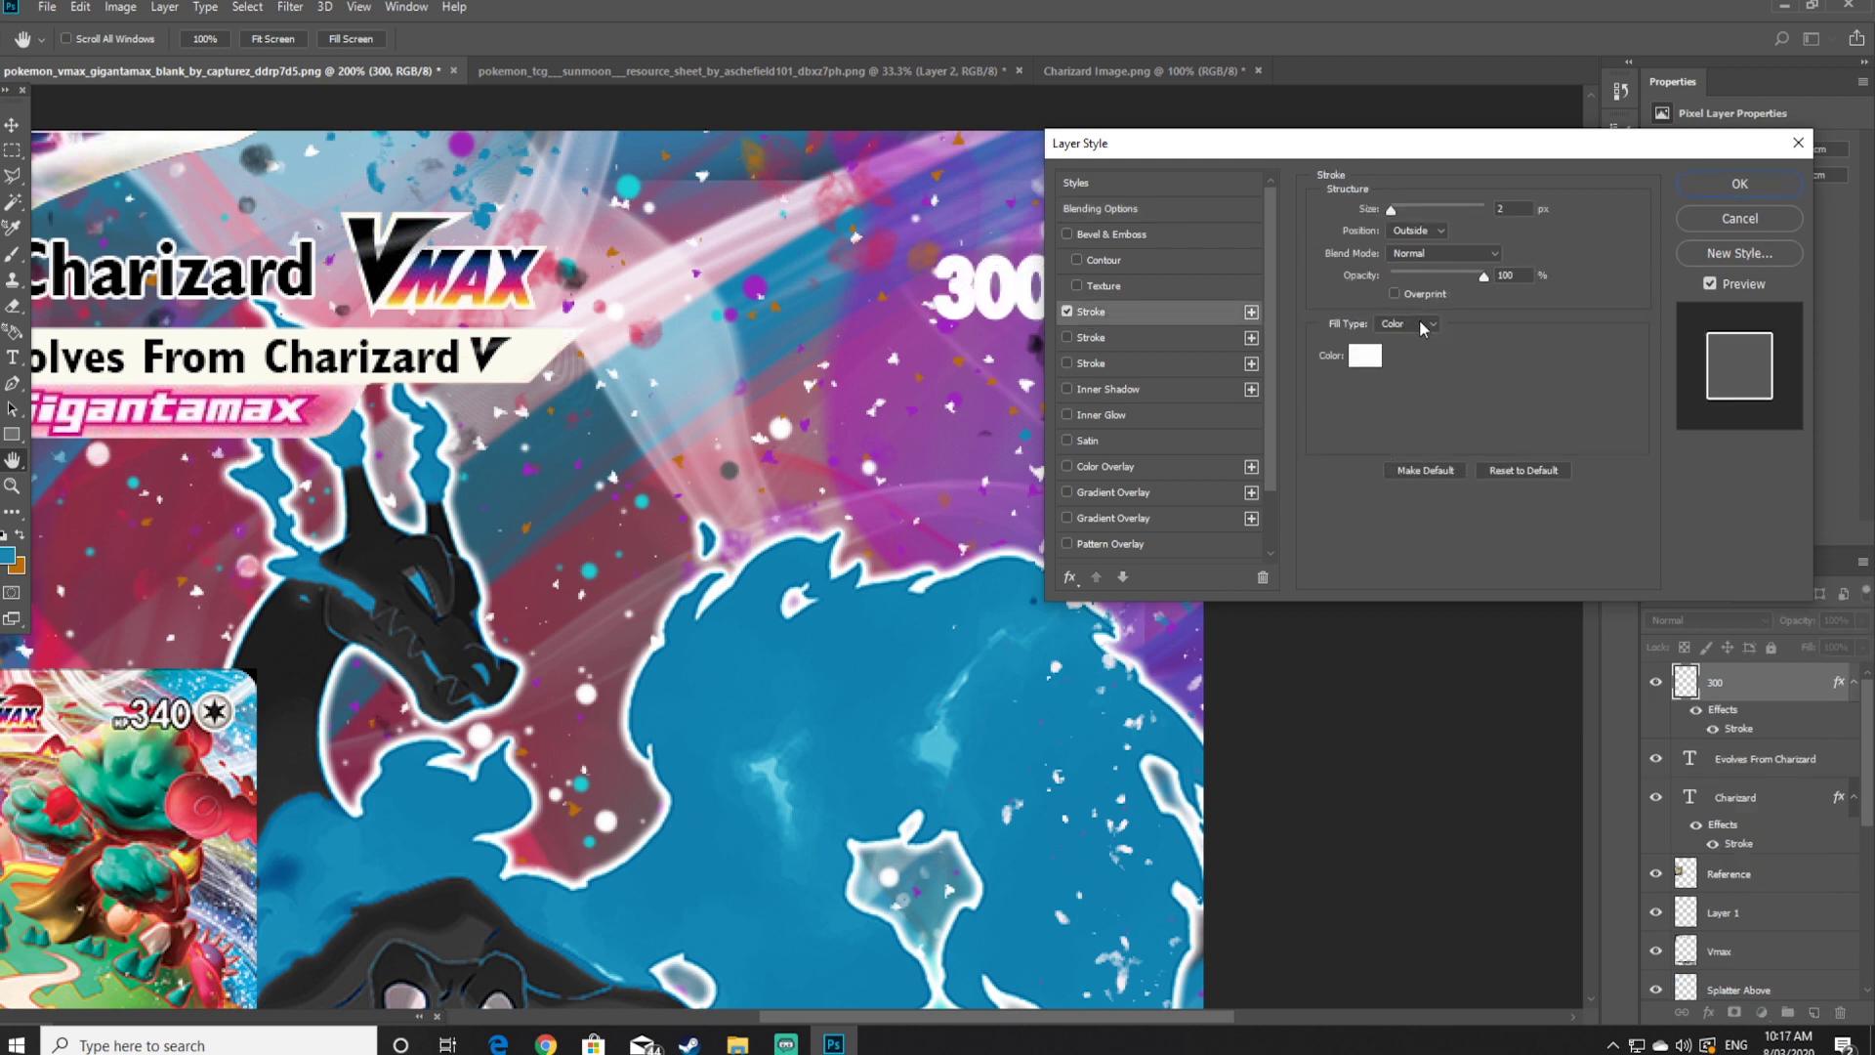
left_click(1365, 356)
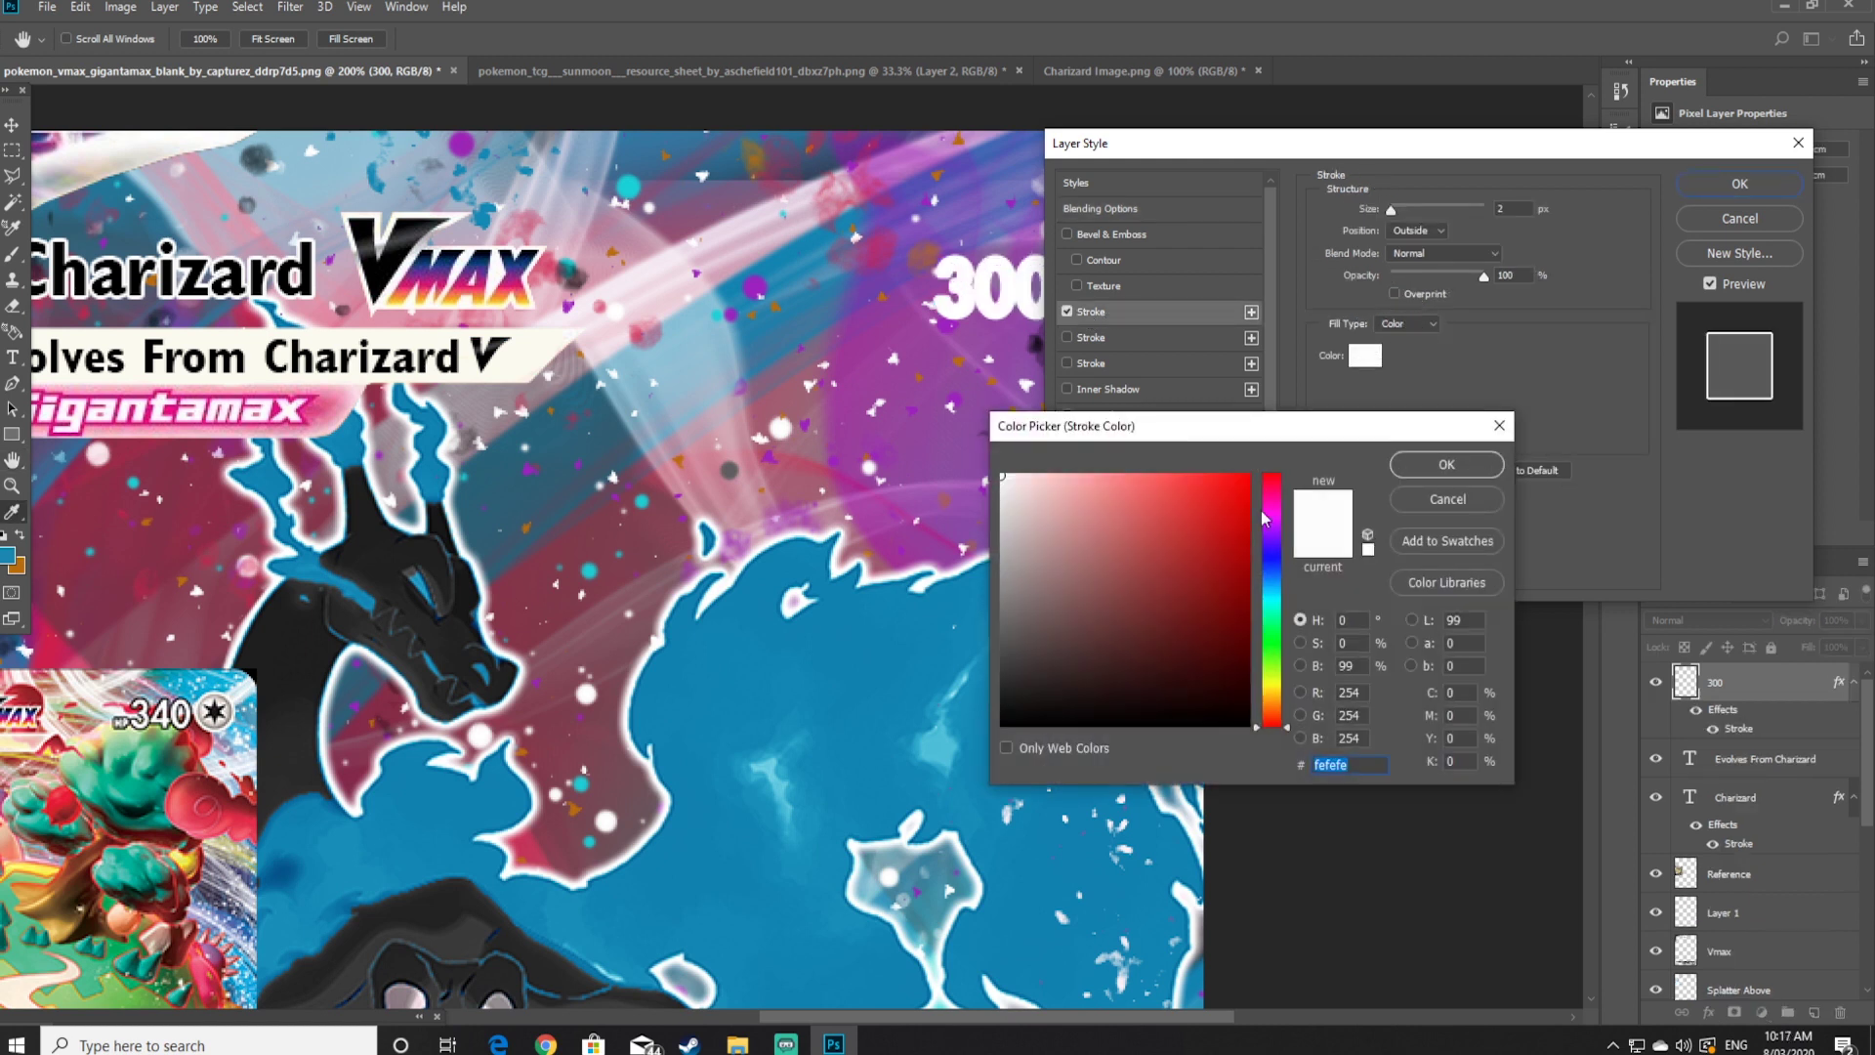
left_click_drag(1139, 586, 989, 744)
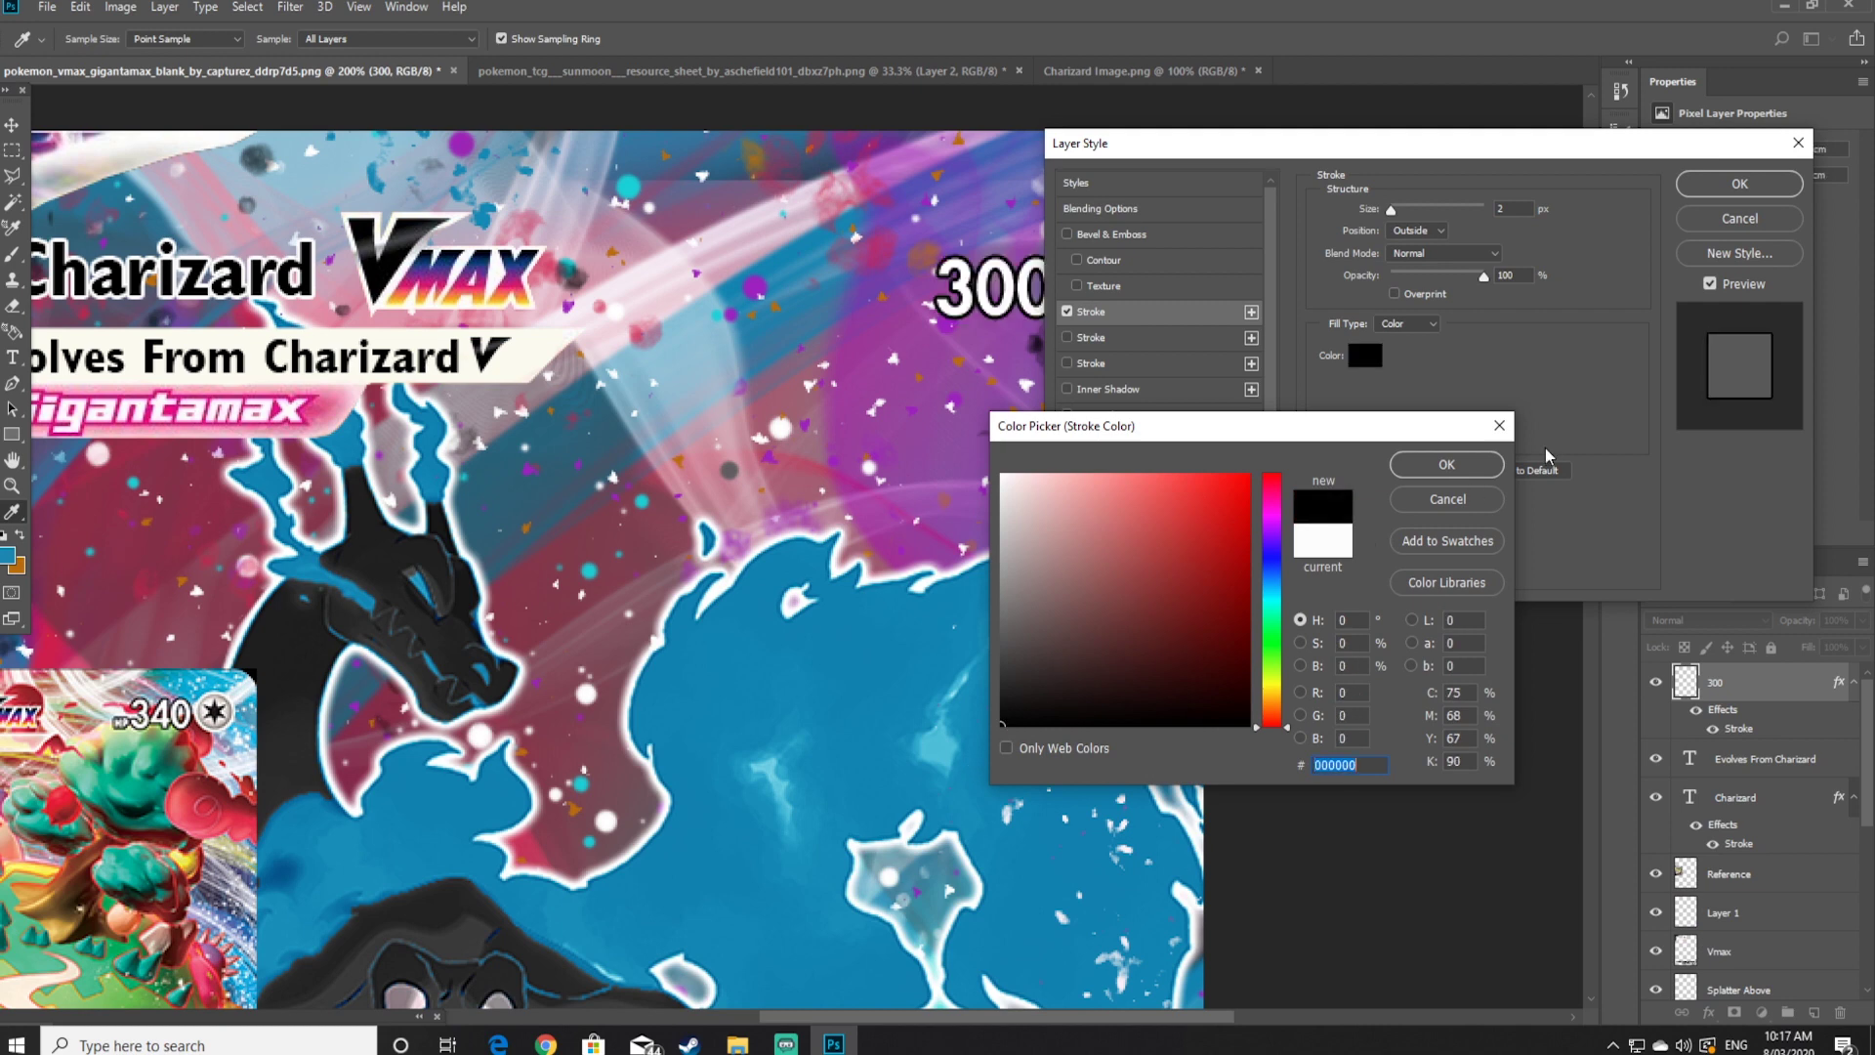
left_click(1470, 463)
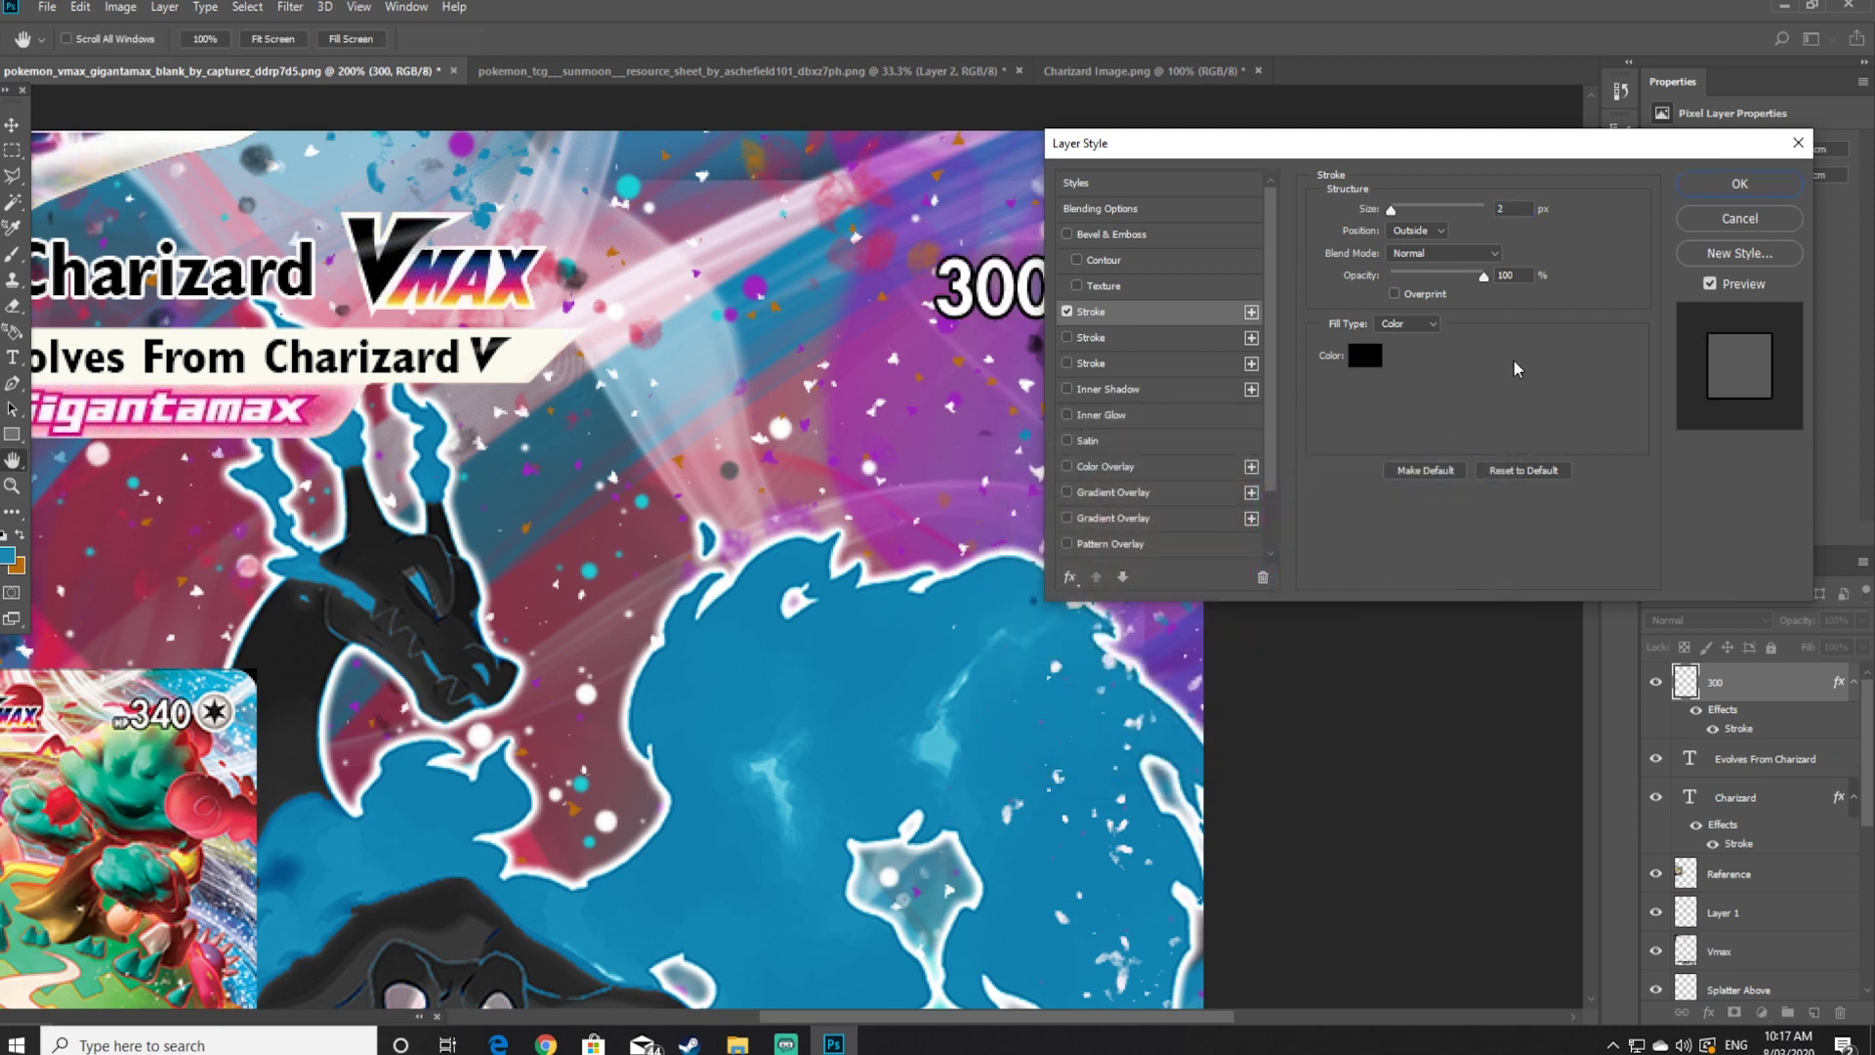
left_click(1753, 186)
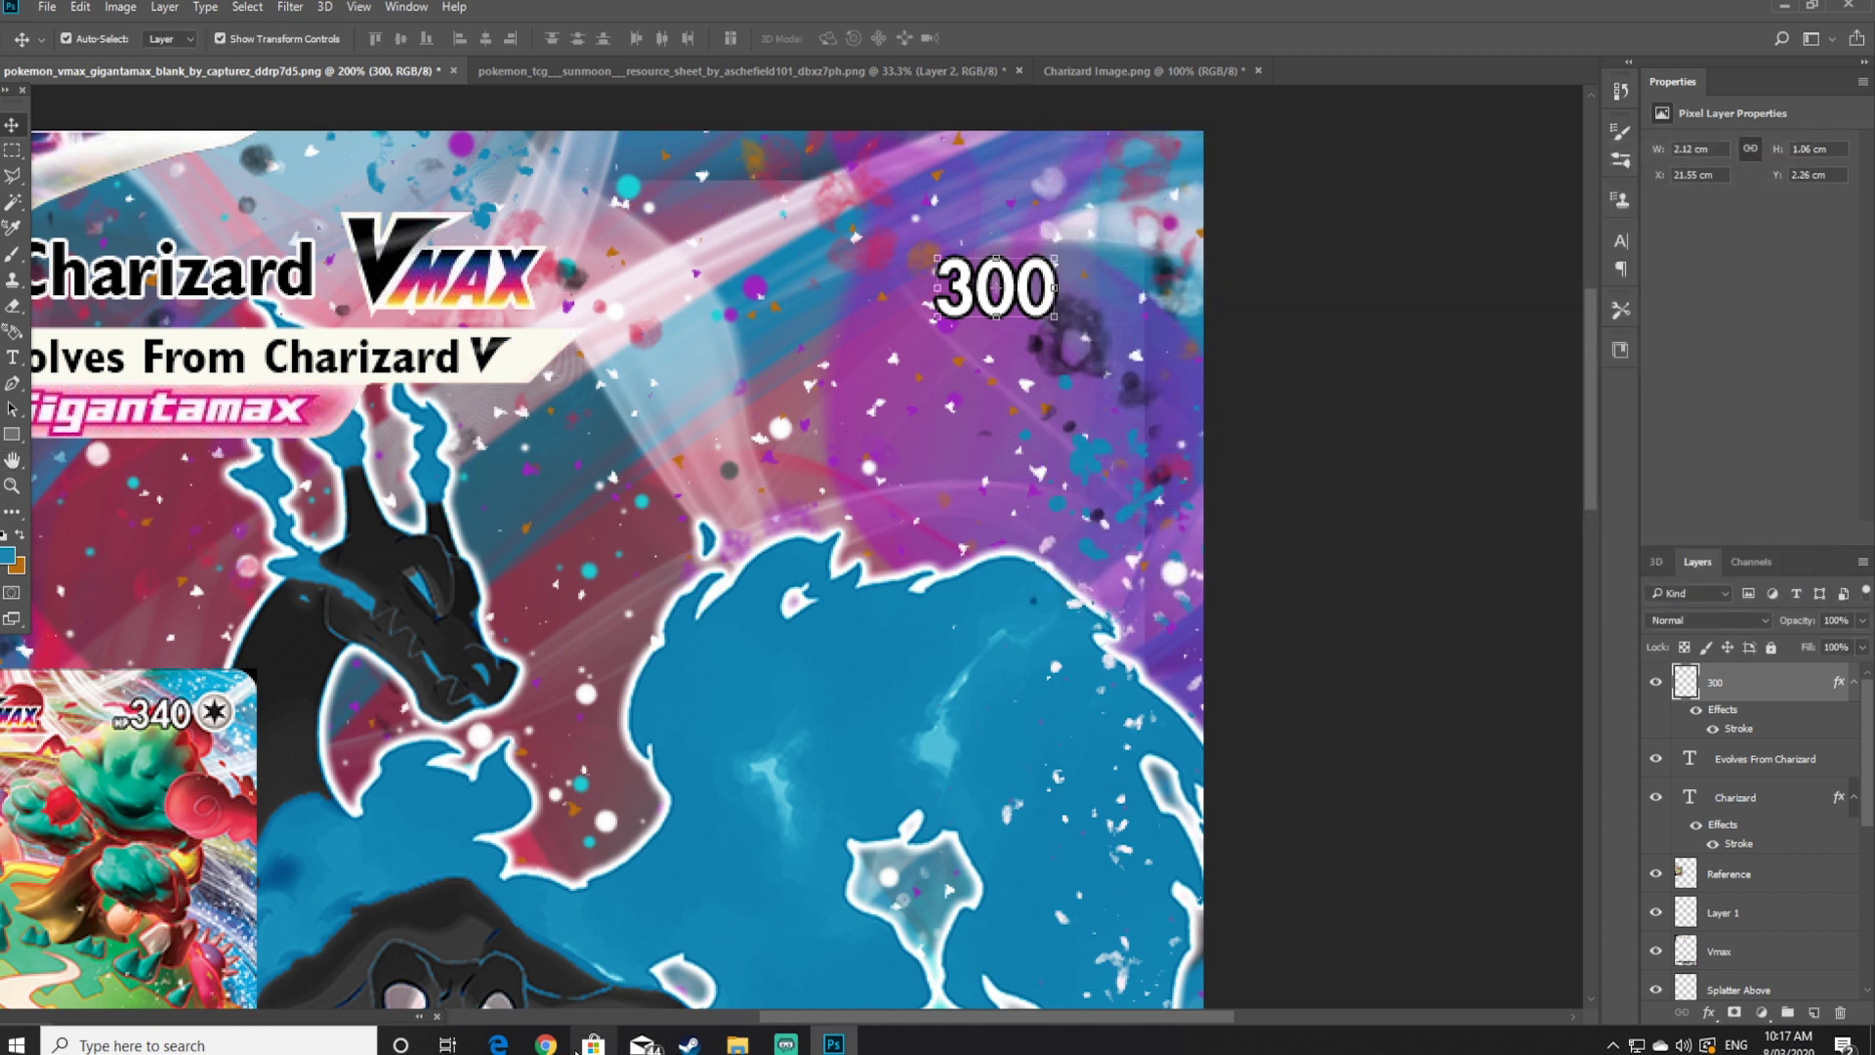
In the resource sheet, copy the small white HP label beside 280 from Layer 0 onto its own layer
left_click(545, 1043)
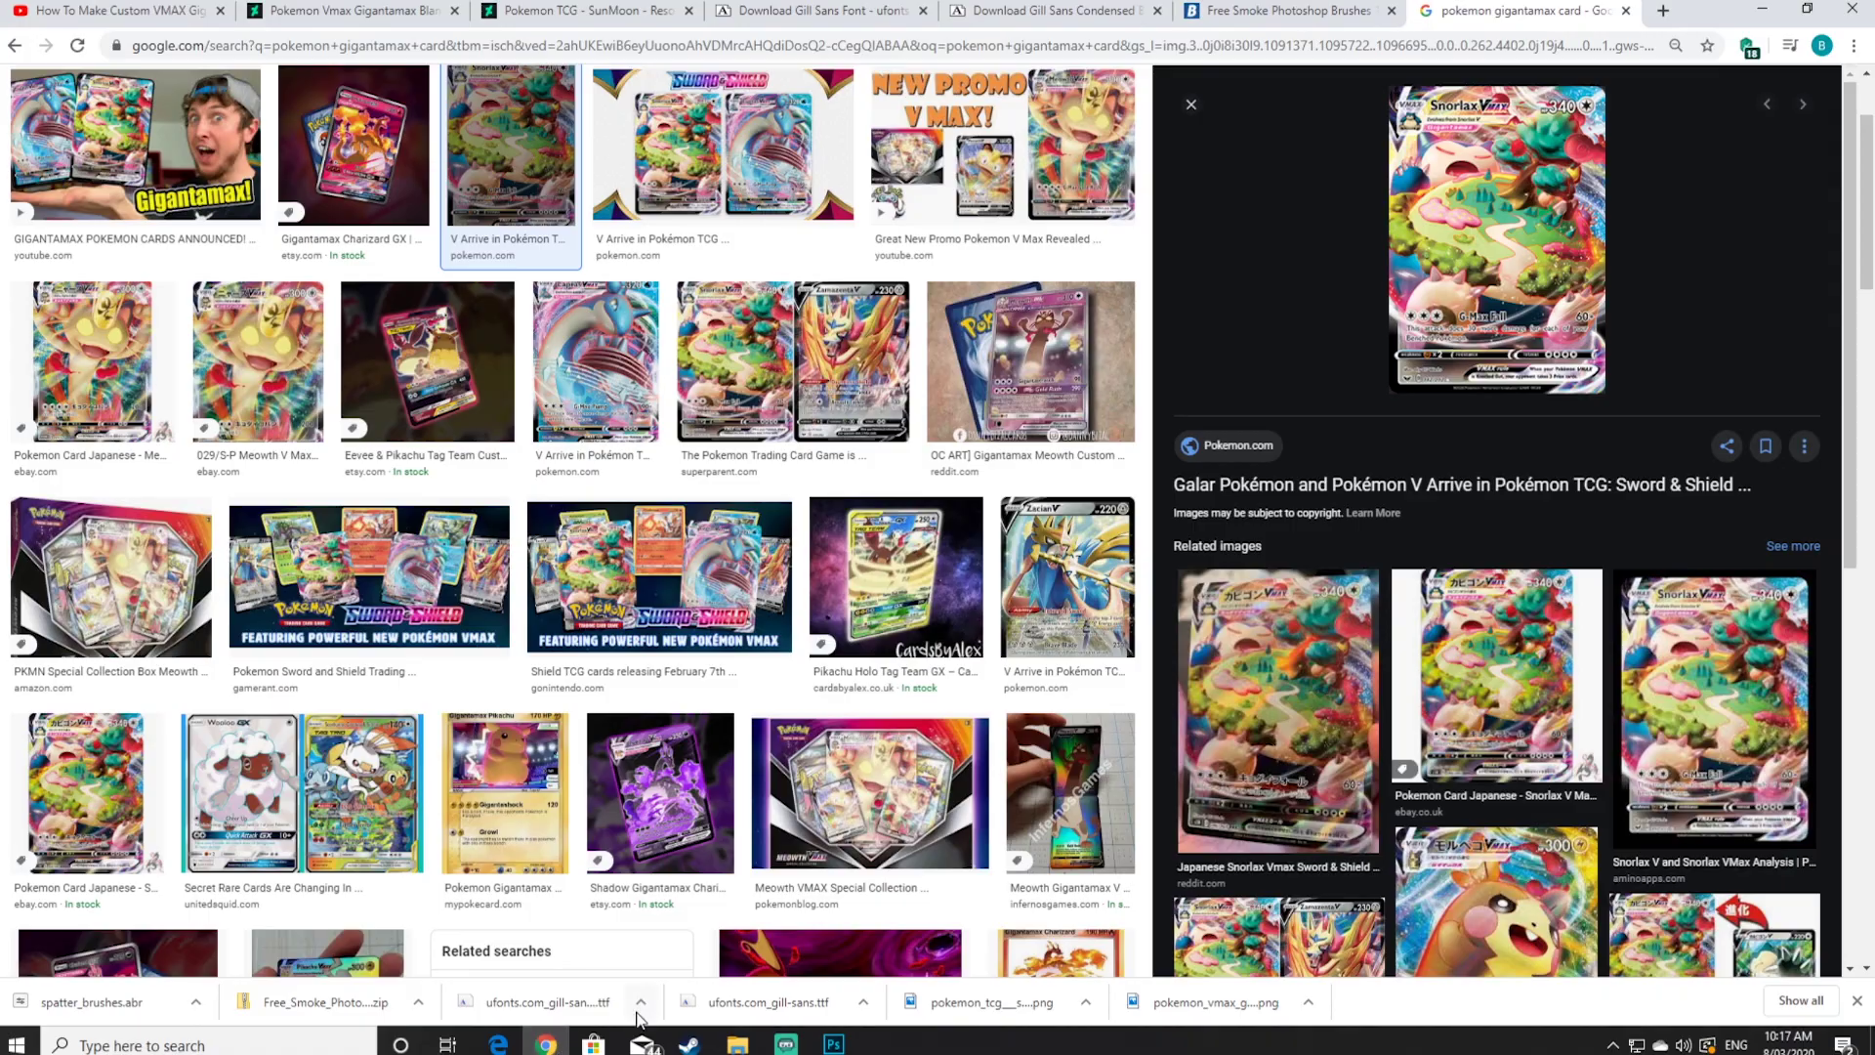
left_click(545, 1043)
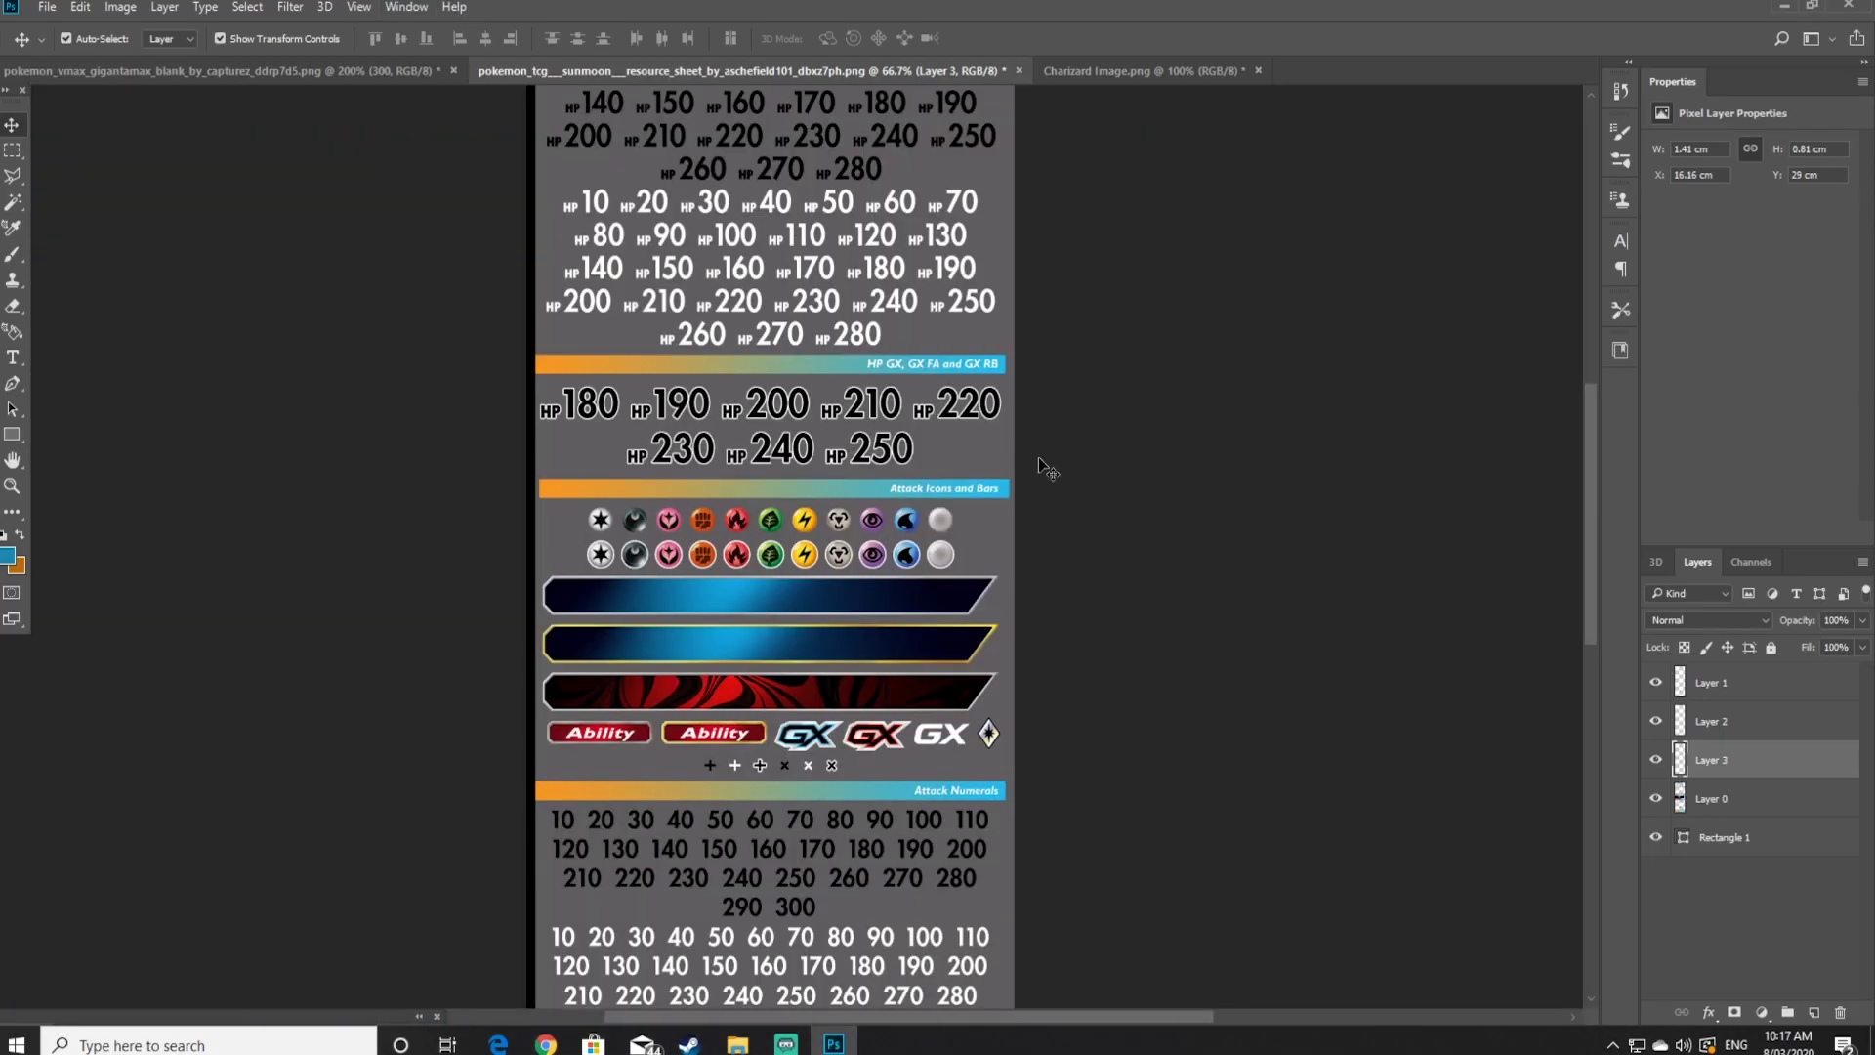
left_click(1044, 469)
key("m")
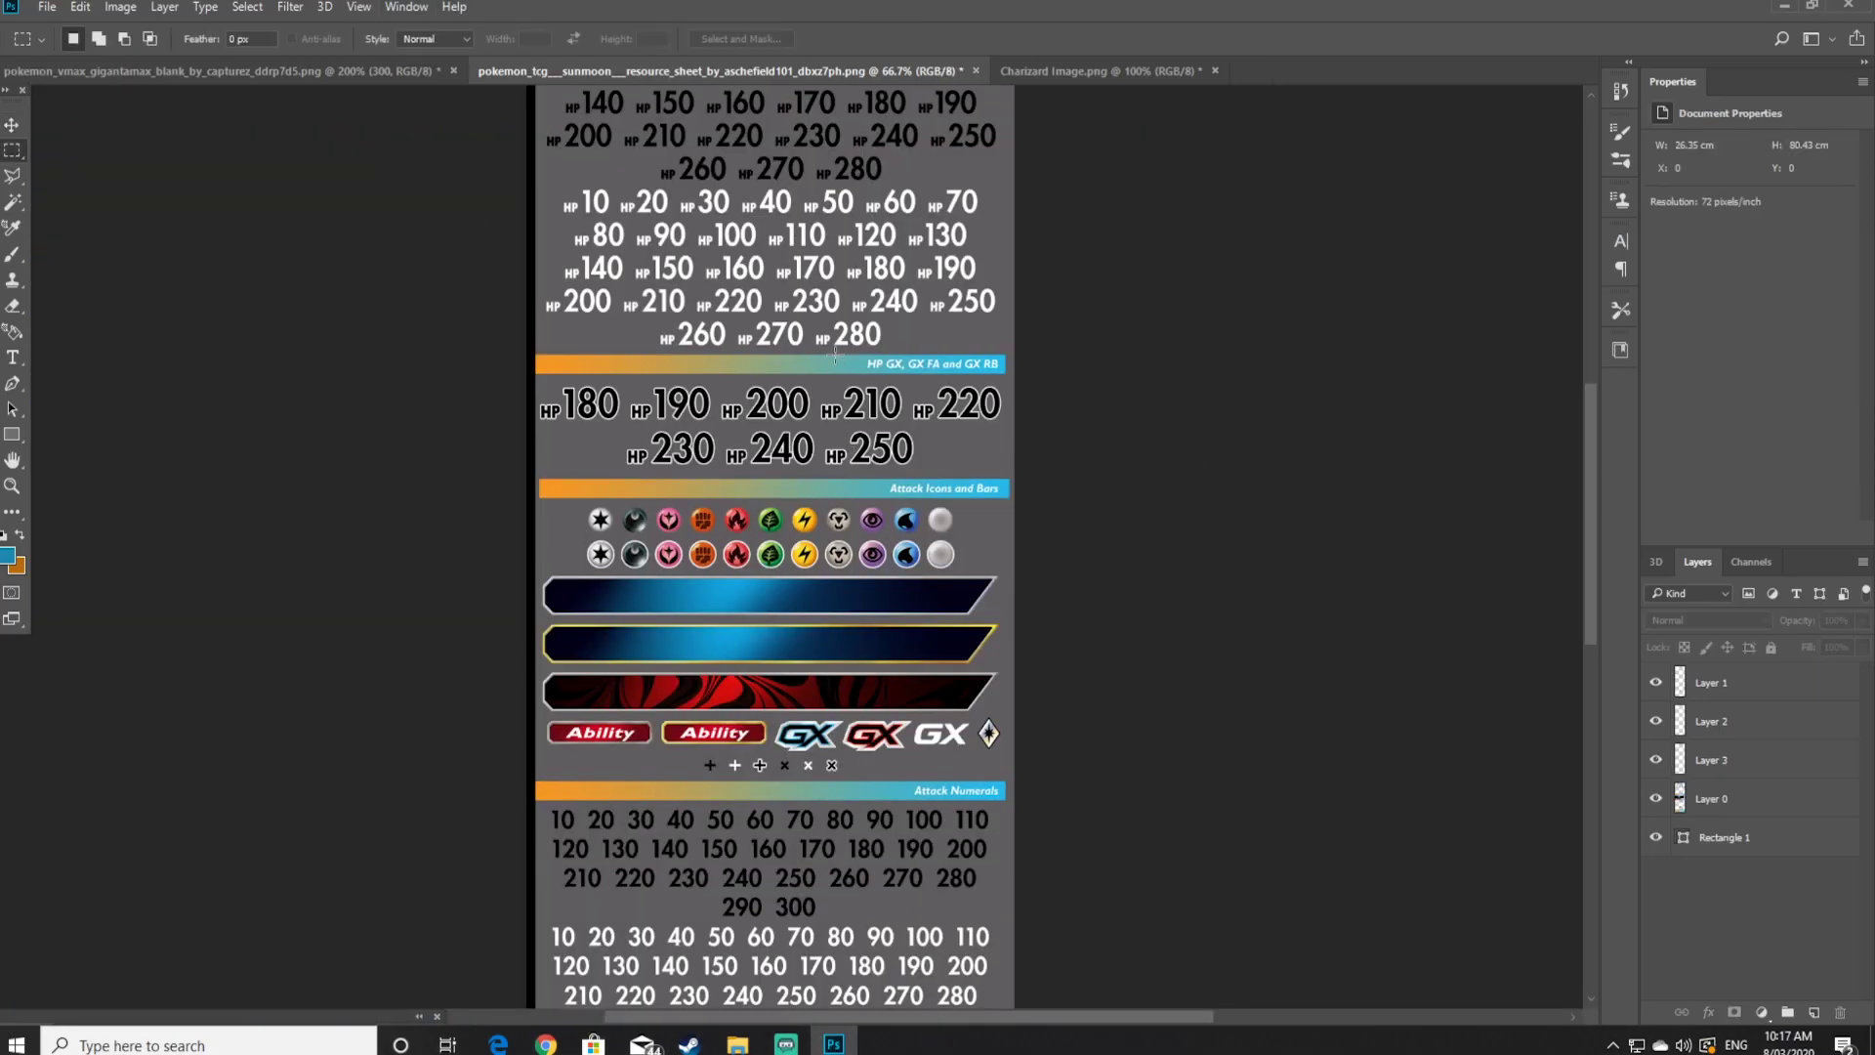
left_click_drag(832, 348, 811, 330)
left_click(1718, 801)
right_click(821, 341)
left_click(941, 506)
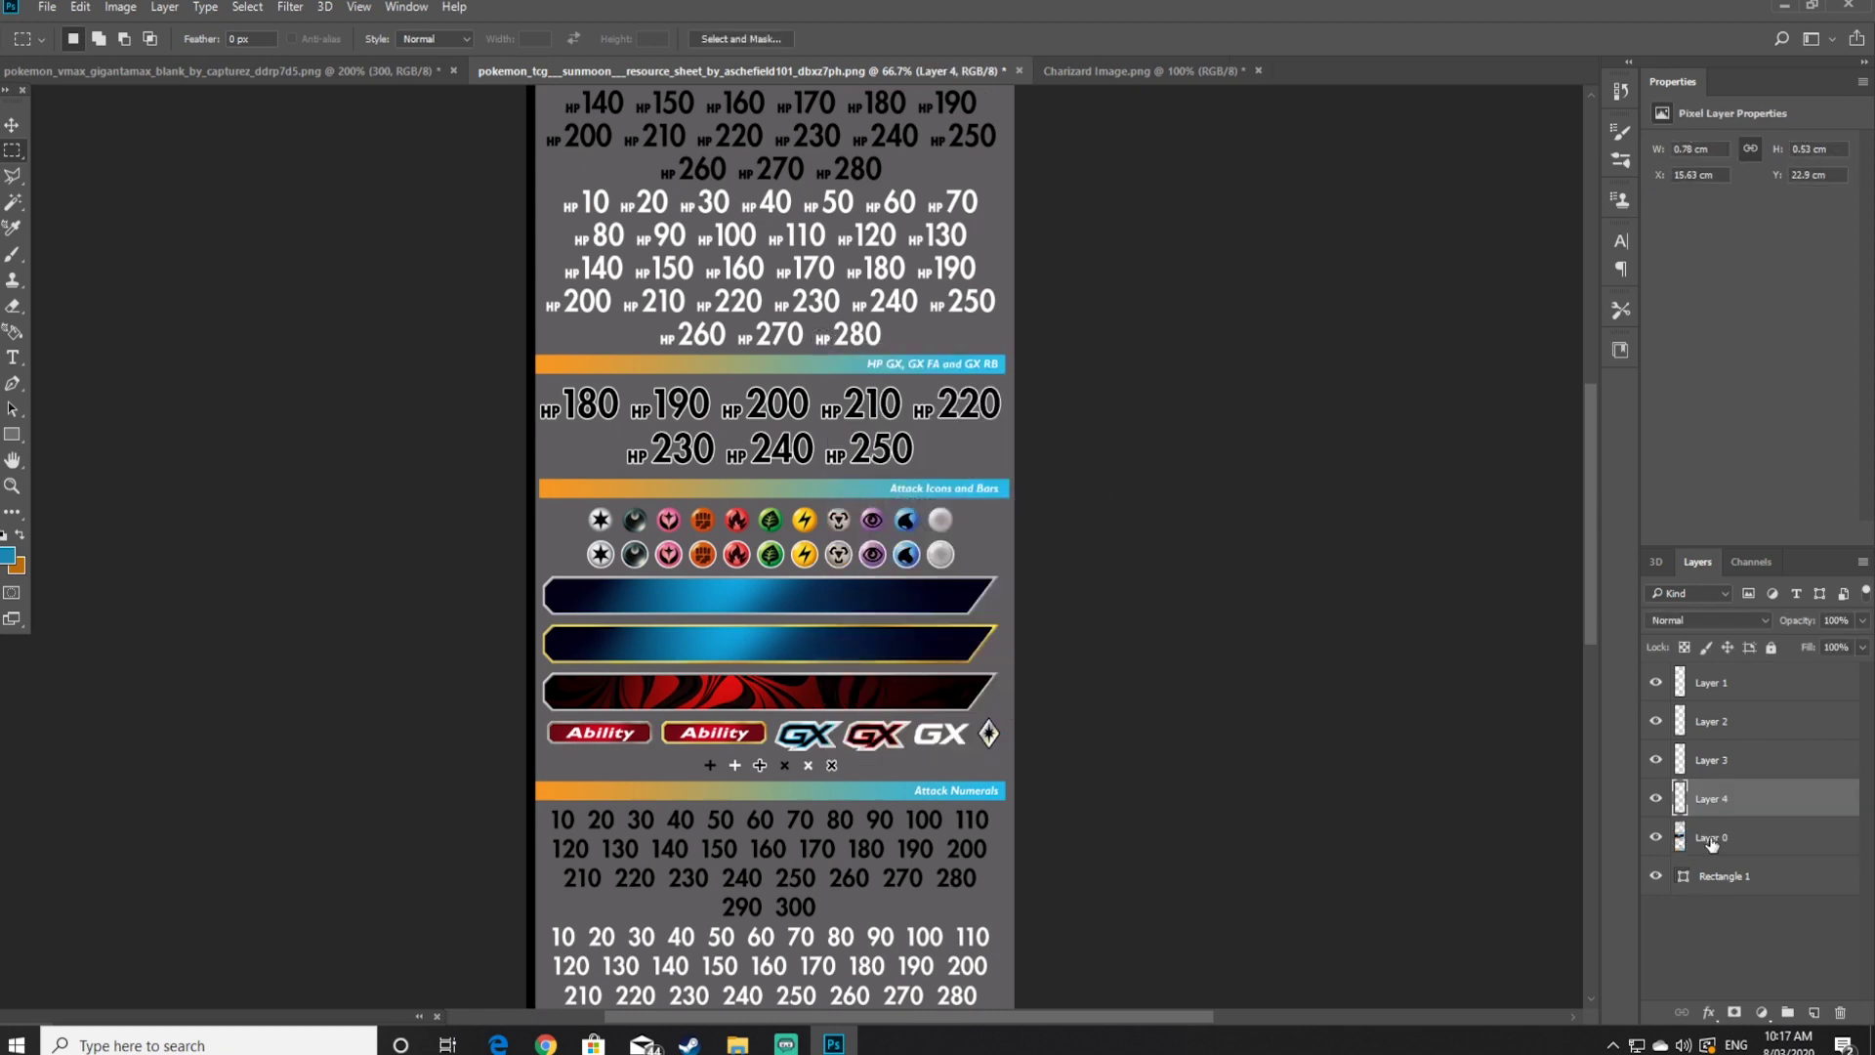
Bring the HP label into the card just before the 300 and give it a black stroke
left_click_drag(1712, 807, 904, 302)
key("v")
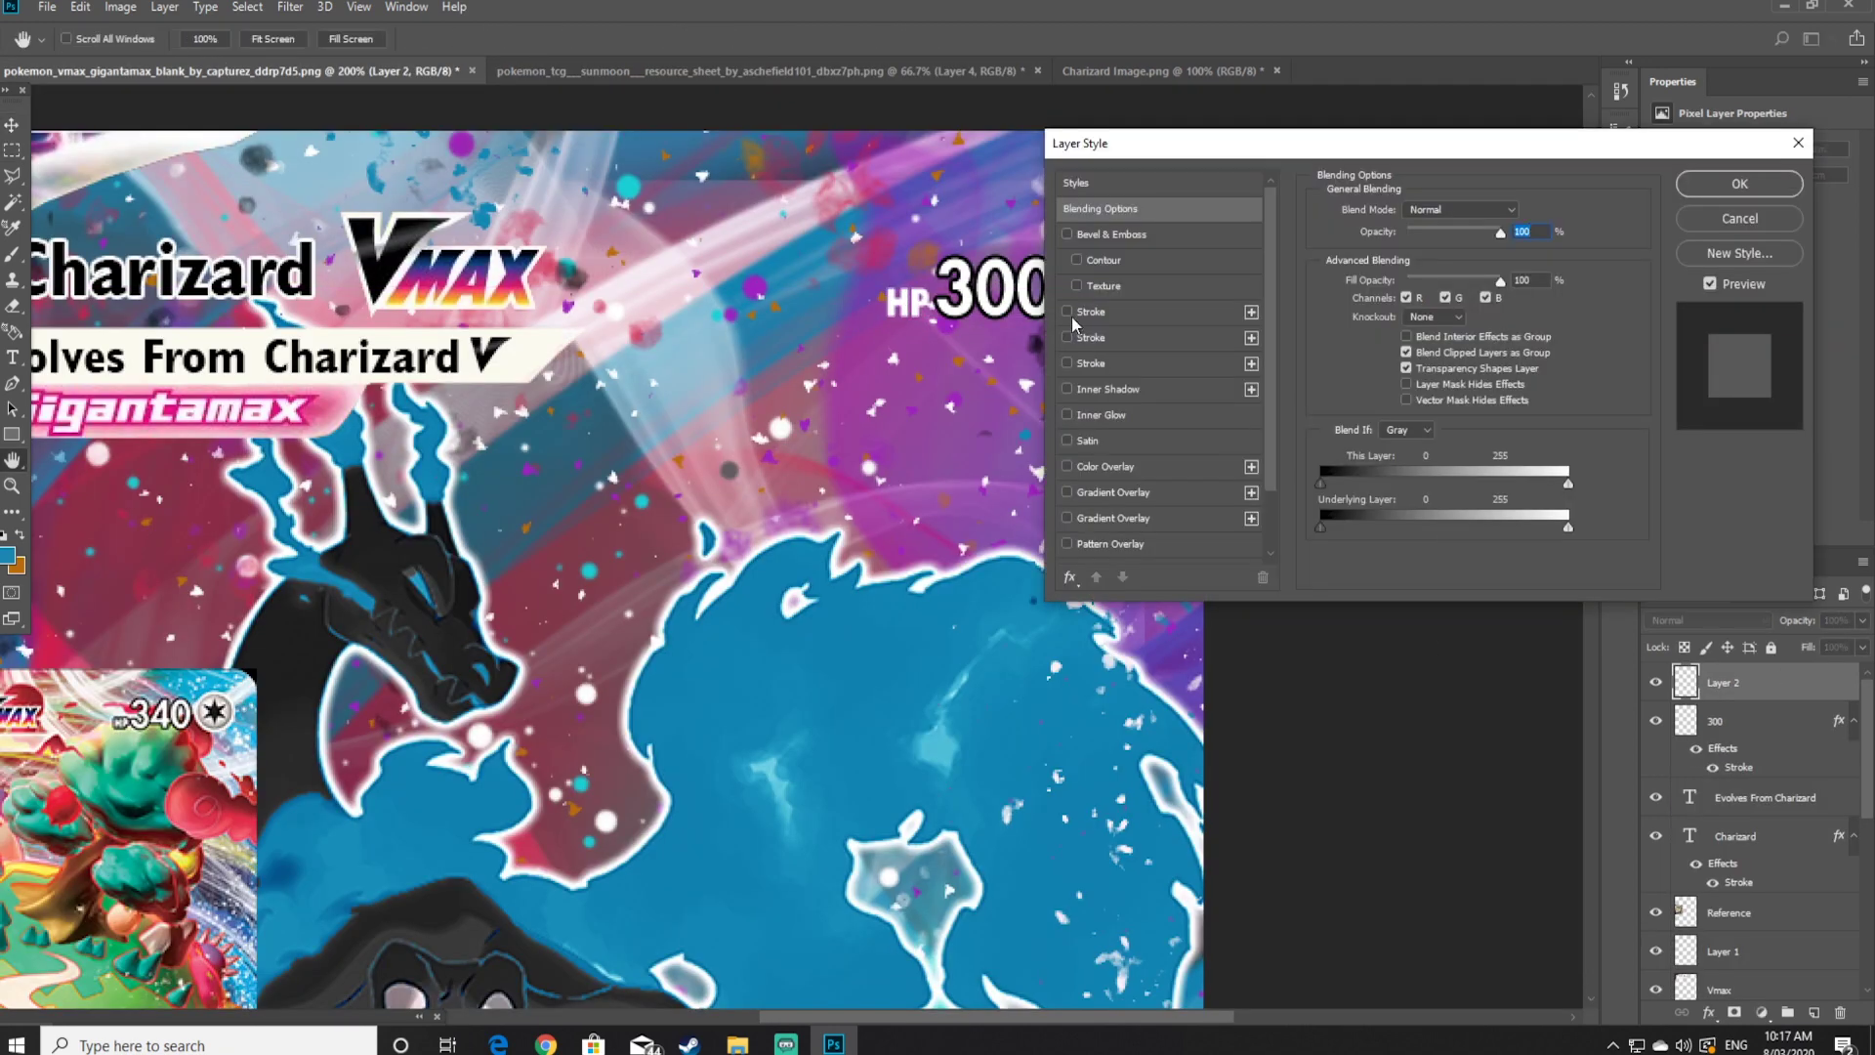
left_click(1071, 316)
left_click(1735, 185)
Nudge the HP label slightly left to adjust its spacing from the 300
left_click_drag(919, 300, 909, 300)
left_click(1331, 330)
left_click(926, 302)
left_click(908, 297)
left_click(1270, 317)
left_click(1233, 311)
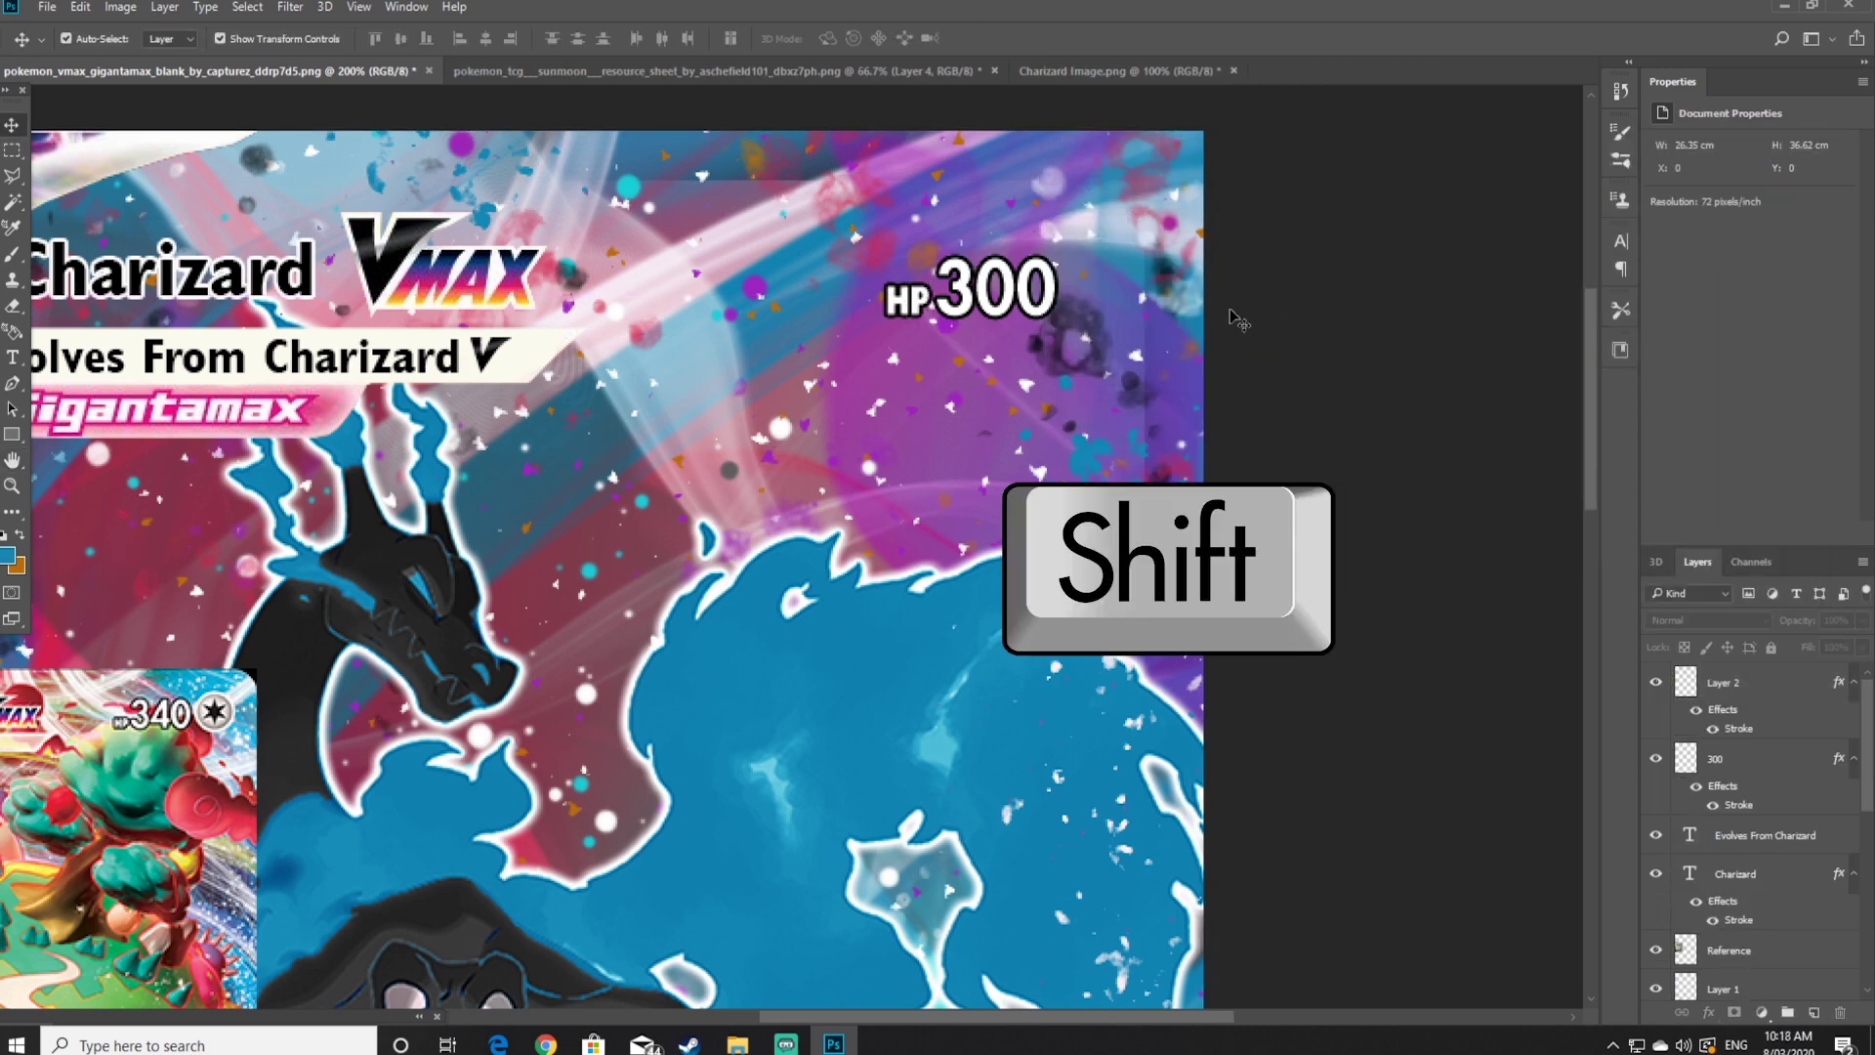
Merge the HP label layer with the 300 layer and rename the merged layer HP
left_click(1759, 694, "shift")
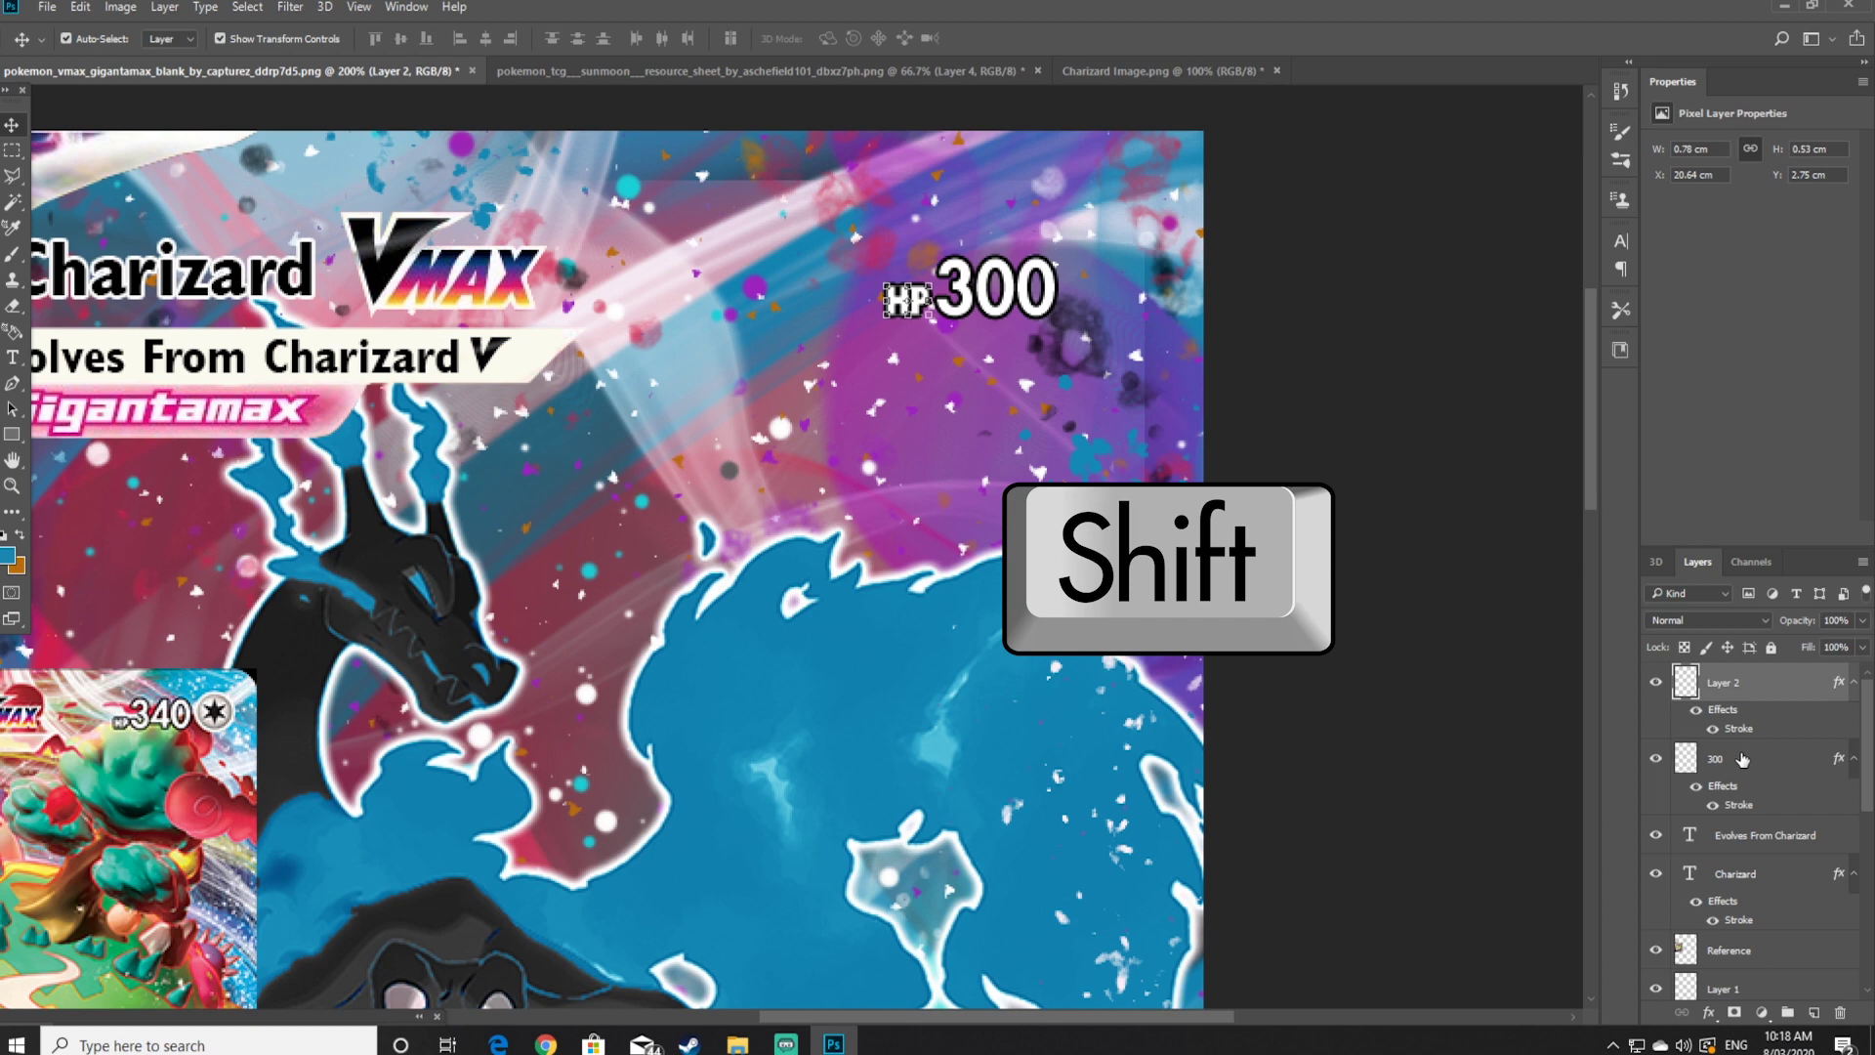
left_click(1743, 759, "shift")
right_click(1743, 760)
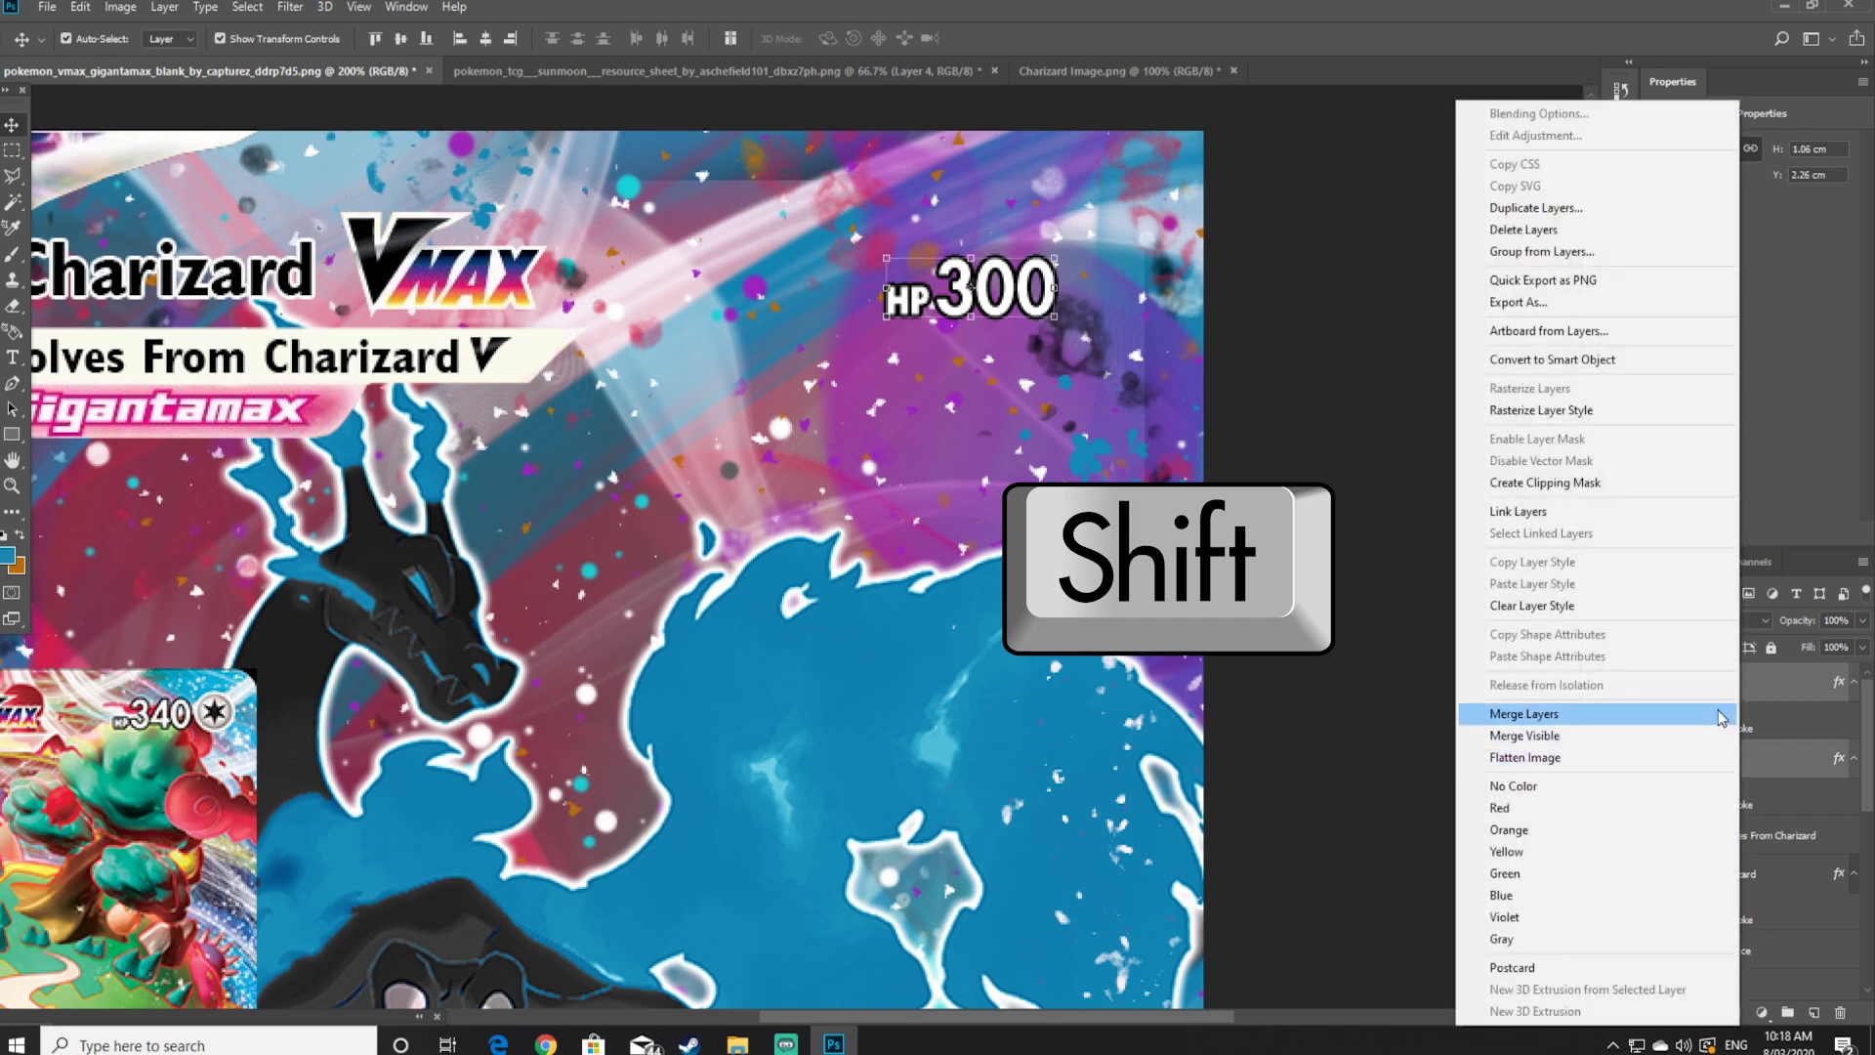
left_click(1535, 721)
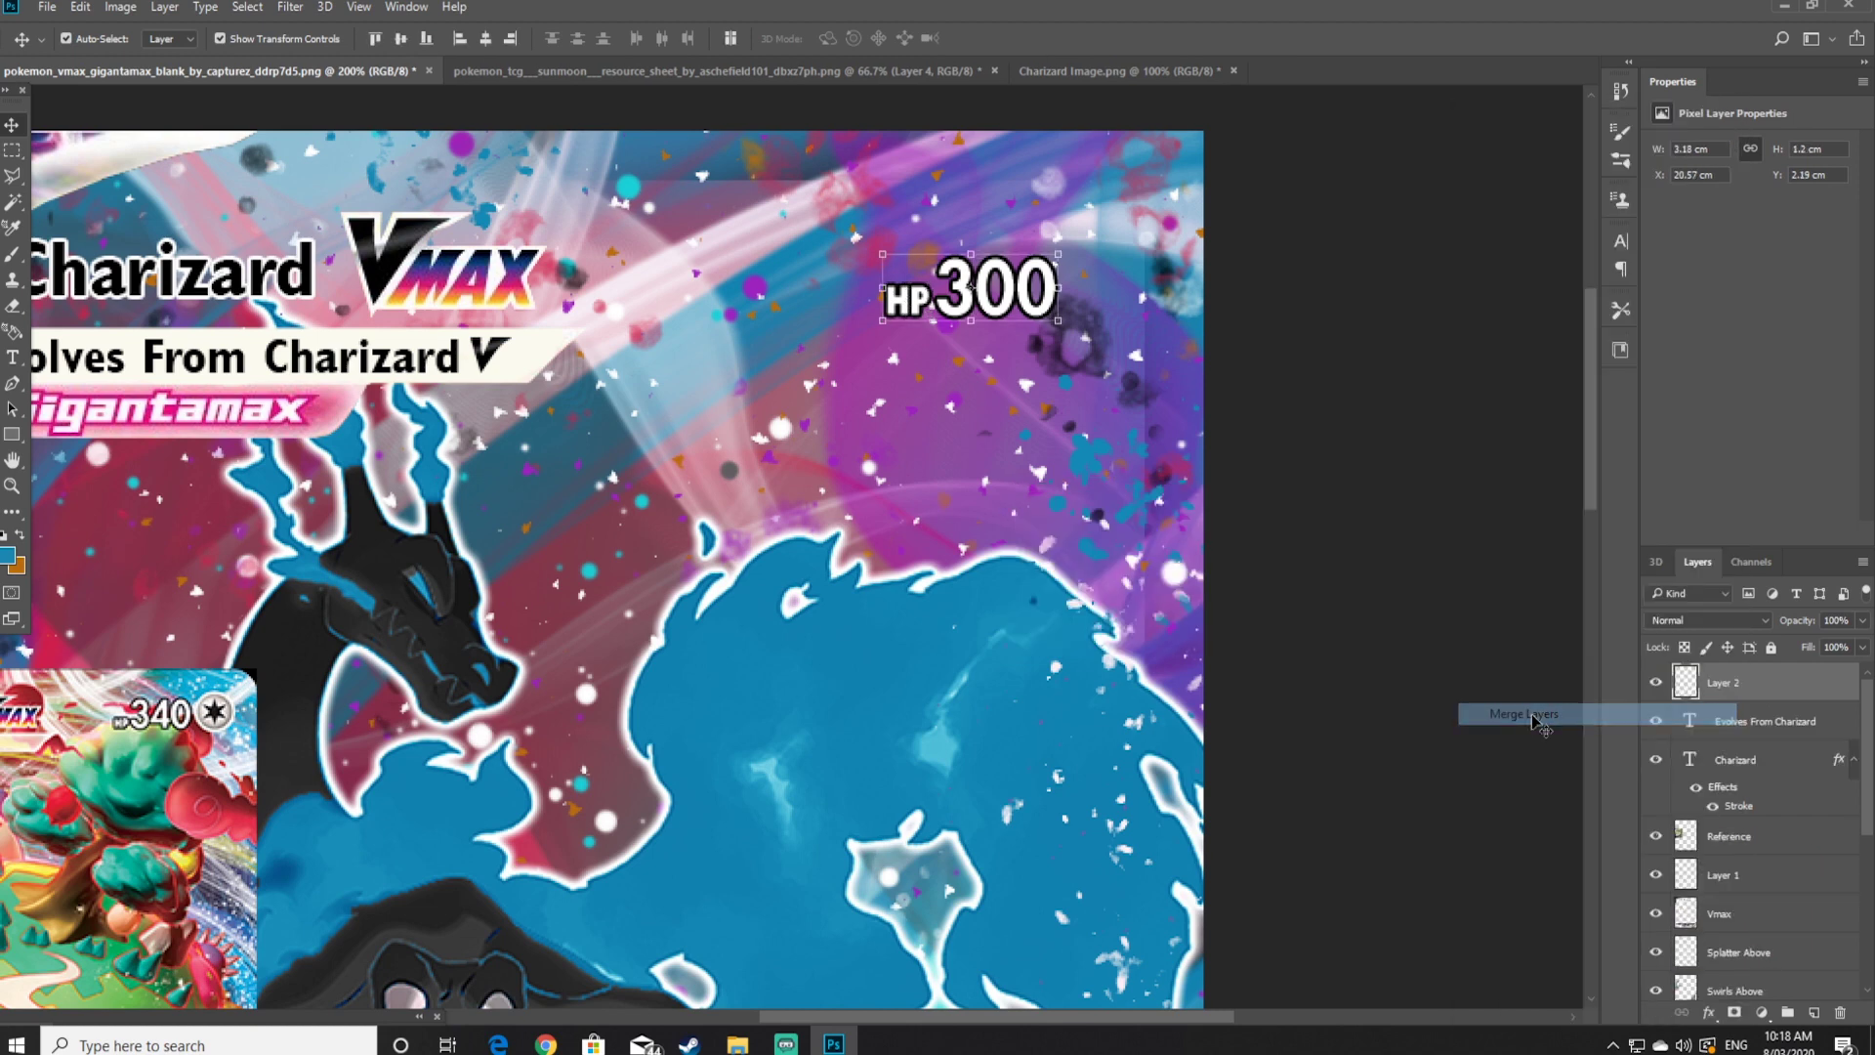
double_click(1736, 683)
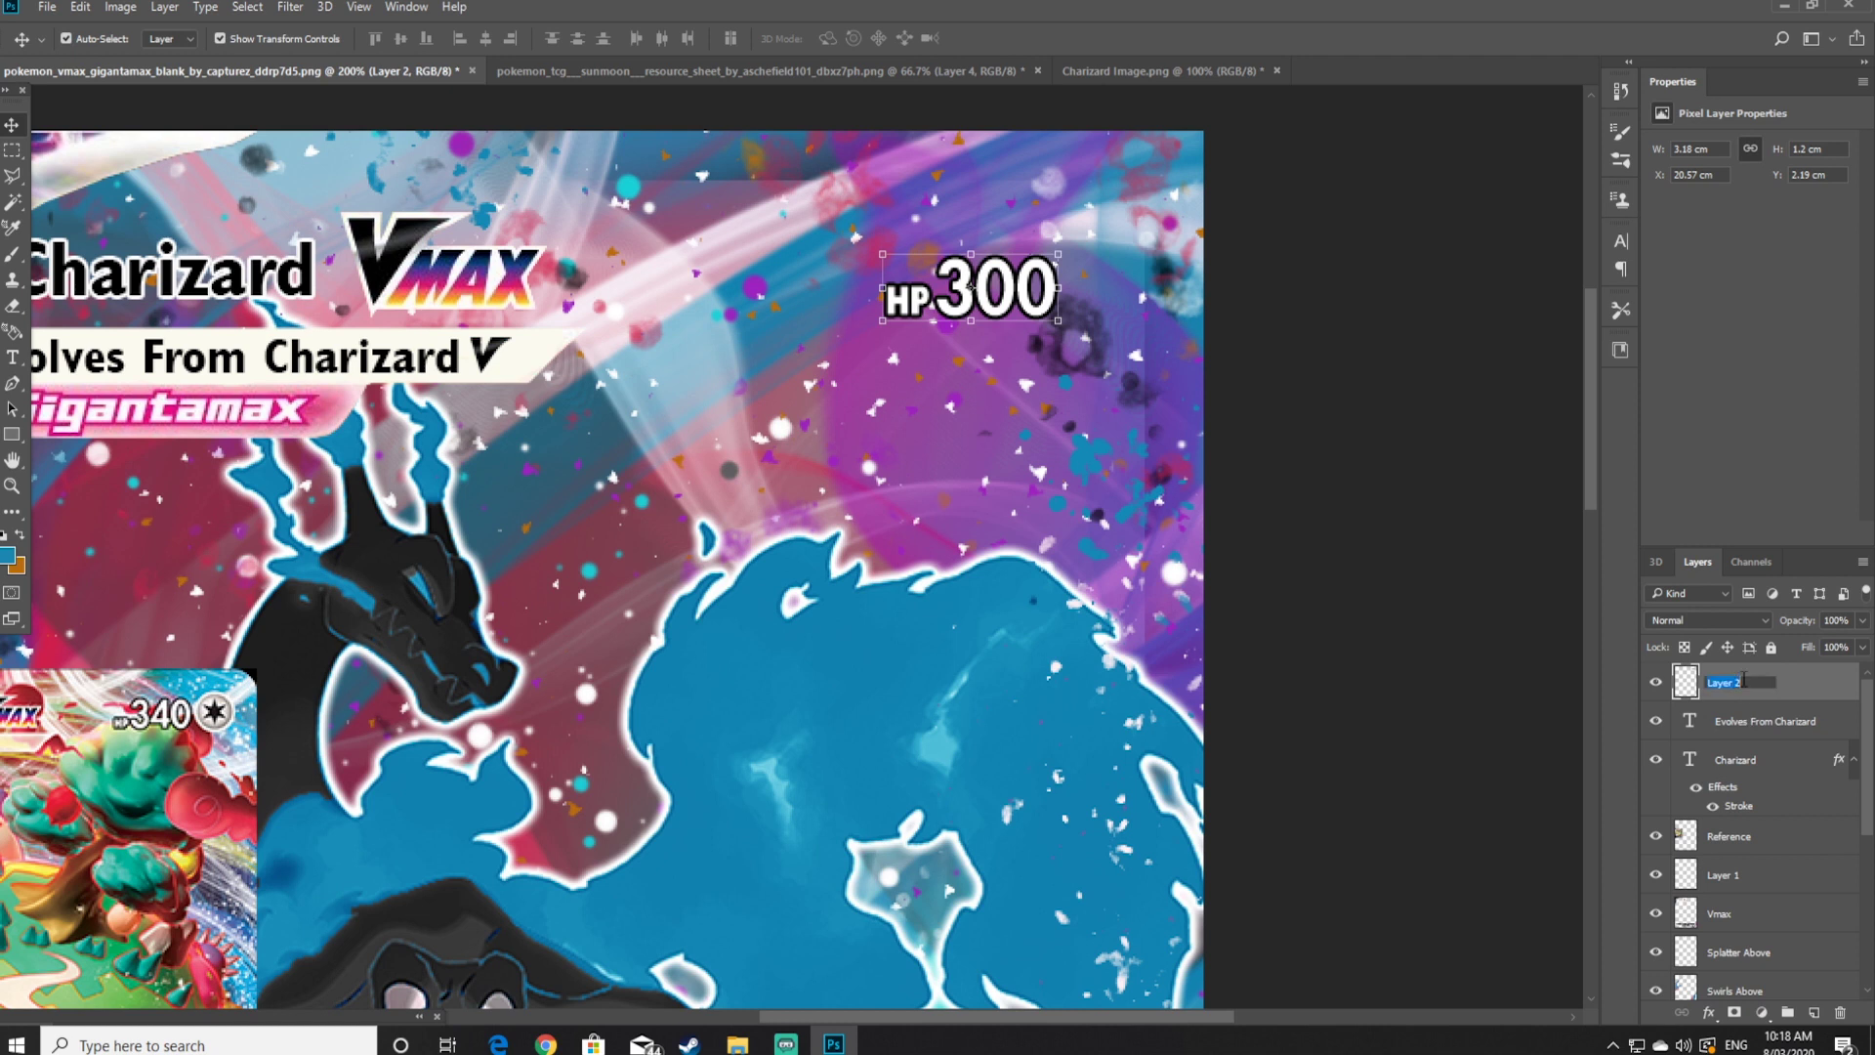
type("HP")
key("Return")
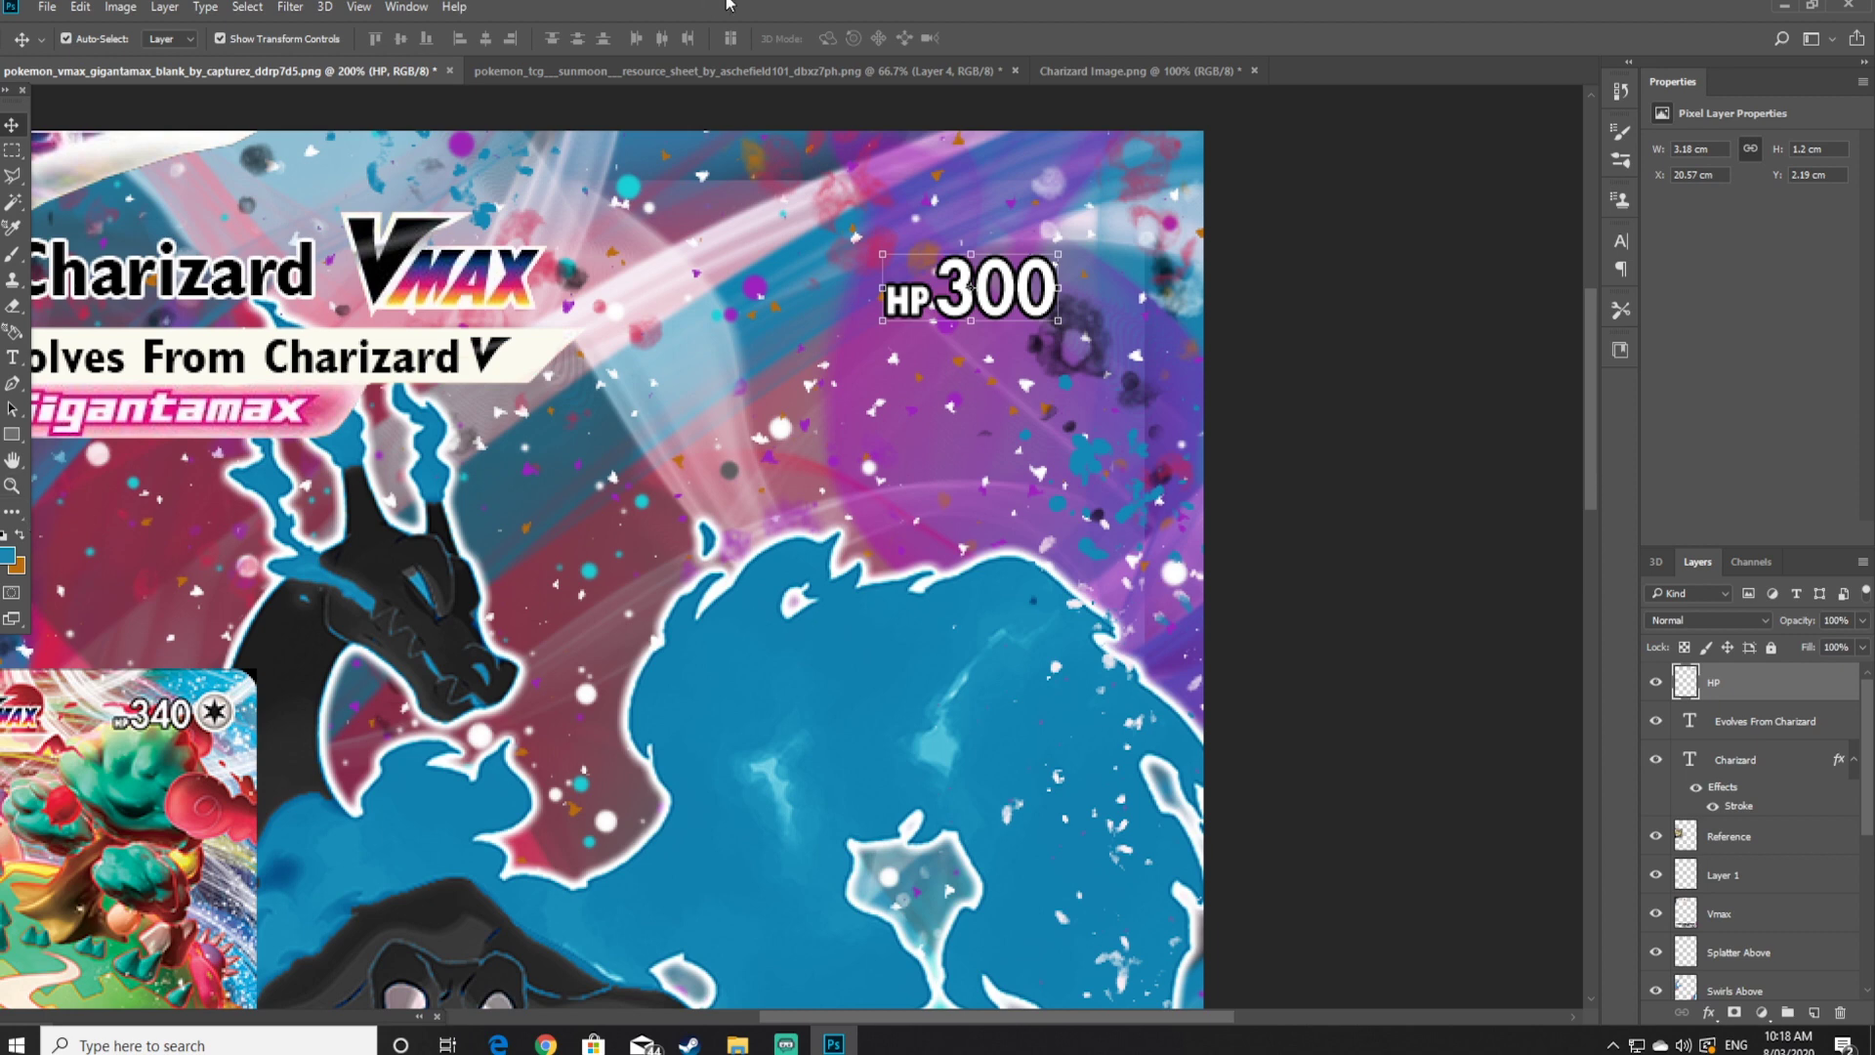
left_click(659, 71)
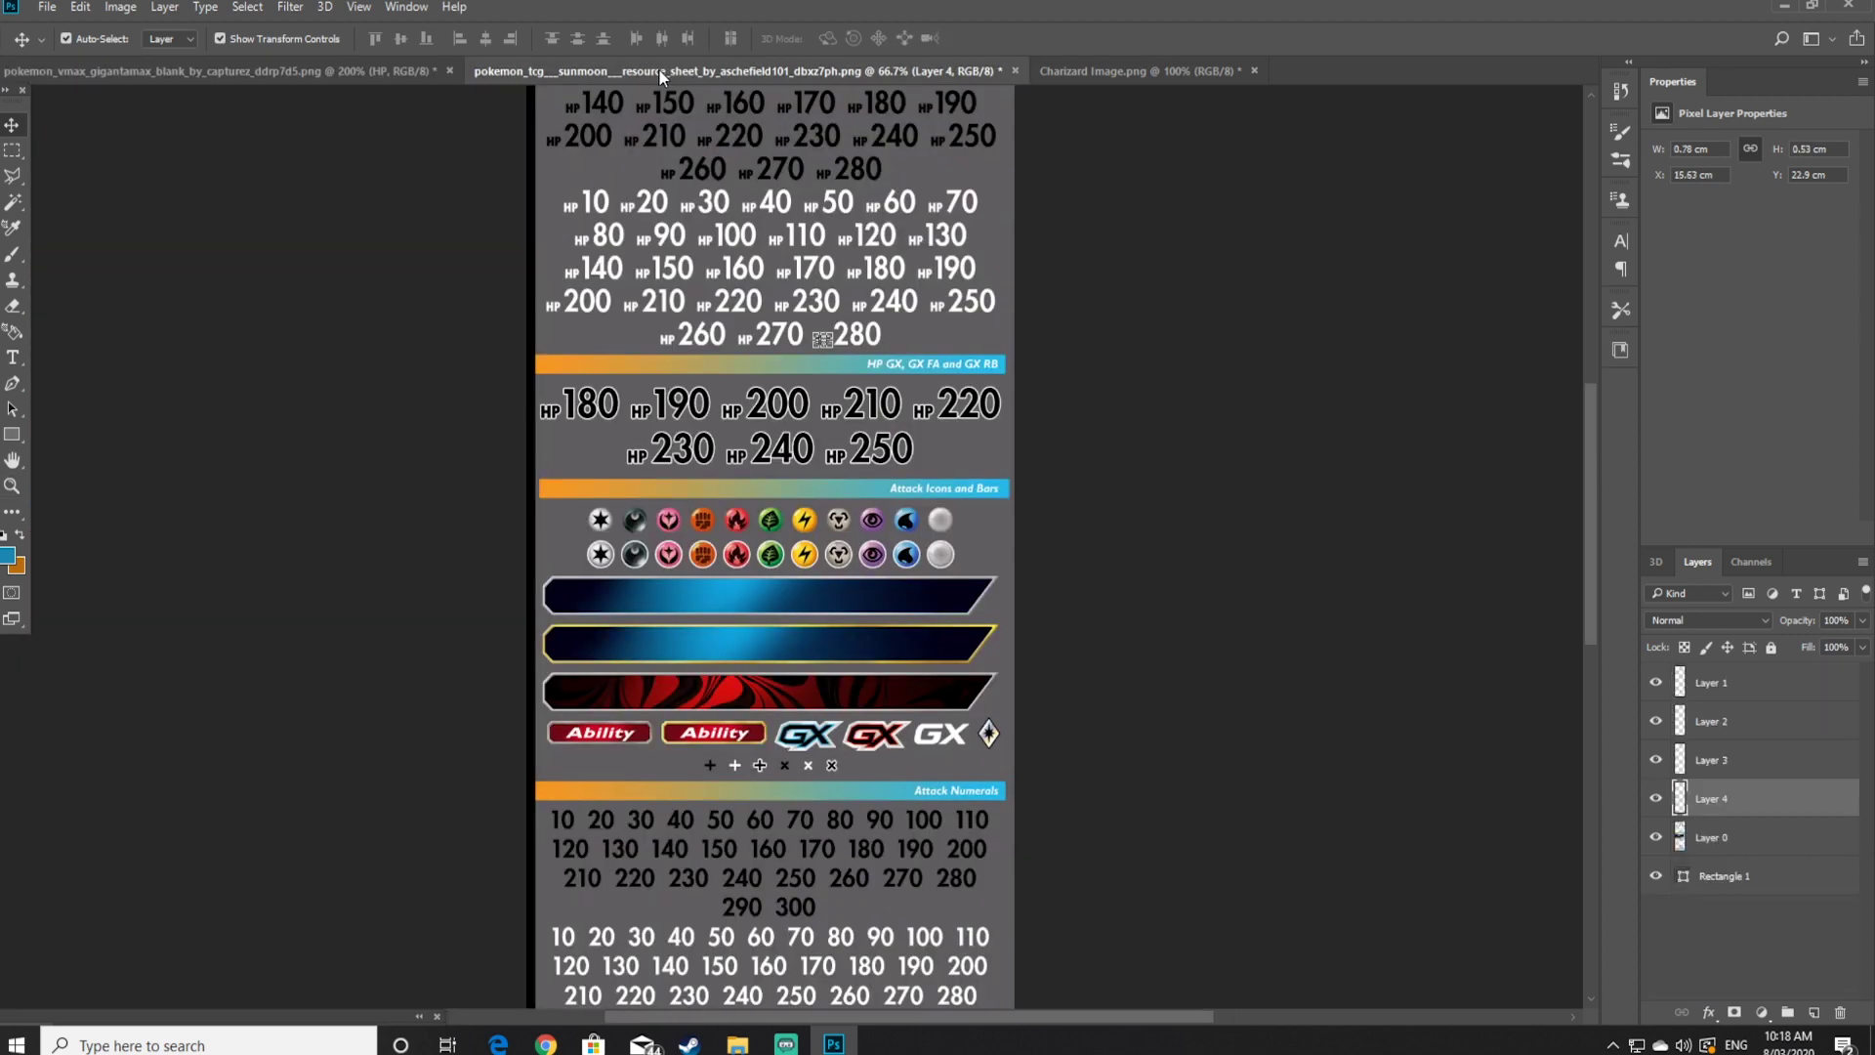
left_click(748, 566)
left_click(1152, 586)
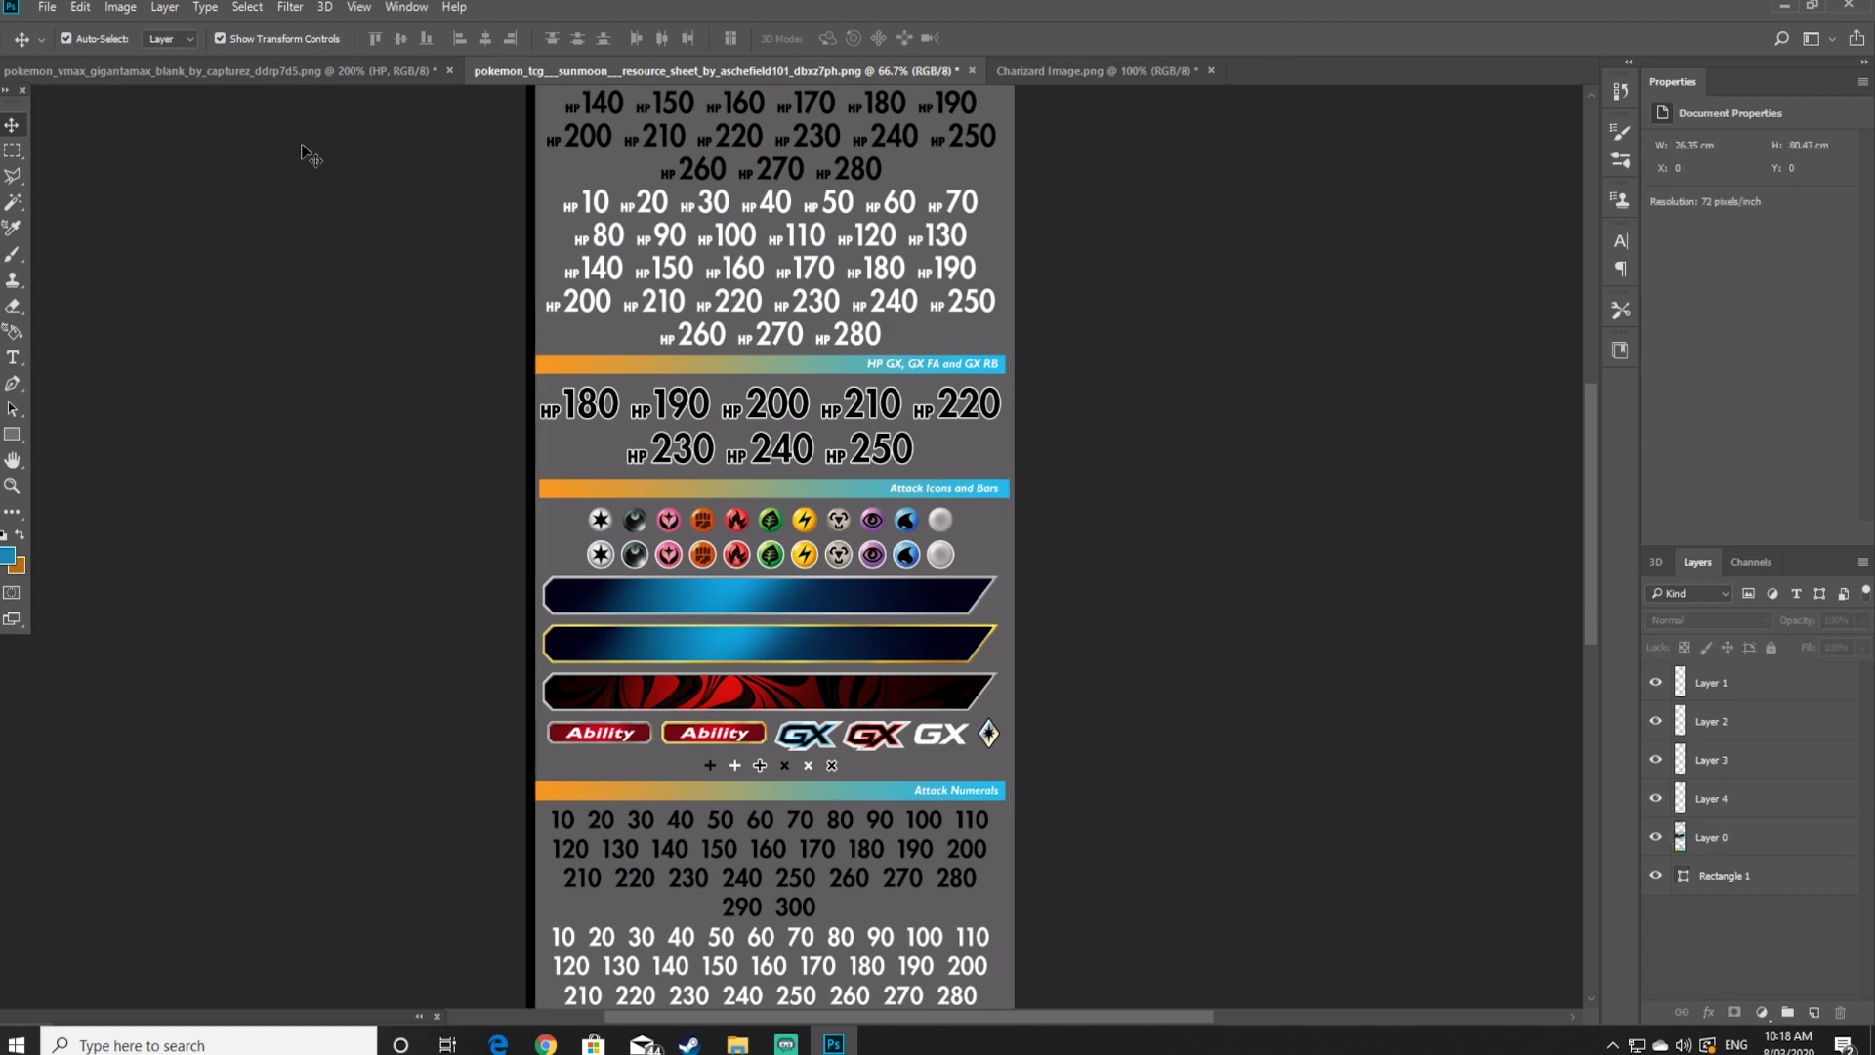
left_click(279, 68)
left_click(644, 96)
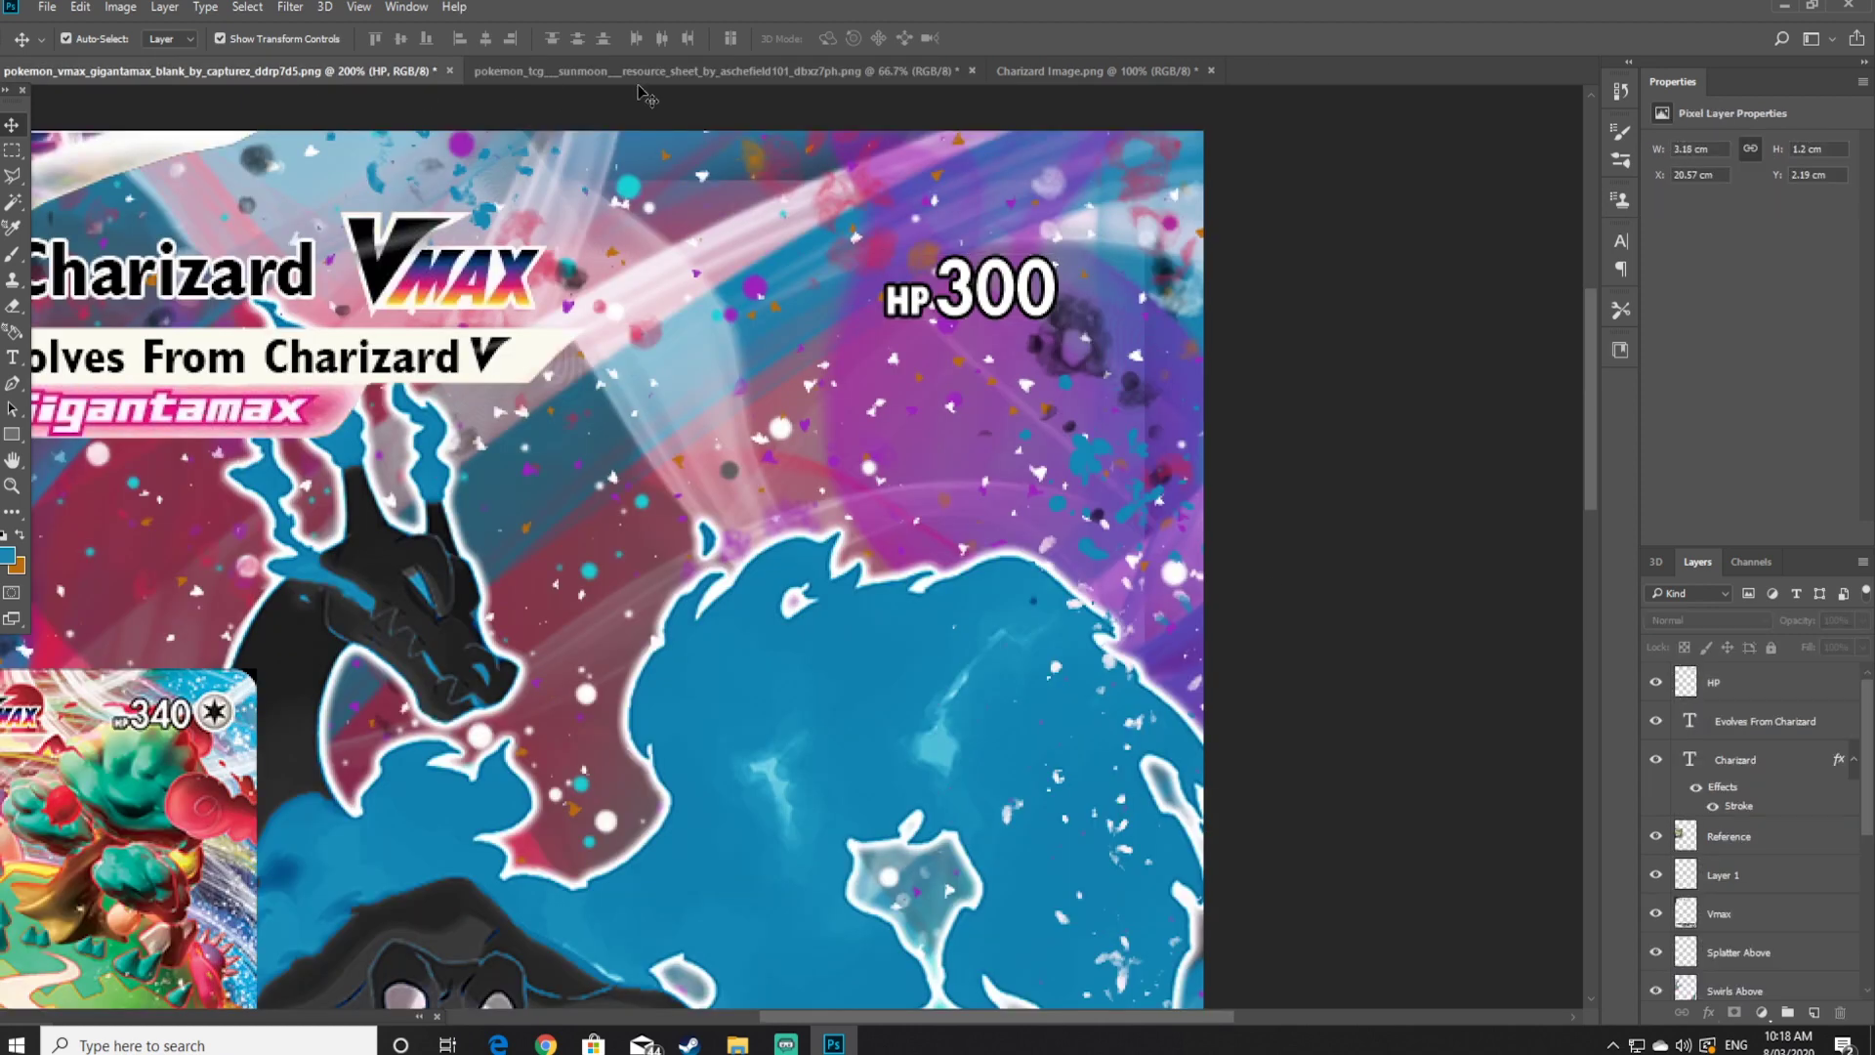
In the resource sheet, copy the fire energy icon in the lower icon row from Layer 0 onto its own layer
left_click(629, 72)
left_click(12, 151)
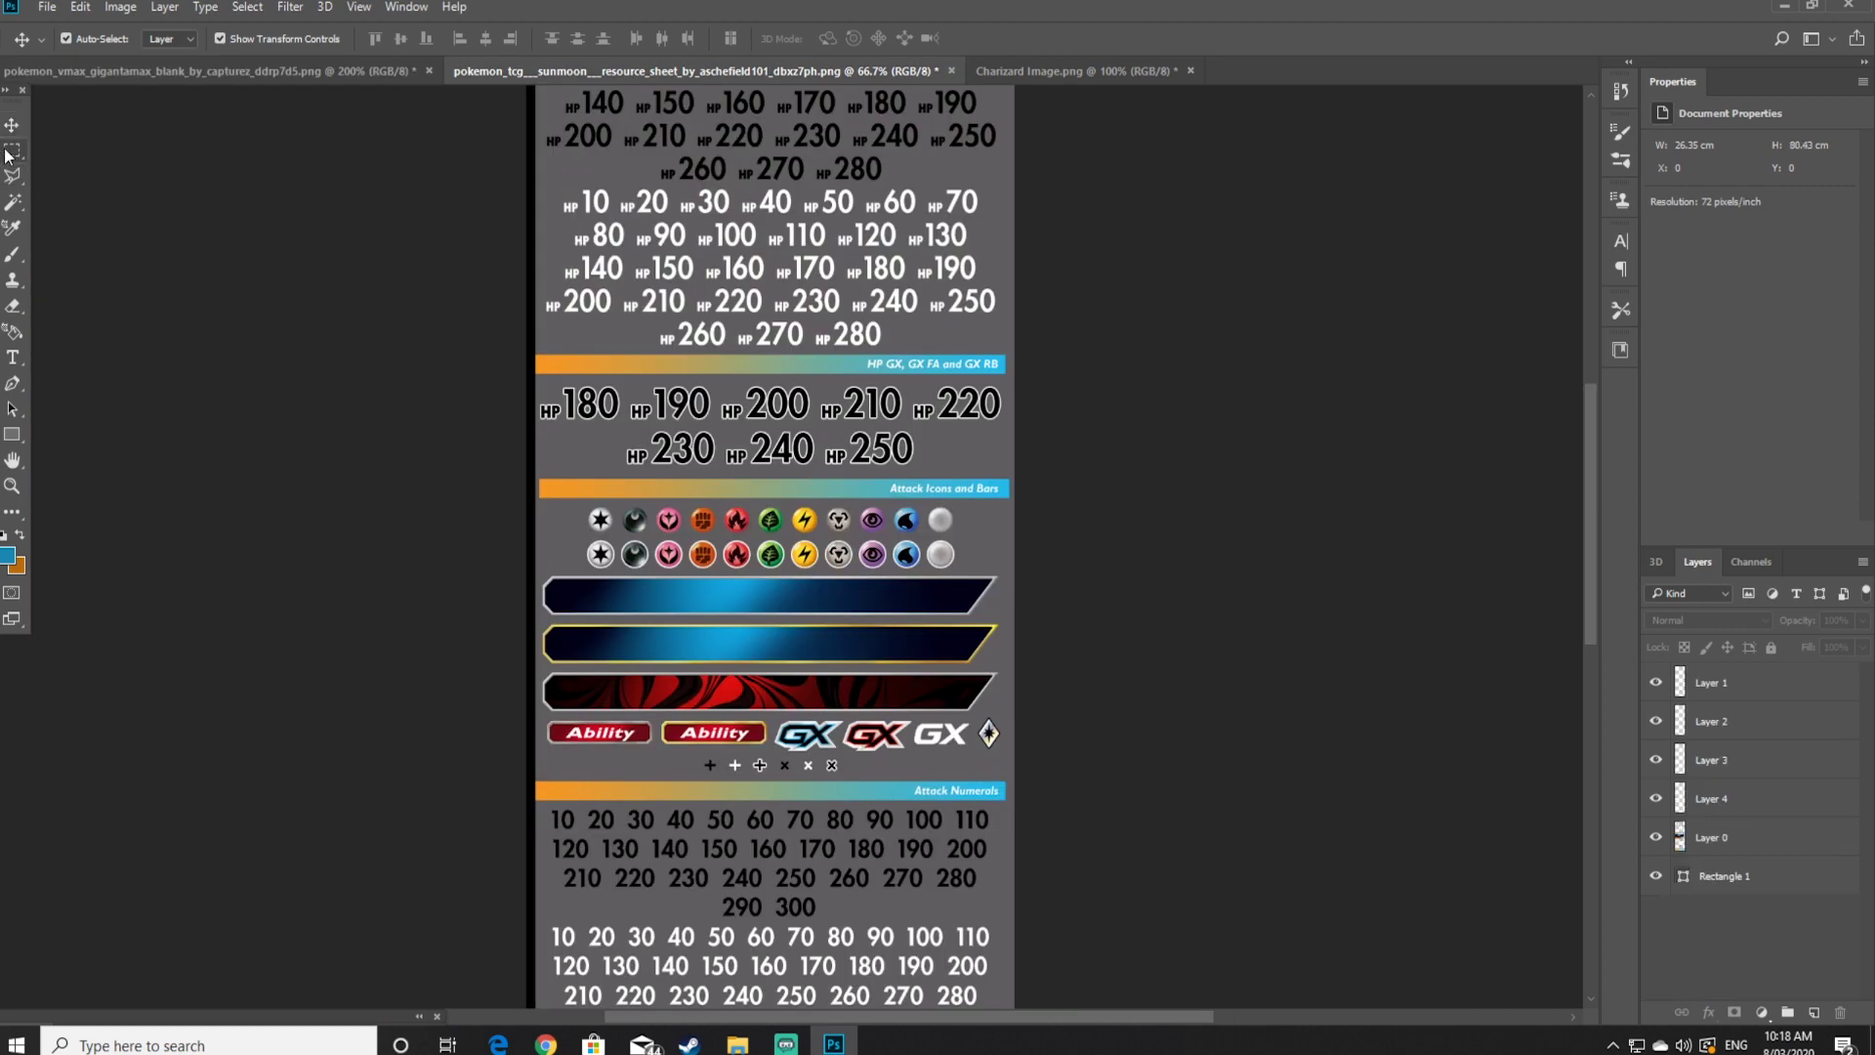
left_click_drag(750, 573, 720, 535)
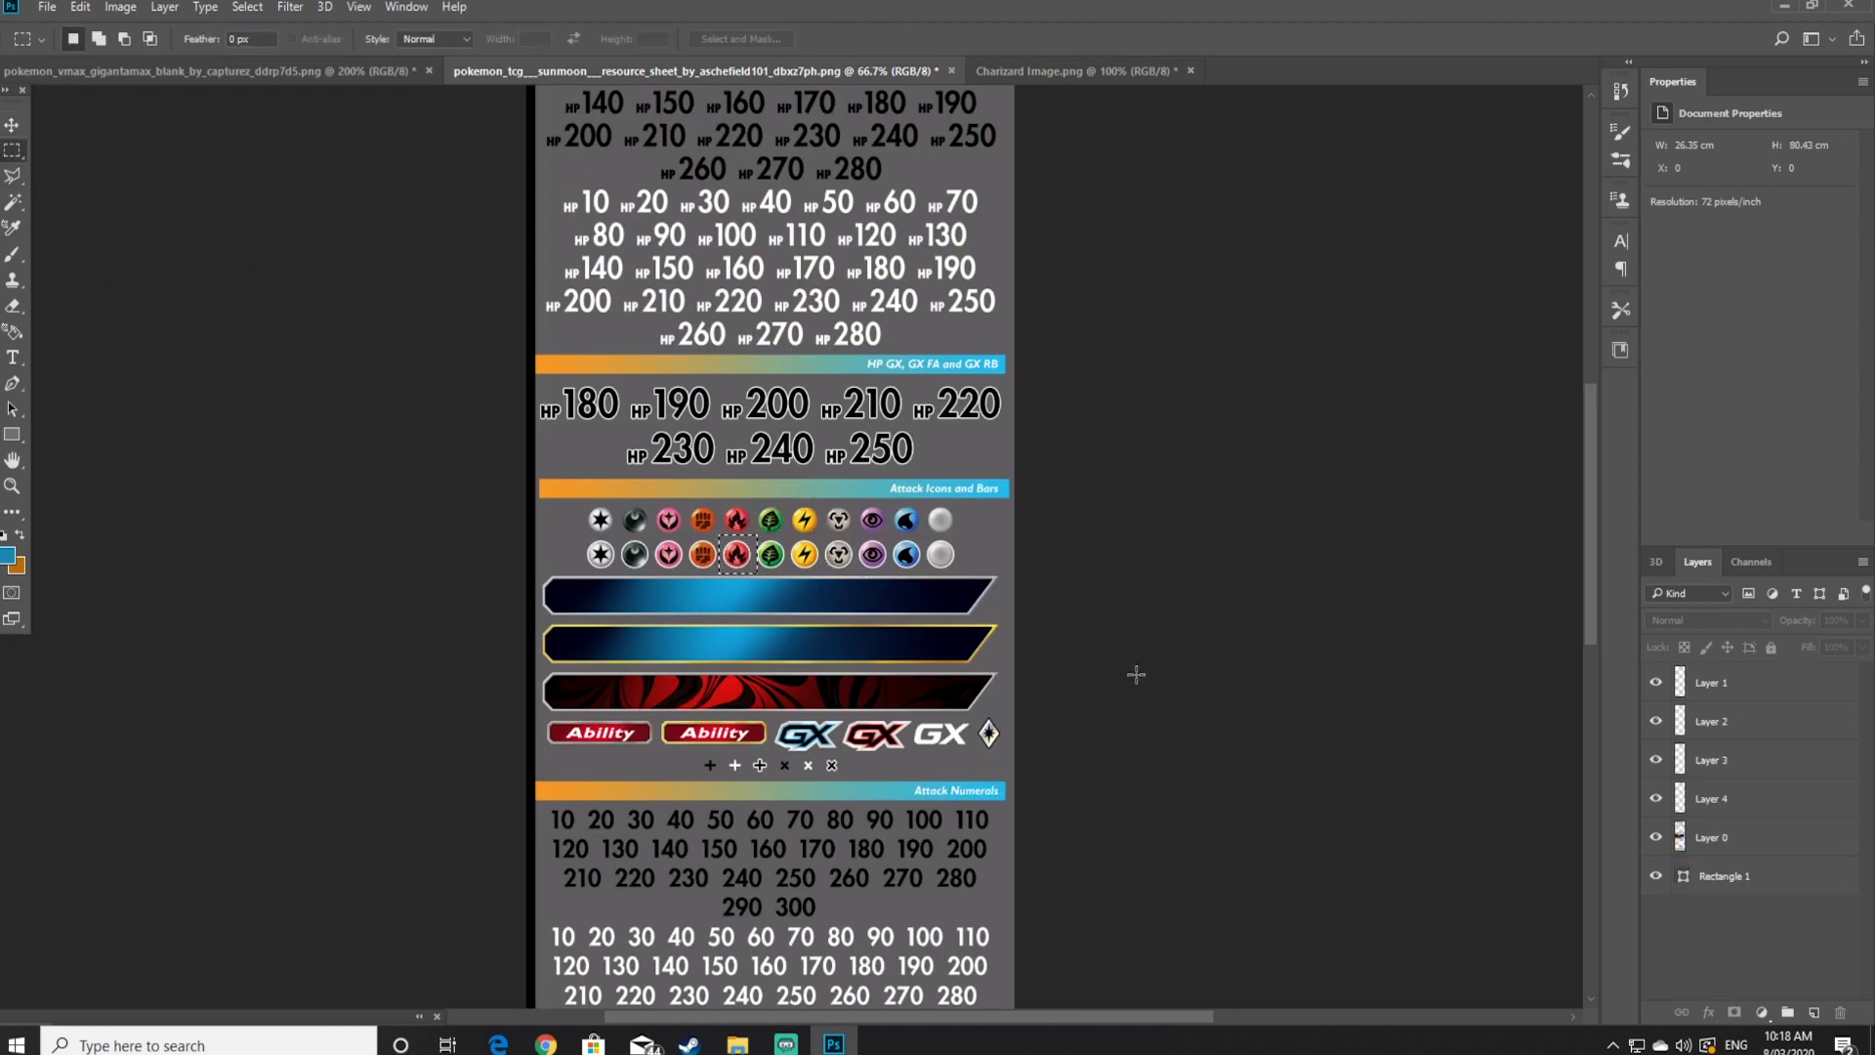
left_click(1737, 842)
right_click(744, 560)
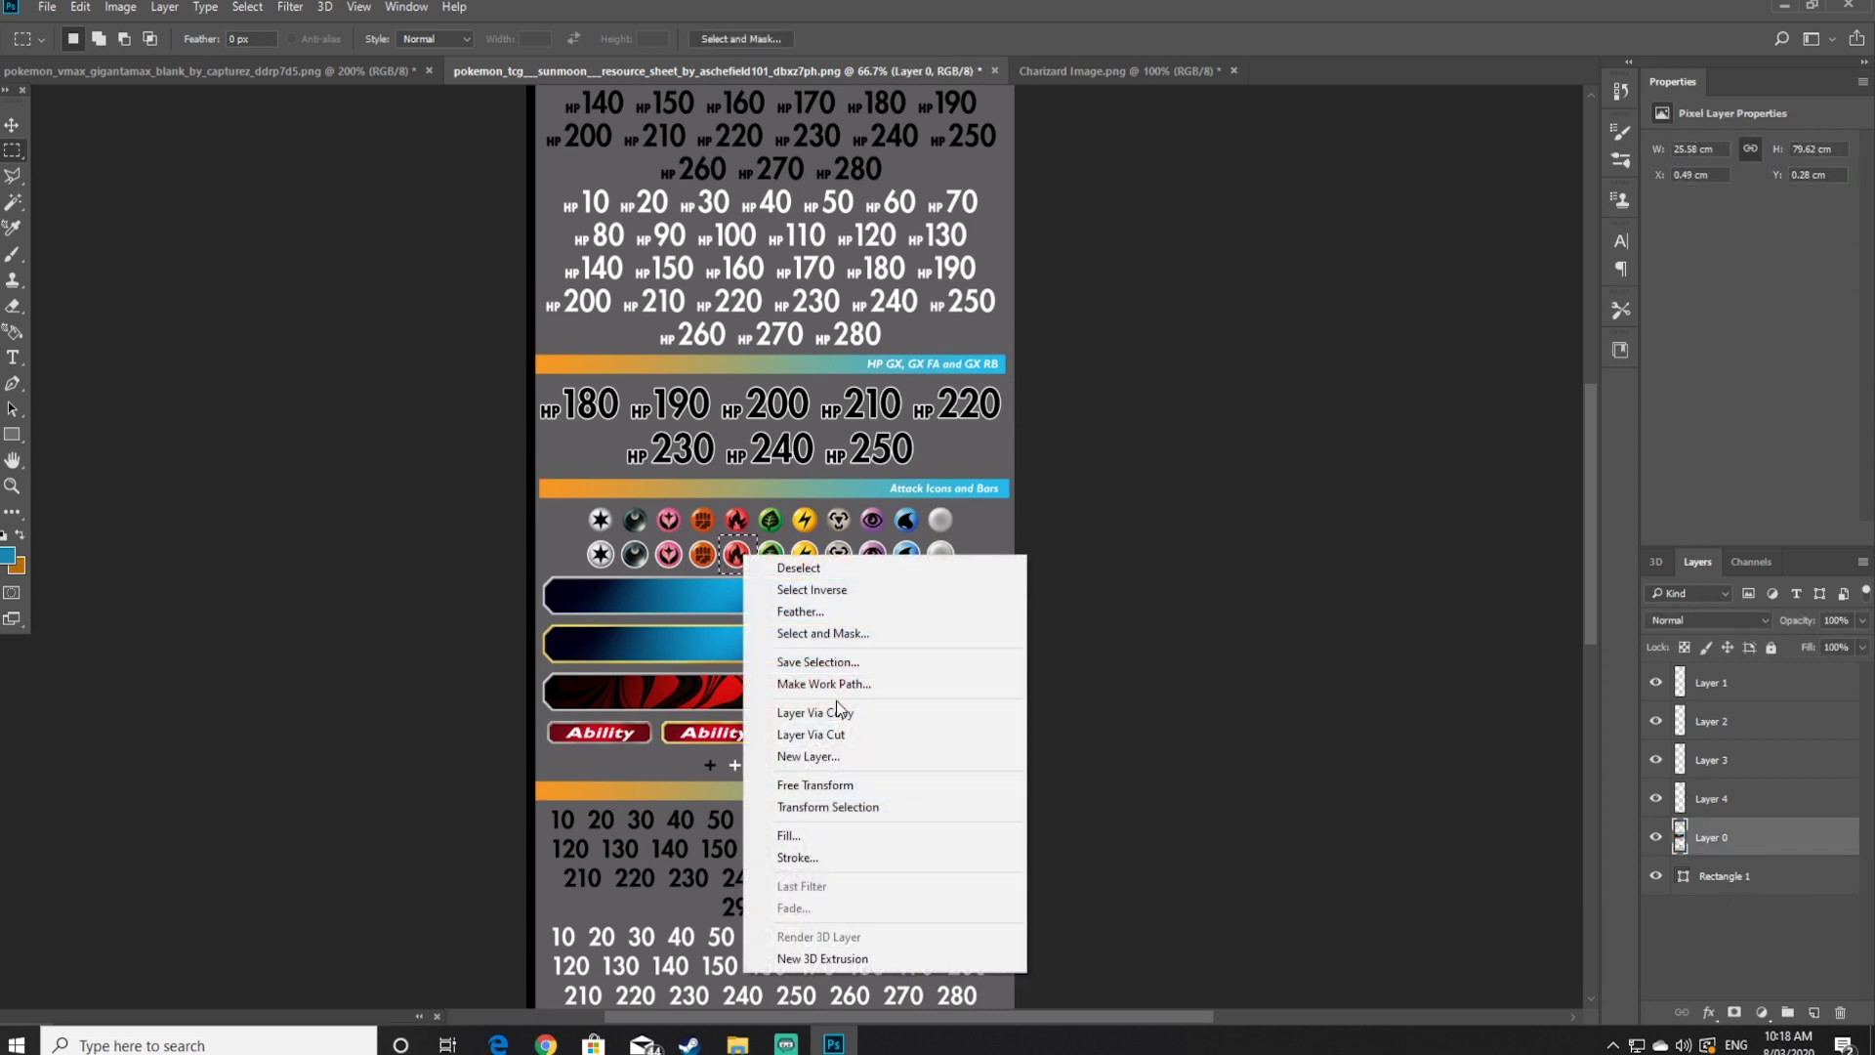
left_click(836, 711)
Bring the fire energy icon into the card and place it directly after the 300
left_click_drag(1692, 865, 820, 396)
left_click(12, 124)
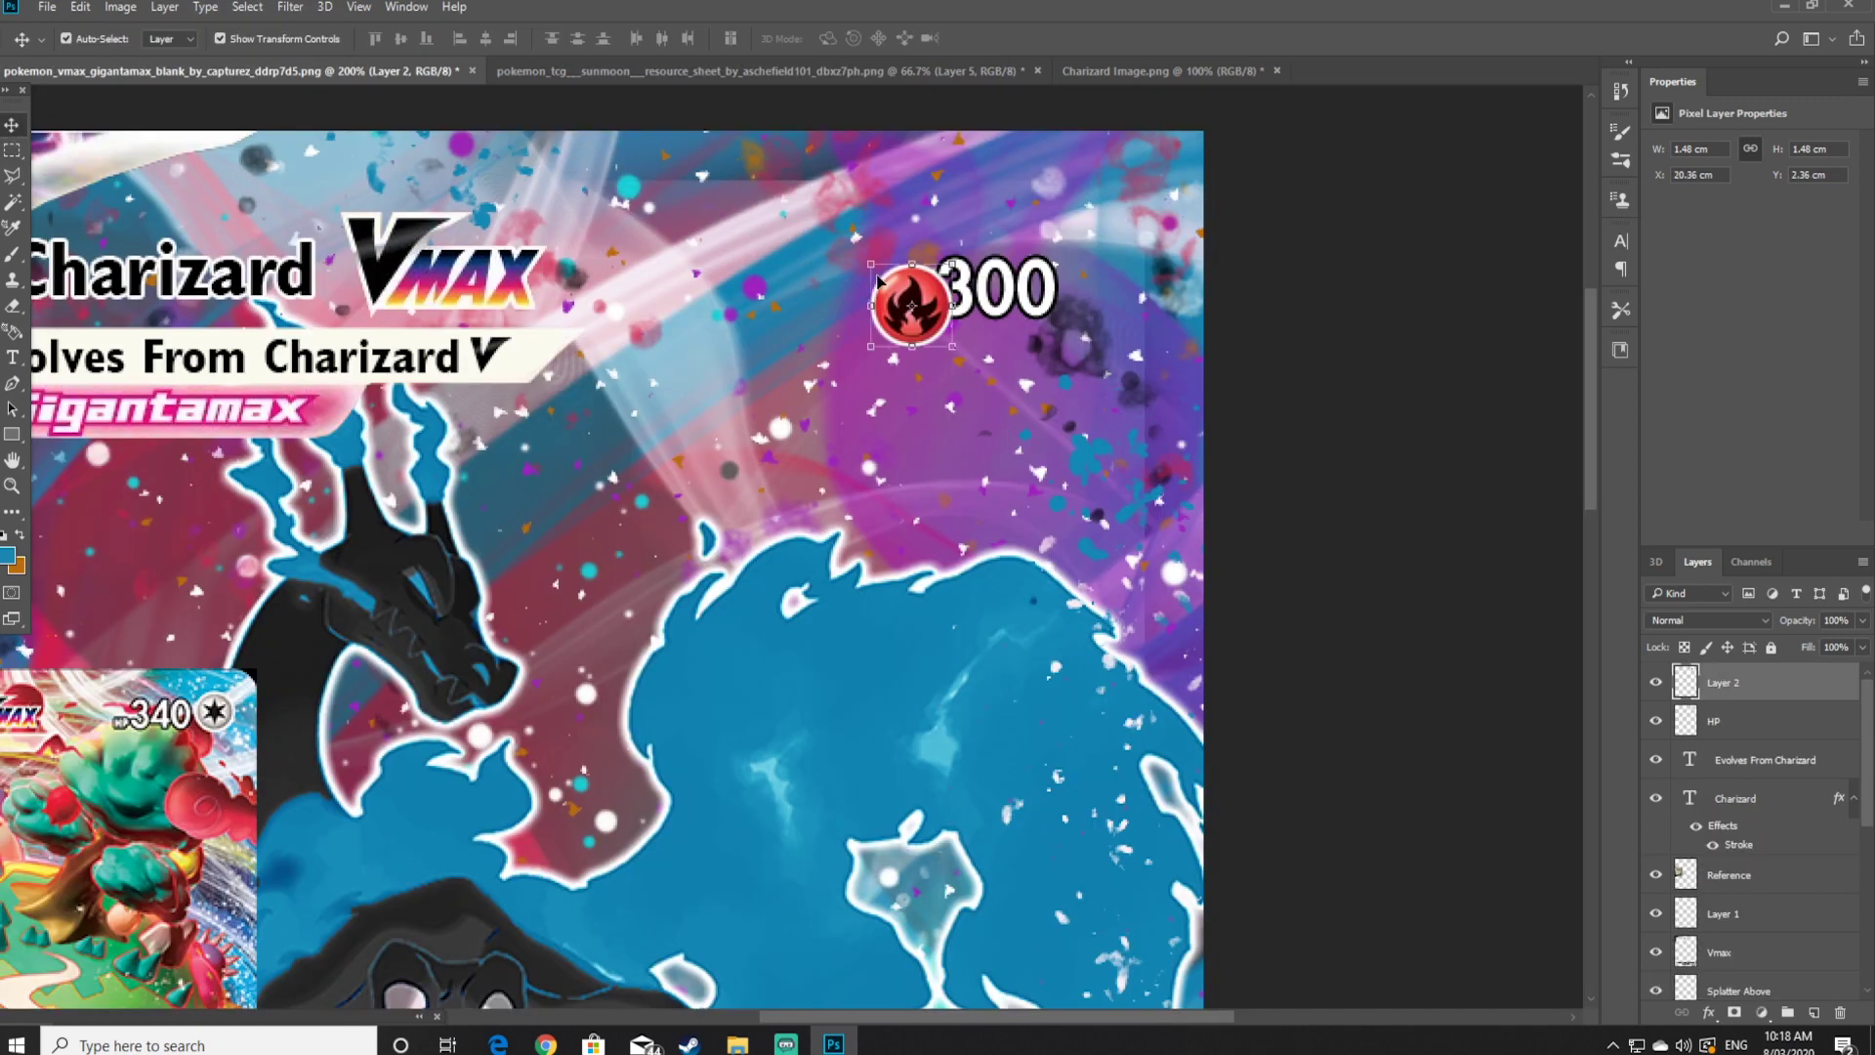
left_click_drag(931, 298, 1120, 281)
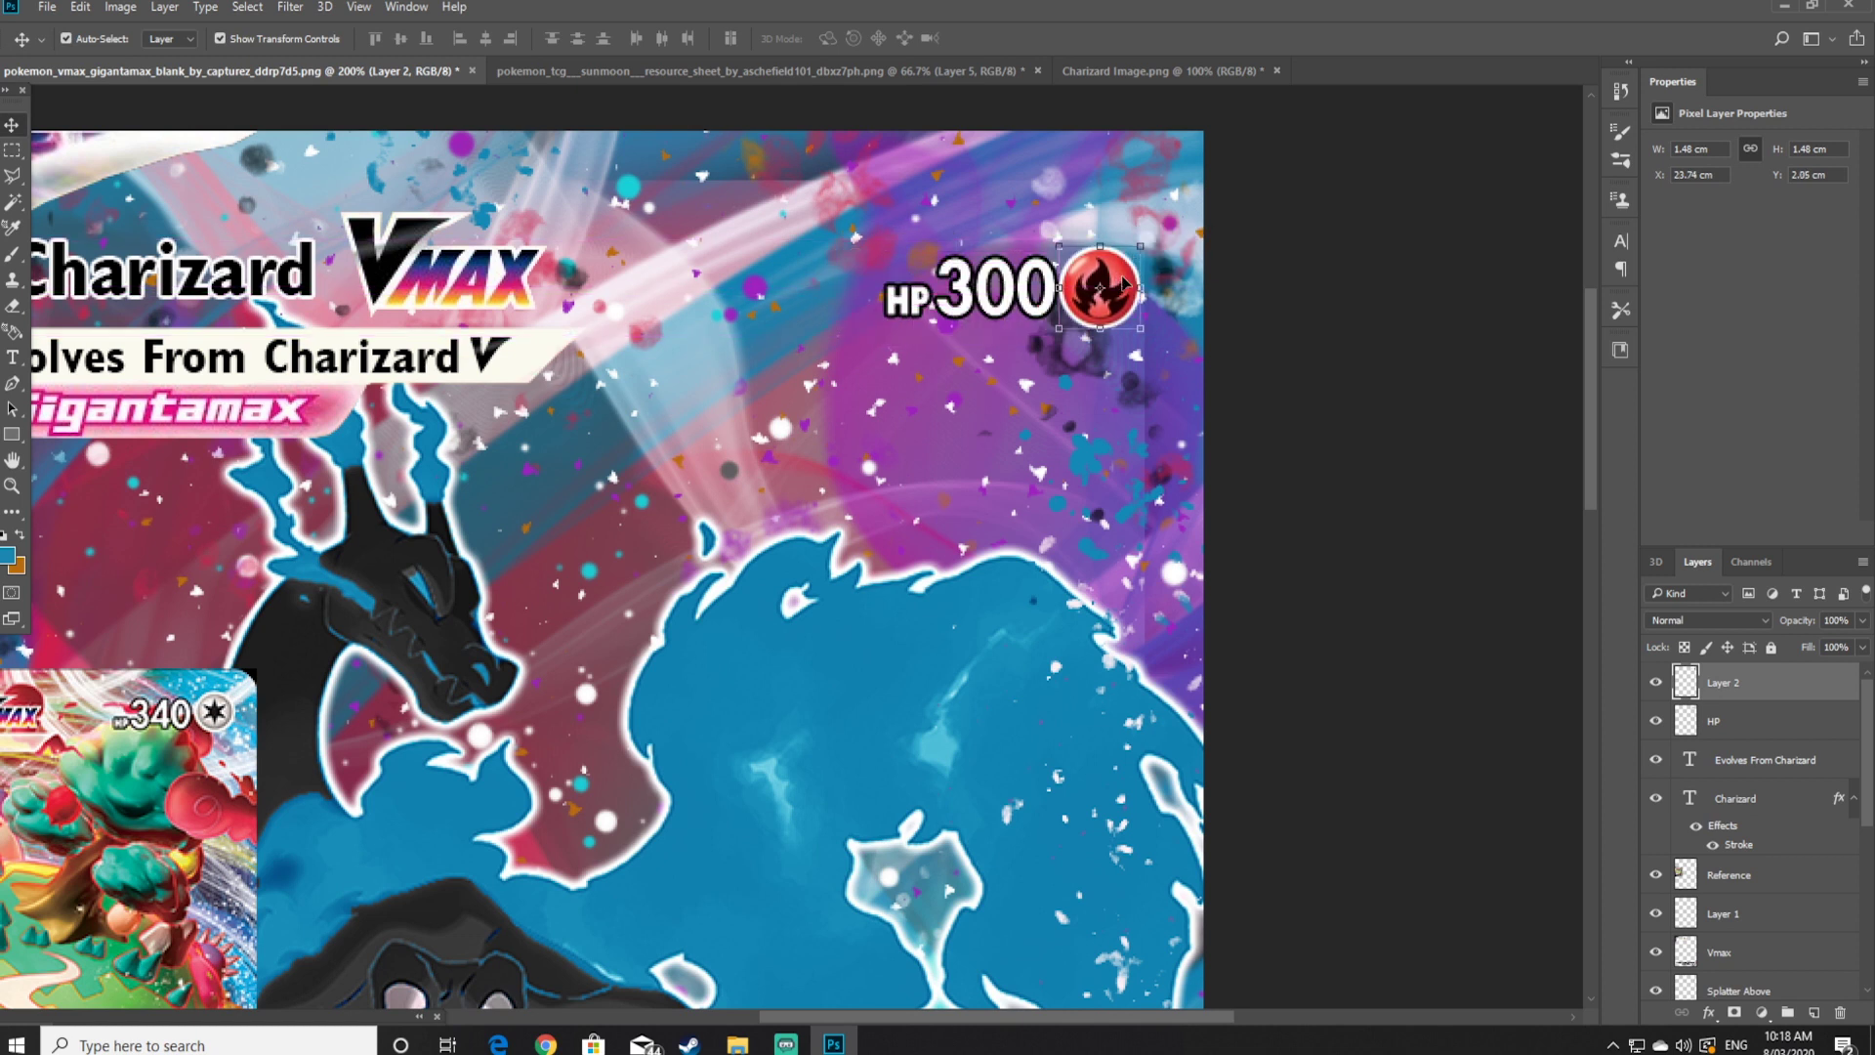
key("Right")
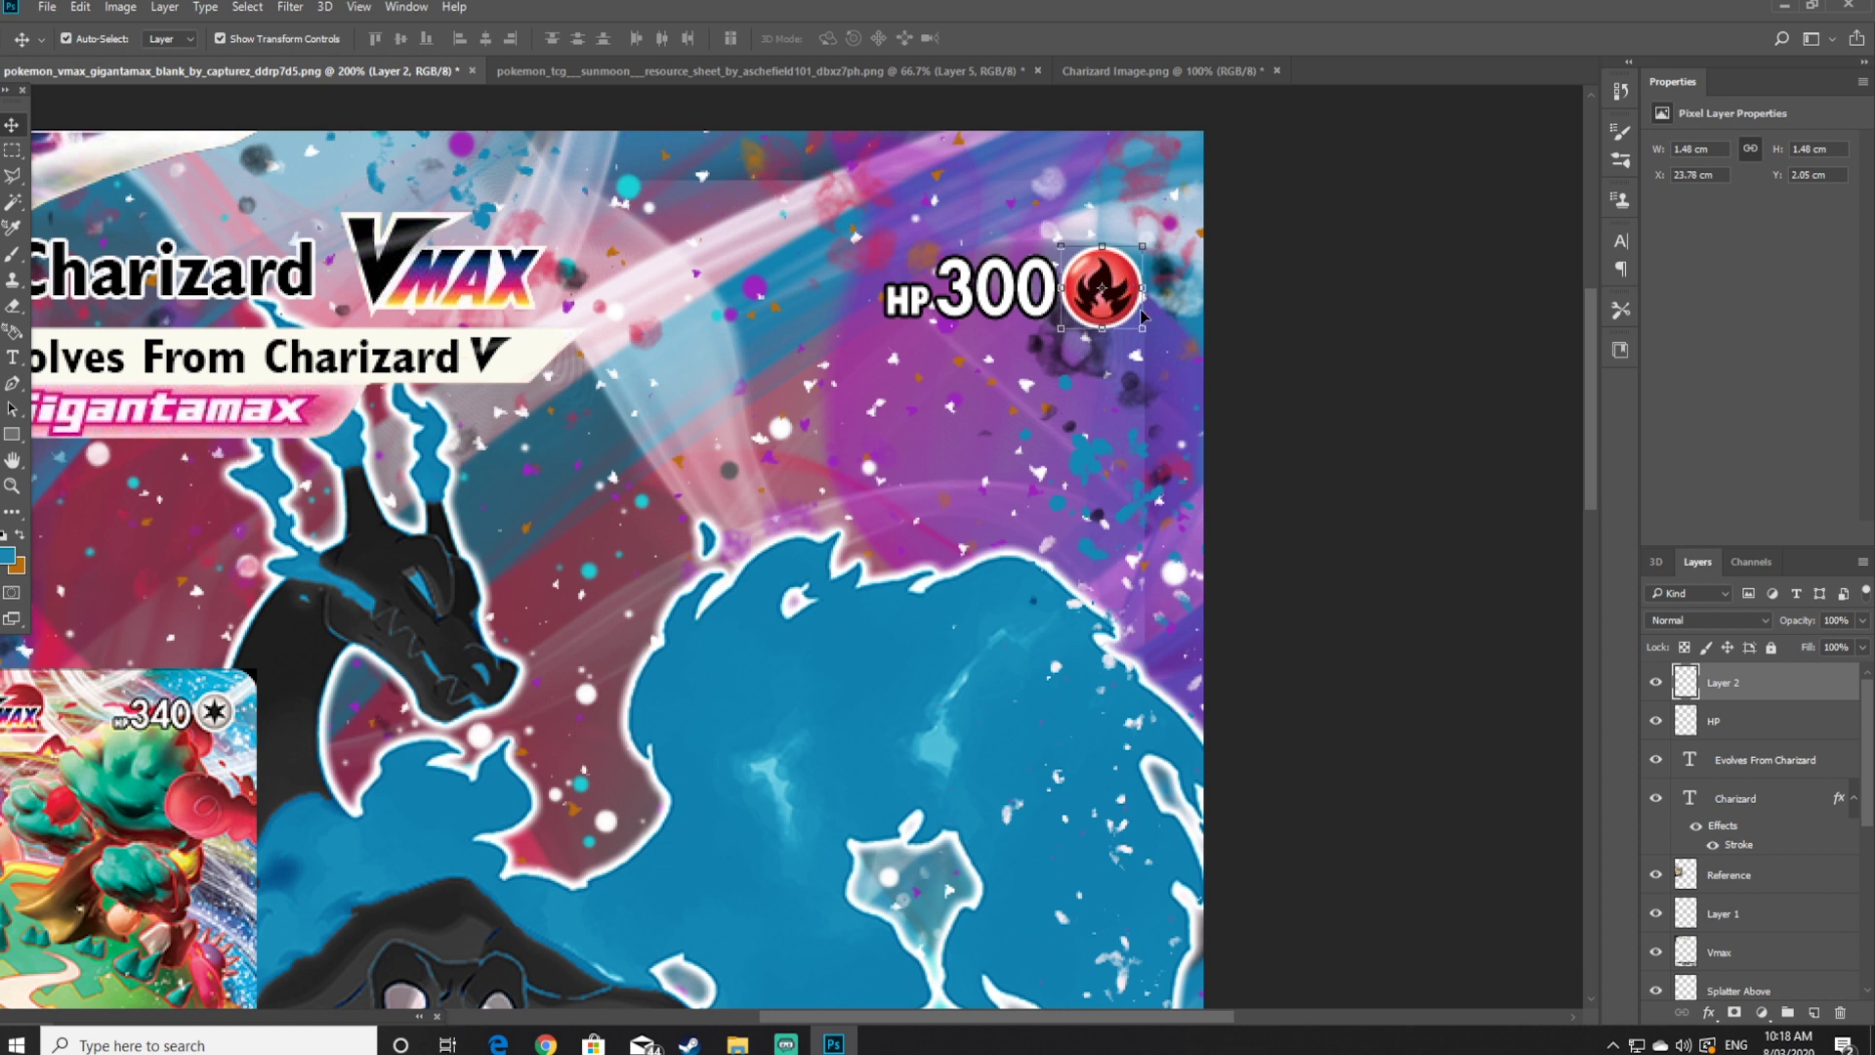
Fine-tune the spacing by nudging the HP 300 and the fire energy icon slightly left
left_click(995, 293)
left_click(962, 299)
key("Left")
key("Left")
key("Left")
key("Left")
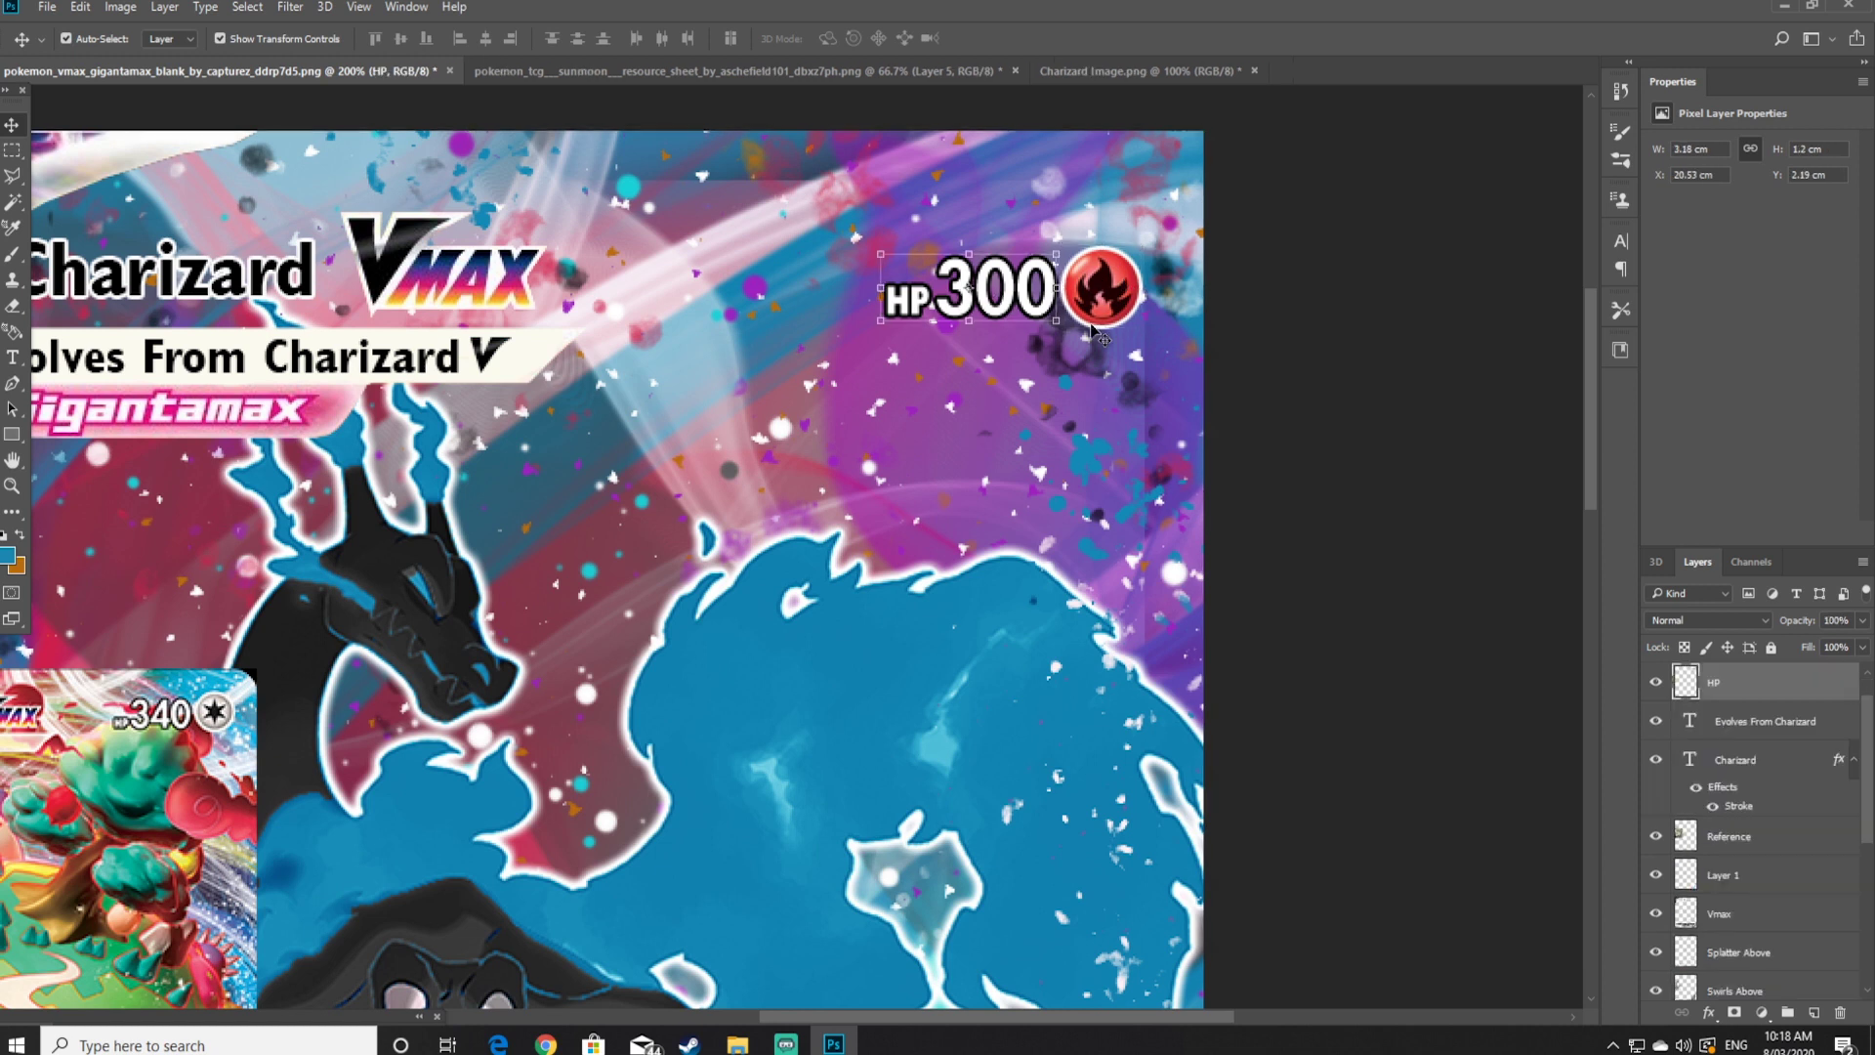
key("ctrl+z")
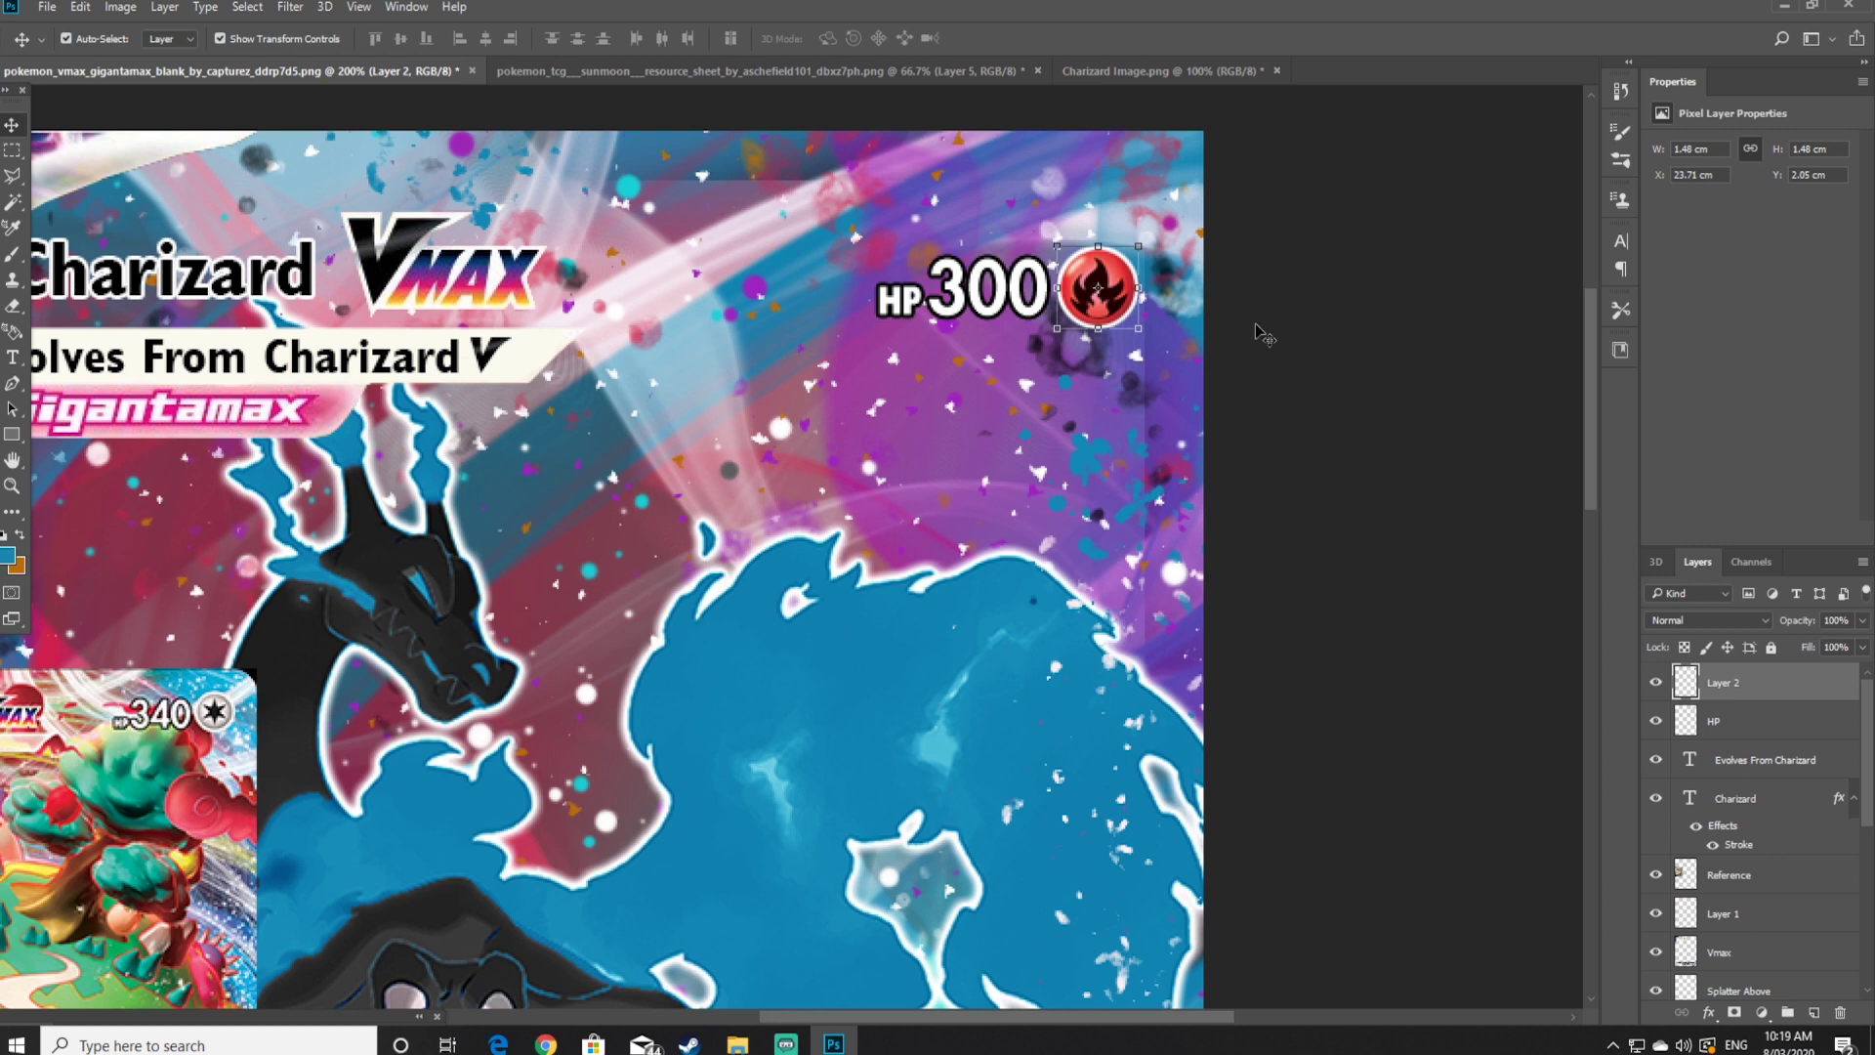
left_click(1257, 327)
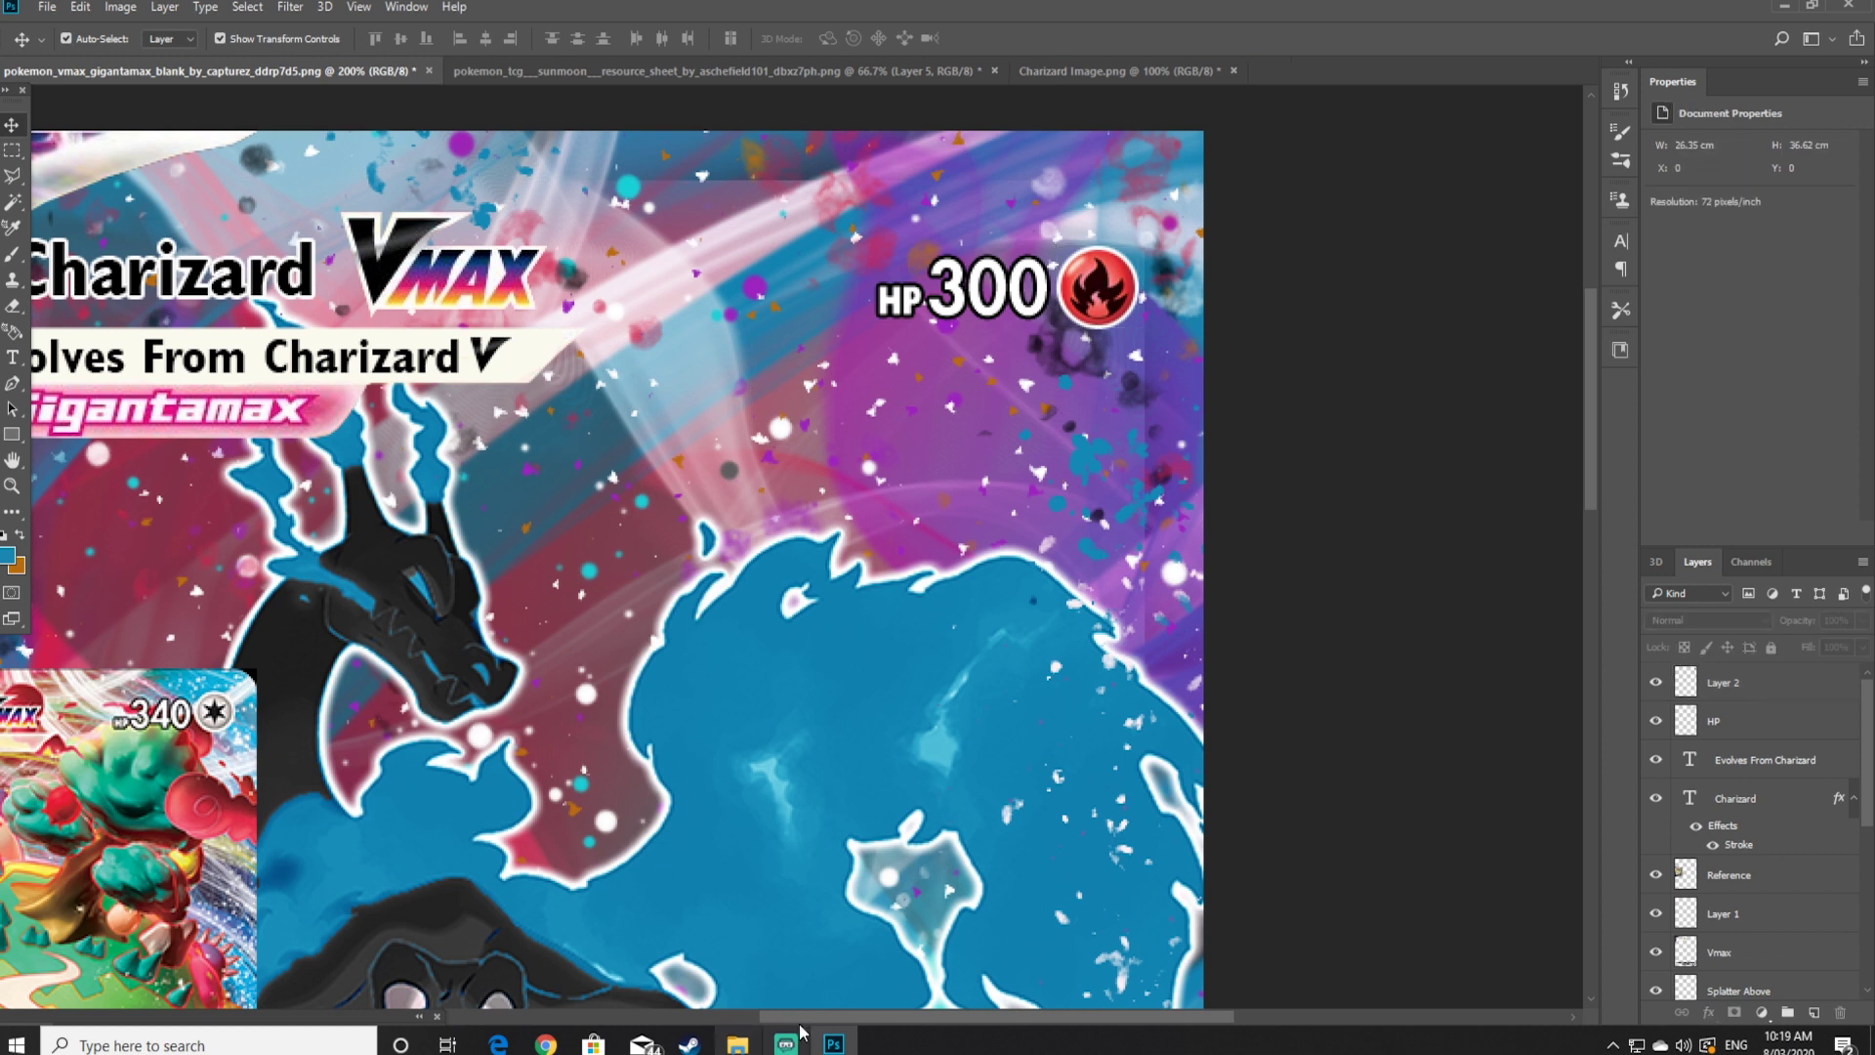
Switch to Chrome, search images for "charizard png", copy the Bulbapedia Charizard picture and paste it into the Photoshop card
left_click_drag(837, 1016, 729, 1019)
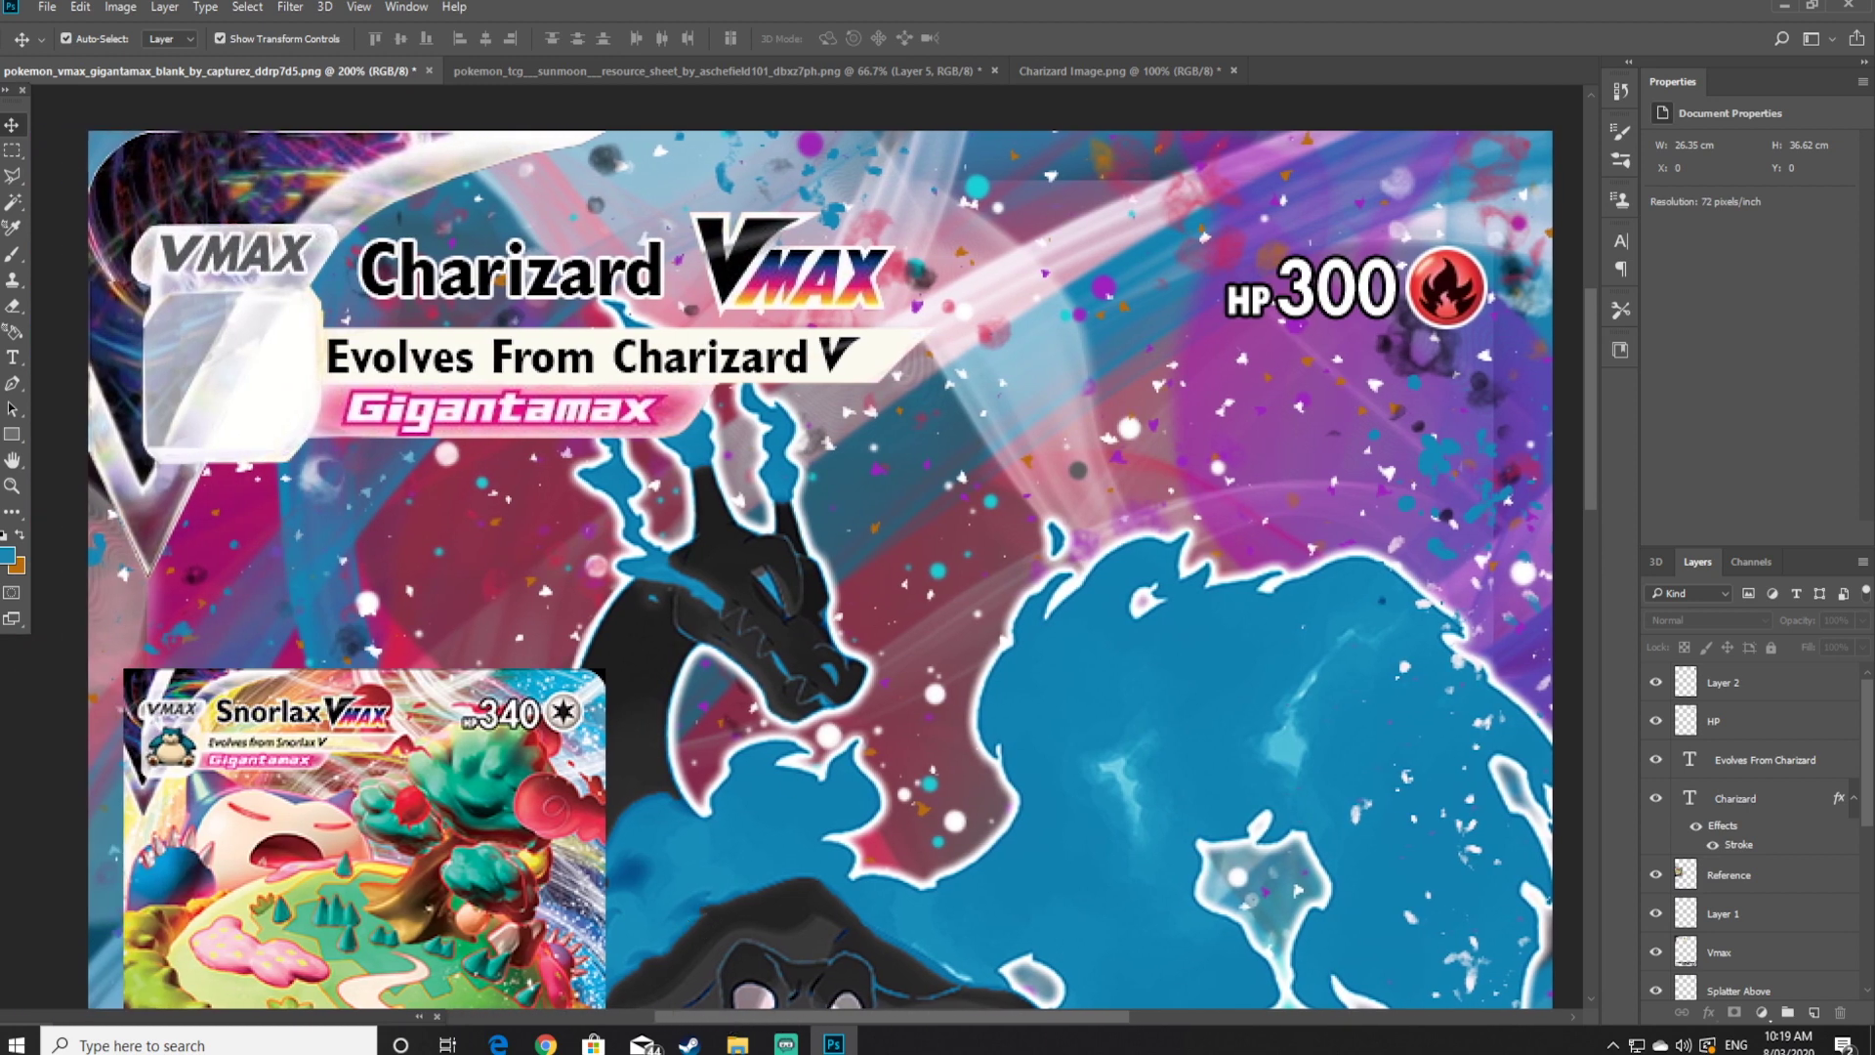
left_click(545, 1043)
left_click_drag(322, 102, 51, 101)
type("charizard png")
key("Return")
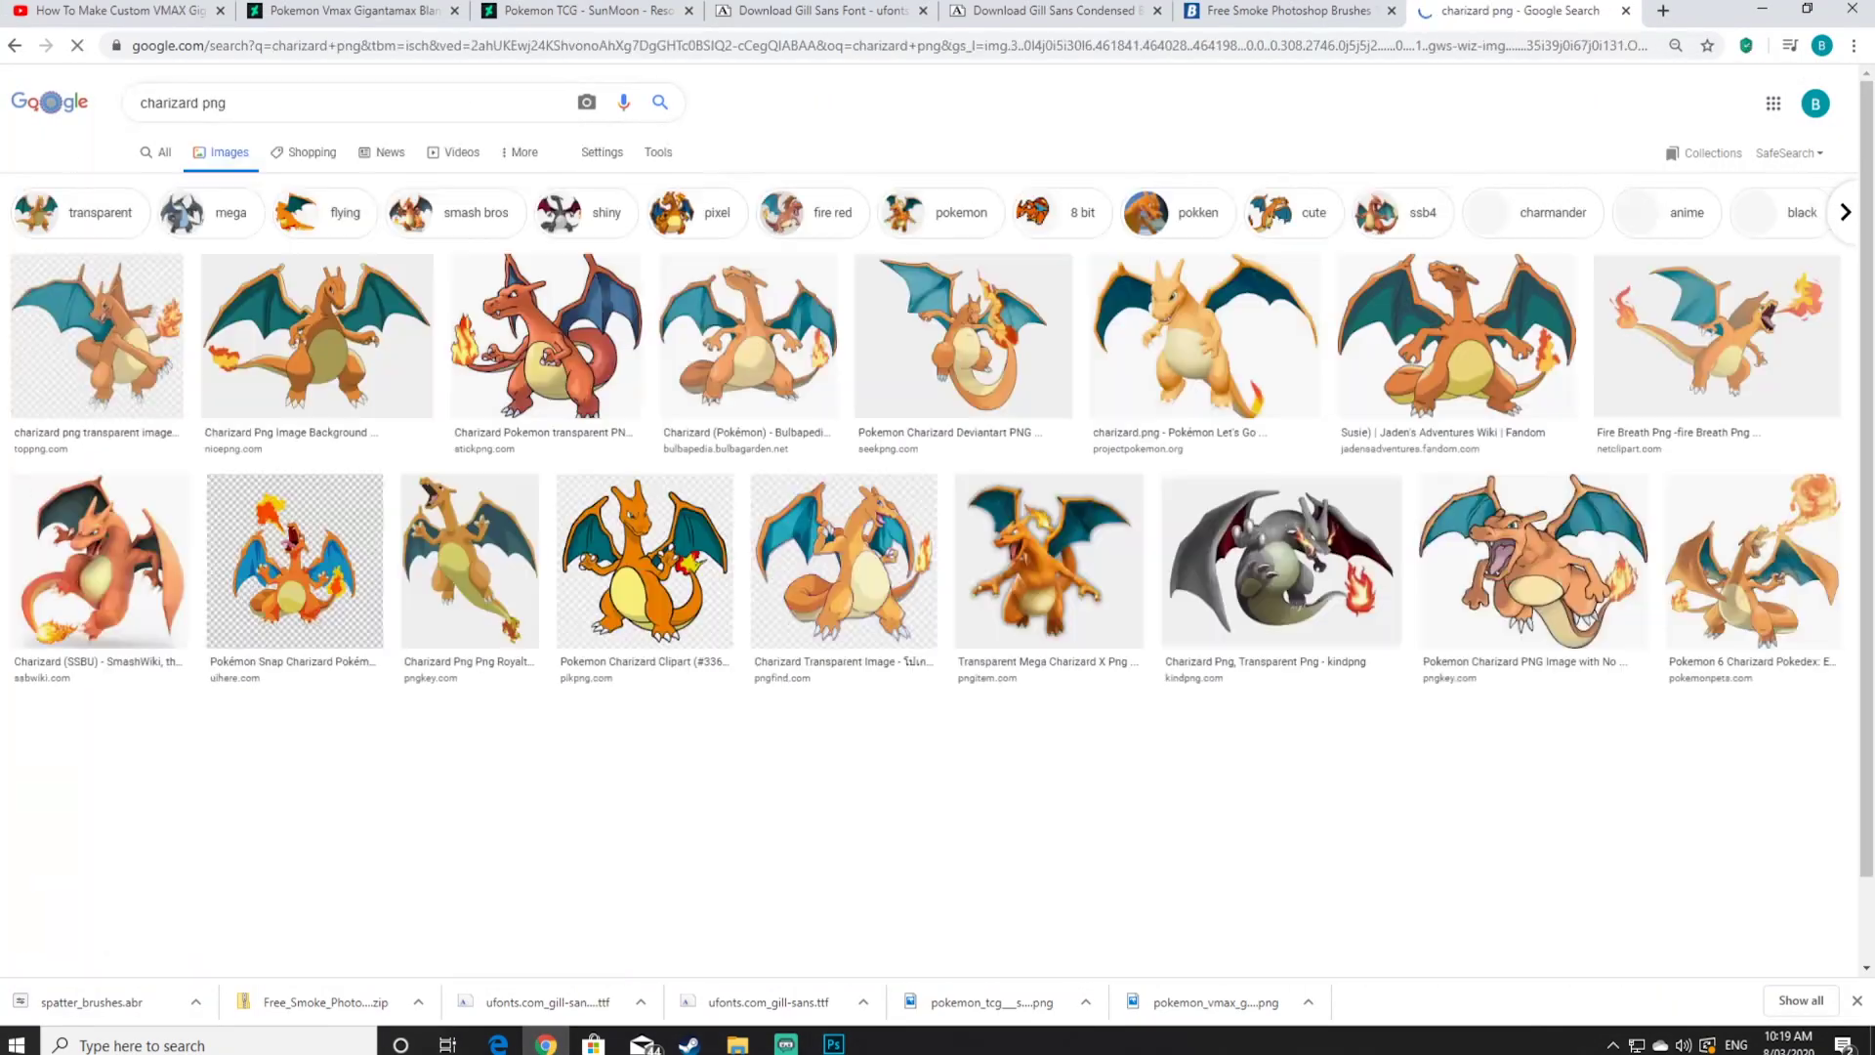
left_click(762, 341)
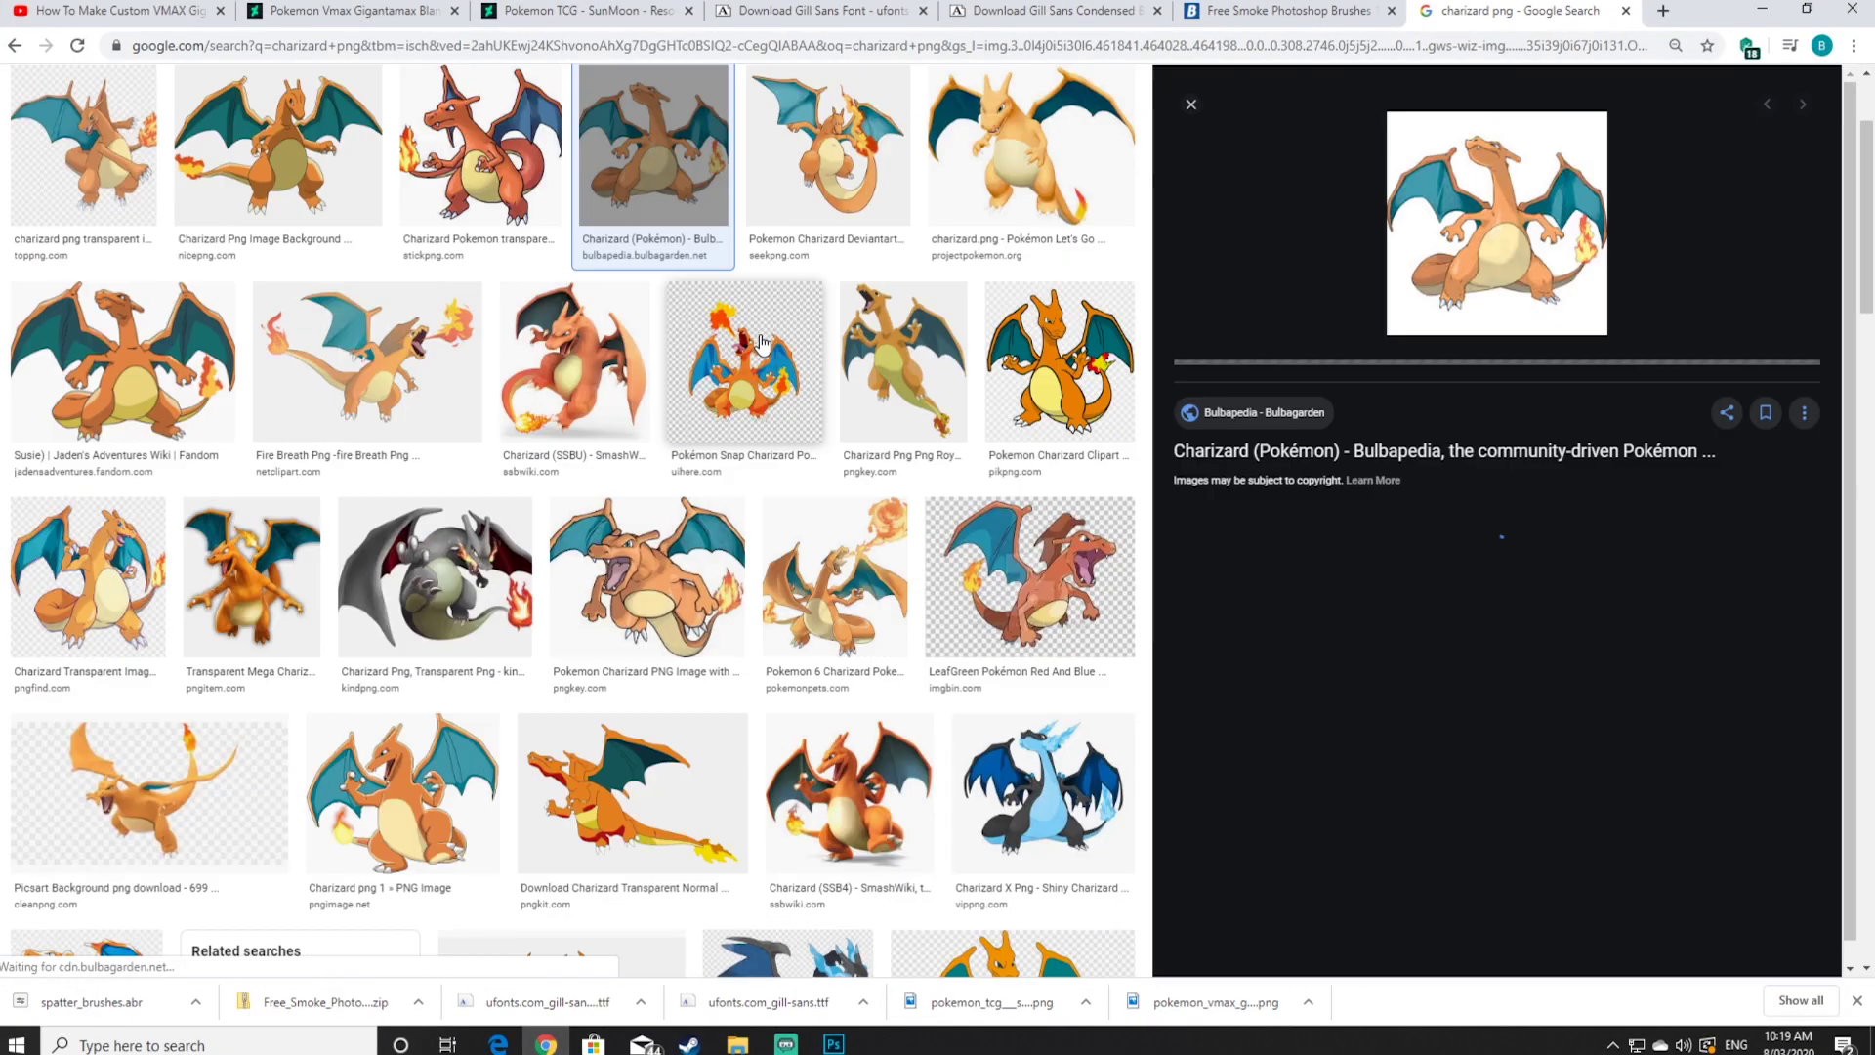
right_click(1484, 207)
left_click(1543, 410)
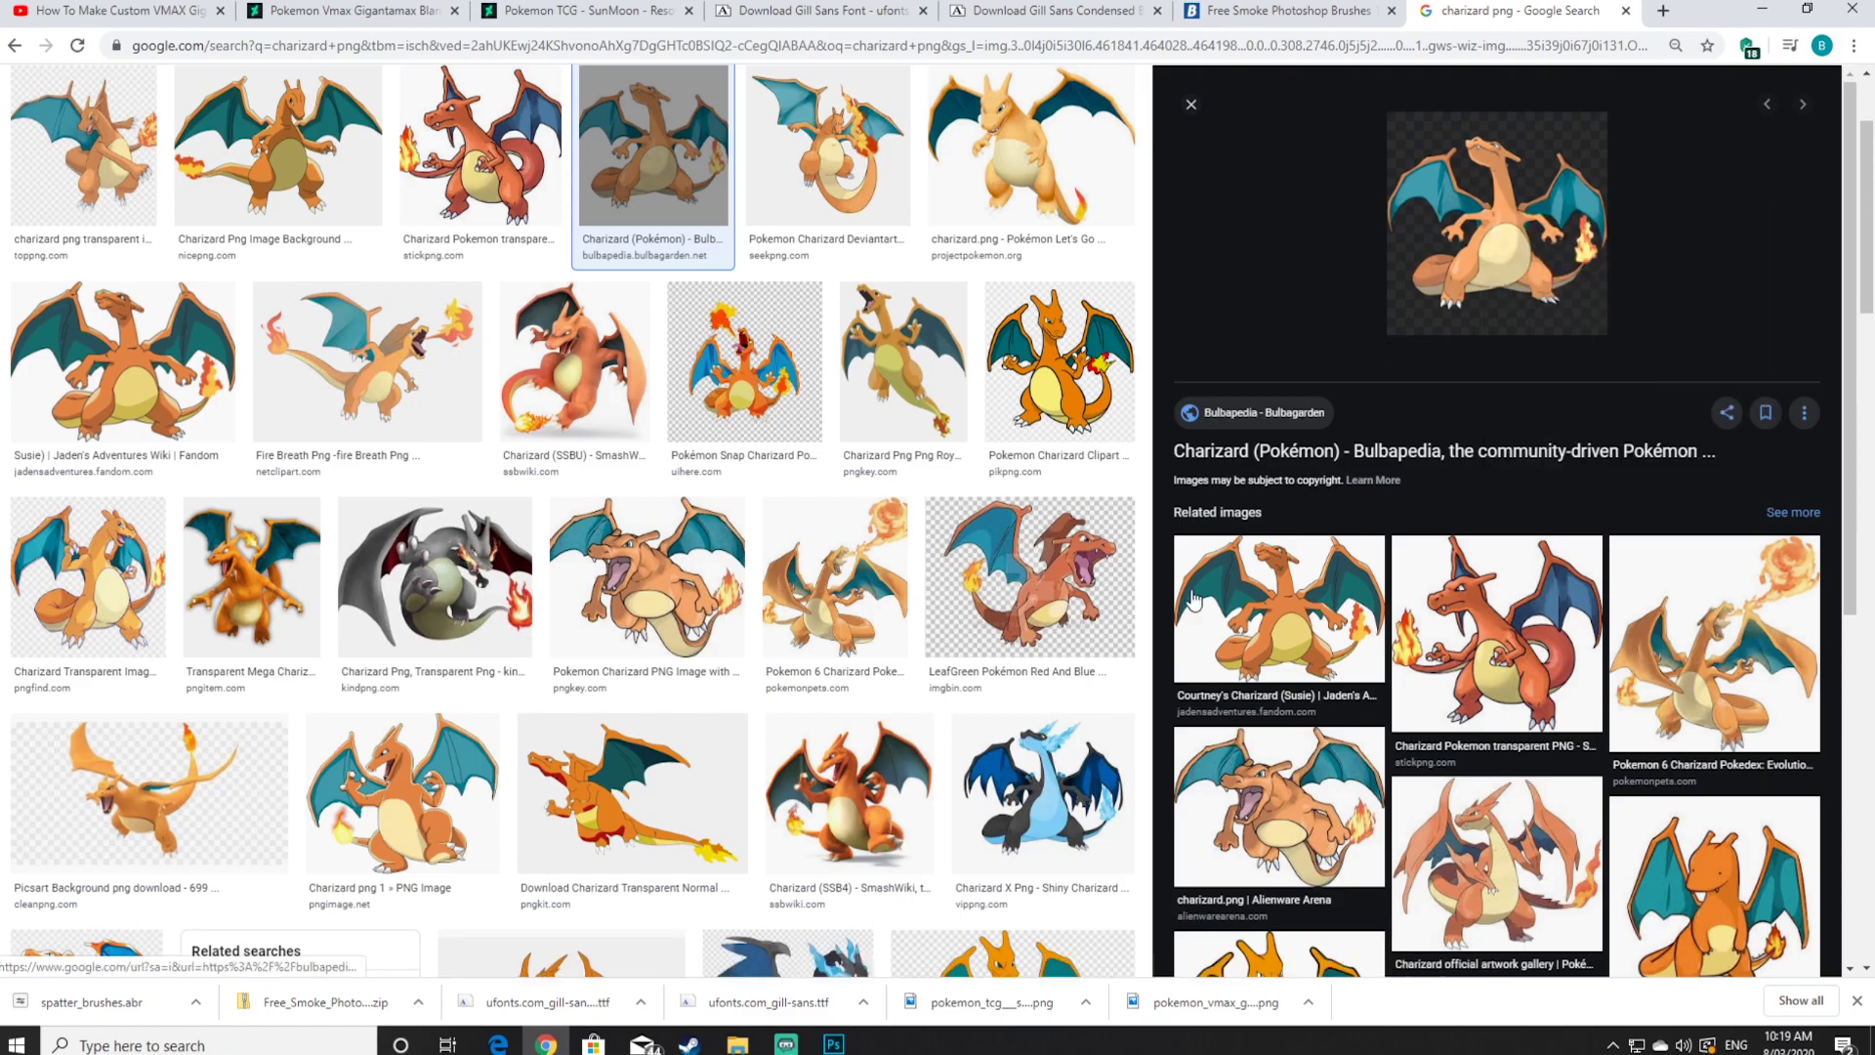
key("alt+Tab")
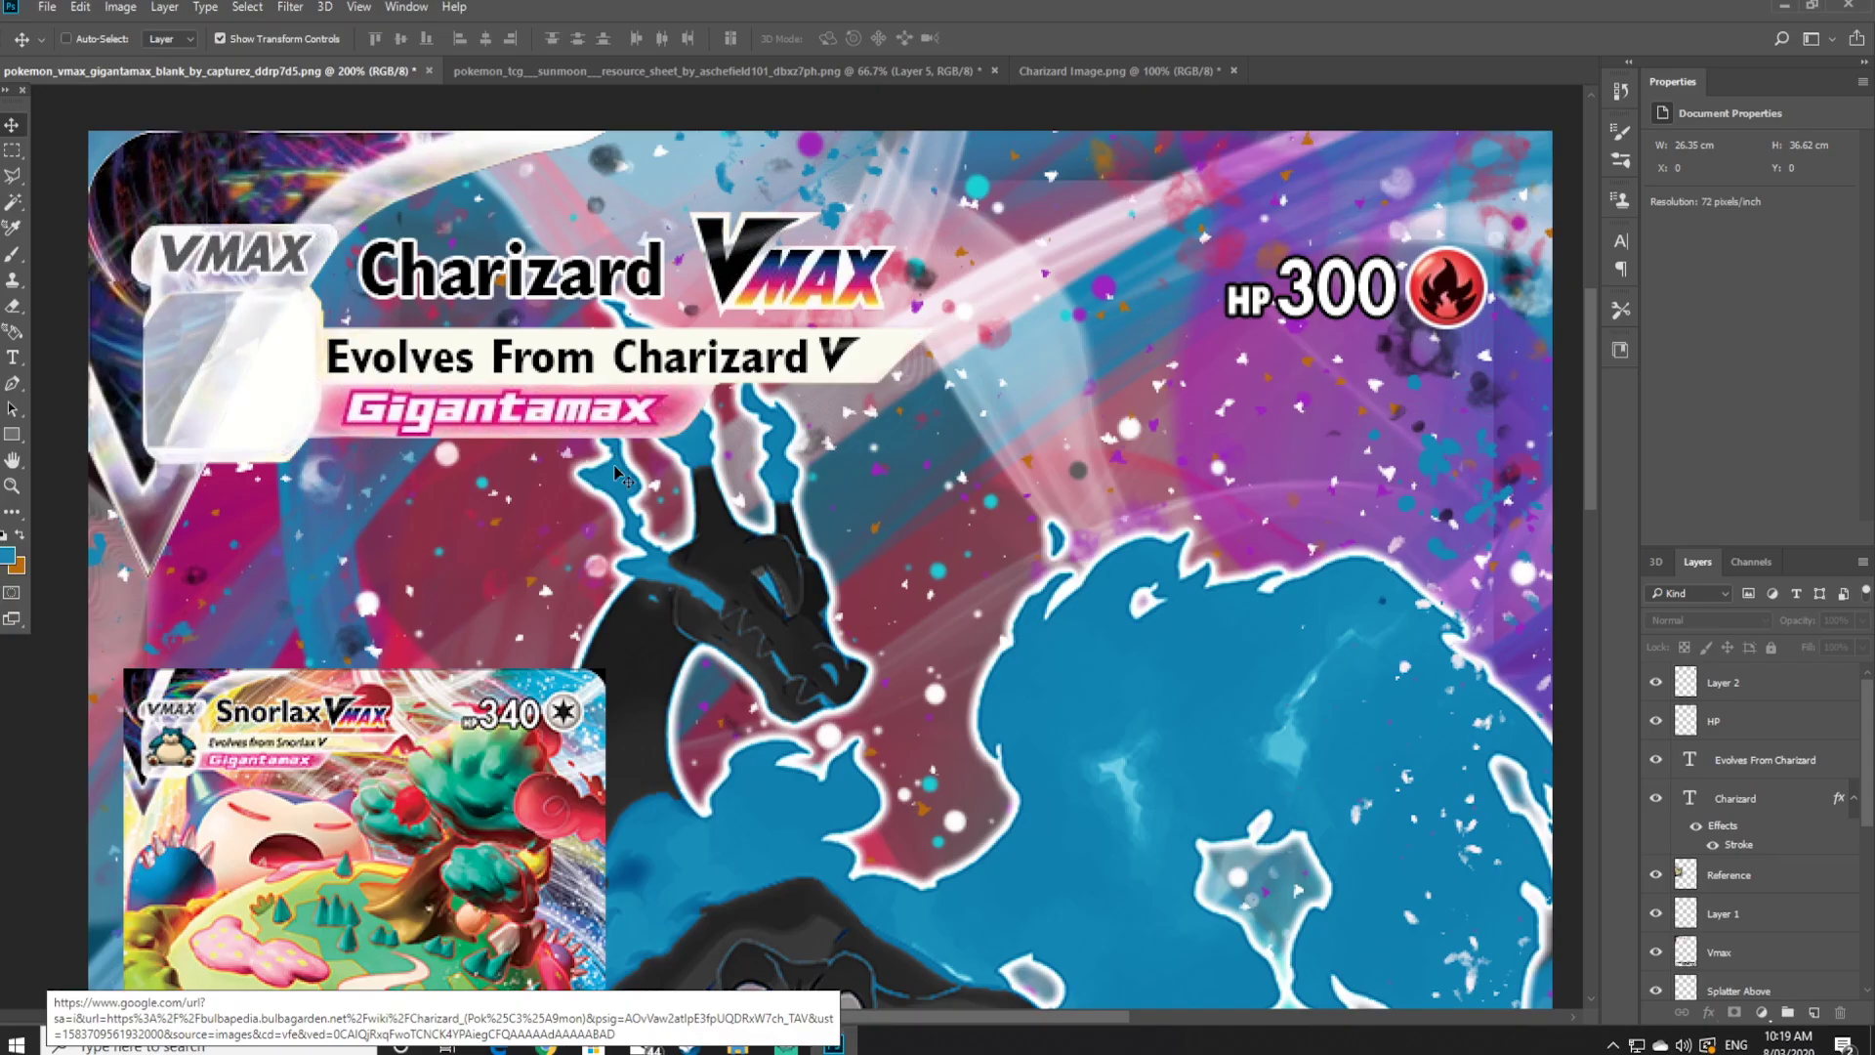
key("ctrl+v")
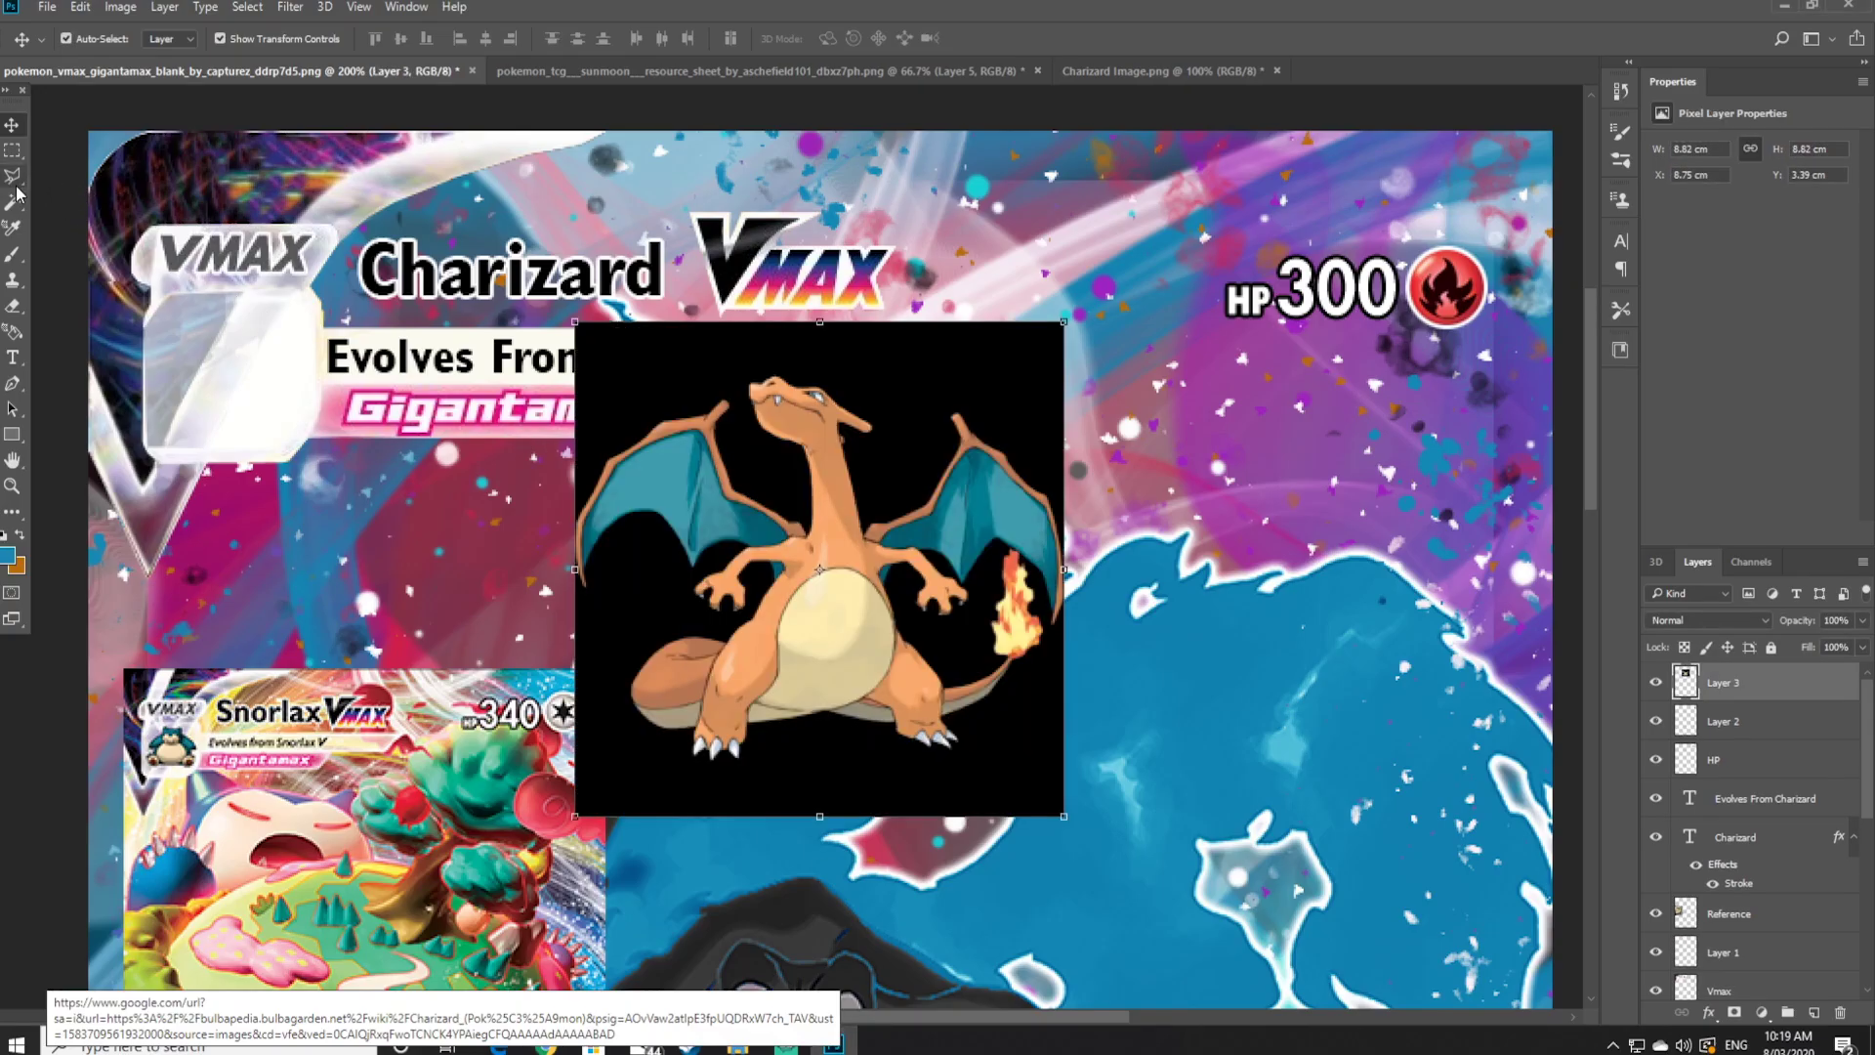
Delete the black background around the pasted Charizard using Magic Wand selections, including the enclosed area beside the tail flame
left_click(13, 201)
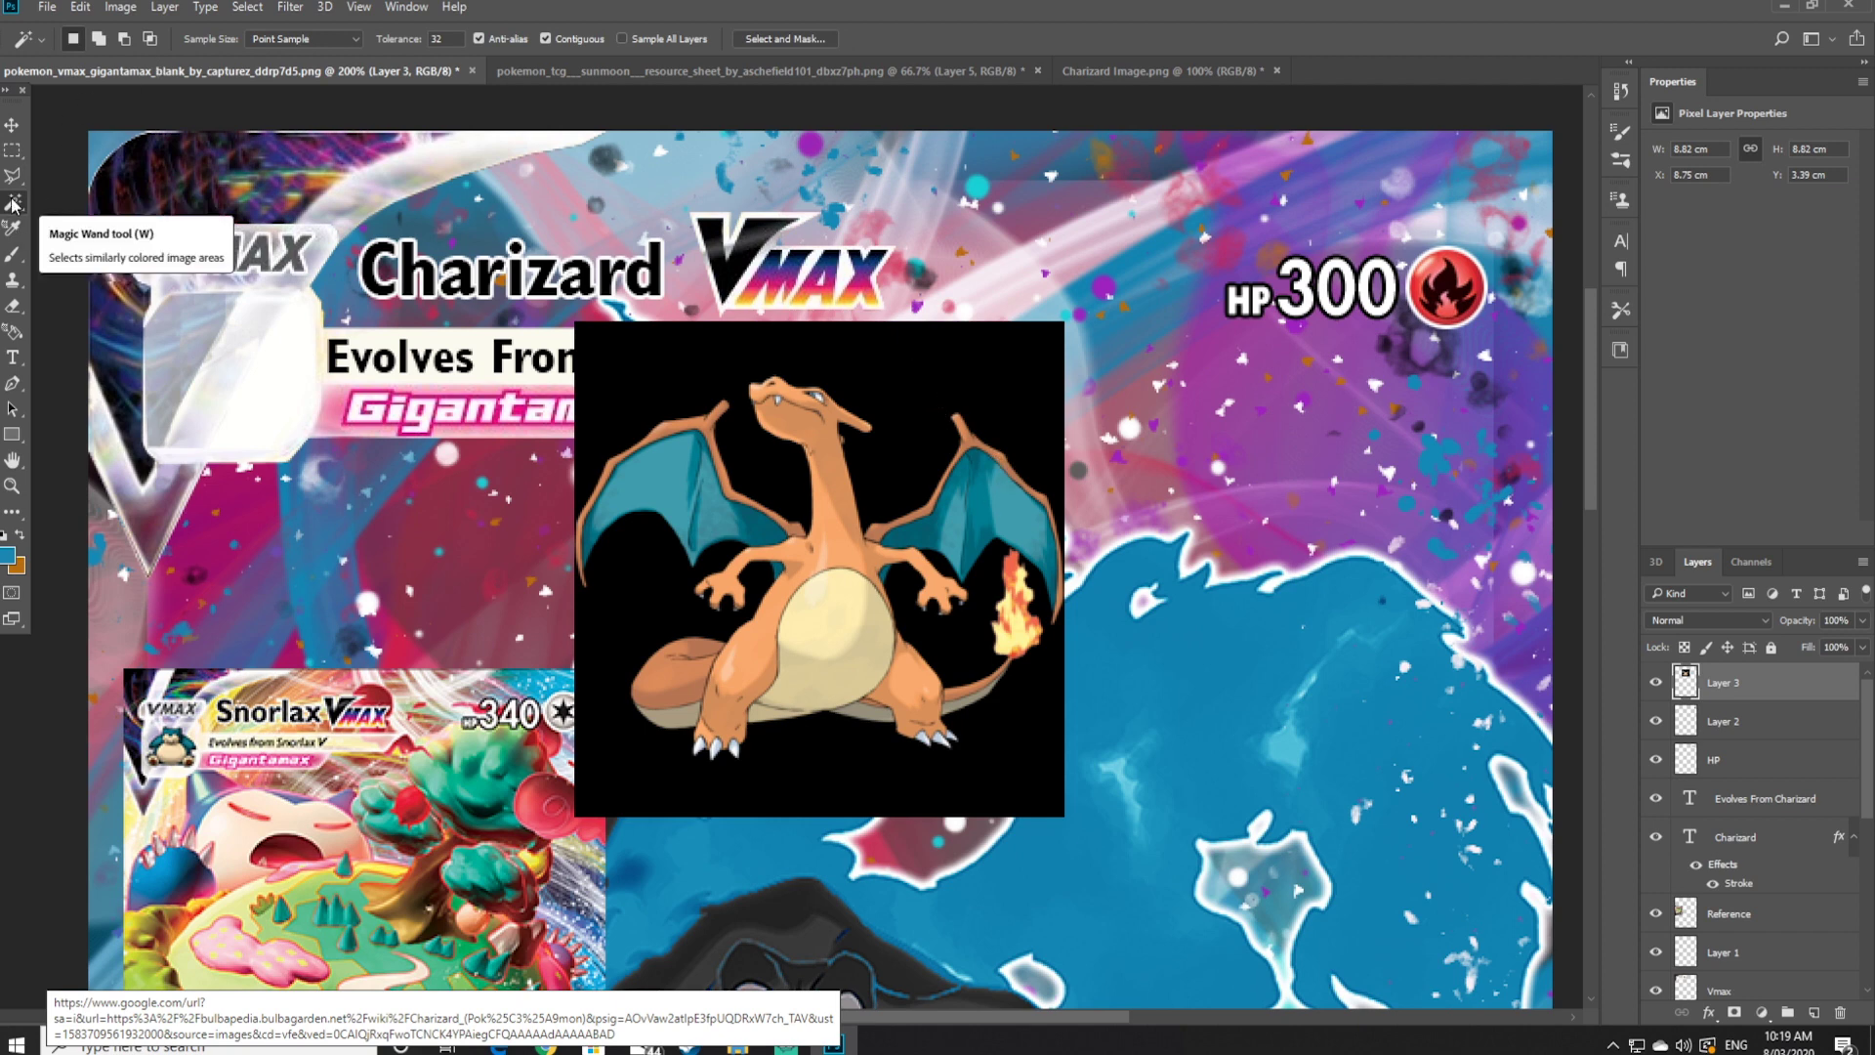
left_click(892, 411)
key("Delete")
left_click(982, 641)
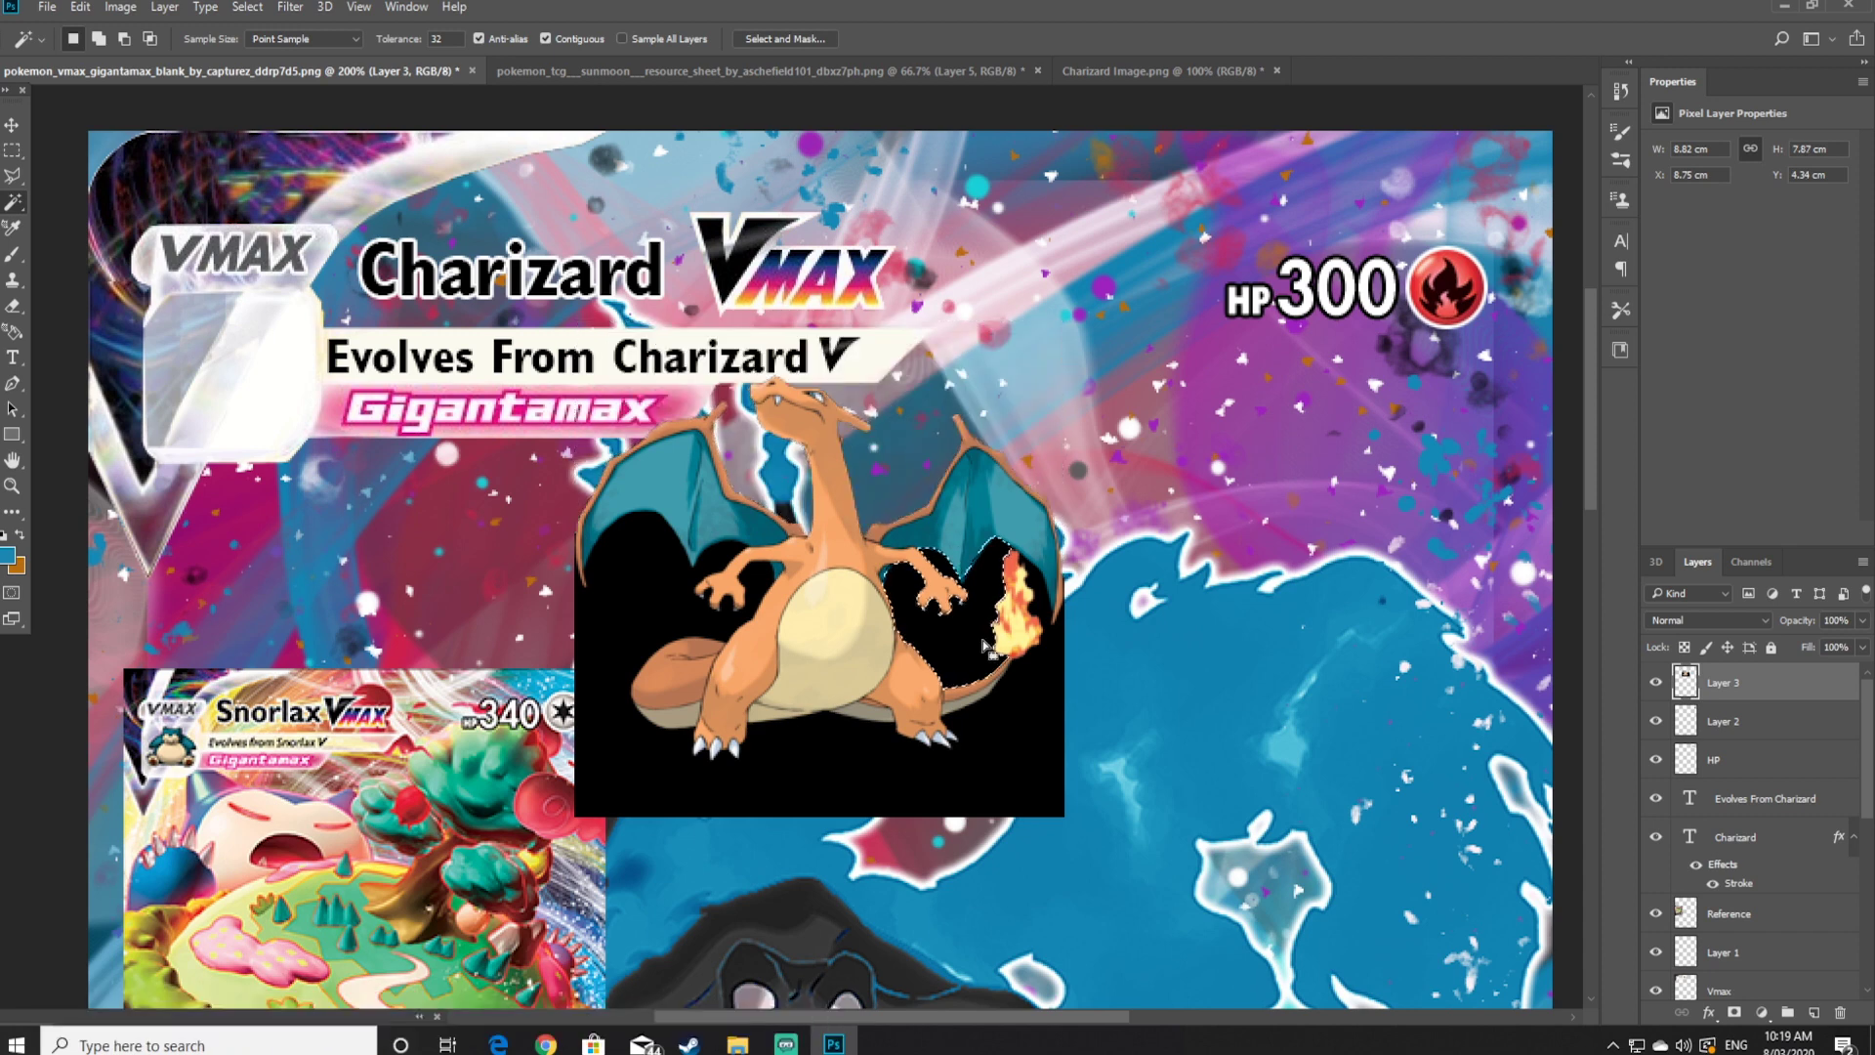
key("Delete")
left_click(1037, 682)
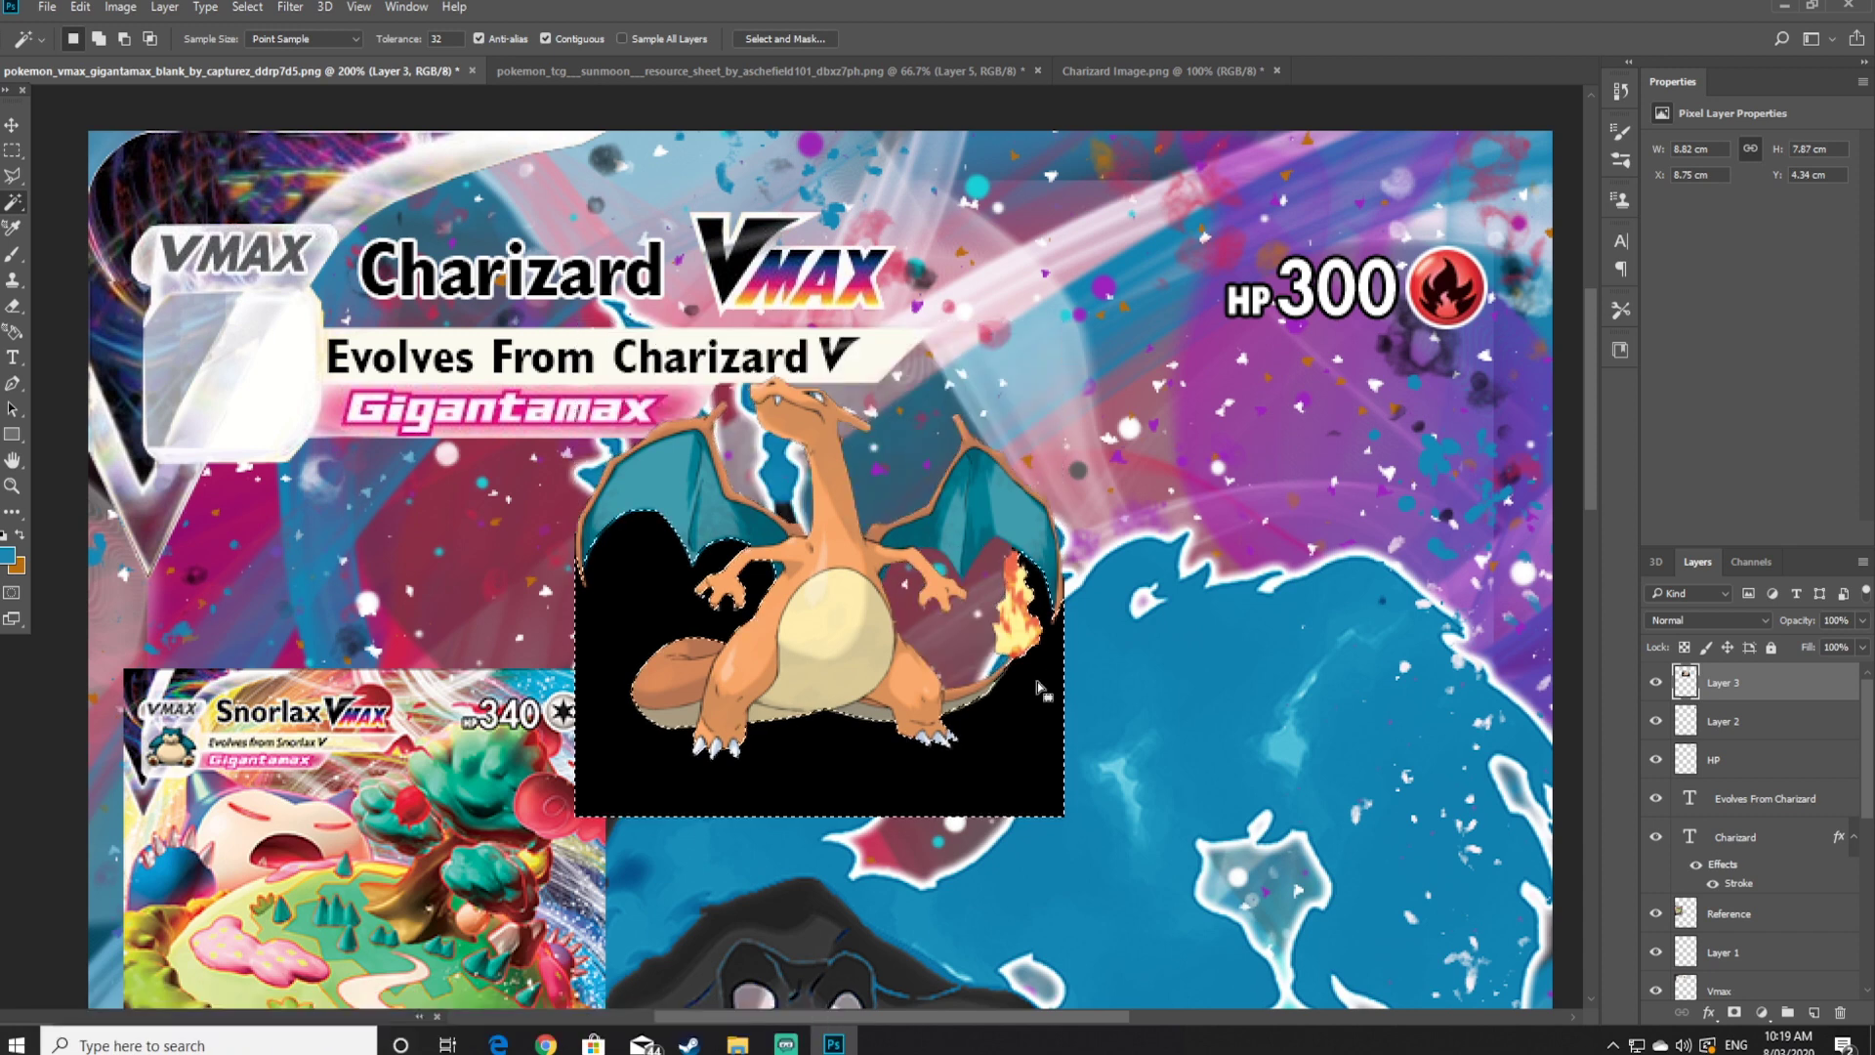
key("Delete")
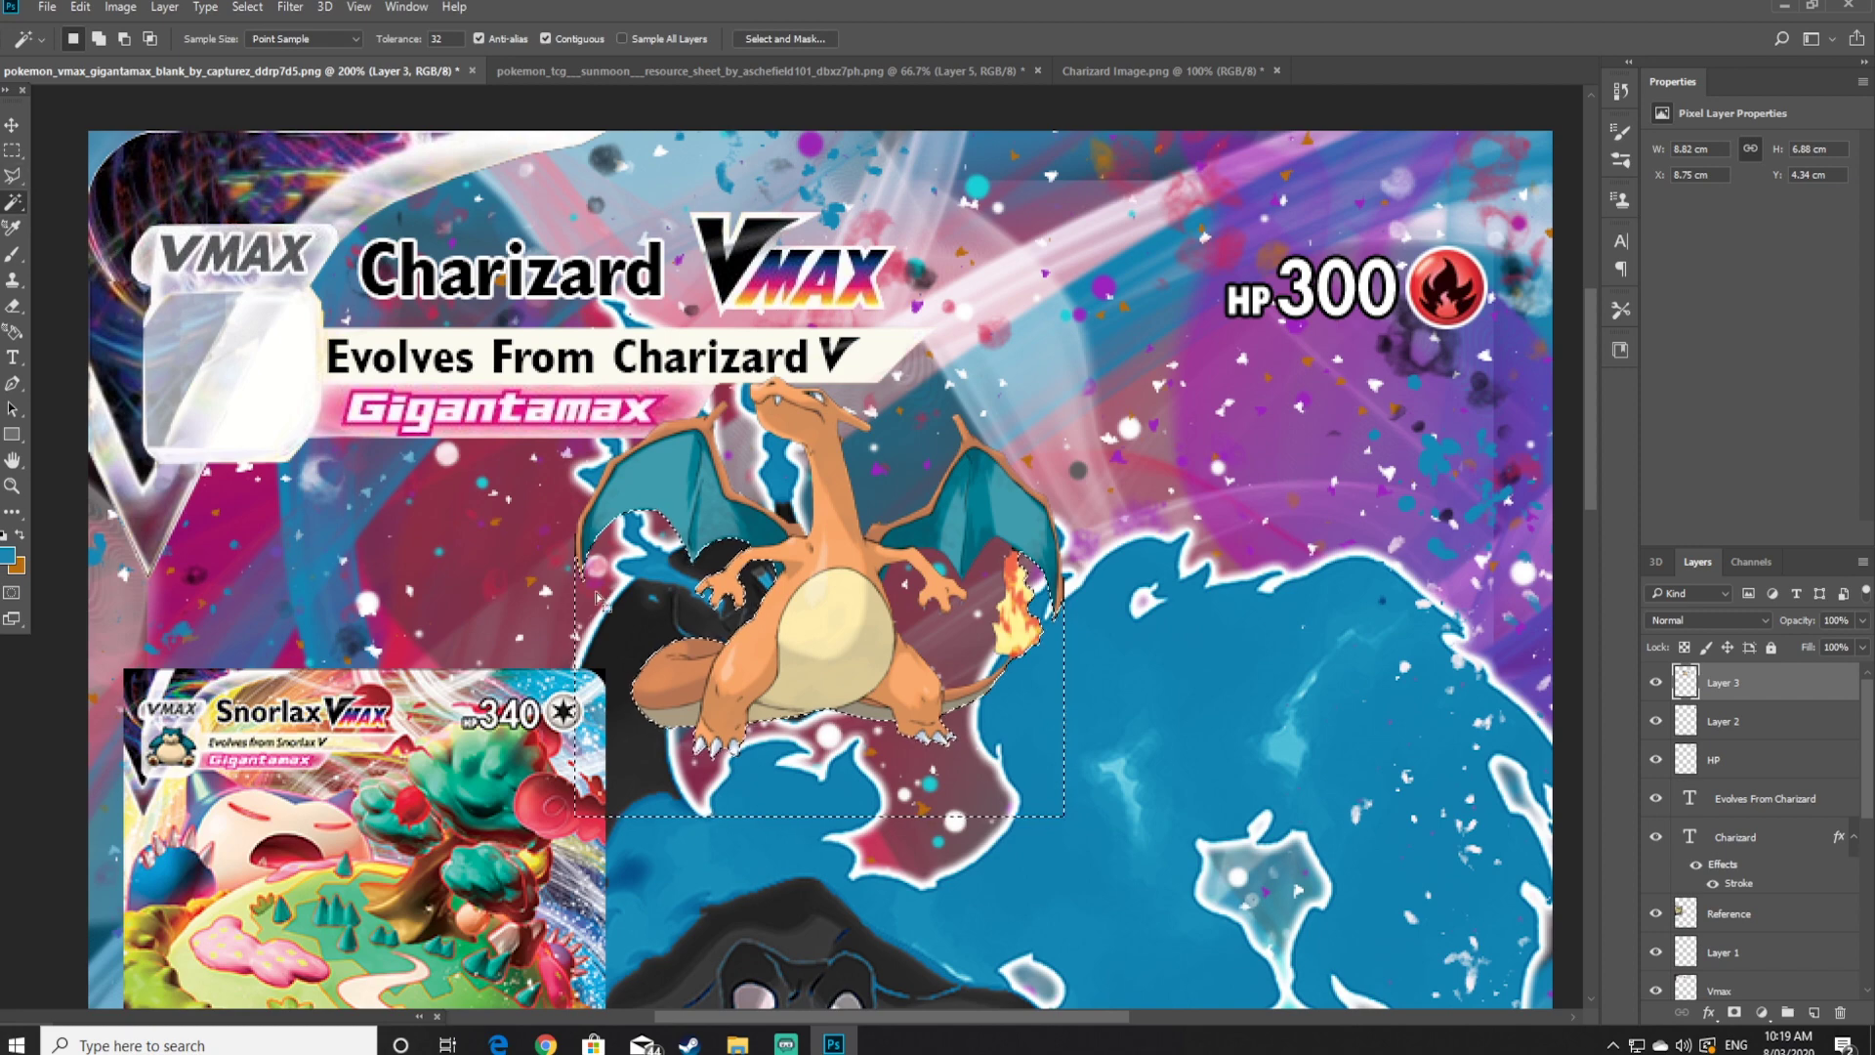
key("ctrl+d")
key("m")
Move the Charizard over the card's title area and erase the leftover black strip along its left wing's outer edge
left_click(12, 125)
left_click_drag(826, 625, 471, 479)
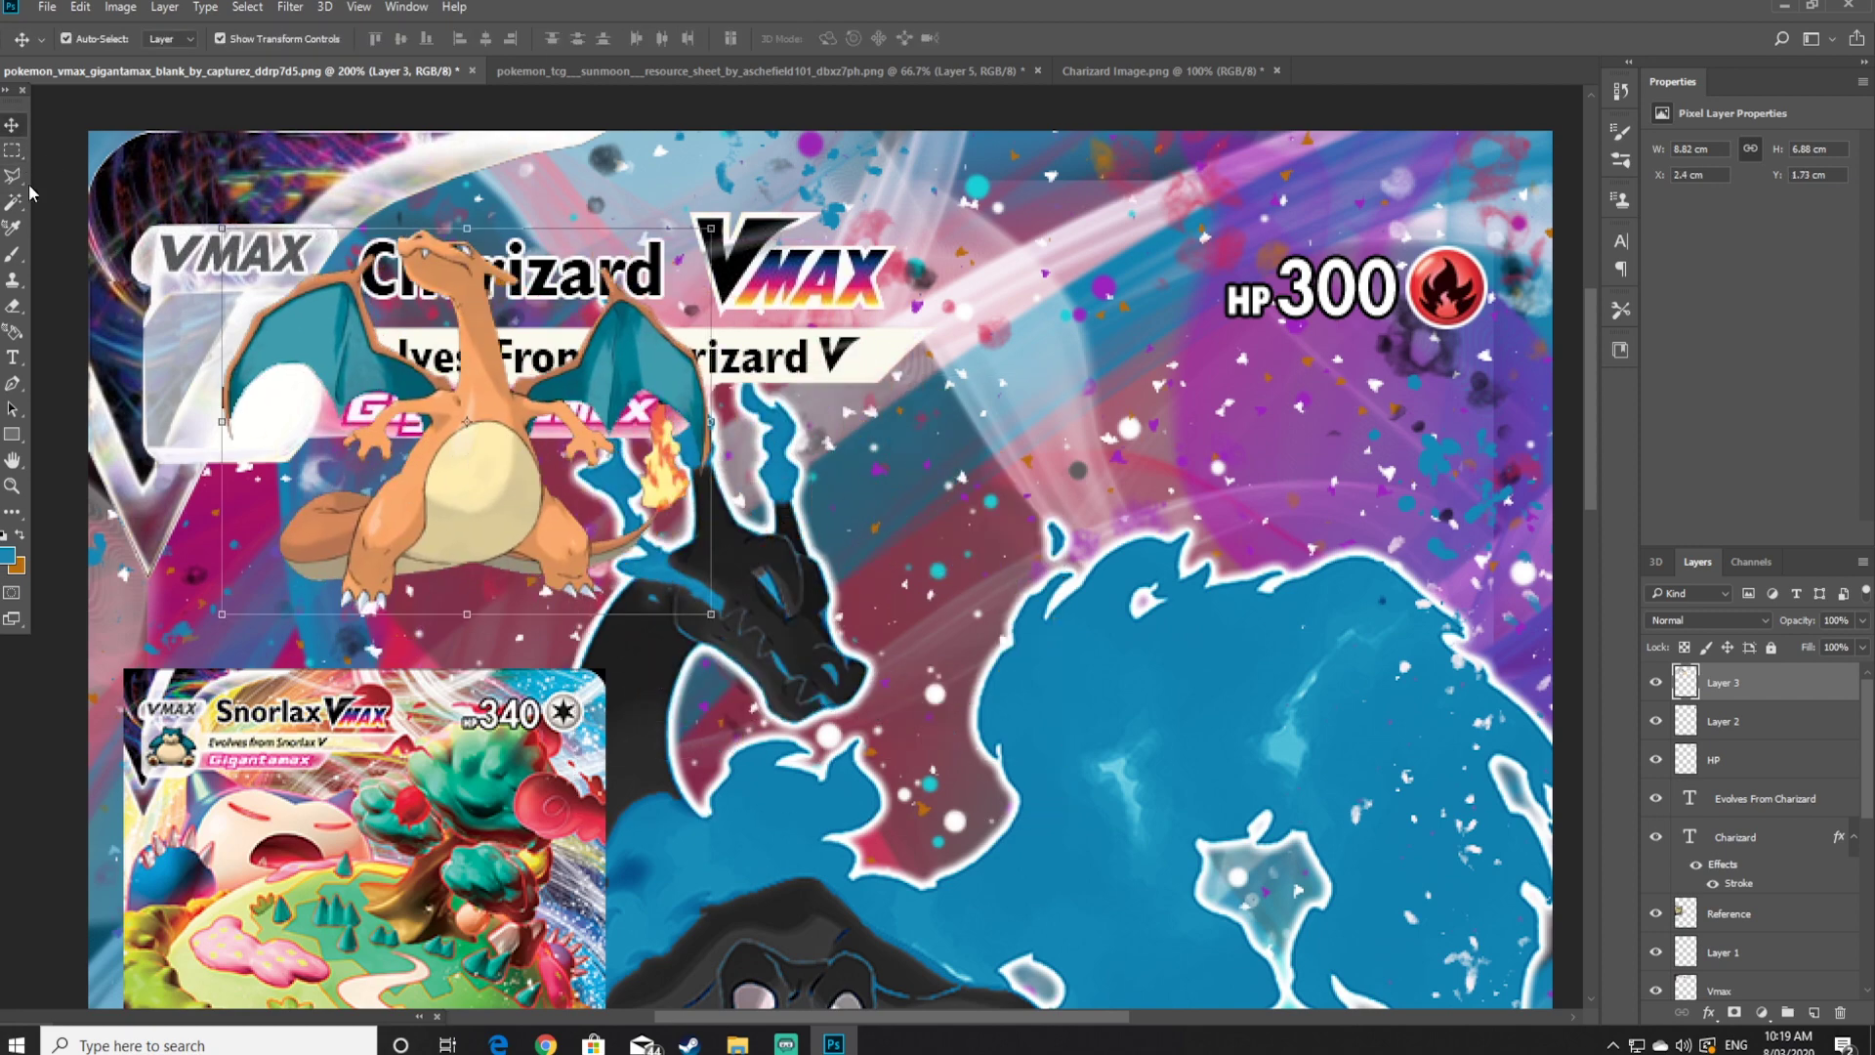
left_click(12, 486)
left_click(231, 392)
left_click_drag(231, 392, 283, 391)
left_click(12, 203)
left_click(180, 431)
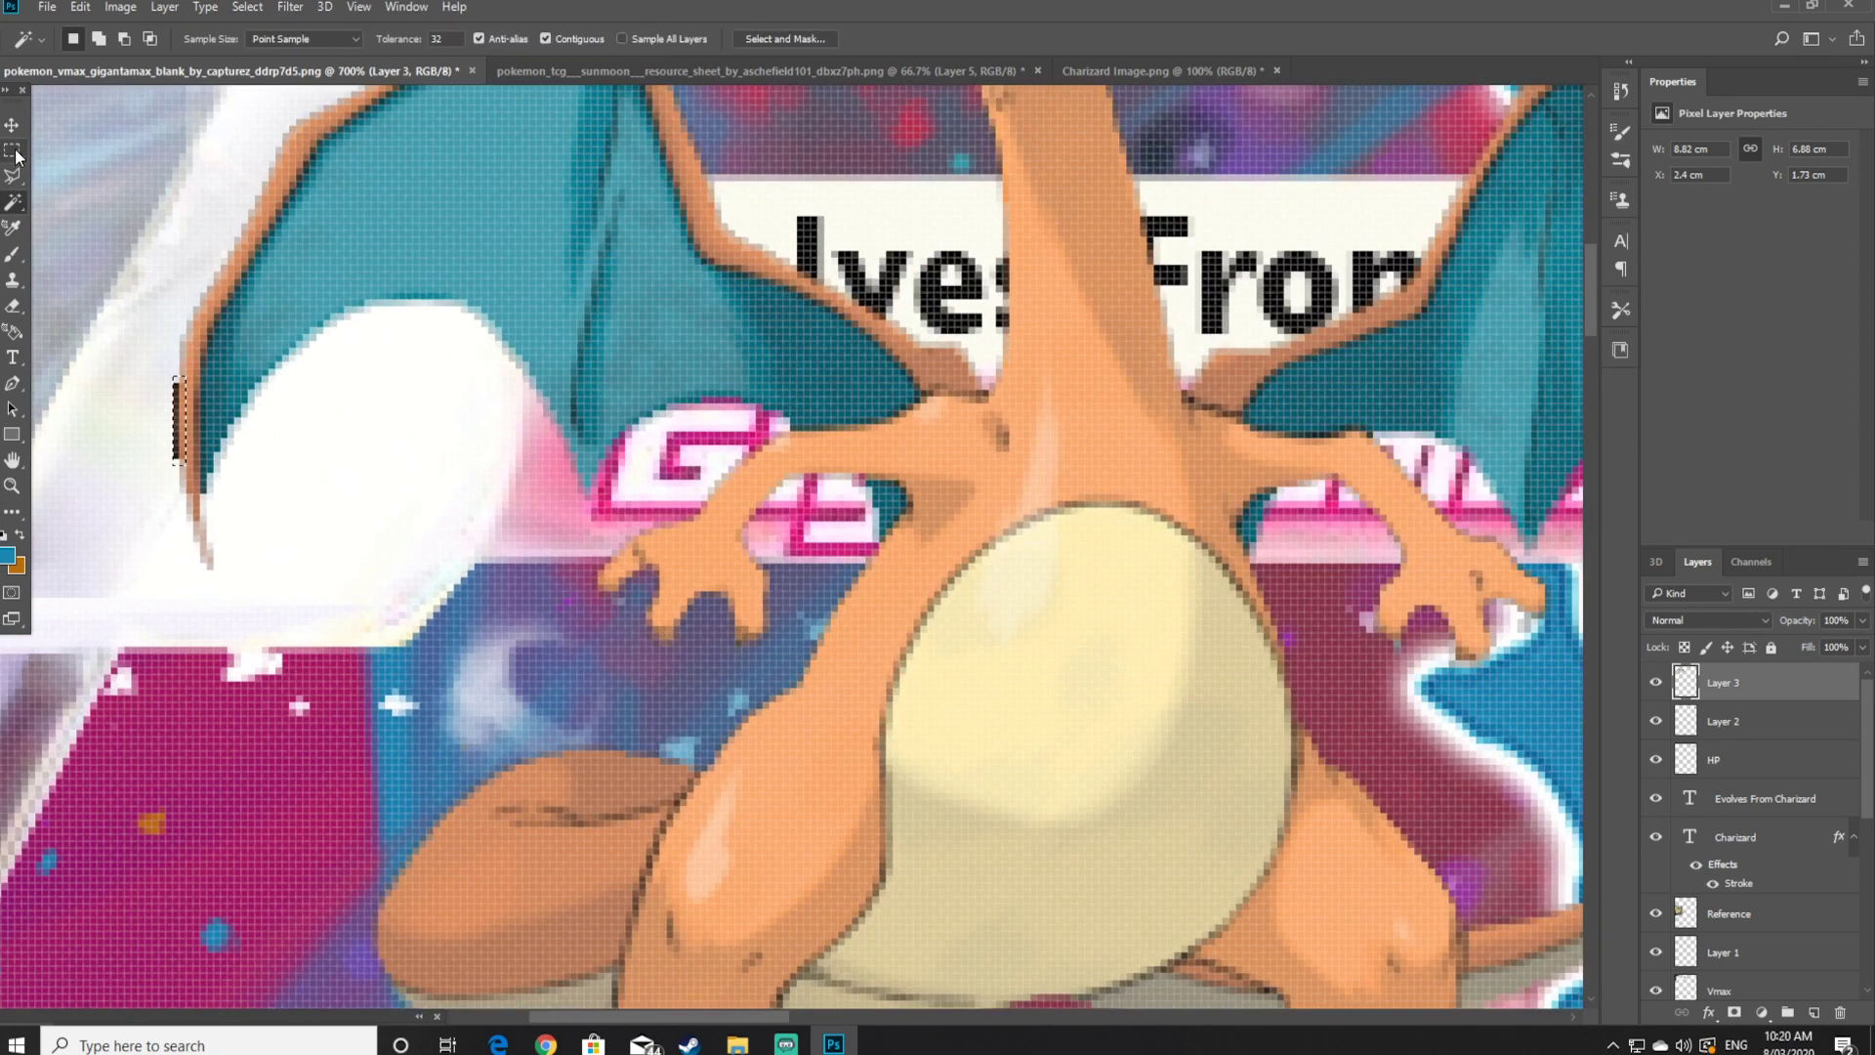
key("Delete")
key("ctrl+d")
key("m")
Scale the Charizard down to about 2.61 by 2.05 cm and place it in the pale box under the VMAX badge
left_click(11, 486)
left_click_drag(252, 410, 195, 410)
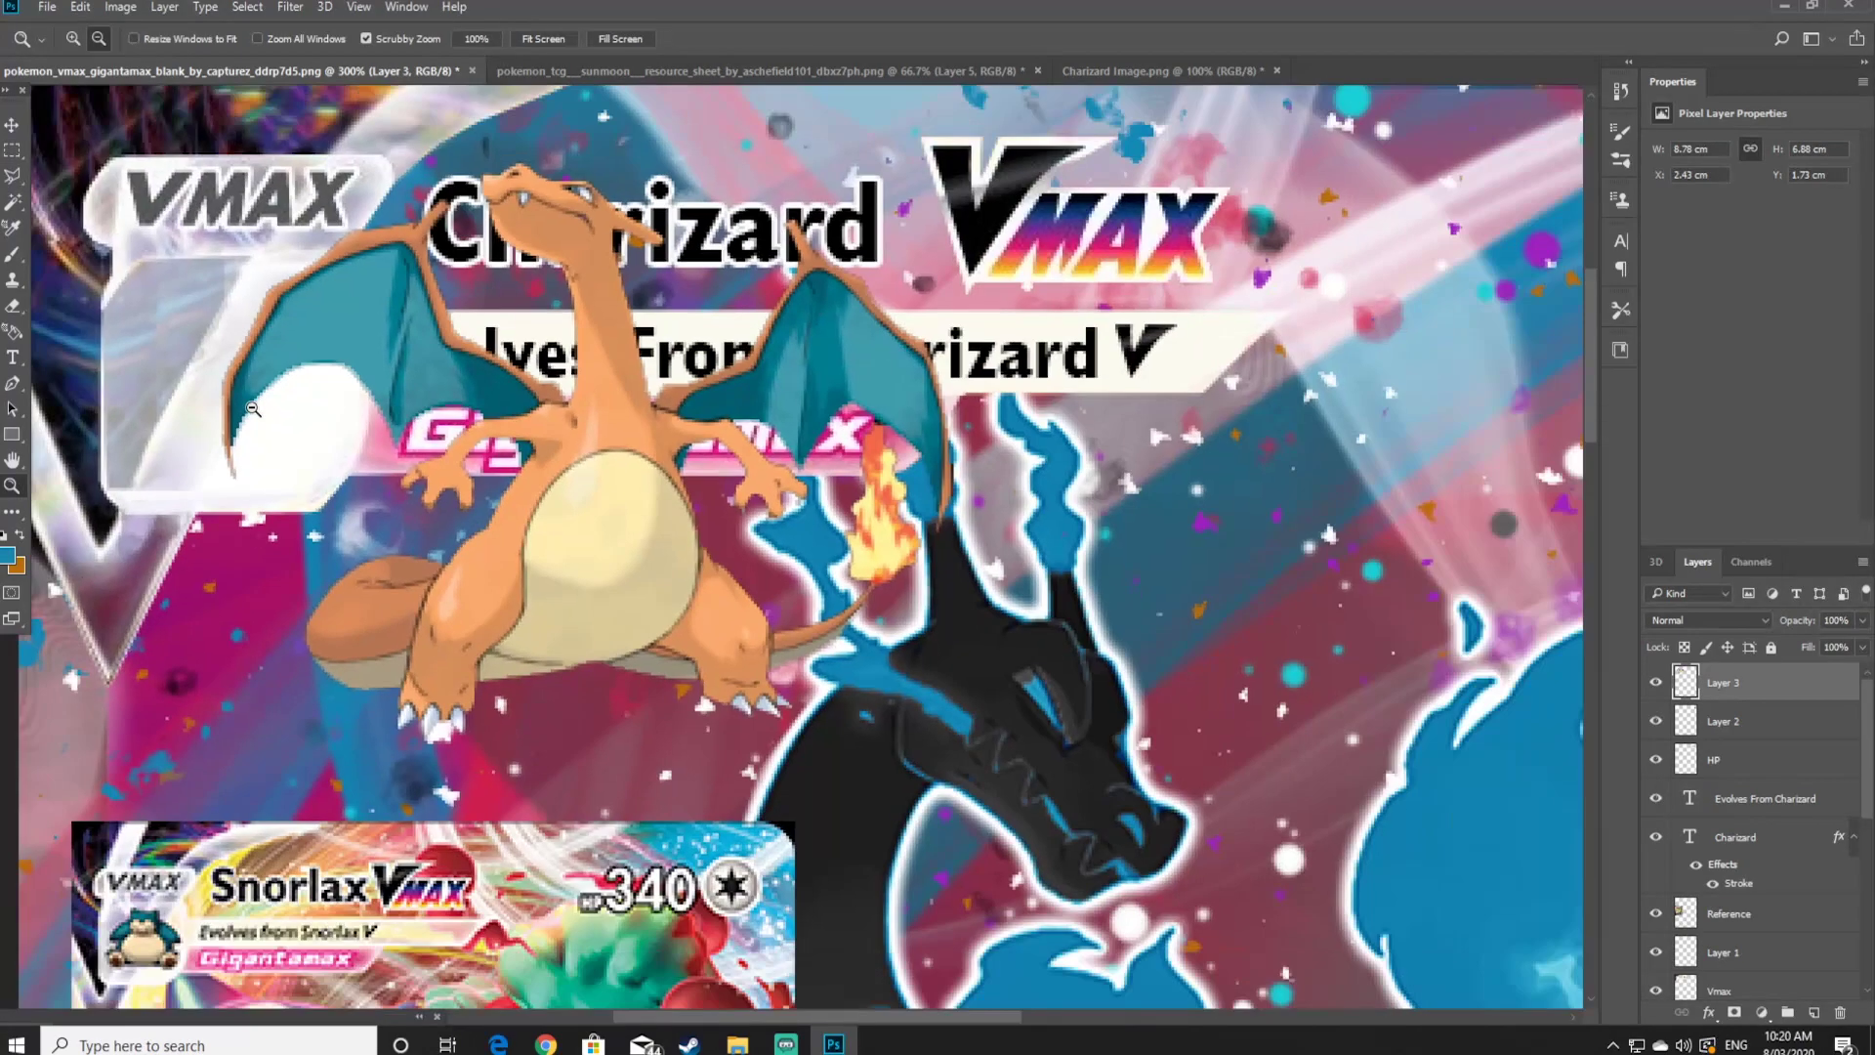
key("v")
left_click_drag(222, 160, 673, 523)
left_click_drag(781, 615, 221, 352)
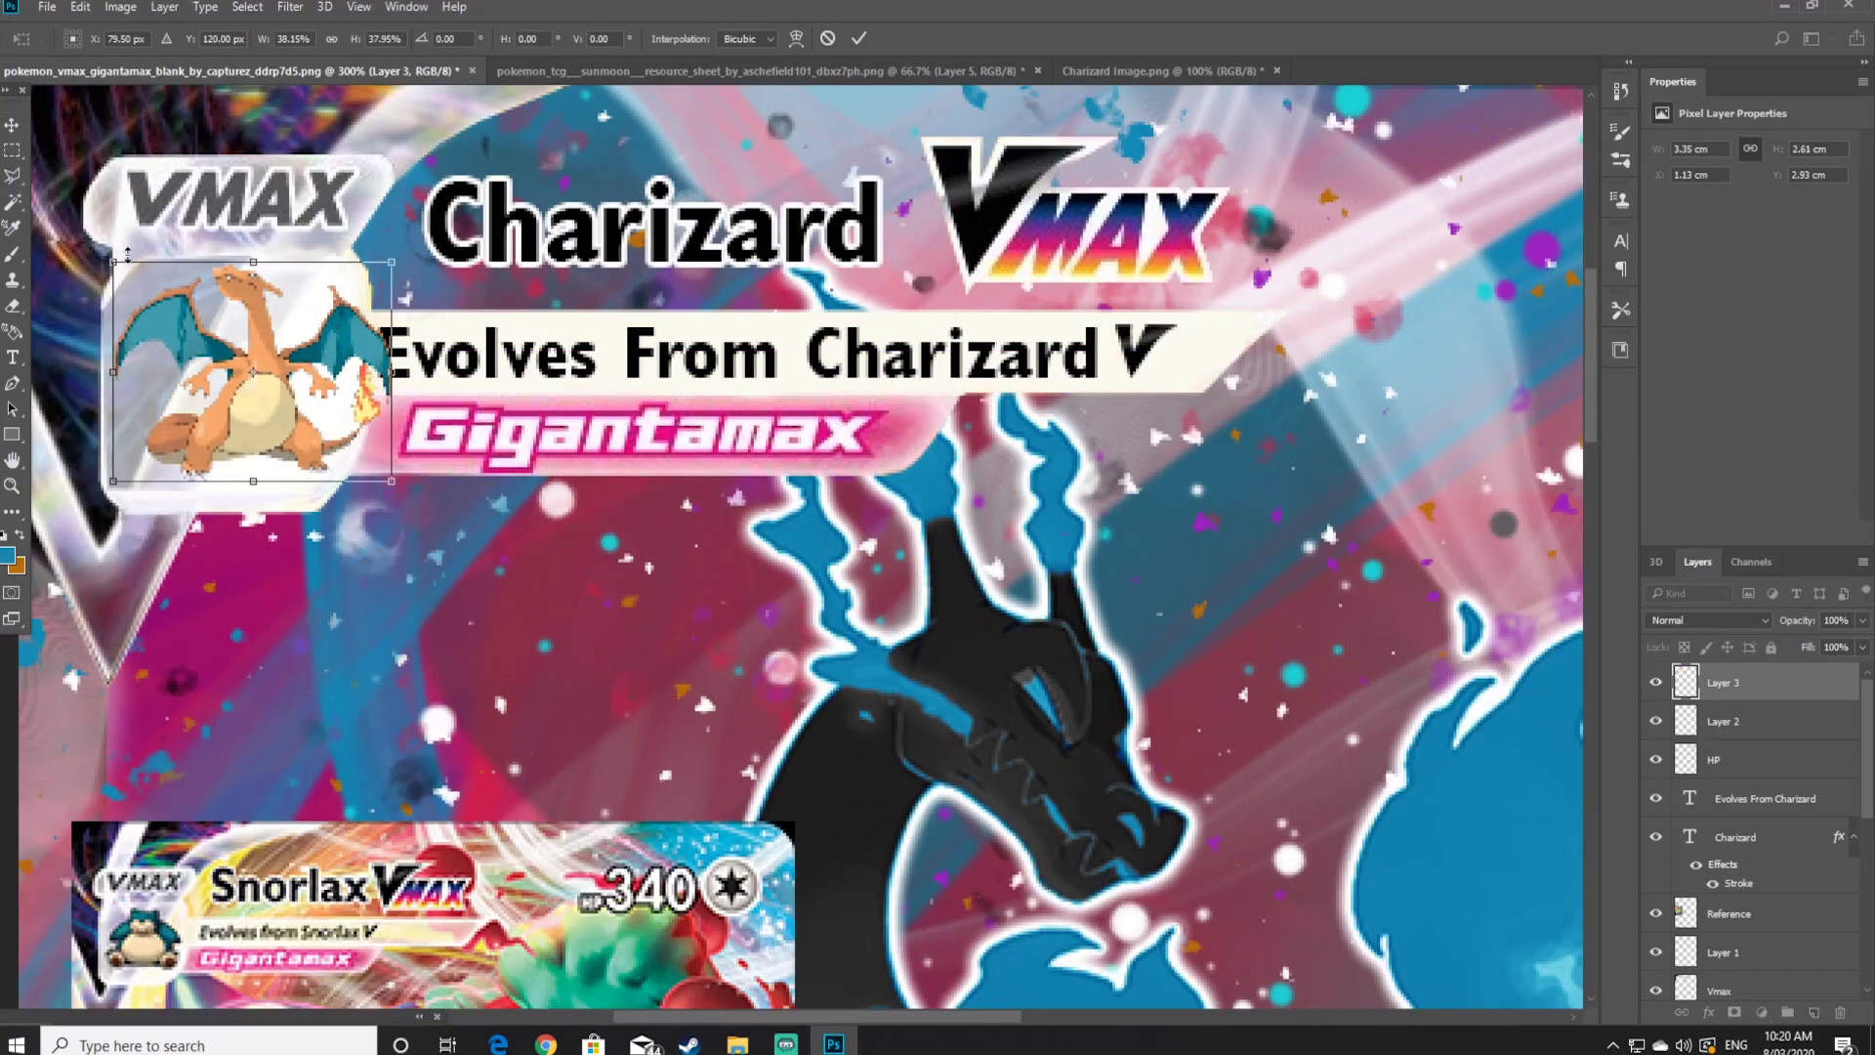
left_click_drag(113, 260, 172, 311)
left_click_drag(293, 427, 233, 414)
left_click(861, 38)
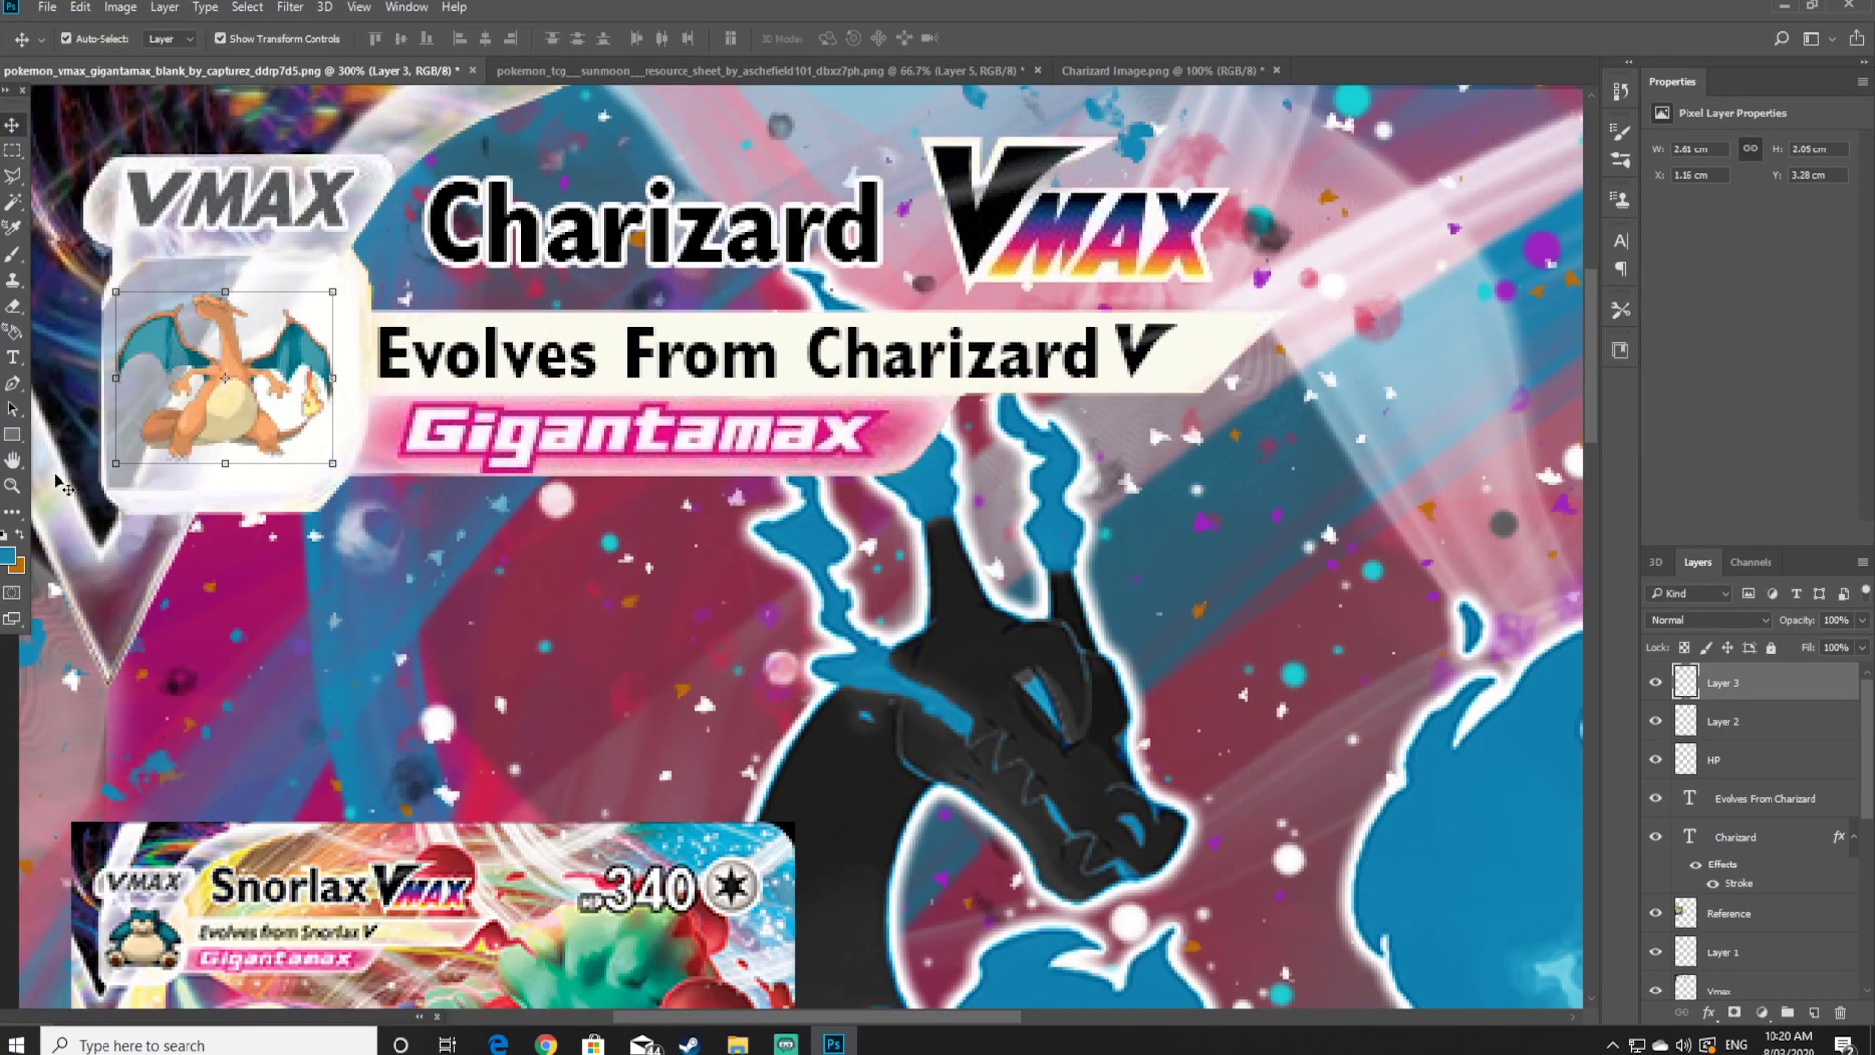
Rename the small Charizard's layer Little Charizard and the energy icon's layer Fire Energy
left_click(11, 486)
left_click_drag(742, 576, 690, 576)
left_click_drag(745, 477, 1079, 456)
left_click(1080, 456, "alt")
left_click(1161, 402, "alt")
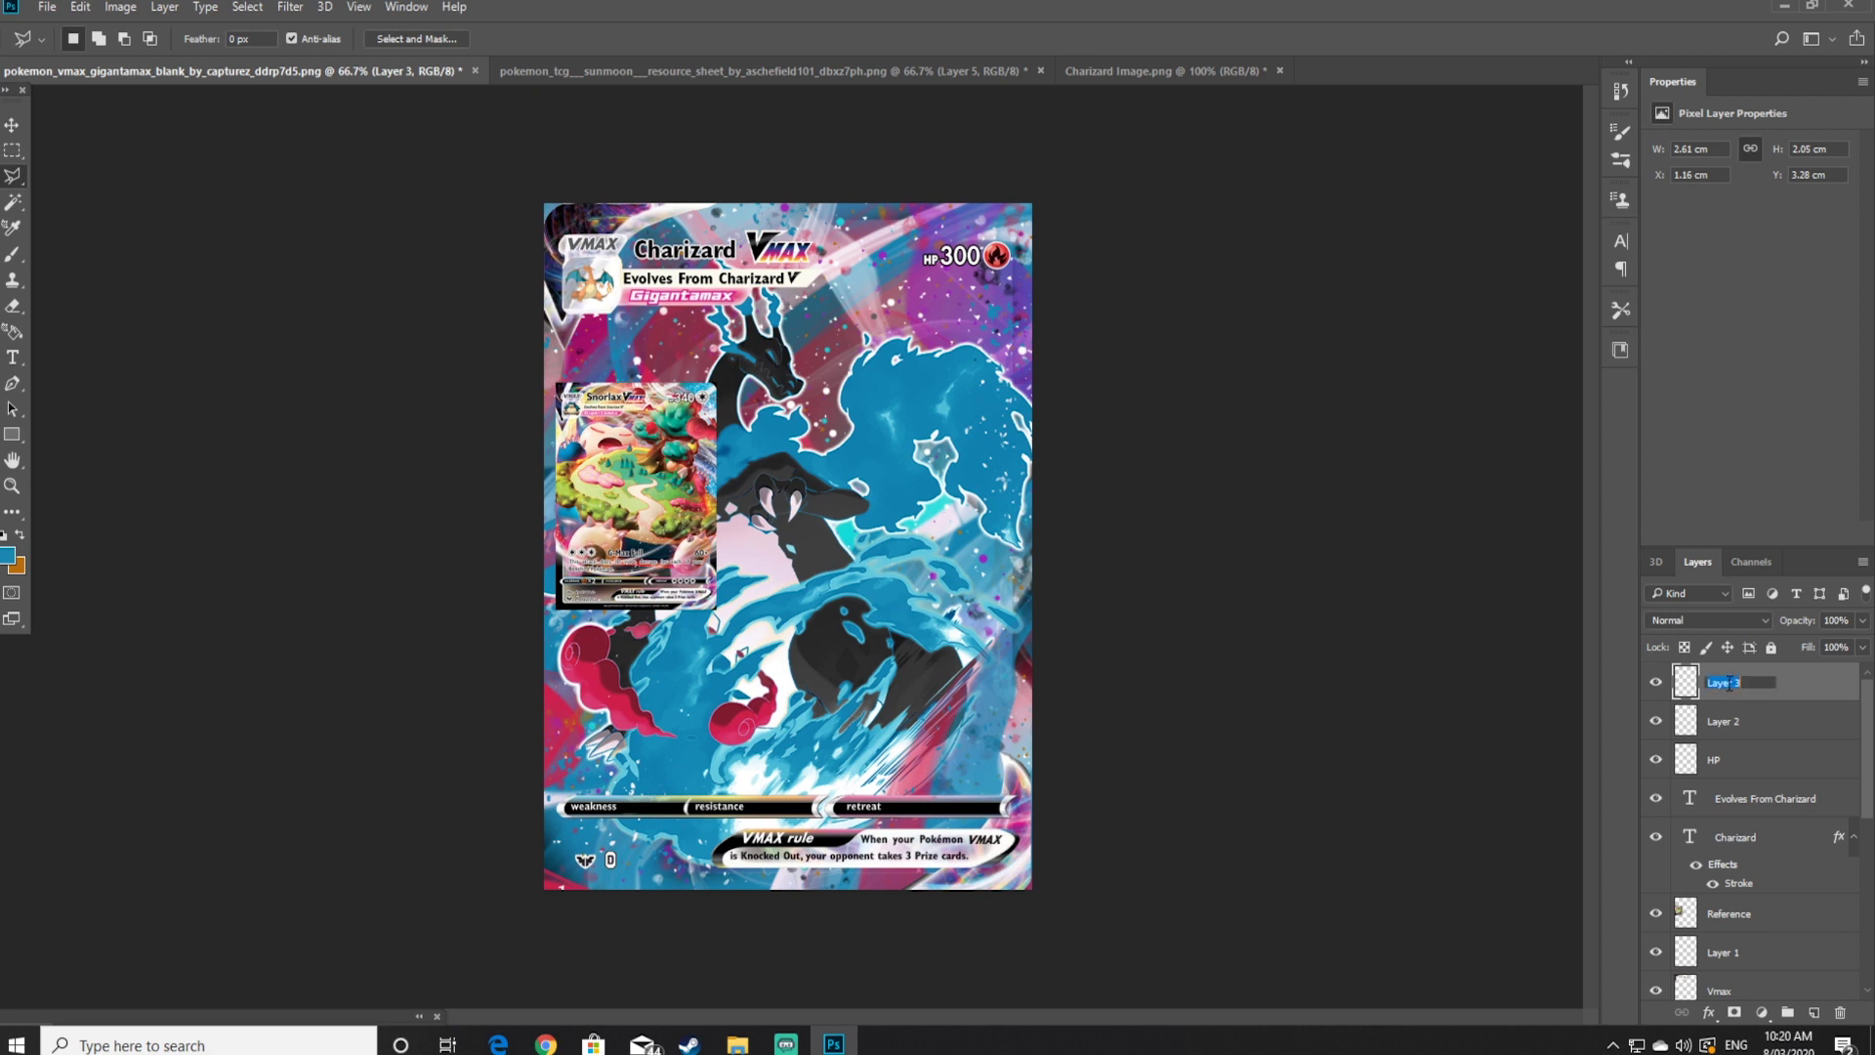
type("rd")
left_click(1740, 724)
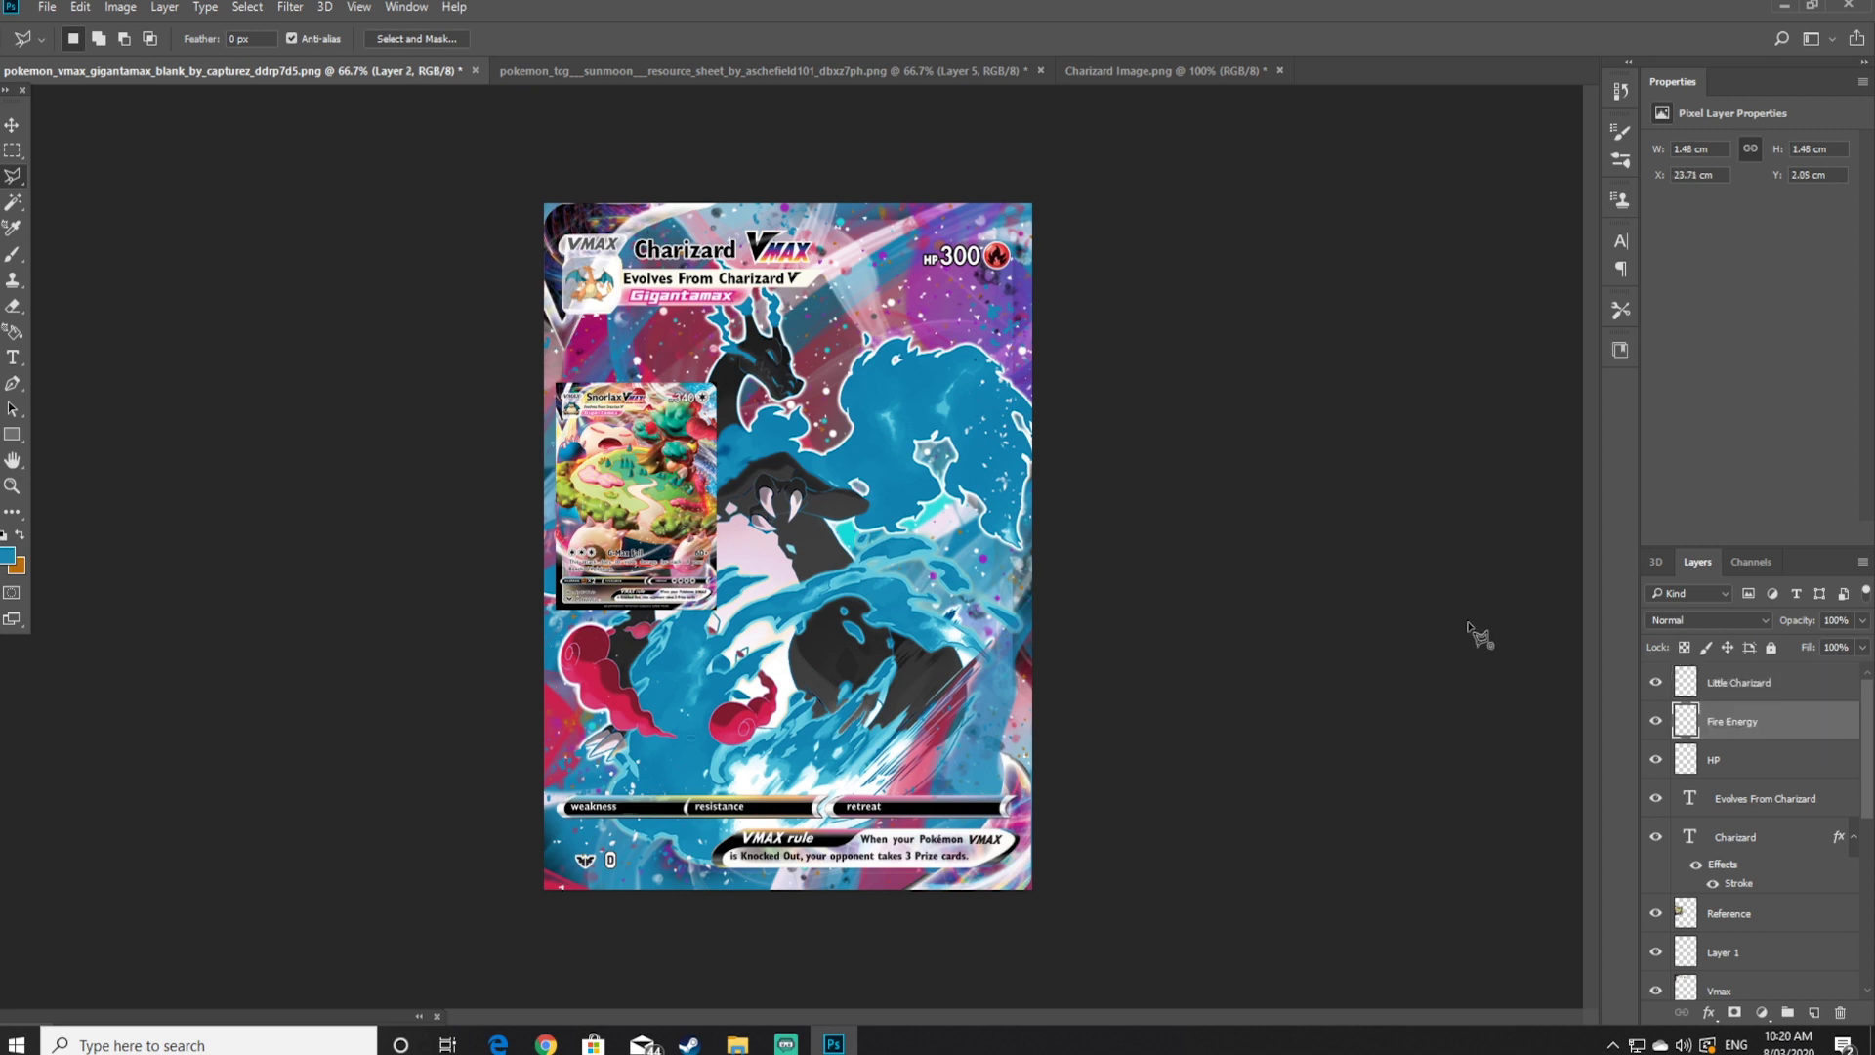
Move the Charizard title text slightly left, to about X 4.4 cm and Y 1.69 cm
key("1")
scroll(1650, 689, "down", 2)
left_click(1748, 760)
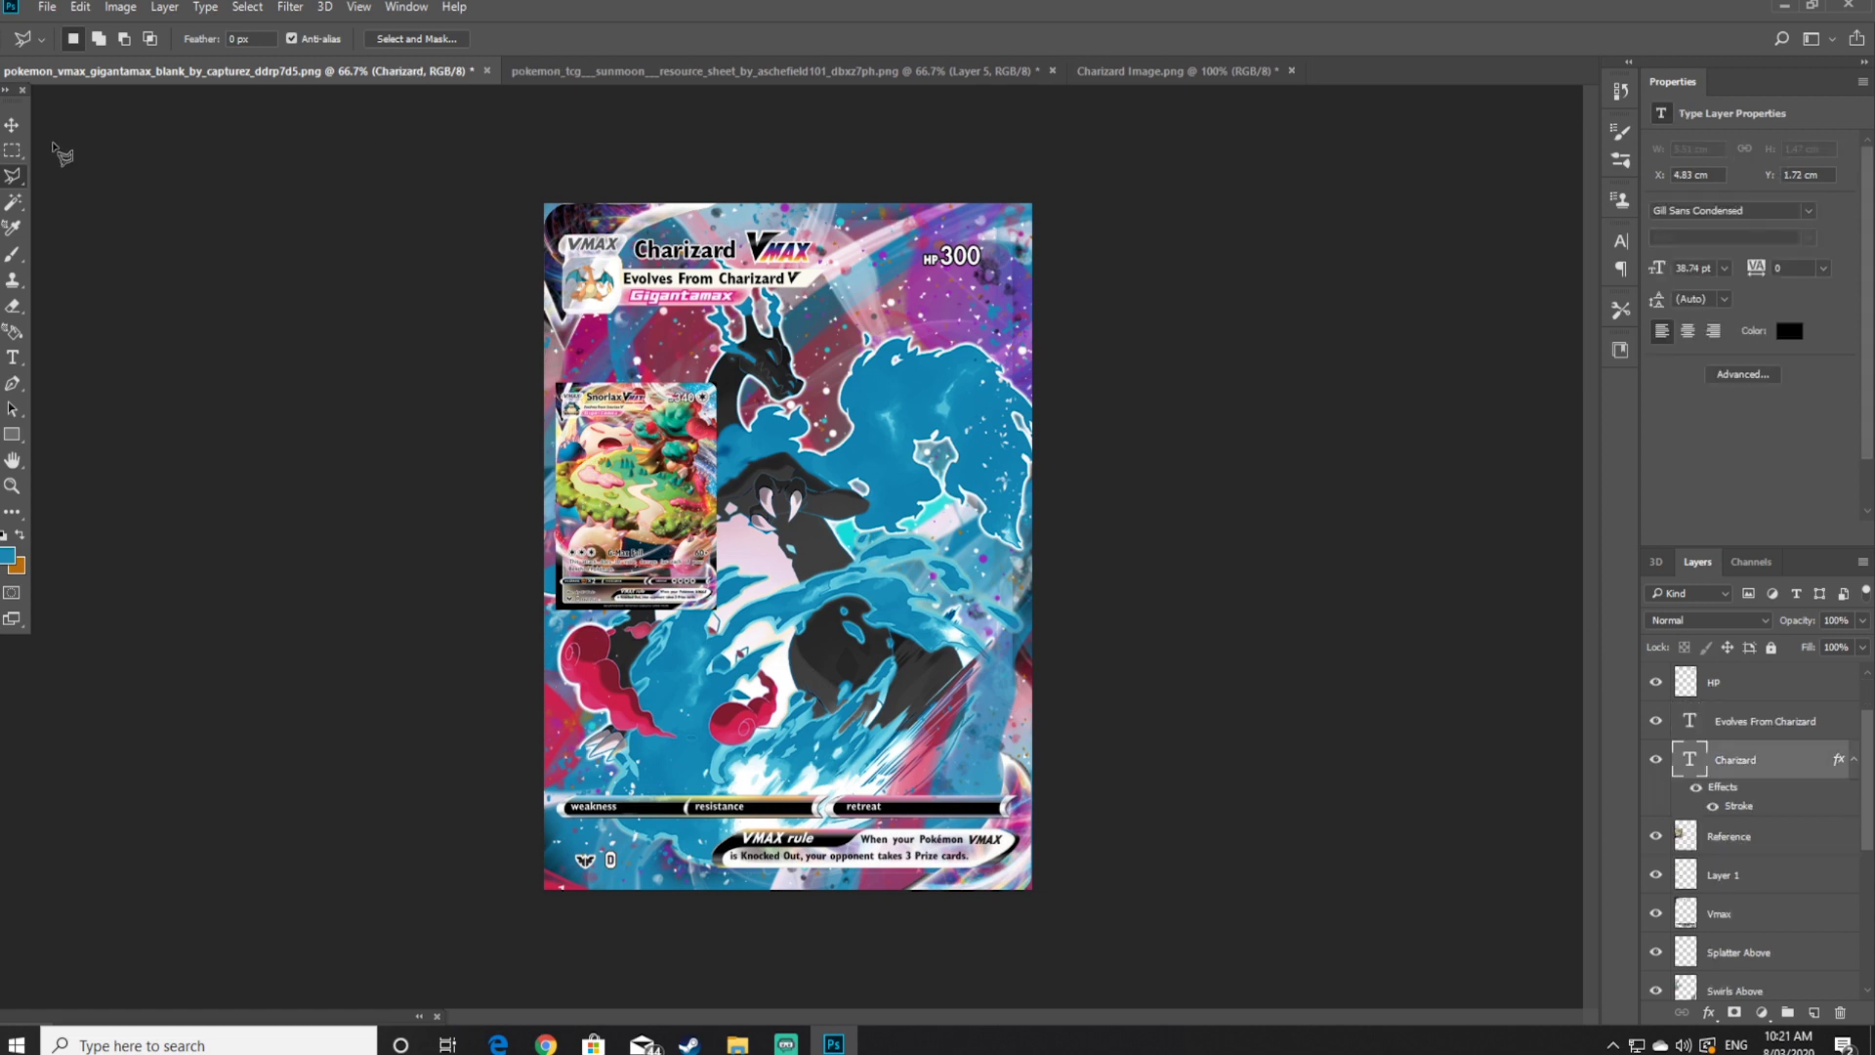
key("v")
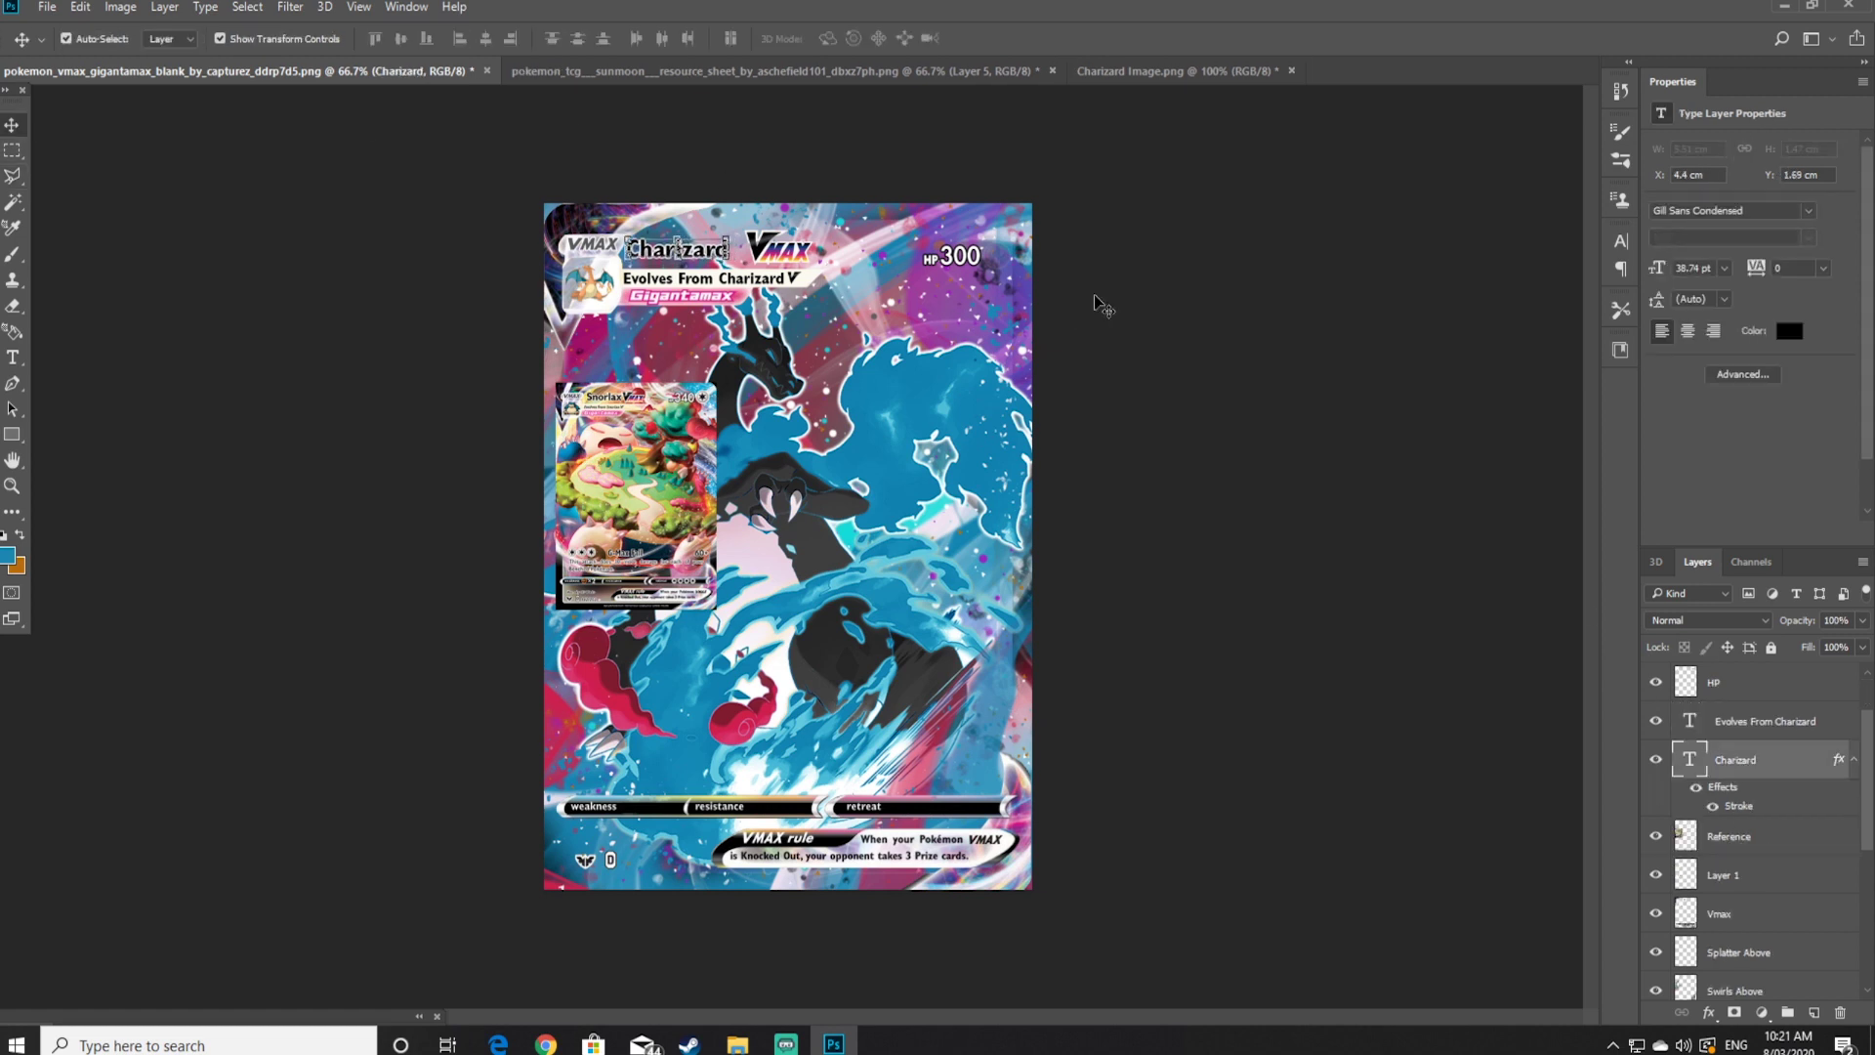
left_click(807, 259)
left_click(440, 234)
Cut the VMAX logo beside the title from the Vmax layer onto its own layer and shift it left, closer to the Charizard text
left_click(11, 176)
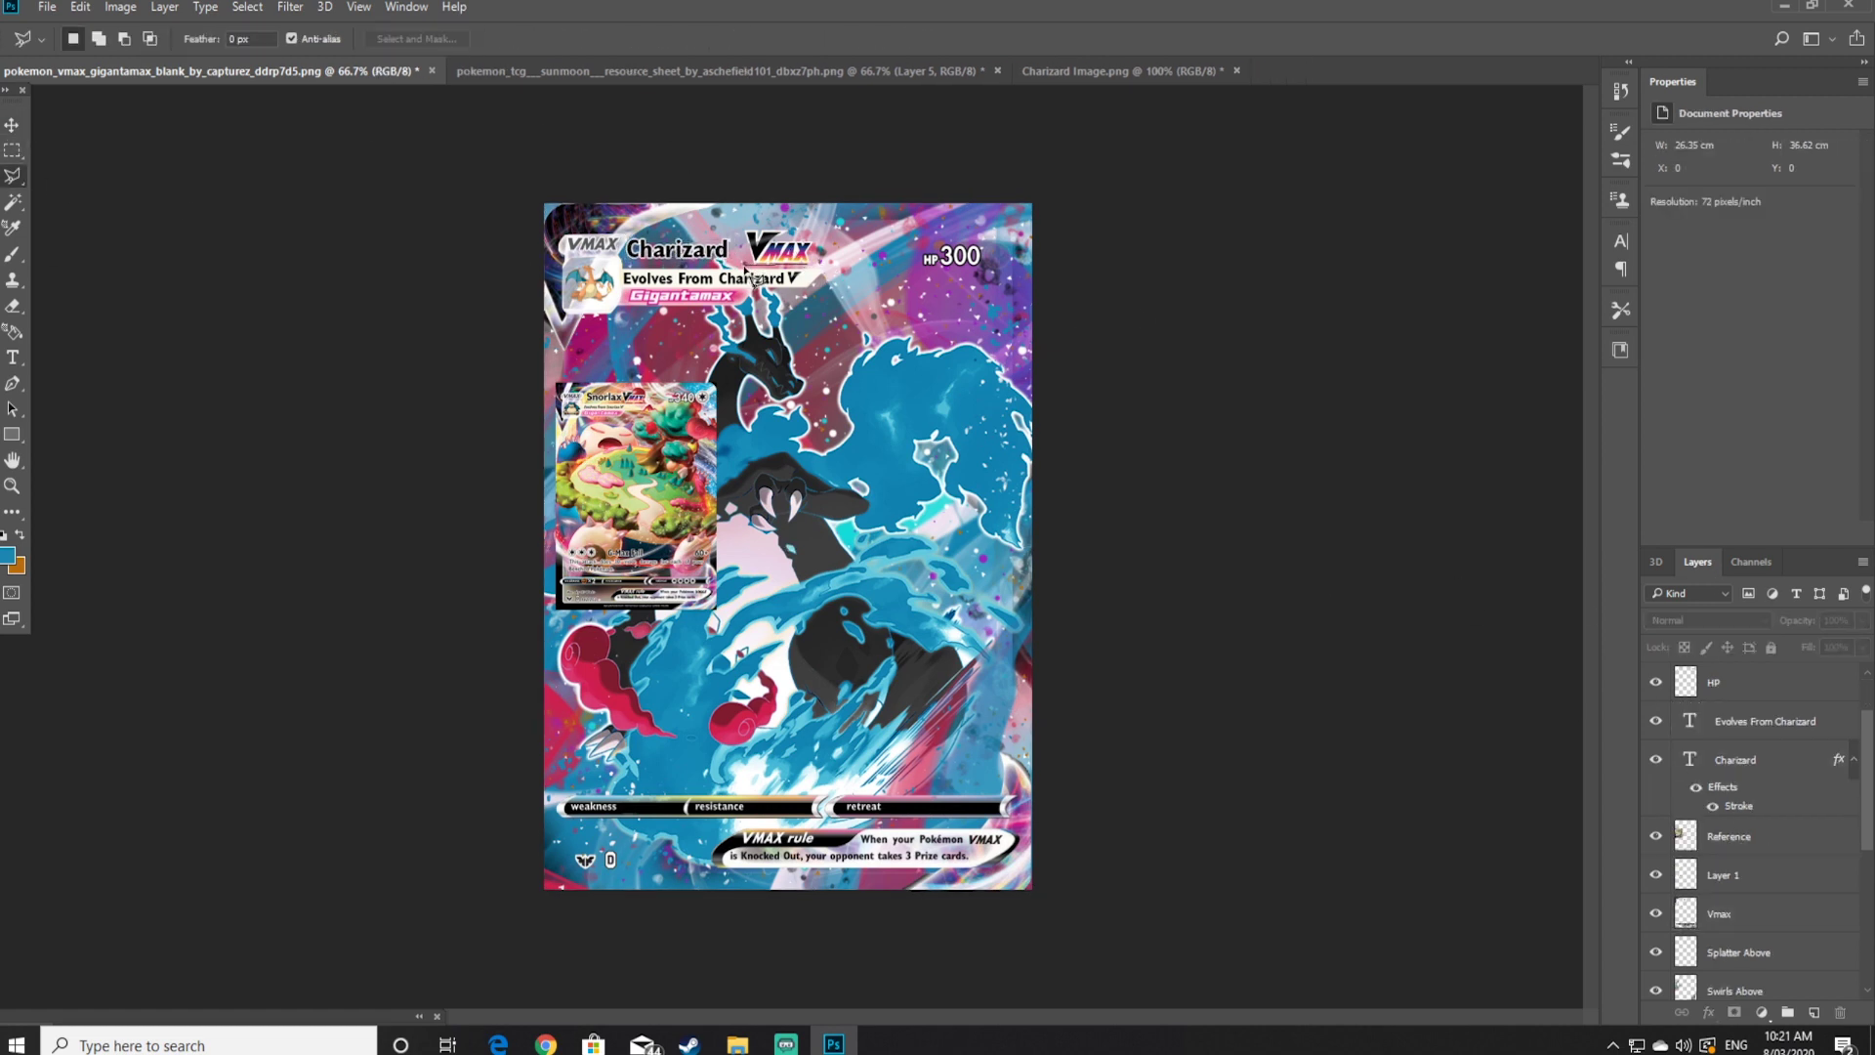
scroll(1730, 859, "down", 2)
left_click(1731, 846)
right_click(789, 242)
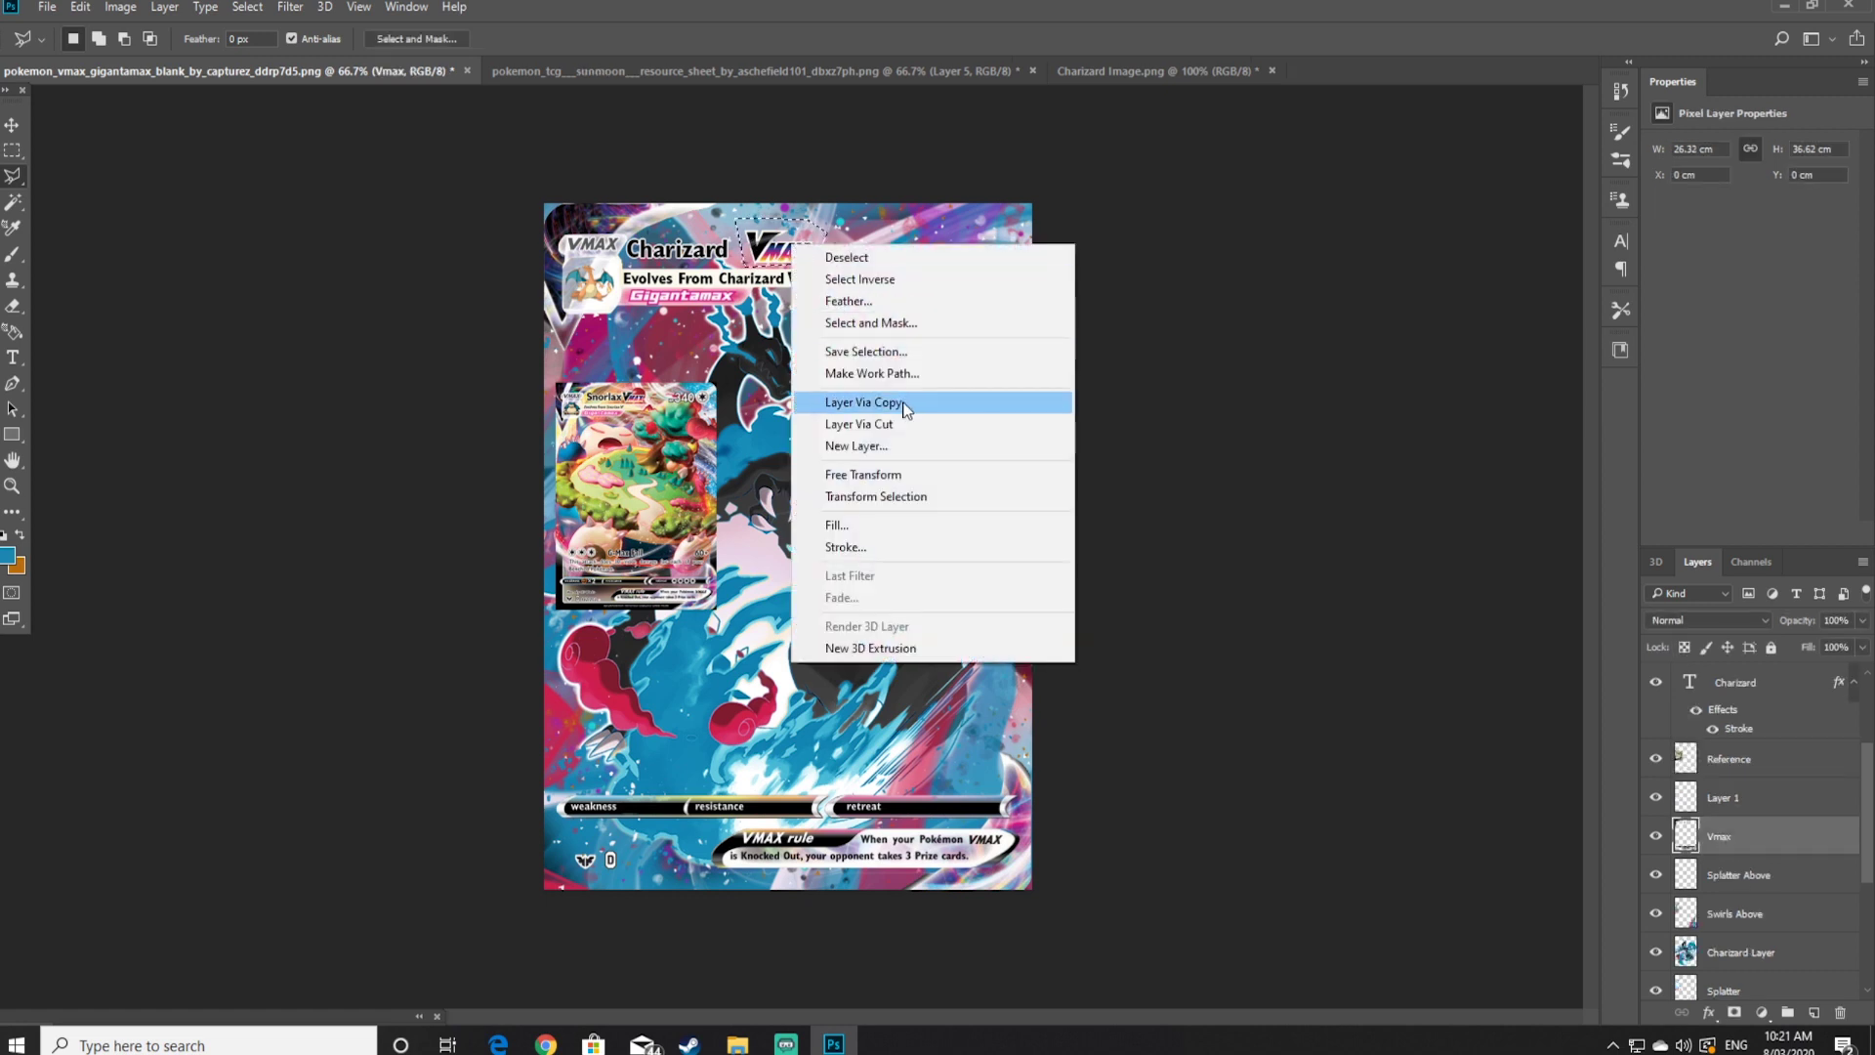
left_click(904, 422)
key("v")
key("shift+Left")
key("shift+Left")
key("Left")
key("Left")
key("Left")
key("Left")
key("Left")
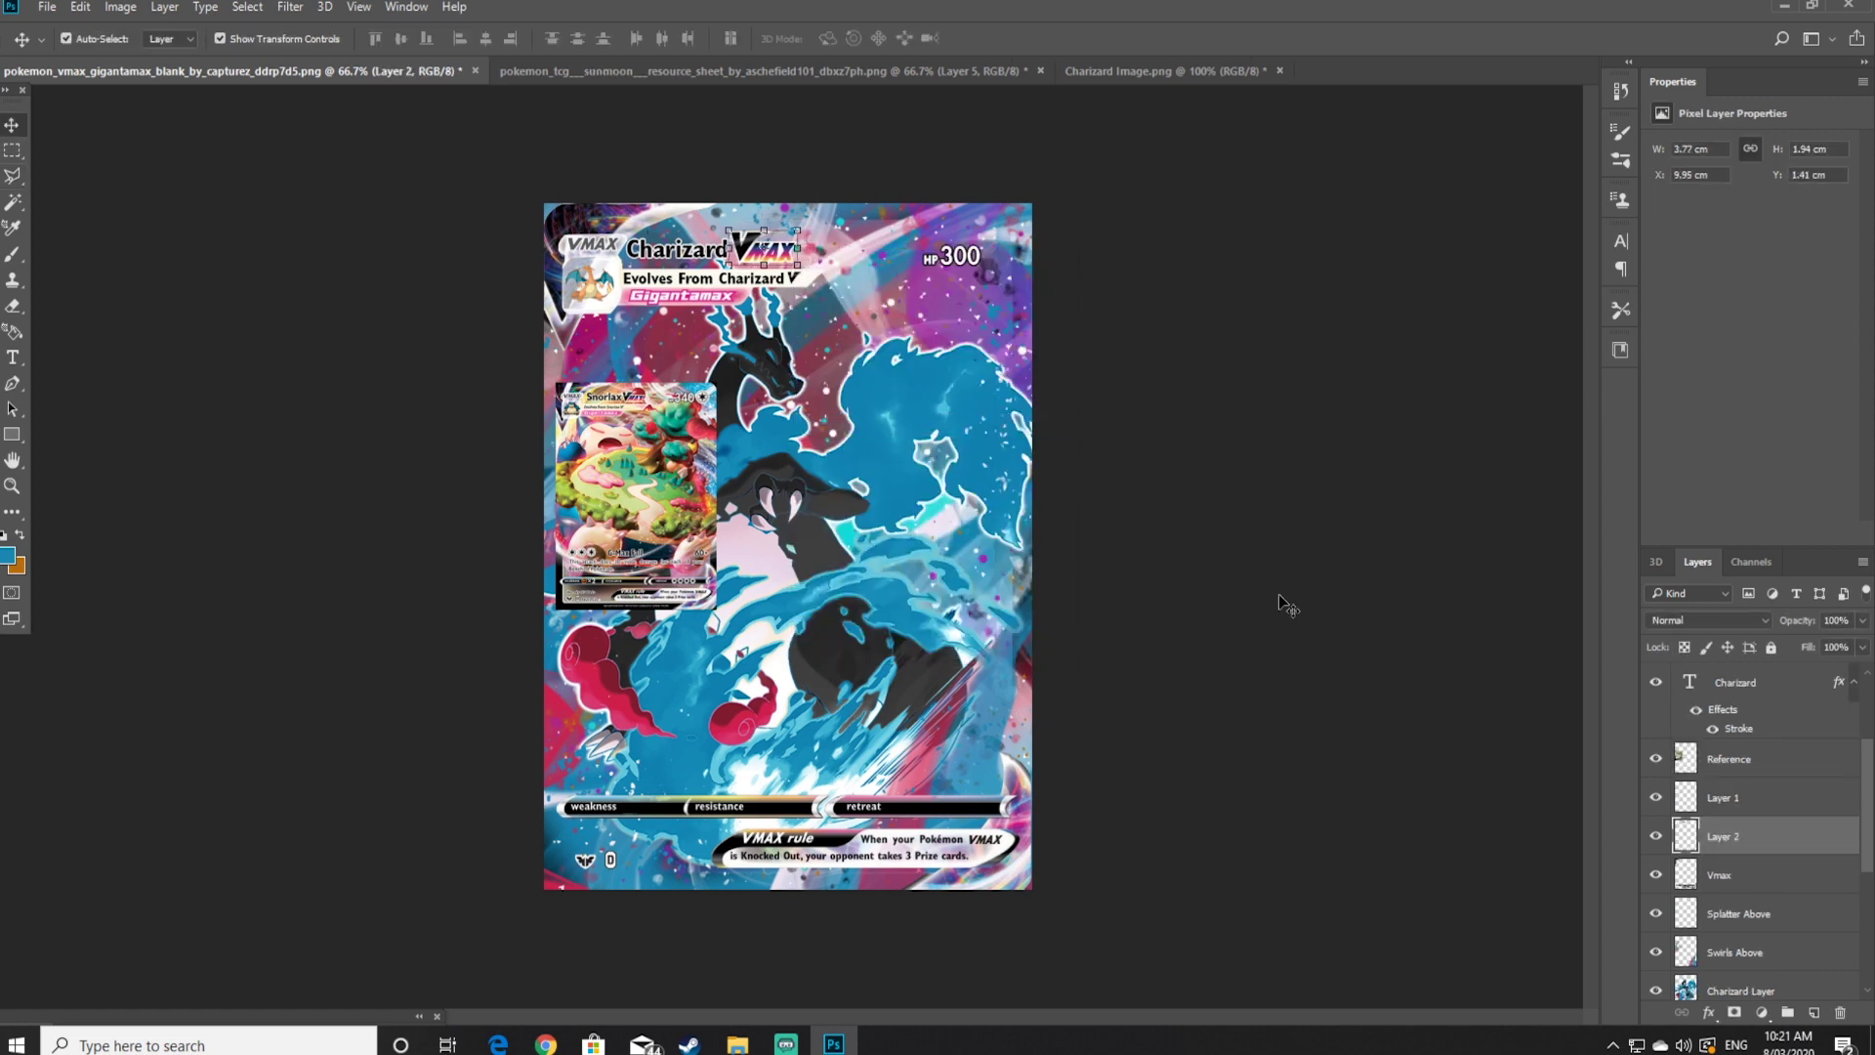
Reorder the Vmax layer above the separated logo layer and merge the two into one layer named Vmax
left_click_drag(1726, 884, 1745, 830)
left_click(1742, 865, "shift")
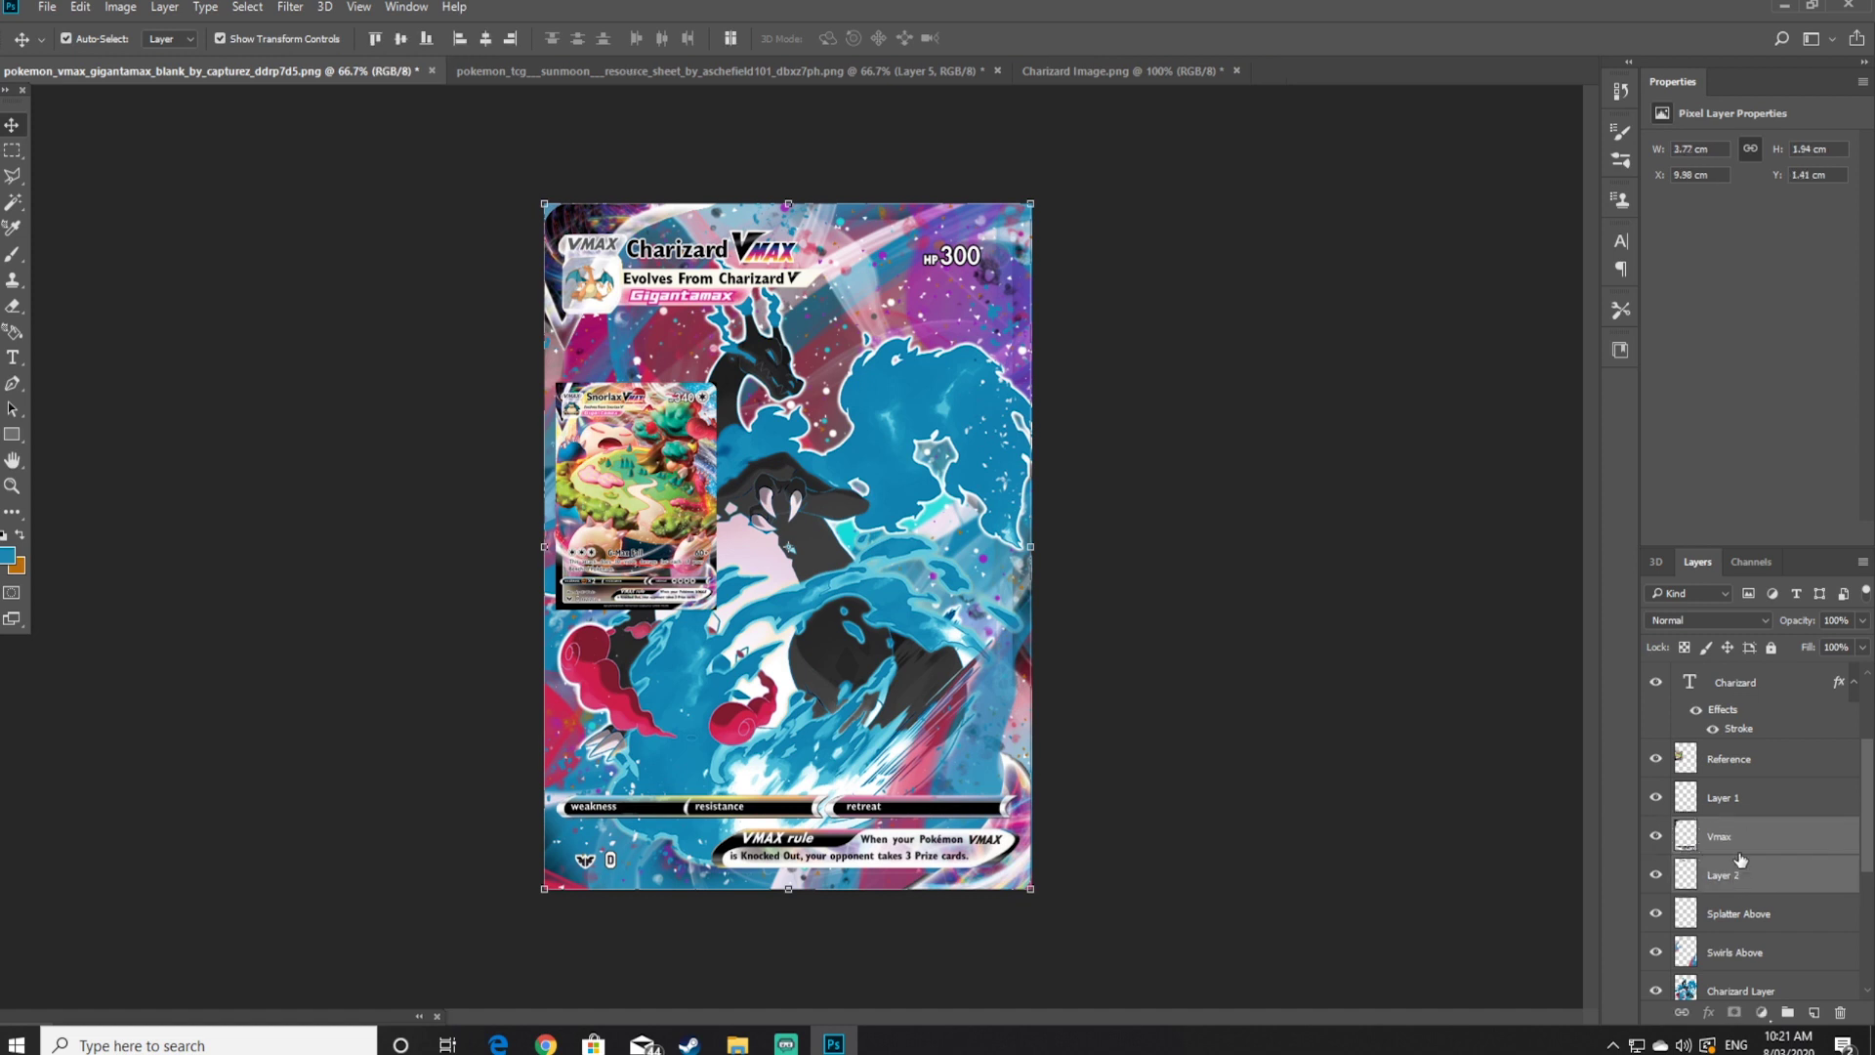
right_click(1747, 864)
left_click(1524, 716)
left_click(12, 150)
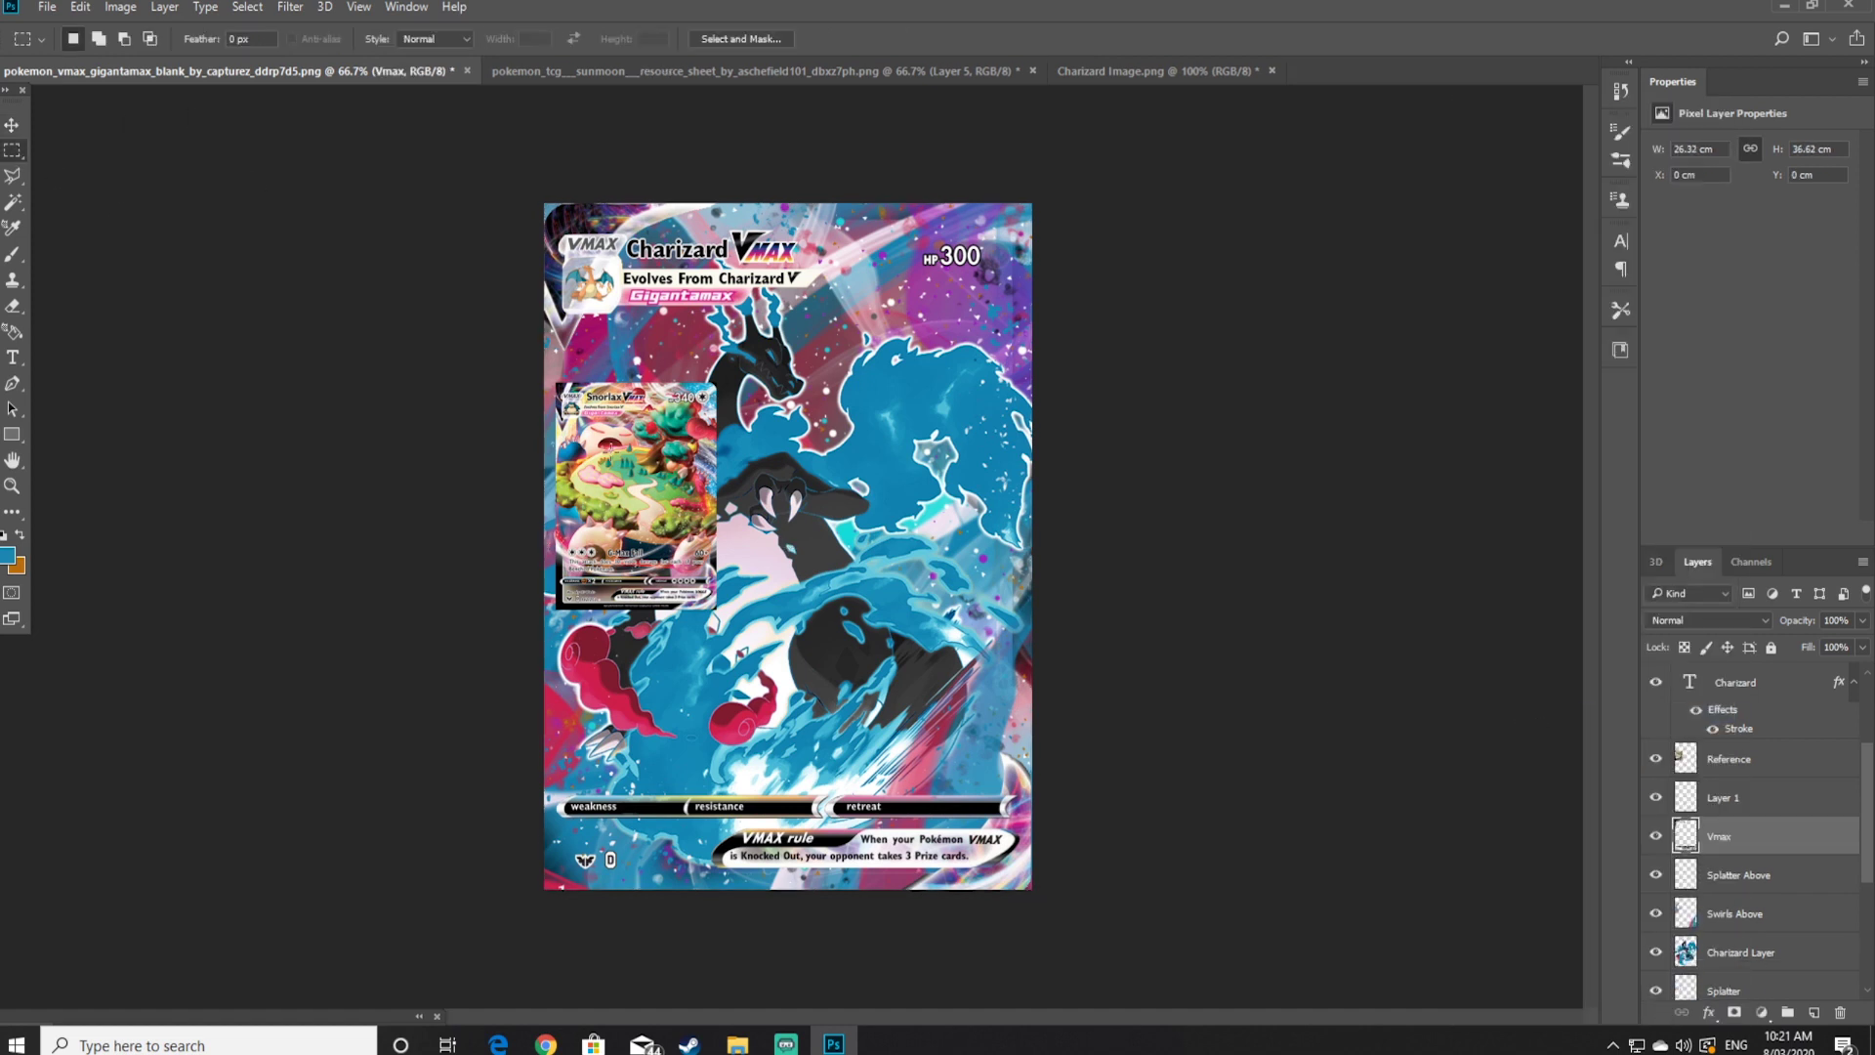
Examine the Snorlax reference card's weakness and retreat row up close
scroll(1737, 837, "up", 3)
left_click(1737, 771)
left_click(1755, 728)
left_click(1861, 620)
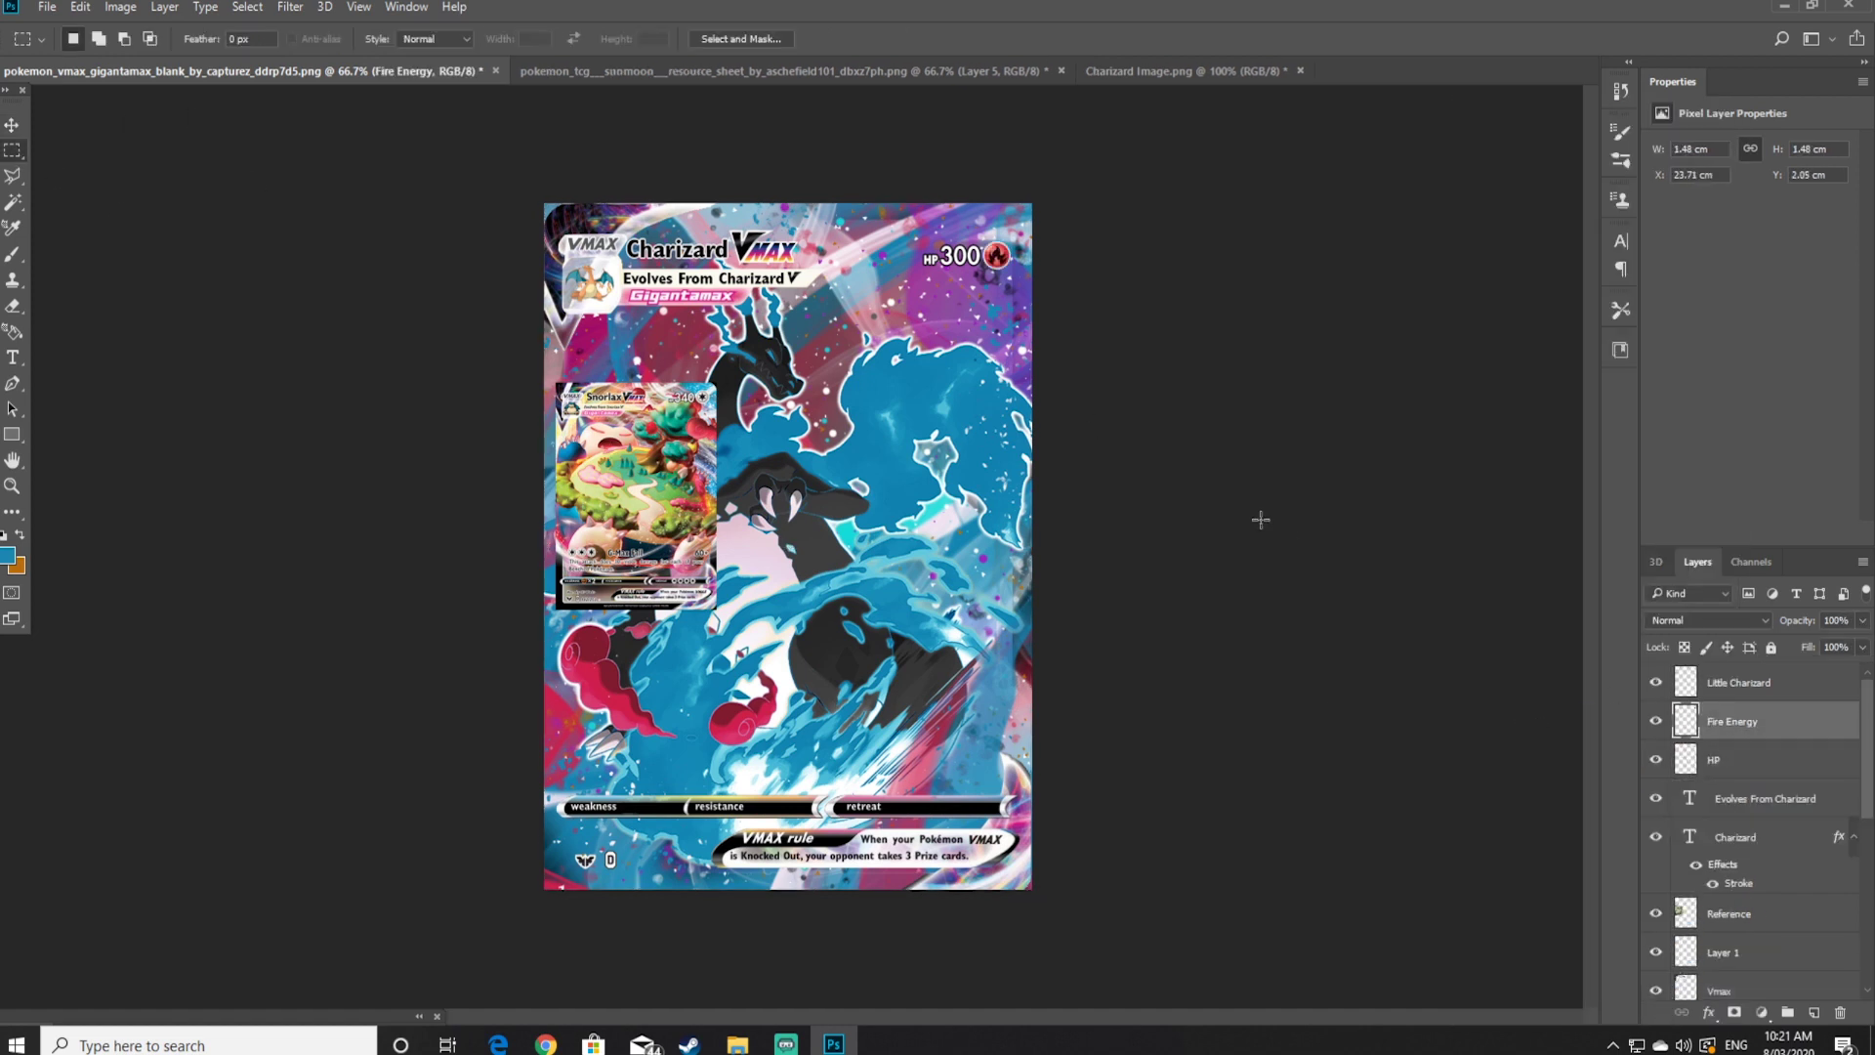
key("v")
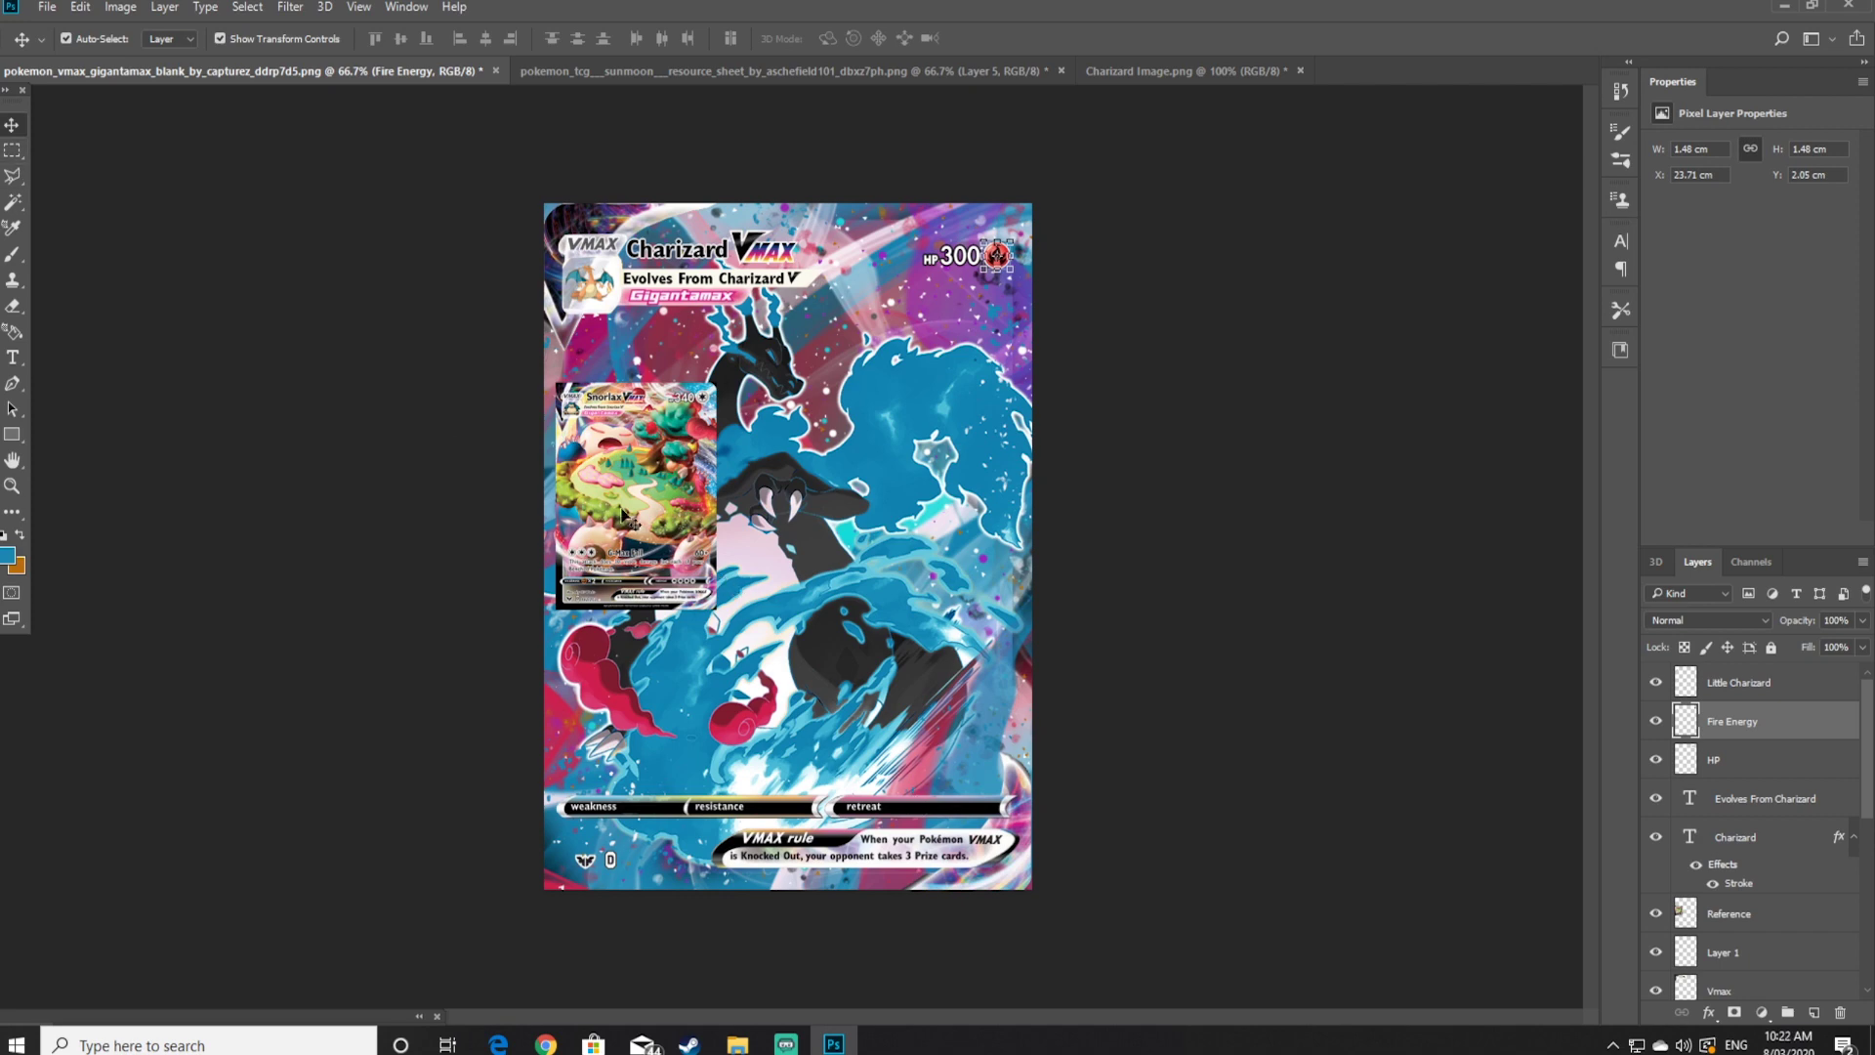
key("ctrl+Tab")
key("m")
key("ctrl+shift+Tab")
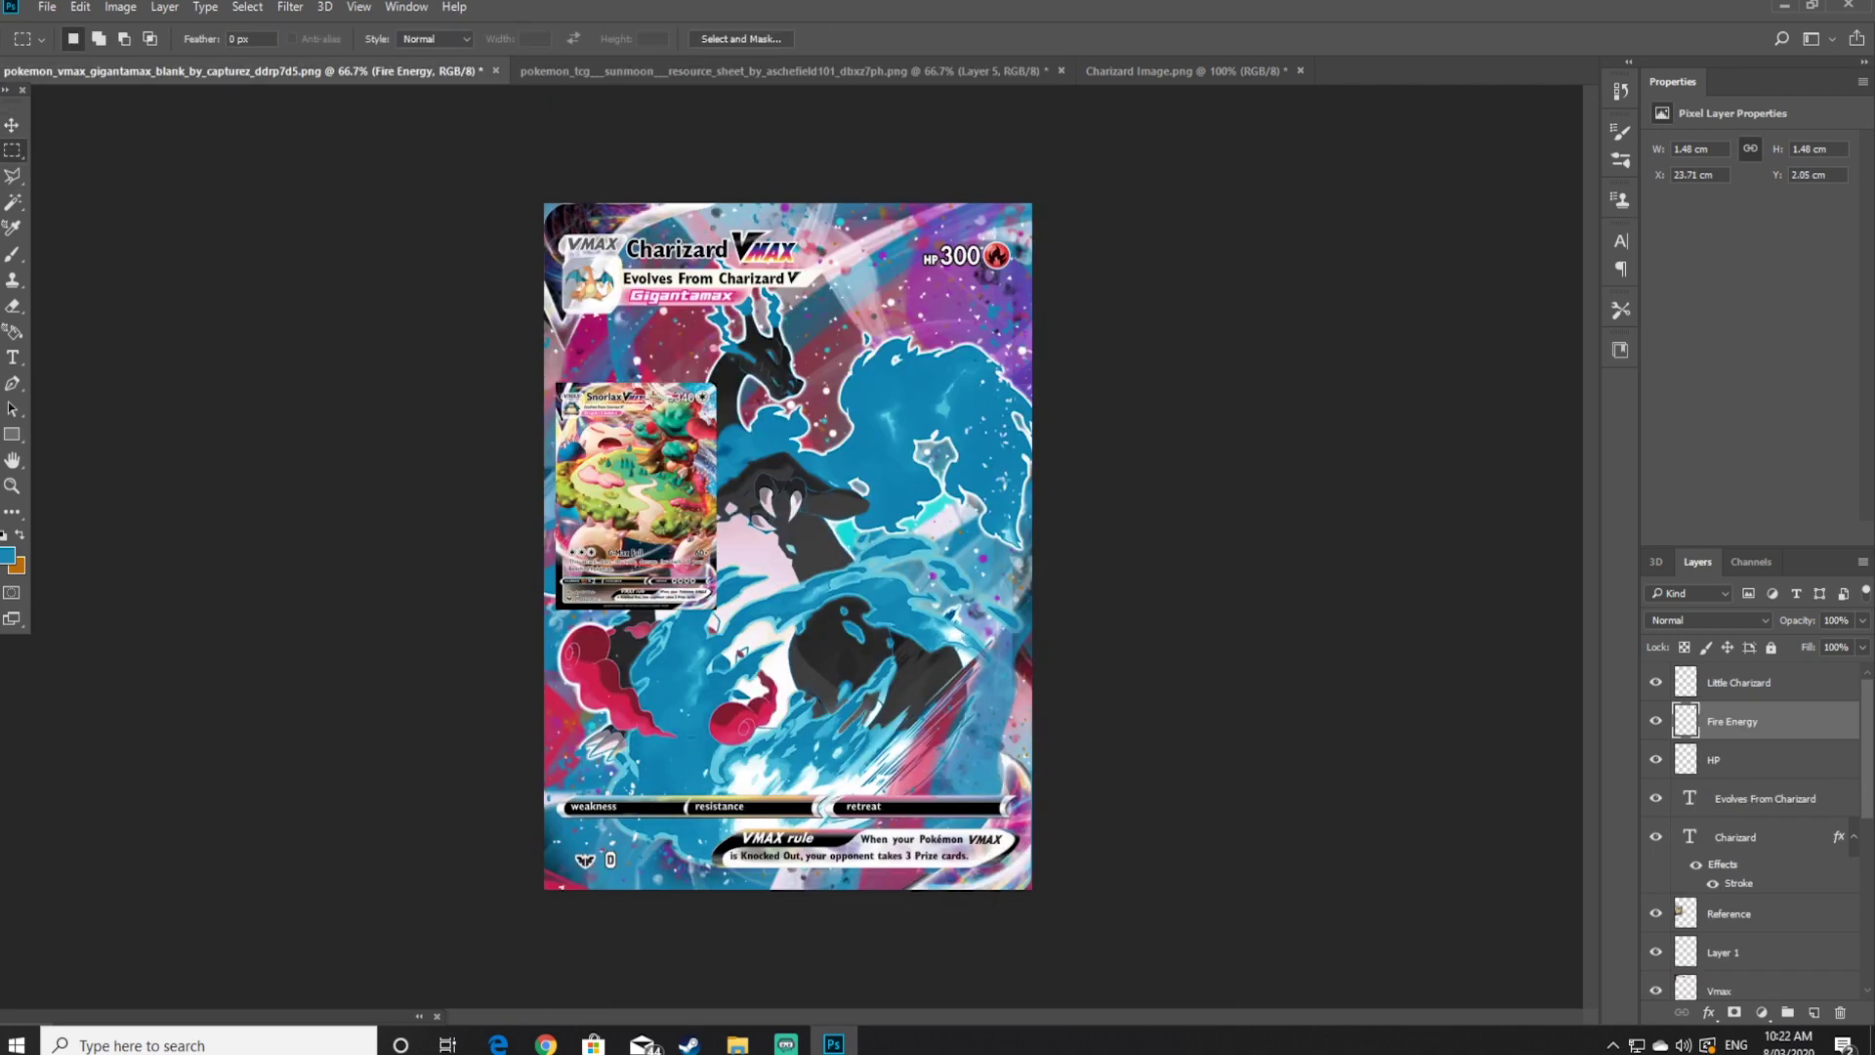
double_click(12, 487)
left_click(413, 594)
scroll(845, 531, "up", 1)
Copy the borderless water energy icon from the resource sheet's Attack Icons and Bars section and bring it into the card
left_click(678, 74)
key("m")
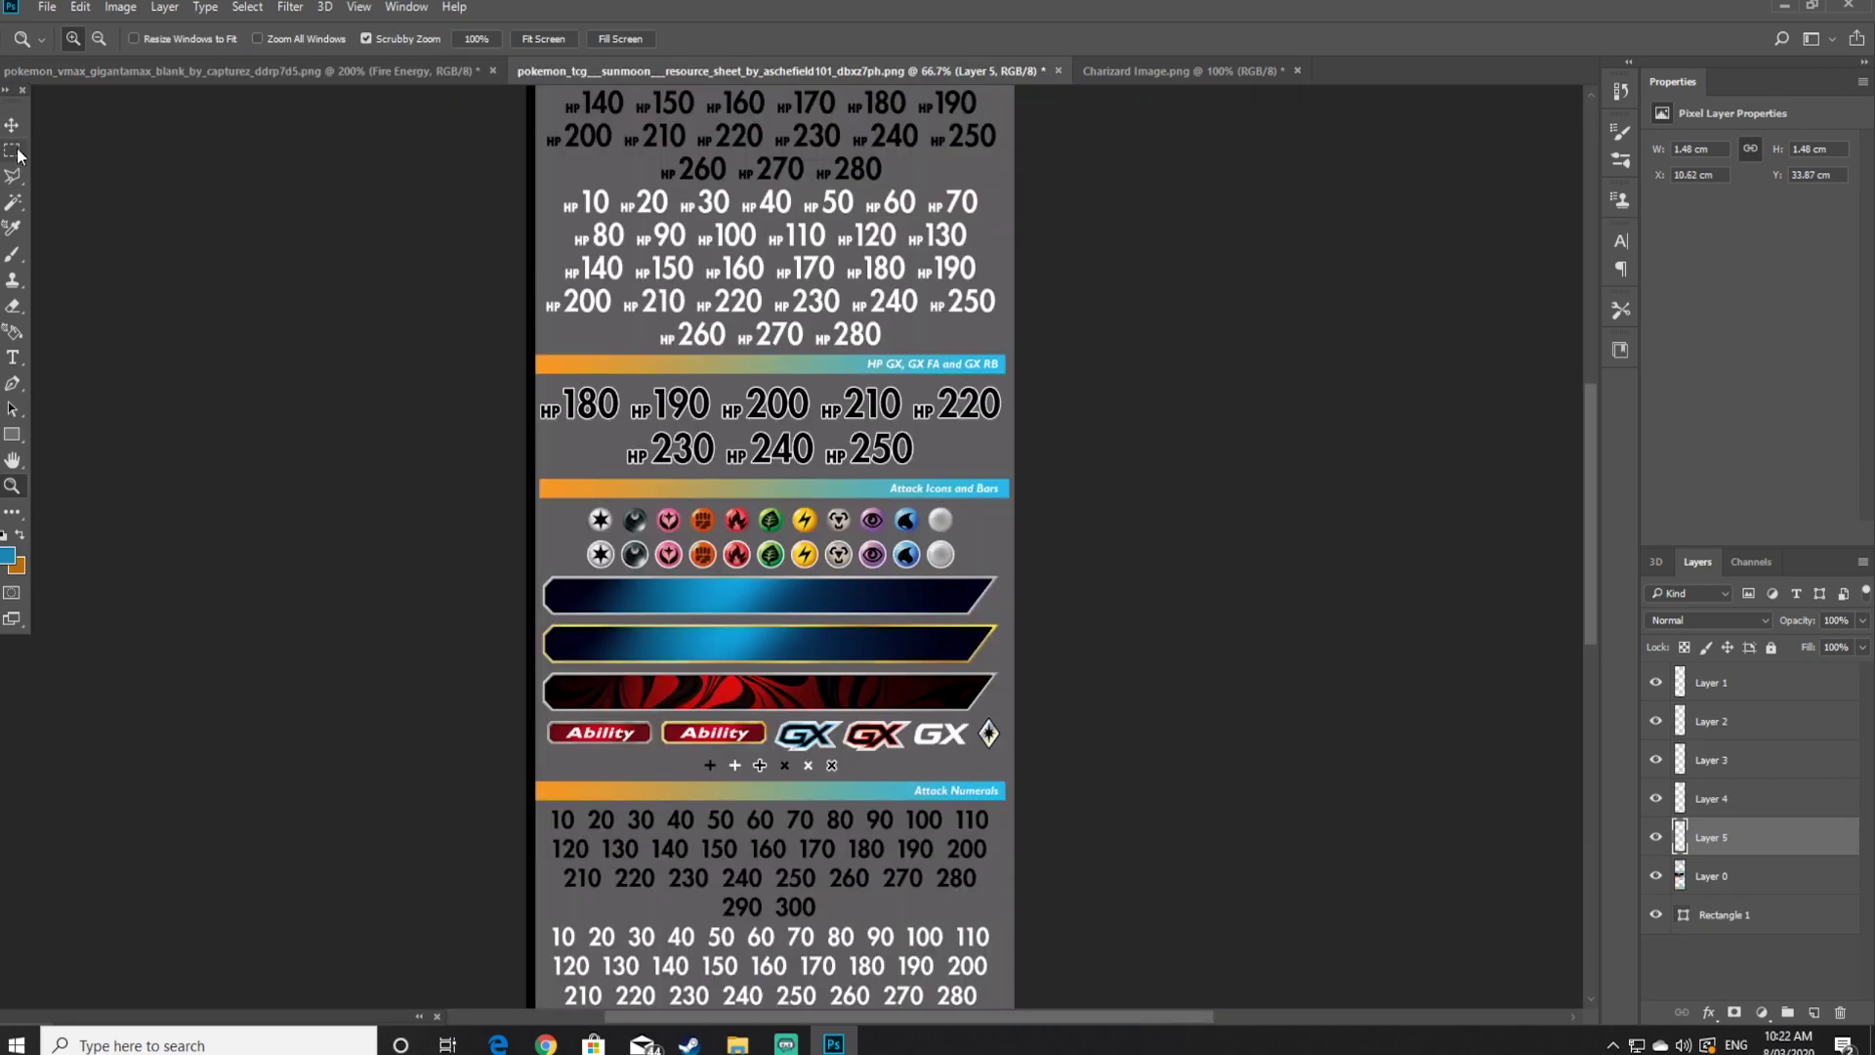
left_click_drag(929, 537, 888, 499)
left_click(1717, 876)
right_click(907, 511)
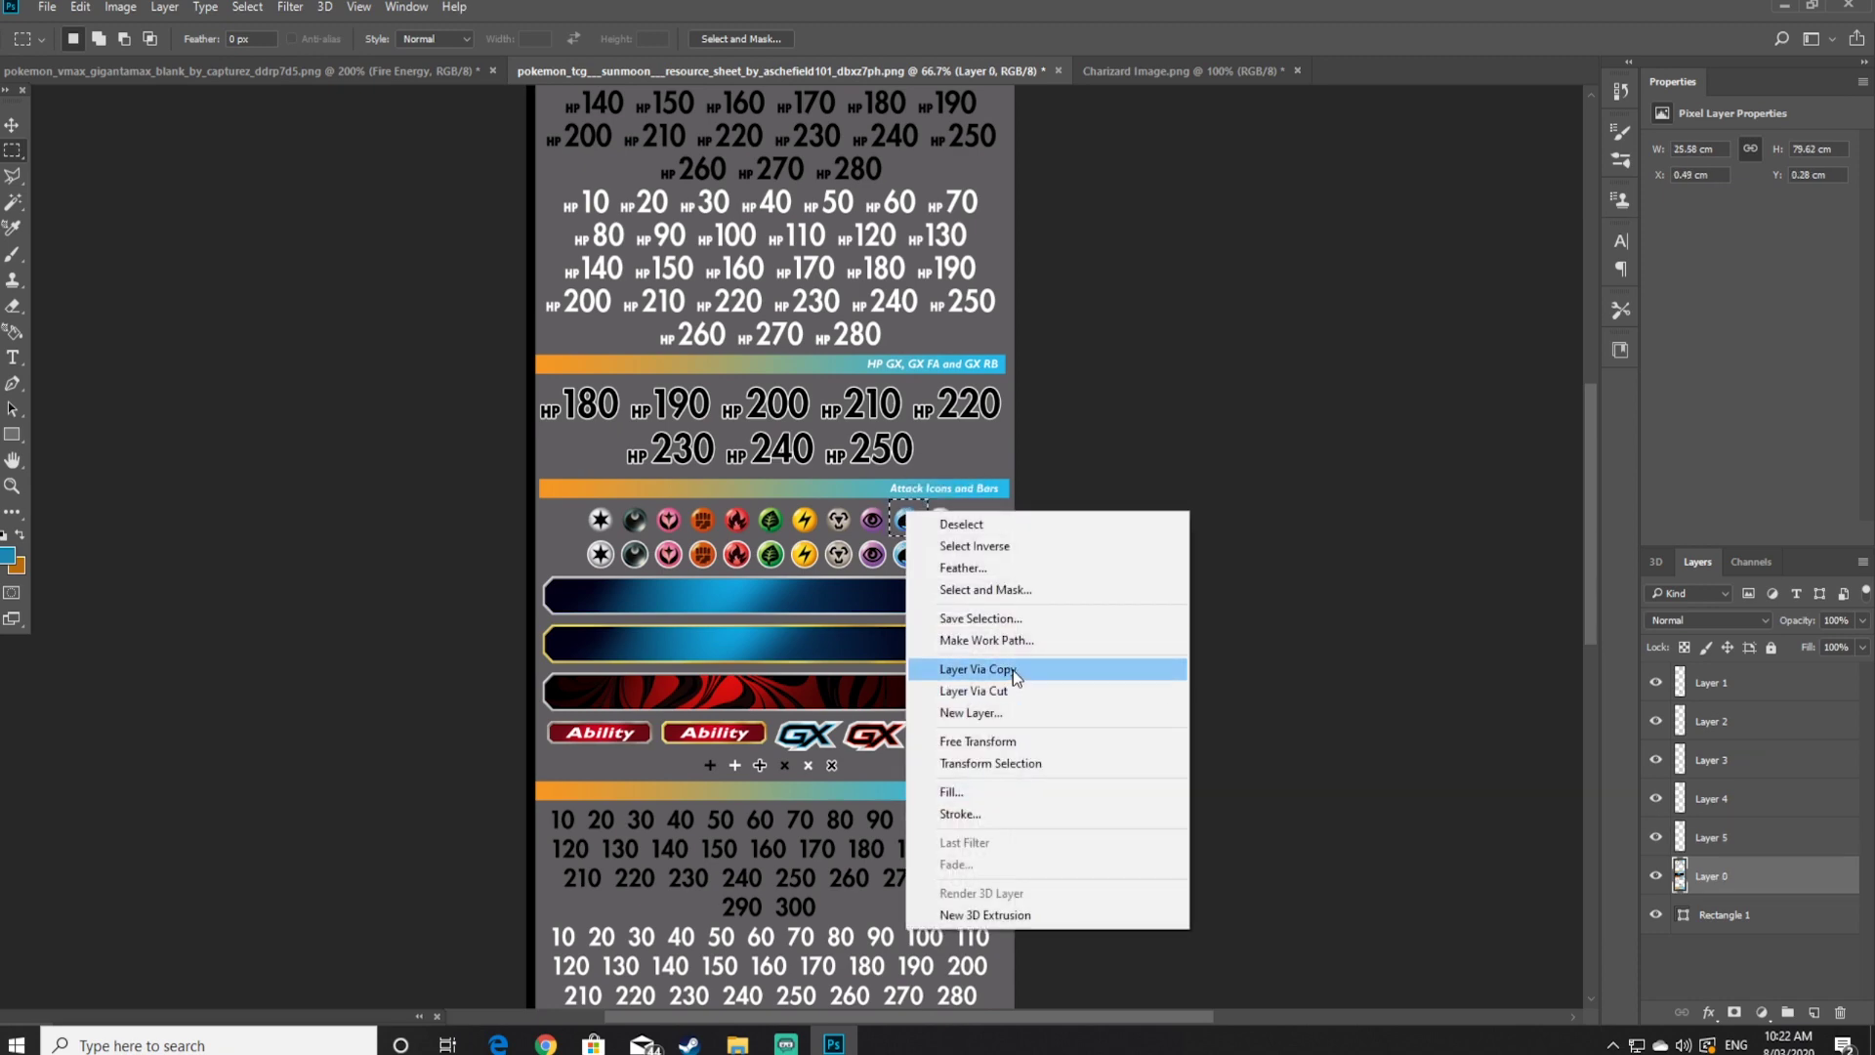
left_click(1012, 670)
left_click_drag(1717, 876, 1206, 712)
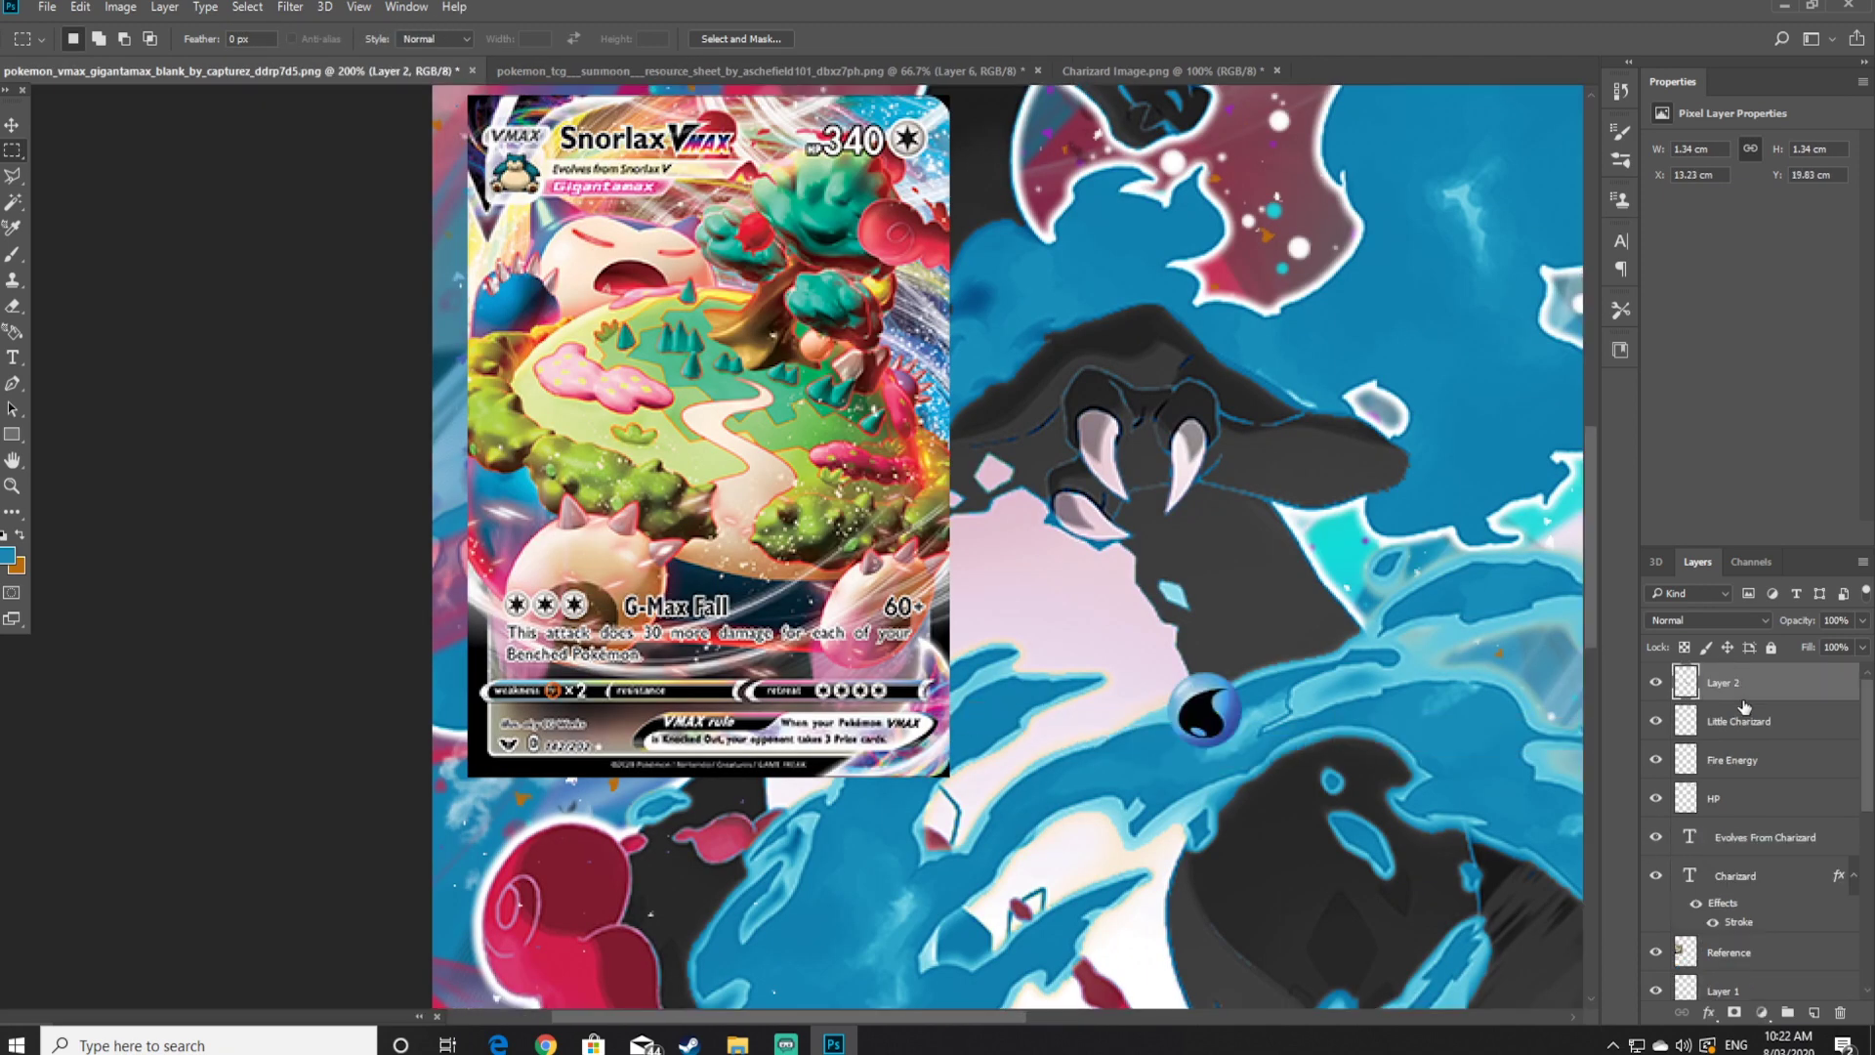
Copy the ×2 symbol from the resource sheet's Weakness, Resistance and Retreat section and place it beside the card's water icon
left_click(650, 70)
scroll(858, 539, "down", 1)
scroll(858, 539, "up", 4)
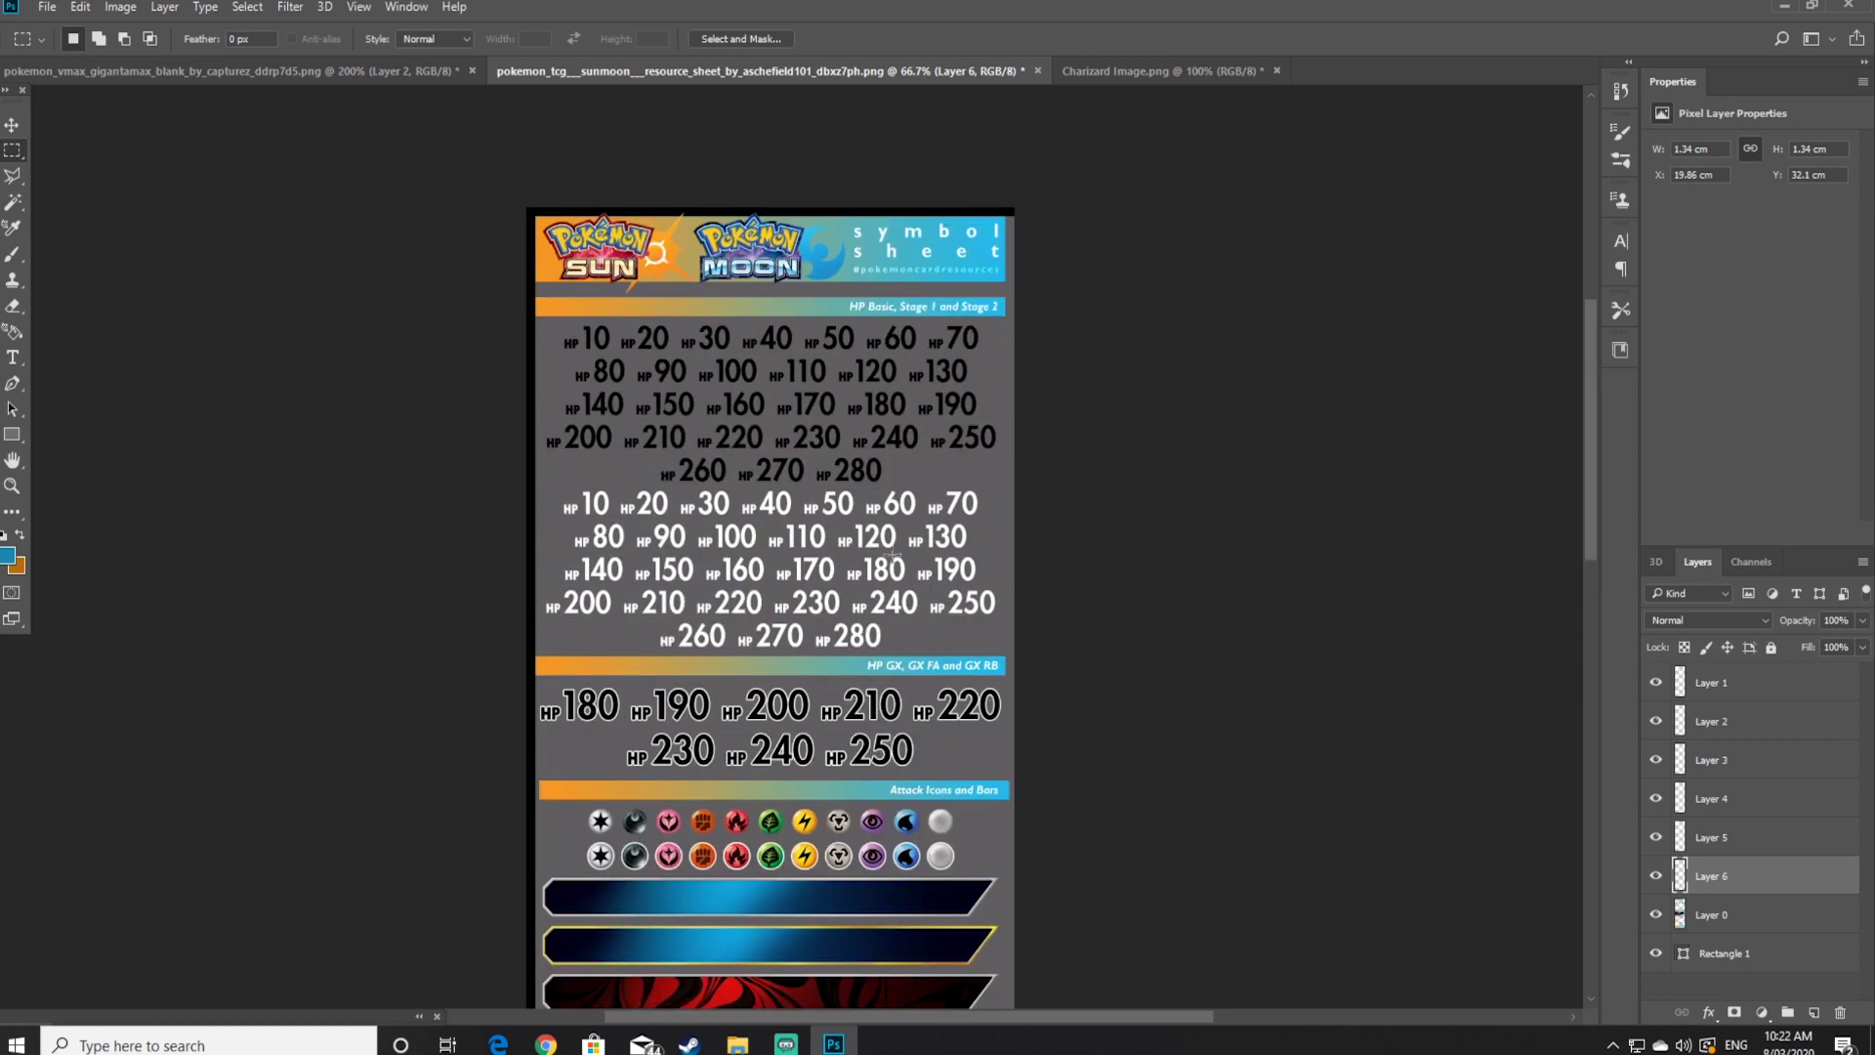
scroll(826, 527, "down", 9)
scroll(825, 526, "down", 3)
left_click_drag(763, 715, 734, 686)
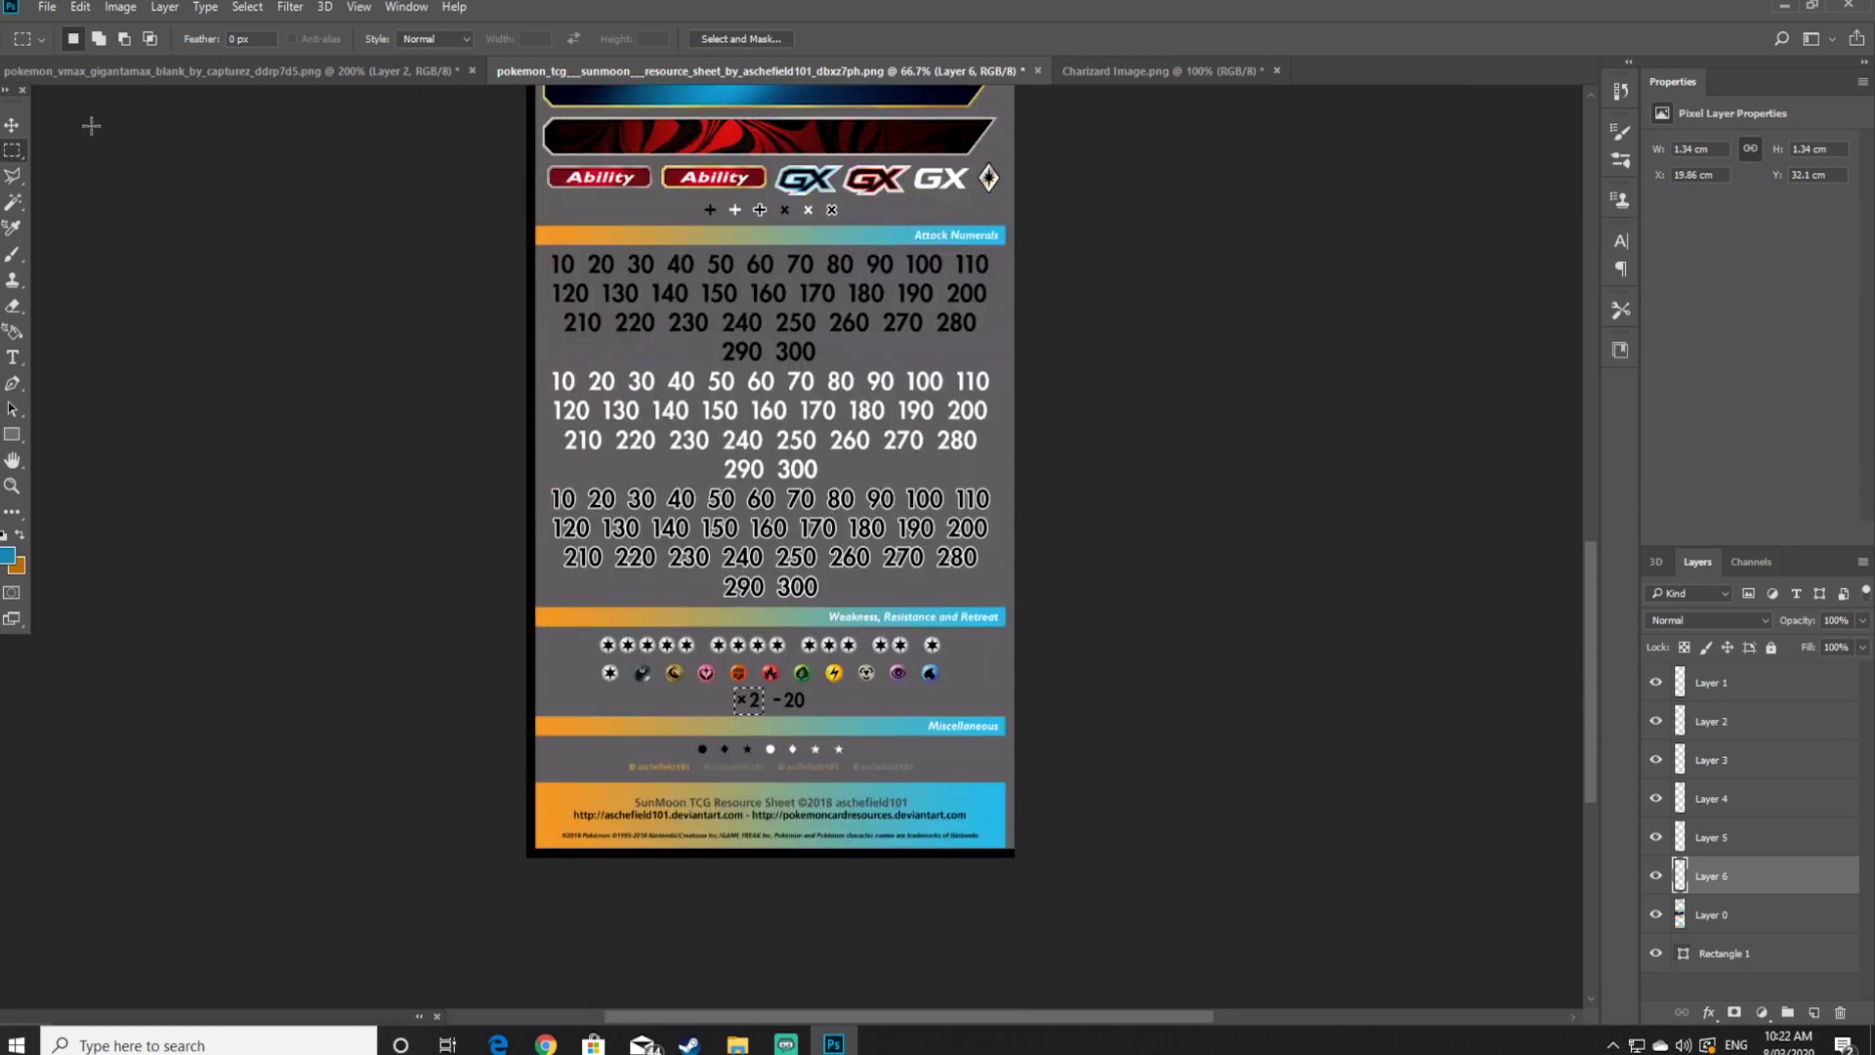
left_click(1732, 914)
right_click(747, 702)
left_click(825, 441)
left_click_drag(1751, 919, 1292, 705)
left_click(12, 123)
Apply a white Color Overlay to the ×2 symbol's layer
left_click(79, 7)
left_click(97, 26)
scroll(1100, 459, "down", 3)
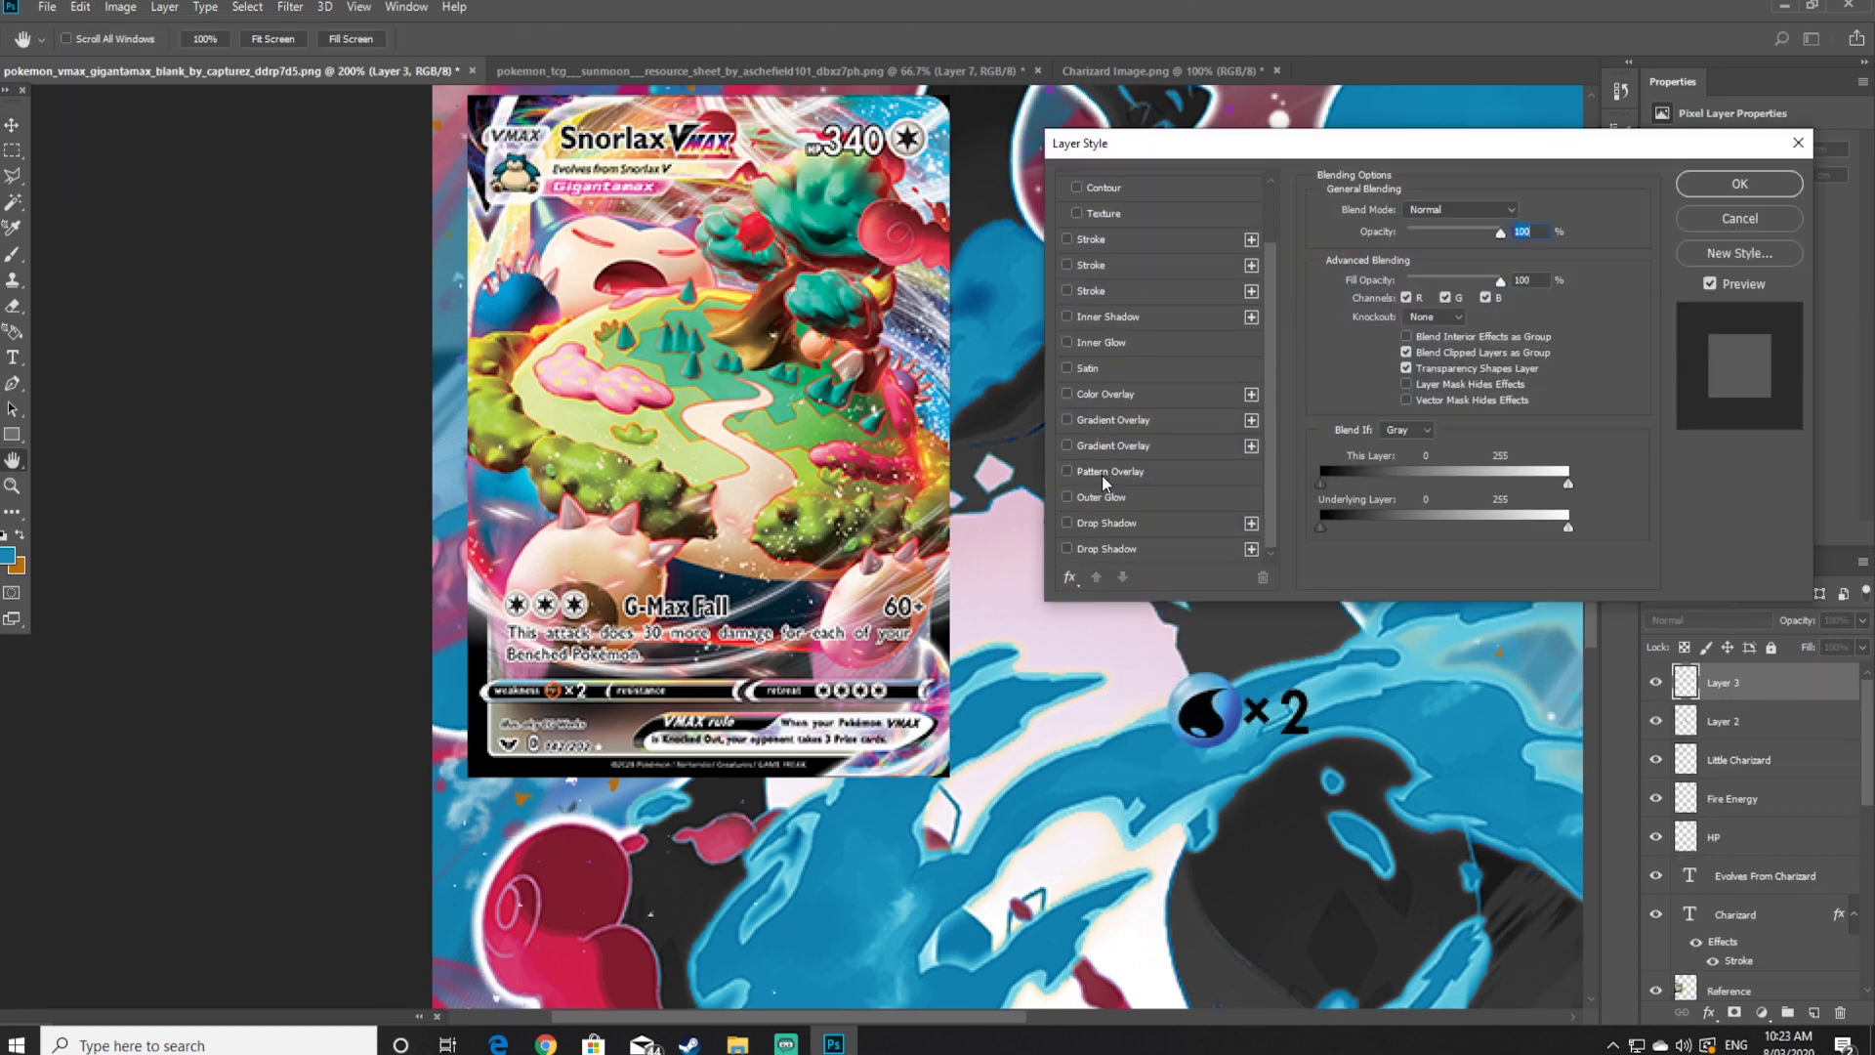
left_click(1087, 396)
left_click(1521, 212)
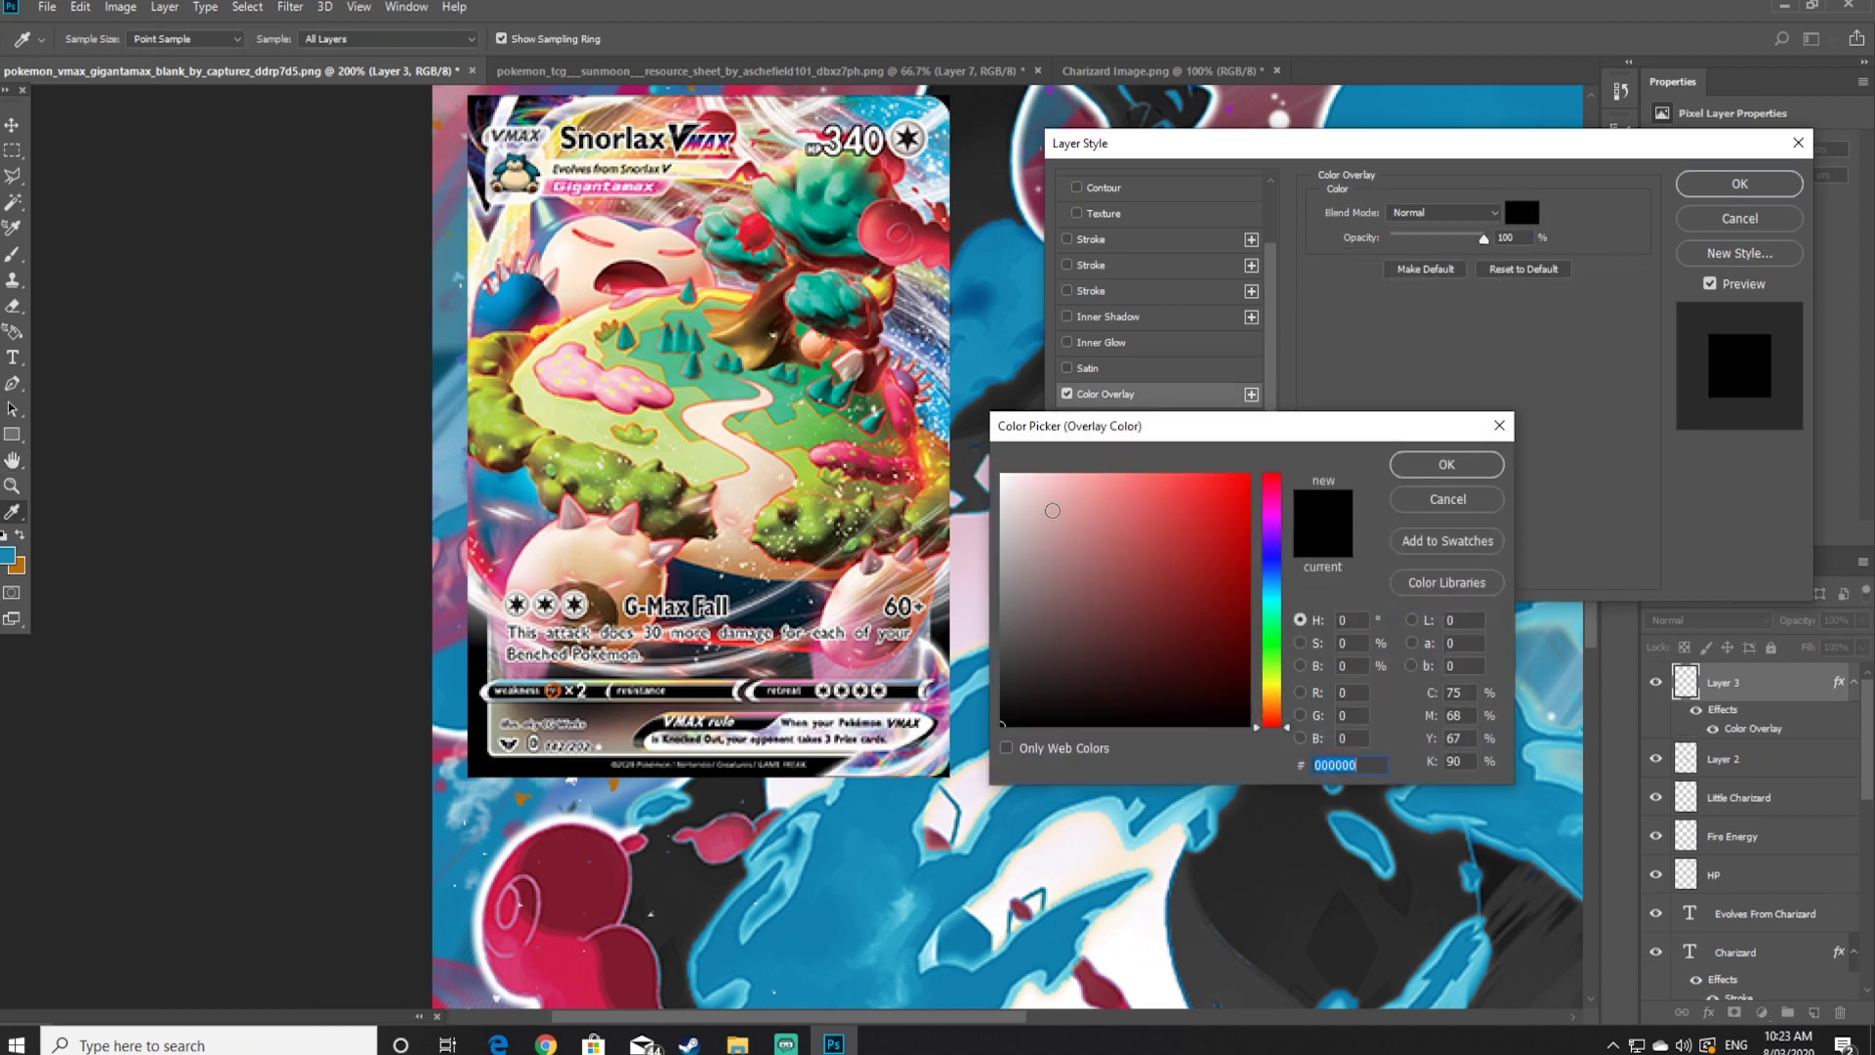
left_click(1002, 476)
left_click(1444, 464)
left_click(1740, 183)
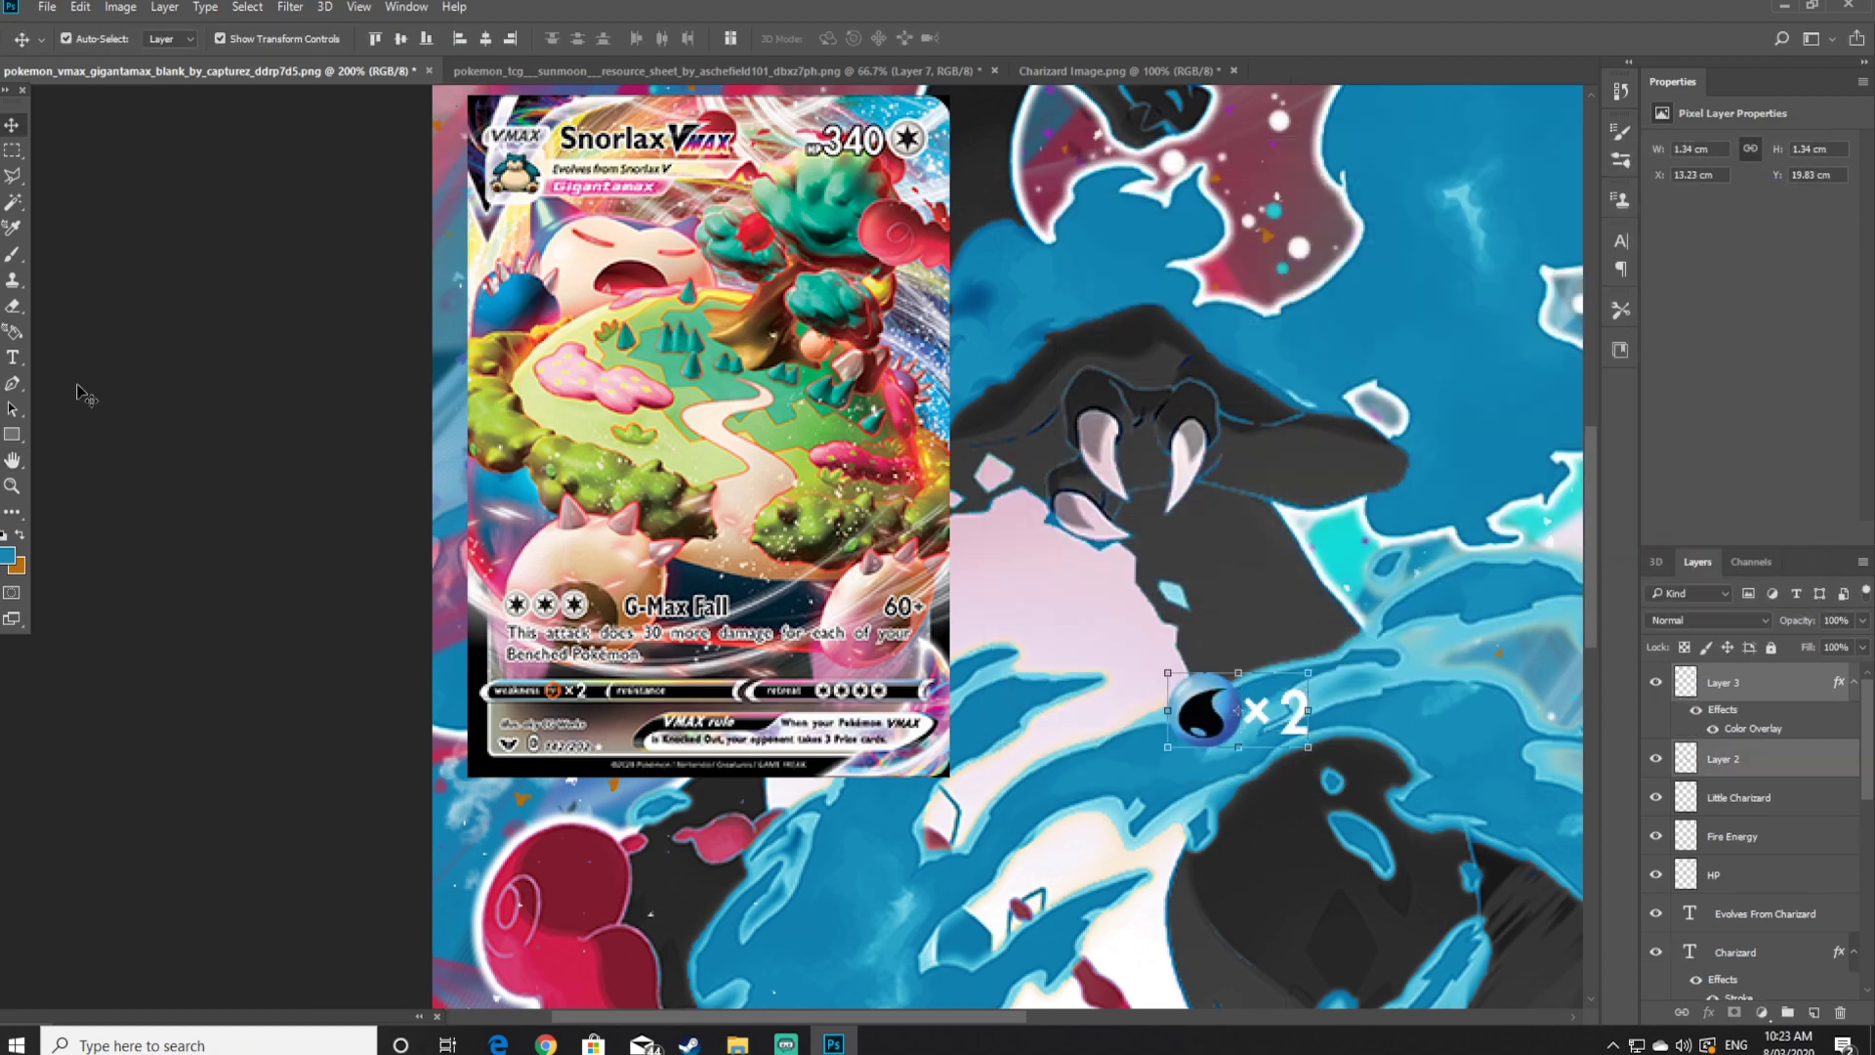
Move the water icon and ×2 symbol together into the weakness bar, right after the word weakness
key("ctrl+minus")
key("ctrl+minus")
key("ctrl+plus")
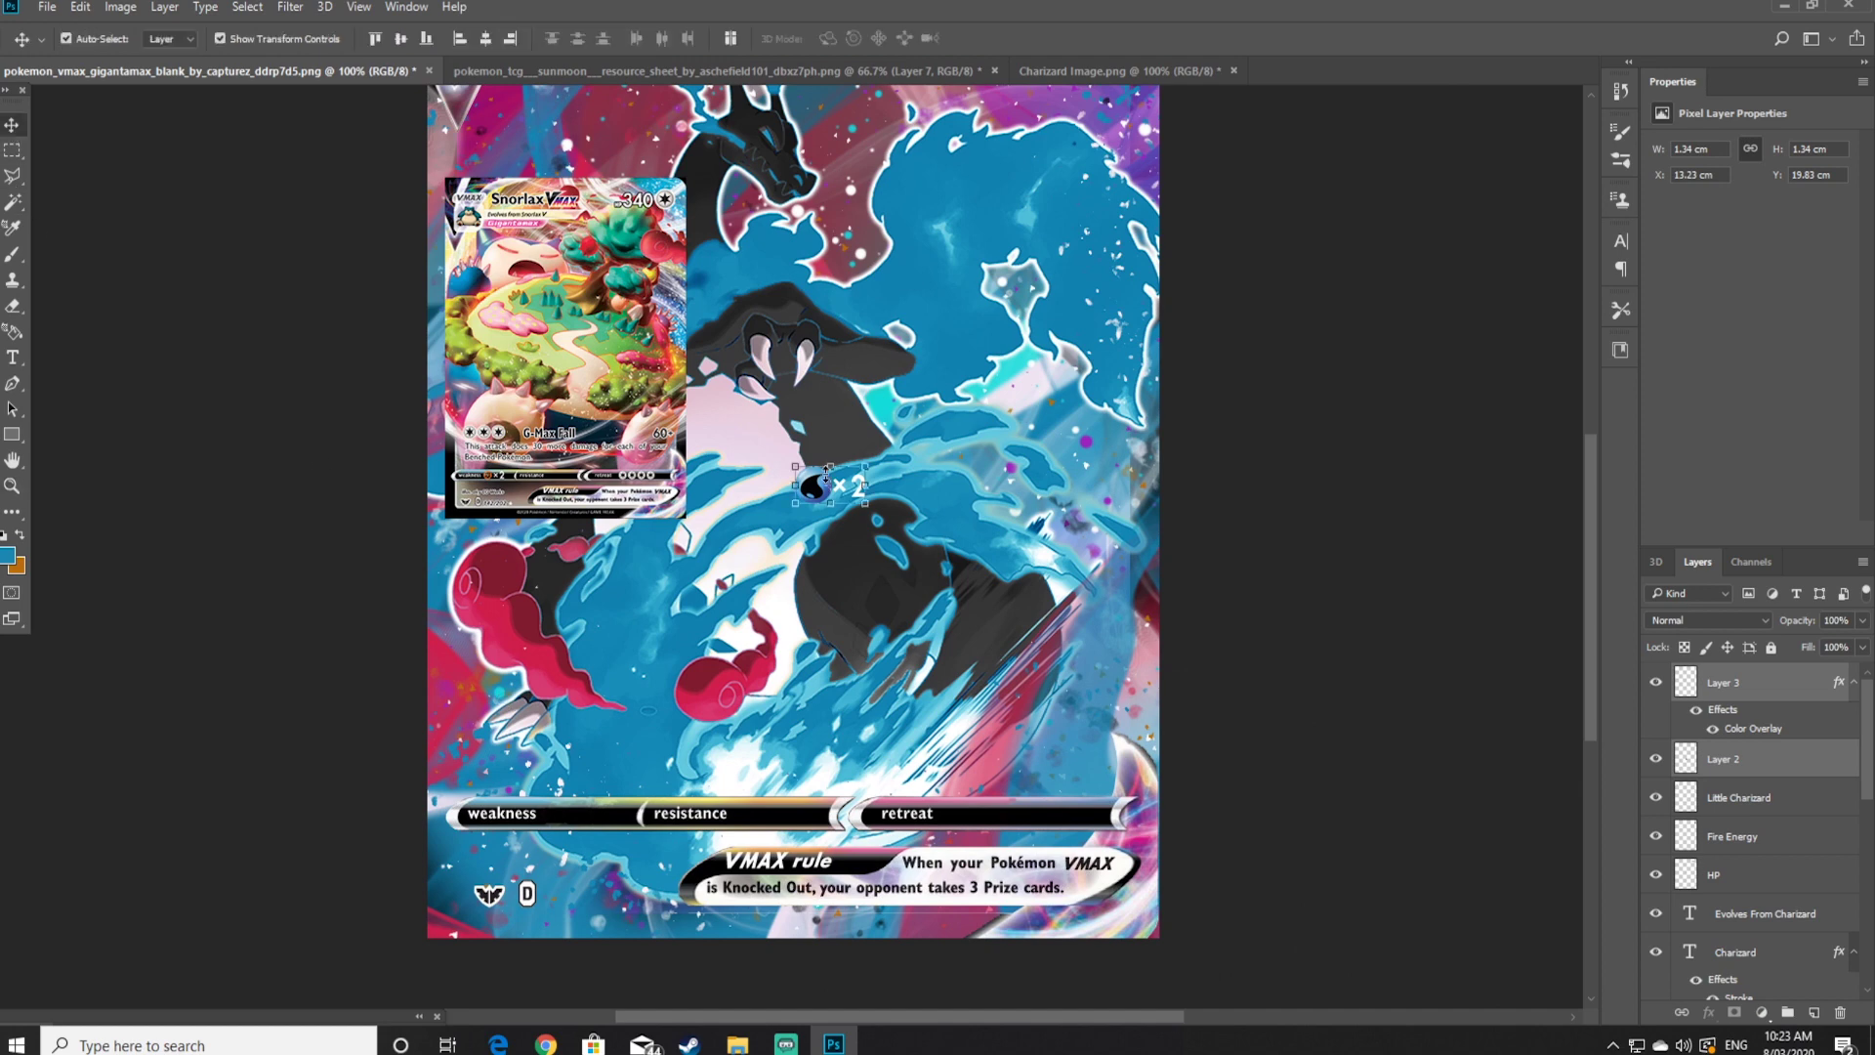
left_click_drag(810, 484, 577, 815)
key("ctrl+plus")
key("ctrl+plus")
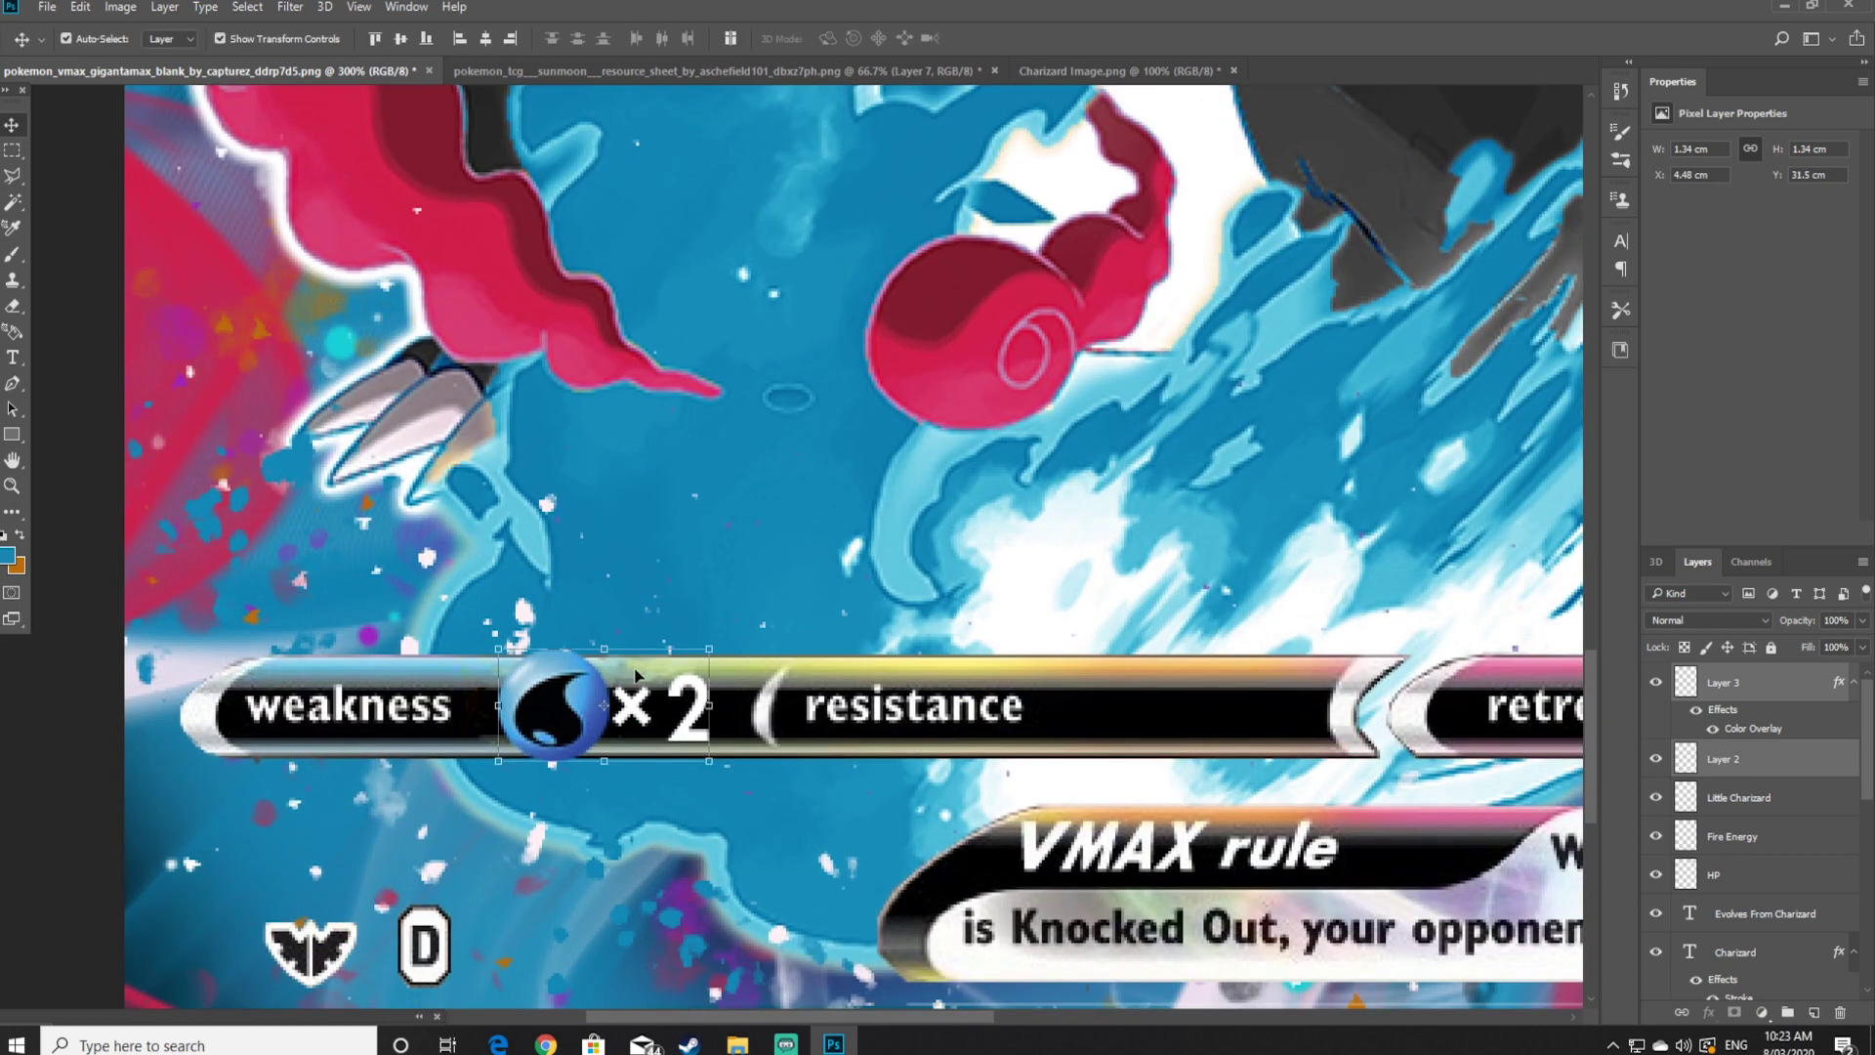
Scale the water icon down to about 0.95 cm to fit the weakness bar and shift the ×2 symbol slightly down beside it
left_click(1724, 758)
left_click_drag(607, 650, 570, 696)
key("Return")
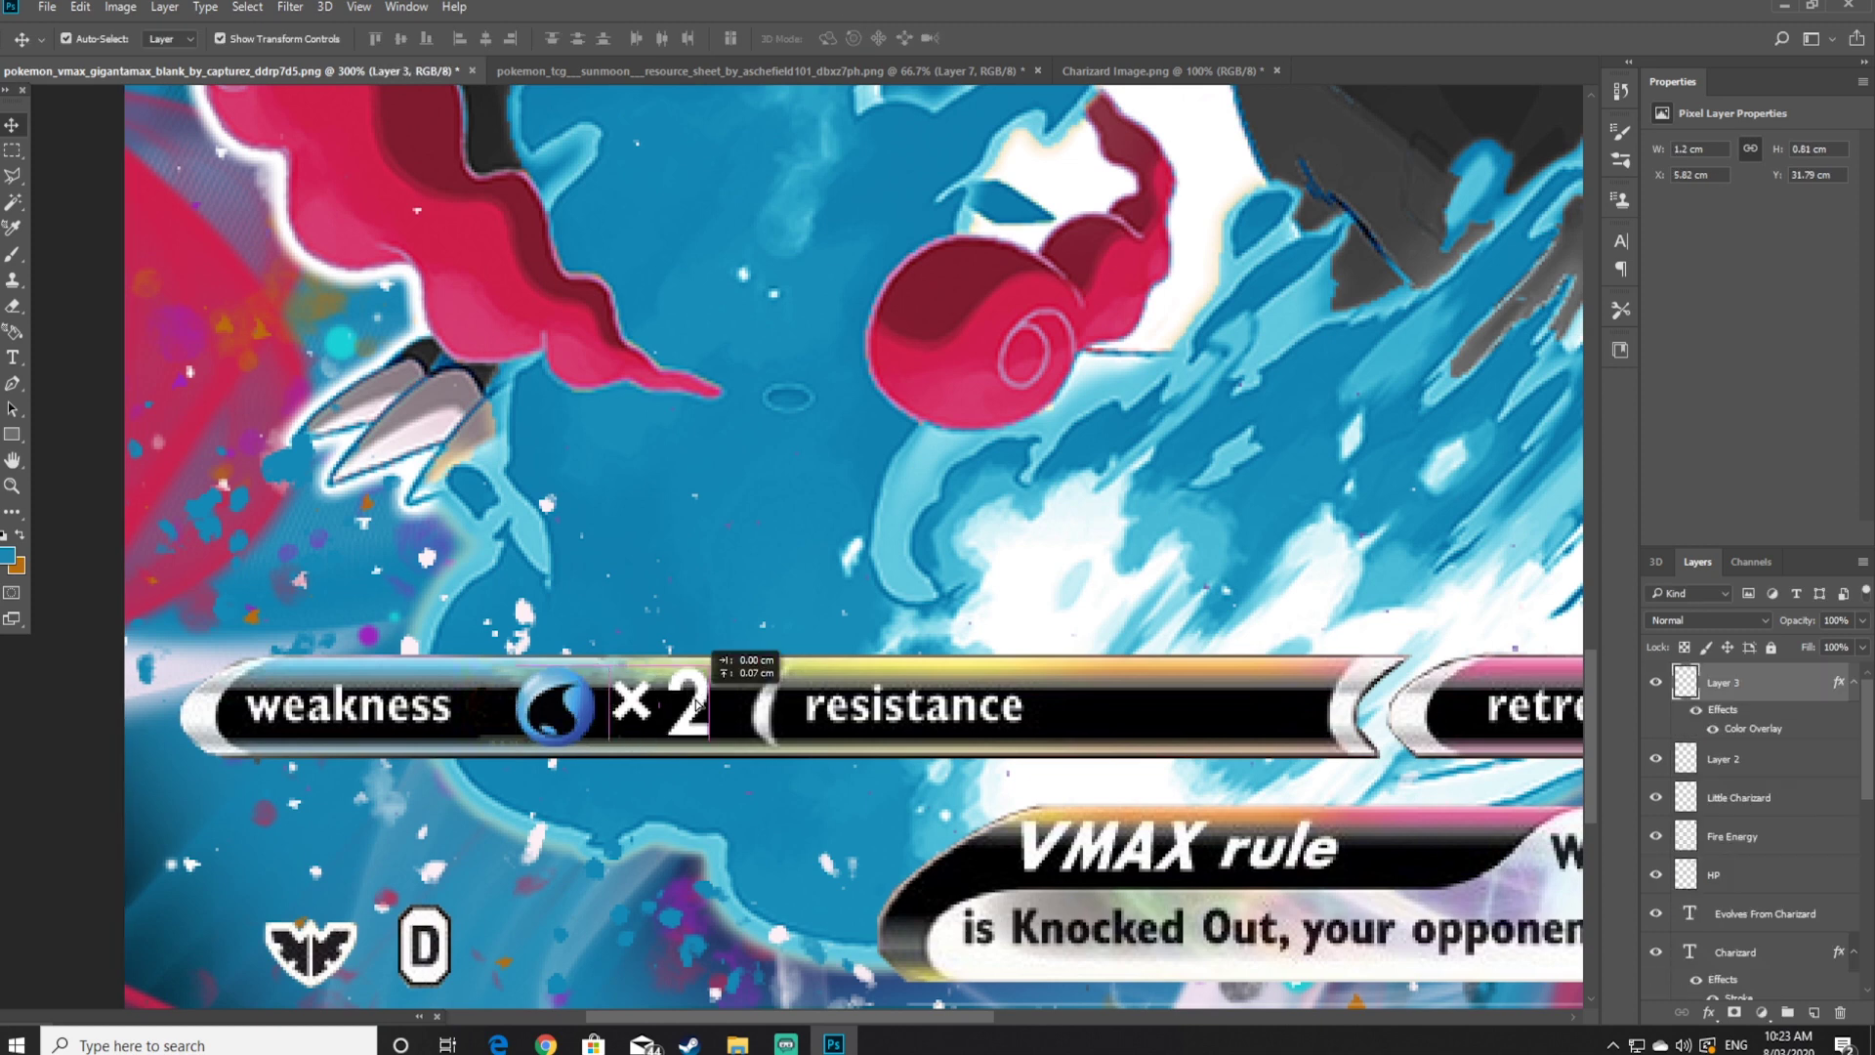
left_click(325, 522)
key("z")
left_click(653, 420, "alt")
left_click(776, 410, "alt")
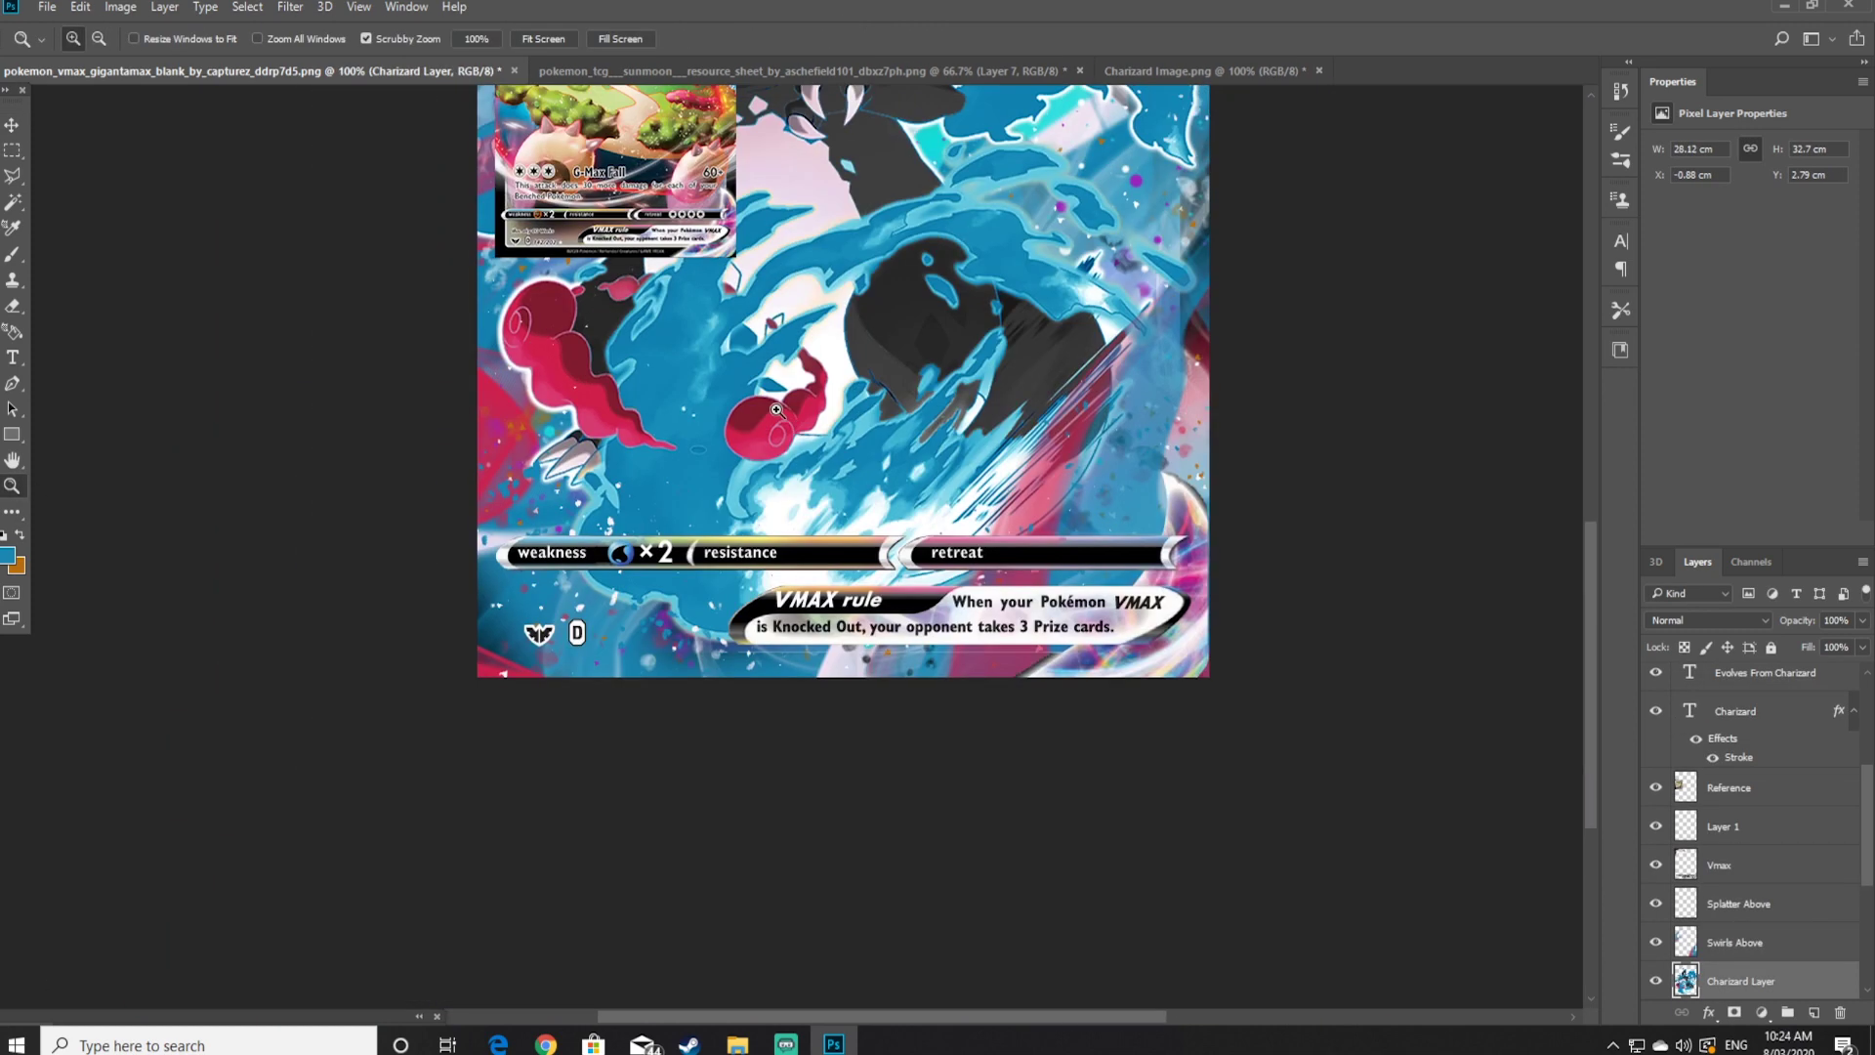
scroll(777, 409, "up", 1)
left_click(20, 127)
left_click(666, 605)
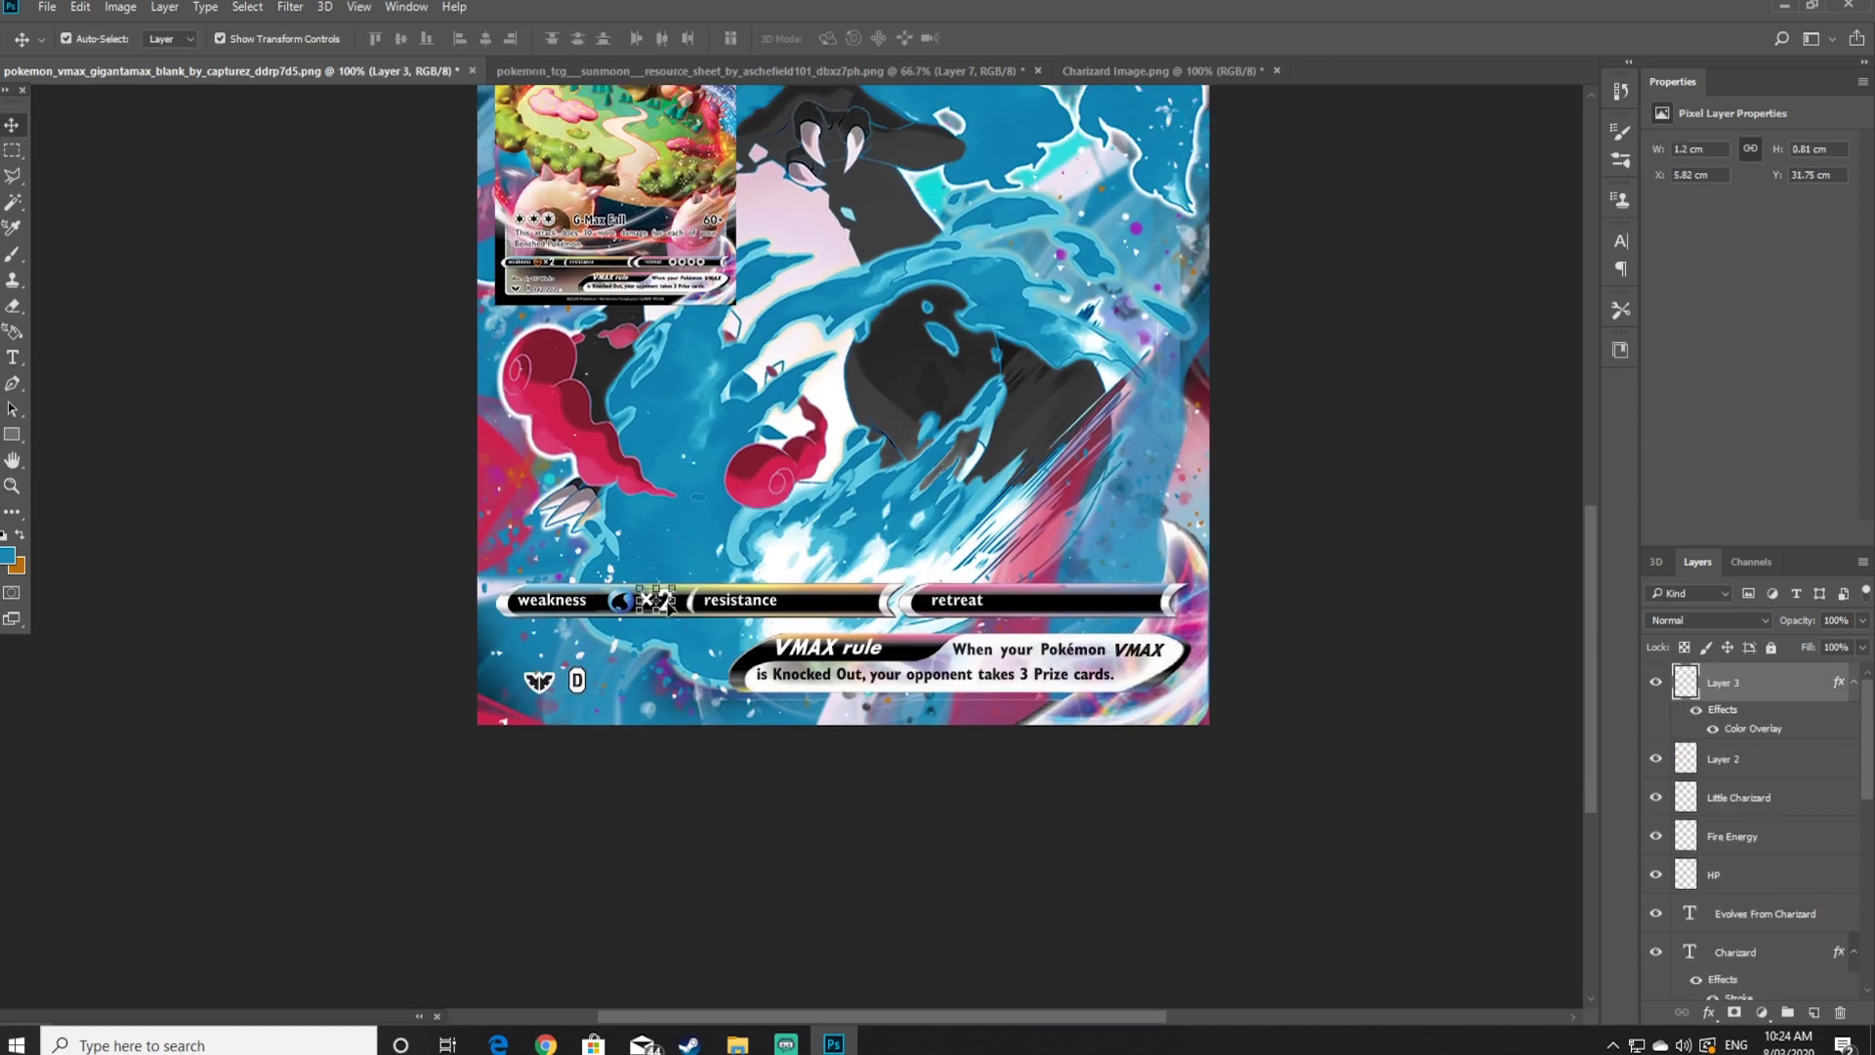
left_click(1458, 688)
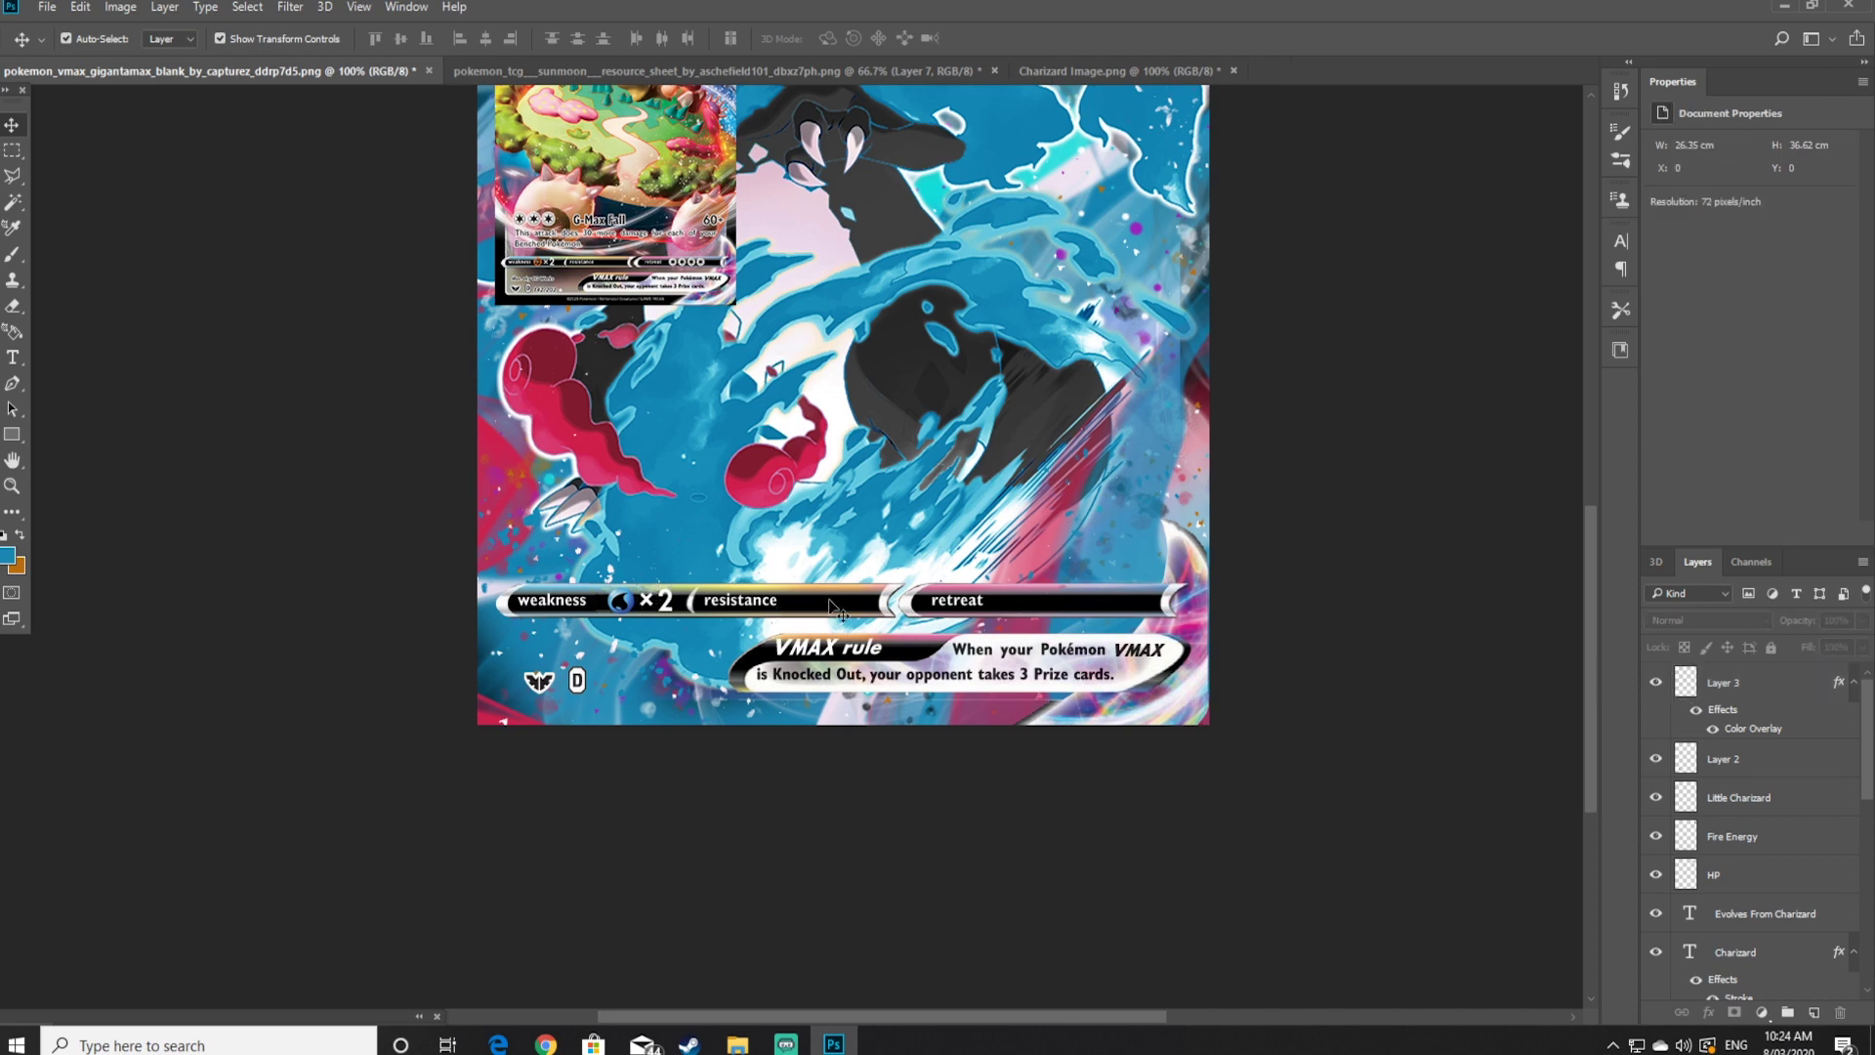
Copy the group of three colorless energy symbols from the resource sheet and bring it into the card's retreat bar
left_click(782, 72)
left_click(686, 656)
key("m")
left_click_drag(796, 632, 861, 656)
right_click(828, 644)
left_click(918, 382)
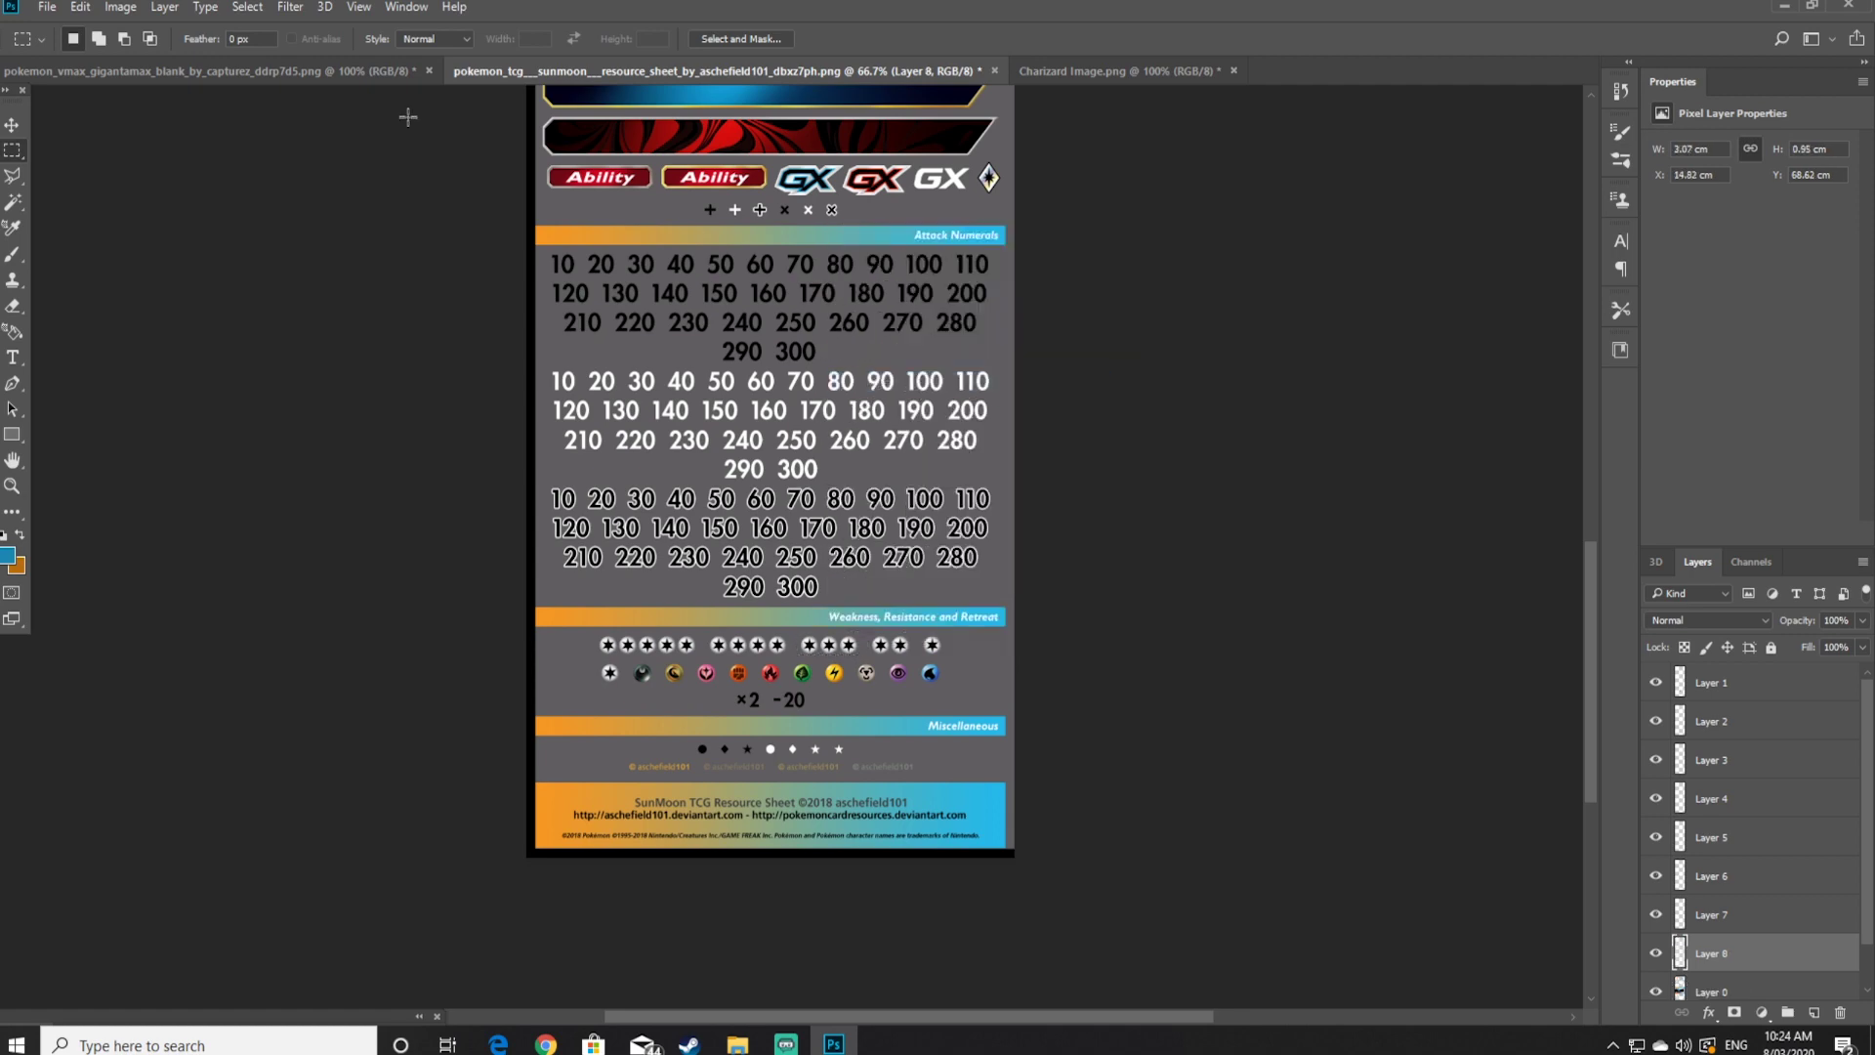
left_click(371, 71)
key("ctrl+v")
left_click(80, 7)
left_click(117, 27)
left_click(684, 71)
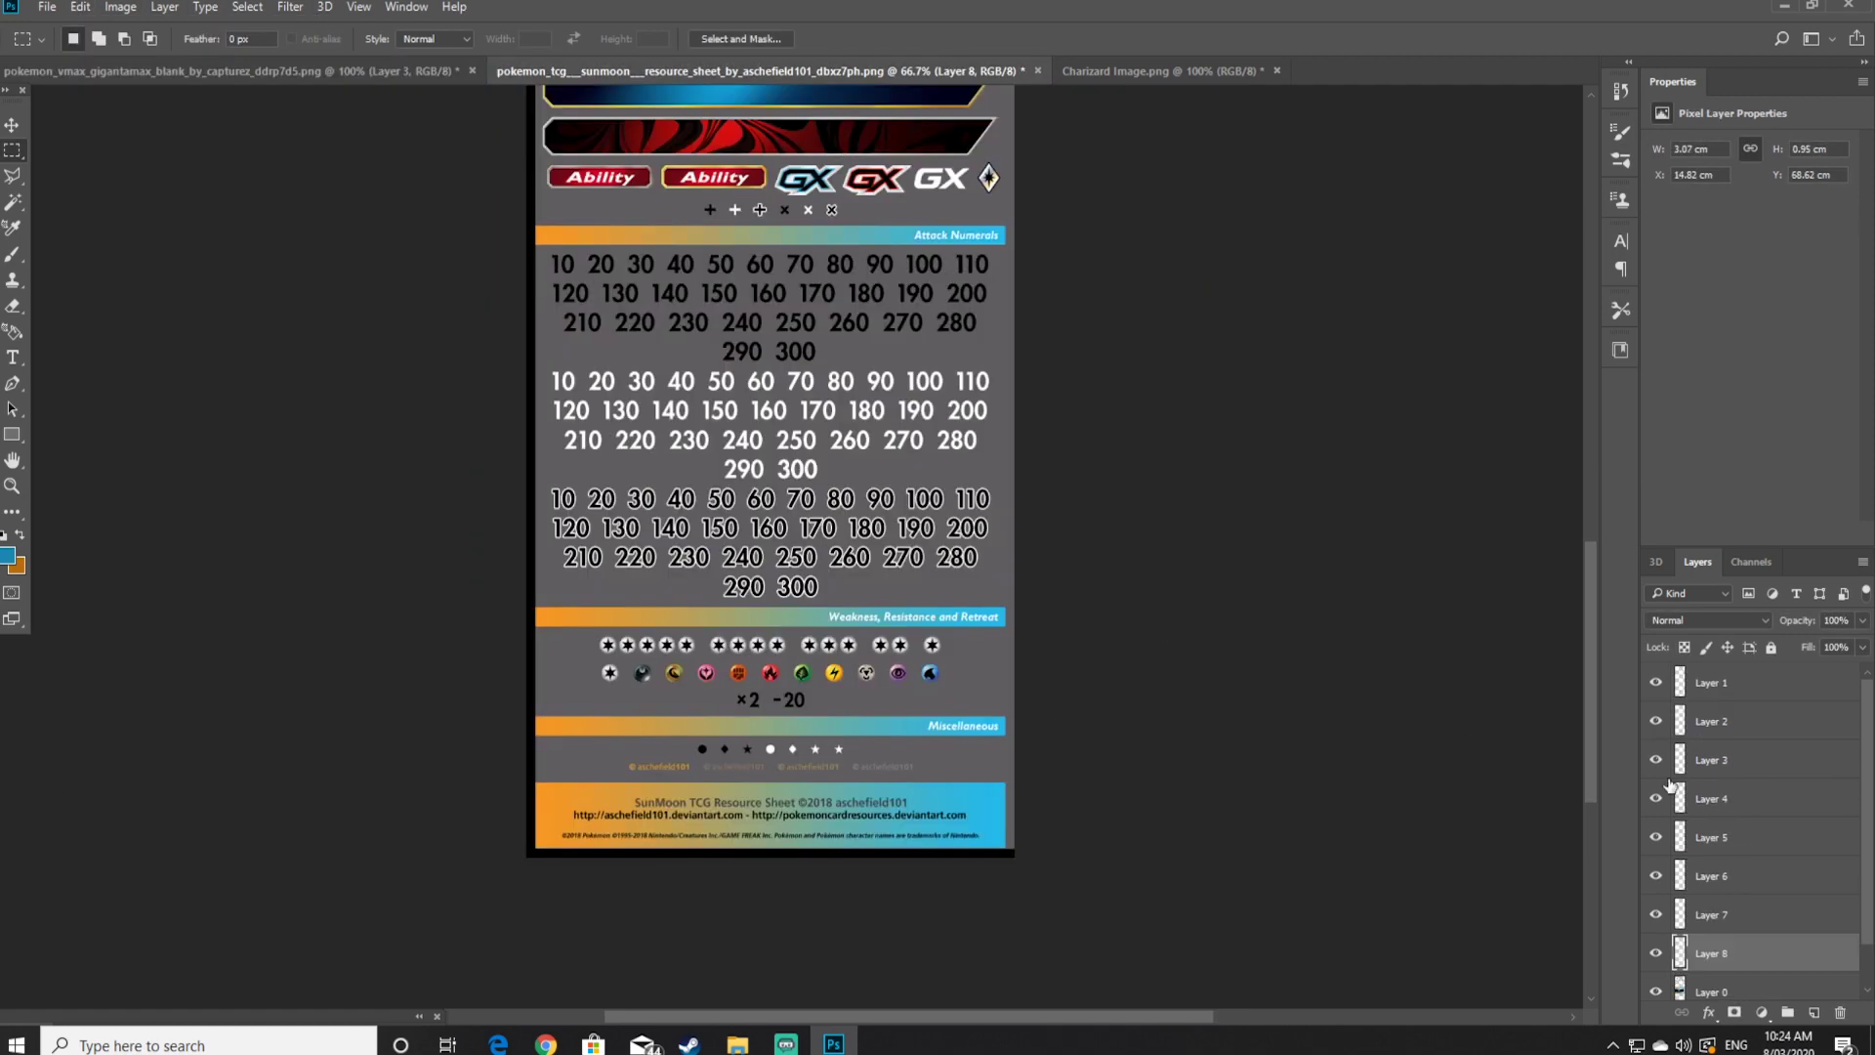
left_click_drag(1729, 950, 1063, 606)
Scale the three retreat symbols to about 2.82 by 0.88 cm and position them just after the word retreat
key("v")
key("ctrl+t")
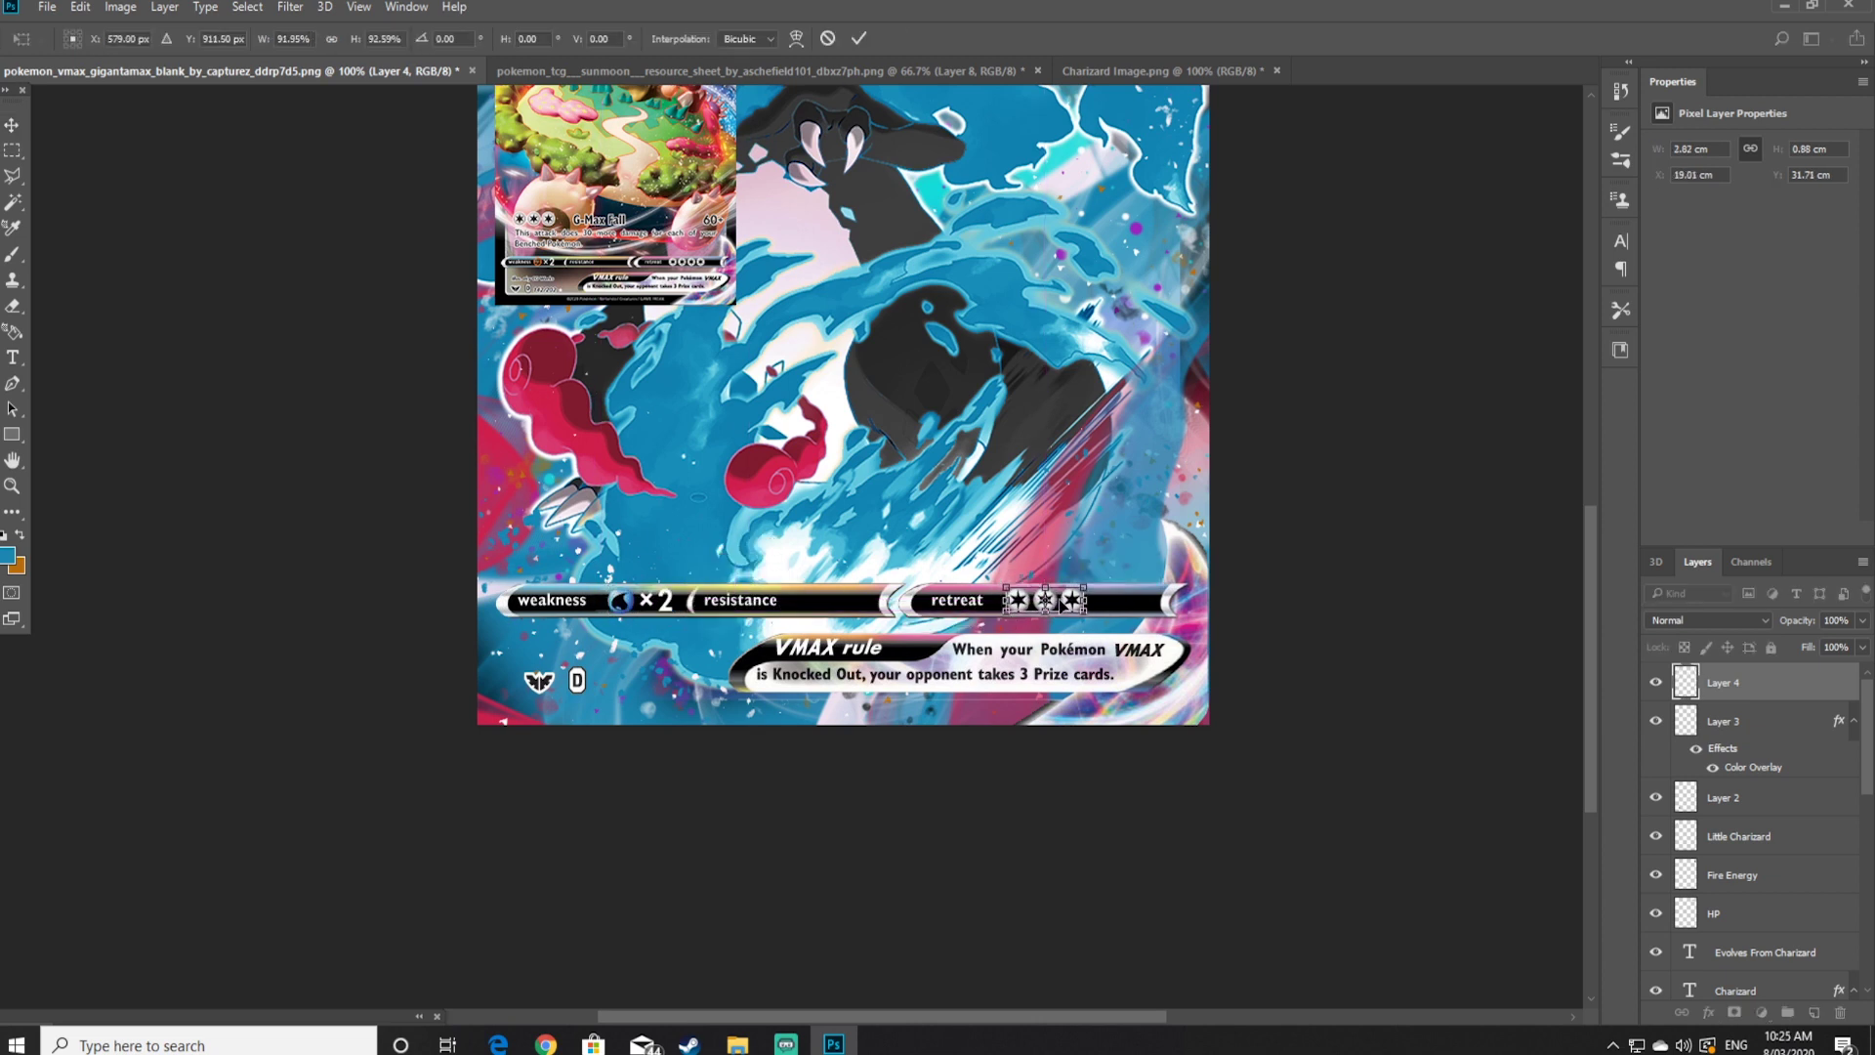
scroll(1230, 587, "up", 5)
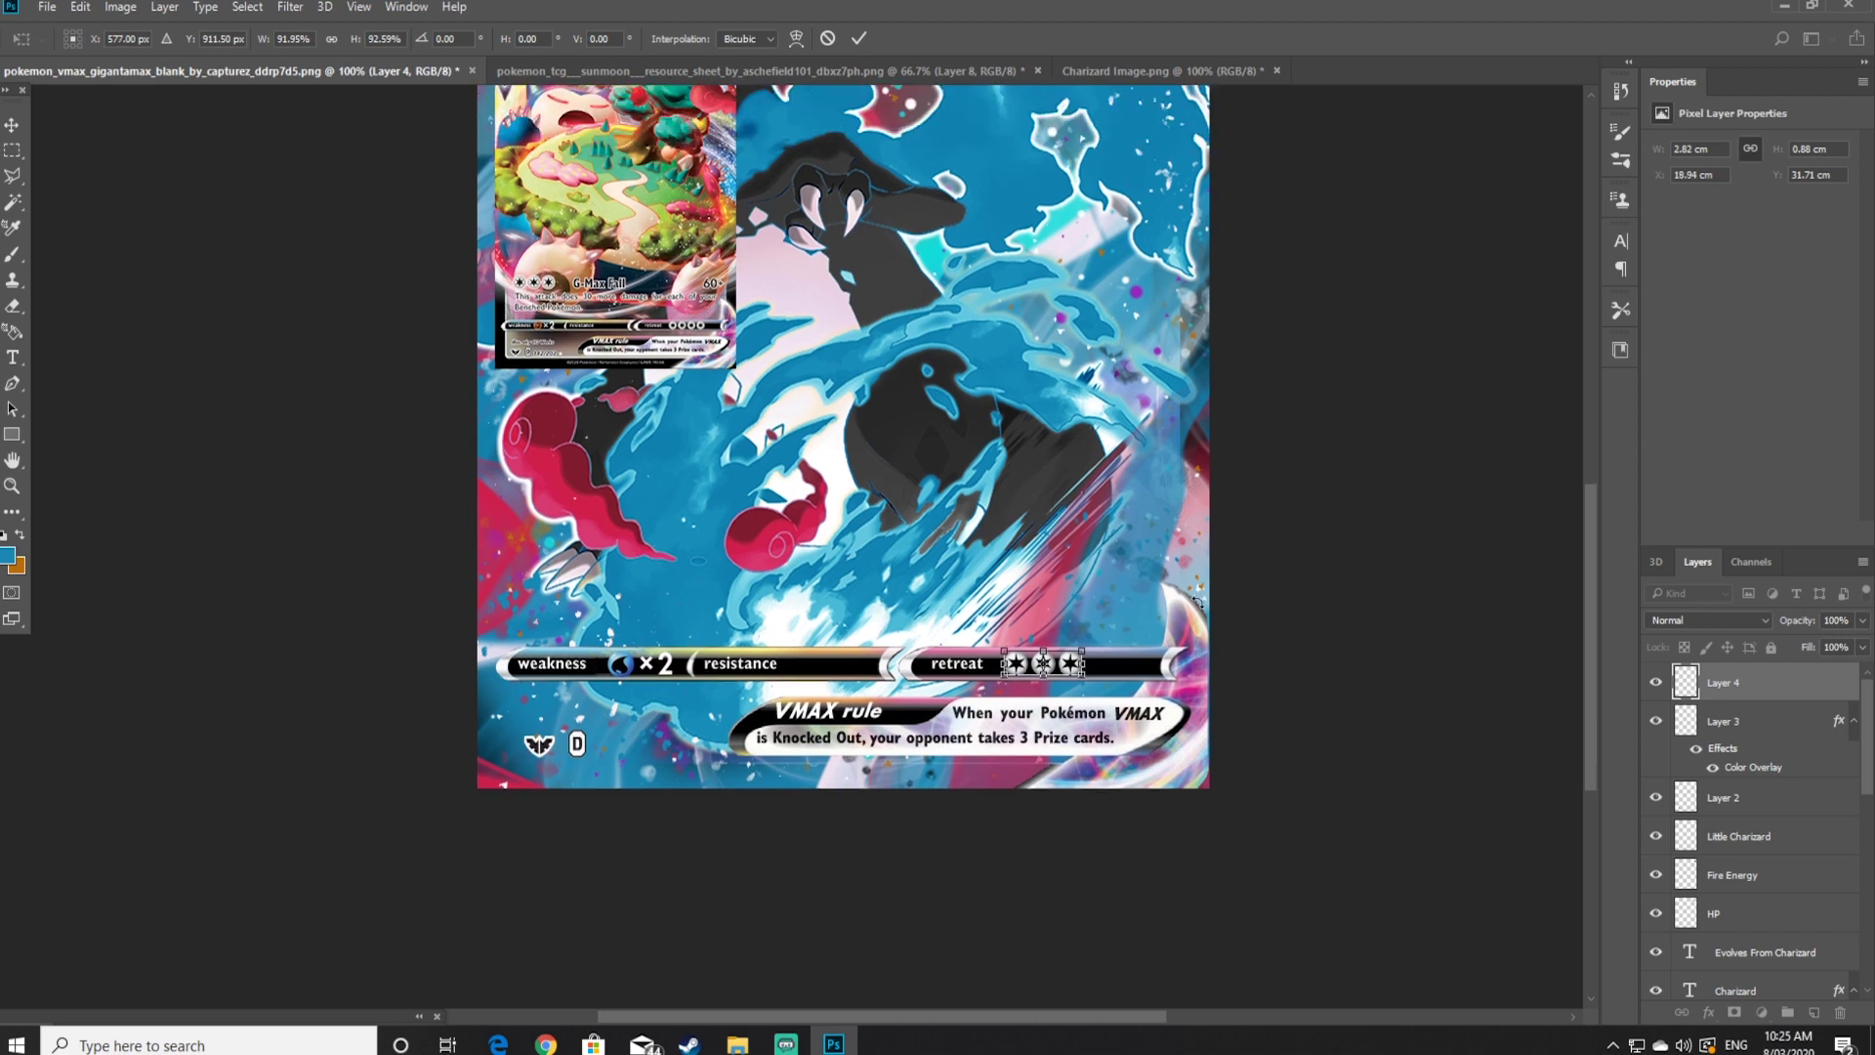
key("Return")
Rename the retreat symbols' layer Retreat Cost, the ×2 layer X2 and the water icon's layer Water Energy
scroll(1201, 571, "down", 1)
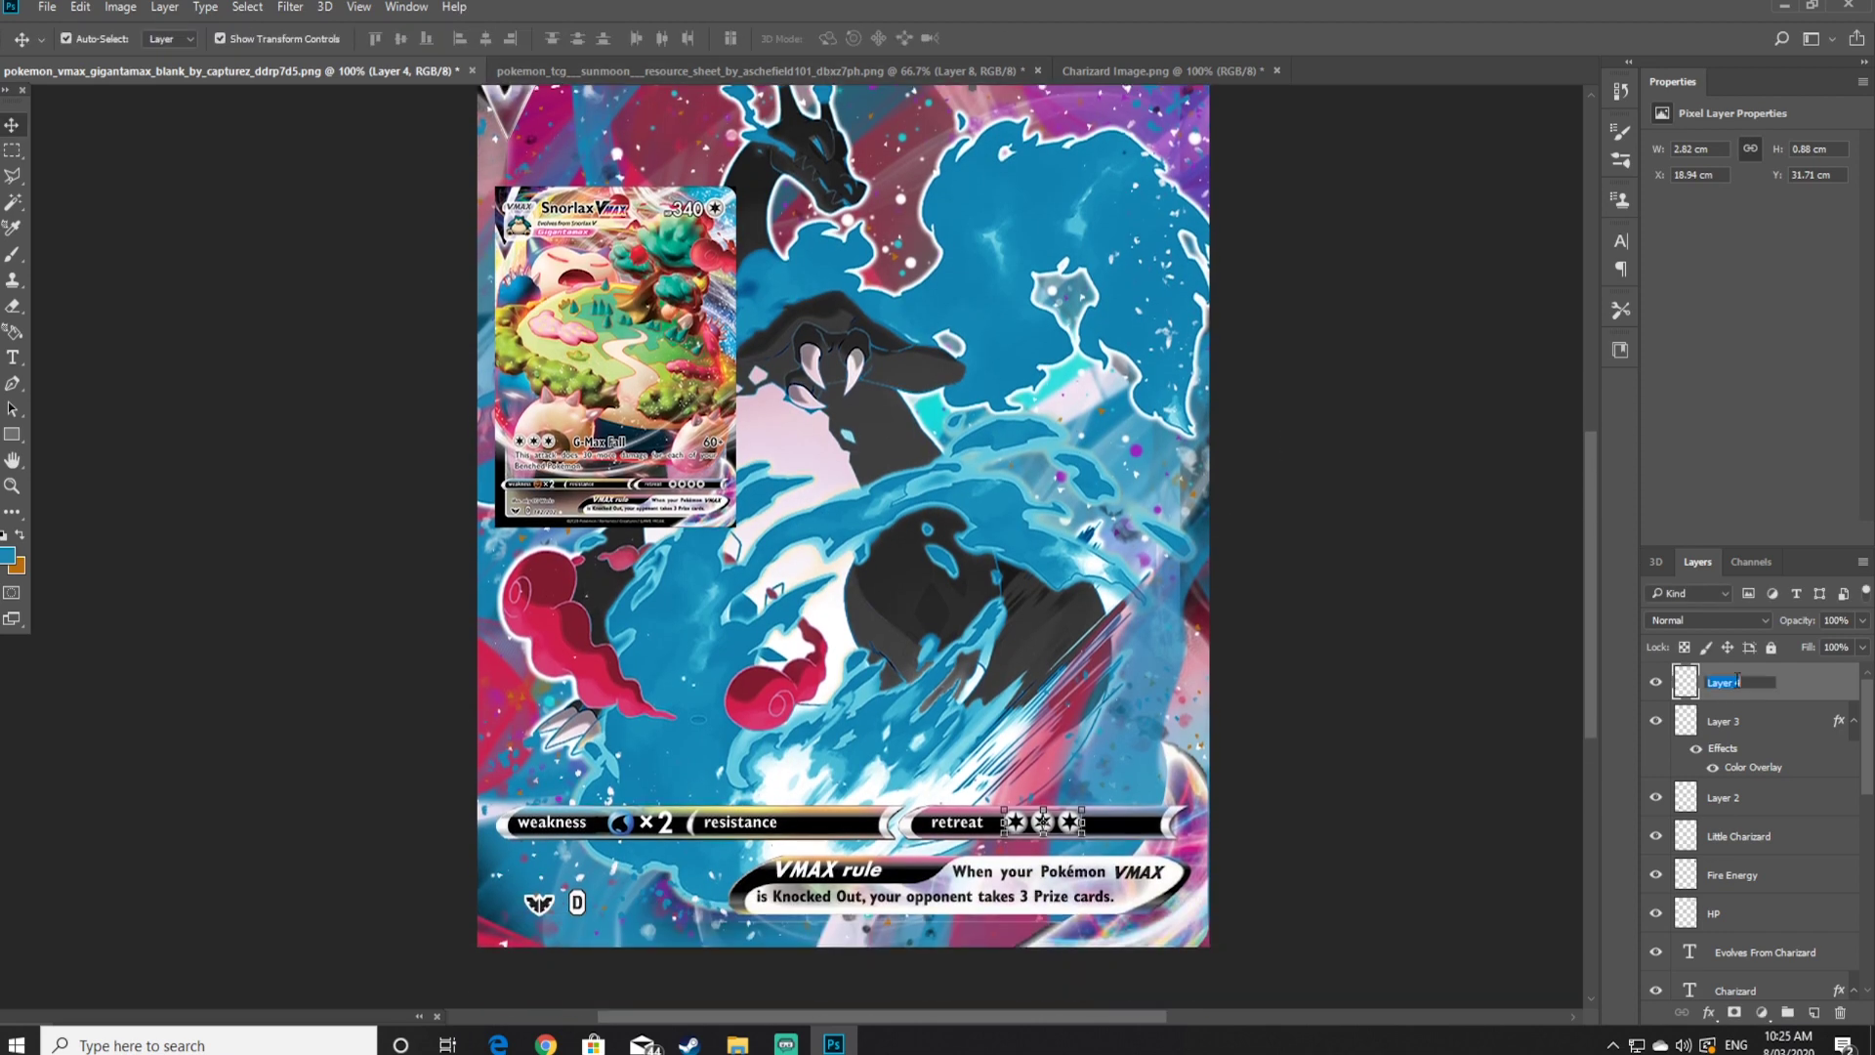
left_click(1746, 720)
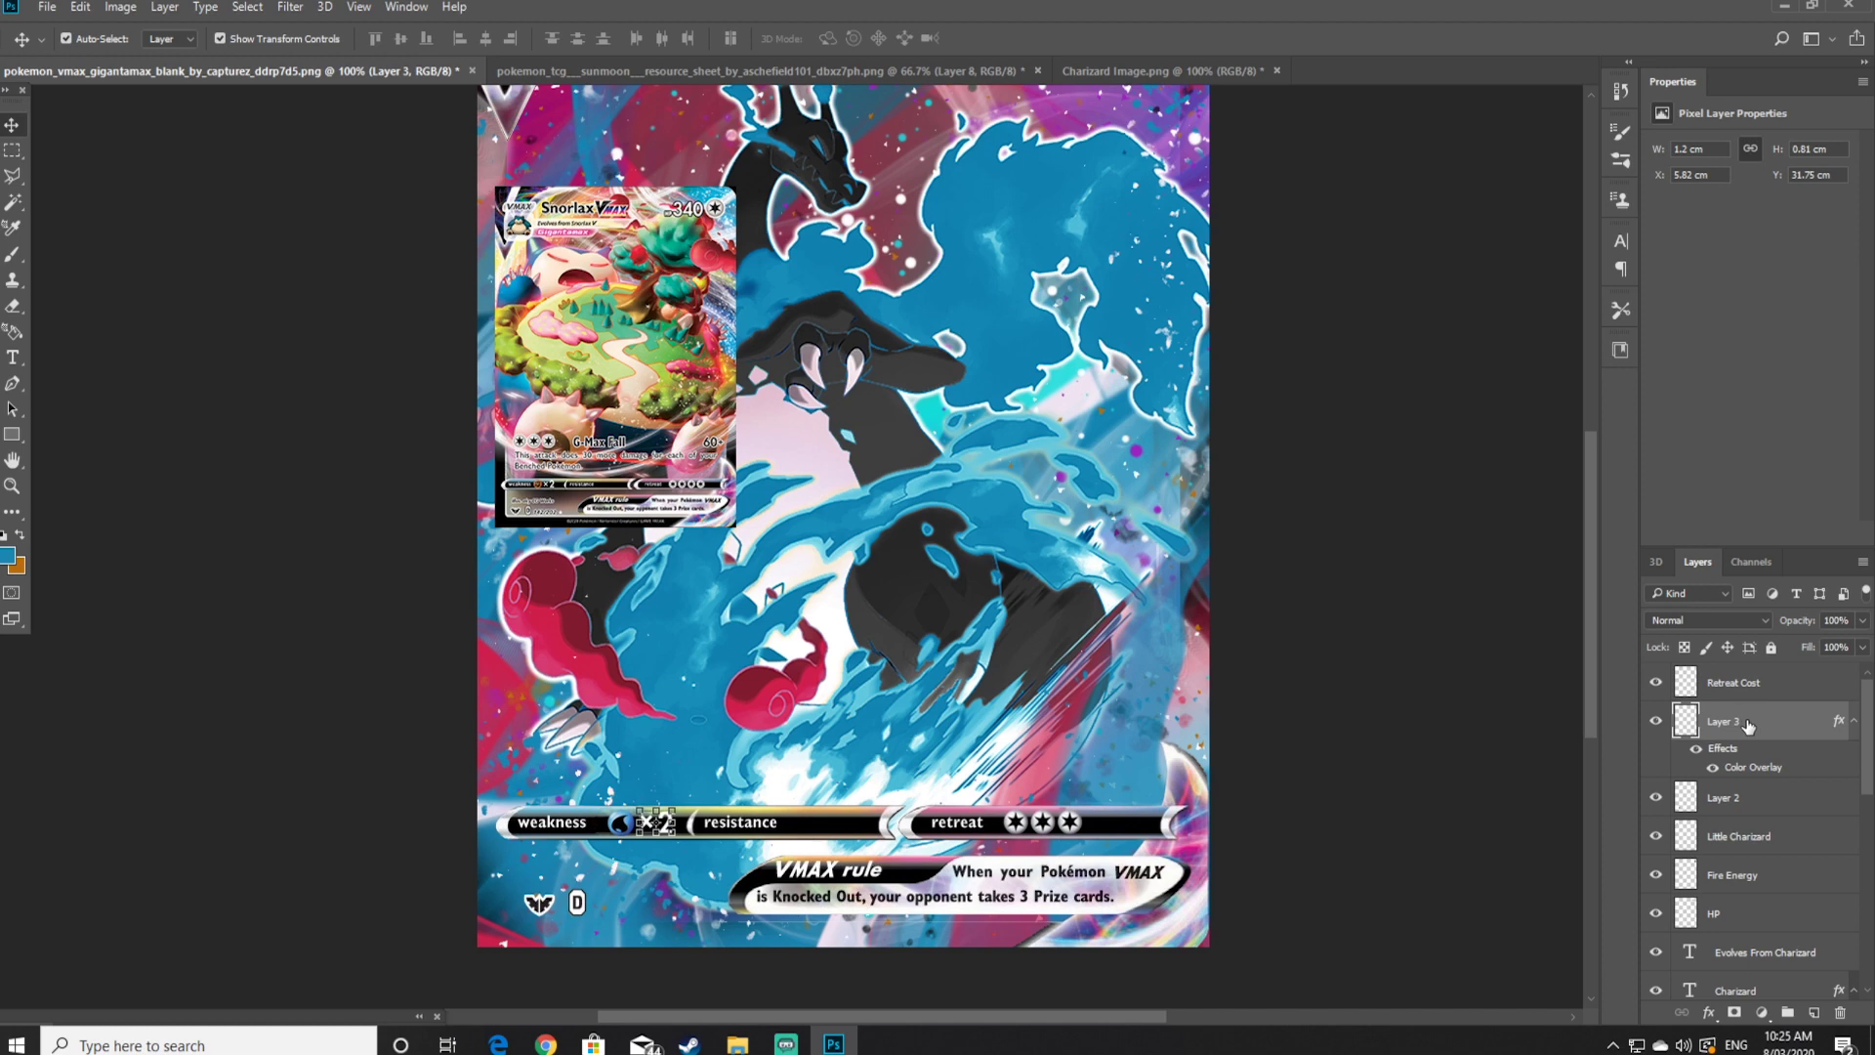
double_click(1748, 726)
key("Escape")
double_click(1745, 803)
type("Water Engergy")
key("Return")
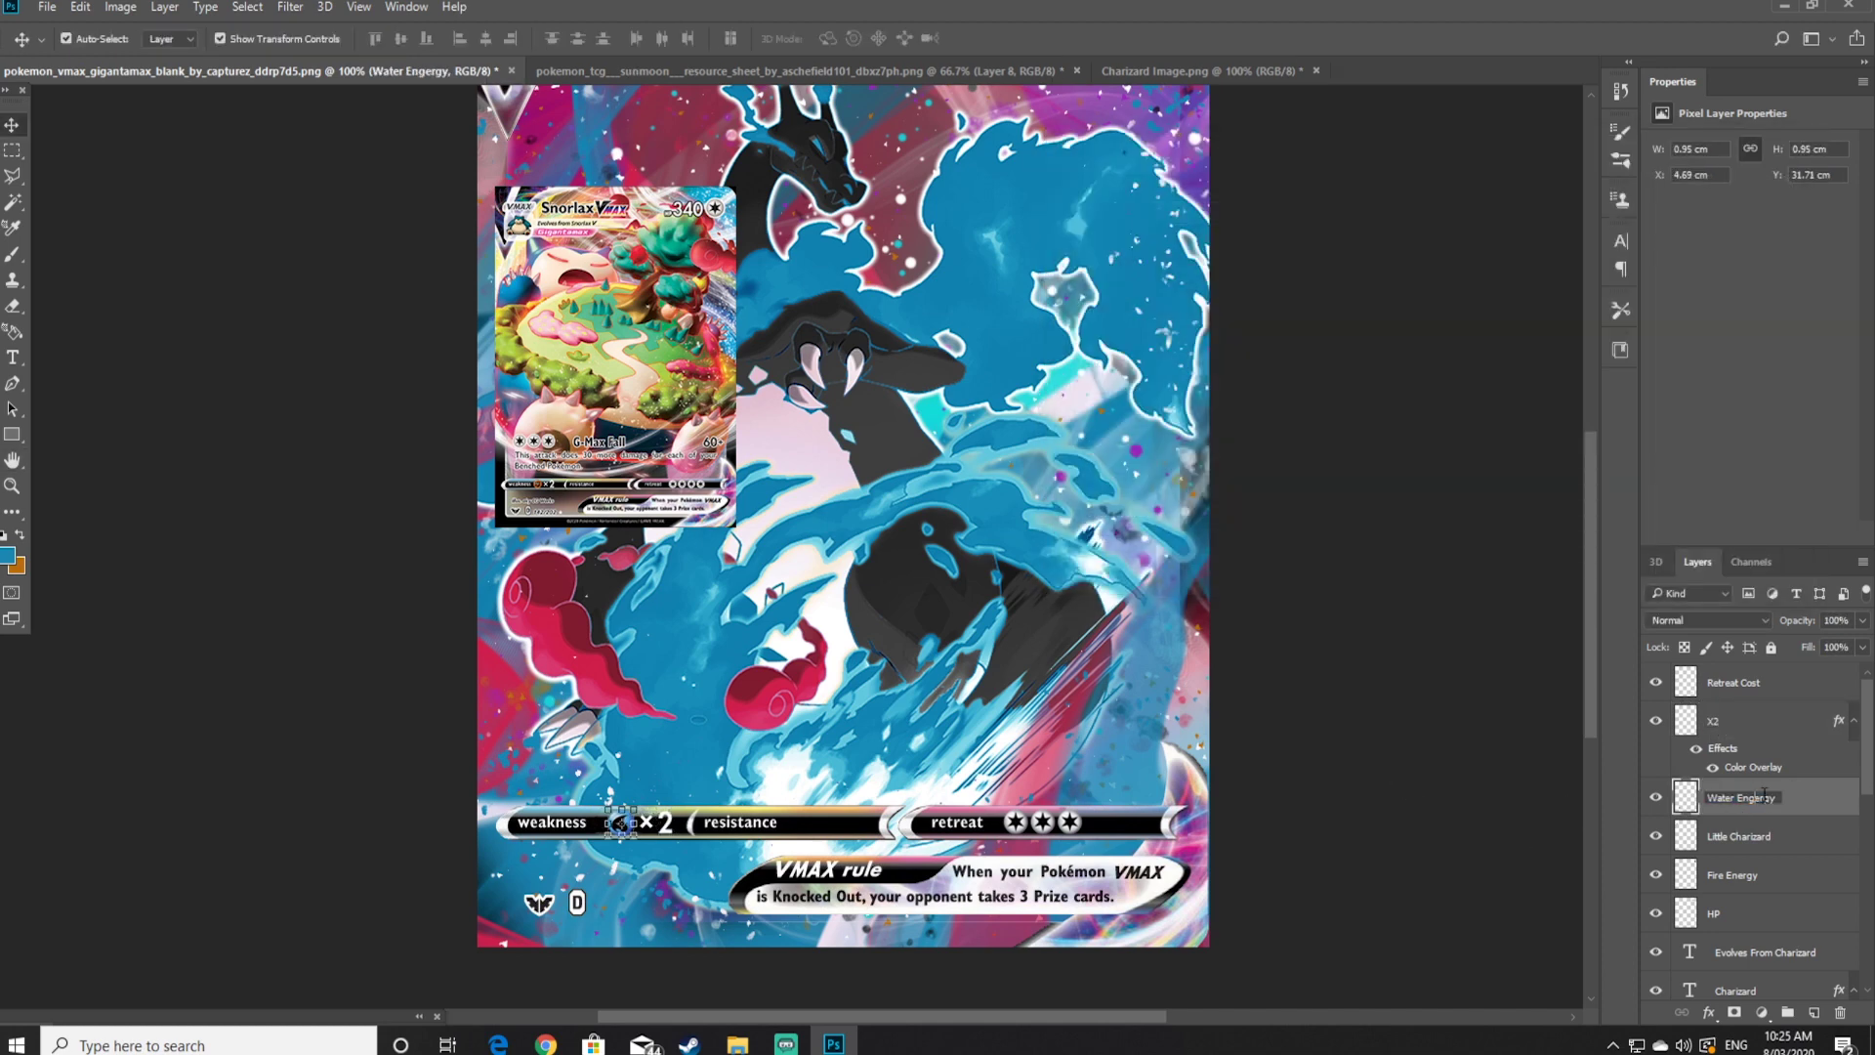
left_click(1357, 672)
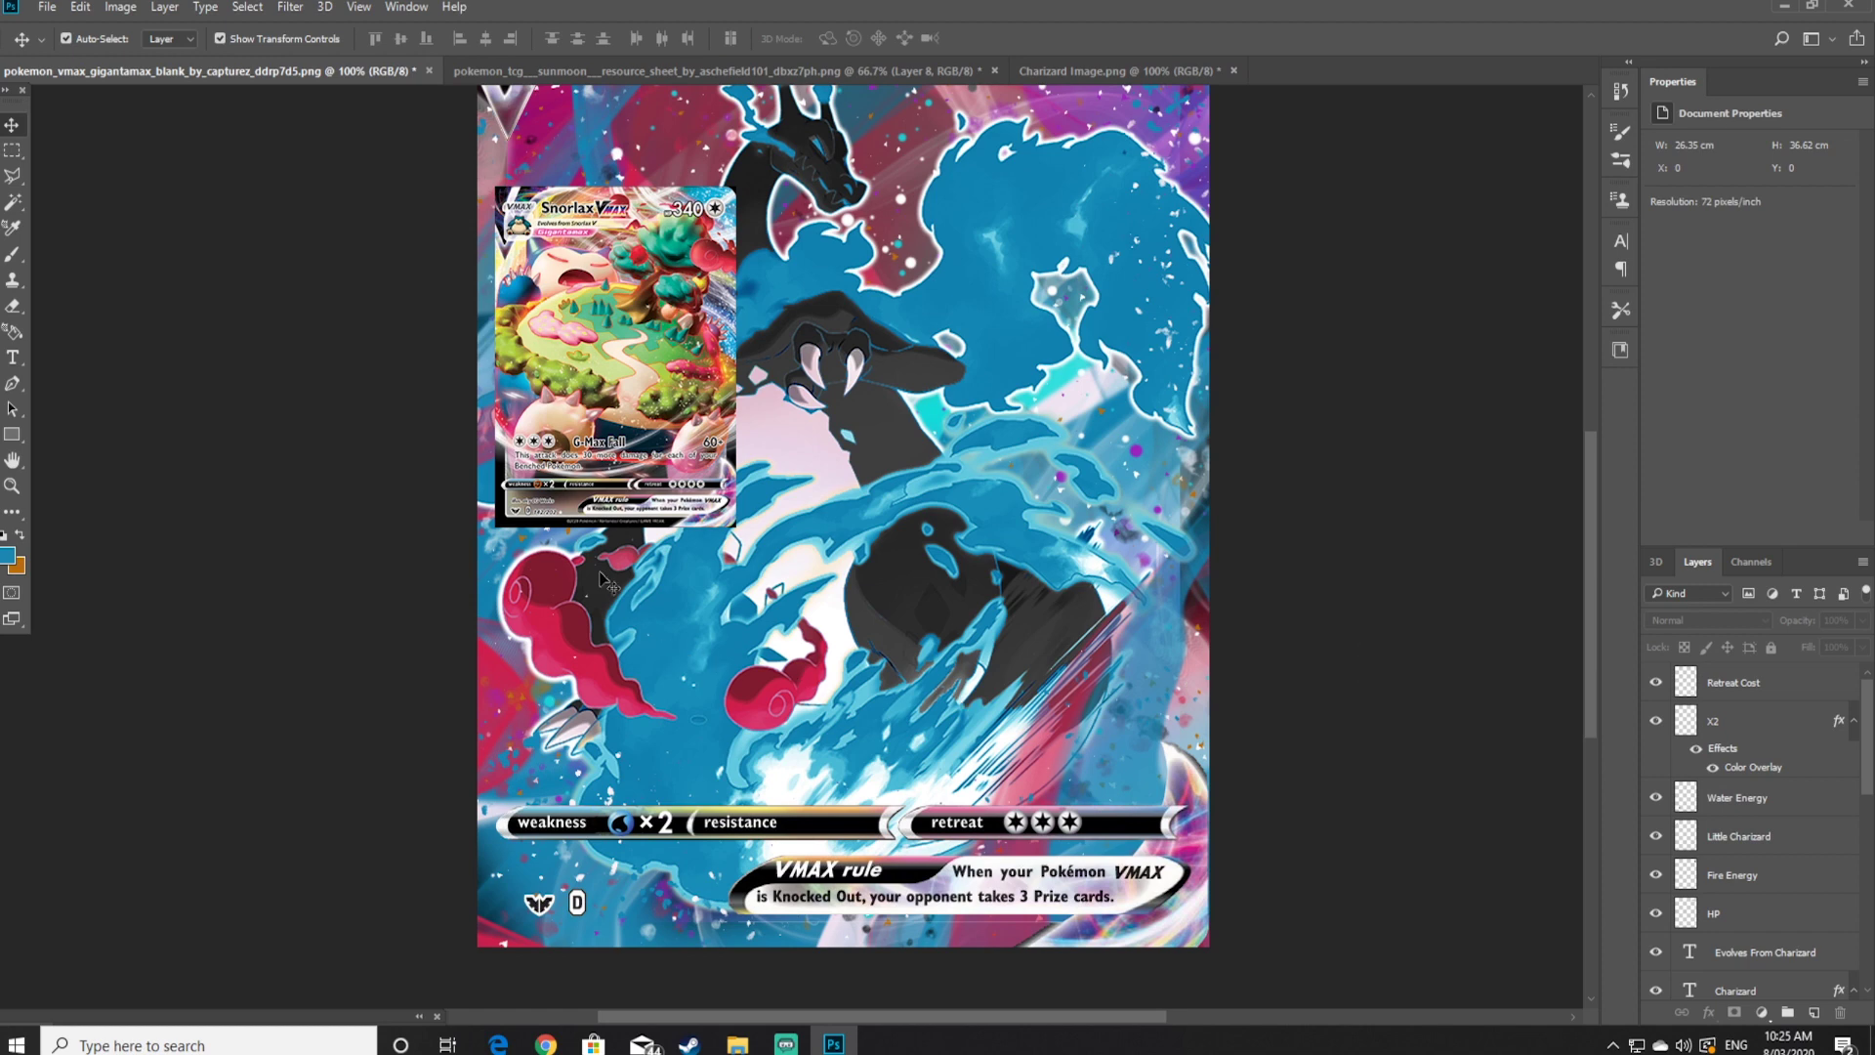
Copy the last white star from the resource sheet's Miscellaneous section onto its own layer and bring it into the card
left_click(1096, 72)
left_click(844, 72)
left_click(11, 151)
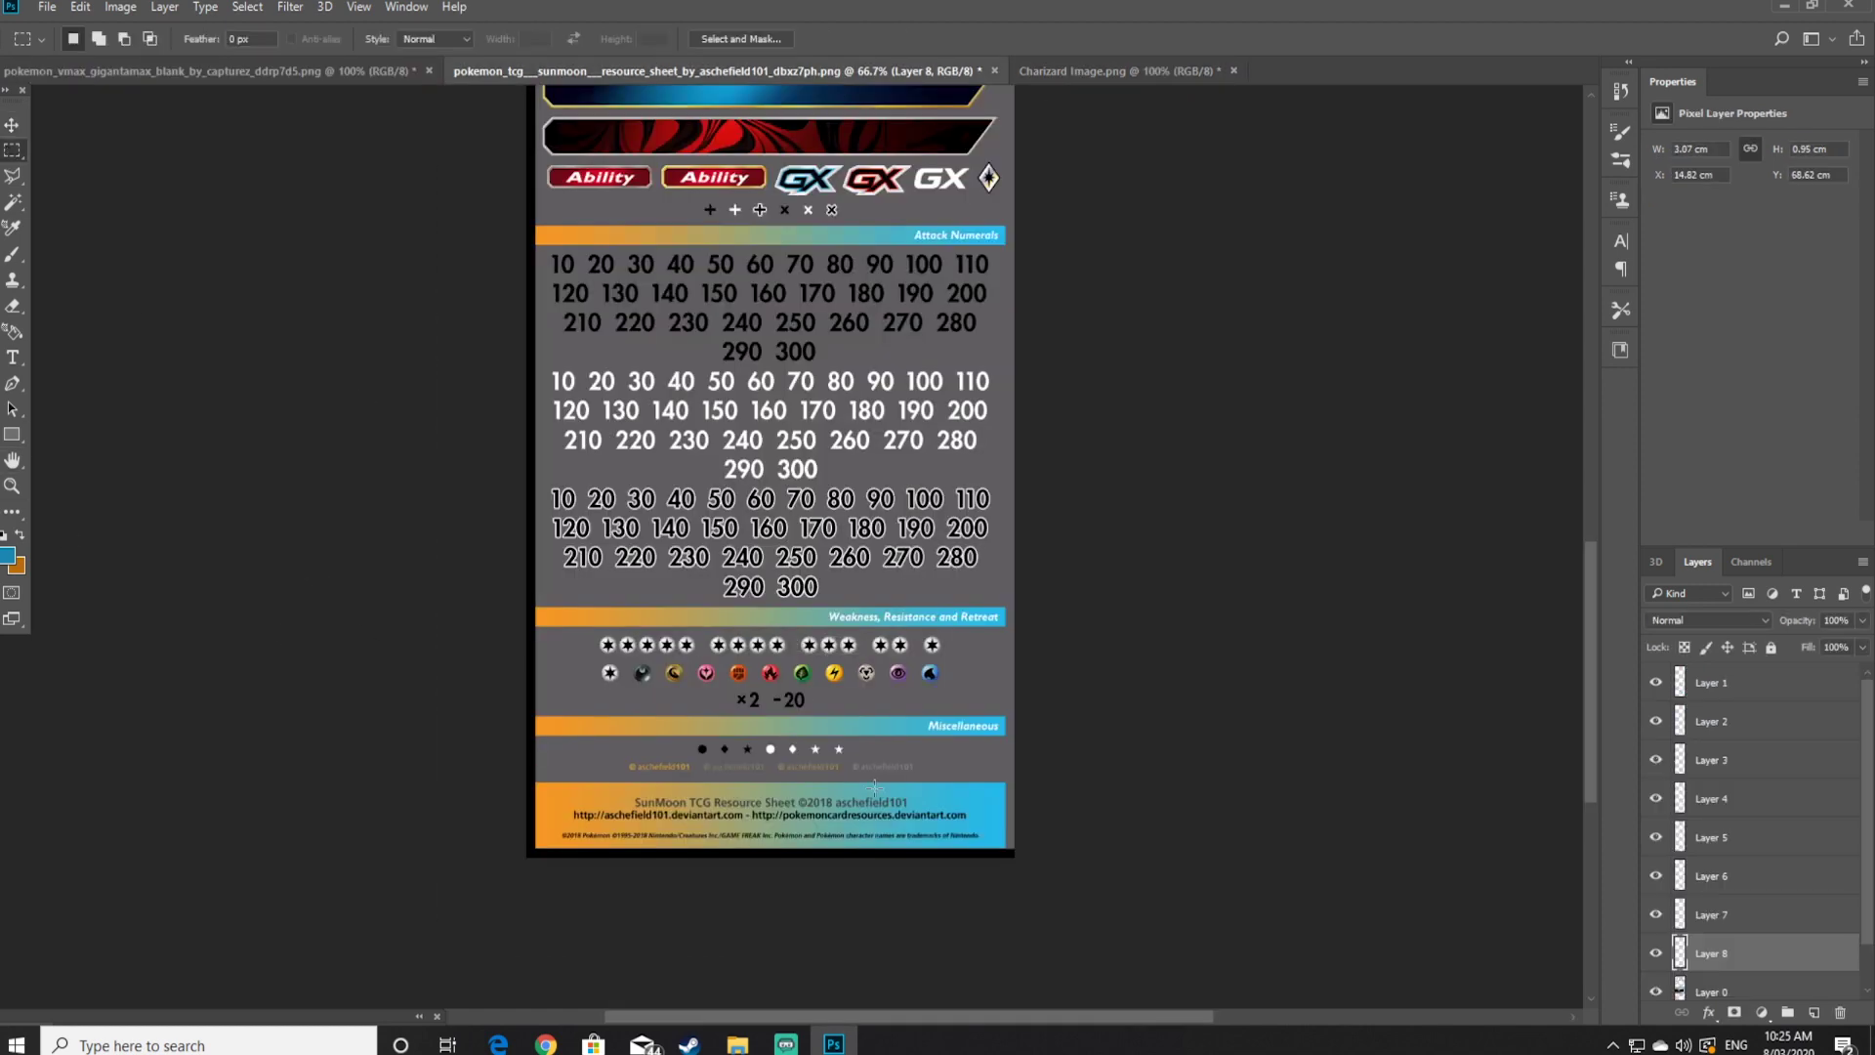
left_click_drag(851, 755, 828, 742)
scroll(1705, 922, "down", 2)
left_click(1722, 948)
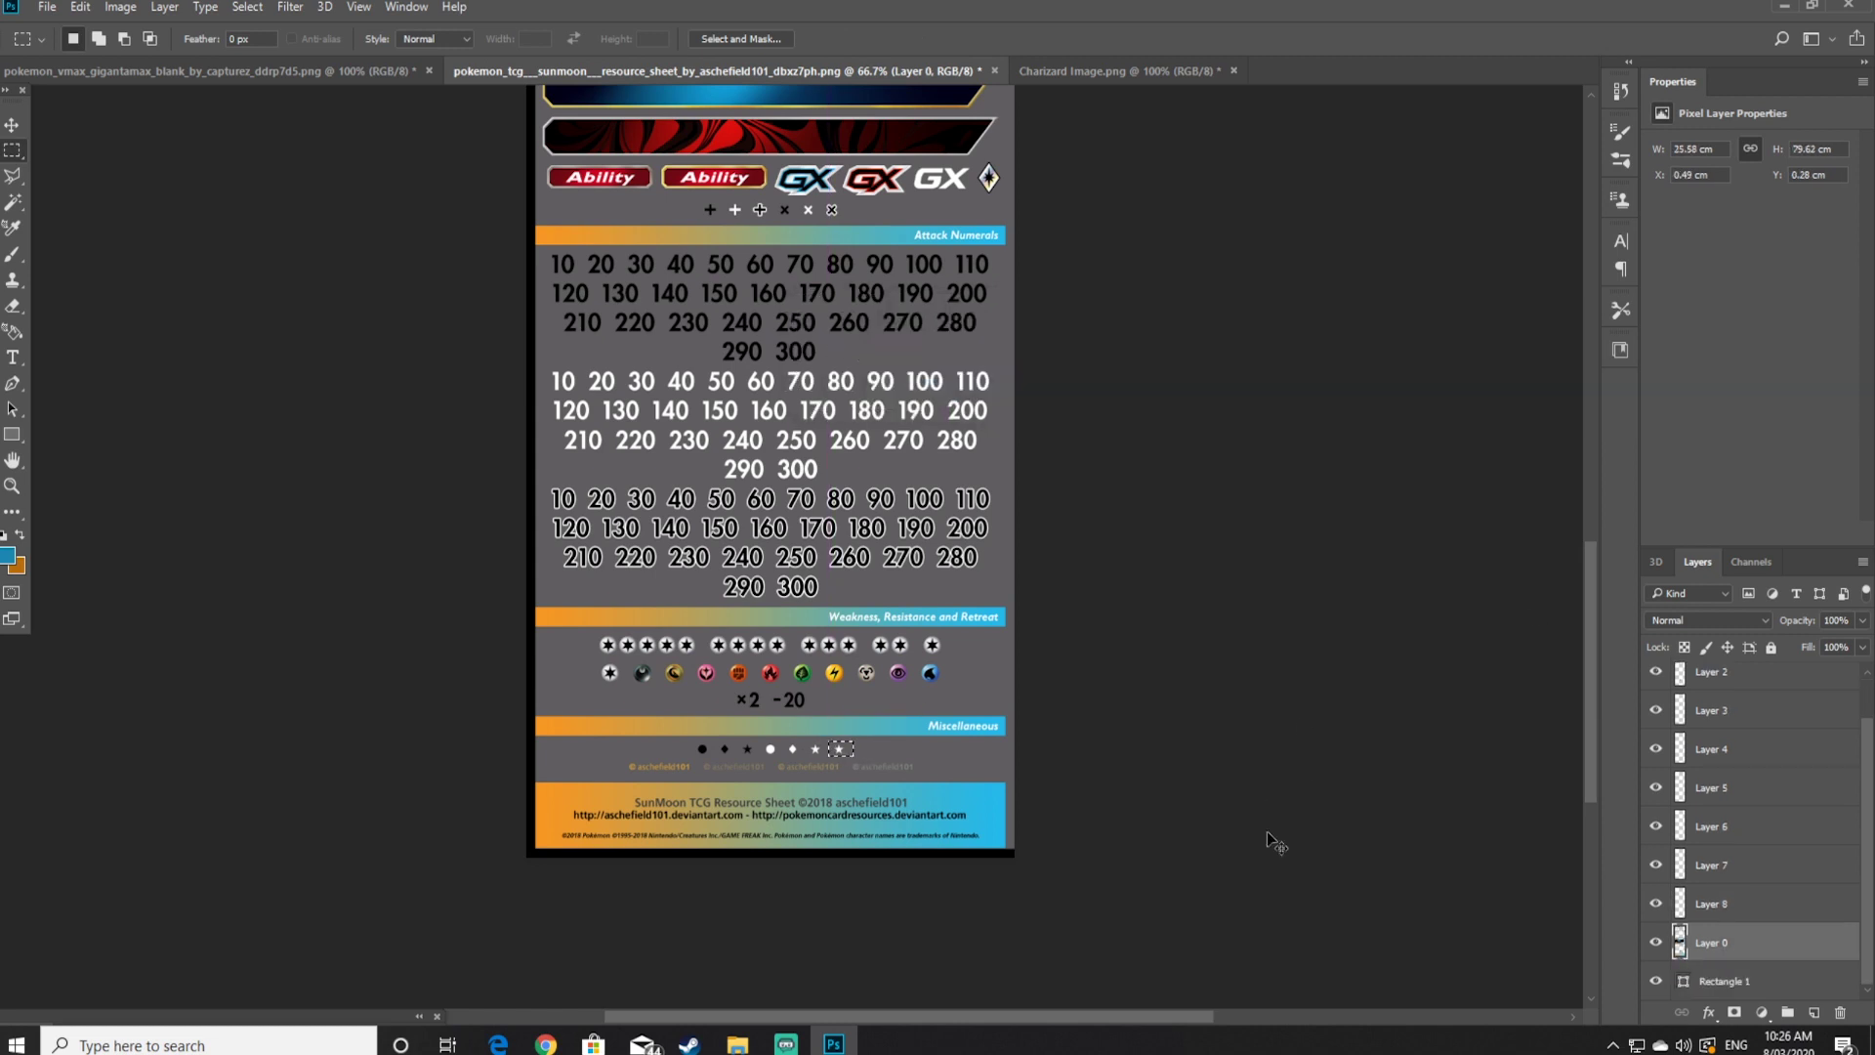
right_click(845, 748)
left_click(936, 510)
left_click(224, 71)
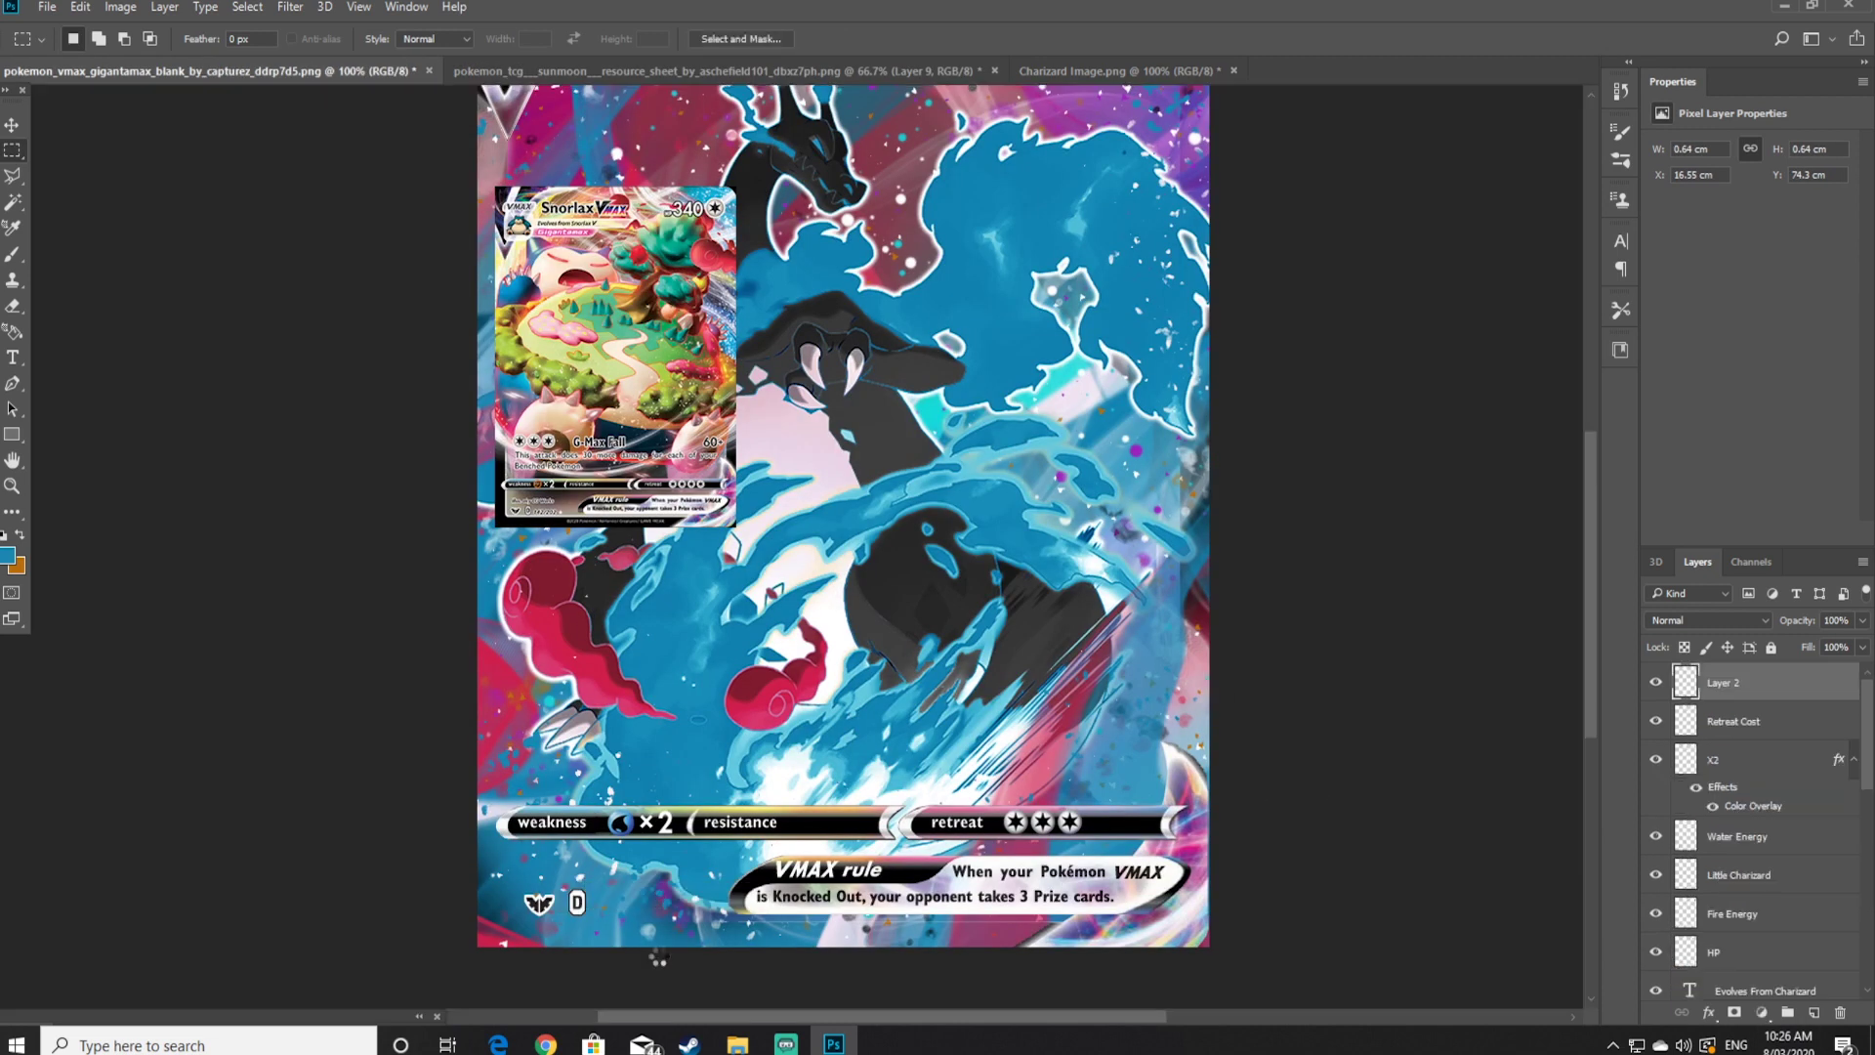
Add the card number 003 in black Gill Sans Condensed Bold at 29.64 pt beside the white star
left_click(12, 125)
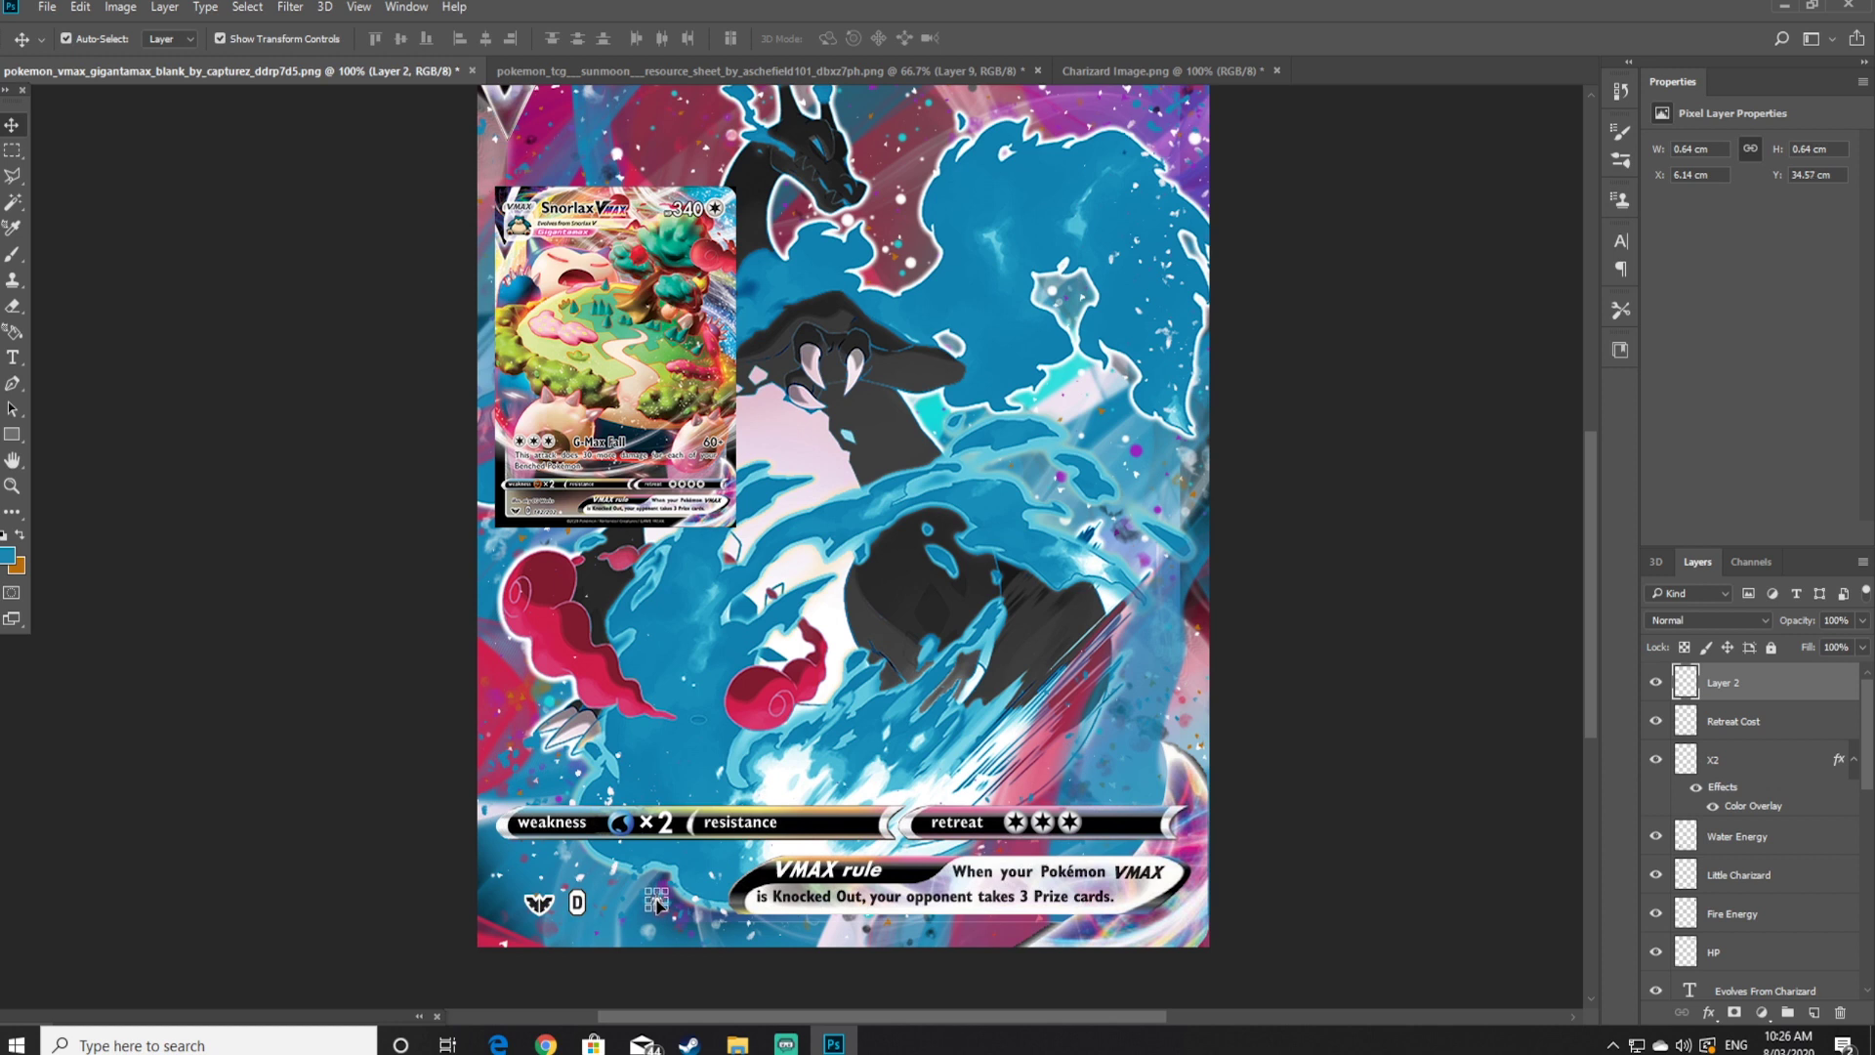
left_click(12, 152)
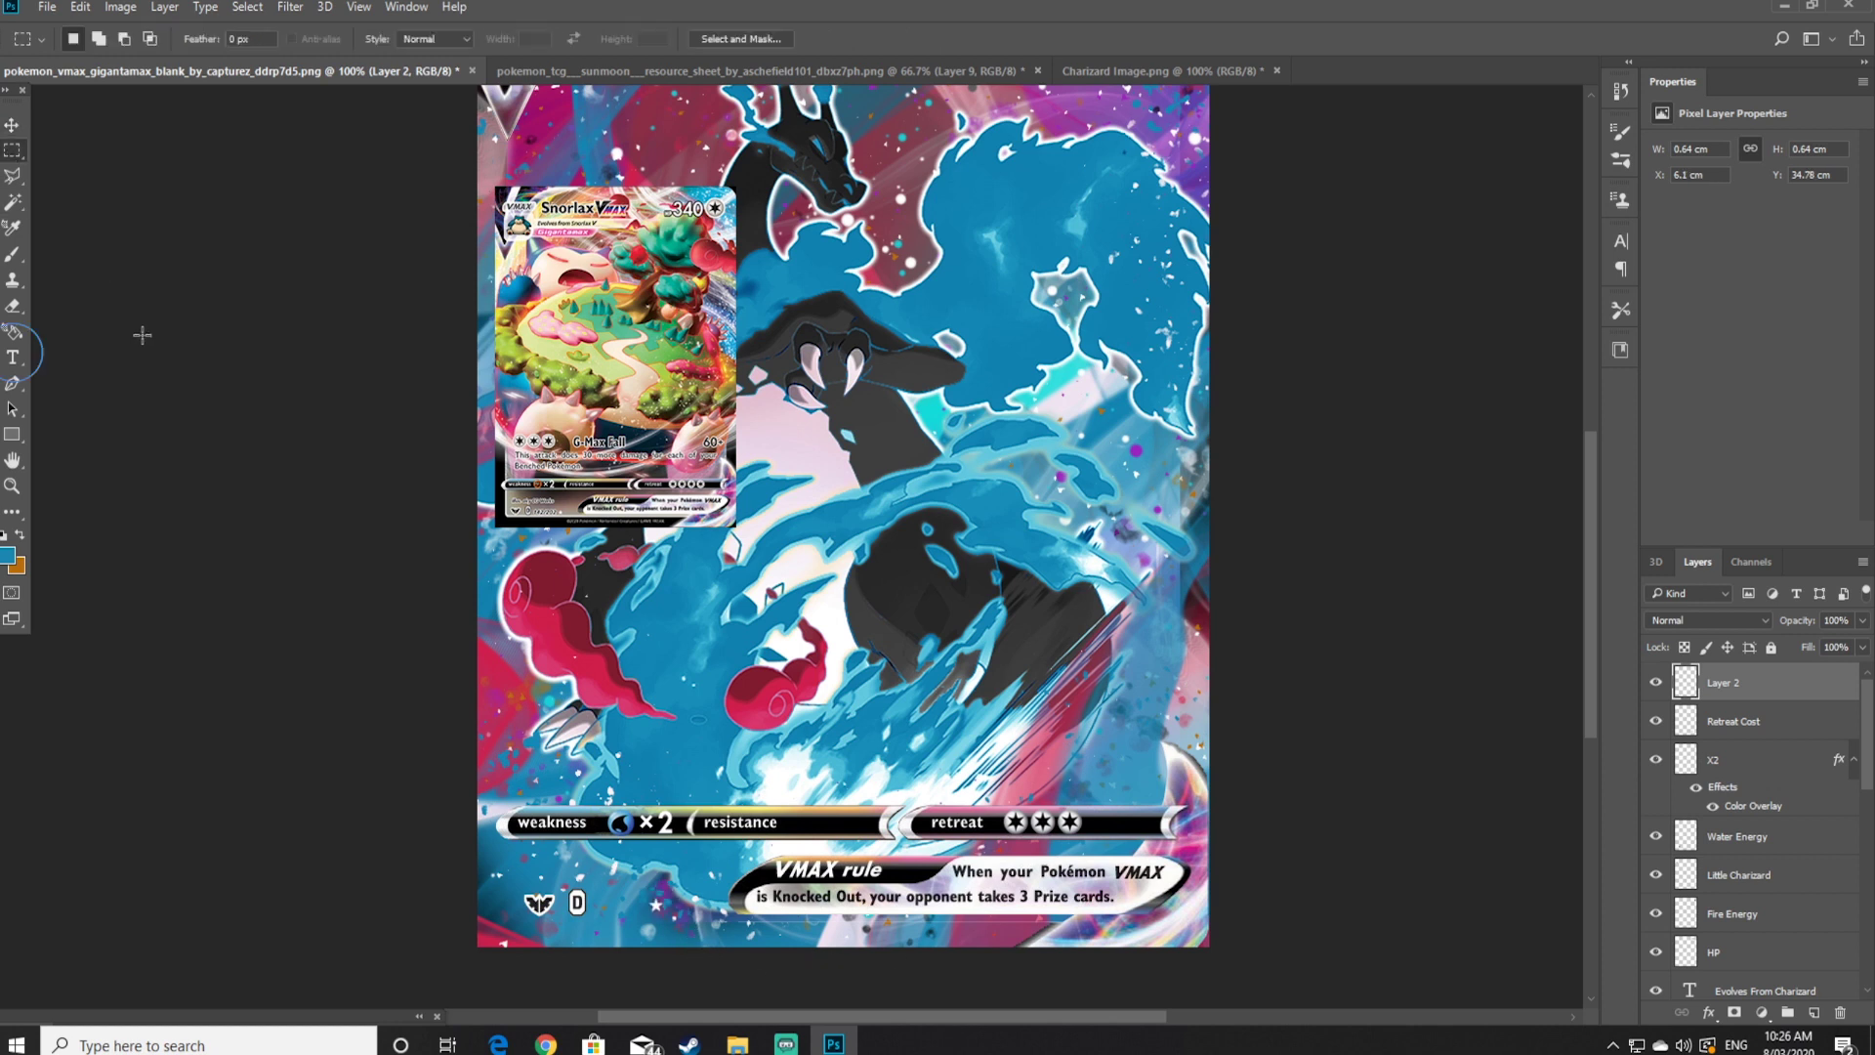
left_click(12, 358)
left_click(599, 904)
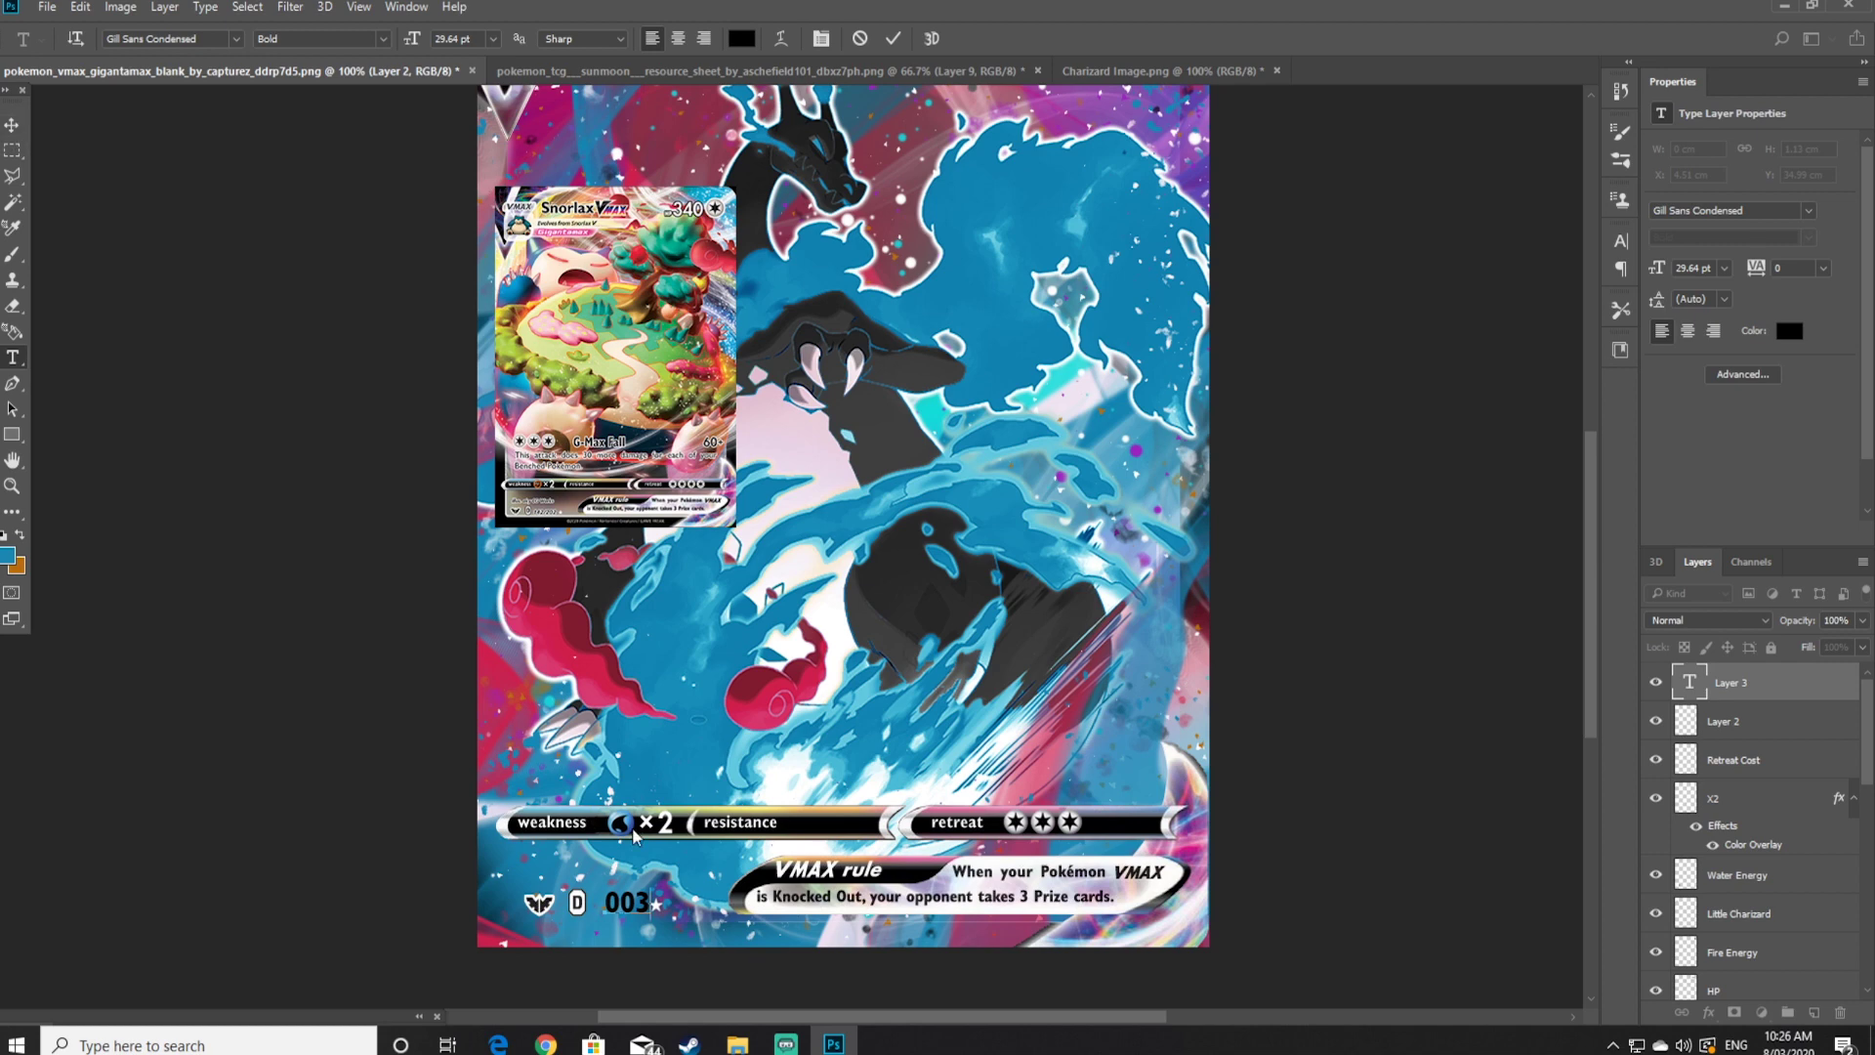
Scale the 003 text down to about 20.04 pt and position it between the D symbol and the star
left_click(14, 126)
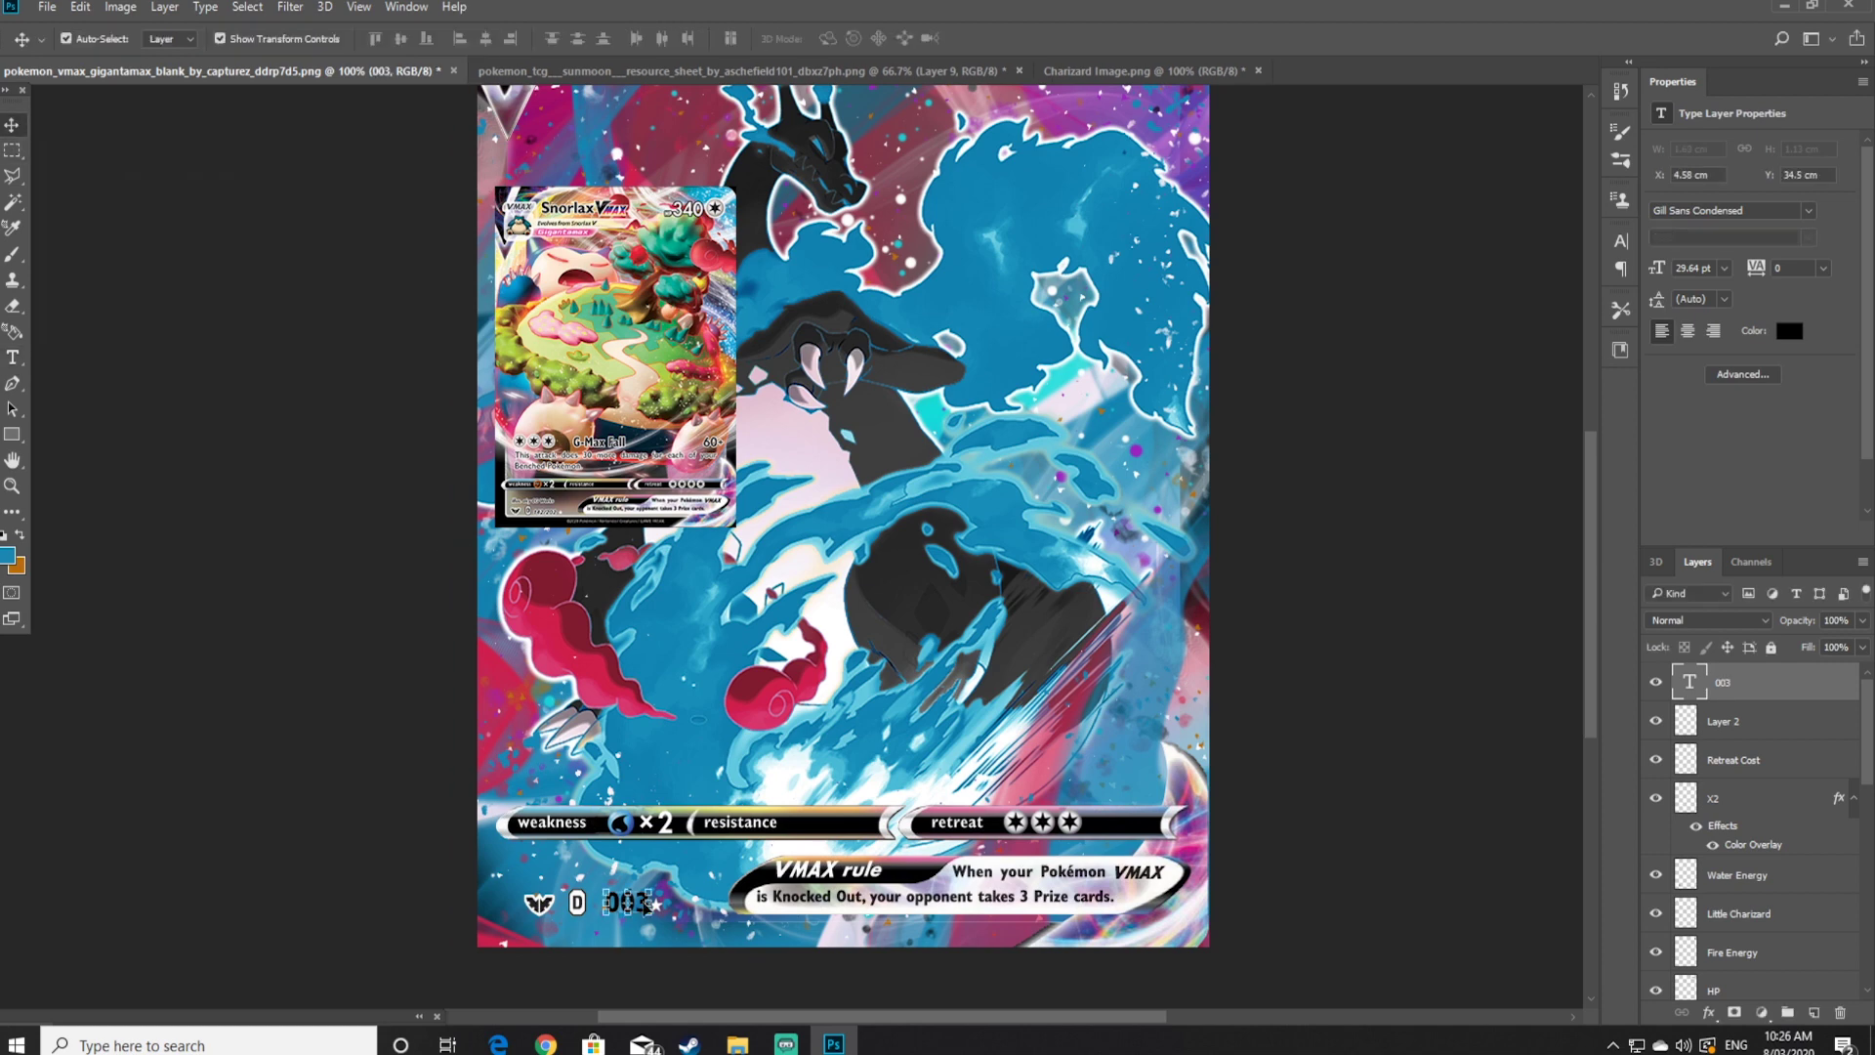
left_click_drag(651, 887, 695, 892)
left_click(619, 916)
left_click(618, 916)
left_click(12, 125)
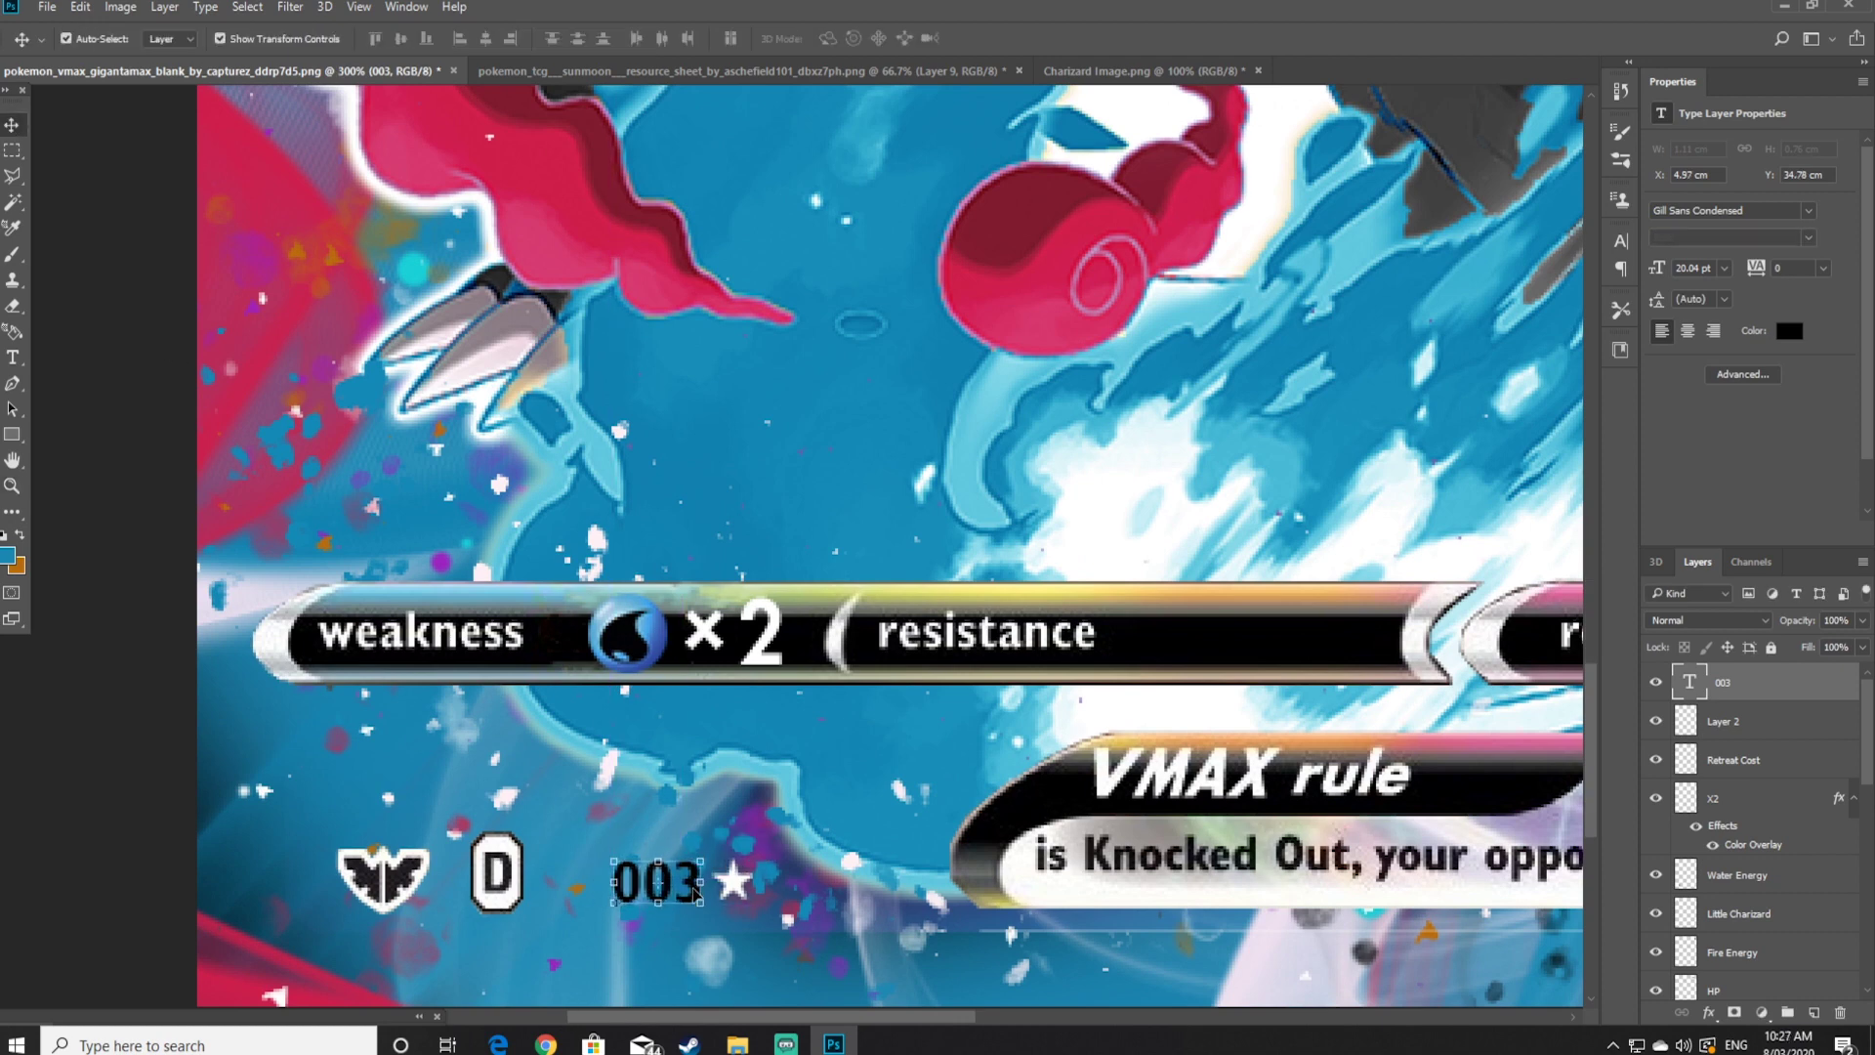
Give the 003 text a white Stroke layer effect
double_click(1764, 696)
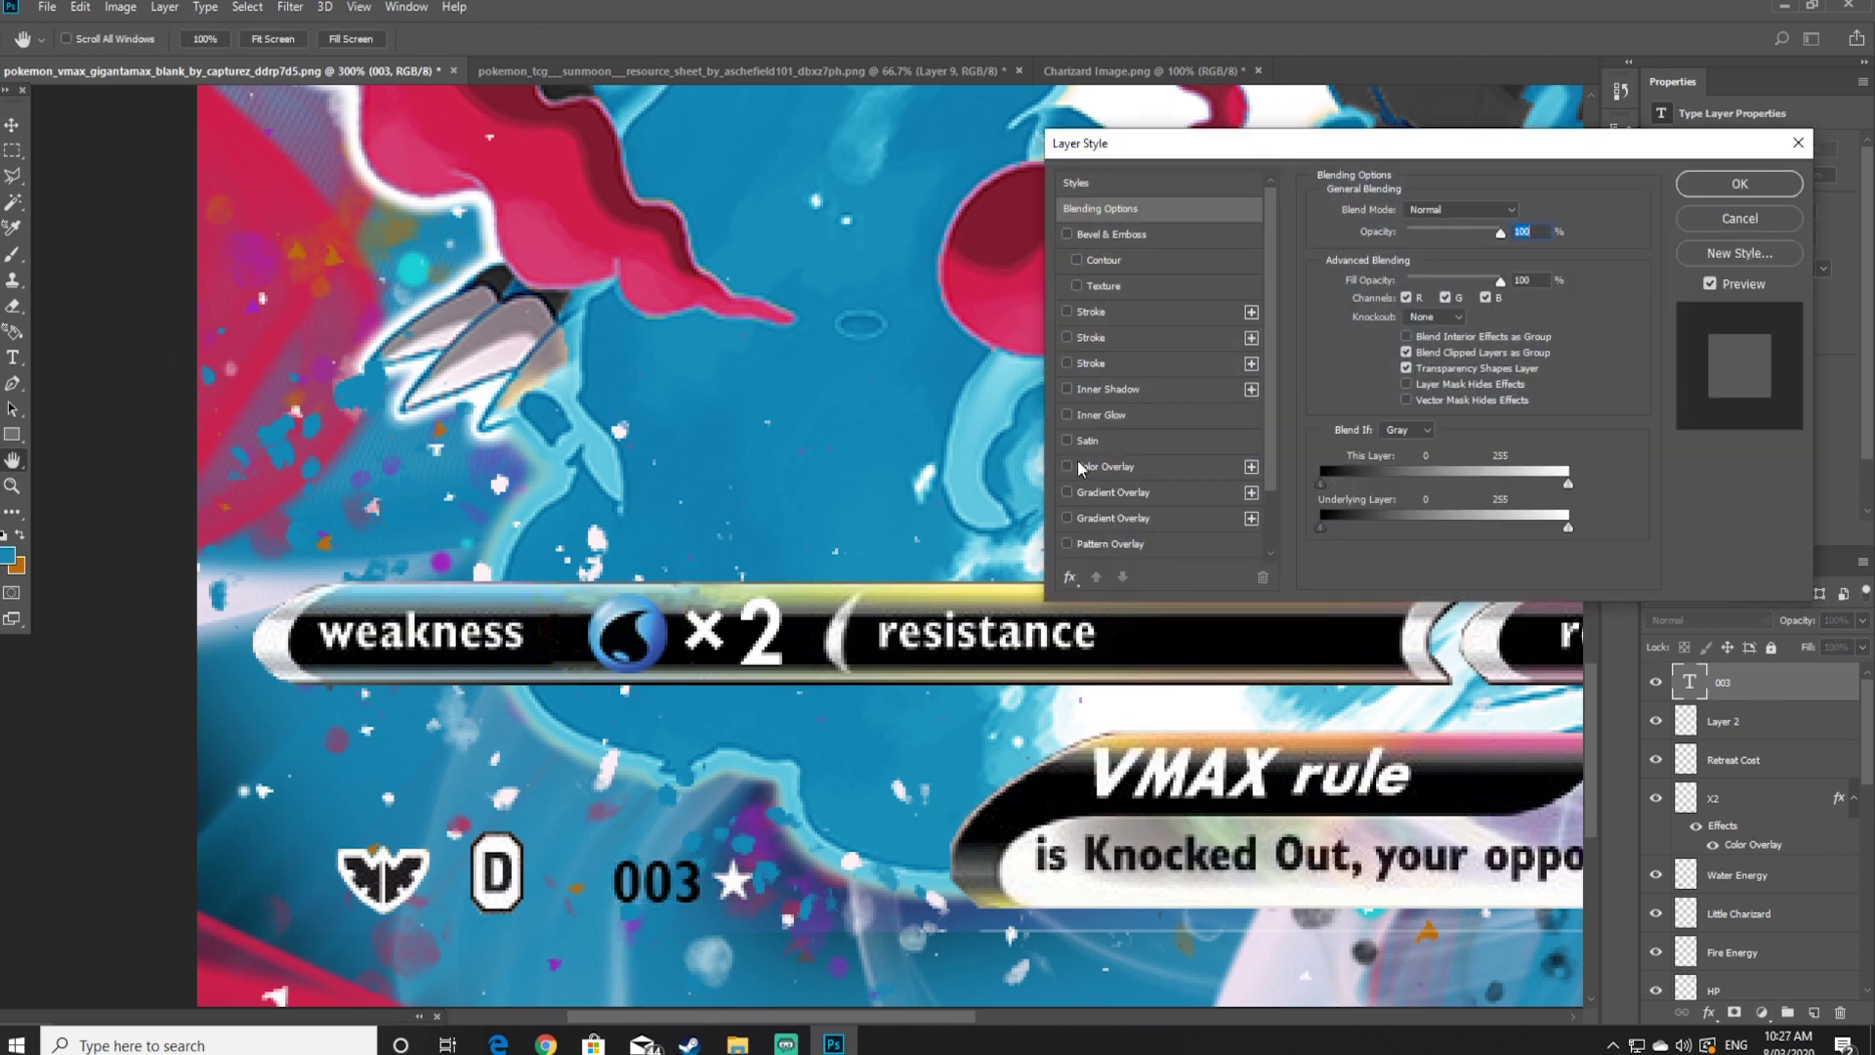
left_click(1107, 467)
left_click(1065, 314)
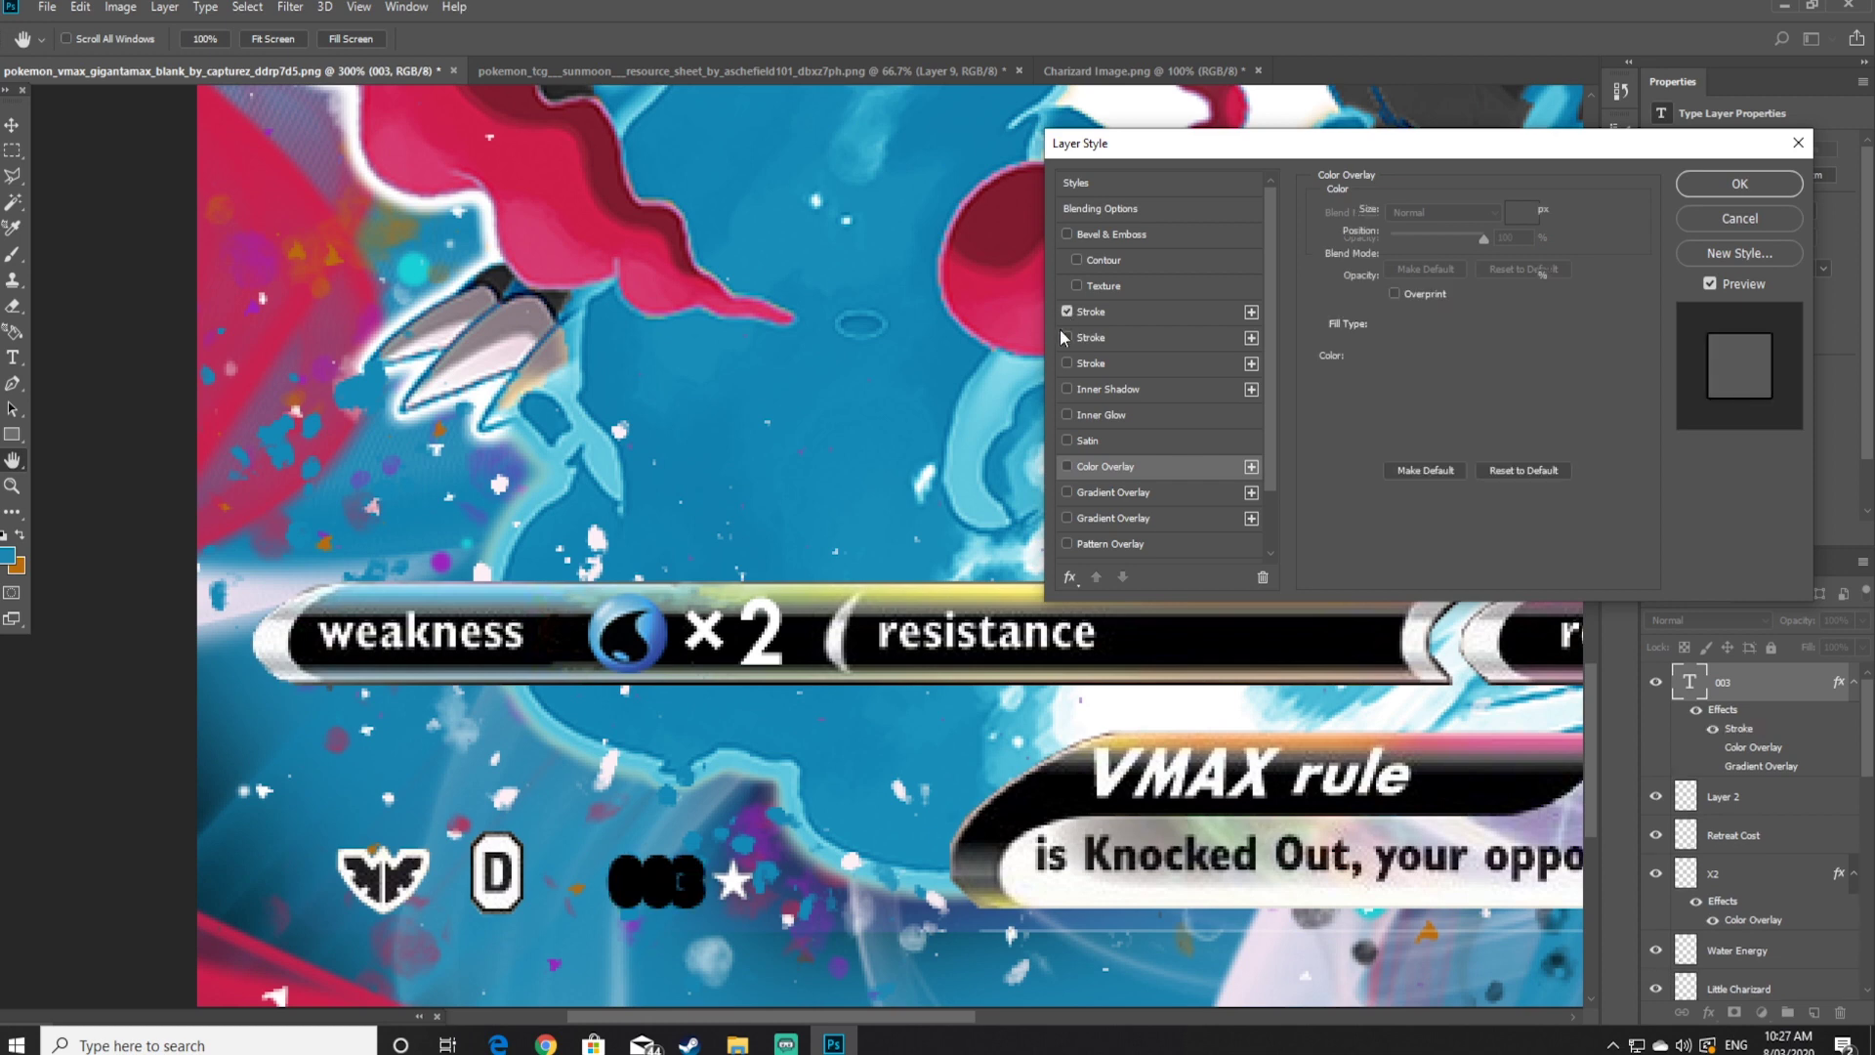
left_click(1361, 356)
left_click(1016, 462)
left_click(1444, 465)
left_click(1738, 183)
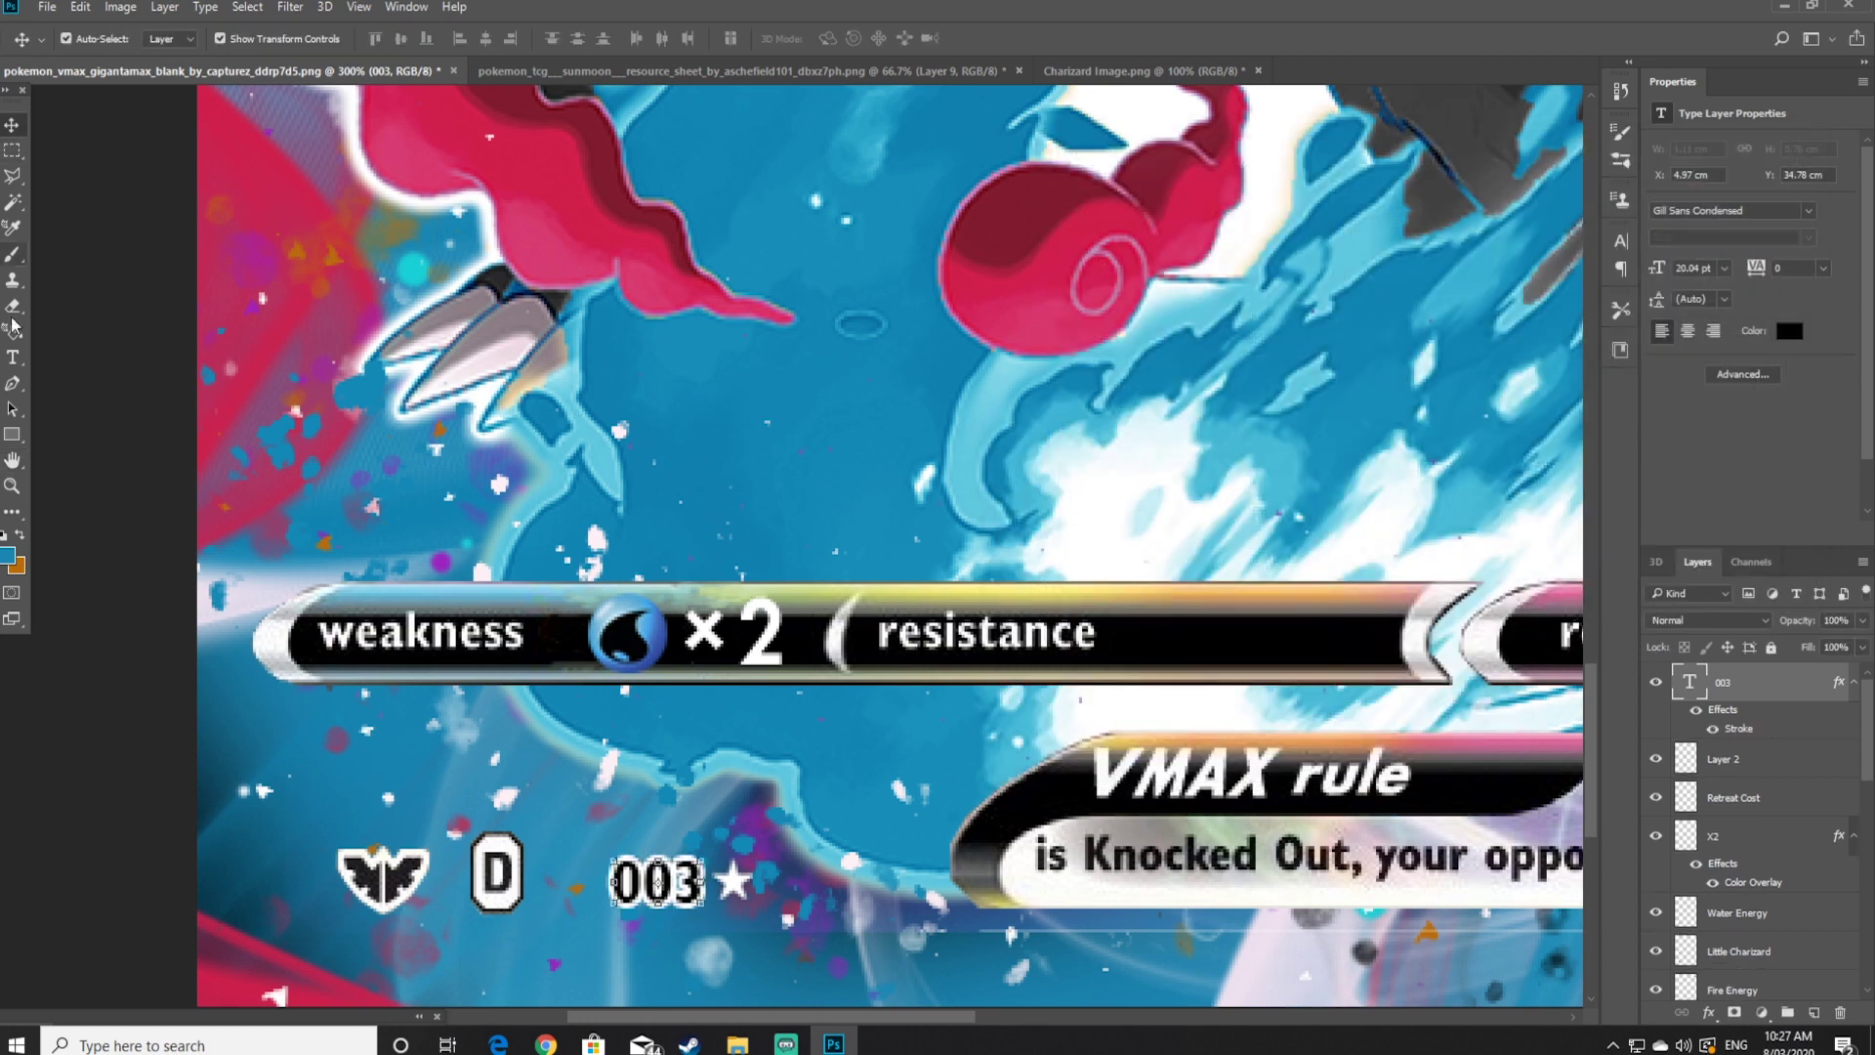
Hide the Snorlax reference card to reveal the full Charizard artwork
key("z")
left_click(842, 300, "alt")
left_click(879, 306, "alt")
left_click(1042, 353, "alt")
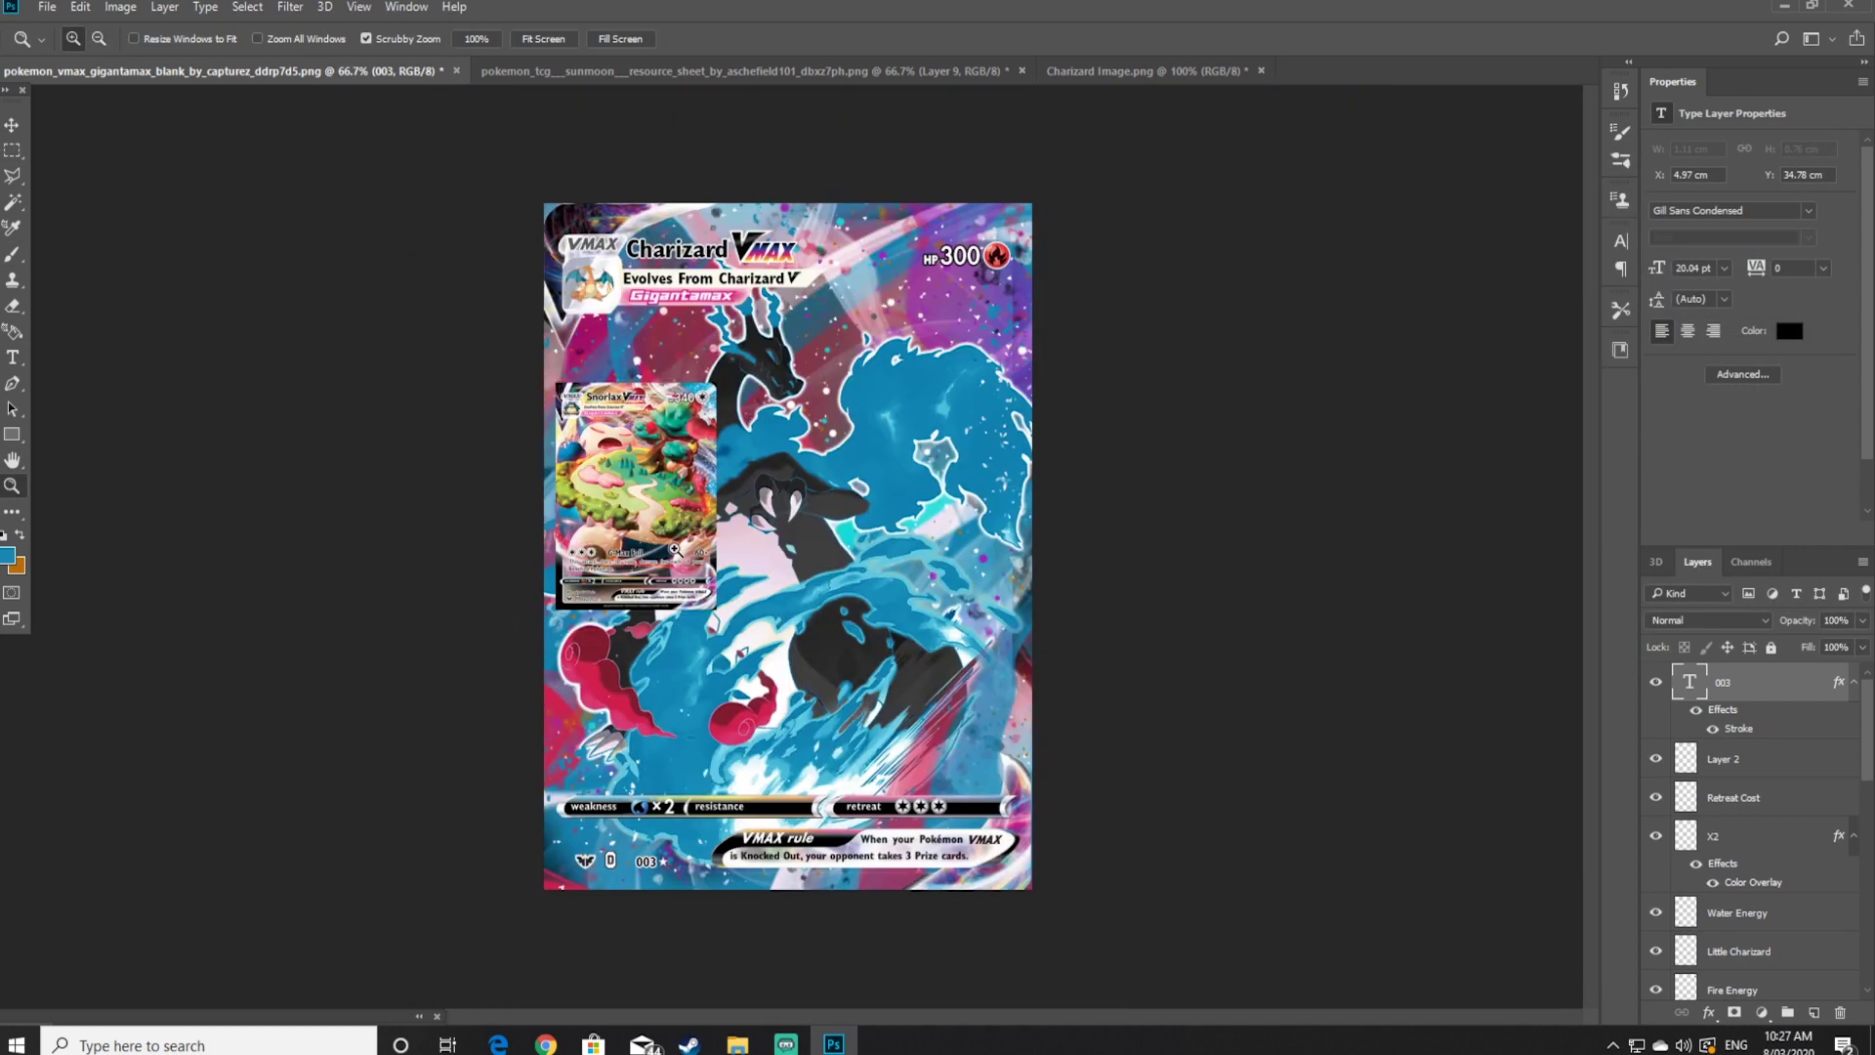
left_click(14, 125)
left_click(660, 442)
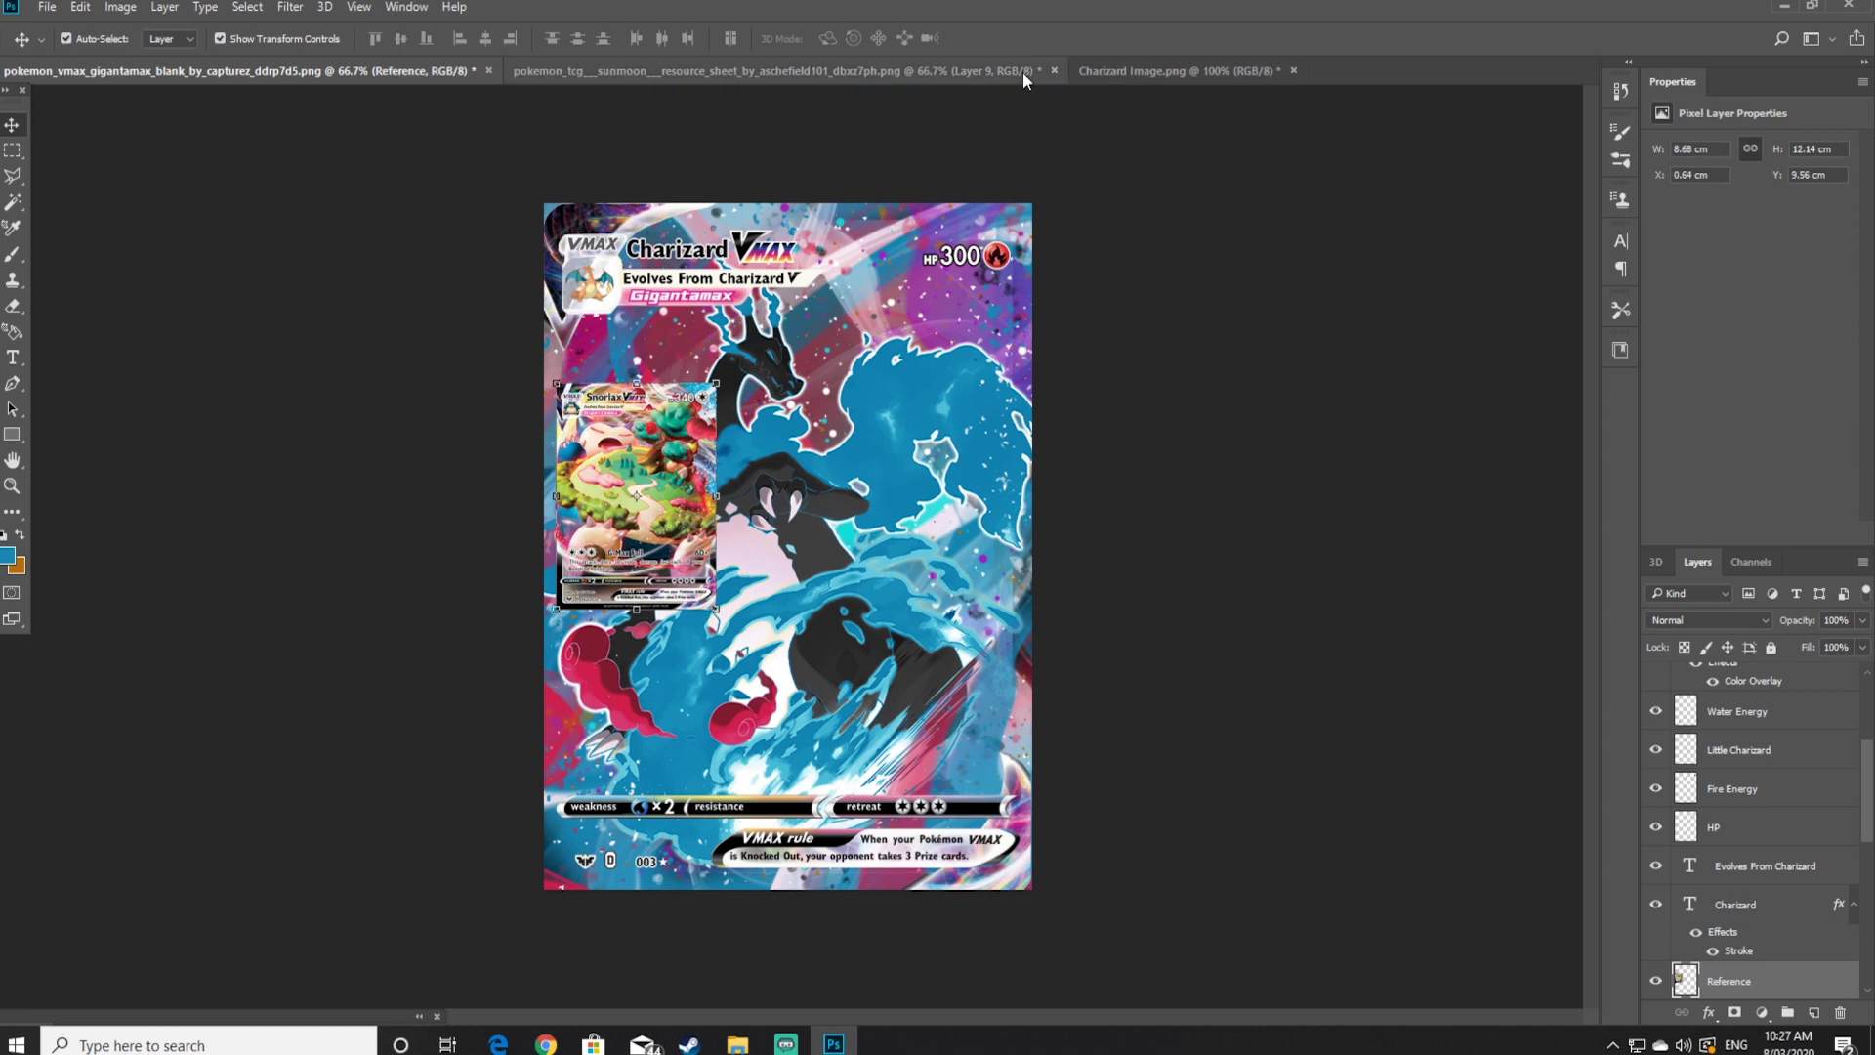
key("Delete")
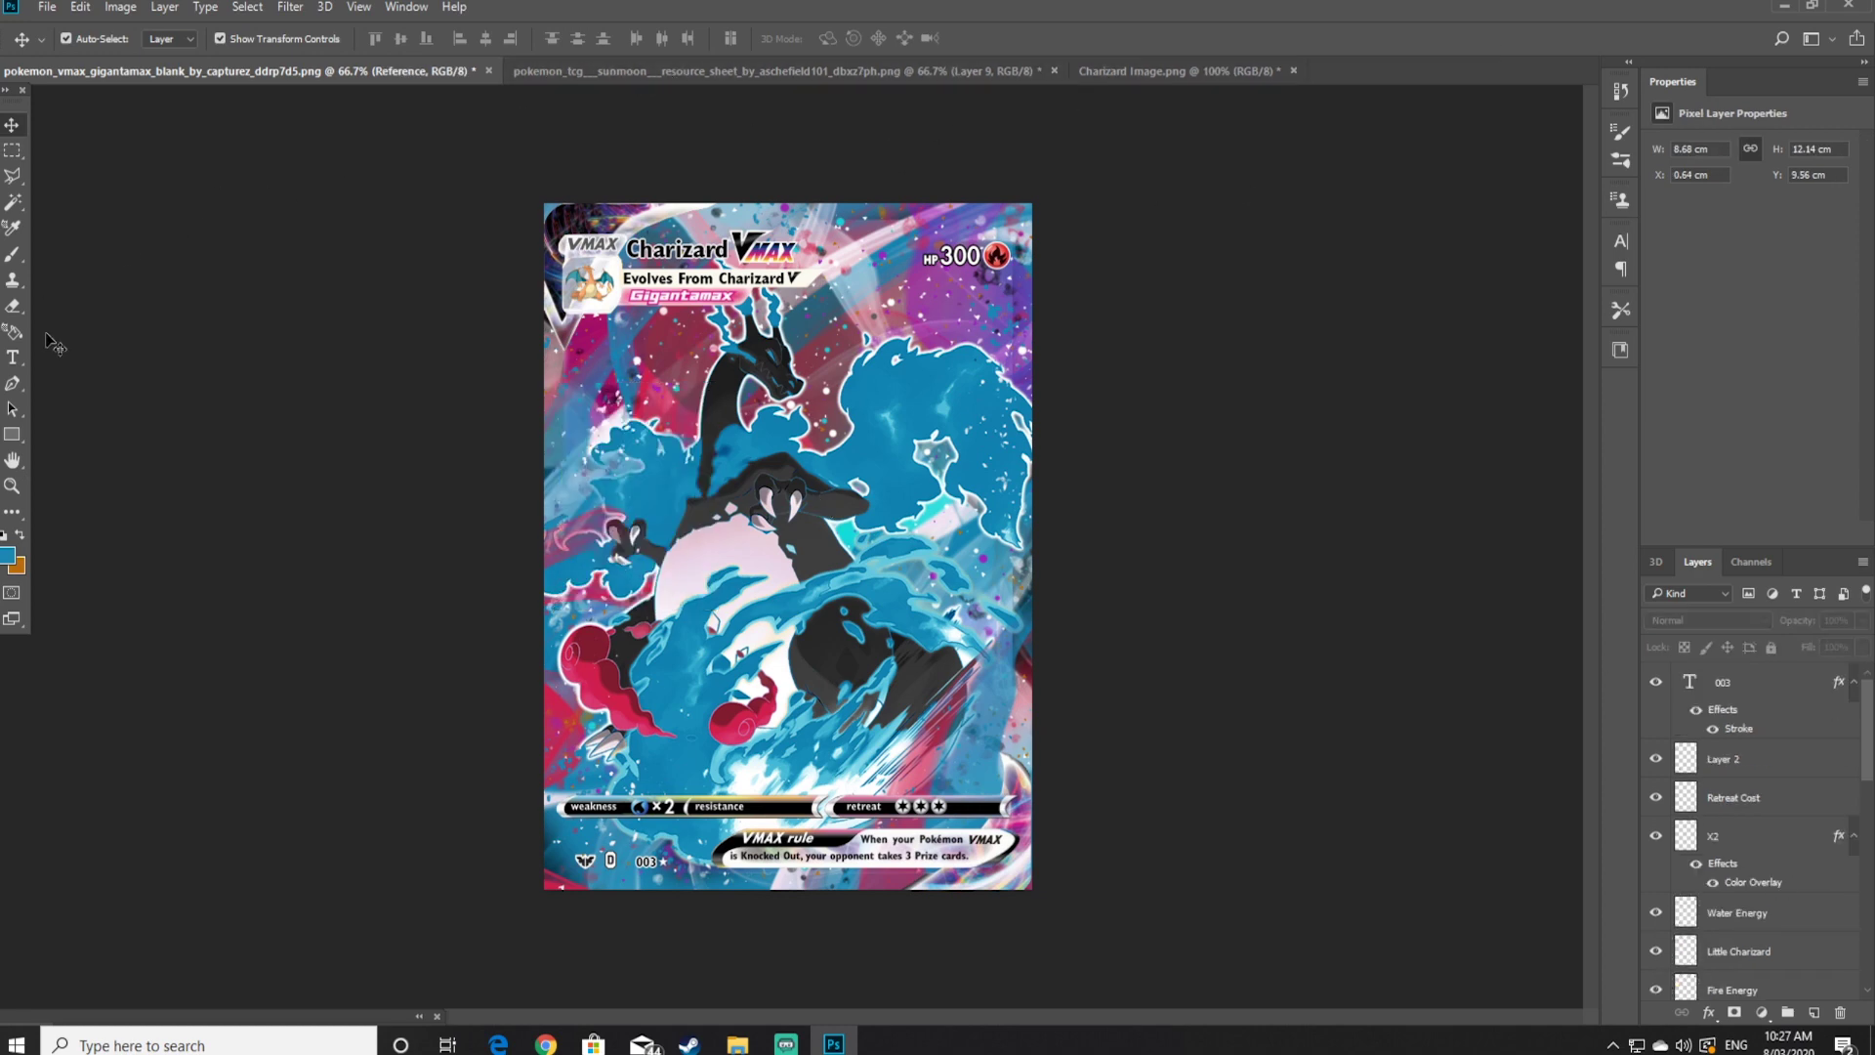
Copy the outlined fire energy icon from the resource sheet's Attack Icons and Bars section onto its own layer and bring it into the card
key("ctrl+Tab")
scroll(694, 615, "up", 2)
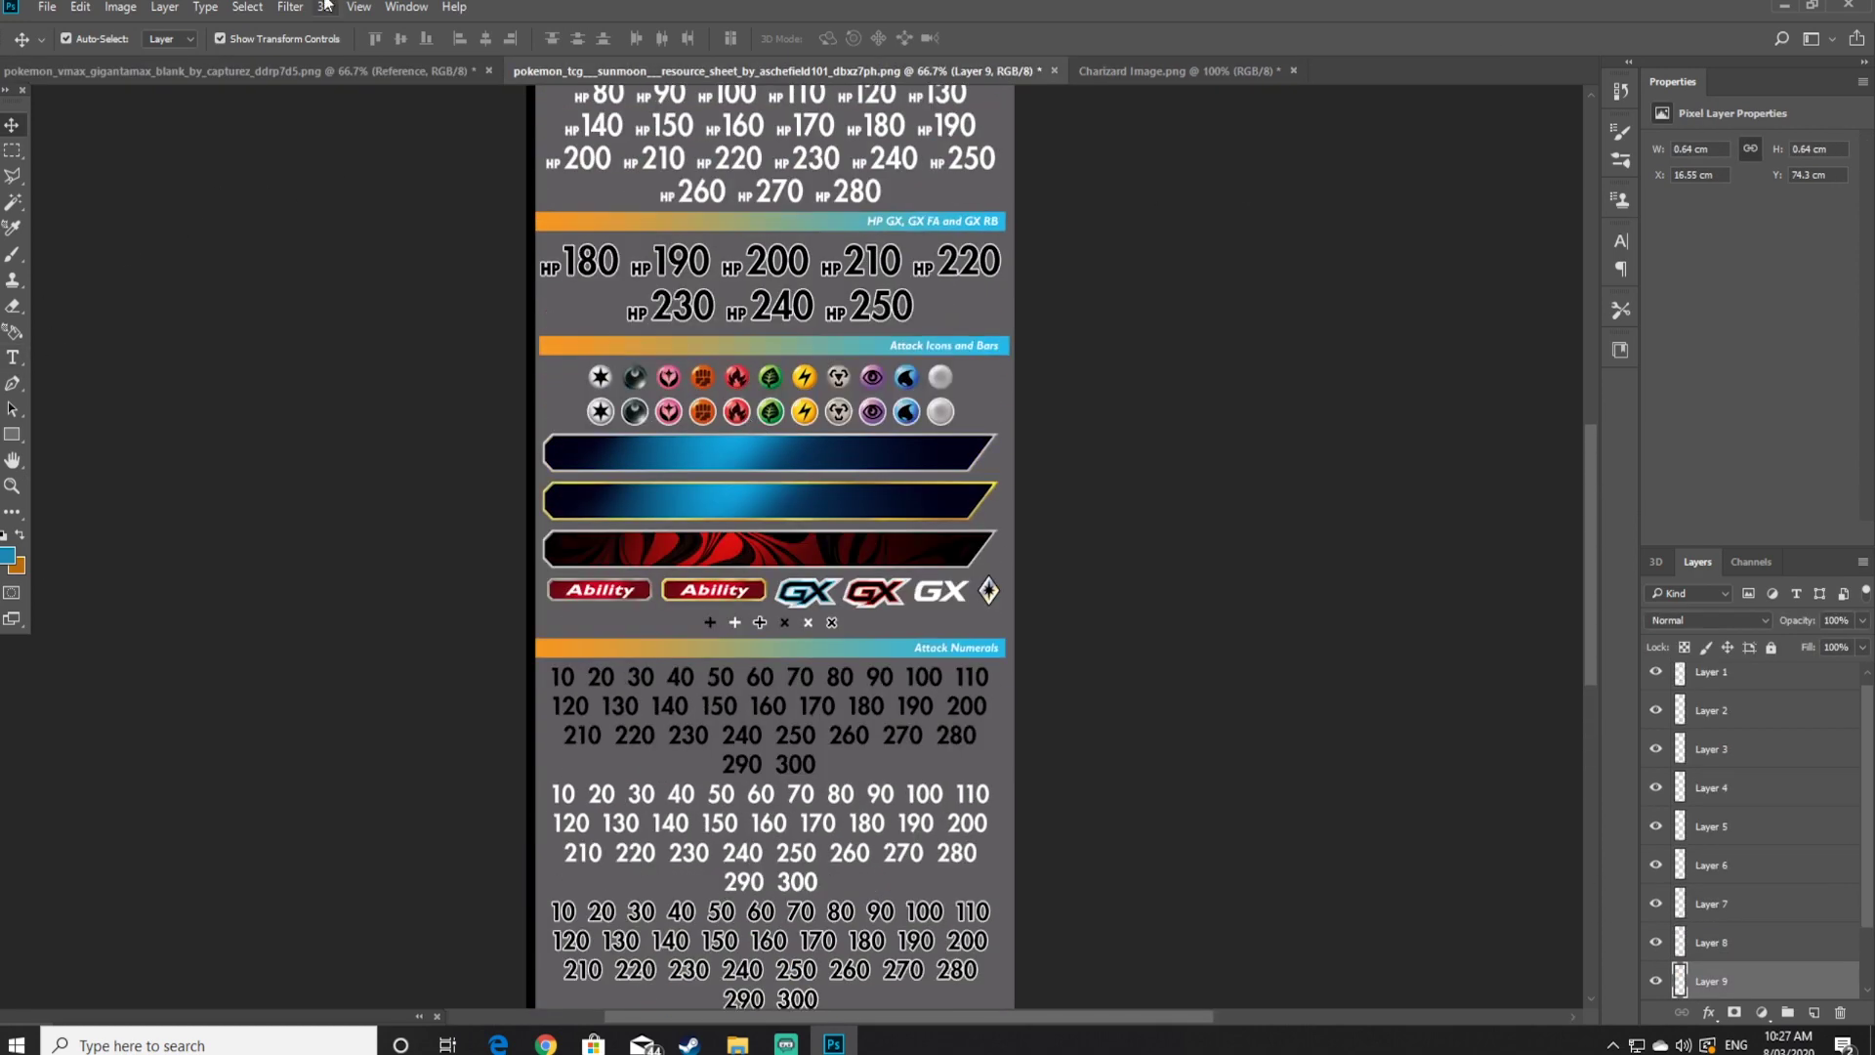
key("ctrl+shift+Tab")
left_click(703, 70)
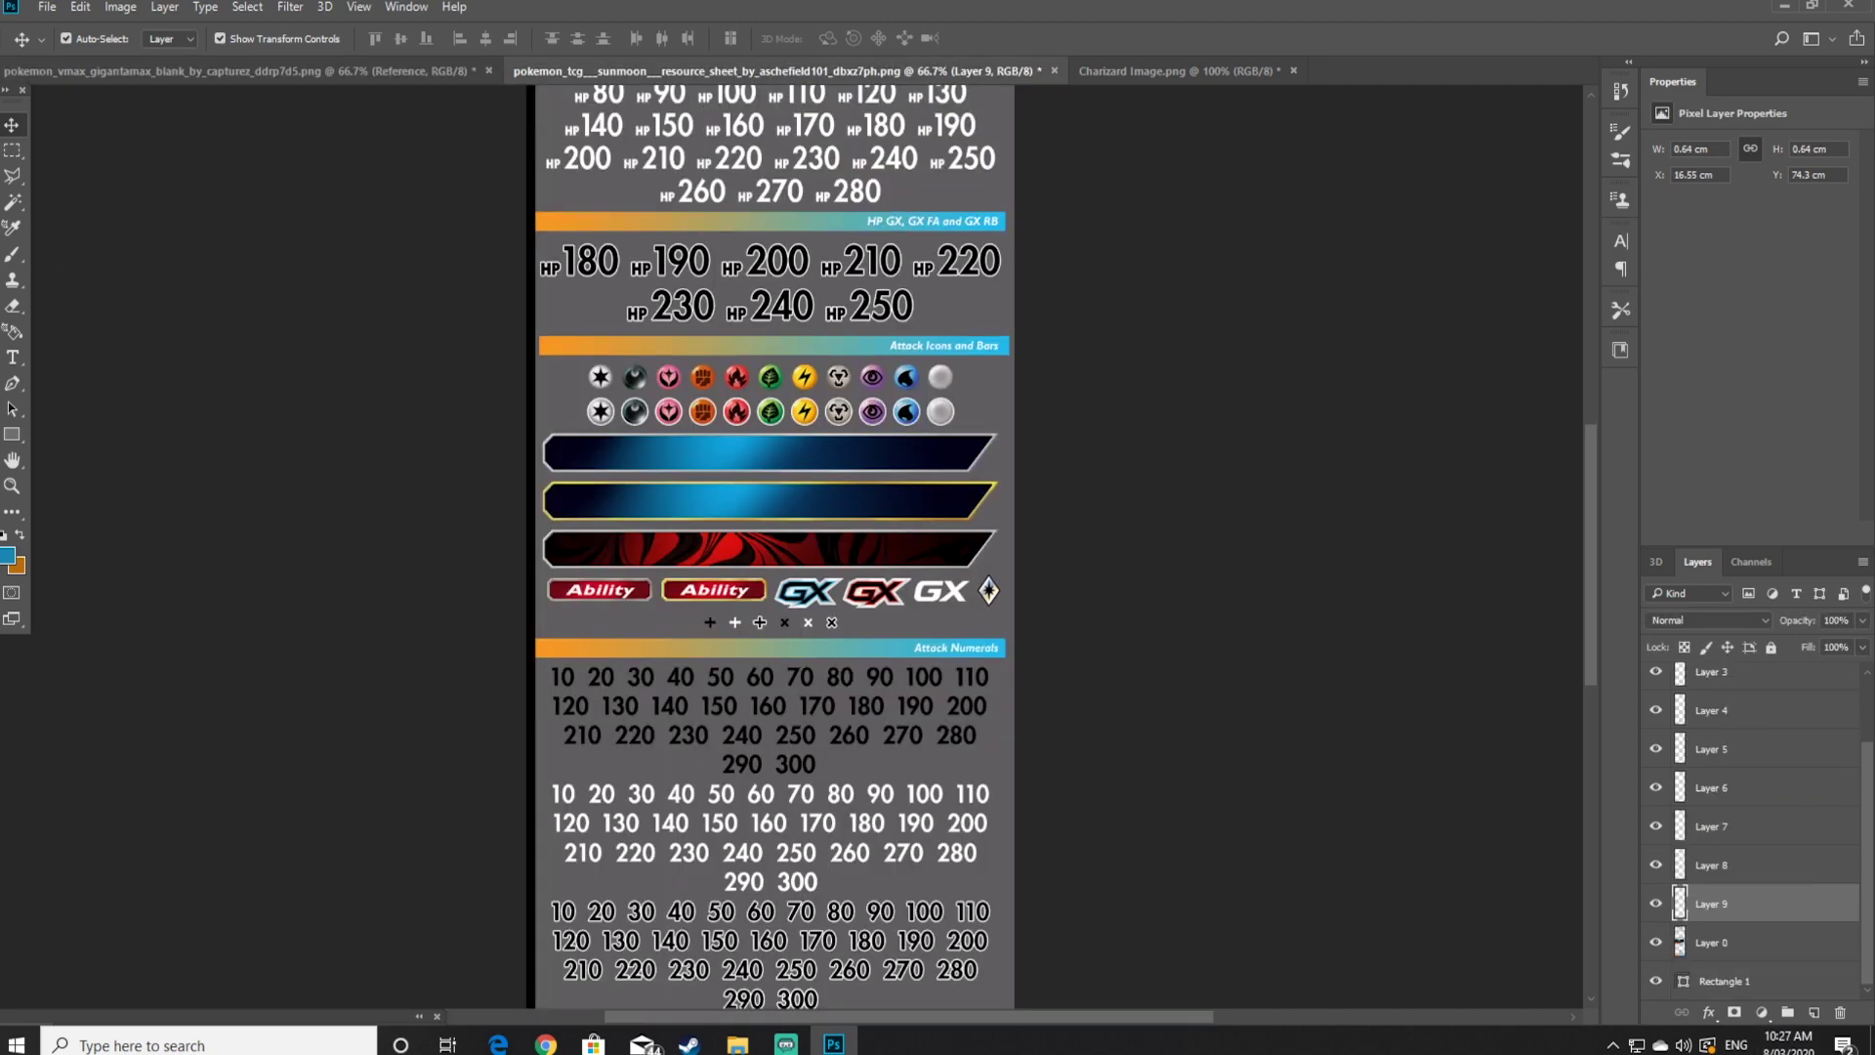
key("m")
left_click_drag(722, 396, 755, 429)
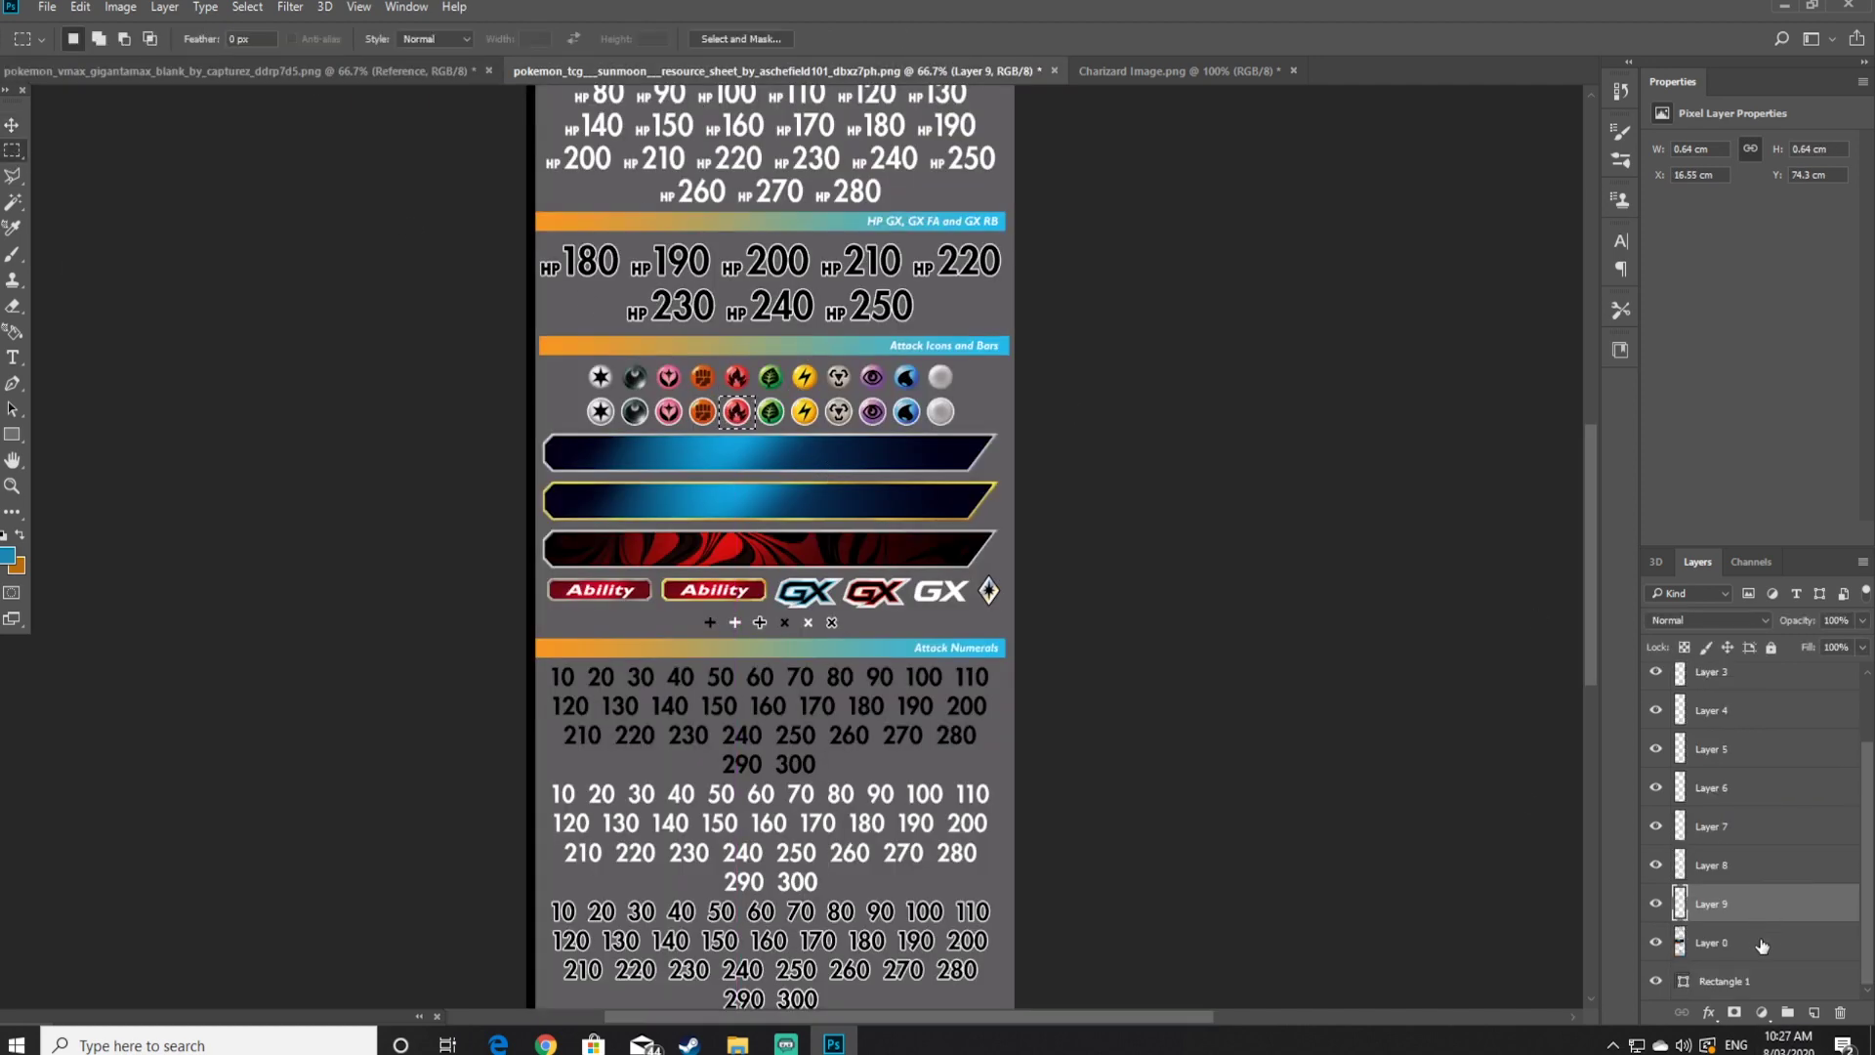
right_click(733, 402)
left_click(772, 535)
left_click_drag(1718, 942, 600, 619)
key("ctrl+t")
left_click(11, 357)
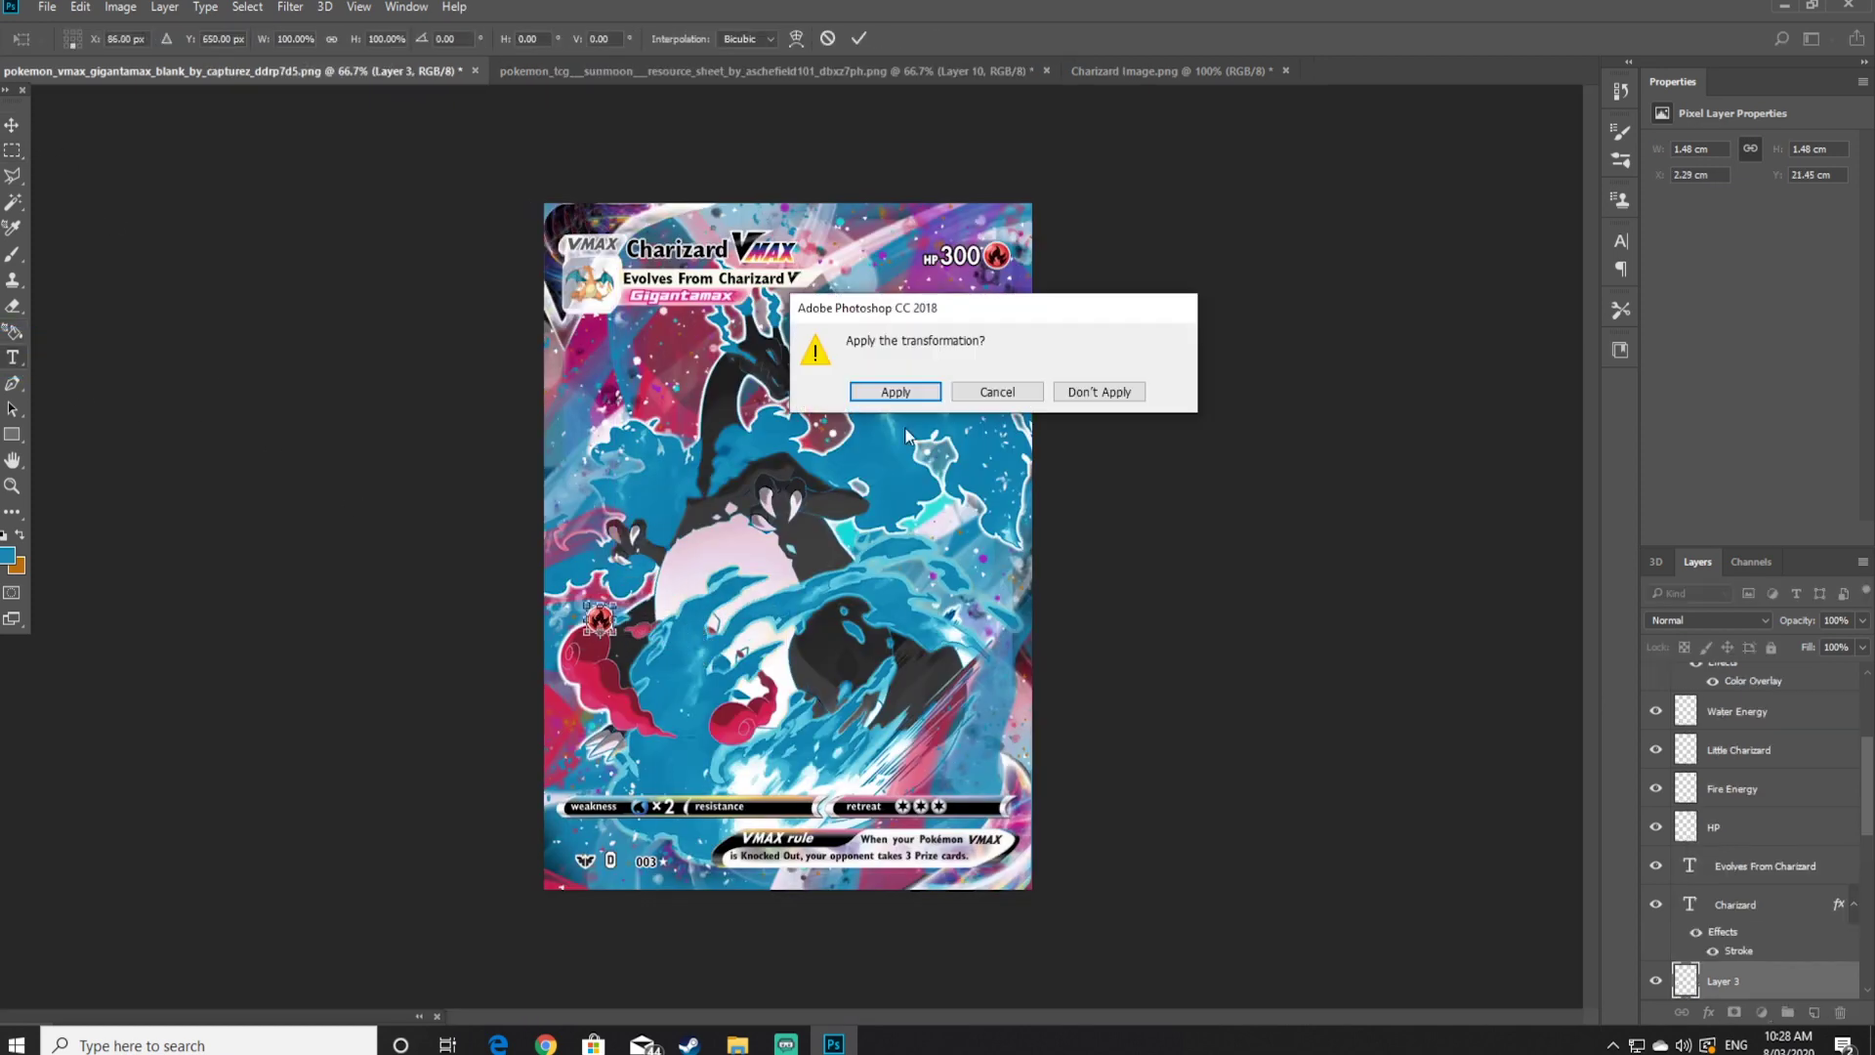
left_click(879, 390)
Check the Snorlax reference, hide it again and add the attack name G-Max Flare Charge in Gill Sans Condensed Bold at 29.64 pt
scroll(1719, 860, "down", 3)
left_click(1656, 824)
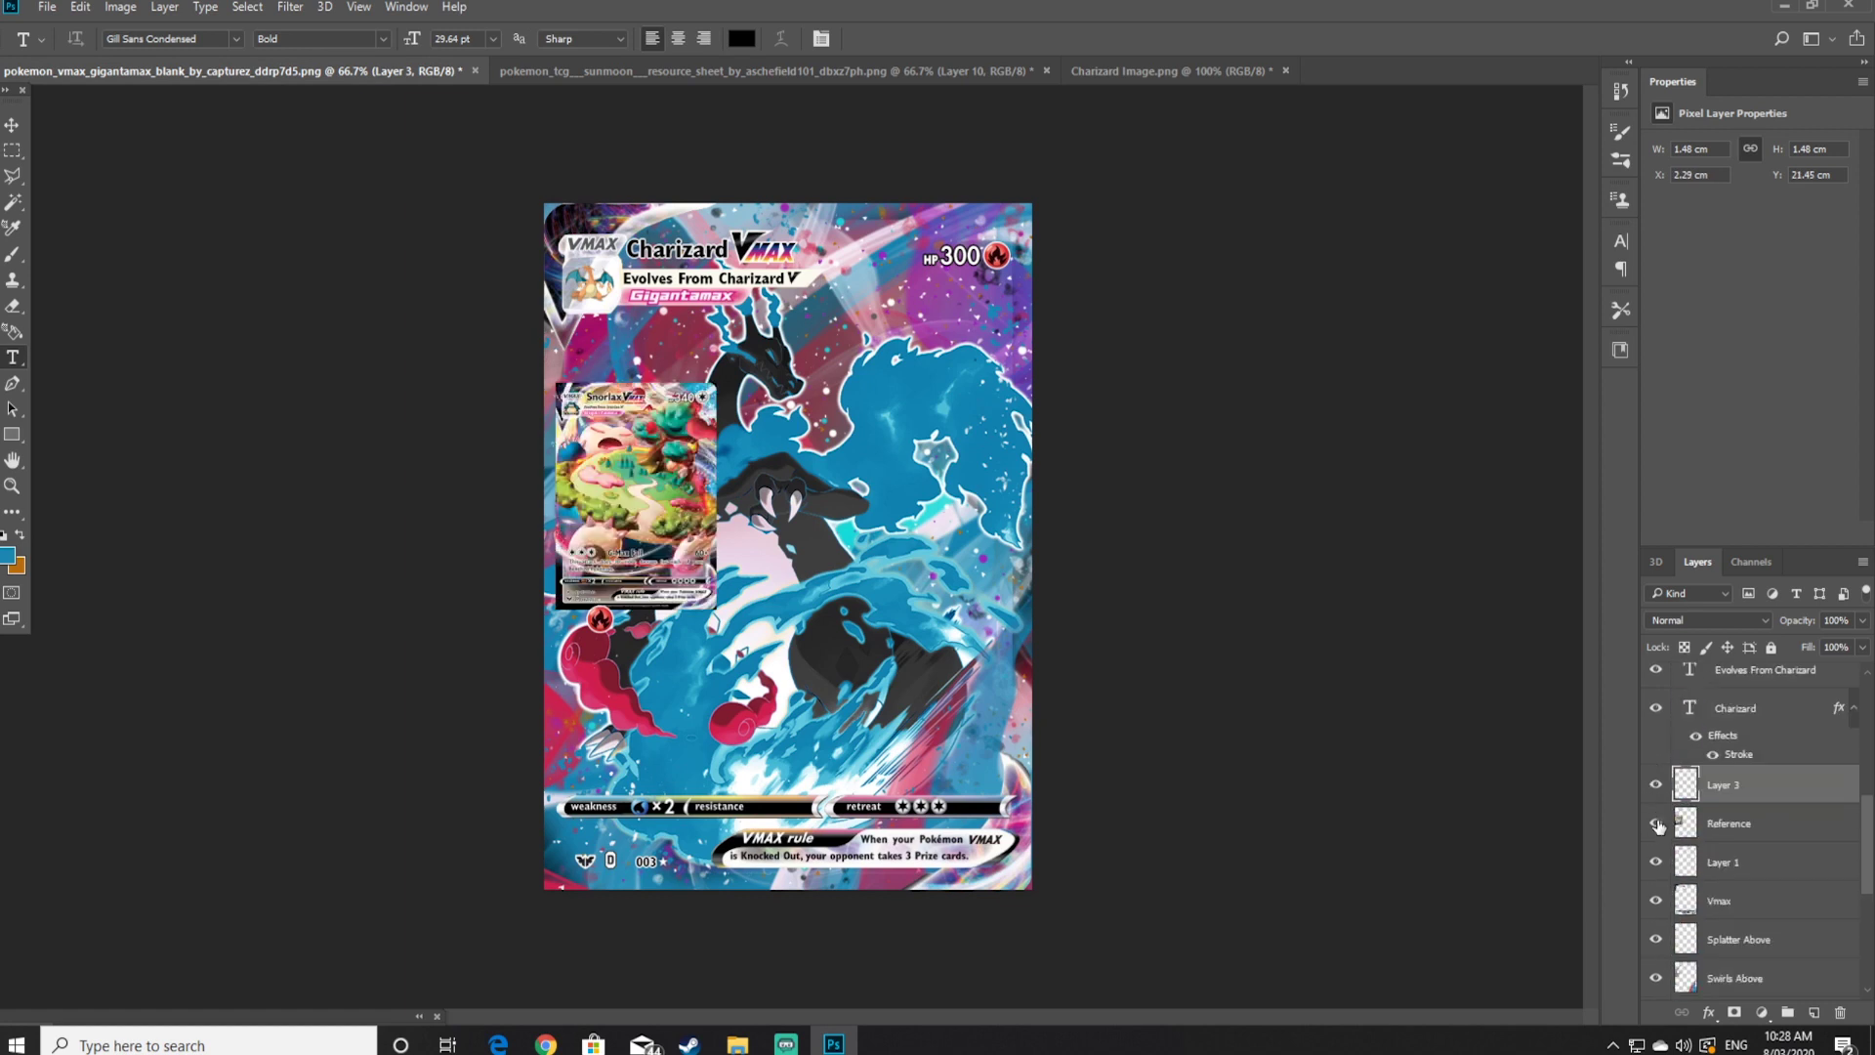
left_click(1656, 824)
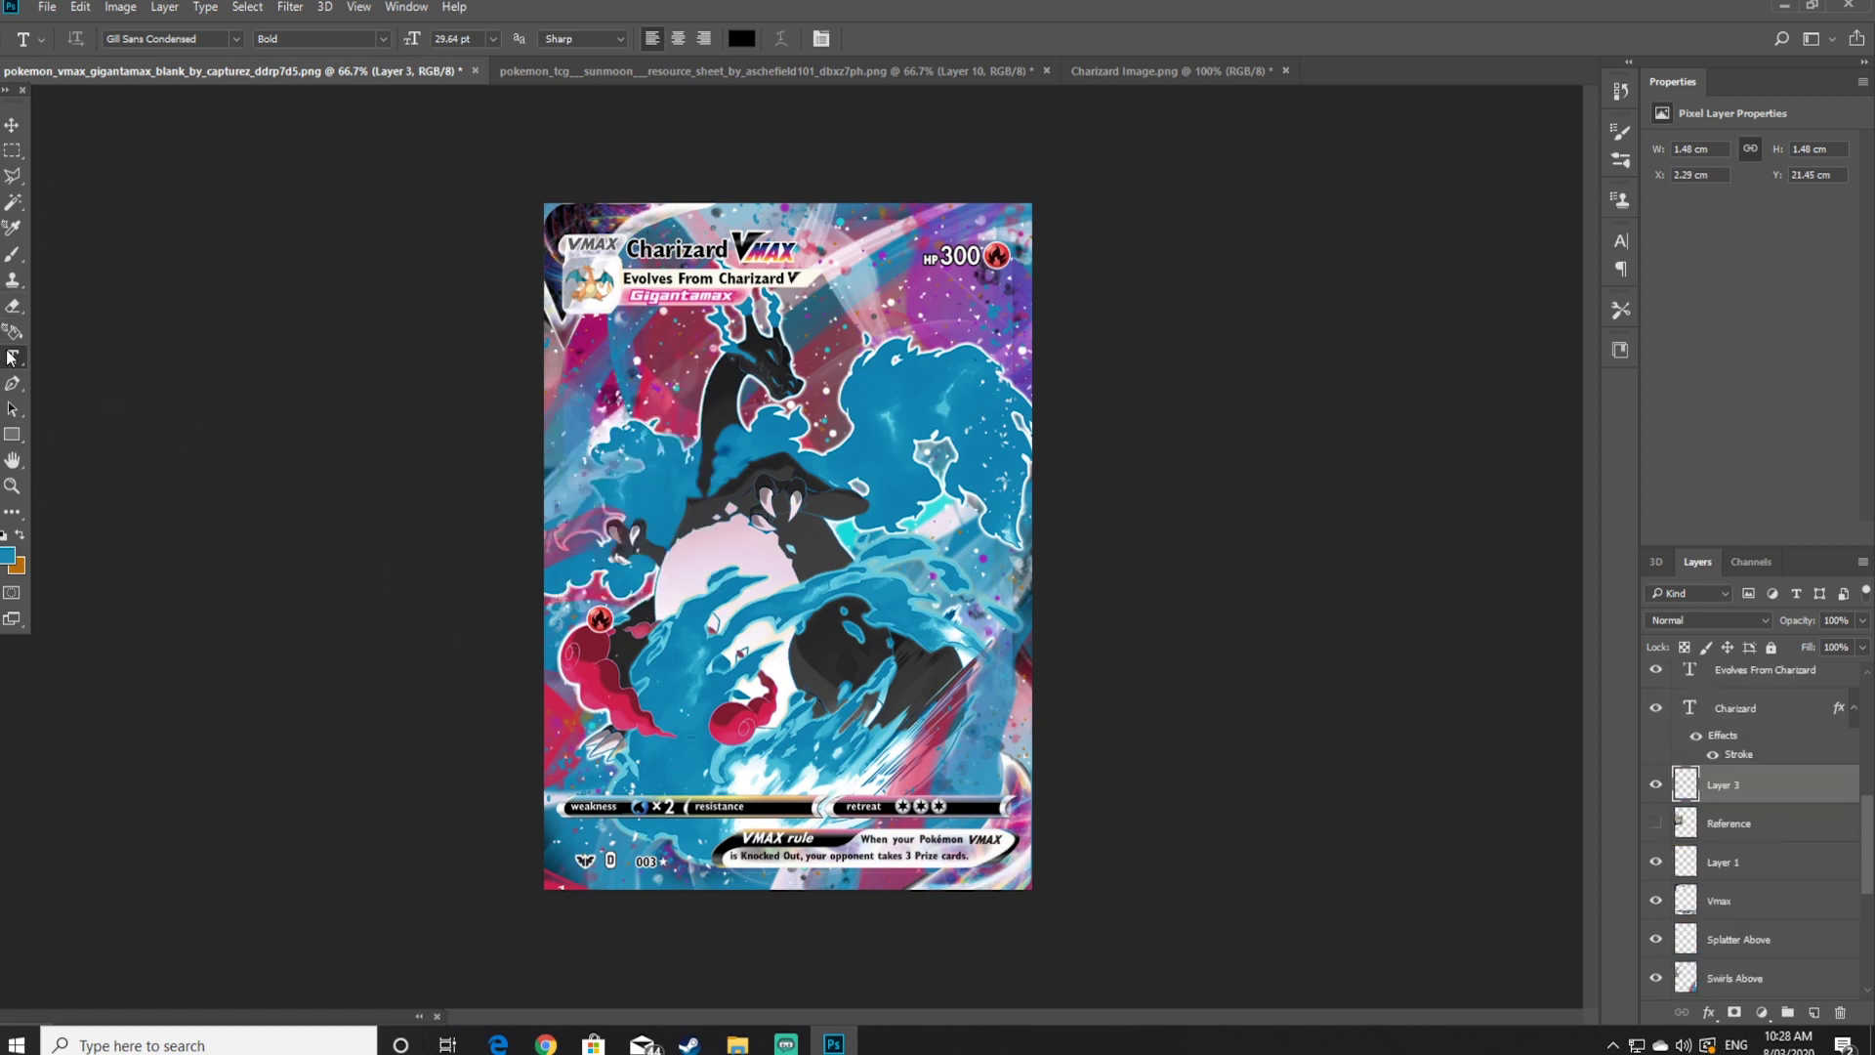
left_click(761, 598)
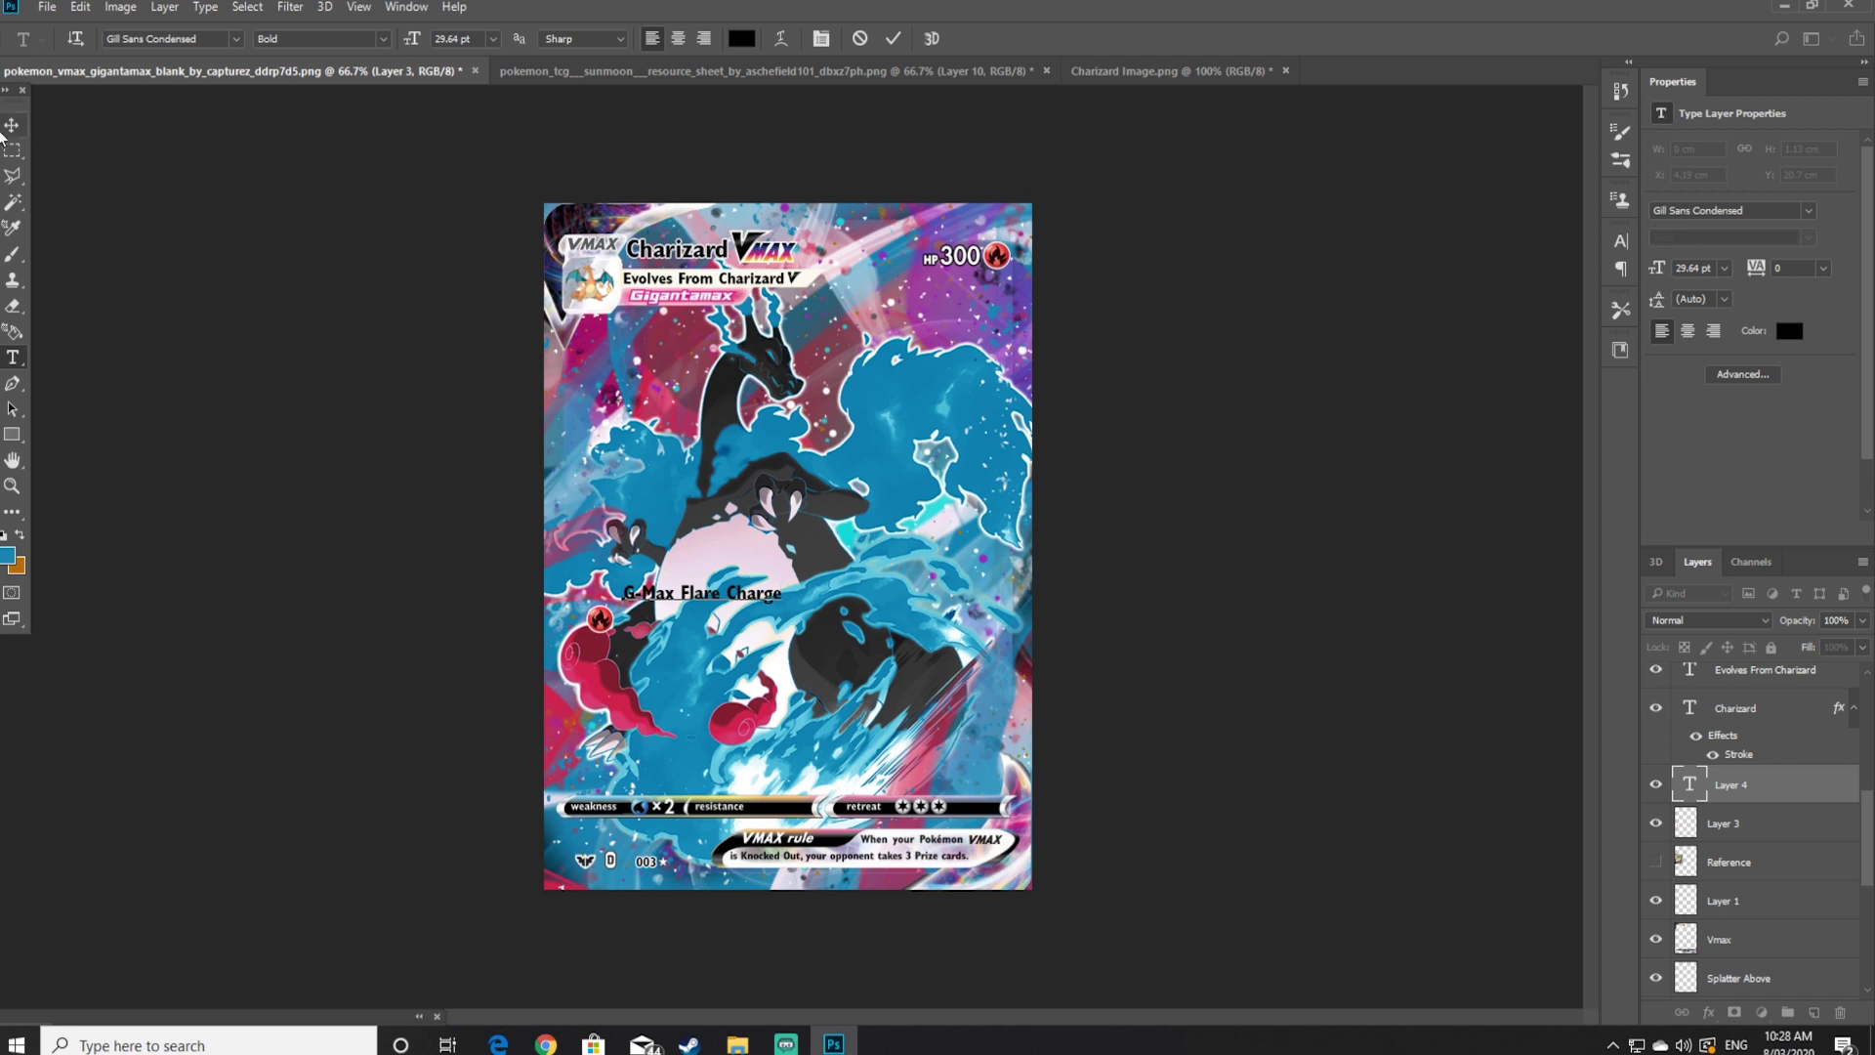
Show the reference card, shift it upward and move the attack name beside the fire energy icon
left_click(1656, 861)
key("v")
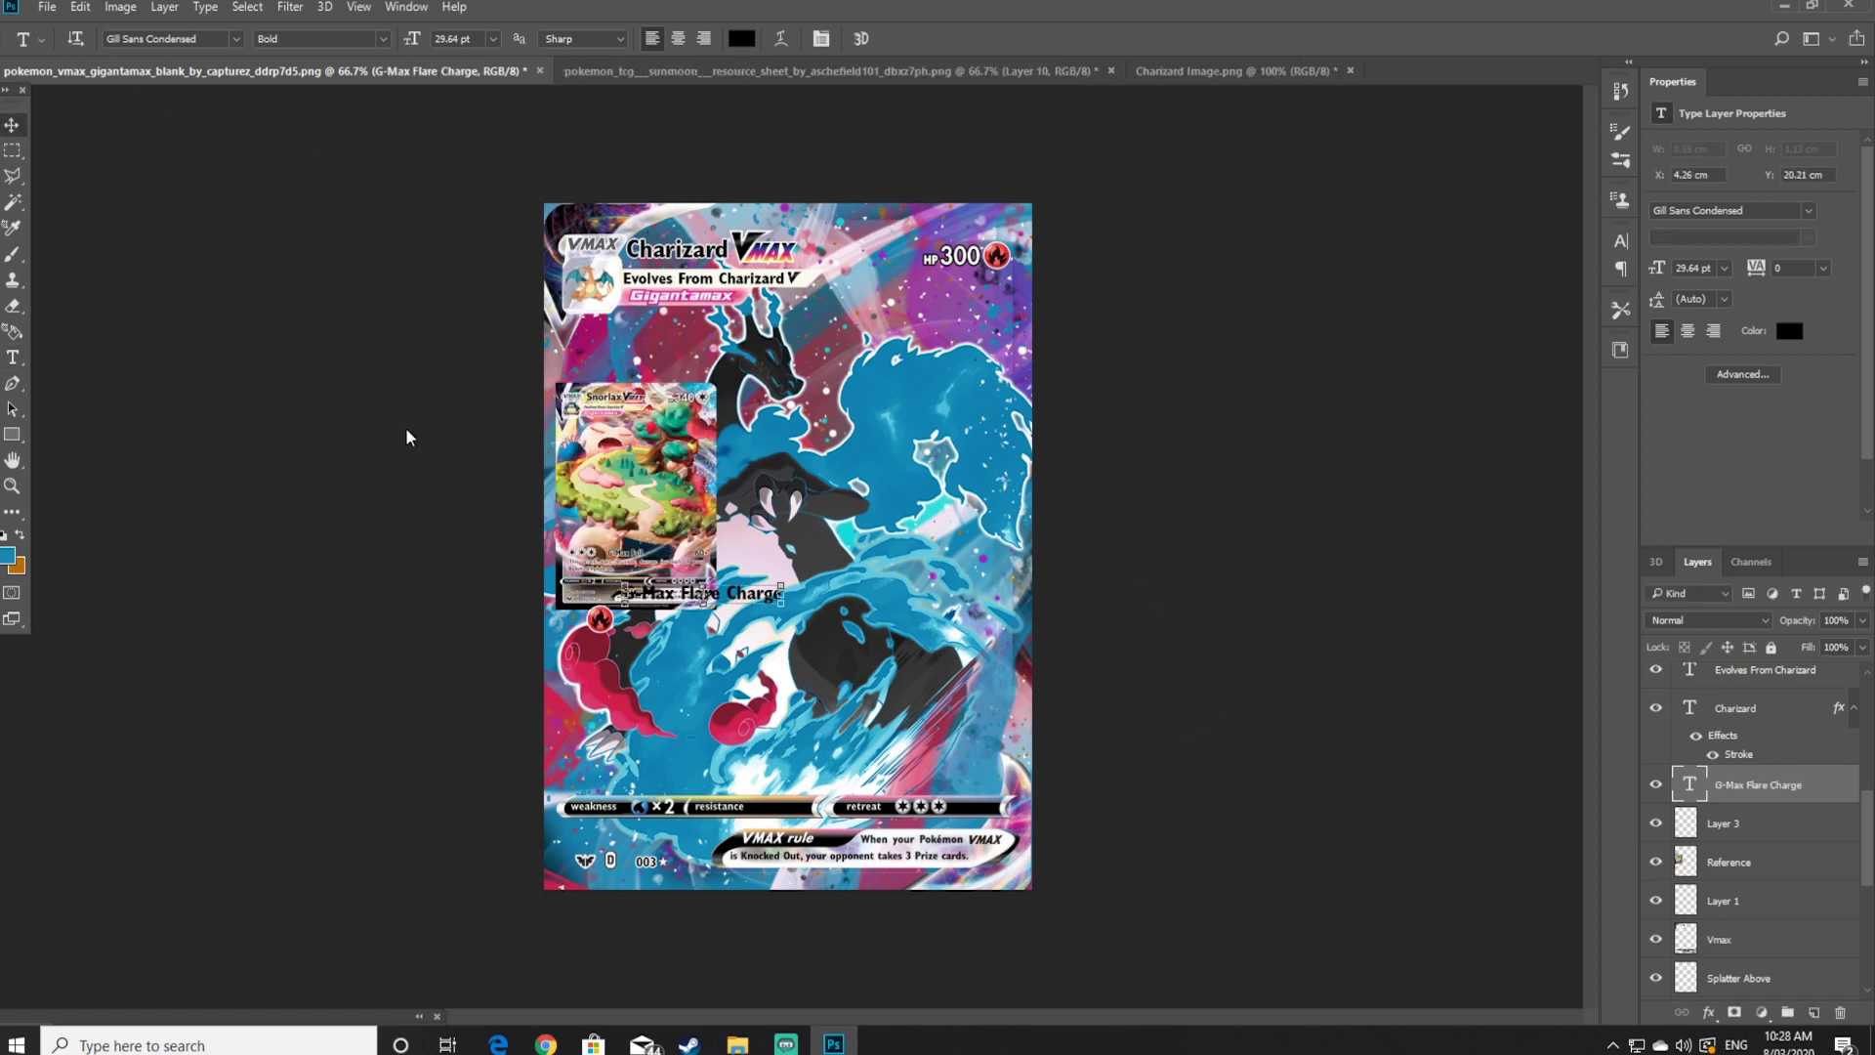
left_click_drag(652, 493, 667, 444)
left_click_drag(710, 600, 727, 633)
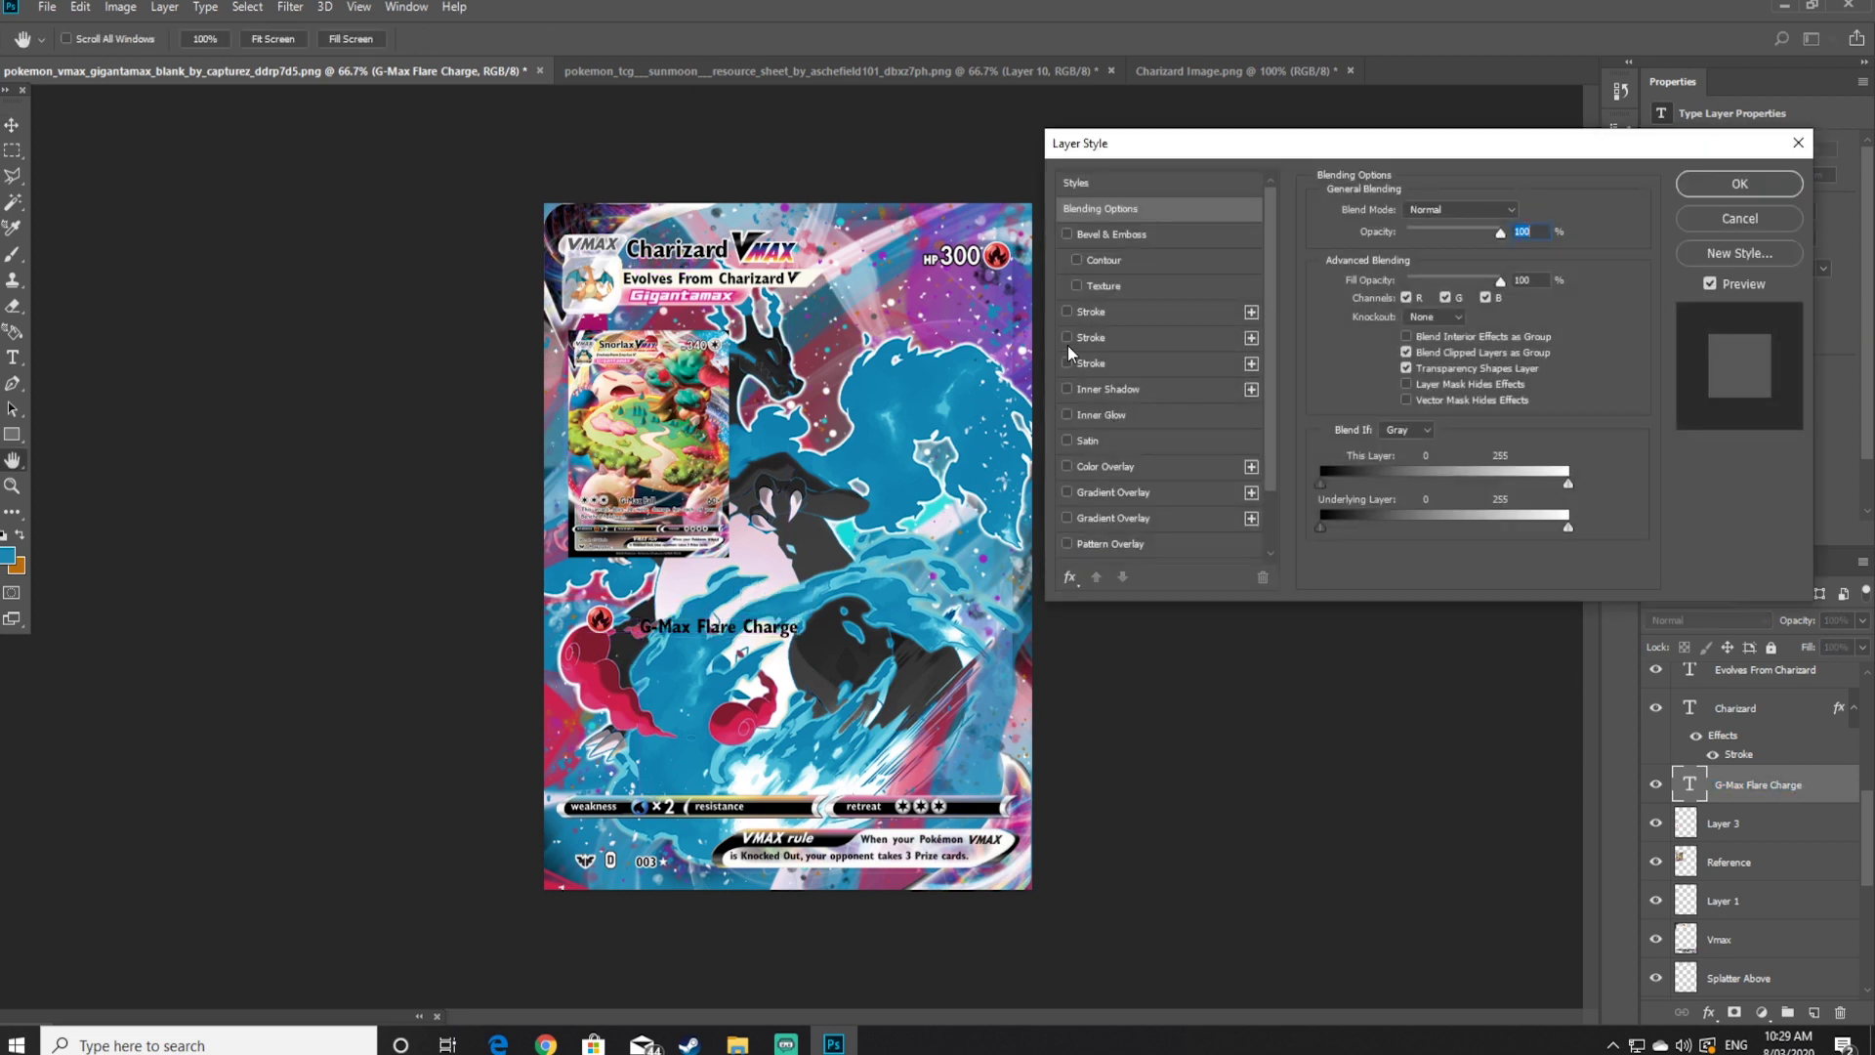
Apply a Stroke effect to the attack name and move it down to just above the weakness and resistance bar
left_click(1078, 312)
left_click(1727, 189)
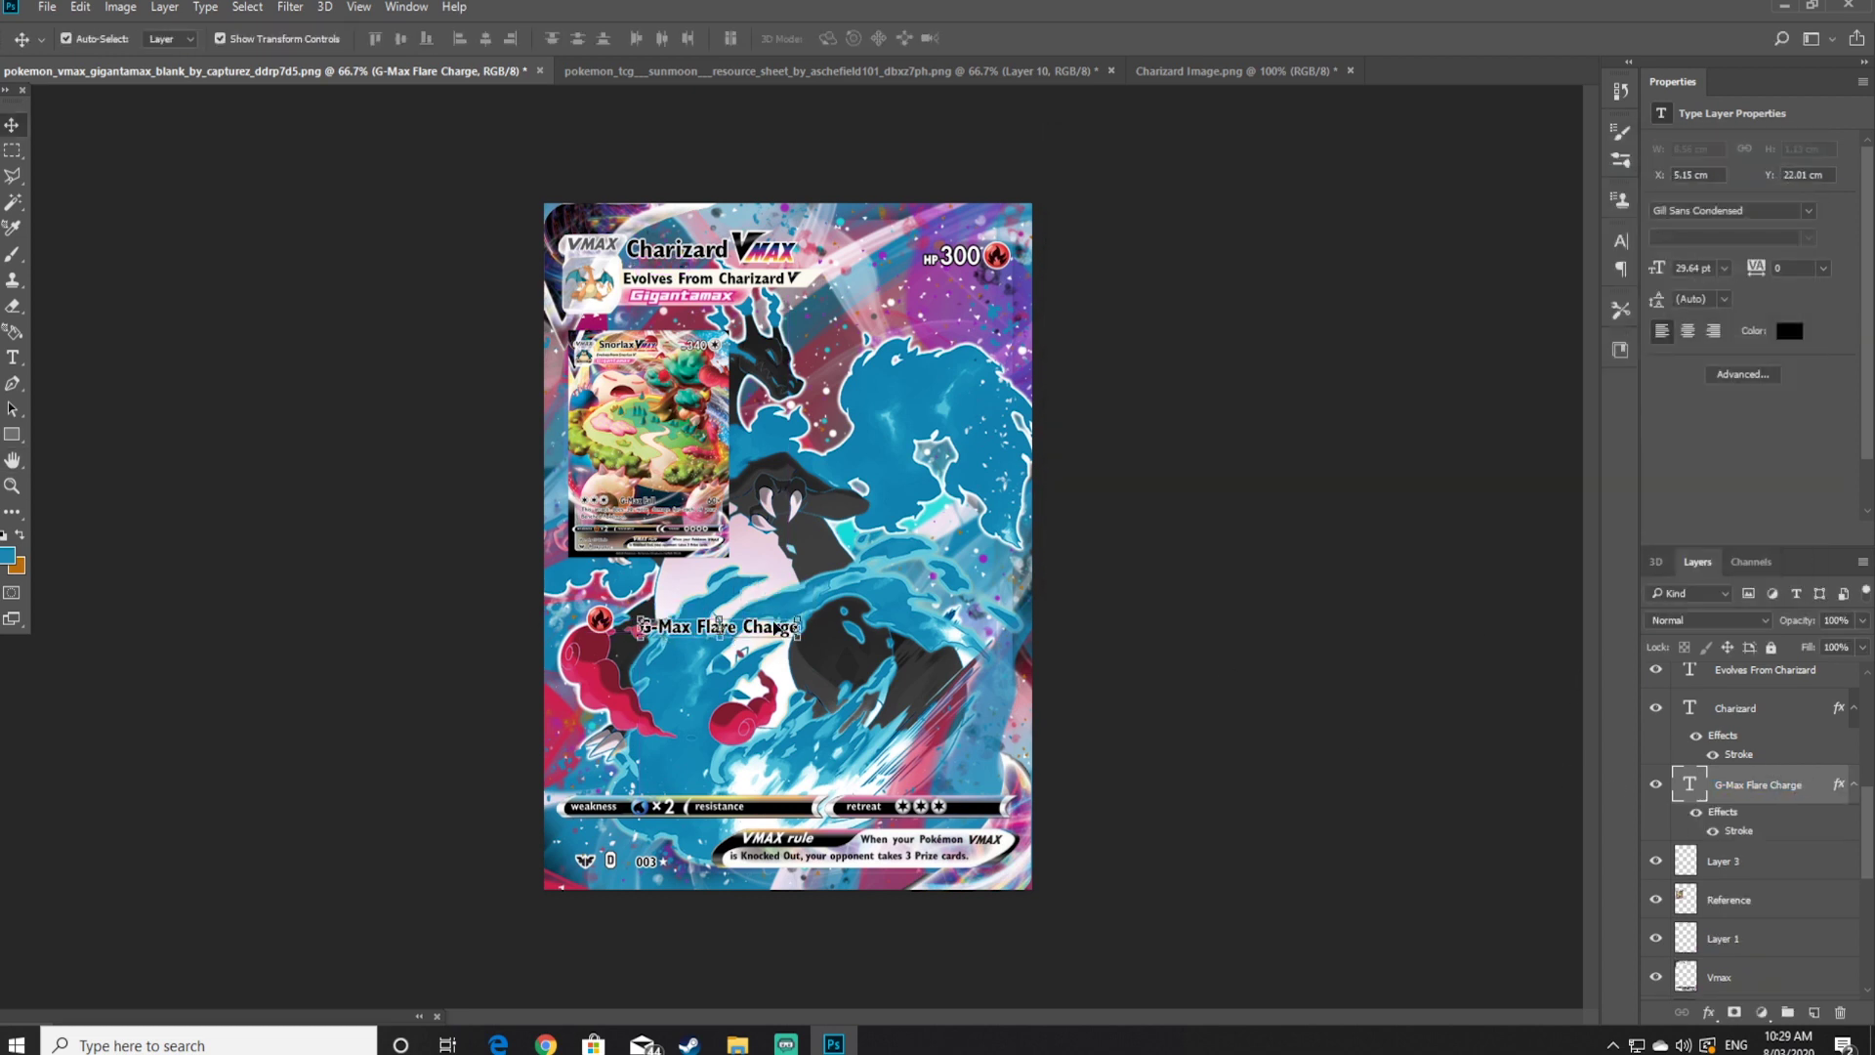
left_click_drag(784, 637, 789, 751)
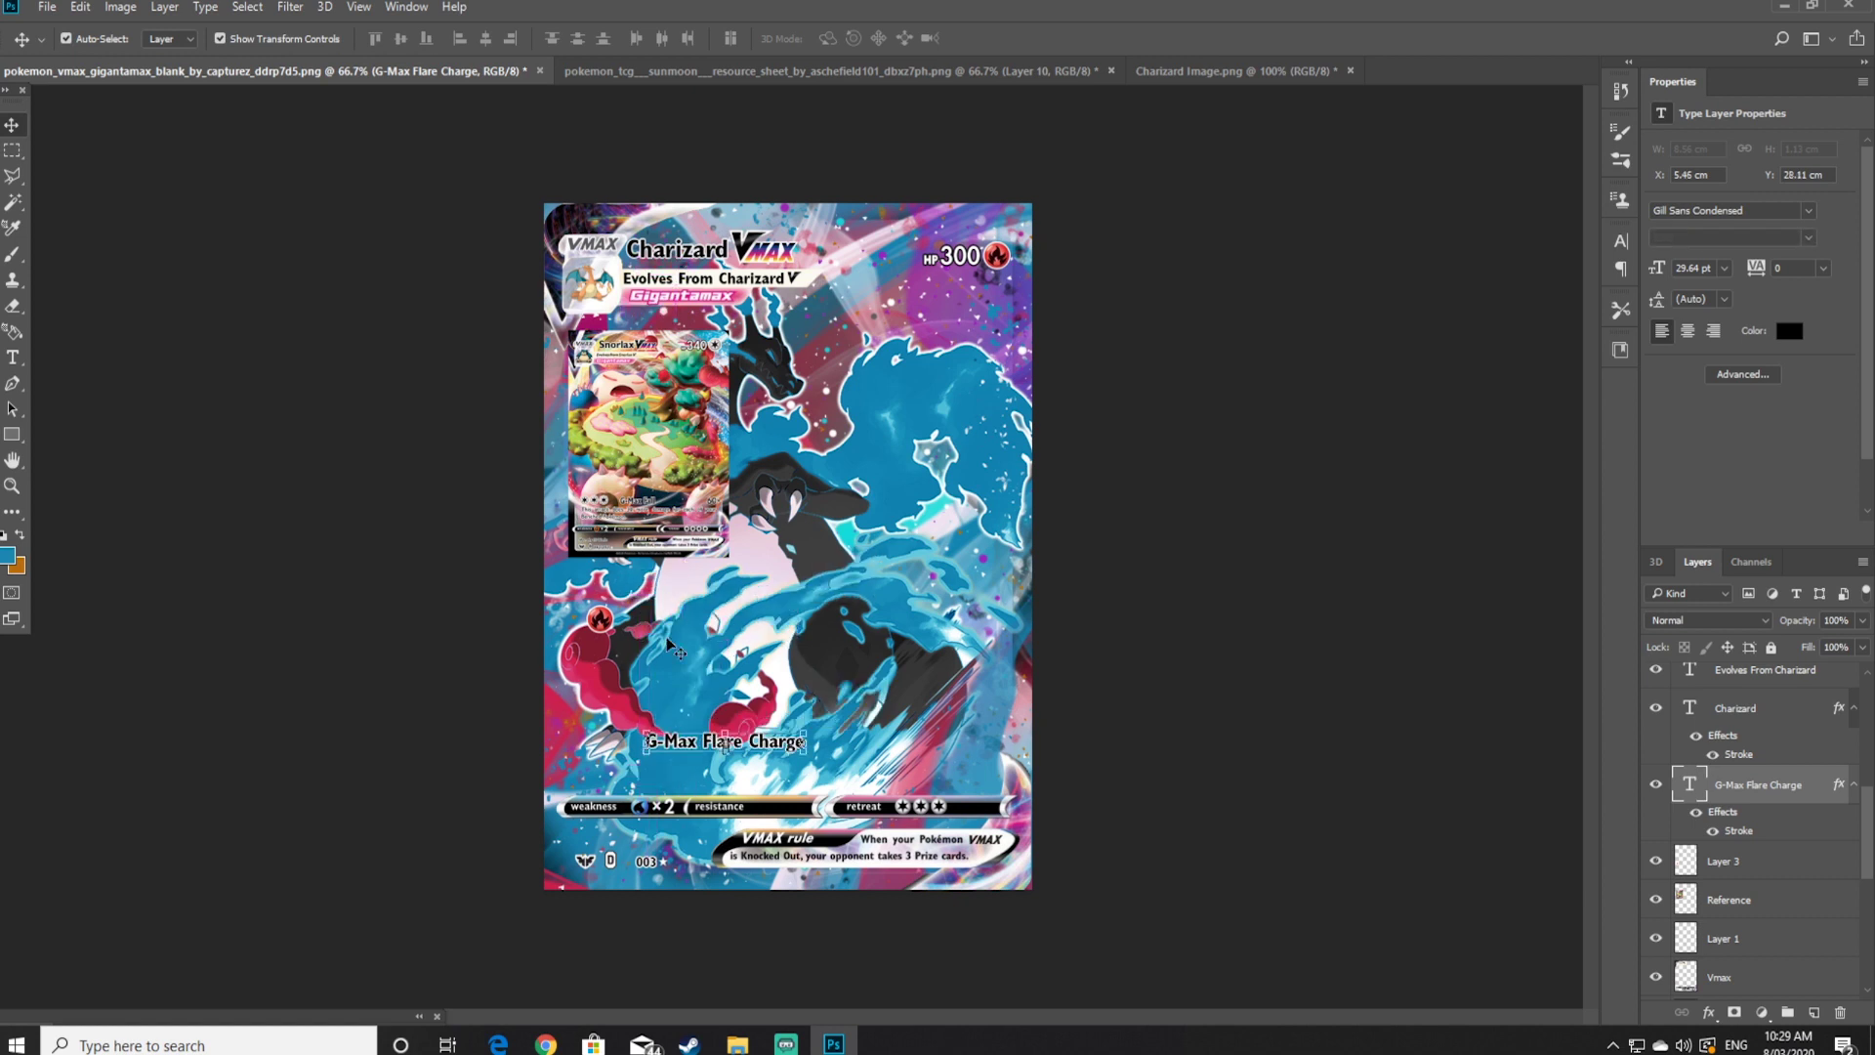
Place the fire energy icon and two duplicates in a row of three directly before G-Max Flare Charge
left_click(600, 617)
mouse_move(600, 617)
left_mouse_down()
mouse_move(615, 630)
mouse_move(606, 618)
left_mouse_up()
scroll(606, 618, "up", 2)
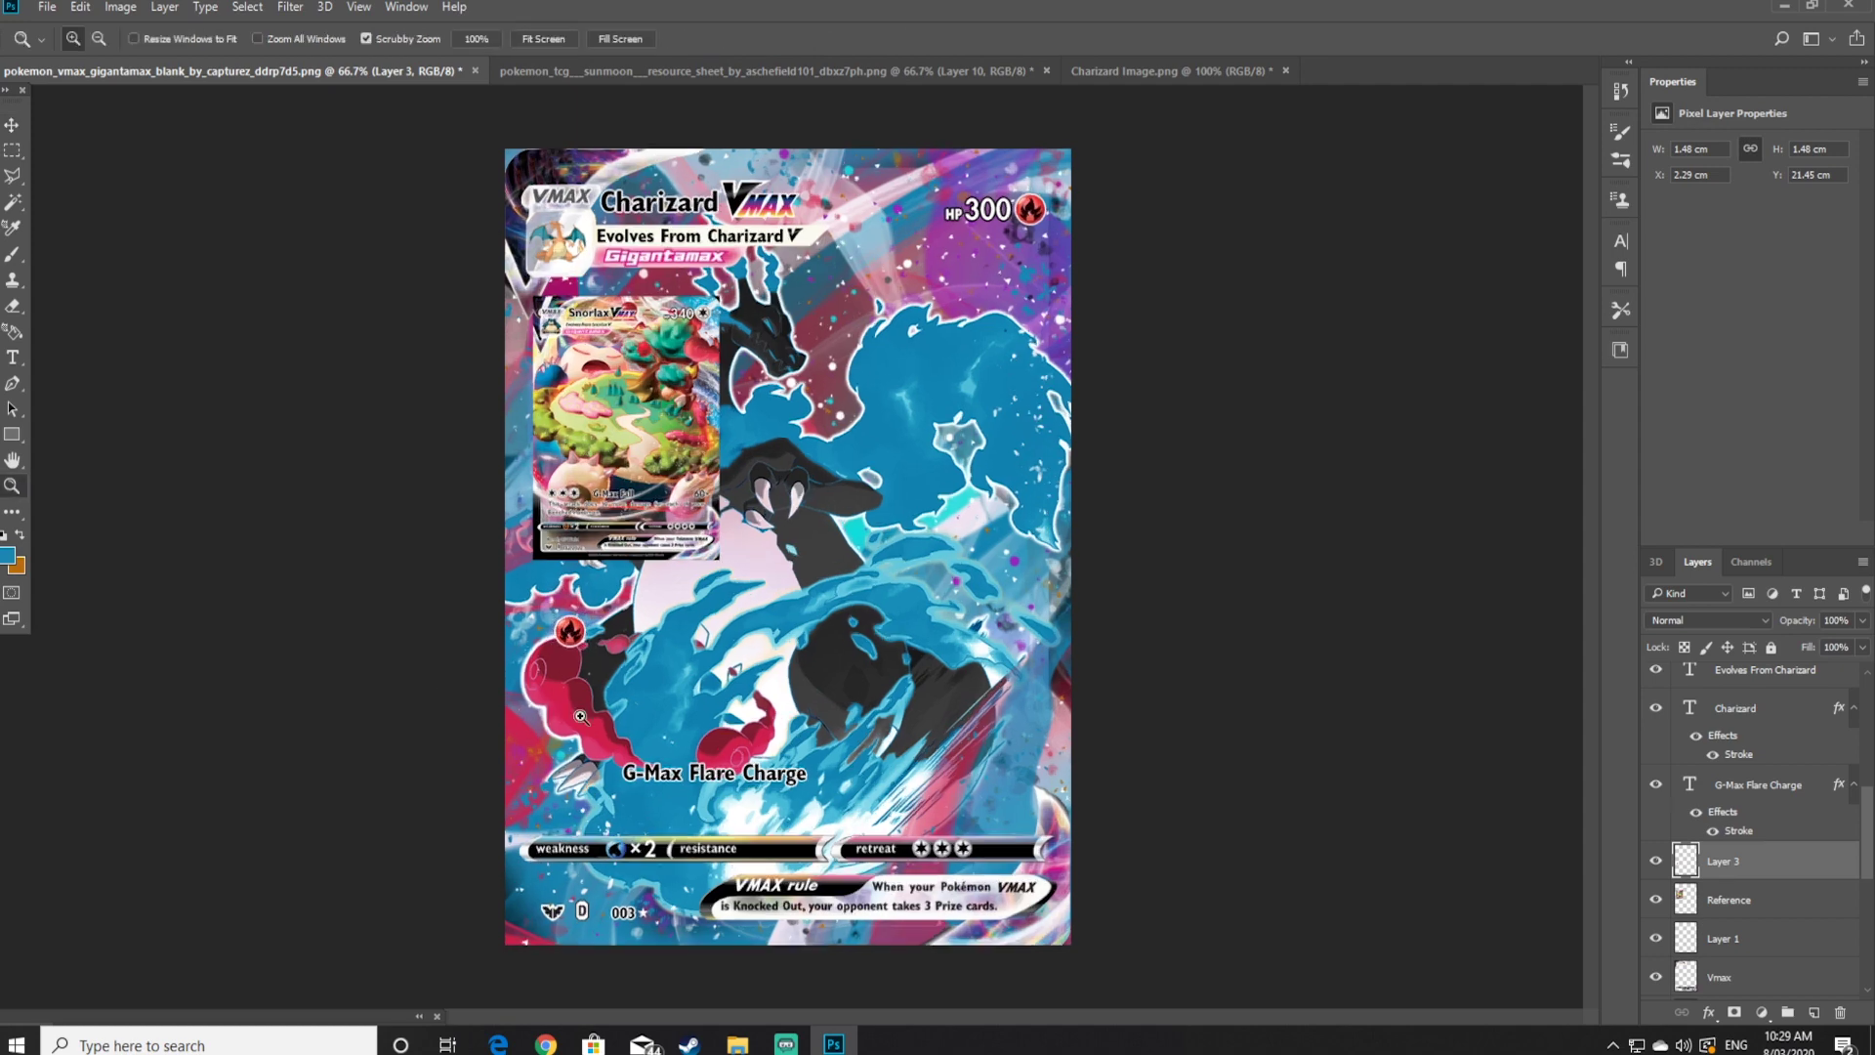
left_click_drag(606, 714, 577, 647)
scroll(621, 665, "up", 2)
scroll(621, 665, "down", 3)
key("ctrl+v")
left_click_drag(1035, 527, 751, 639)
key("ctrl+v")
left_click_drag(1016, 662, 1050, 663)
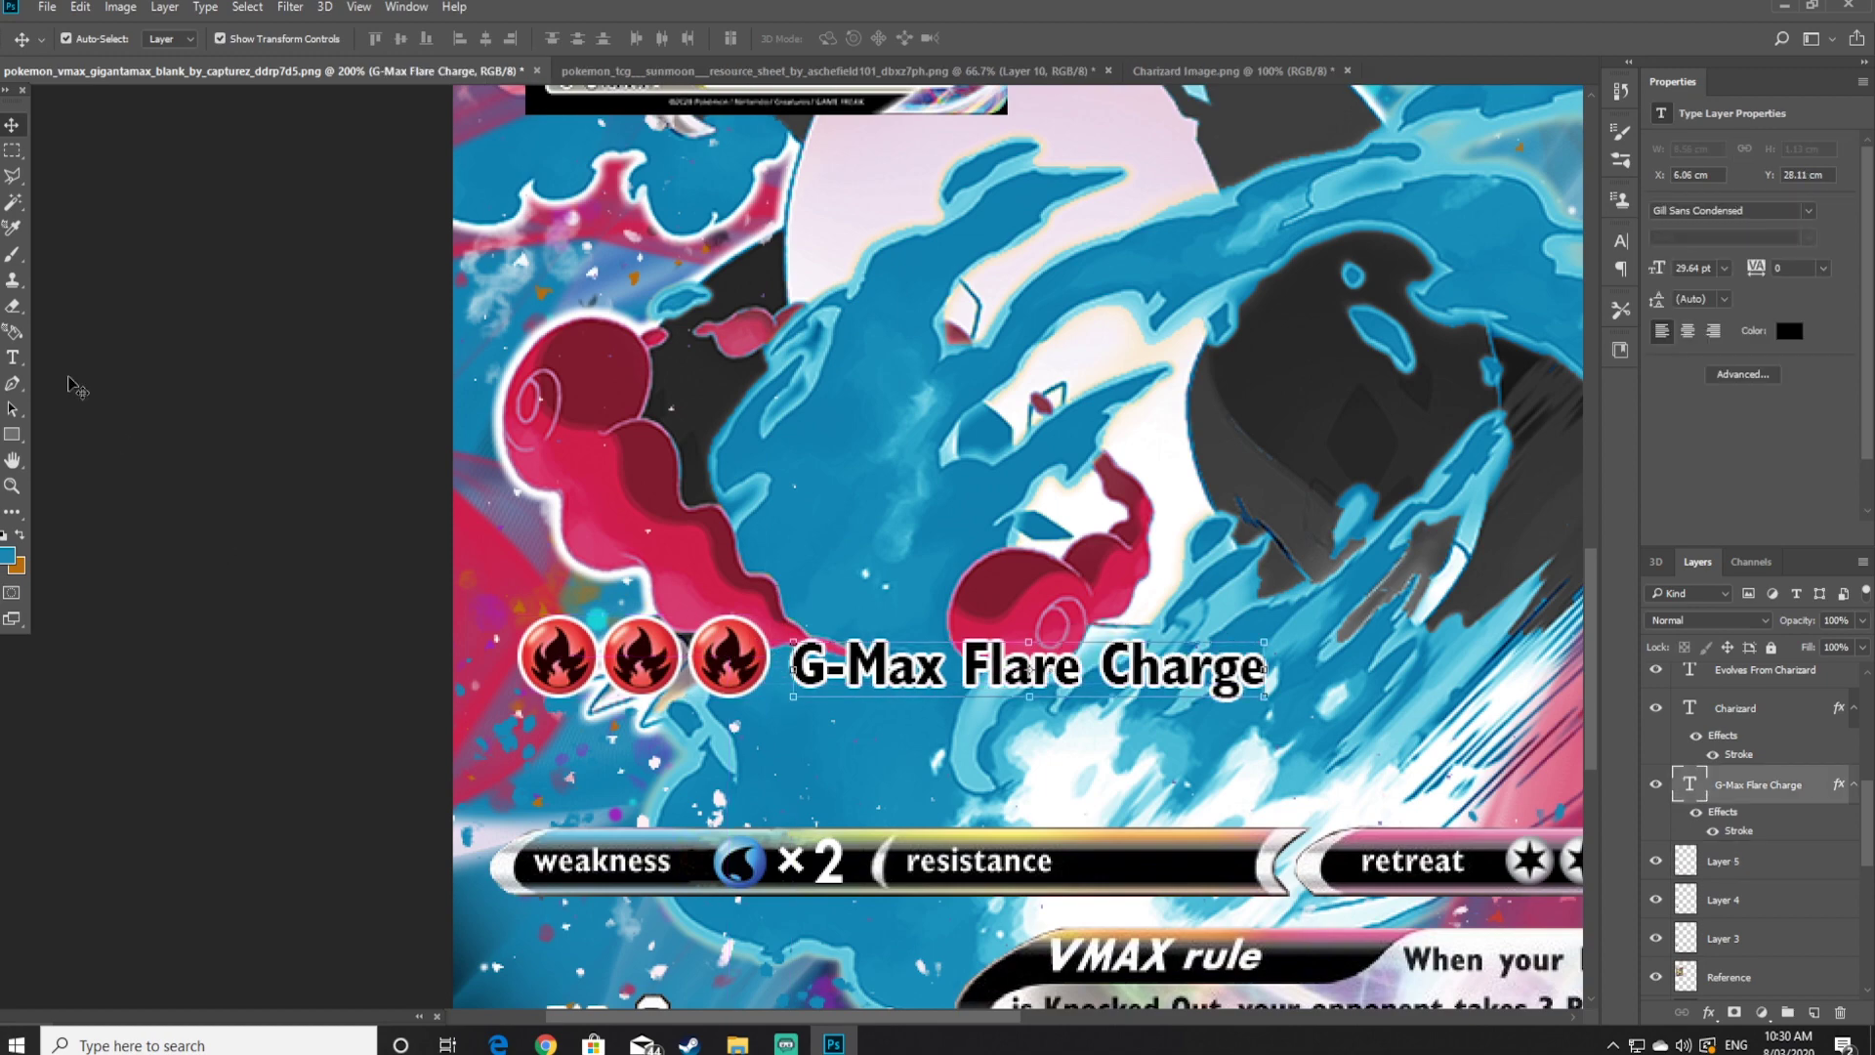
Copy the outlined 80 from the resource sheet's Attack Numerals onto its own layer and bring it into the card on the attack name's line
left_click(12, 487)
left_click(620, 513, "alt")
left_click(620, 513, "alt")
left_click(830, 70)
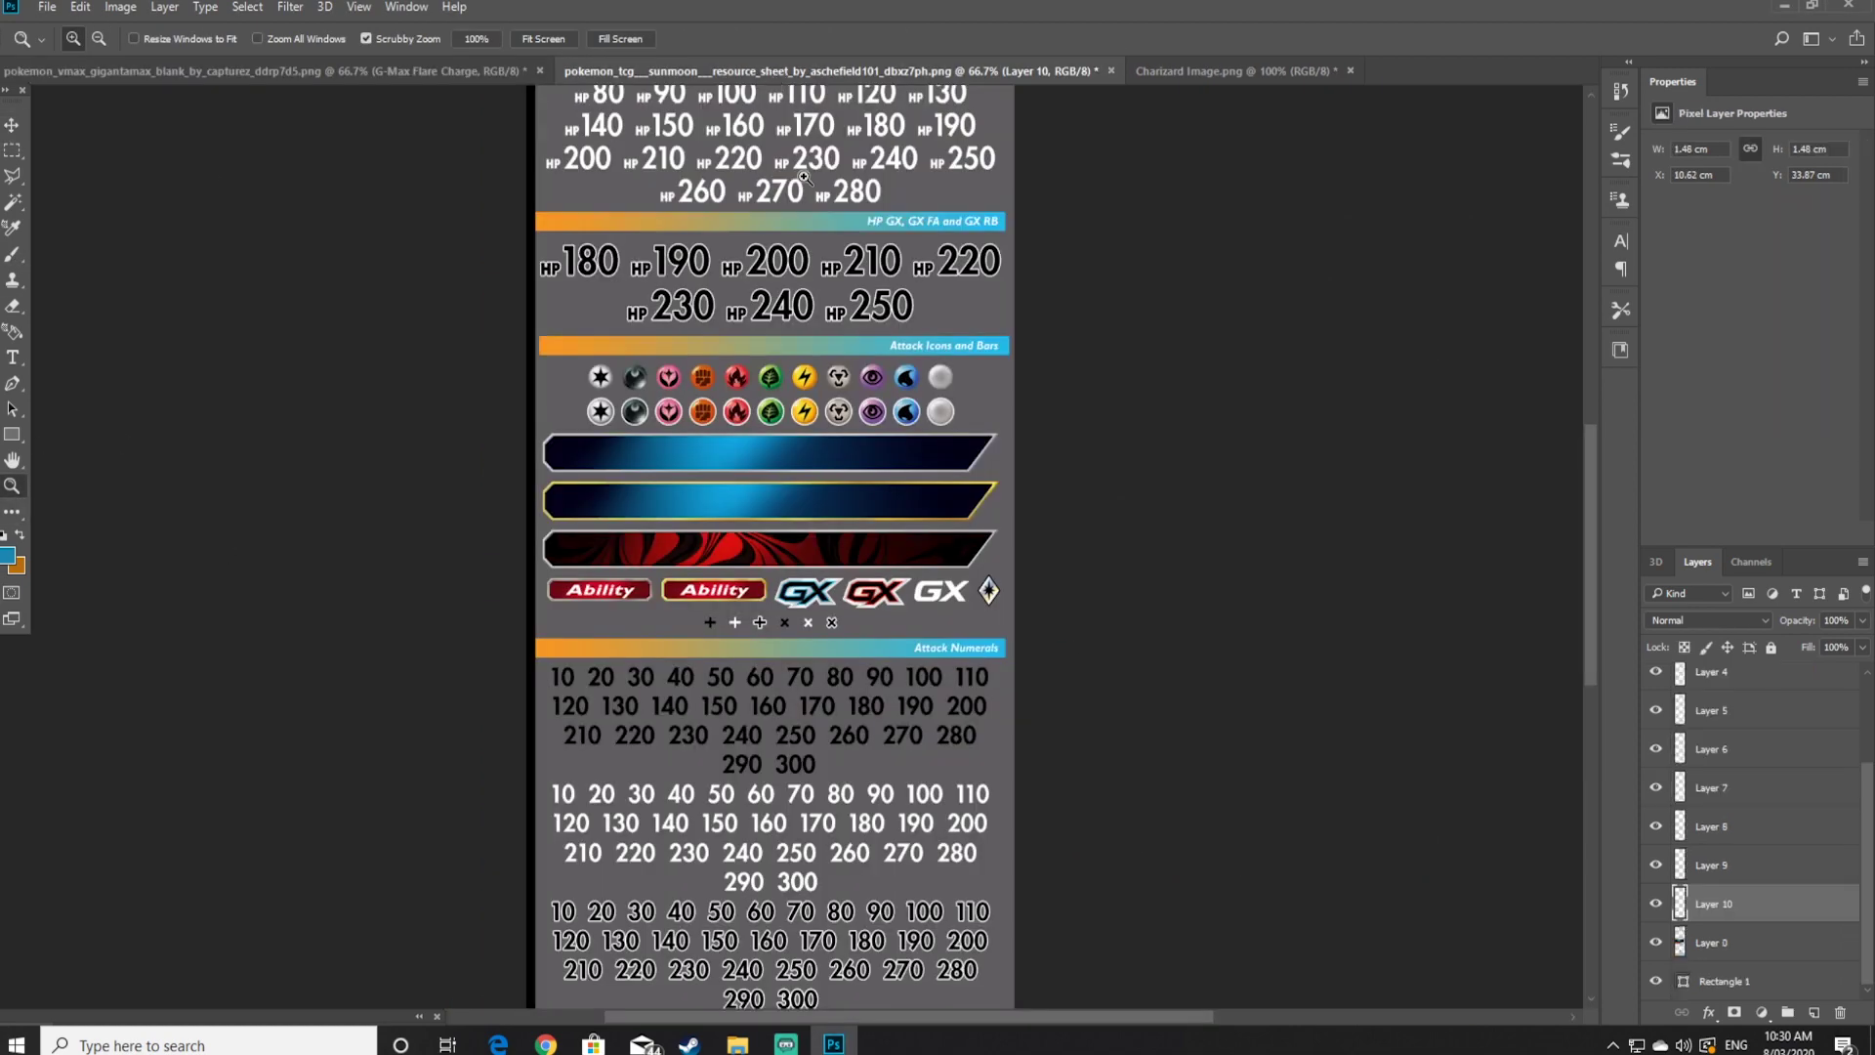
scroll(936, 453, "up", 5)
scroll(936, 453, "down", 5)
left_click(459, 71)
left_click(677, 70)
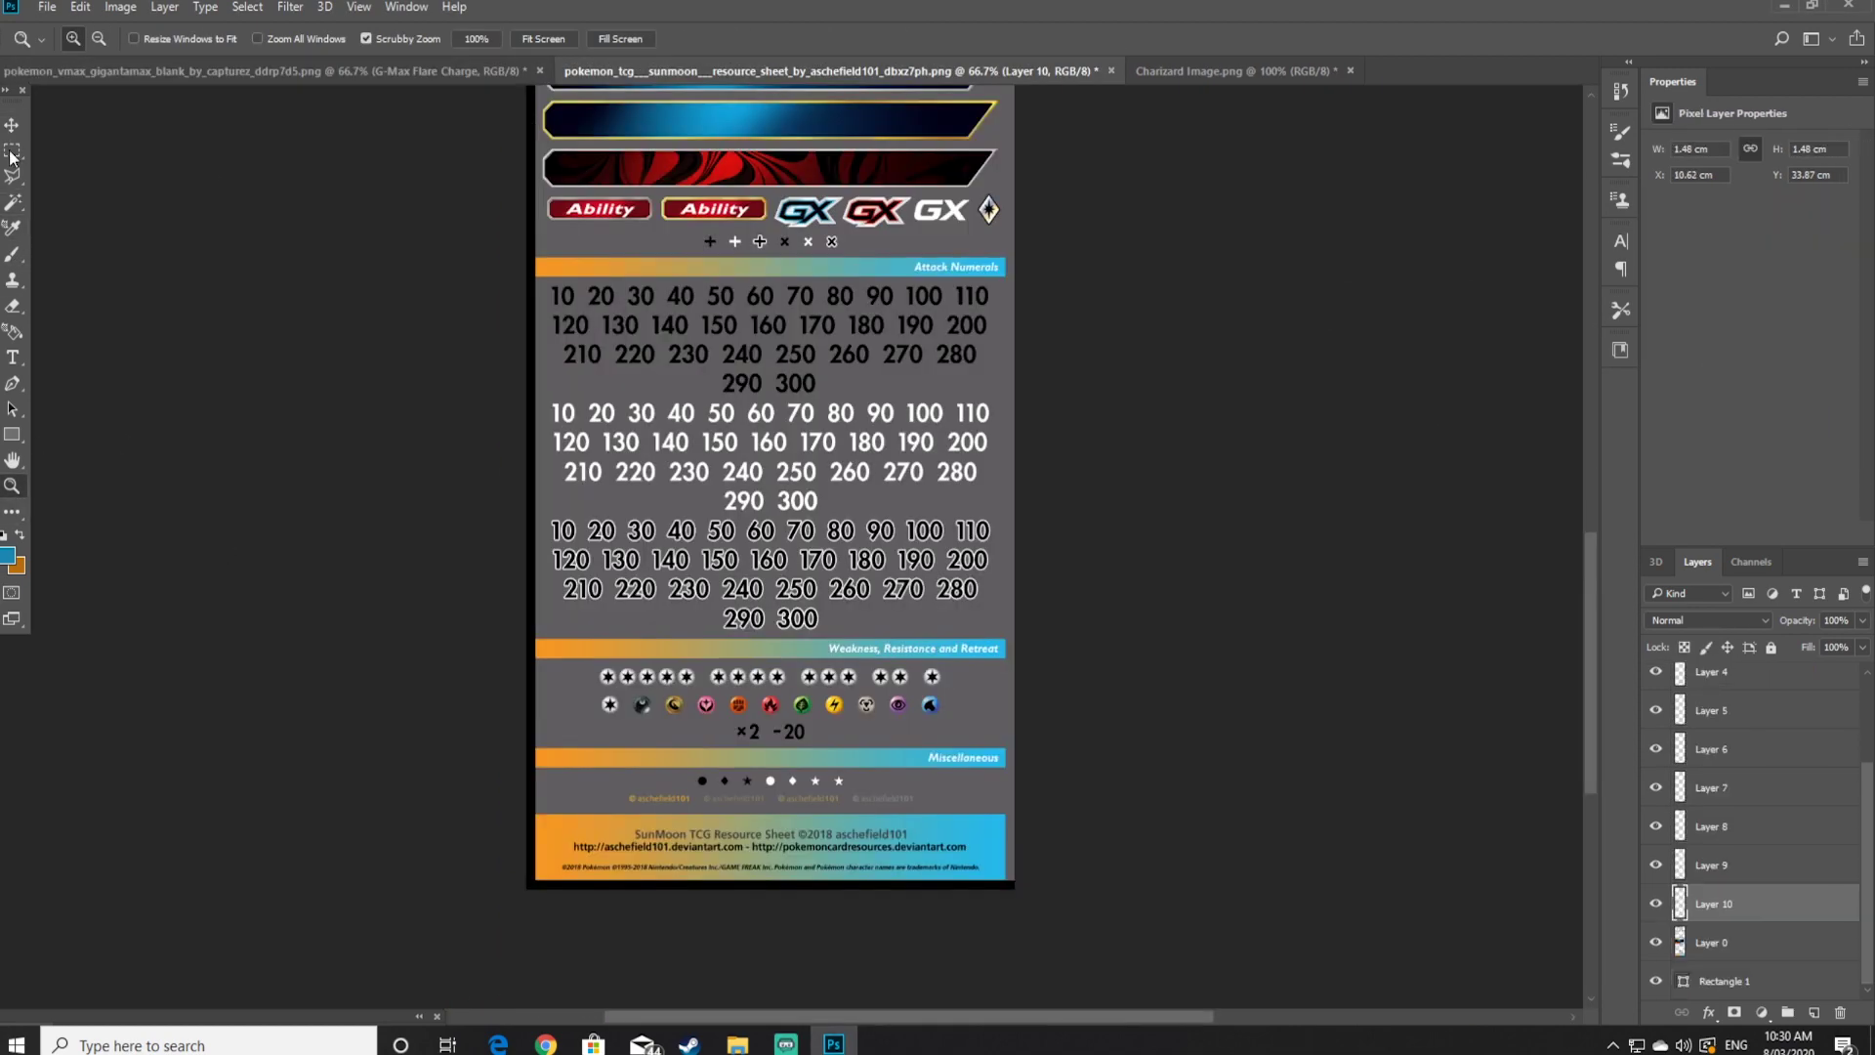
left_click(12, 151)
left_click_drag(863, 544, 828, 516)
right_click(841, 521)
left_click(937, 691)
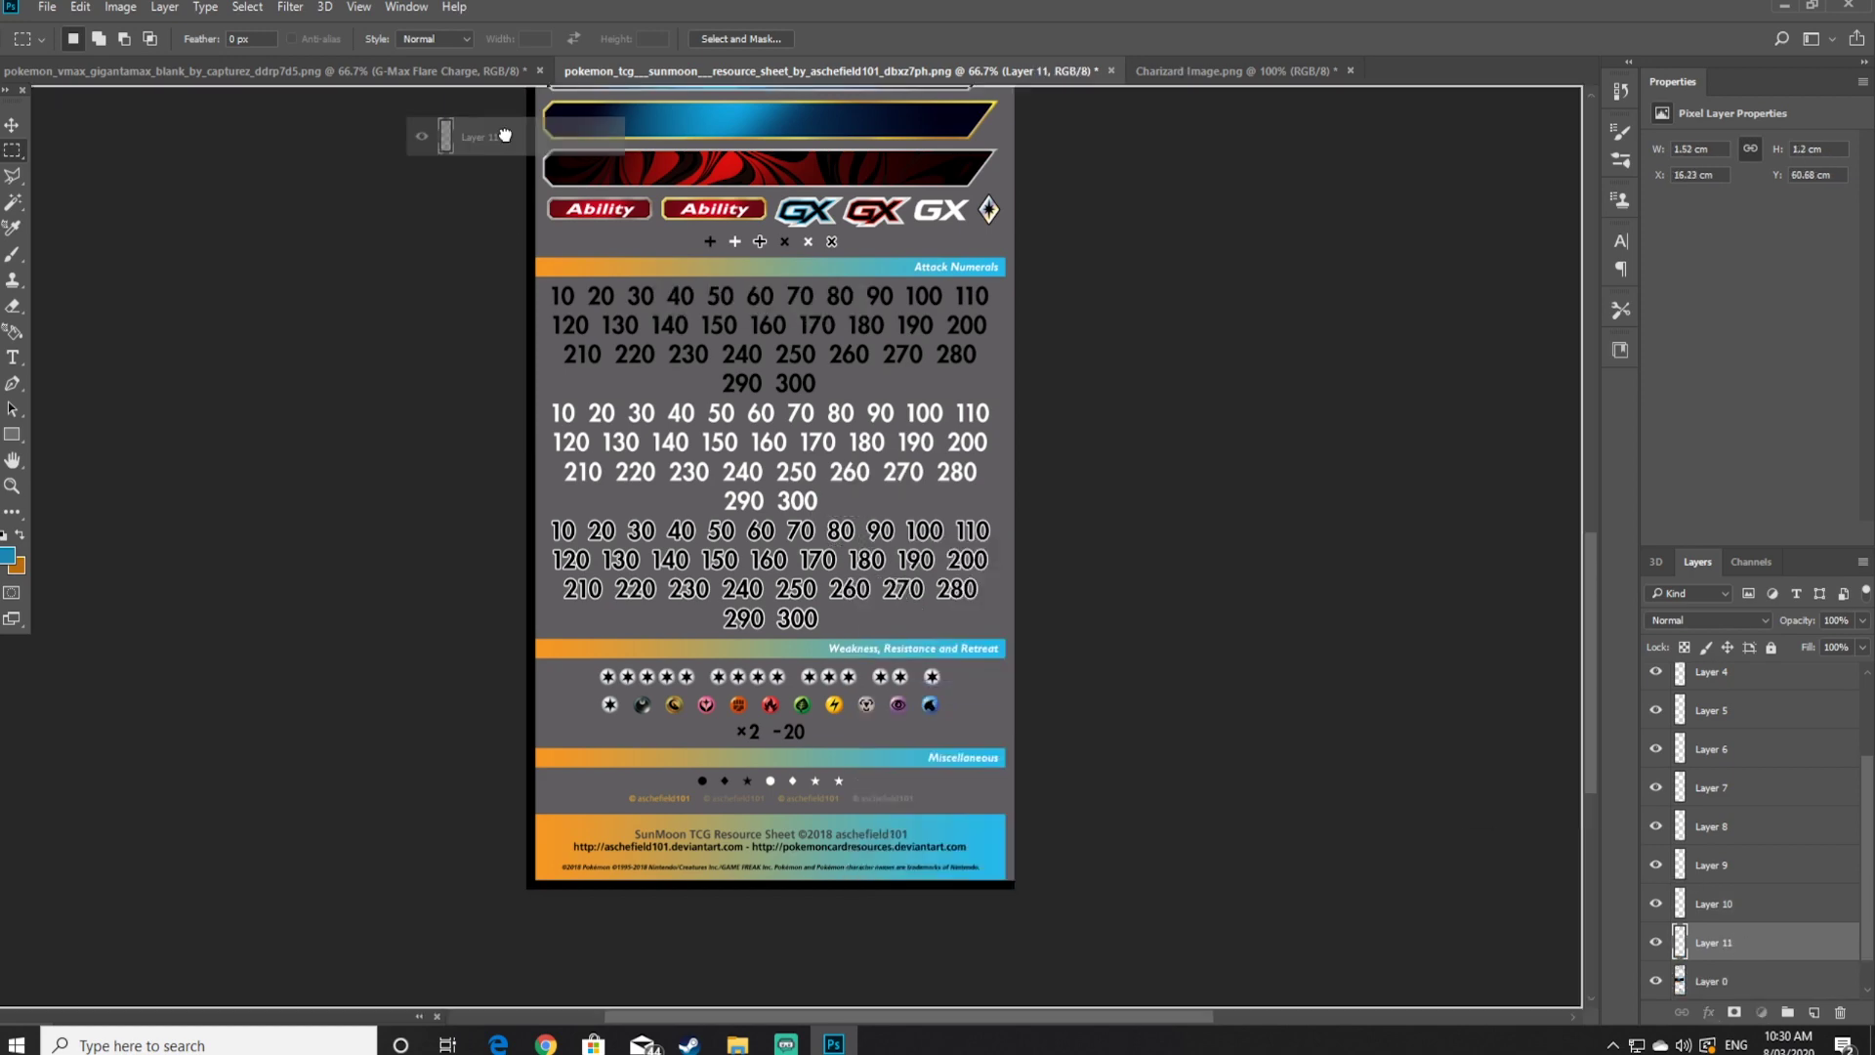
key("ctrl+shift+Tab")
Copy the outlined plus sign from the resource sheet onto its own layer and bring it into the card near the 80
key("ctrl+Tab")
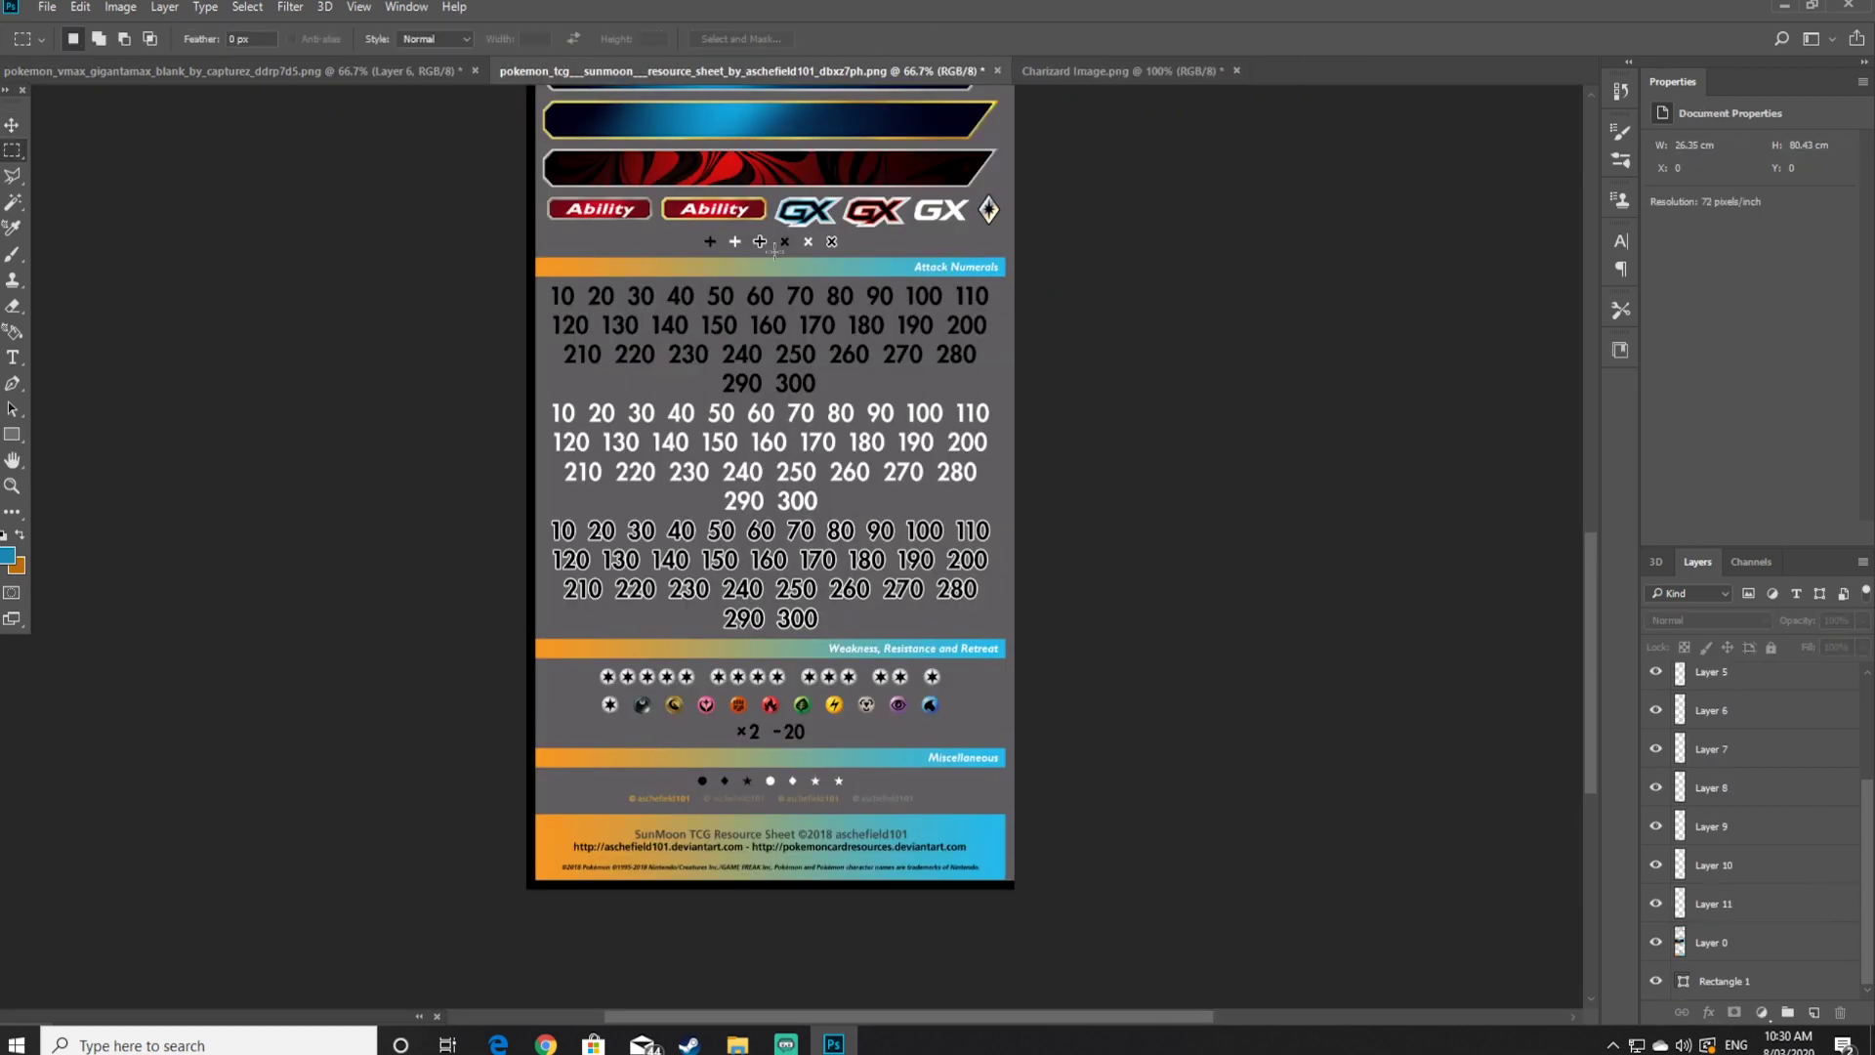
right_click(764, 248)
left_click(1727, 945)
right_click(758, 237)
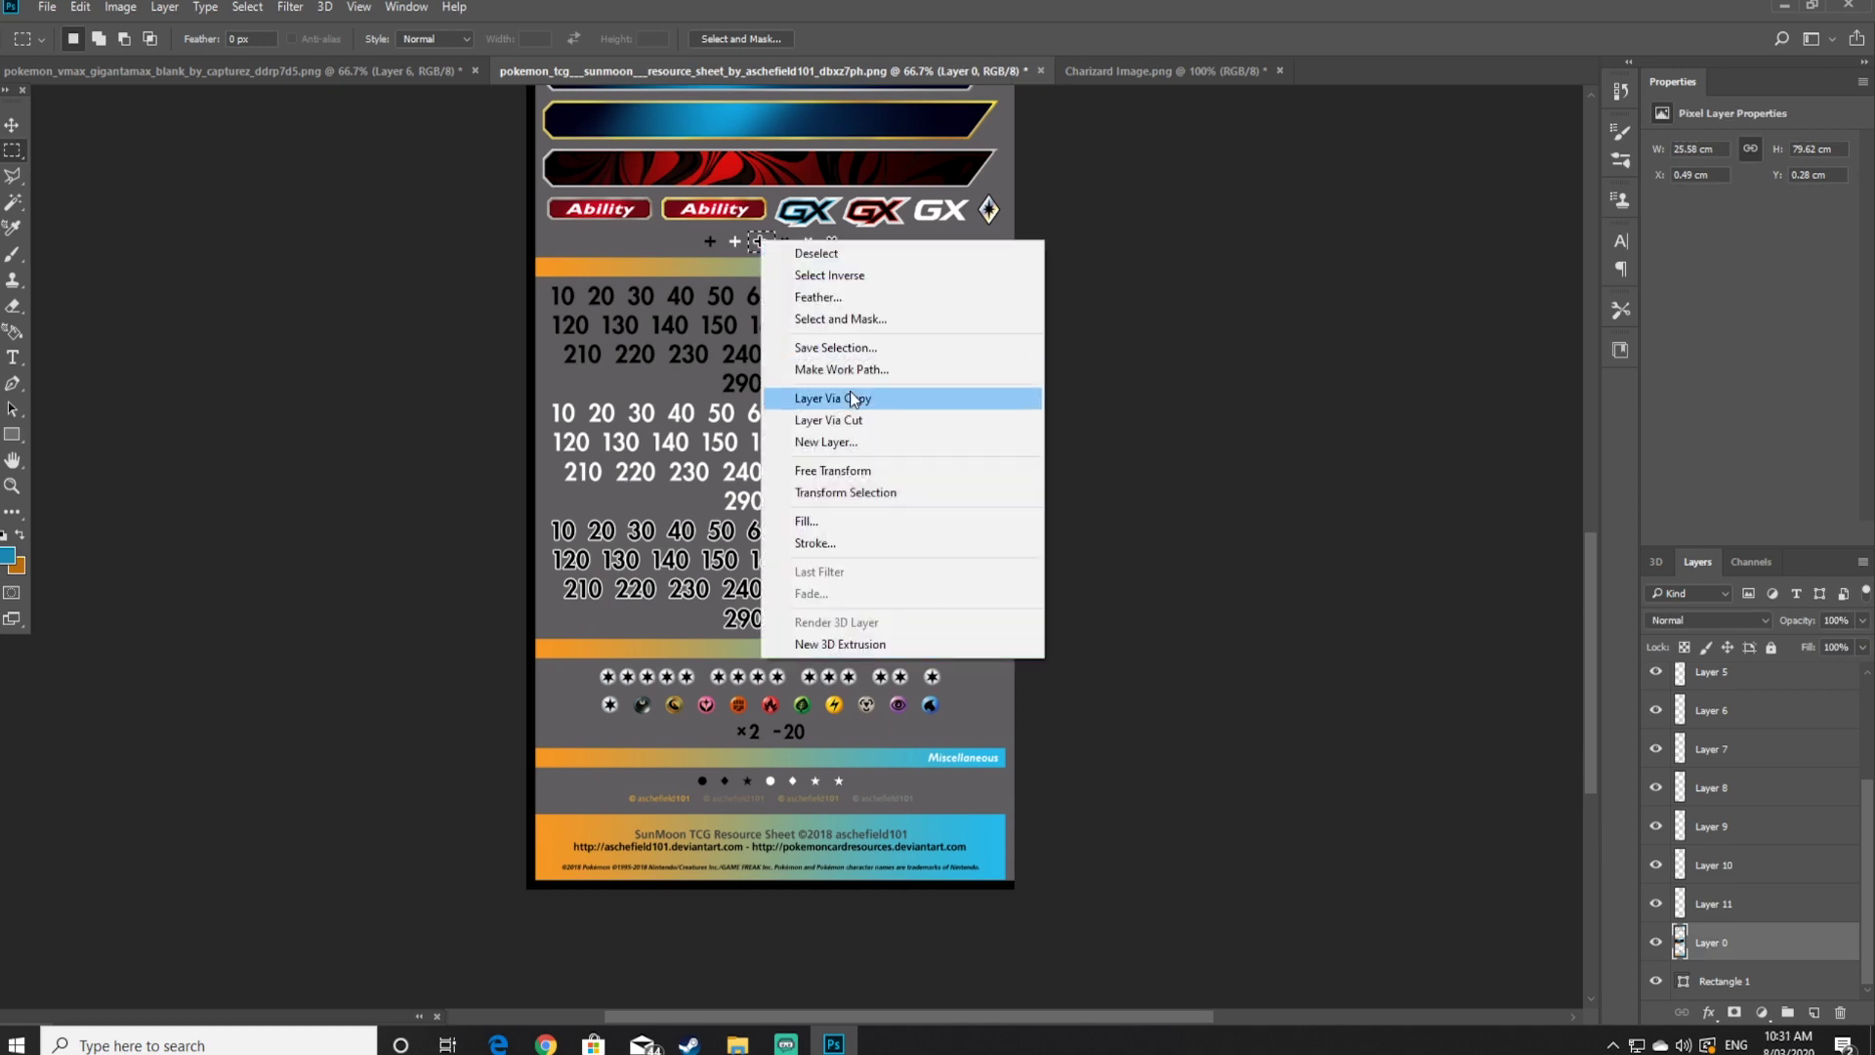
left_click(857, 398)
left_click_drag(1722, 941, 955, 748)
Position the plus sign directly after the 80 damage number, vertically centred on it
key("z")
left_click(938, 723)
left_click(904, 722)
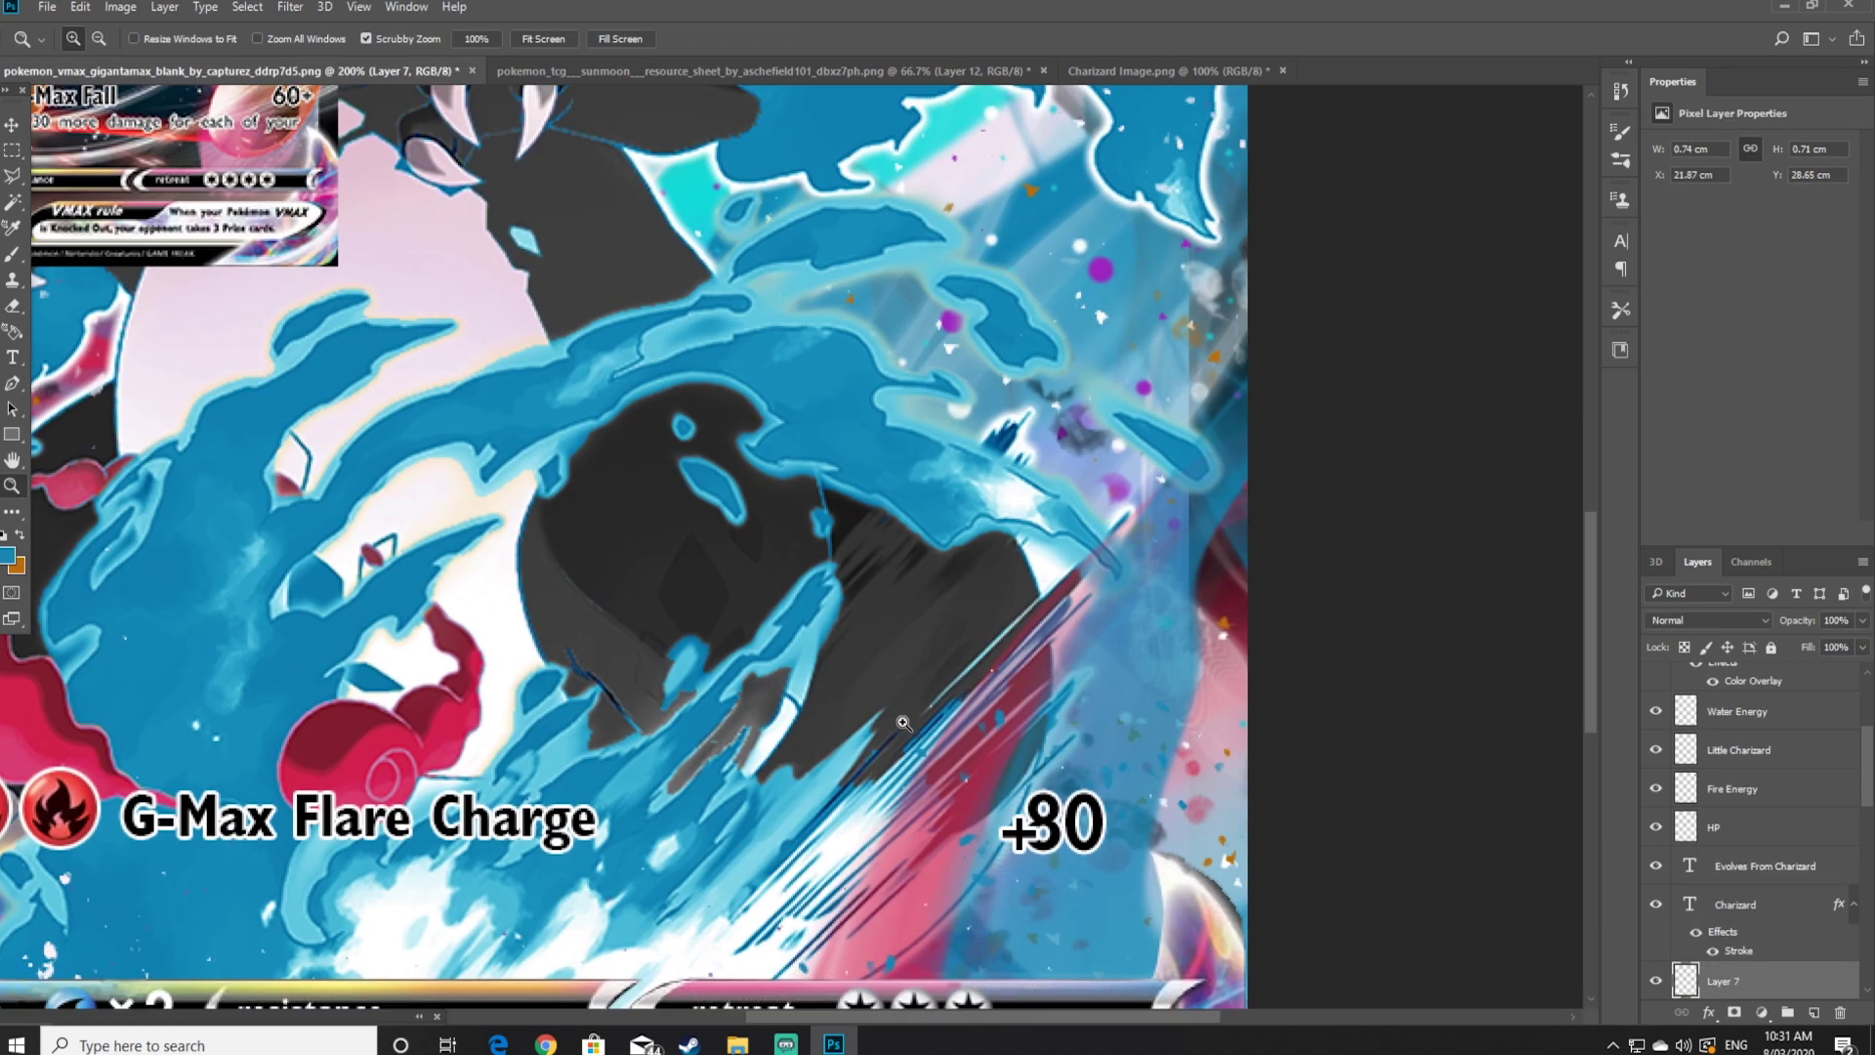
key("v")
left_click_drag(1019, 832, 1061, 793)
Start a text line below the G-Max Flare Charge attack name and set its font to Gill Sans Regular
left_click(11, 485)
left_click(244, 690, "alt")
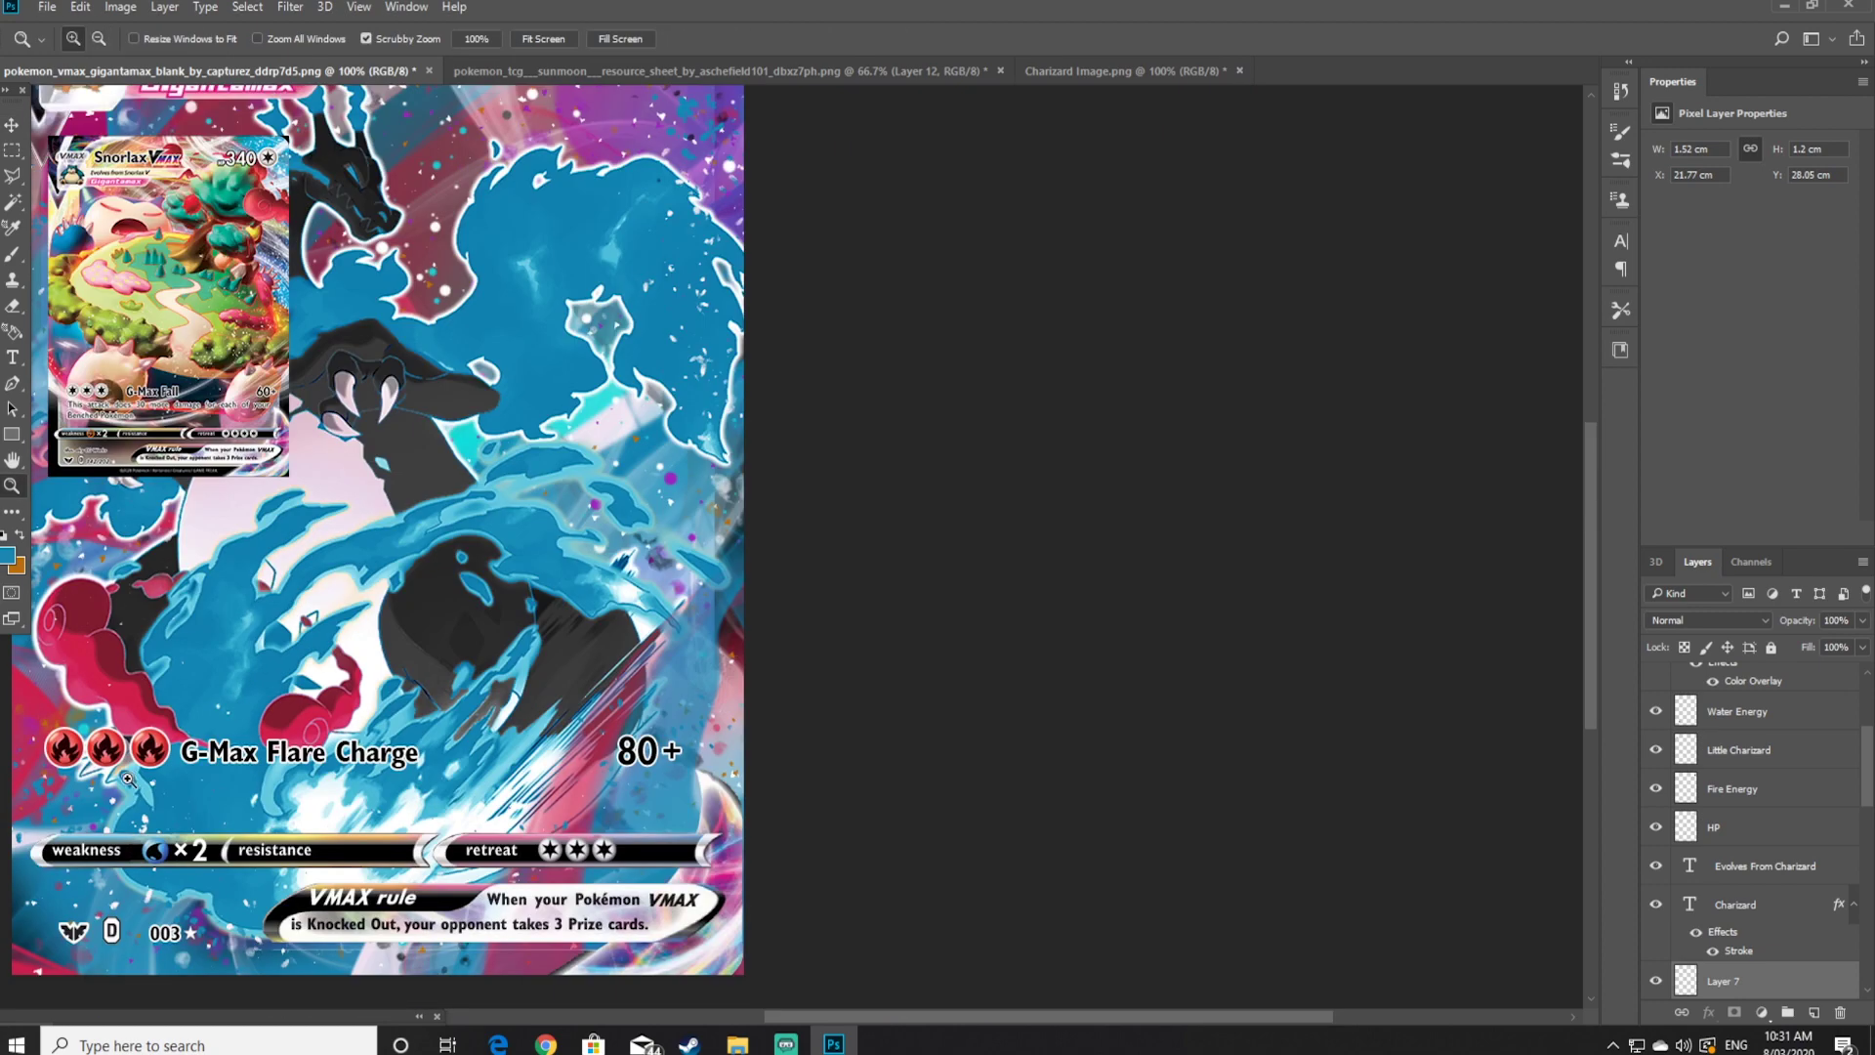
left_click(244, 689)
left_click(324, 473, "alt")
left_click_drag(910, 1017, 793, 1019)
left_click(12, 356)
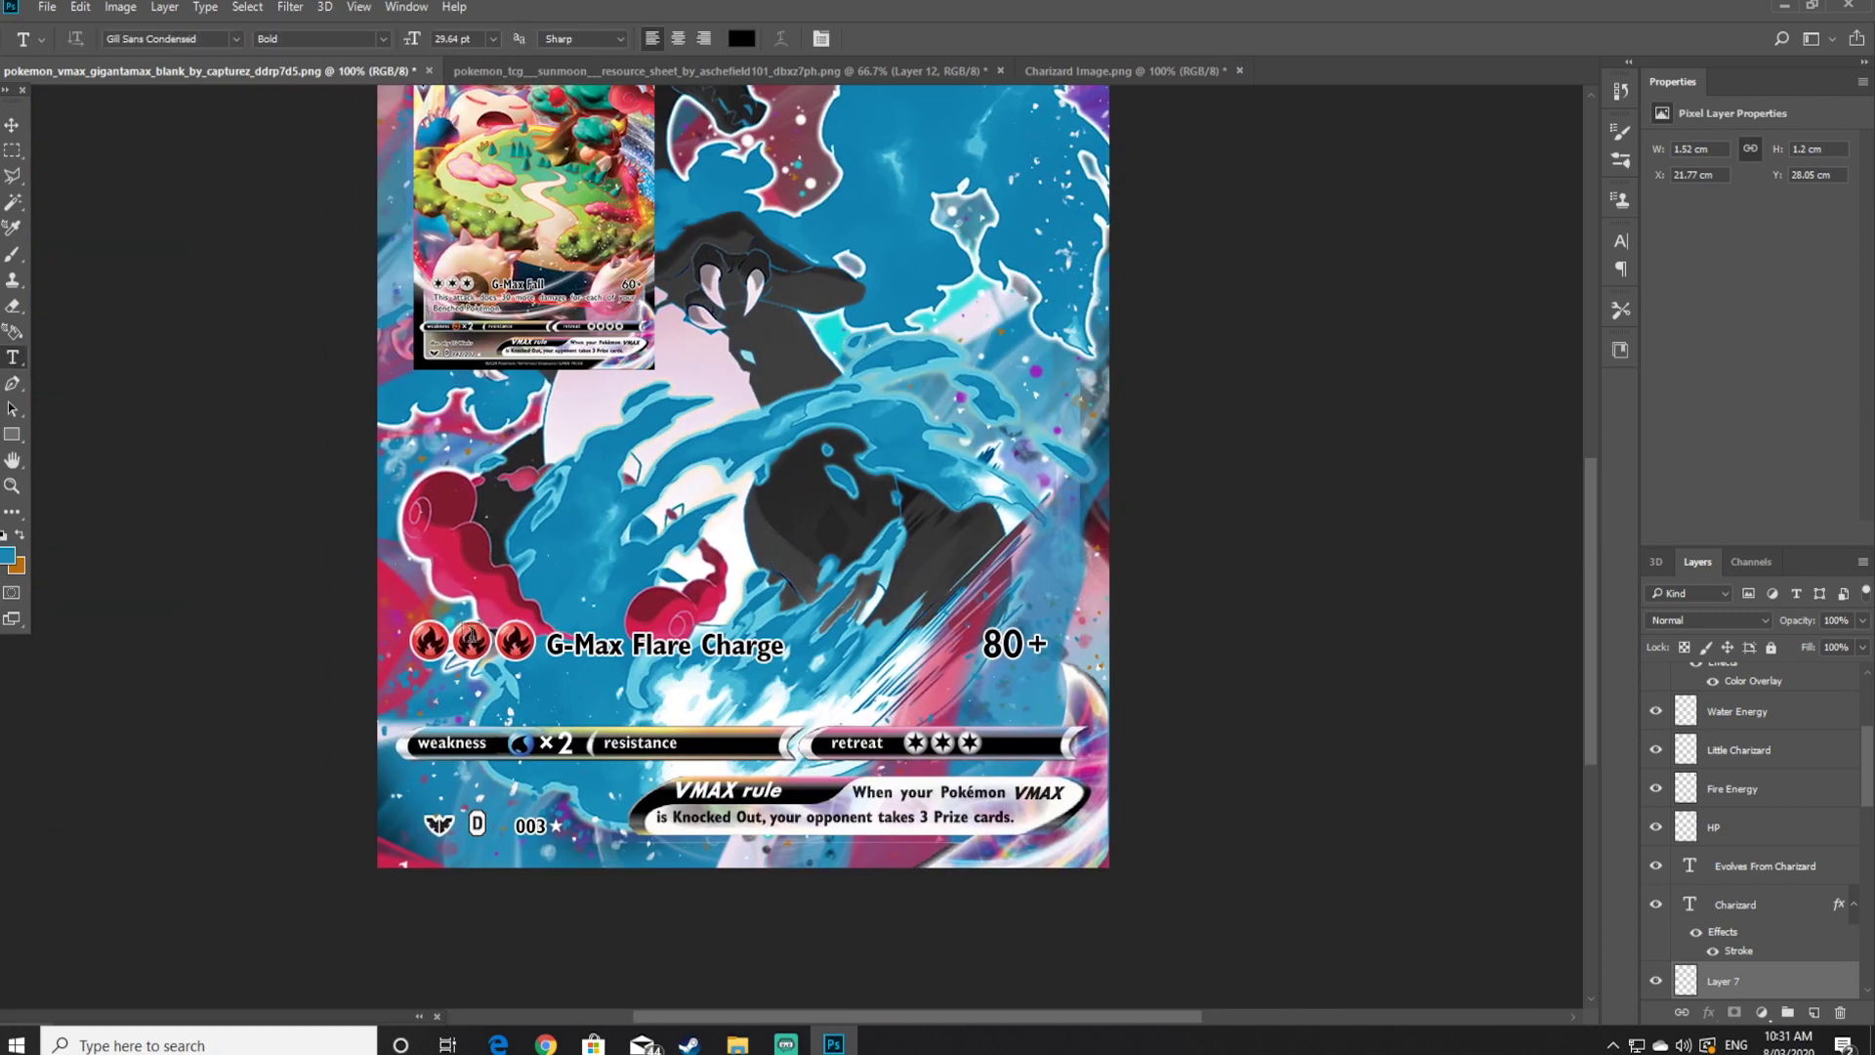
left_click(556, 681)
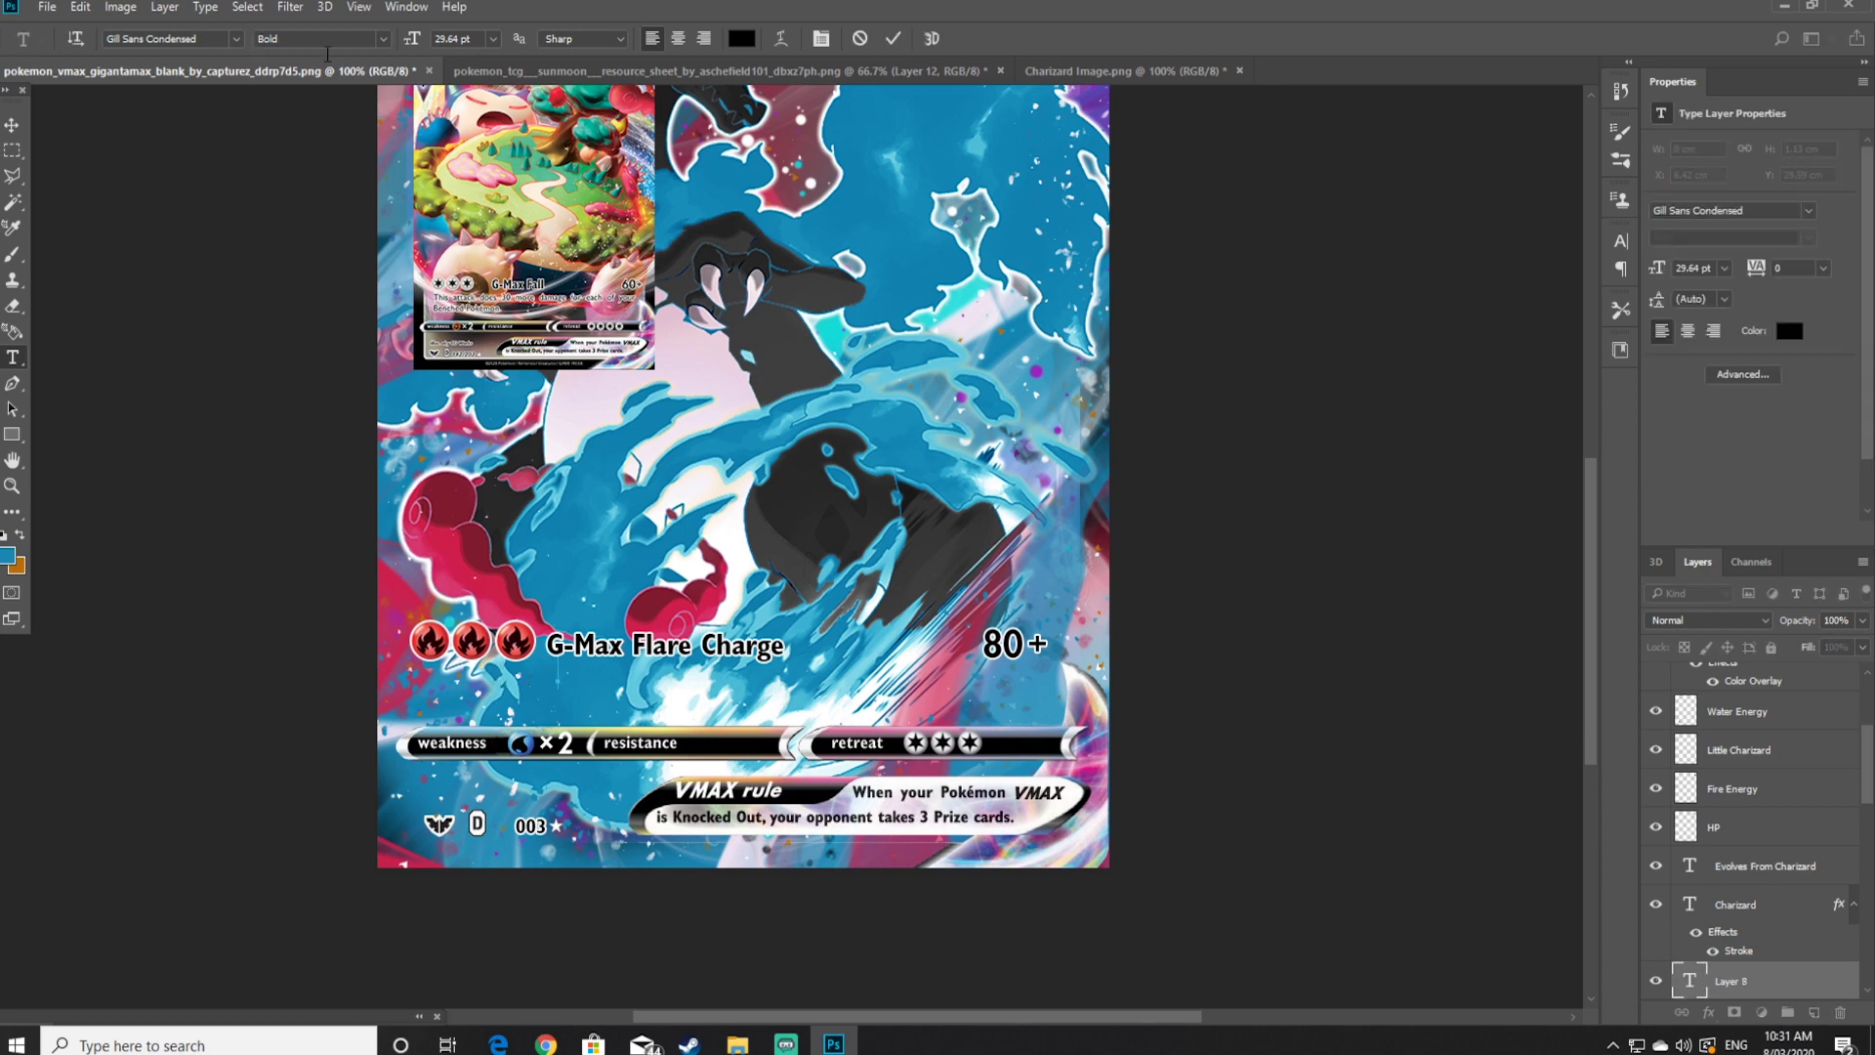
left_click(235, 38)
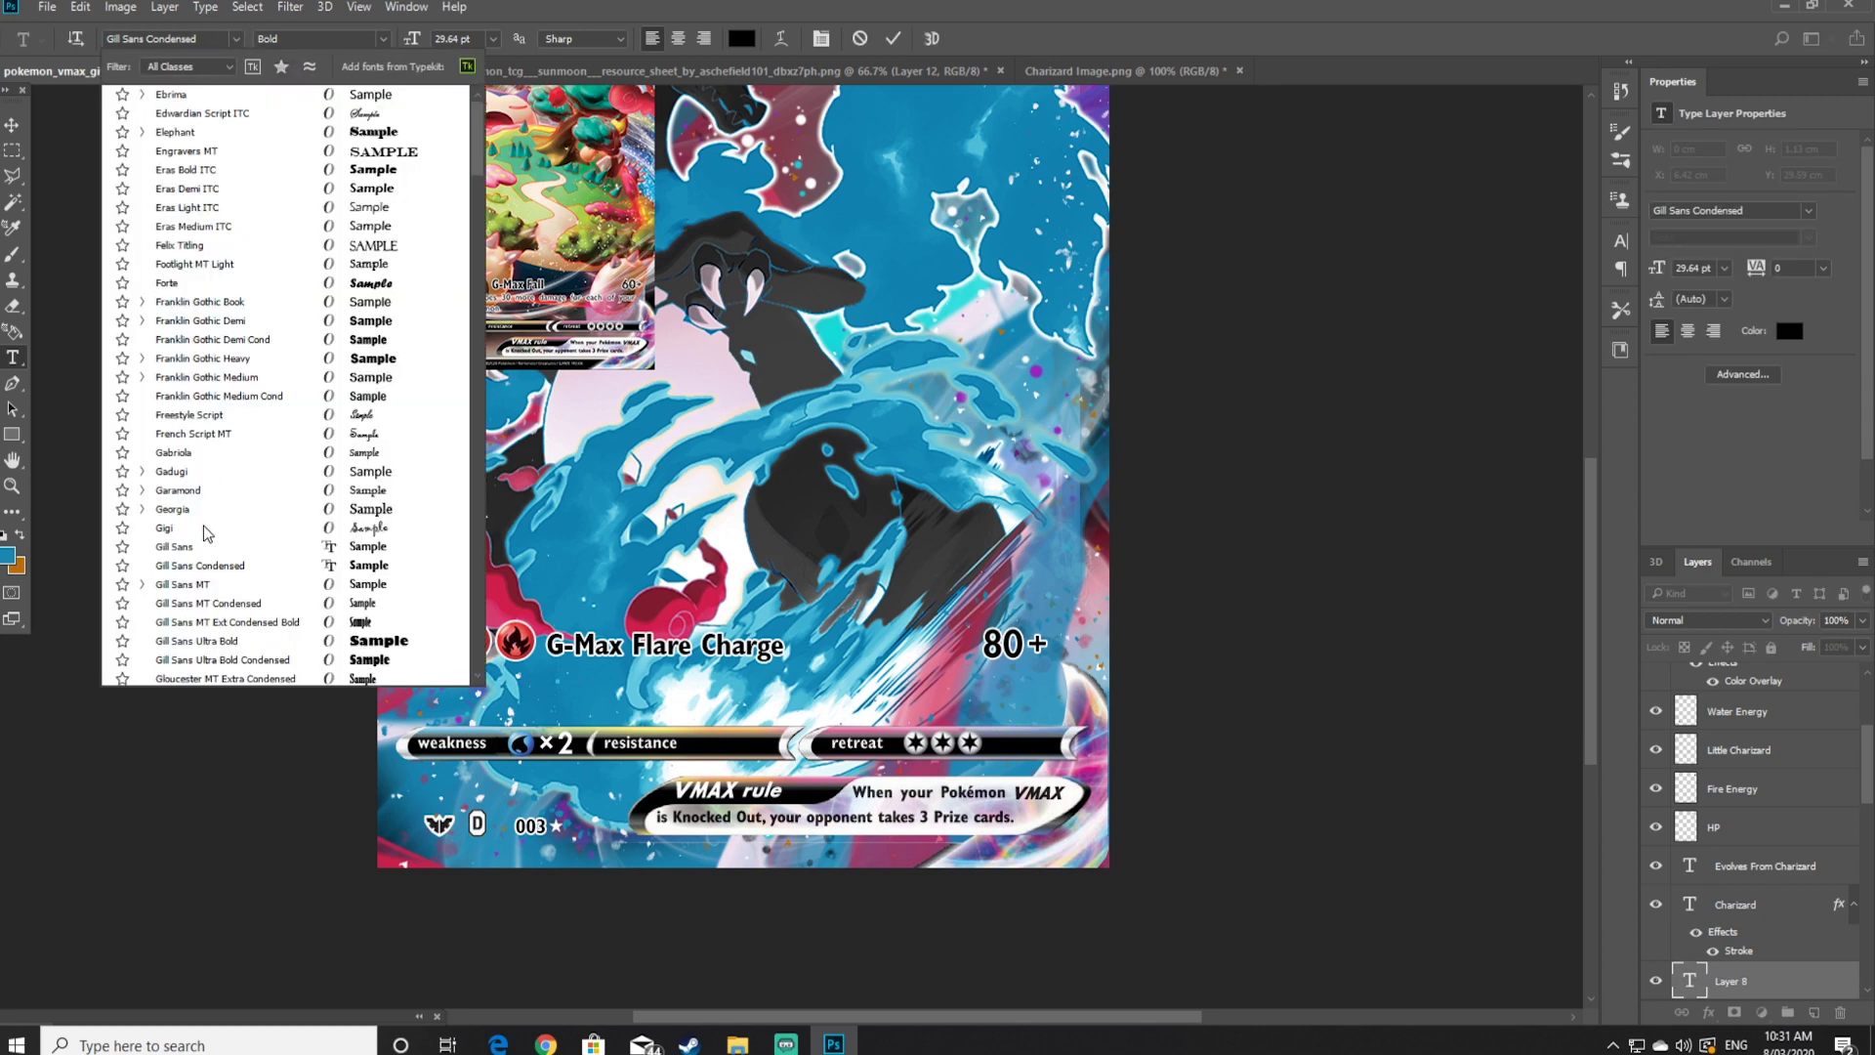
left_click(200, 549)
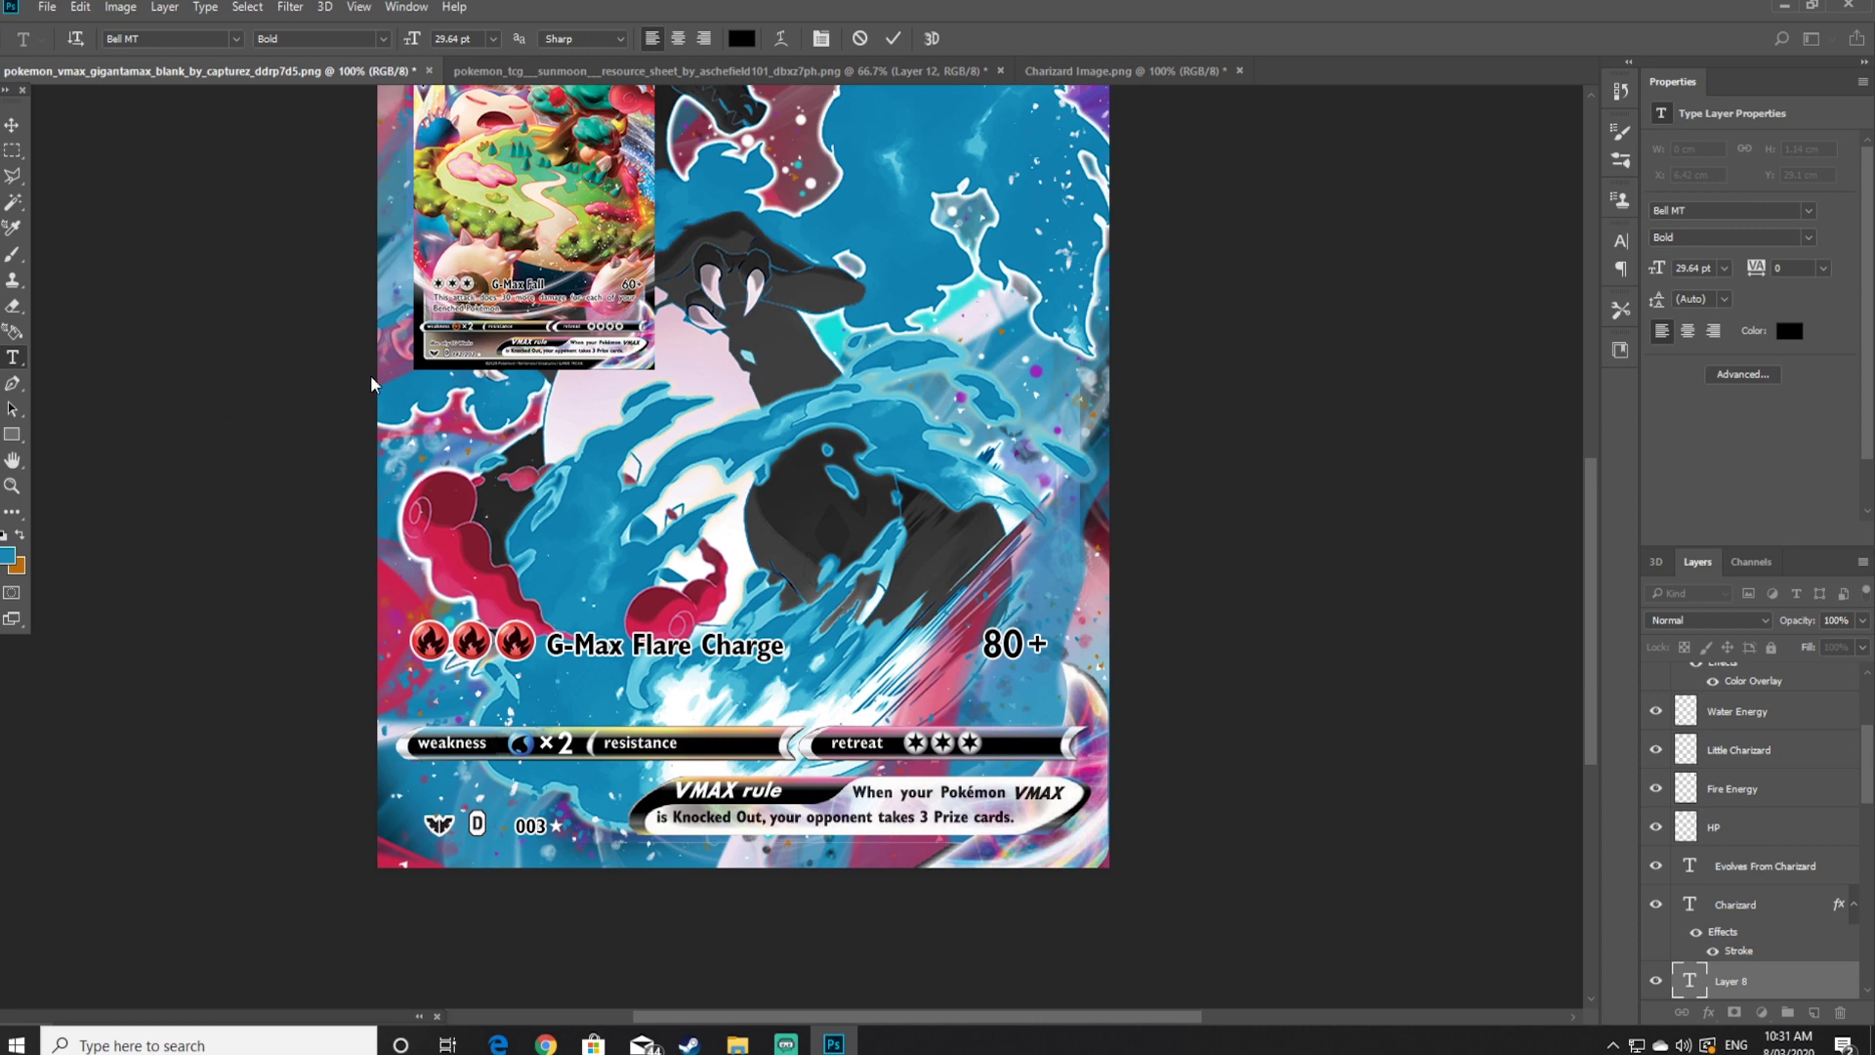
left_click(241, 38)
scroll(234, 489, "down", 10)
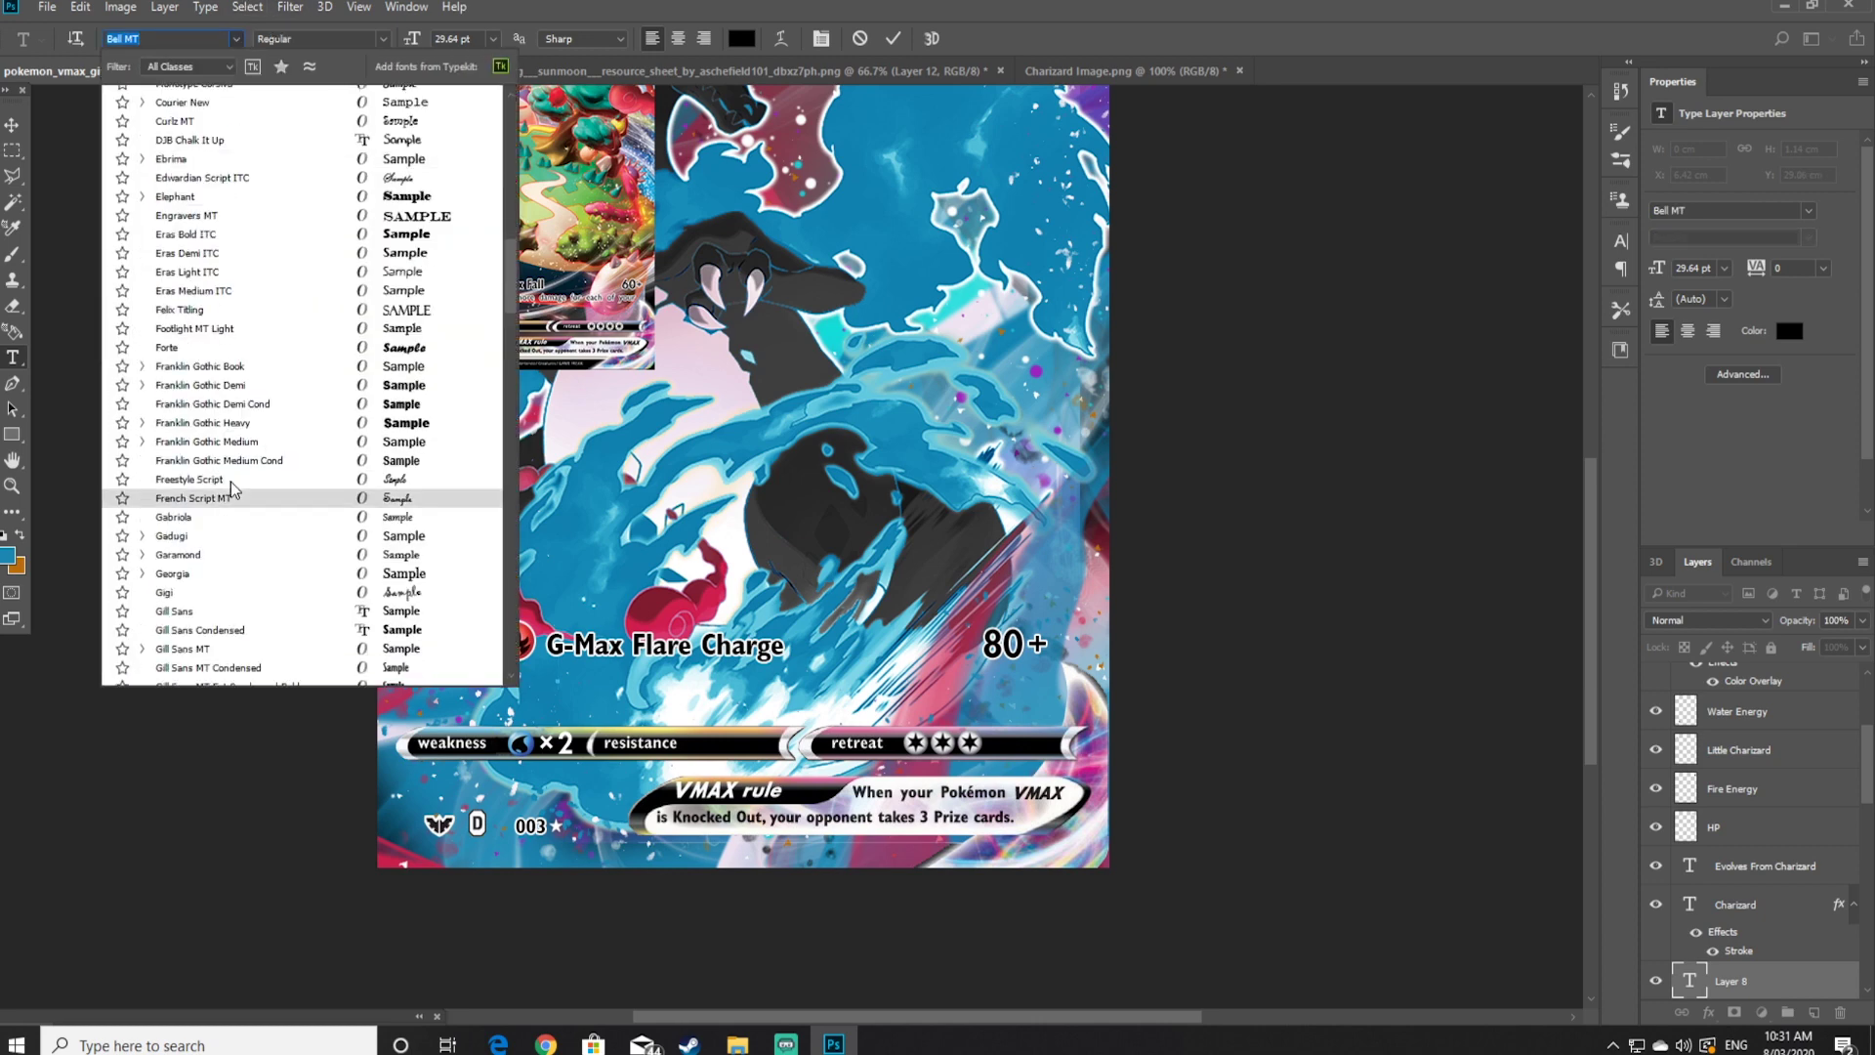
left_click(211, 618)
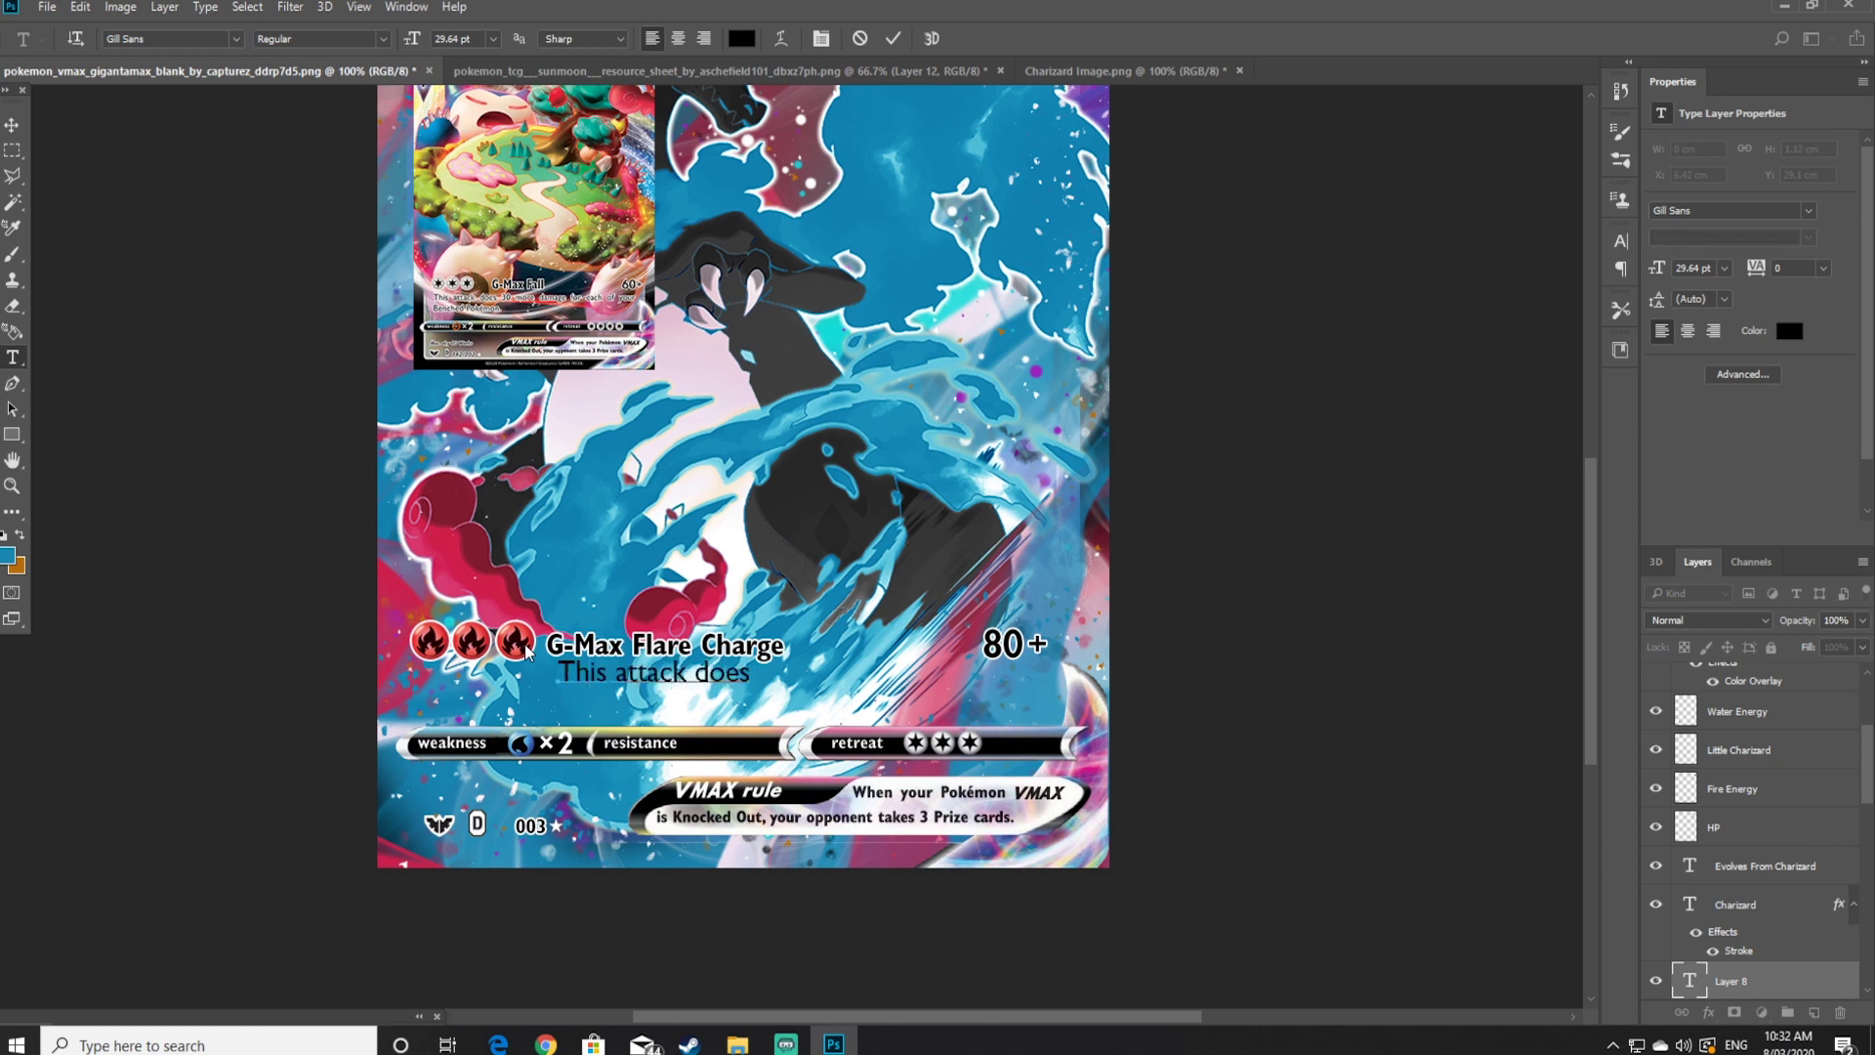
Write "This attack does 30 damadge to each of your opponents benched Pokemon", broken after "your", and align it under the energy icons
type("30 damadge to e")
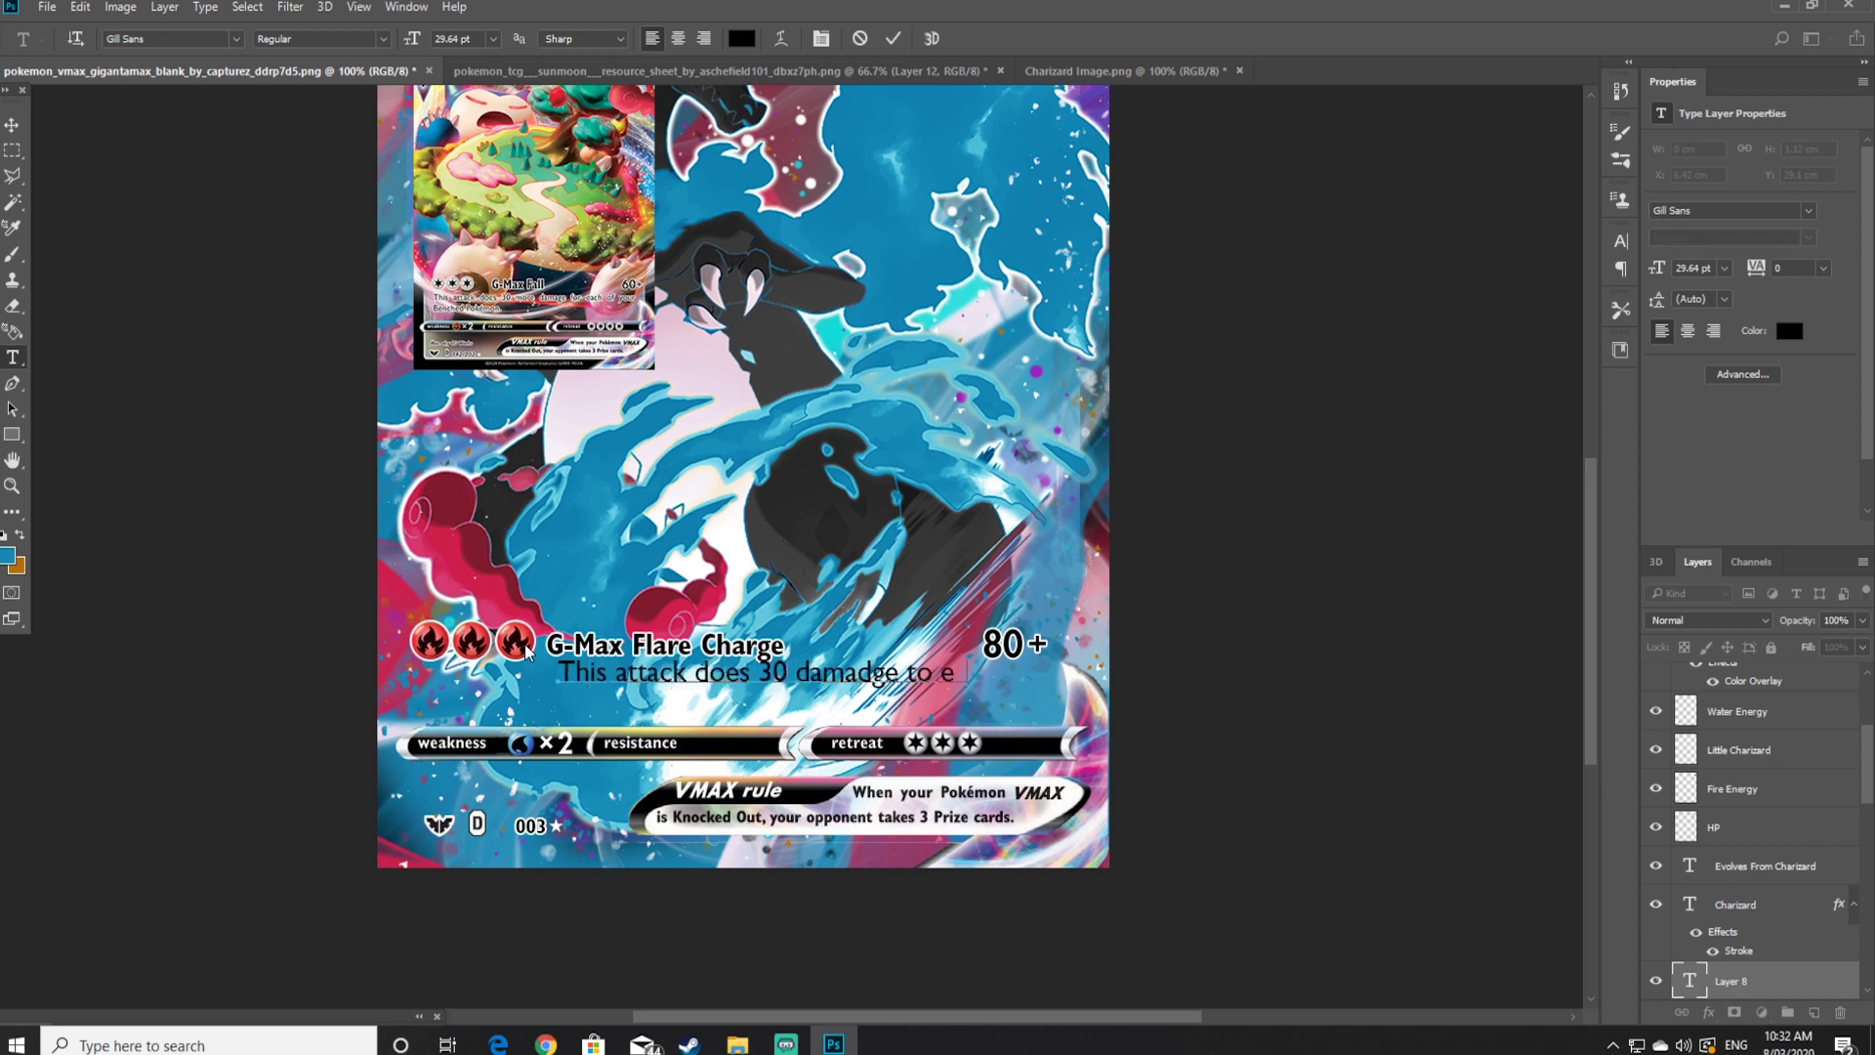
type("ach of your oPokemon.")
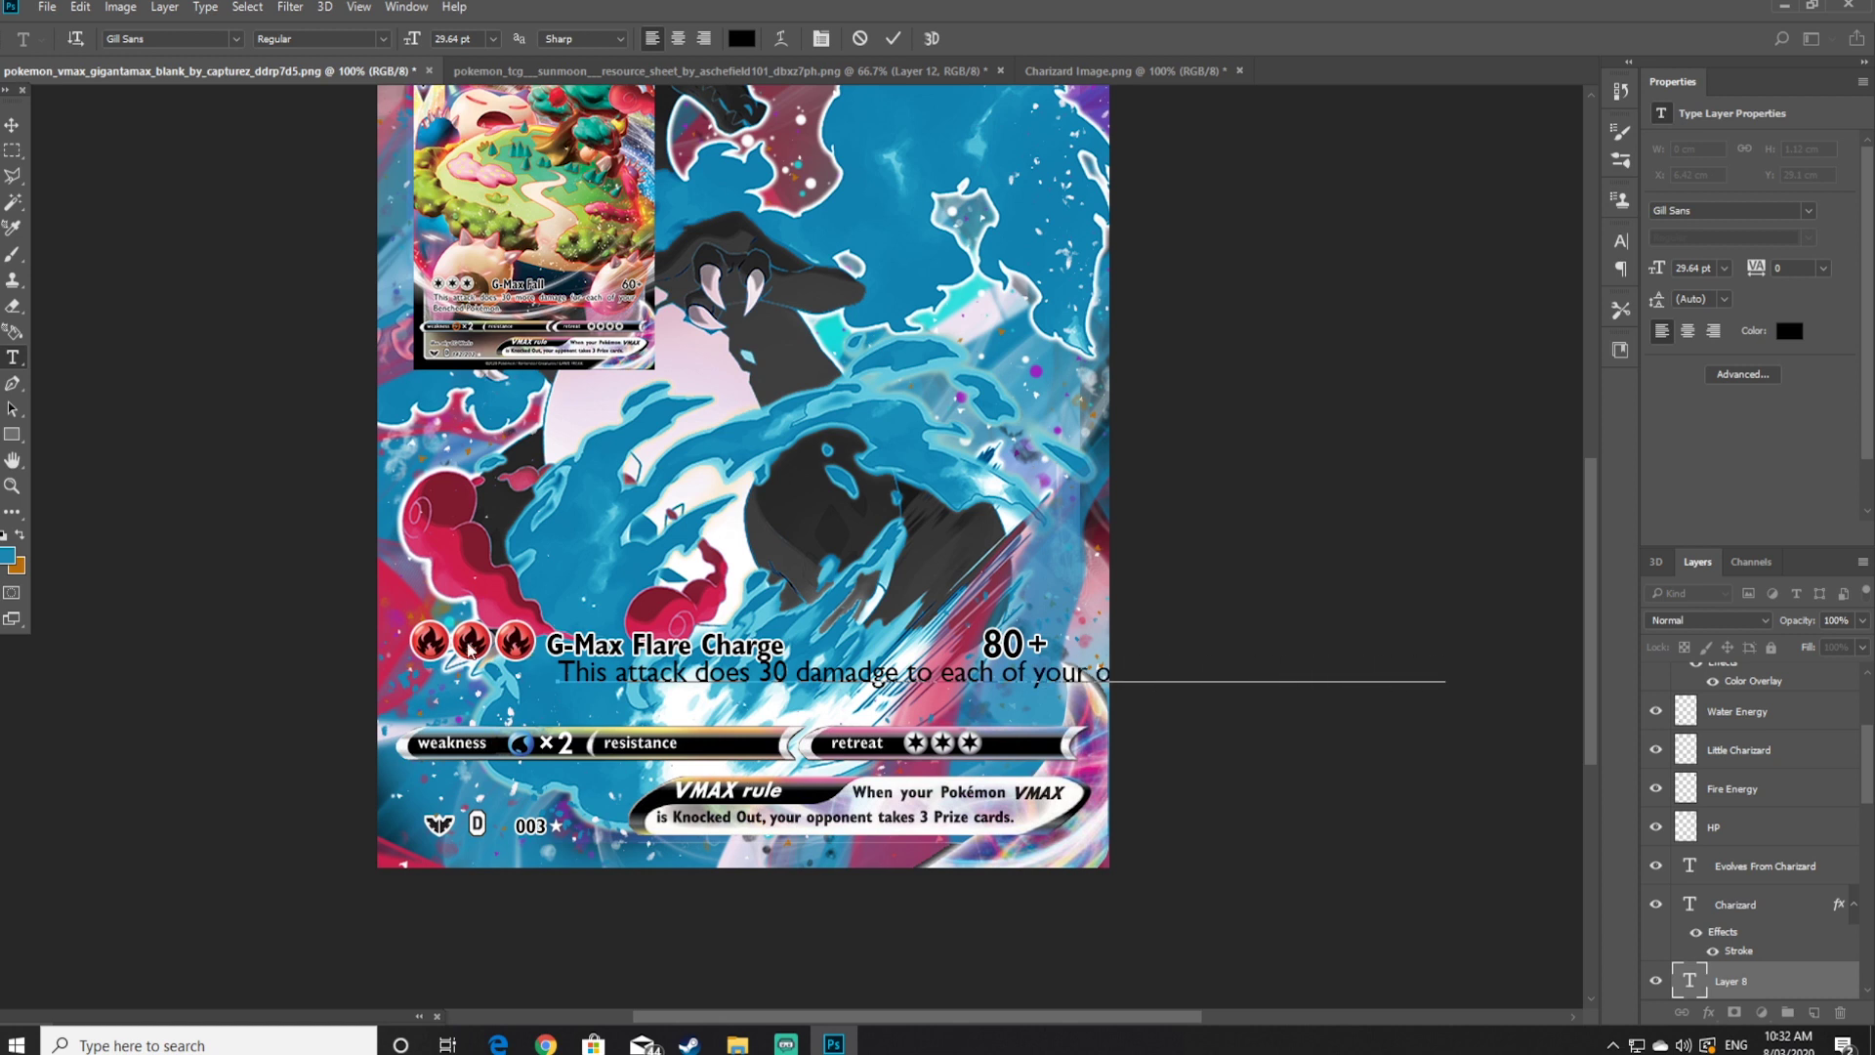
left_click(1032, 672)
key("Return")
key("BackSpace")
left_click(1086, 672)
key("Return")
left_click(571, 704)
key("BackSpace")
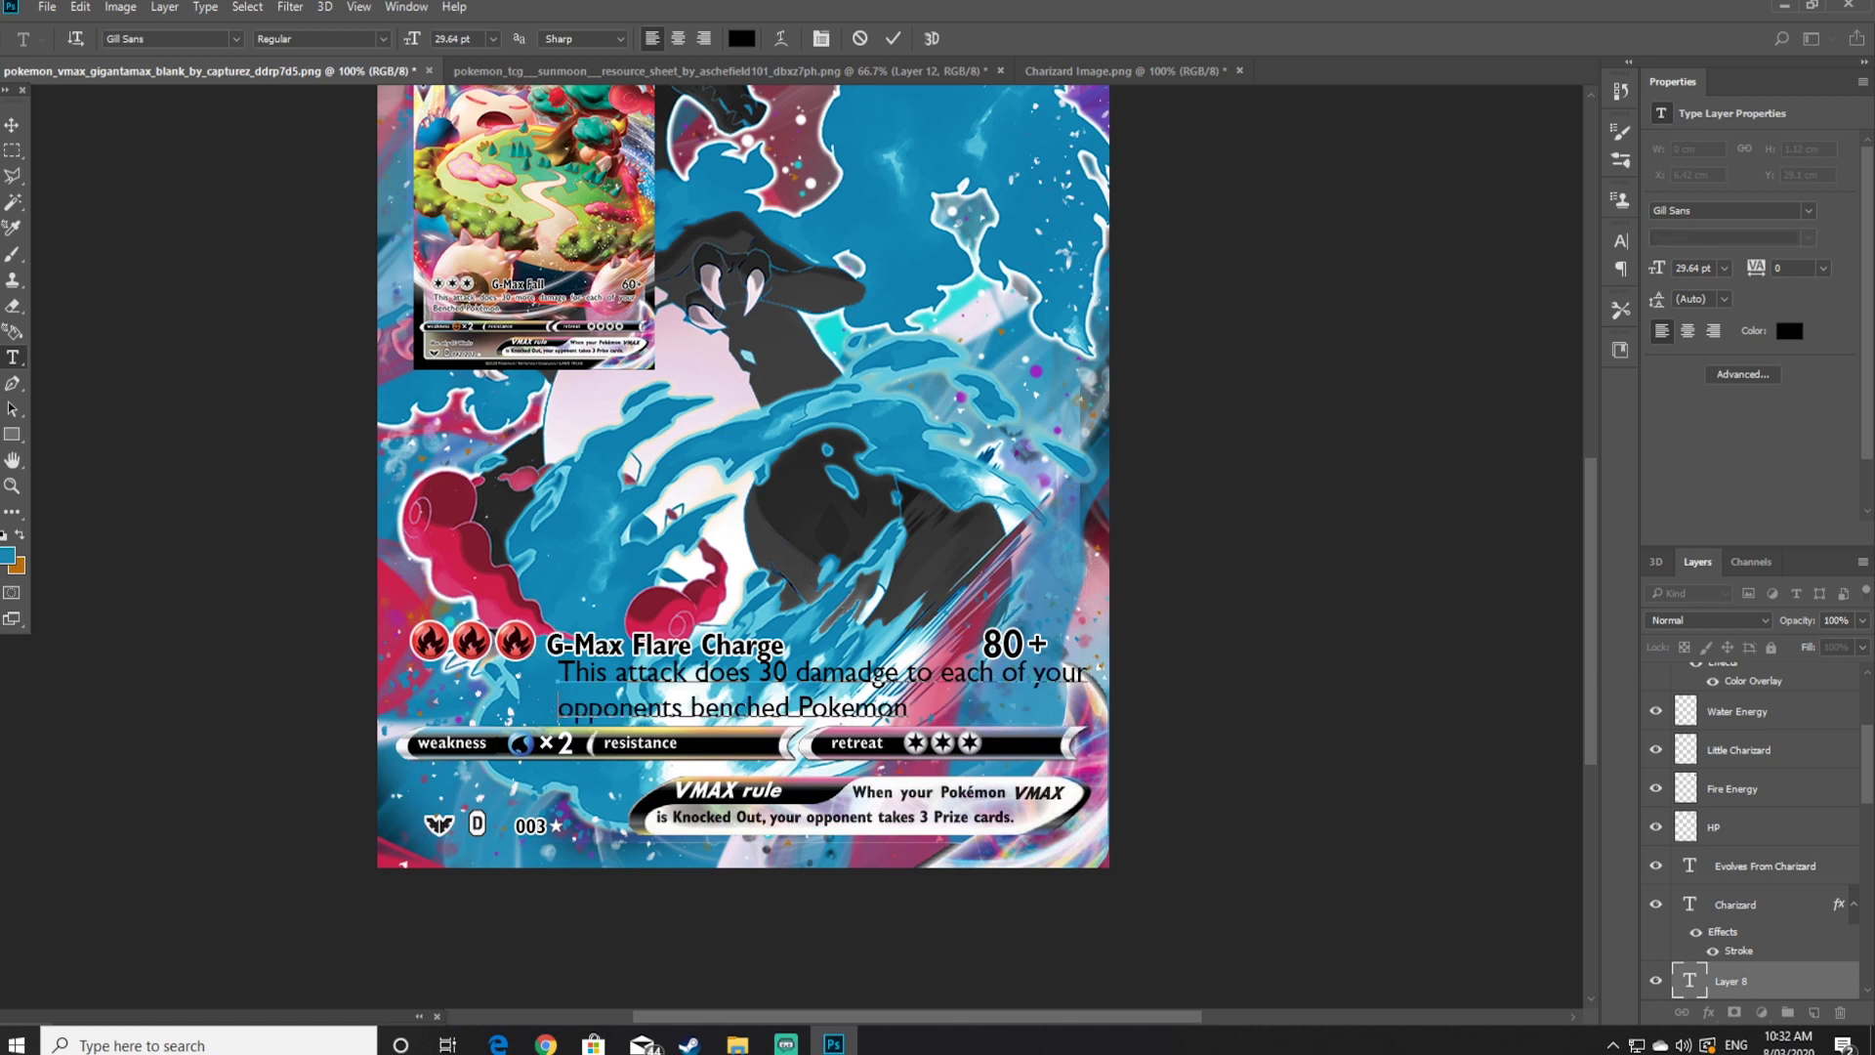
left_click(12, 125)
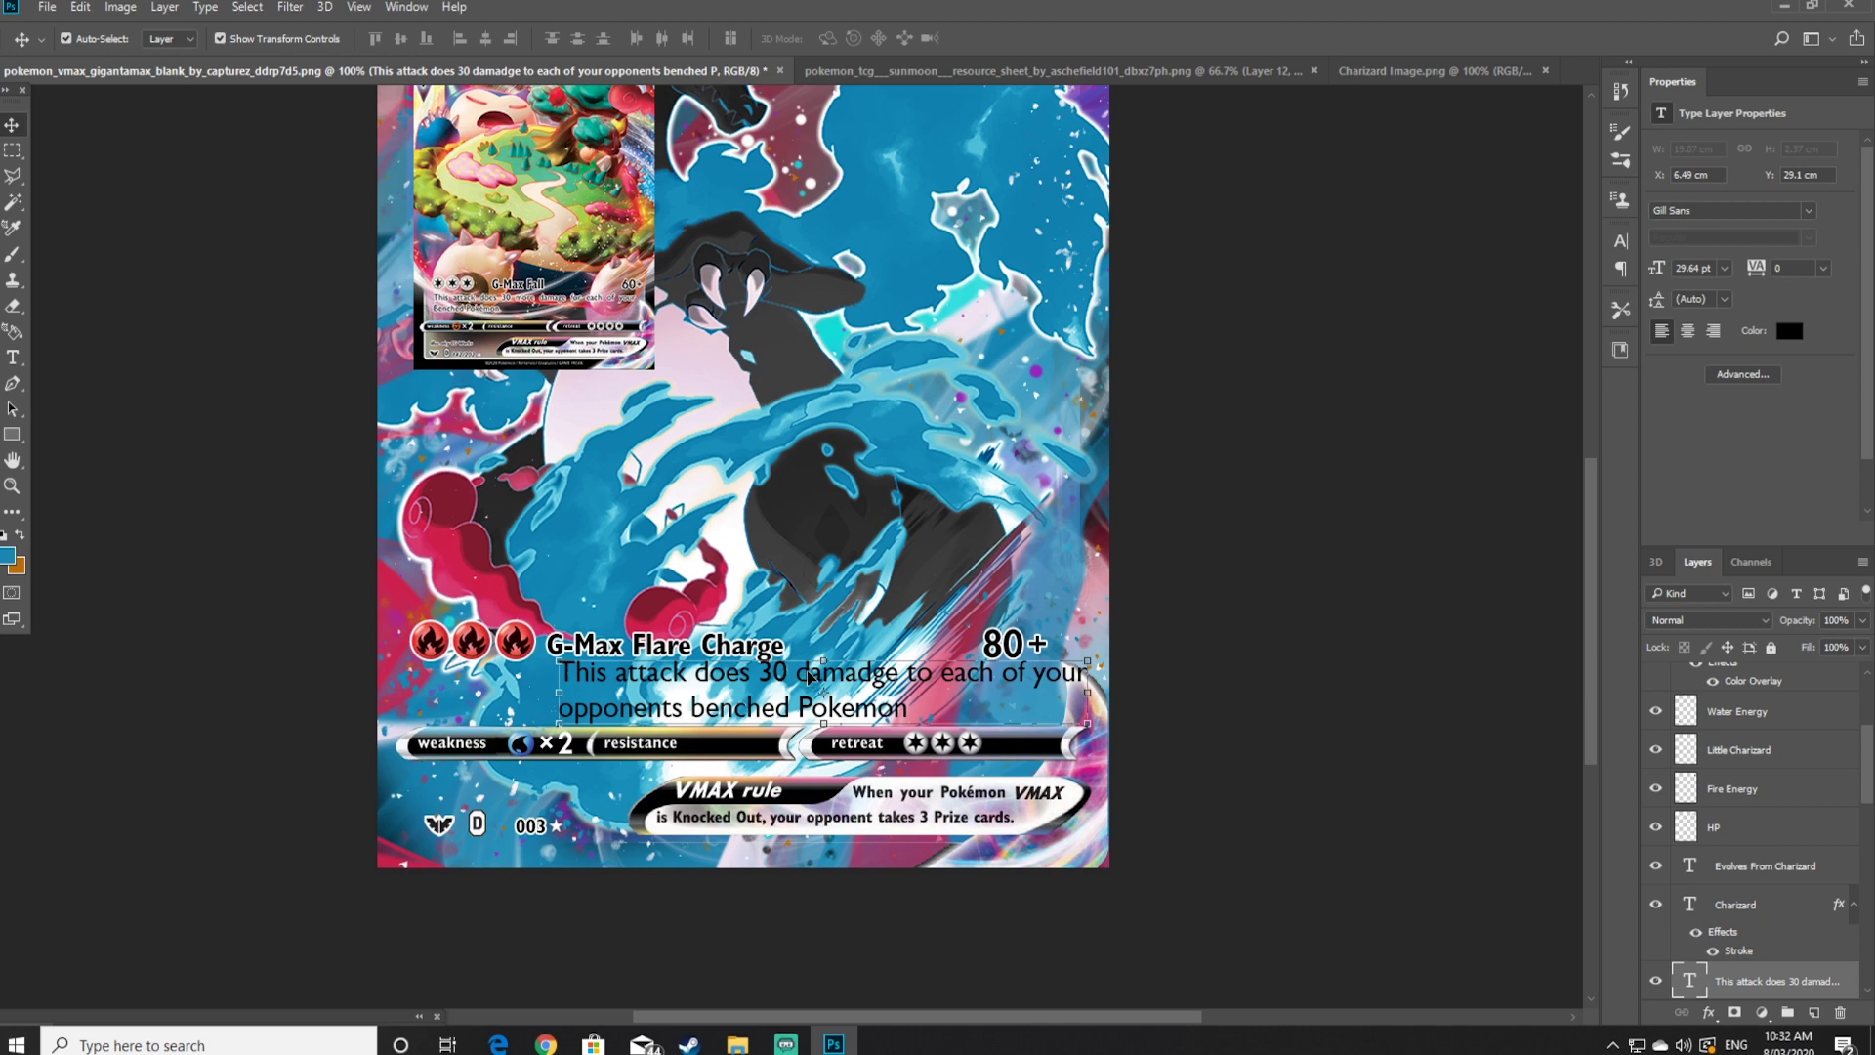
left_click_drag(809, 674, 653, 674)
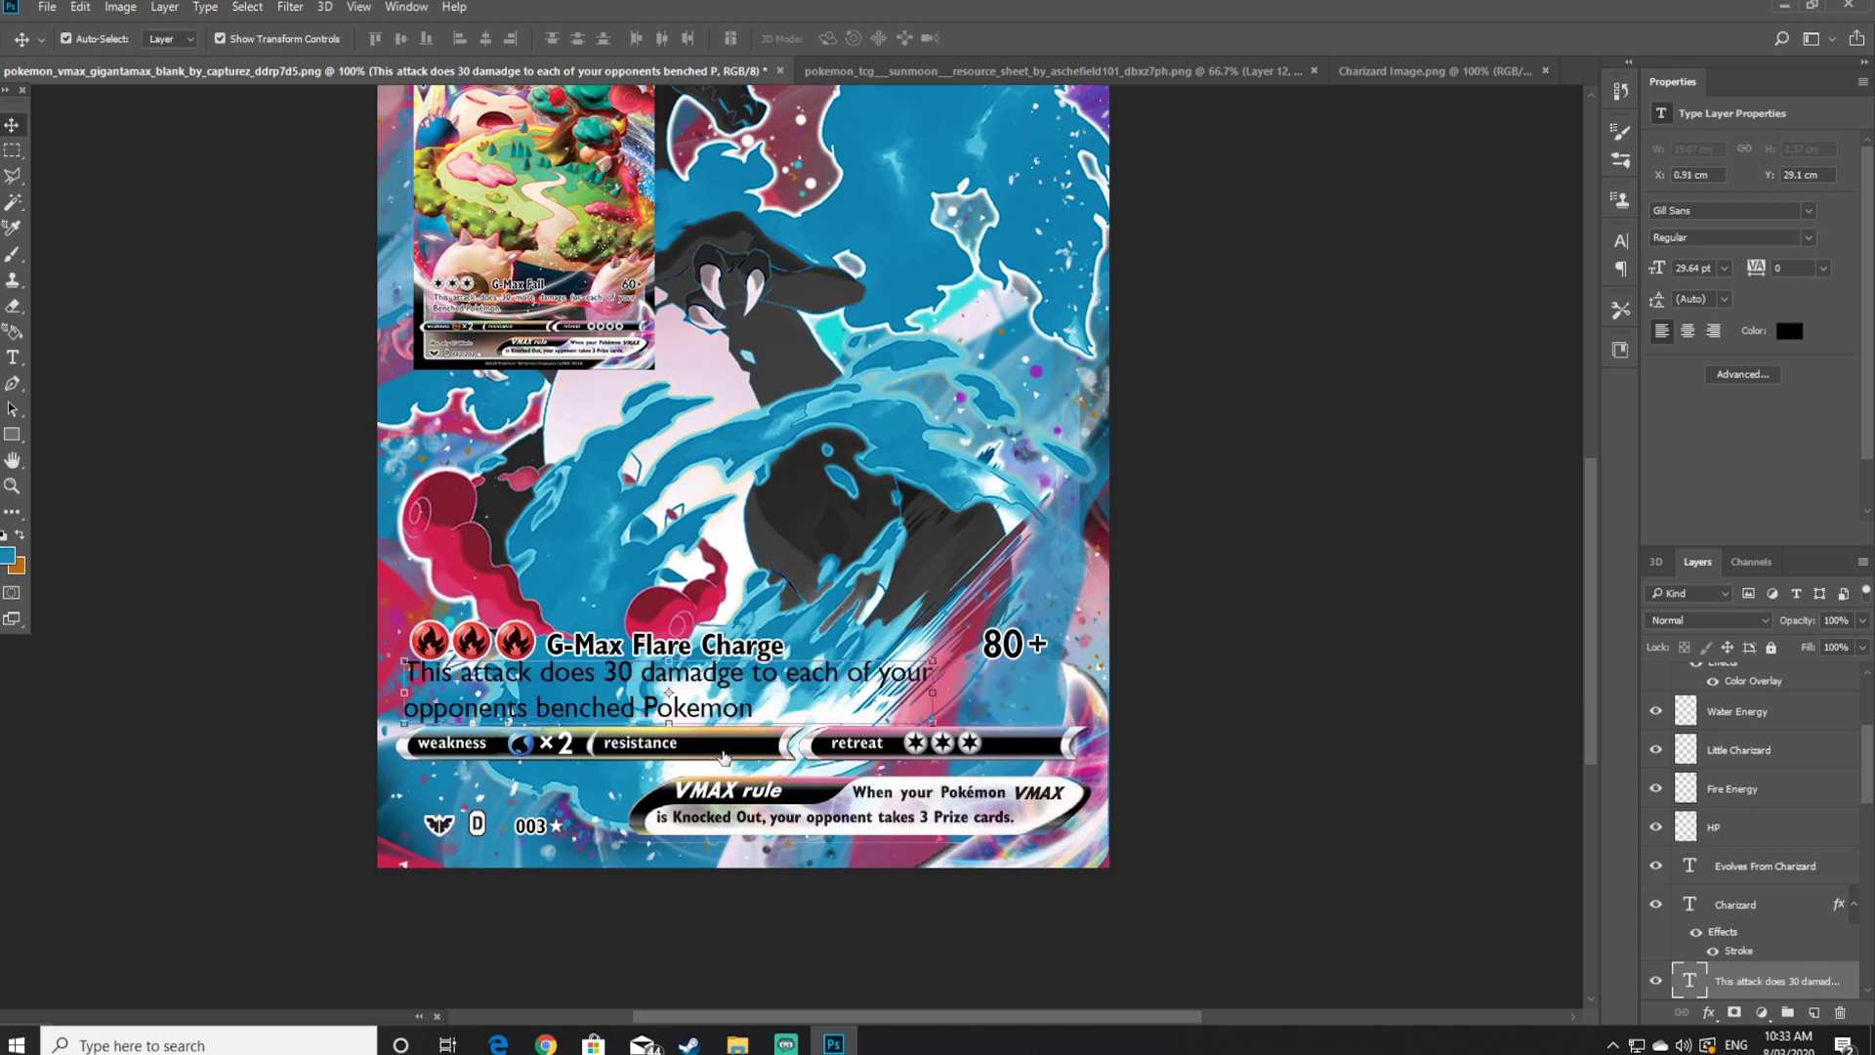
Add a Stroke effect to the attack description and correct "damadge" to "damage"
double_click(1749, 983)
left_click(1083, 314)
left_click(1717, 190)
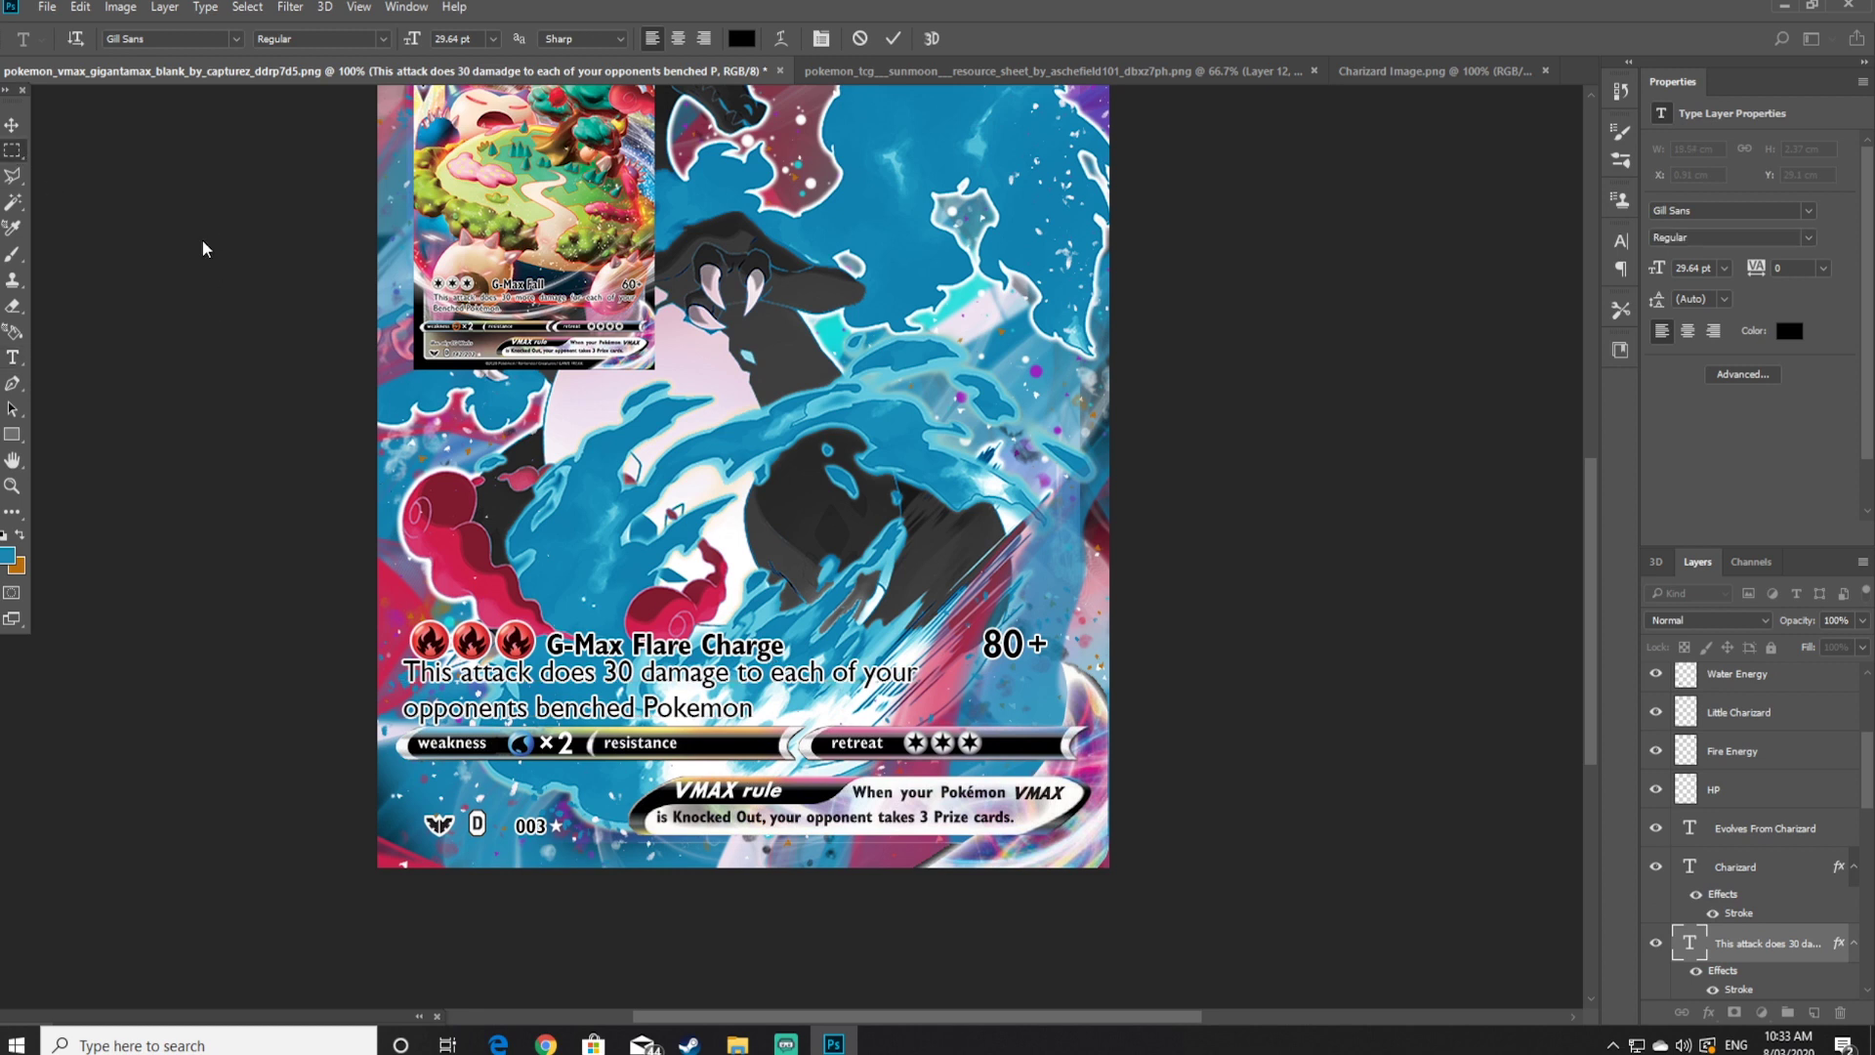
key("ctrl+t")
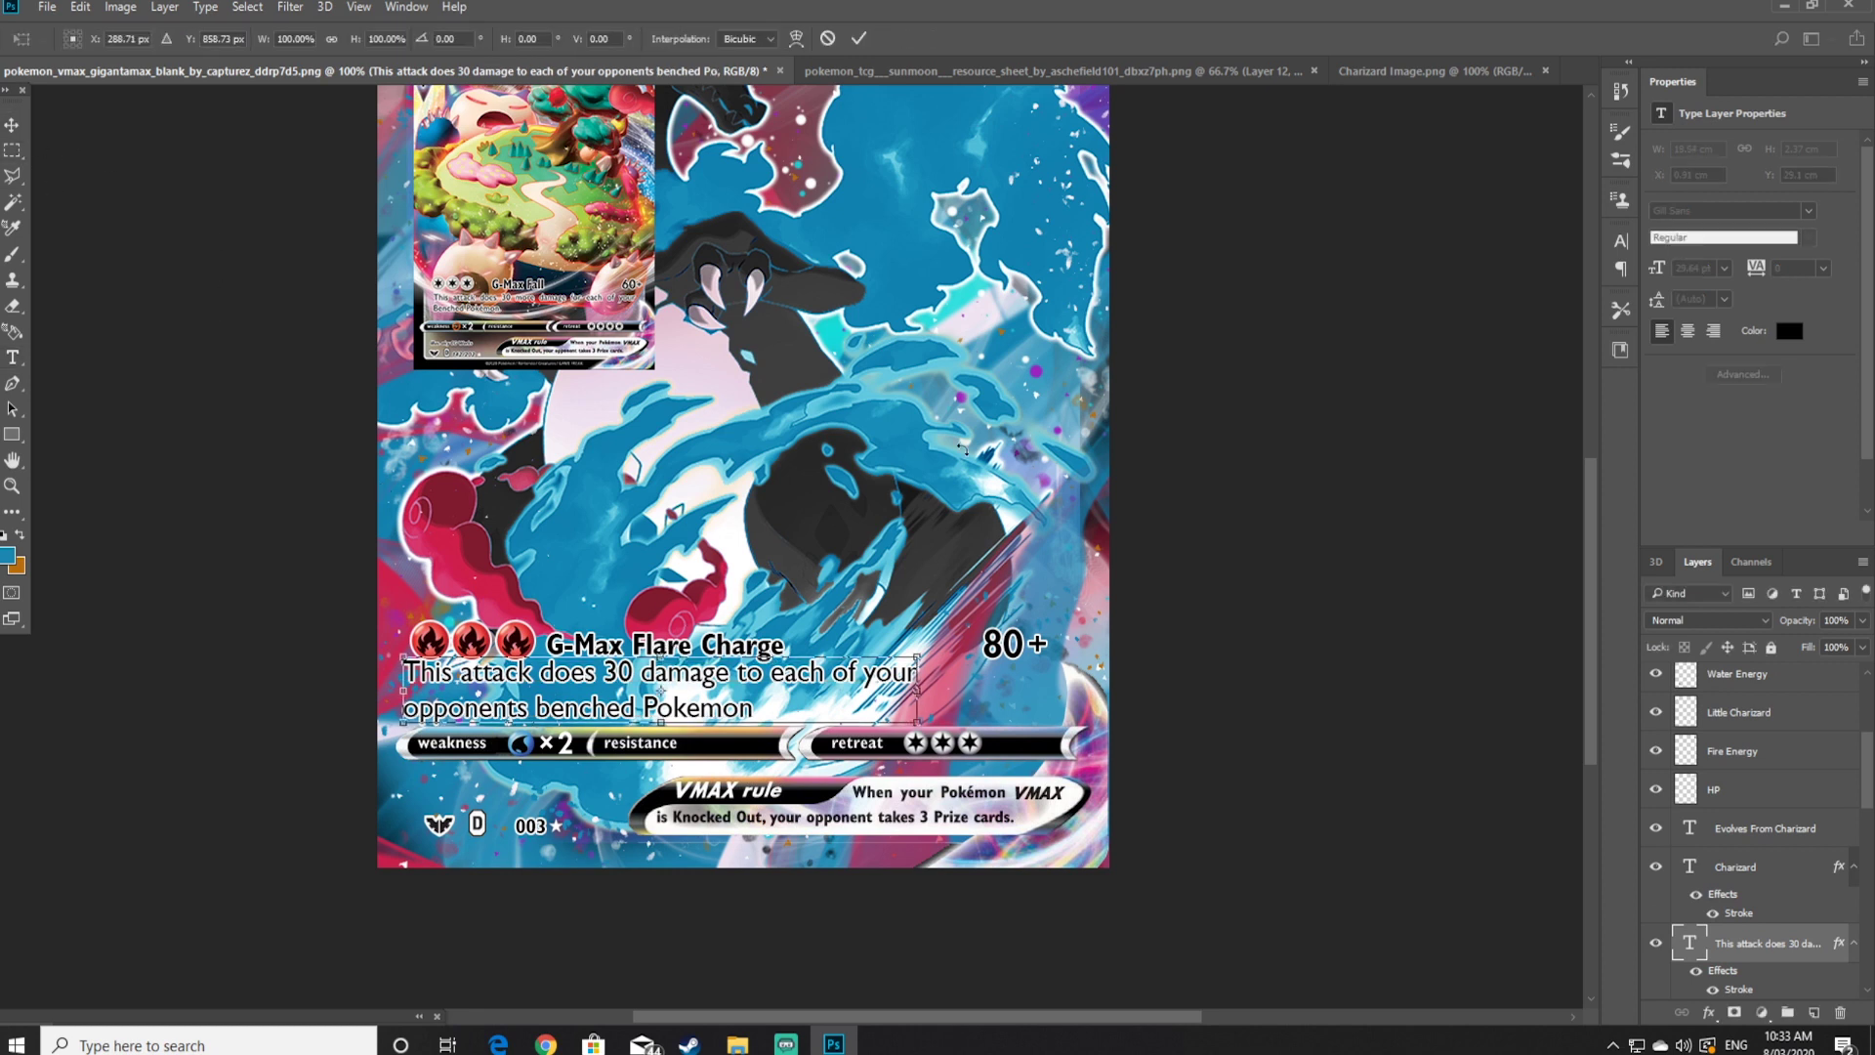
key("Return")
Move the row of energy icons, attack name and 80+ slightly up and shift the description slightly right beneath it
left_click(471, 639)
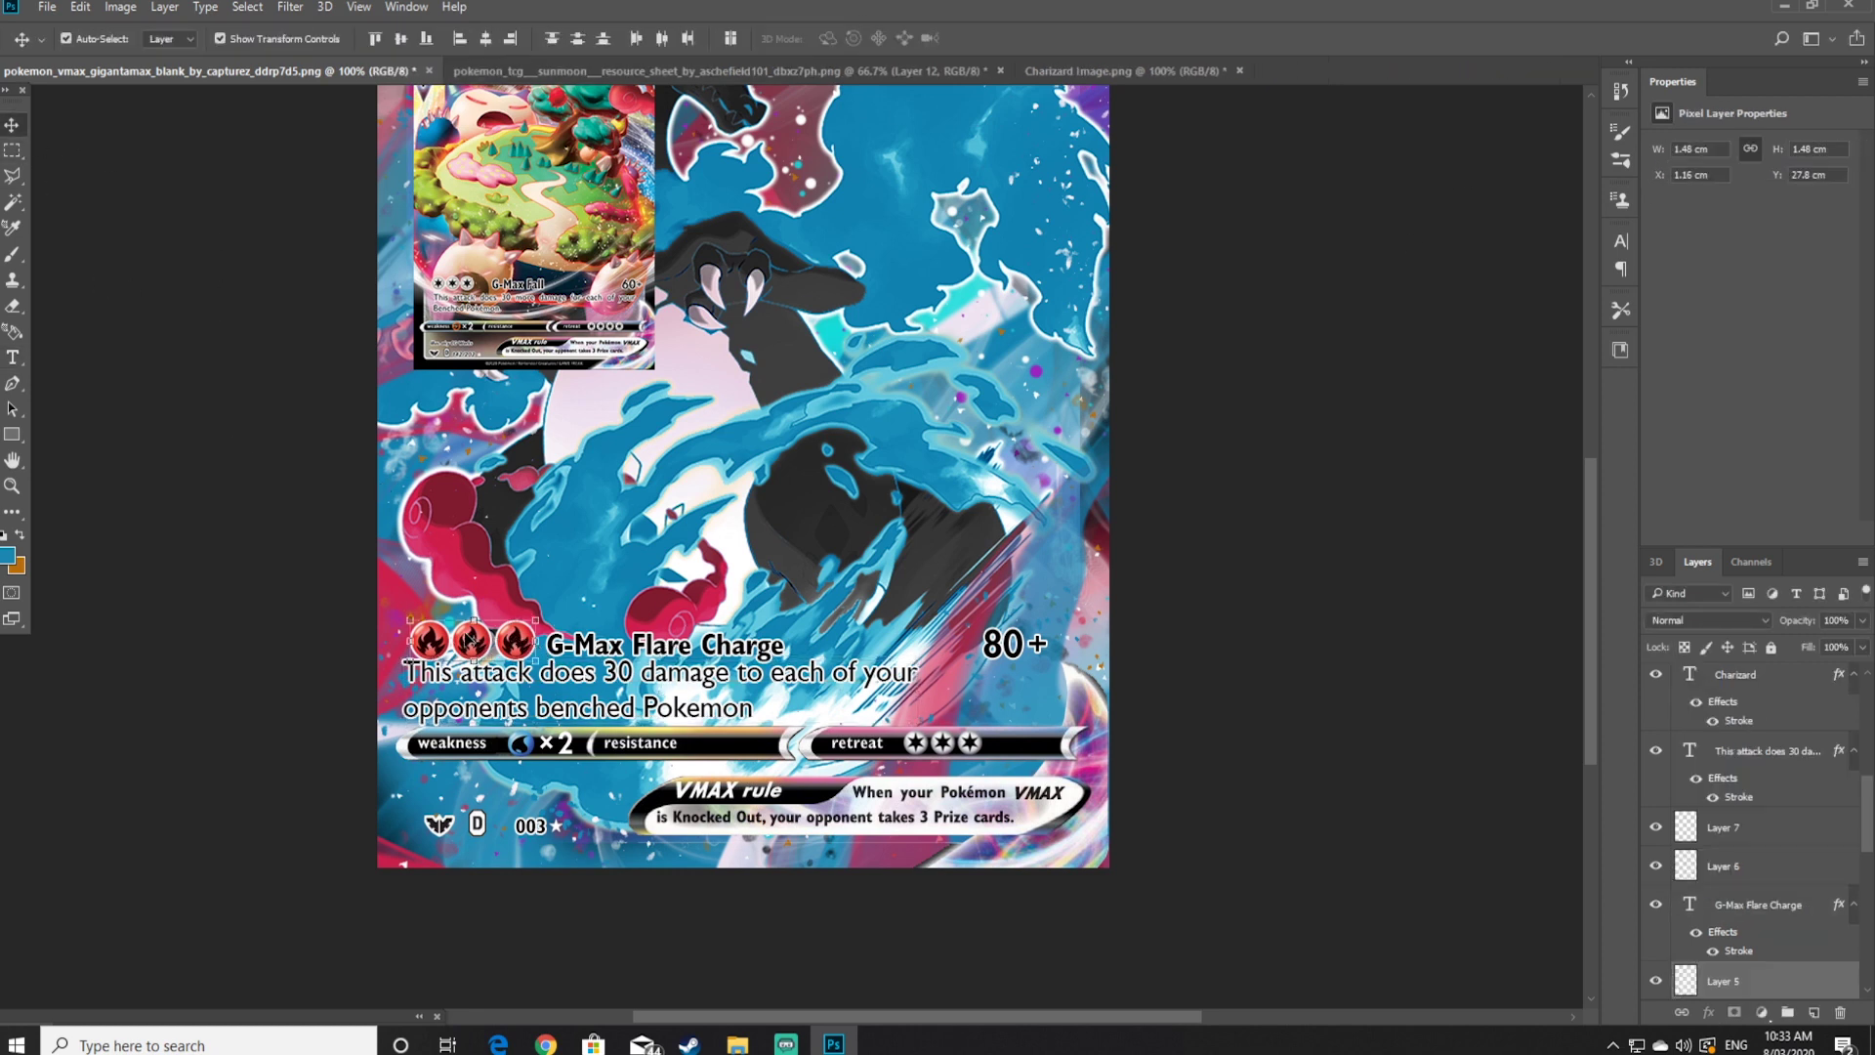
left_click(619, 647, "shift")
left_click(1016, 642, "shift")
key("z")
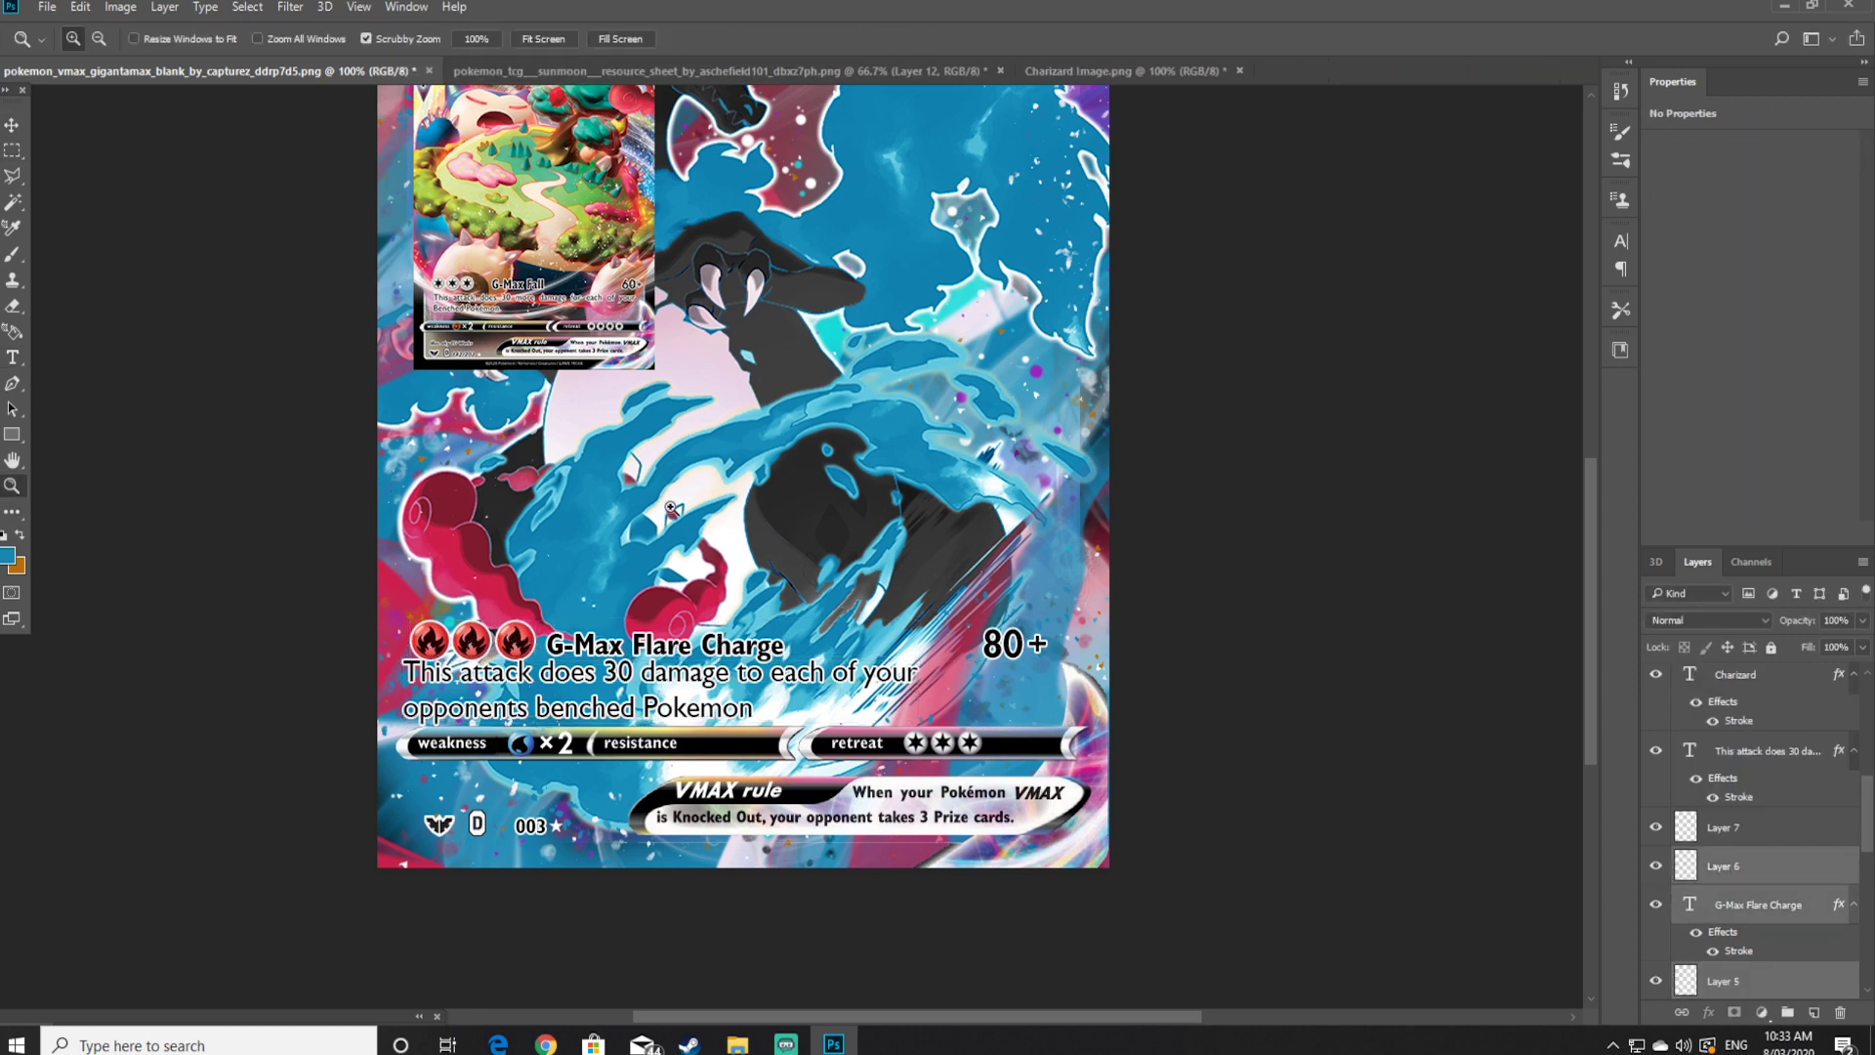
left_click(1012, 656)
key("v")
left_click(1060, 635, "shift")
key("z")
left_click(340, 521, "alt")
left_click(340, 522, "alt")
key("v")
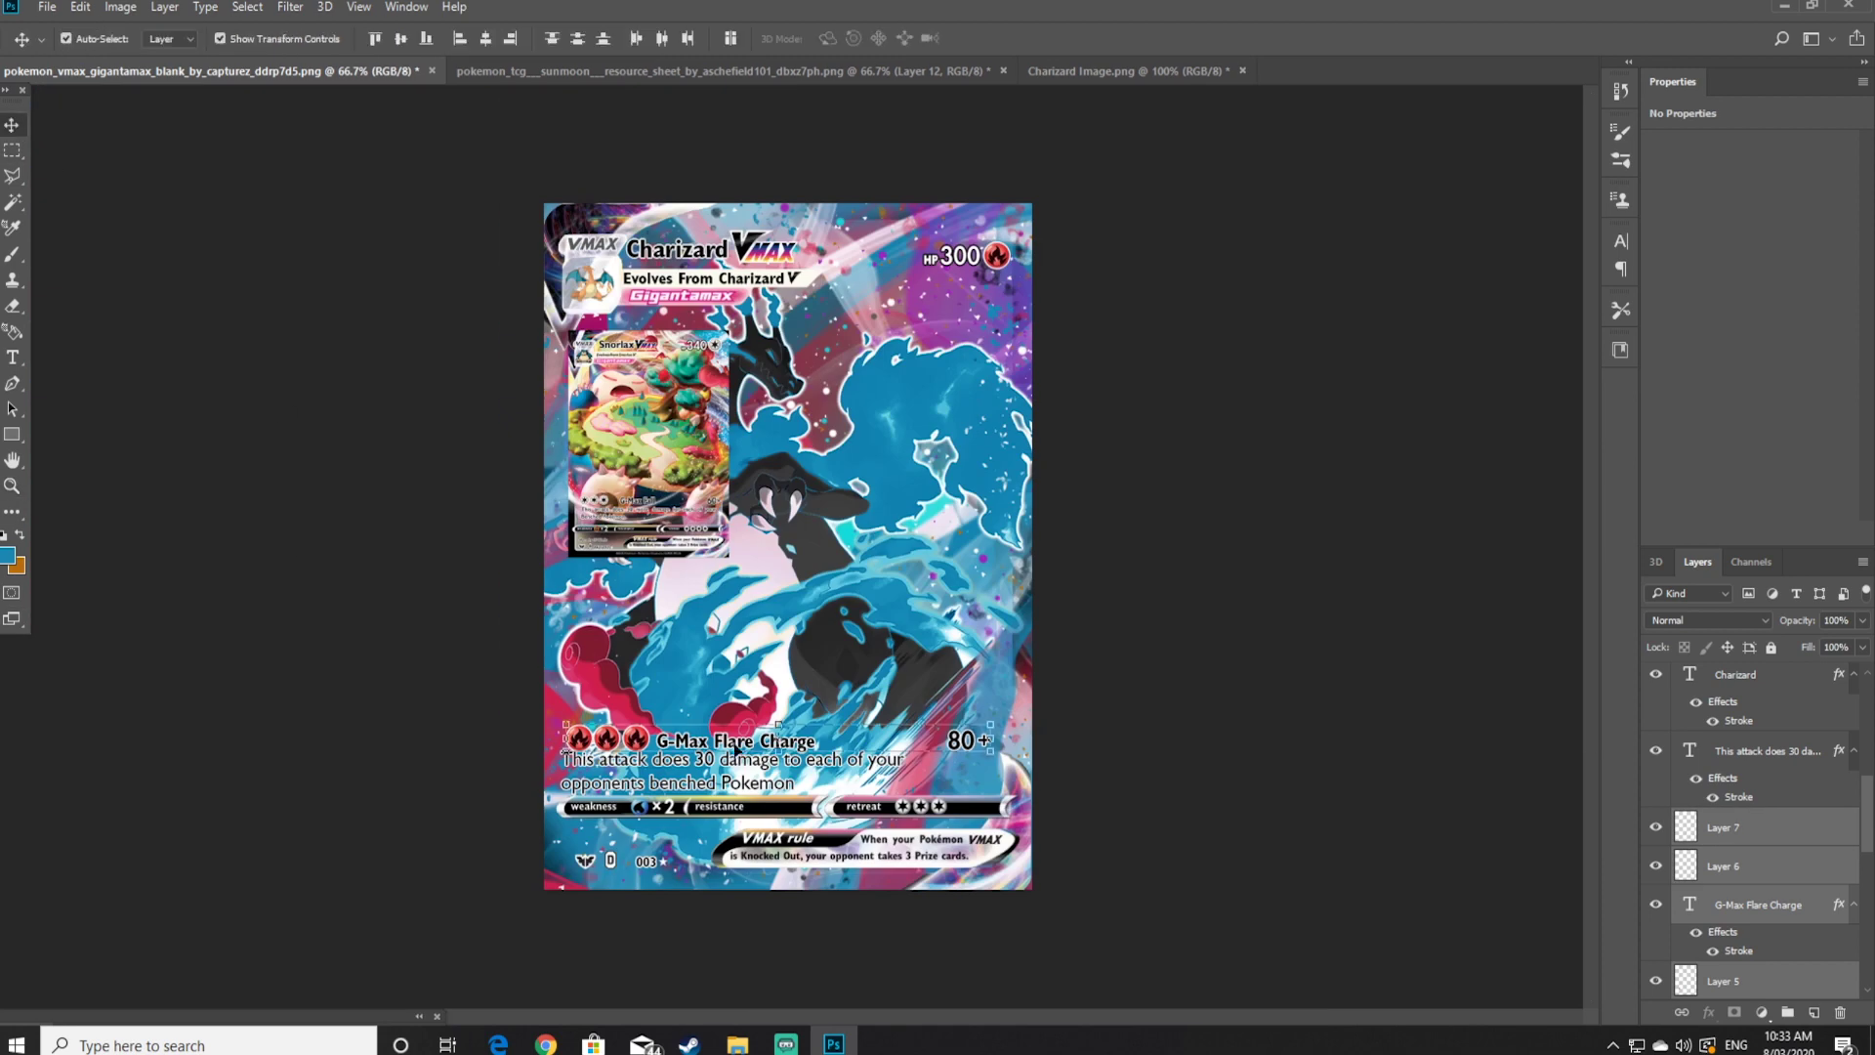
mouse_move(734, 750)
left_mouse_down()
mouse_move(735, 734)
mouse_move(775, 767)
mouse_move(796, 749)
left_mouse_up()
key("m")
left_click_drag(558, 692, 1001, 735)
key("v")
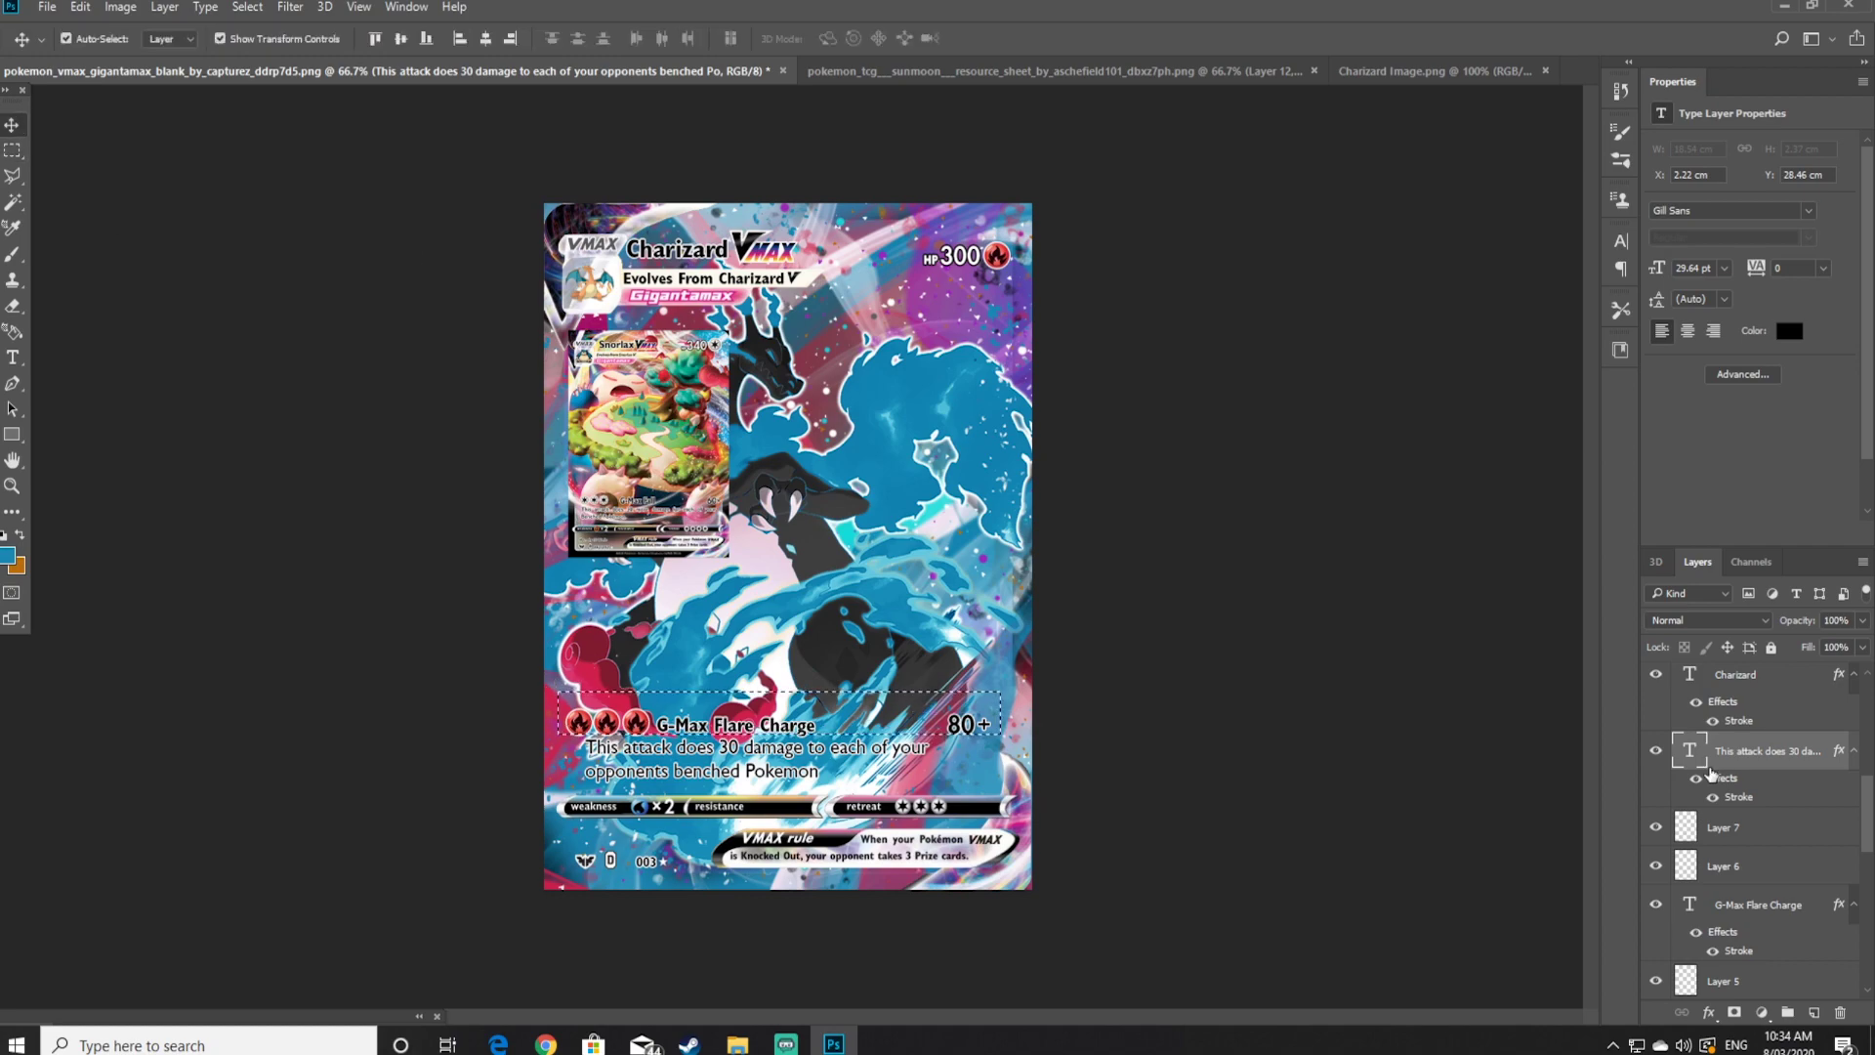
Move the three energy icons, attack name and 80+ together to the right to line up with the description's start
left_click(1709, 826)
key("m")
left_click(55, 200)
key("v")
scroll(836, 751, "up", 2)
left_click(1207, 670, "shift")
left_click(532, 672, "shift")
left_click(232, 663, "shift")
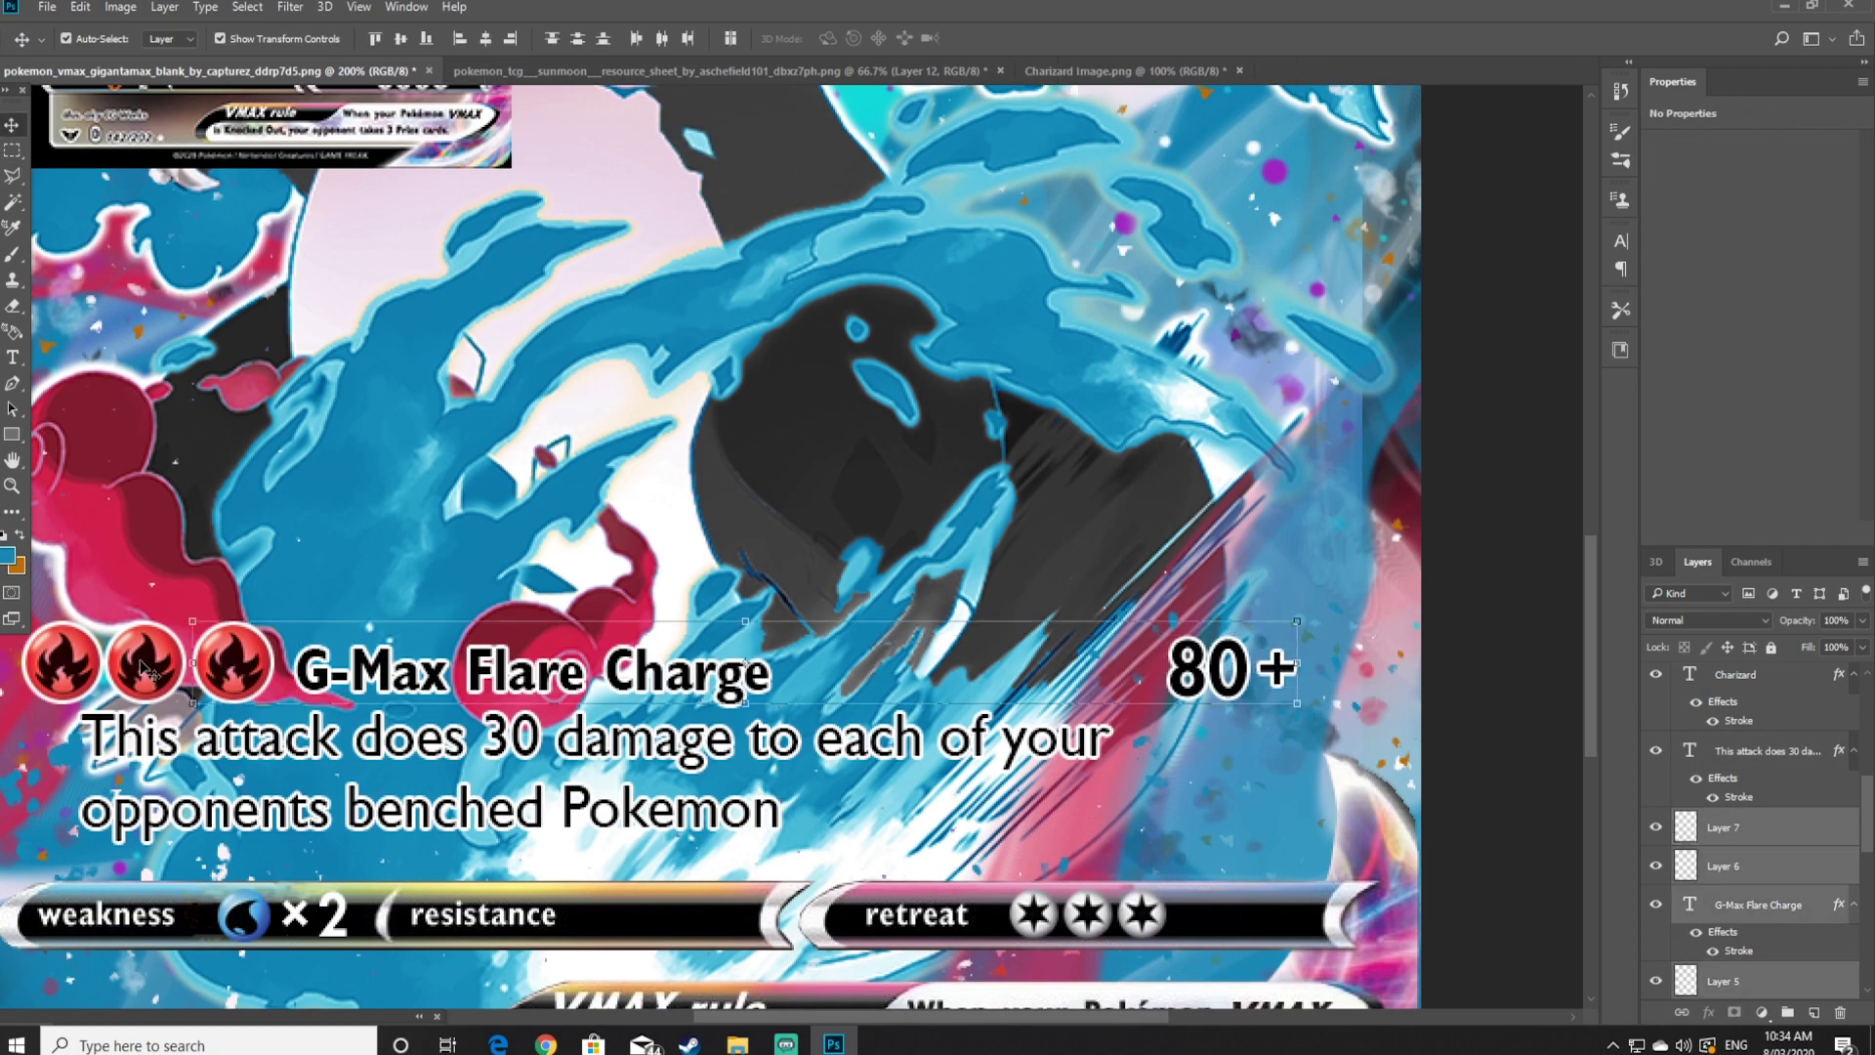
left_click(144, 667, "shift")
left_click(60, 667, "shift")
left_click_drag(61, 667, 111, 656)
Move the 80 and plus sign together slightly left, away from the card's edge
scroll(112, 657, "up", 1)
left_click(207, 510)
left_click(1323, 705)
left_click(1253, 705, "shift")
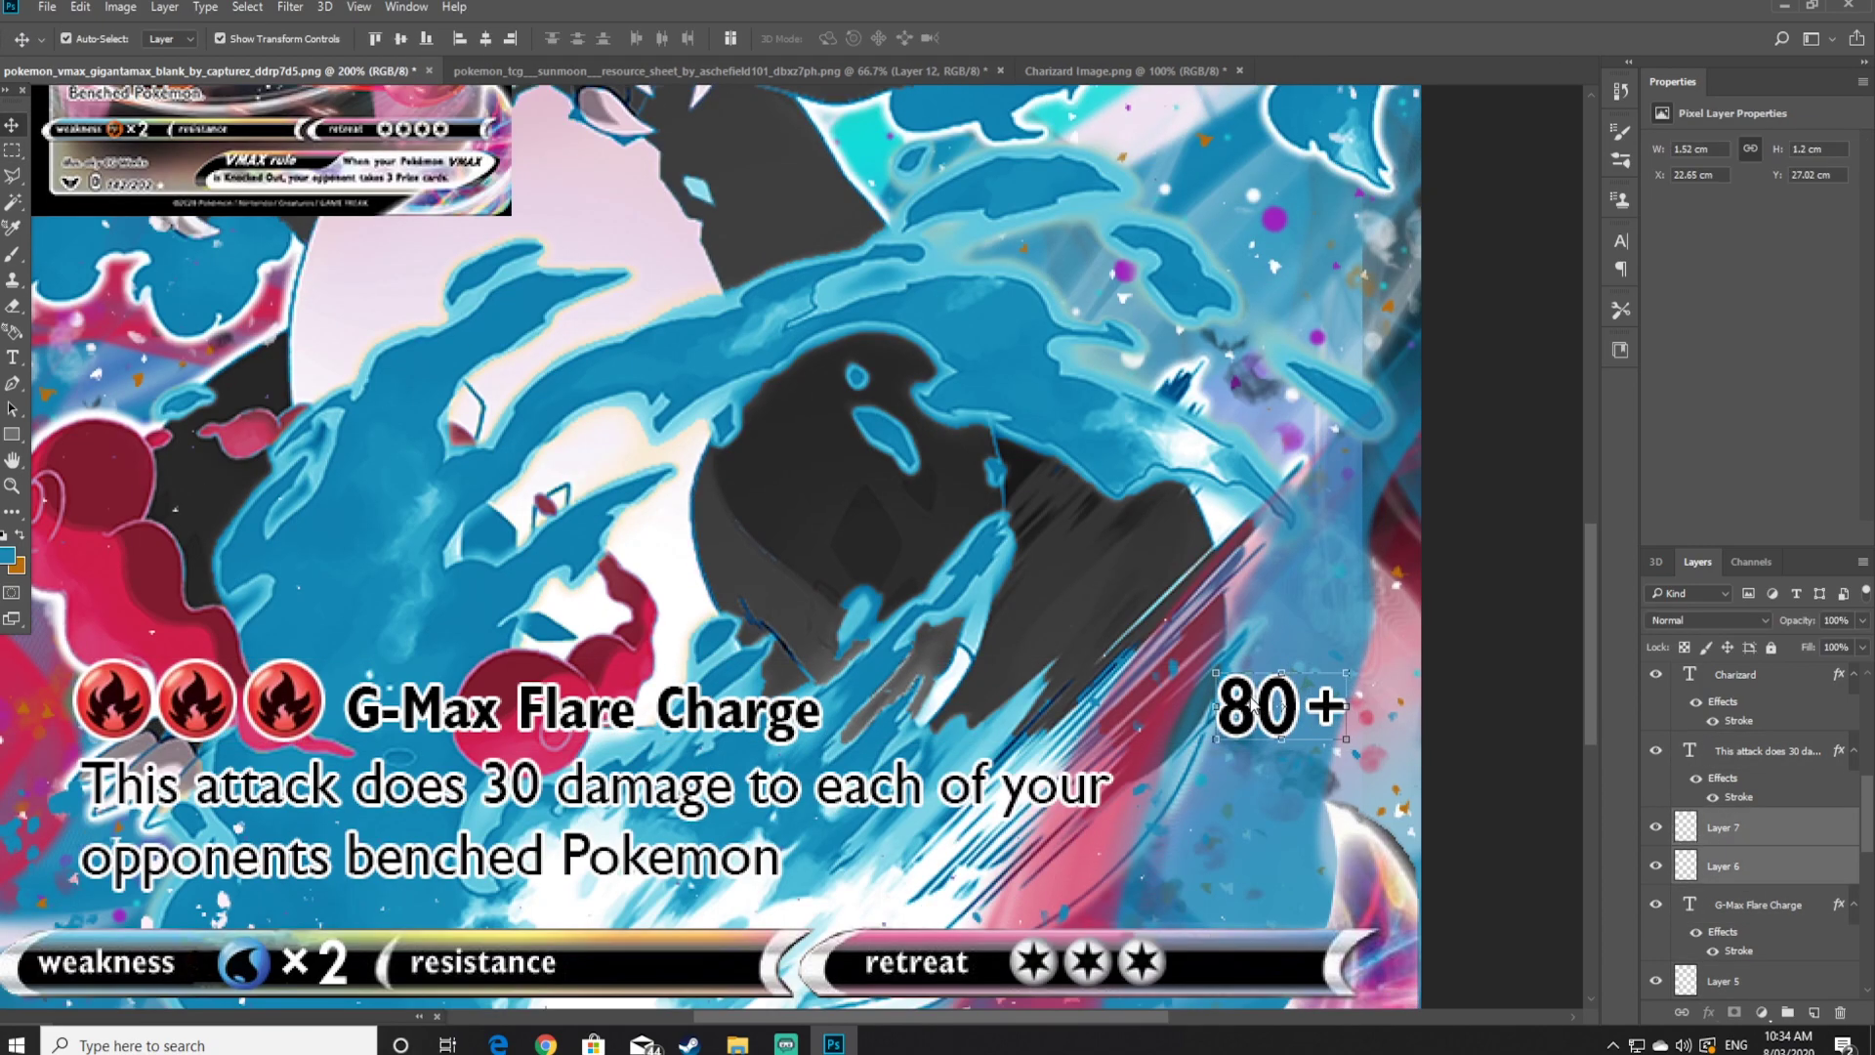
left_click_drag(1253, 705, 1212, 705)
scroll(1212, 705, "up", 3)
scroll(1212, 705, "down", 2)
Scale the attack description down to 84.54% and rebreak it so that "opponents" ends the first line
key("t")
left_click(590, 745)
key("m")
key("Delete")
left_click(1768, 904)
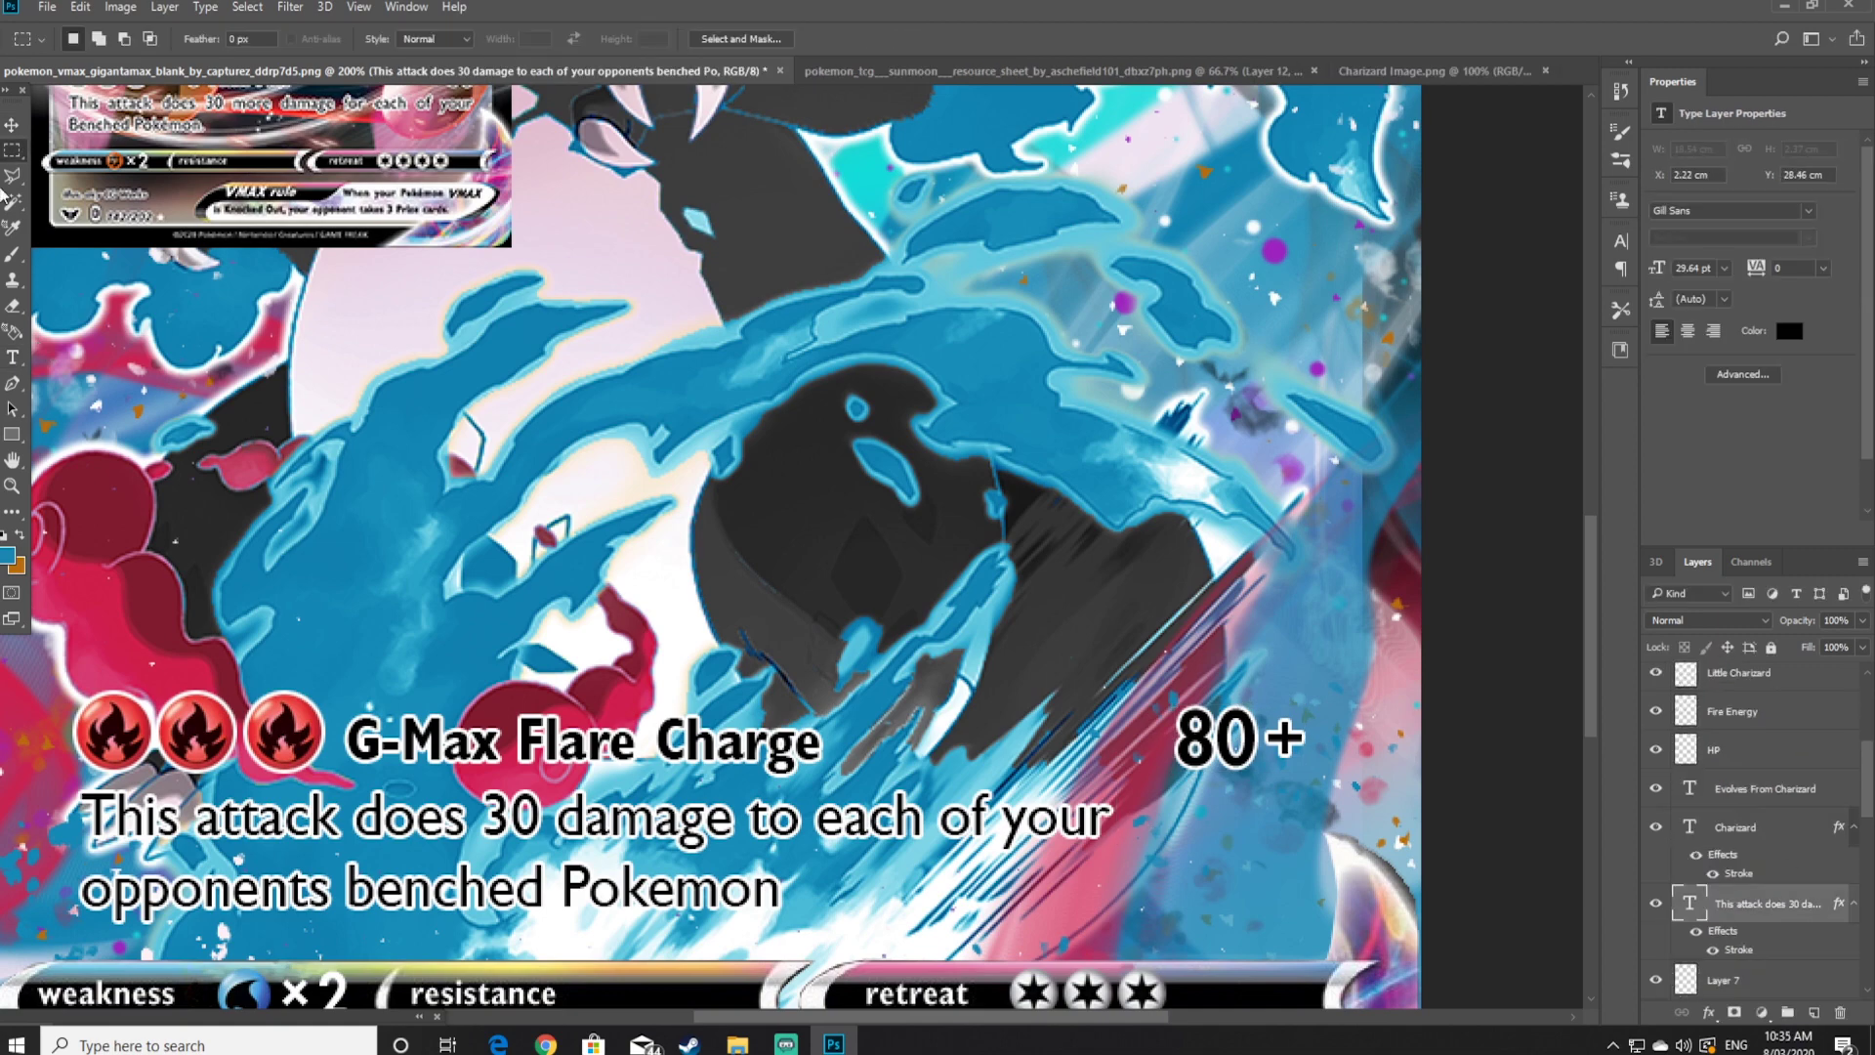
left_click(12, 358)
left_click(12, 486)
left_click(335, 410, "alt")
left_click(335, 410, "alt")
left_click(11, 125)
left_click_drag(925, 739, 874, 755)
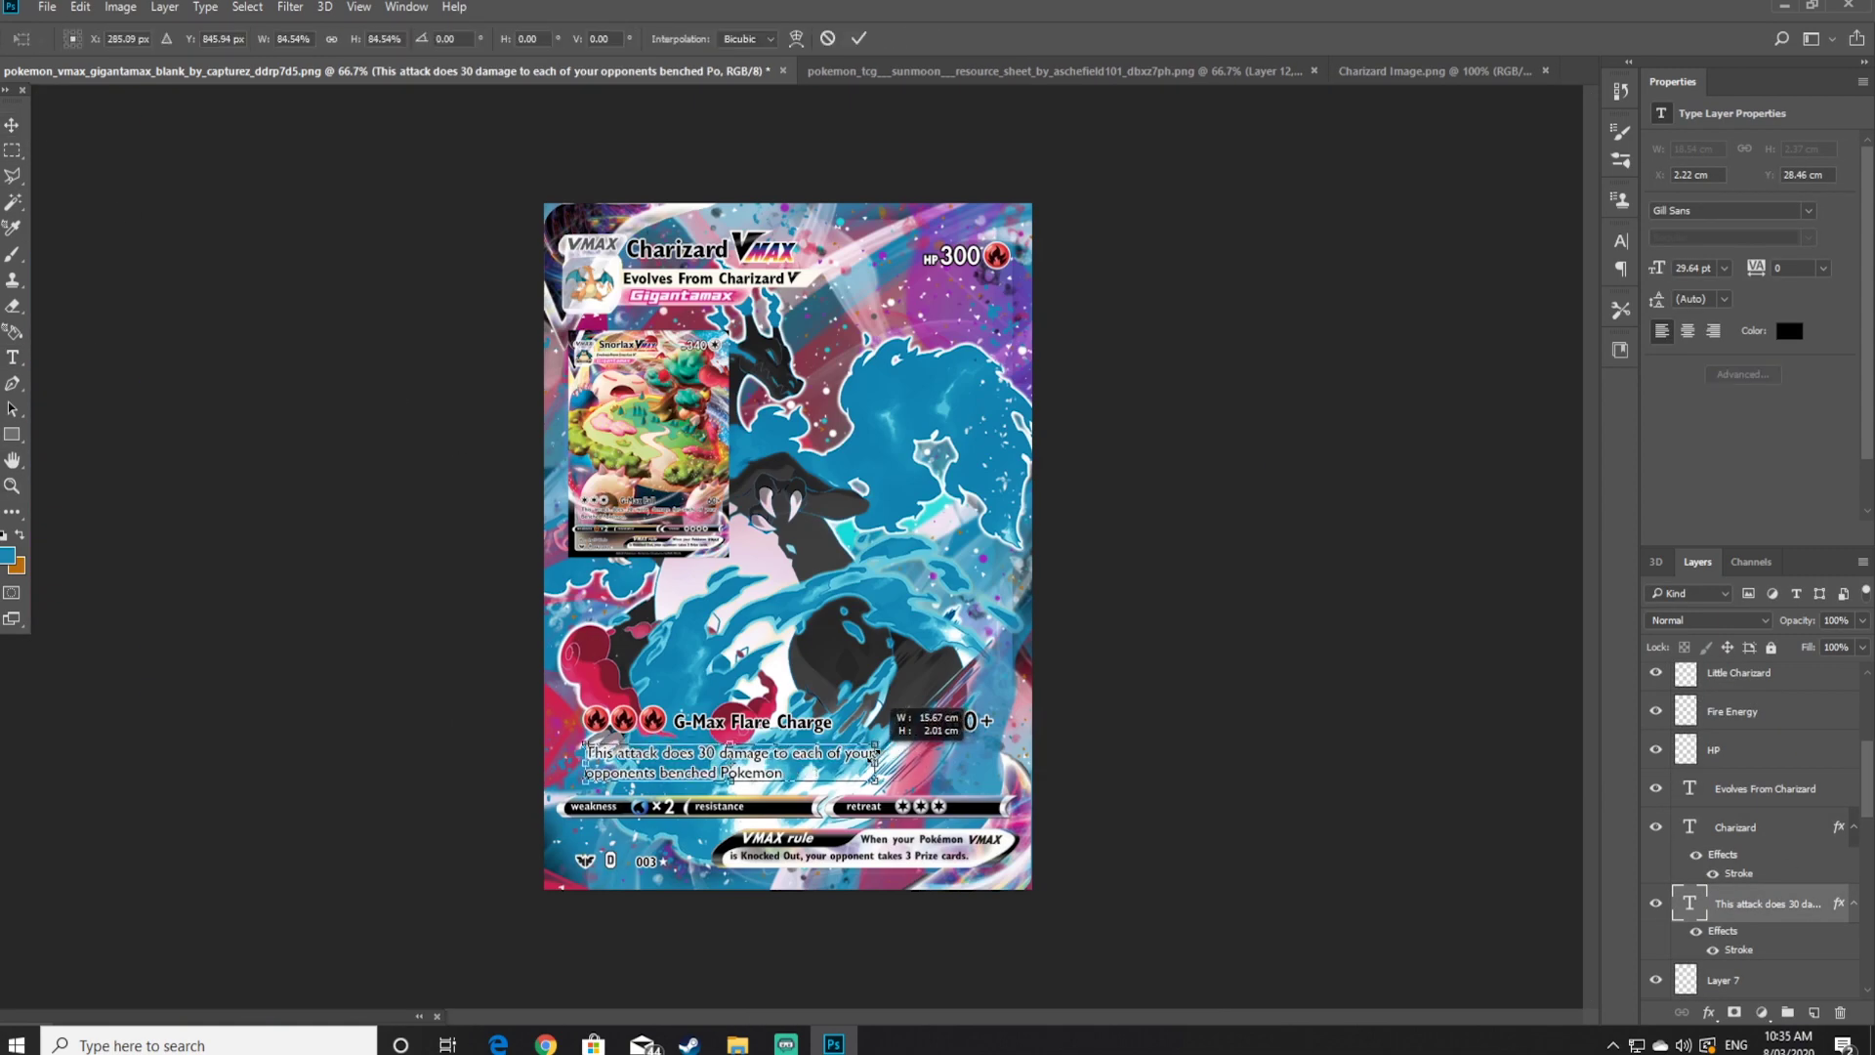
key("Return")
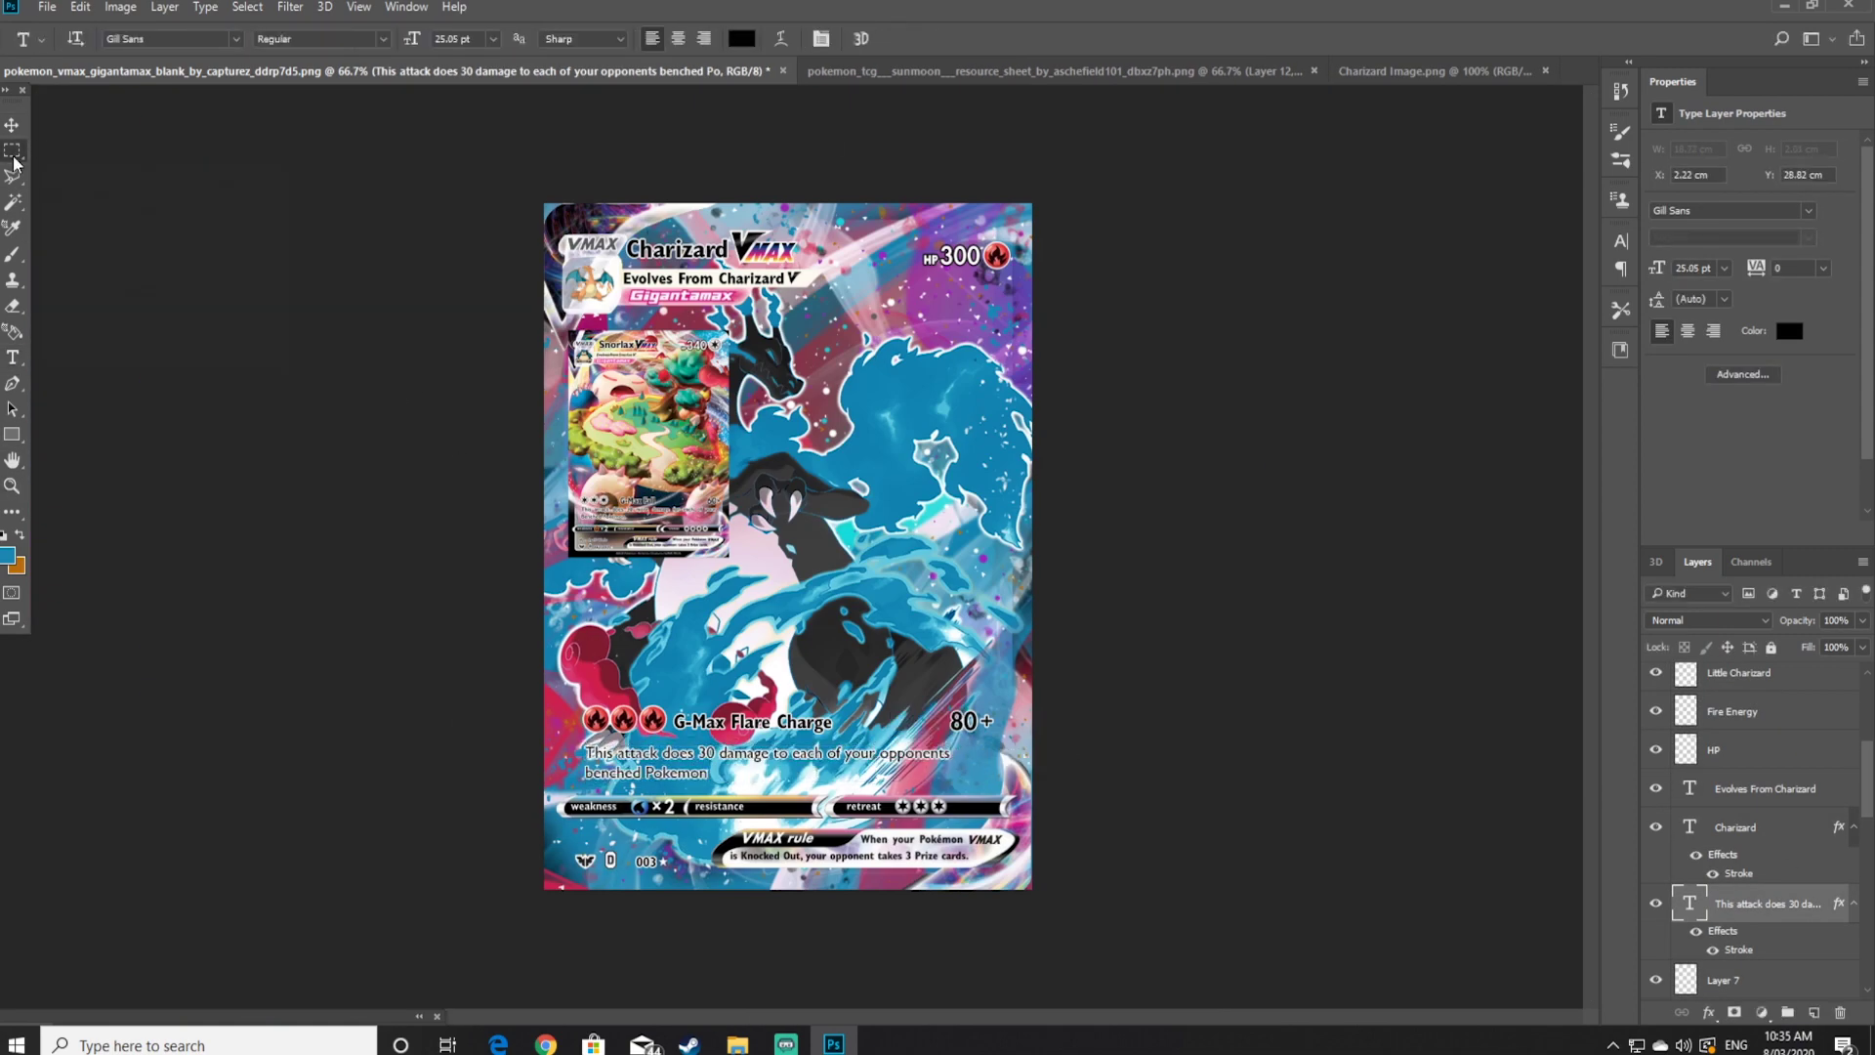
Hide the Reference layer, and toggle Layer 5's visibility to identify which energy icon it holds
left_click(13, 152)
scroll(1665, 937, "down", 4)
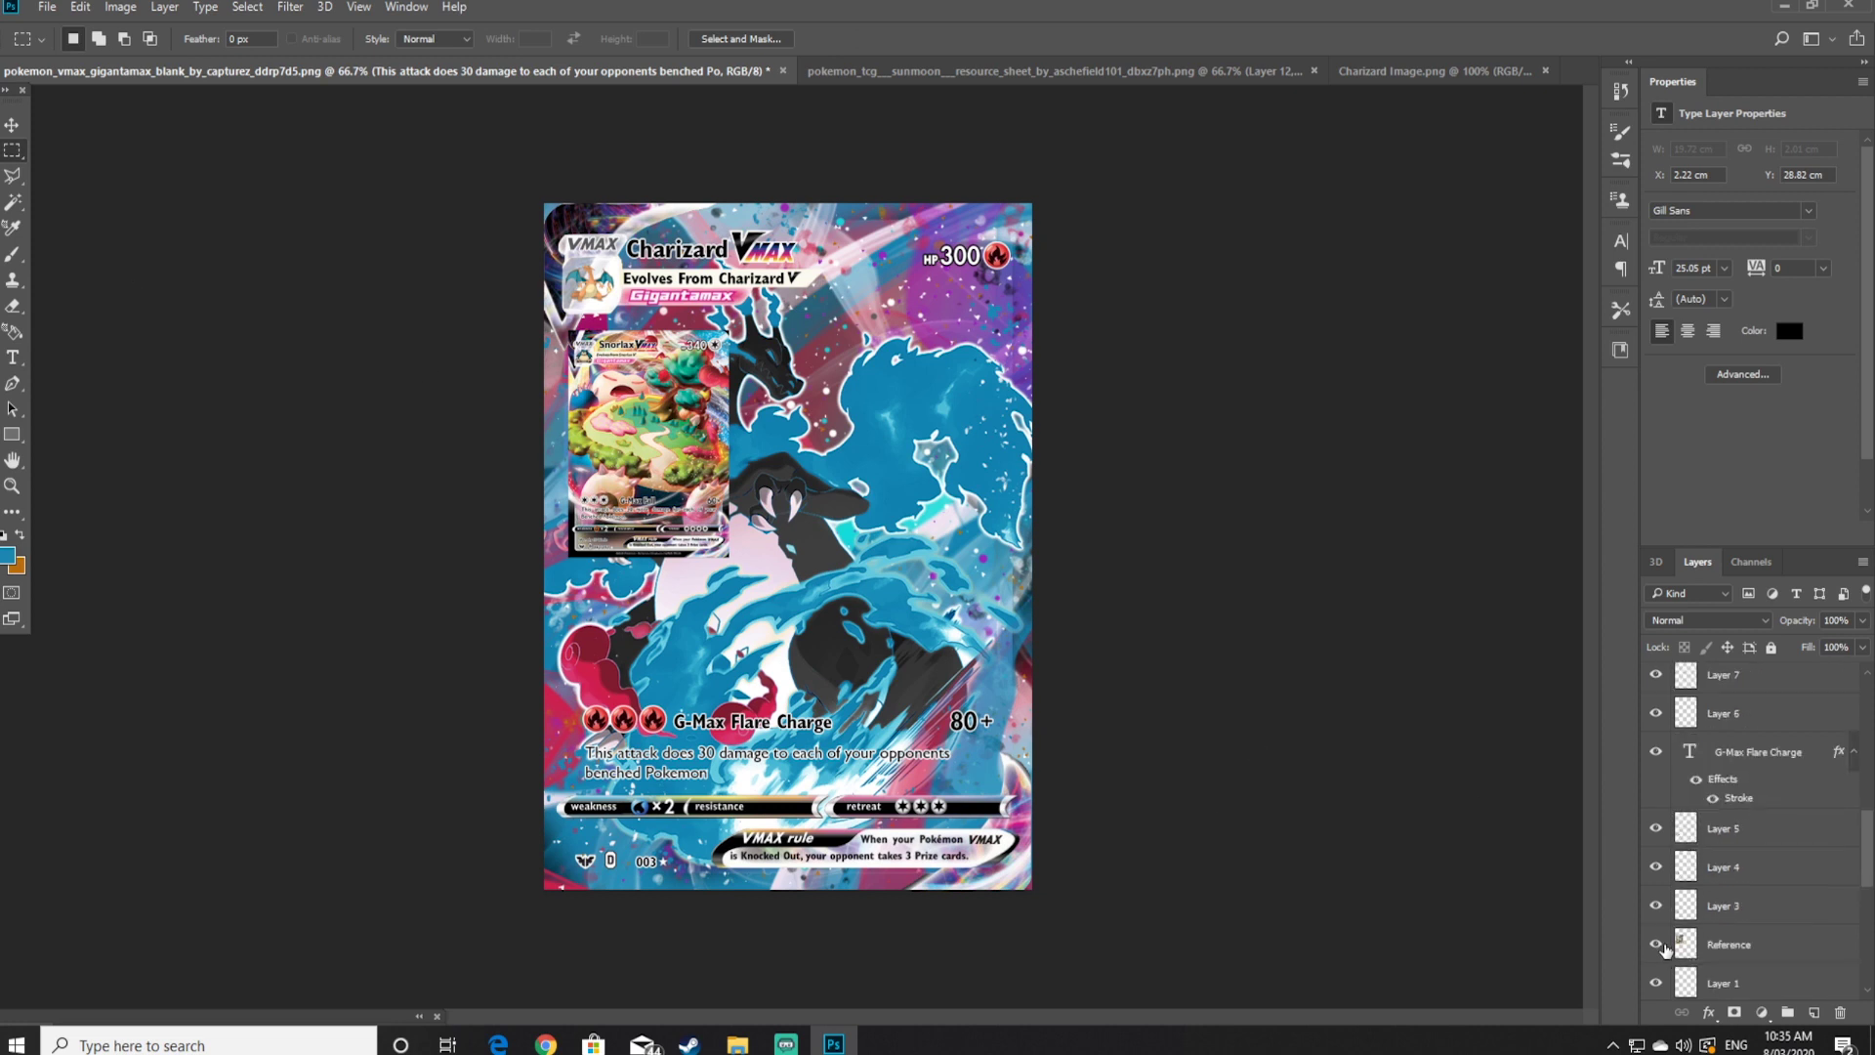
left_click(1655, 944)
left_click(12, 125)
left_click(1727, 906)
left_click(1656, 828)
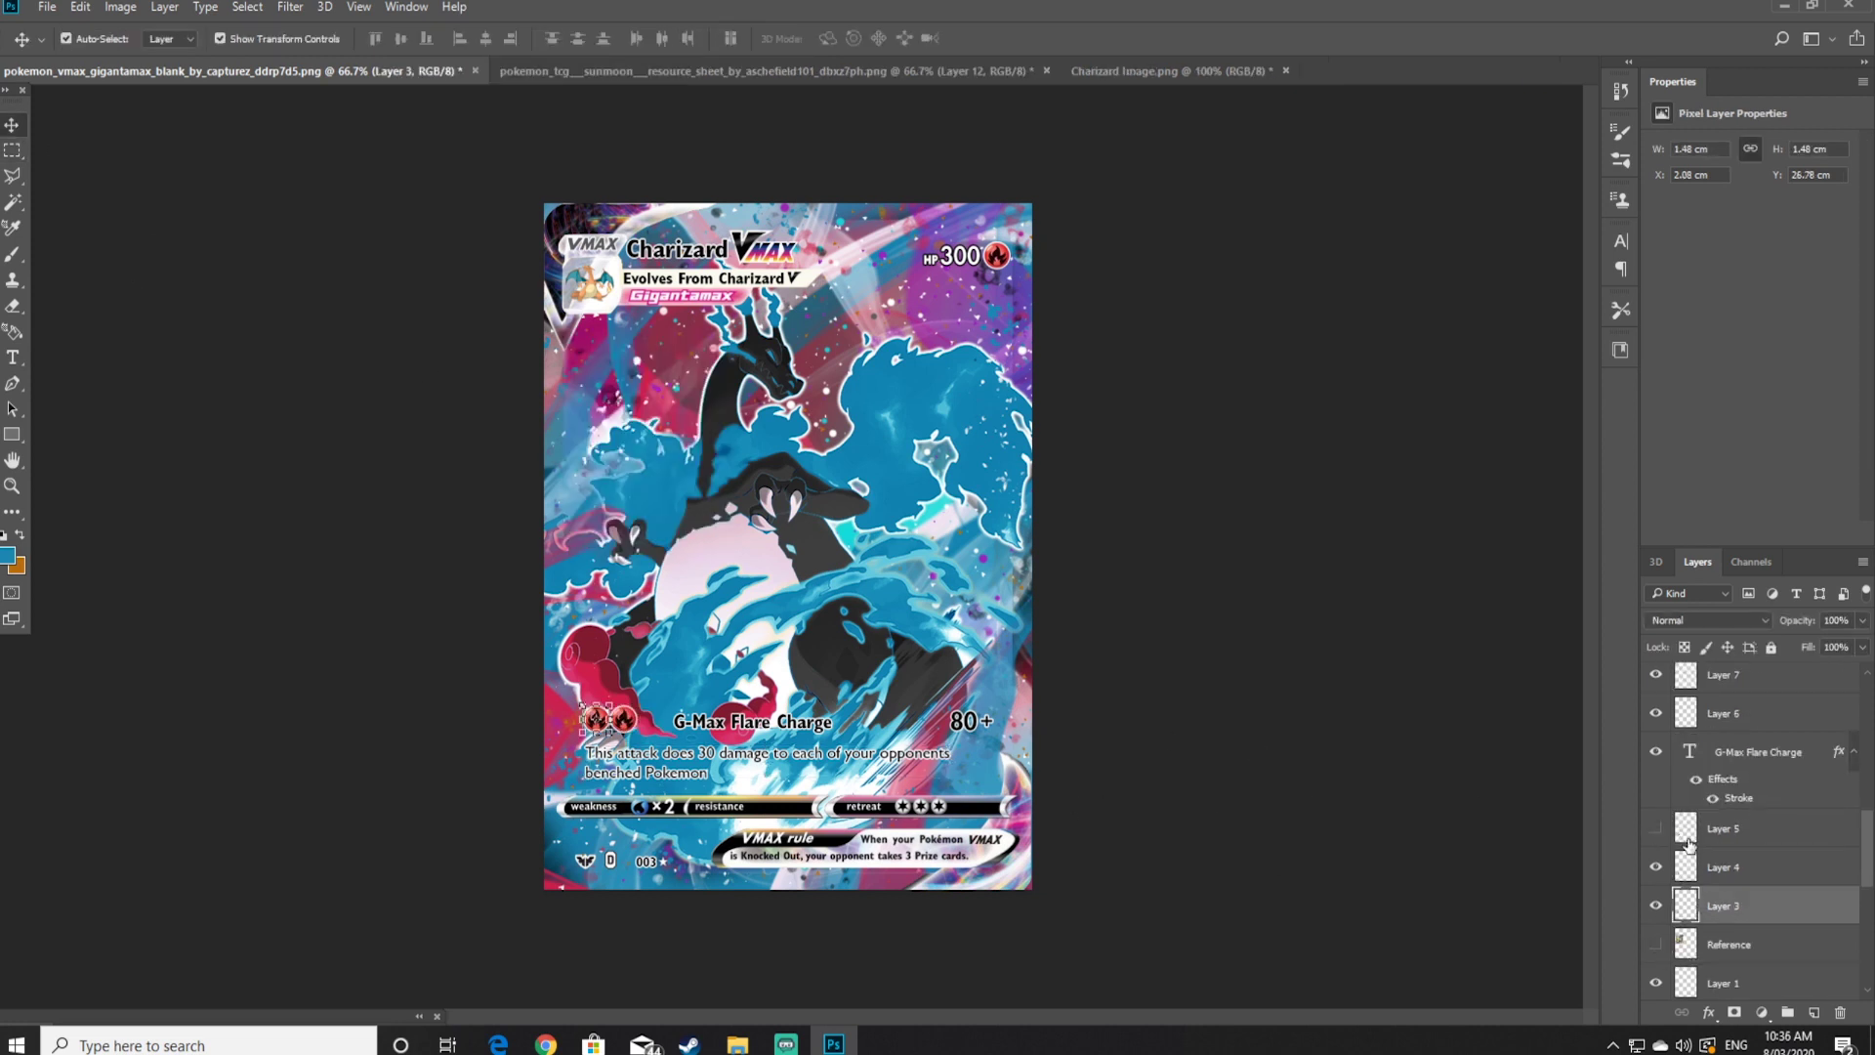
left_click(1655, 828)
Rename Layers 3, 4 and 5 as Fire Energy 1, Fire Energy 2 and Fire Energy 3
double_click(1726, 907)
type("Fire Energy 1")
double_click(1735, 866)
type("F")
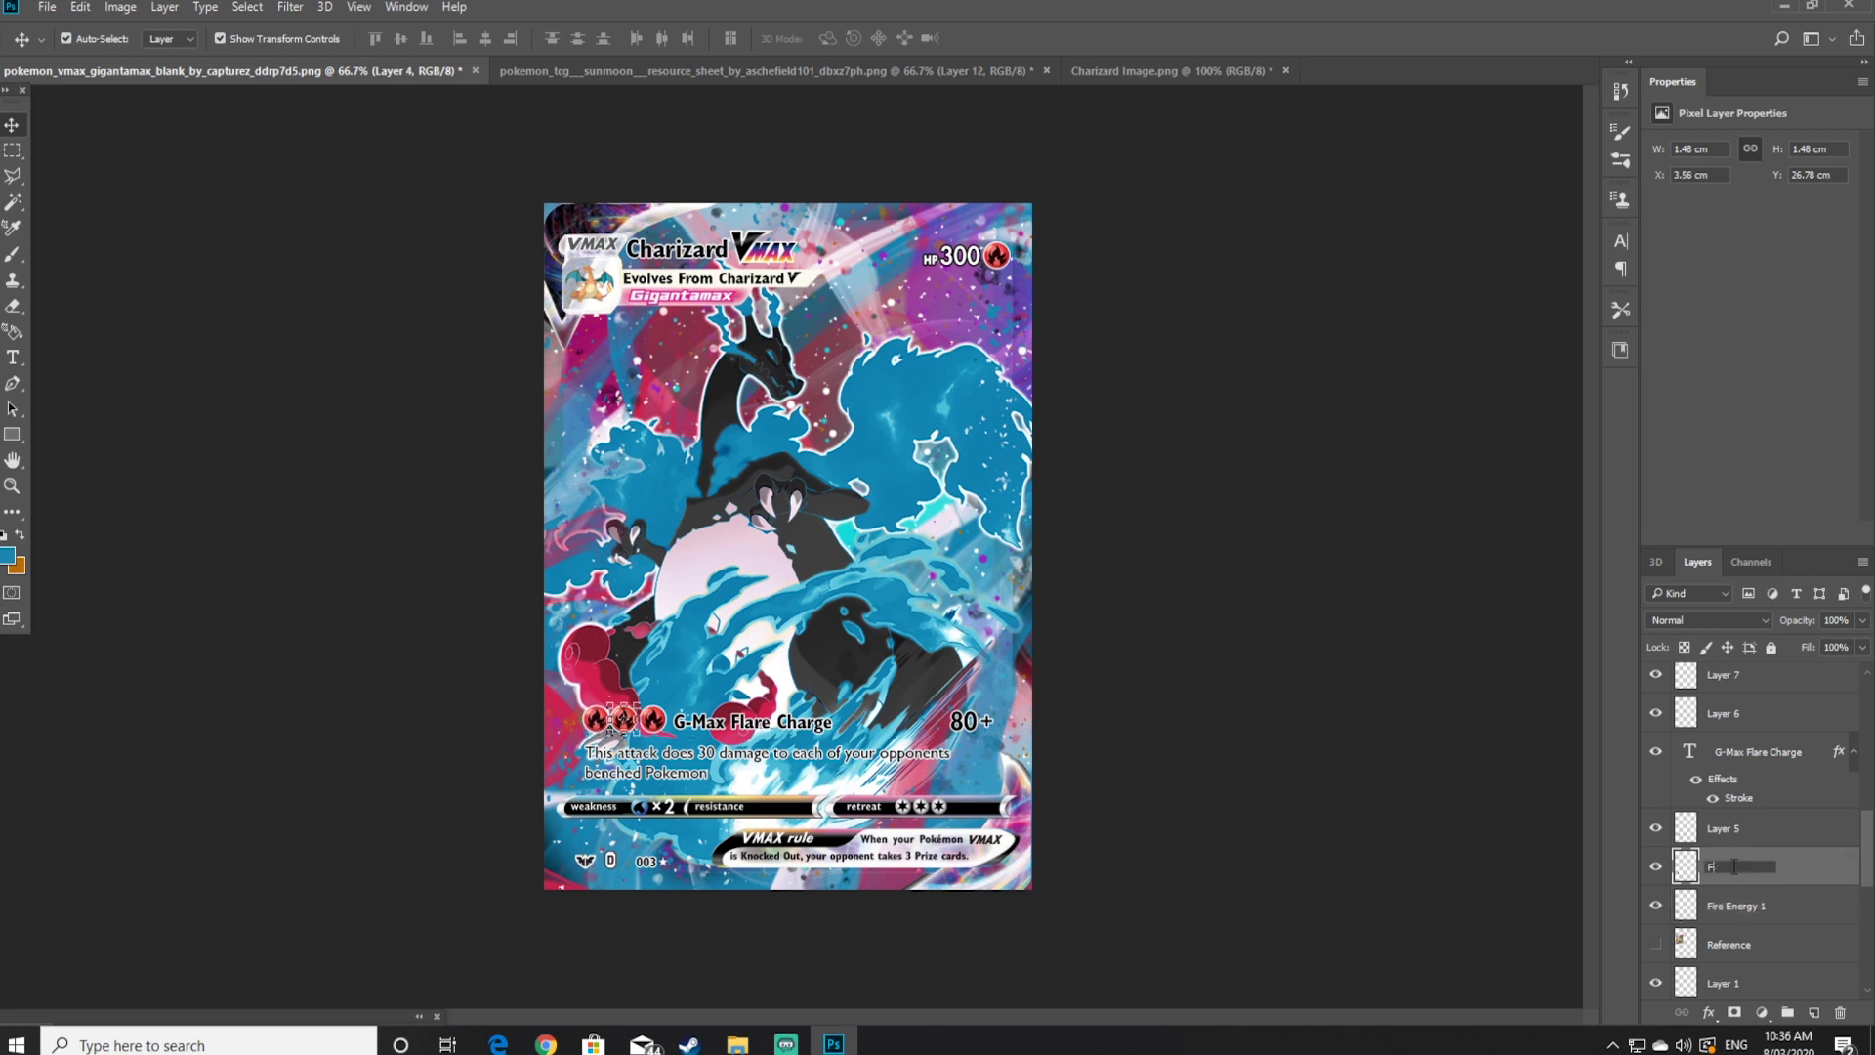
type("ire Energy 2")
double_click(1723, 828)
type("Fire Enegr")
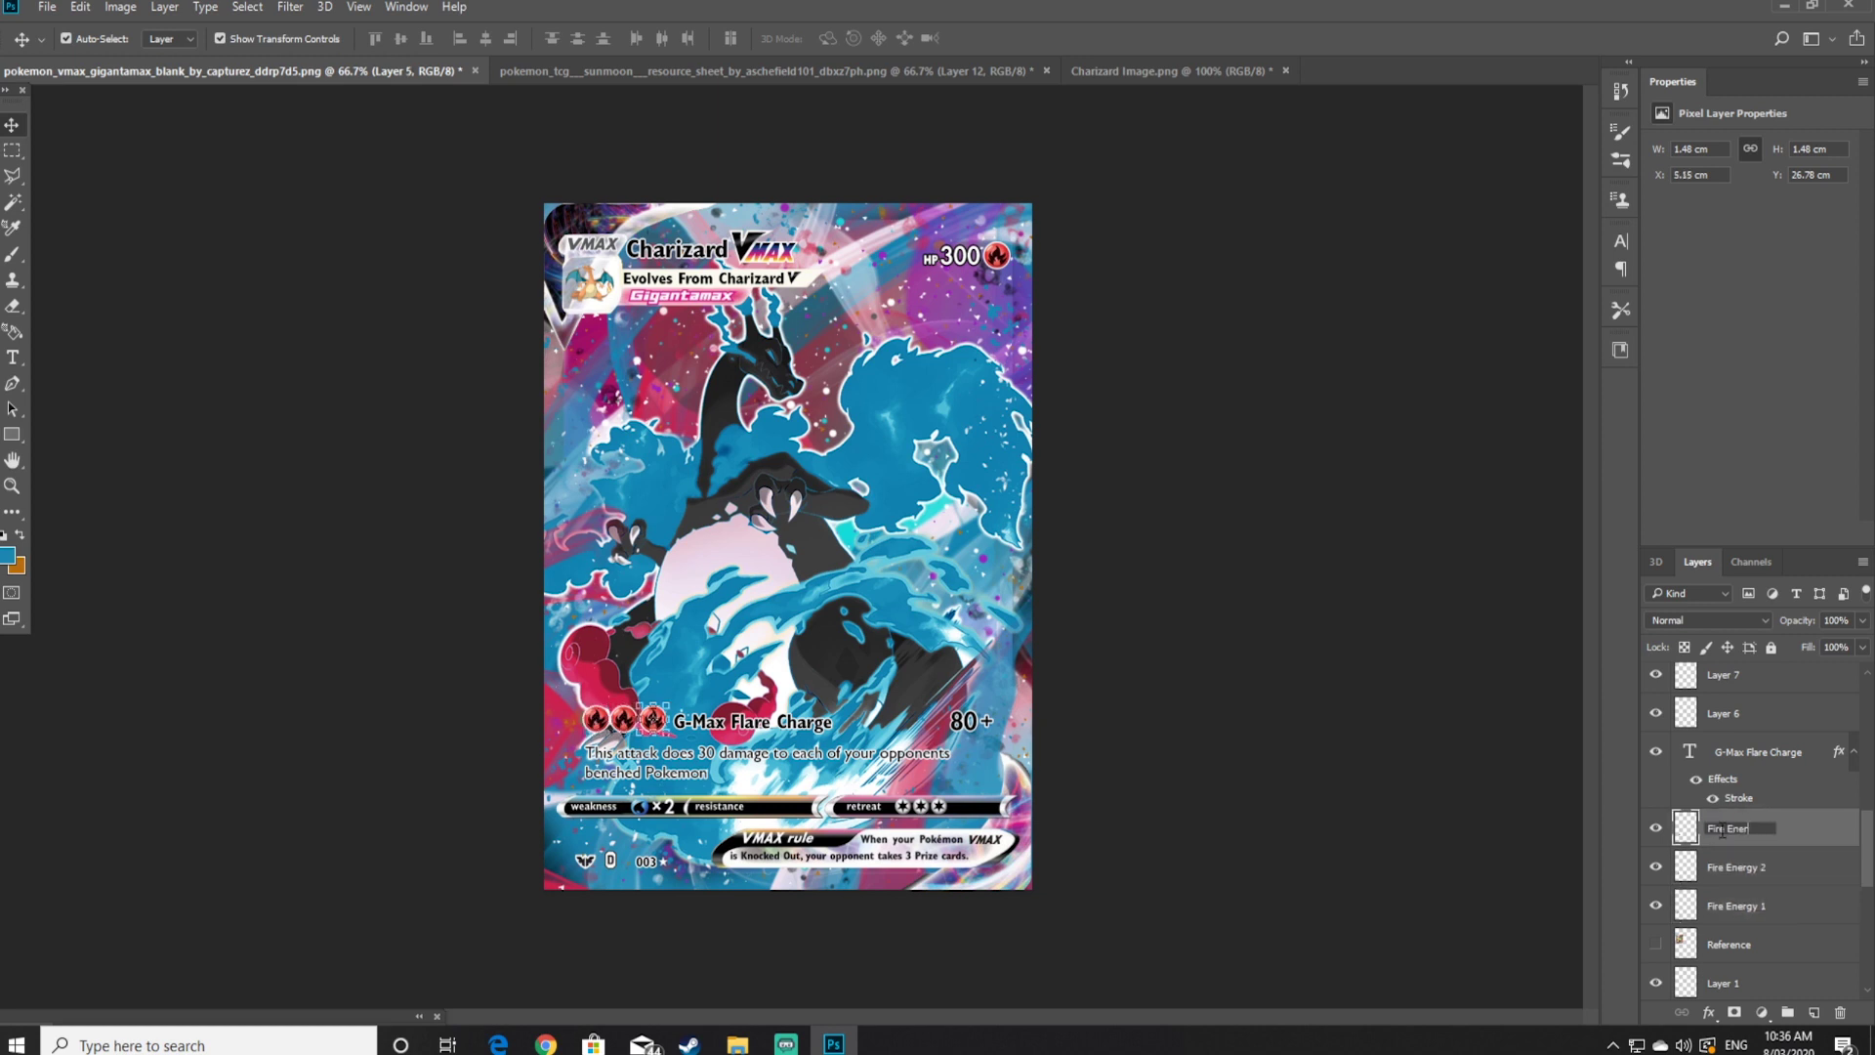
type("gy 3")
left_click(1729, 753)
Rename Layer 6 as 80 and Layer 7 as +
double_click(1743, 714)
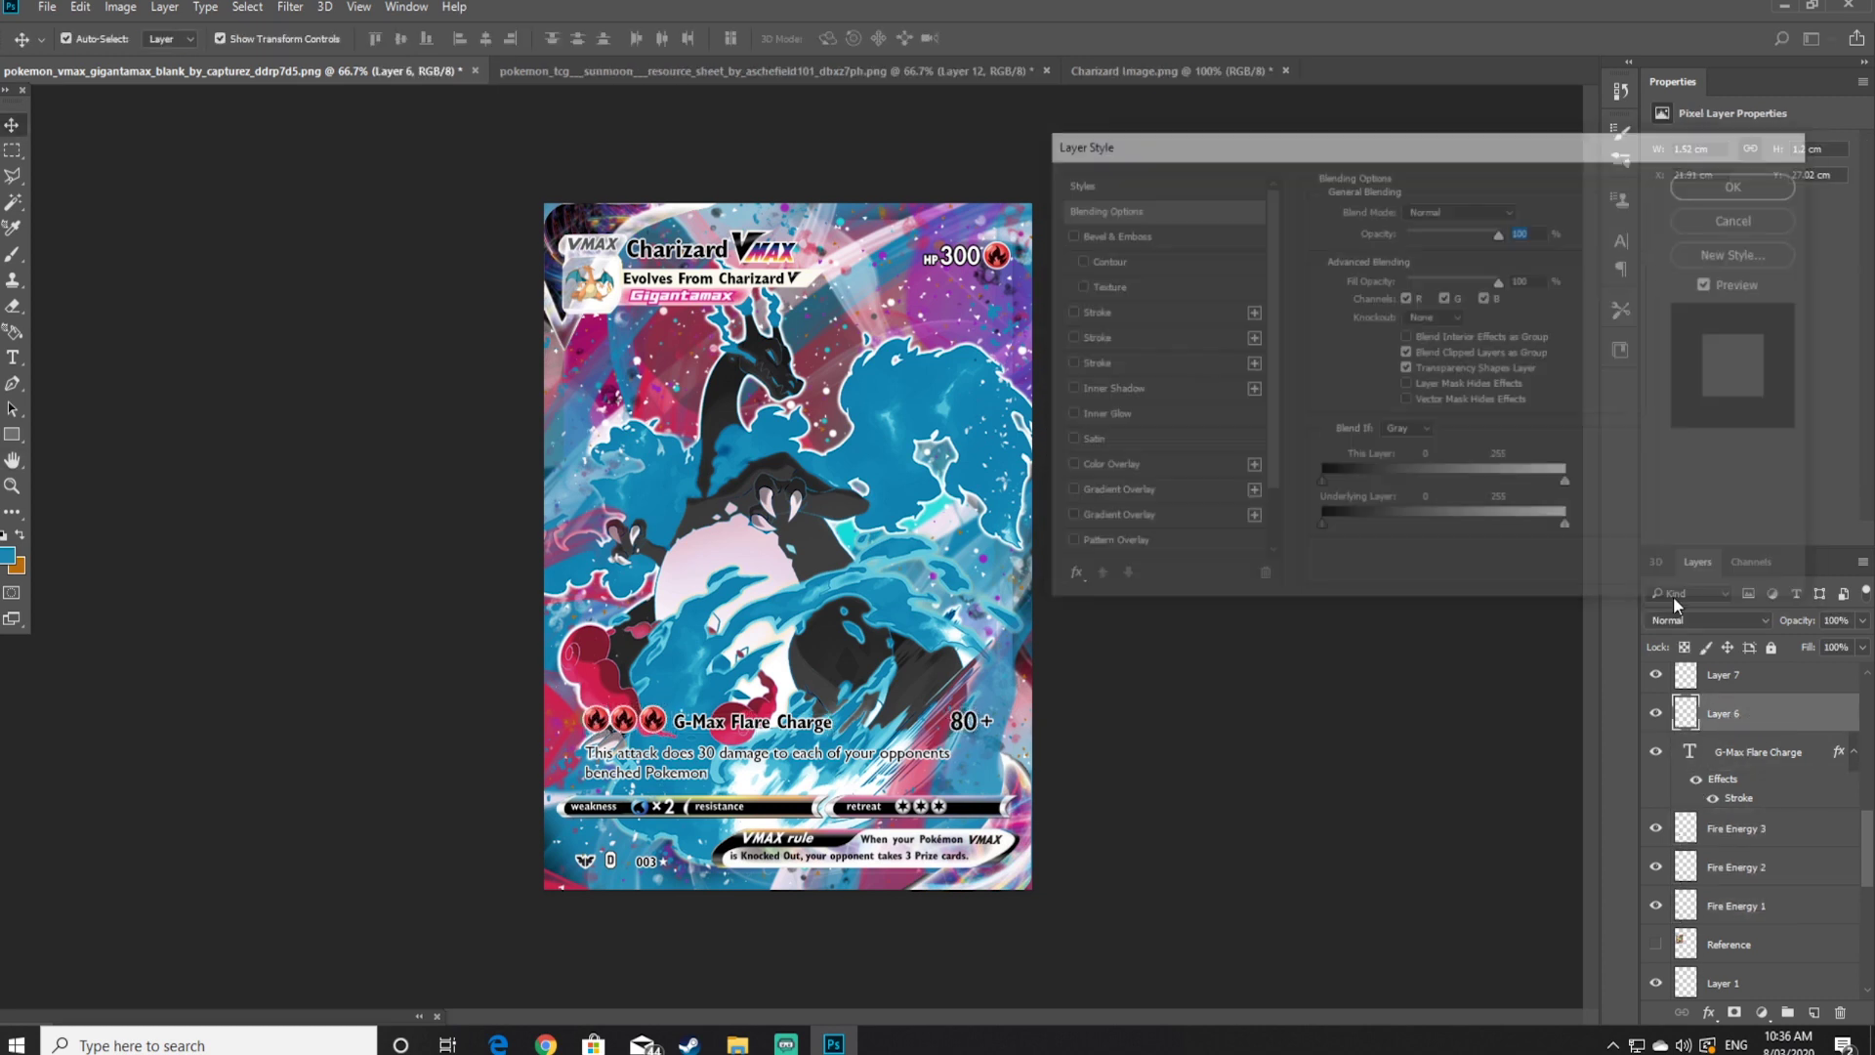
double_click(1723, 713)
type("80")
left_click(1730, 680)
double_click(1726, 681)
type("+")
left_click(1739, 715)
Duplicate all layers from the description down to Fire Energy 1 and place the copied attack block directly above the original
scroll(1749, 868, "up", 3)
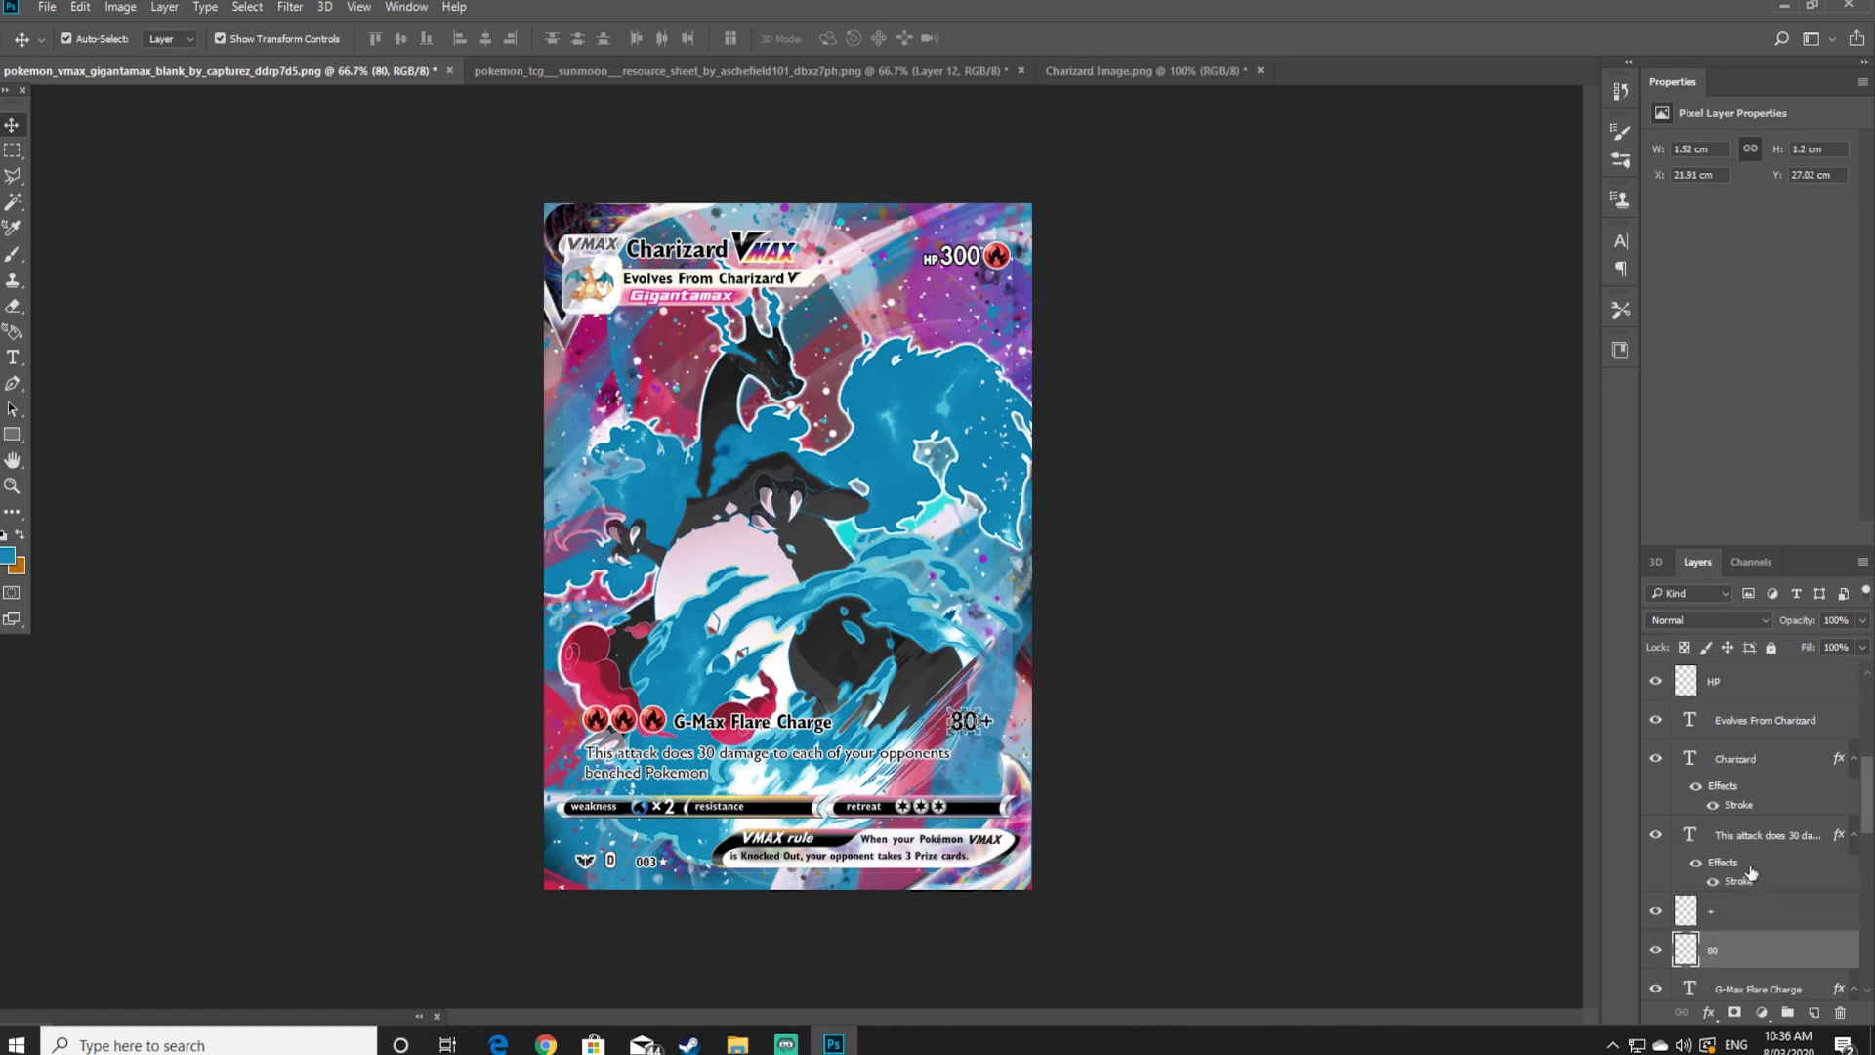
left_click(1751, 872)
scroll(1758, 879, "down", 3)
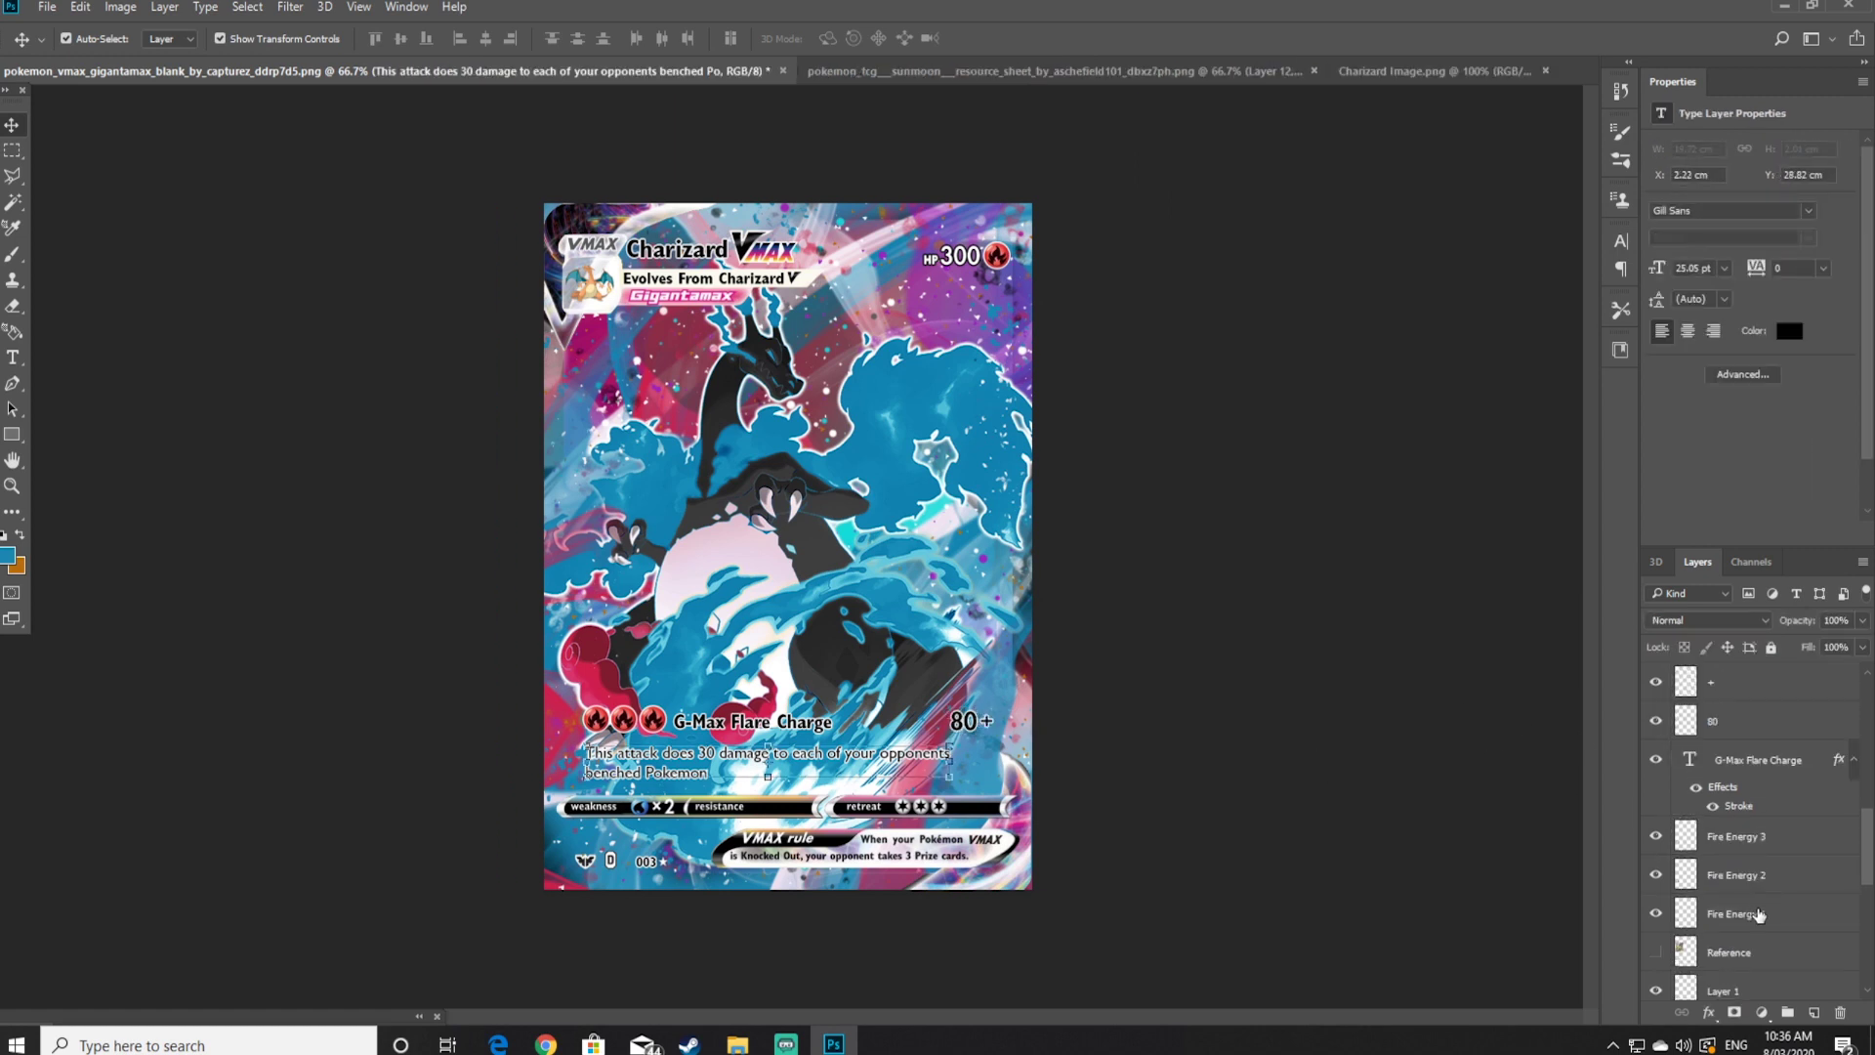
left_click(1758, 913, "shift")
left_click_drag(653, 720, 658, 627)
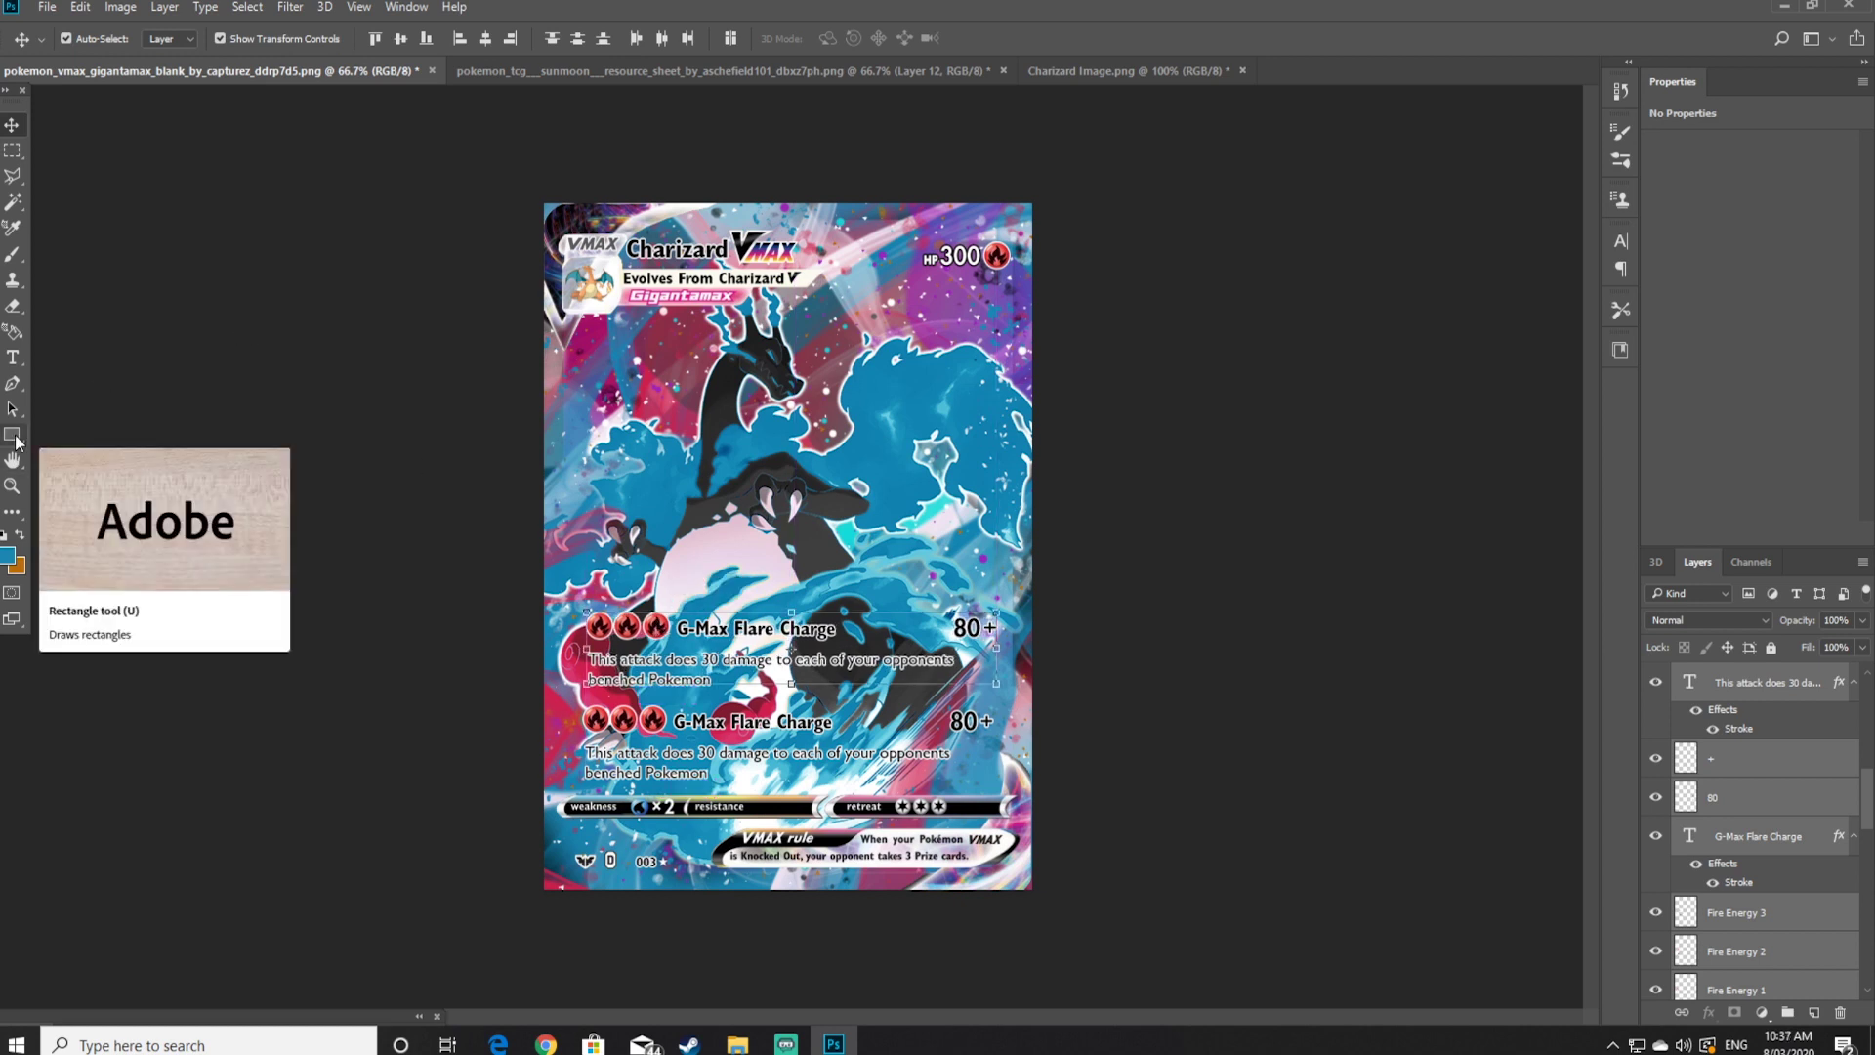
Change the upper attack's name to G-Max Outrage
left_click(13, 357)
left_click_drag(829, 629, 741, 629)
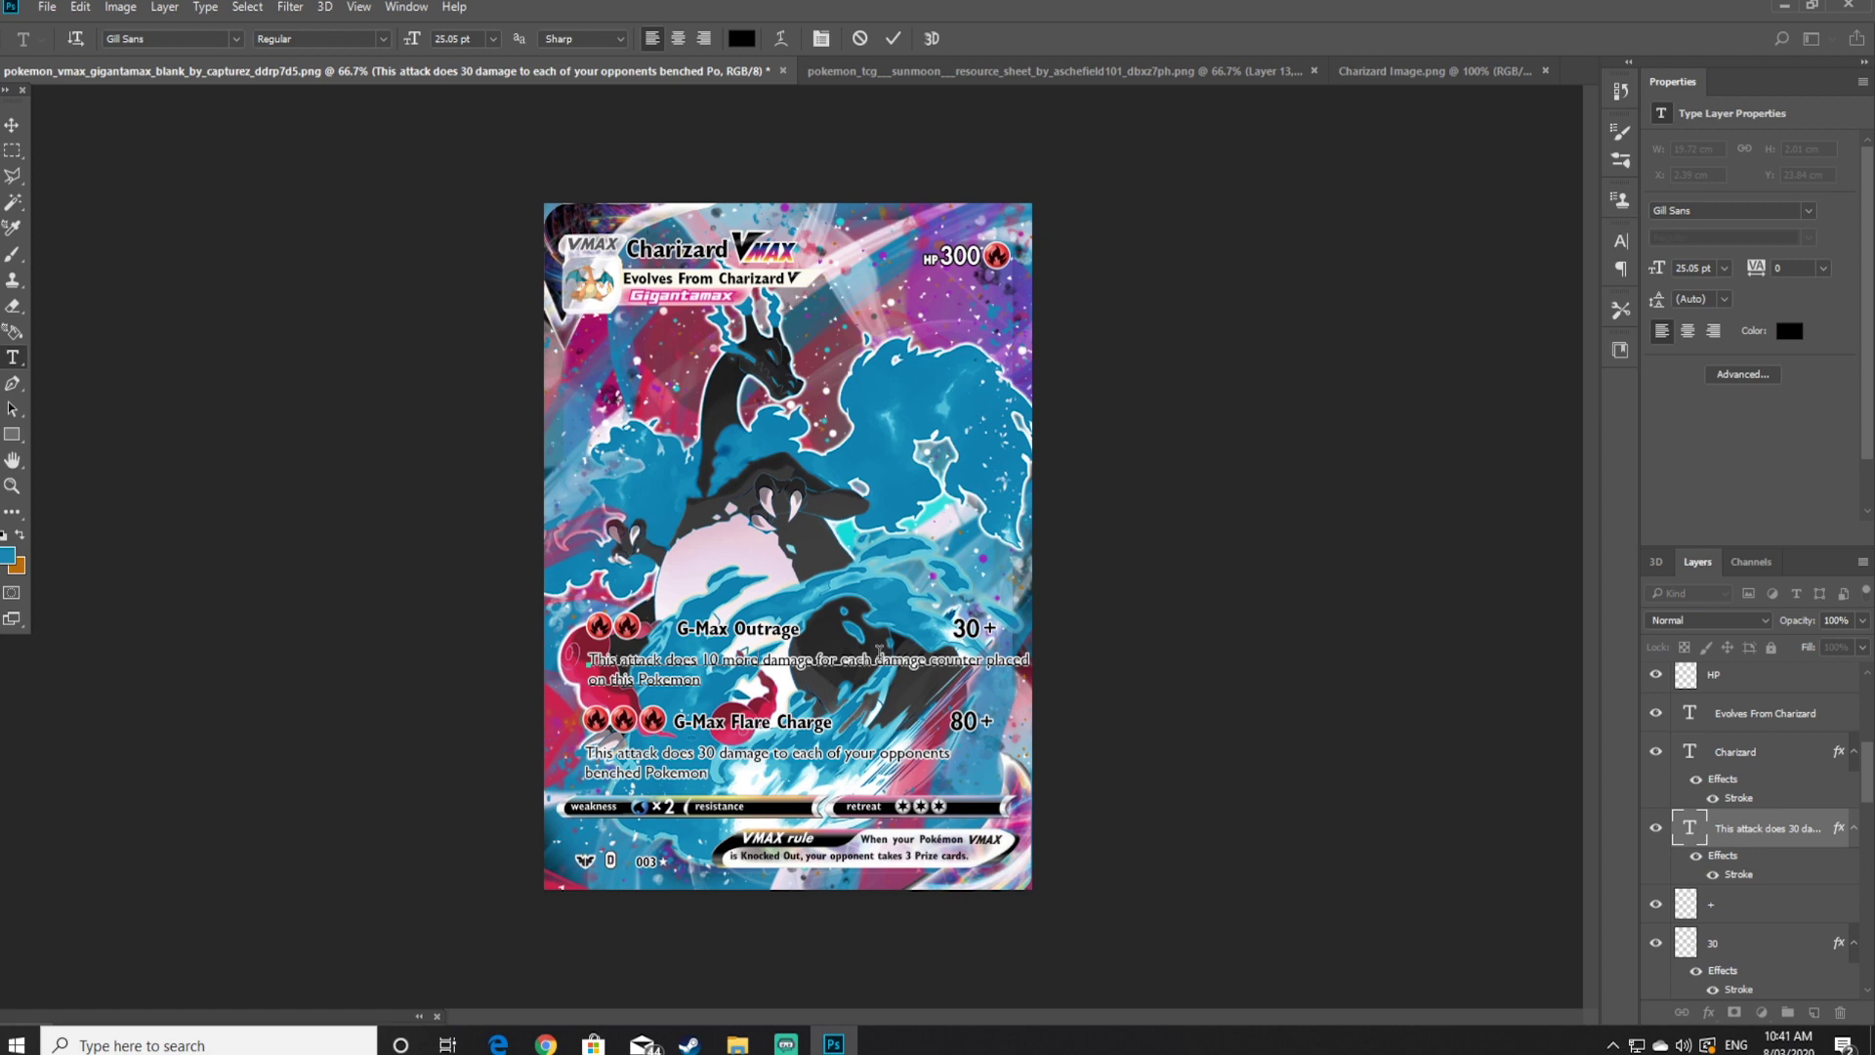
Break the upper attack's description after "counter" and remove the word "placed"
key("Return")
key("Delete")
key("Delete")
key("Delete")
key("Delete")
key("Delete")
key("Delete")
key("Delete")
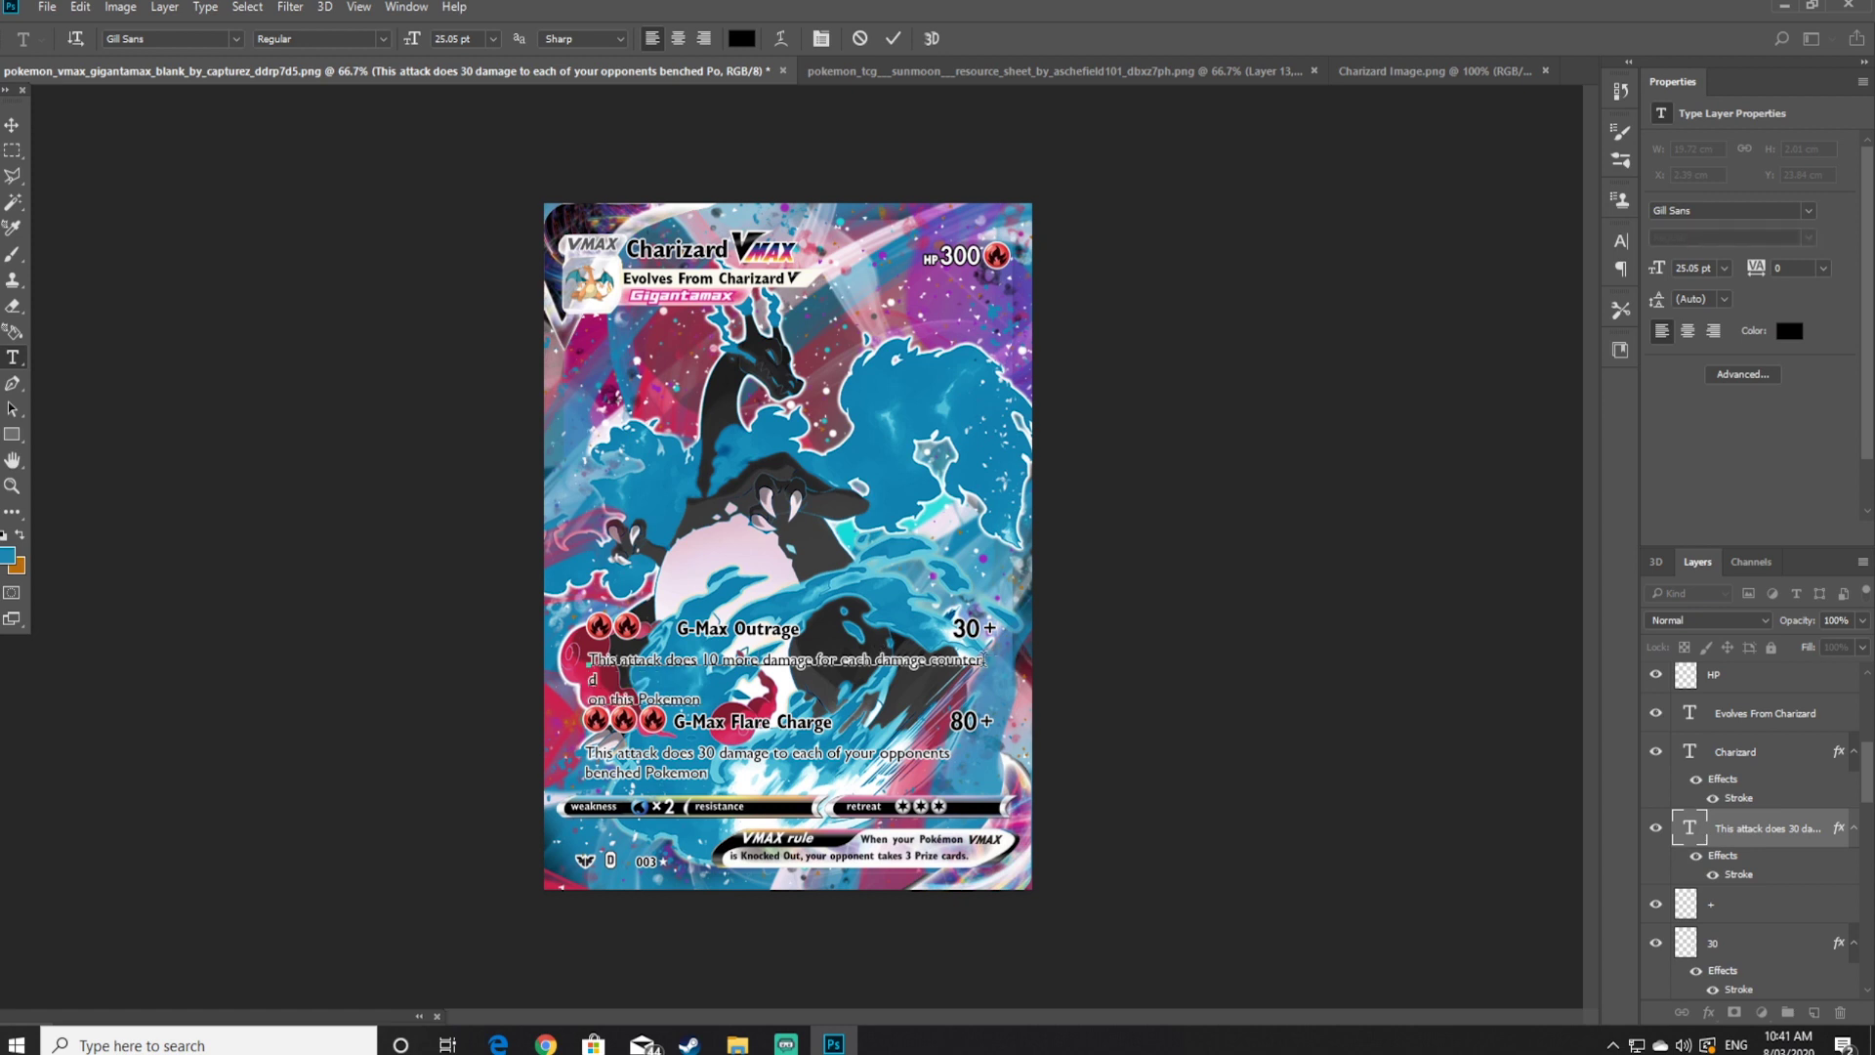
left_click(12, 150)
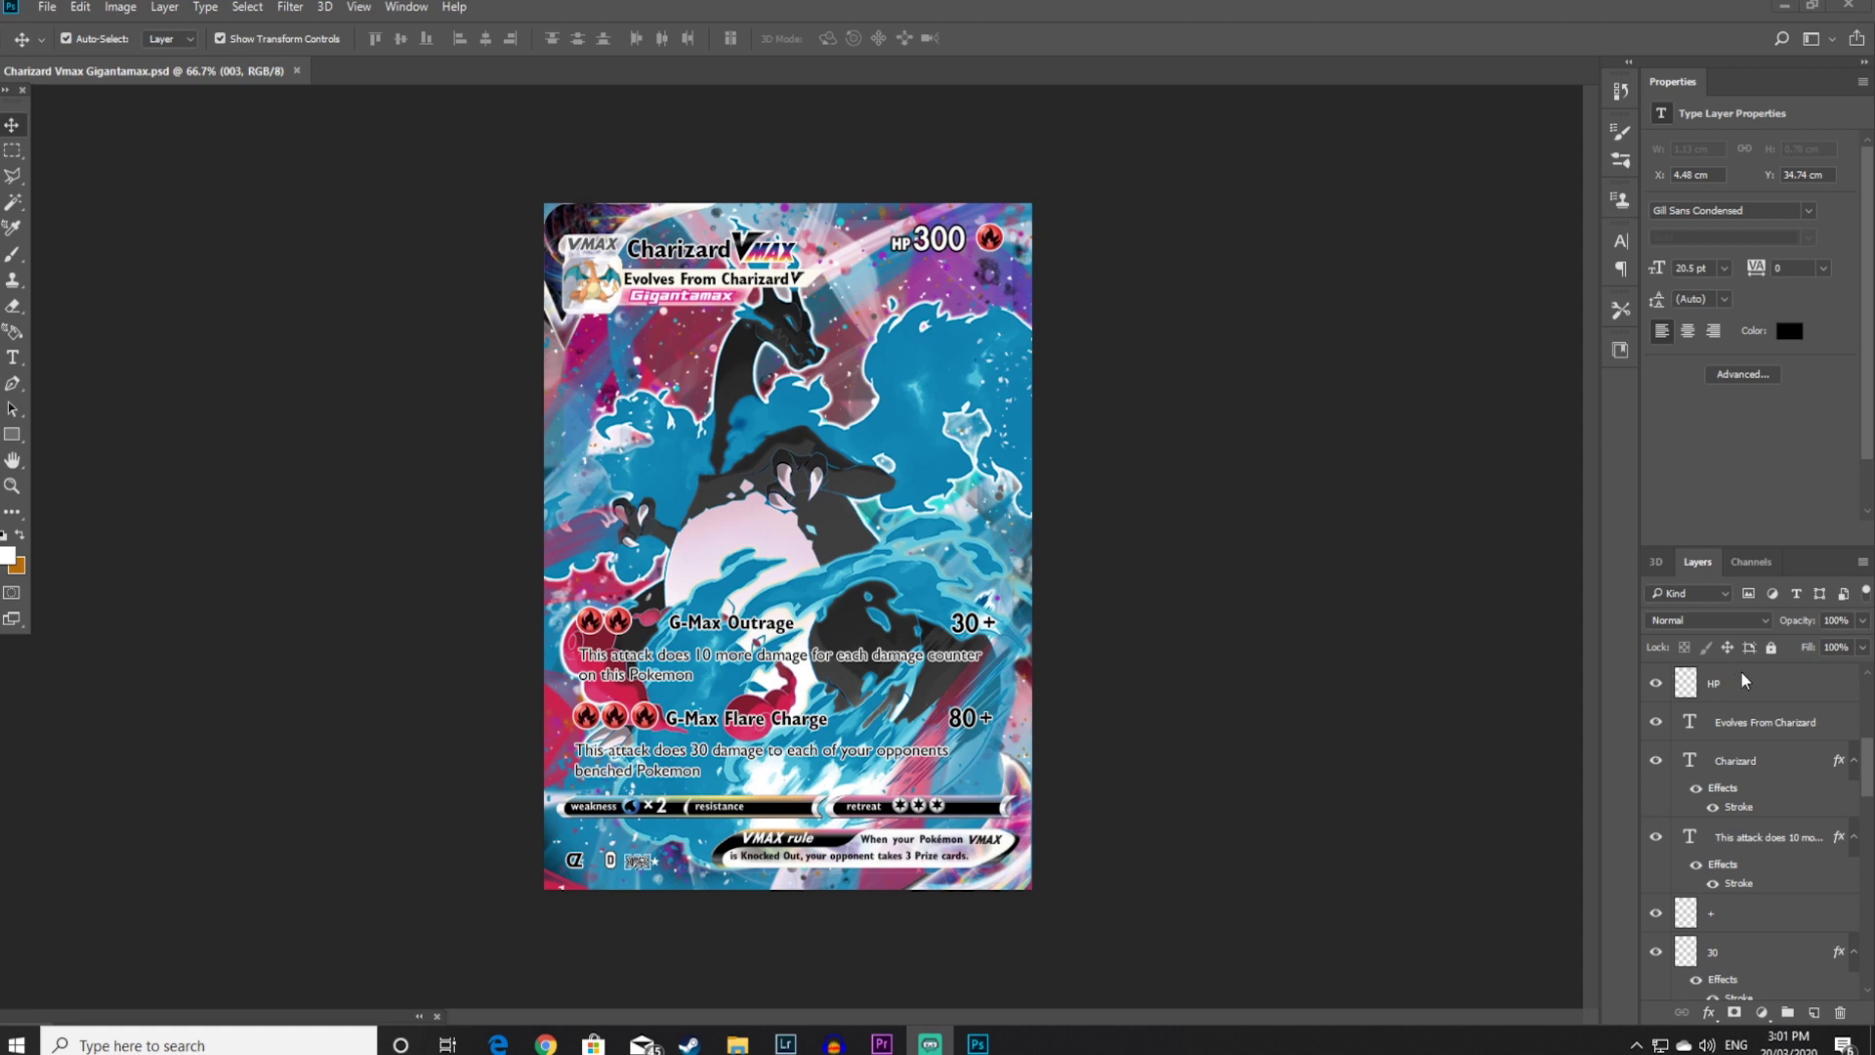
left_click(1746, 698)
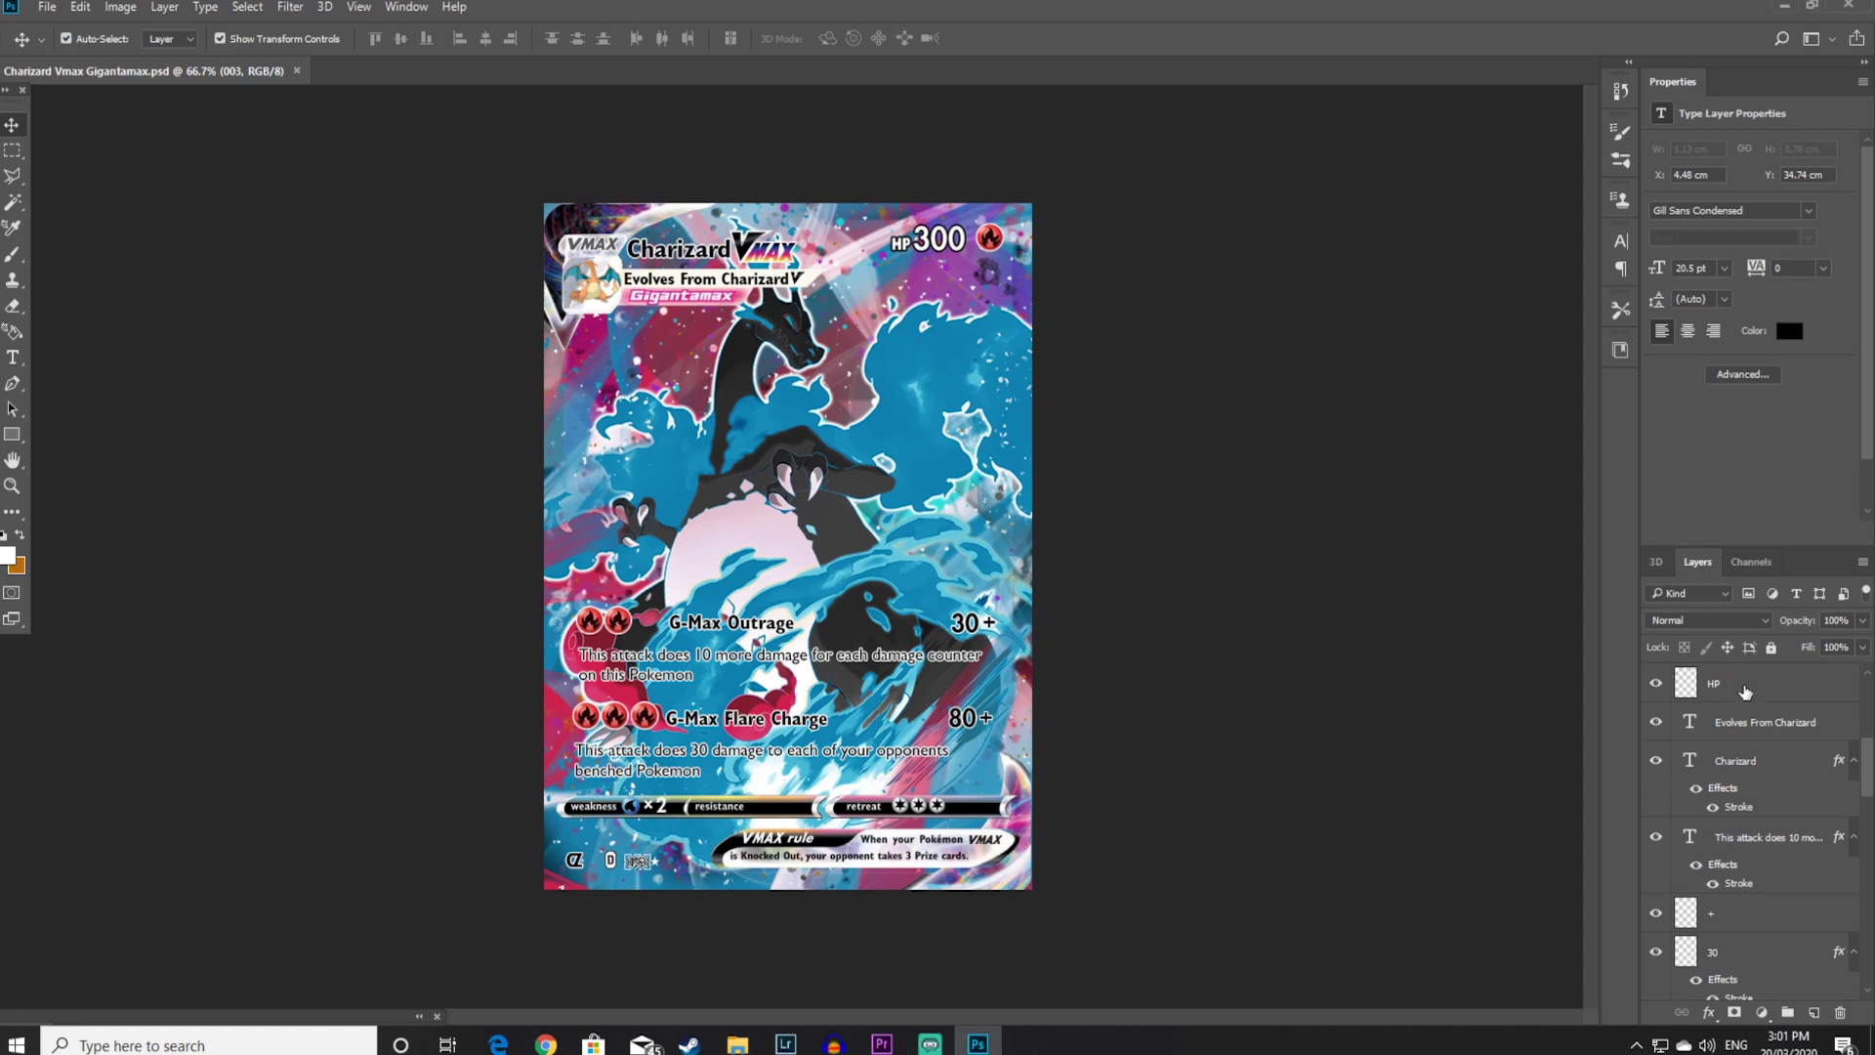
Merge all visible layers of the Charizard card into a single layer
left_click(1744, 689)
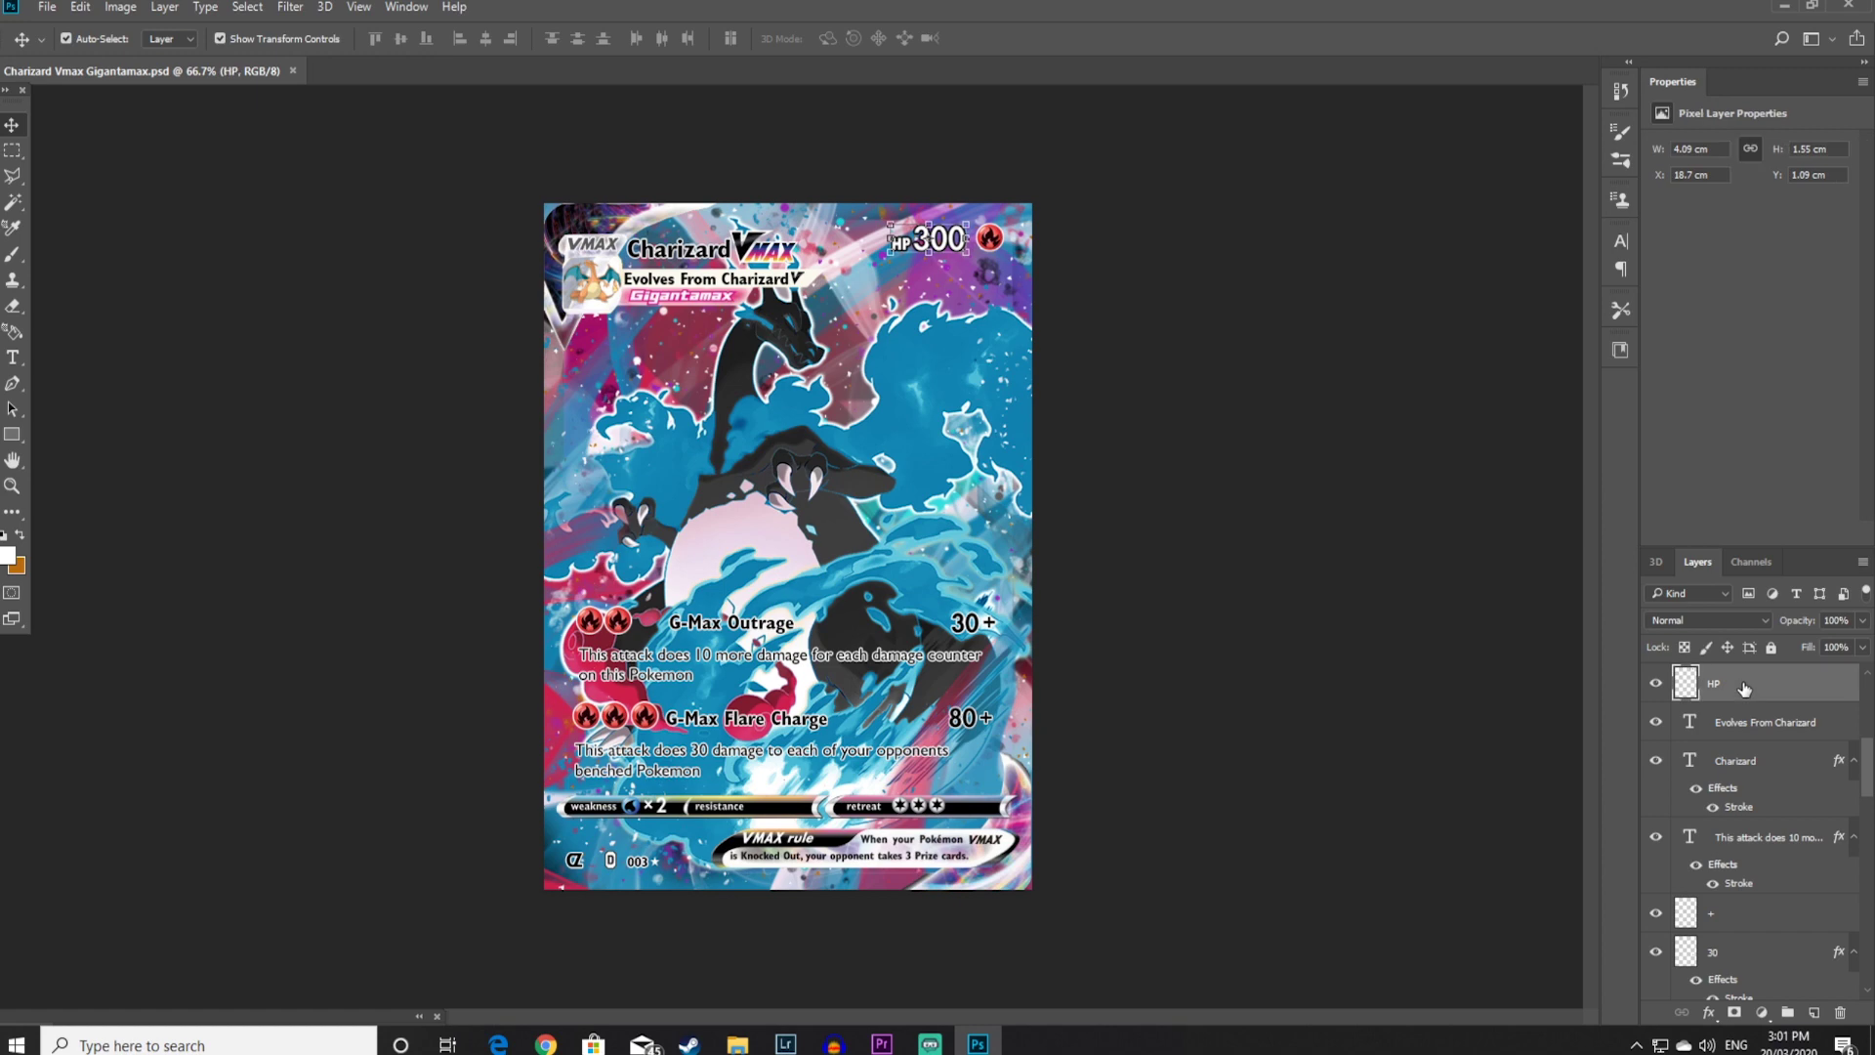
right_click(1744, 690)
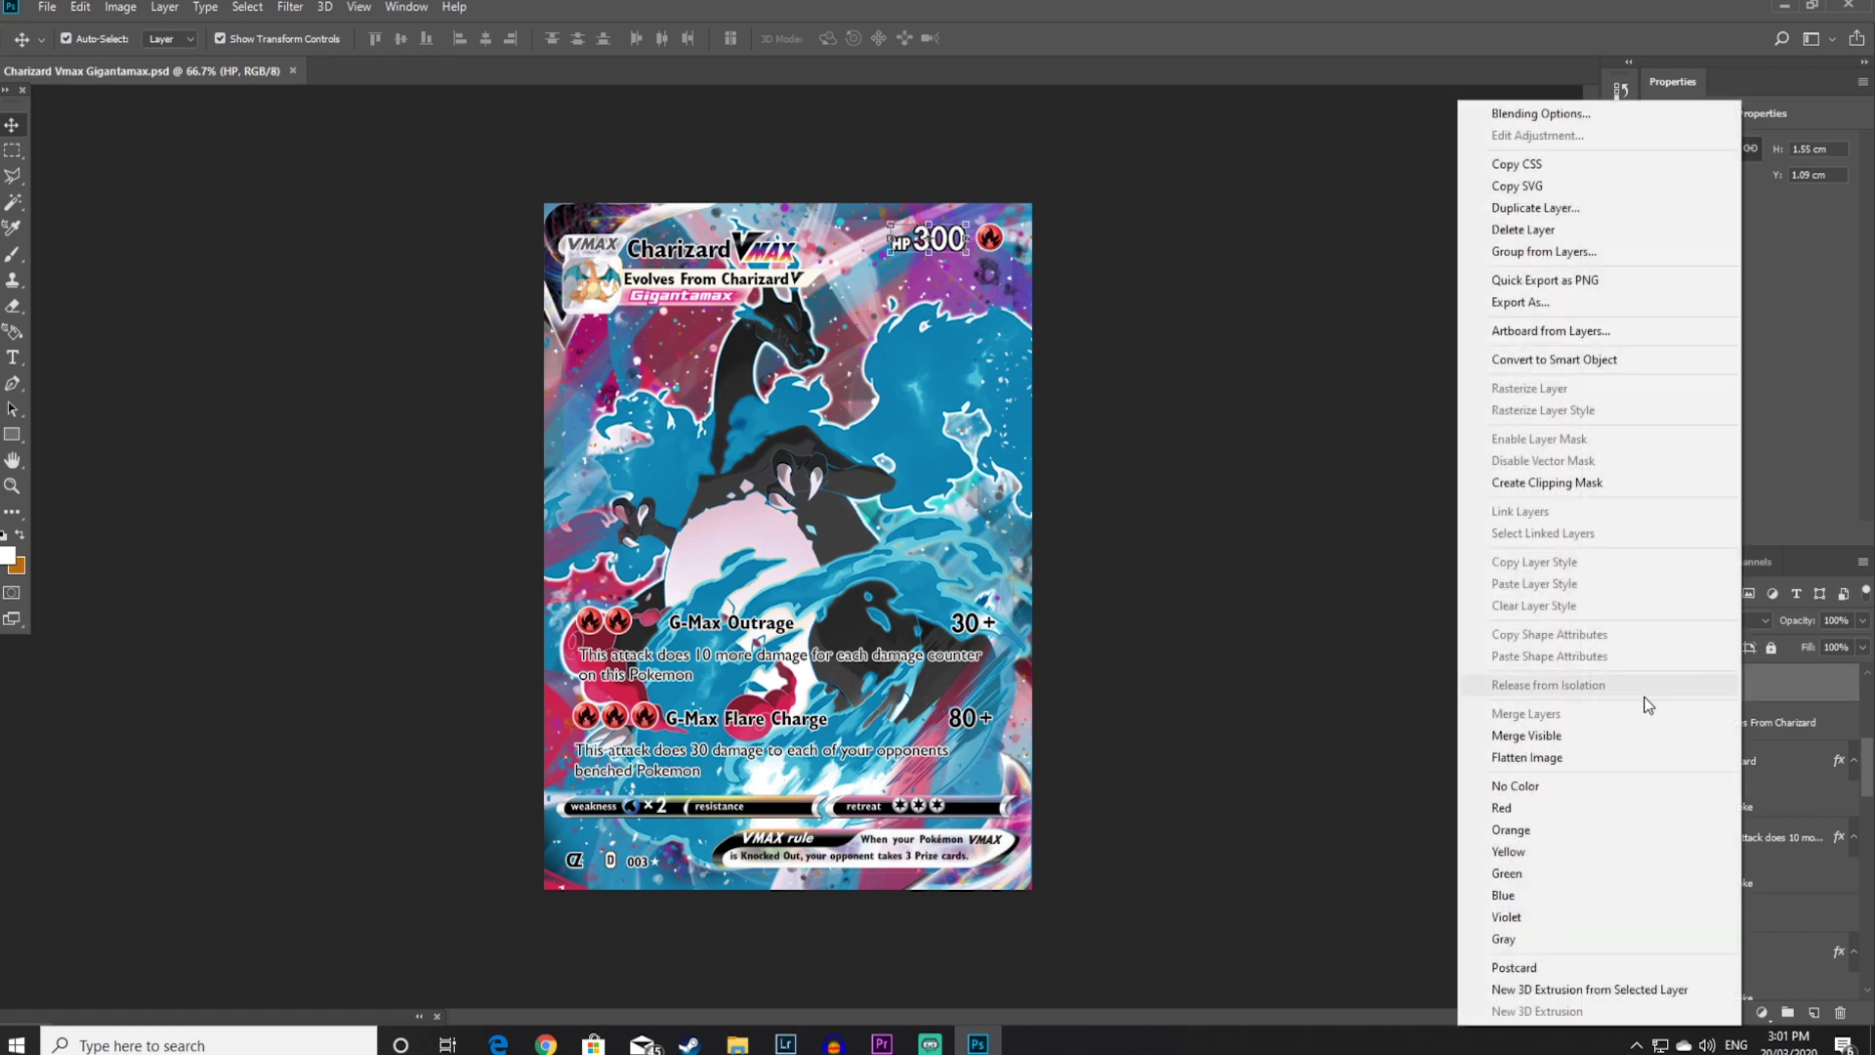
left_click(1555, 739)
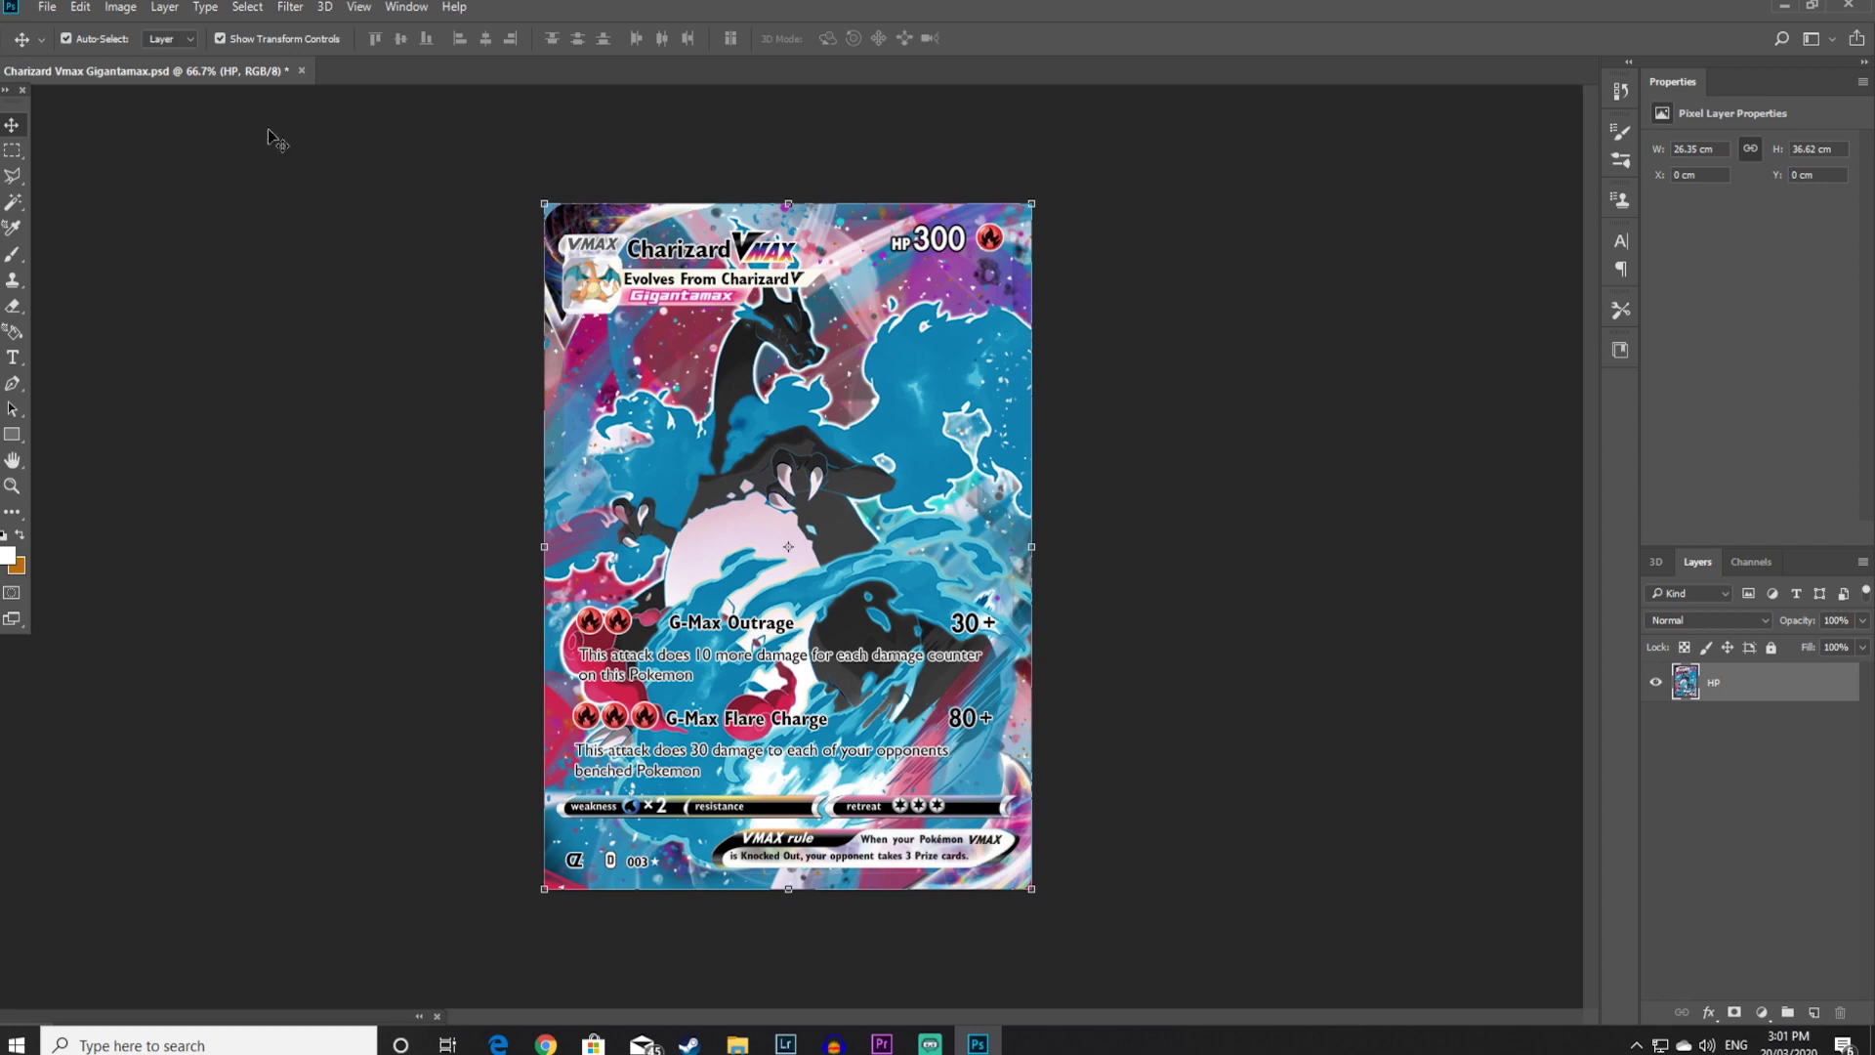
Create a new portrait A4 print document, 210 x 297 mm at 300 pixels/inch with a white background
left_click(56, 6)
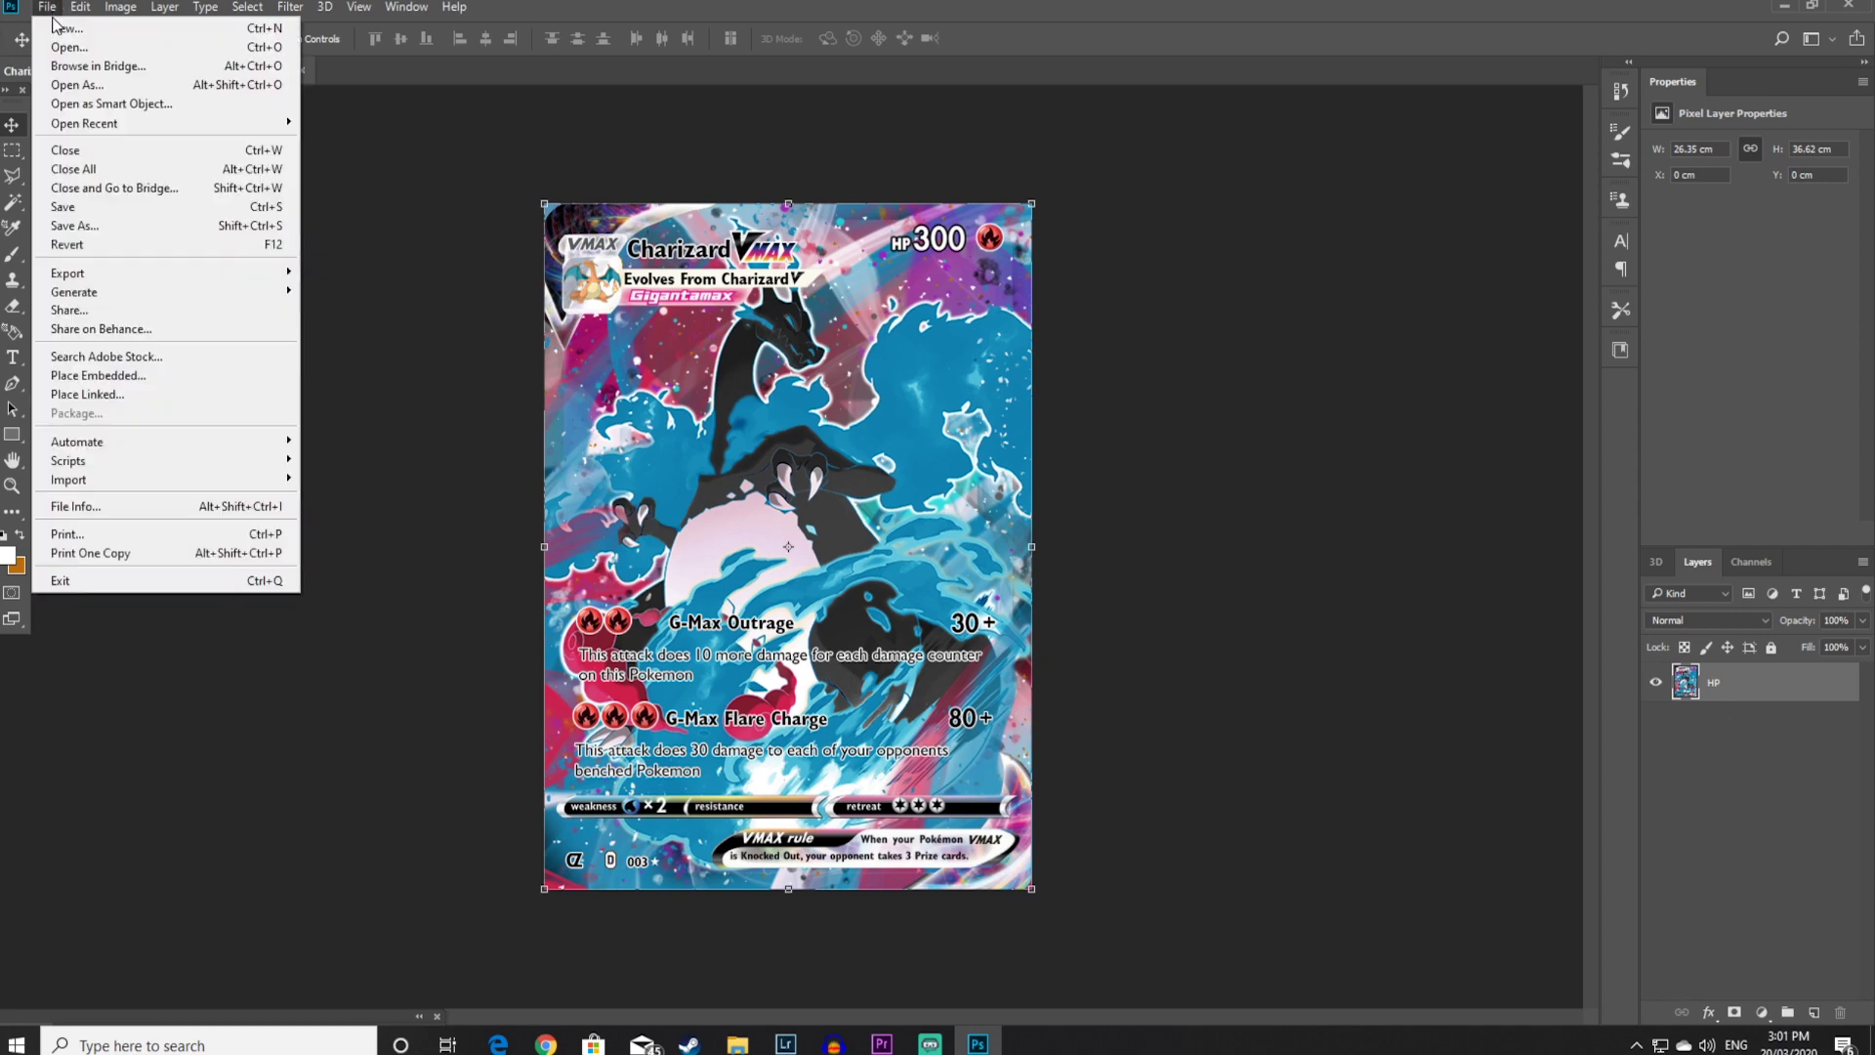
left_click(56, 27)
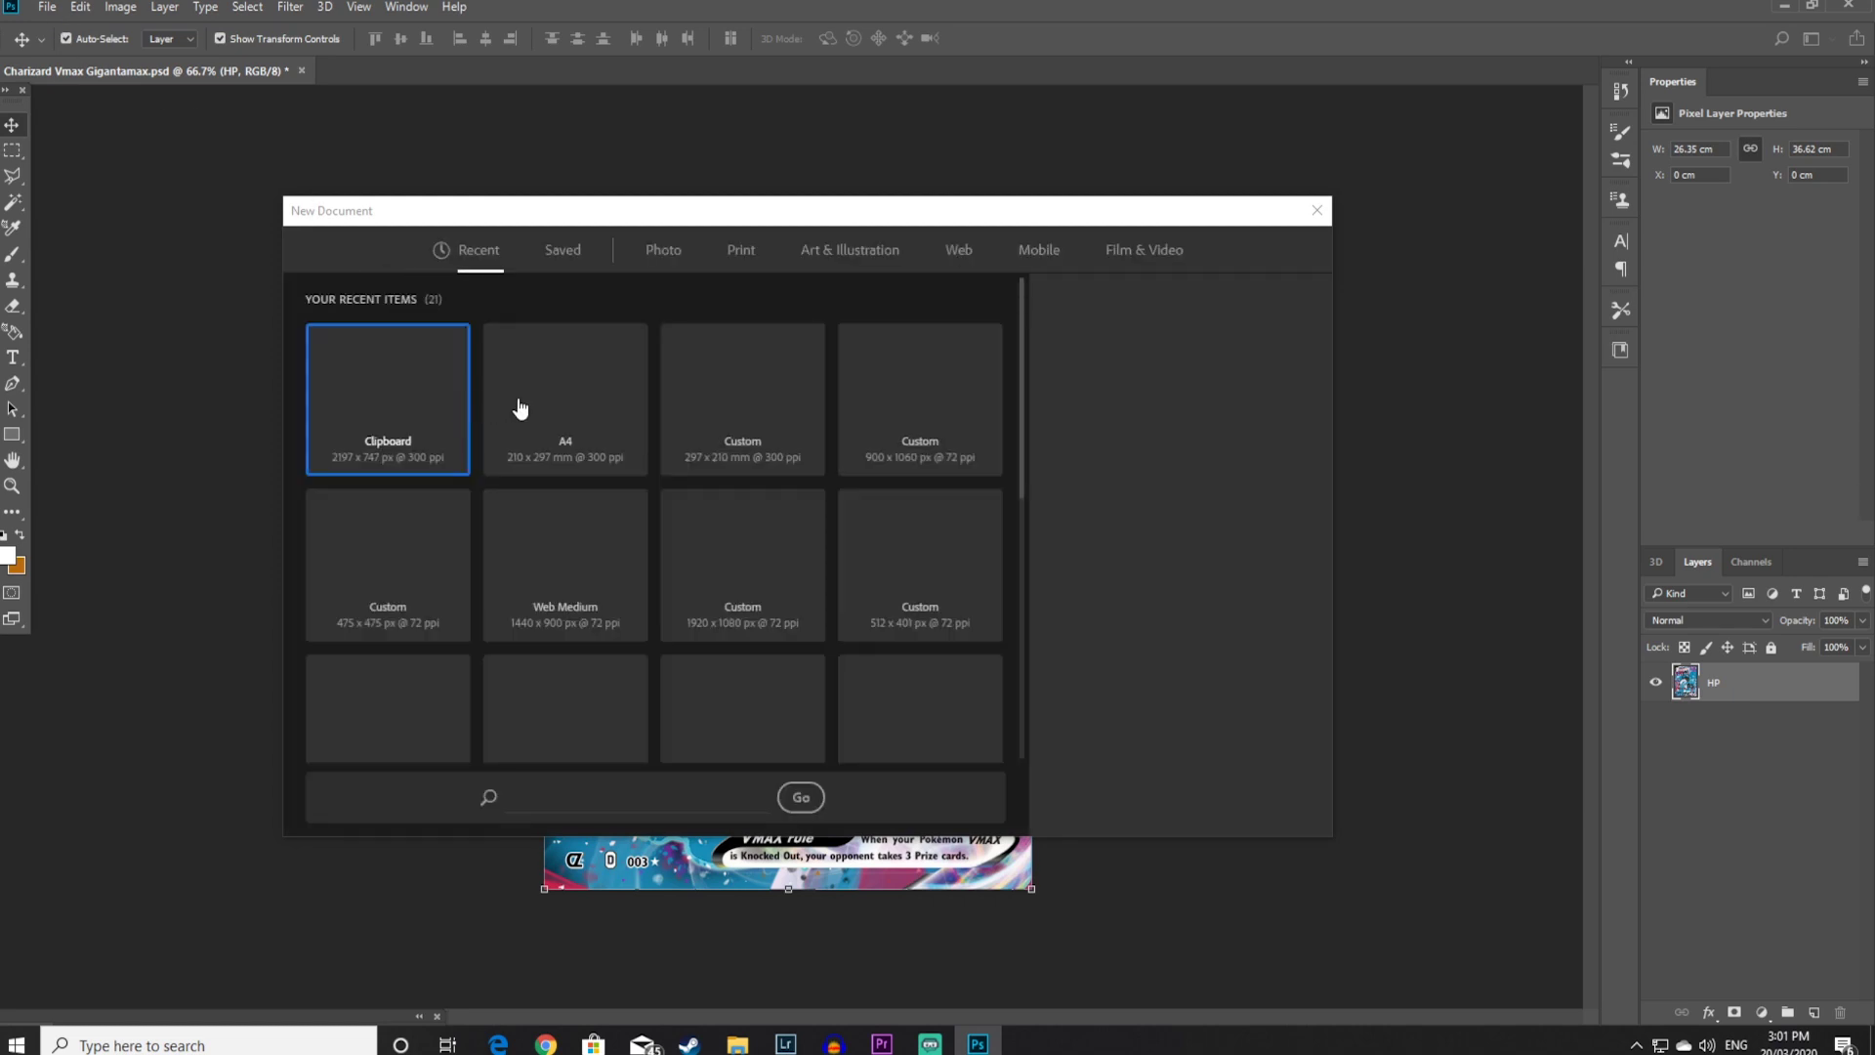
left_click(559, 390)
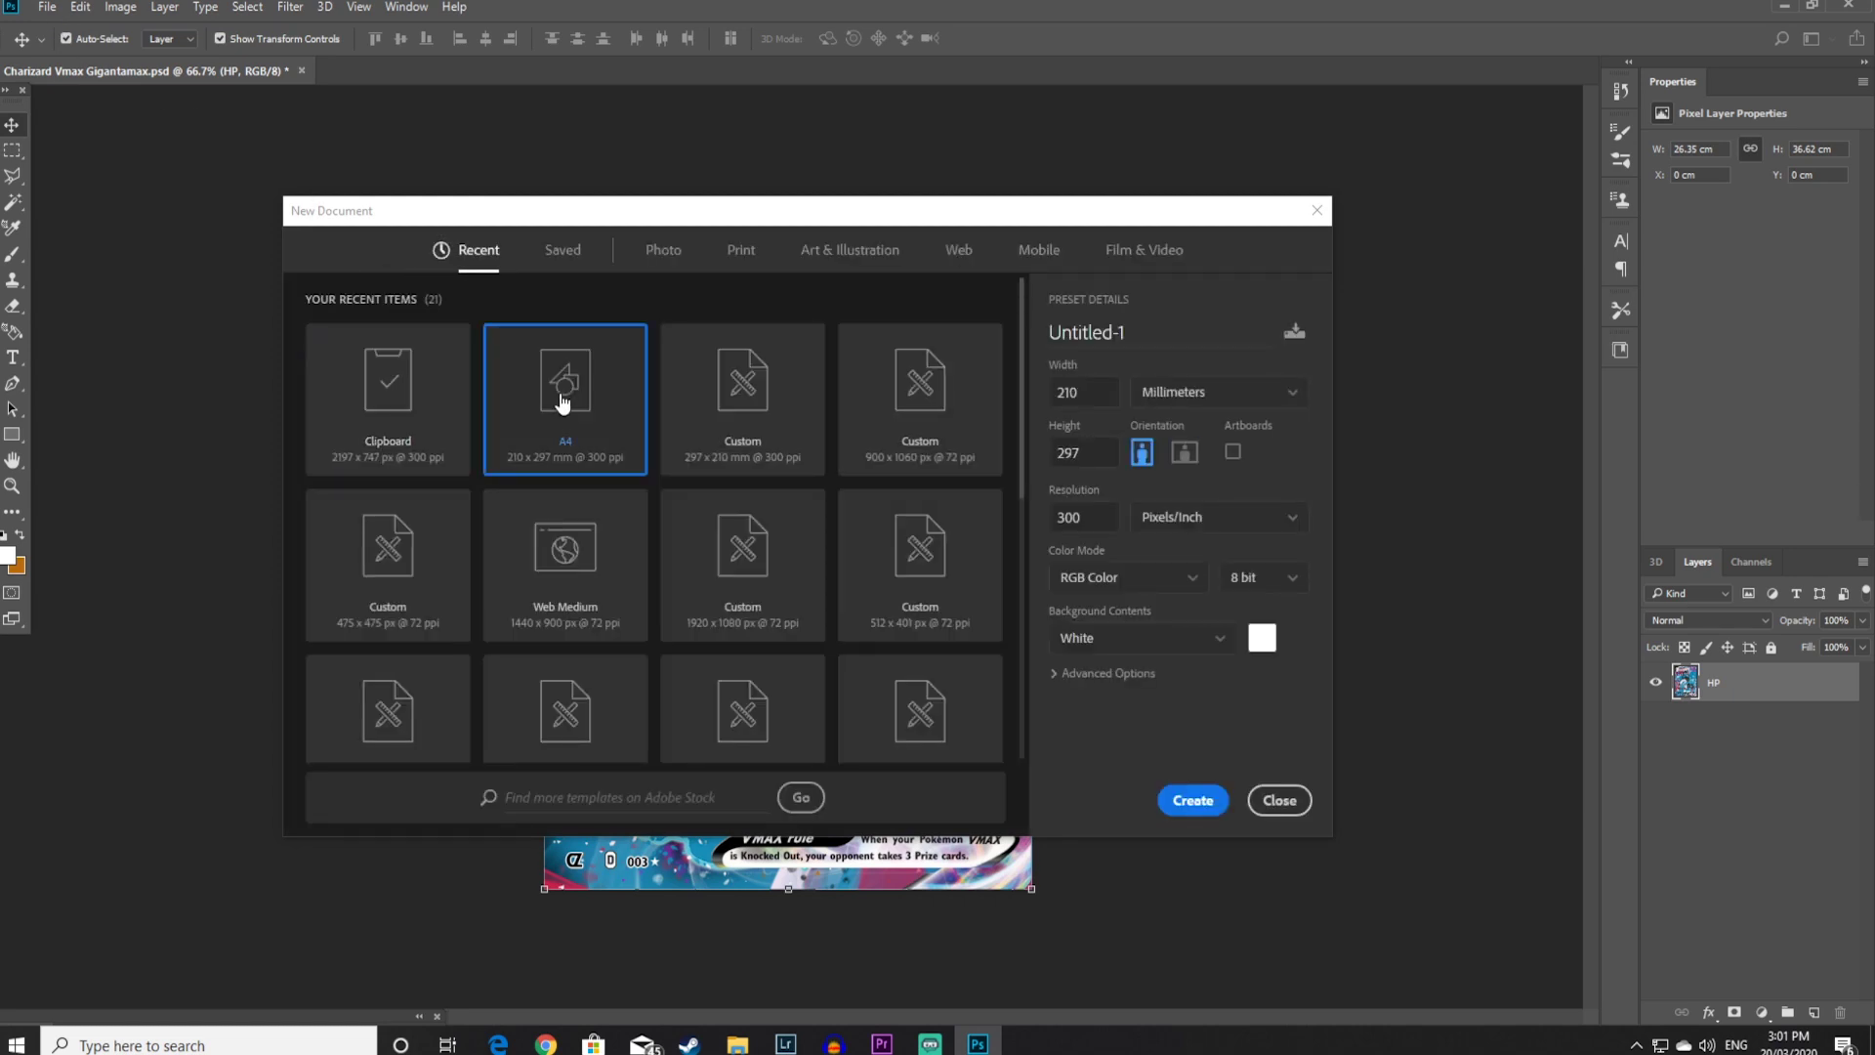
left_click(742, 252)
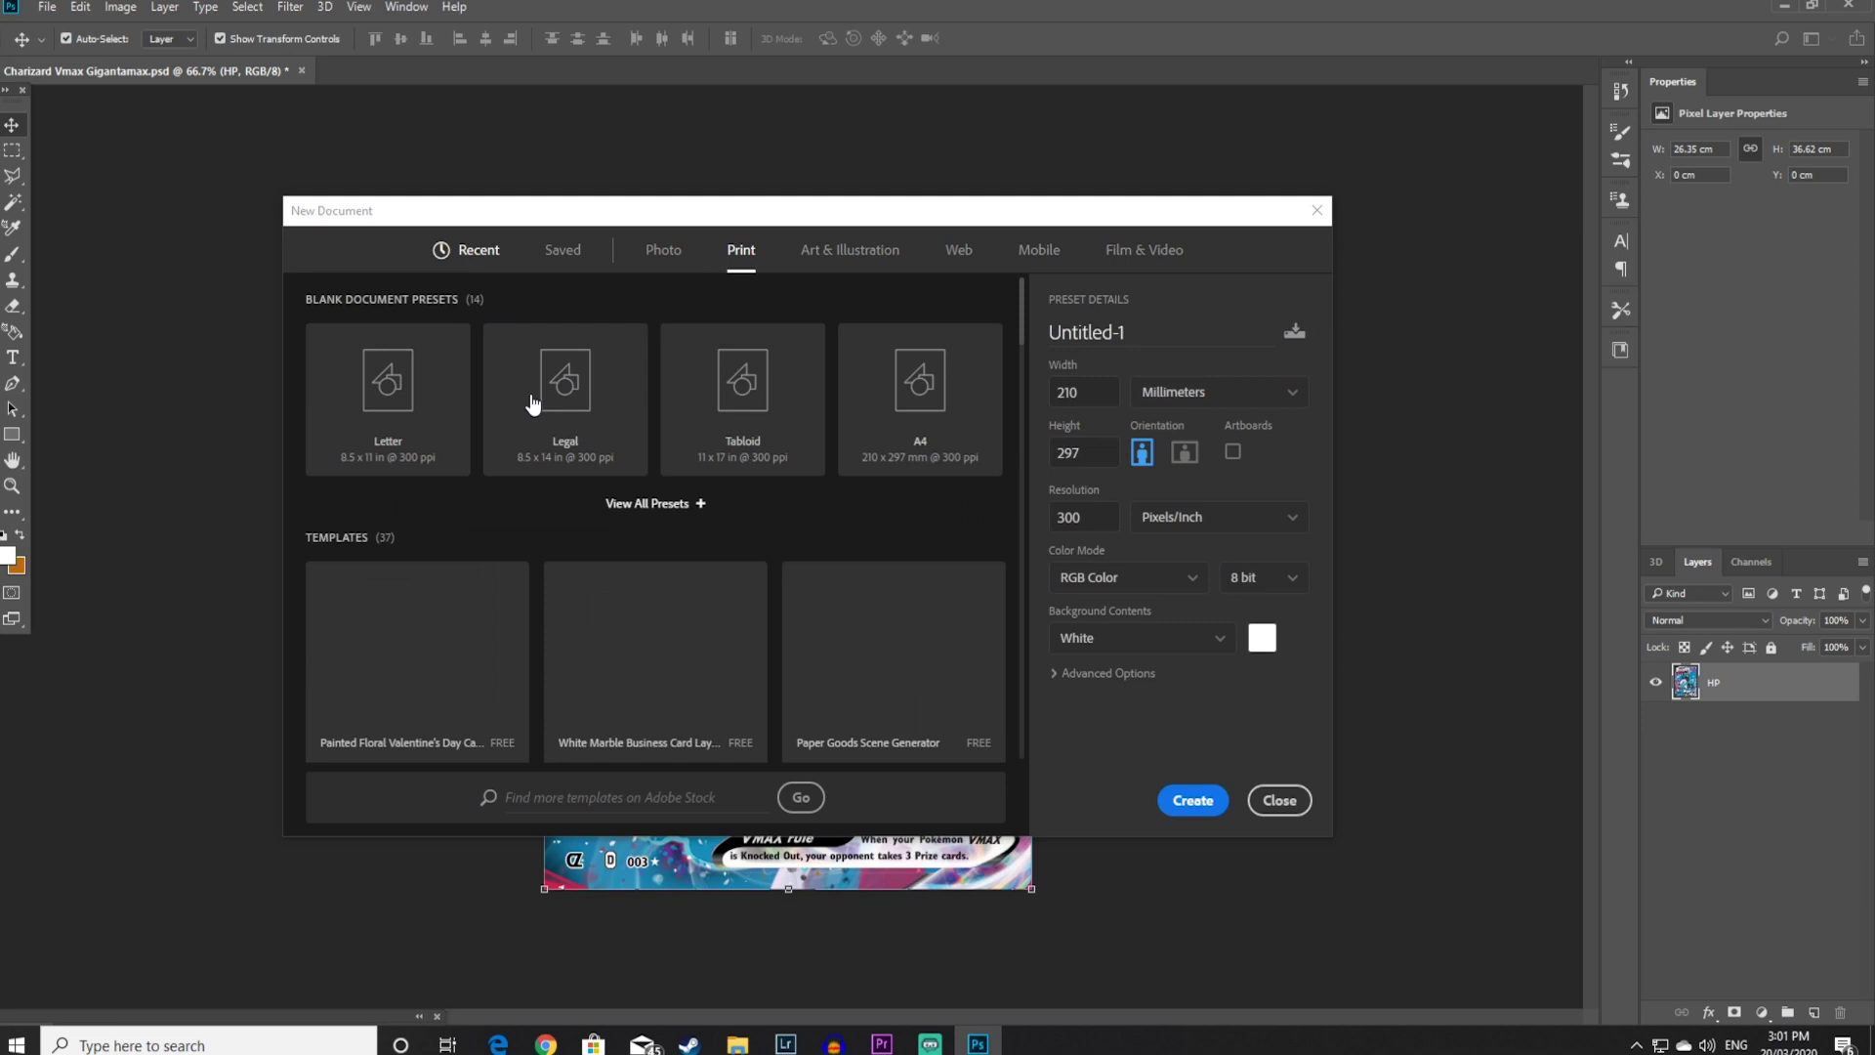
left_click(919, 401)
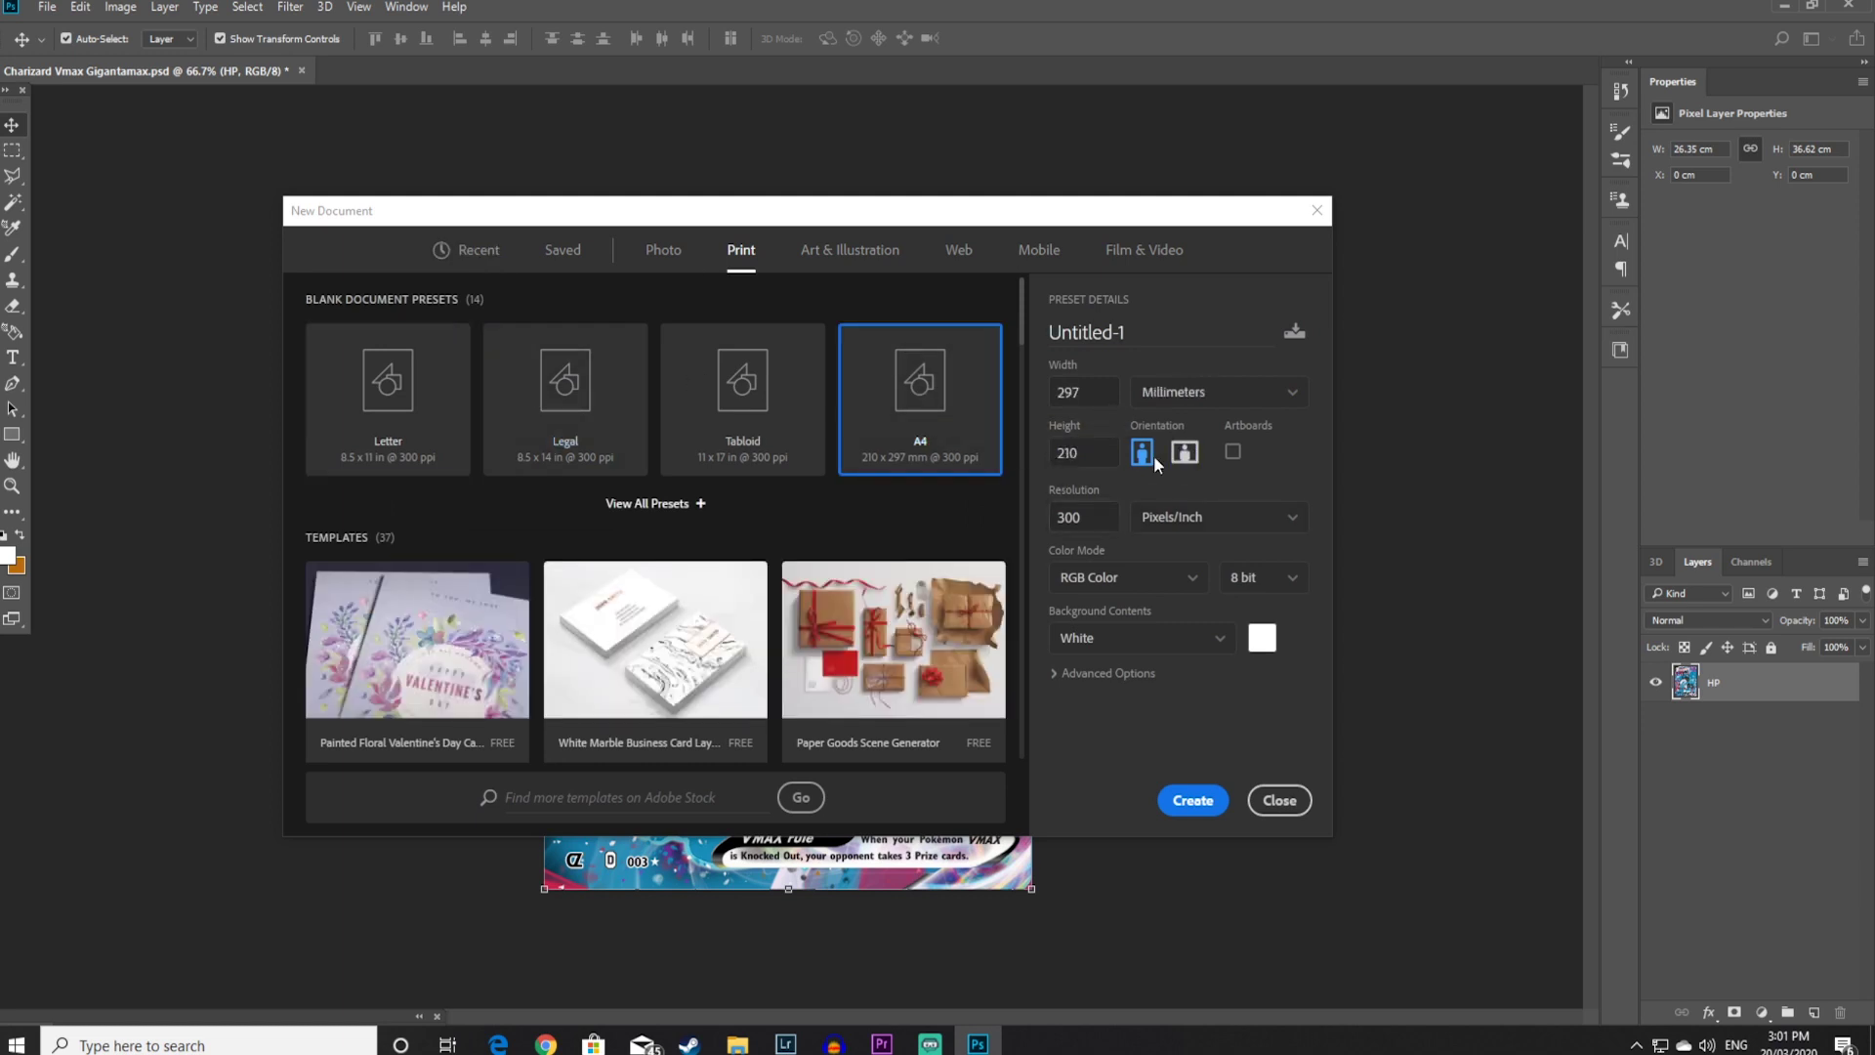
left_click(1191, 803)
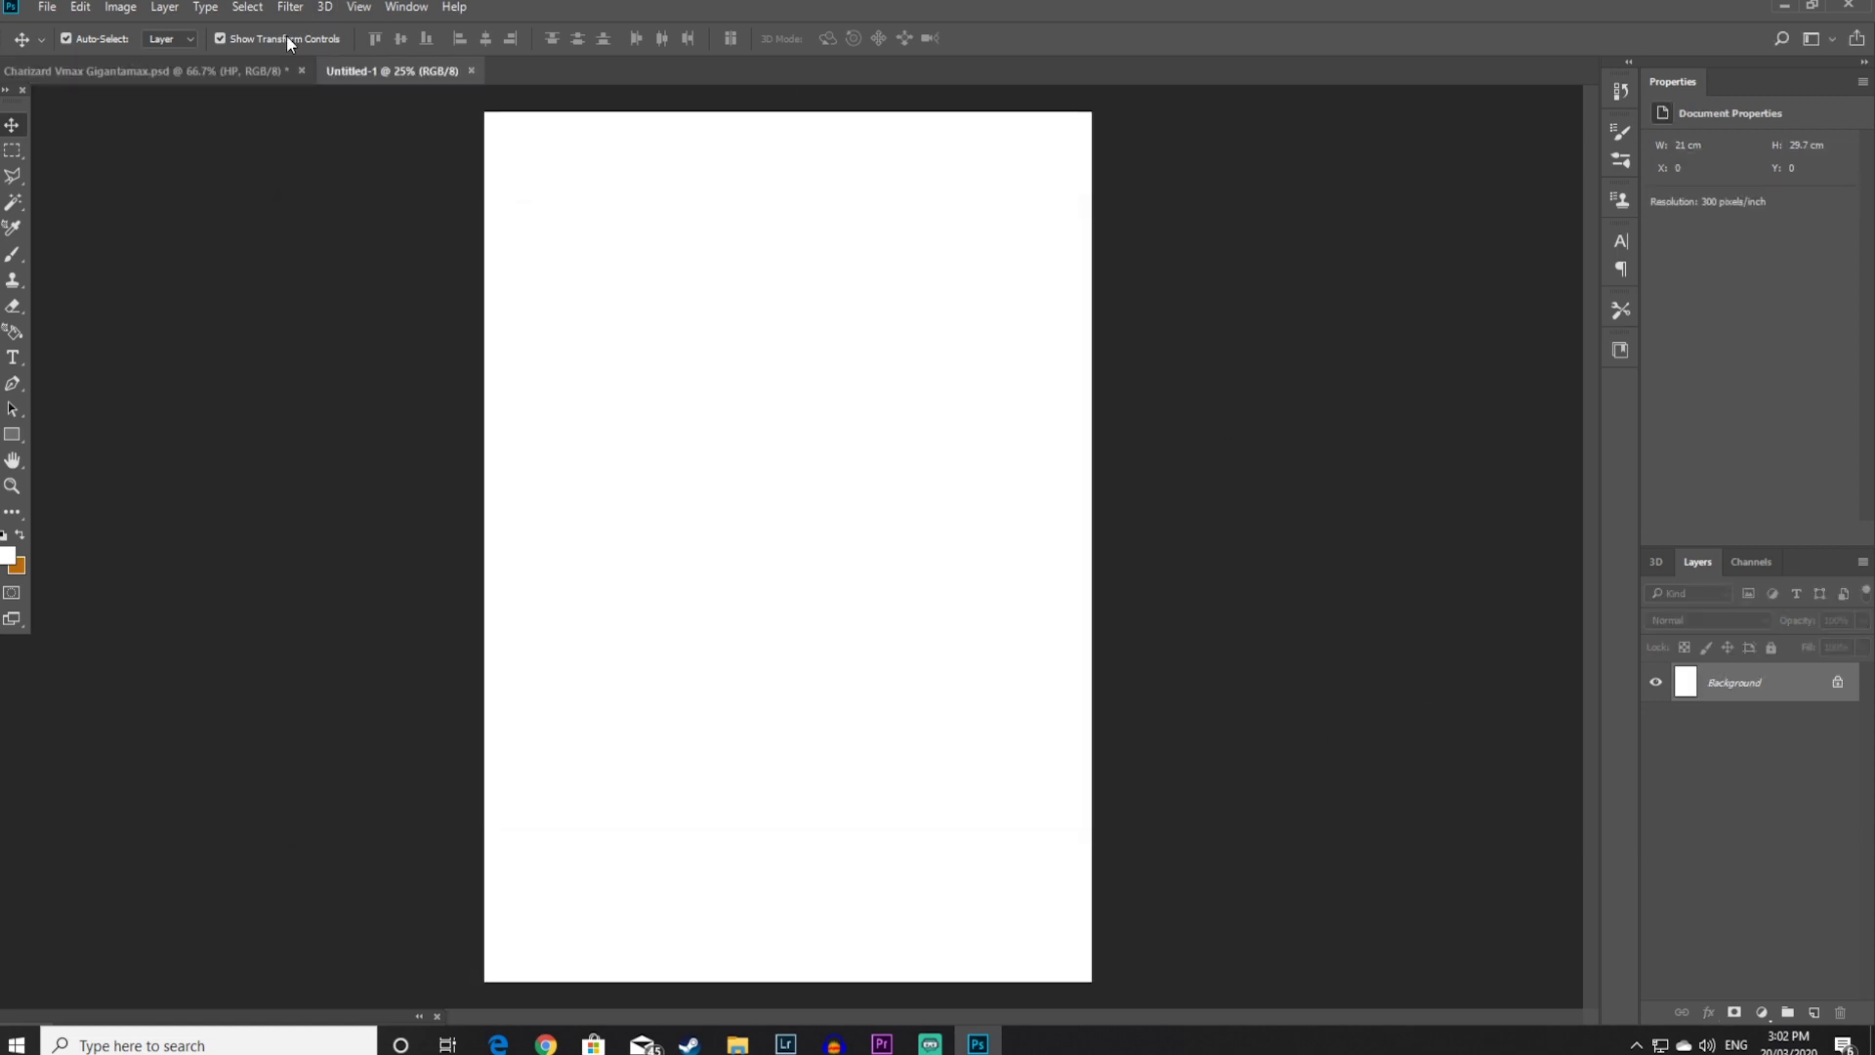
Copy the merged card into the A4 document, rotate it 90 degrees and place it near the page's upper-left corner
left_click(244, 68)
left_click_drag(1735, 692, 693, 274)
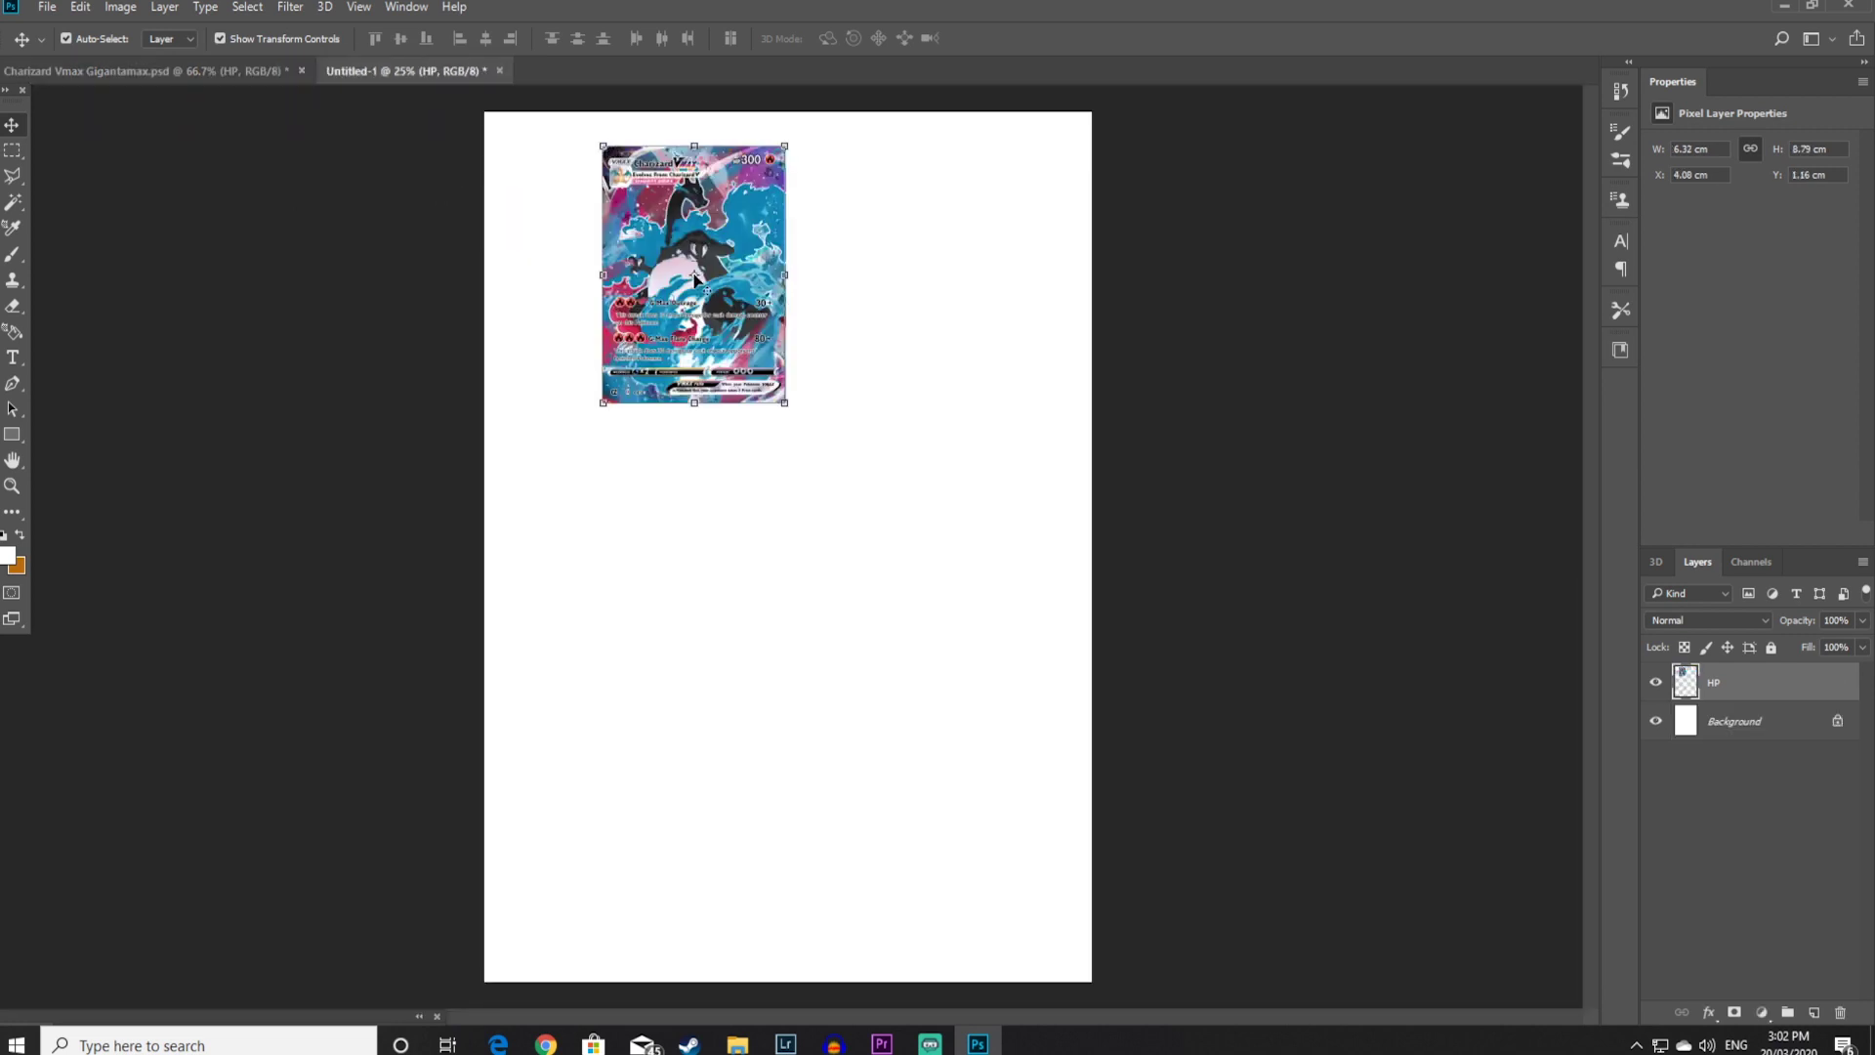
left_click_drag(831, 167, 843, 353)
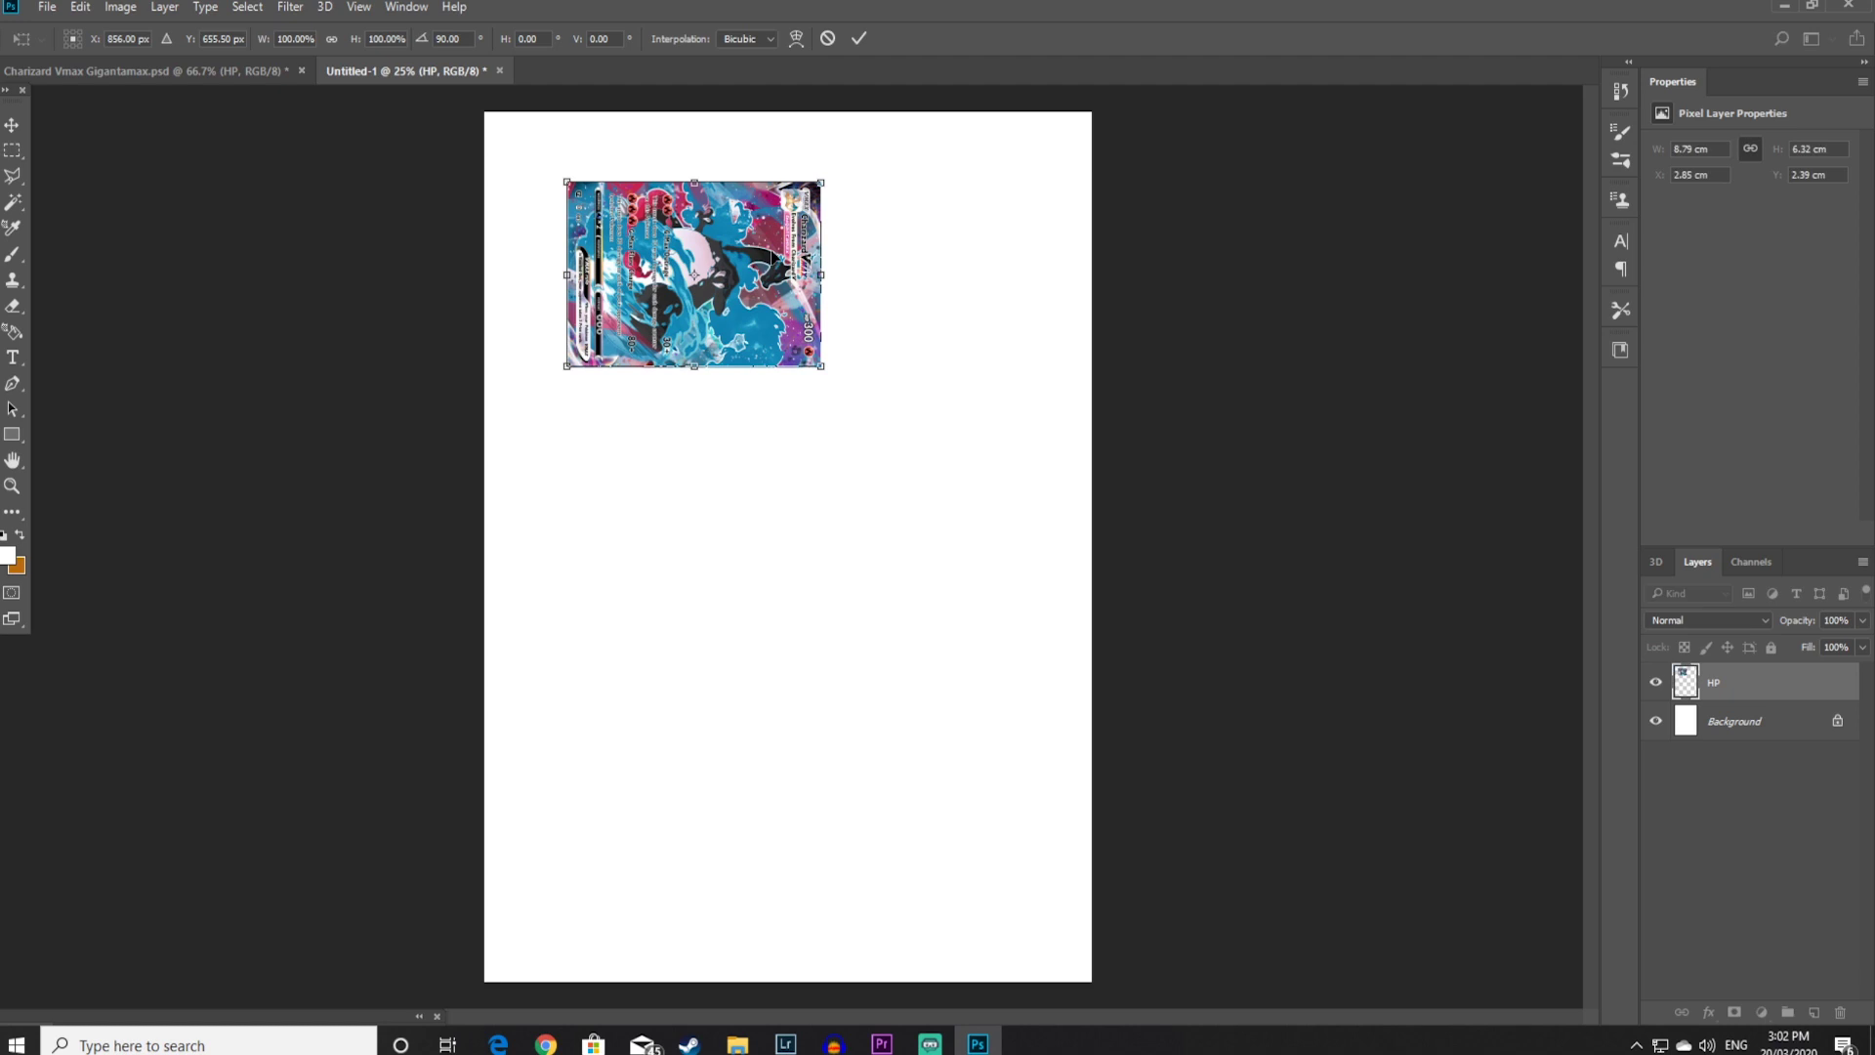
left_click_drag(775, 257, 730, 221)
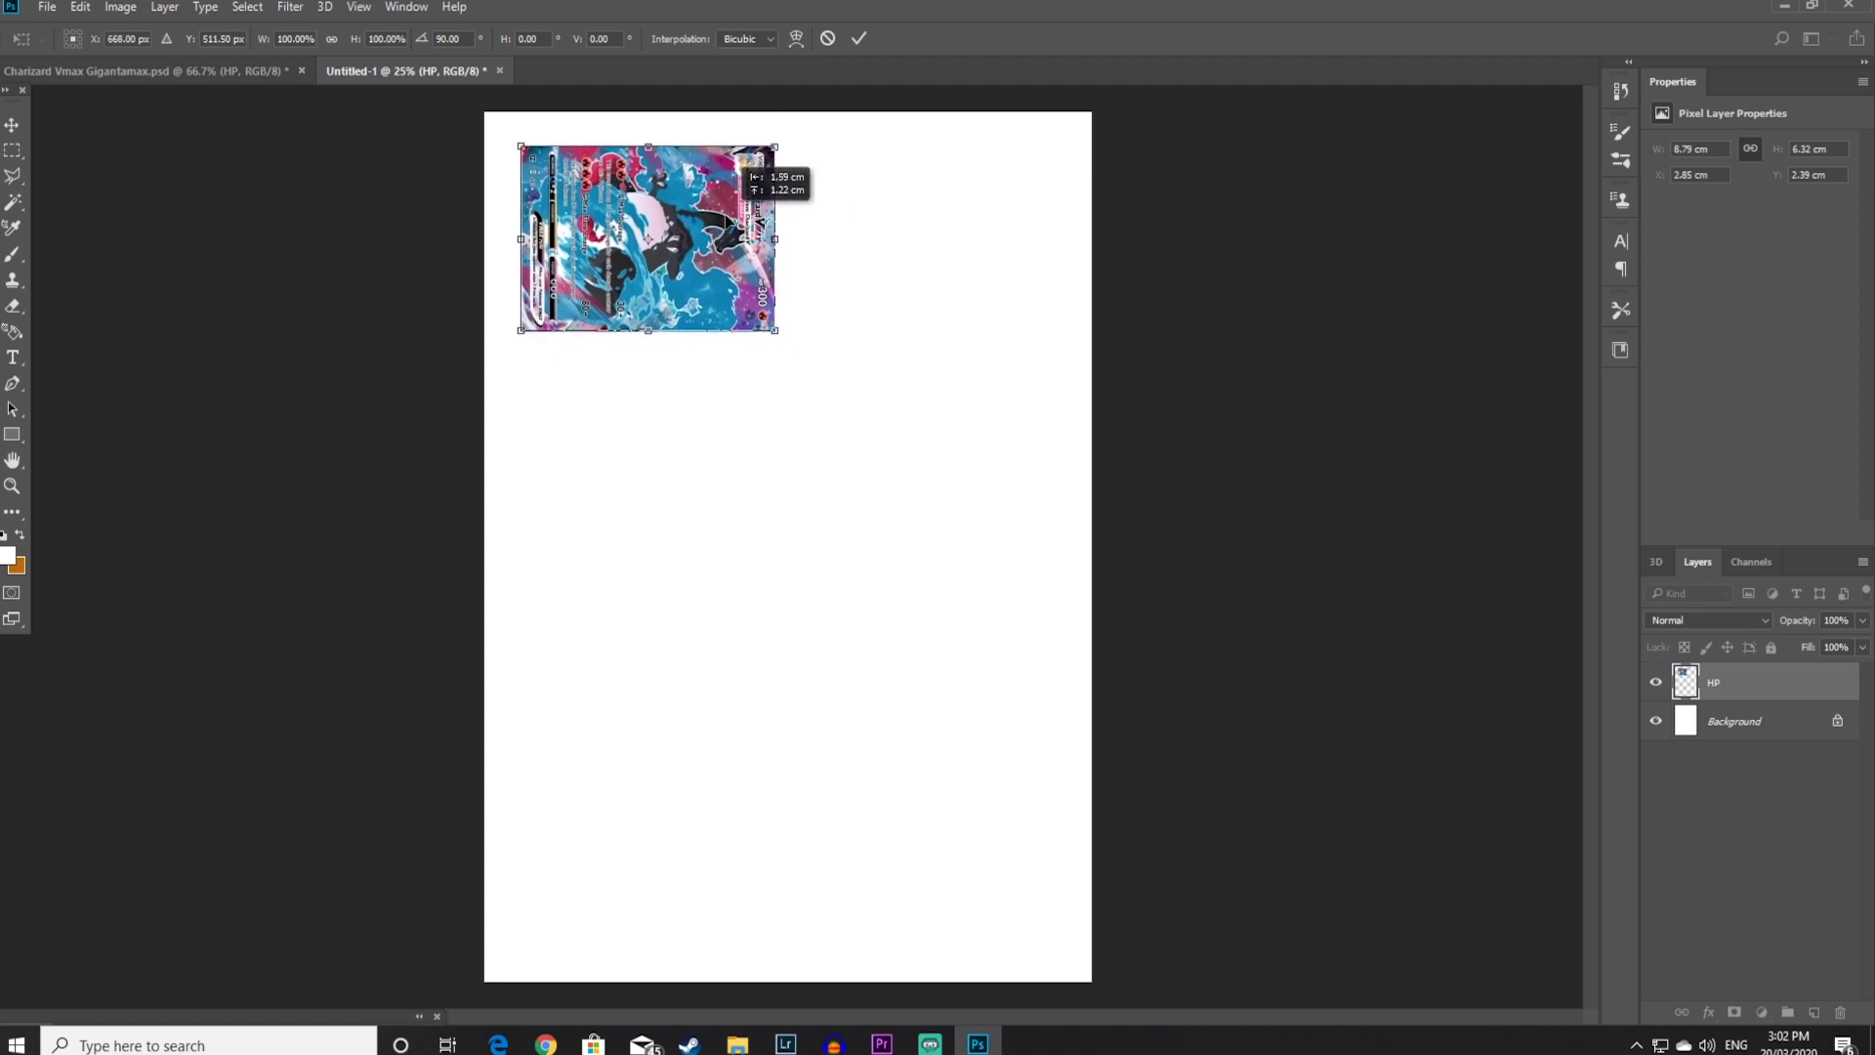
left_click(858, 38)
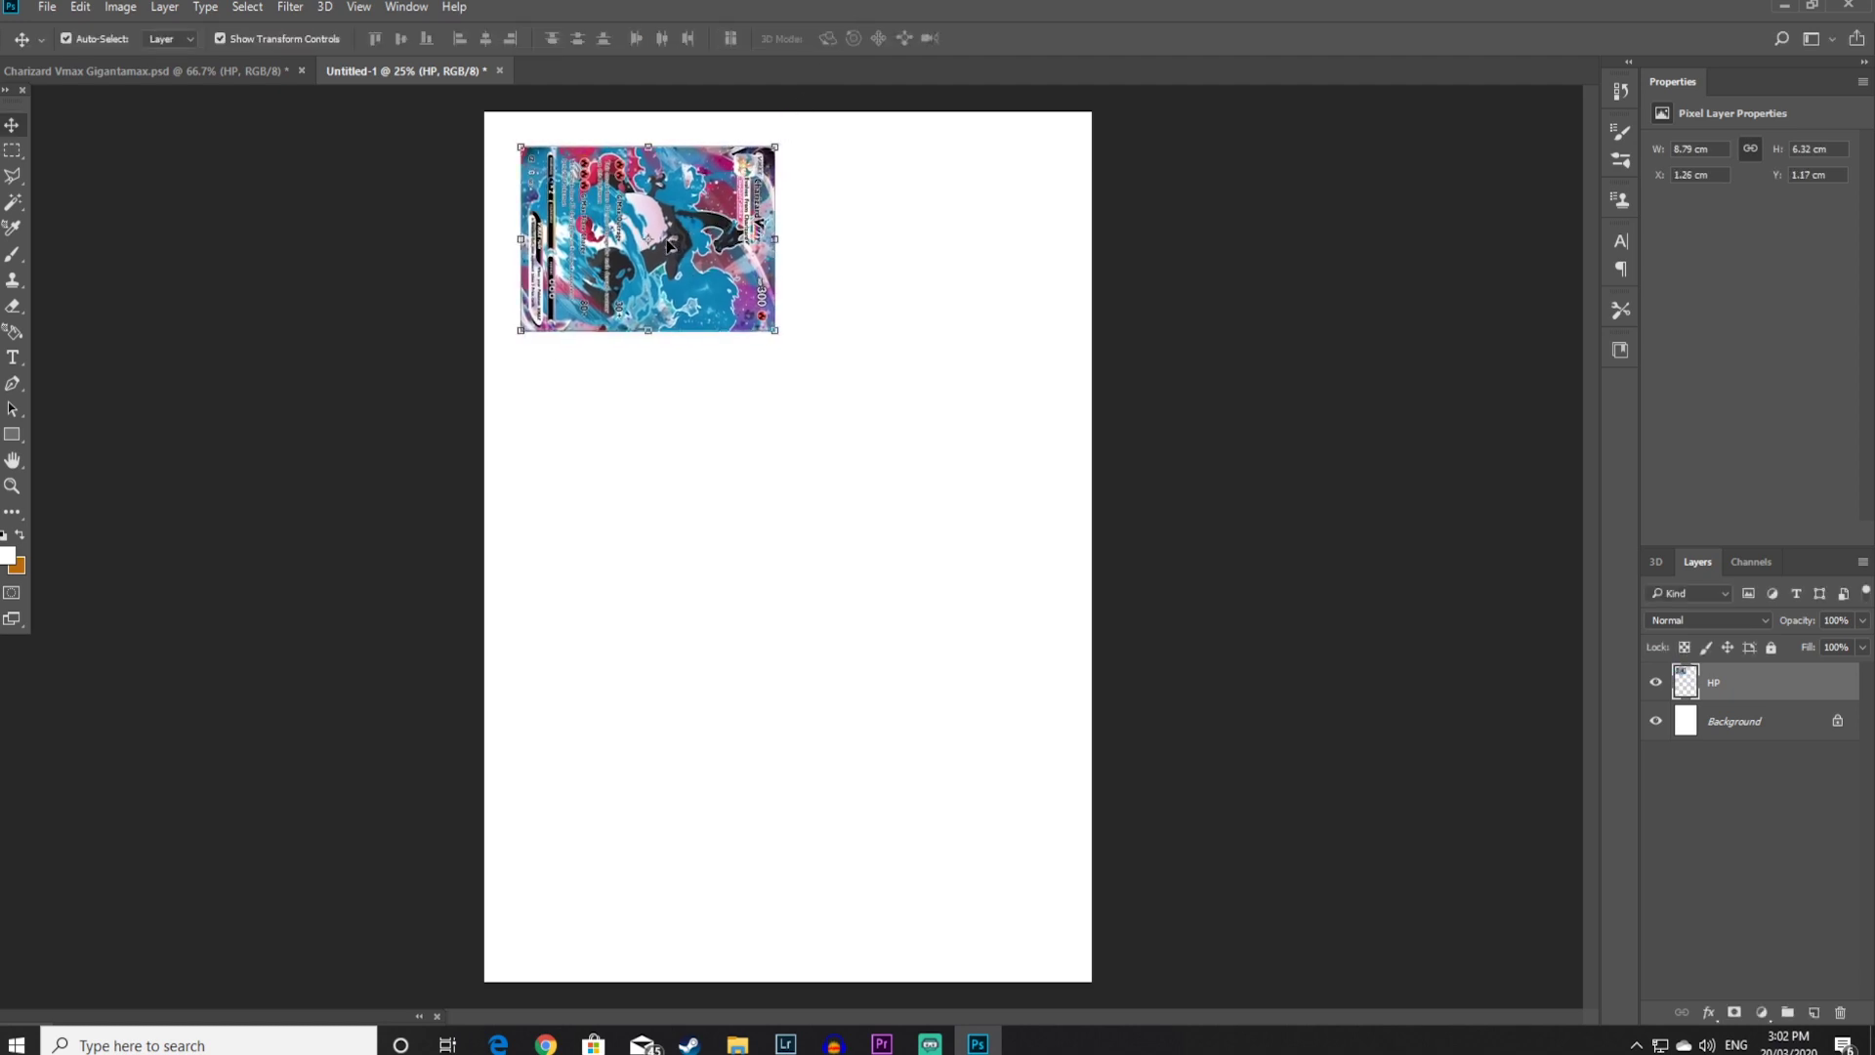
Duplicate the rotated card and align the copy beside the original on its right, leaving a narrow gap
key("ctrl+c")
key("ctrl+v")
left_click_drag(833, 516, 958, 203)
Duplicate the pair of cards three times and stack the copies below with small even gaps, forming four rows
left_click_drag(1057, 408, 764, 283)
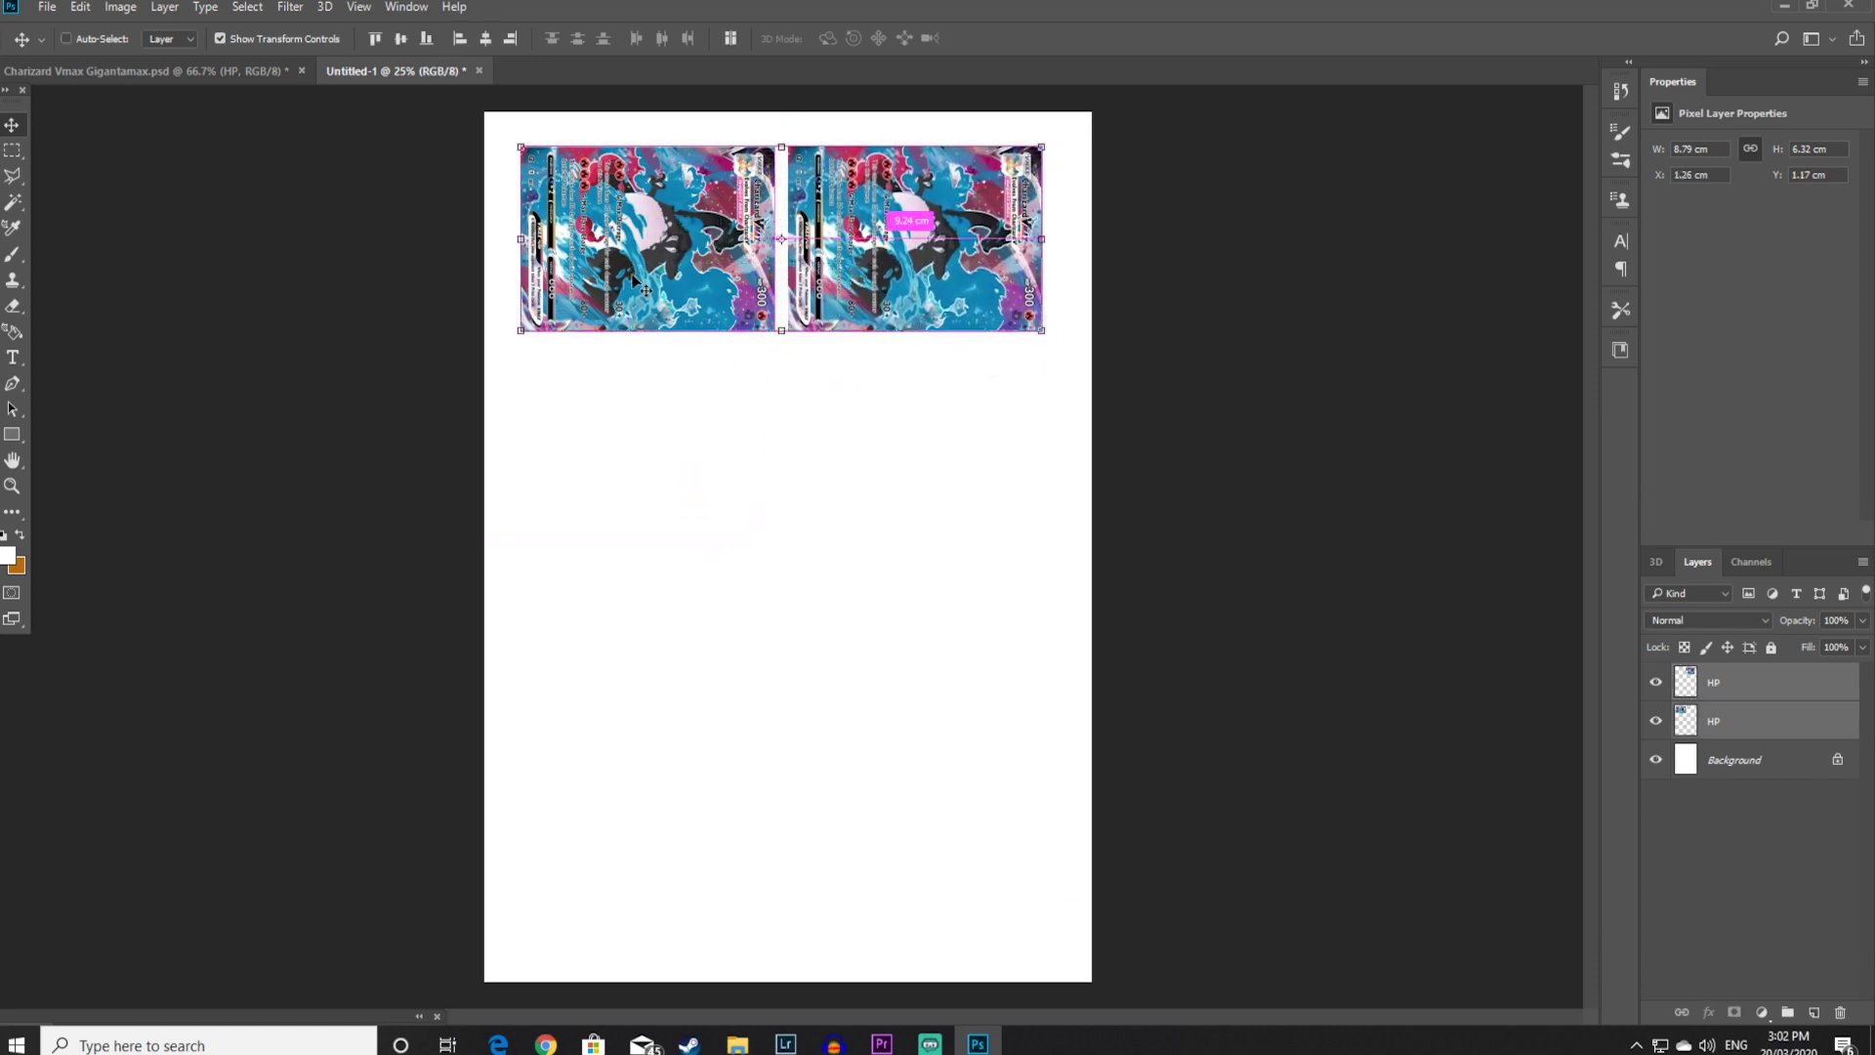
key("ctrl+c")
key("ctrl+v")
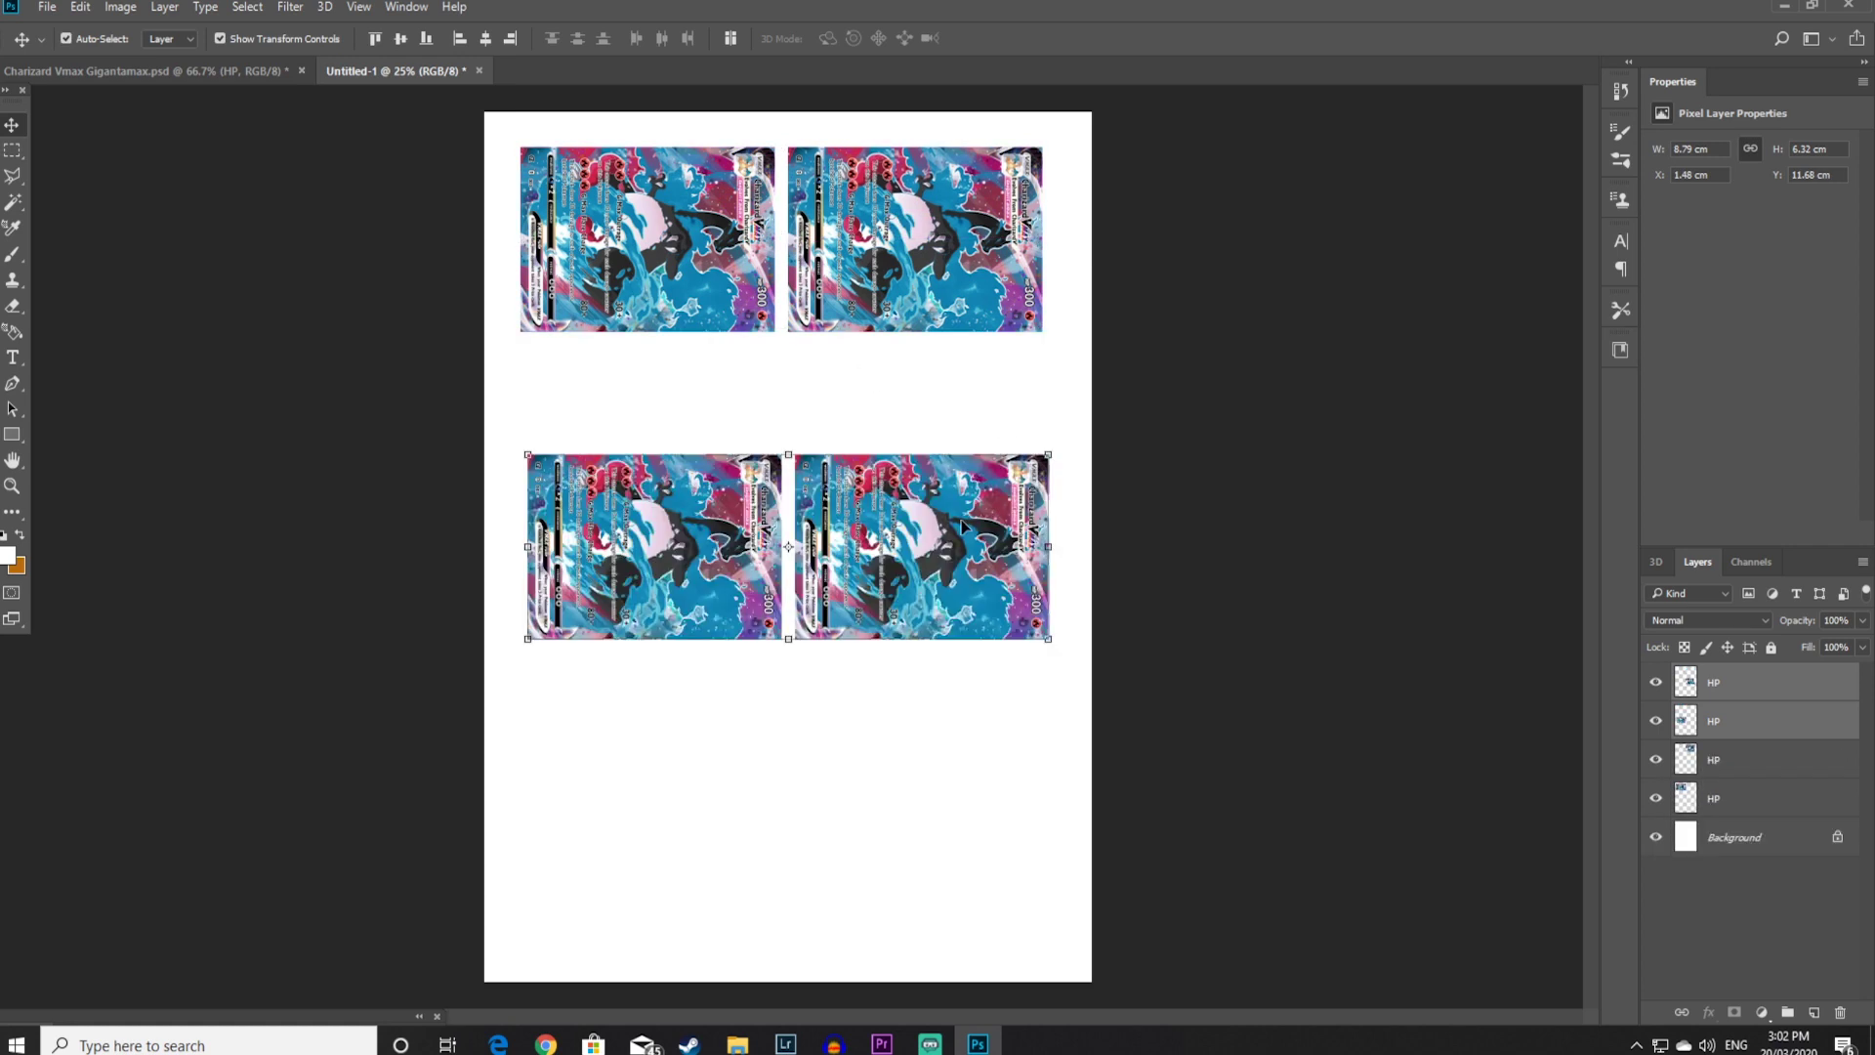
left_click_drag(961, 520, 953, 407)
key("ctrl+v")
left_click_drag(980, 582, 952, 659)
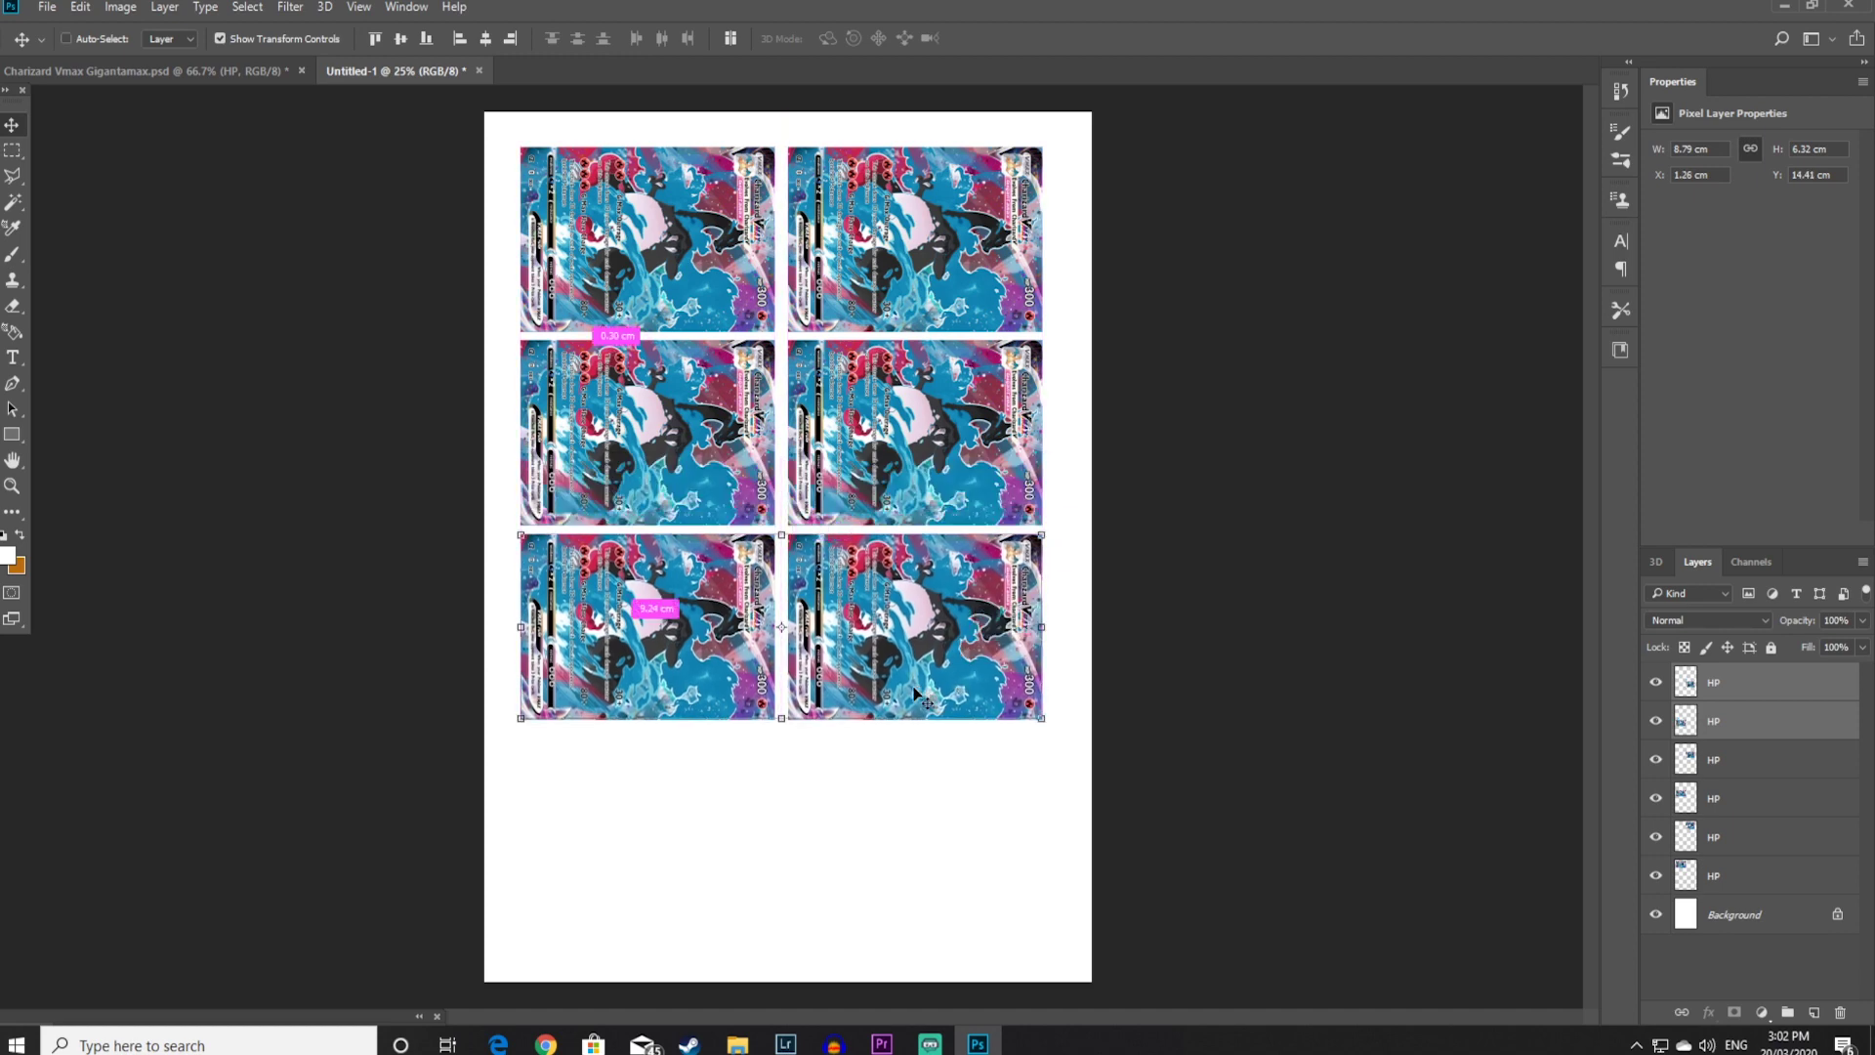
key("ctrl+v")
left_click_drag(930, 562, 940, 835)
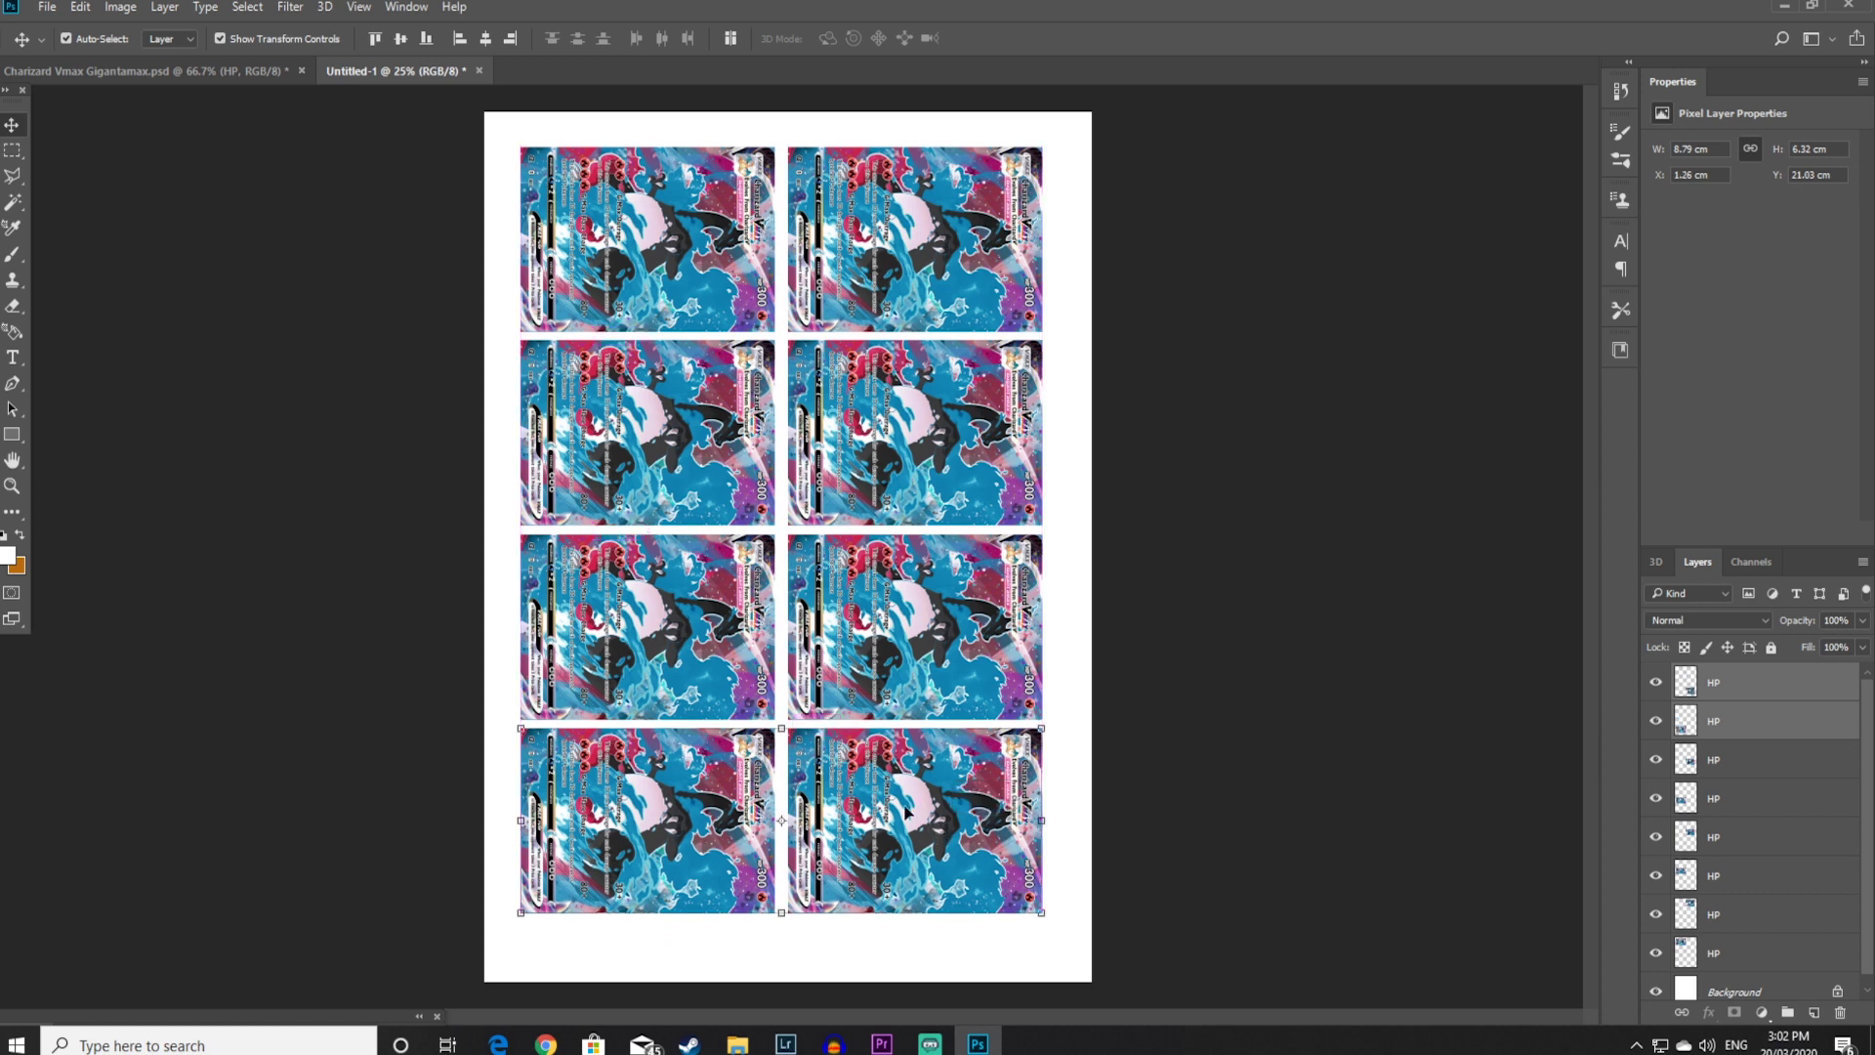
left_click(1439, 674)
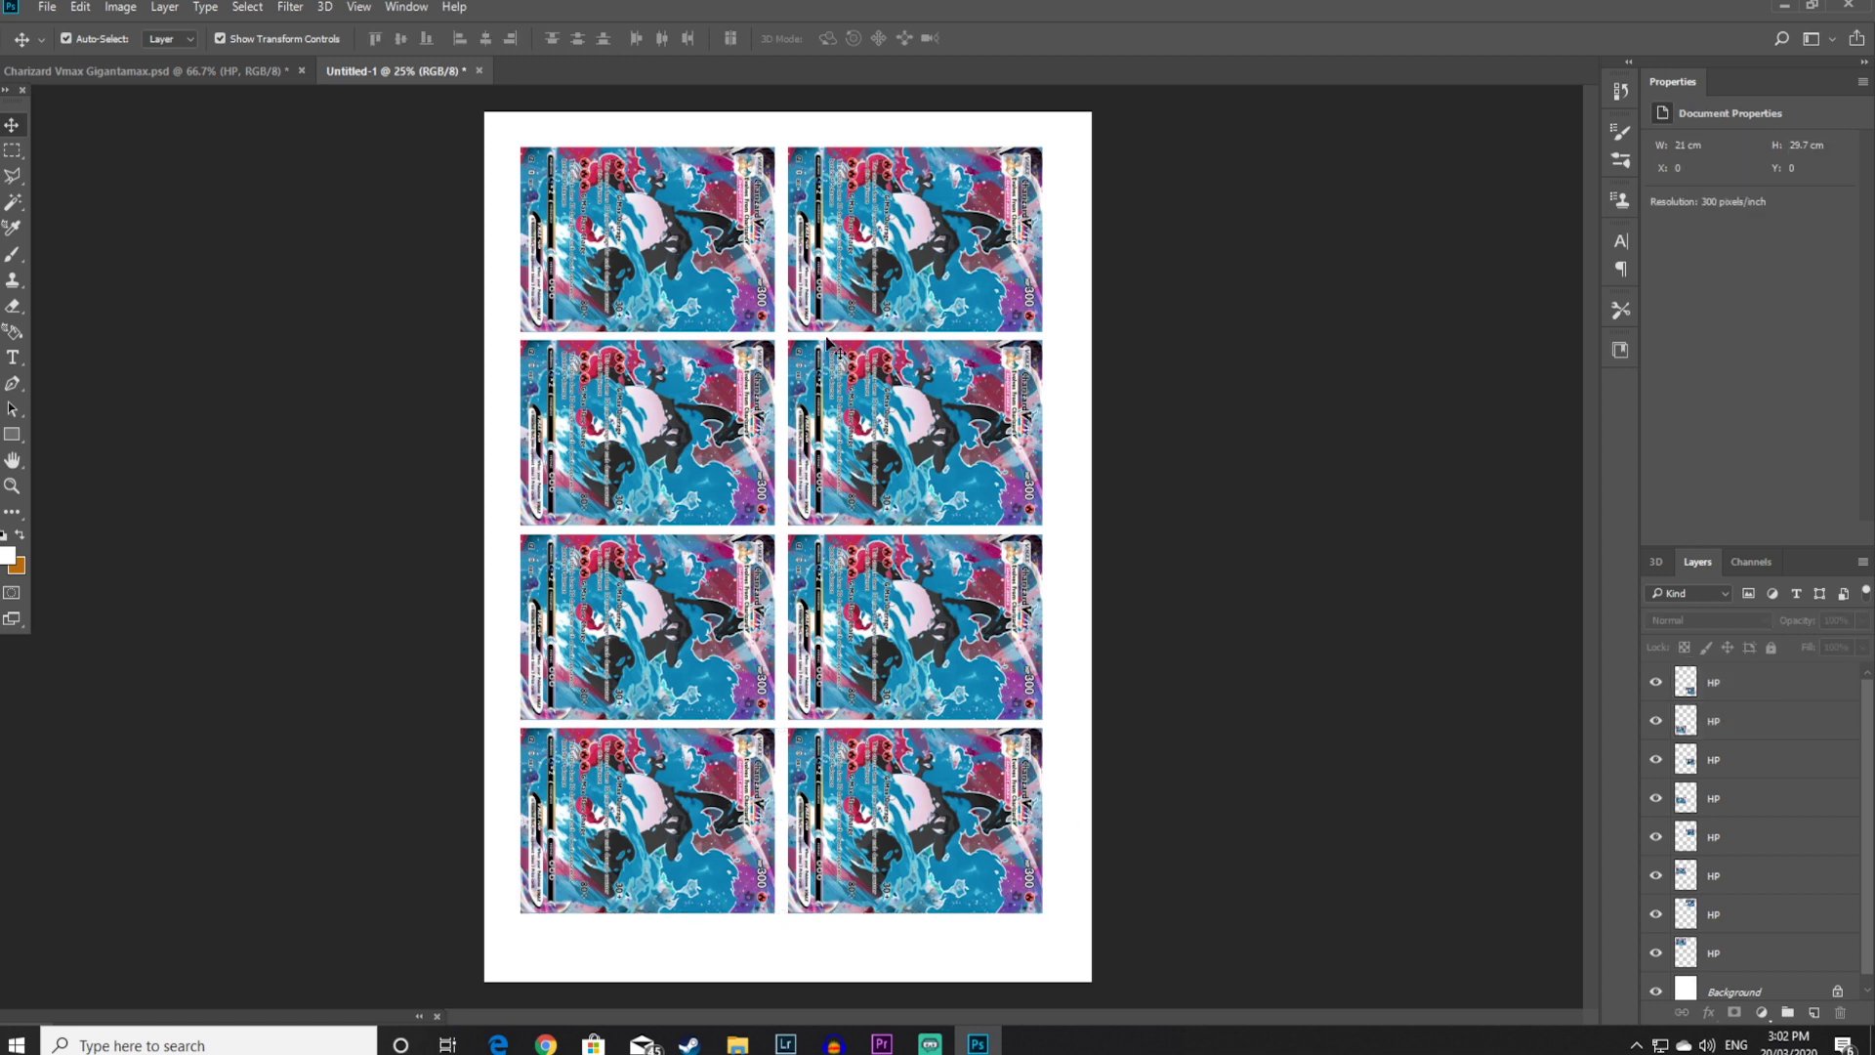
Set the opacity of the right card in the first row to 90%
left_click(724, 259)
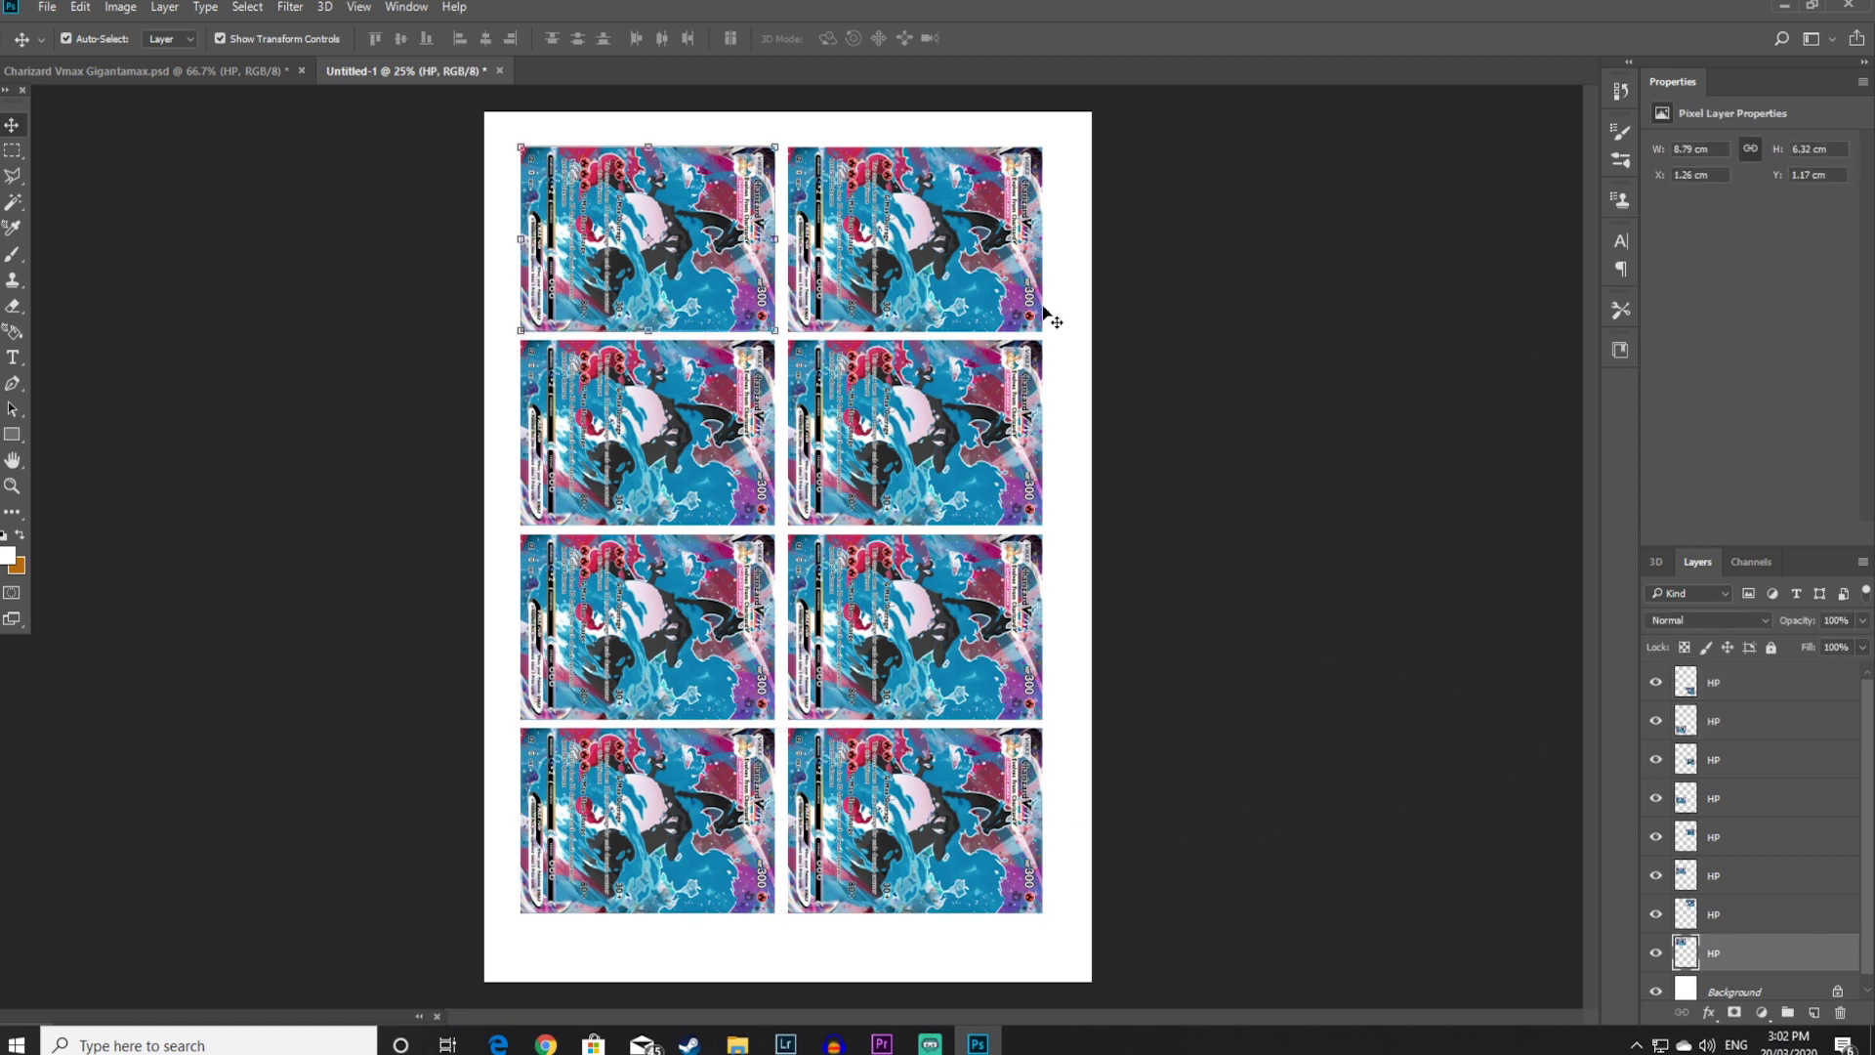
left_click(826, 178)
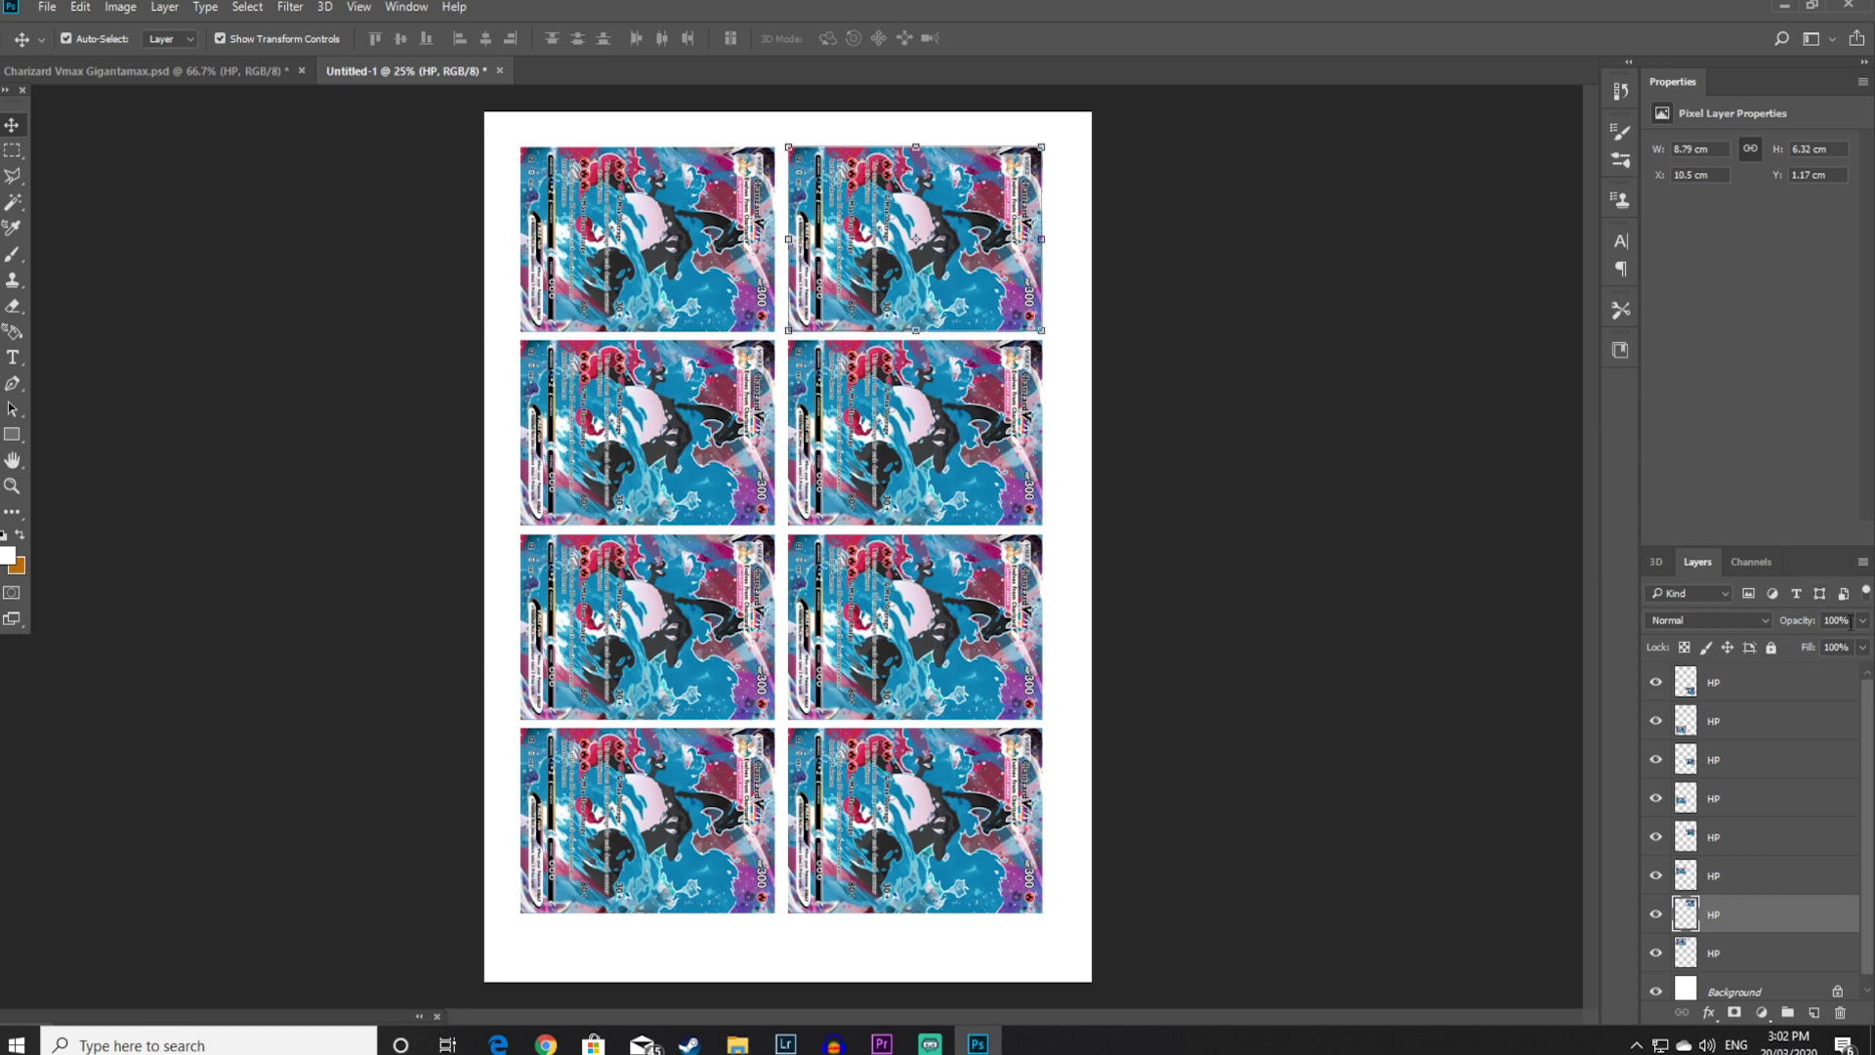
key("BackSpace")
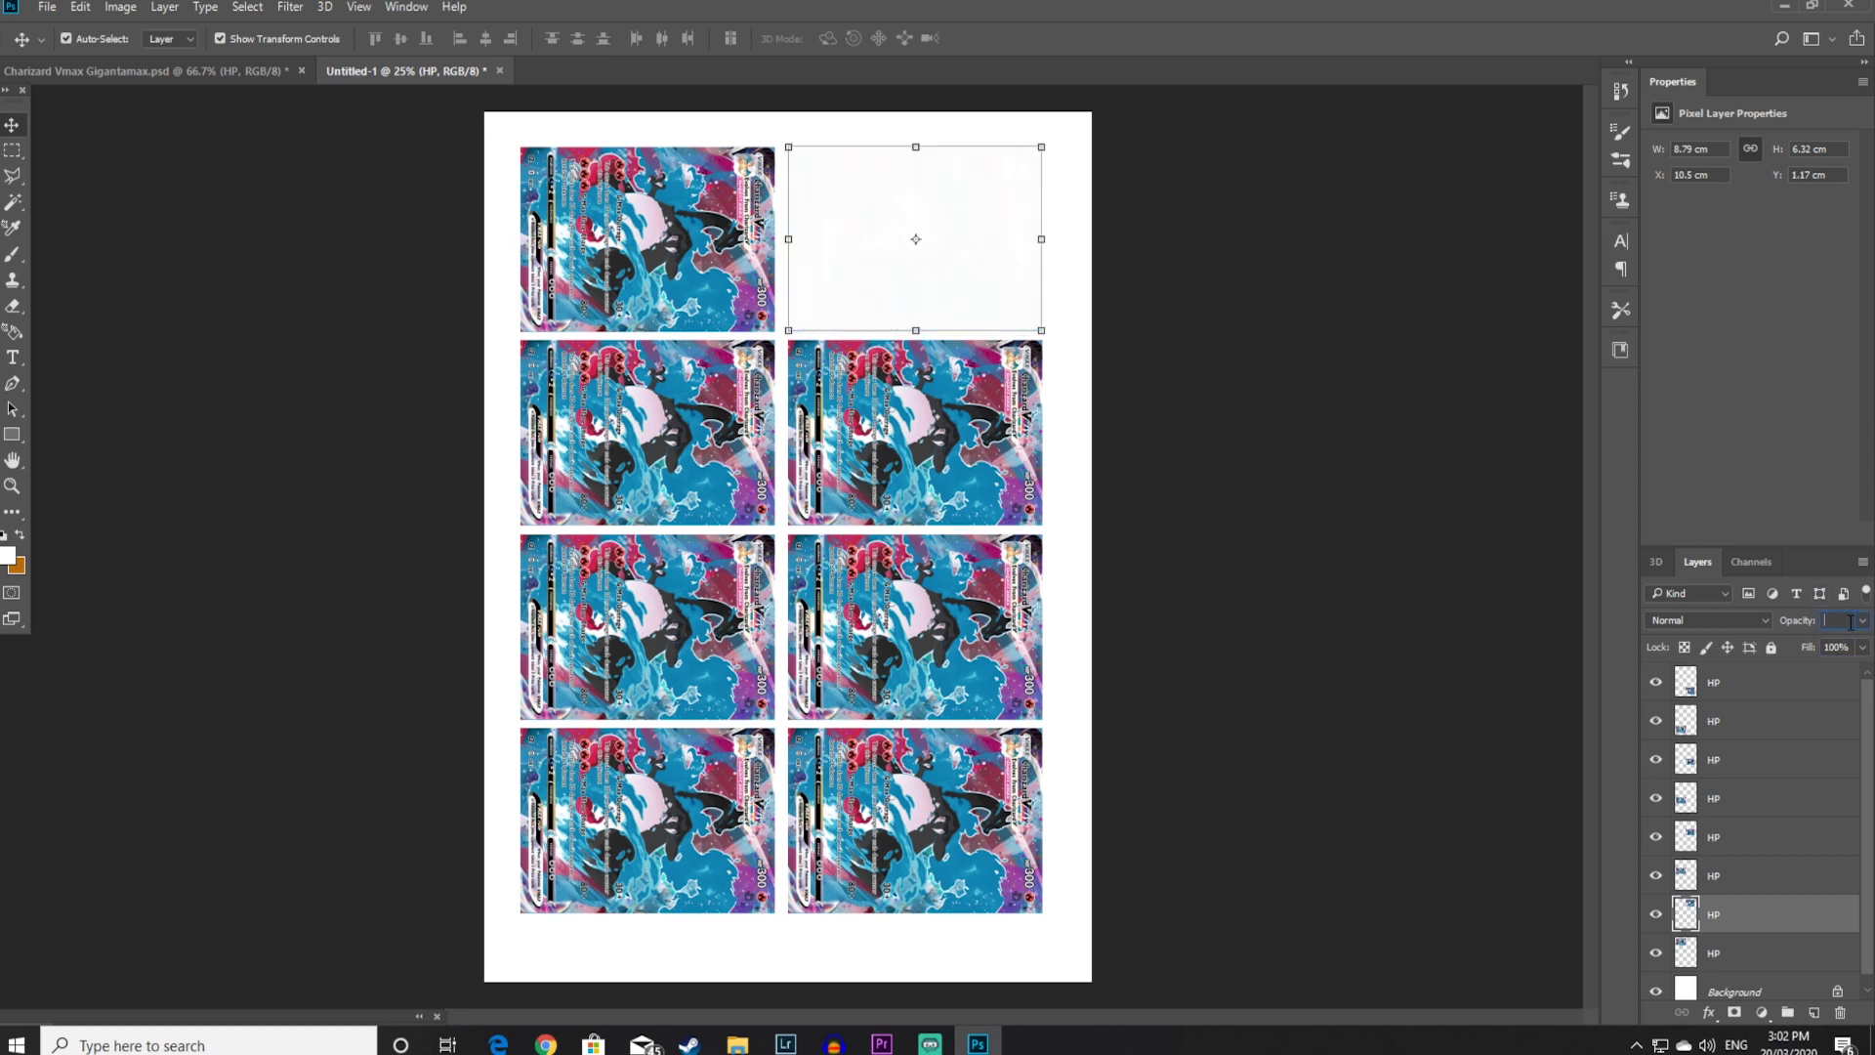
type("90")
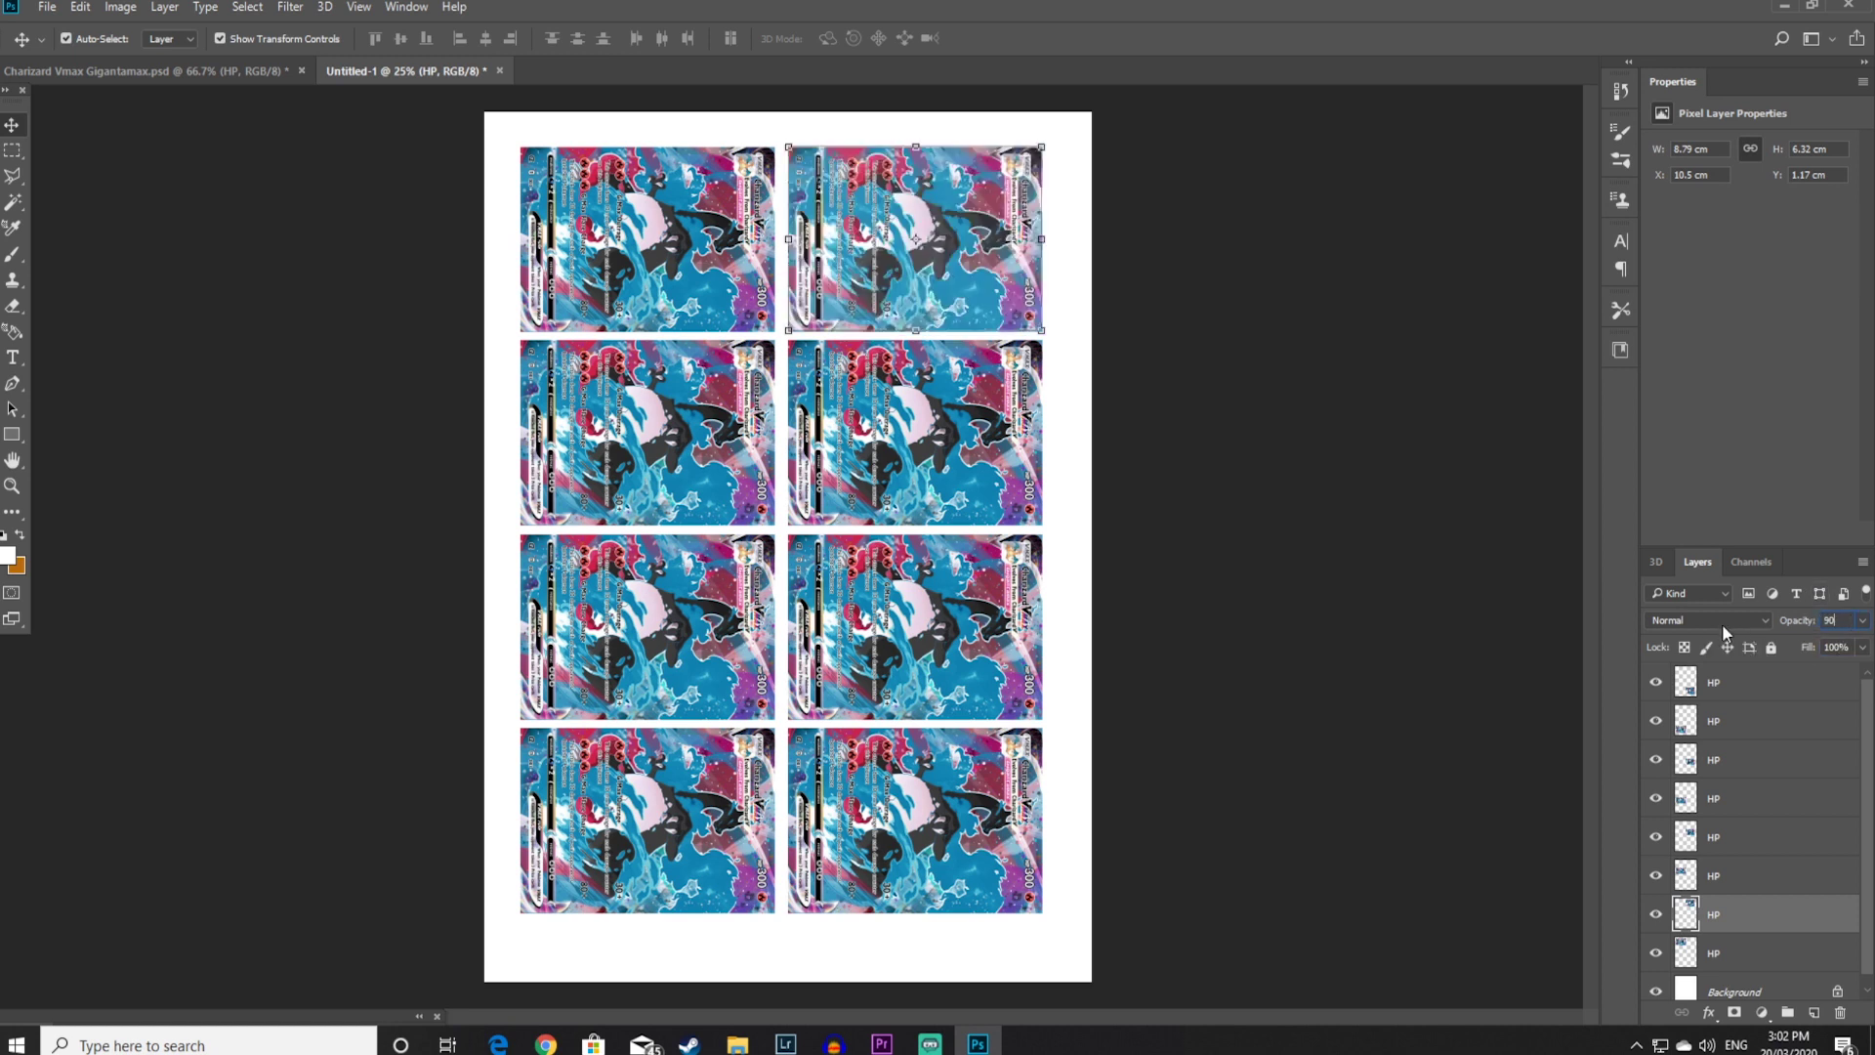
left_click(1338, 547)
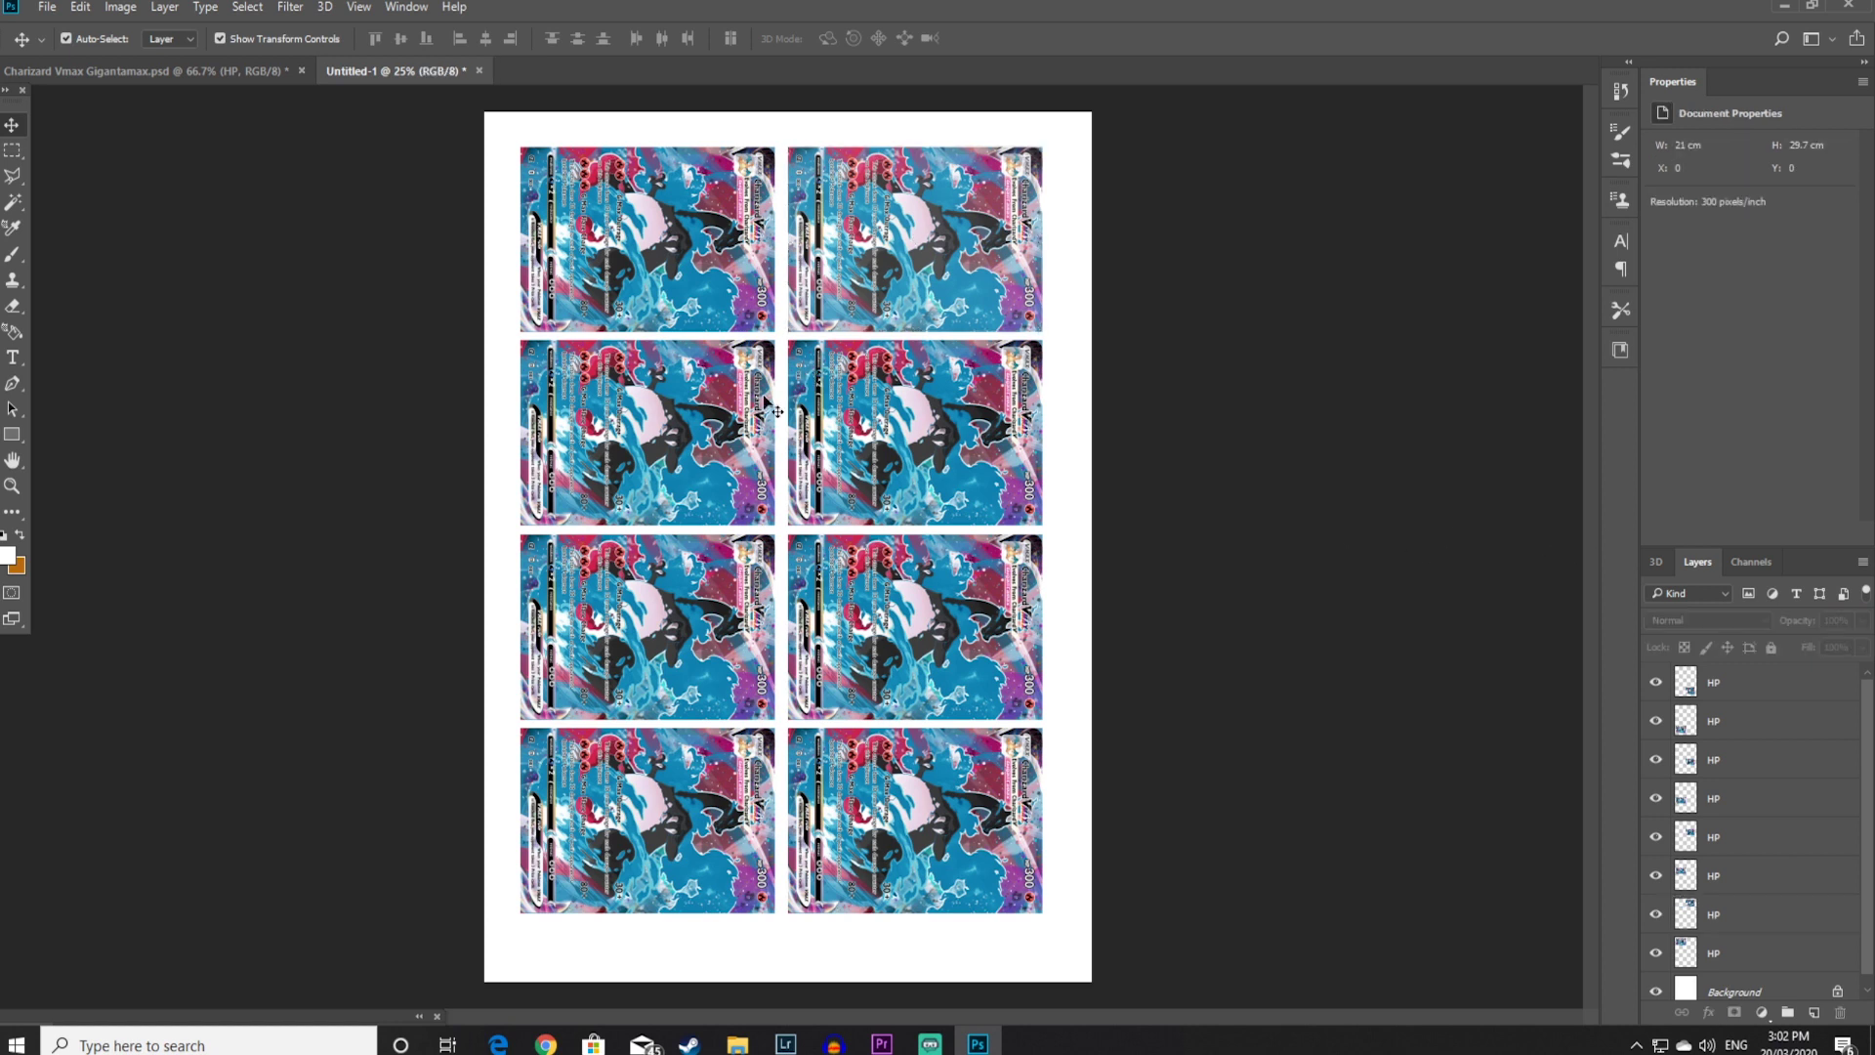
Lower the opacity of both cards in the second row, making the right one fainter than the left
left_click(694, 436)
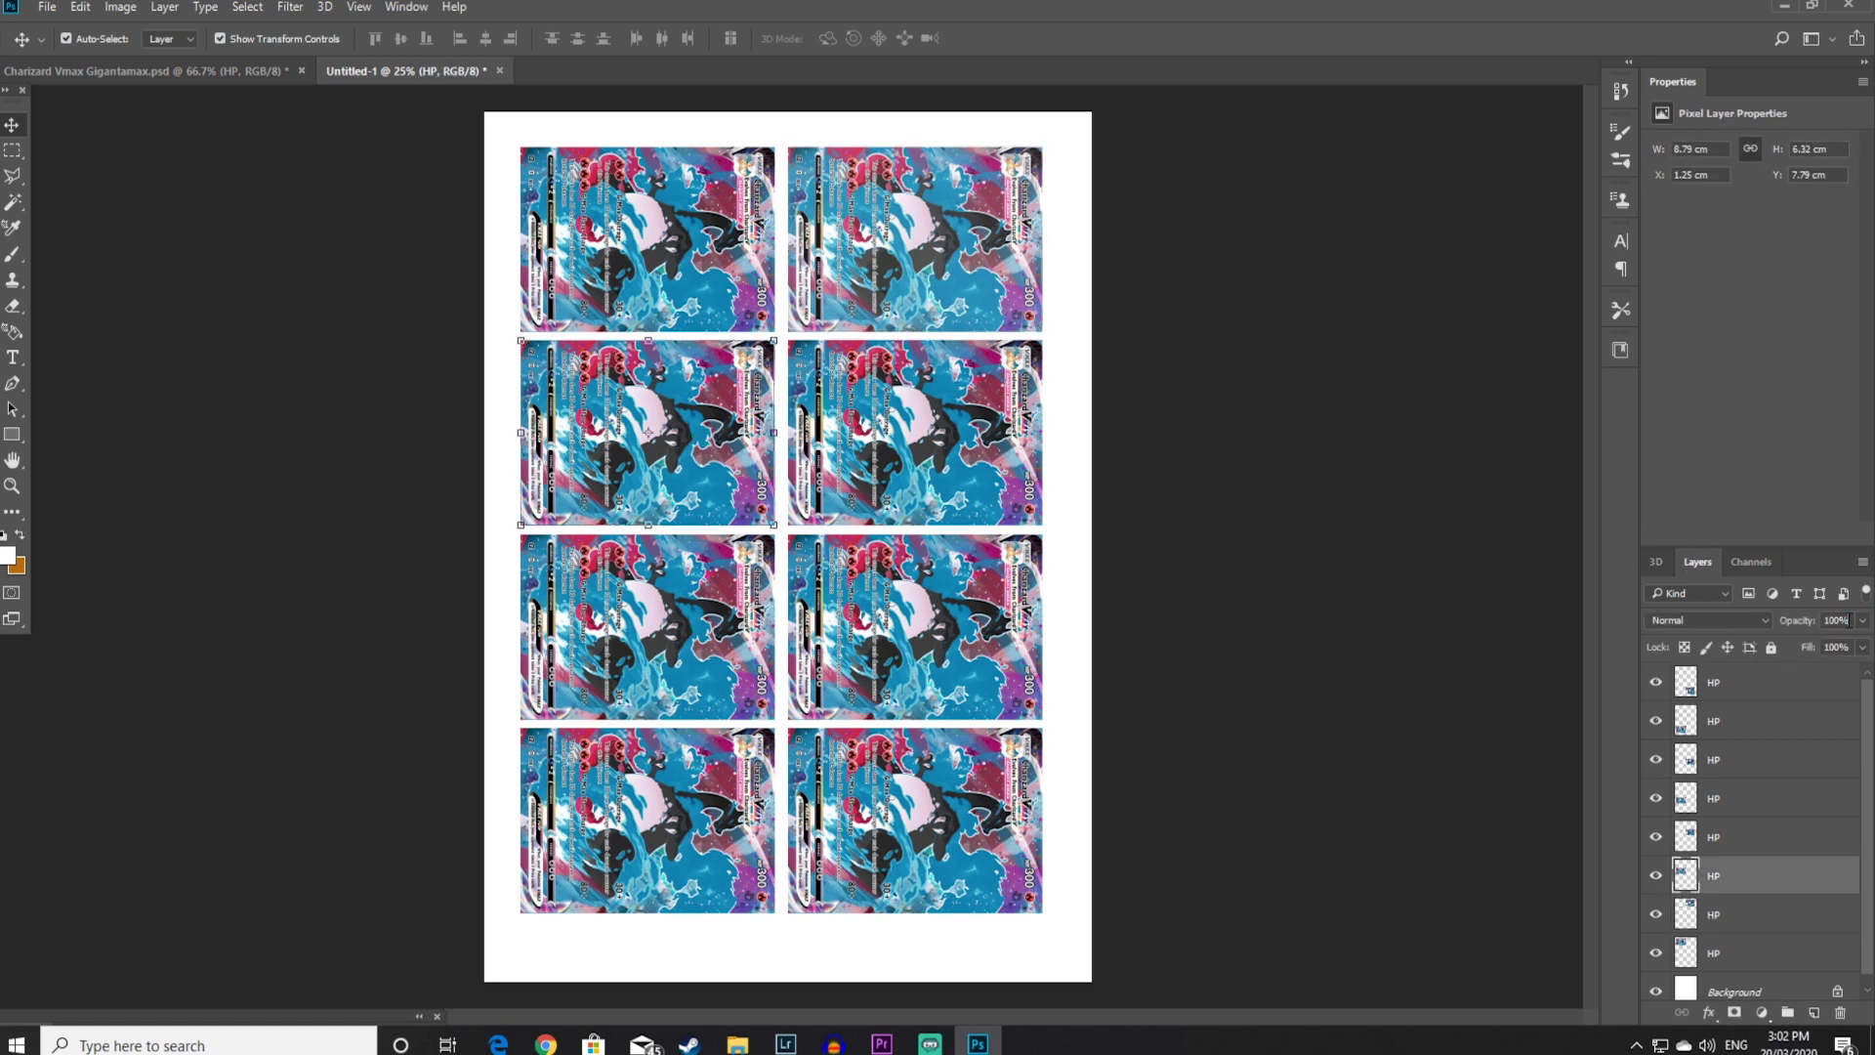
left_click(1839, 618)
key("Return")
left_click(945, 472)
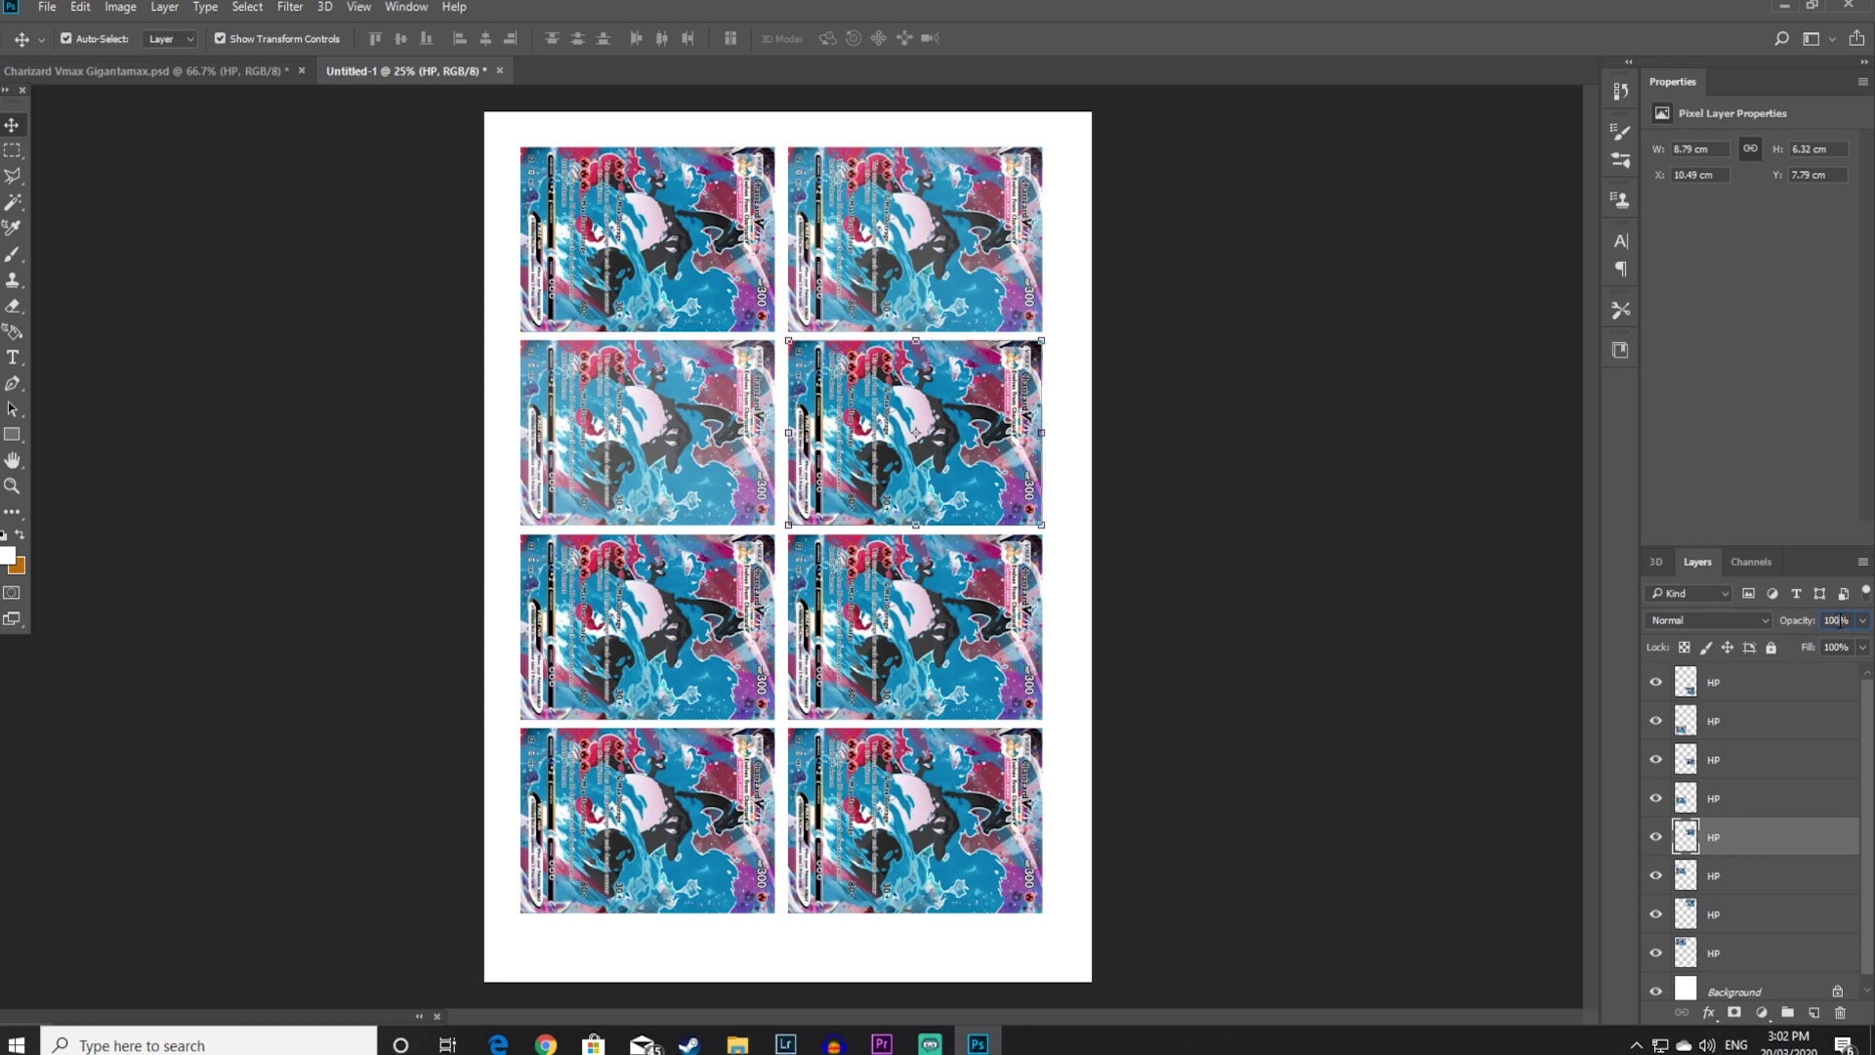
key("7")
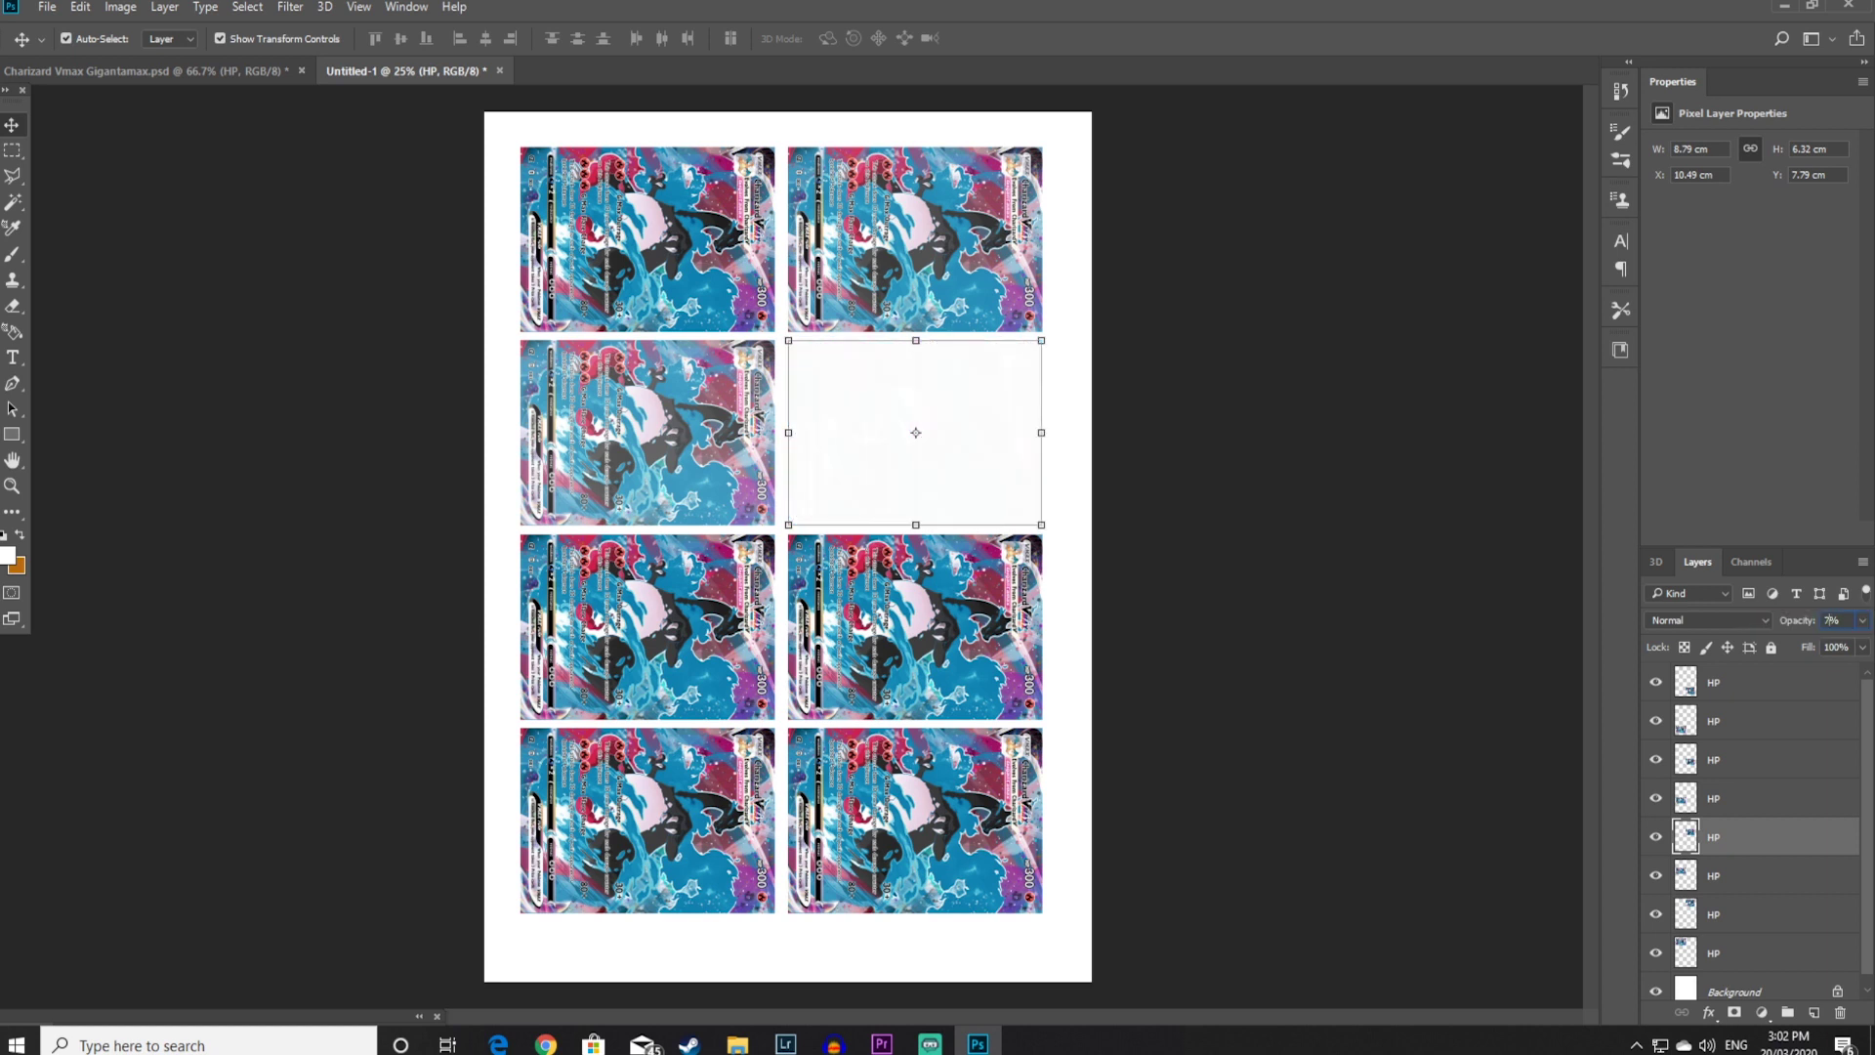
Set the opacity of the right card in the third row to 90%
left_click(596, 683)
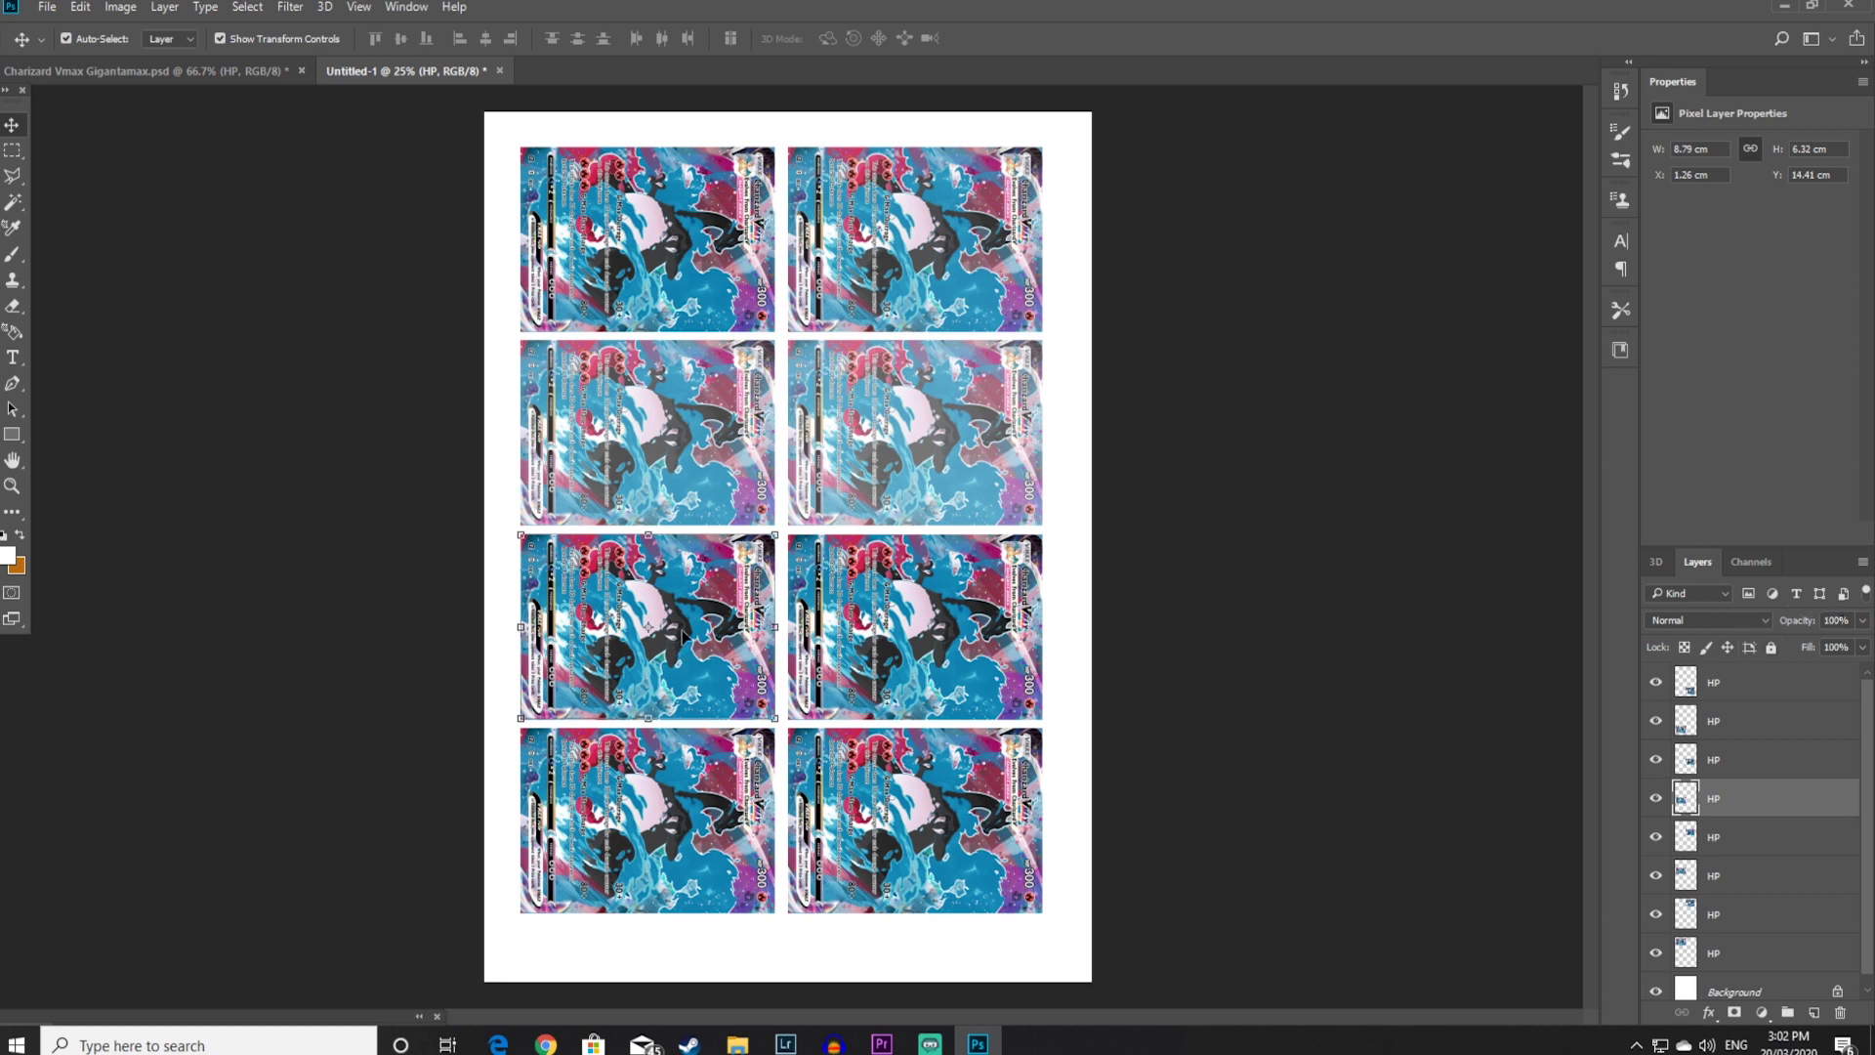
left_click(877, 580)
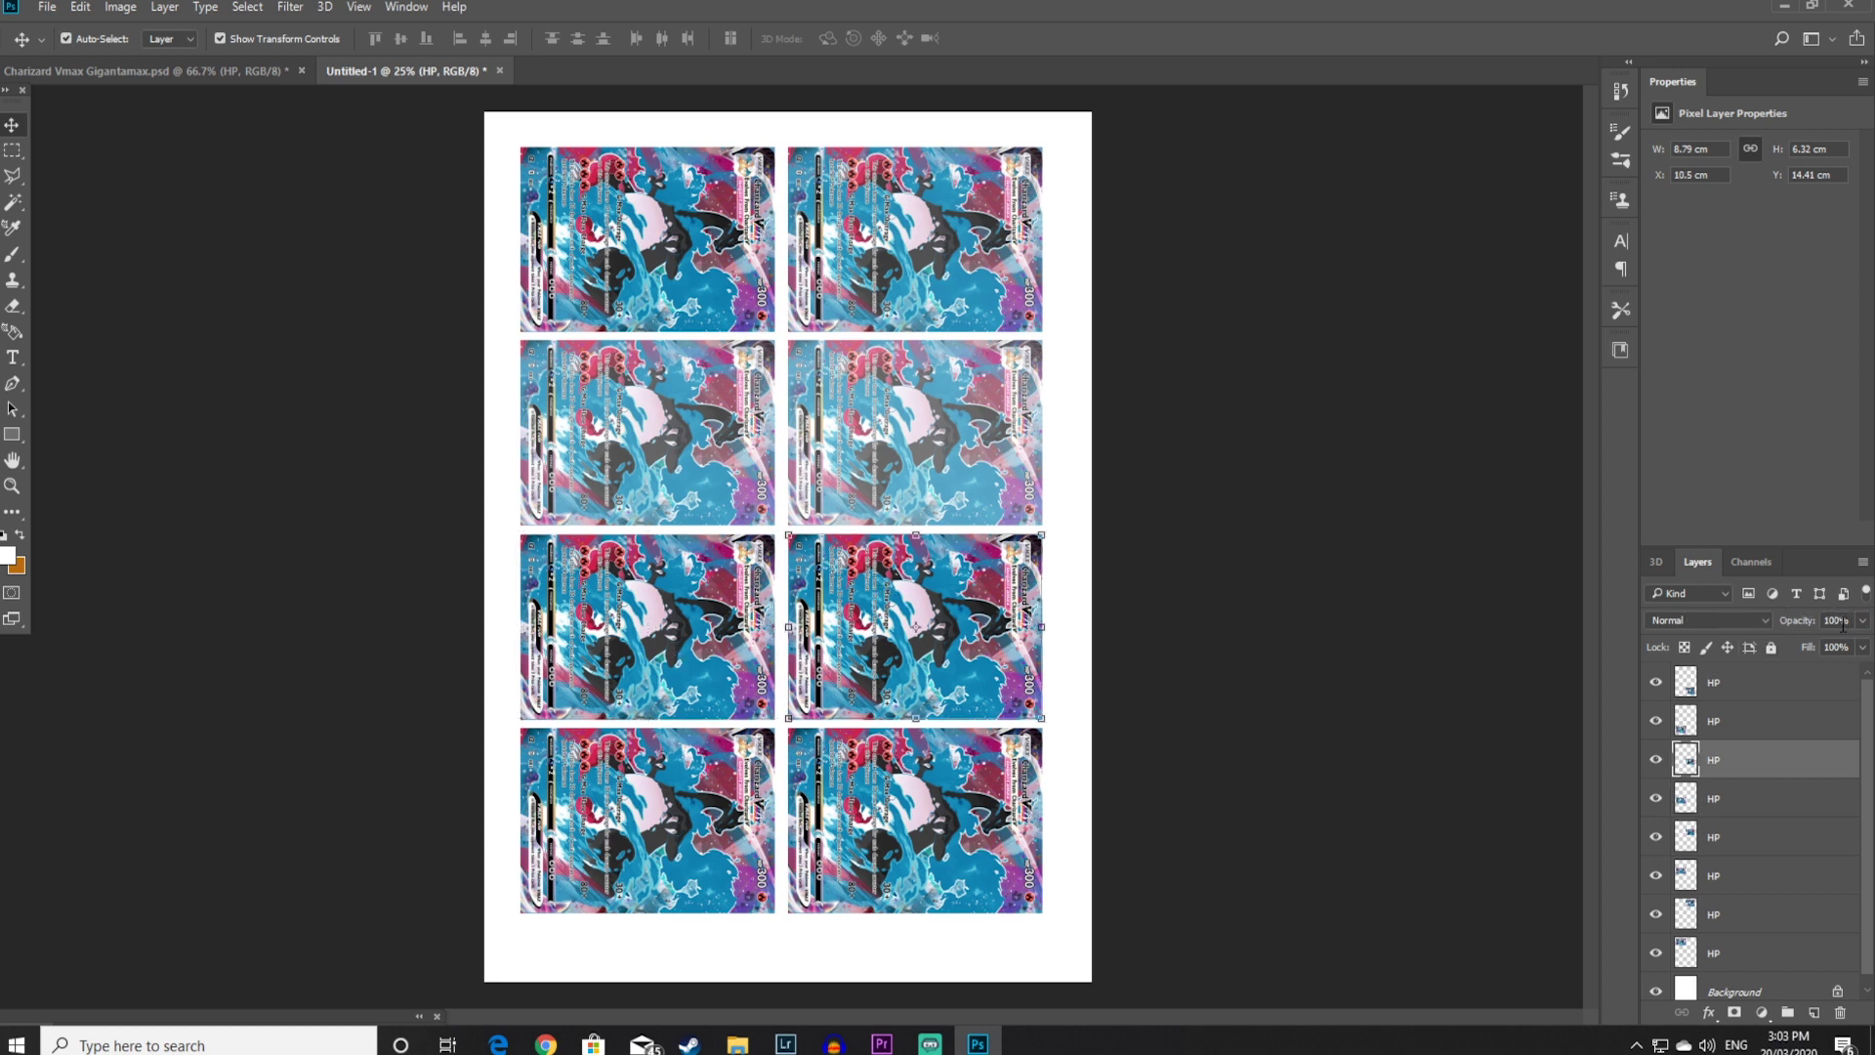
type("0")
key("Return")
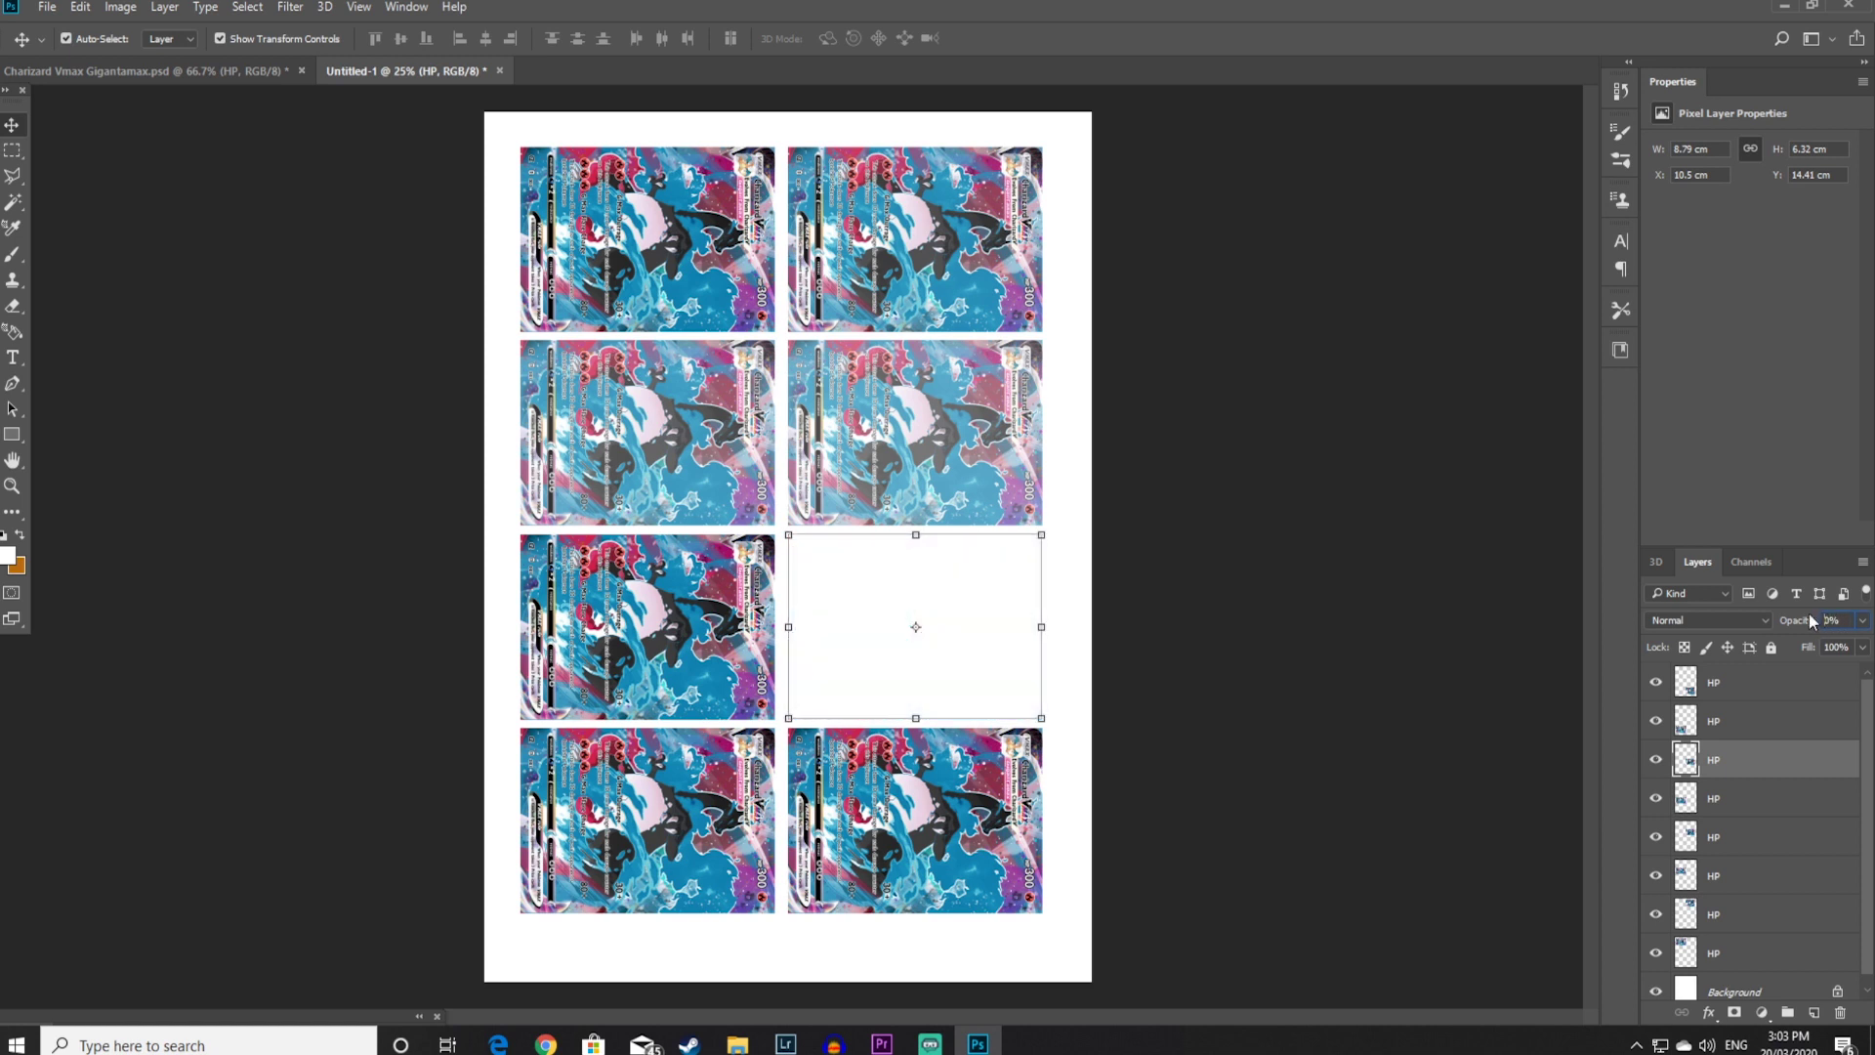
type("90")
key("Return")
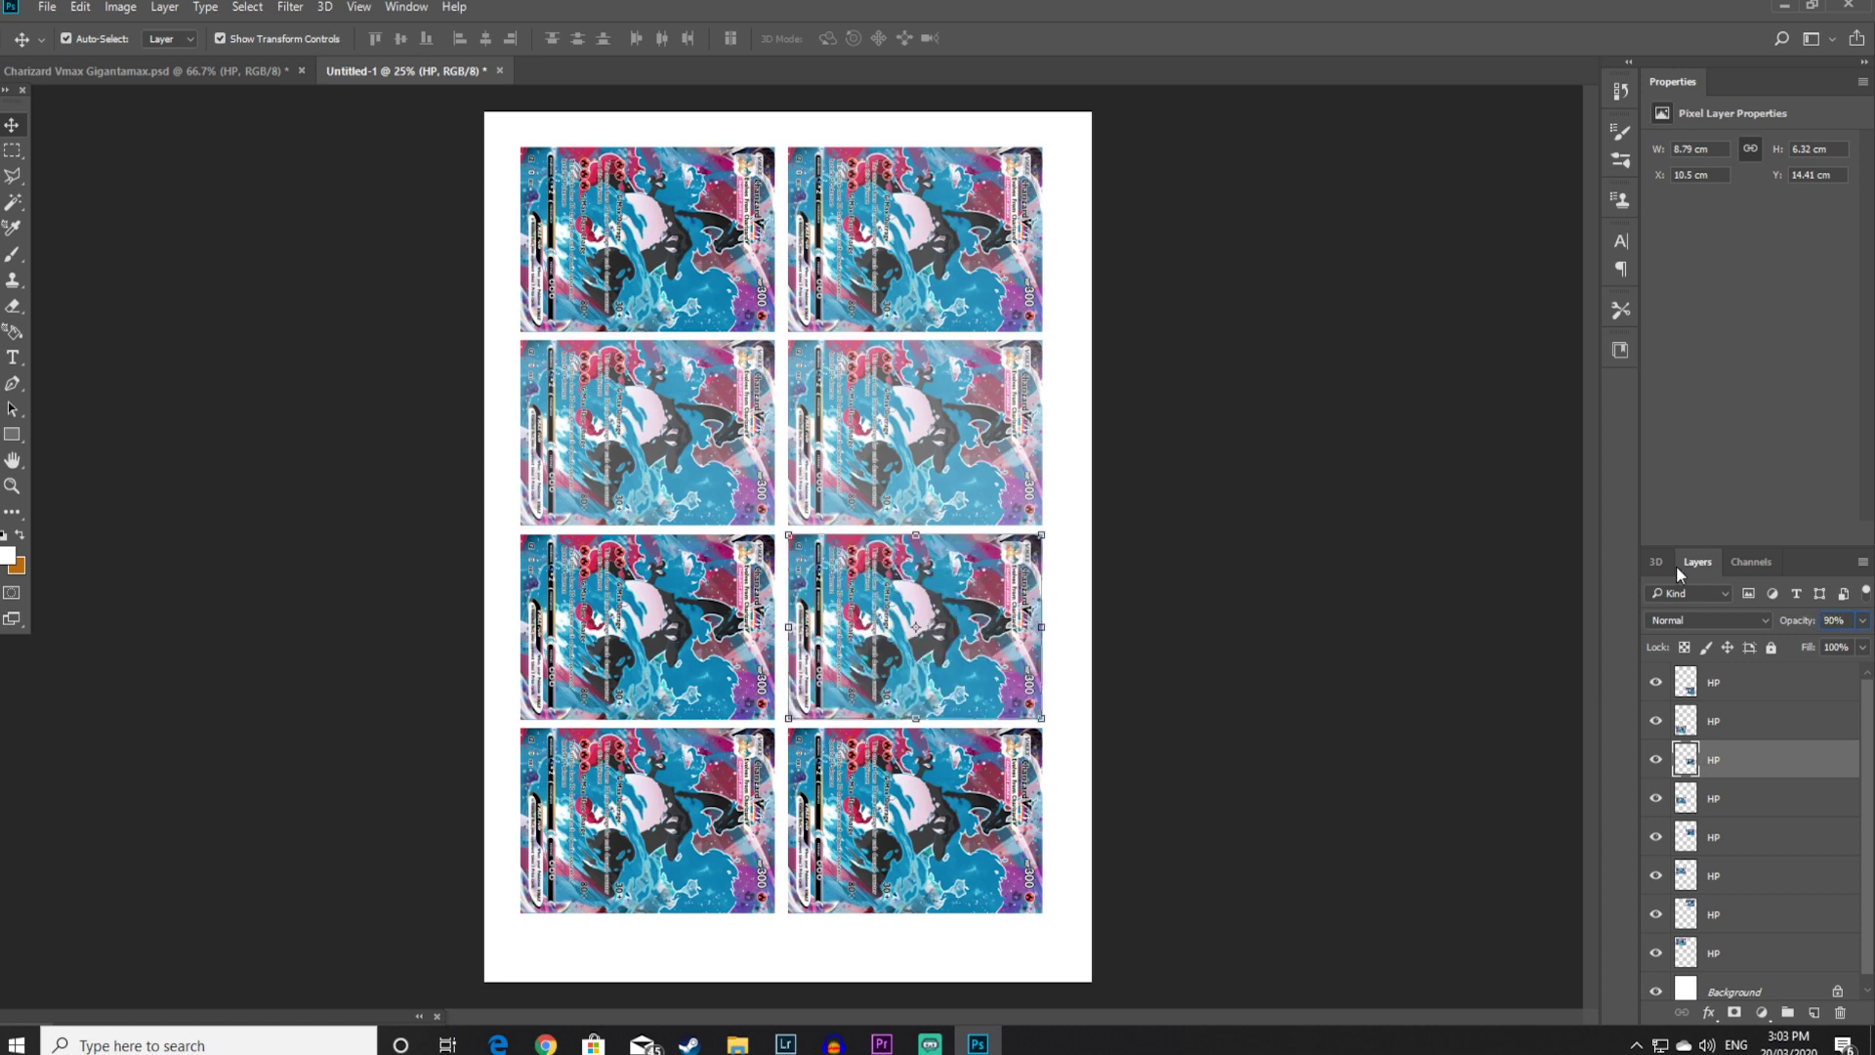
Set the opacity of the left card in the fourth row to 80%
left_click(687, 772)
left_click(1842, 620)
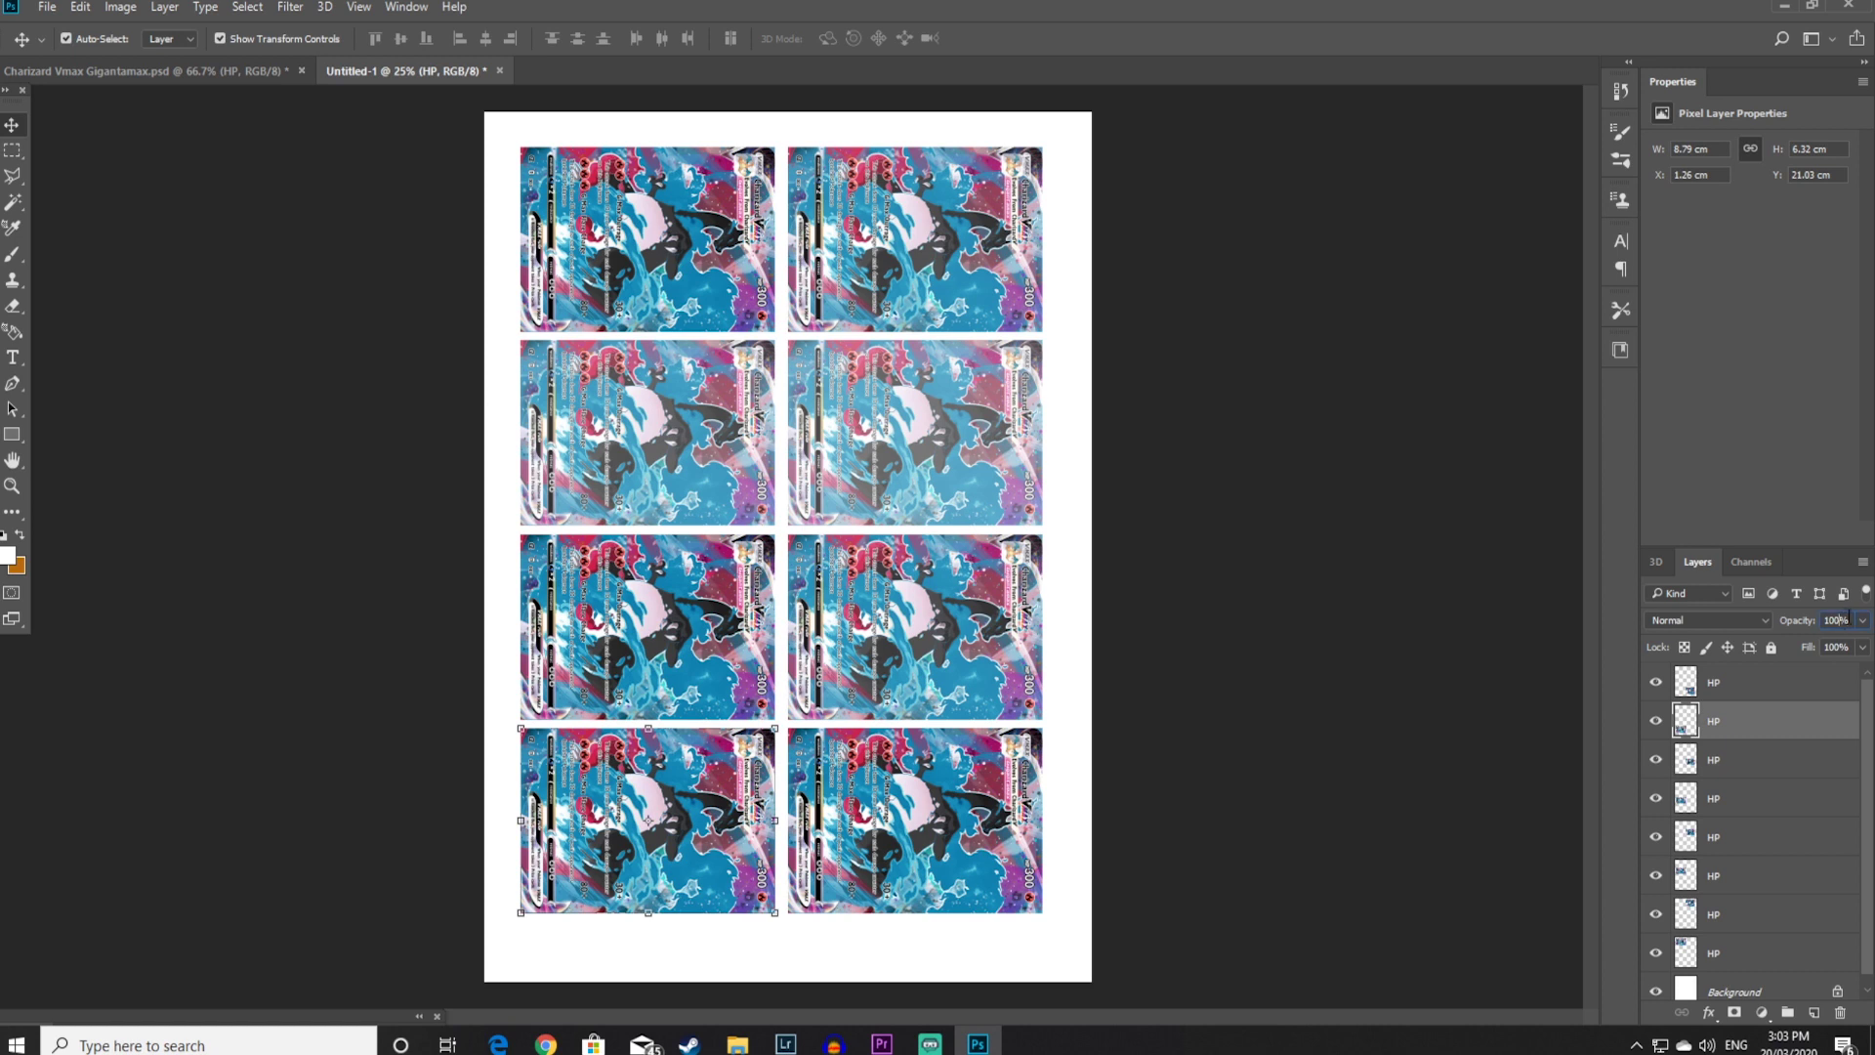
key("BackSpace")
key("BackSpace")
key("BackSpace")
type("80")
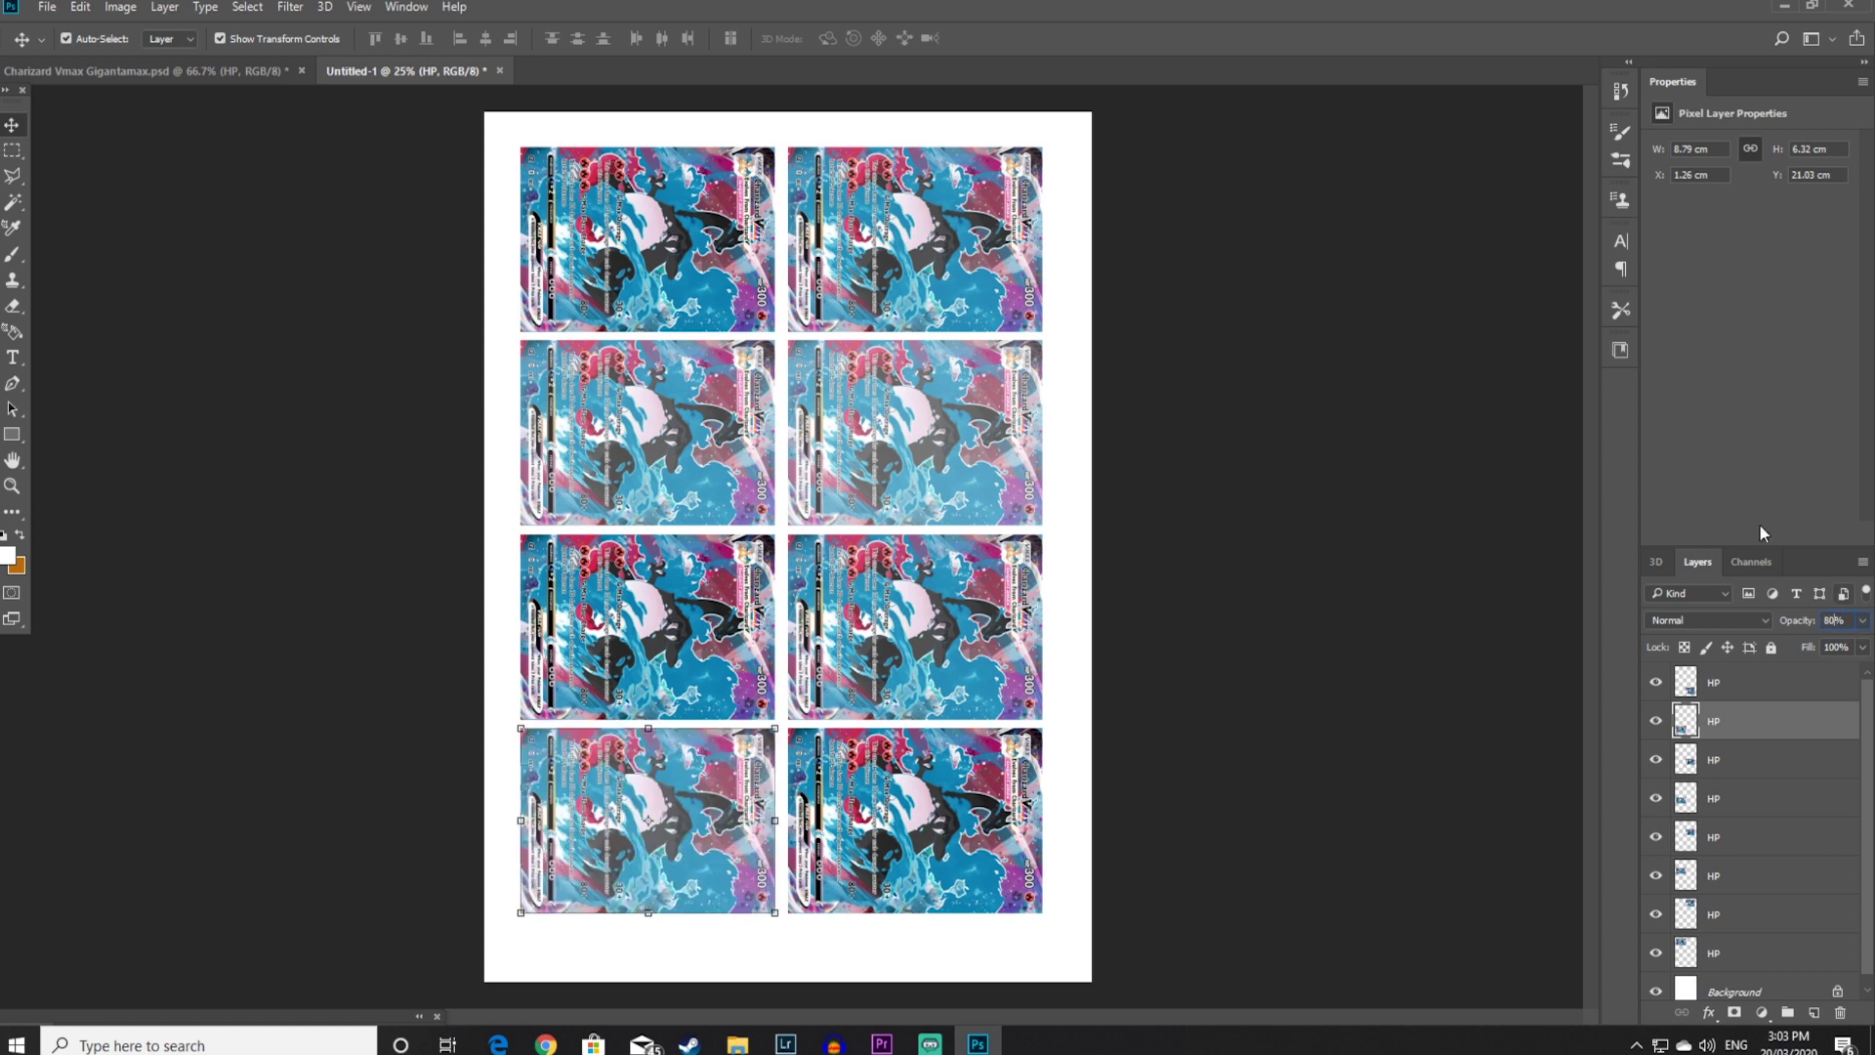
Set the opacity of the right card in the fourth row to 70% and deselect it
left_click(977, 845)
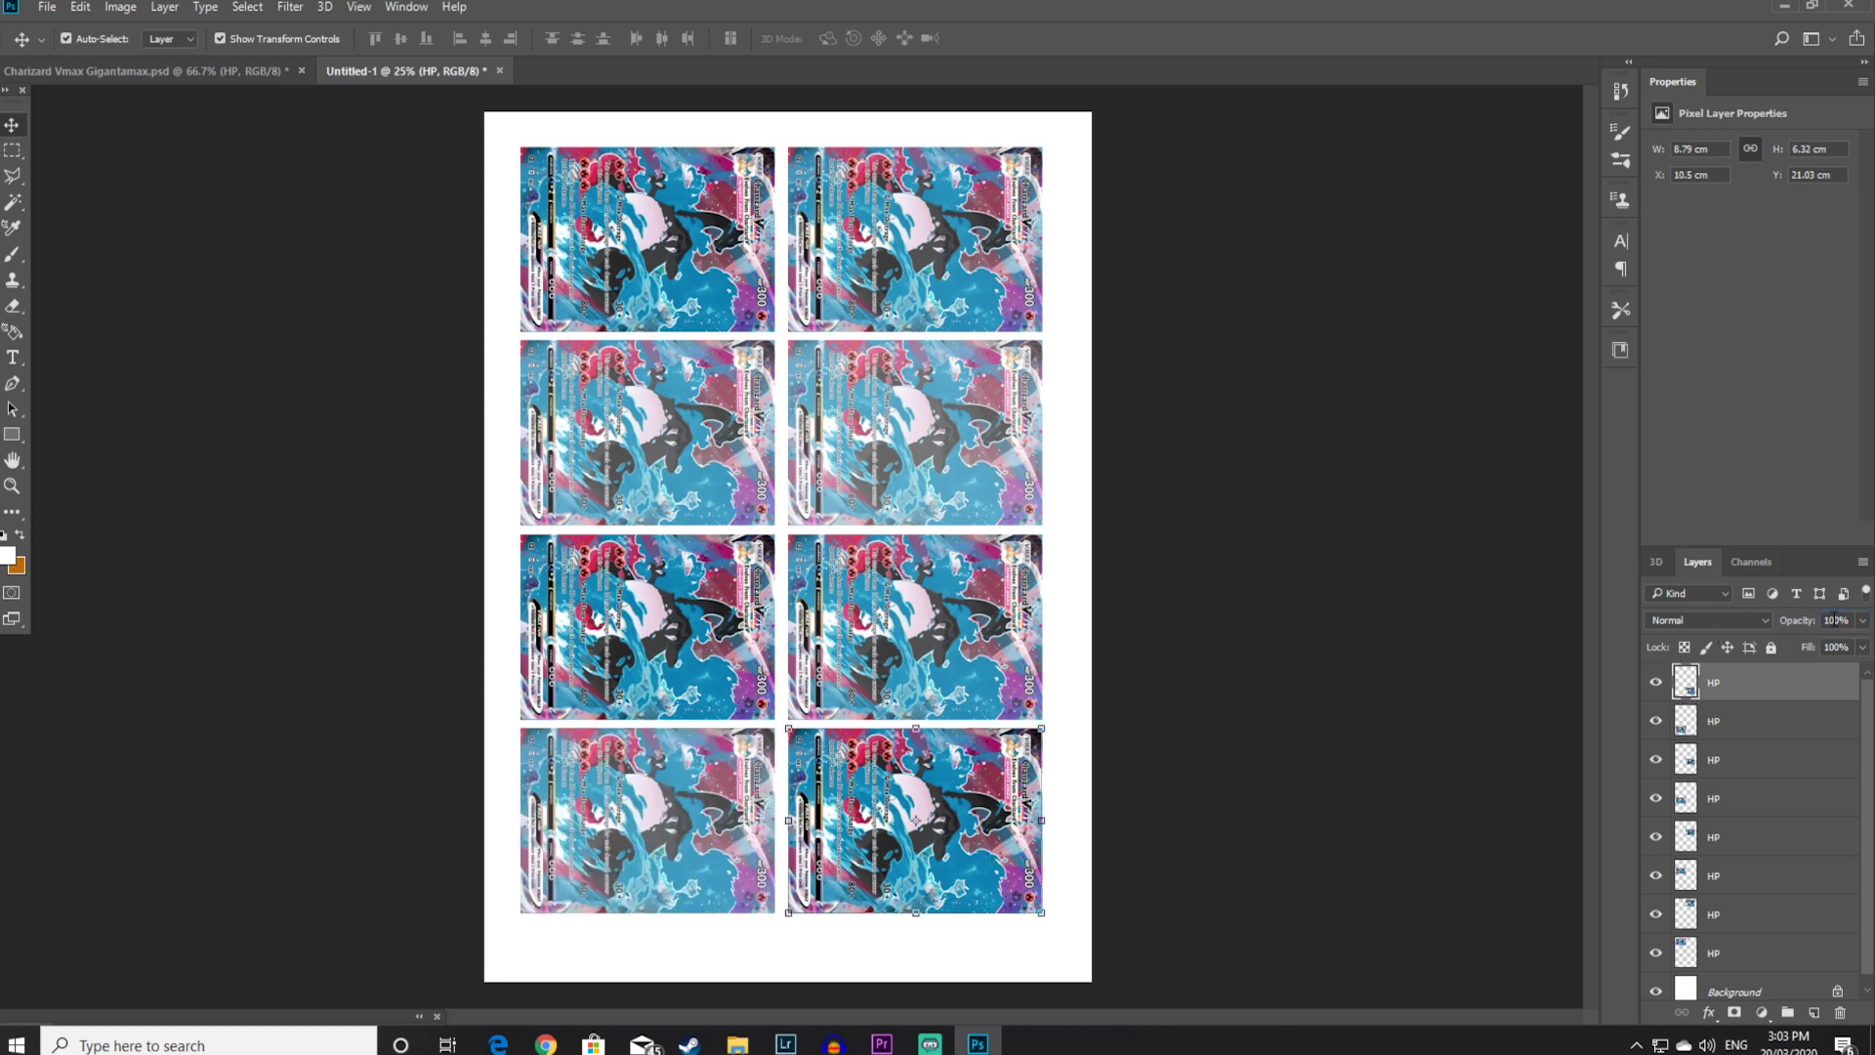
key("BackSpace")
type("70")
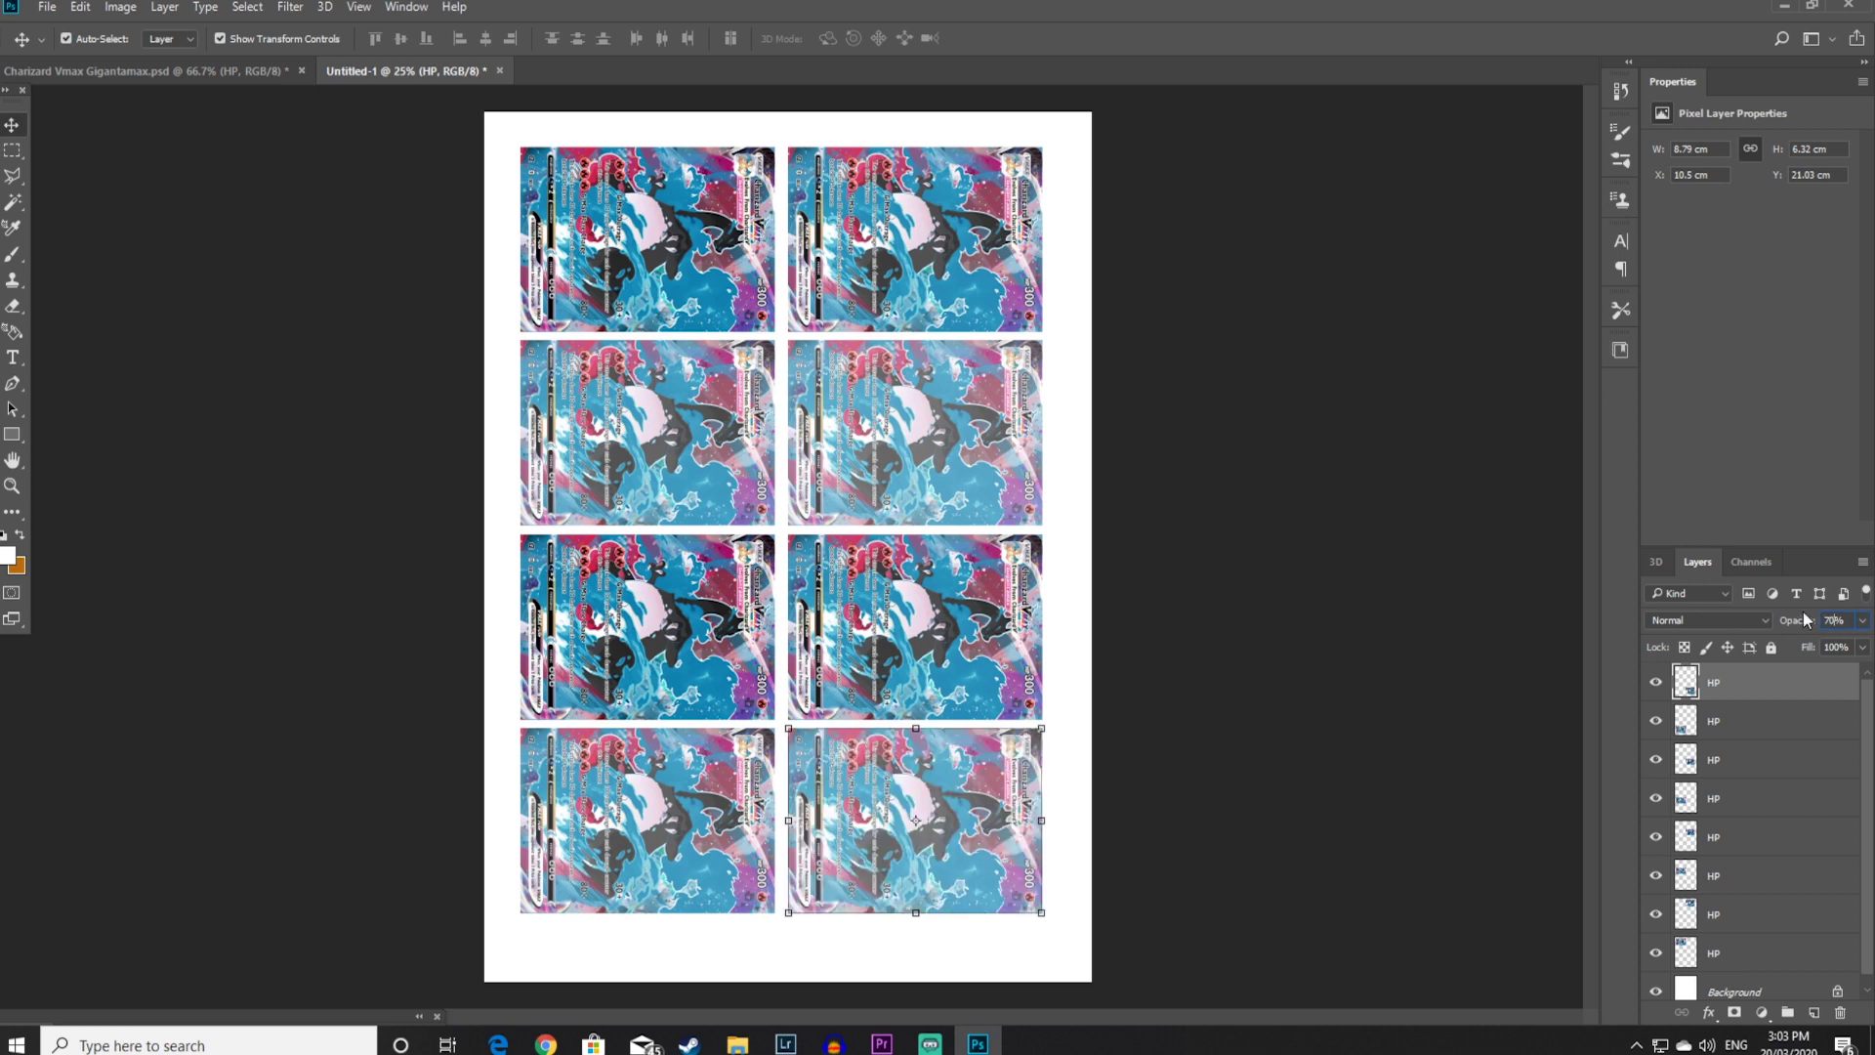
left_click(1144, 496)
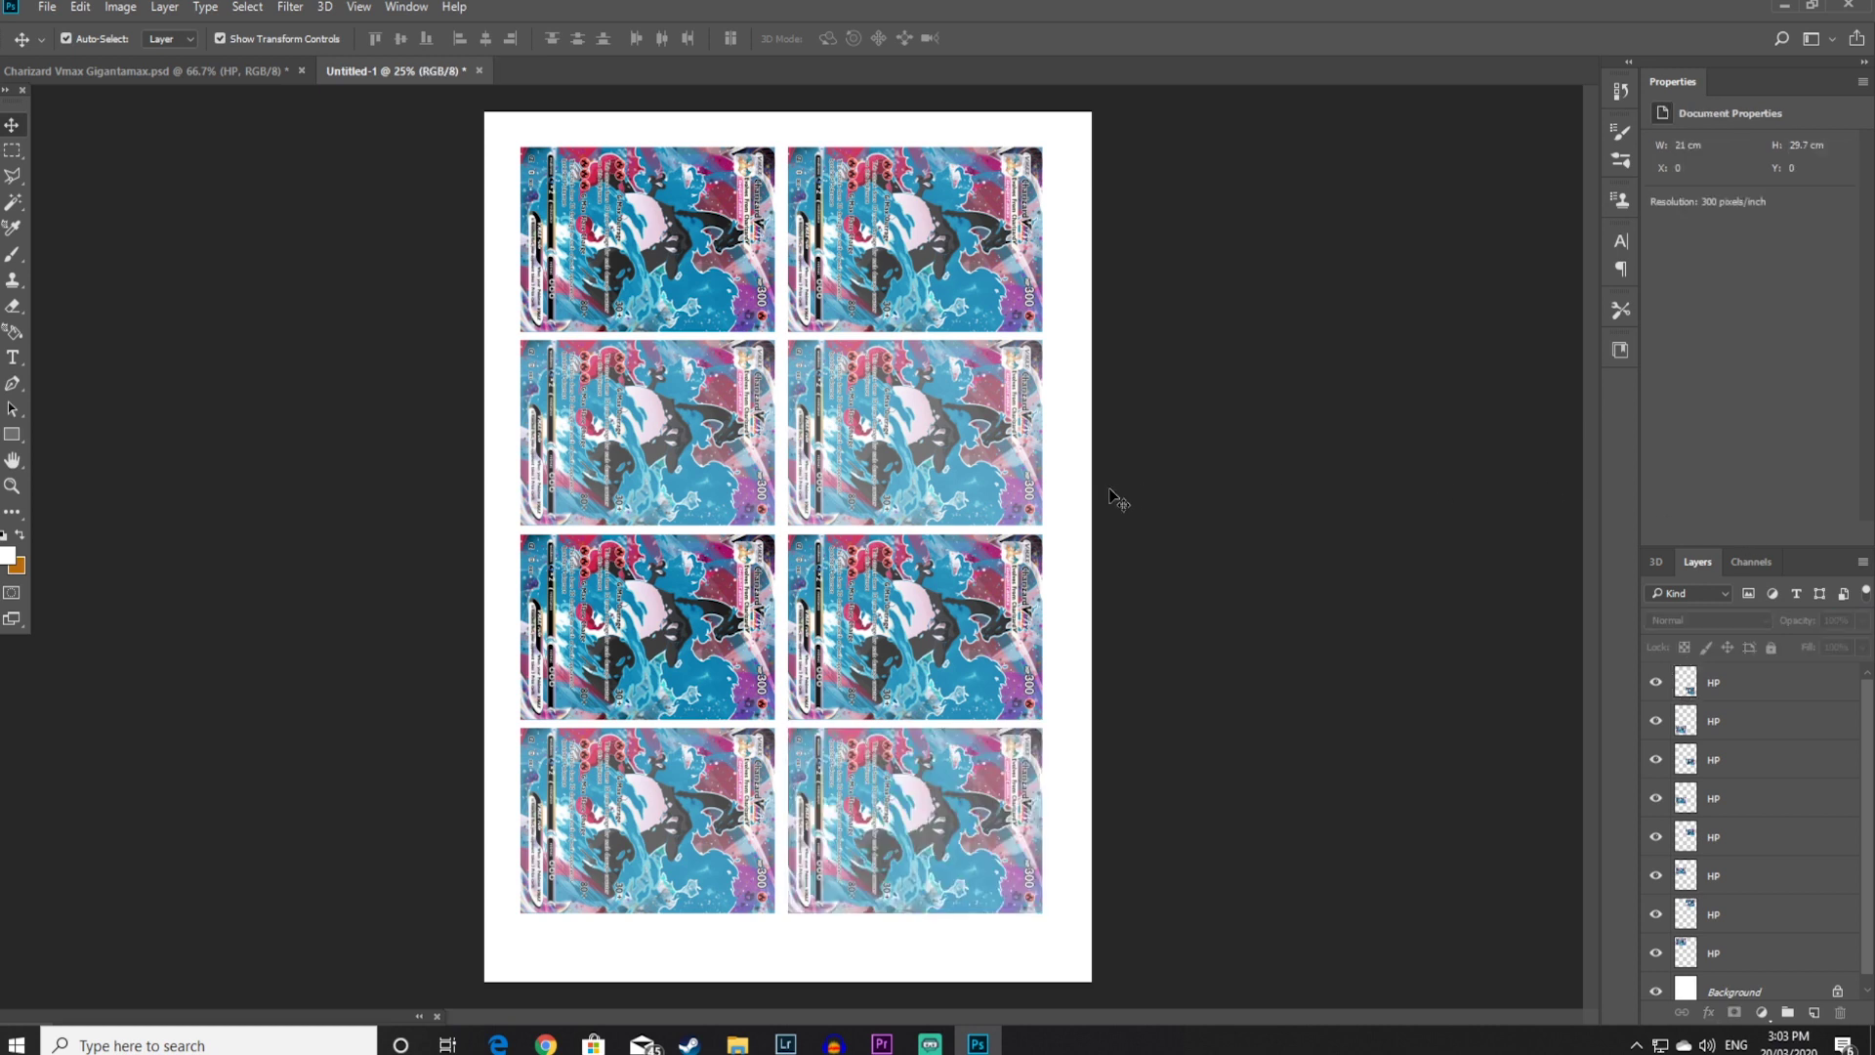
Begin saving the A4 card sheet under a new name in the Video Resources folder, with PNG as the file format
left_click(49, 9)
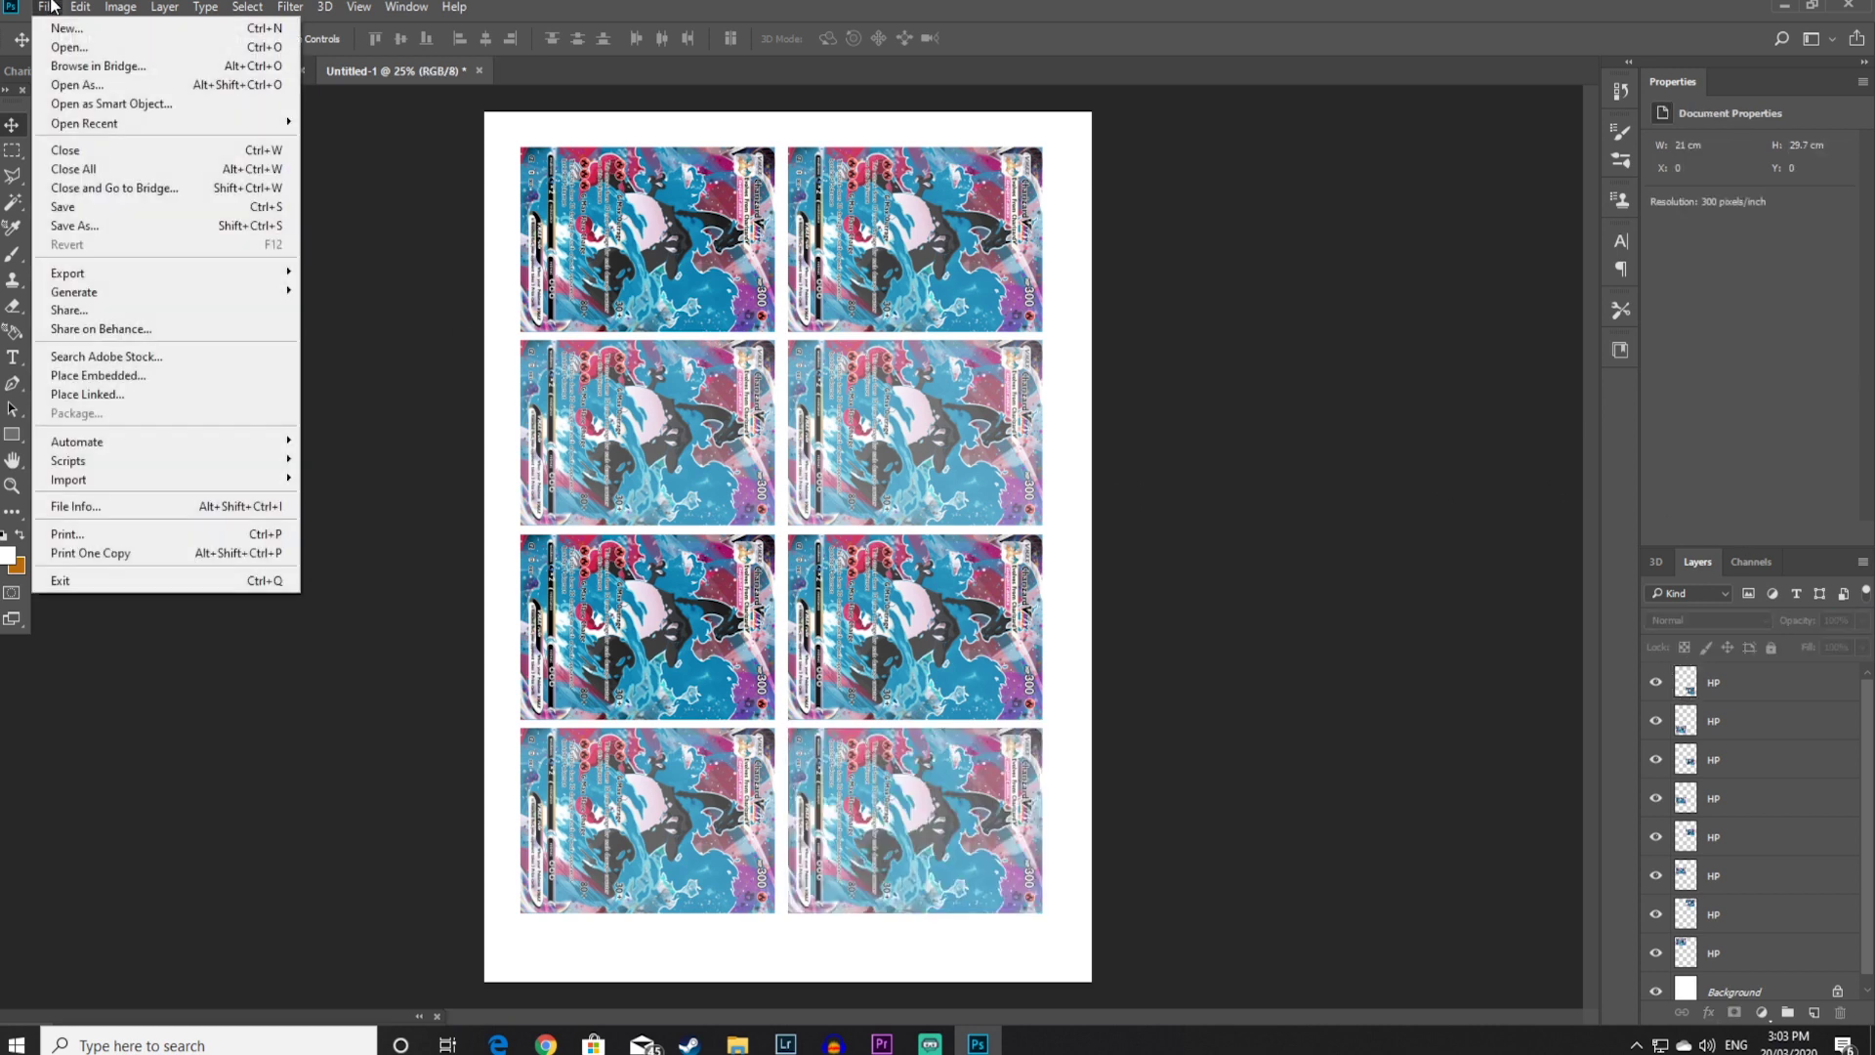
left_click(68, 207)
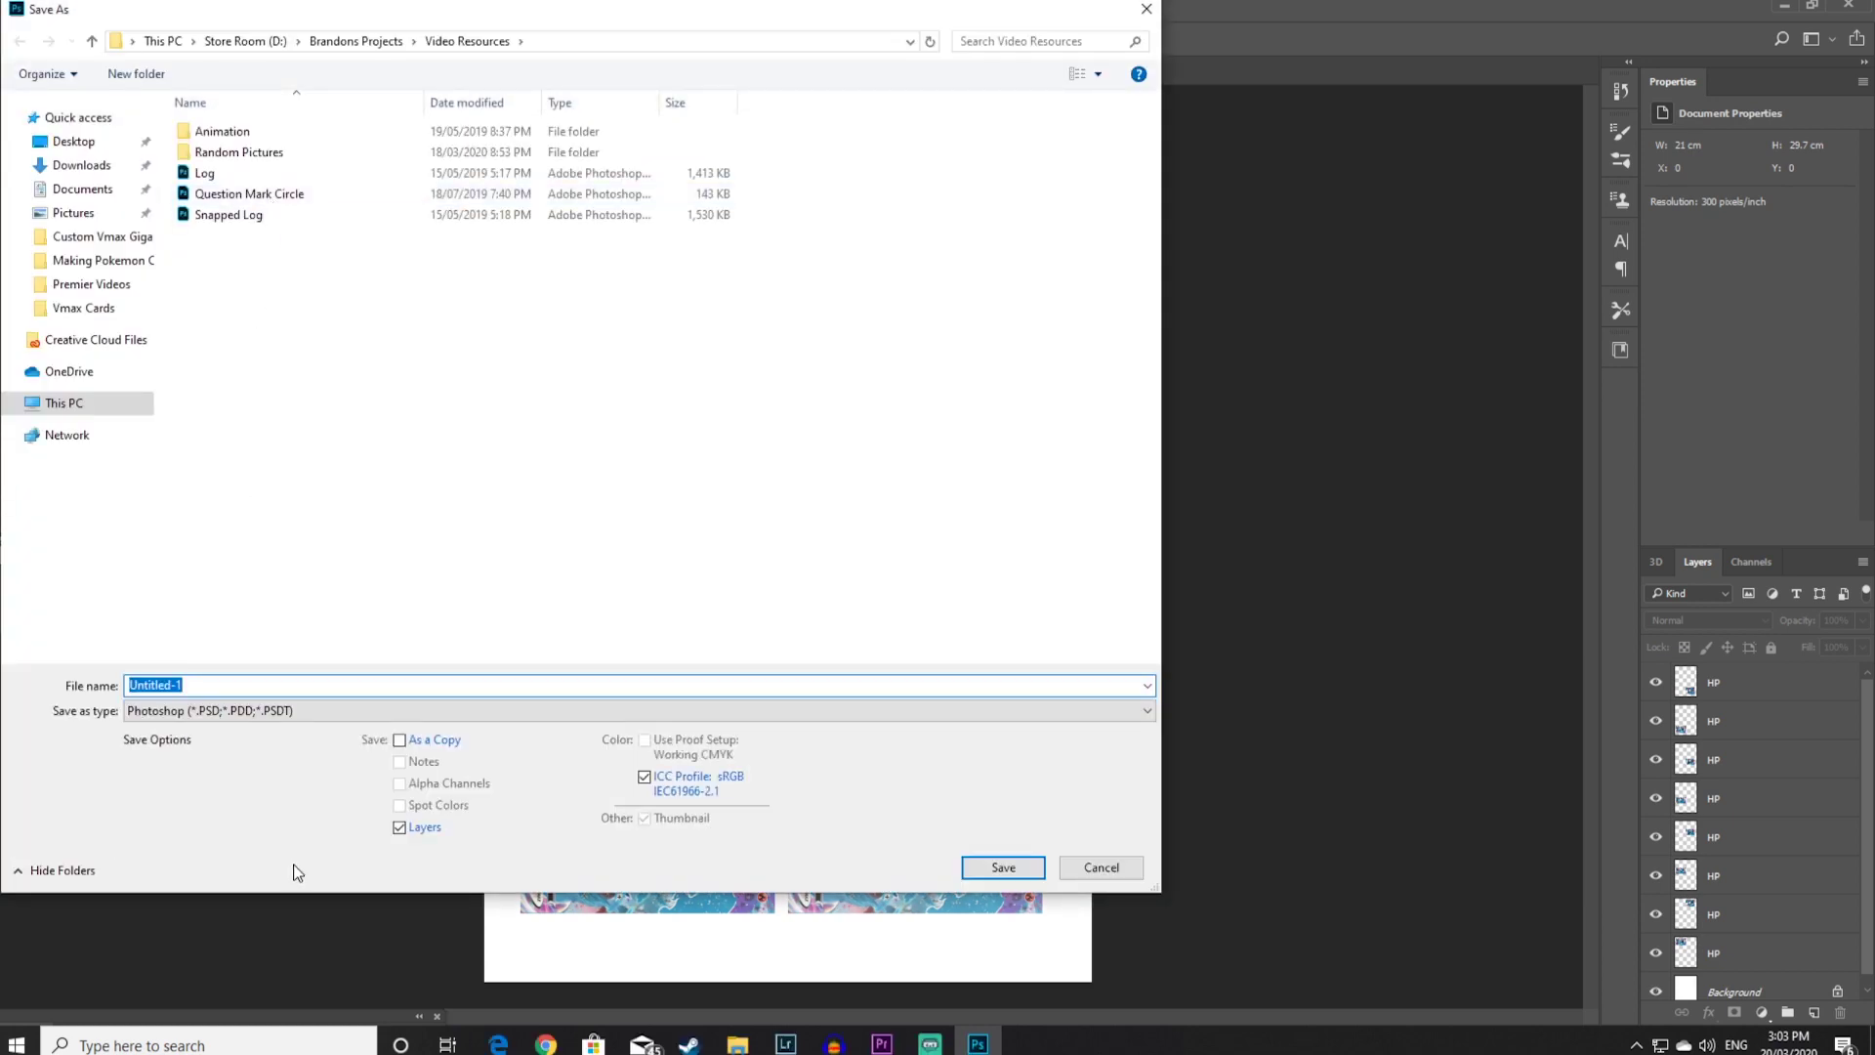
left_click(211, 713)
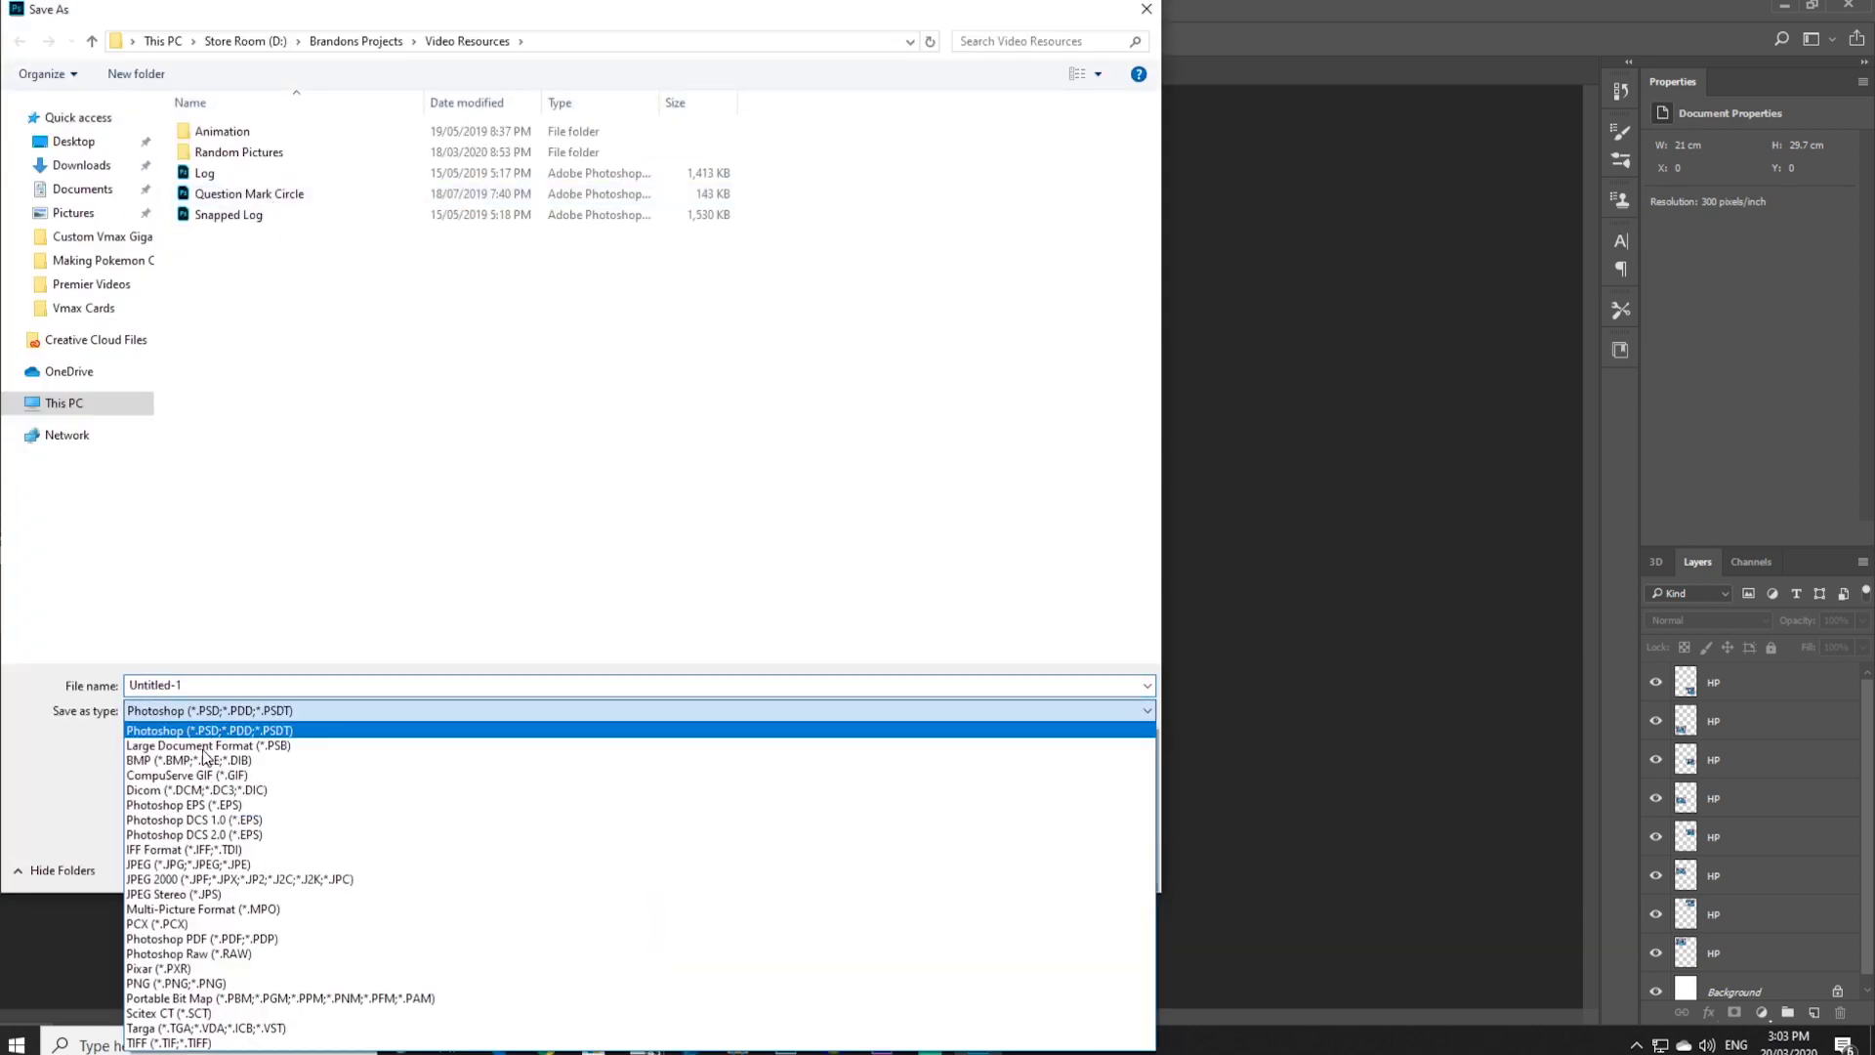
left_click(192, 865)
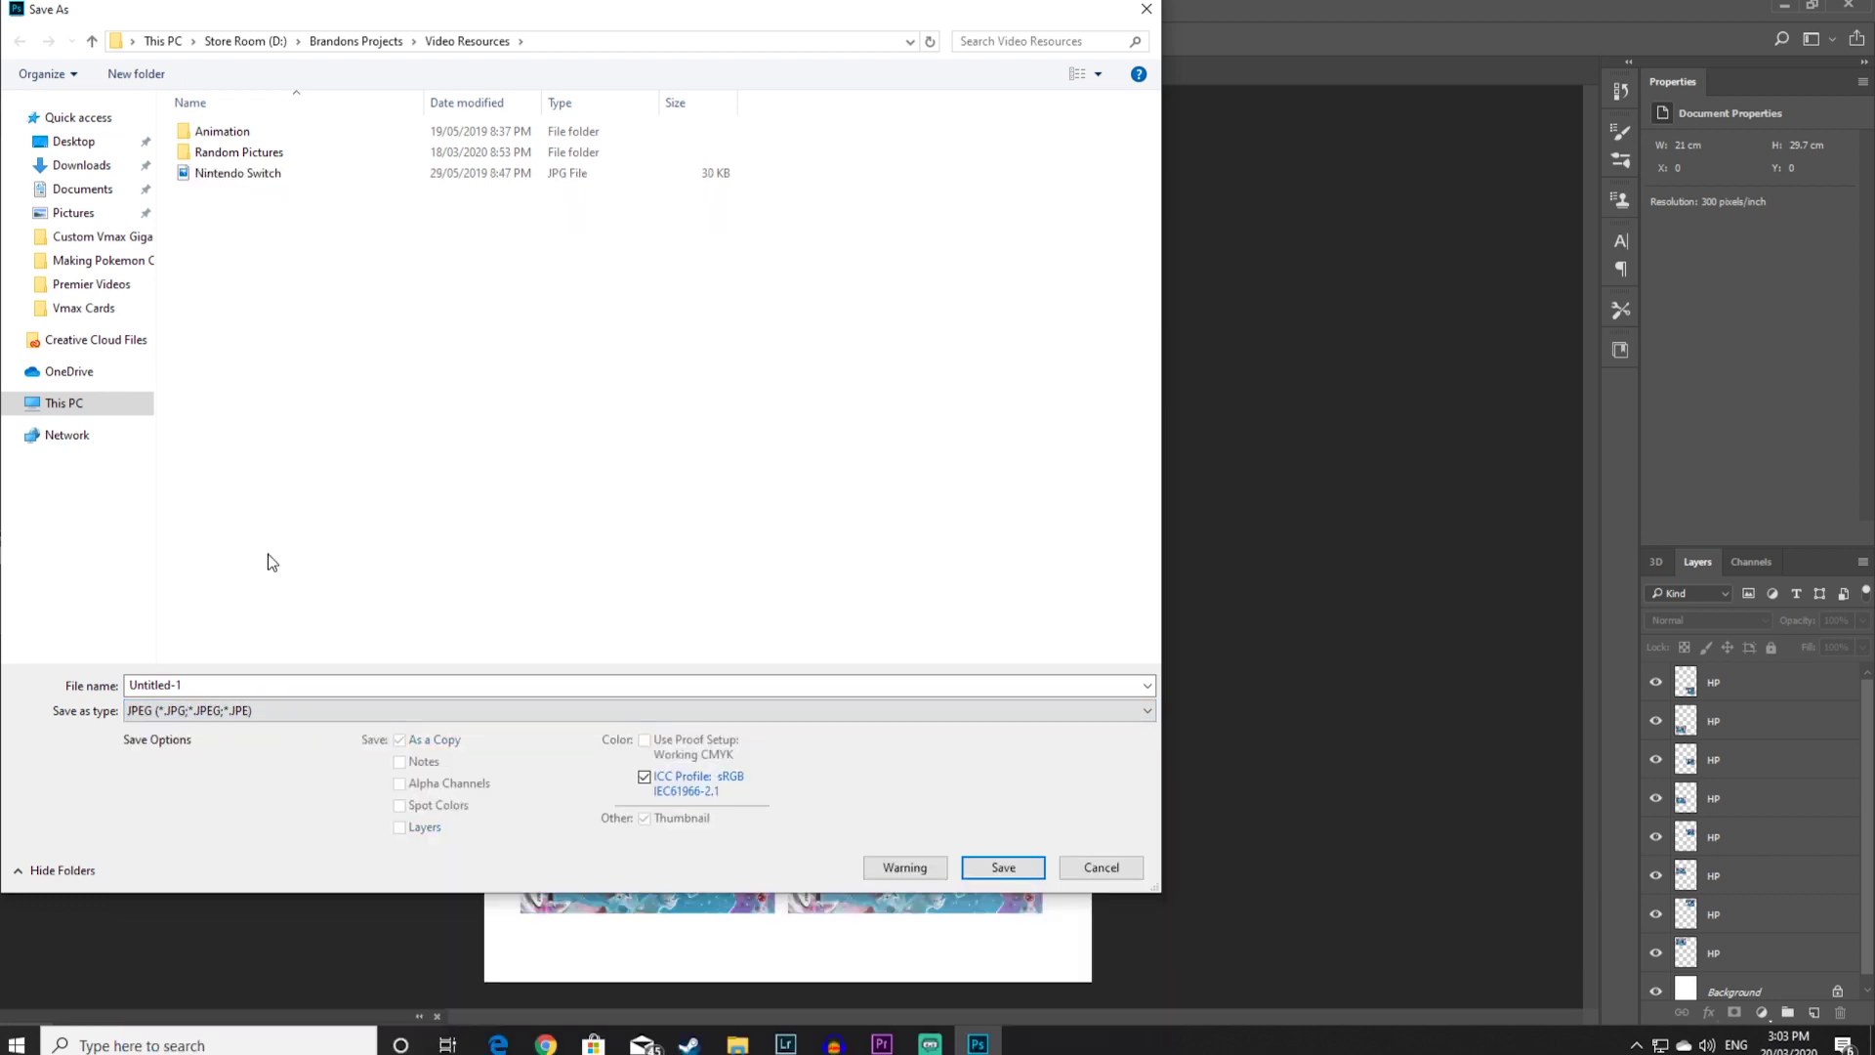
double_click(236, 683)
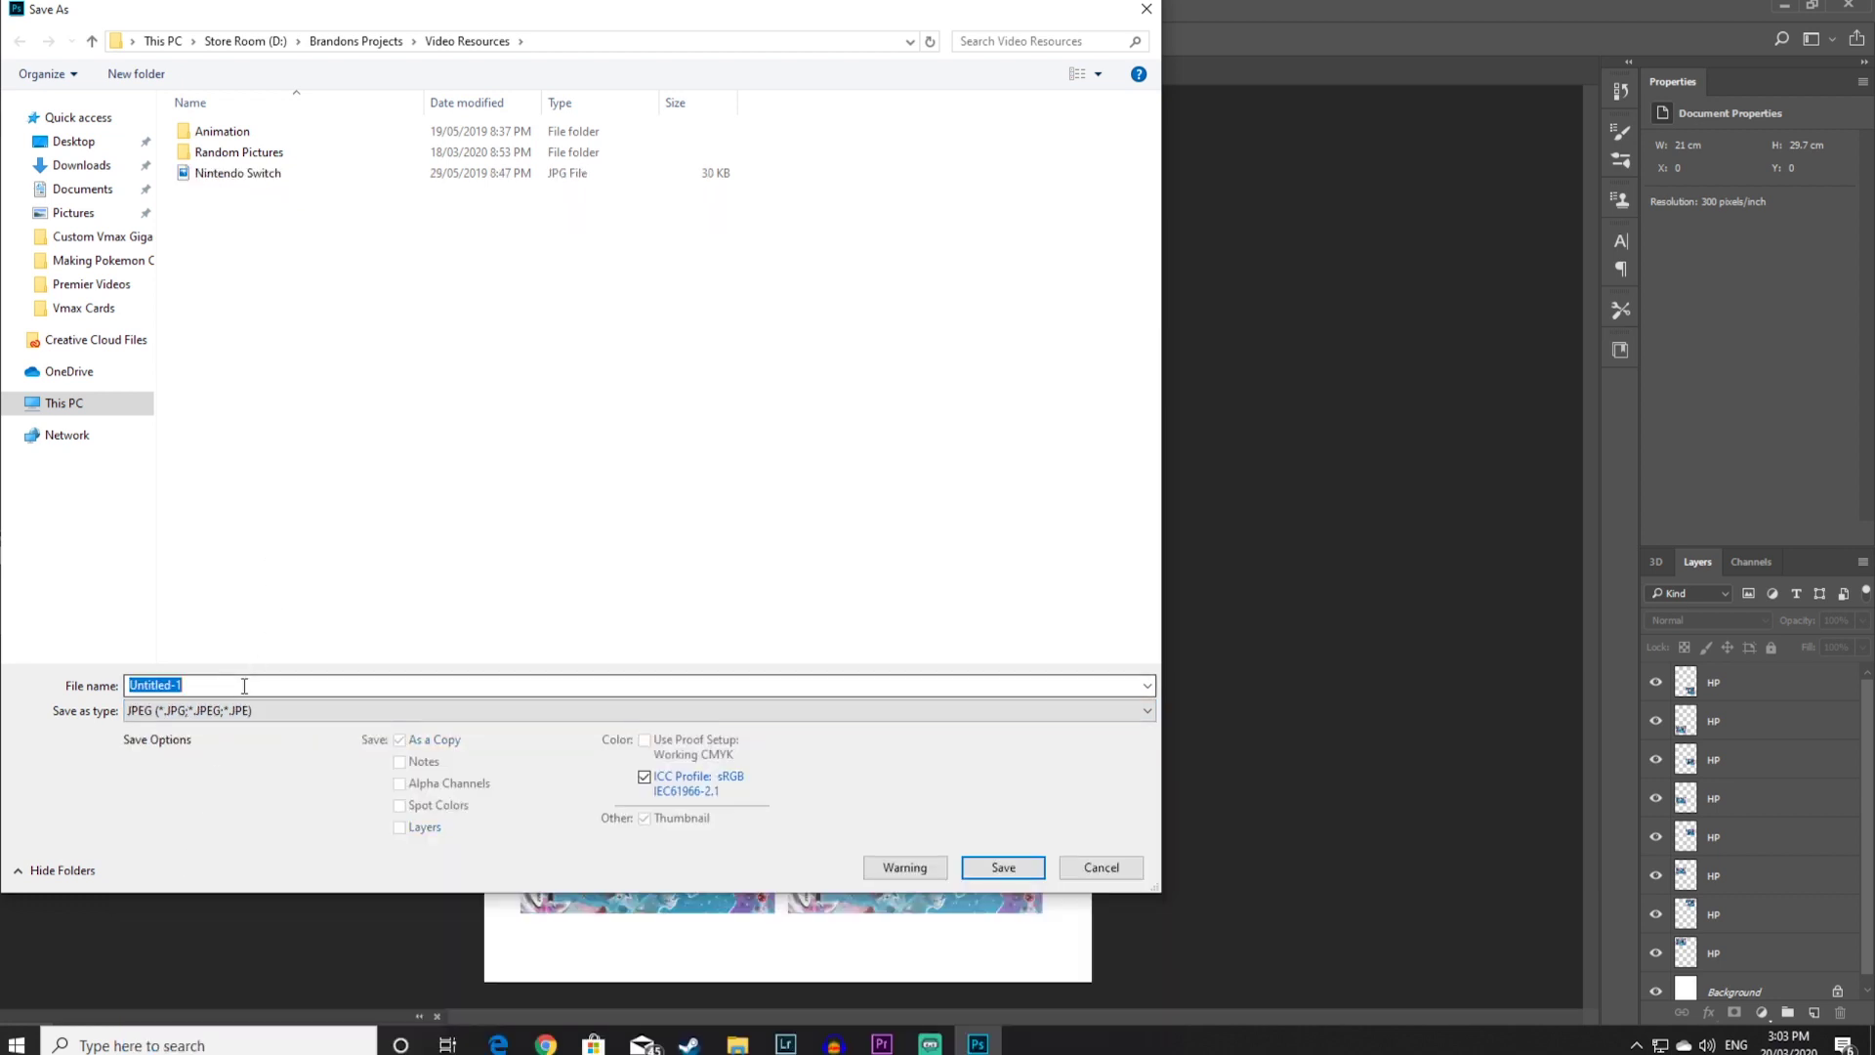
left_click(238, 710)
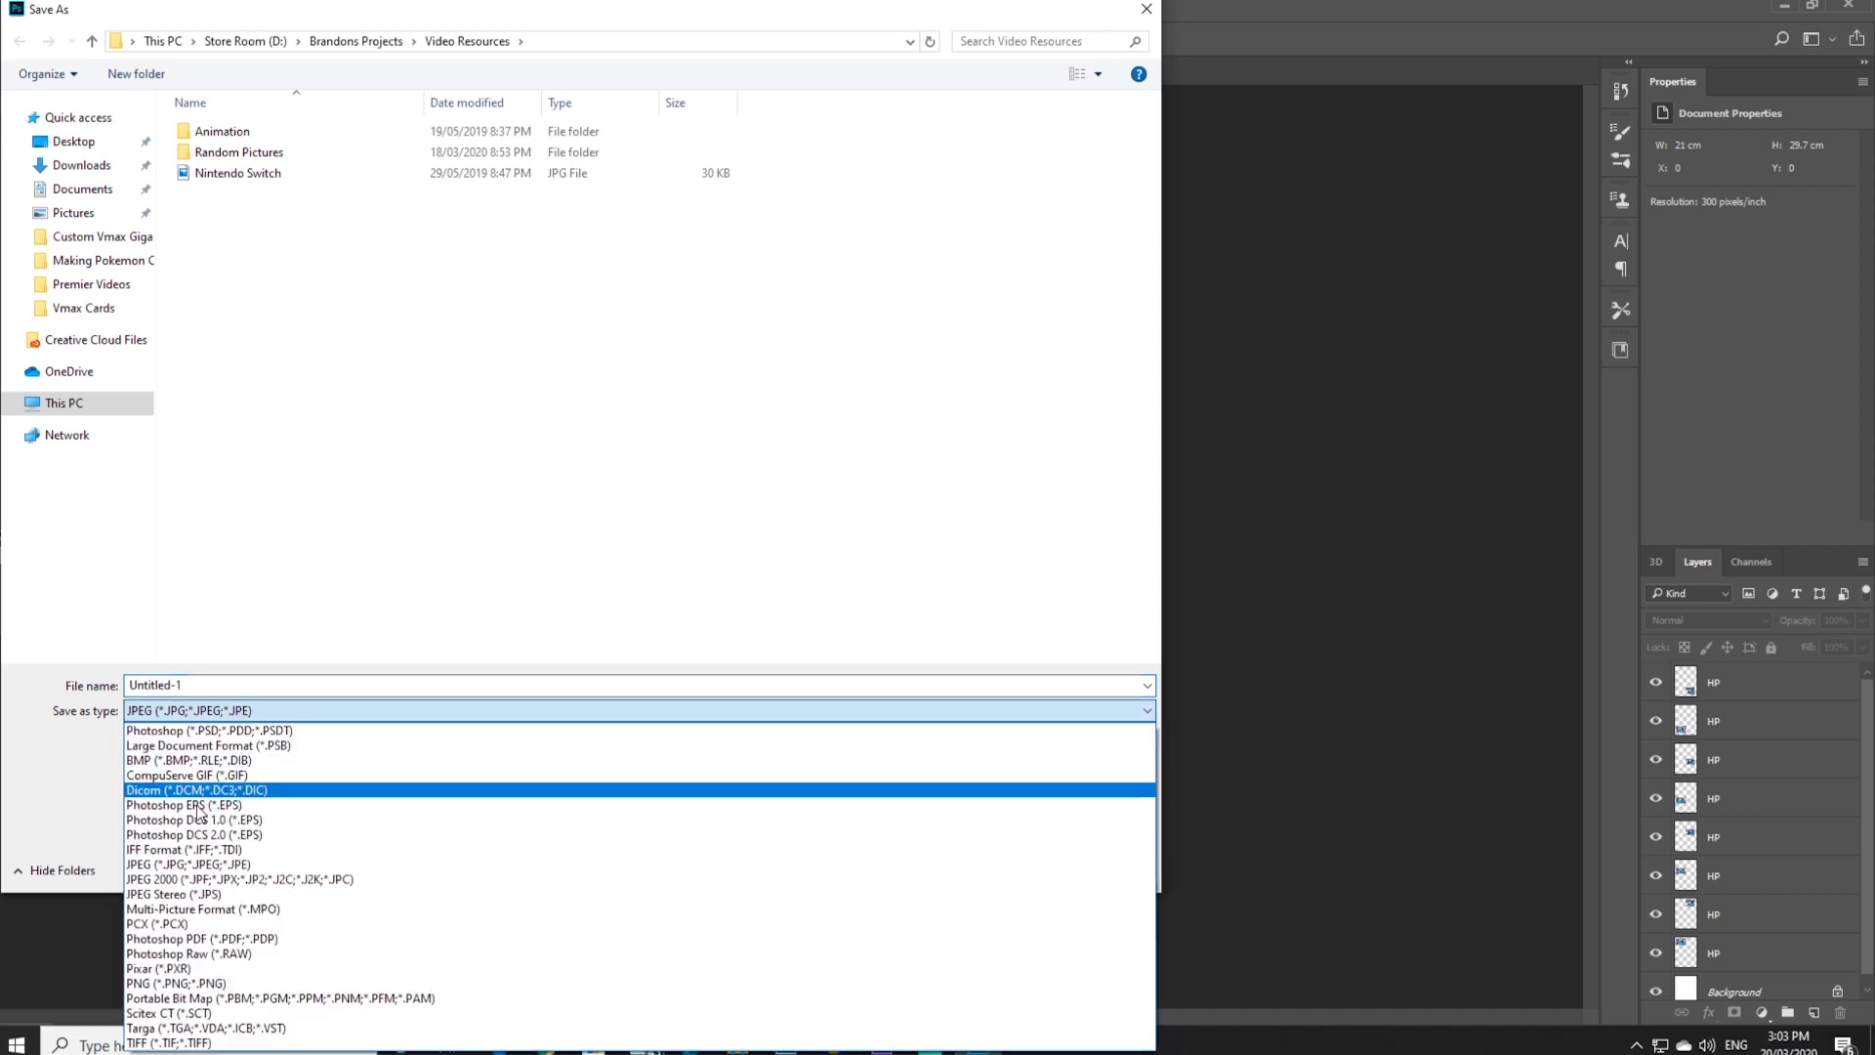
left_click(173, 982)
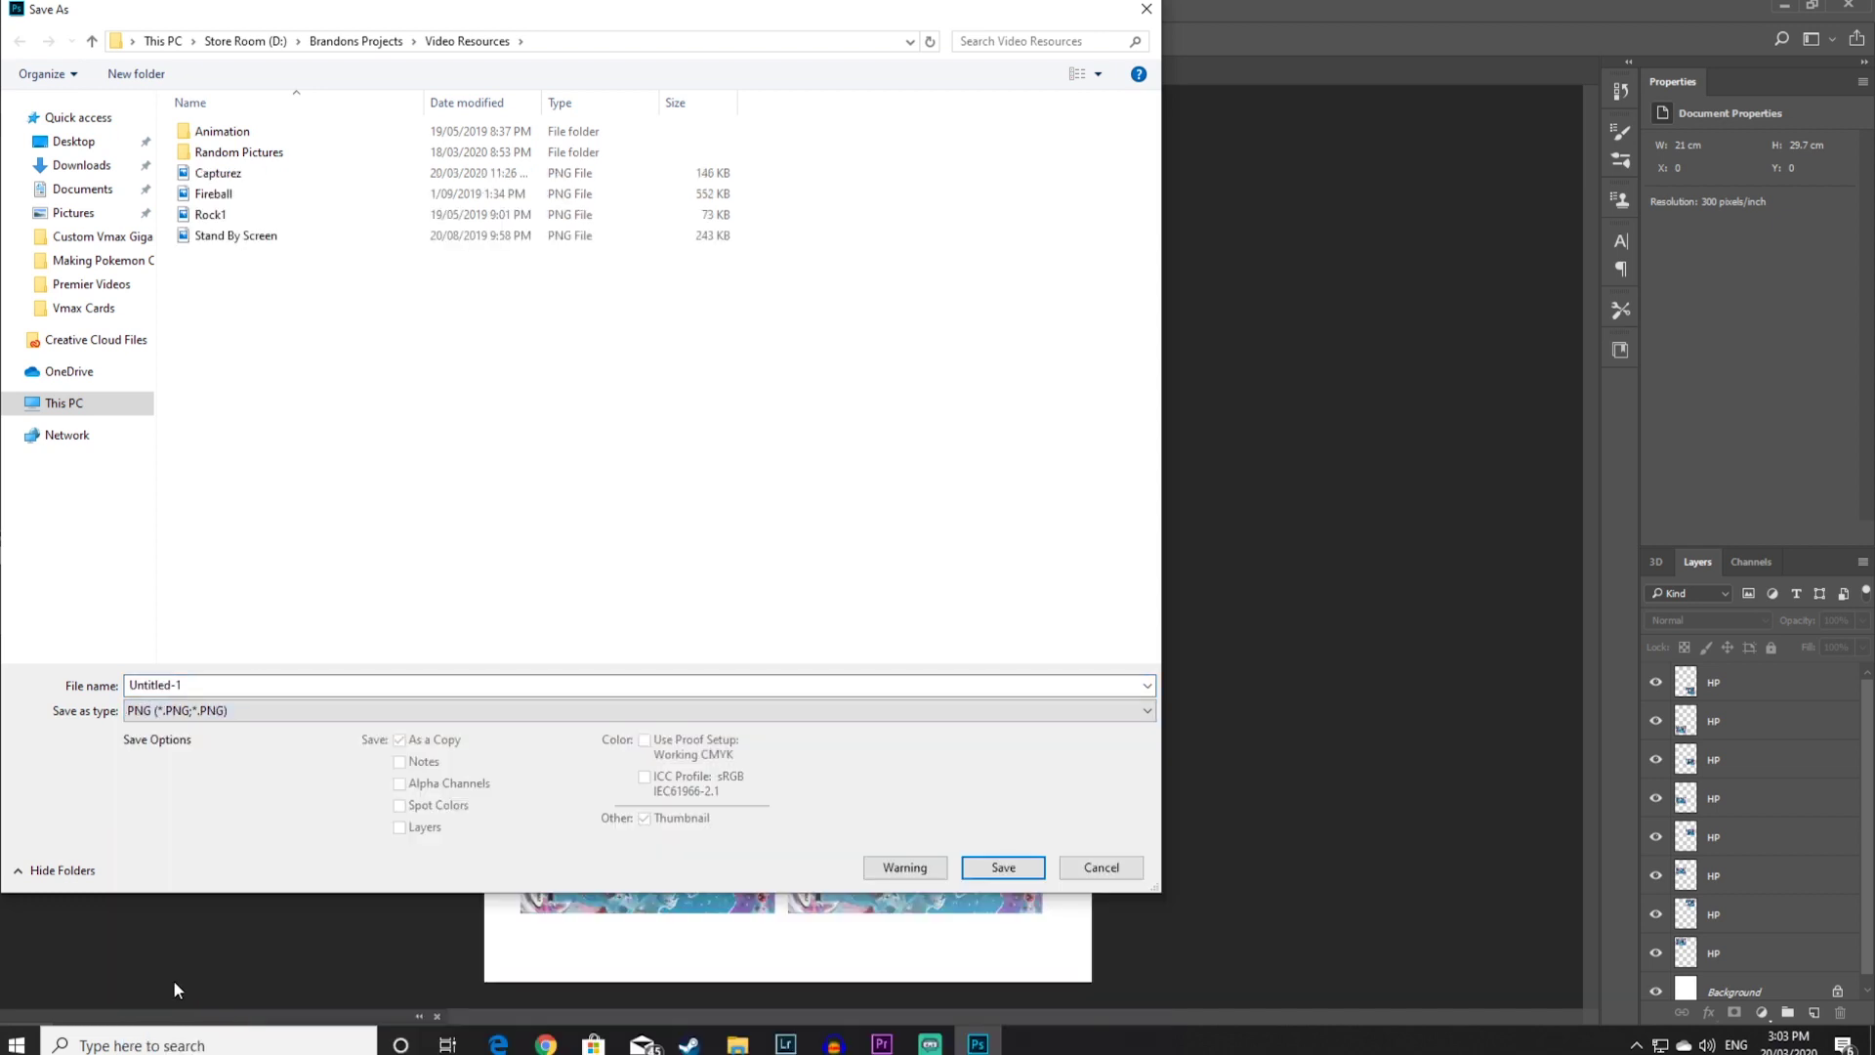
Name the file Print and save it using the large file size (fastest saving) option
double_click(187, 684)
key("BackSpace")
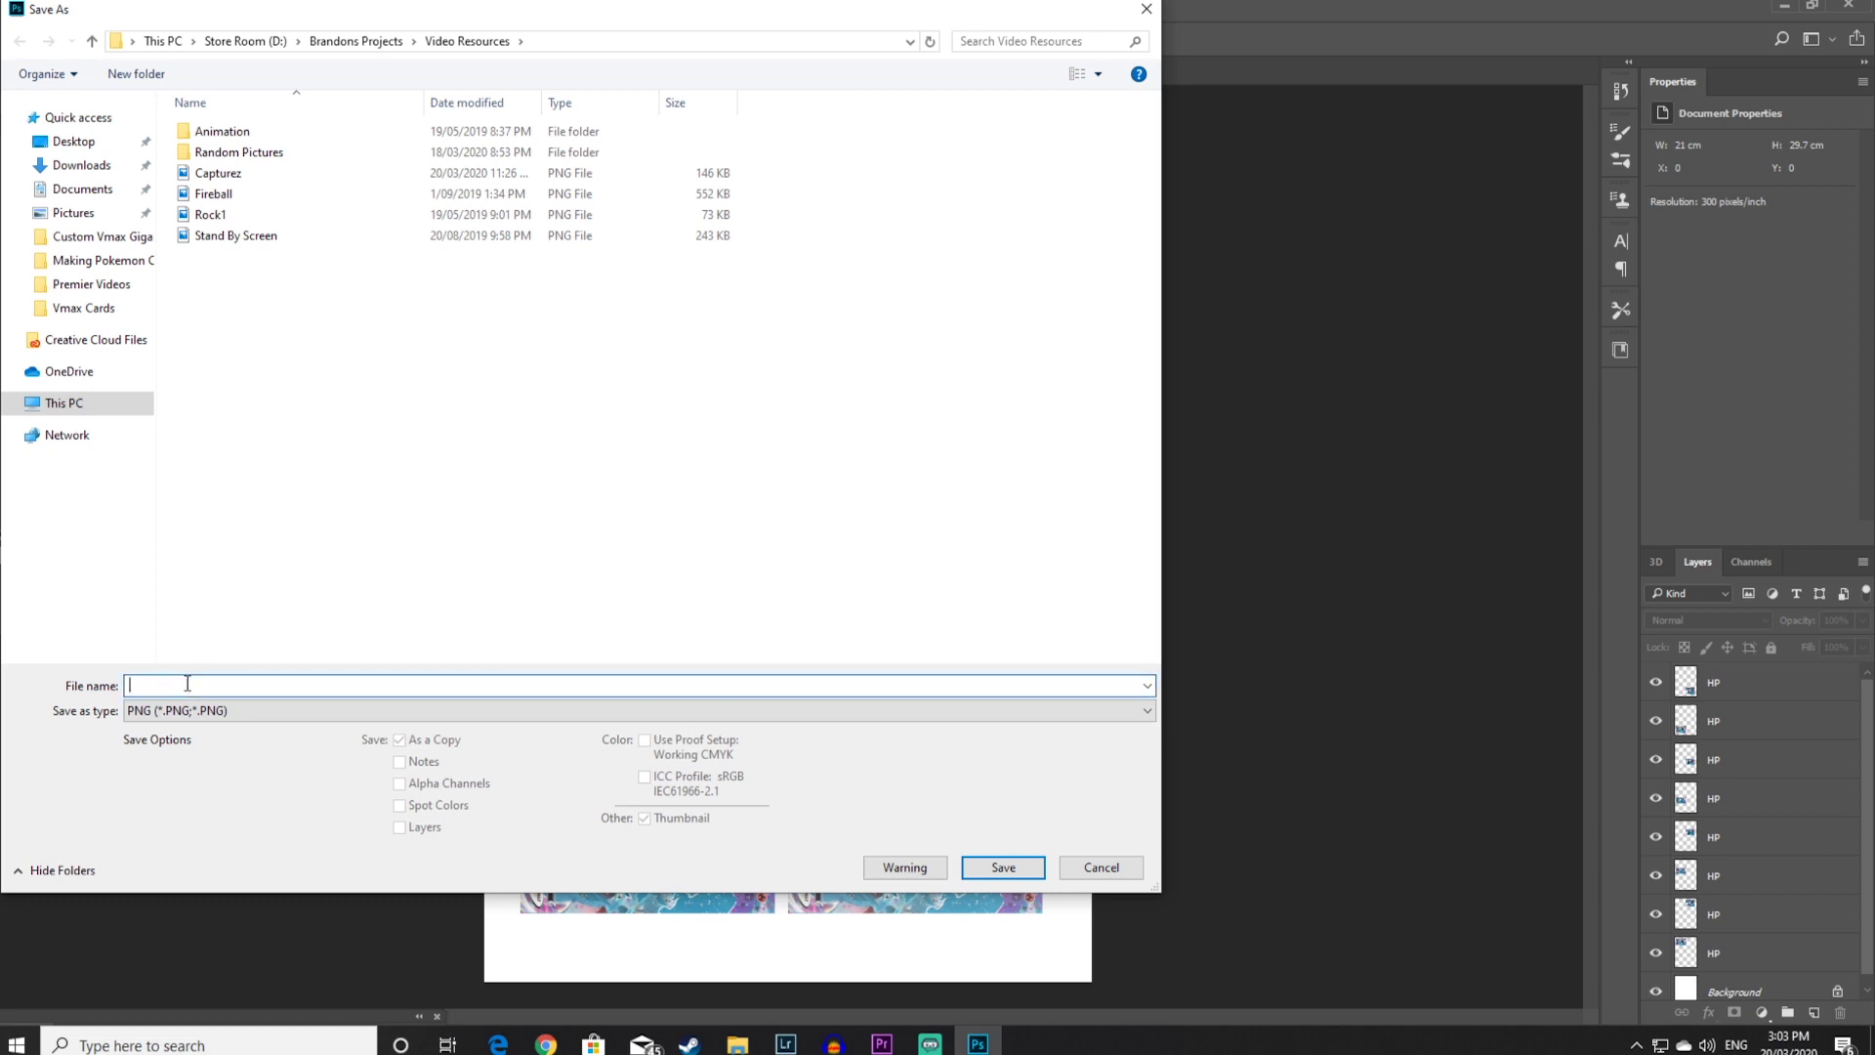
type("C")
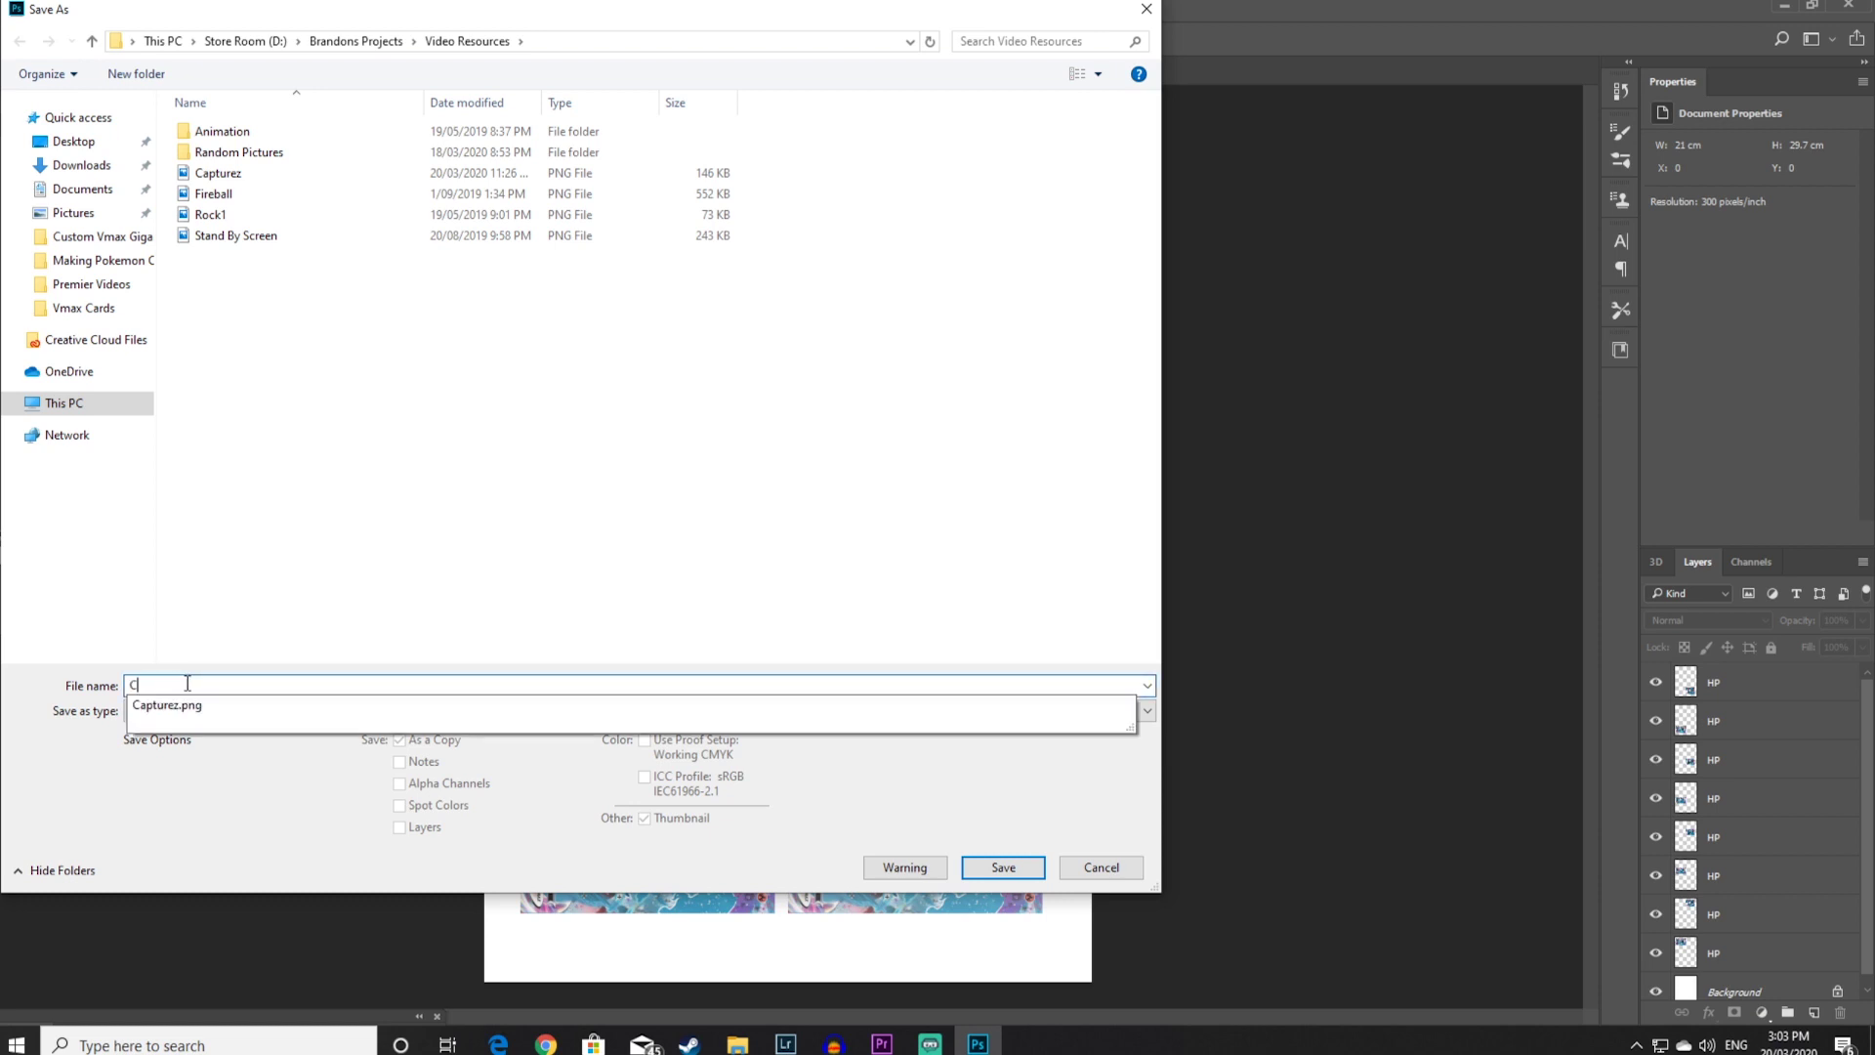
key("BackSpace")
type("Print")
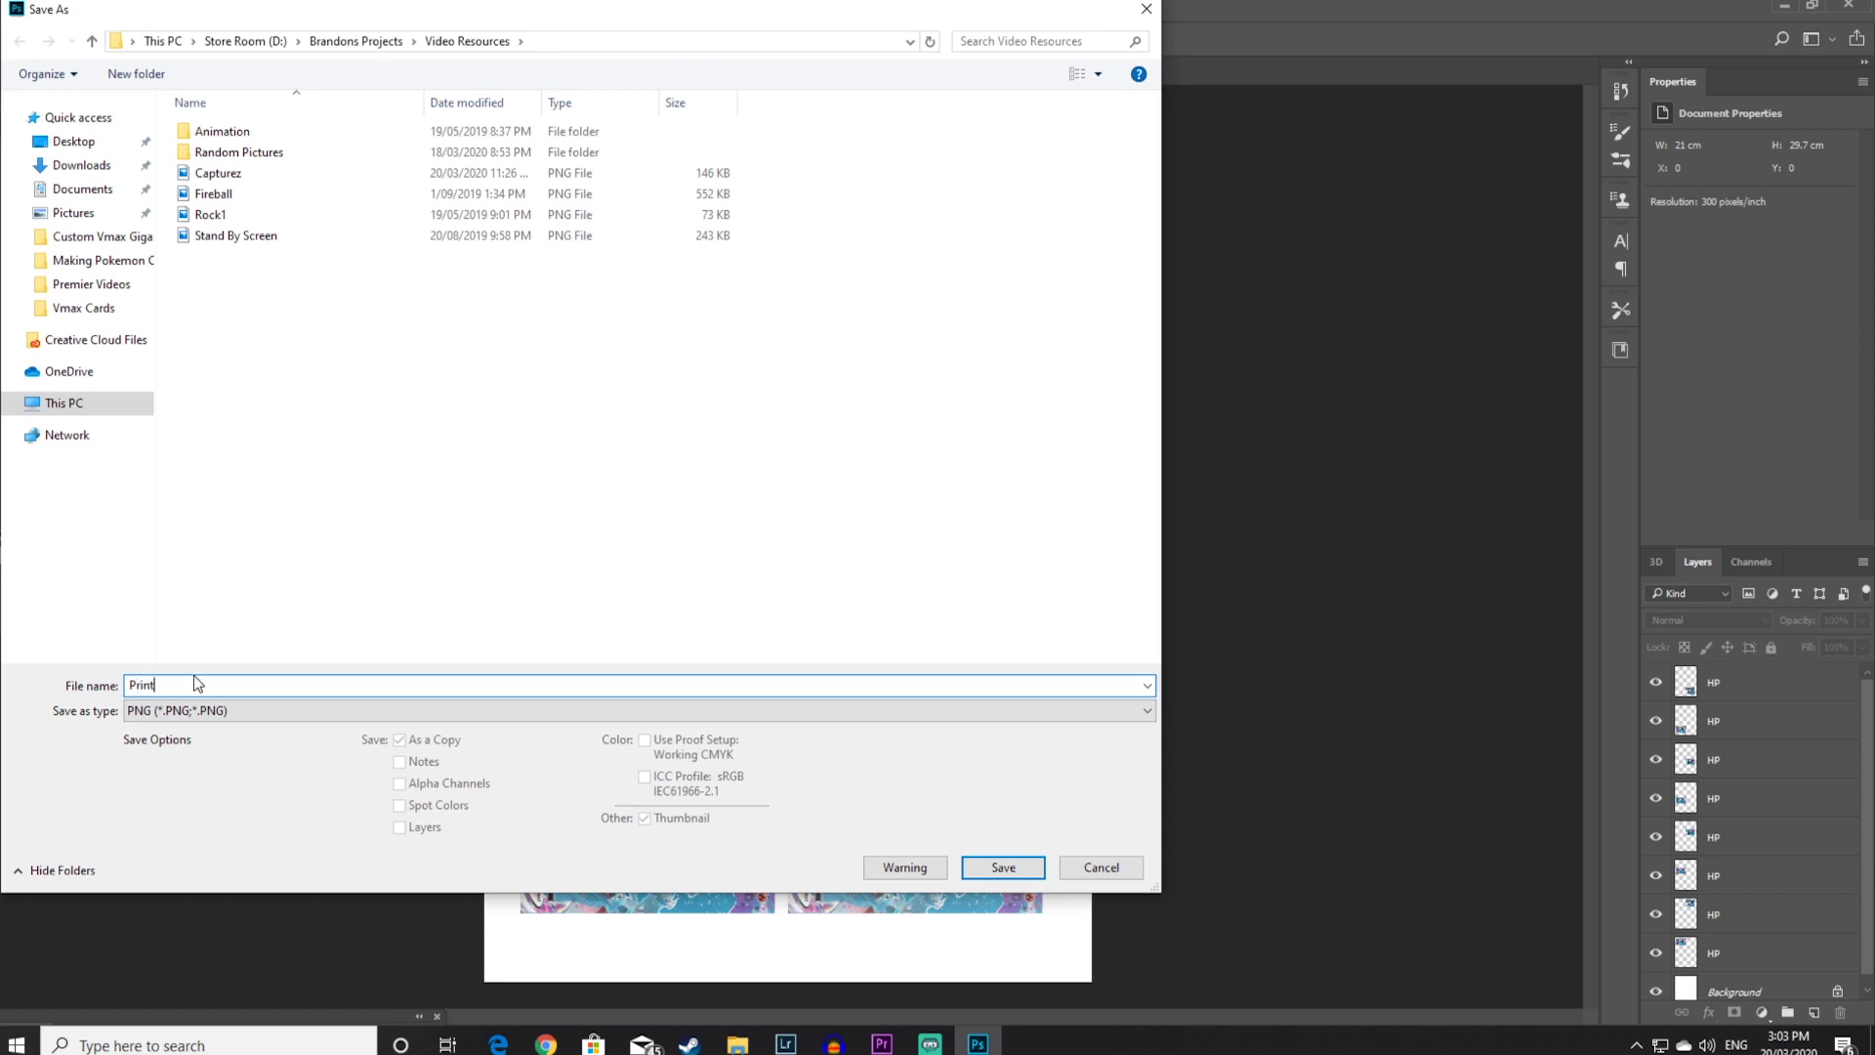
left_click(1006, 867)
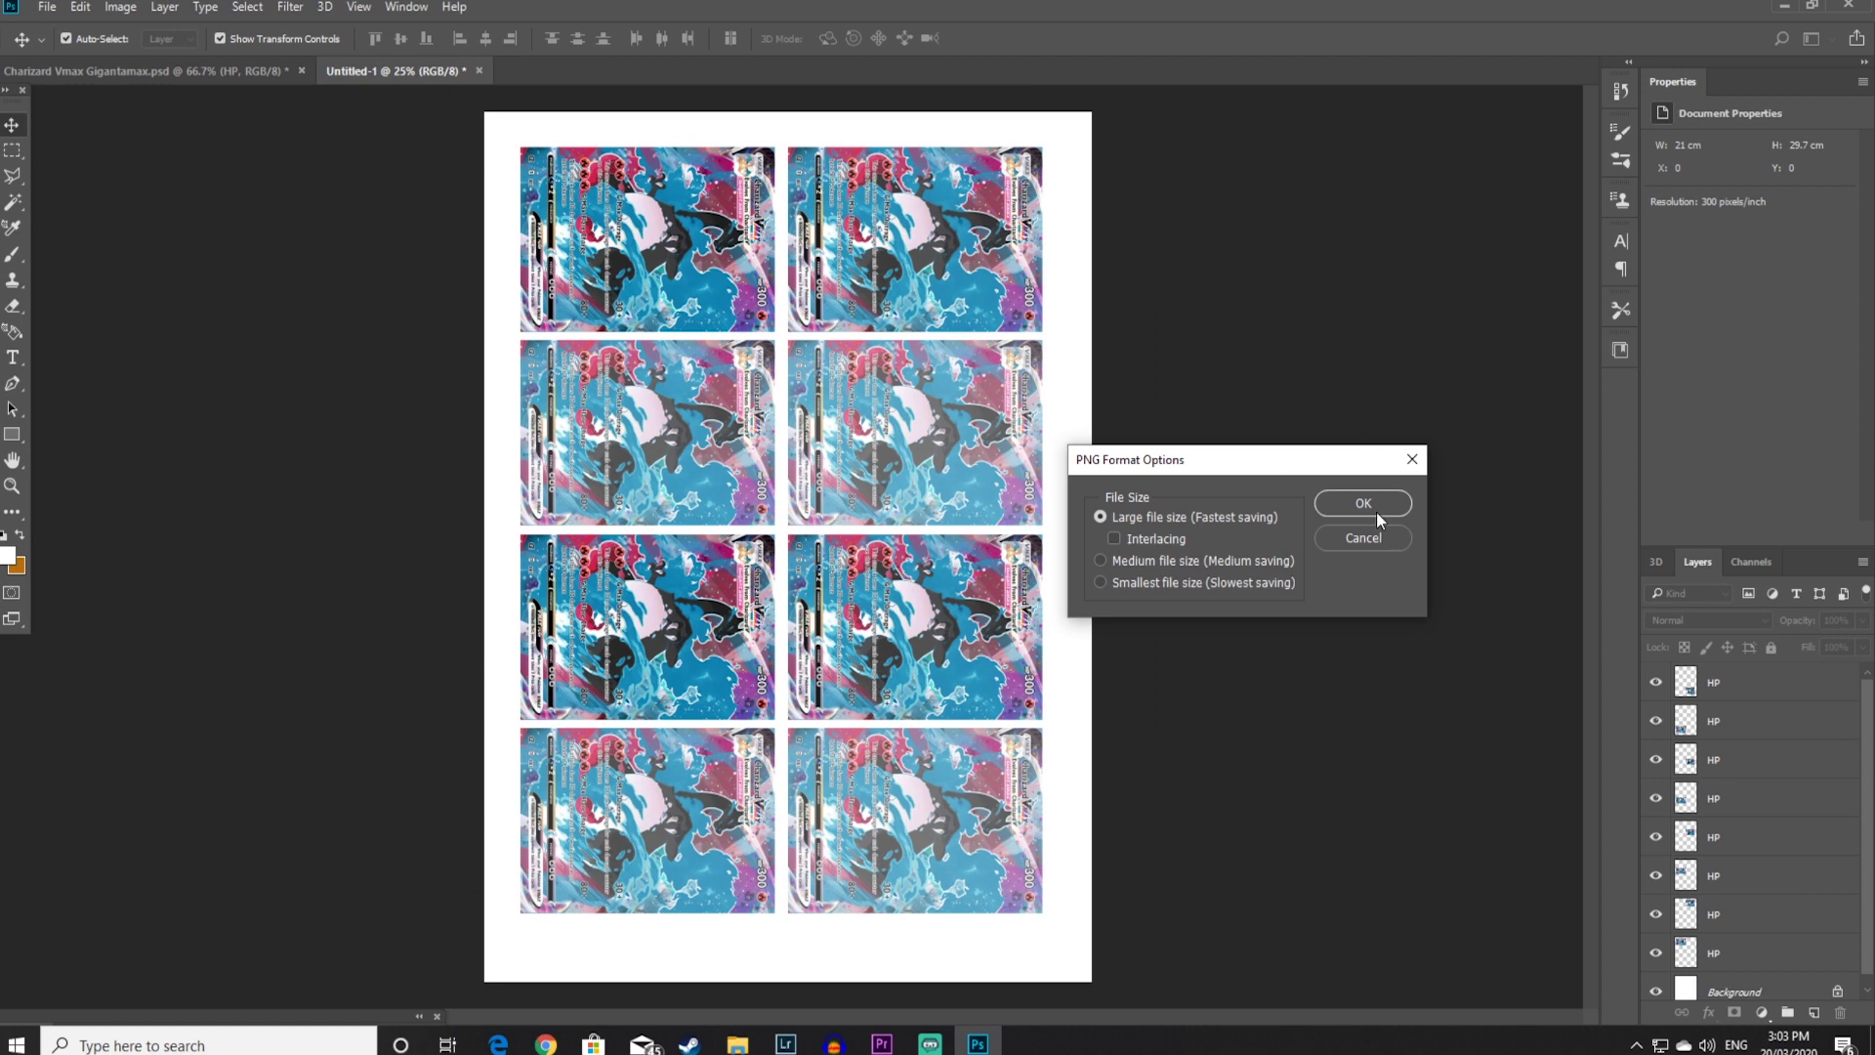
left_click(1367, 505)
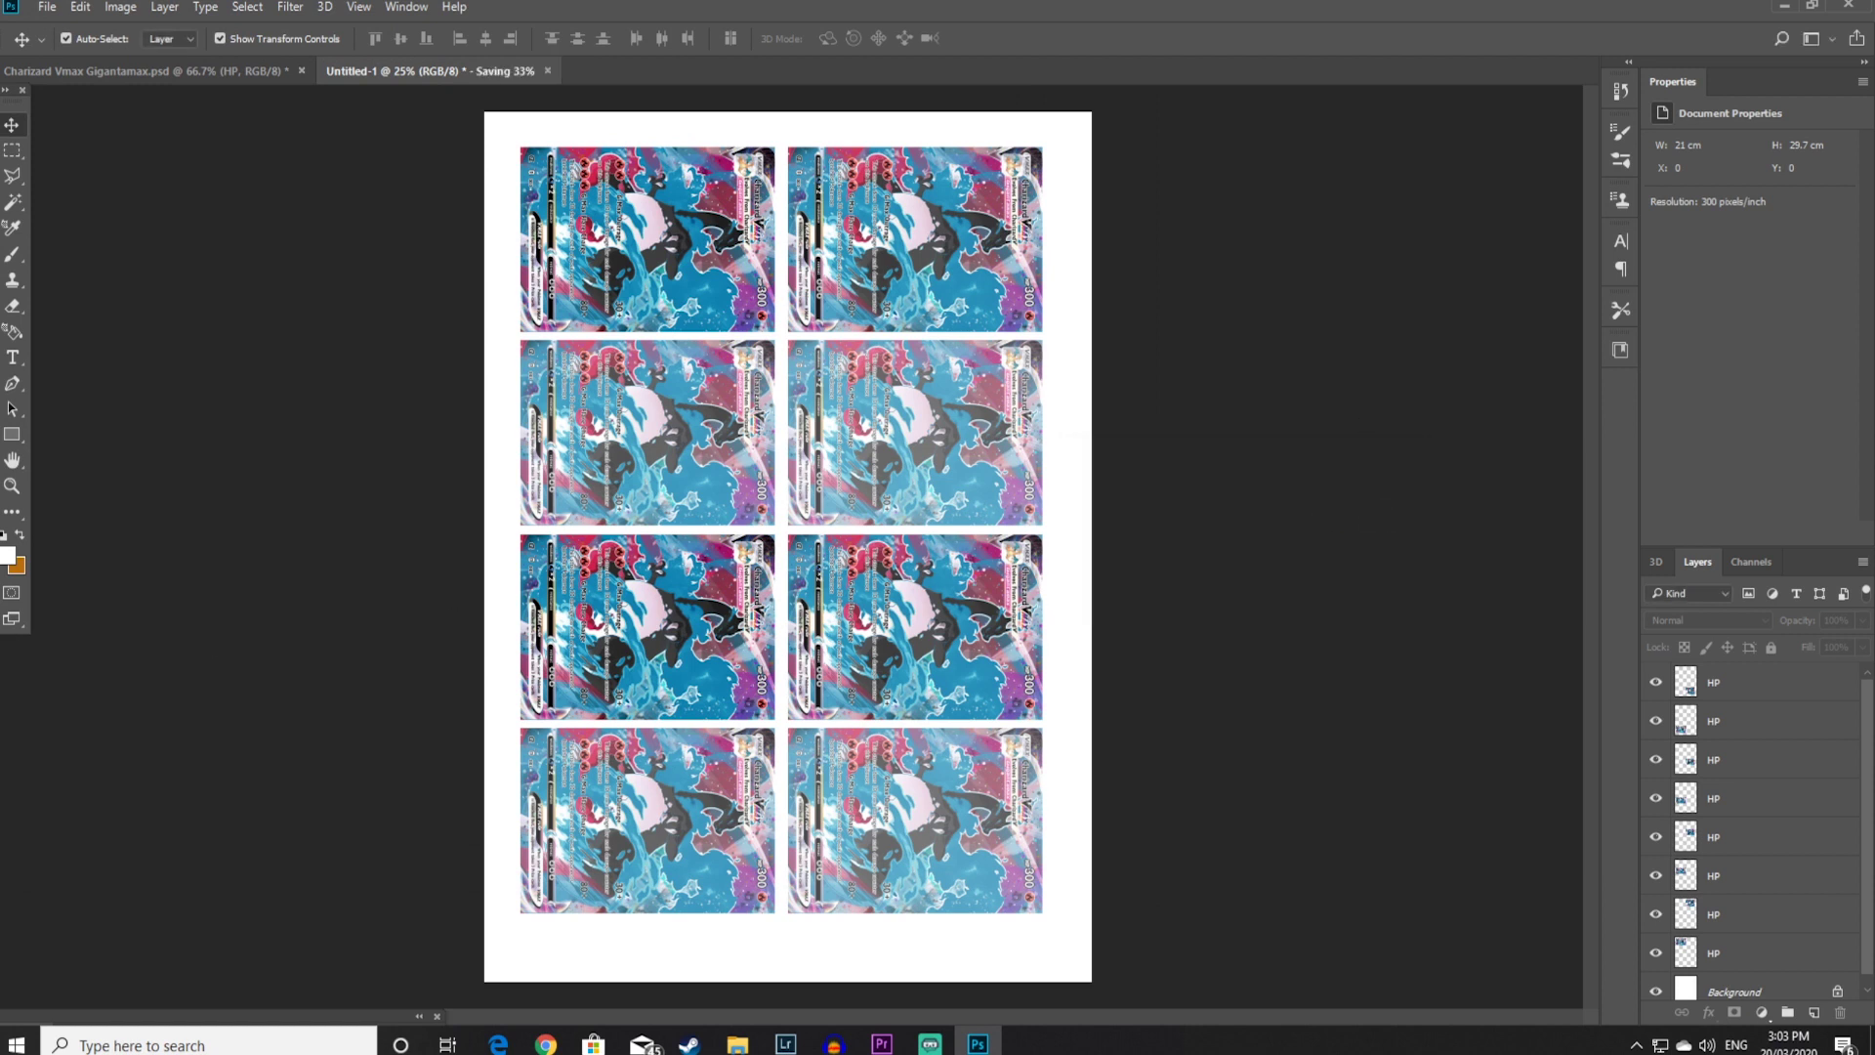